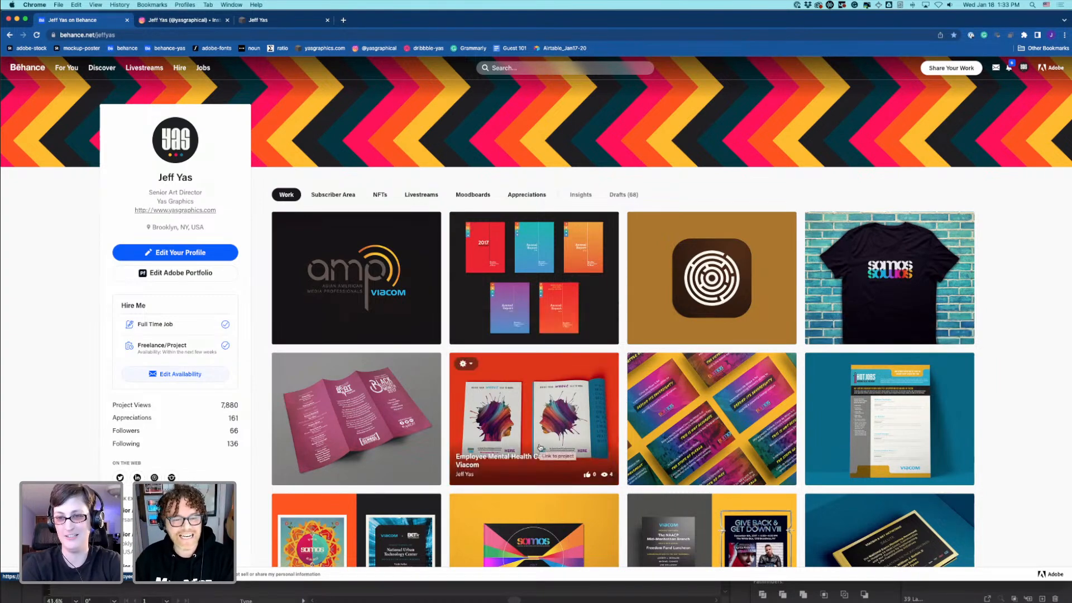
Step: Browse the project grid on the Behance profile, from the first works to the older ones, and return to its start
scroll(540, 447, down, 3)
scroll(540, 447, up, 3)
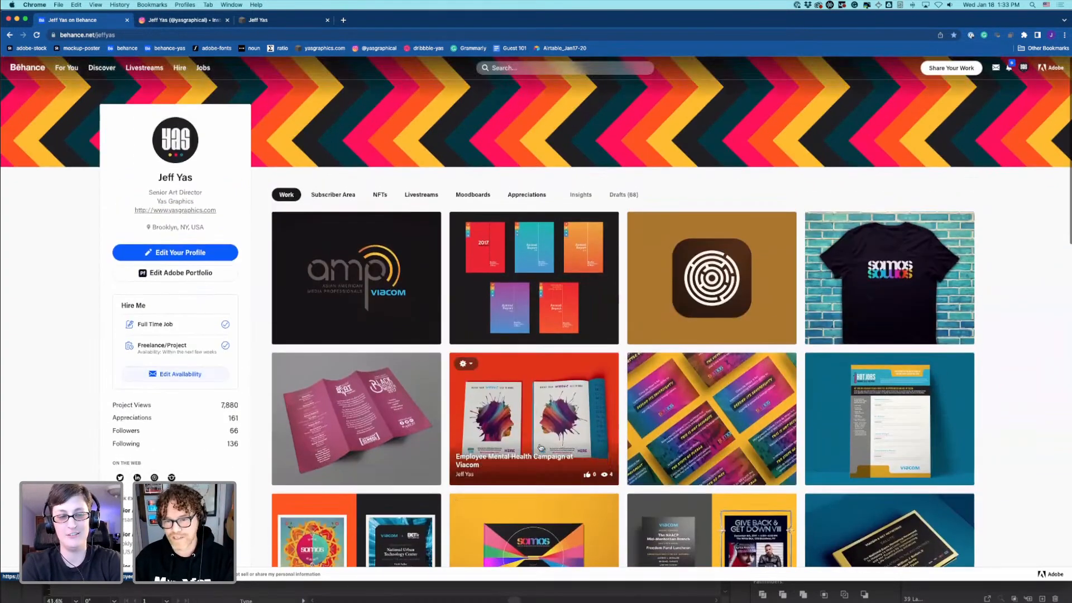
scroll(540, 446, down, 3)
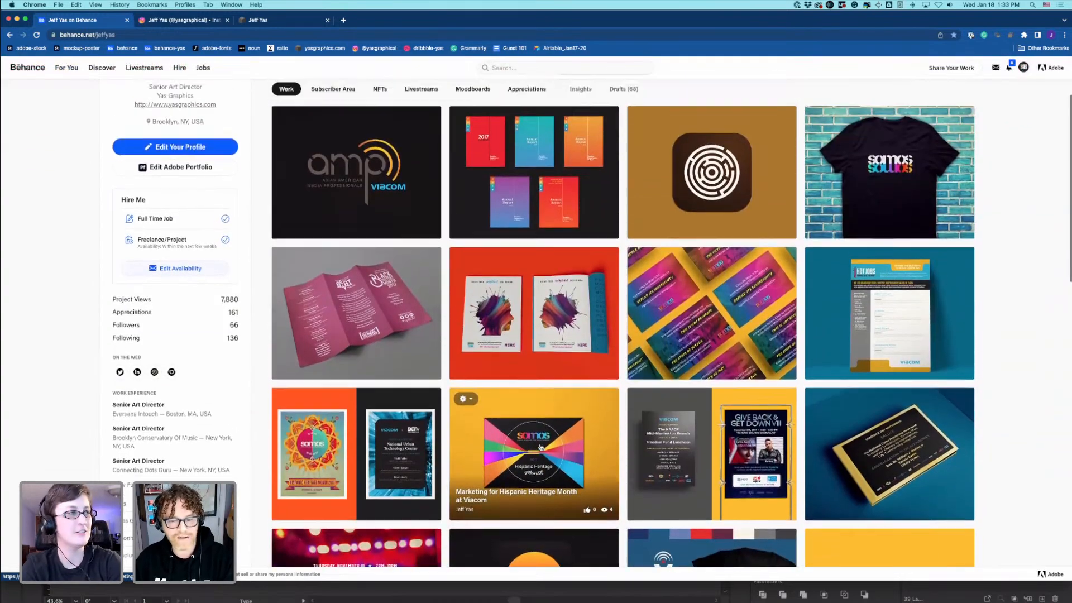
scroll(540, 446, down, 10)
scroll(540, 447, down, 6)
scroll(540, 447, down, 5)
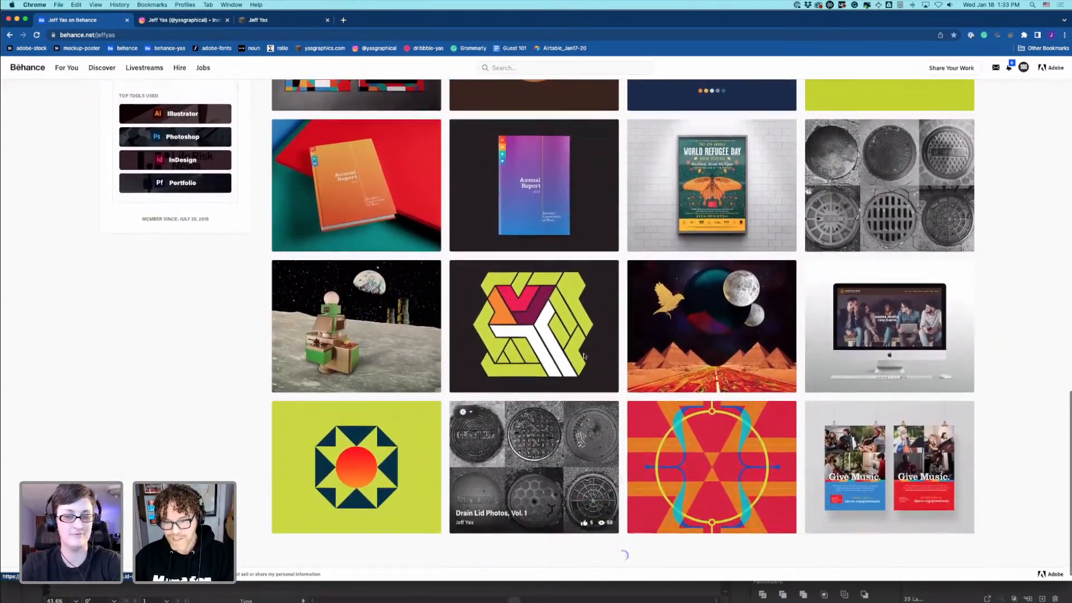
scroll(540, 447, down, 4)
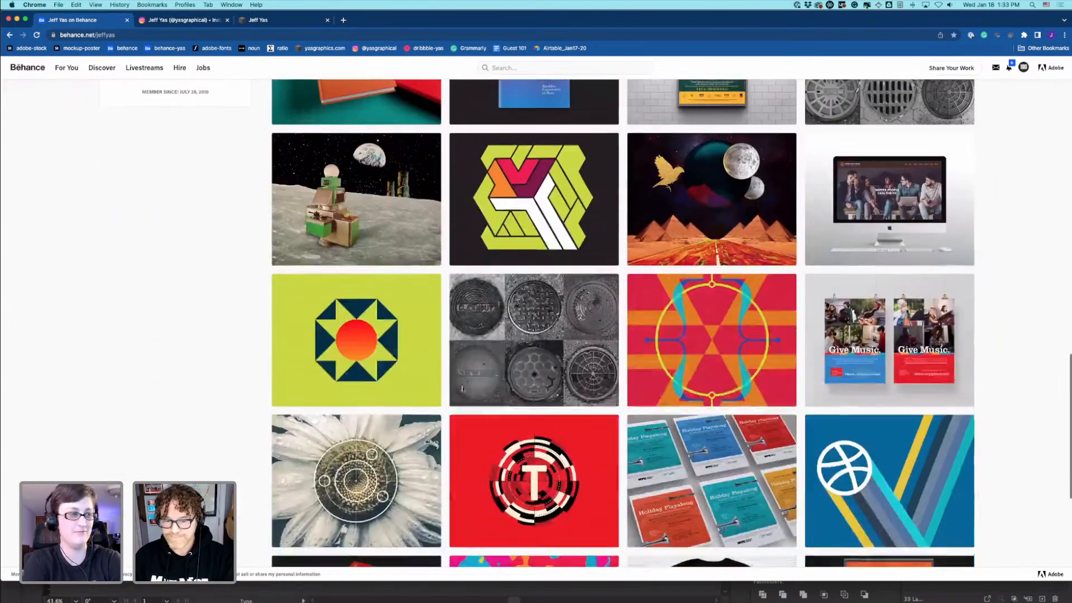
scroll(357, 280, down, 6)
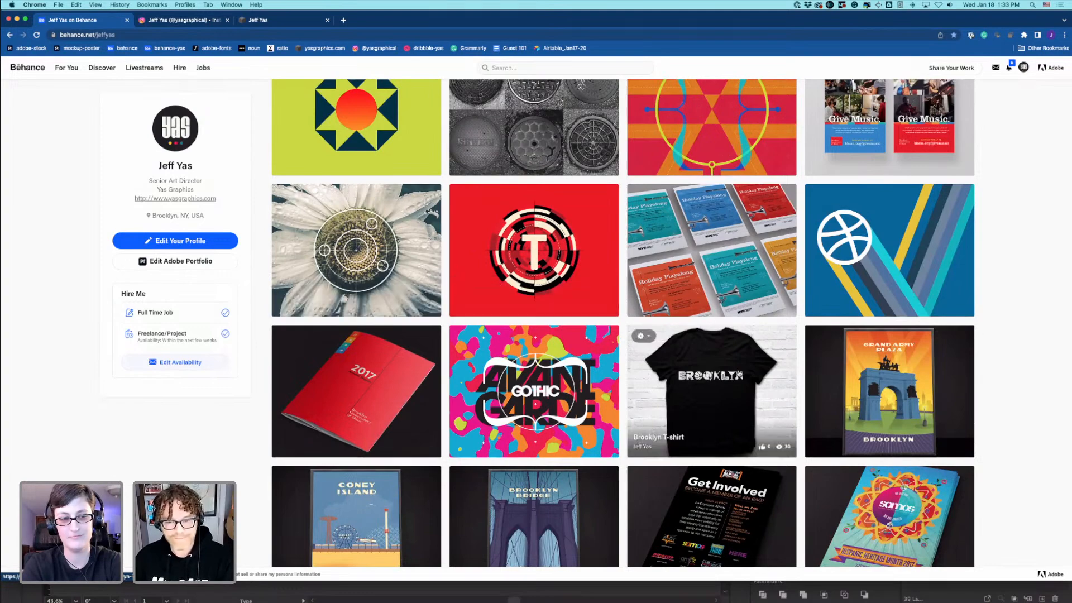
scroll(739, 373, down, 9)
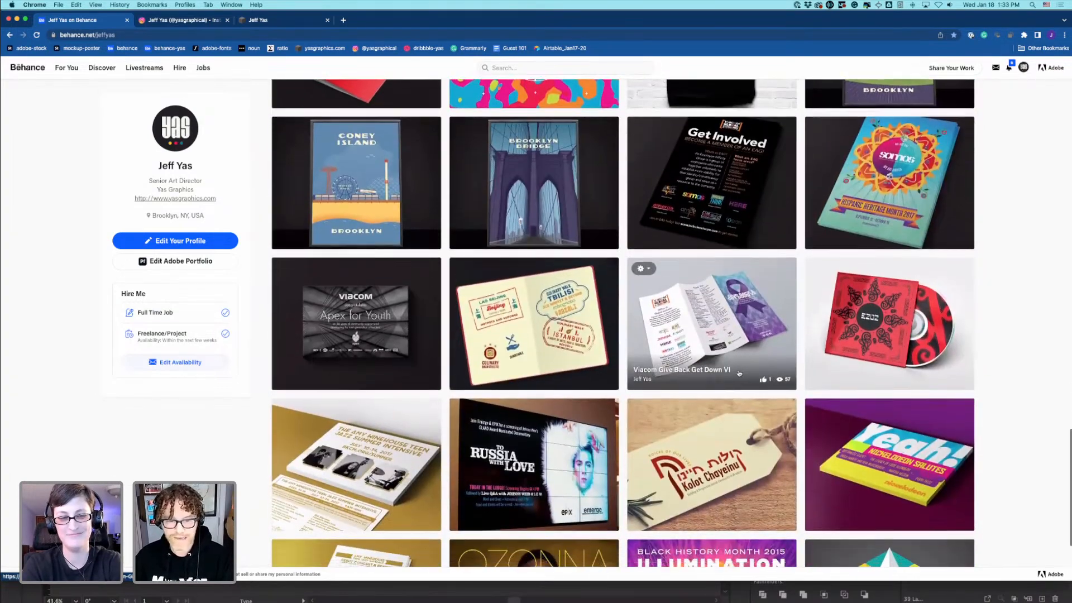
scroll(739, 373, down, 6)
scroll(739, 373, up, 4)
scroll(739, 373, up, 15)
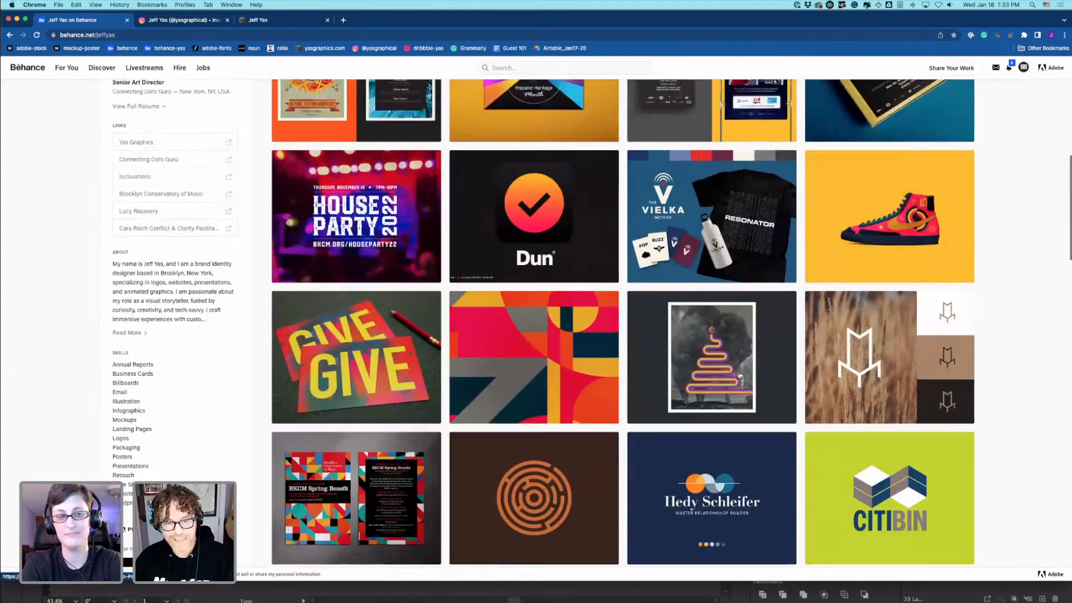
scroll(740, 375, up, 10)
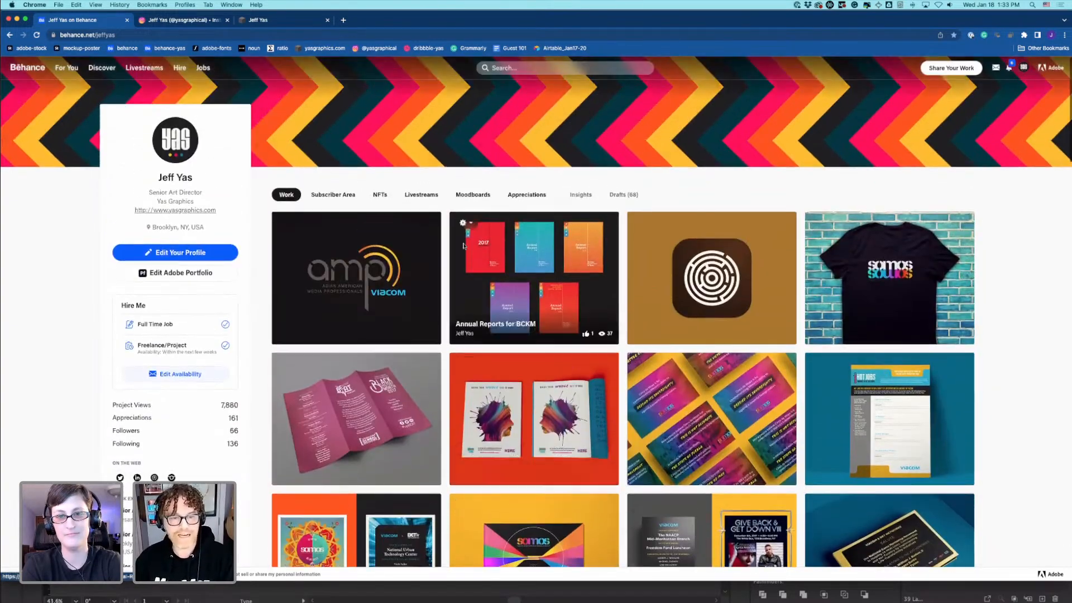
Step: Switch to Illustrator, hide the "0011 graph paper ON" and "0010 yas graphics" layers, and show the "0012 specs" layer
key(super+Tab)
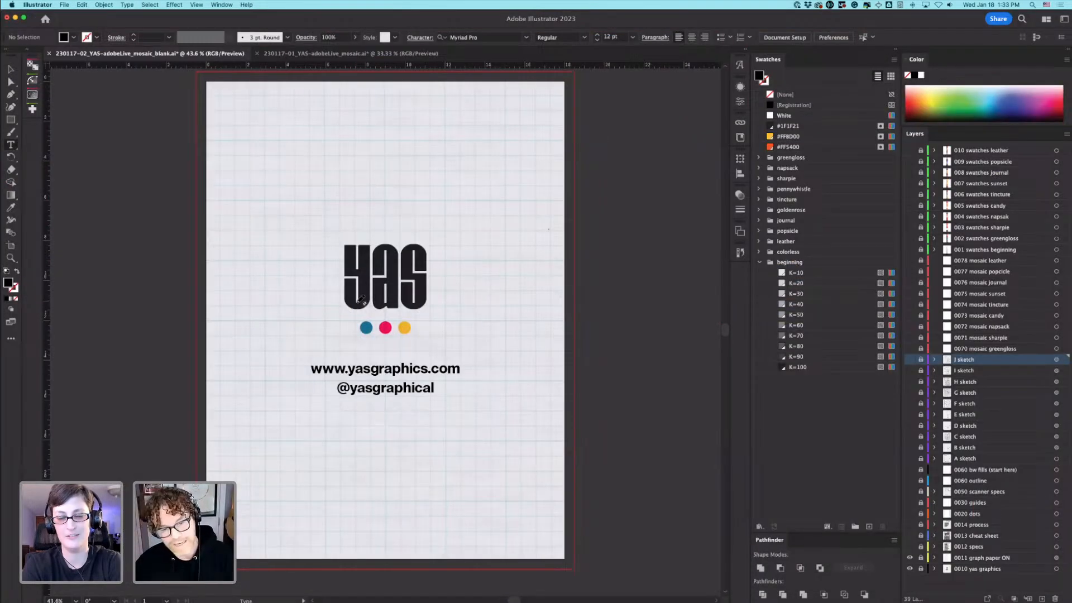
click(910, 558)
click(910, 547)
click(911, 570)
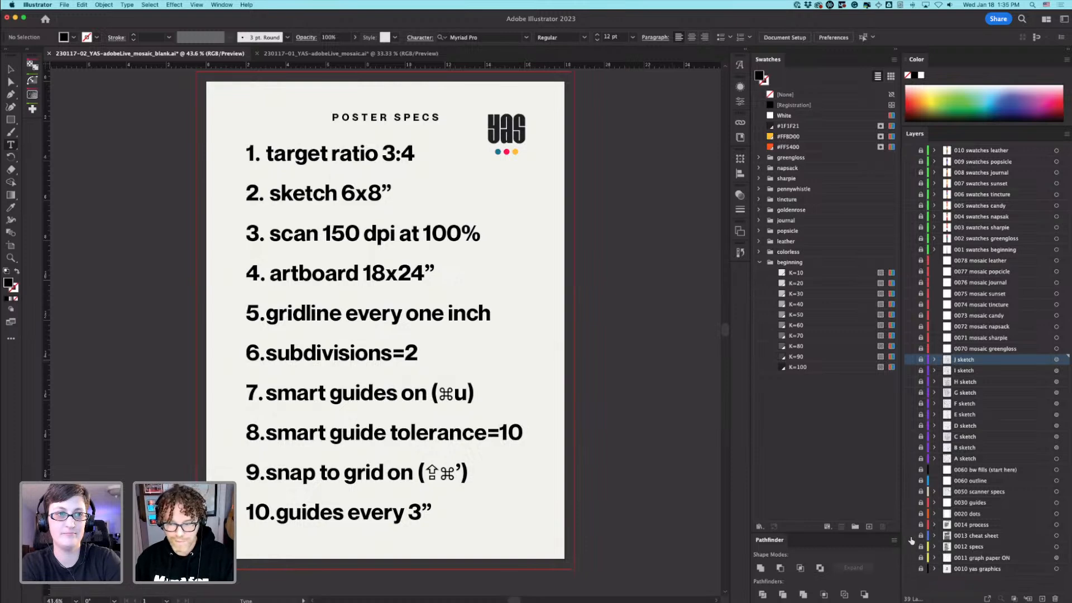
Step: Hide the "0012 specs" layer and view the "0013 cheat sheet" and "0014 process" layers one after the other
click(910, 547)
click(909, 536)
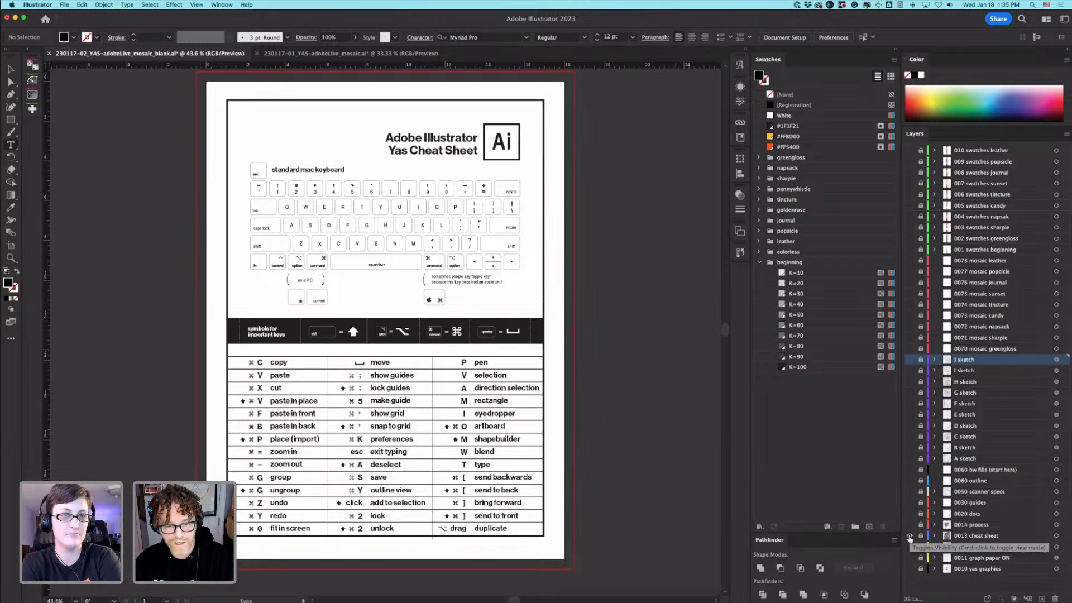
click(910, 536)
click(910, 525)
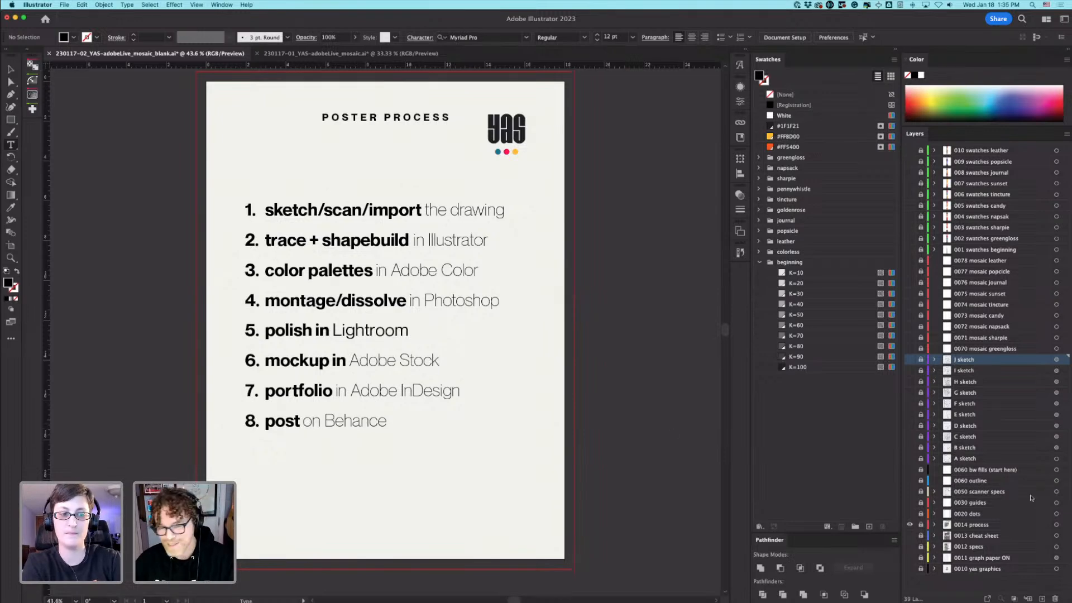
Step: Hide the "0014 process" layer and show the "0020 dots" and "0030 guides" layers together
click(910, 525)
click(911, 515)
key(super+y)
click(971, 516)
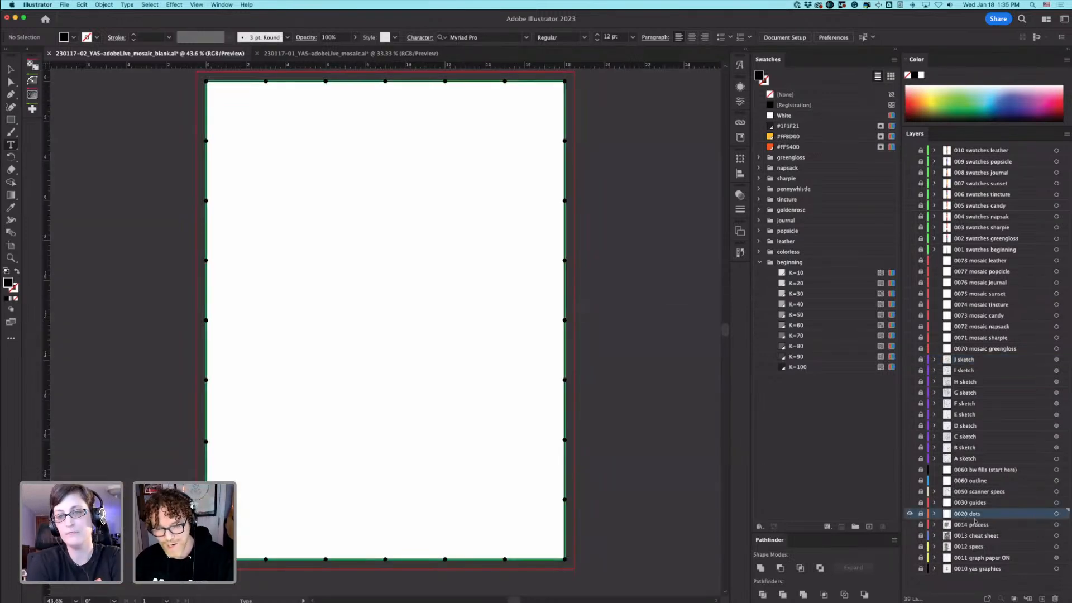
click(910, 503)
click(989, 504)
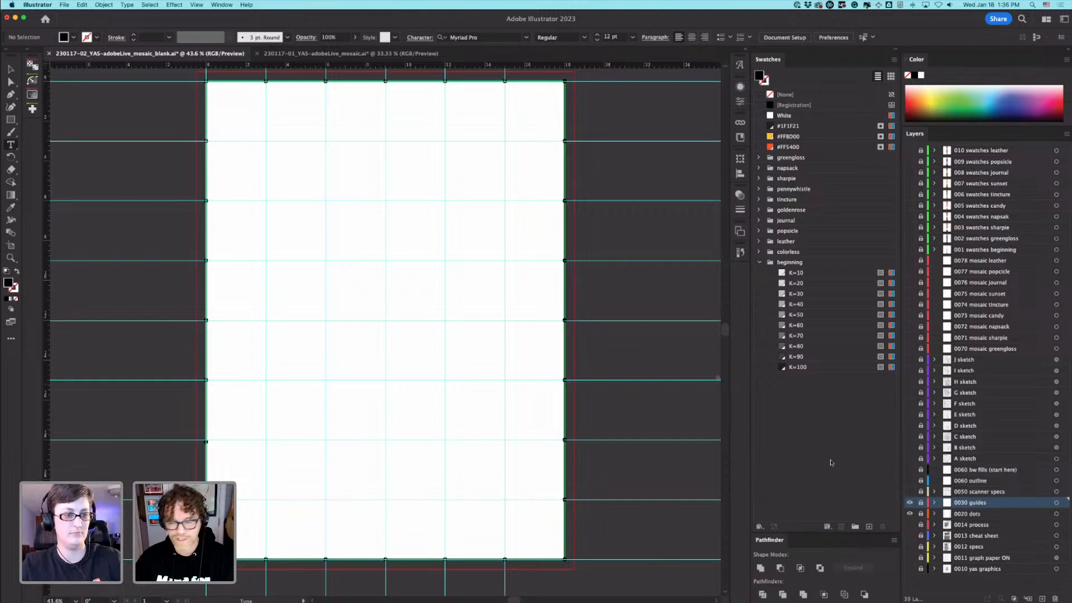
Step: View the "0050 scanner specs" layer without the guides and dots, hide it, and make the "0060 outline" layer active
click(910, 492)
click(910, 503)
click(910, 514)
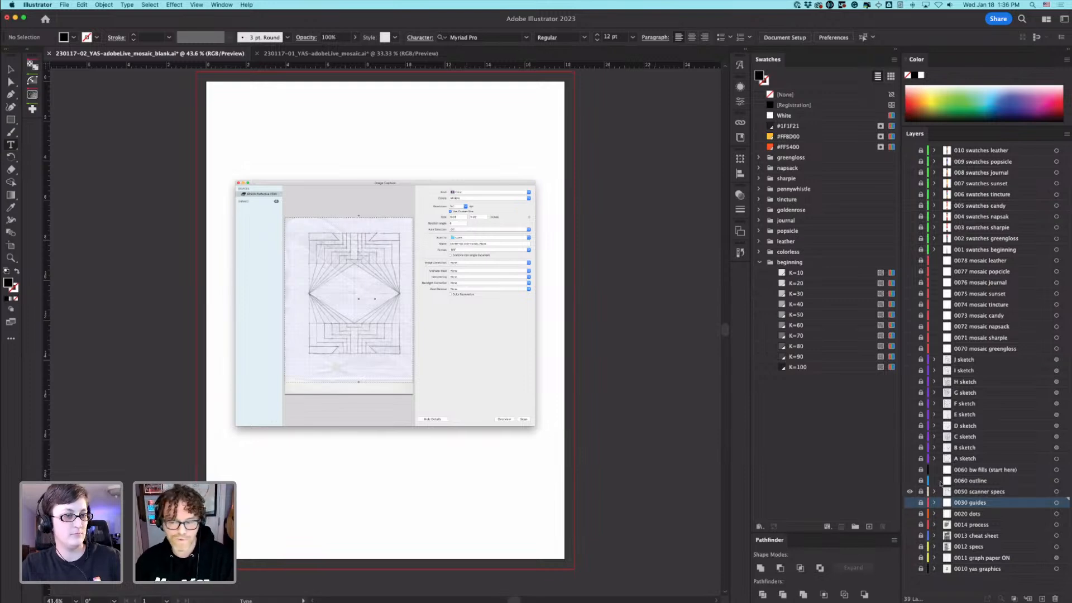
click(910, 493)
click(973, 482)
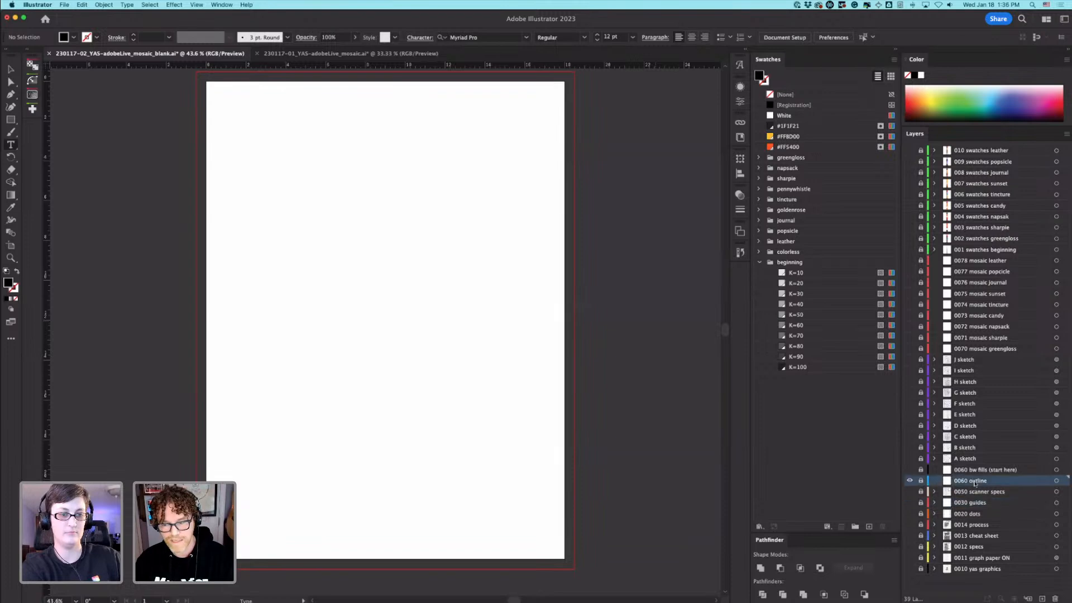
Step: Review the scanner specs, guides, dots and process layers once more, leaving all four hidden
click(911, 492)
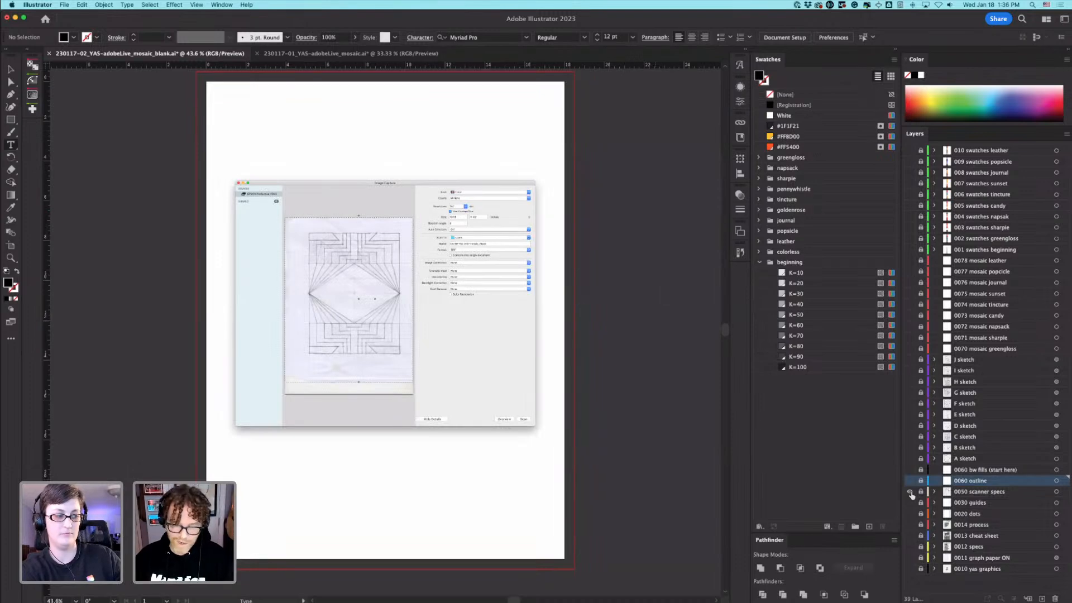
click(911, 492)
click(911, 503)
click(911, 514)
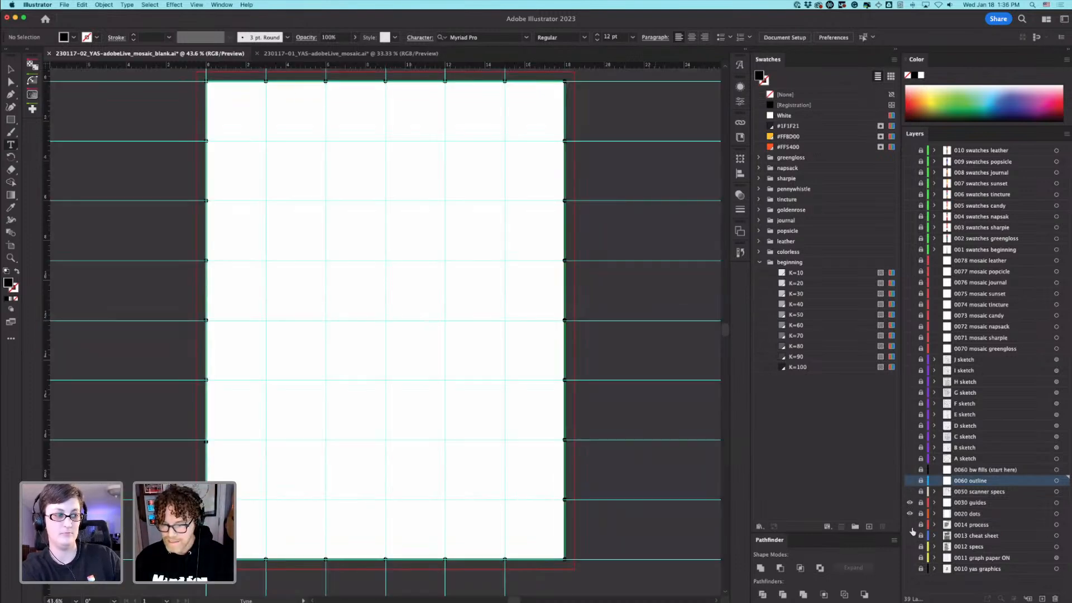
click(911, 525)
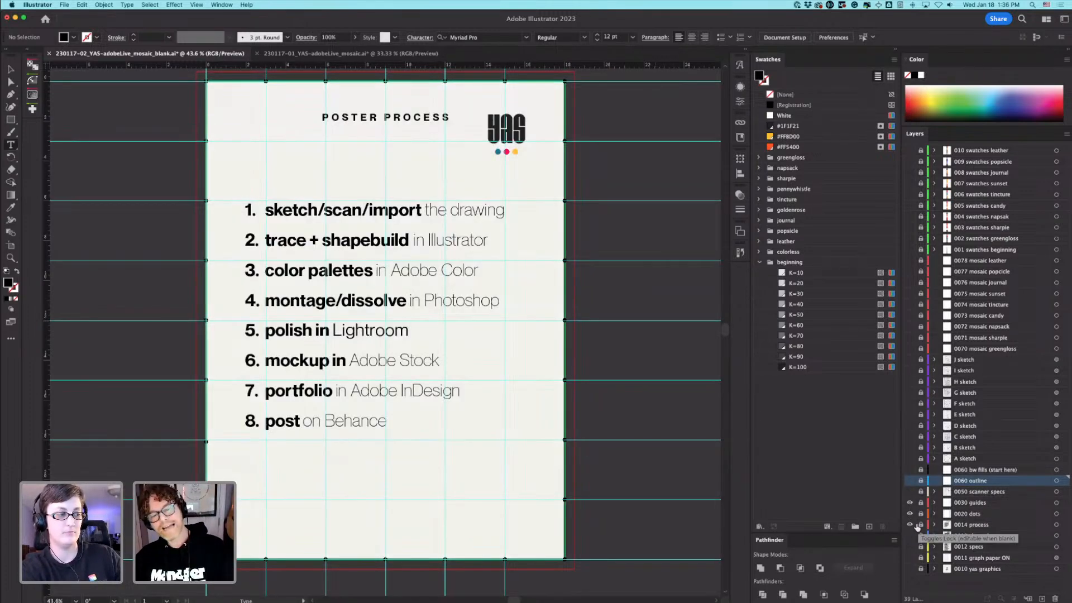
click(911, 525)
click(911, 514)
click(911, 503)
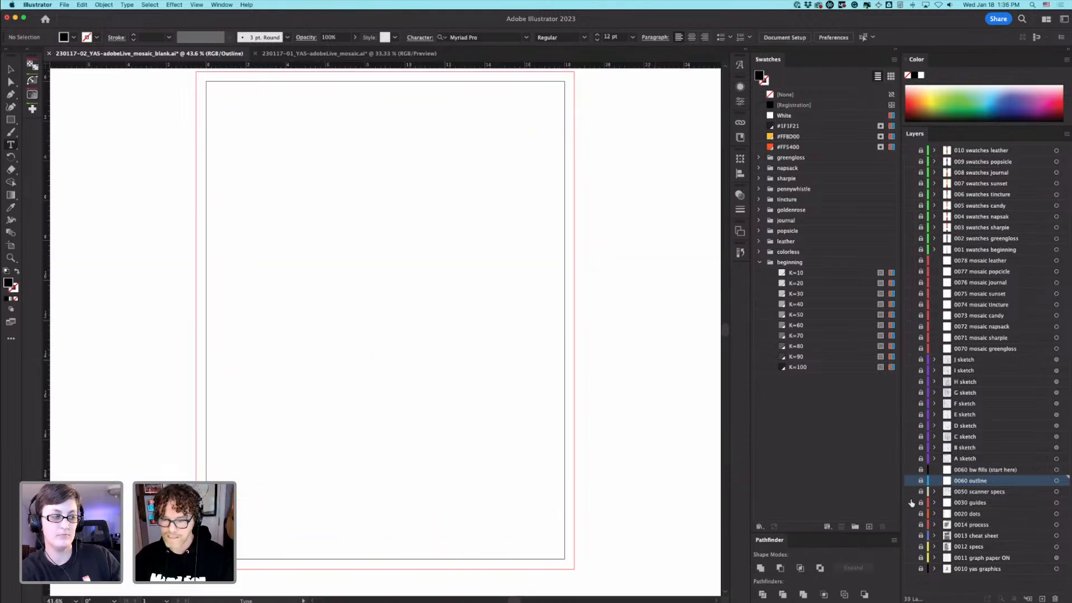
Step: Show the "A sketch" layer, switch to Adobe Bridge, and preview the scan "C_230117-003_YAS-mosaic.tiff" in the scans folder
click(910, 459)
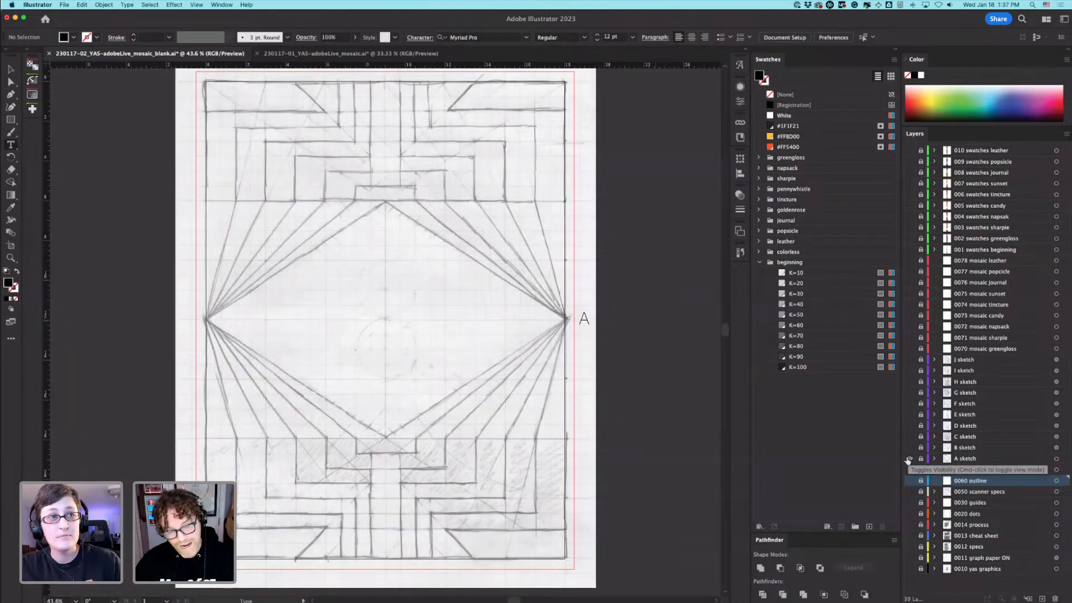
key(super+Tab)
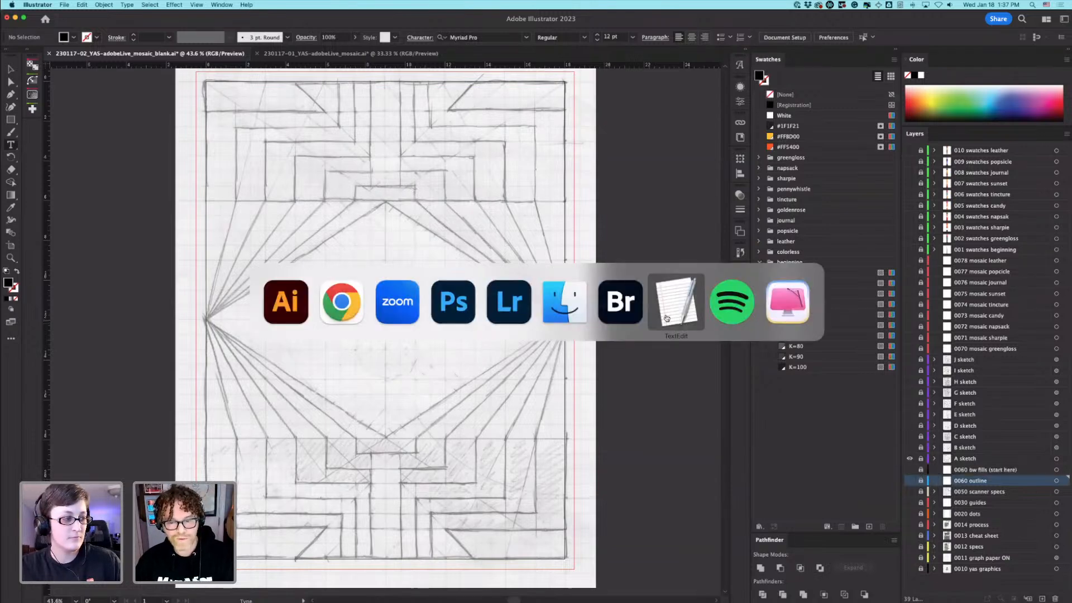
click(643, 316)
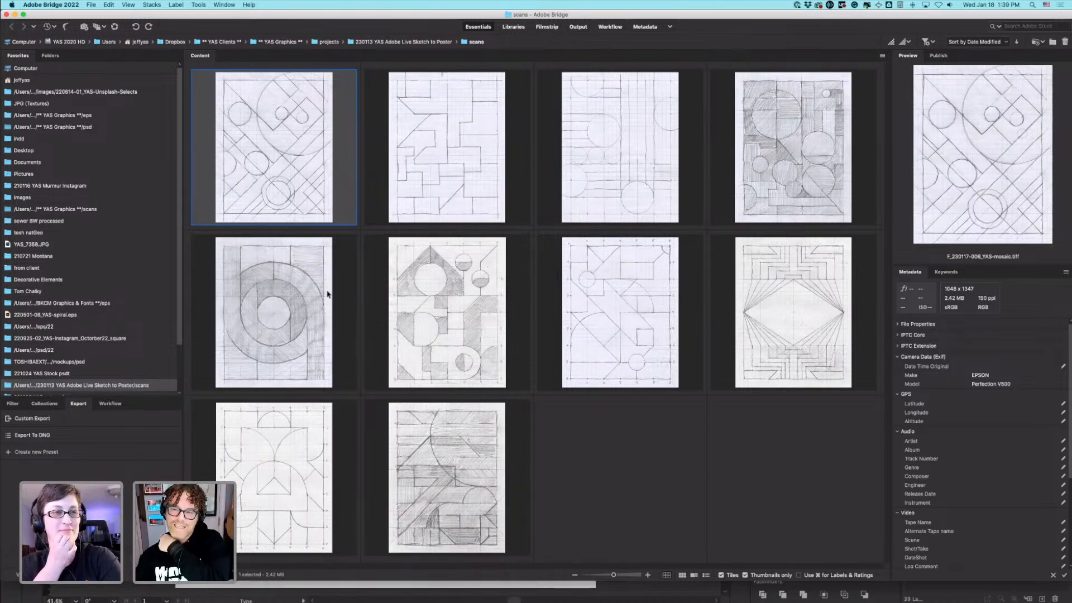
click(758, 143)
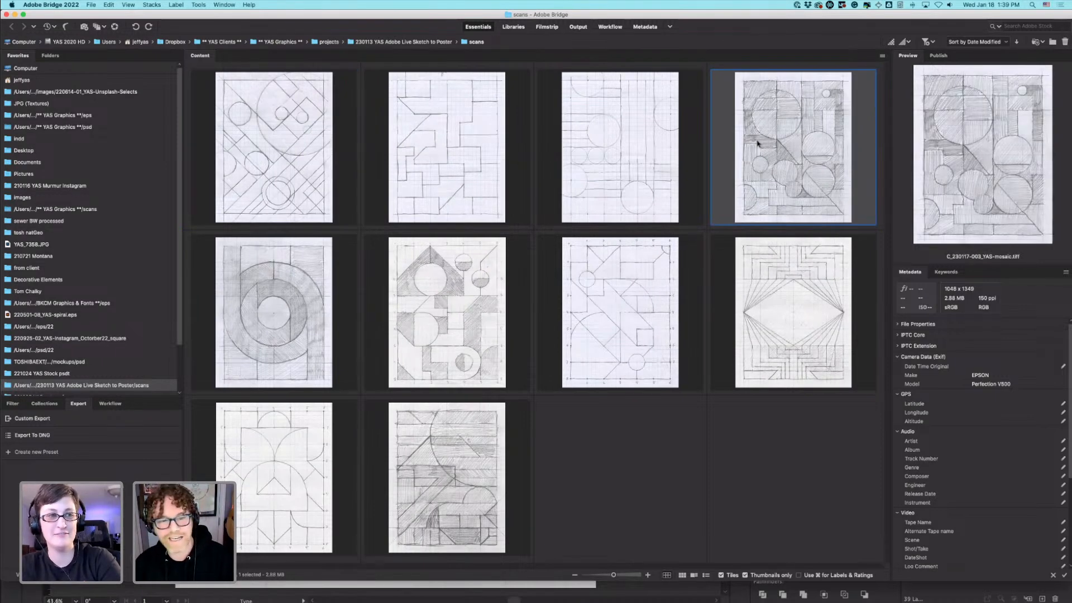
Step: Return to Illustrator, hide the "A sketch" layer, and show the "C sketch" layer as the active layer
key(super+Tab)
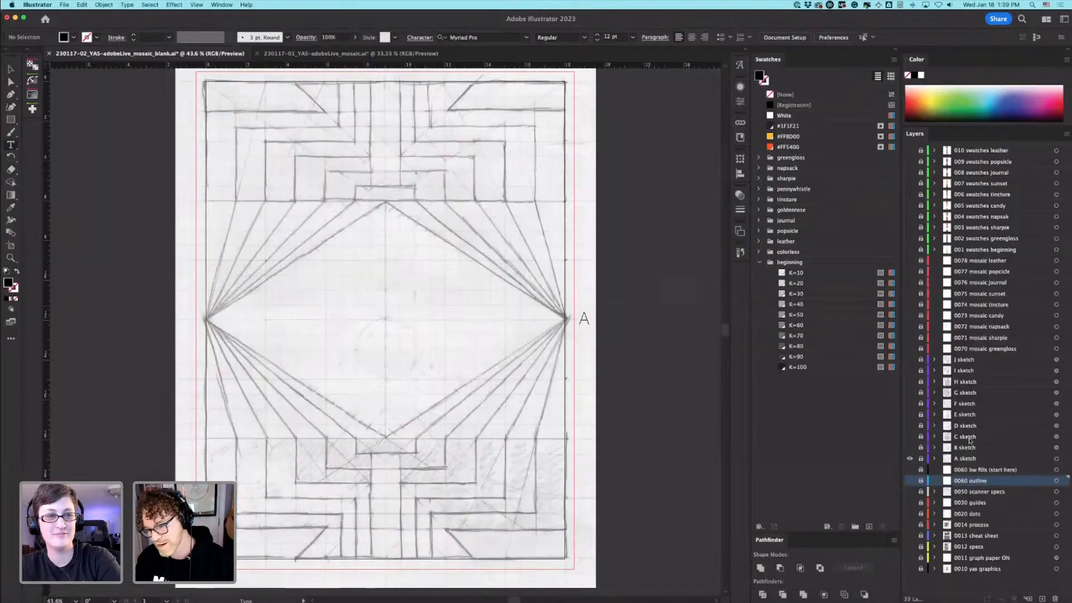
click(910, 459)
click(911, 428)
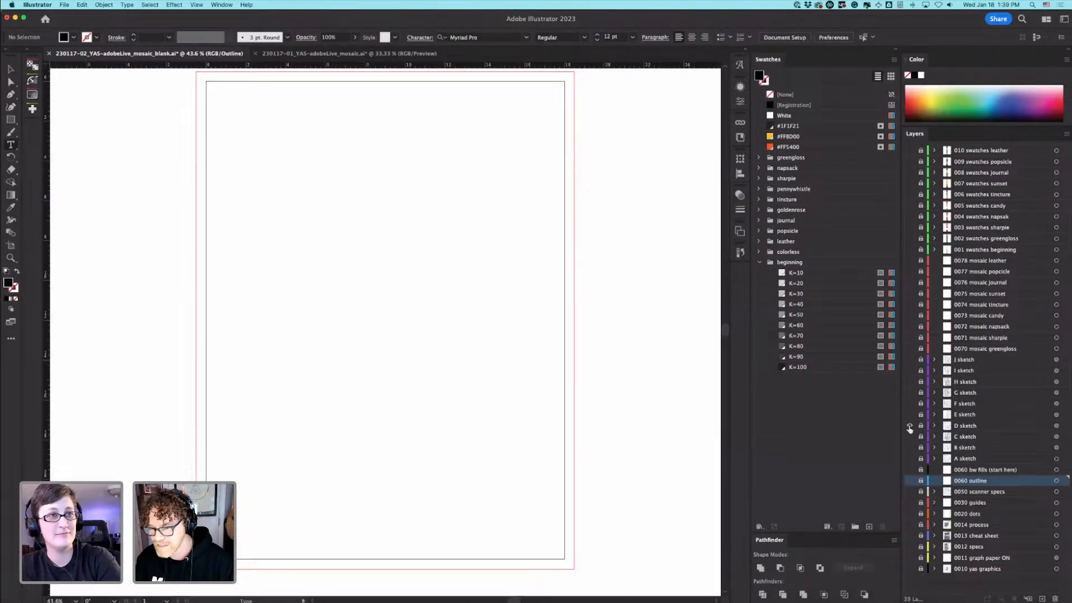
click(911, 428)
click(911, 436)
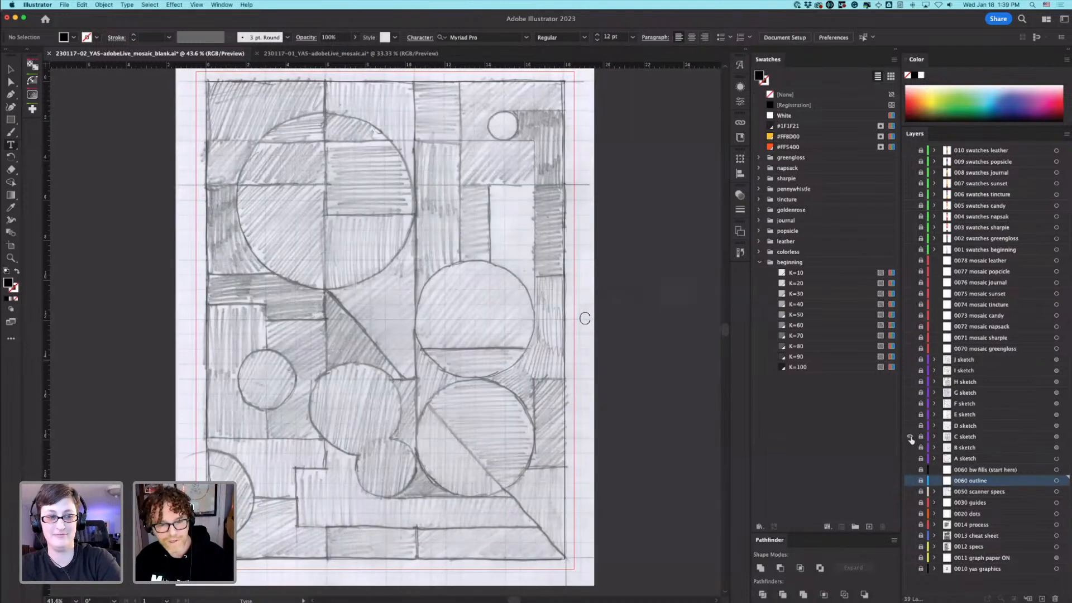
click(958, 438)
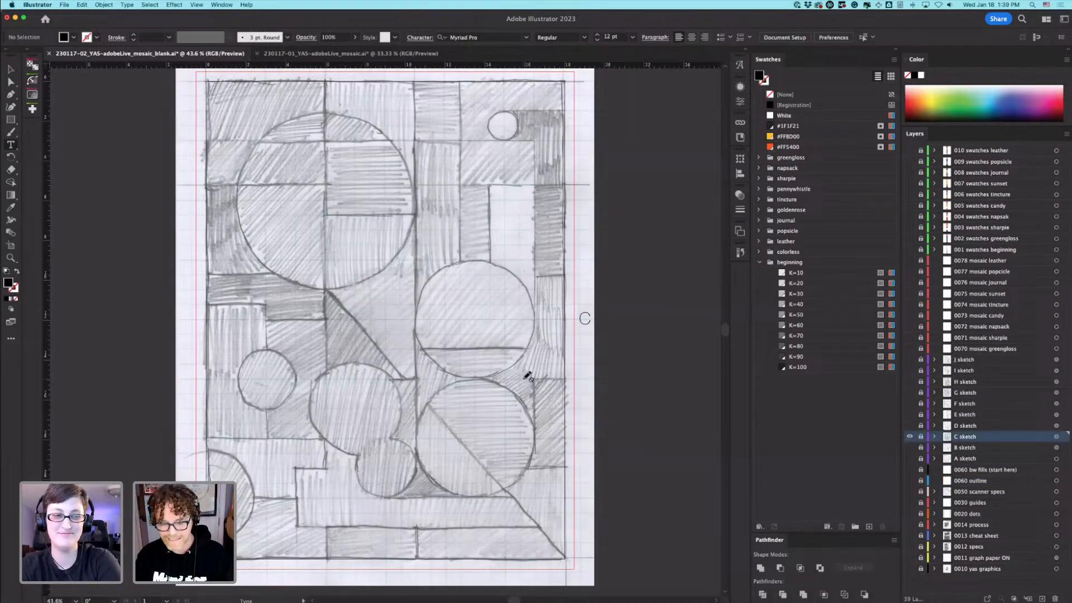
Step: Select the linked scan on the unlocked "C sketch" layer, with its full outer edges in view
key(super+minus)
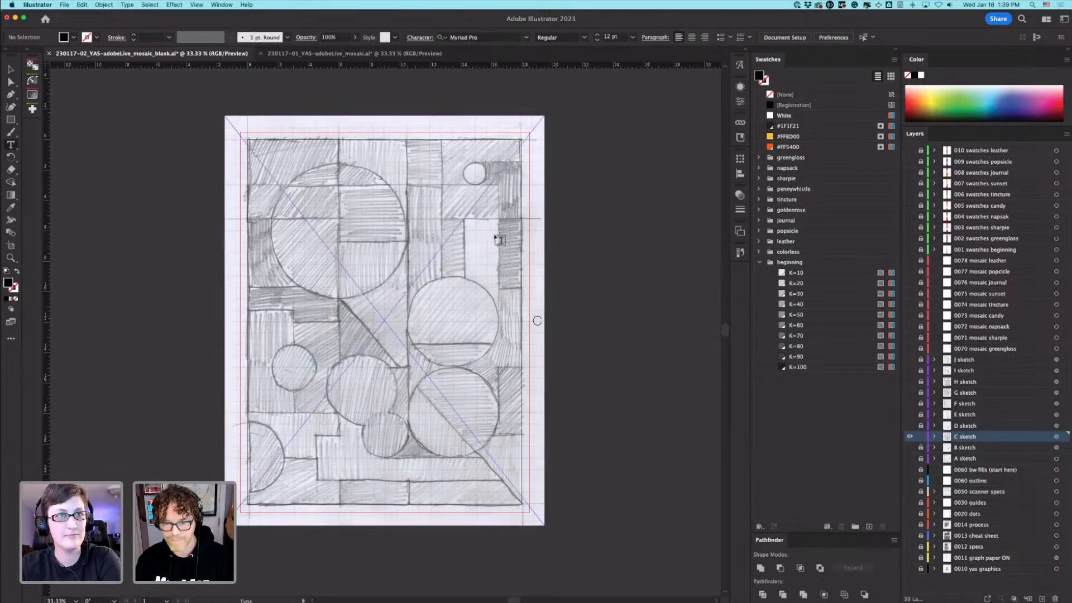
key(v)
click(338, 208)
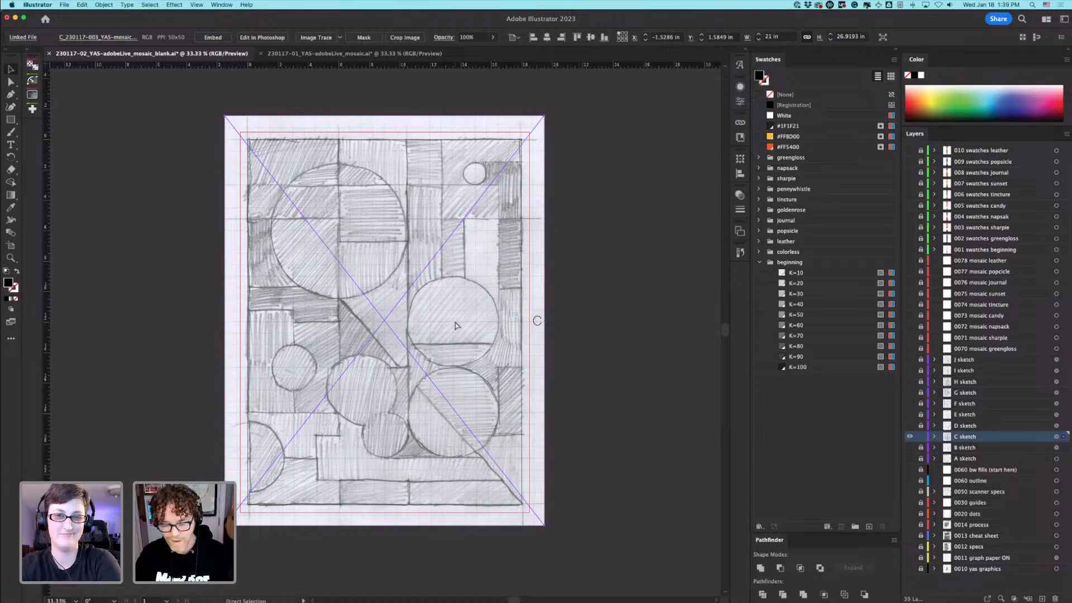
Step: Check the Guides & Grid preferences for the gridline spacing and subdivisions, and leave them without changes
key(super+k)
click(591, 201)
drag(699, 140, 545, 166)
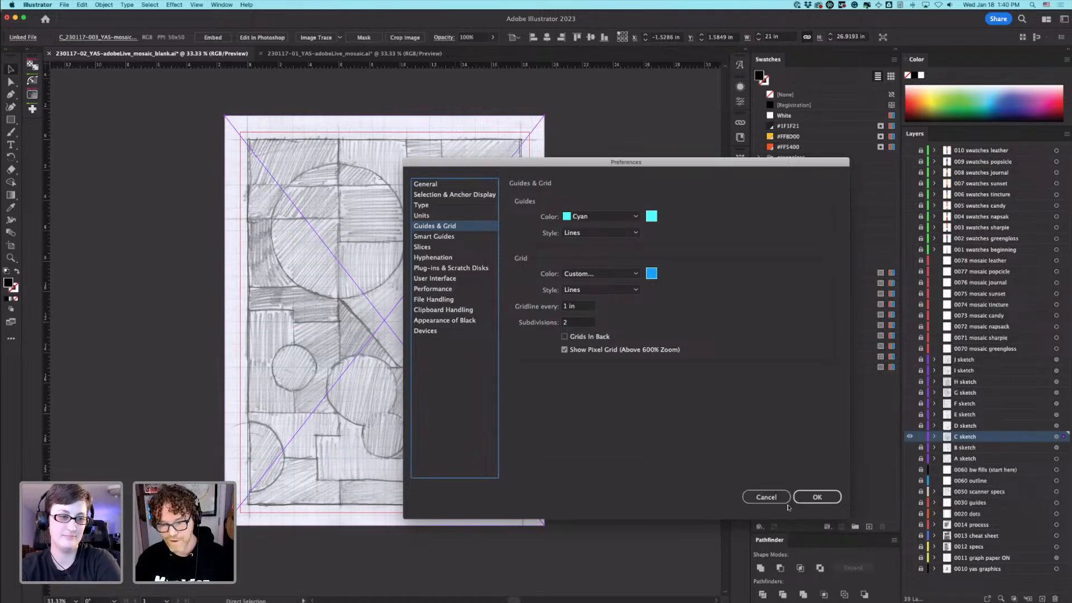
click(766, 498)
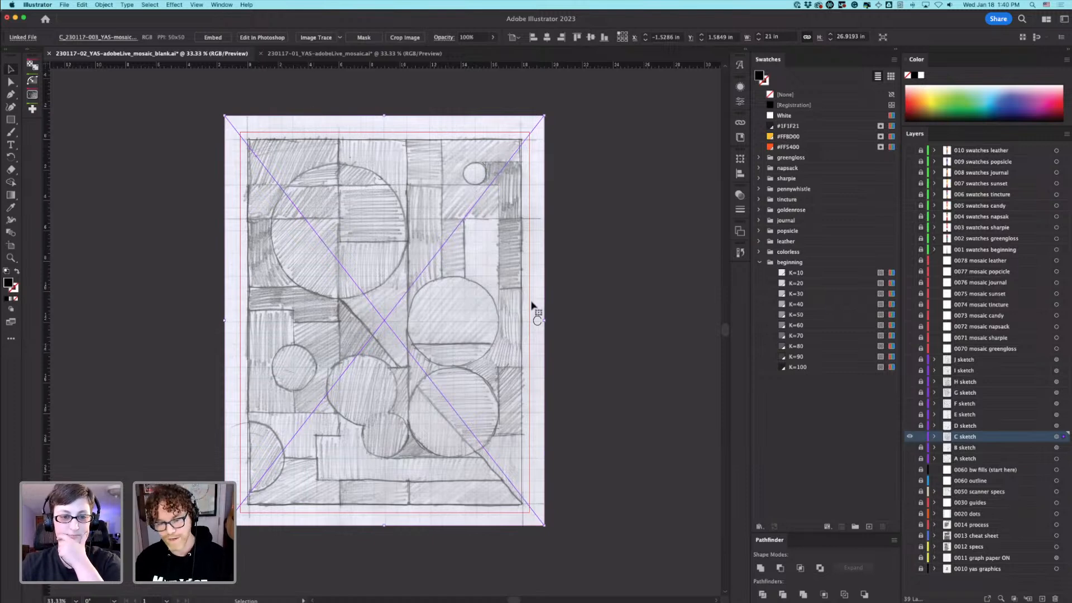
Step: Try shifting the C sketch scan slightly sideways over the artboard, and undo the move
drag(531, 306, 522, 305)
key(super+z)
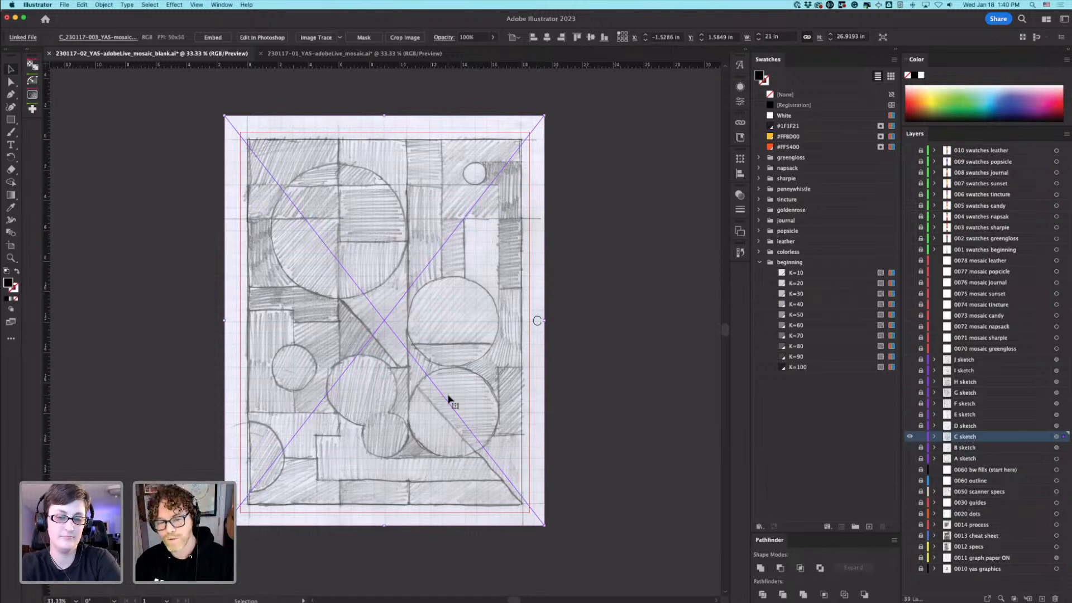
Step: Lock the "C sketch" layer and make the "0060 bw fills (start here)" layer active
click(921, 437)
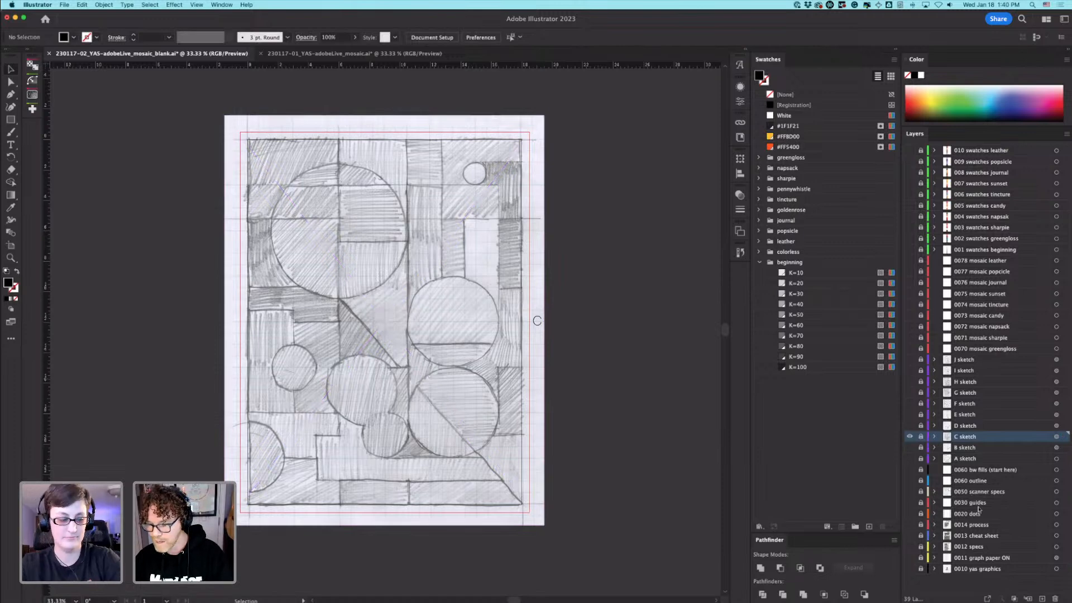
click(982, 472)
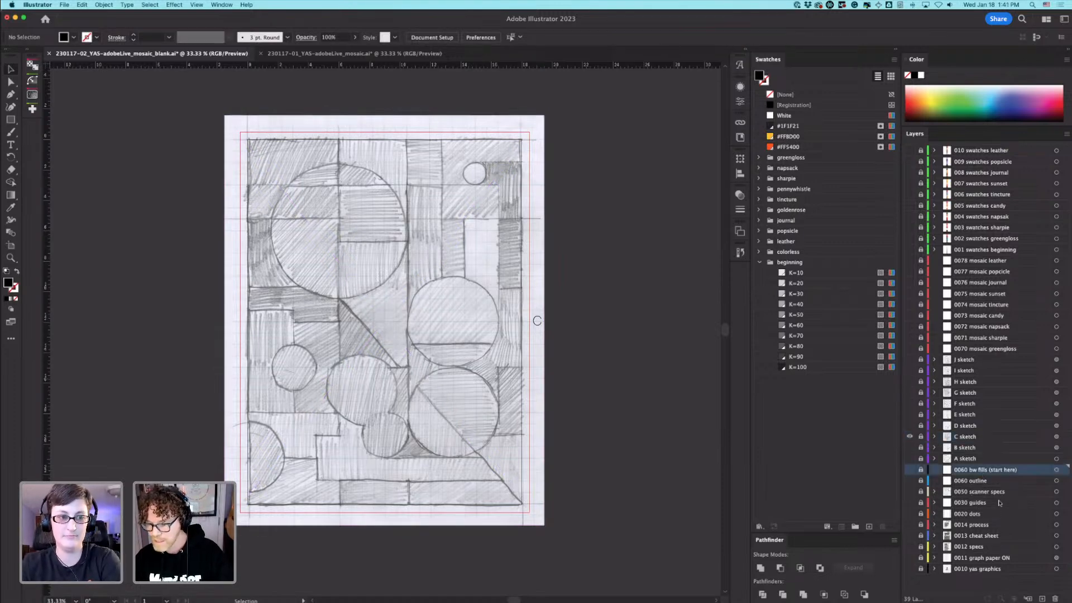
Step: Make the "0060 bw fills (start here)" layer visible and show the grid over the sketch
click(910, 471)
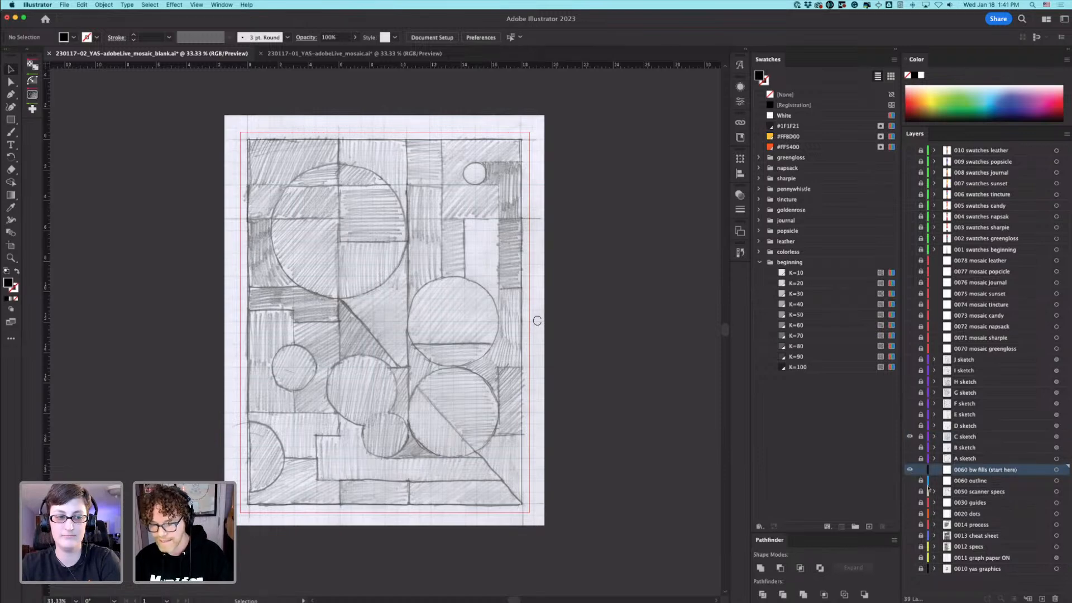
key(super+apostrophe)
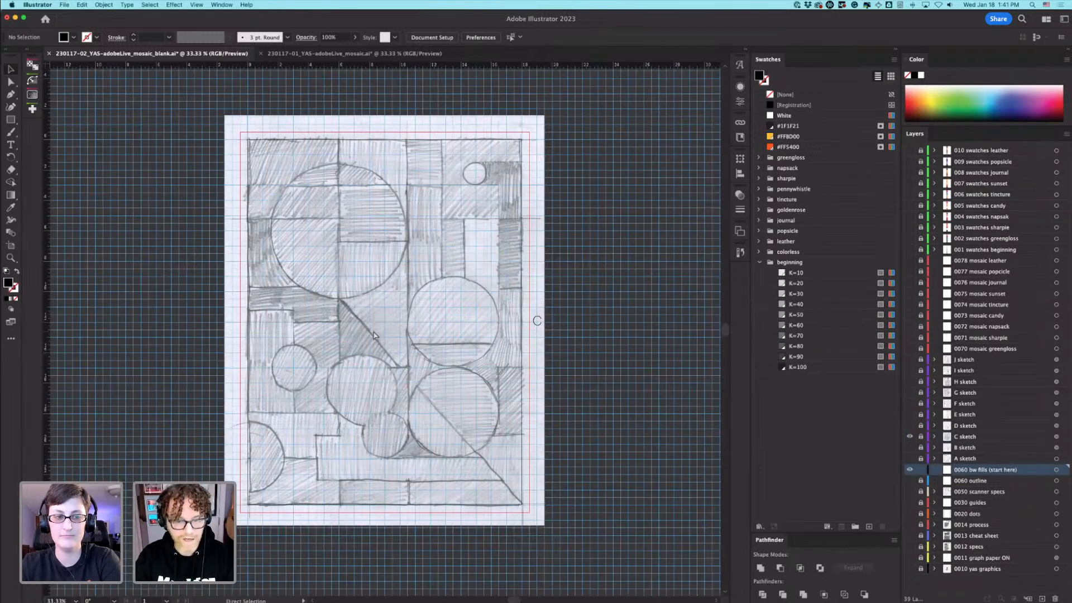
Step: Examine up close how the pencil lines around the large upper circle line up with the grid
super+click(352, 311)
drag(390, 320, 364, 384)
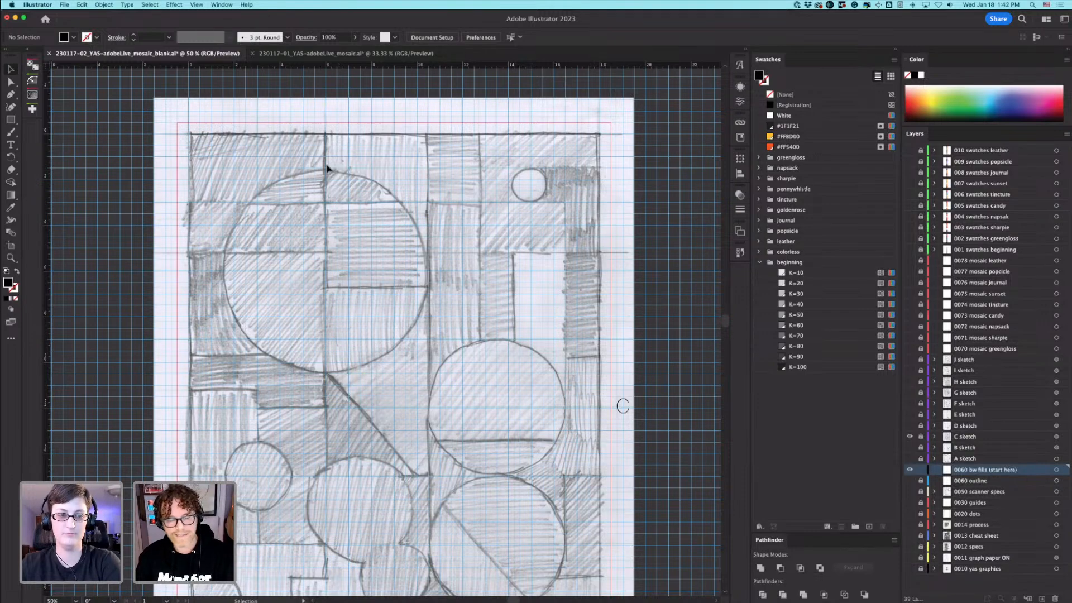
super+click(329, 212)
super+click(388, 336)
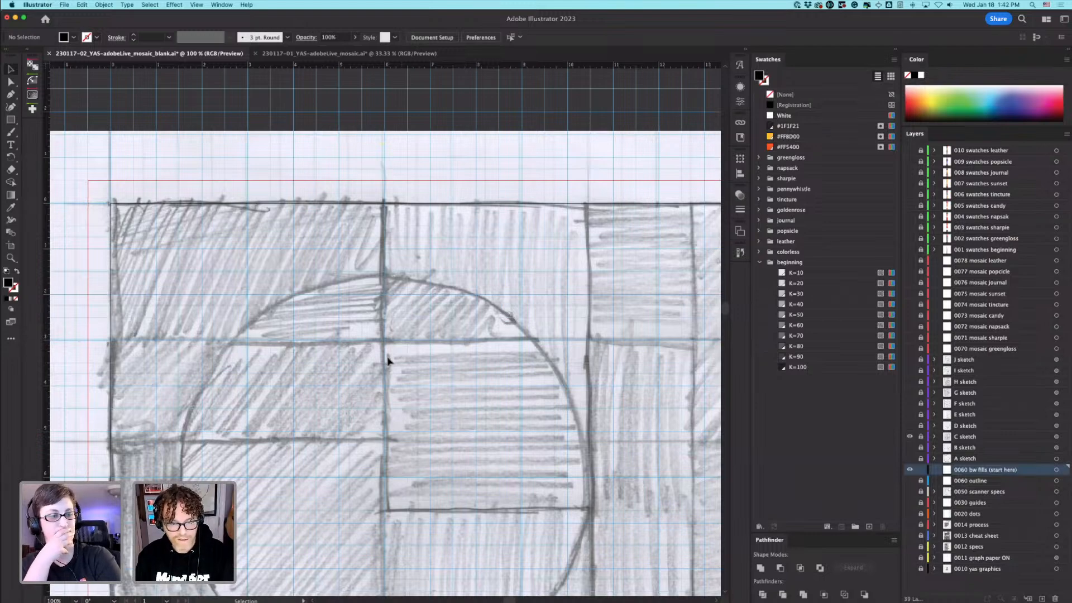
super+click(386, 349)
super+click(385, 348)
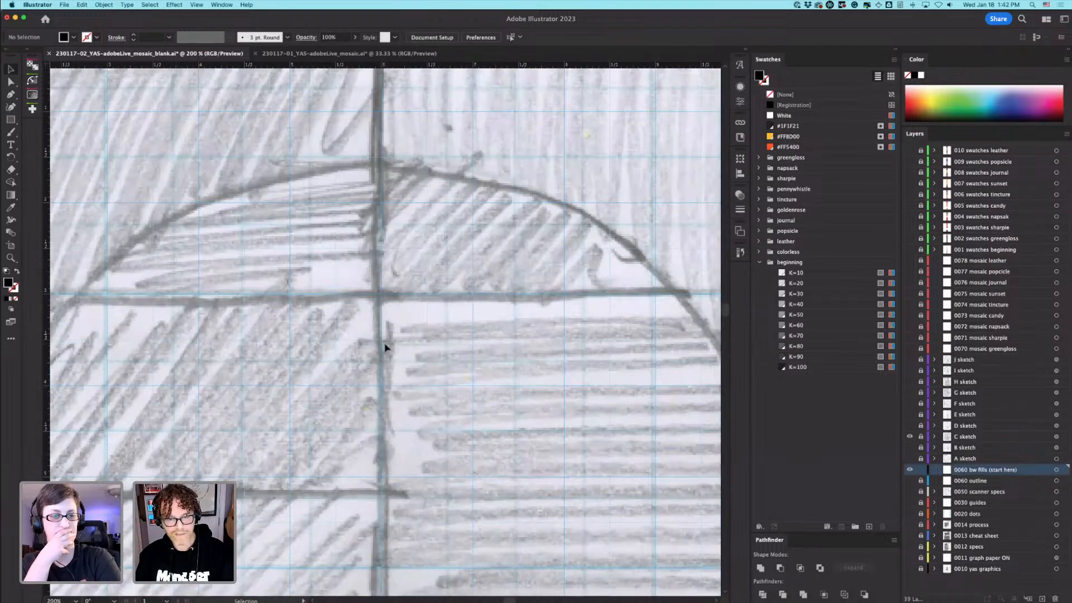
key(alt+super+space)
click(399, 297)
drag(391, 335, 422, 277)
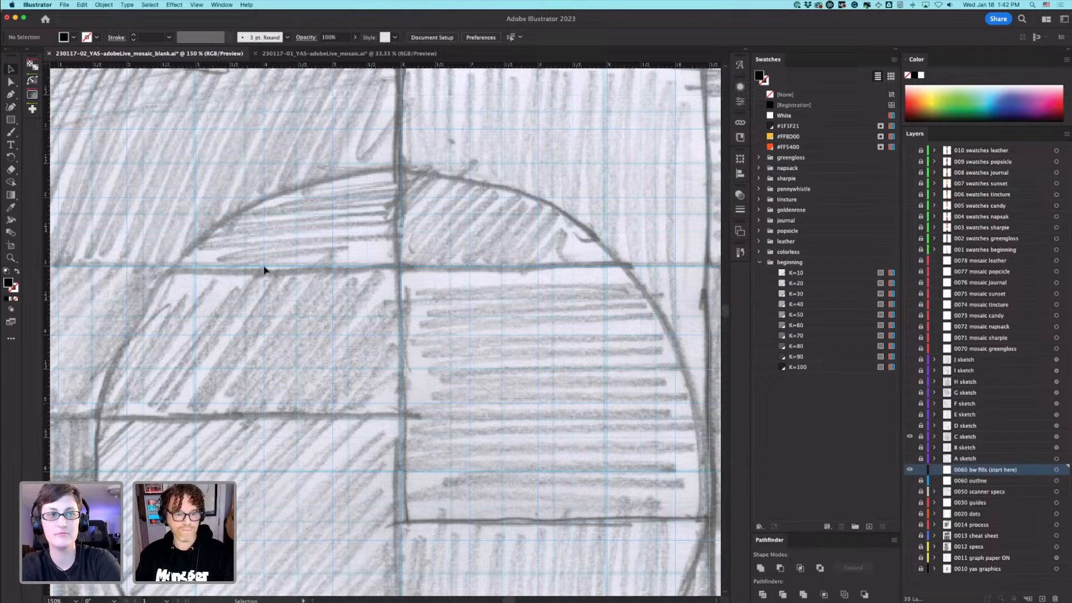
key(super+minus)
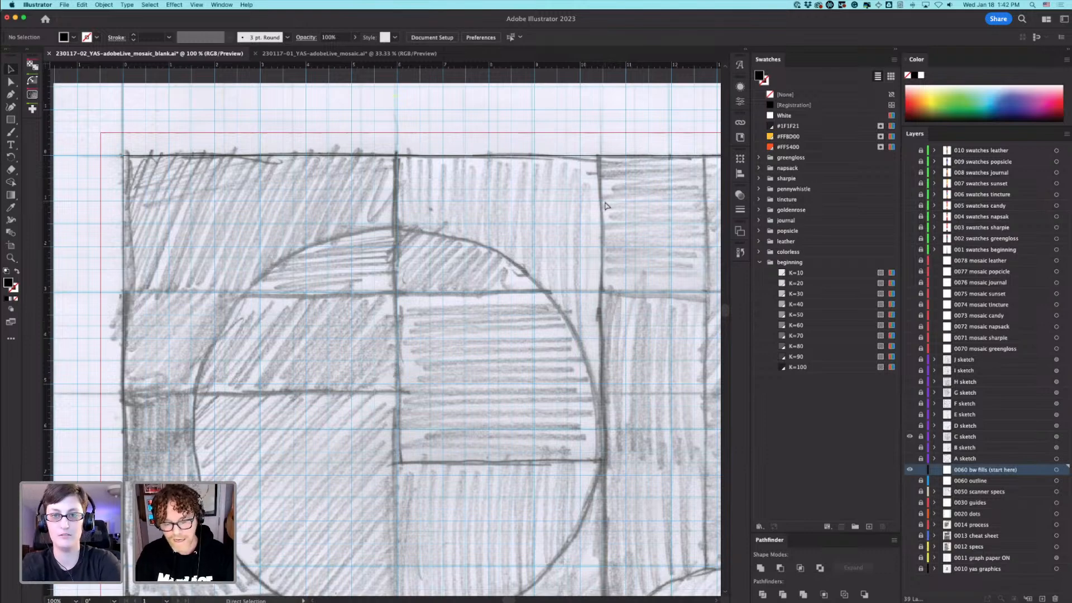
Step: Turn on Snap to Grid and check that it is active, leaving the preferences as they are
key(super+k)
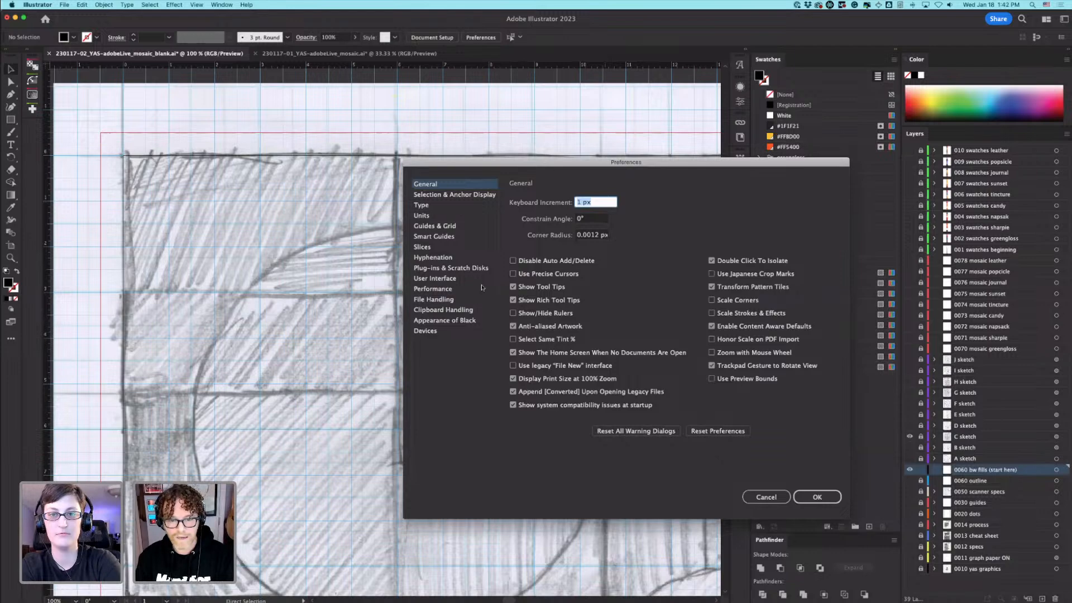
click(767, 502)
click(197, 5)
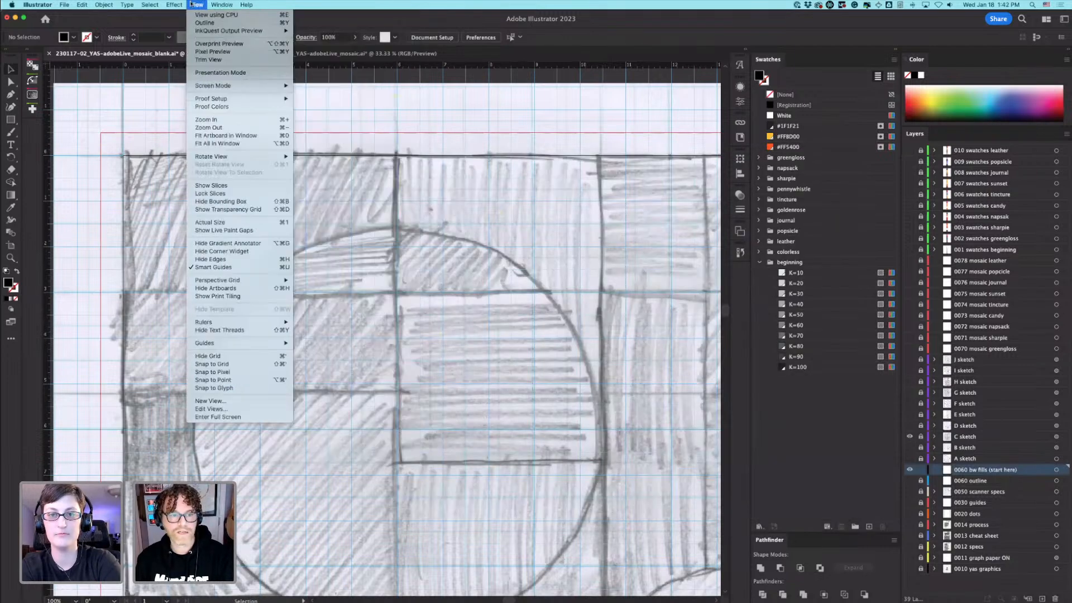
click(220, 366)
key(a)
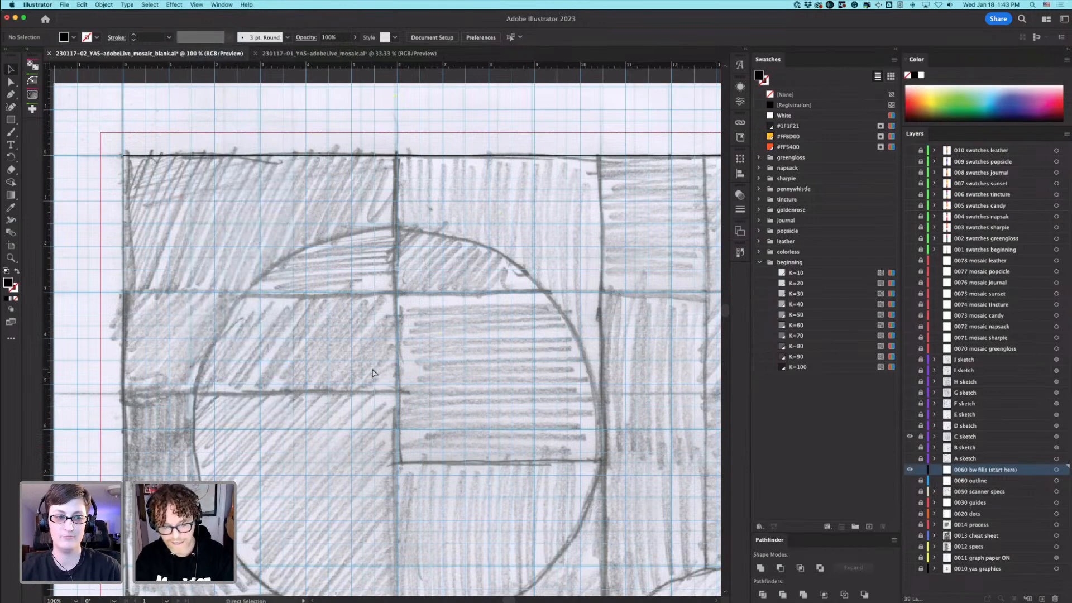
key(v)
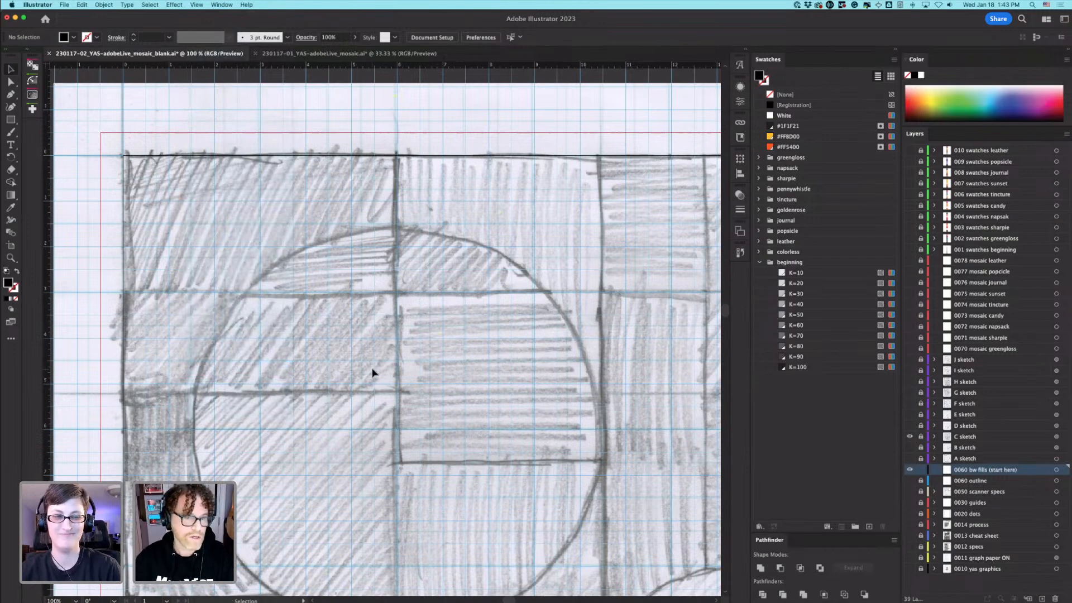
click(196, 5)
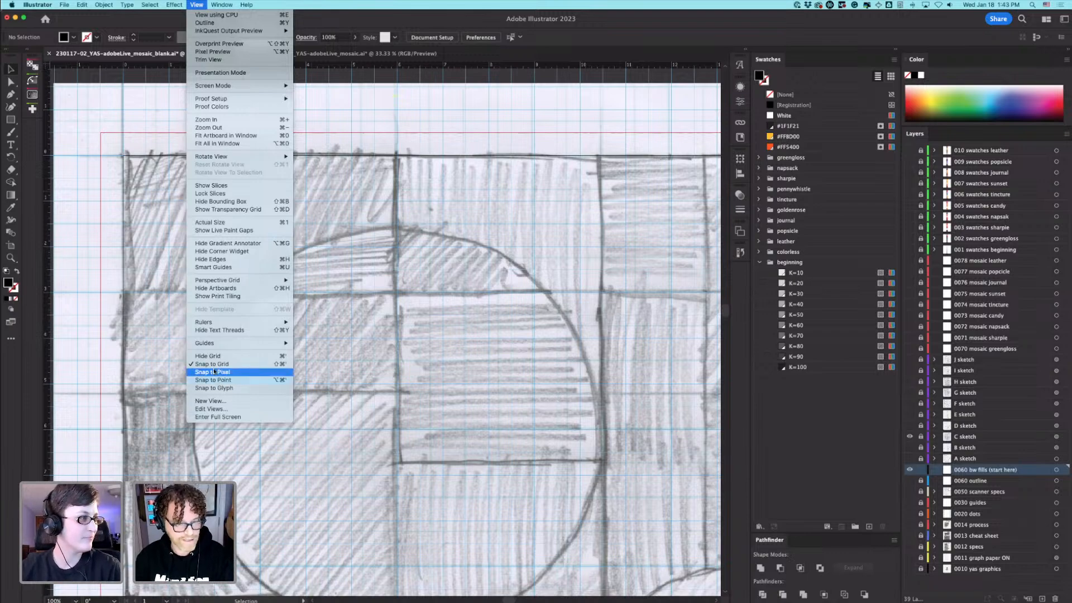
click(432, 410)
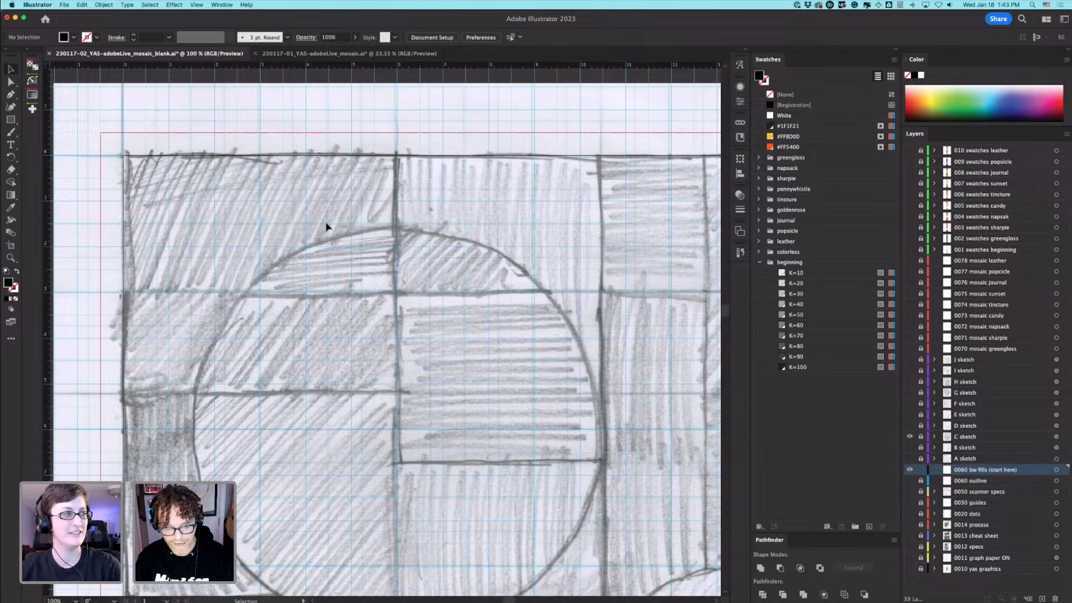
Step: Draw a 6 × 3 in rectangle over the sketch's top-left block and fill it with the K=60 swatch
key(p)
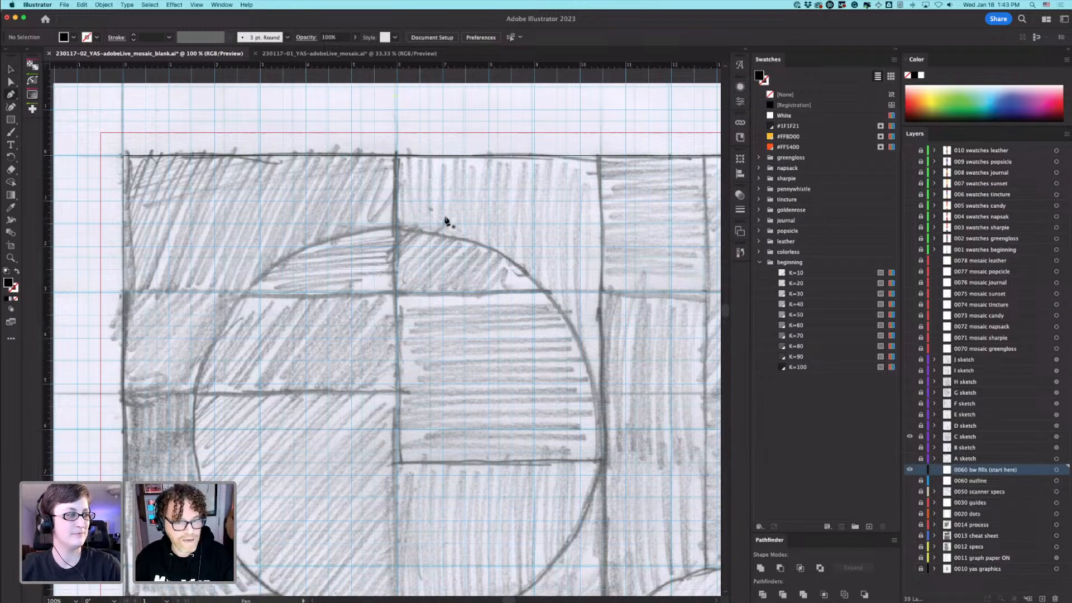
alt+super+click(451, 361)
drag(449, 363, 387, 285)
alt+super+click(389, 286)
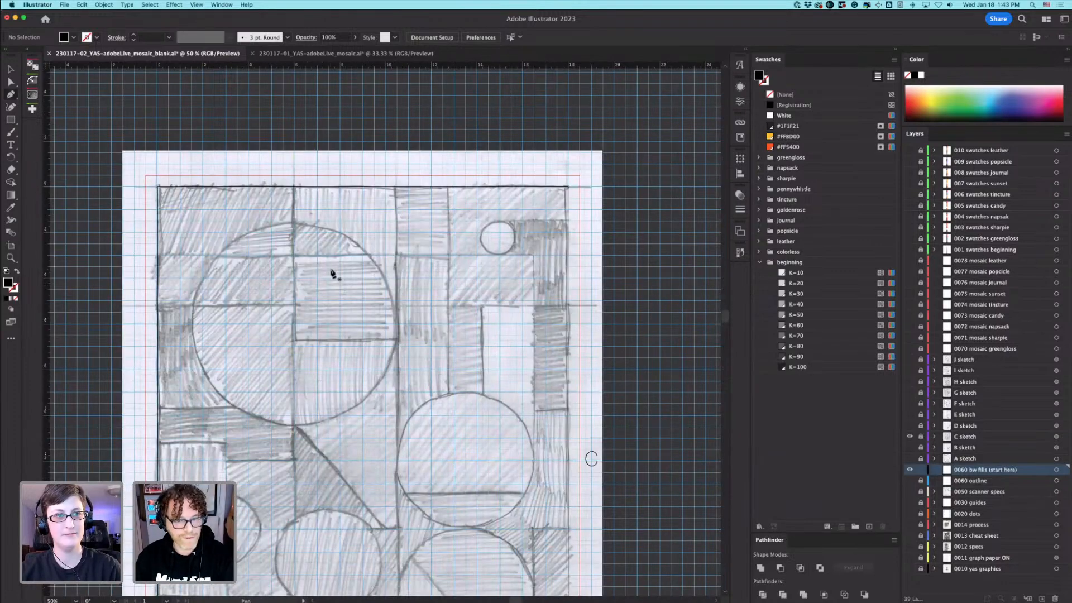
key(m)
drag(158, 187, 297, 256)
key(super+z)
drag(158, 187, 295, 255)
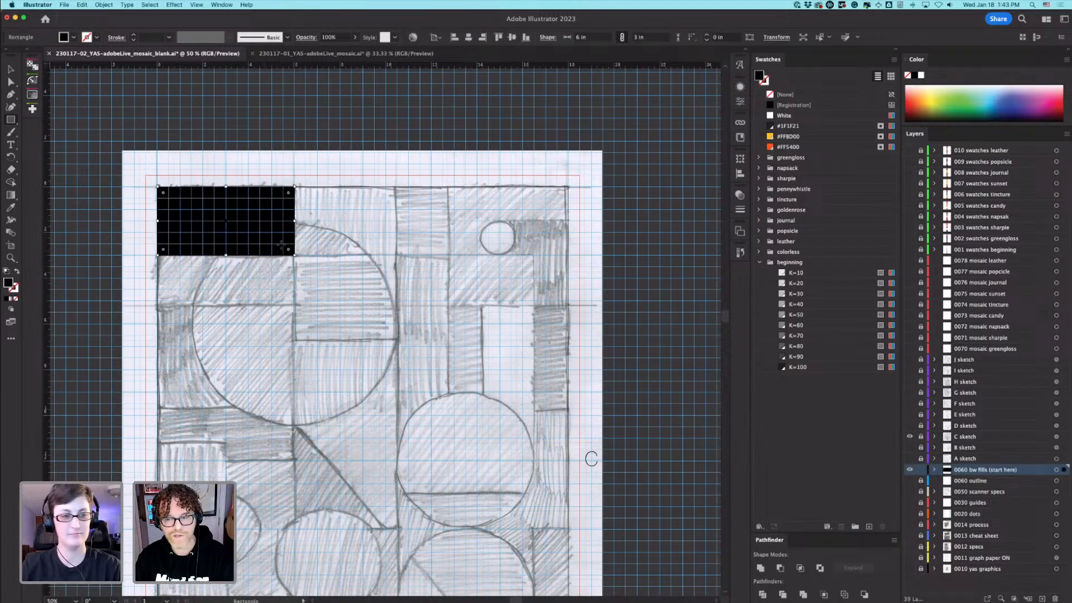
drag(486, 364, 499, 227)
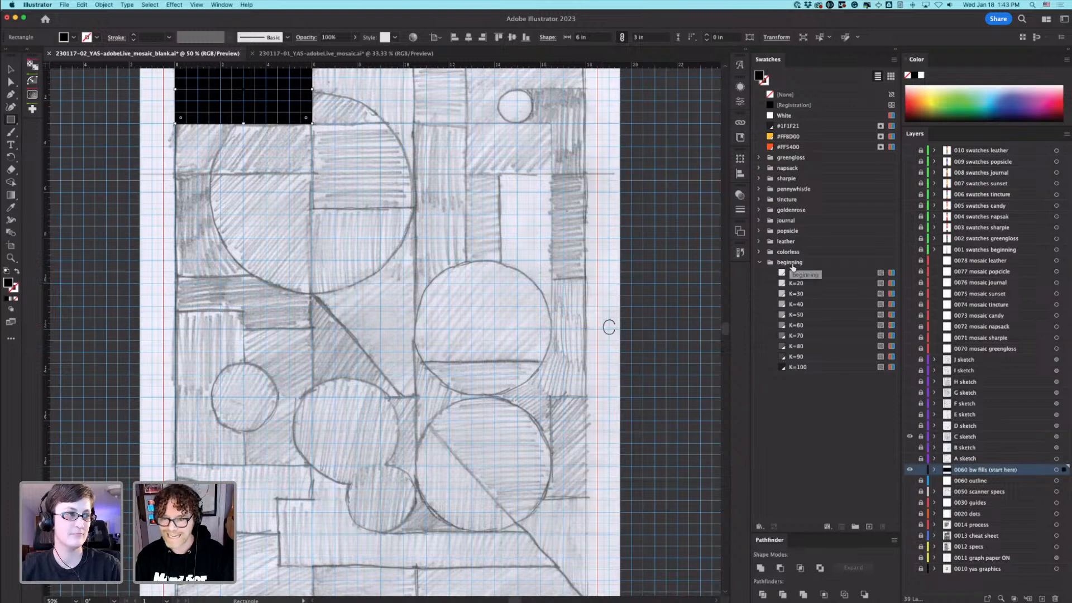
click(797, 325)
scroll(346, 164, up, 4)
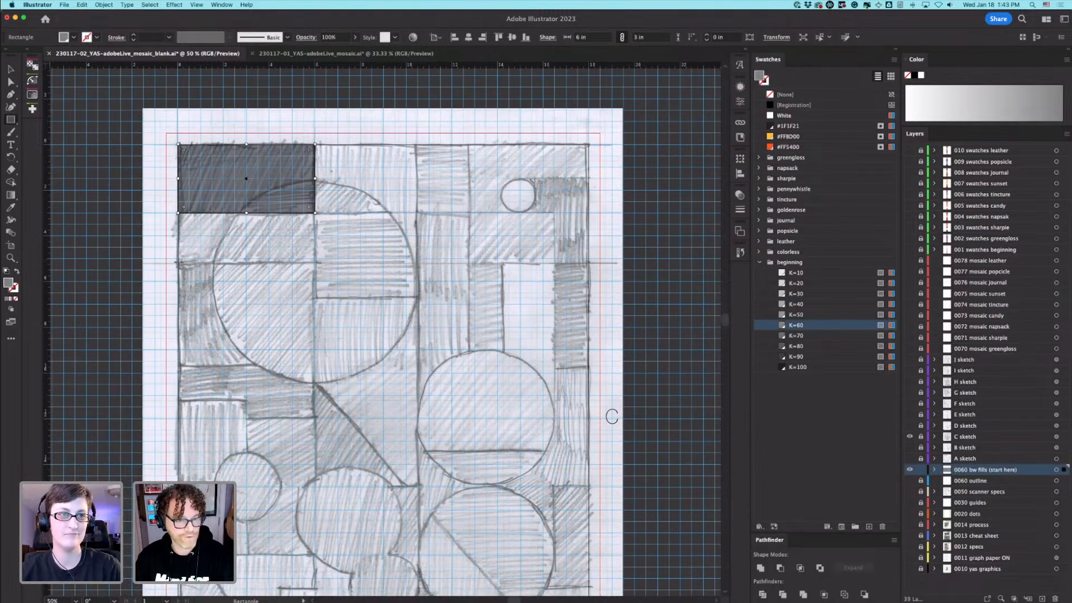
Step: Add two 6 in wide rectangles with K=40 fill beneath the first, about 2.25 in and about 4.7 in high
drag(177, 265, 315, 213)
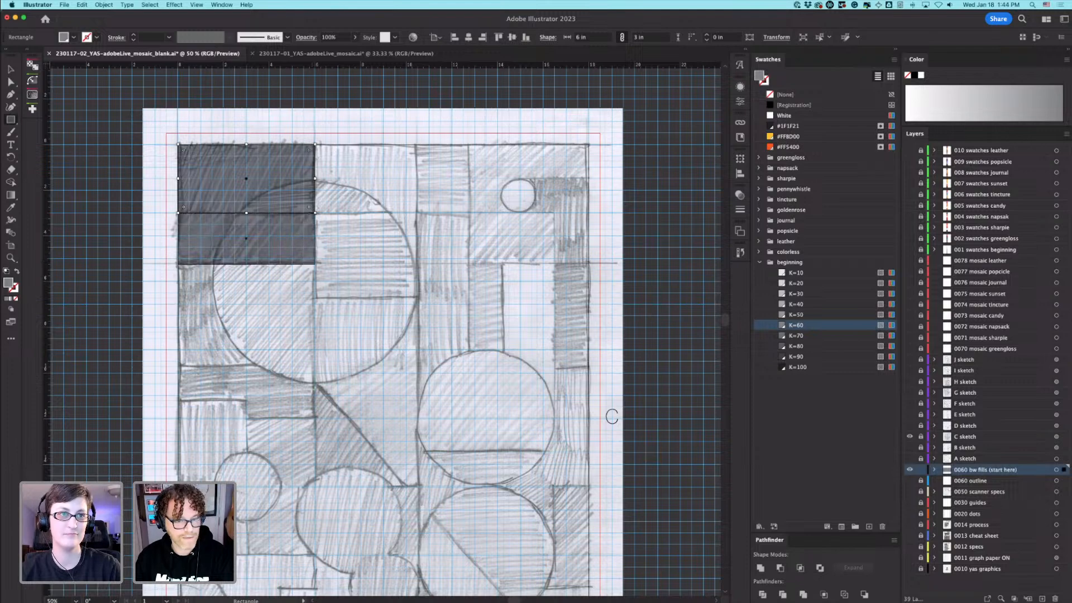
click(829, 305)
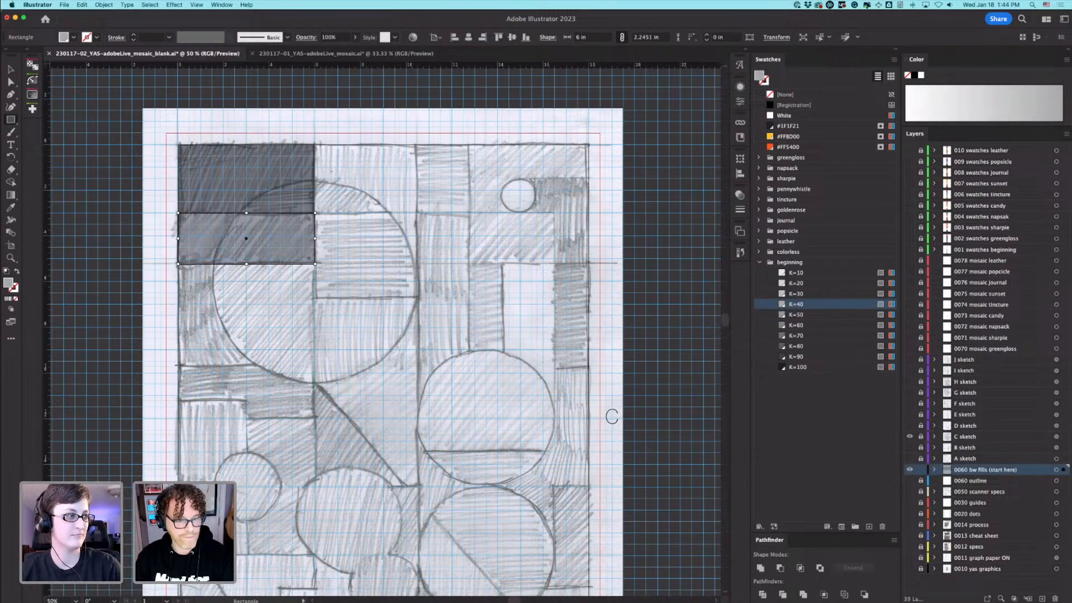
drag(179, 366, 316, 259)
Step: Draw a 6 × about 2.53 in rectangle with K=60 fill beneath the column, and recolour the tall rectangle above it K=30
drag(382, 384, 406, 265)
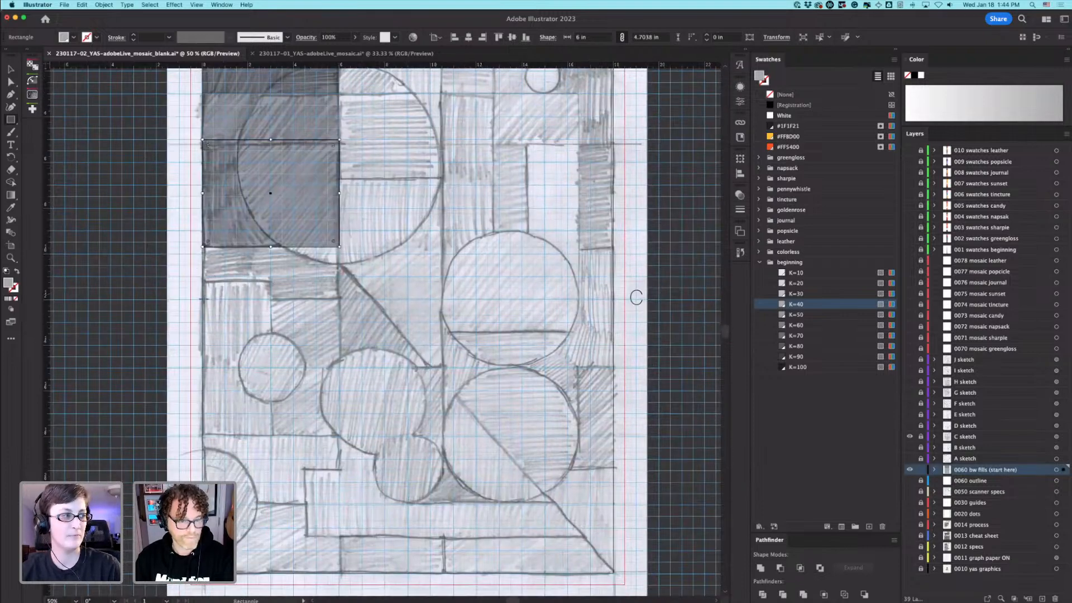
drag(203, 300, 339, 242)
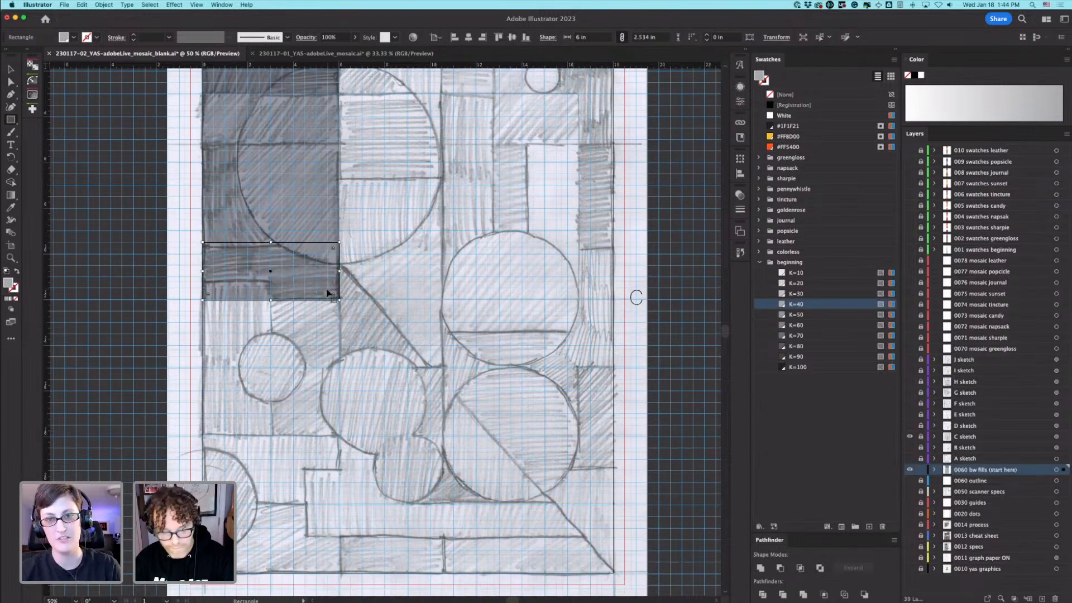
key(v)
click(817, 327)
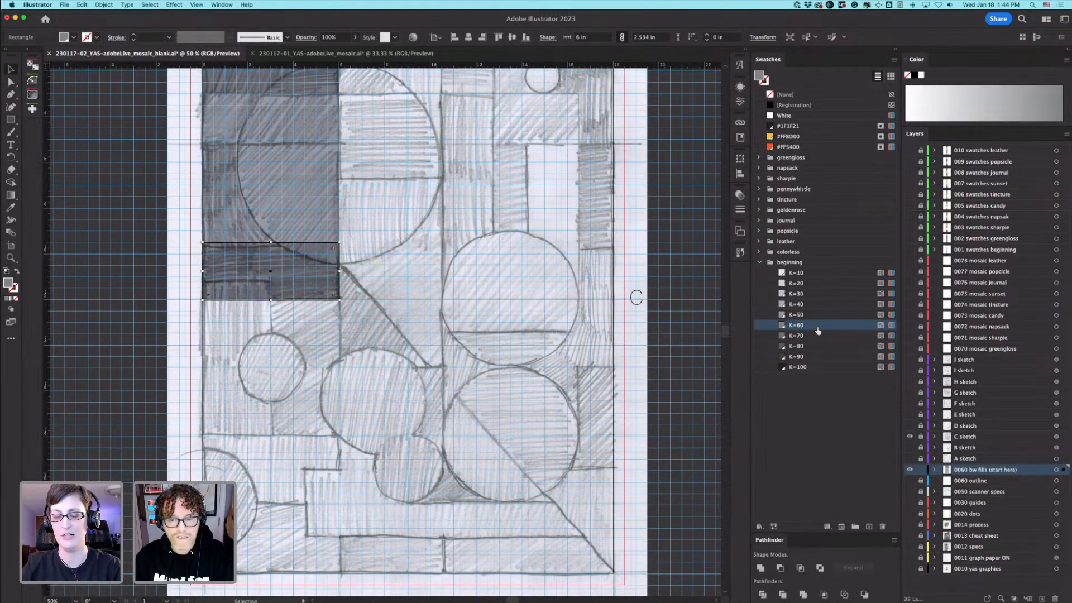
click(304, 239)
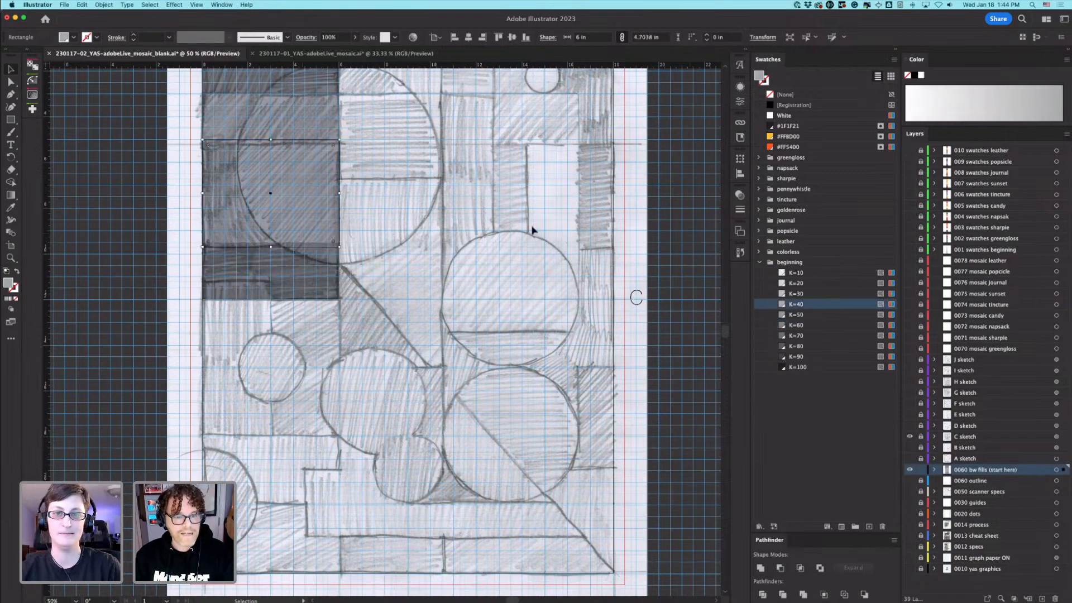
click(805, 294)
Step: Draw two adjacent rectangles about 3 × 6 in below the stack, filling the one on the sketch's outer edge K=80 and the other K=40
scroll(438, 338, up, 3)
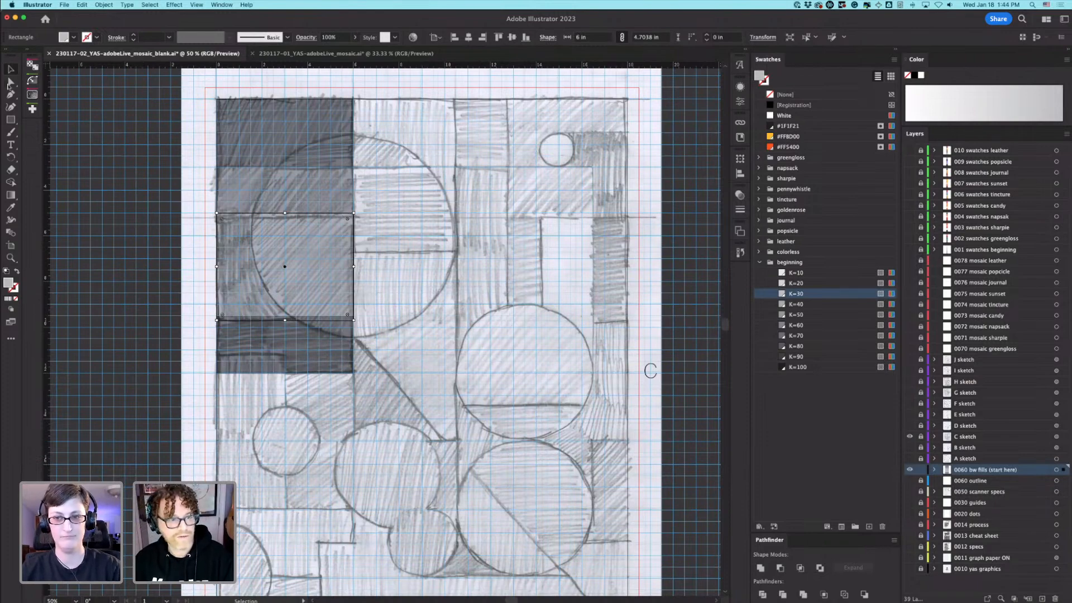
click(12, 121)
scroll(249, 371, down, 4)
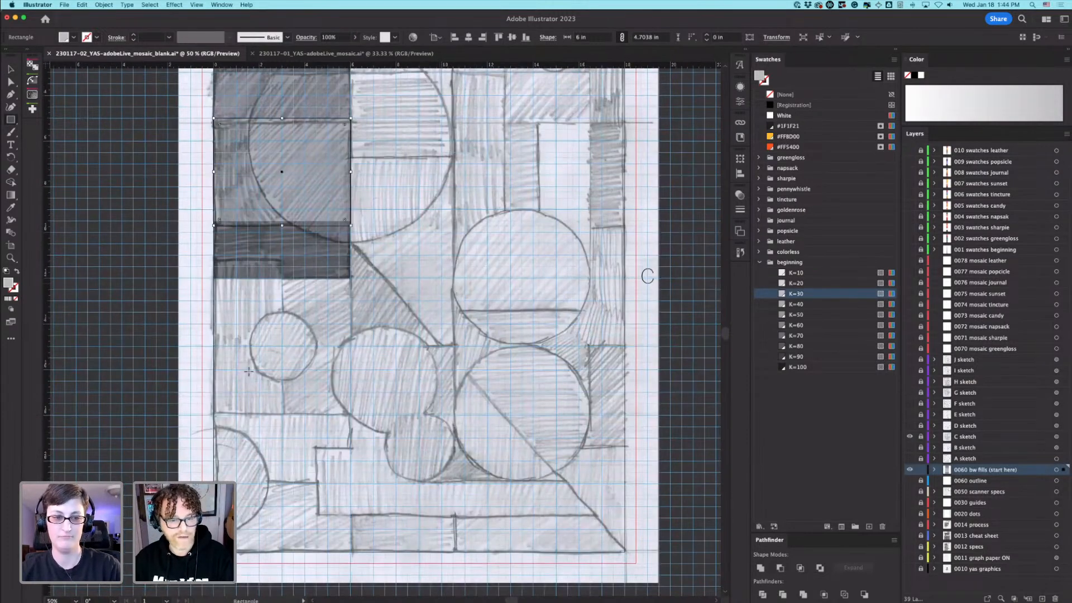
drag(214, 415, 282, 278)
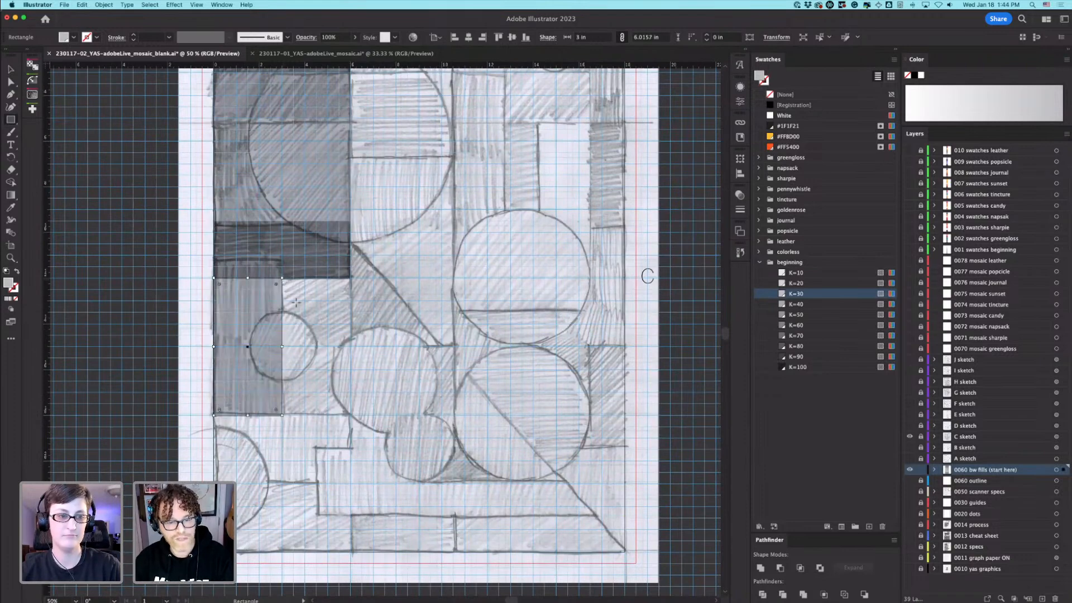
click(814, 347)
drag(247, 346, 317, 346)
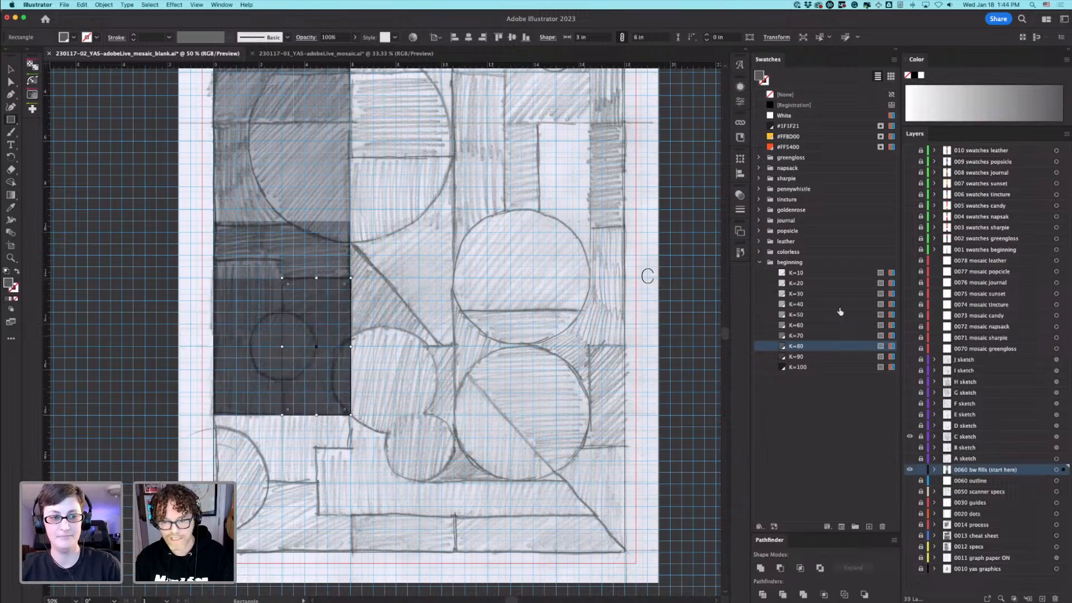
click(838, 304)
Step: Draw two stacked K=40 rectangles over the bottom-left sketch blocks, 6 × about 2.95 in and 6 × 3 in
scroll(460, 342, down, 2)
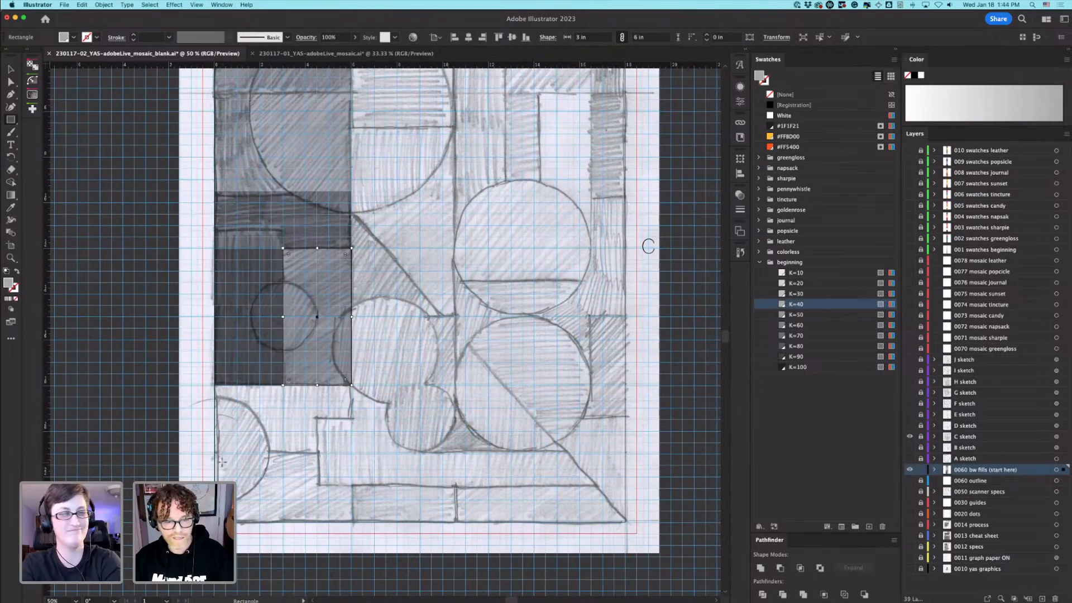
drag(214, 454, 352, 385)
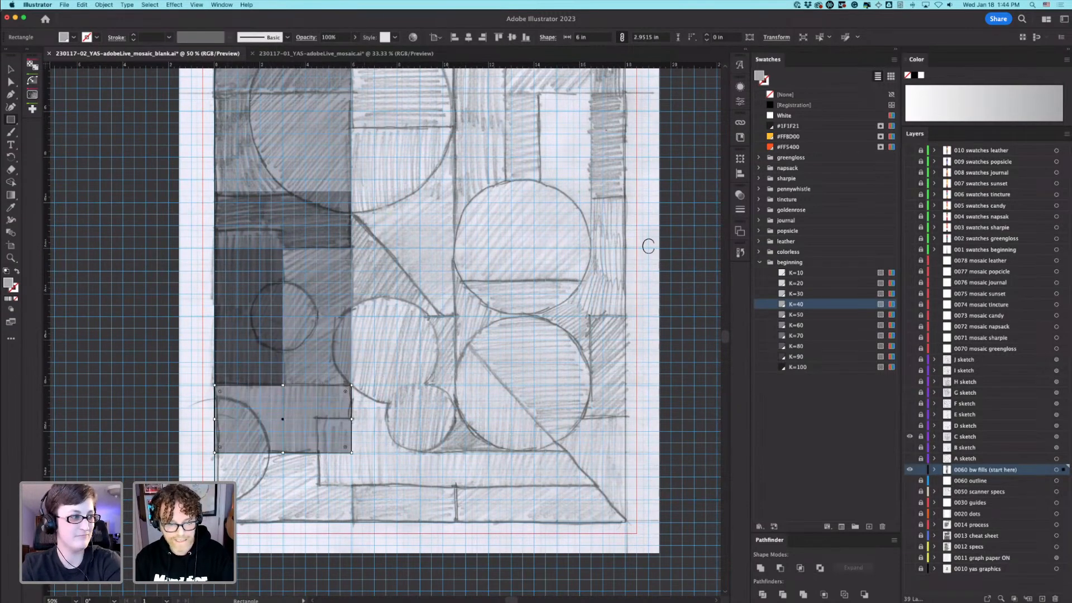
drag(215, 523, 354, 455)
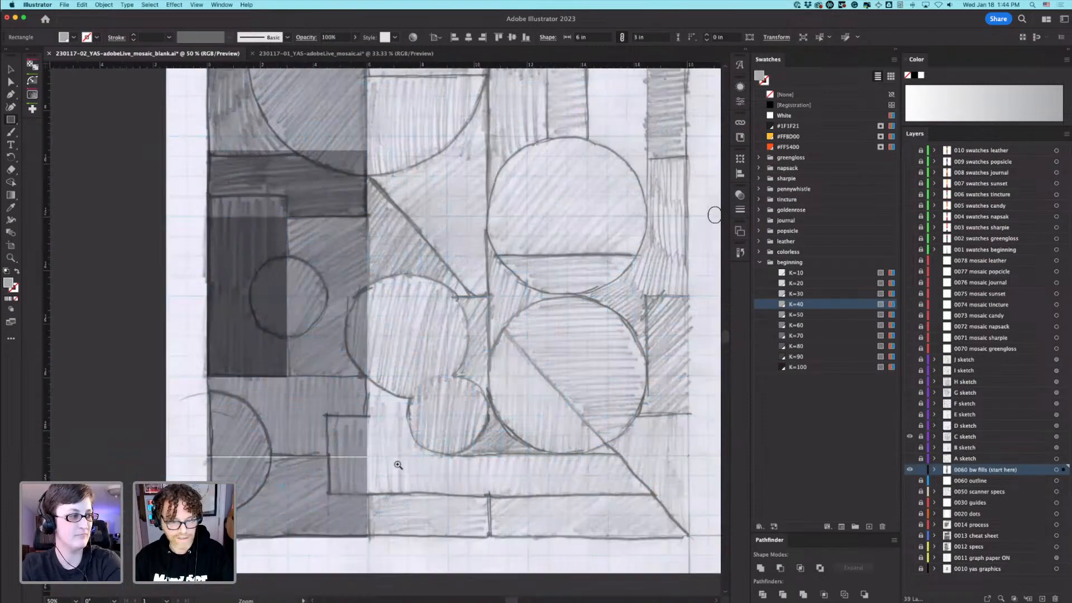
Step: Check the seam between the two lowest rectangles up close, and fill the bottom one with K=70
drag(195, 330, 400, 477)
key(v)
click(331, 500)
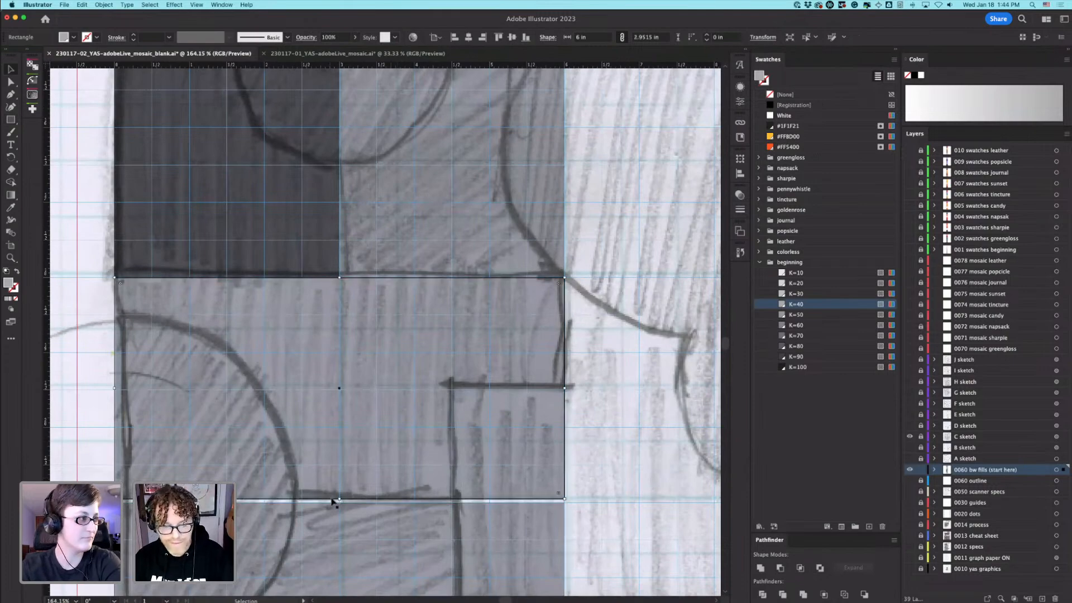
click(651, 515)
key(z)
alt+click(564, 503)
alt+click(391, 400)
scroll(349, 371, left, 3)
key(v)
click(352, 372)
click(834, 335)
Step: Draw a 4.5 × 1.5 in rectangle with K=70 fill over the sketch block beside the bottom-left rectangle, flush with the poster's bottom edge
key(z)
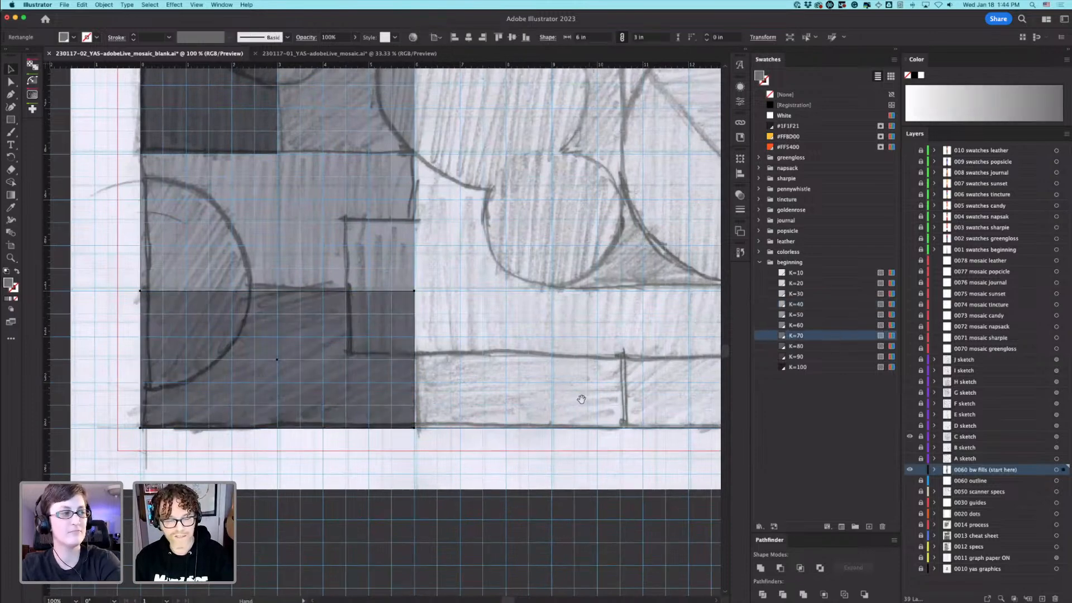
scroll(581, 395, right, 5)
scroll(581, 395, up, 3)
alt+click(445, 368)
scroll(445, 368, left, 2)
scroll(446, 368, up, 1)
key(v)
click(7, 120)
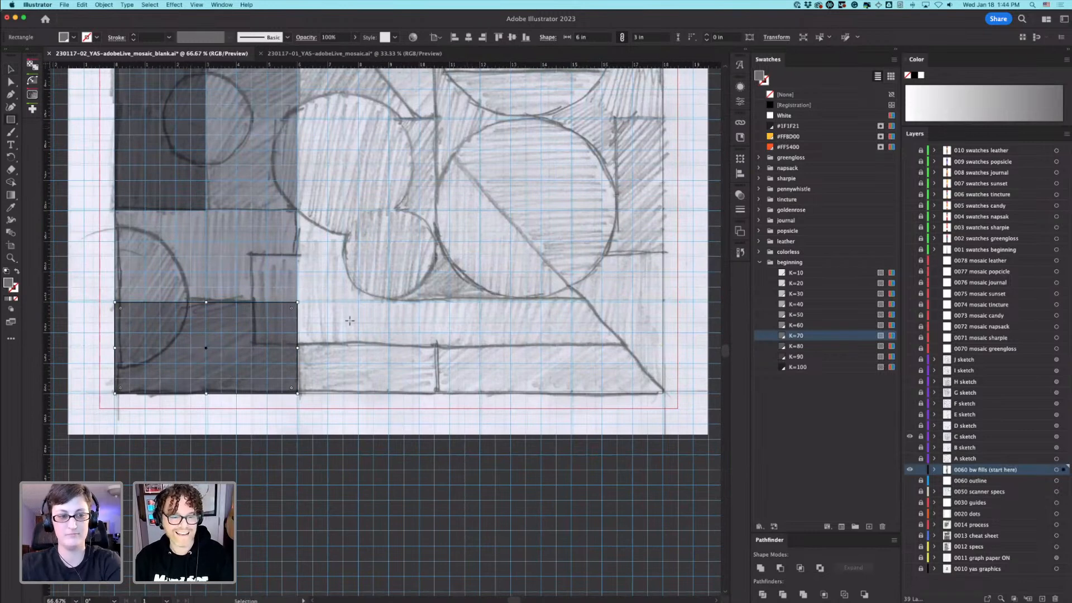
click(431, 348)
key(Escape)
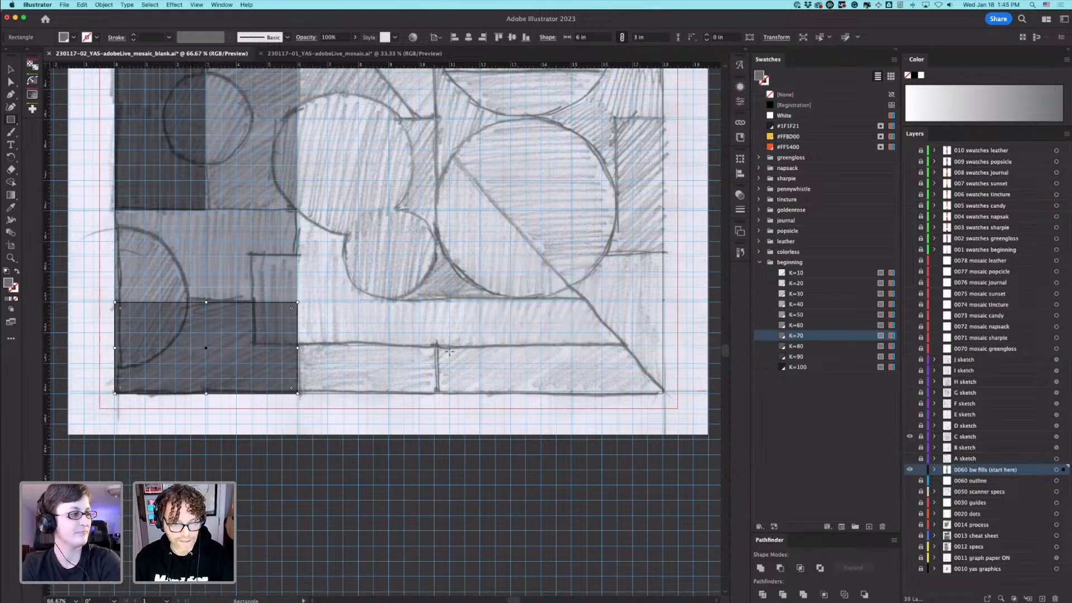
drag(434, 348, 298, 394)
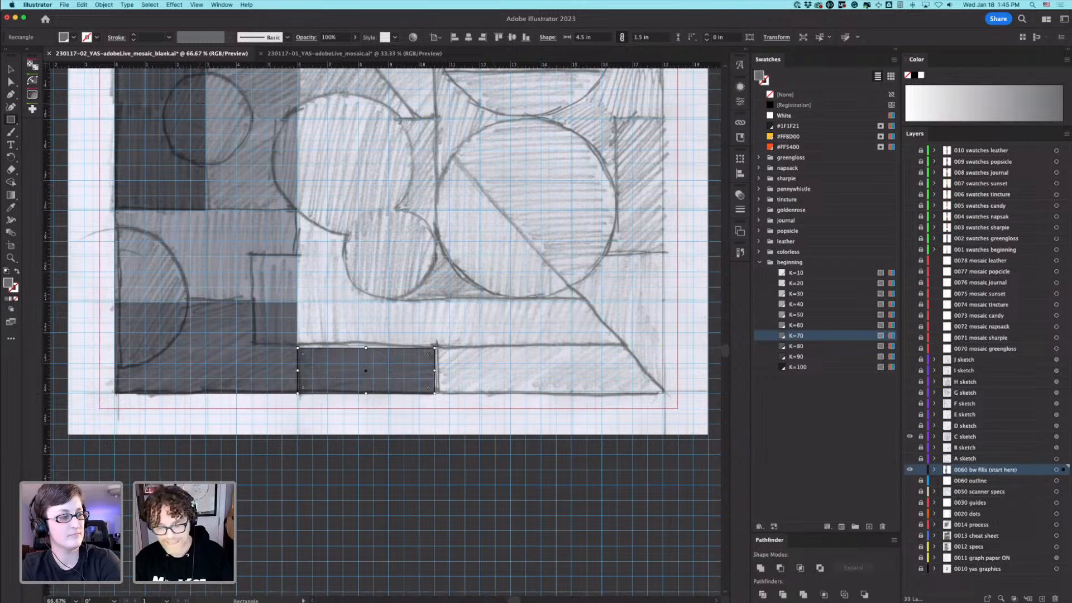
Step: Draw an adjoining K=70 rectangle about 7.51 × 1.51 in, filling the rest of the bottom row to the right edge
key(p)
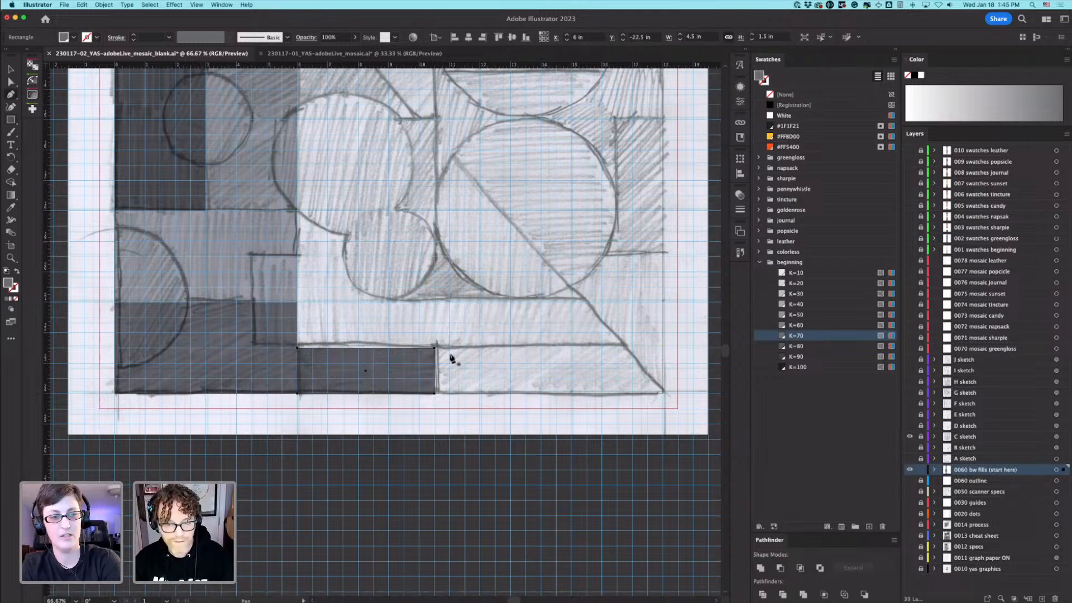
key(m)
super+click(485, 409)
mouse_move(435, 395)
mouse_down()
mouse_move(642, 342)
mouse_move(663, 347)
mouse_up()
key(v)
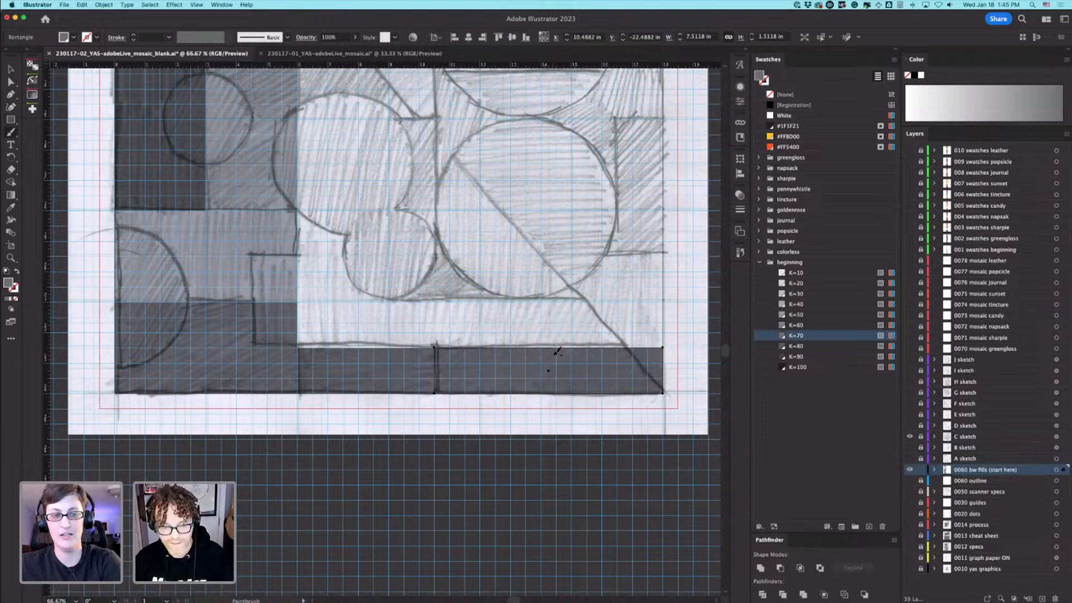
click(481, 318)
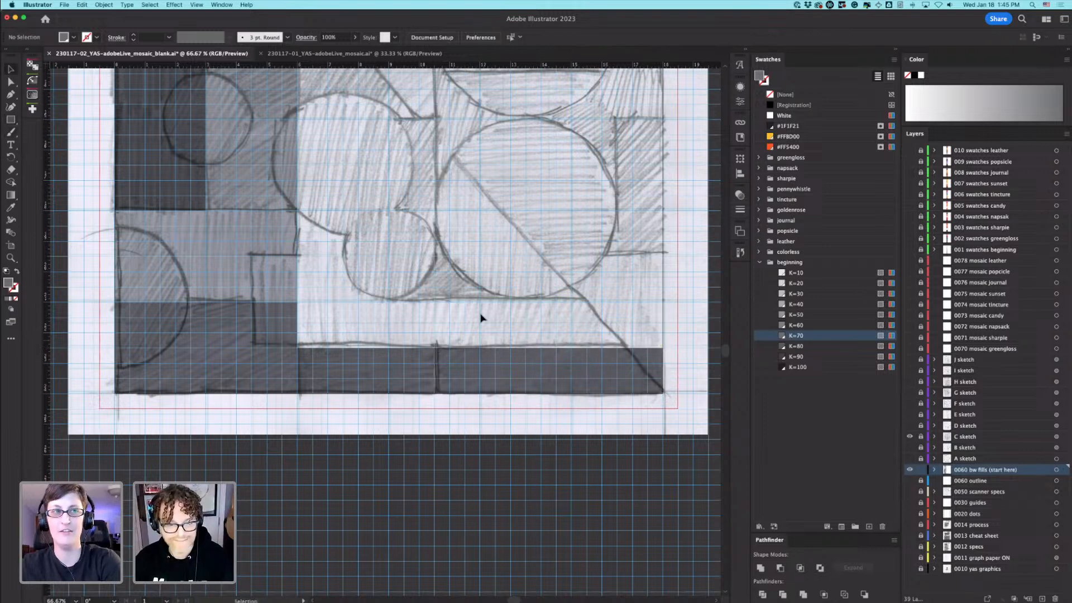
Step: Draw a rectangle about 4.51 × 3 in at the top of the sketch's second column and fill it K=50
key(m)
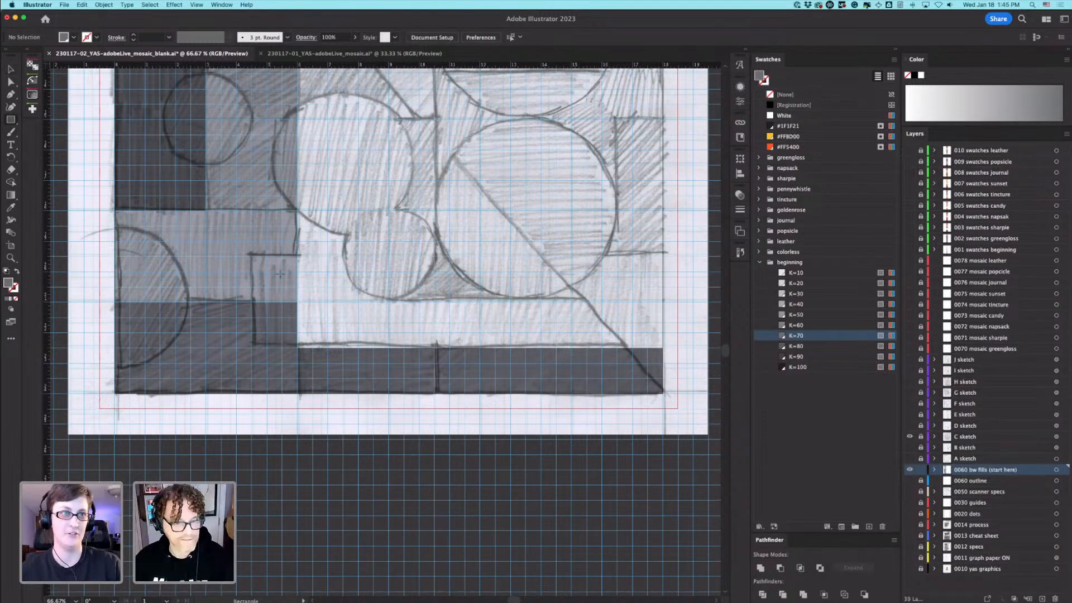
drag(602, 260, 696, 510)
alt+super+click(535, 288)
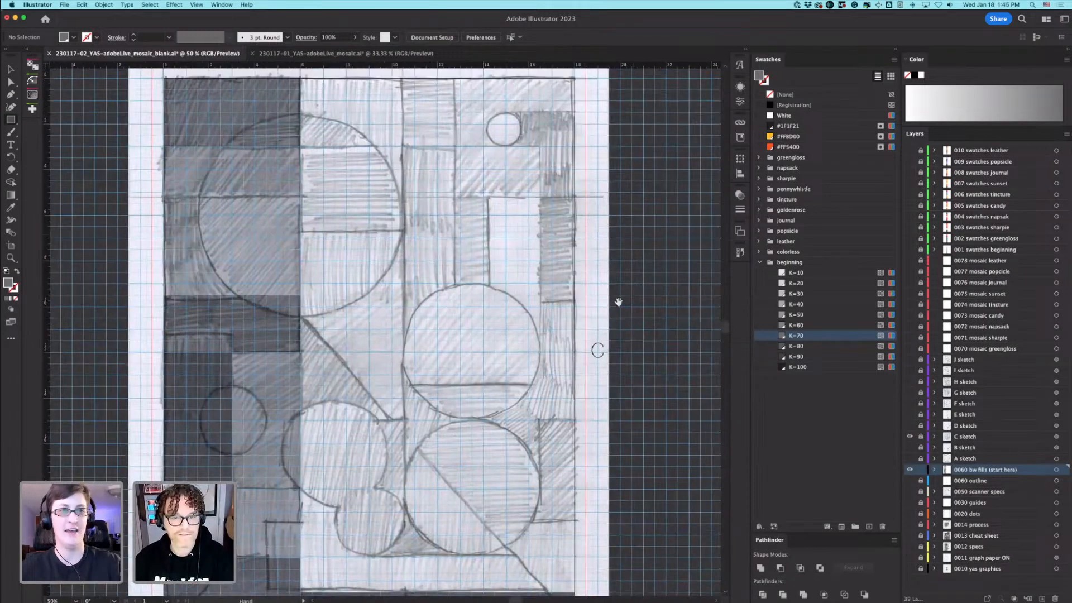
drag(615, 303, 652, 379)
drag(335, 152, 439, 220)
click(796, 315)
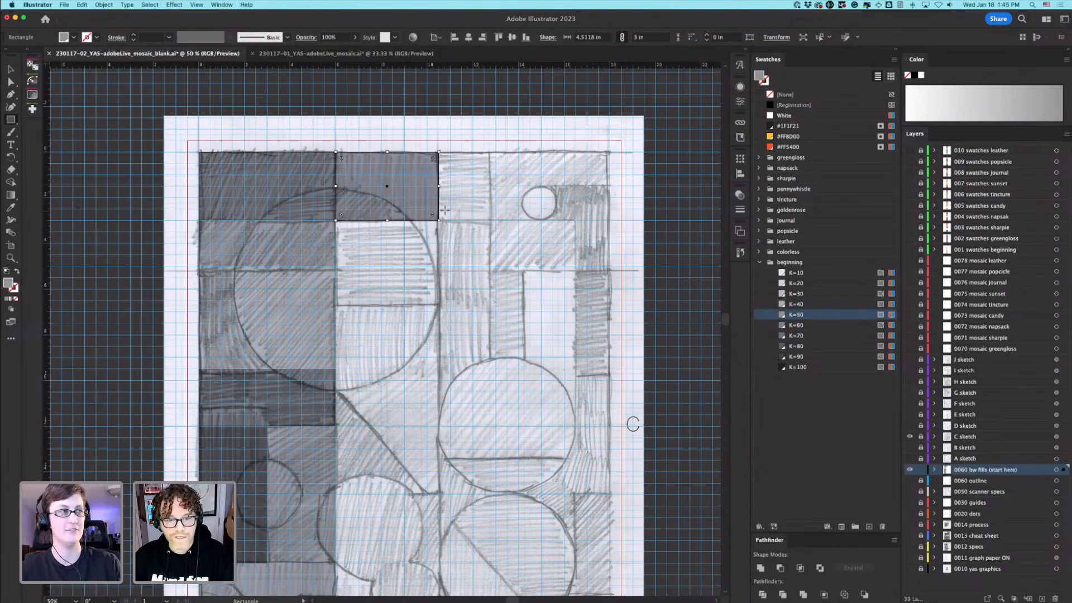
Step: Duplicate the K=50 rectangle directly below itself, stretch the copy to 3.5 in high, and fill it K=80
key(v)
drag(427, 196, 429, 254)
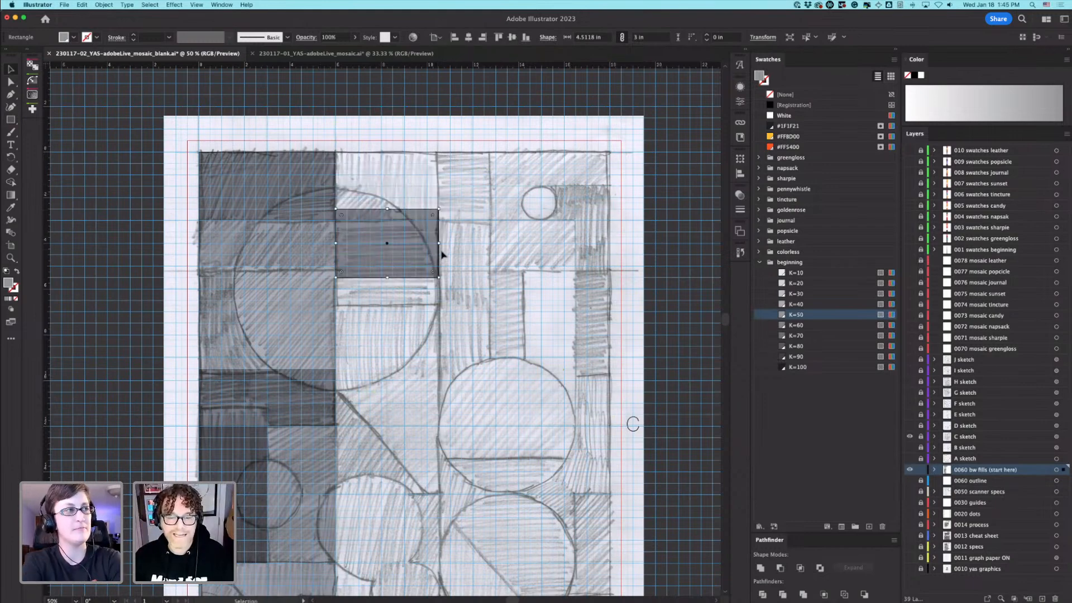
key(super+z)
drag(434, 192, 430, 260)
click(810, 306)
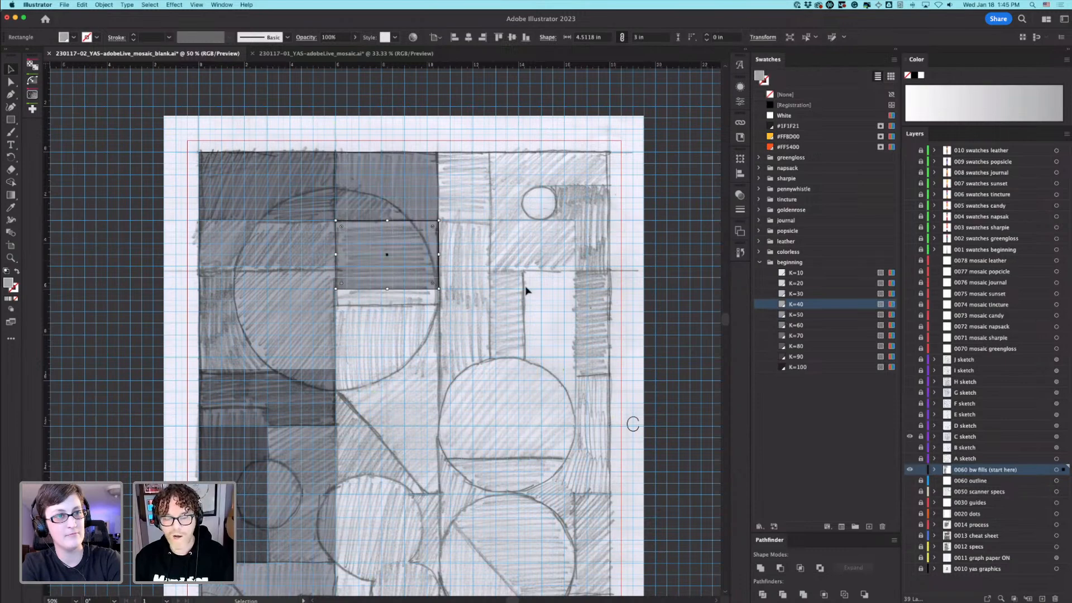
drag(388, 290, 390, 301)
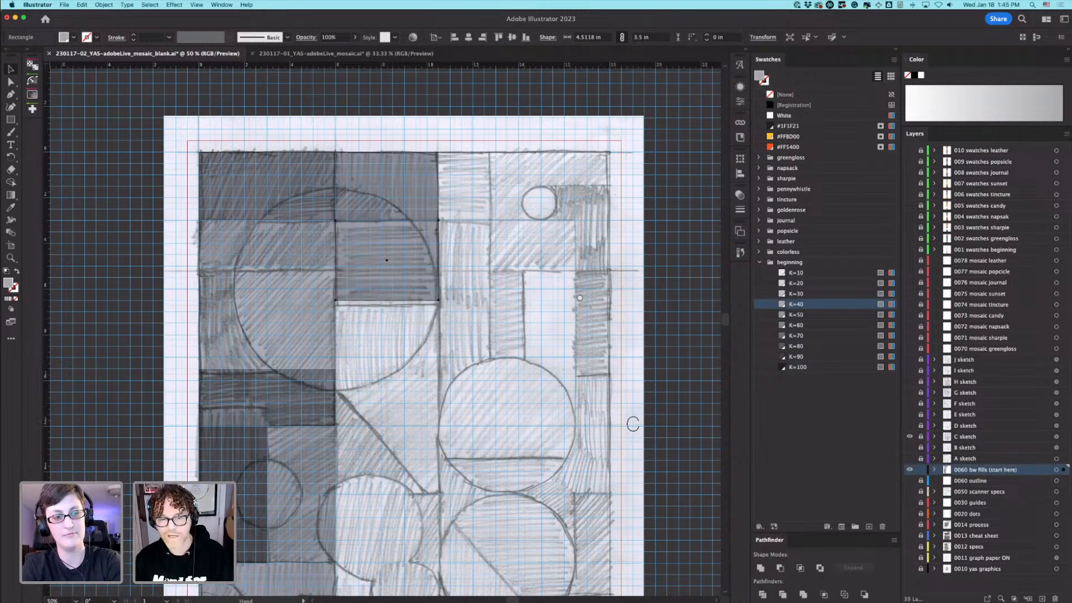
scroll(579, 298, down, 3)
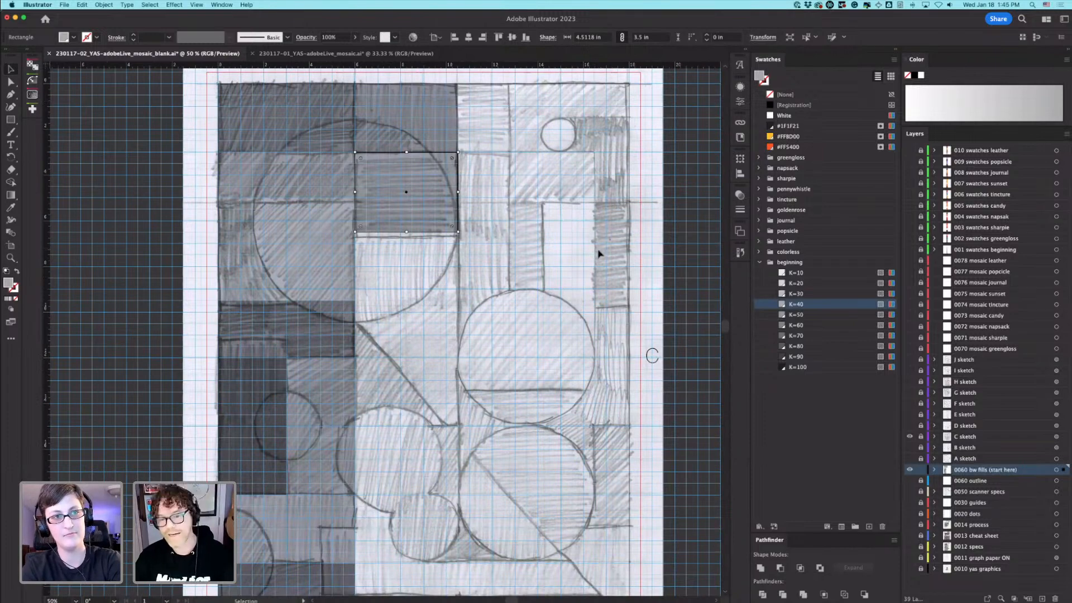
click(805, 348)
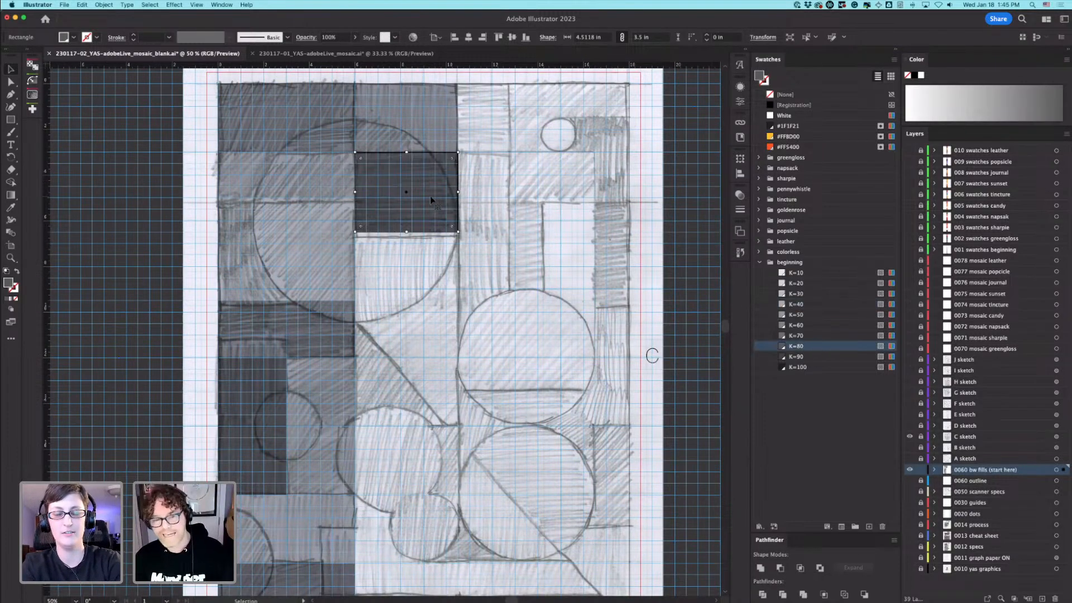
Step: Duplicate the K=80 rectangle down the second column three times, filling the copies K=50, K=90 and K=50 in order
drag(430, 198, 440, 280)
click(851, 315)
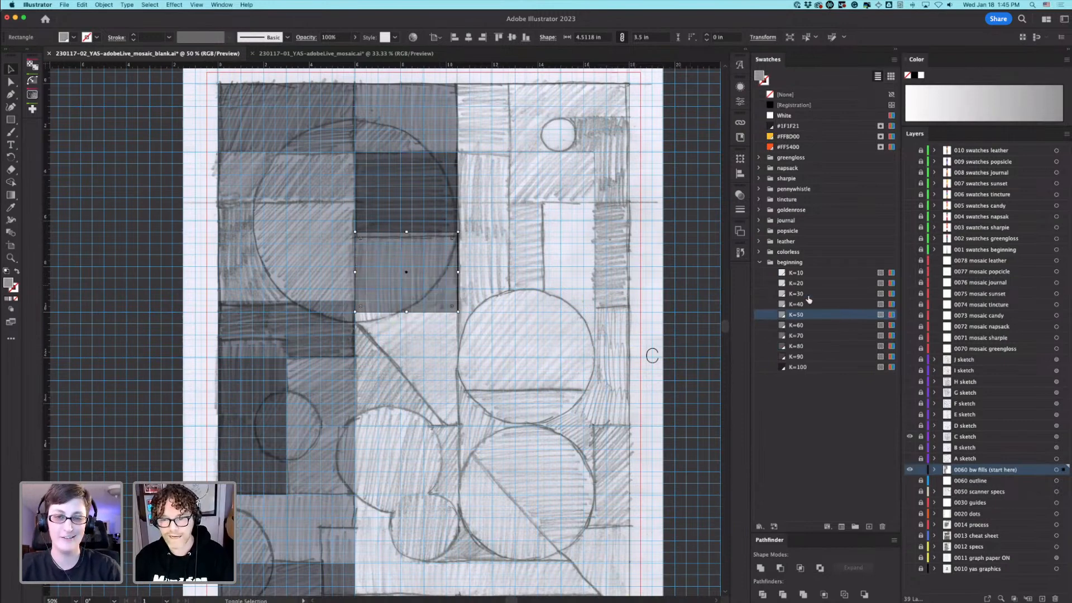
drag(408, 302, 430, 441)
click(796, 356)
click(838, 314)
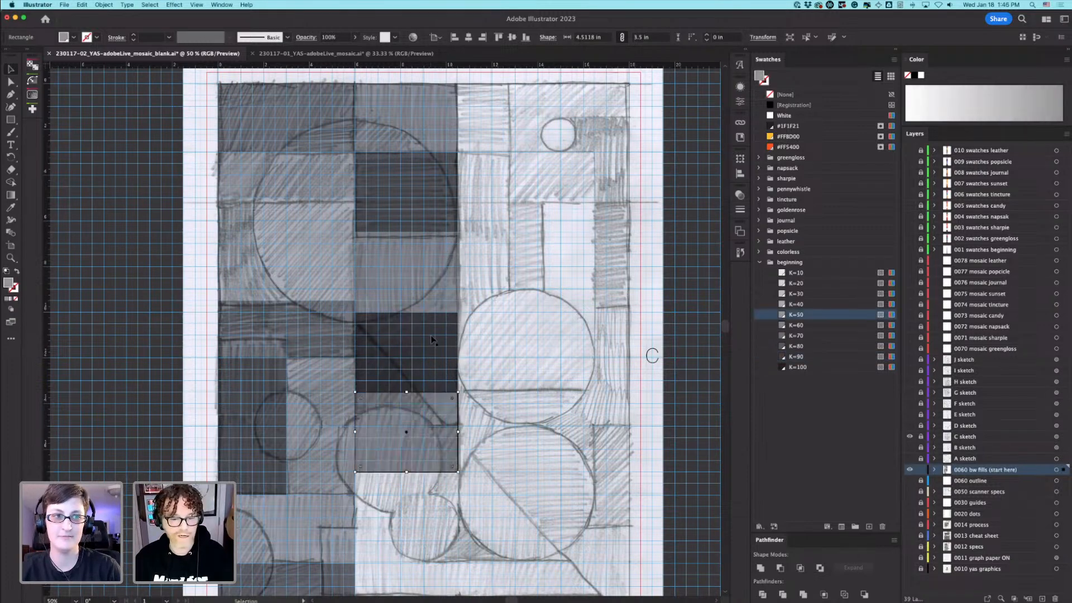
Step: Move the K=90 rectangle to the top of the next column, resize it to about 2.51 × 3 in, and delete the lowest K=50 copy
drag(424, 342, 510, 123)
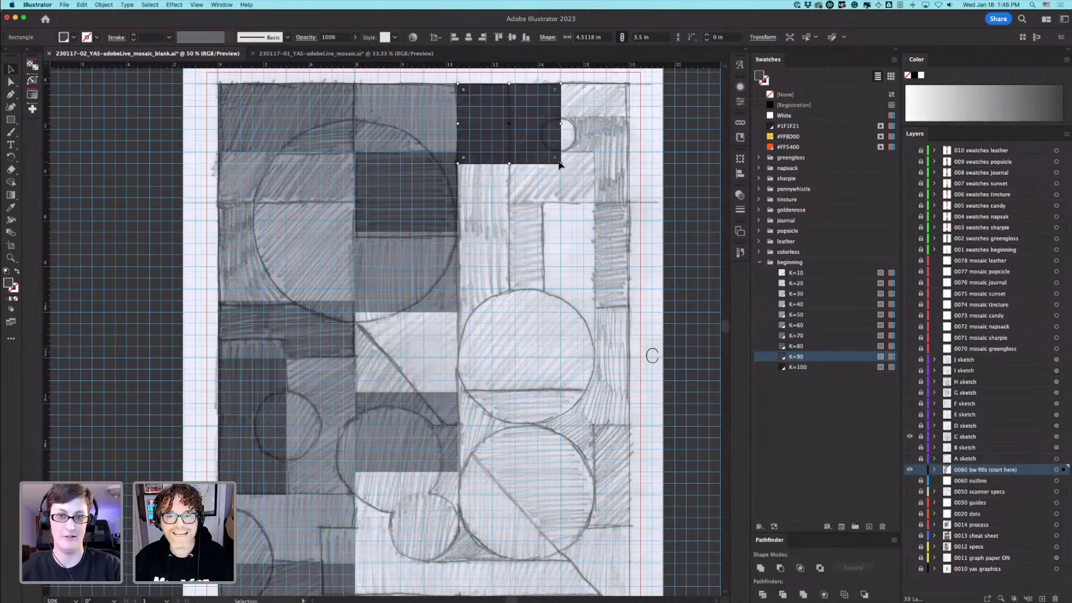
drag(562, 165, 514, 151)
click(408, 450)
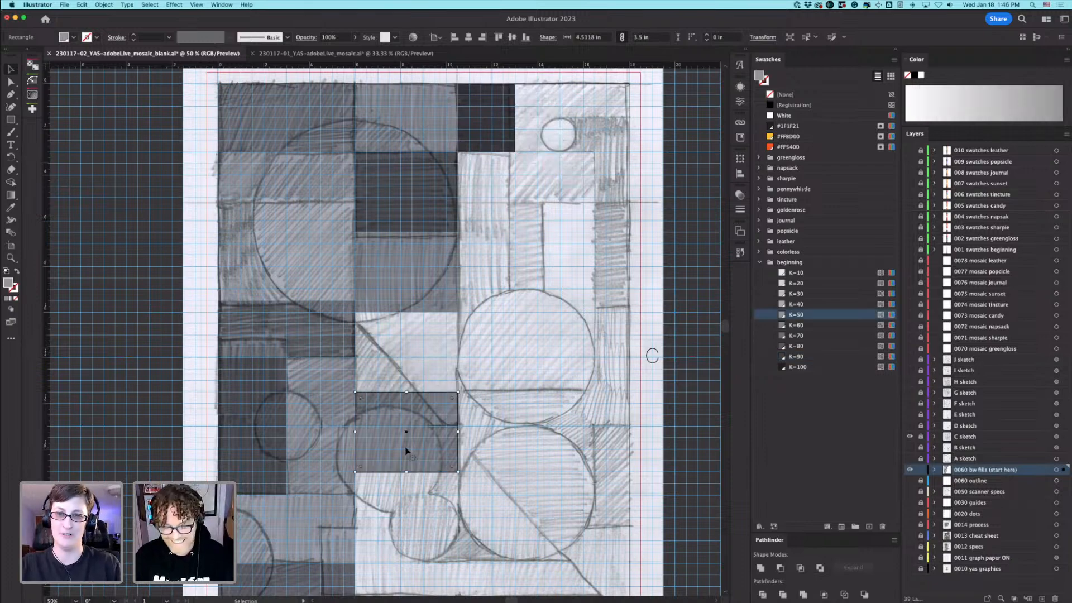
key(Delete)
Step: Duplicate the K=90 rectangle directly below itself, stretch the copy to 9 in high, and fill it K=60
double_click(511, 144)
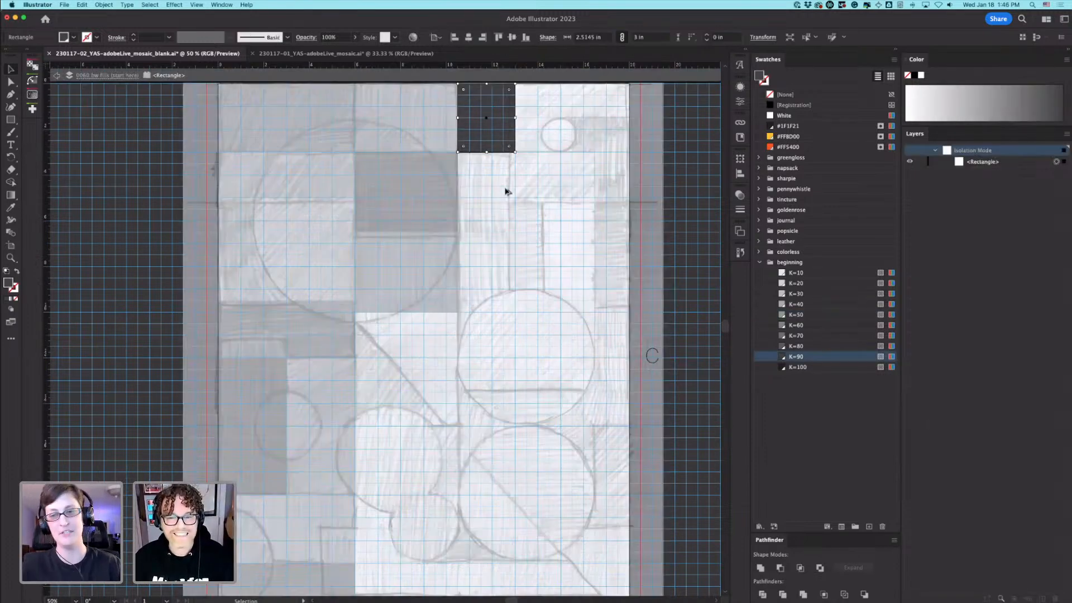
key(Escape)
drag(504, 133, 495, 357)
click(831, 327)
key(m)
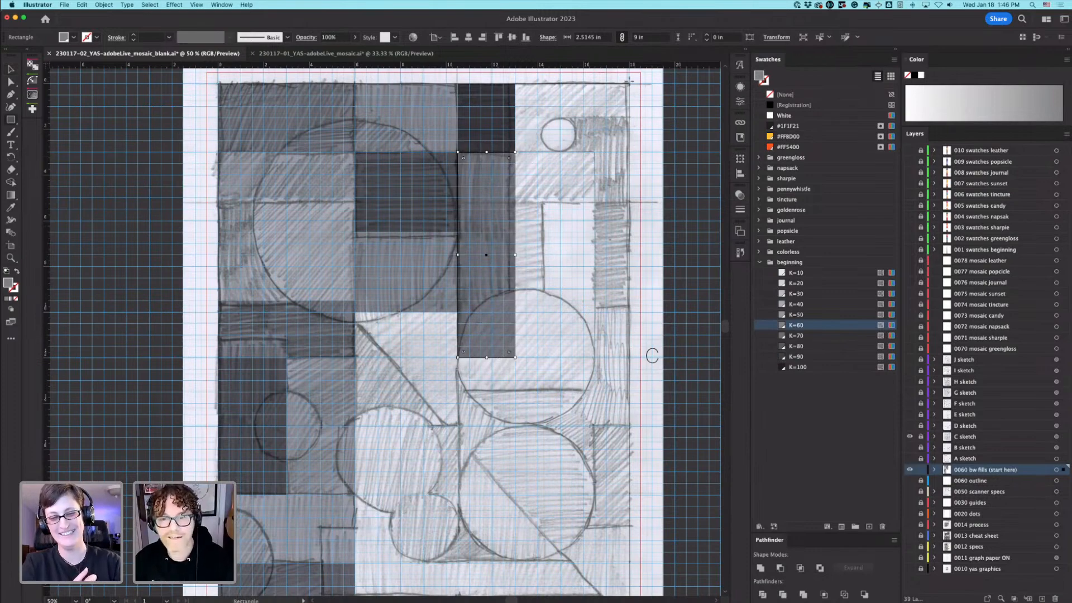
click(610, 105)
click(516, 330)
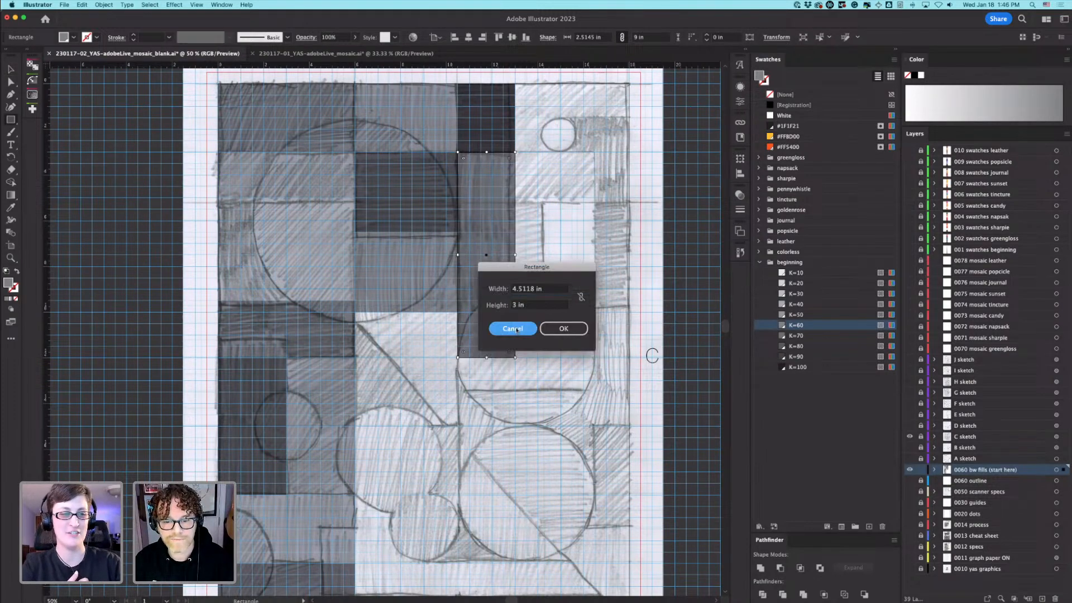
key(v)
Step: Draw a rectangle over the sketch's top-right corner, extend it to 5 × 3 in, and fill it K=40
key(m)
mouse_move(630, 84)
mouse_down()
mouse_move(617, 107)
mouse_move(515, 152)
mouse_move(527, 152)
mouse_move(515, 119)
mouse_up()
key(v)
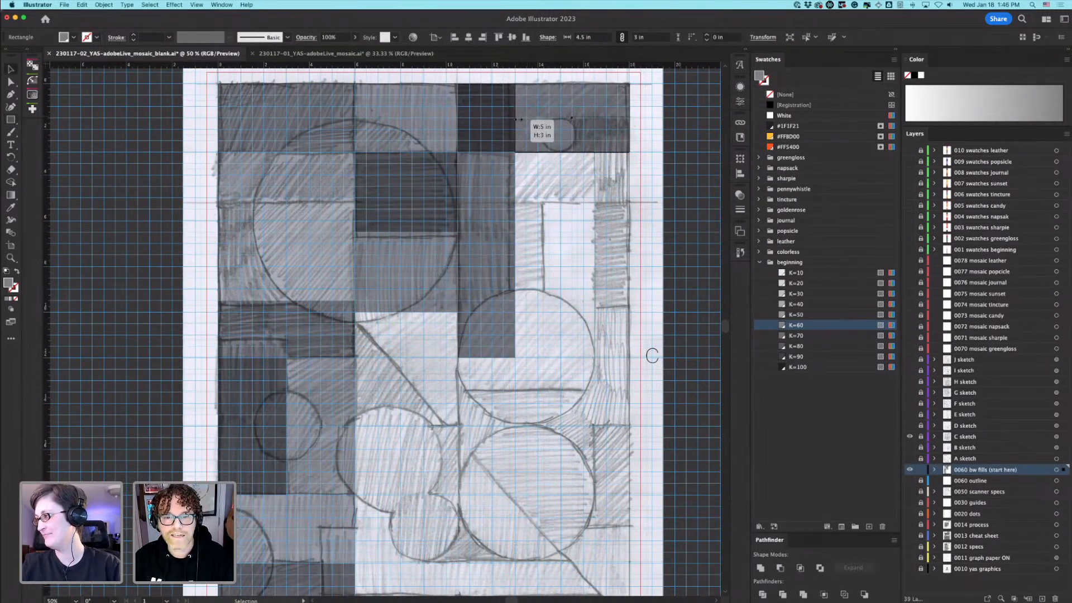
click(804, 306)
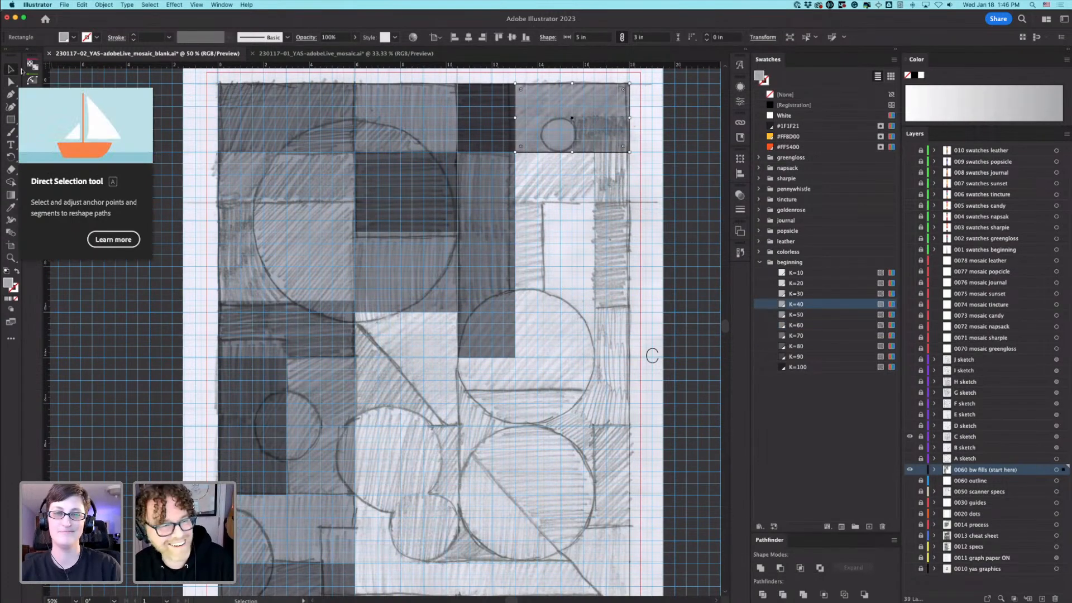
Step: Duplicate the top-right rectangle downward as a 5 × 2 in block, and again below that as a 1.5 × about 4.5 in strip on the outer edge
drag(613, 137, 576, 198)
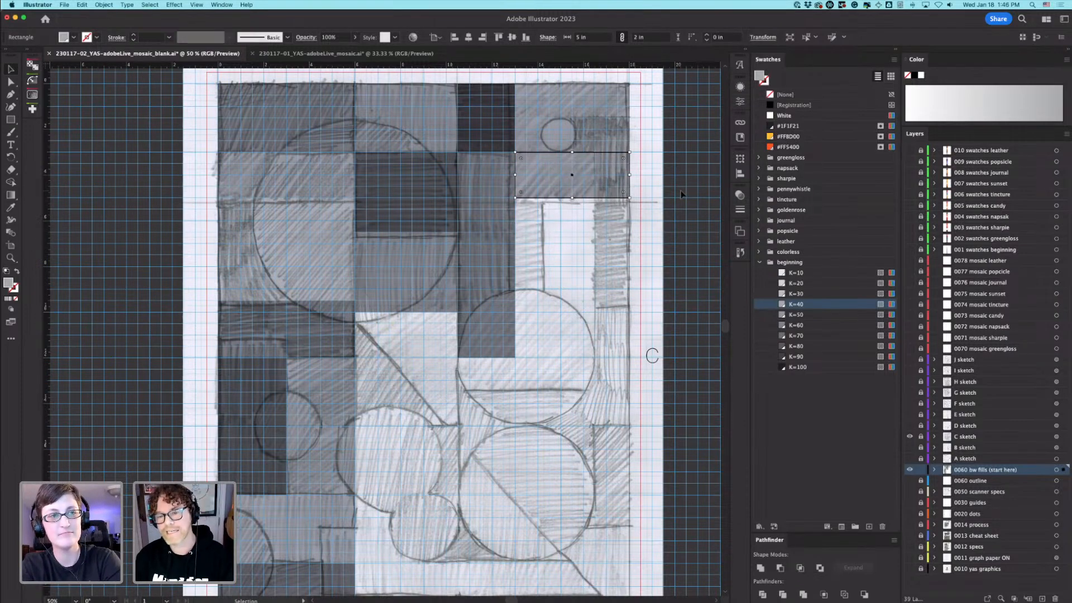
drag(583, 178, 586, 226)
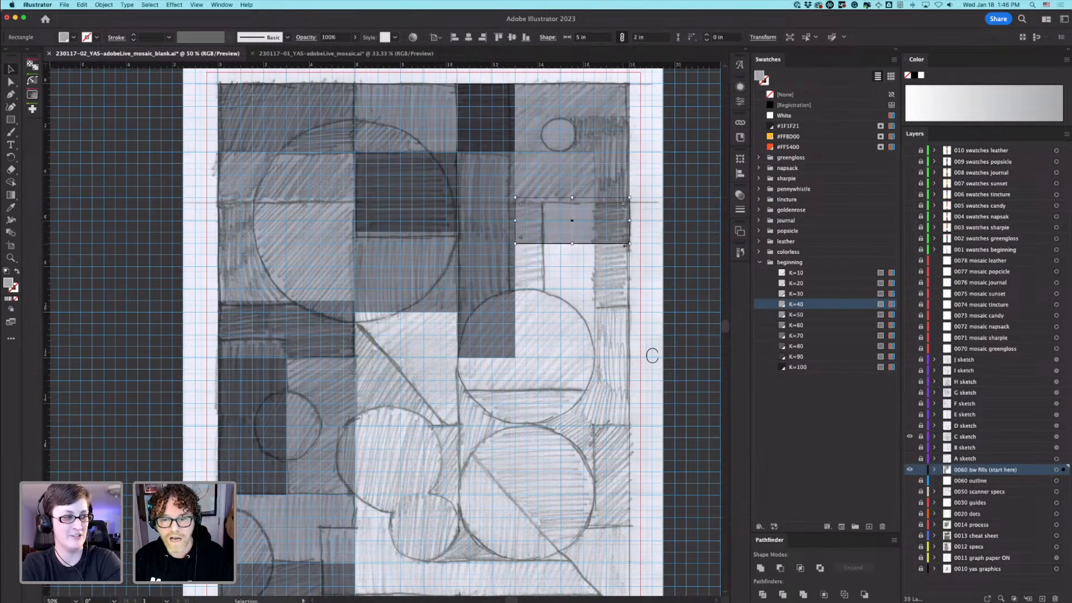
drag(514, 244, 596, 301)
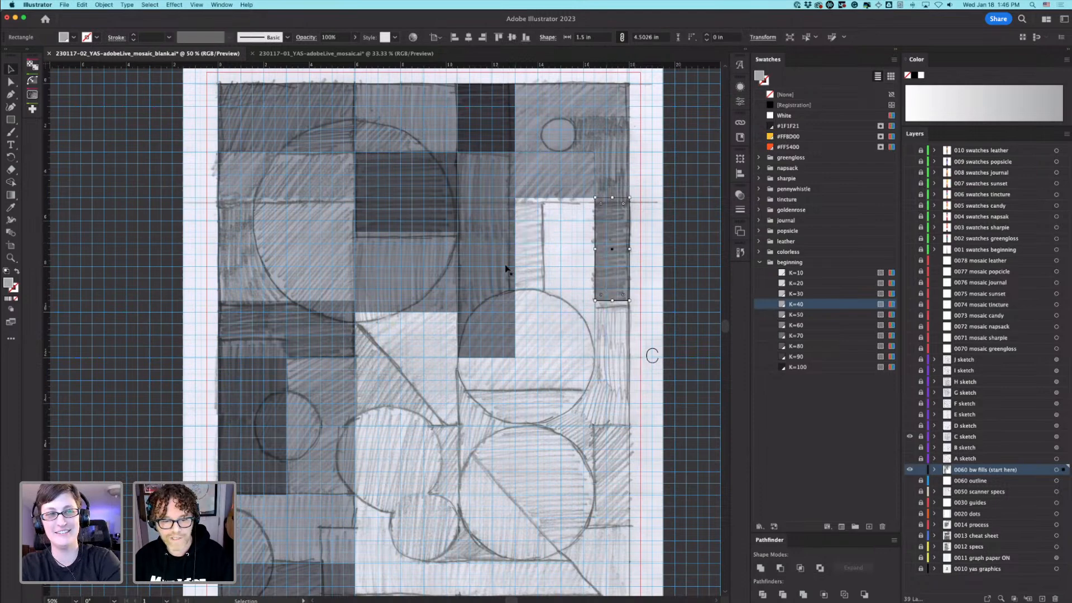
Step: Draw K=40 circles over the sketch: overlapping 5 in and 3 in circles in the lower middle, and two stacked 6 in circles beside them
click(11, 121)
drag(11, 120, 53, 134)
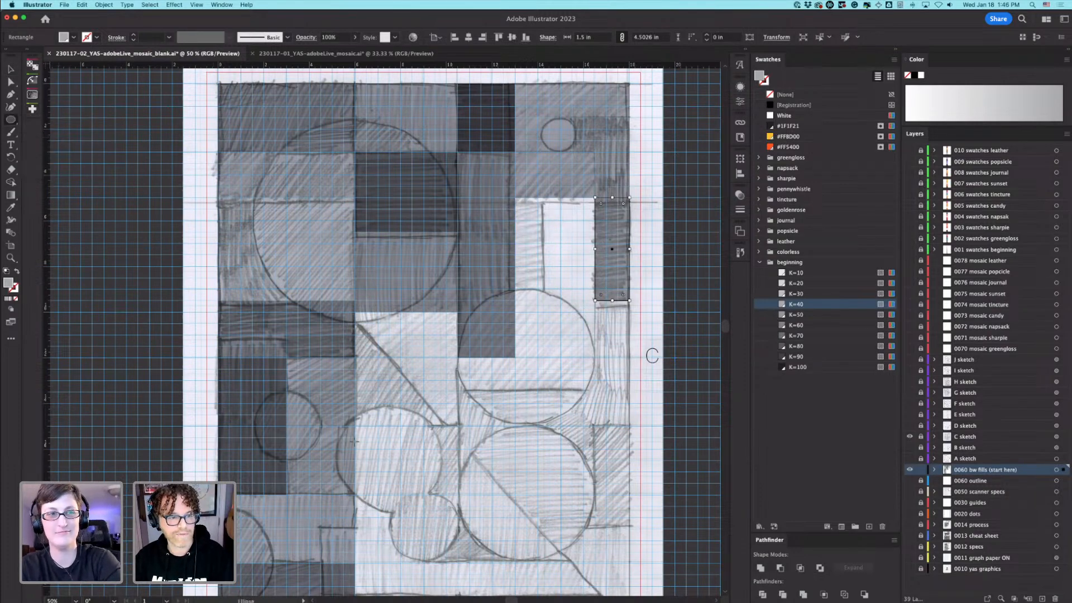
drag(389, 460, 338, 407)
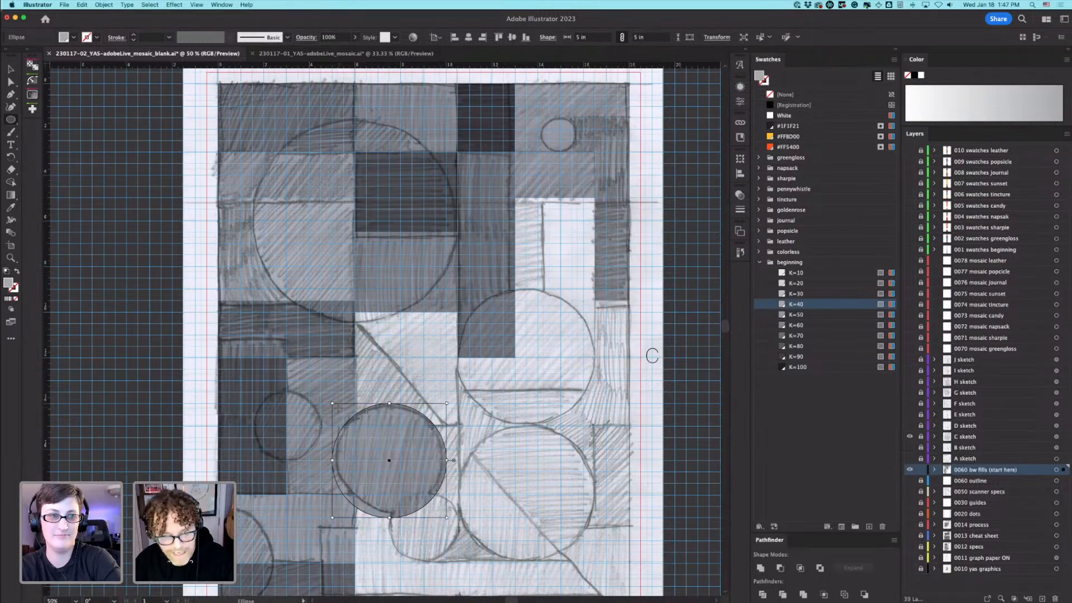
drag(424, 529, 459, 563)
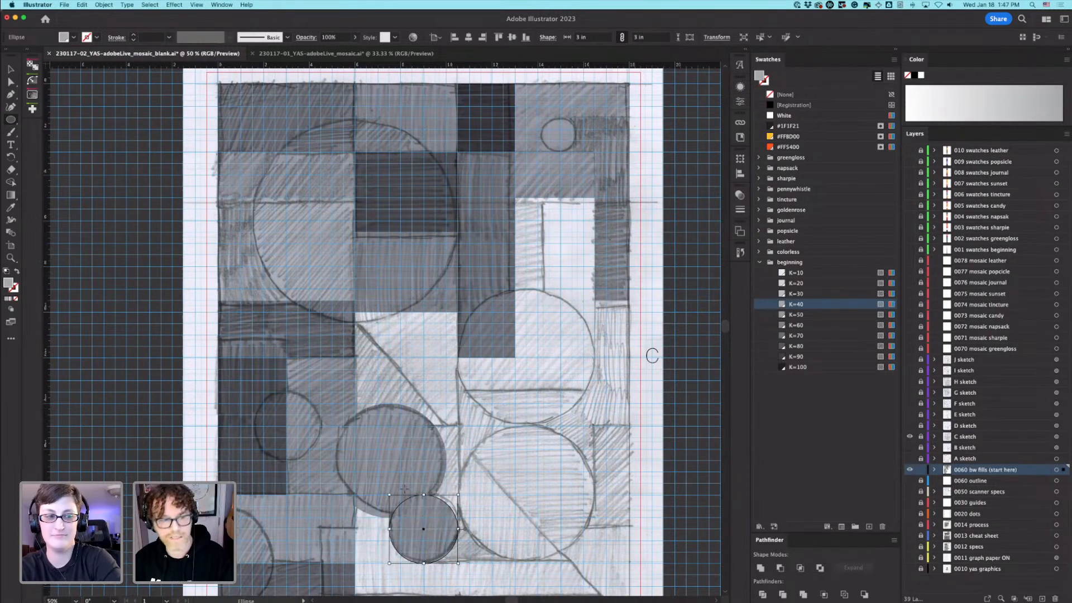
drag(526, 495, 459, 435)
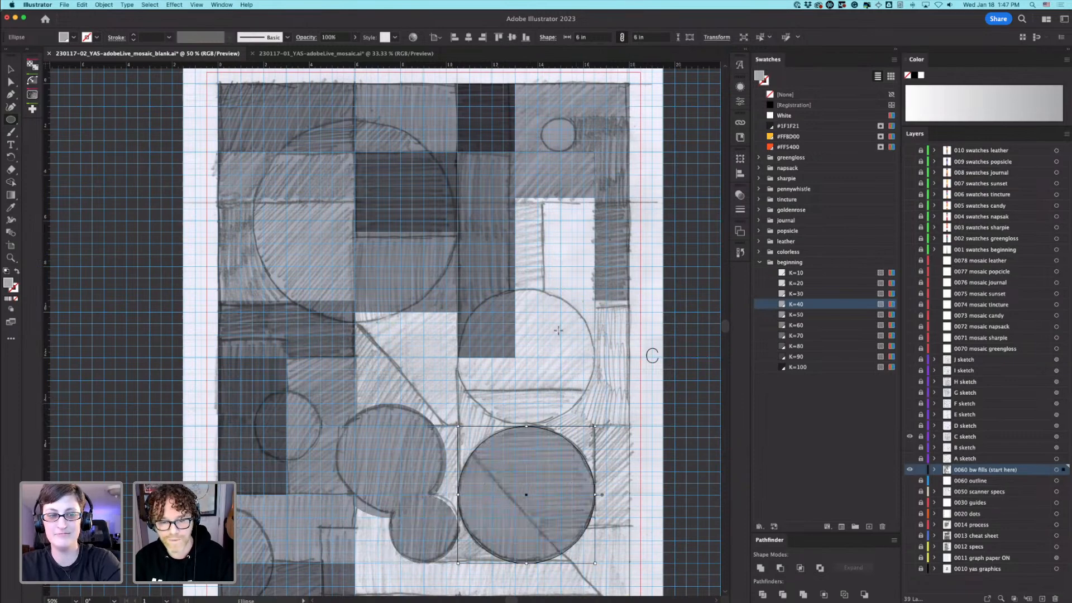
drag(526, 356, 458, 288)
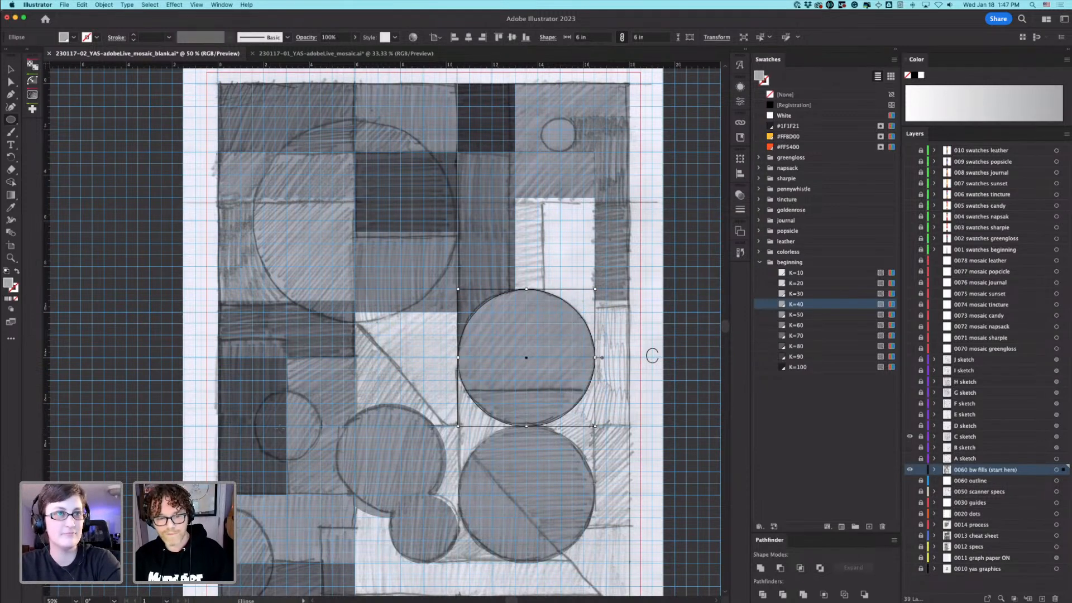
Step: Draw a 3 in K=40 circle over the small circle in the first column, and one about 5 in wide centred on the poster's left edge below
click(286, 426)
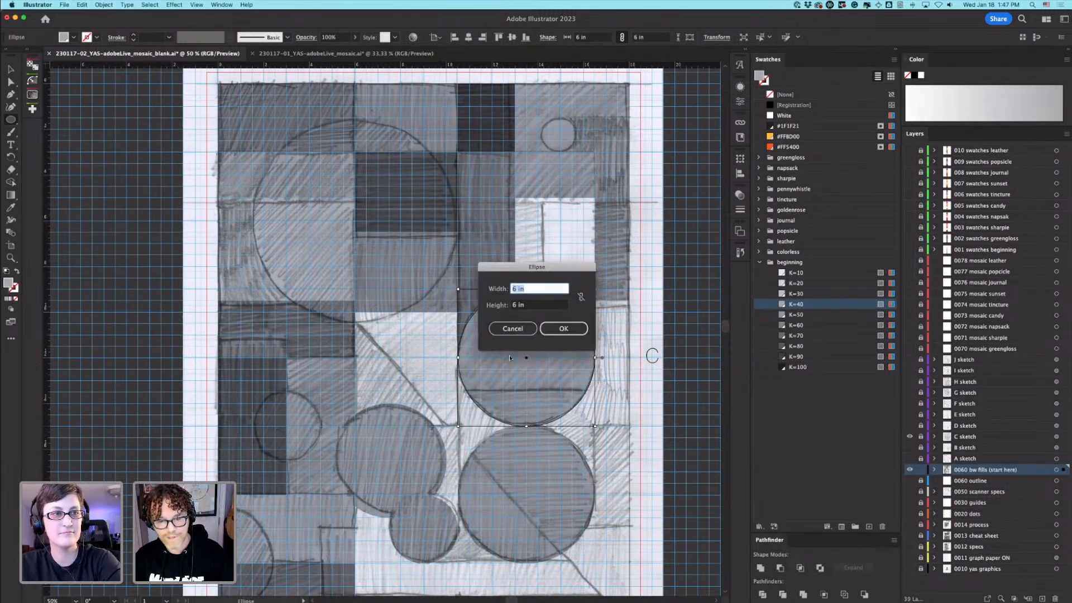
click(513, 328)
drag(286, 427, 252, 392)
scroll(343, 419, down, 5)
scroll(342, 418, left, 2)
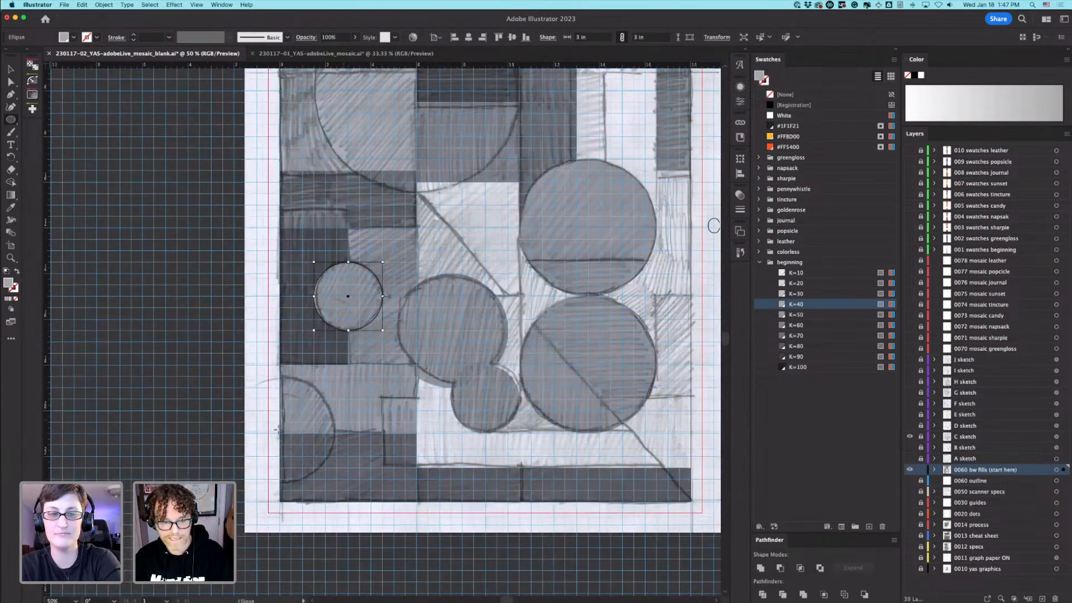
drag(279, 432, 219, 377)
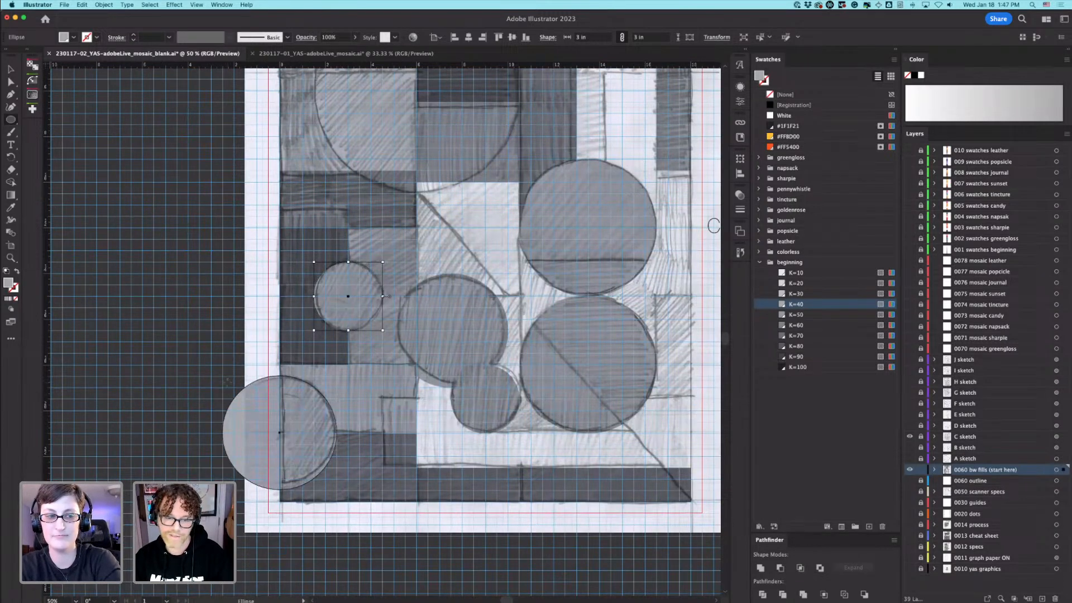
Step: Resize the circle centred on the poster's left edge to 4 in and fill it with K=70
drag(222, 376, 233, 386)
key(space)
drag(489, 458, 446, 519)
drag(567, 403, 510, 476)
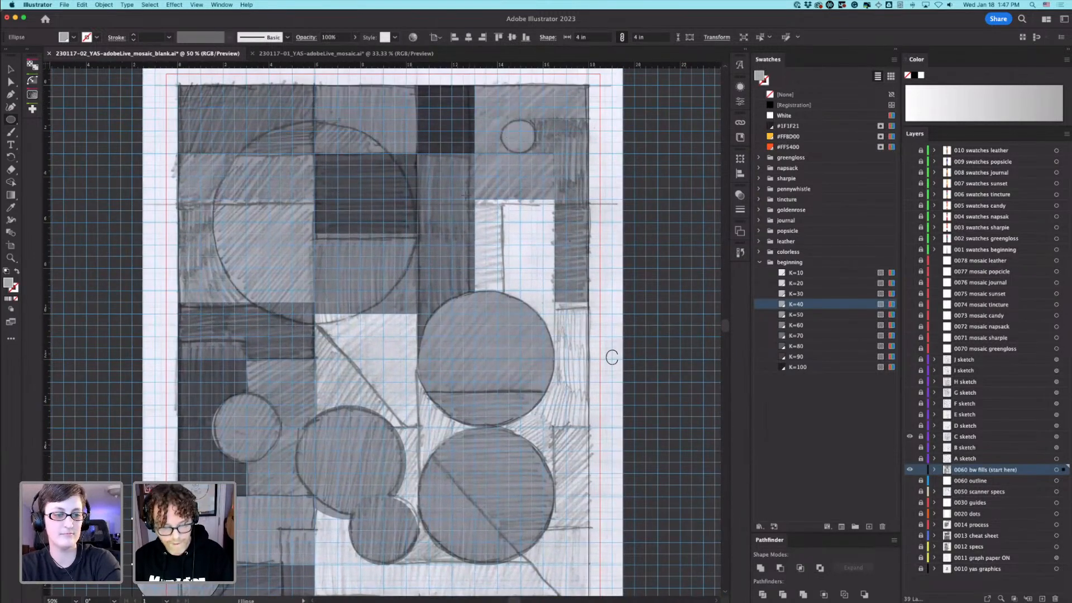
key(v)
click(244, 528)
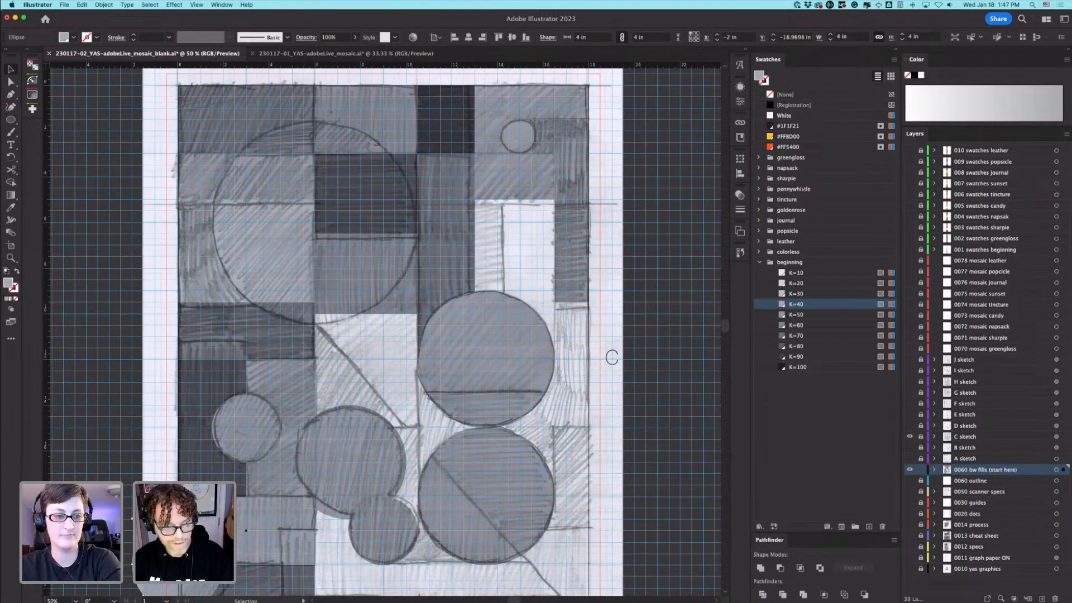
click(797, 336)
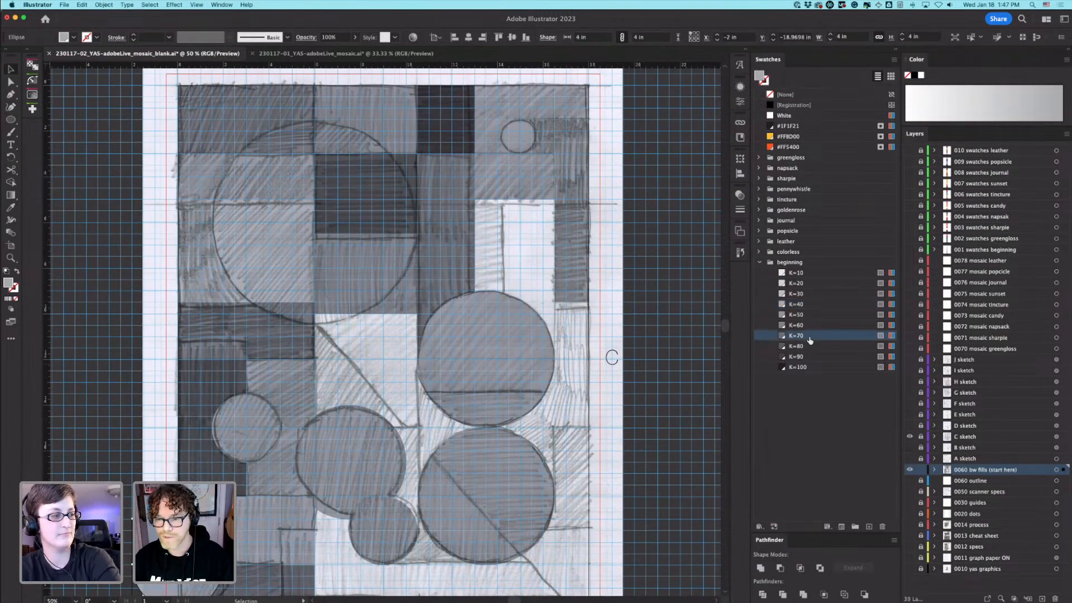
Step: Fill the 5 in circle in the lower middle with K=80
click(337, 474)
click(834, 343)
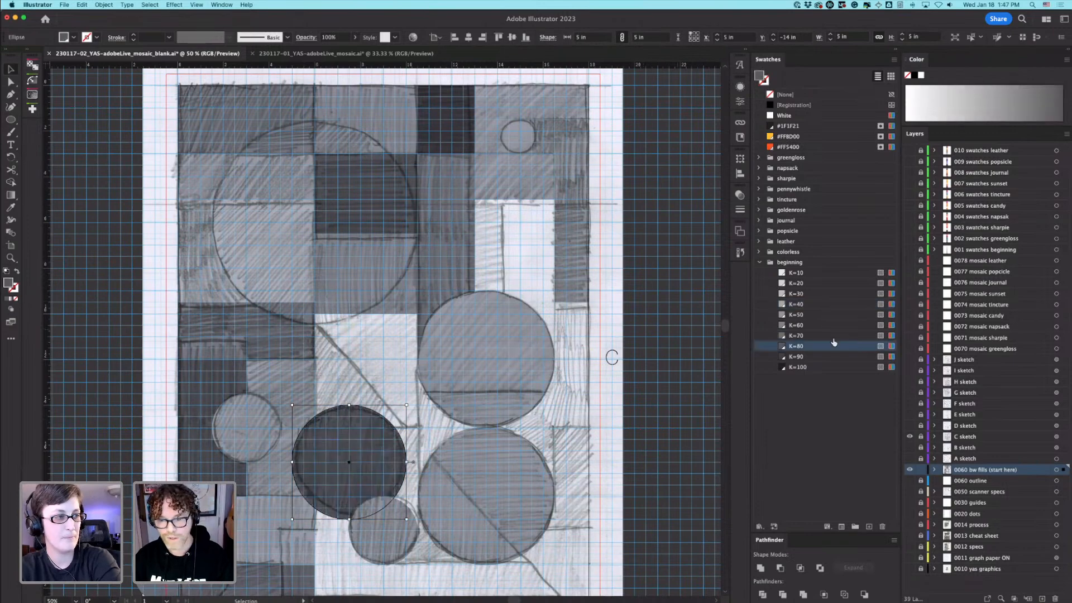
click(484, 423)
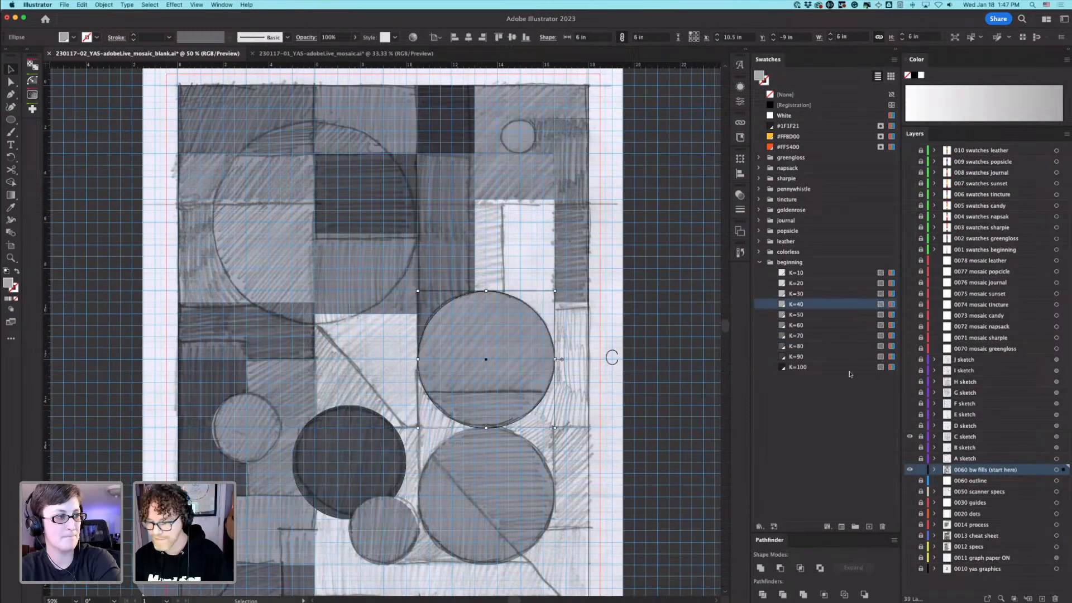
click(509, 495)
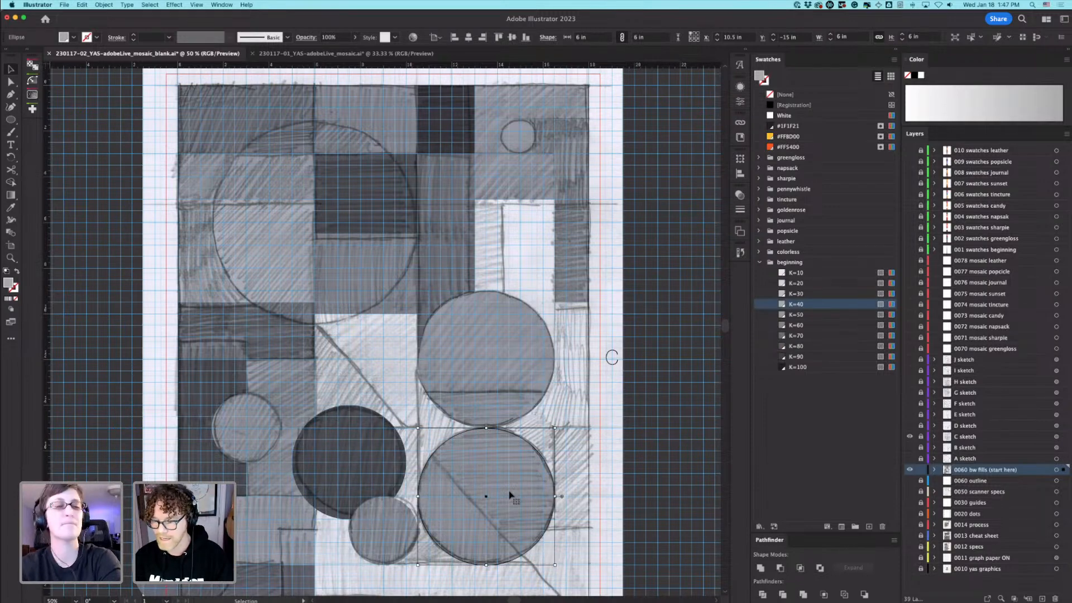
scroll(497, 475, down, 2)
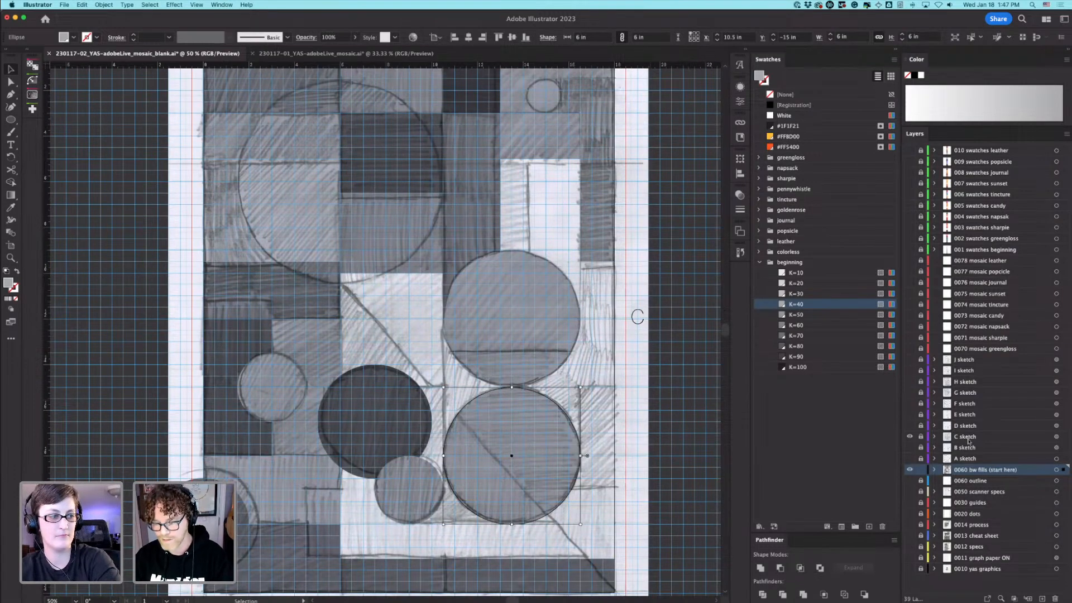
Step: Hide and reshow the C sketch layer to check the fills alone, and review the whole poster
click(1056, 438)
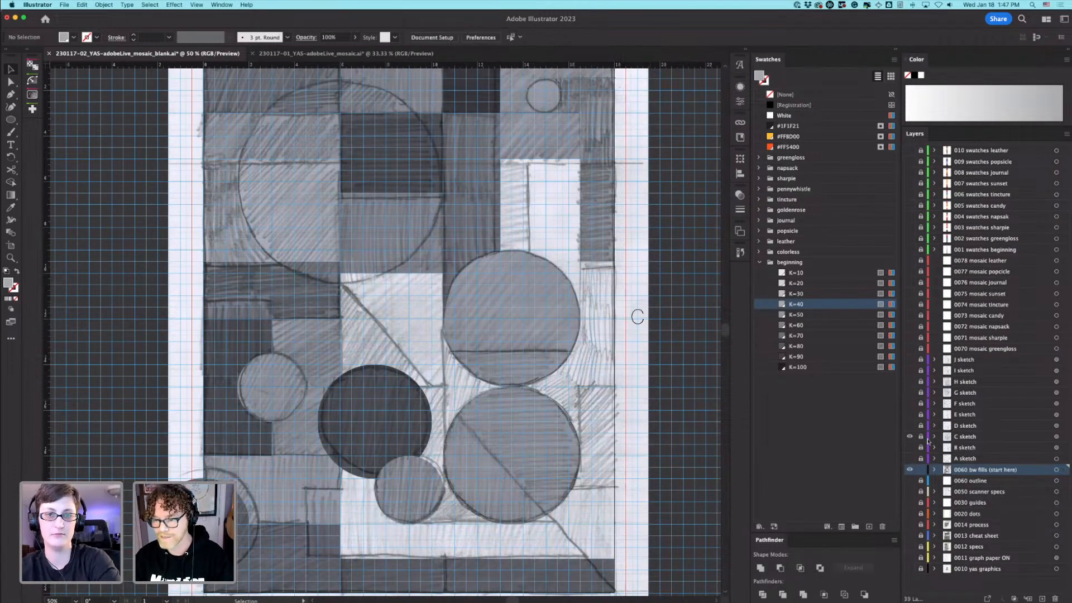
click(1057, 439)
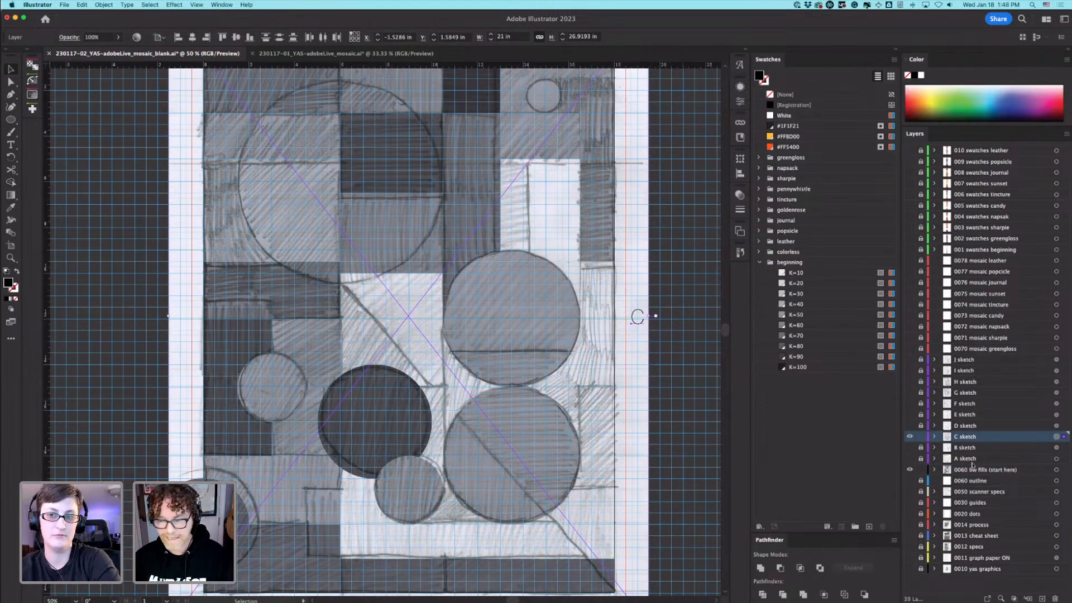
click(910, 437)
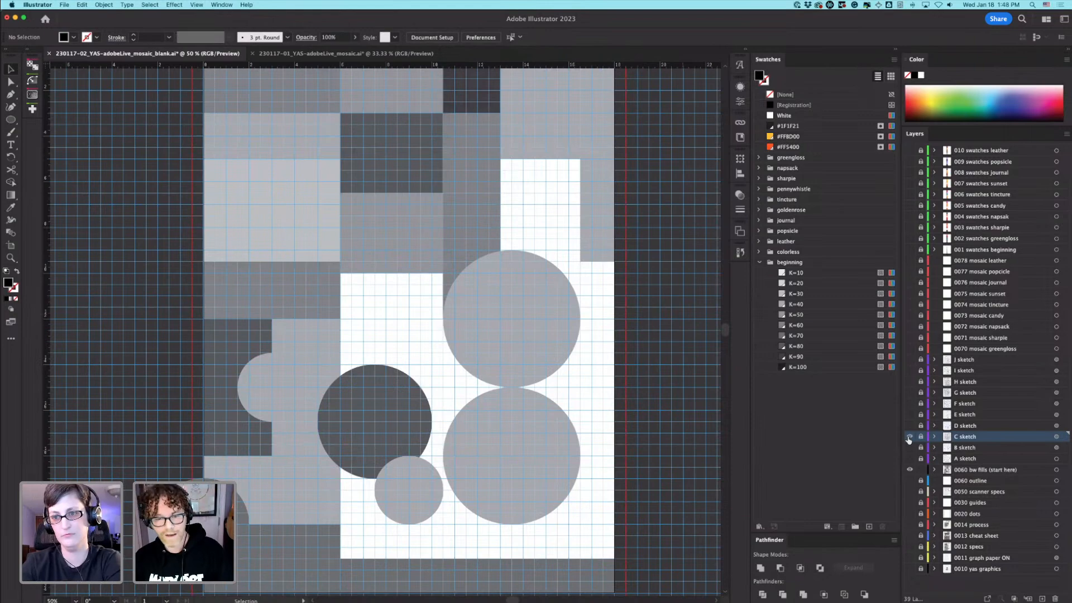
click(910, 437)
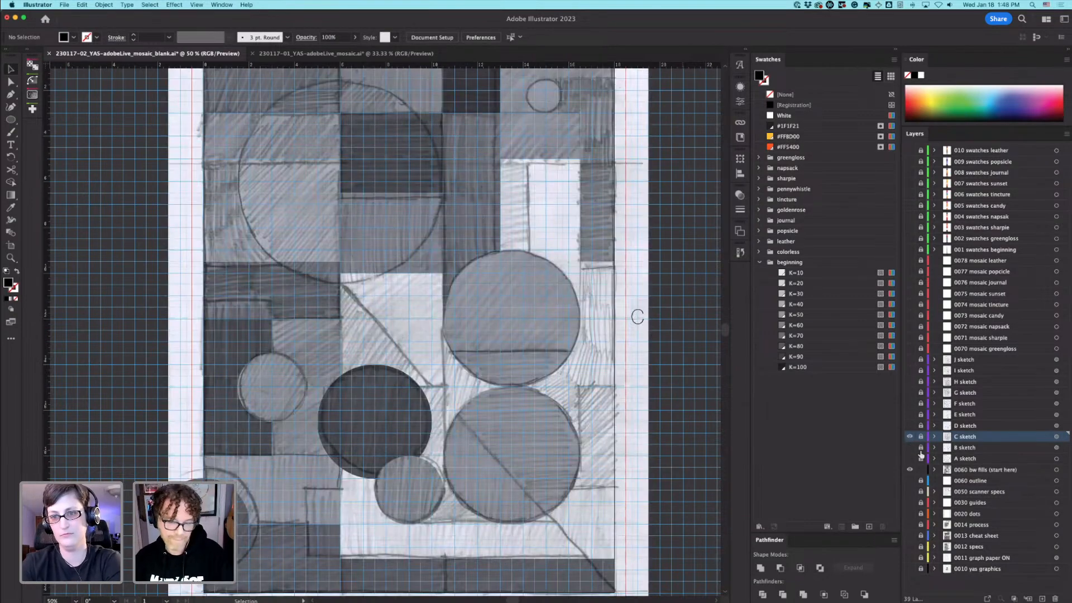
key(super+space)
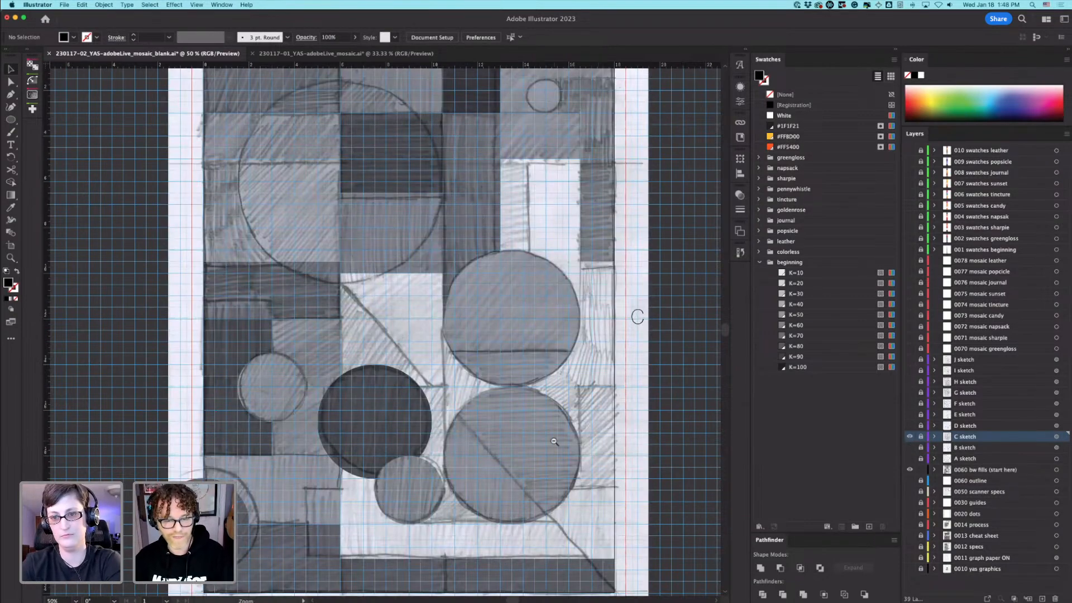
alt+super+click(522, 430)
drag(522, 429, 644, 524)
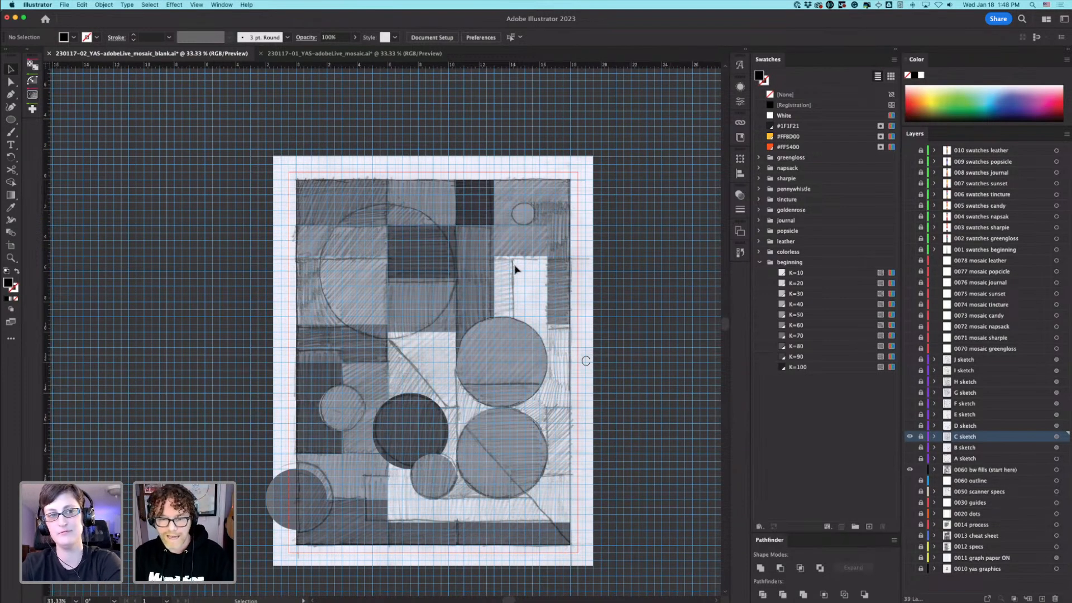
Step: On the 0060 bw fills layer, draw a Pen triangle below the sketch's central diagonal, about 4 × 4.5 in, and fill it K=60
super+click(544, 386)
drag(521, 392, 706, 393)
key(p)
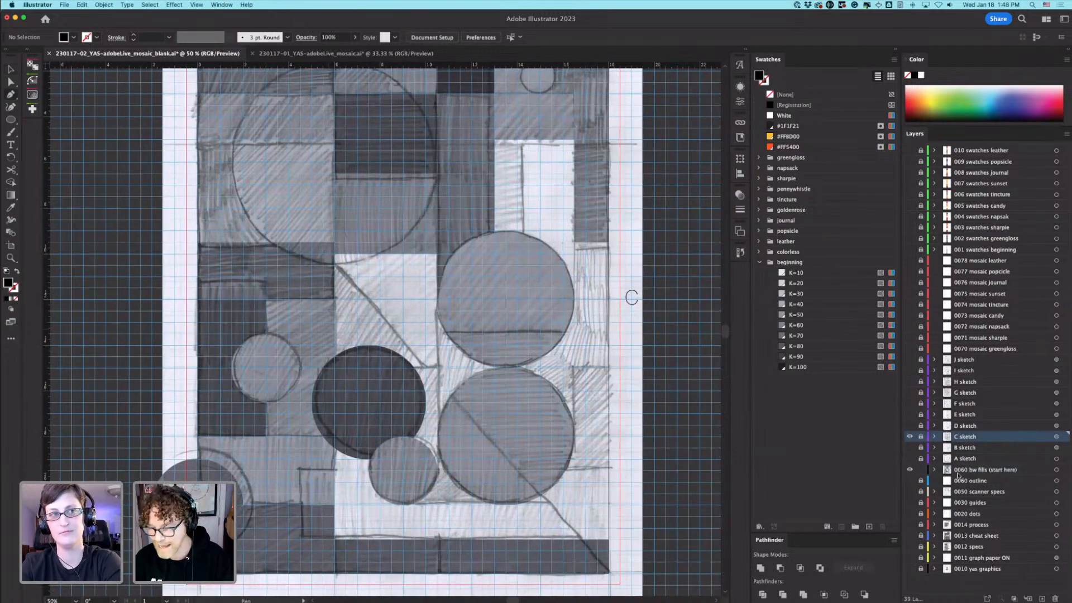
click(959, 472)
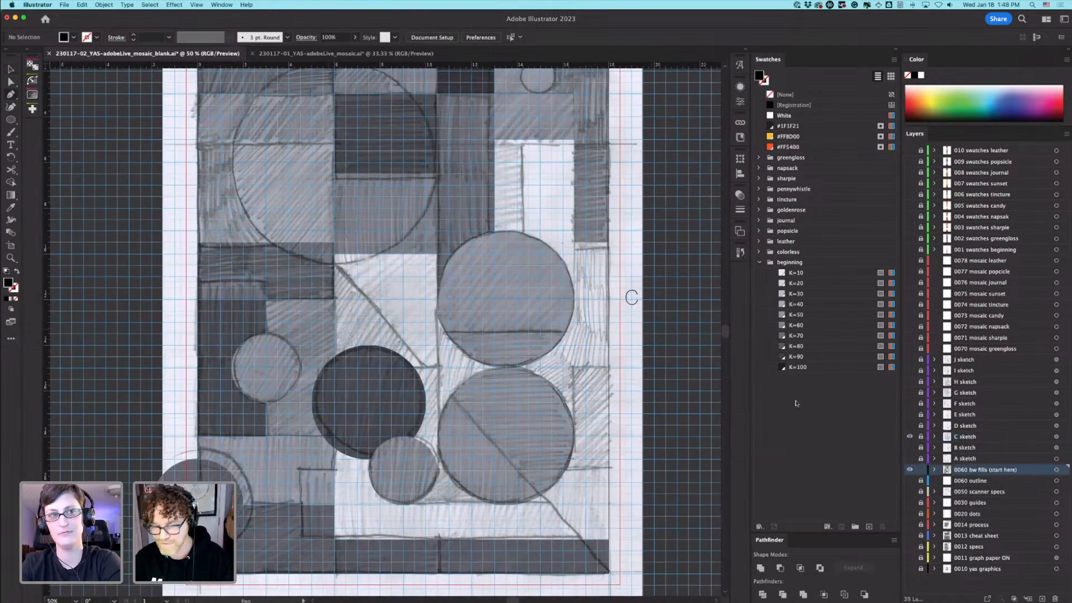
click(335, 267)
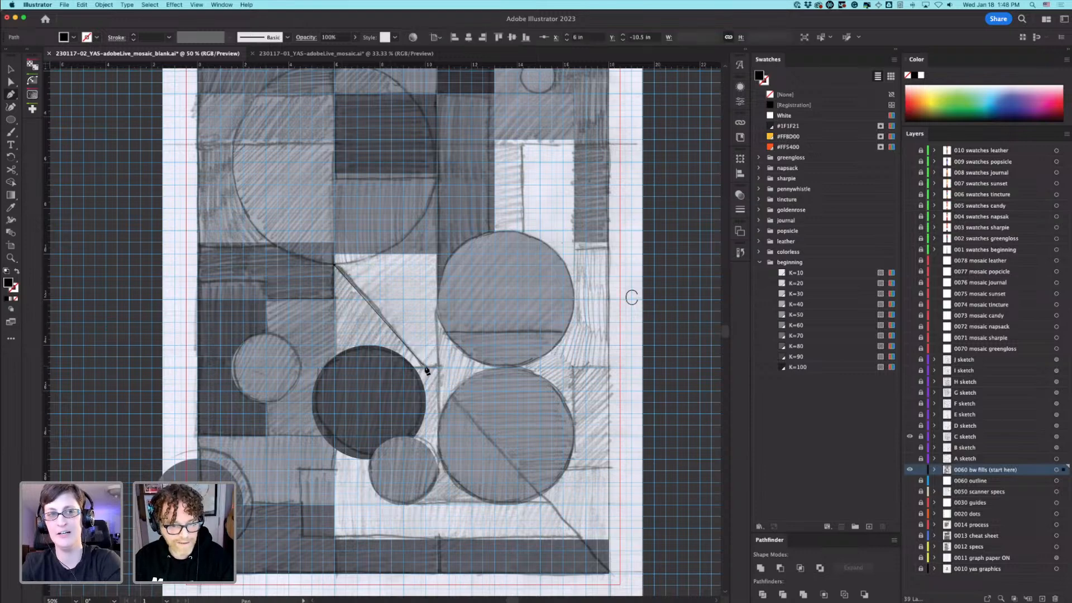
click(427, 368)
click(335, 369)
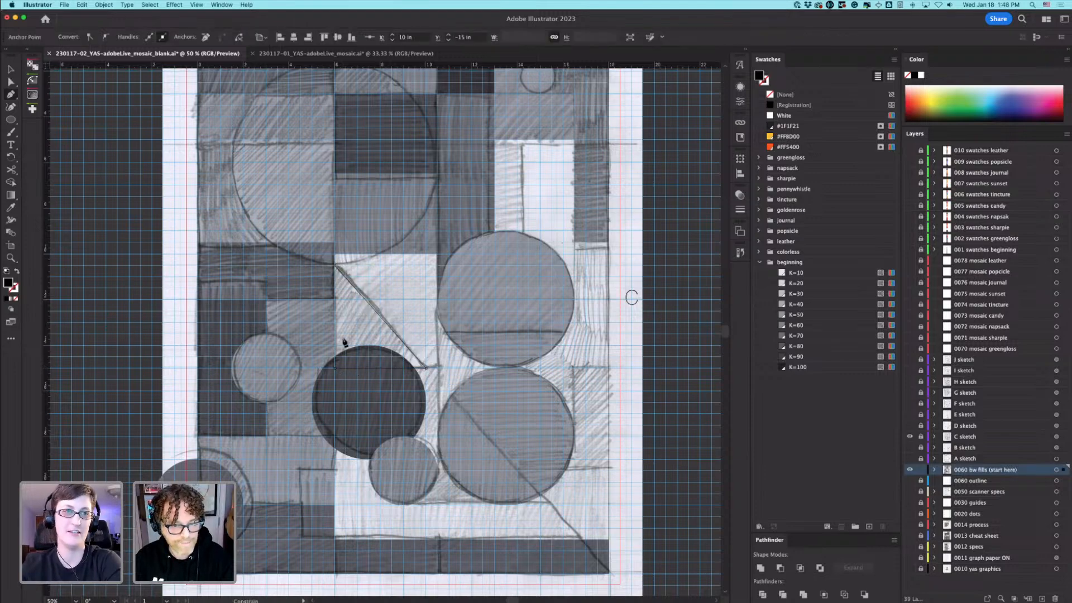
click(335, 266)
click(831, 326)
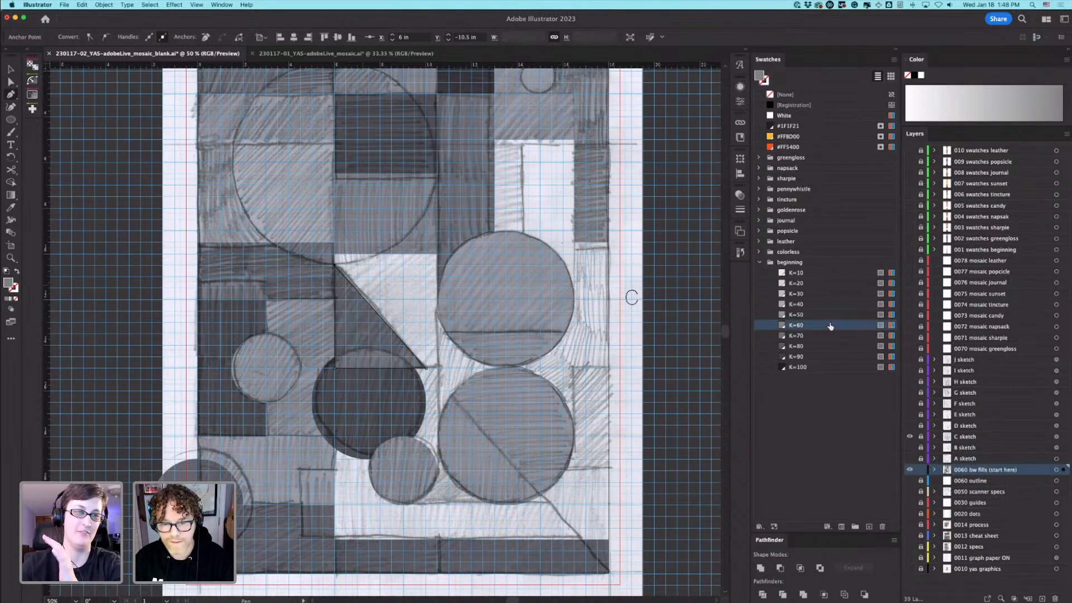
super+click(367, 513)
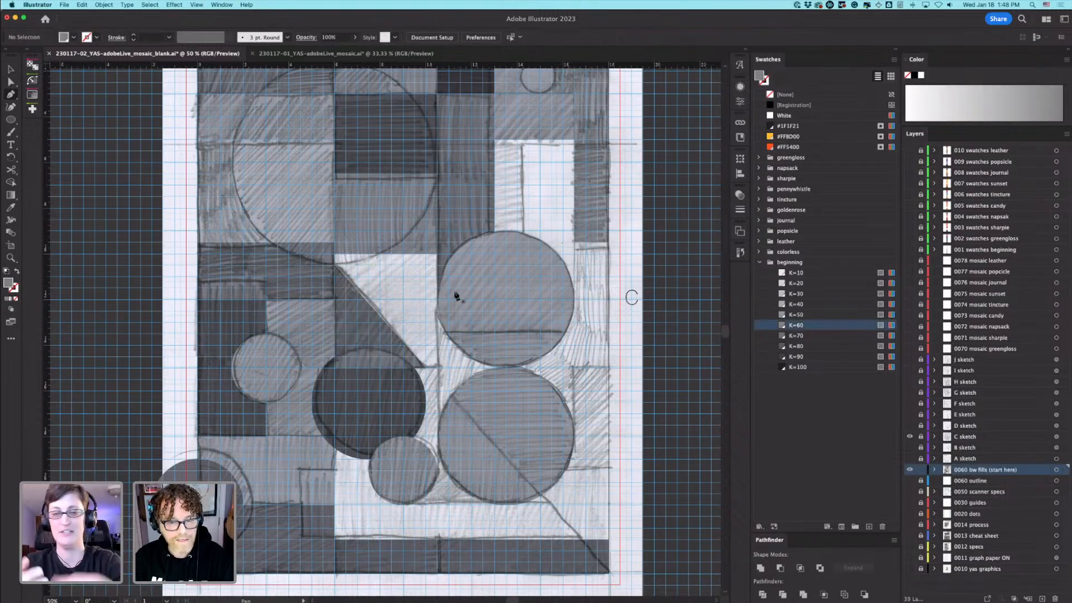
Step: Draw a closed Pen shape over the white area above the K=60 triangle, following its diagonal and reaching the stacked circles' column
click(334, 254)
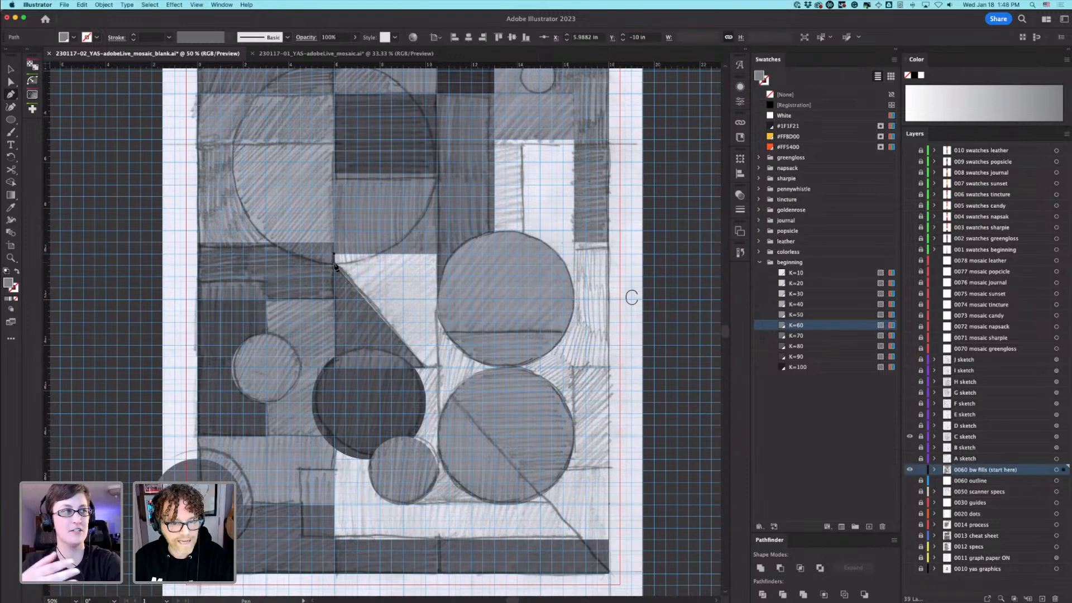
click(335, 265)
key(super+z)
drag(353, 284, 439, 334)
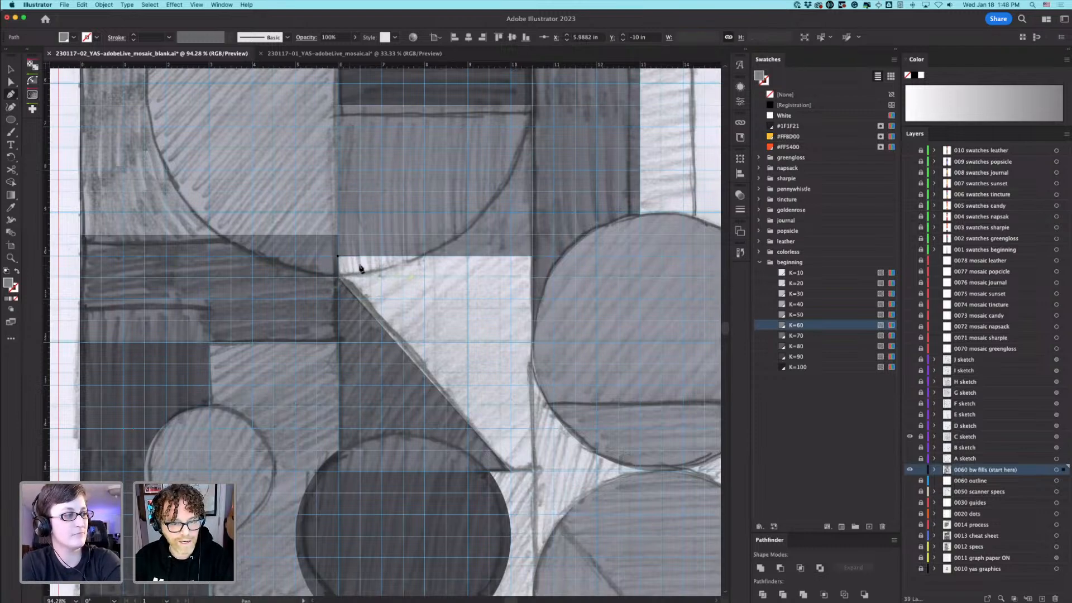
drag(348, 268, 502, 293)
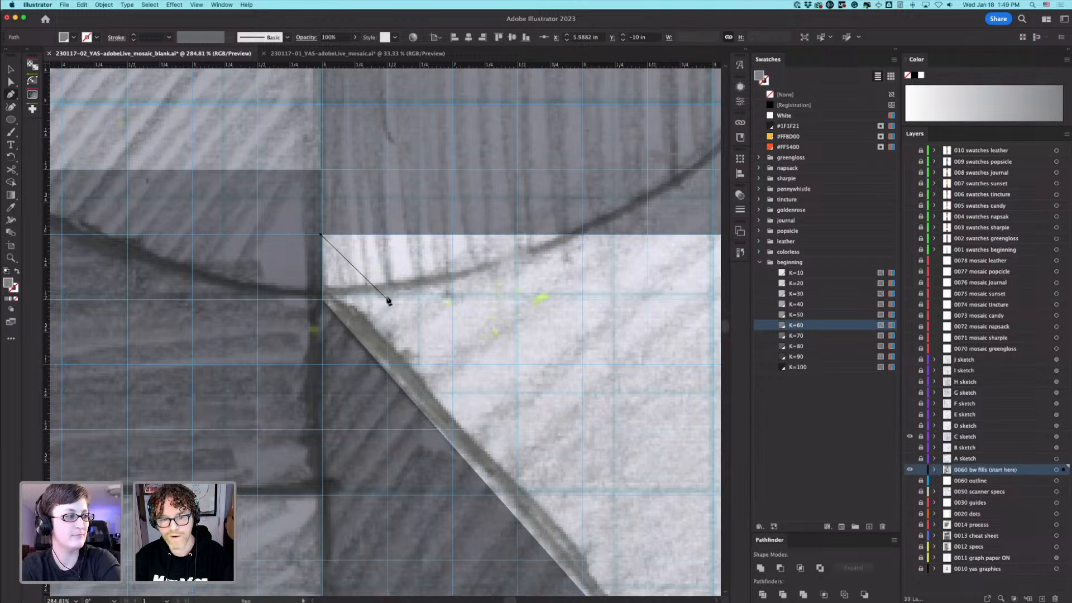
click(337, 302)
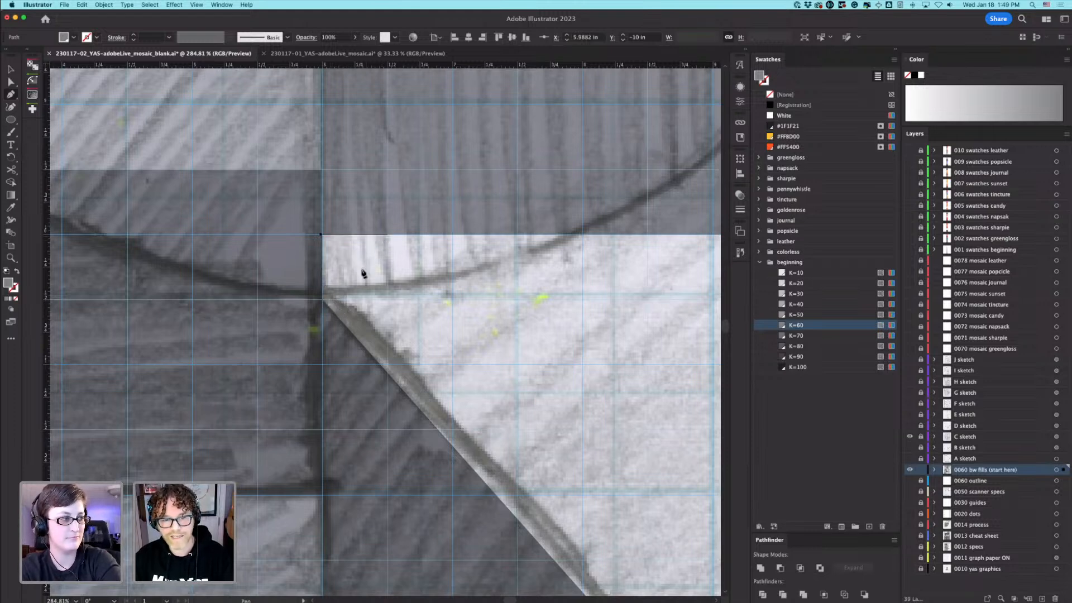
click(322, 300)
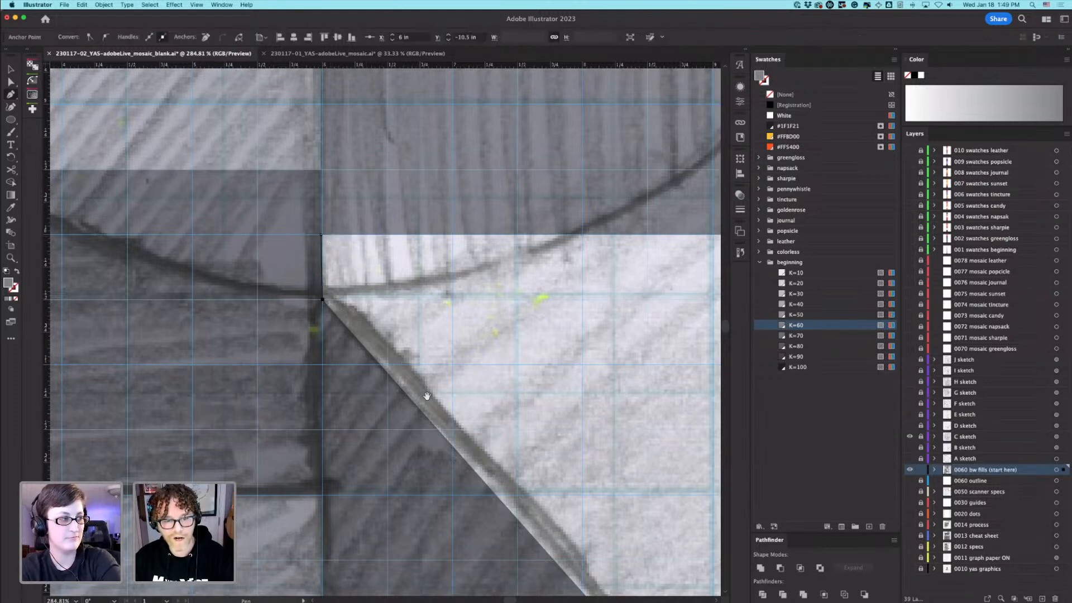
alt+super+click(458, 424)
alt+super+click(458, 424)
alt+super+click(465, 429)
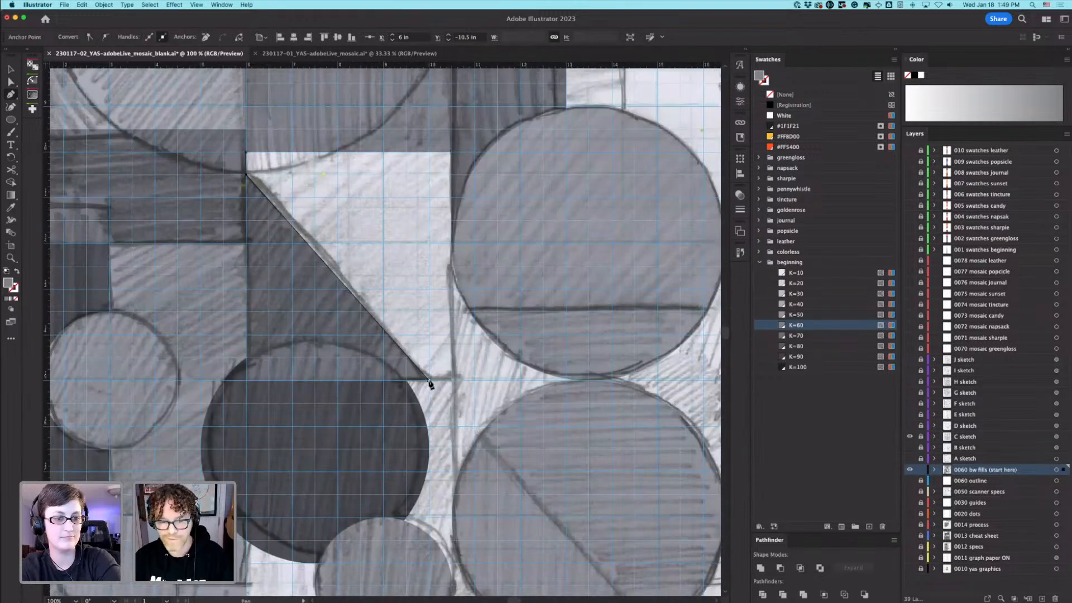
click(452, 381)
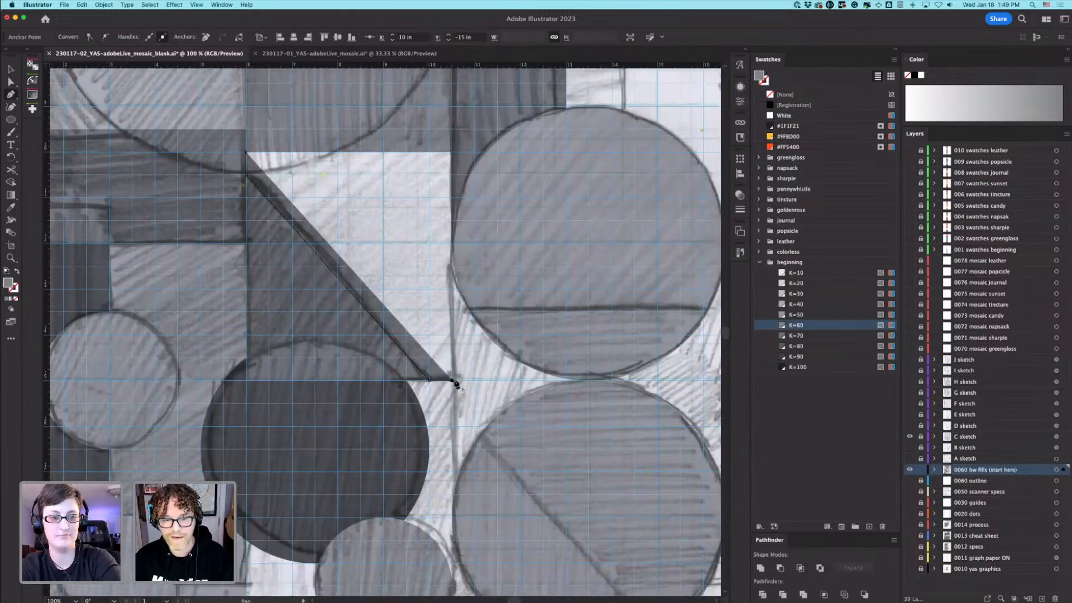
click(453, 151)
click(247, 152)
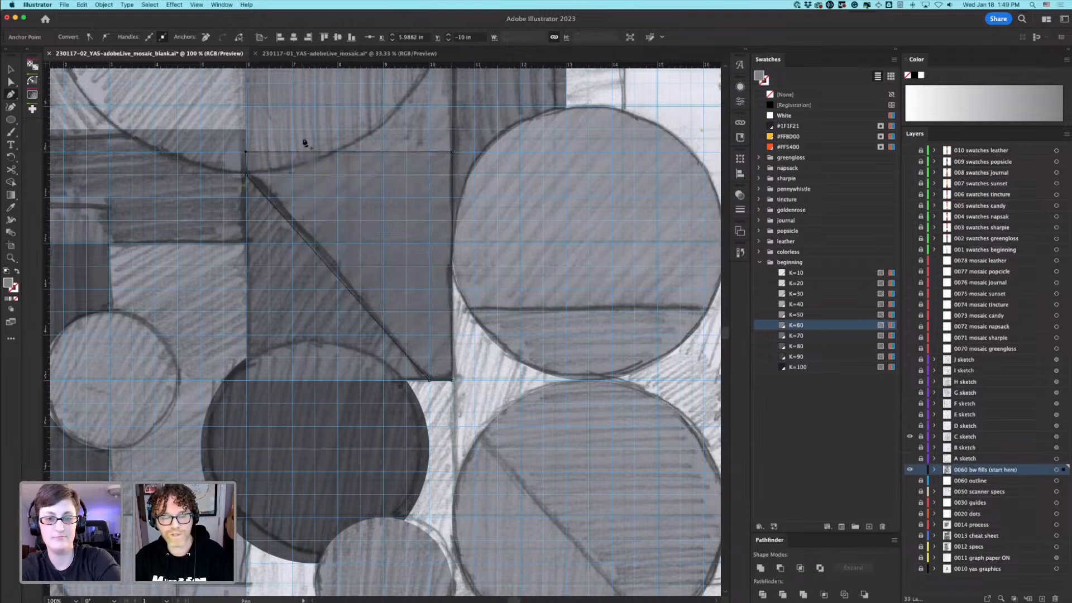
Step: Fill the new shape above the central diagonal with K=90
click(814, 315)
click(808, 329)
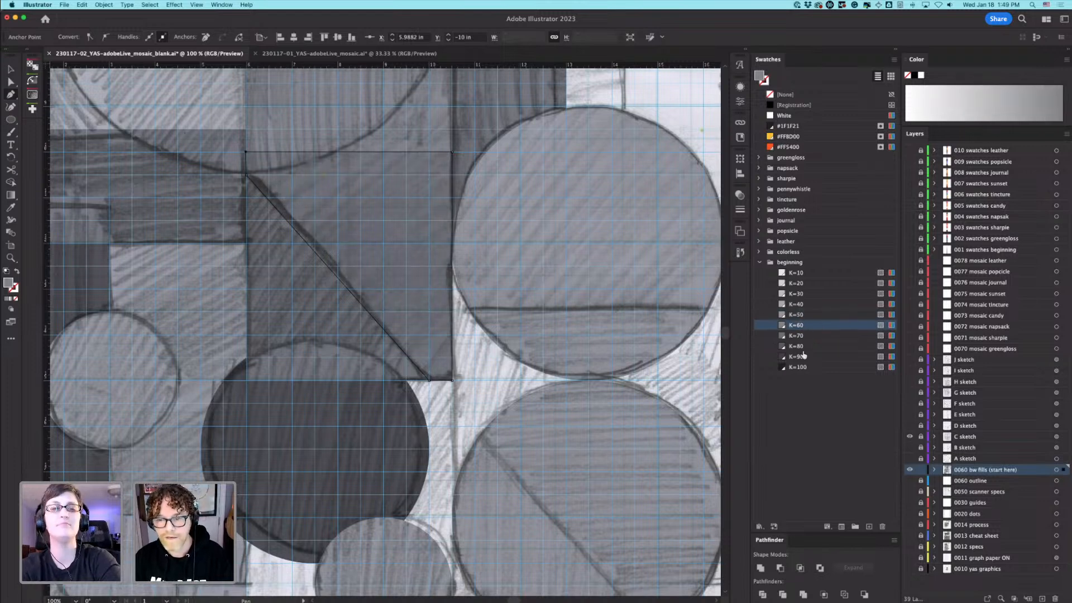
click(807, 358)
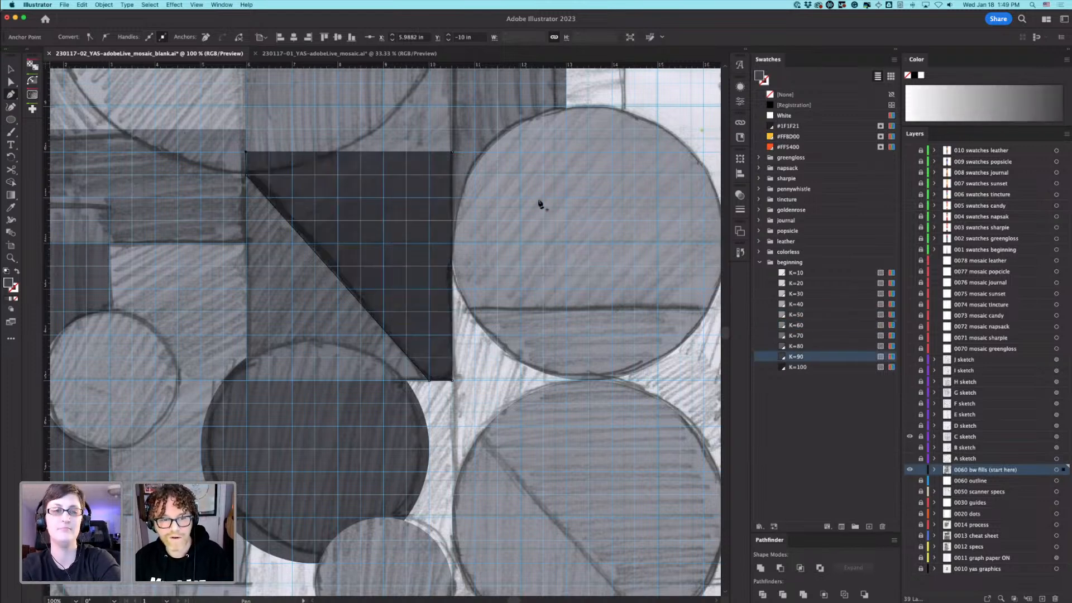
click(8, 70)
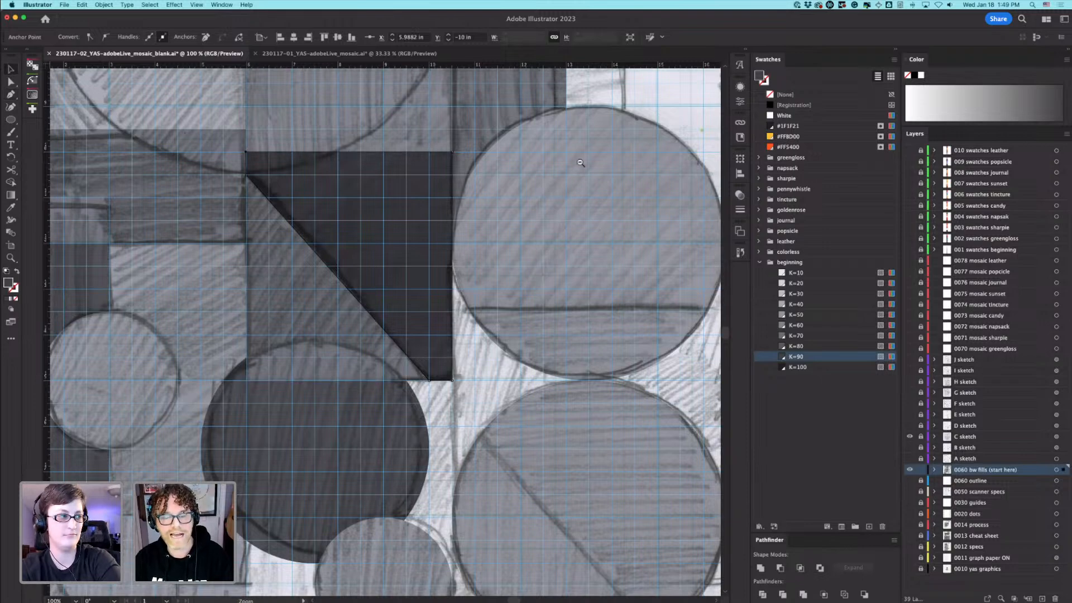
Step: Draw a 1.5 × 5 in K=90 rectangle over the narrow vertical strip above the upper 6 in circle
alt+super+click(579, 166)
drag(429, 281, 566, 305)
key(m)
mouse_move(511, 193)
mouse_down()
mouse_move(558, 317)
mouse_move(542, 315)
mouse_move(551, 345)
mouse_up()
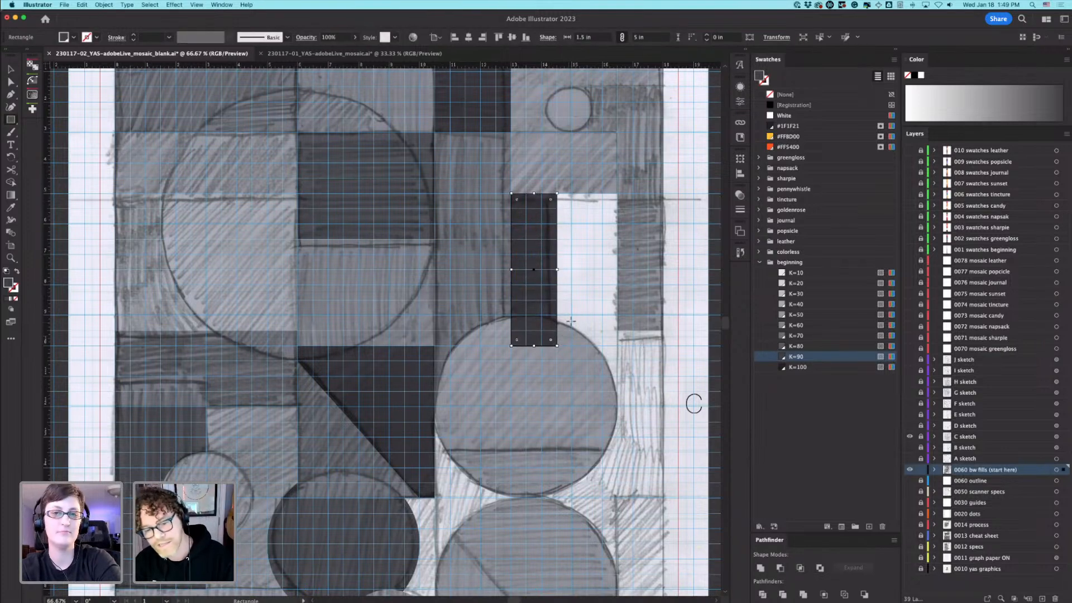
key(super+shift+a)
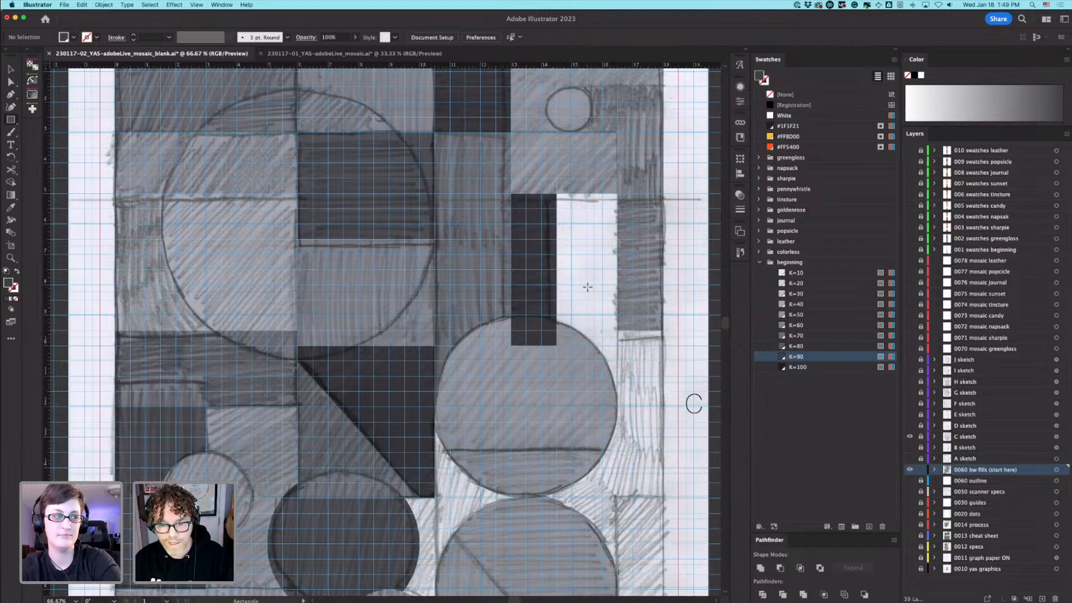
Step: Draw a closed four-point K=90 Pen shape, 4 × 3 in, over the area between the lower diagonal and the artwork's outer edge
drag(541, 401, 544, 257)
alt+super+click(547, 301)
drag(432, 327, 579, 283)
drag(548, 308, 561, 342)
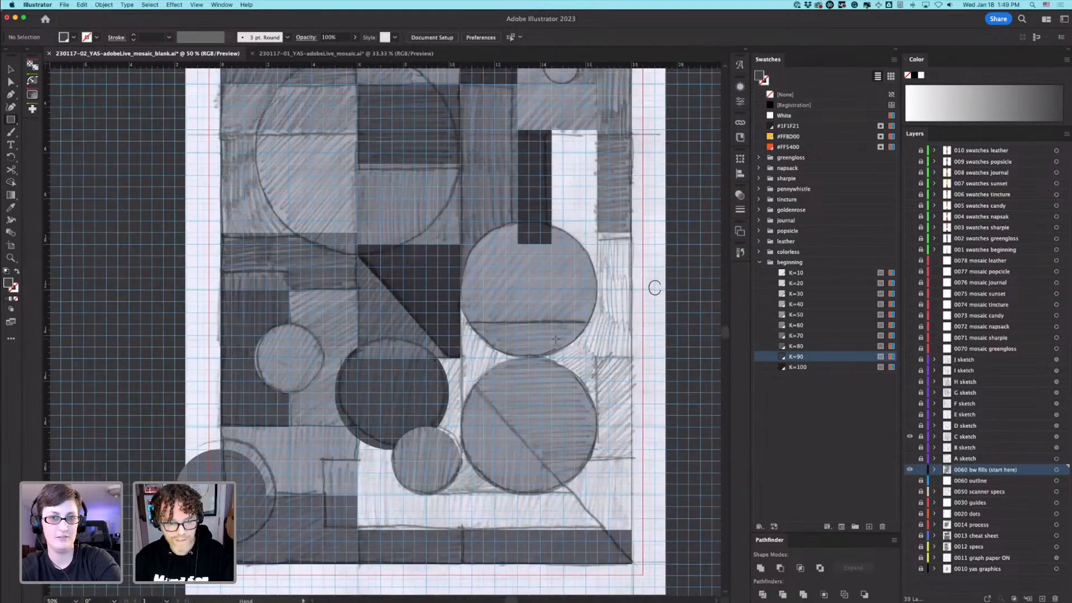
key(p)
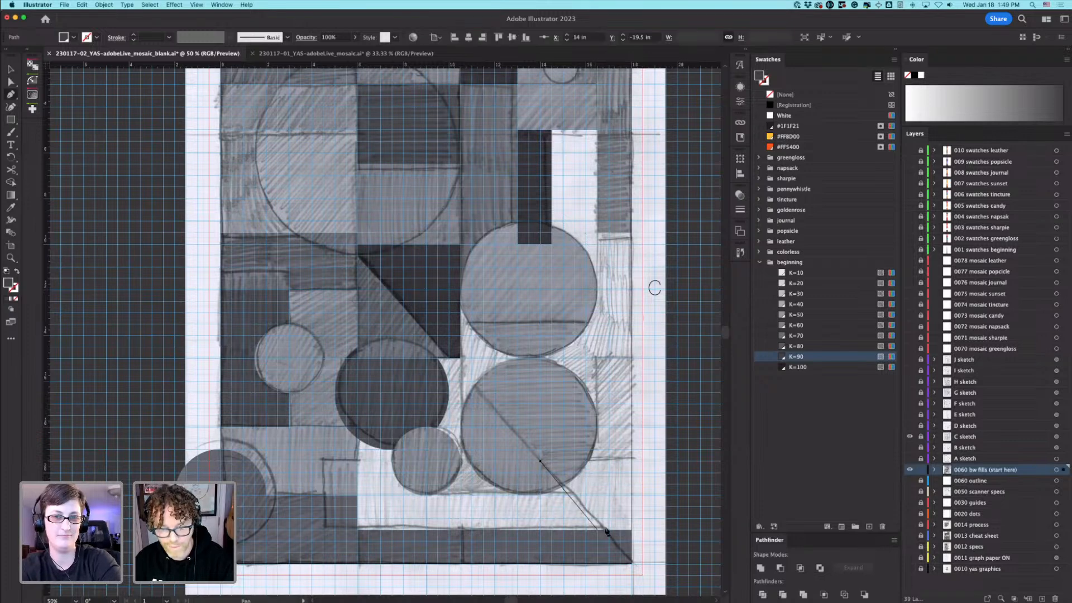
click(609, 529)
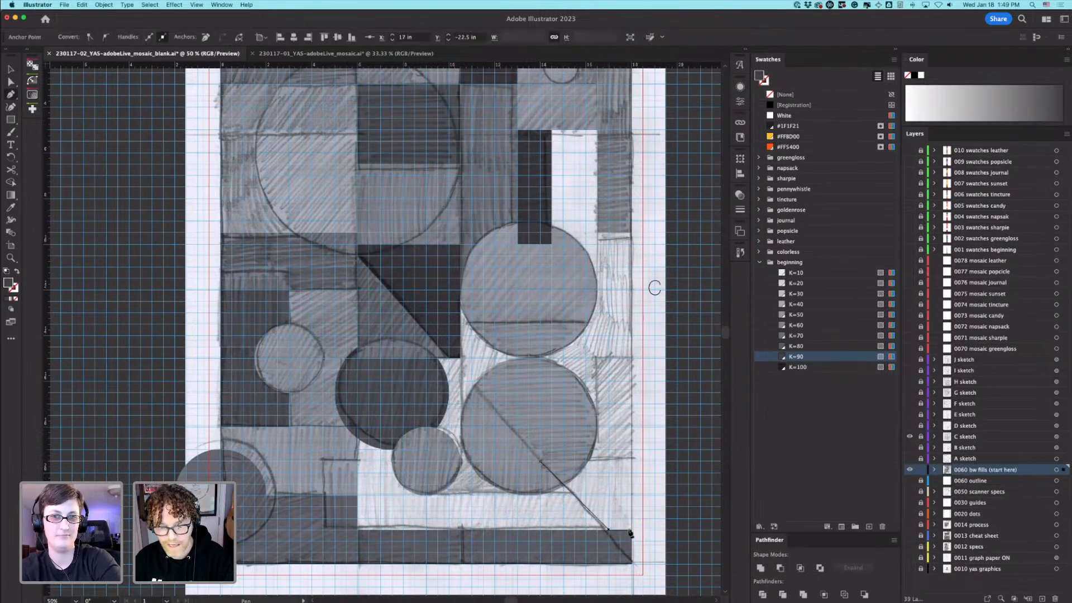
click(633, 530)
click(633, 460)
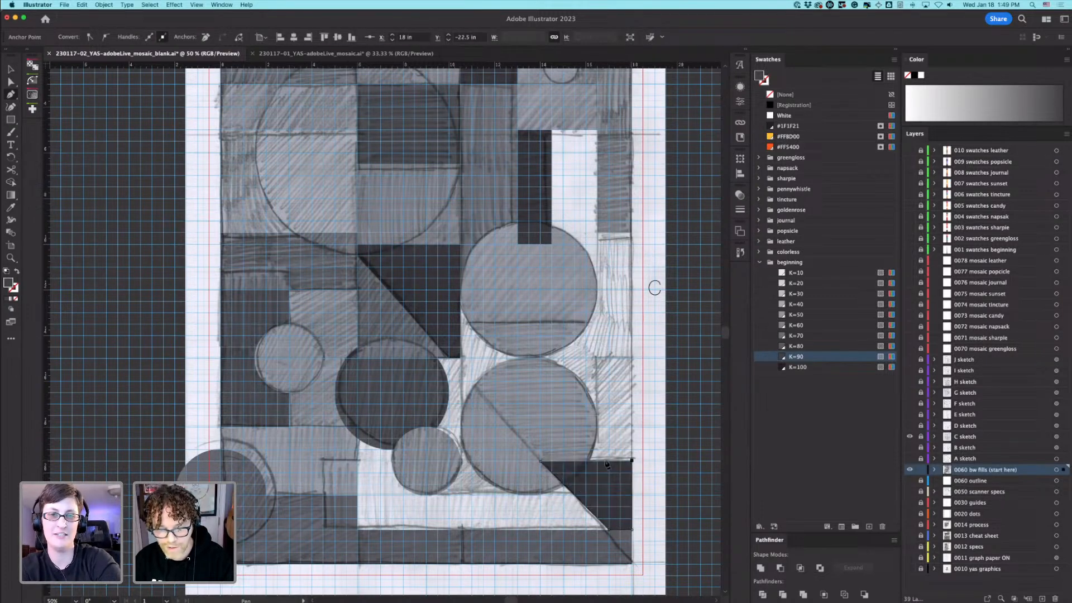
click(541, 462)
Step: Align the upper outer anchor of the new K=90 diagonal shape to the grid at X 18 in, Y -19.5 in
key(super+space)
drag(633, 461, 742, 512)
key(a)
drag(649, 479, 652, 475)
click(648, 483)
mouse_move(397, 482)
mouse_down()
mouse_move(410, 470)
mouse_move(398, 481)
mouse_up()
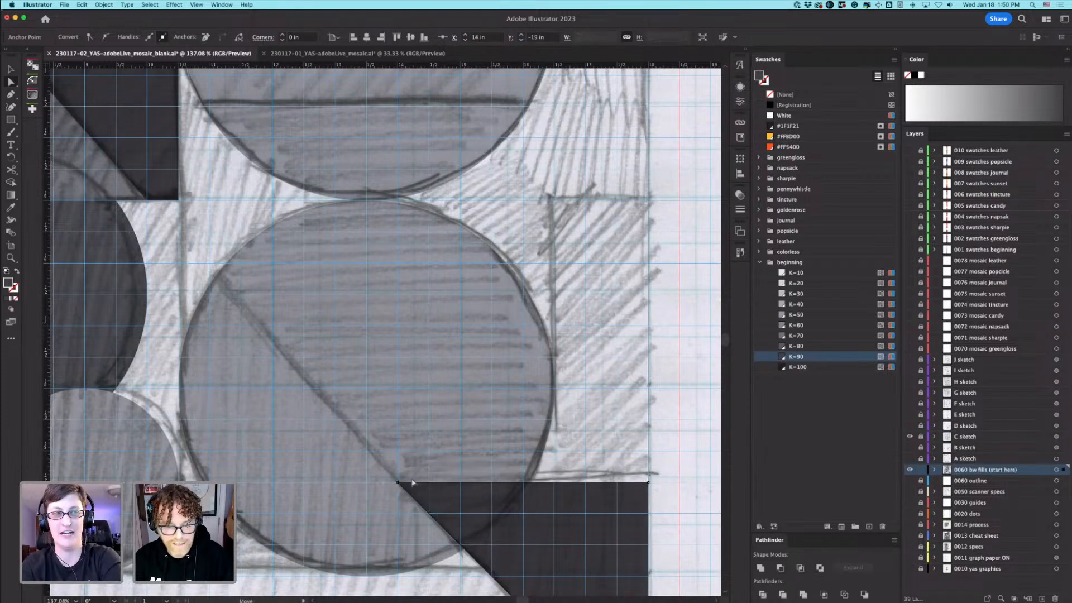
drag(639, 474, 721, 526)
key(super+z)
key(super+z)
key(super+z)
key(super+z)
key(super+z)
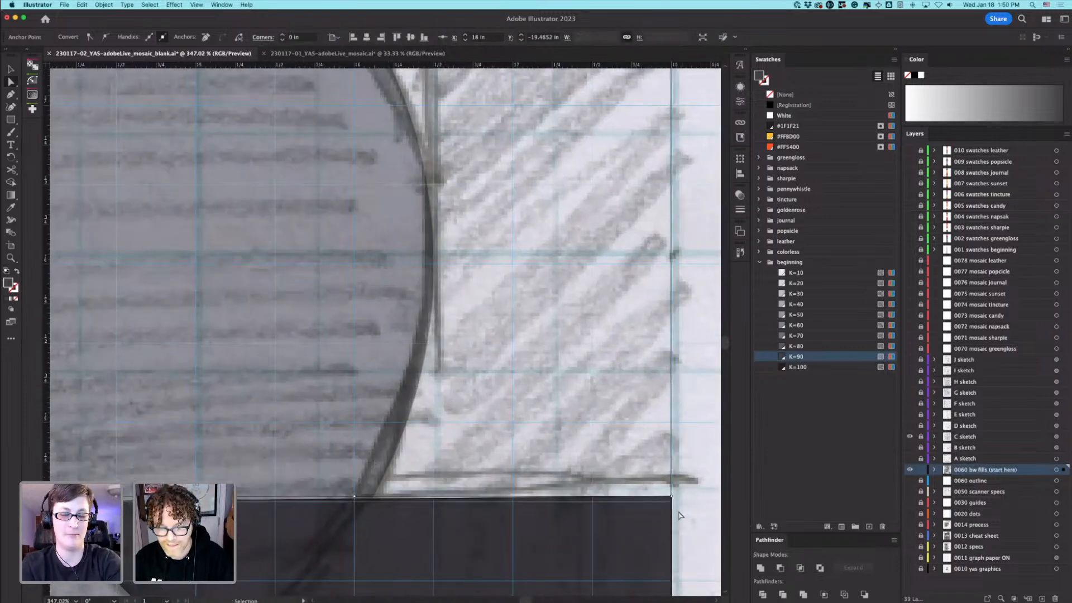
click(676, 515)
click(345, 358)
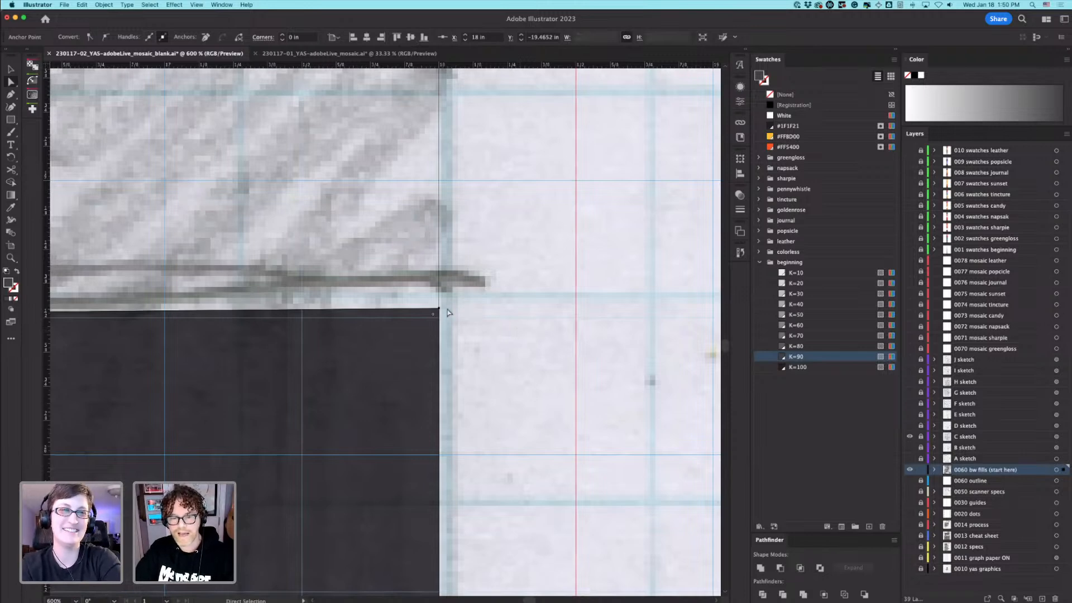
drag(439, 307, 423, 276)
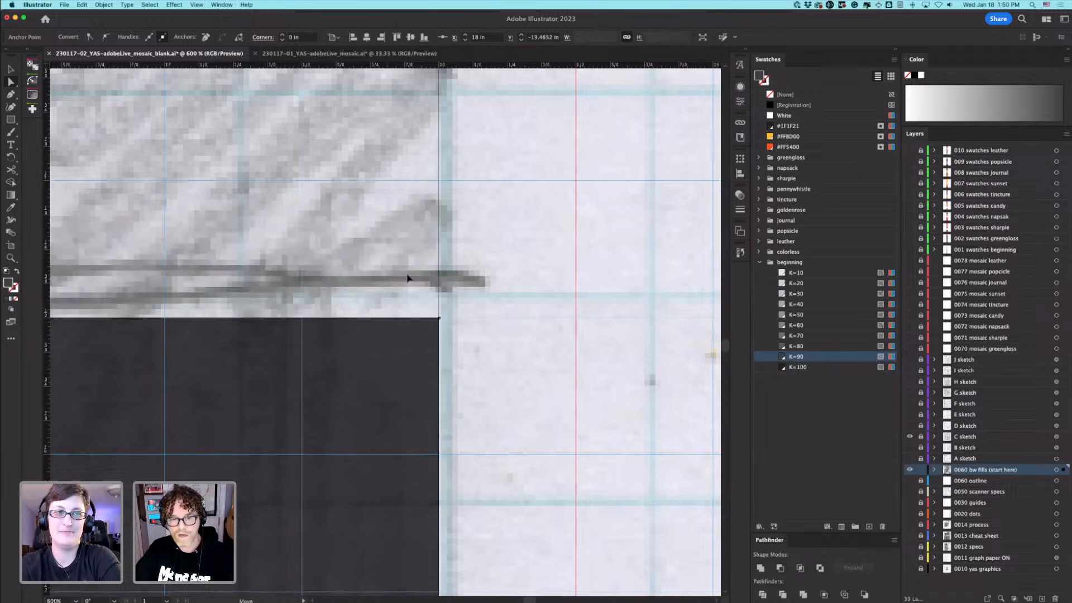
click(509, 333)
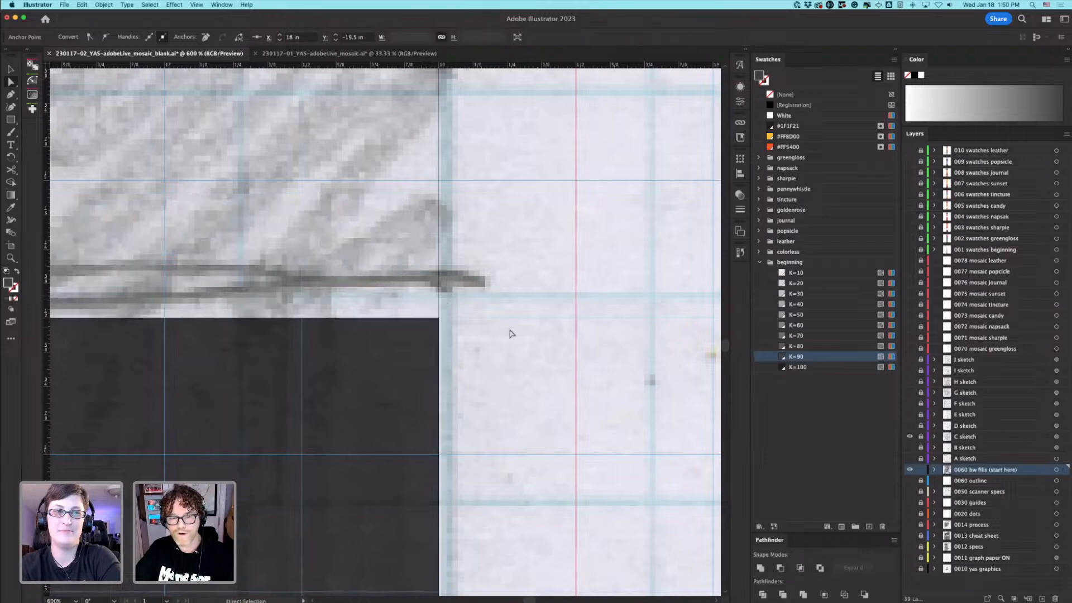
scroll(380, 342, down, 10)
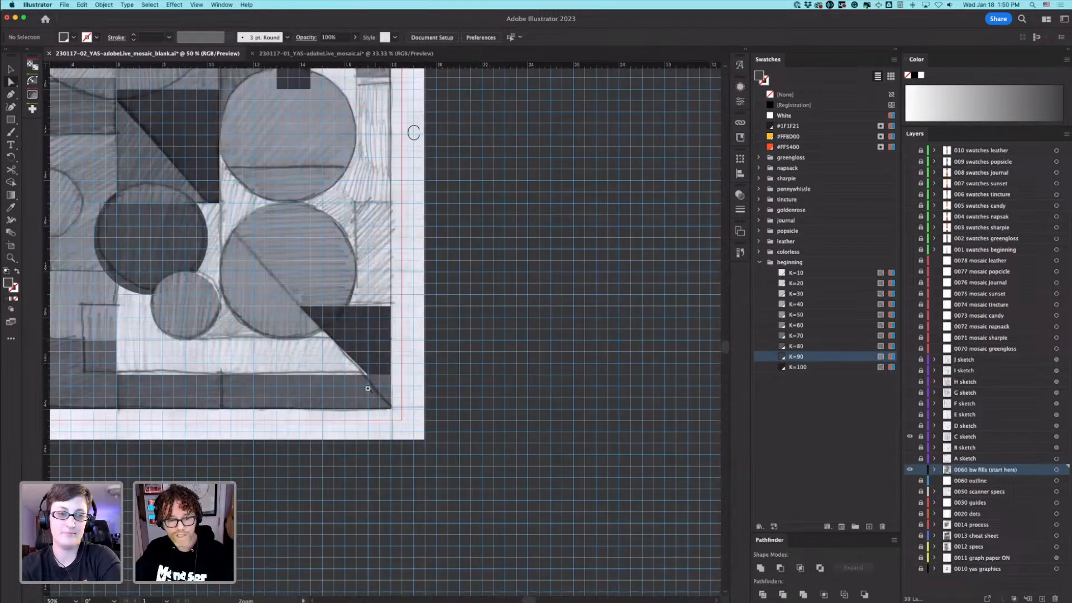
Step: Draw an 11.5 × 1.5 in rectangle over the white strip directly above the bottom bar and fill it with K=40
drag(368, 389, 289, 332)
click(353, 317)
alt+super+click(289, 332)
alt+super+click(289, 331)
alt+super+click(291, 332)
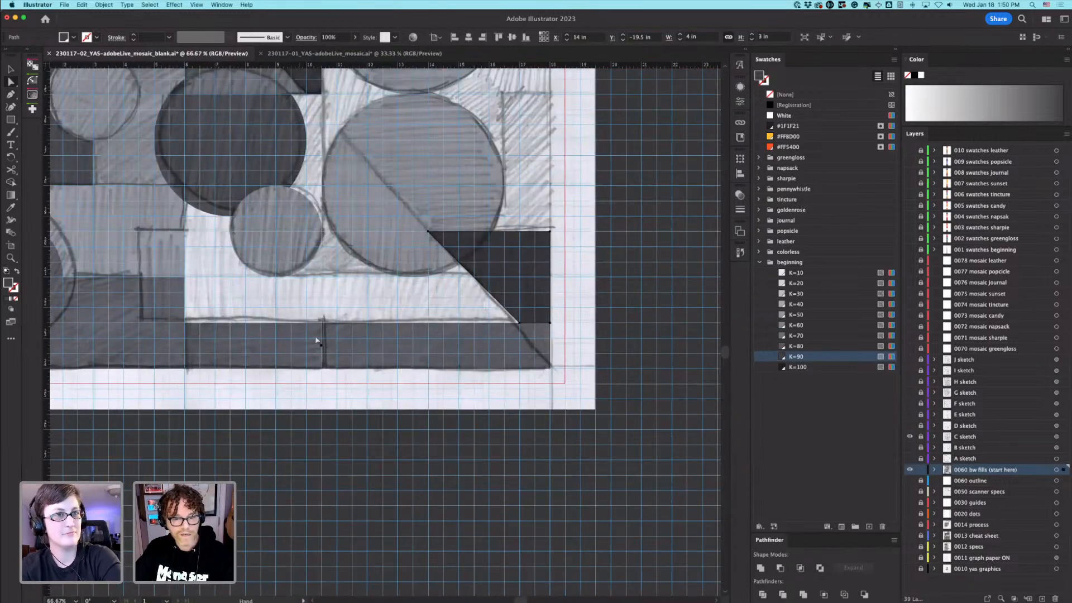
key(m)
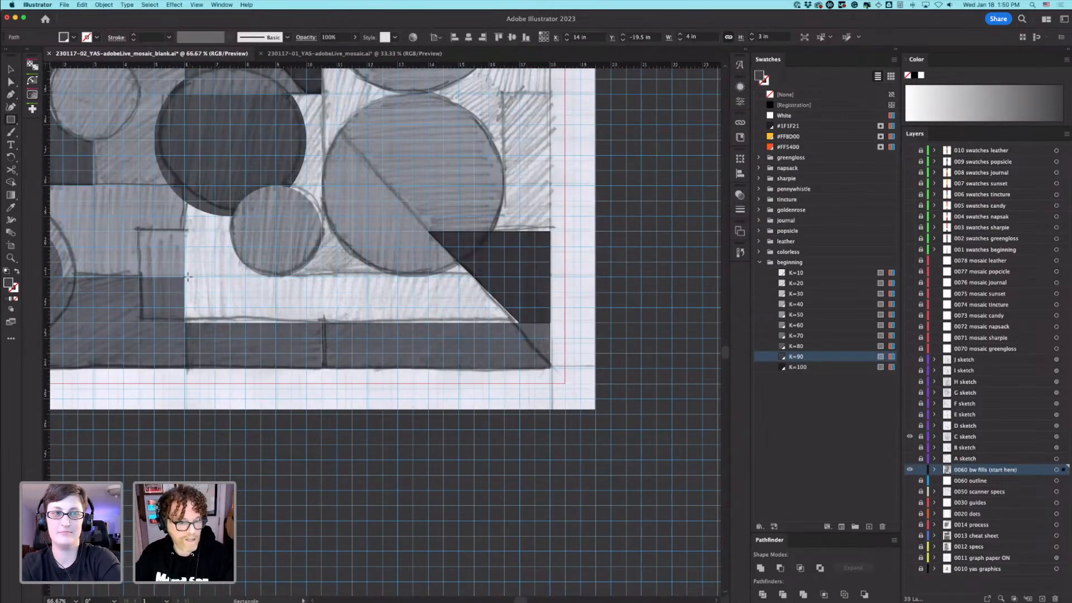
click(186, 277)
key(Escape)
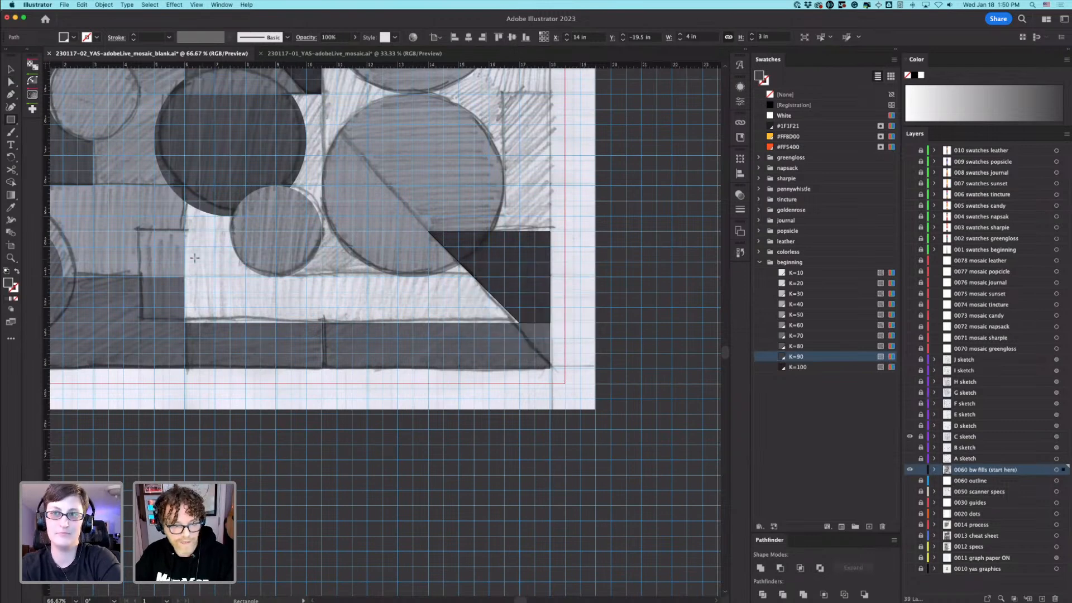
mouse_move(186, 278)
mouse_down()
mouse_move(519, 338)
mouse_move(534, 322)
mouse_up()
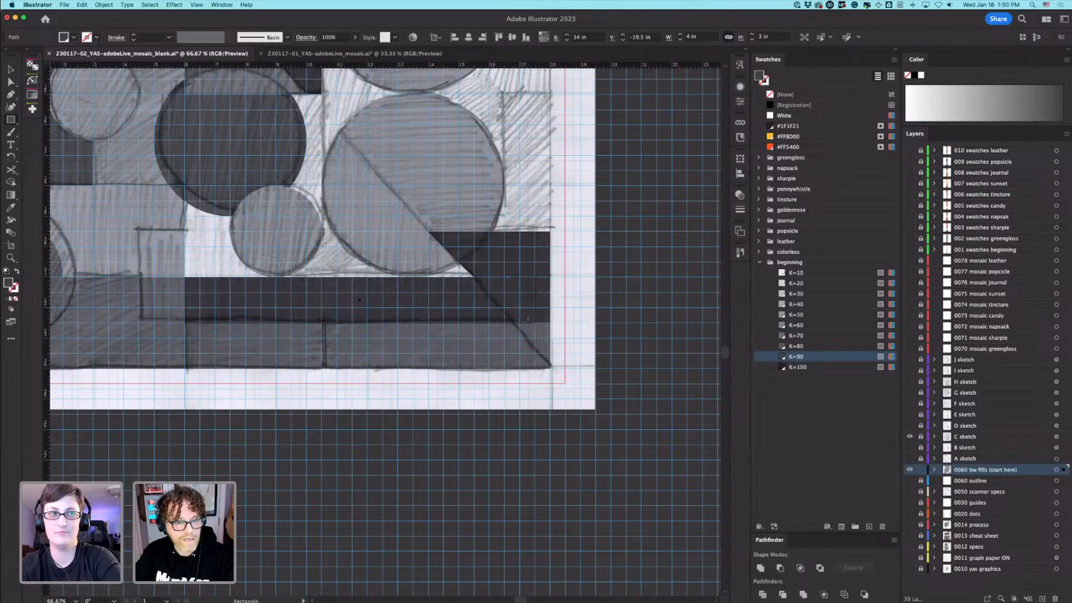
click(804, 306)
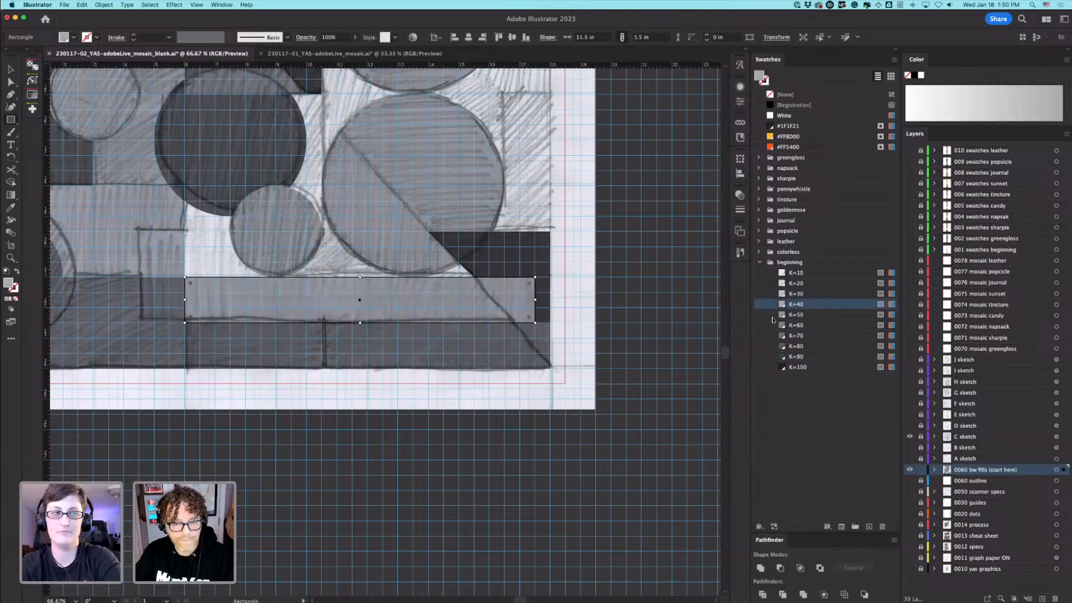
key(v)
scroll(291, 322, up, 2)
scroll(291, 323, left, 1)
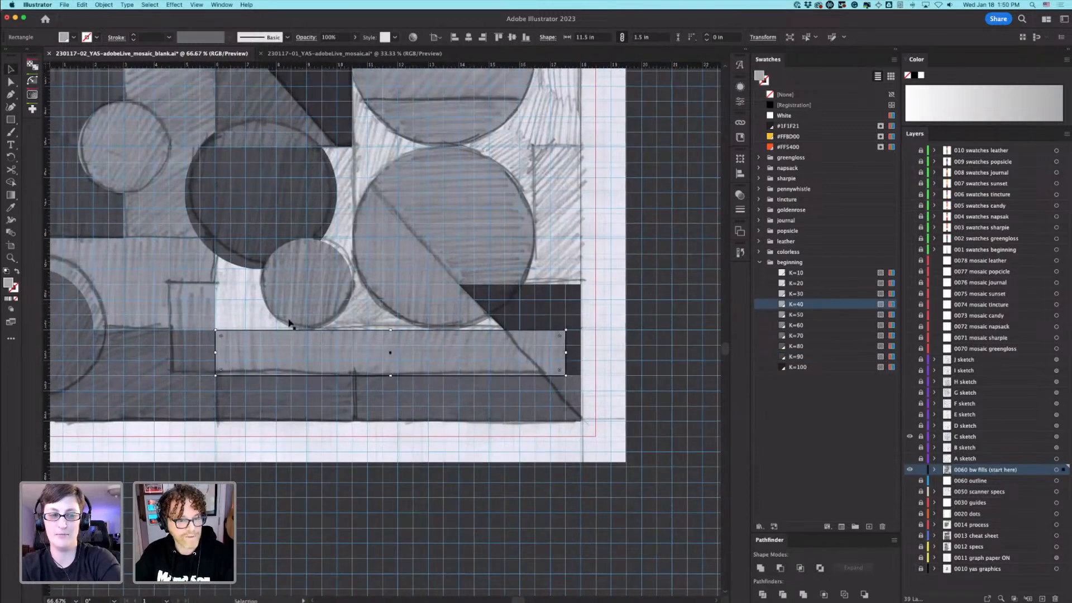
click(269, 323)
Step: Draw a 3 × 2.5 in rectangle over the white corner behind the small lower circle and fill it with K=80
key(m)
drag(215, 331, 307, 254)
click(806, 336)
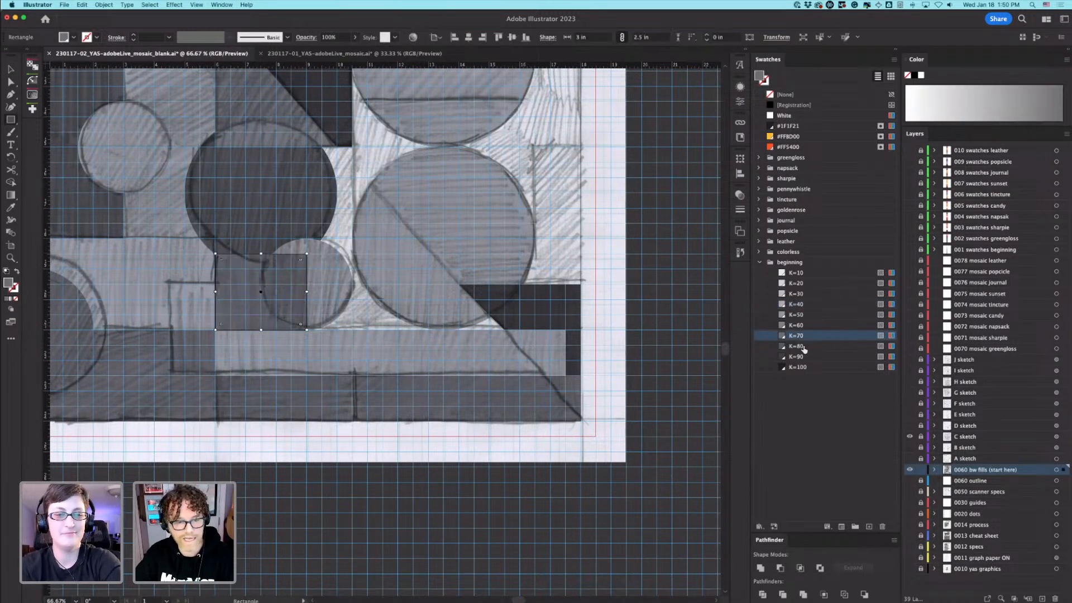
click(810, 347)
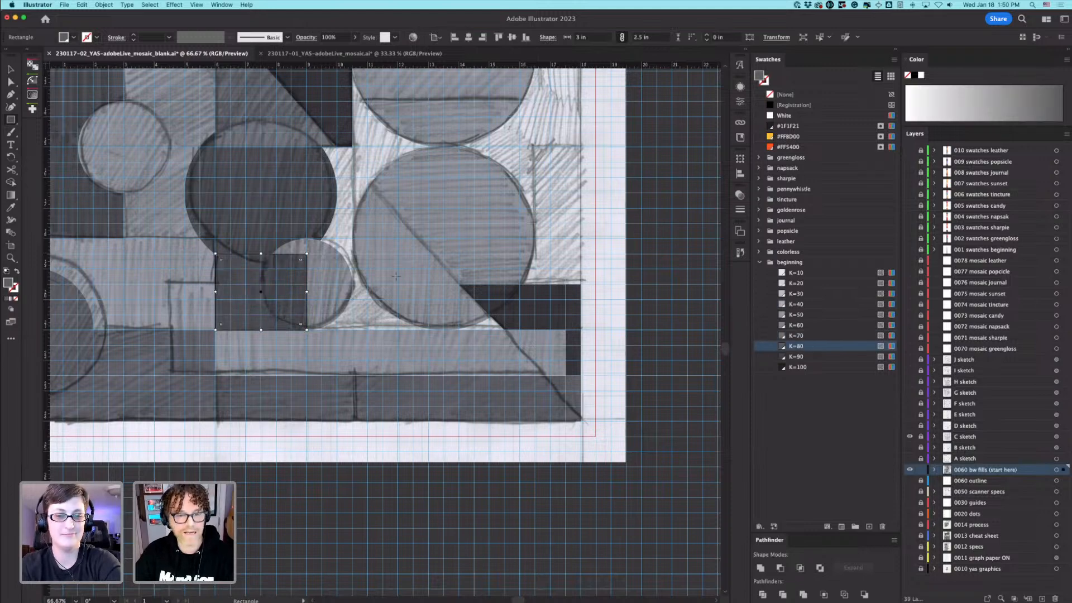
Step: Draw a K=80 rectangle about 1.5 × 4.5 in over the narrow hatched block beside the lower stacked circle
key(super+minus)
drag(472, 272, 465, 426)
drag(521, 377, 557, 479)
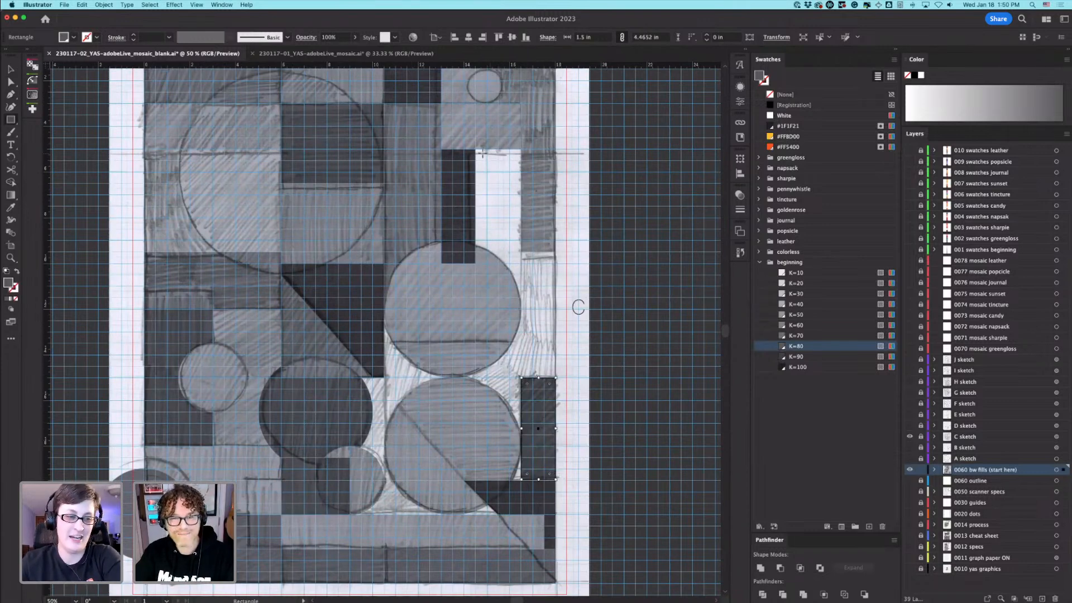
Step: Draw two K=80 rectangles, one 2 × 6.5 in beside the K=90 strip and one spanning the gap between the stacked circles
drag(476, 149, 521, 298)
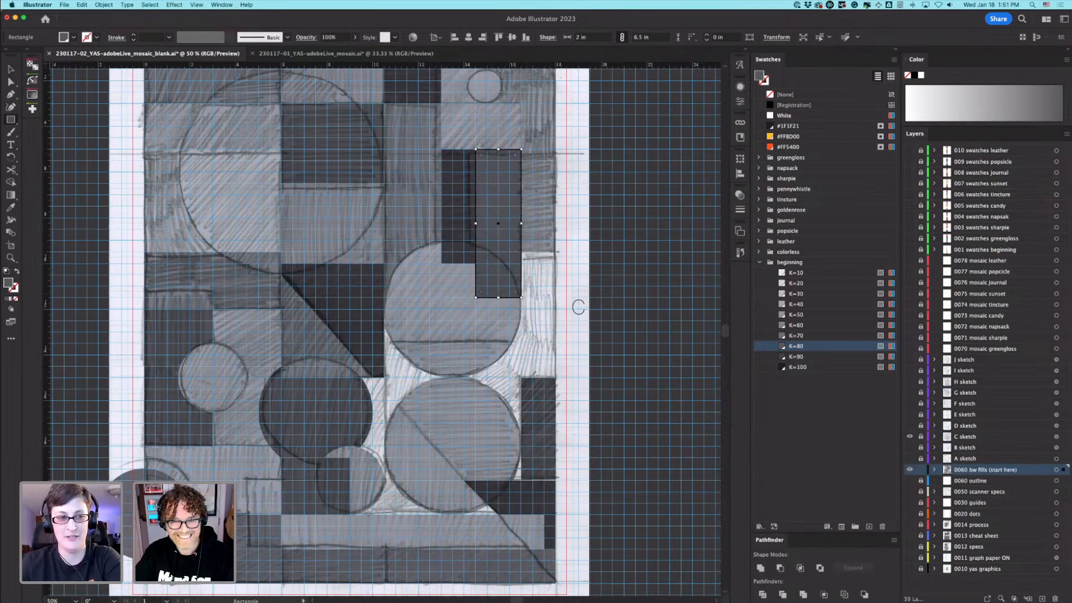
click(555, 255)
click(513, 329)
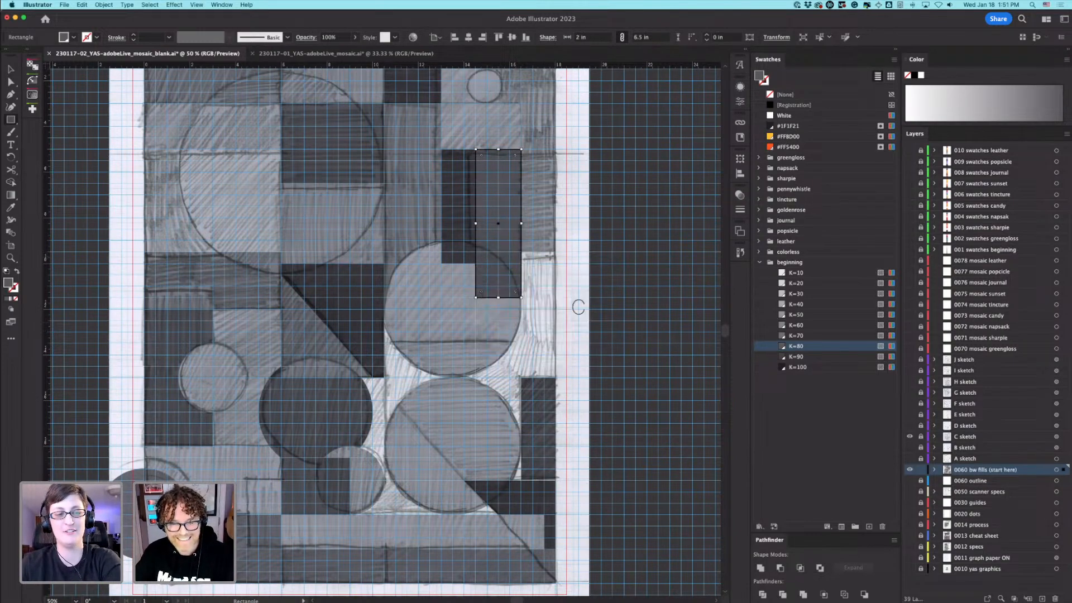
click(521, 329)
click(514, 329)
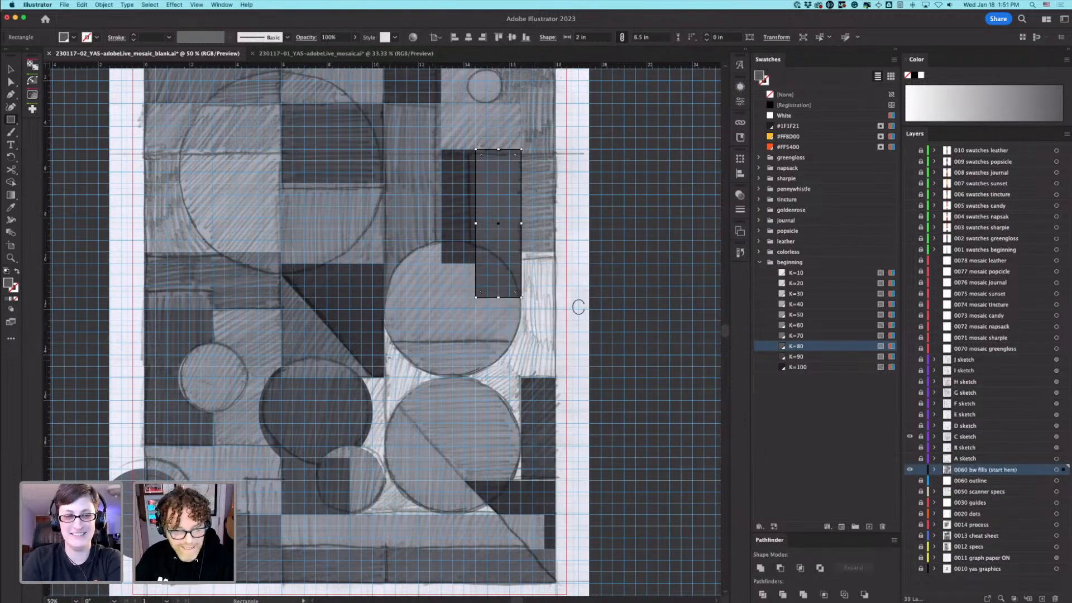
drag(501, 413, 522, 425)
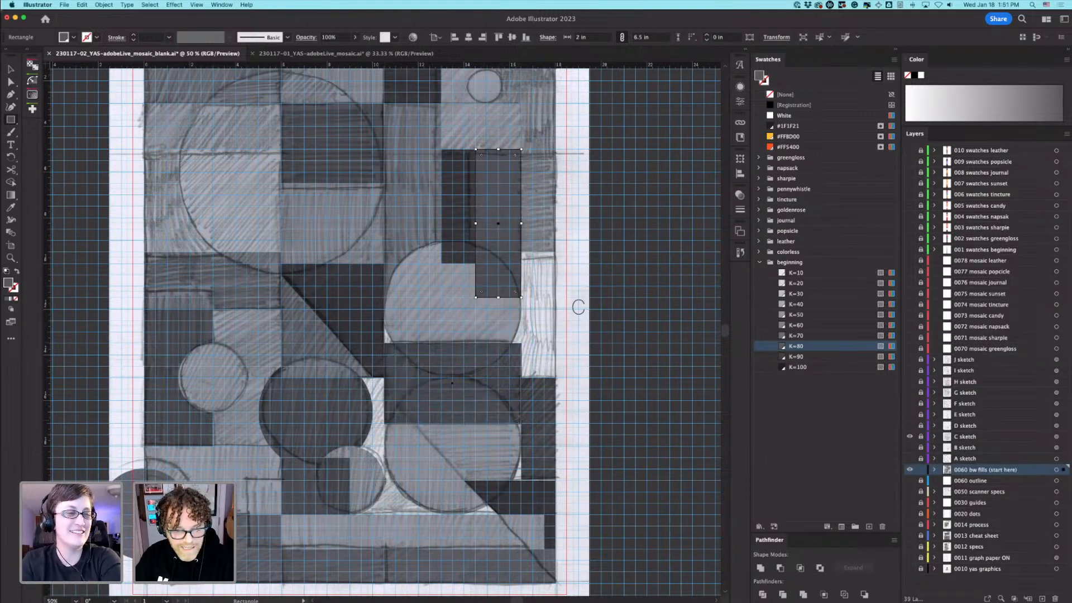
key(super+z)
Step: Extend the tall K=60 rectangle above the upper stacked circle down to that circle's chord line
key(v)
click(397, 236)
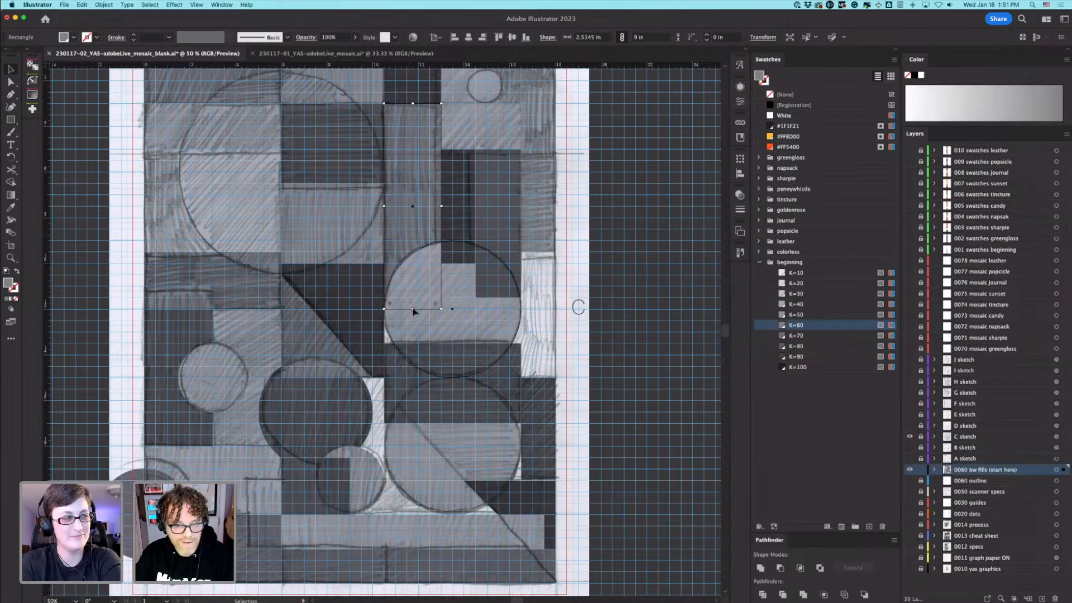
drag(413, 309, 413, 343)
click(630, 381)
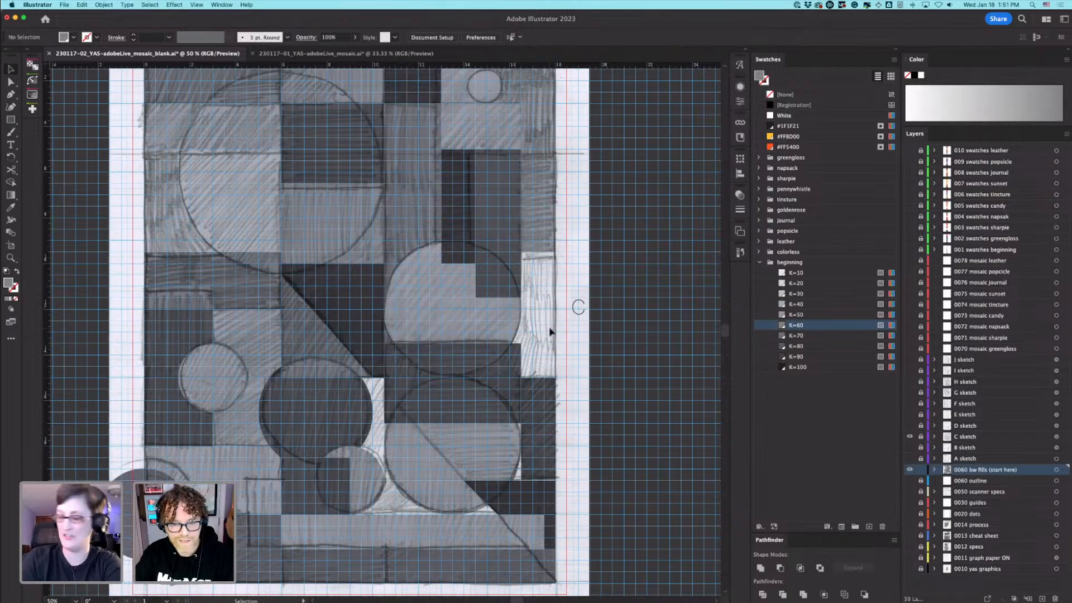
Step: Cover the white strip beside the upper stacked circle with a K=40 rectangle about 1.5 × 5.5 in, copied from the strip above
click(540, 216)
drag(539, 215, 538, 339)
key(super+z)
key(super+shift+z)
drag(541, 269, 539, 252)
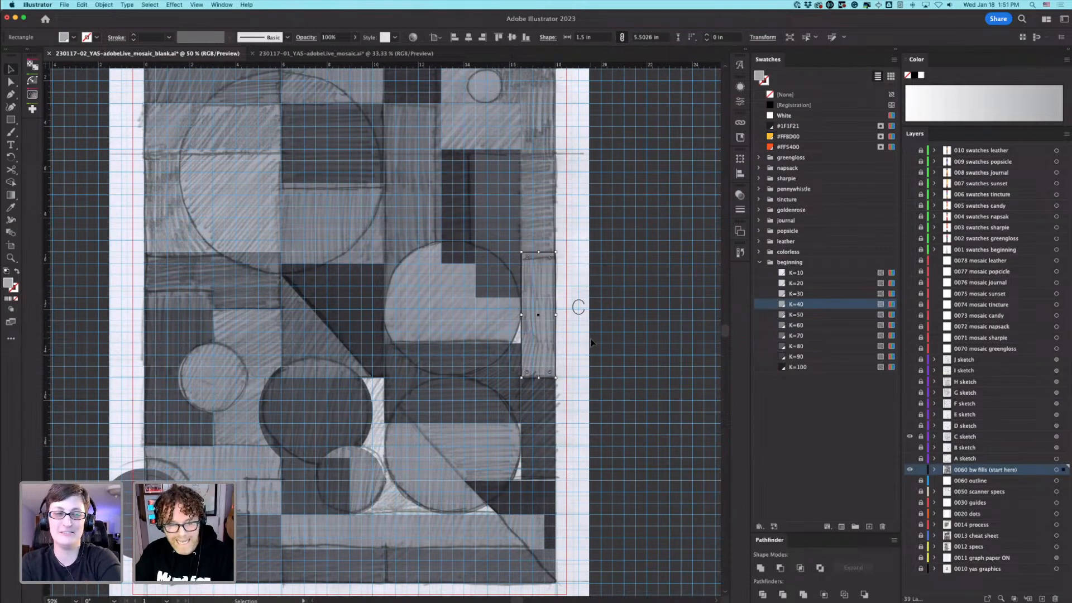
click(444, 334)
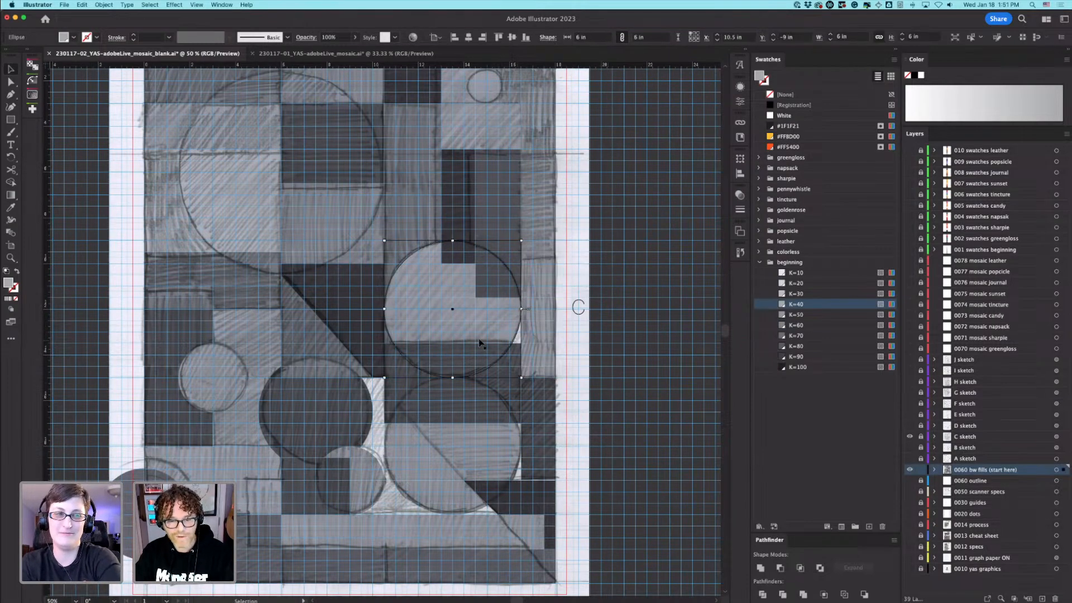
click(550, 347)
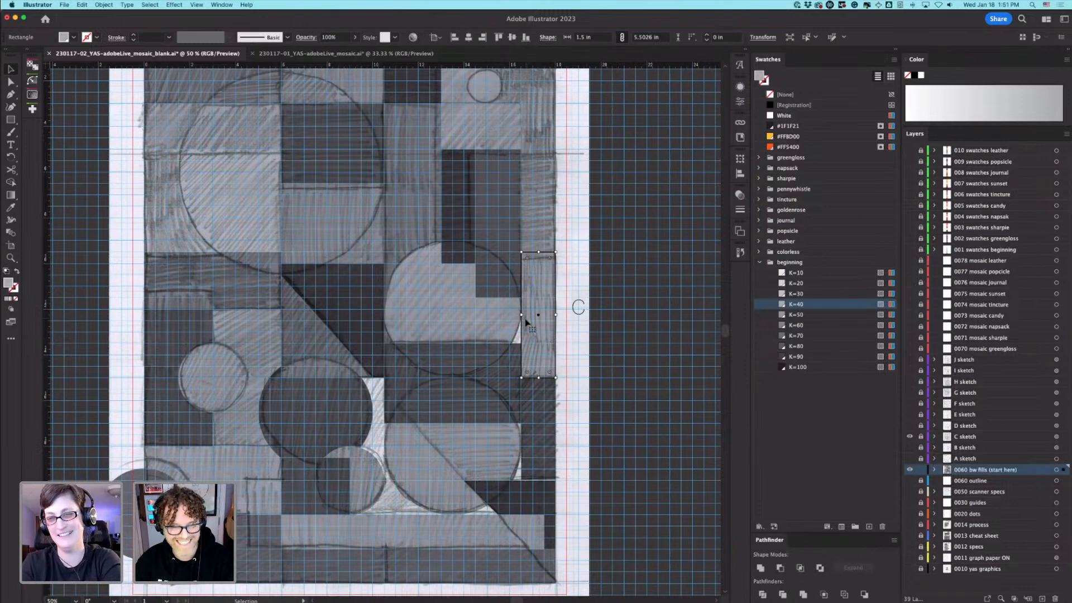
click(616, 408)
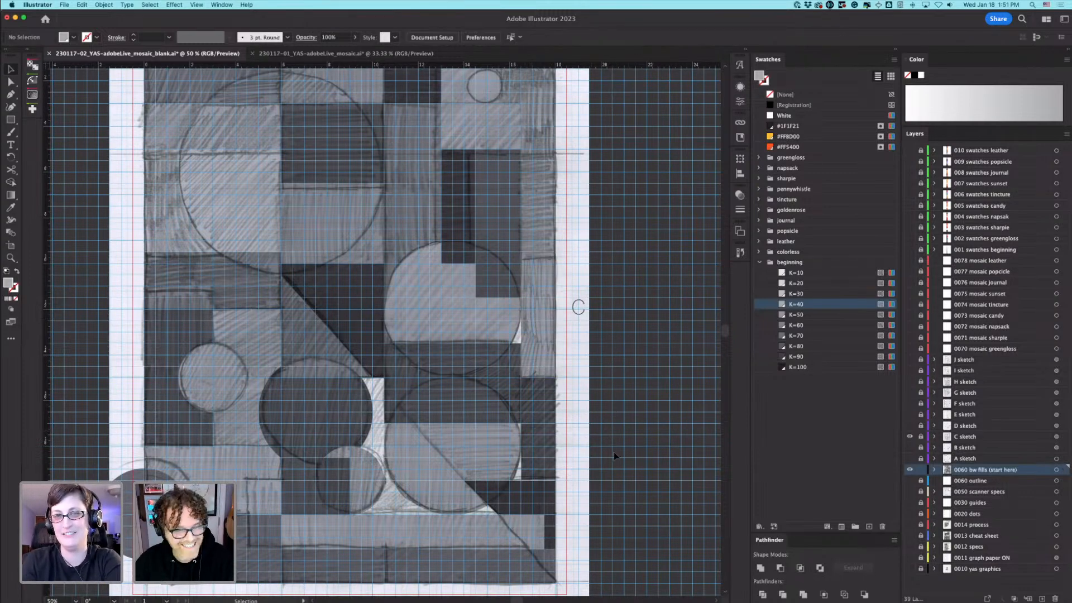
Step: Draw a 1 × 2.5 in rectangle over the outer edge of the lower stacked circle and fill it with K=90
click(11, 122)
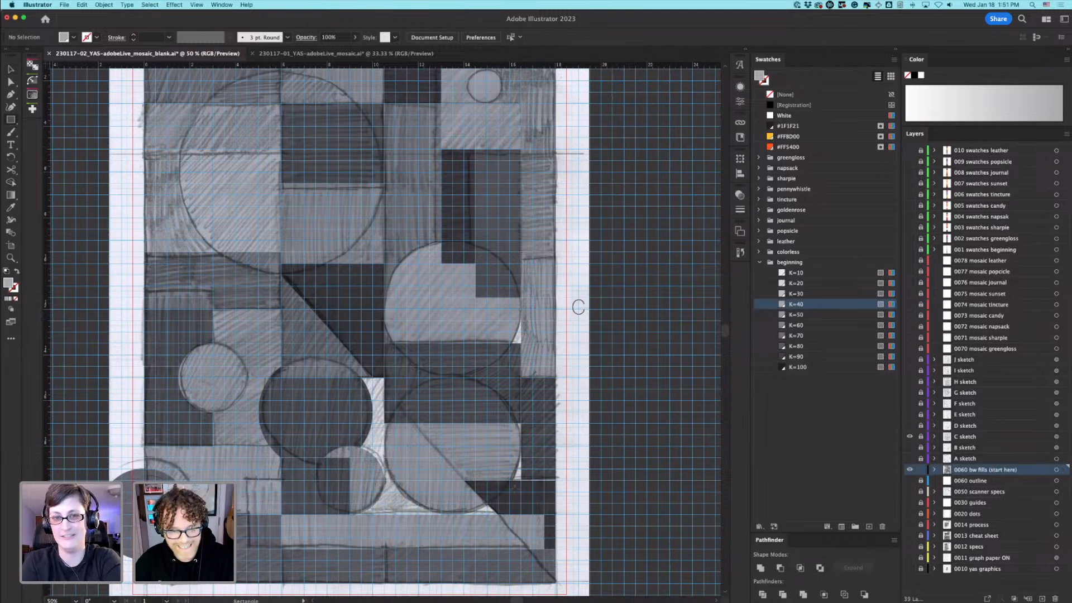
drag(521, 481, 497, 426)
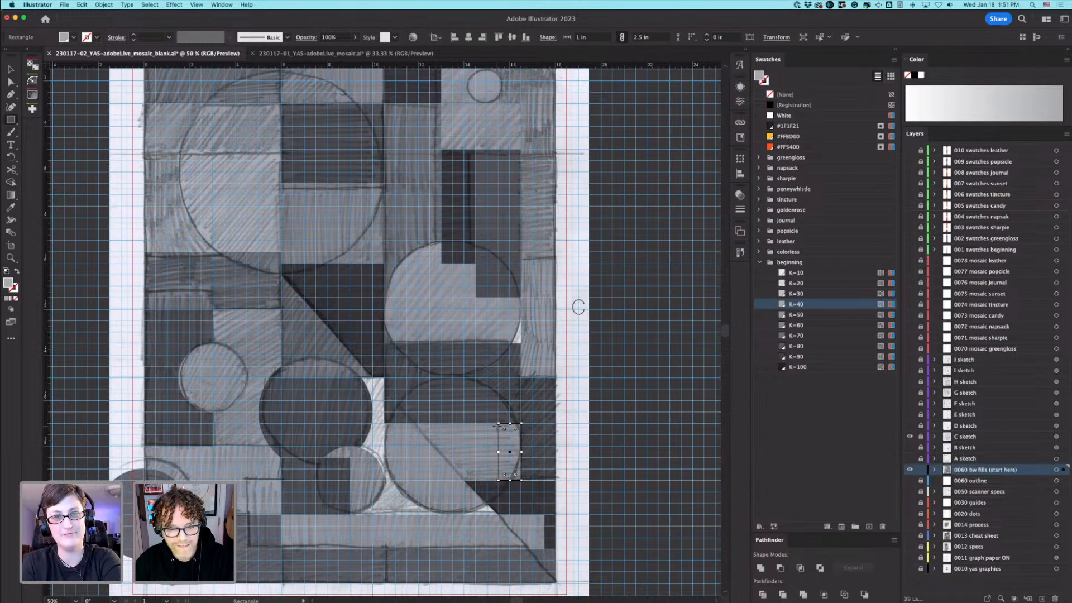
double_click(788, 357)
click(569, 391)
key(v)
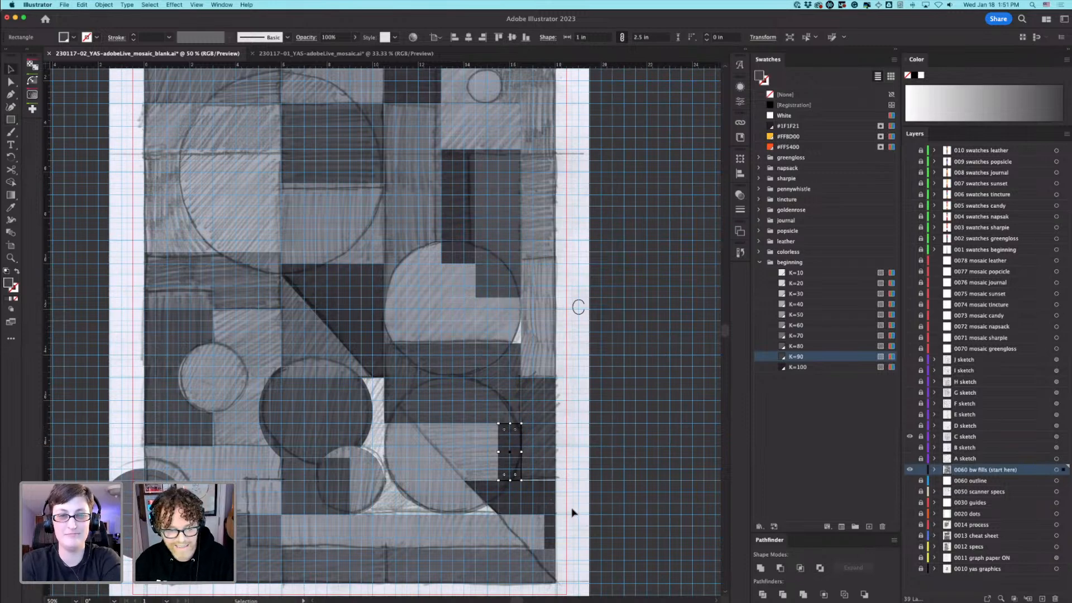
key(p)
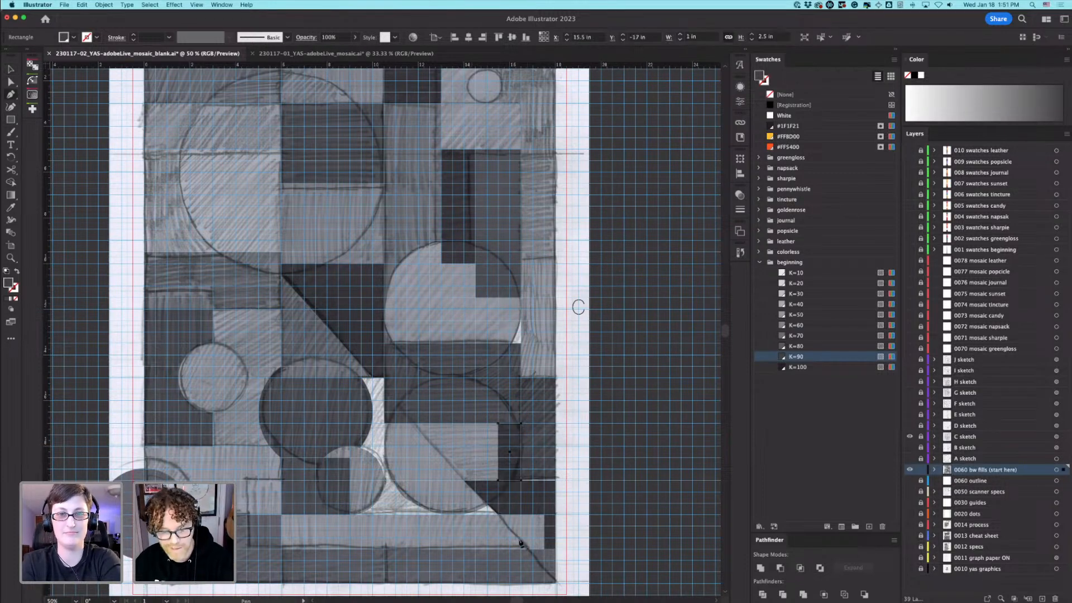
click(453, 514)
click(498, 514)
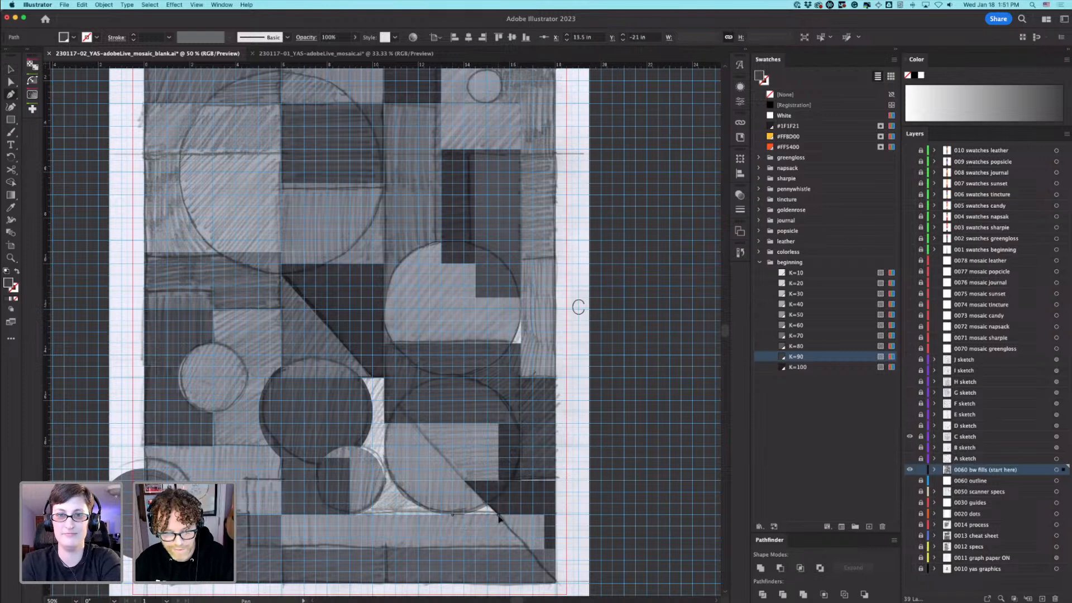
key(super+z)
key(super+z)
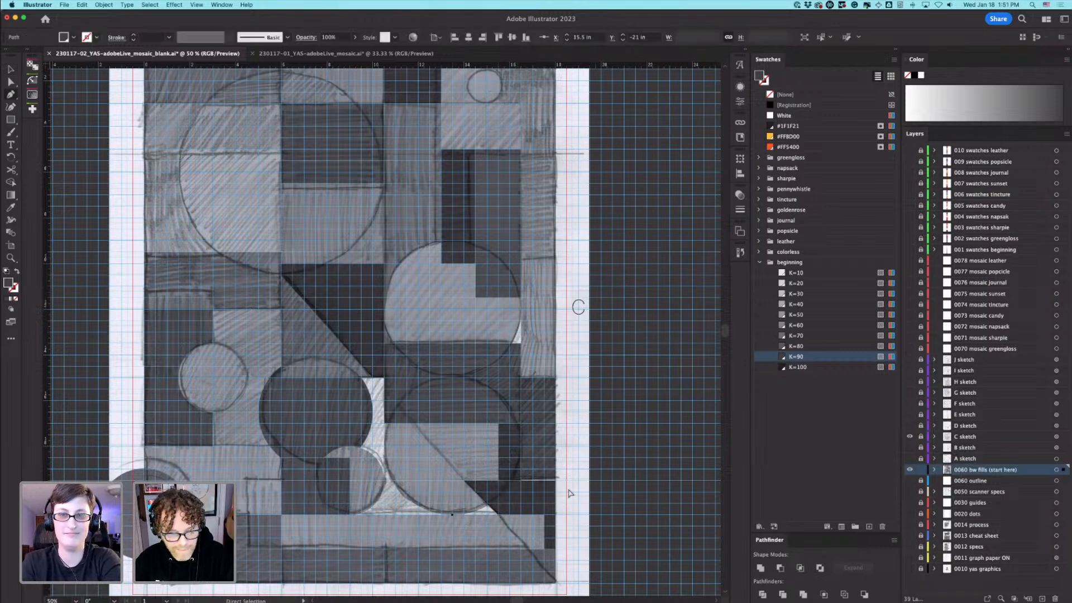
Step: Draw a 6.5 × 6 in rectangle over most of the lower stacked circle and fill it with K=100
super+click(620, 501)
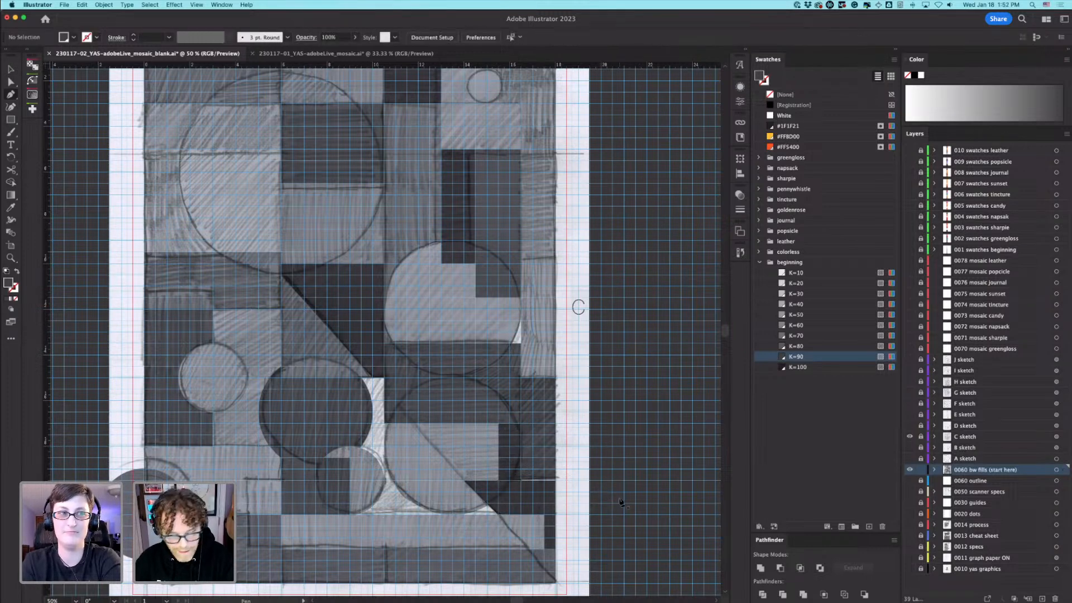
key(m)
drag(350, 515, 499, 378)
key(a)
click(528, 473)
drag(527, 470, 673, 498)
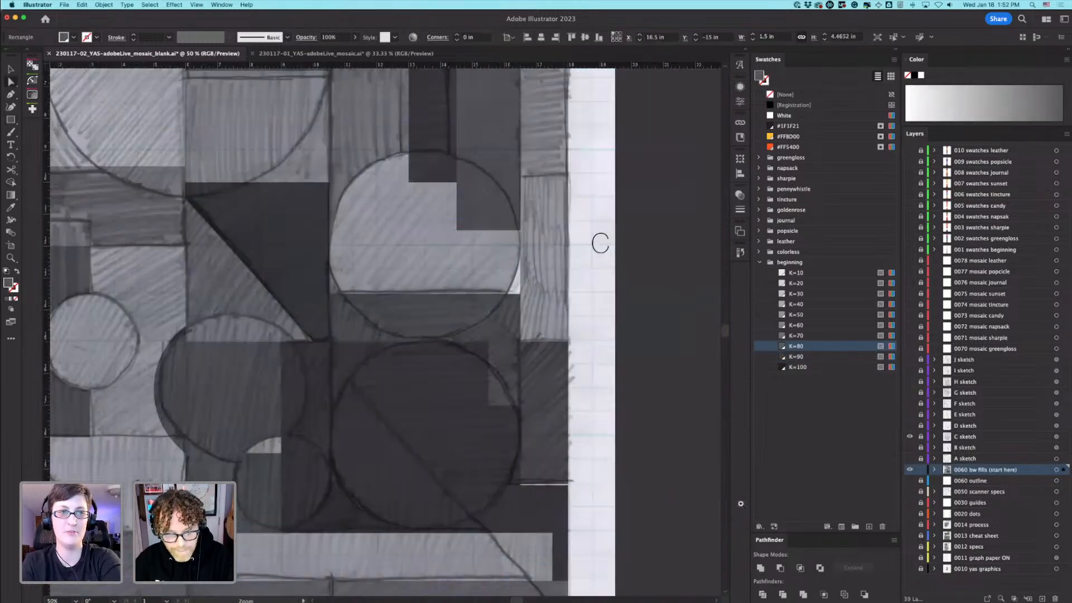
click(417, 468)
click(809, 302)
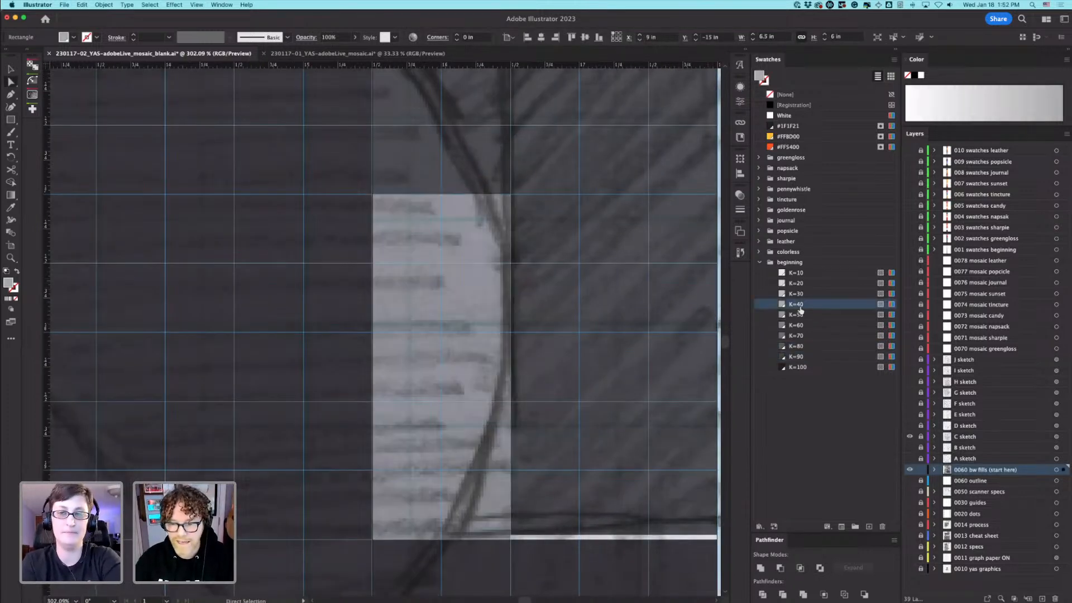
key(super+0)
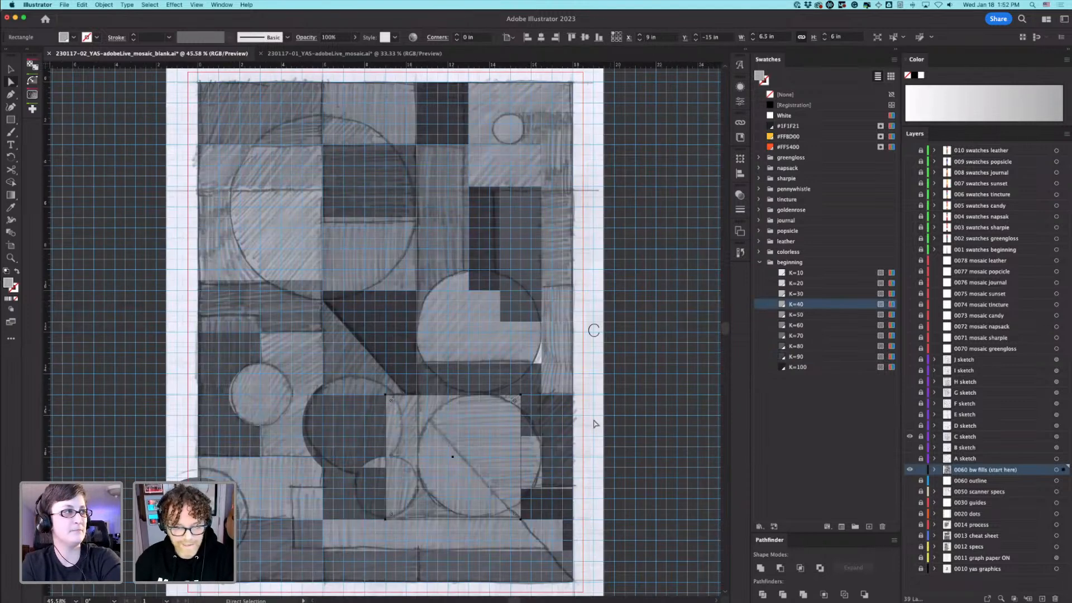
click(812, 346)
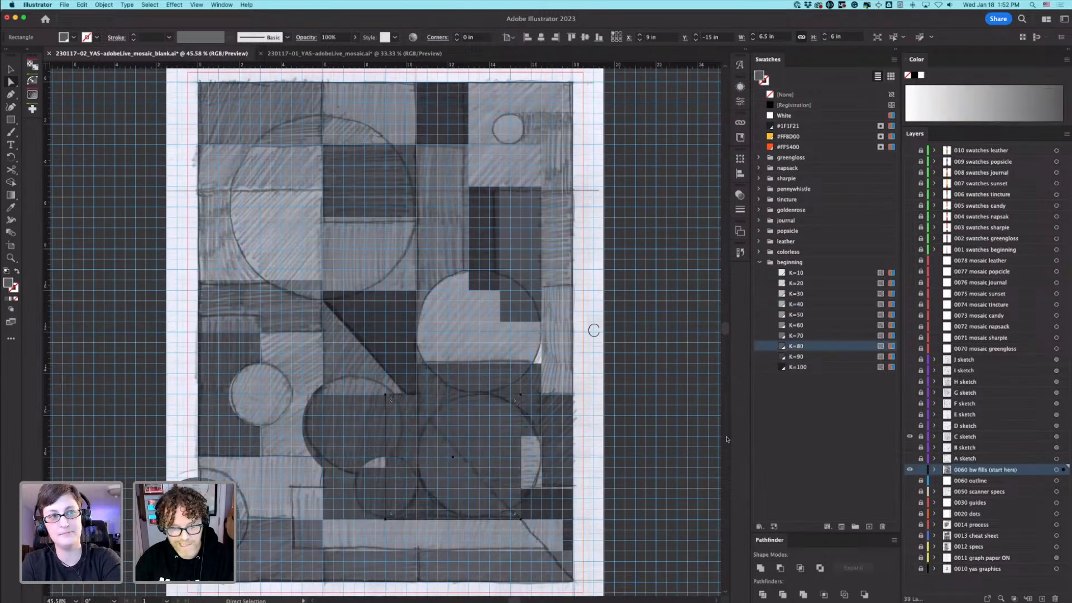
click(826, 363)
Step: Stretch the lower edge of the 1.5 in wide rectangle beside the lower stacked circle down to the grid line, closing the white gap
click(529, 464)
drag(536, 476, 788, 507)
drag(626, 483, 419, 286)
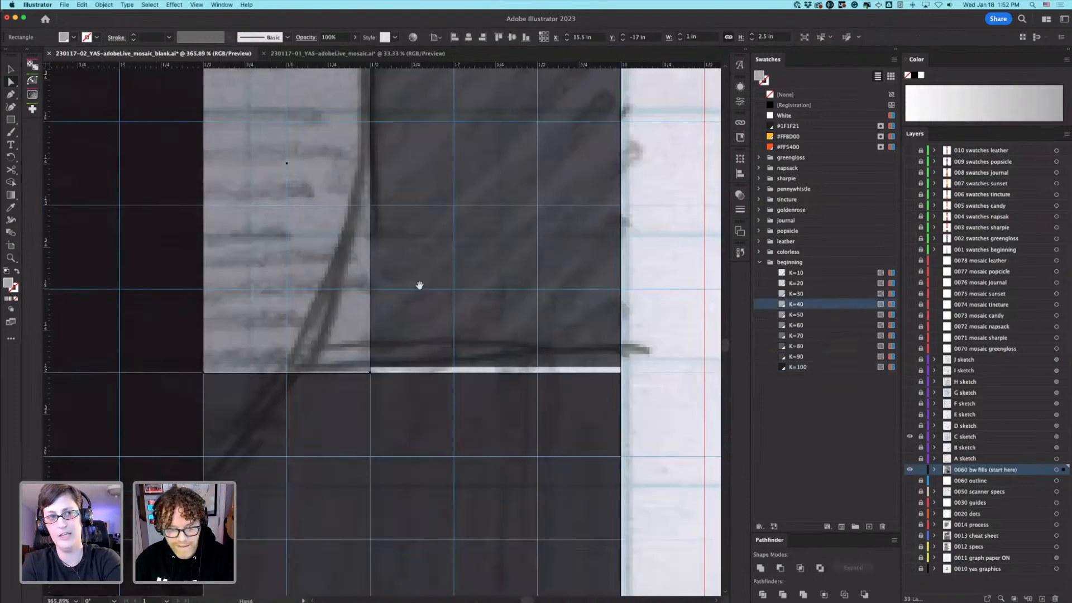
click(372, 372)
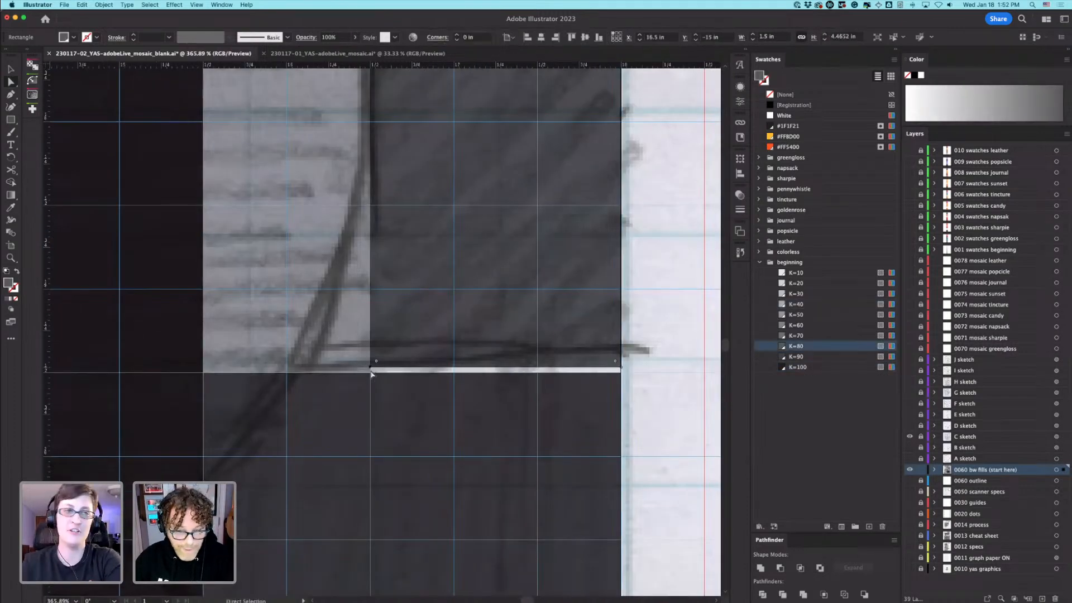
drag(372, 373, 371, 374)
drag(622, 368, 622, 373)
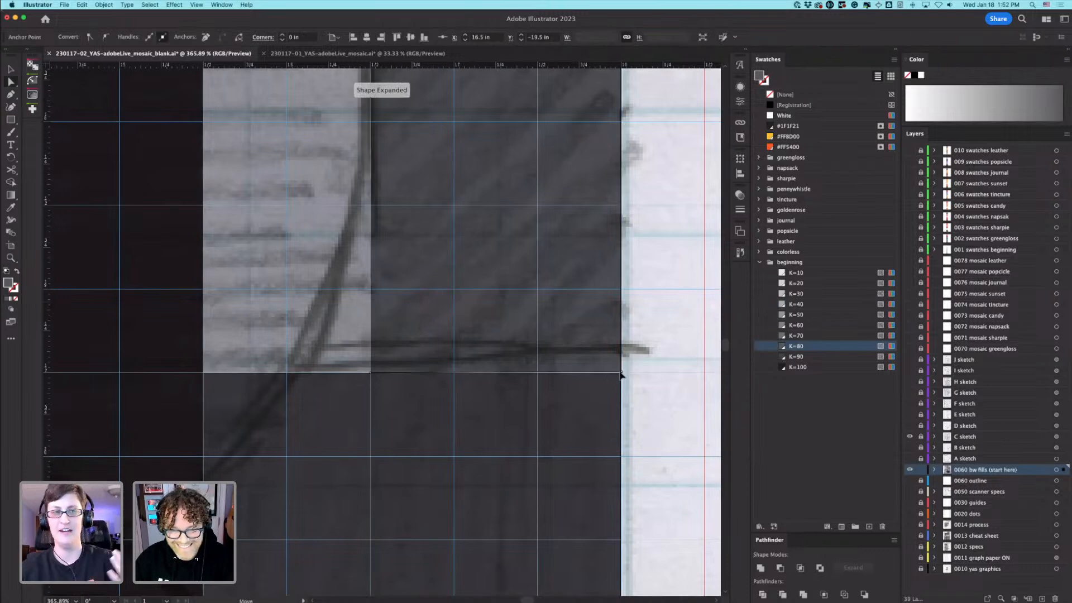
Step: Fill the stretched rectangle beside the lower stacked circle with K=70
click(789, 325)
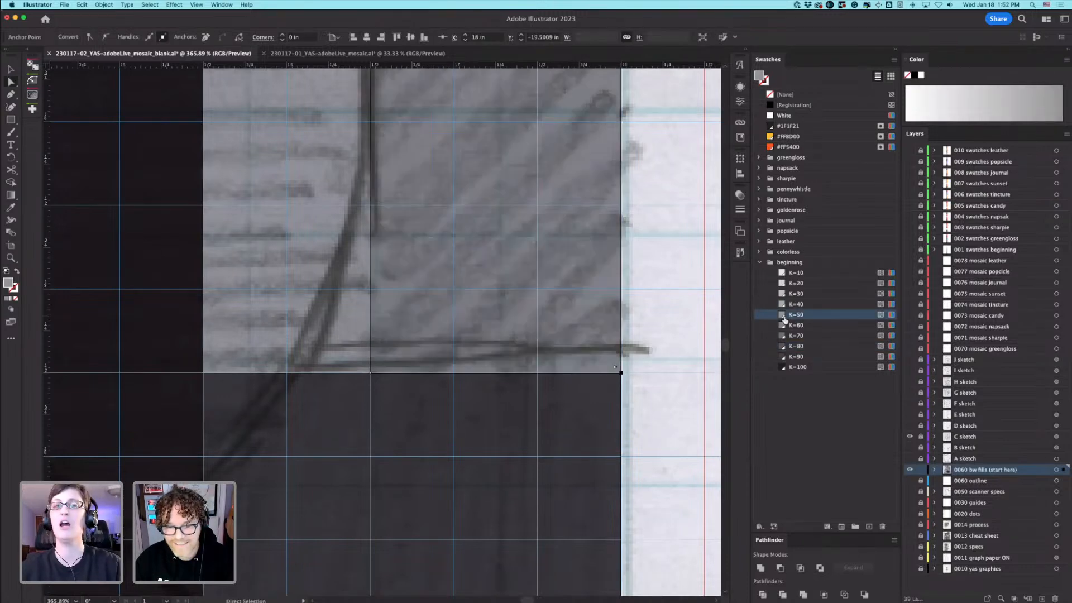
click(789, 335)
click(632, 365)
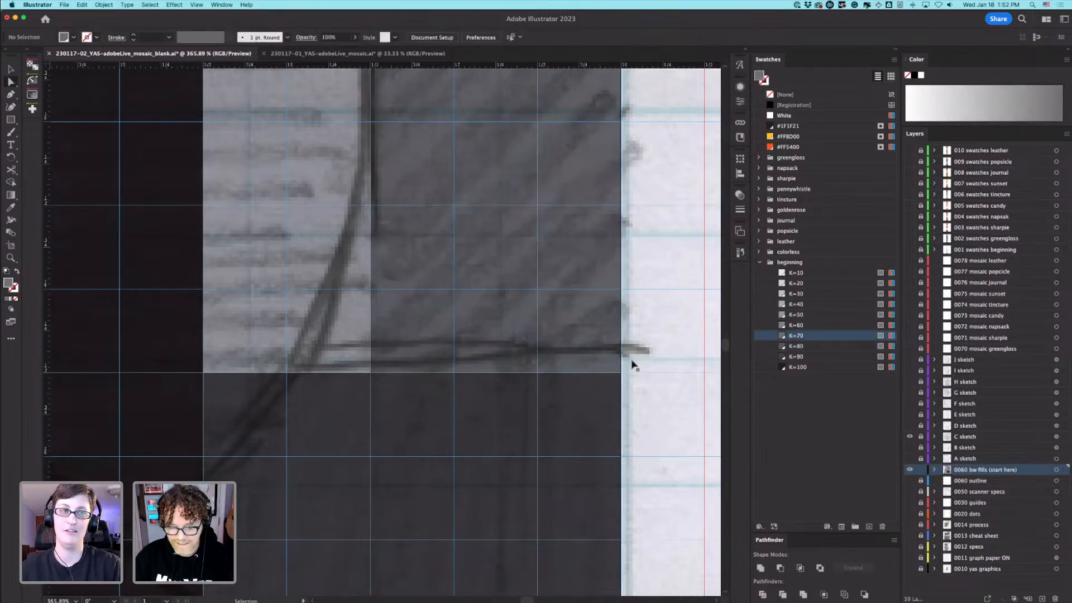
Step: Cut the 4 in circle on the poster's lower-left edge to a 2 in wide half by deleting its outer anchor point
key(super+0)
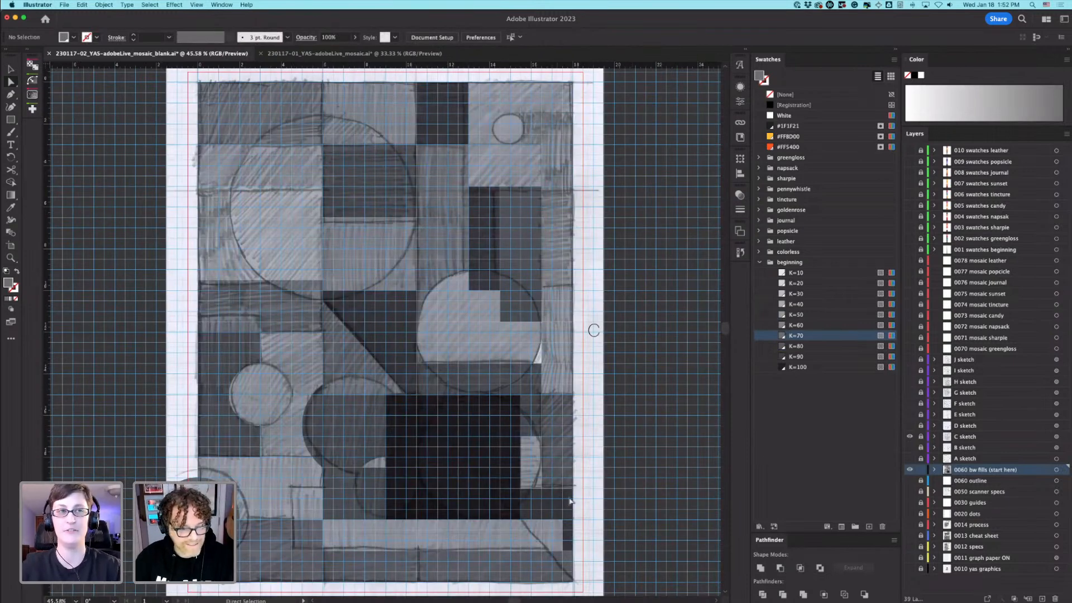
click(206, 516)
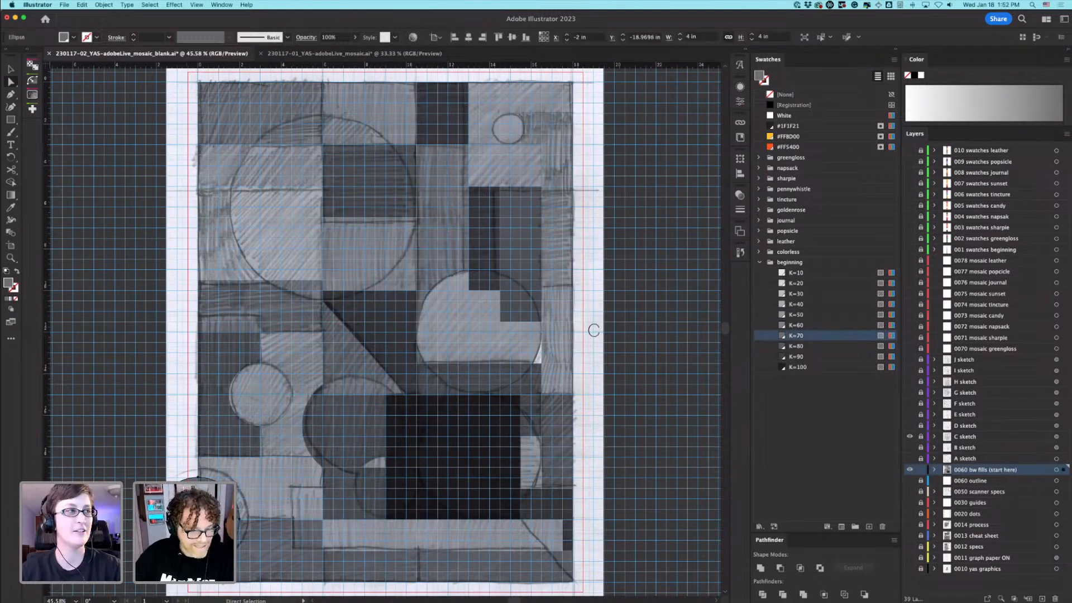
key(Delete)
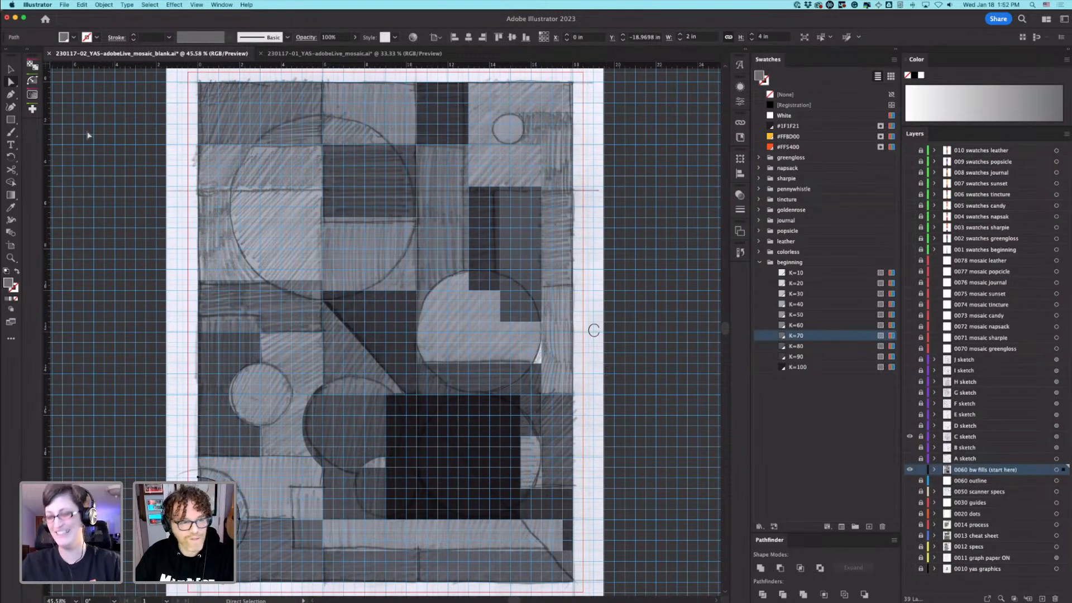
Step: Draw a 6 × 2 in rectangle across the upper stacked circle, just above its chord line, and fill it with K=90
click(11, 120)
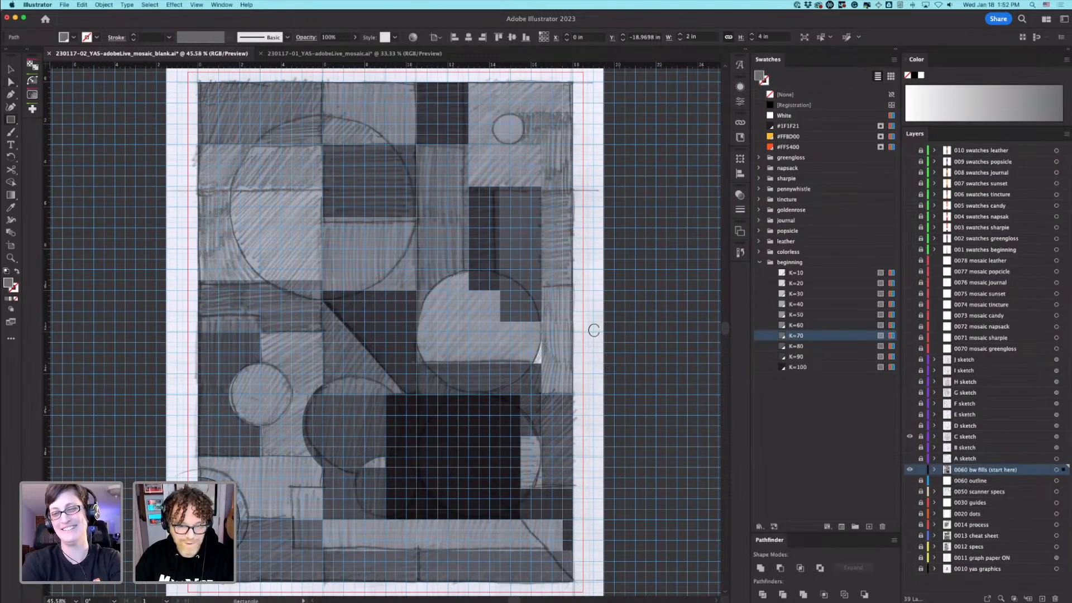
drag(417, 363, 542, 322)
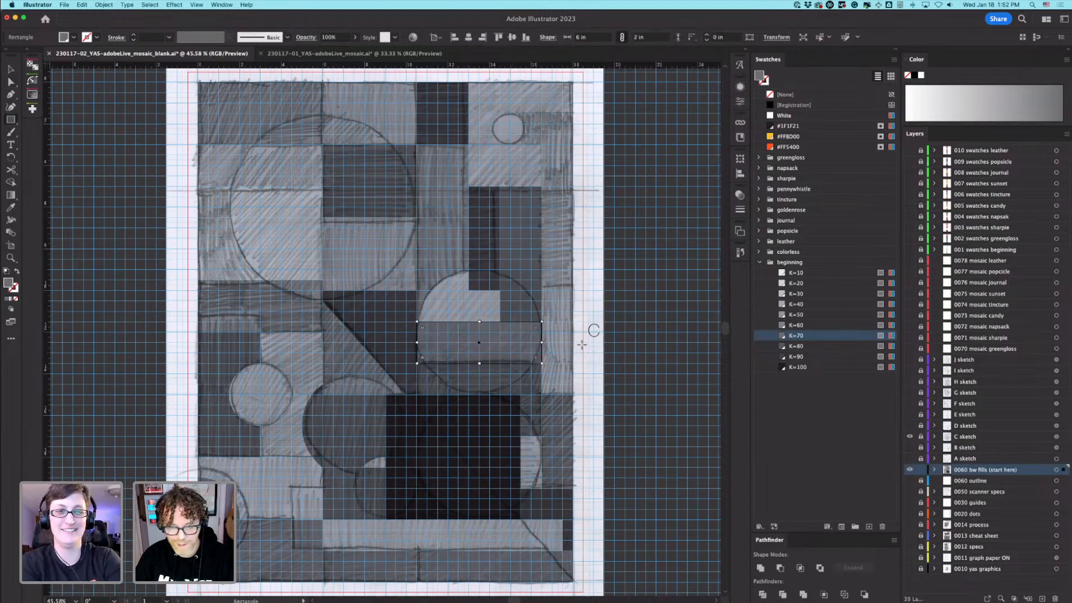
scroll(472, 348, up, 8)
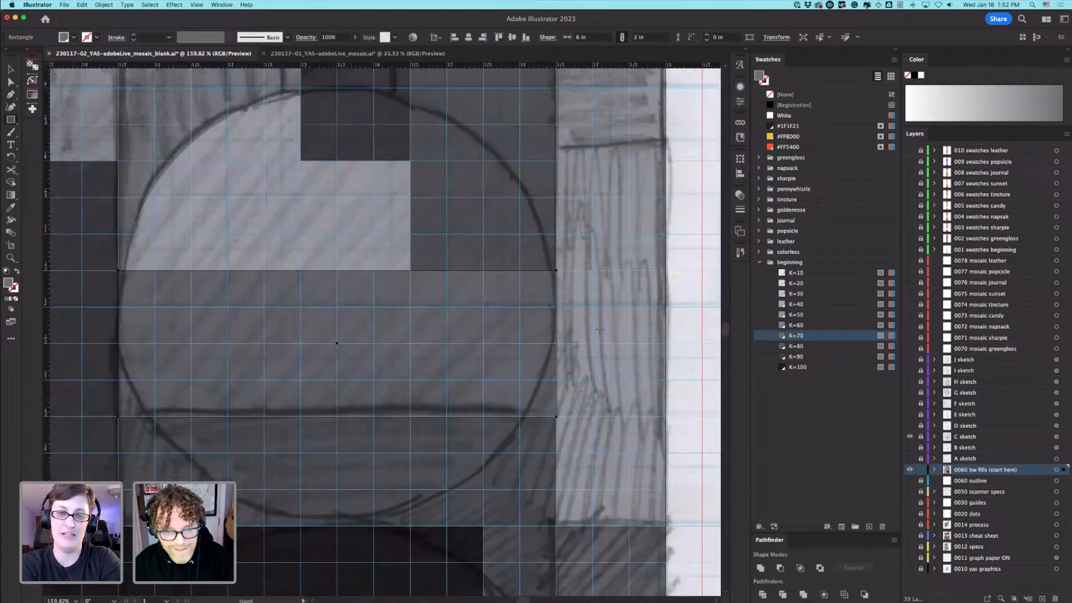
click(811, 328)
click(805, 358)
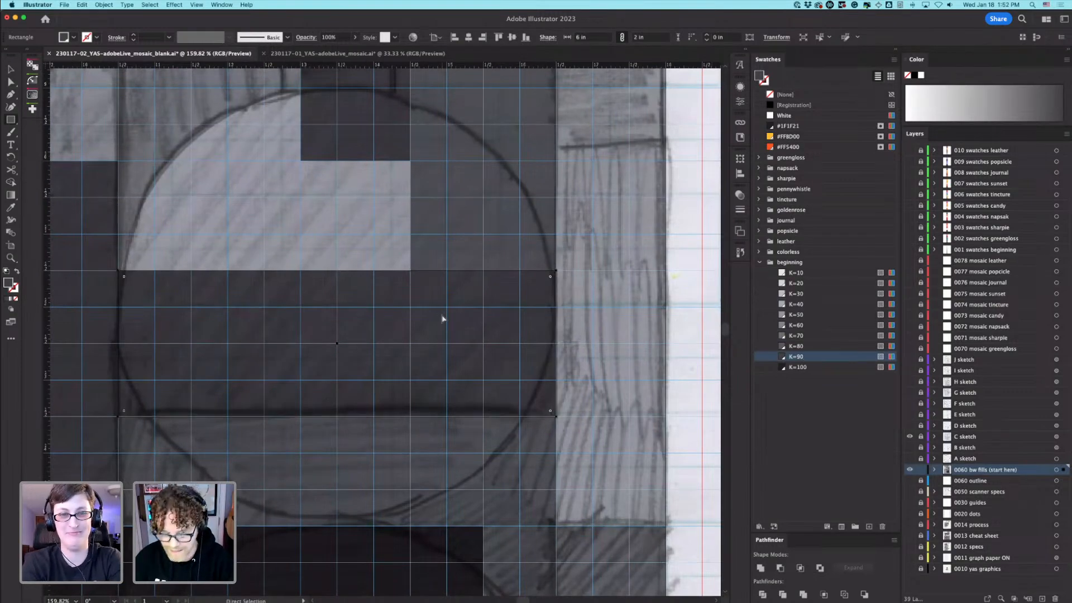
scroll(447, 315, down, 6)
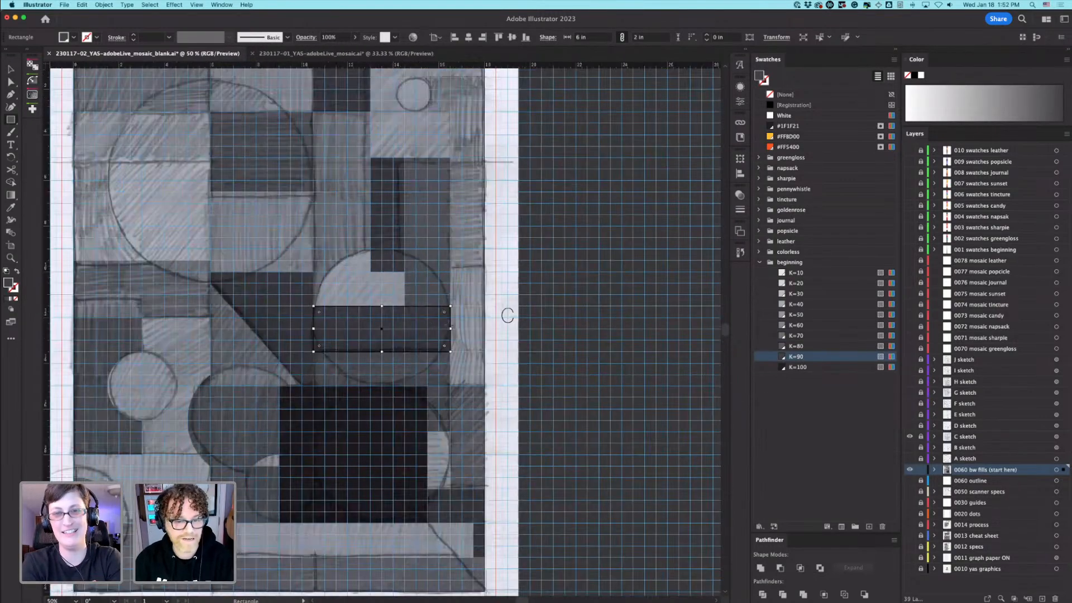
Step: Deselect all artwork and hide the document grid
super+click(473, 341)
drag(504, 360, 519, 311)
key(super+minus)
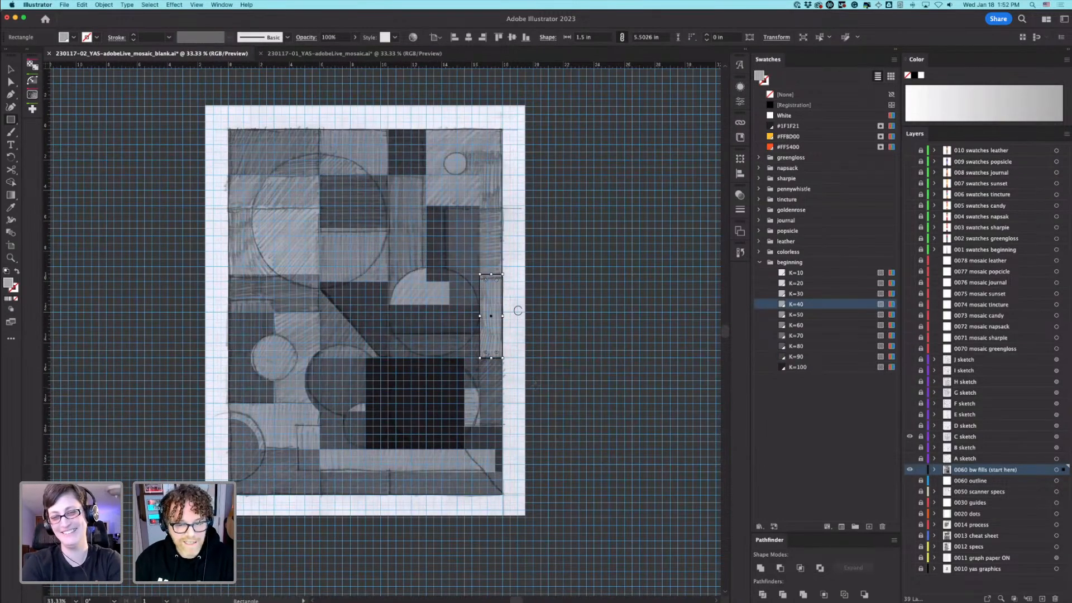
click(11, 69)
click(192, 96)
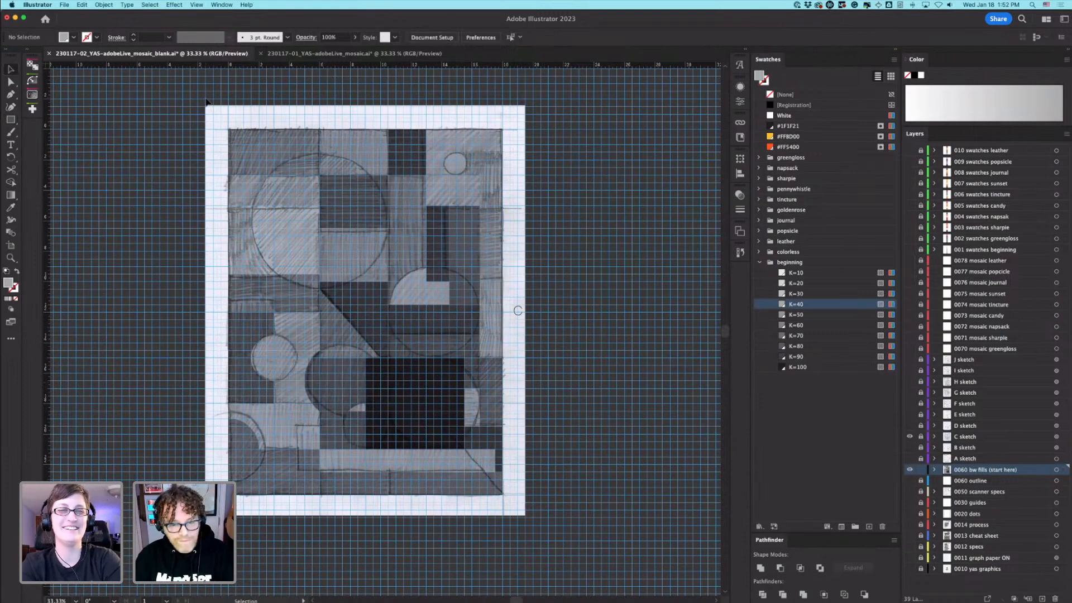
key(super+apostrophe)
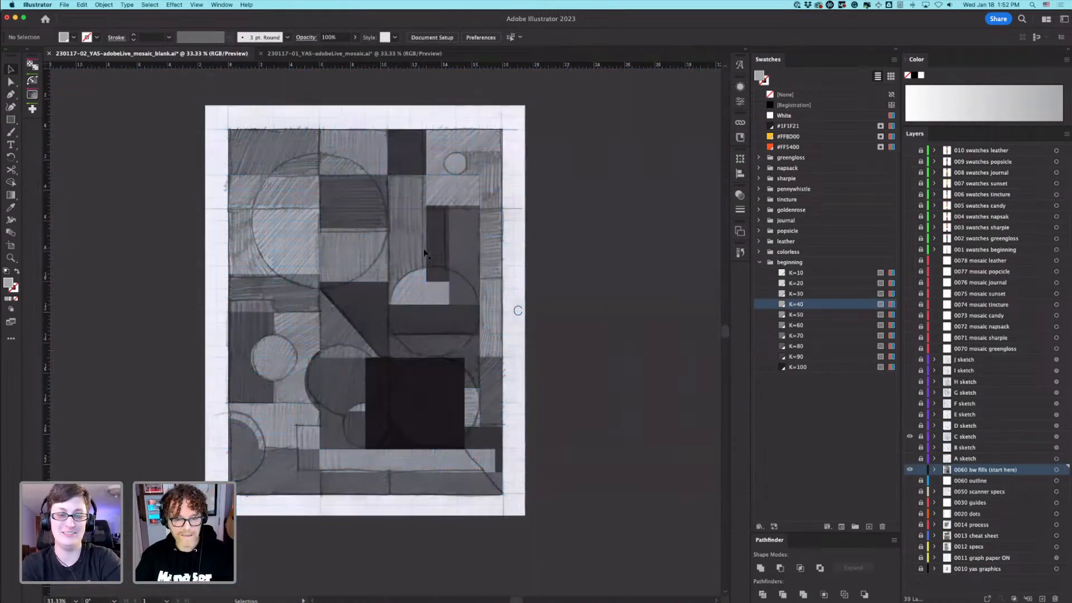
Step: Send the K=100 rectangle behind all other shapes and hide the C sketch layer
click(450, 415)
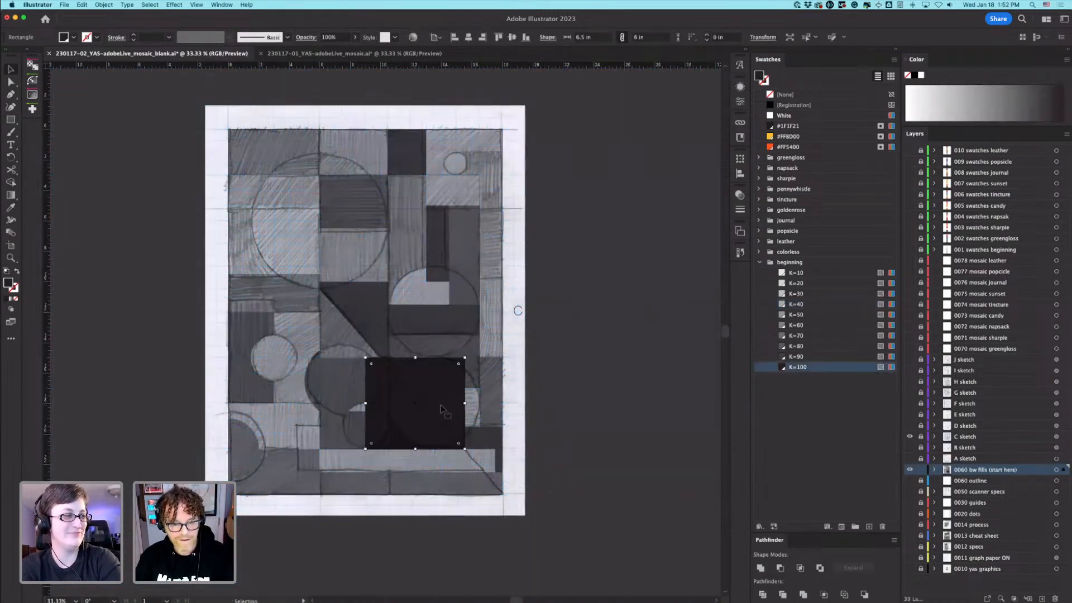
key(shift+super+bracketleft)
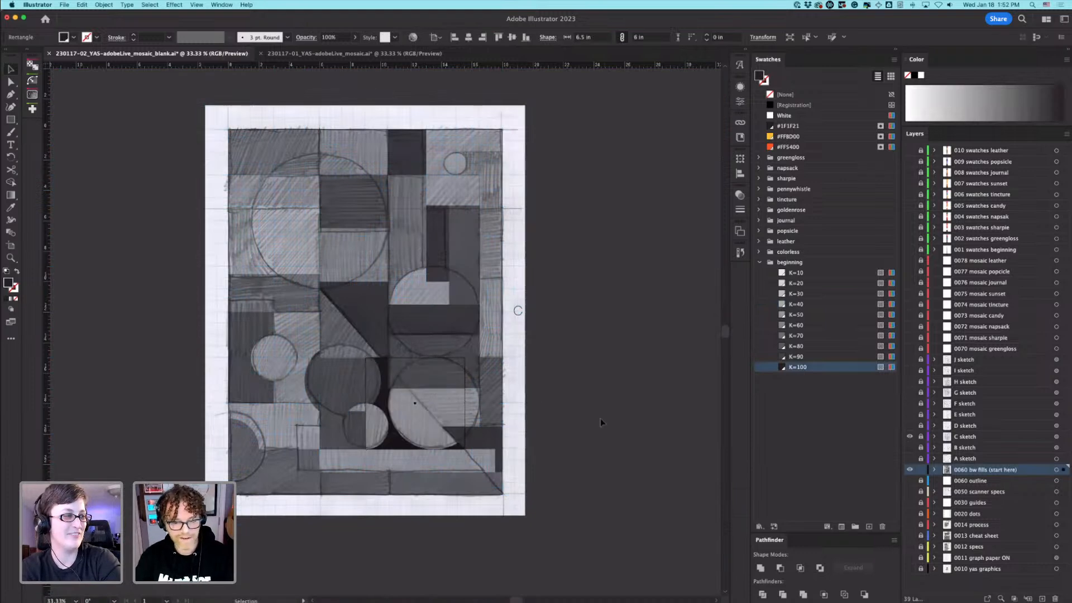
click(602, 419)
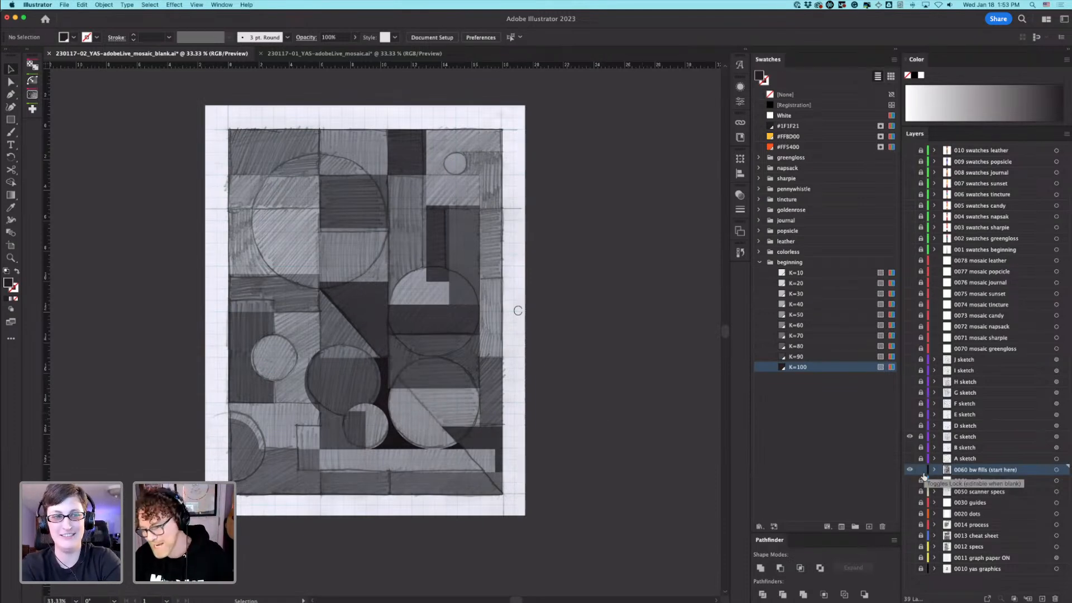
click(909, 438)
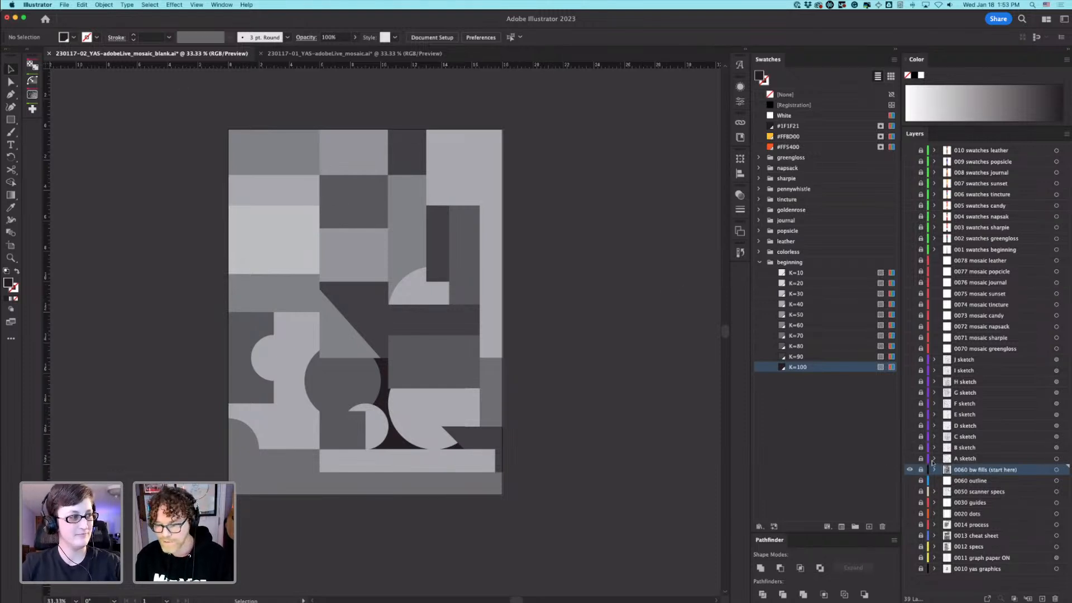
Step: Examine all the shapes in outline view for overlaps, especially the stacked rectangles along the poster's left side, and return to preview
key(super+a)
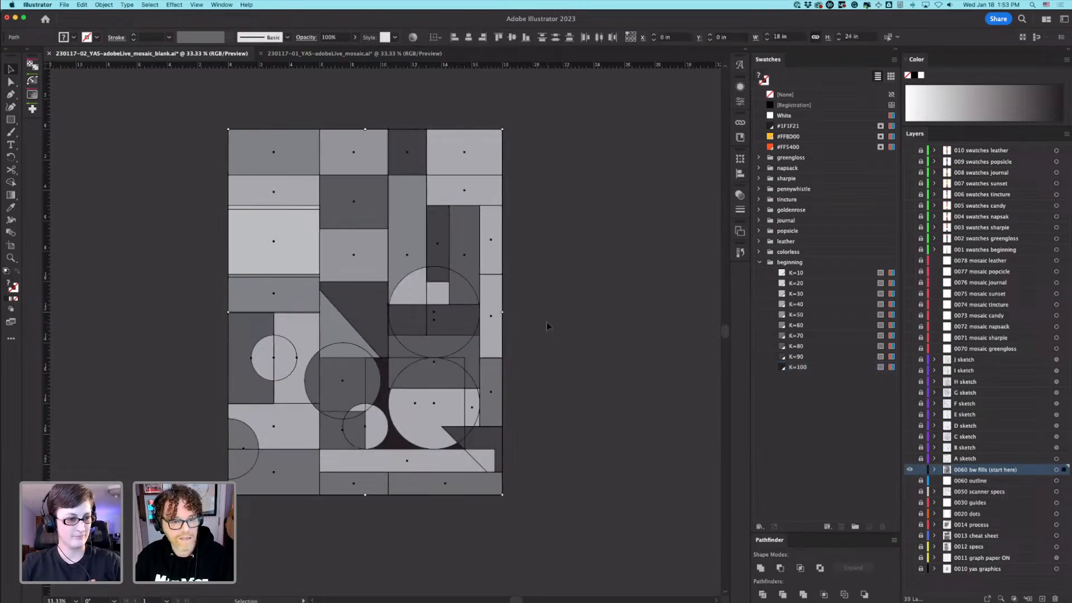
key(super+y)
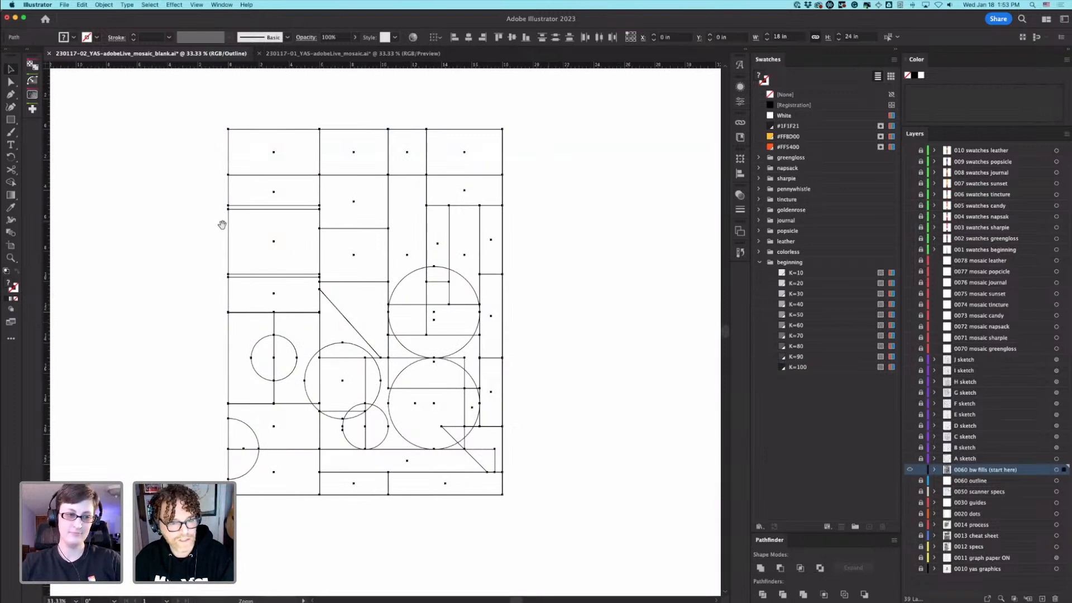
super+click(305, 251)
super+click(402, 336)
super+click(323, 340)
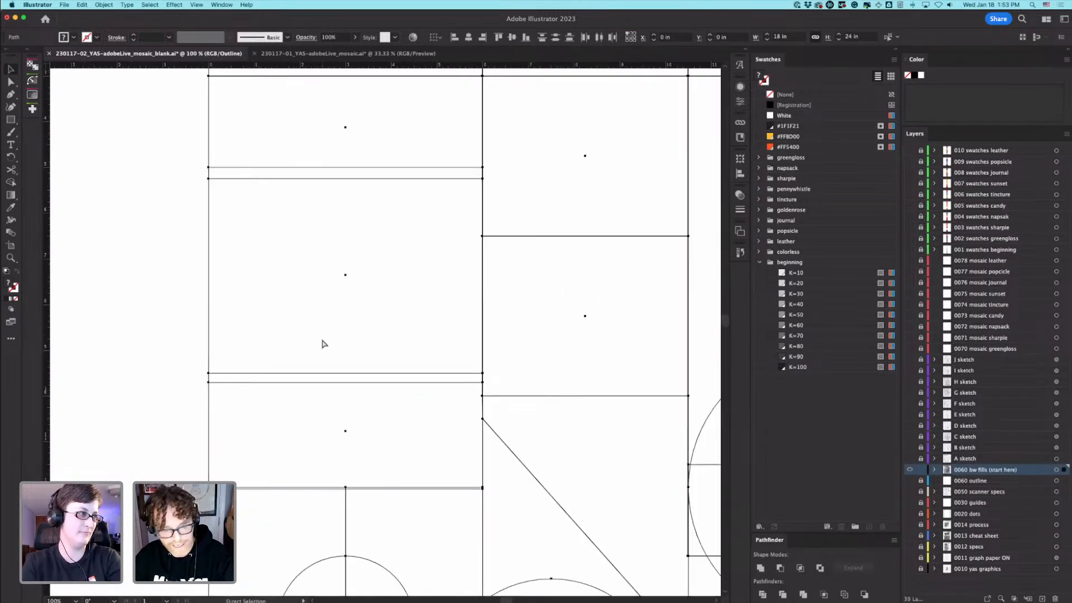
key(super+y)
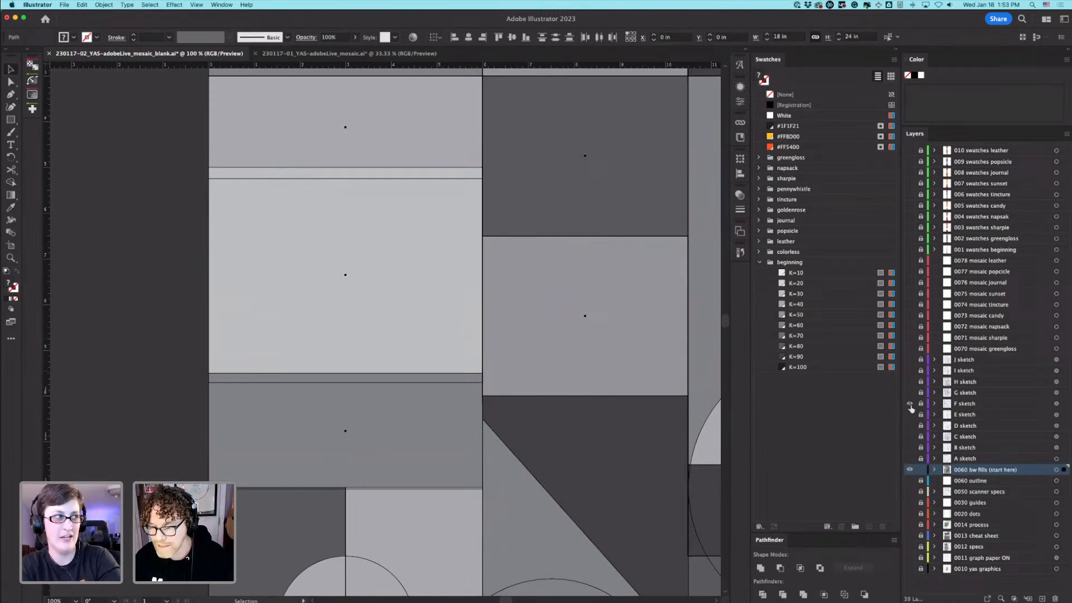
Step: Compare the grayscale fills with the F, G, H and D sketches by showing each sketch layer in turn and hiding it again
click(910, 403)
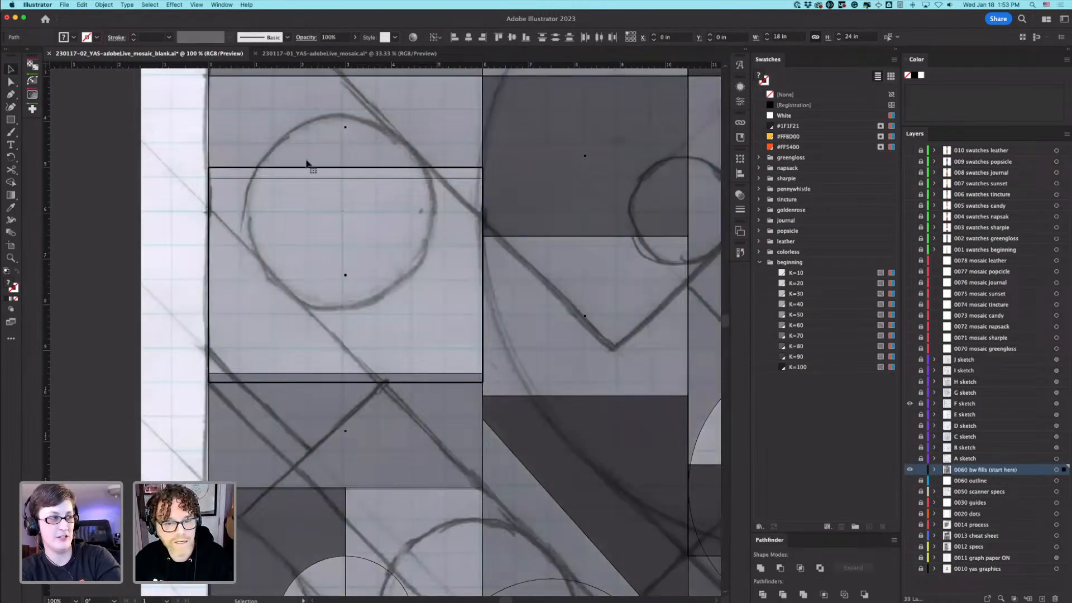
click(166, 181)
click(910, 403)
click(911, 393)
click(910, 393)
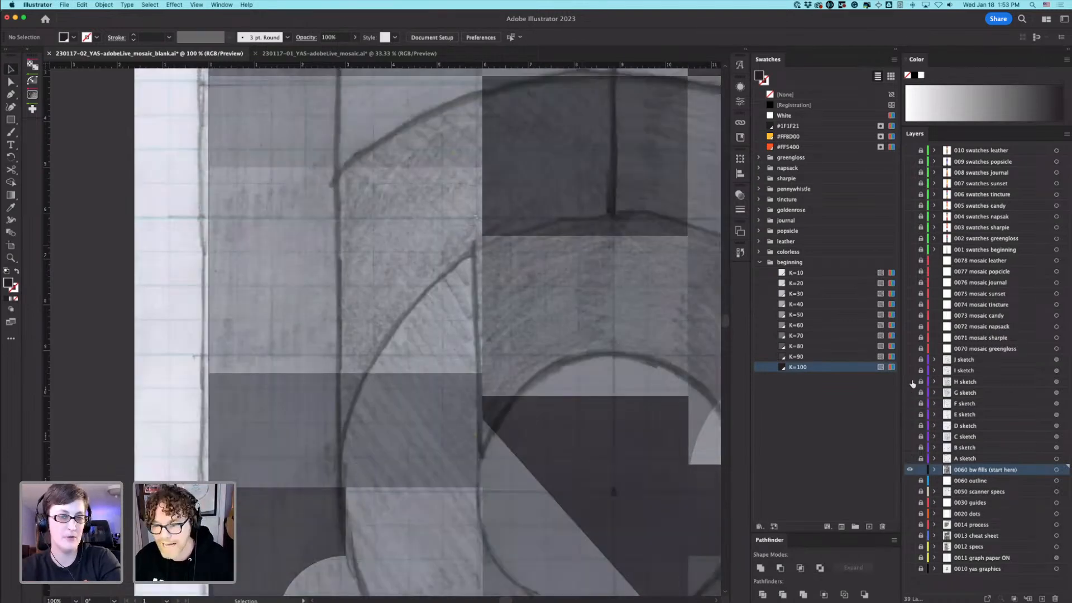
click(910, 382)
click(325, 208)
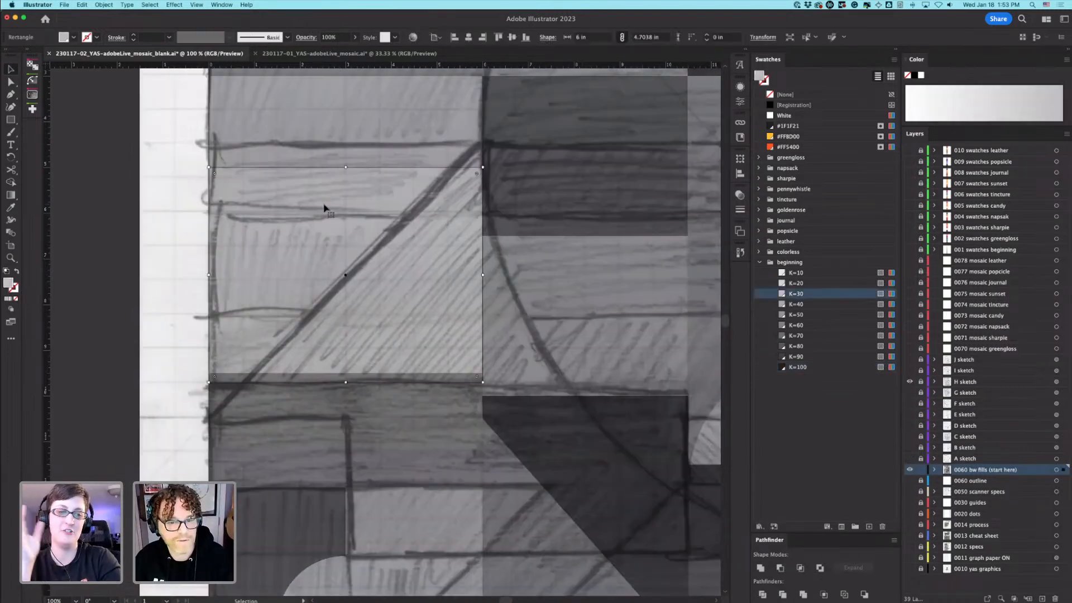
click(910, 382)
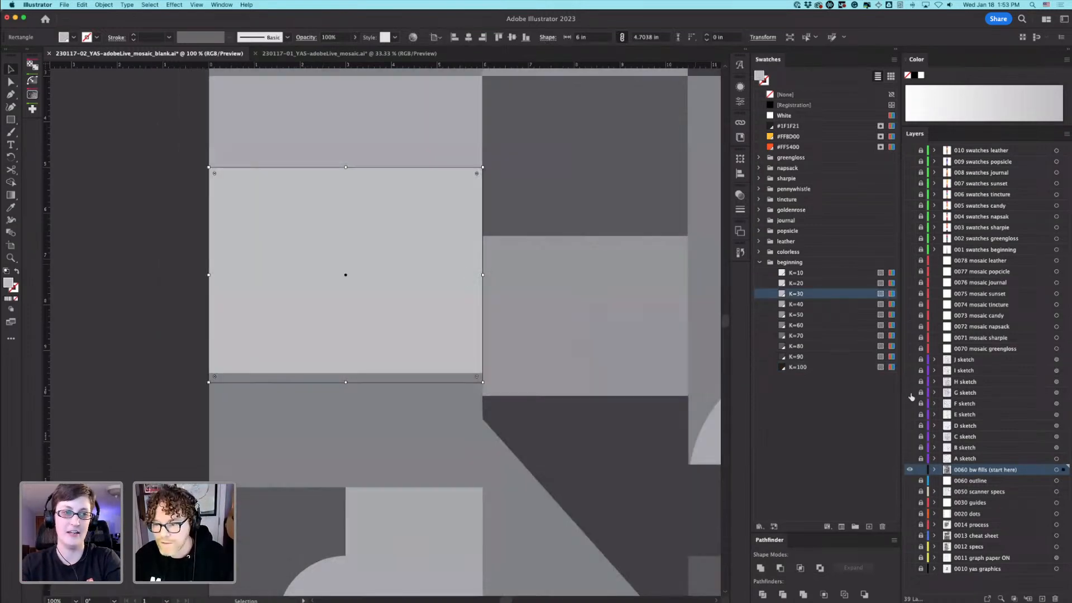
click(910, 425)
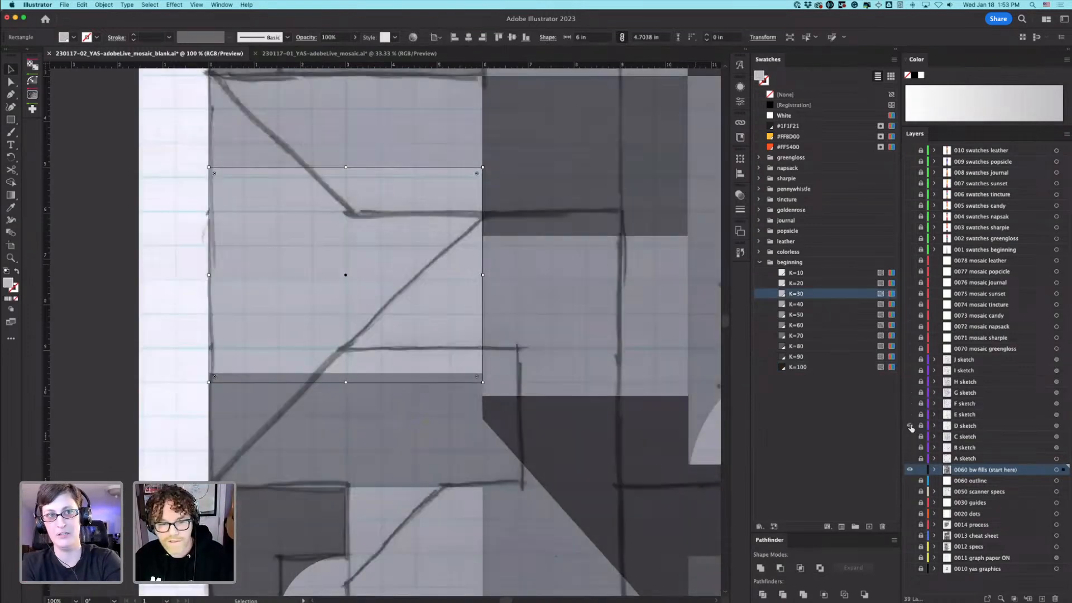
click(911, 426)
key(super+minus)
key(super+minus)
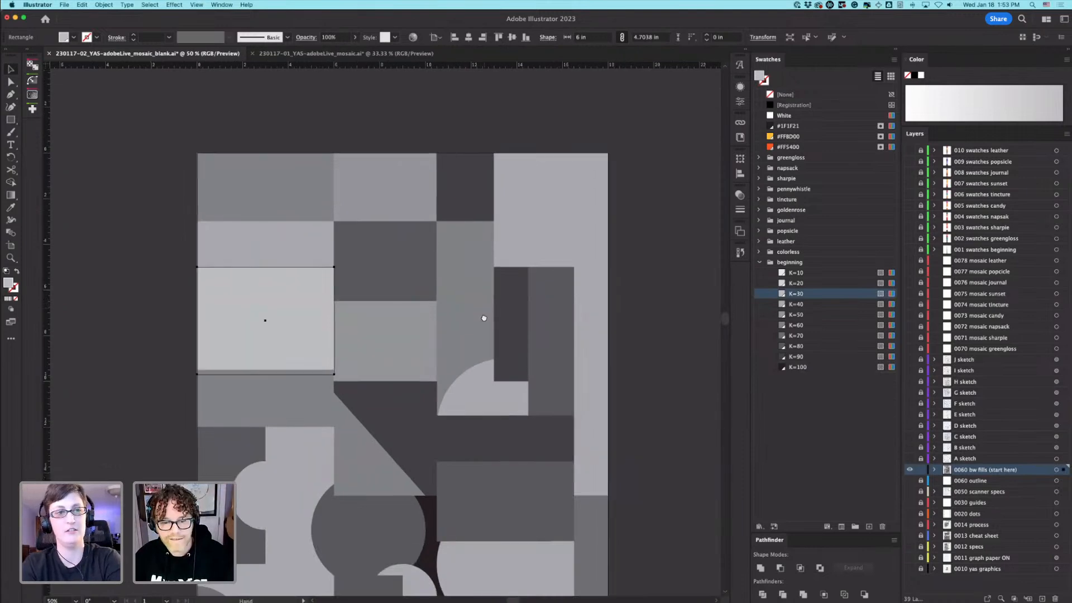
Step: Compare the grayscale fills with the G, H, E and D sketches one at a time, ending with the C sketch shown
scroll(486, 313, down, 3)
click(910, 392)
click(910, 393)
click(910, 382)
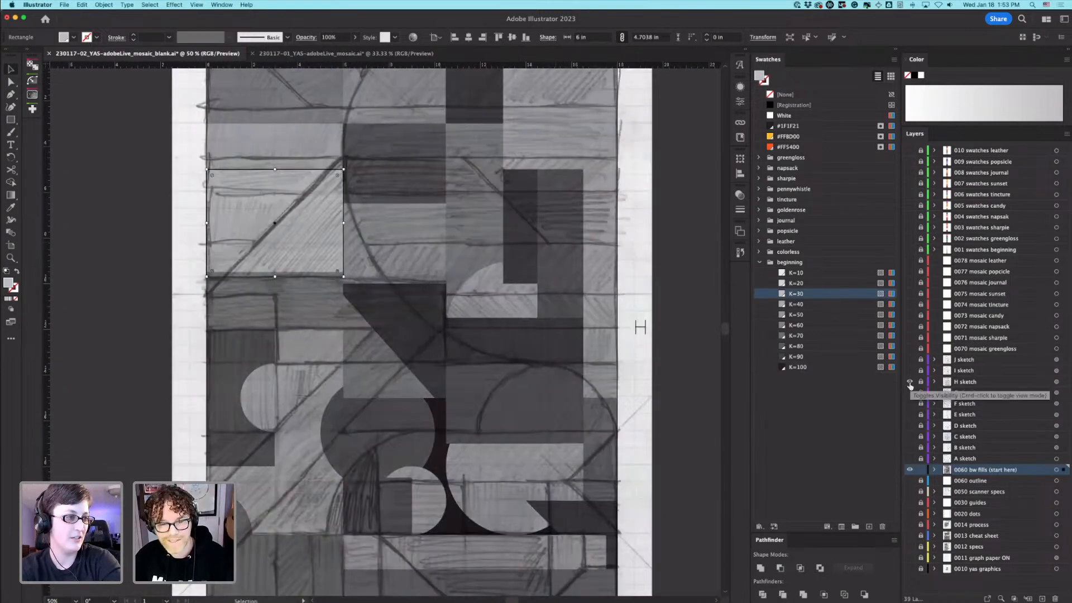
click(910, 383)
click(910, 414)
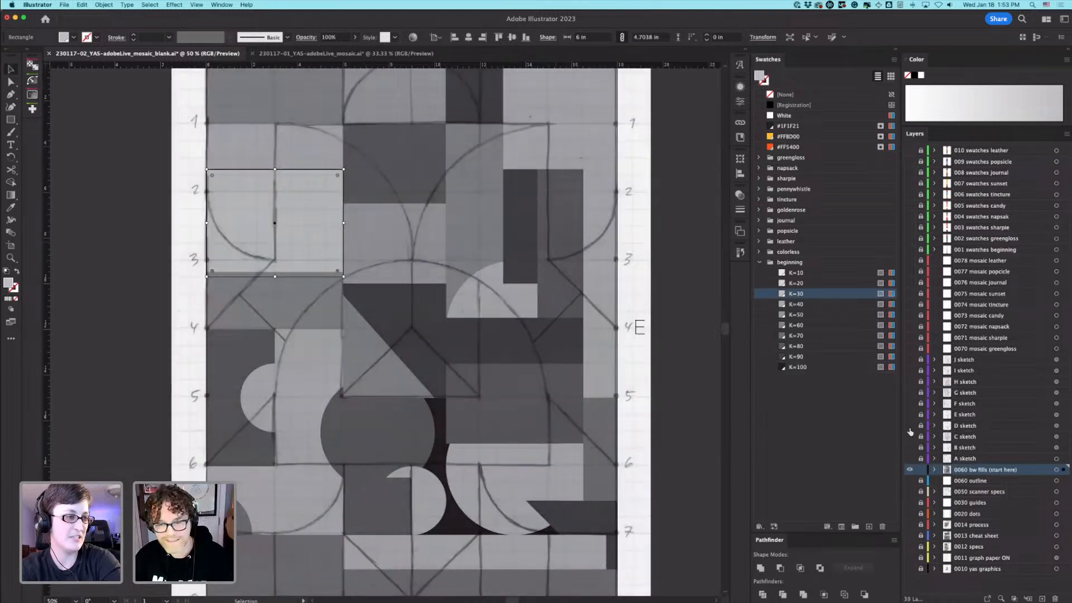
click(910, 414)
click(910, 426)
click(910, 426)
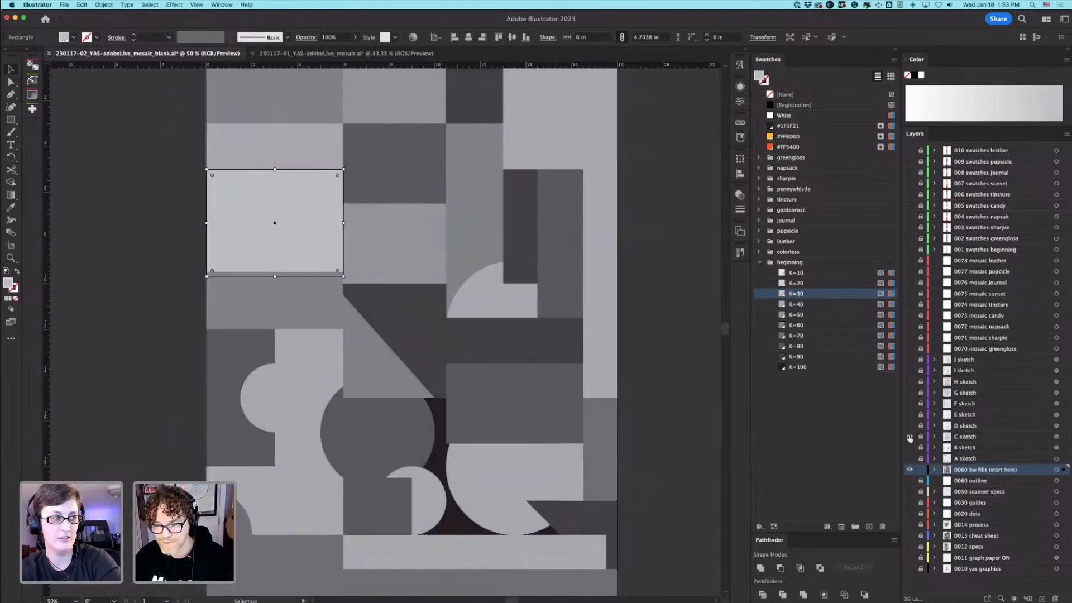
click(910, 436)
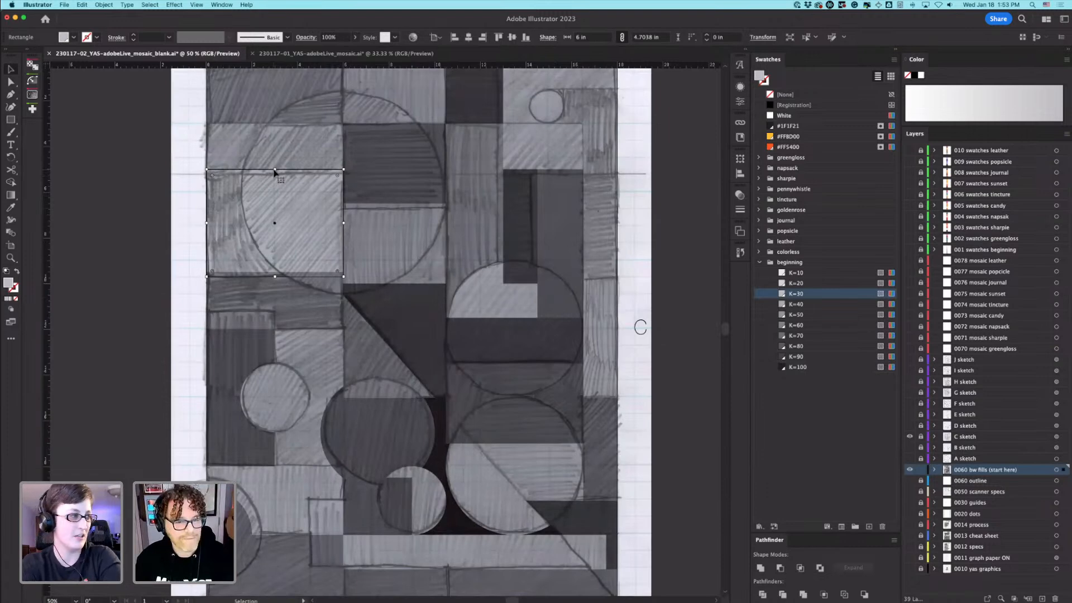
Step: In outline view, snap the bottom edge of the left-side K=60 rectangle to the tops of the two rectangles below, making it 2.5 in high
key(super+y)
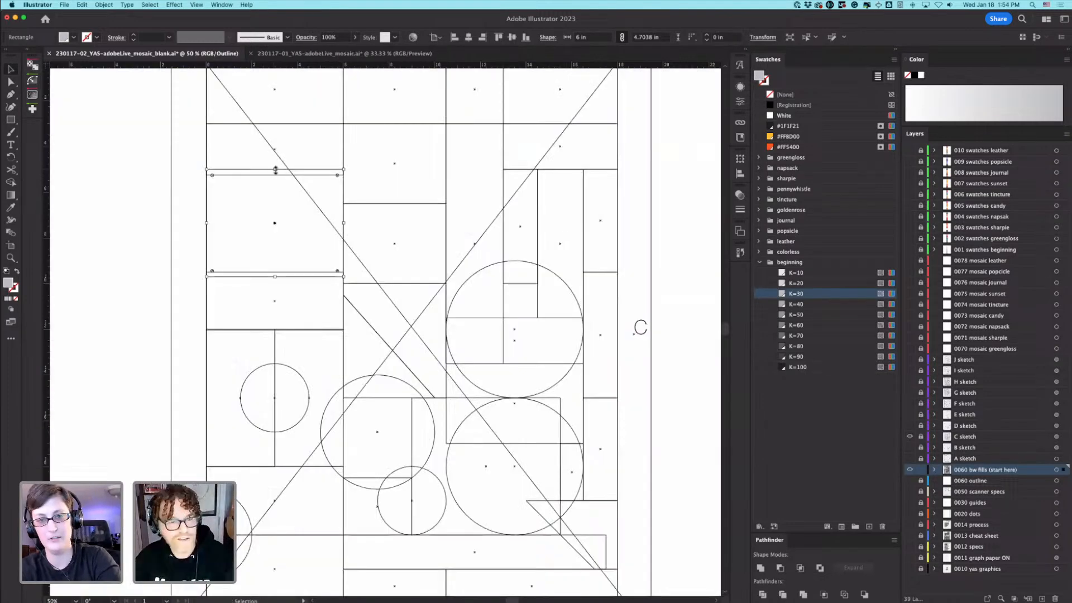
mouse_move(275, 172)
mouse_down()
mouse_move(274, 181)
mouse_move(275, 171)
mouse_up()
click(176, 167)
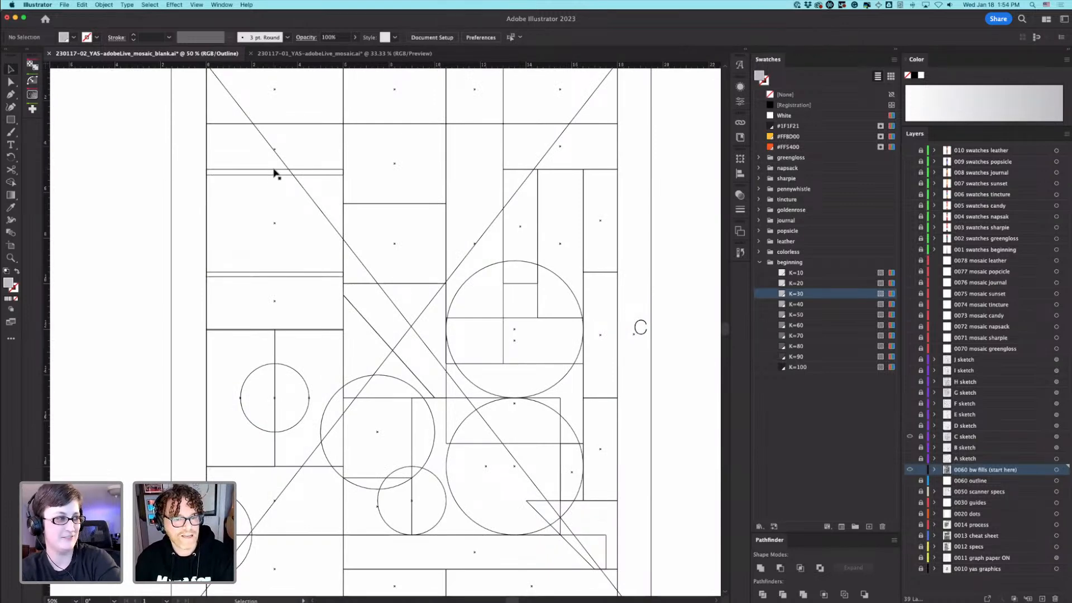
drag(268, 323, 581, 397)
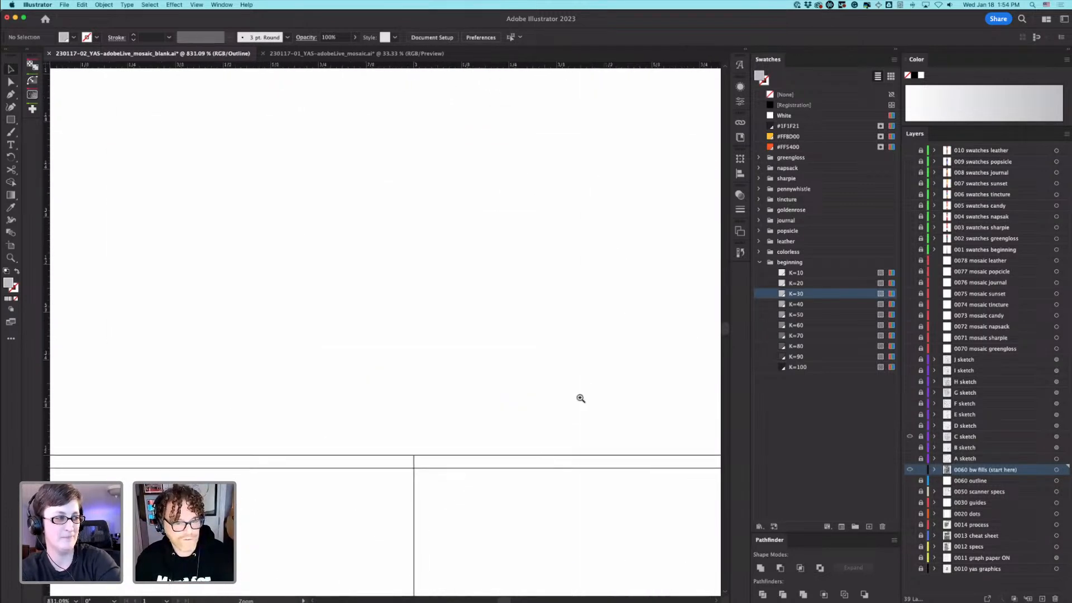
click(400, 469)
mouse_move(415, 468)
mouse_down()
mouse_move(421, 428)
mouse_move(427, 459)
mouse_up()
click(421, 378)
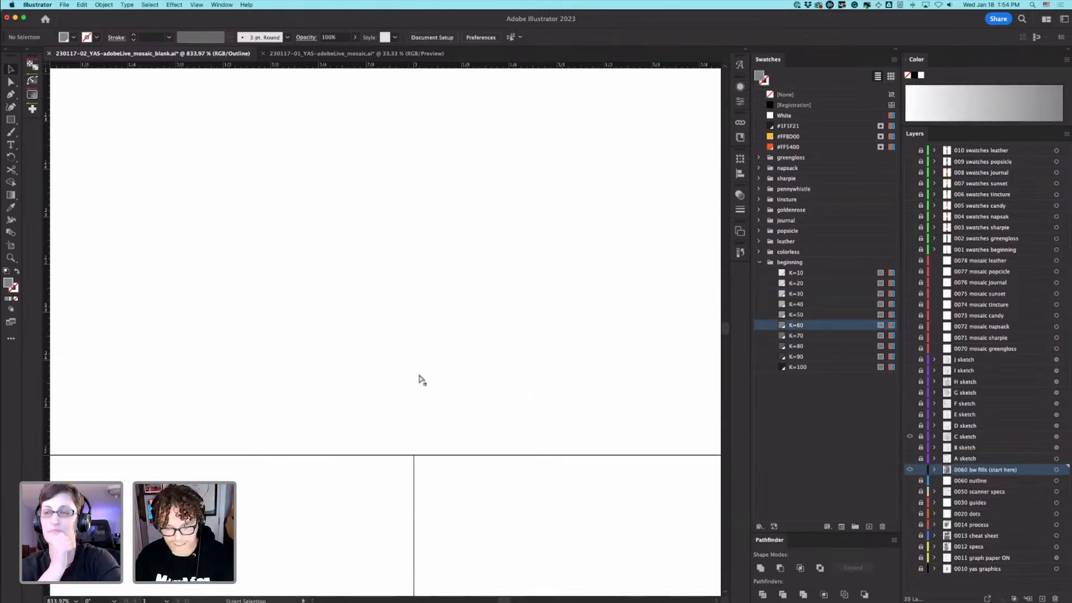
Step: Examine the overlap between the K=60 rectangle's top edge and the rectangle above it, in outline view and in preview
key(super+0)
drag(223, 276, 419, 350)
click(420, 343)
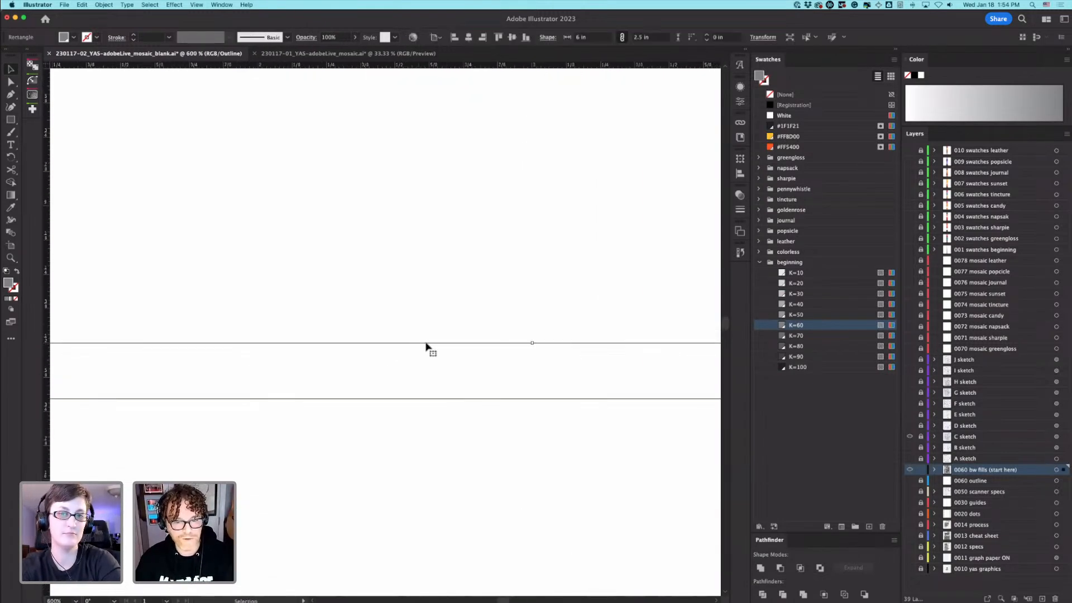
drag(533, 343, 538, 399)
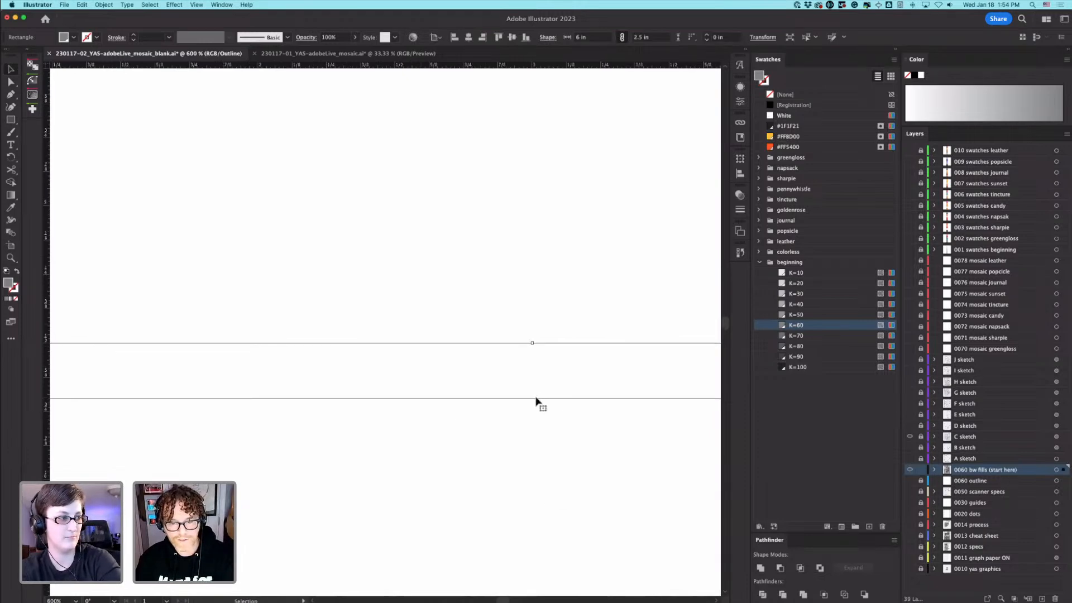
click(545, 382)
key(super+minus)
key(super+minus)
key(super+y)
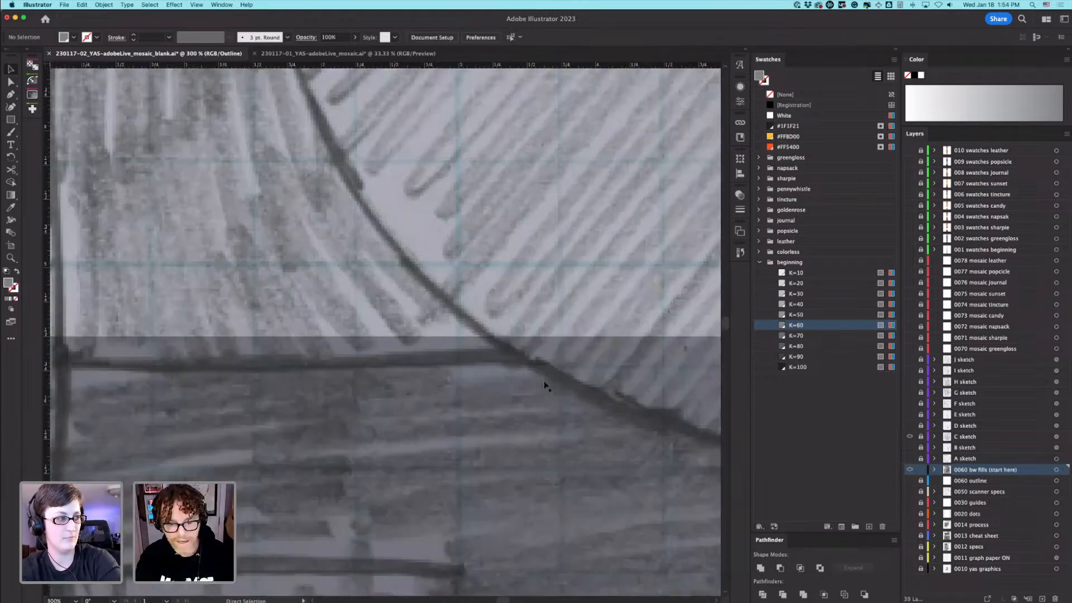
click(491, 351)
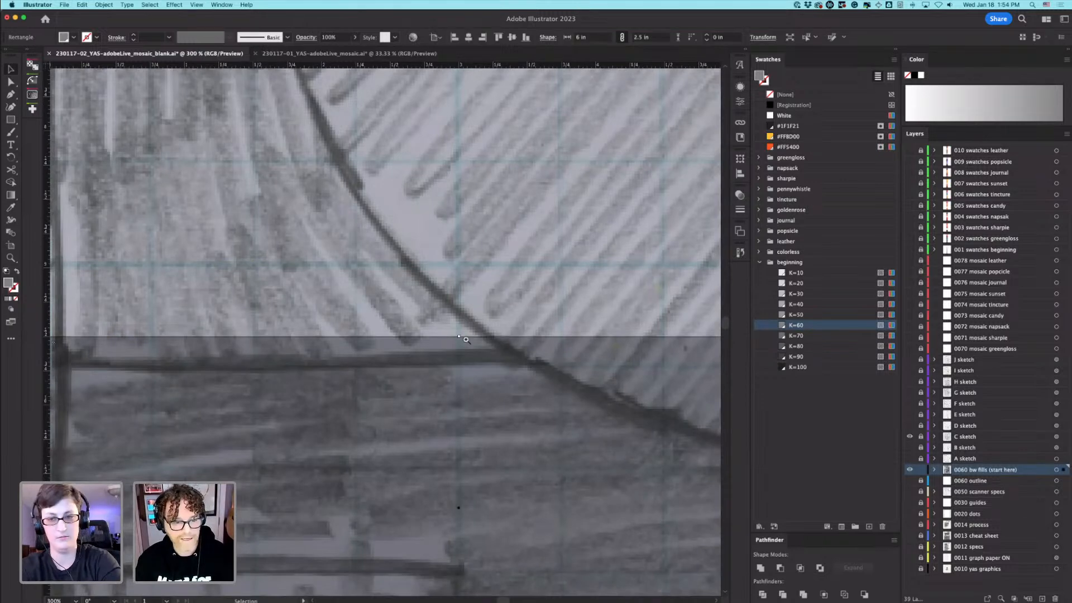
key(super+minus)
key(super+minus)
key(super+minus)
key(super+minus)
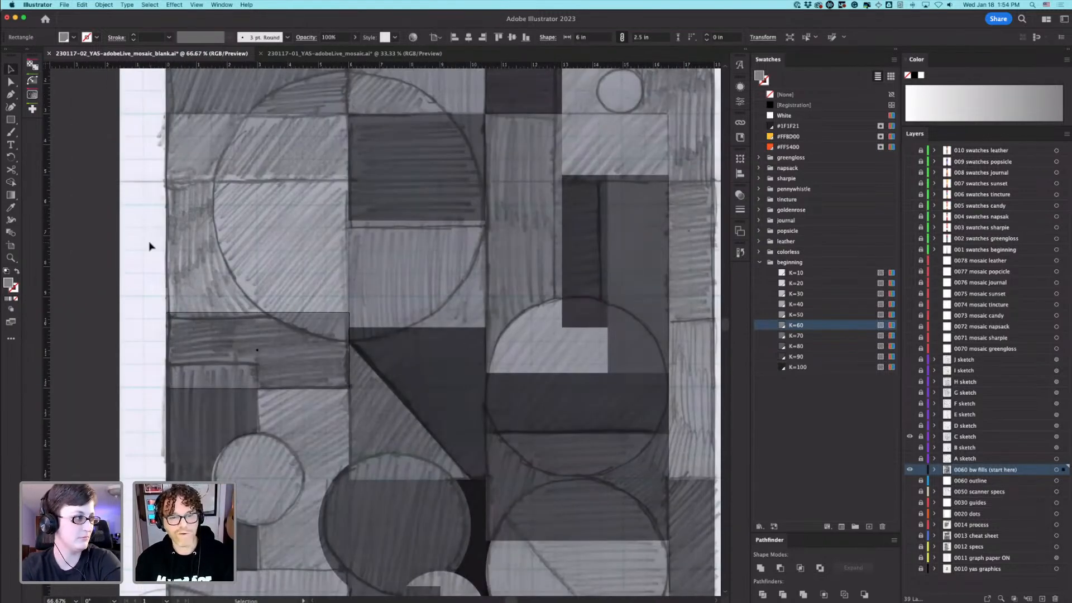
Step: Select all the grayscale shapes, split them with the Pathfinder Divide operation, and deselect the result
click(150, 247)
key(super+minus)
key(super+minus)
key(super+minus)
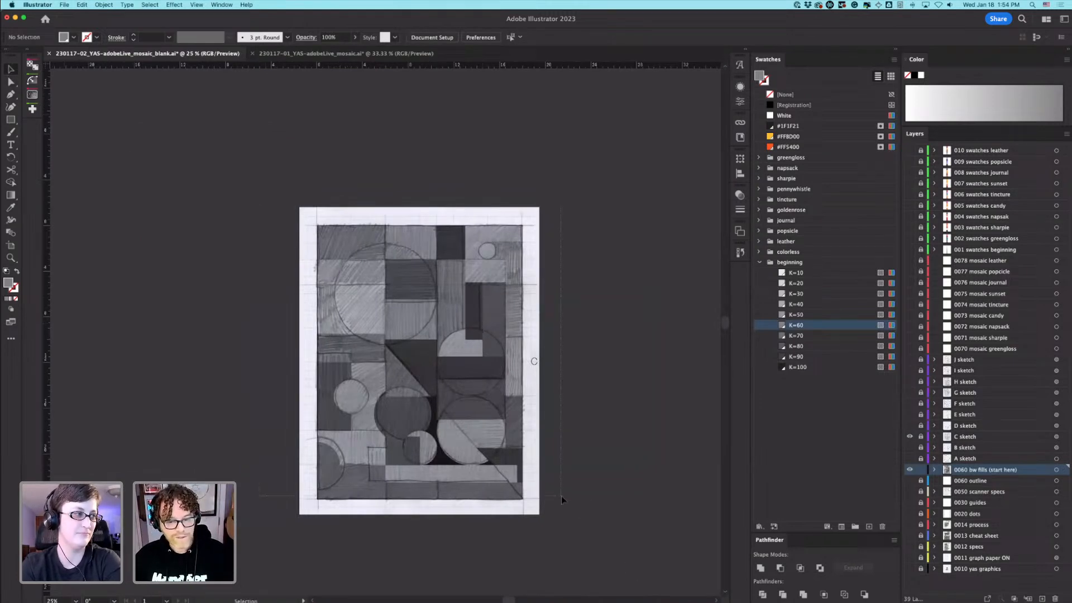
key(super+a)
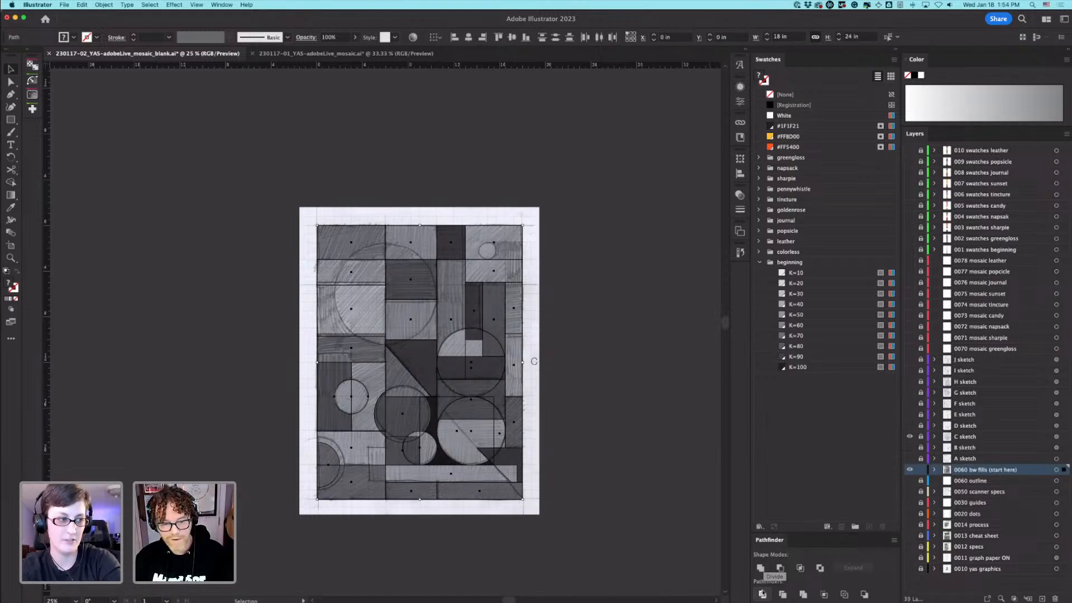
click(763, 593)
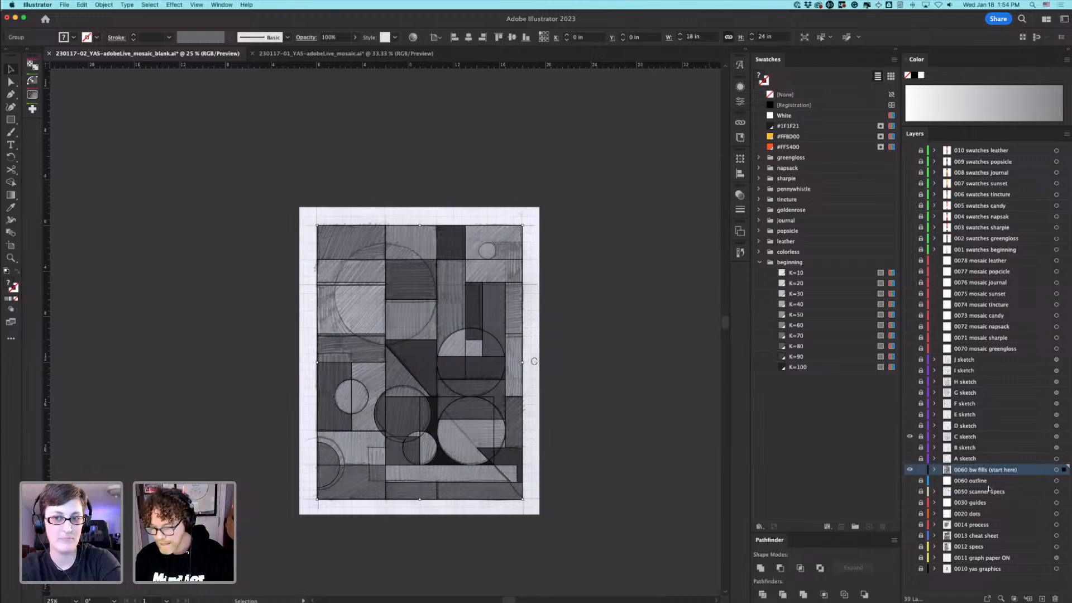
click(554, 438)
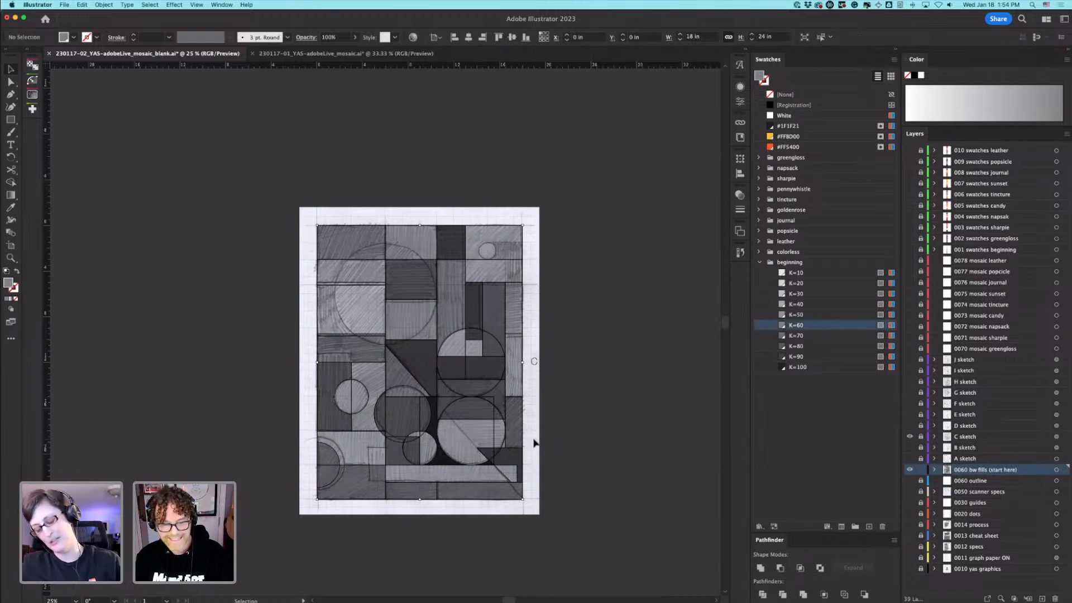
Step: Examine the divided pieces against the C sketch, from the circles in the lower half up to the poster's top
click(419, 431)
click(395, 448)
key(super+equal)
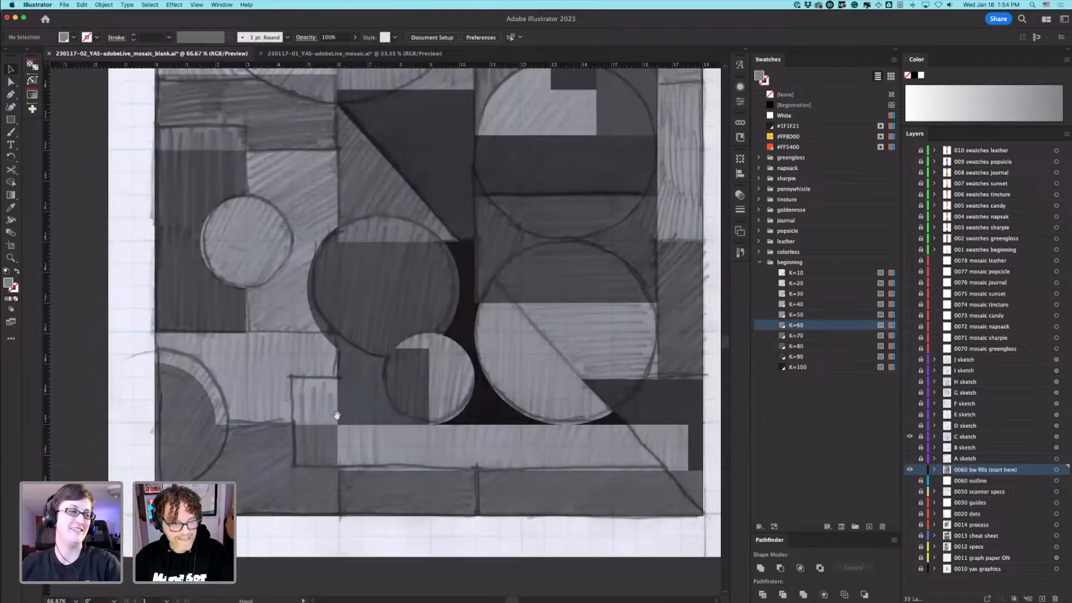
click(178, 414)
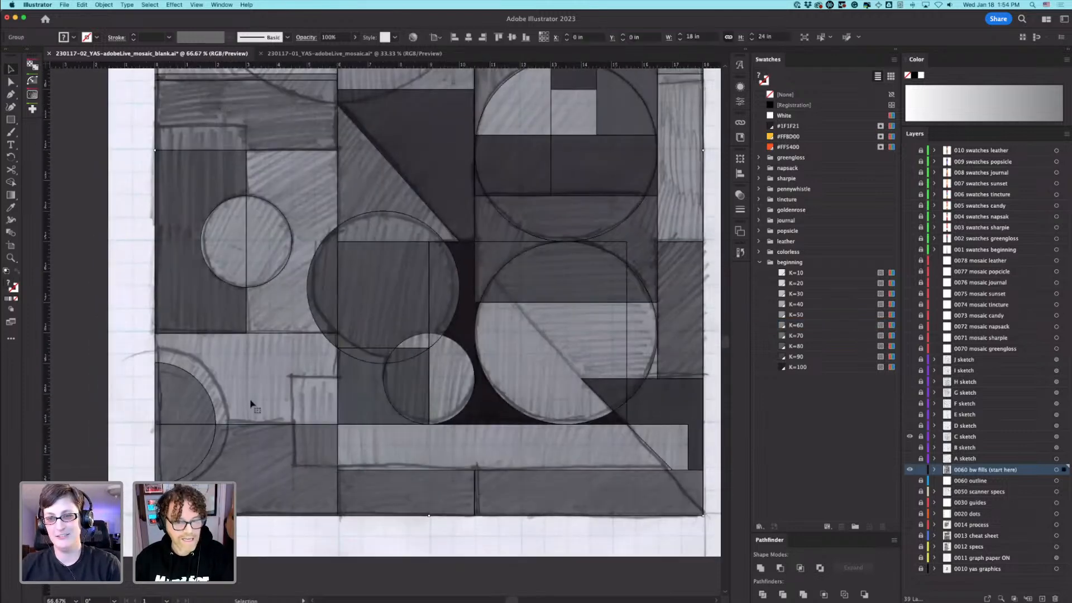
key(super+minus)
drag(641, 235, 647, 380)
drag(430, 447, 430, 447)
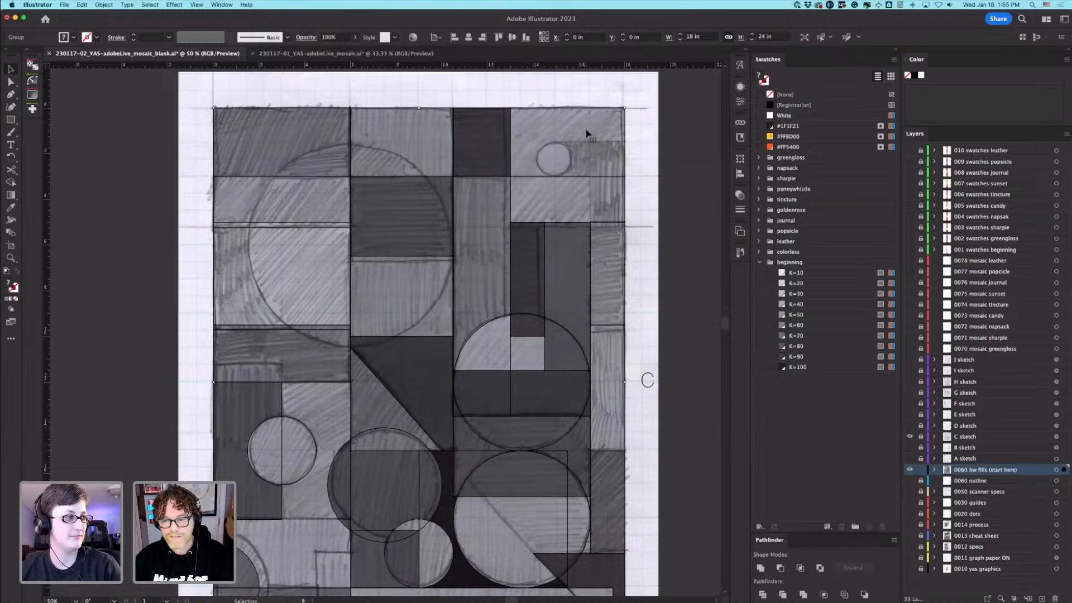
key(l)
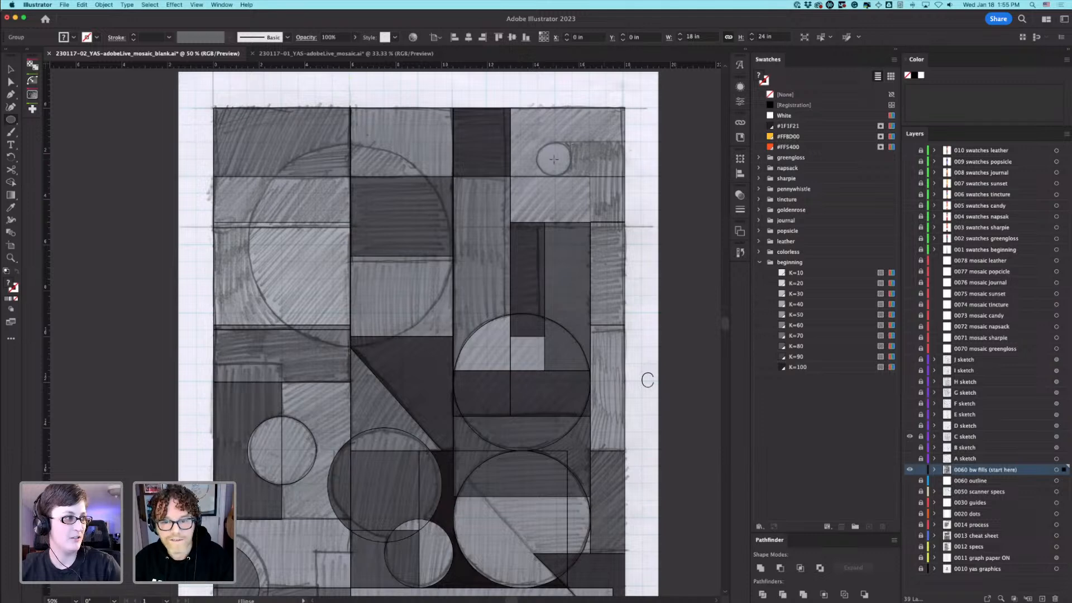
click(553, 159)
click(525, 329)
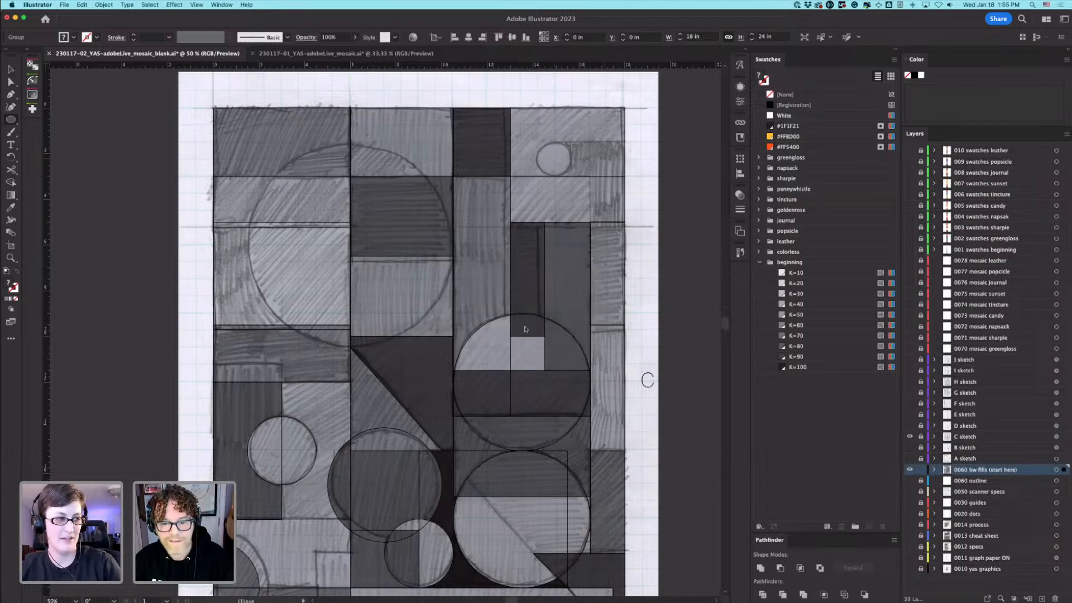
click(554, 160)
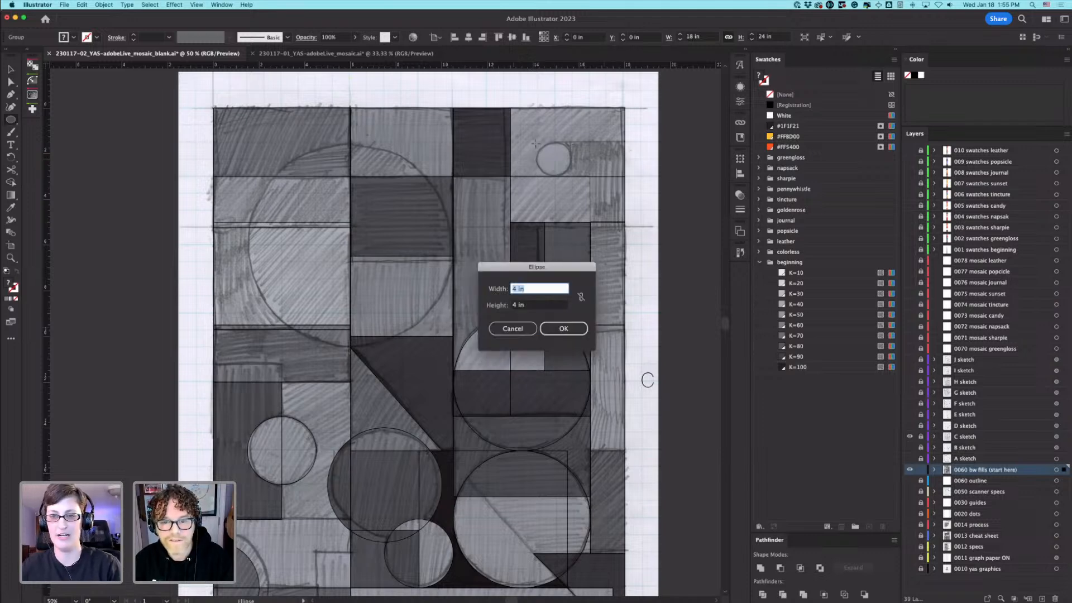
click(496, 329)
click(561, 161)
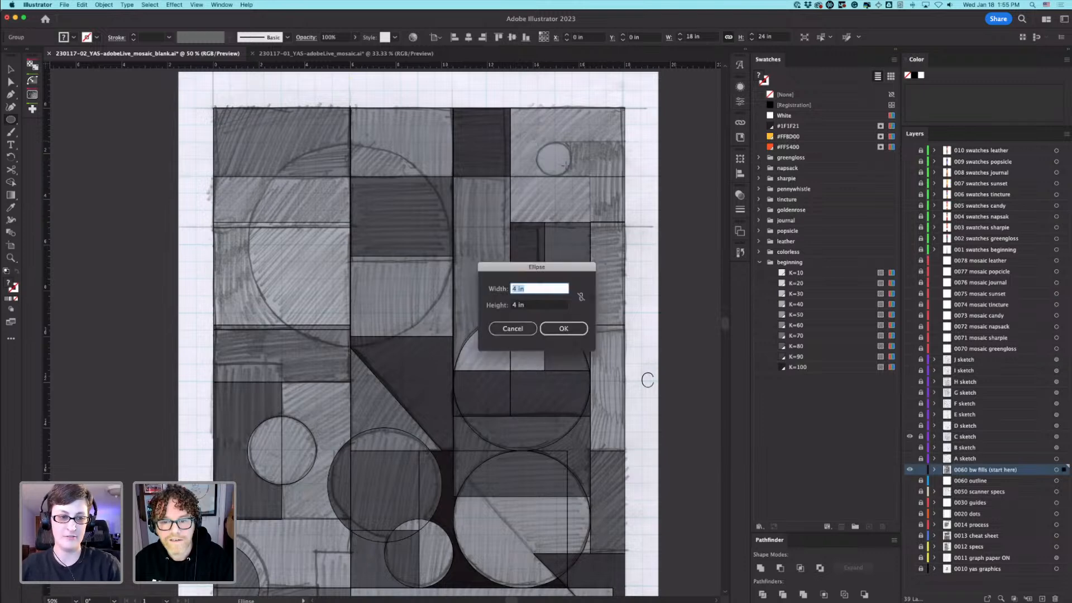
click(510, 329)
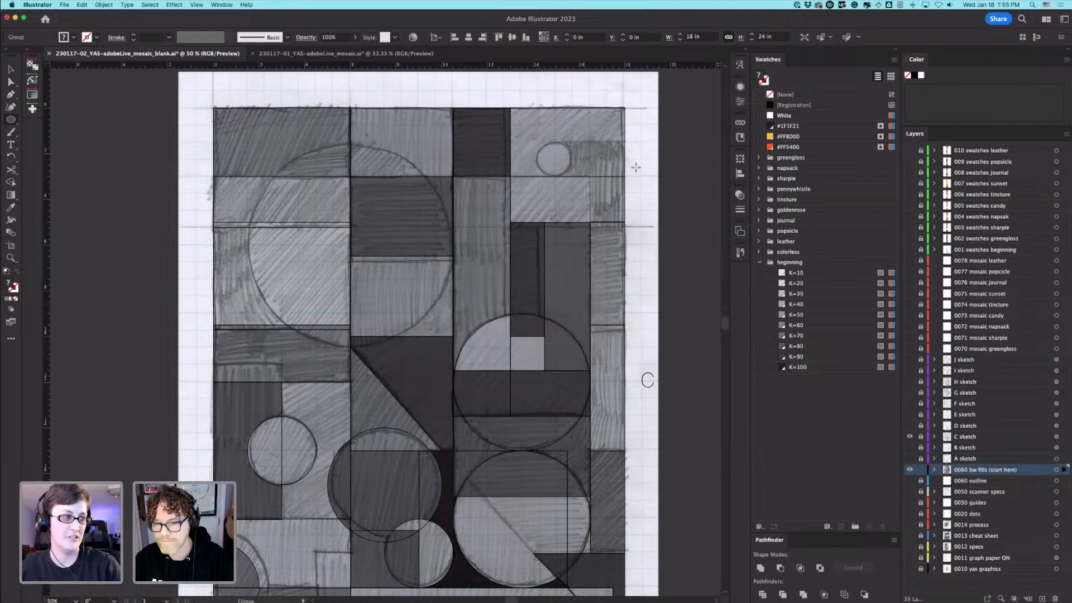
Step: Try a 1.5 in K=60 circle over the small sketched circle near the poster's upper right corner, and remove it again
drag(529, 108, 570, 170)
key(v)
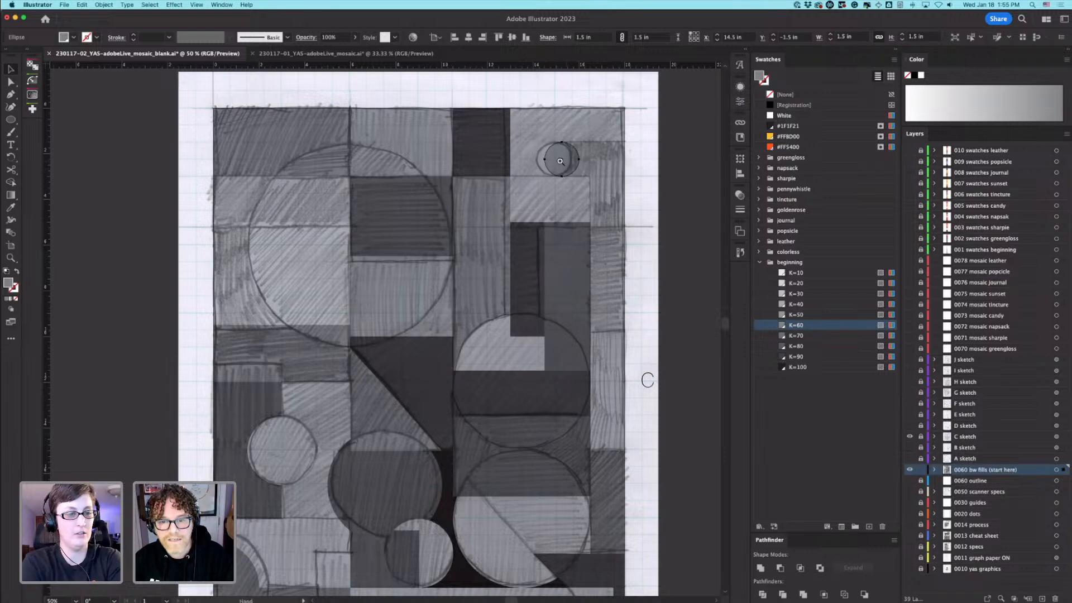
click(560, 161)
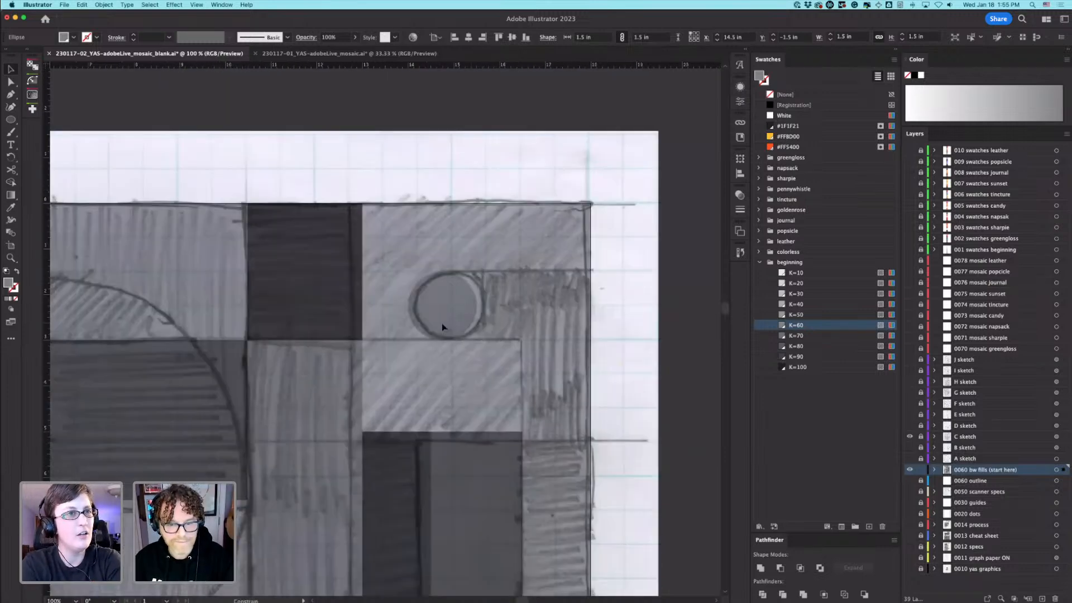
key(Delete)
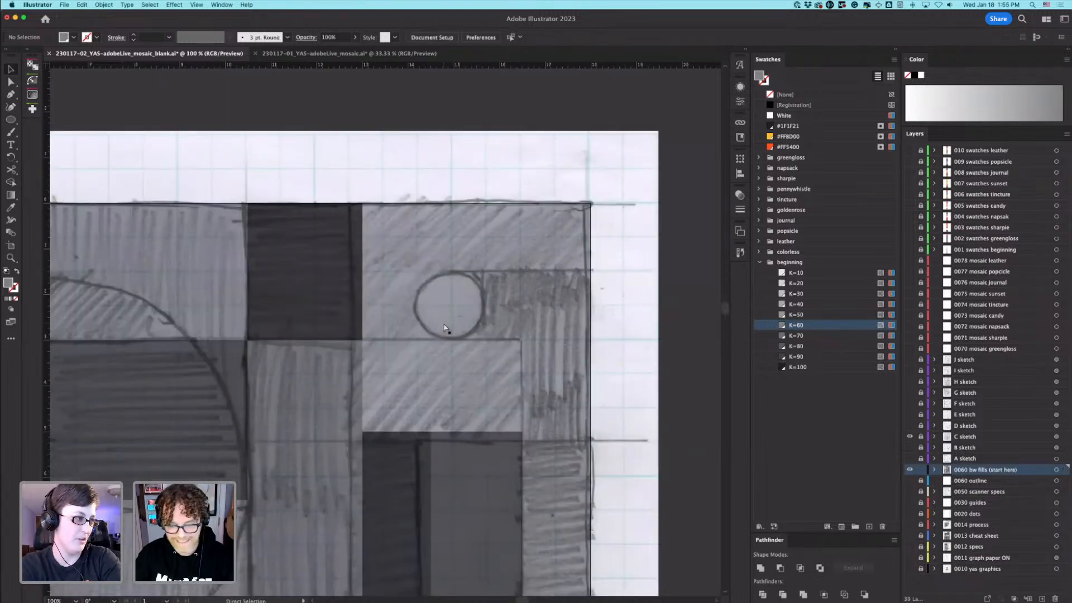
Step: Draw a 9 in K=60 circle over the large sketched circle in the poster's upper left area
key(super+0)
click(441, 324)
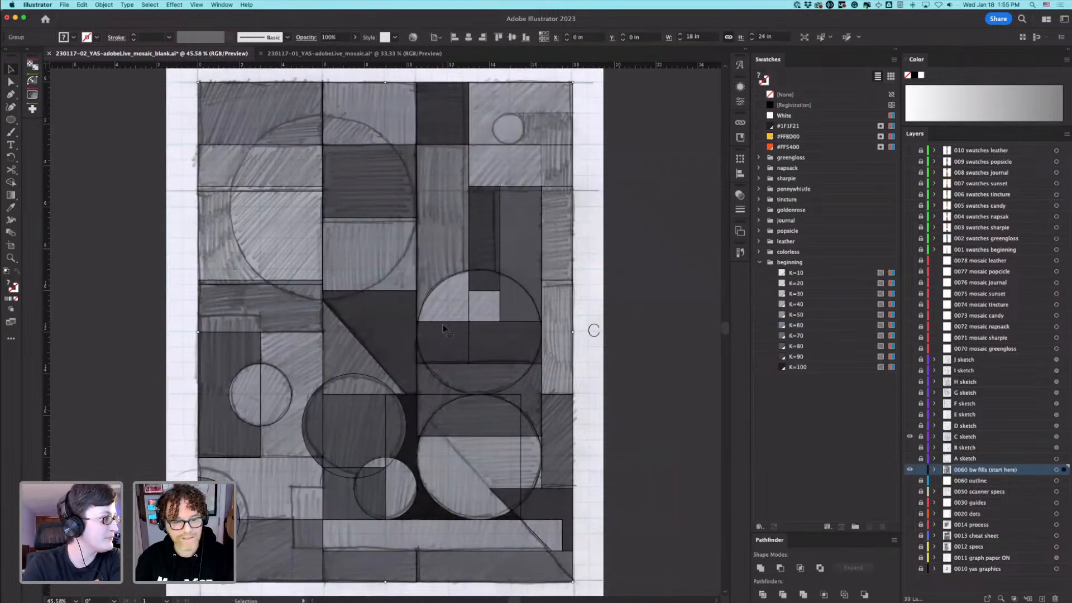
click(11, 121)
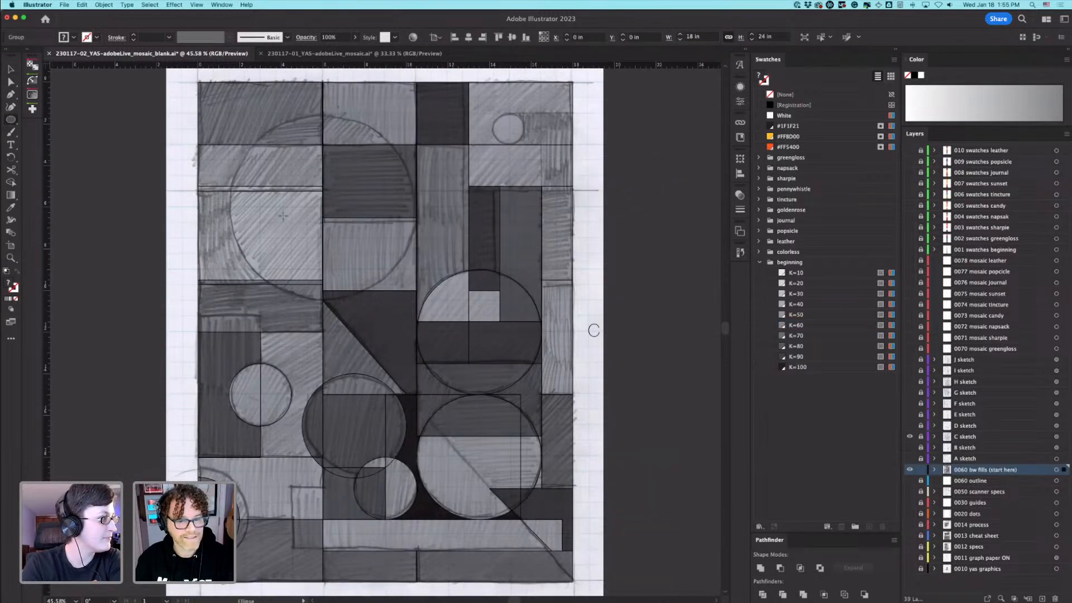
click(594, 330)
click(513, 328)
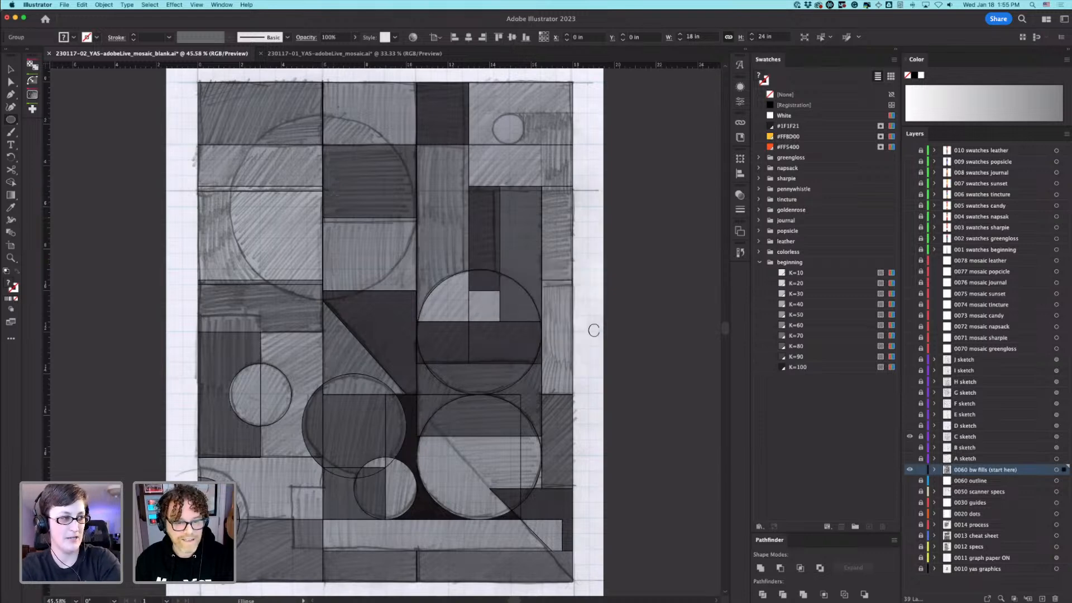
drag(322, 207, 230, 148)
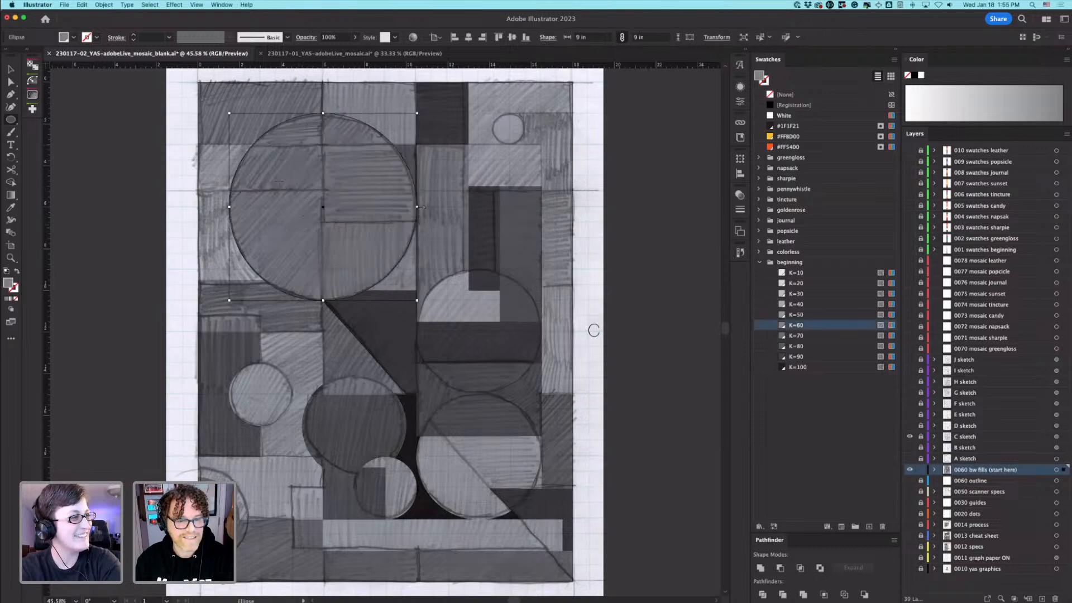
Step: Select the new circle together with the divided group and split them with the Pathfinder Divide operation
click(12, 70)
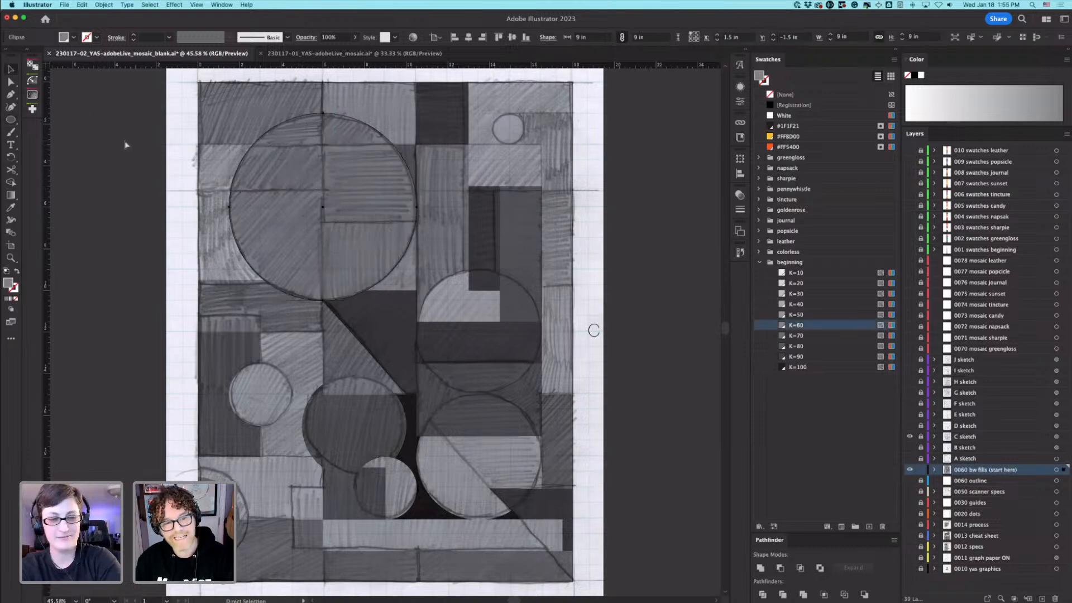
drag(124, 143, 603, 471)
click(762, 595)
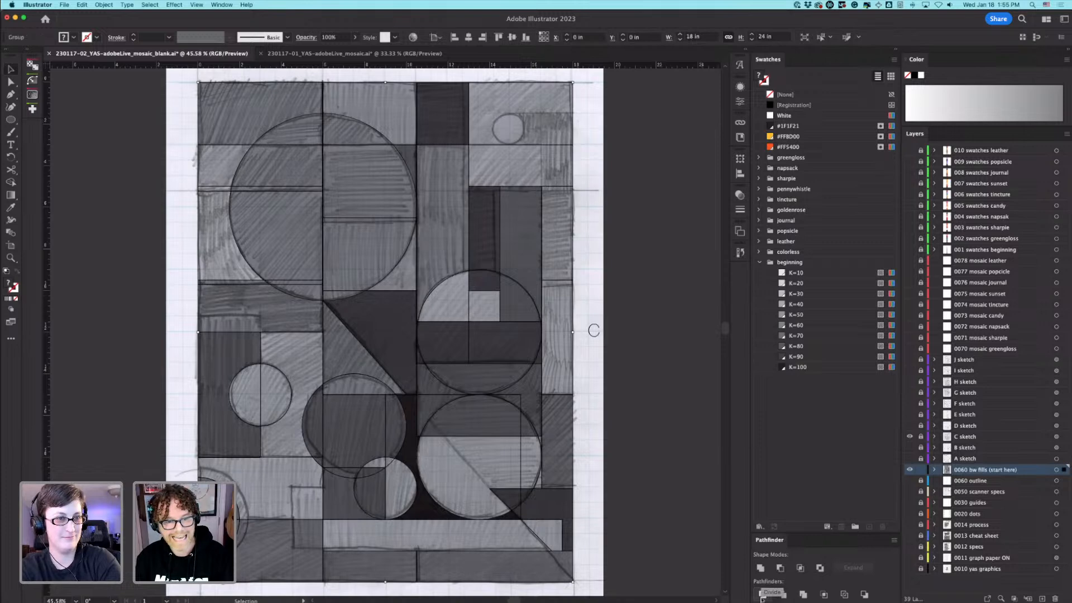
click(642, 411)
click(288, 244)
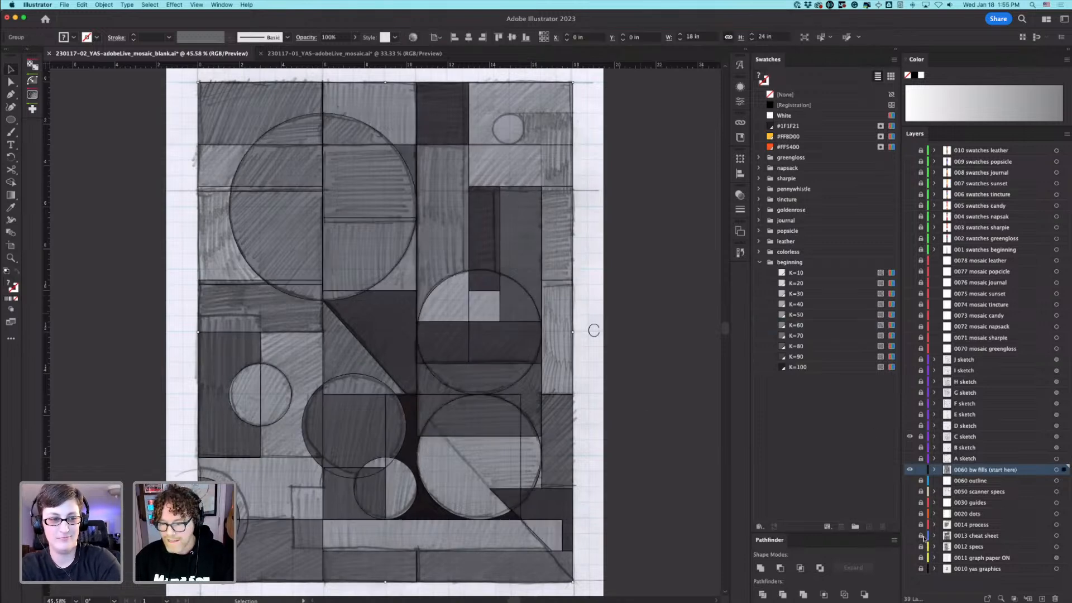
Step: Hide the C sketch layer to view the plain fills, and reselect the whole divided group
click(910, 438)
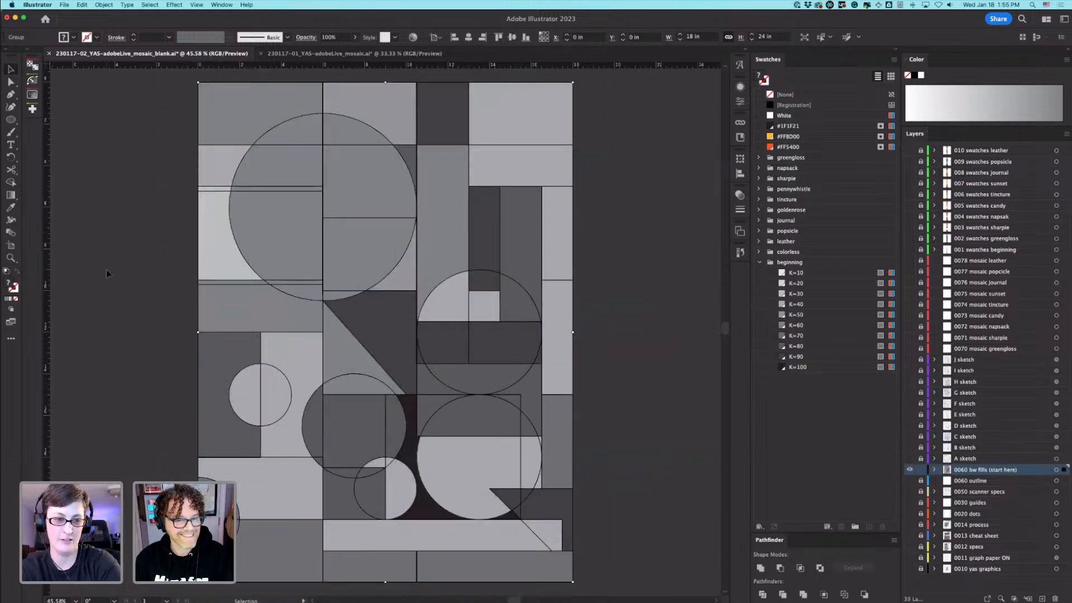
key(super+y)
key(super+y)
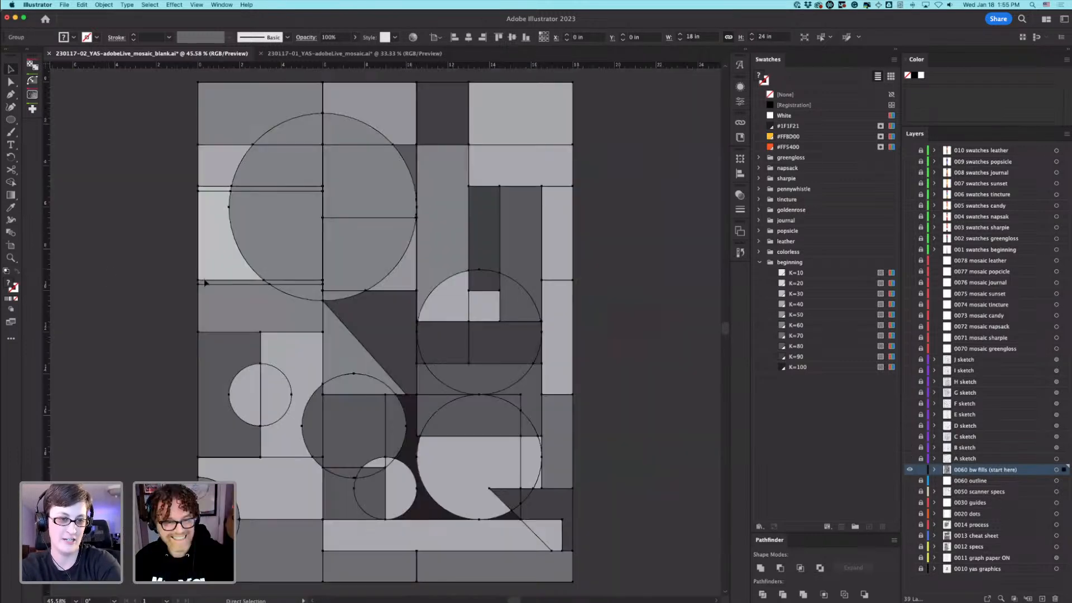
click(665, 366)
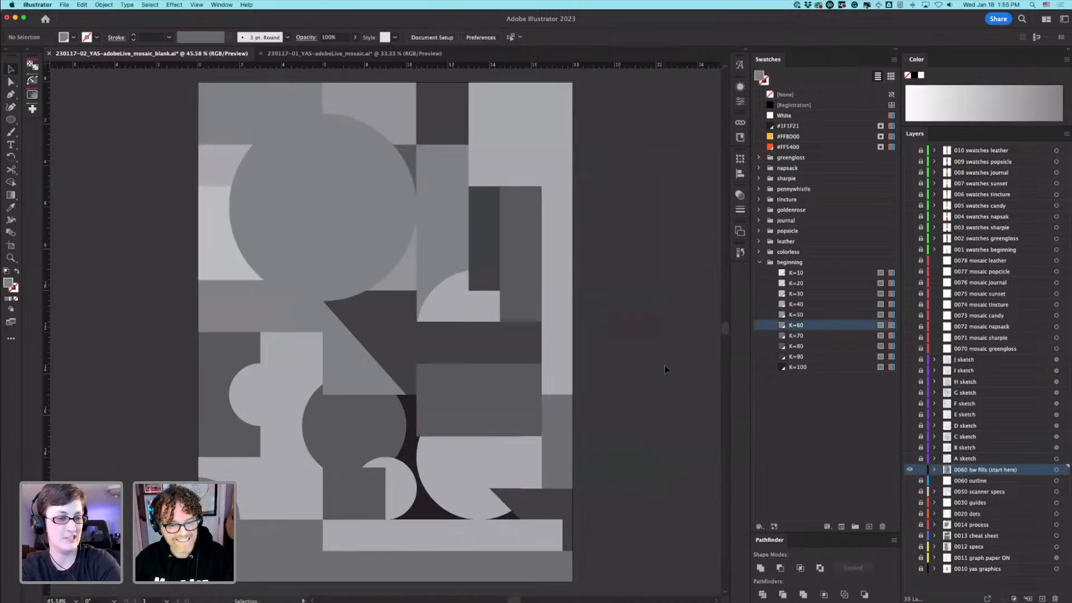
click(316, 192)
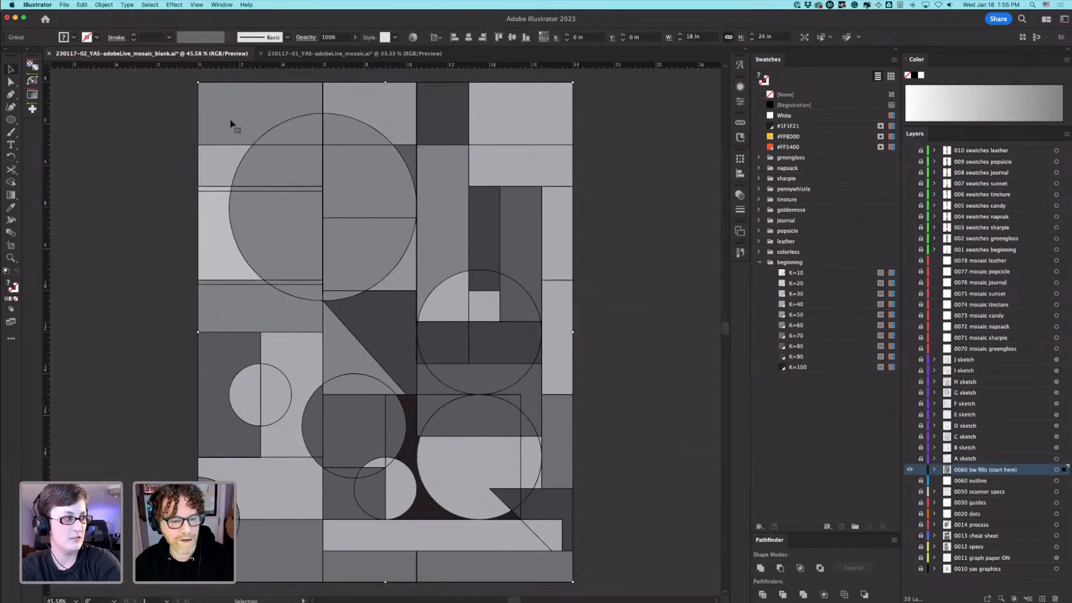
Step: Merge the thin slivers inside and left of the large circle into their neighbouring pieces with the Shape Builder tool
click(11, 184)
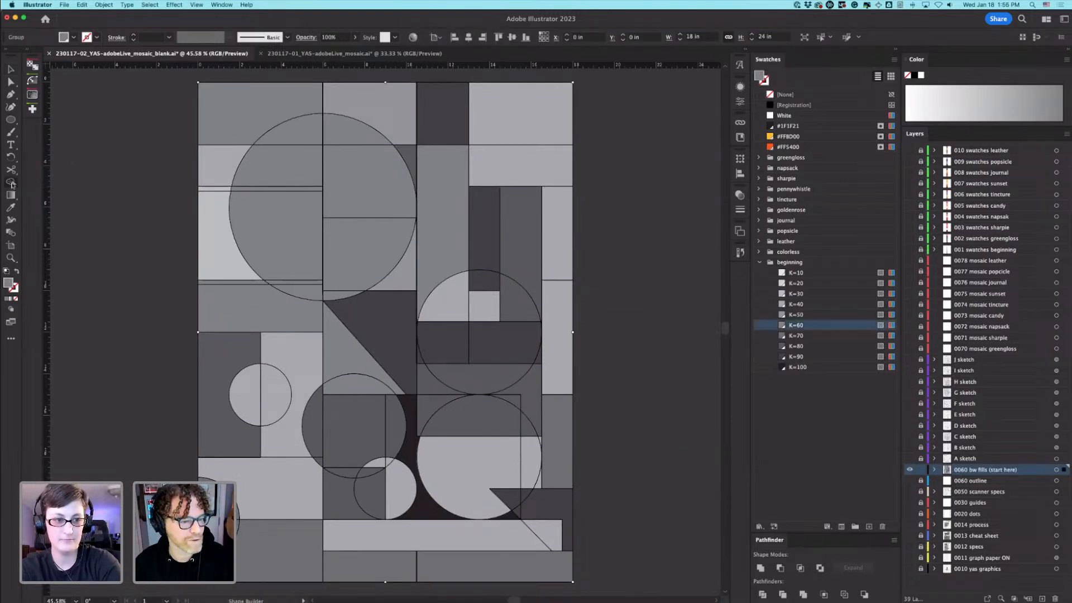
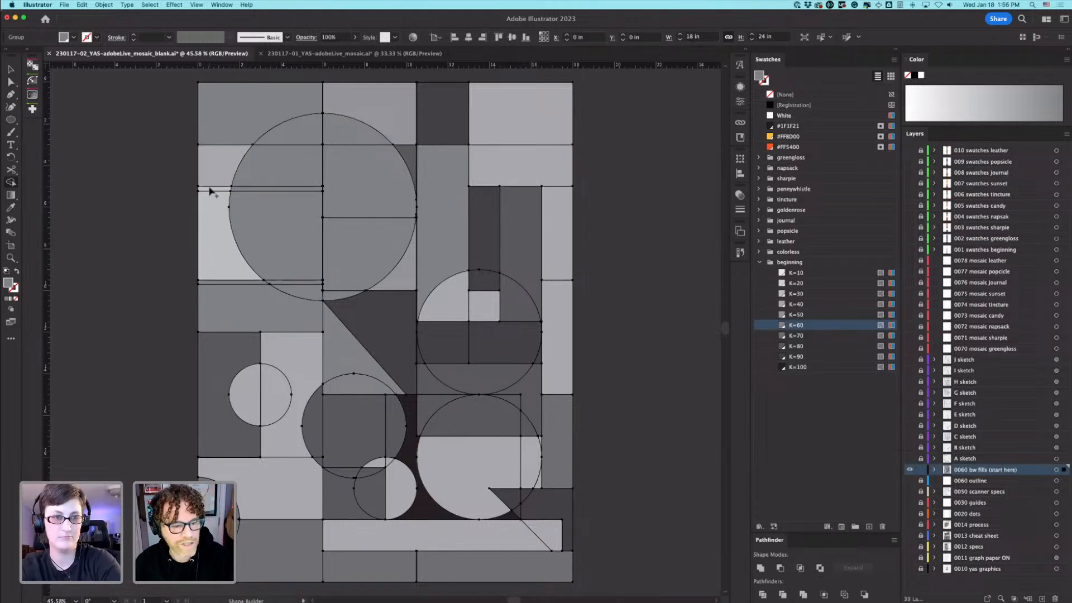
click(234, 205)
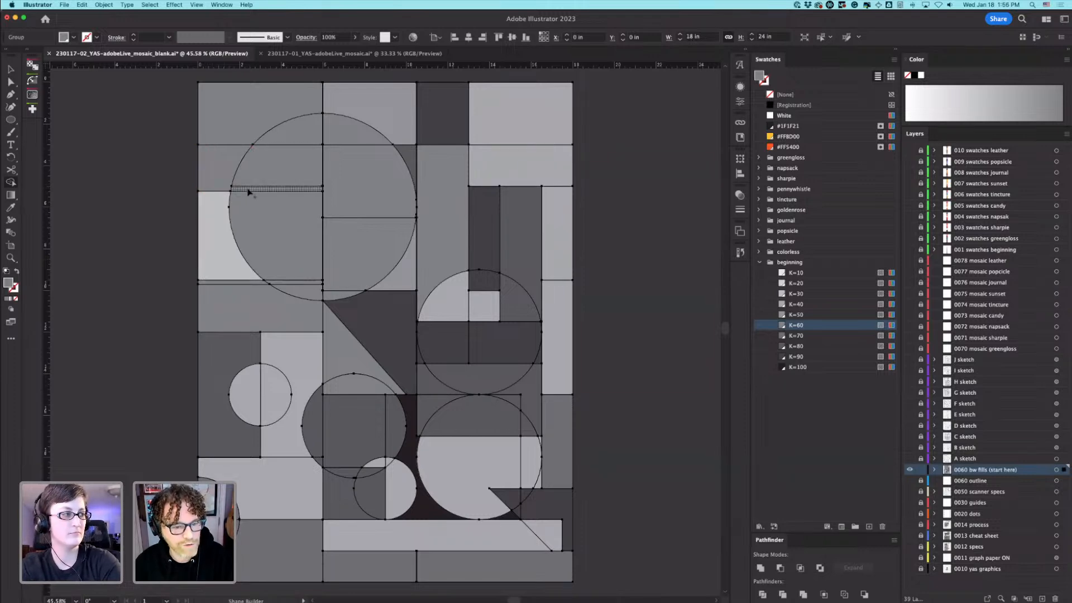
mouse_move(266, 184)
mouse_down()
mouse_move(484, 373)
mouse_move(454, 347)
mouse_up()
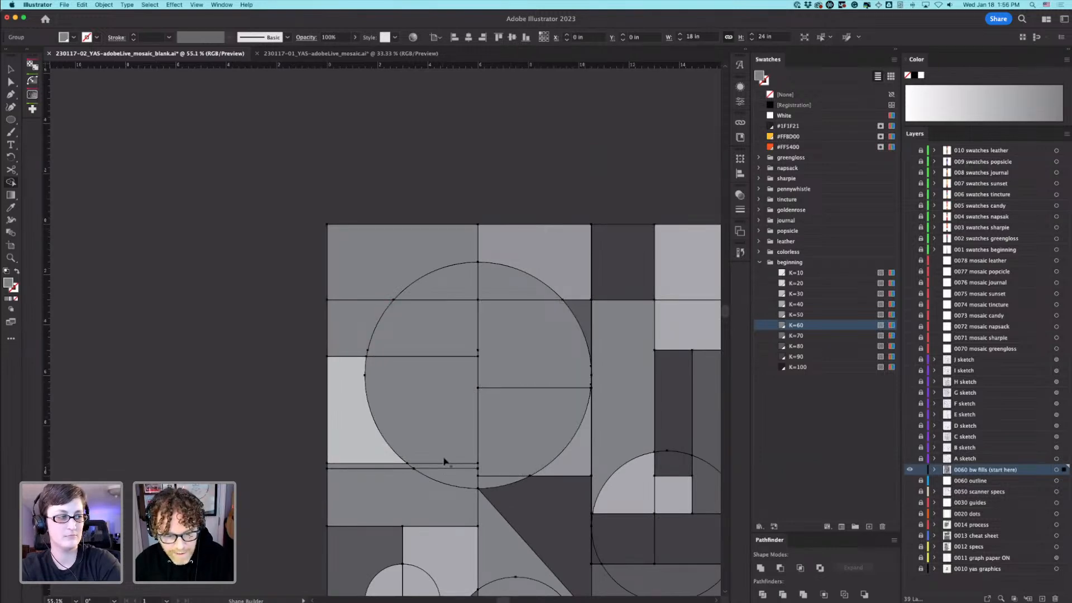
drag(448, 467, 452, 459)
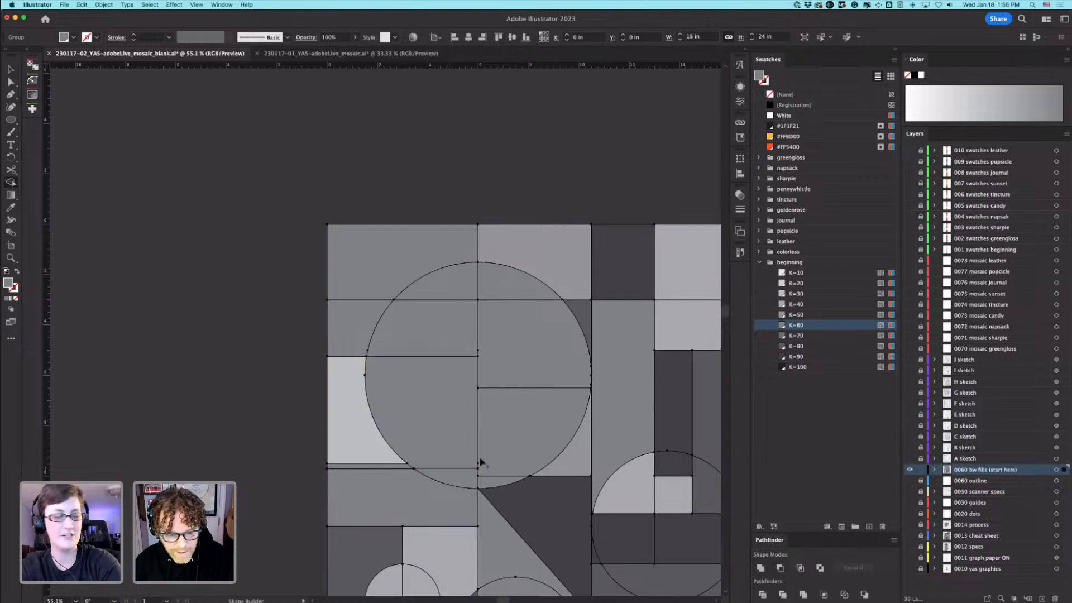
drag(377, 466, 372, 458)
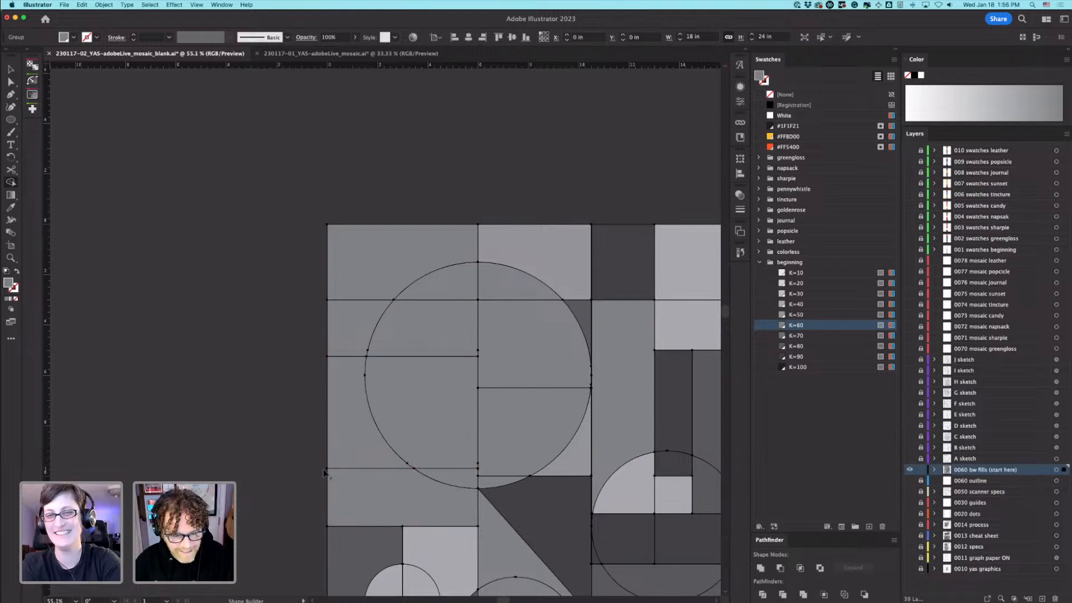
Step: Fill the left half of the large circle with K=70 in the big lower piece, K=80 in the one above and K=90 in the top segment
key(super+shift+a)
key(a)
click(450, 383)
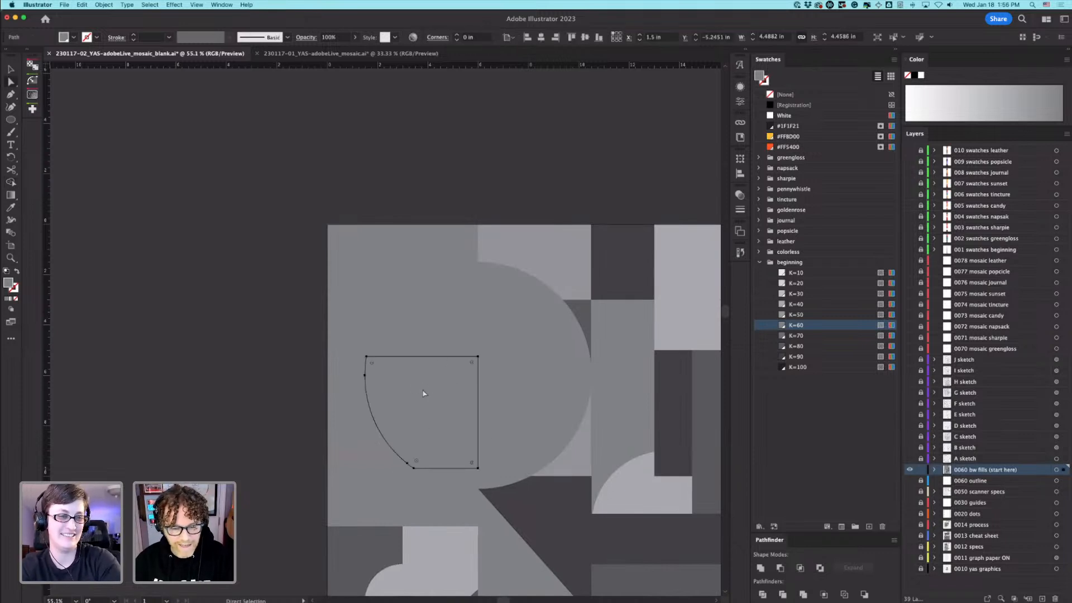
click(796, 337)
click(381, 341)
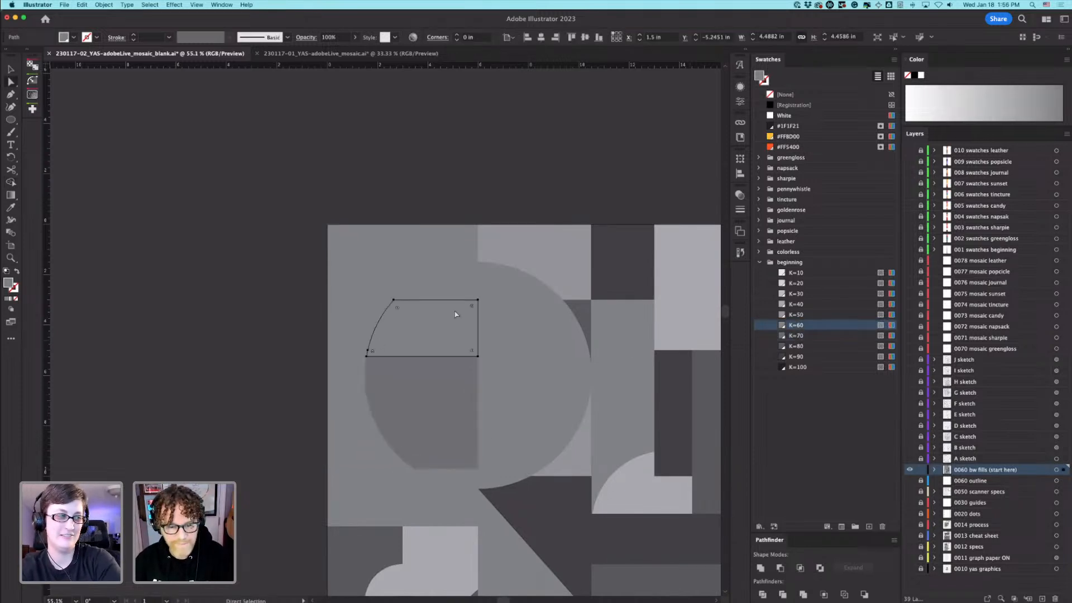
click(796, 346)
click(428, 295)
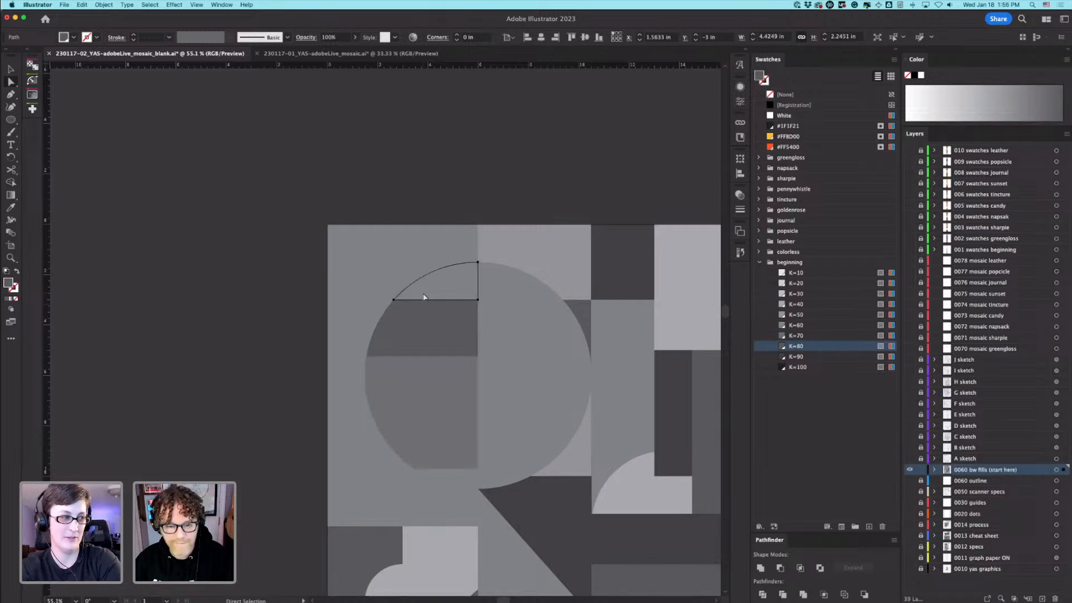
click(811, 358)
Step: Fill the large circle's bottom-left sliver and the horizontal band beneath it with K=90
click(462, 483)
click(809, 355)
click(347, 450)
click(374, 484)
click(796, 346)
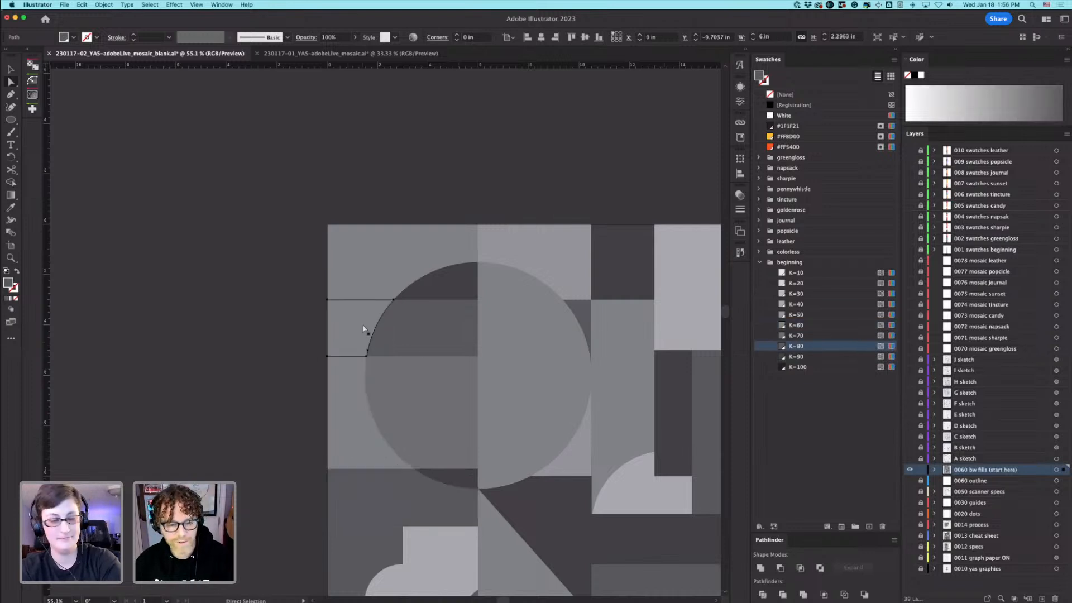
click(364, 329)
click(402, 496)
click(820, 358)
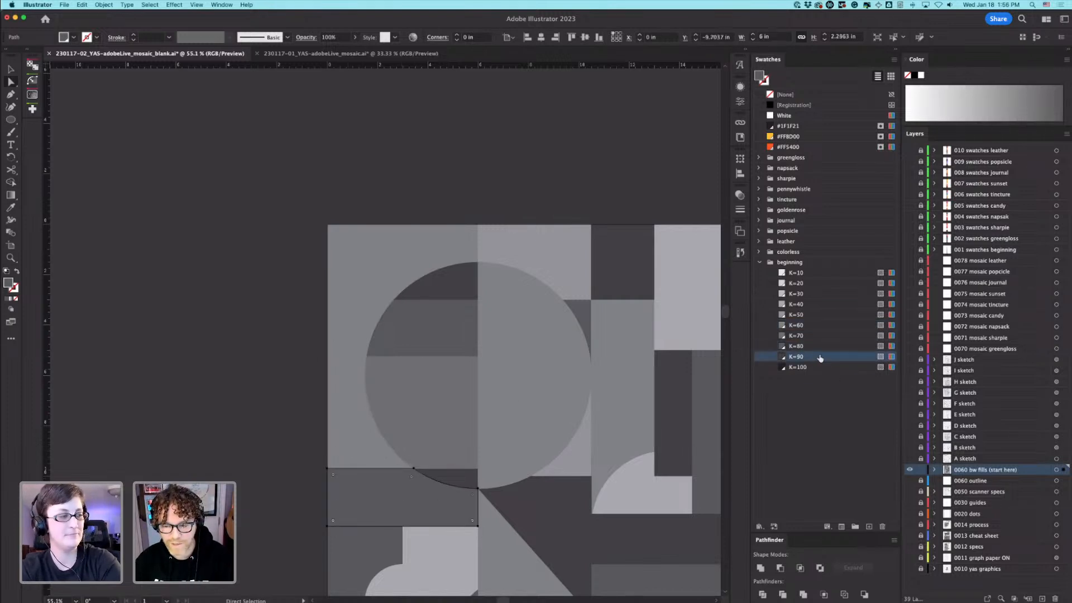
Step: Fill the left-edge piece beside the upper part of the large circle with K=90
click(364, 337)
click(340, 337)
click(808, 356)
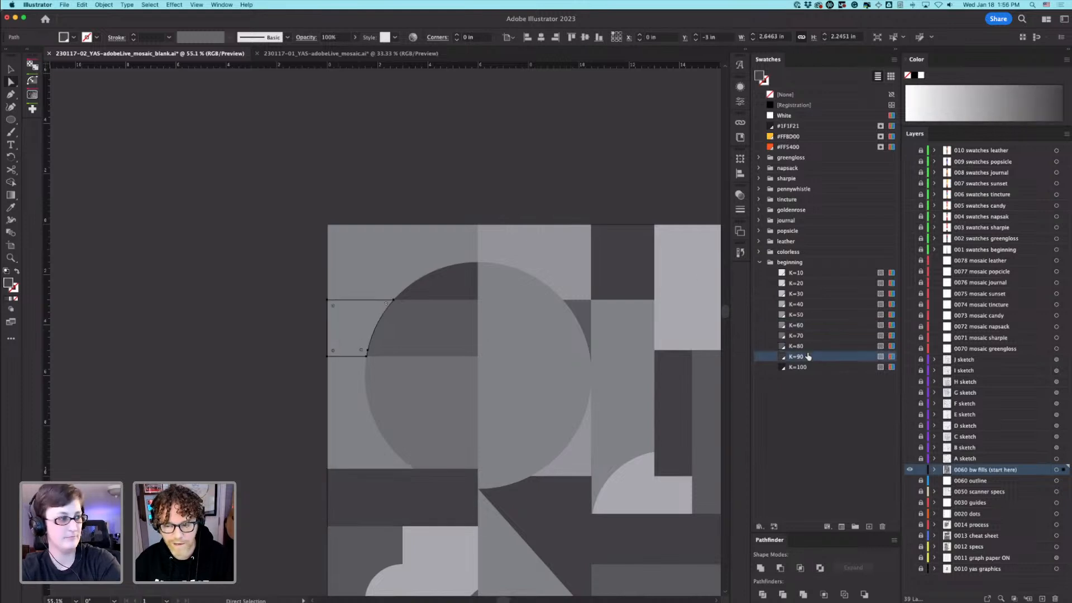
click(374, 282)
click(355, 403)
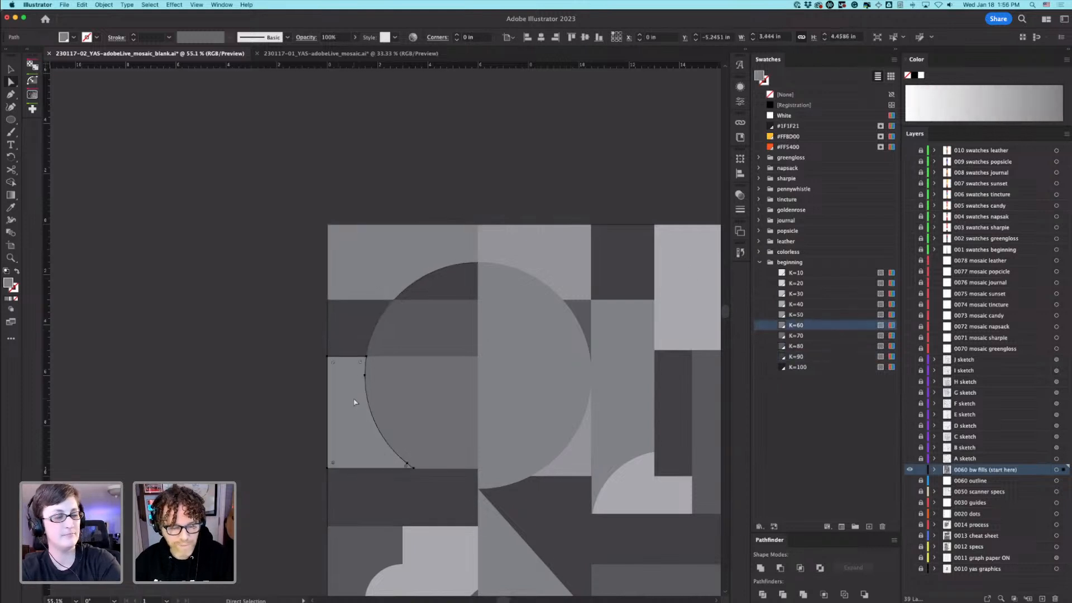
Step: Fill the right half of the large circle with K=70 in the piece above its centre line and K=80 in the piece below
scroll(227, 287, down, 5)
scroll(227, 287, right, 5)
click(371, 148)
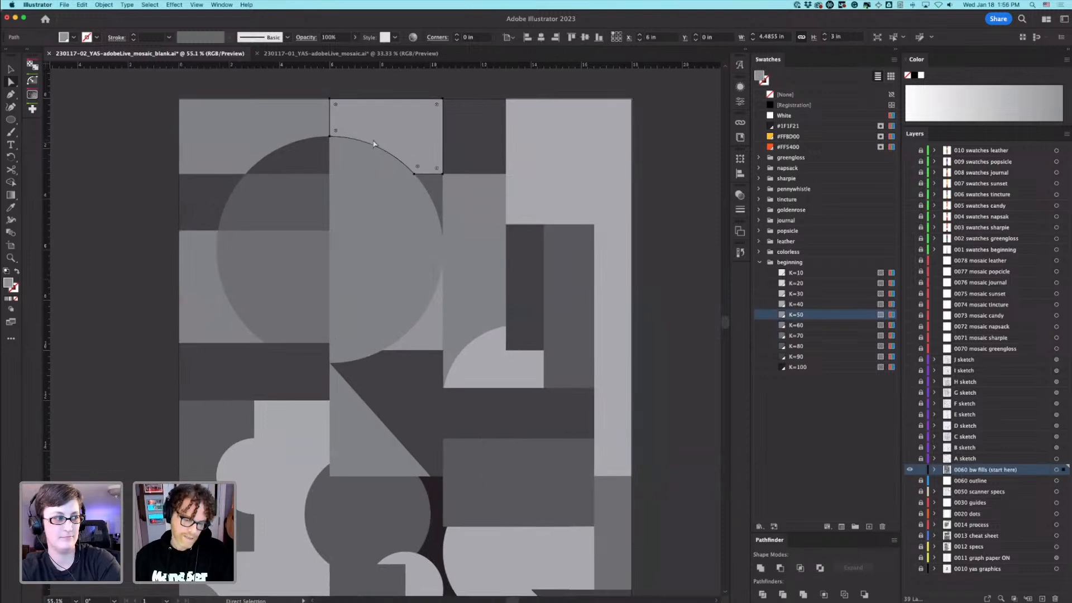
click(364, 231)
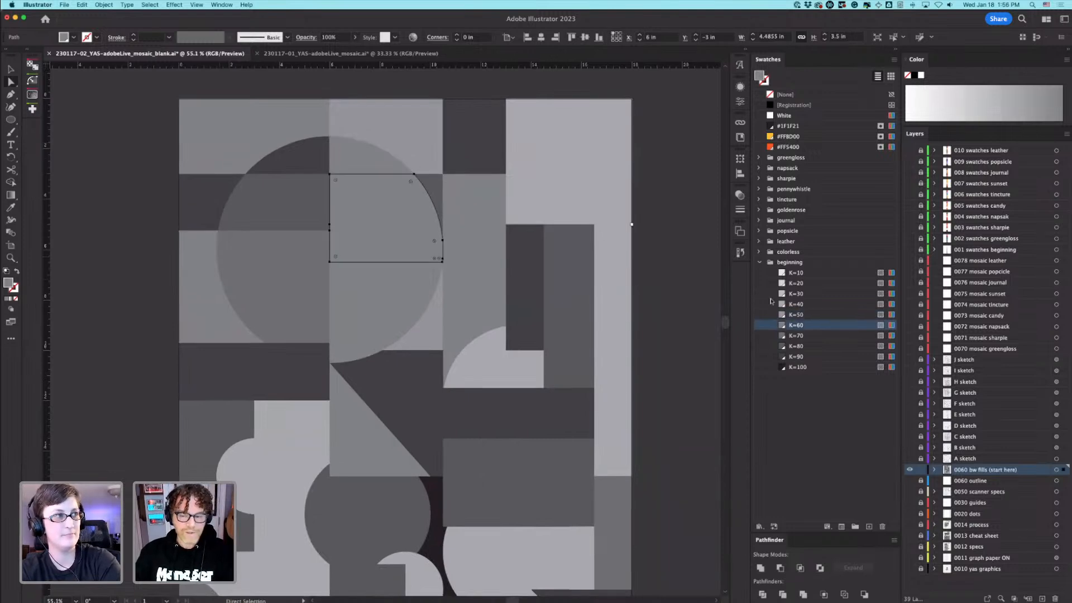
click(834, 338)
click(412, 297)
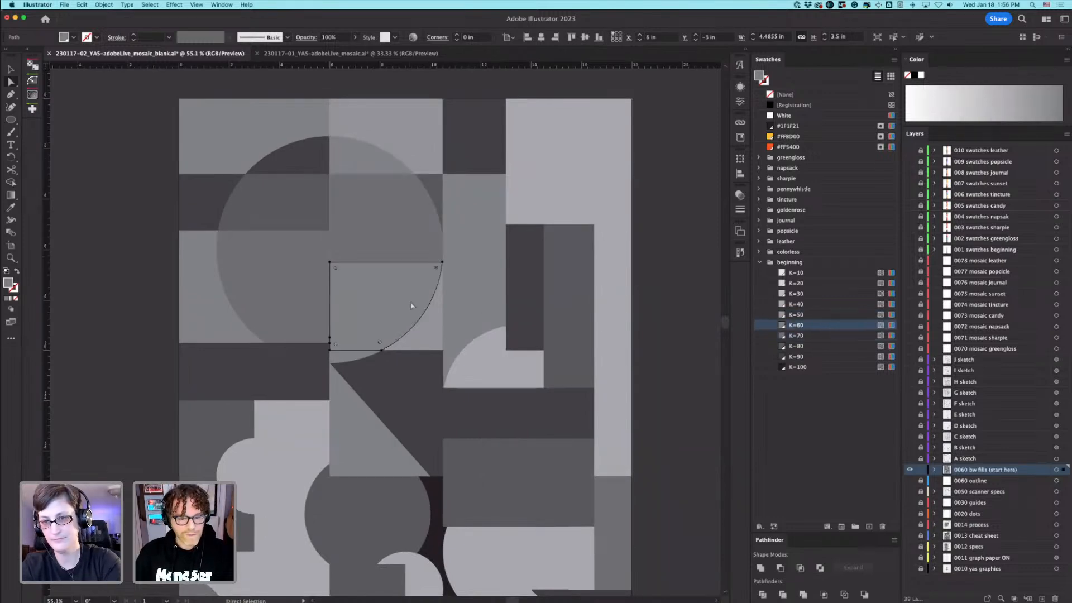
click(820, 346)
Step: Fill the large circle's bottom-left sliver with K=100 and clear the selection
click(373, 354)
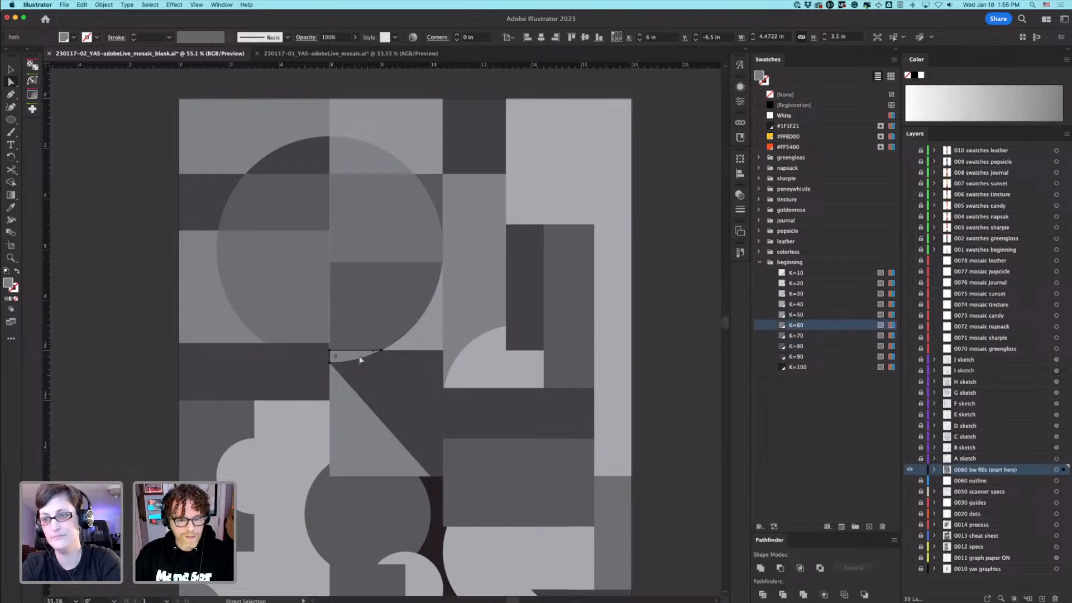
click(327, 352)
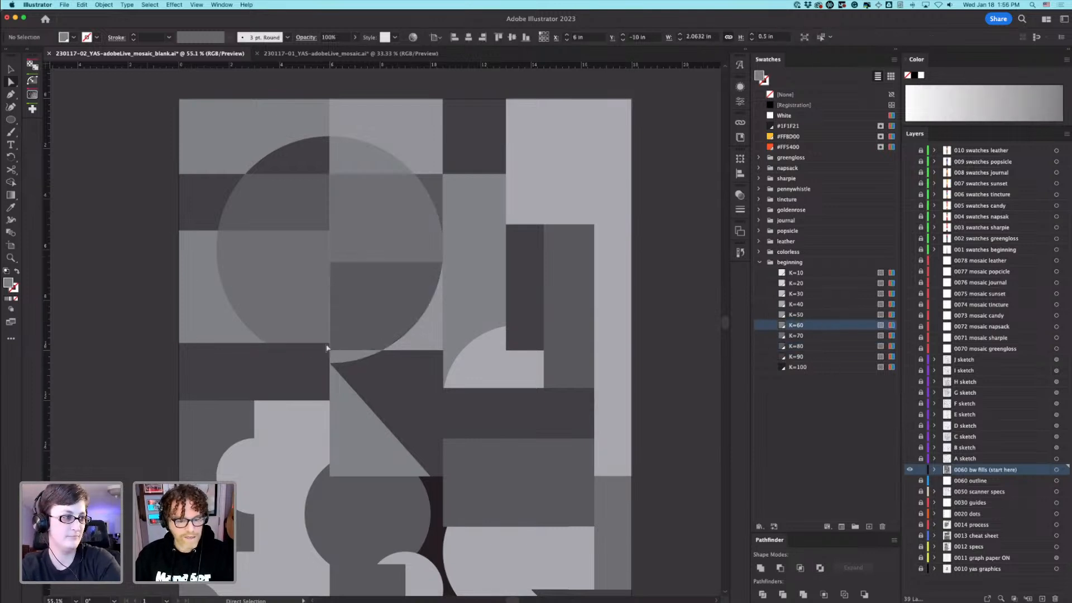
click(773, 353)
click(793, 368)
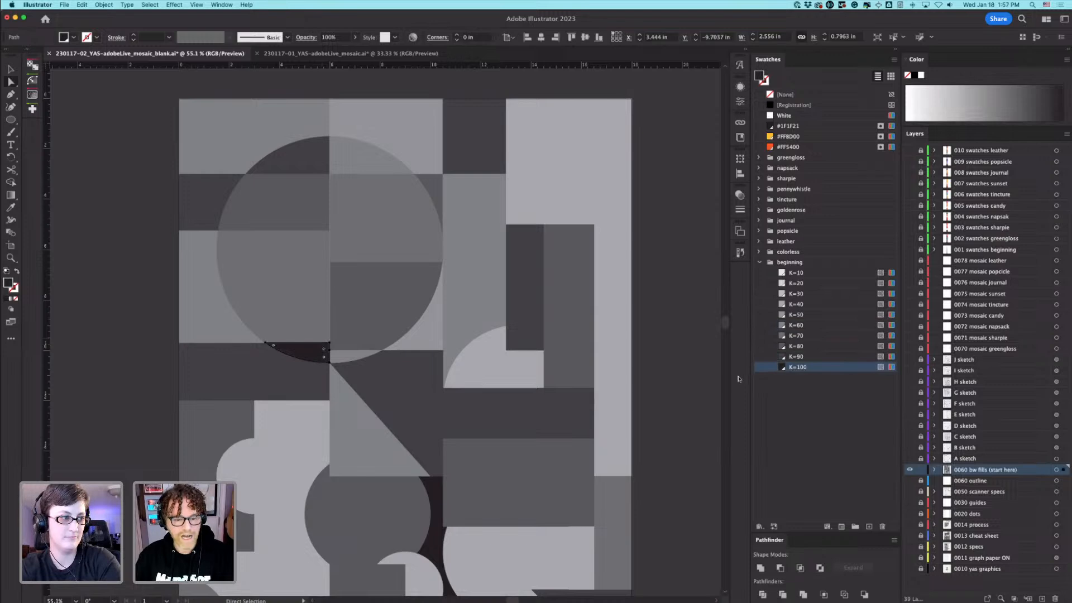
click(682, 386)
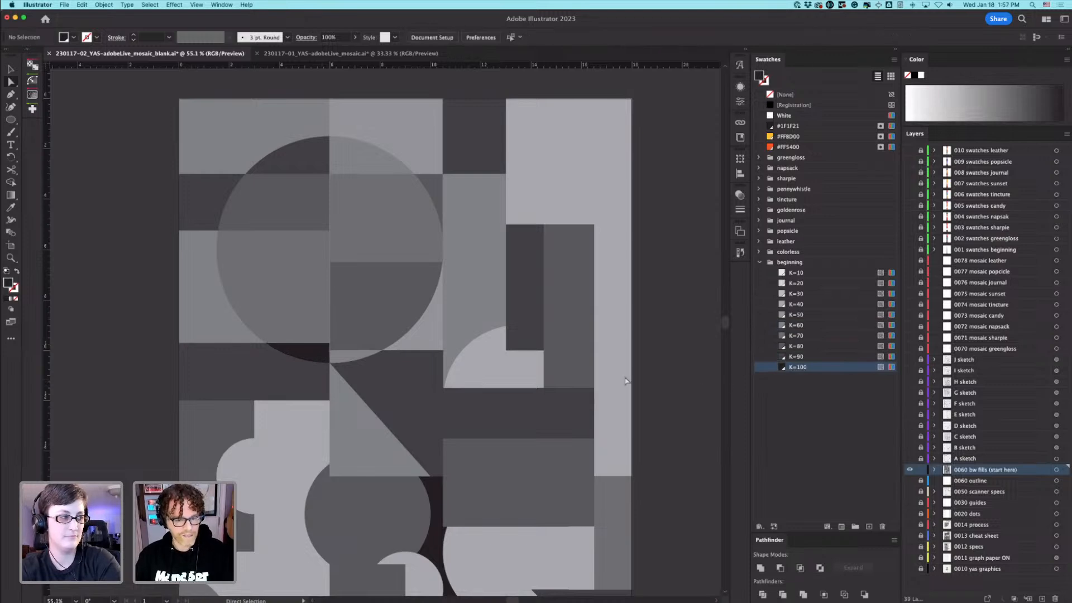
Step: Check the piece edges in outline view, and merge the arc-topped segment with the triangle below the large circle using Shape Builder
scroll(575, 398, down, 1)
scroll(575, 398, left, 1)
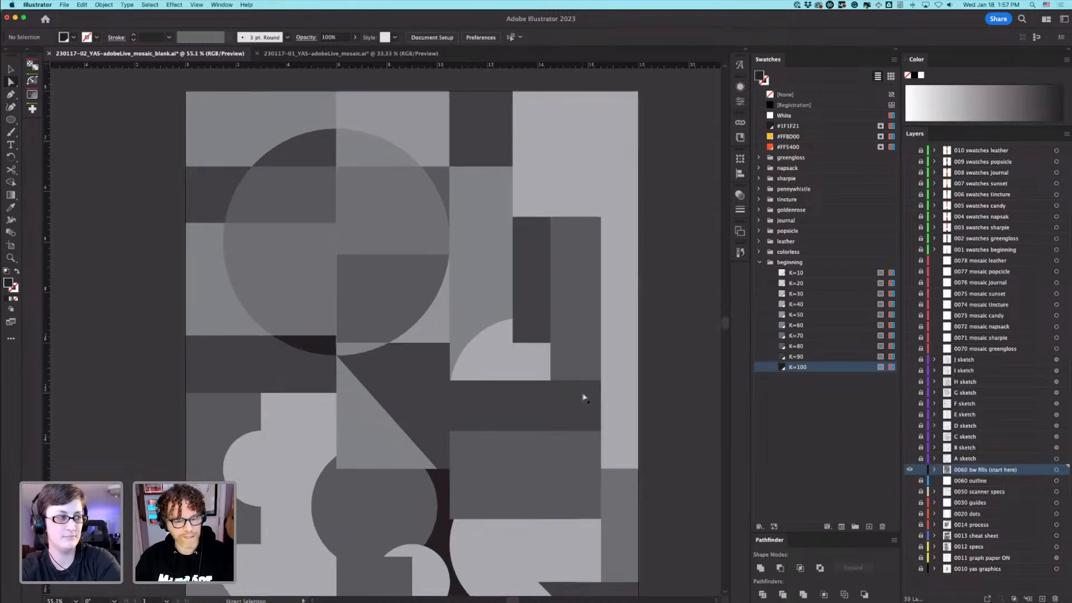
key(ctrl+y)
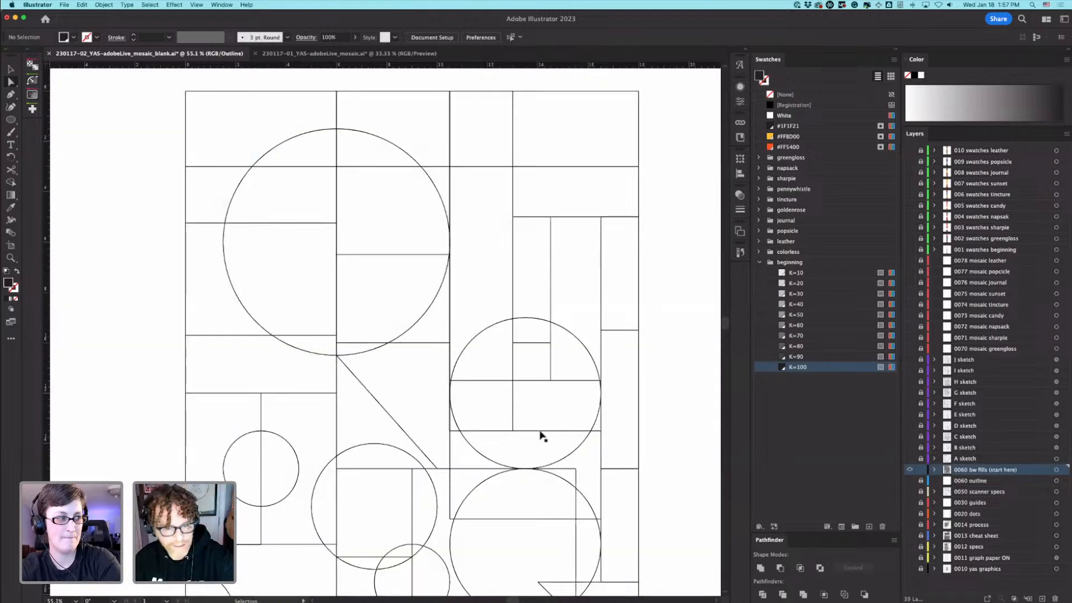
key(ctrl+y)
click(402, 459)
click(402, 459)
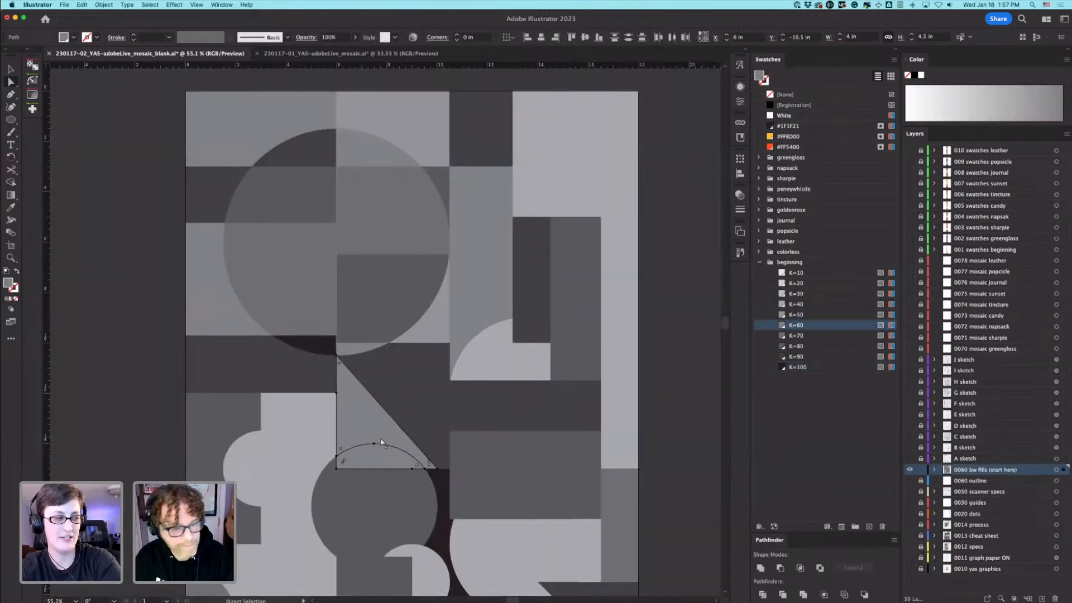
key(shift+m)
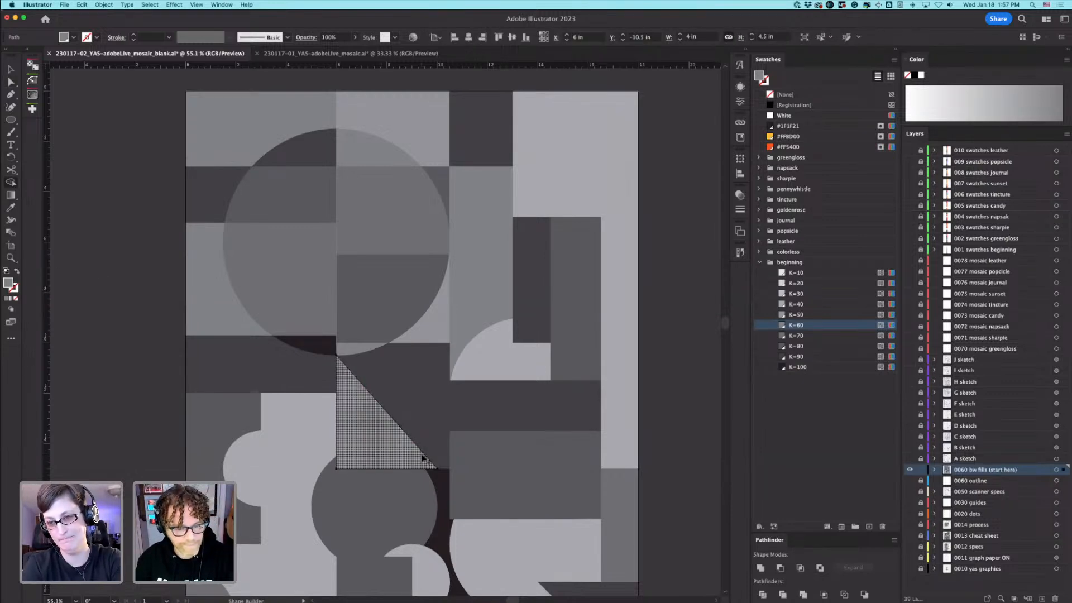
Step: Select the left and centre pieces of the circle below the triangle, and fill the right half of the smaller circle beside it with K=80
super+click(361, 517)
shift+super+click(331, 518)
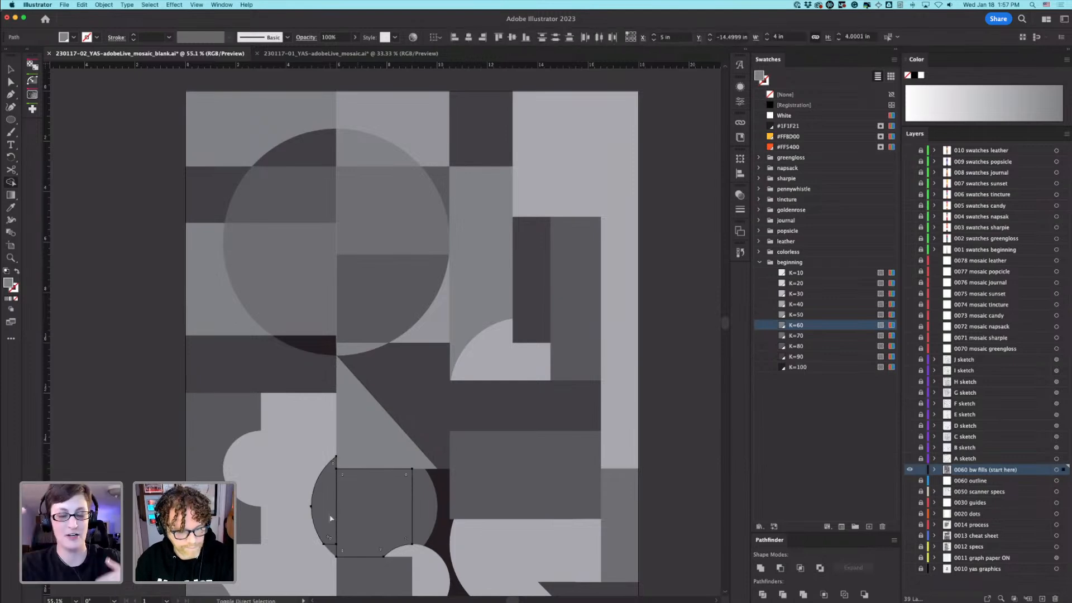
super+click(263, 448)
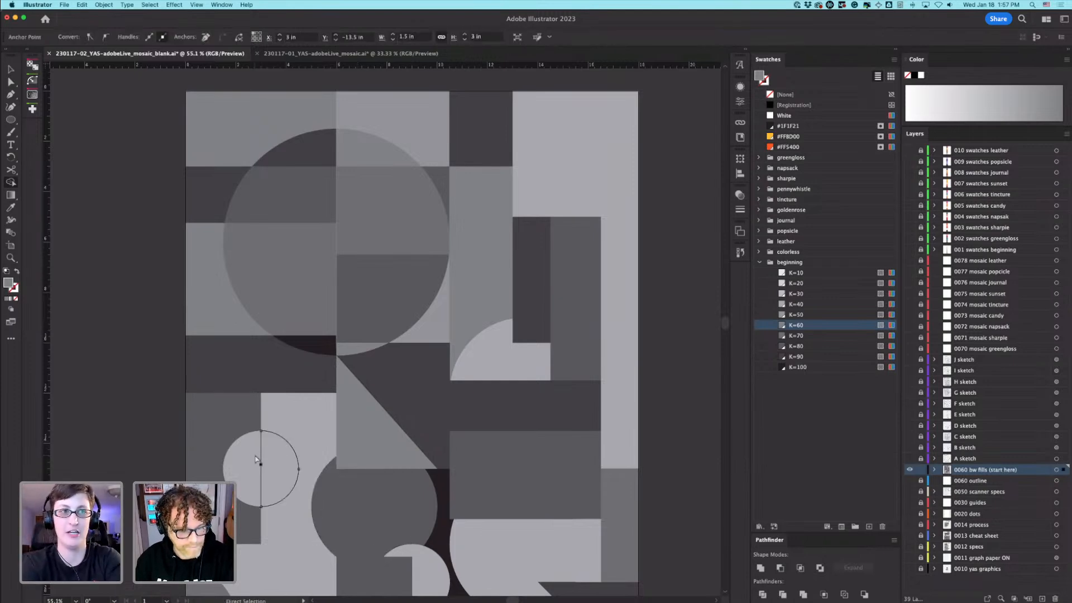
super+click(252, 458)
shift+super+click(277, 463)
drag(280, 464, 249, 470)
key(a)
key(shift+super+a)
click(290, 482)
key(shift+super+a)
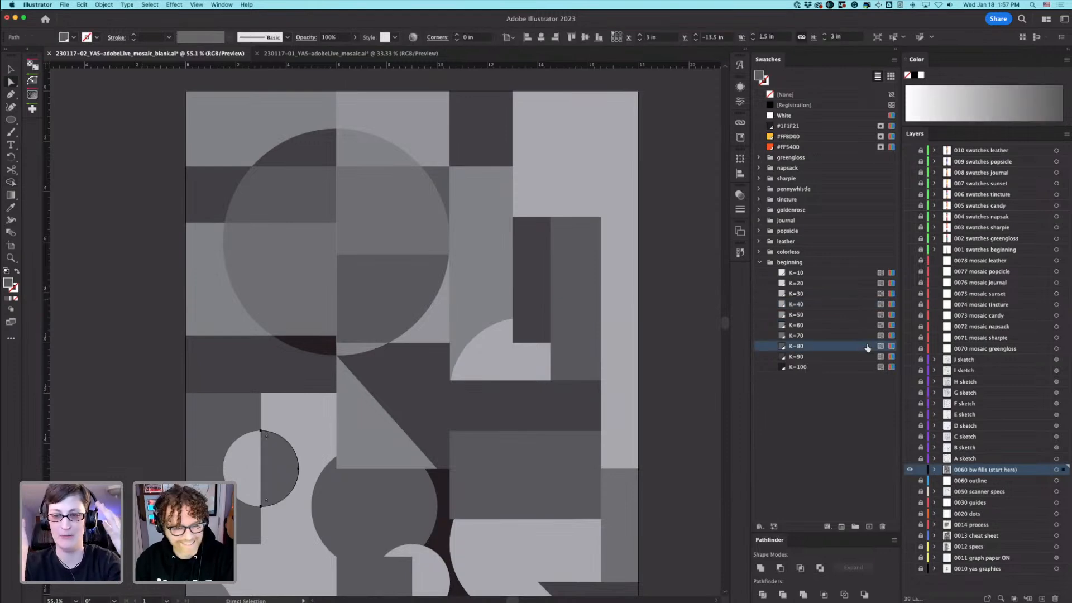
Step: Fill the upper piece of the circle at the poster's lower left edge with K=90 and its lower piece with K=80
key(super+a)
drag(356, 457, 354, 382)
key(shift+super+a)
click(205, 524)
click(785, 356)
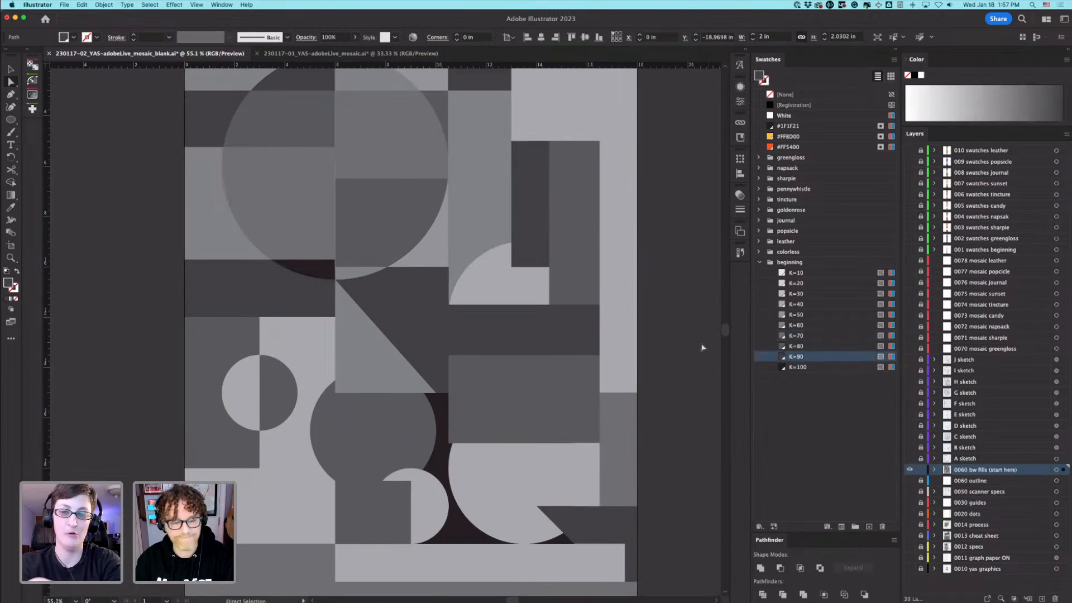
click(558, 418)
click(817, 369)
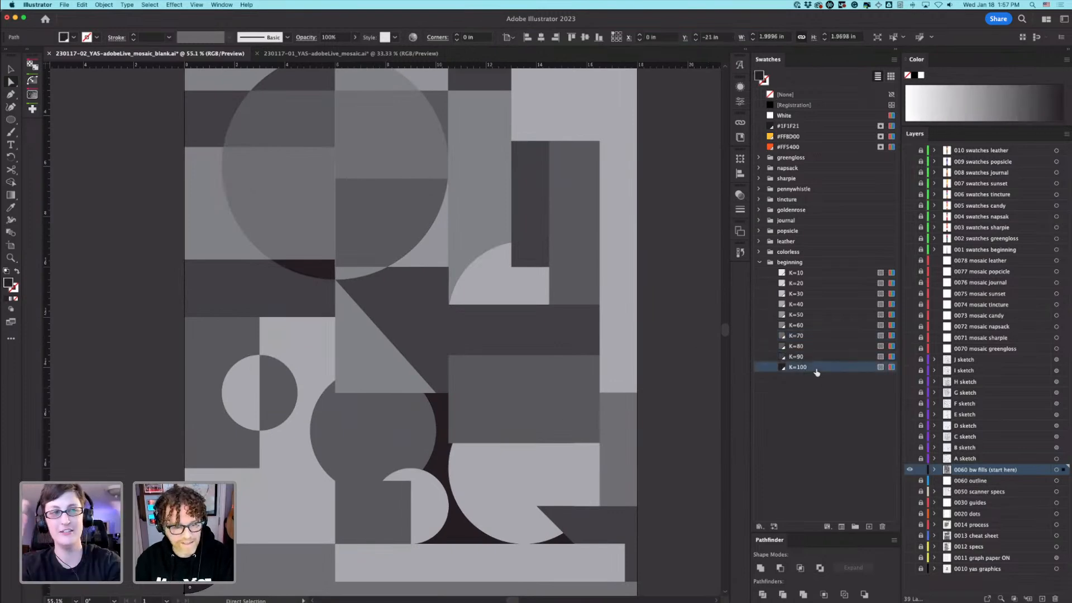
click(816, 349)
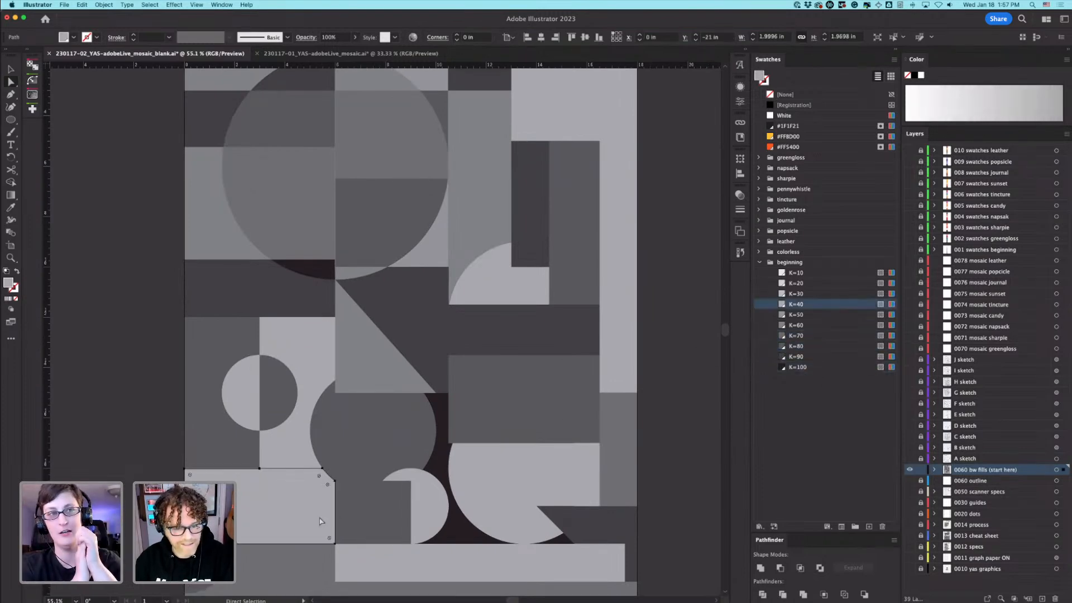
click(373, 526)
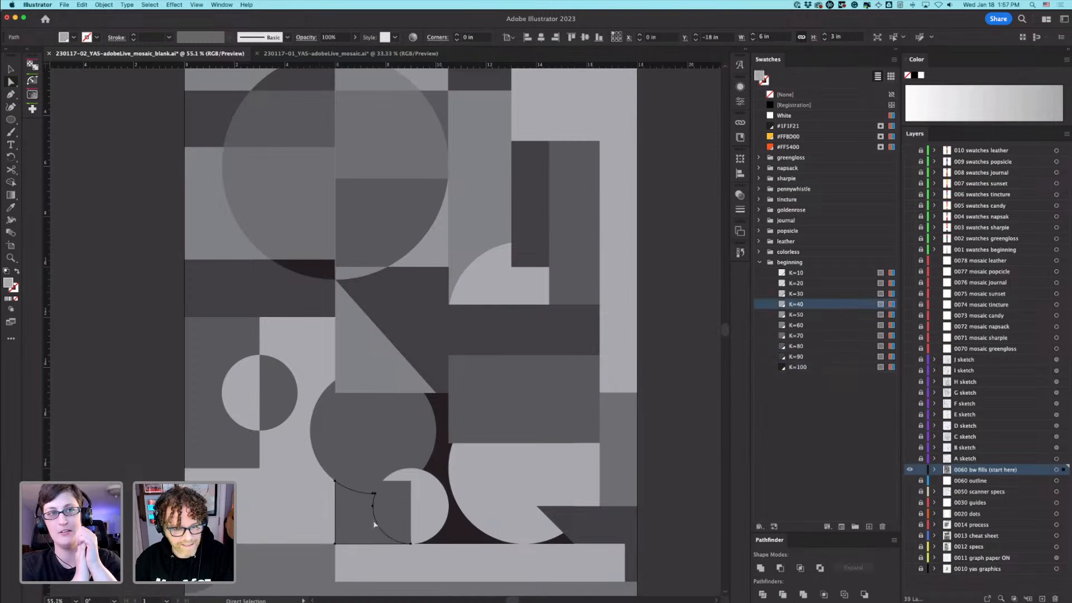
Step: Fill the background piece left of the small lower circle with K=90 and the small circle's right half with K=70
click(803, 356)
click(406, 501)
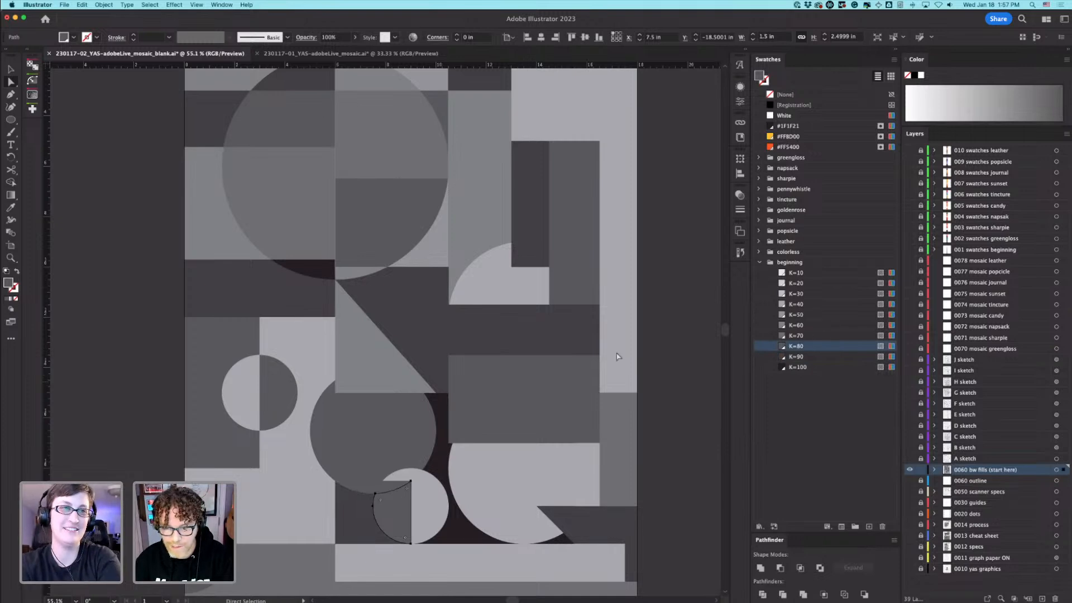
click(427, 505)
click(803, 336)
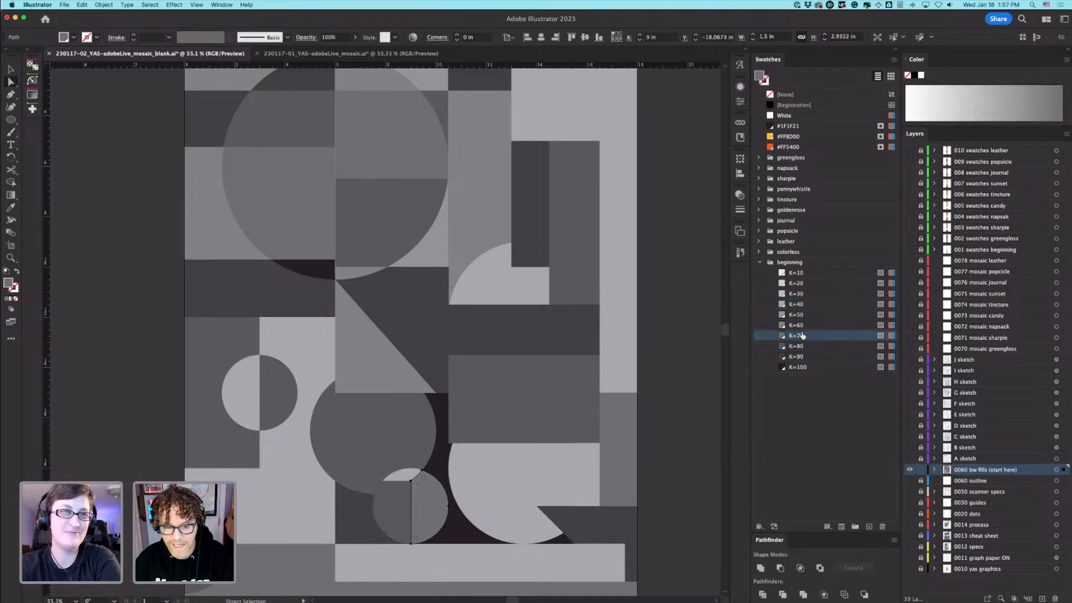
Step: Fill the sliver where the small lower circle overlaps the larger one with K=100 and clear the selection
click(400, 478)
click(399, 497)
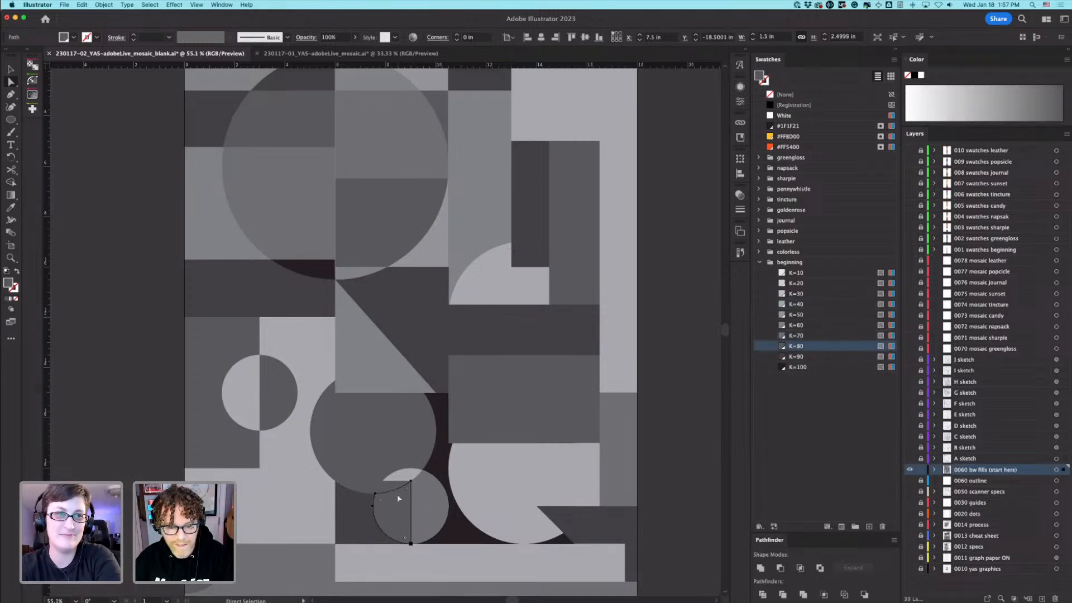
click(393, 491)
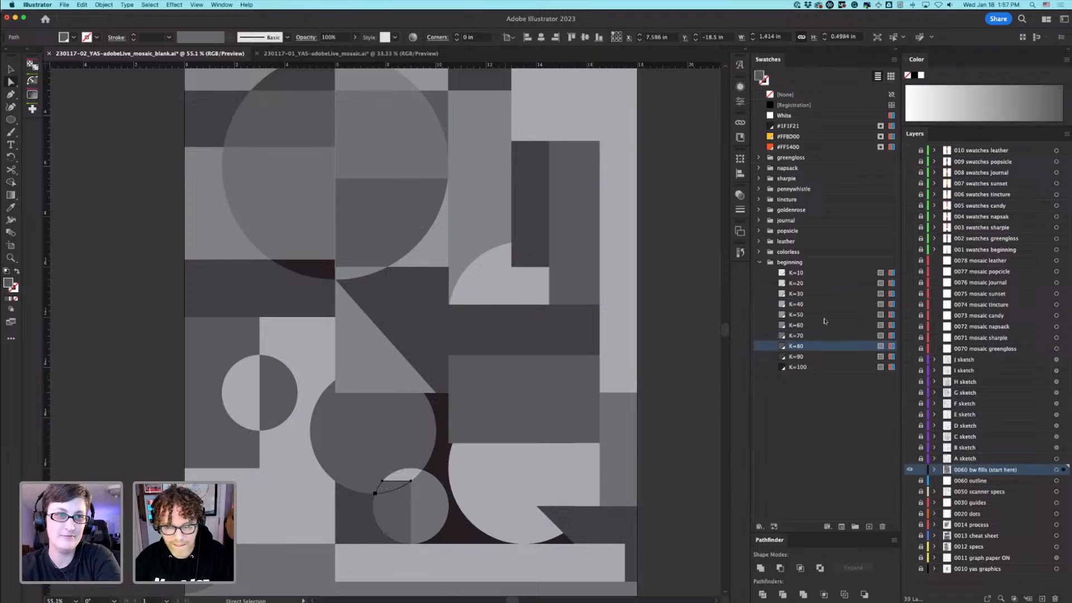
click(824, 367)
key(shift+super+a)
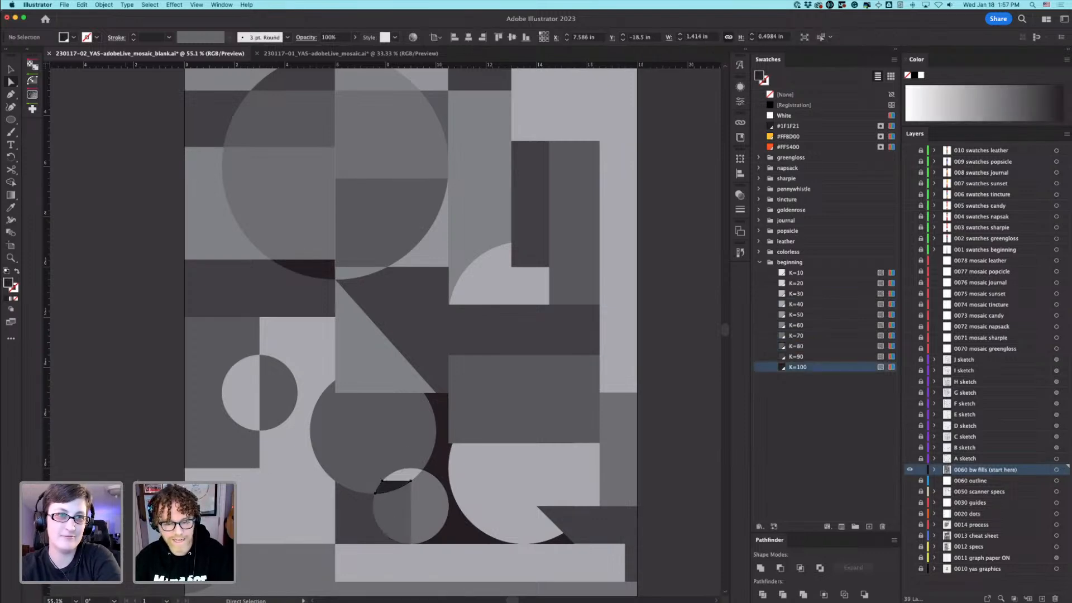
Step: Fill the triangular notch in the lower-right circle with K=70 and the small sliver beside it with K=80
click(556, 518)
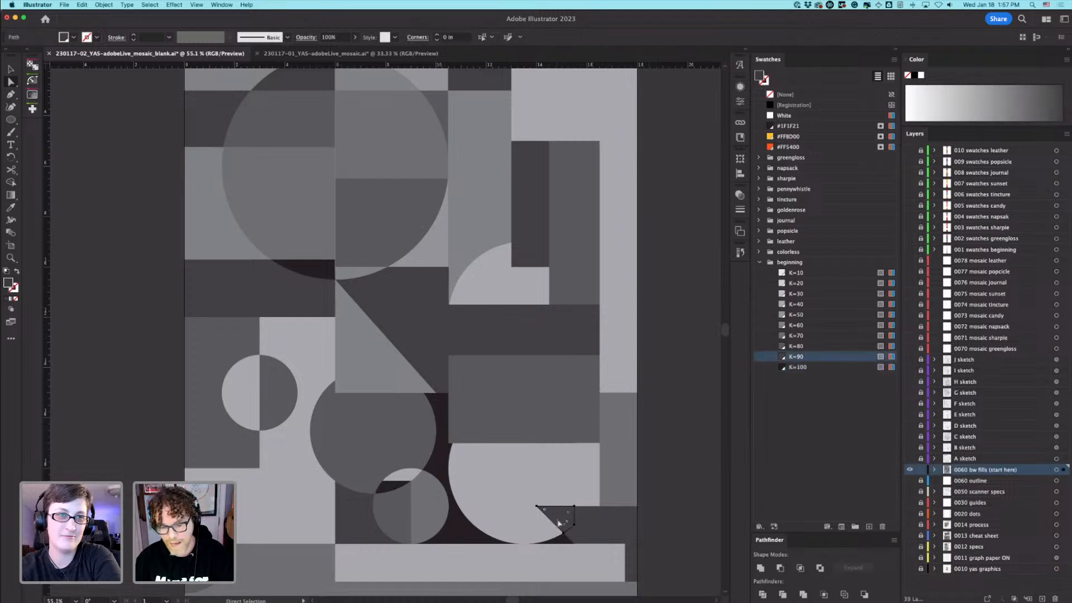
click(813, 369)
click(807, 346)
click(807, 336)
click(581, 517)
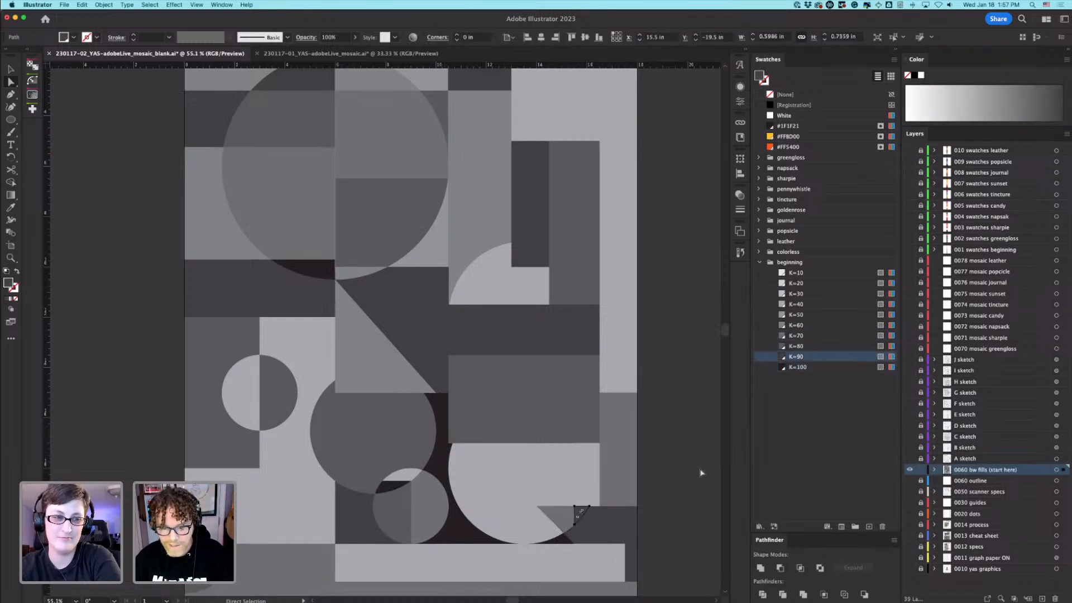
click(804, 347)
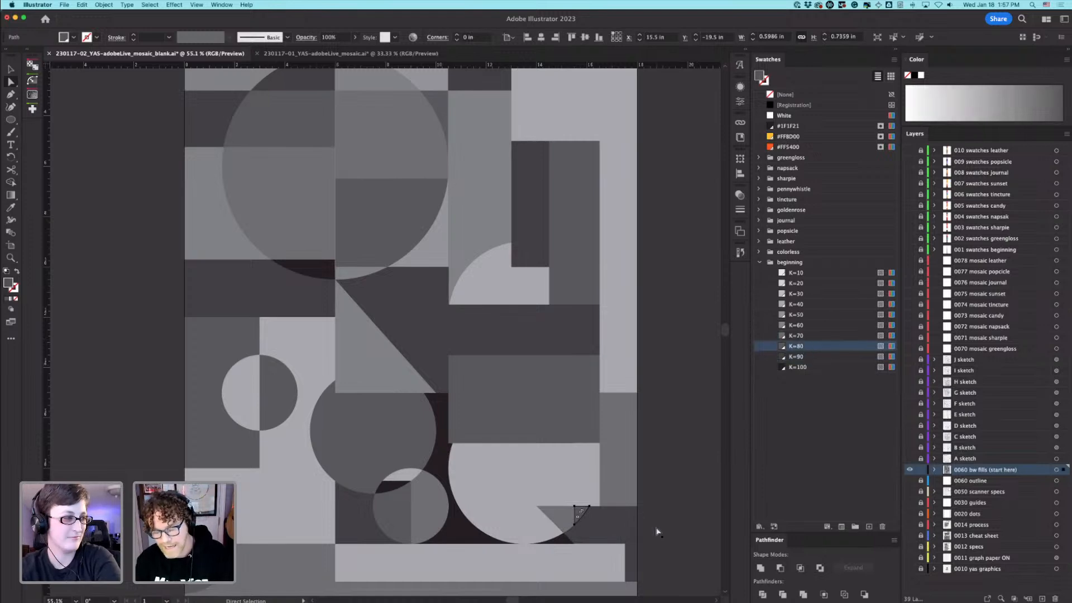
Step: Fill the poster's lower-right corner piece with K=100 and the vertical strip inside the adjacent circle's right edge with K=70
click(612, 538)
click(802, 368)
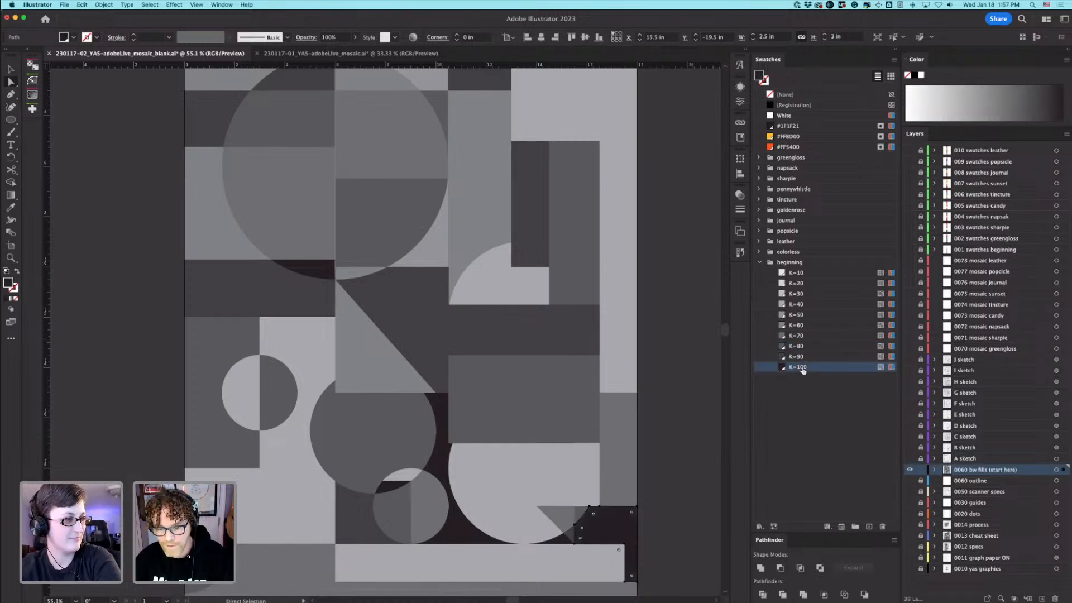
click(583, 494)
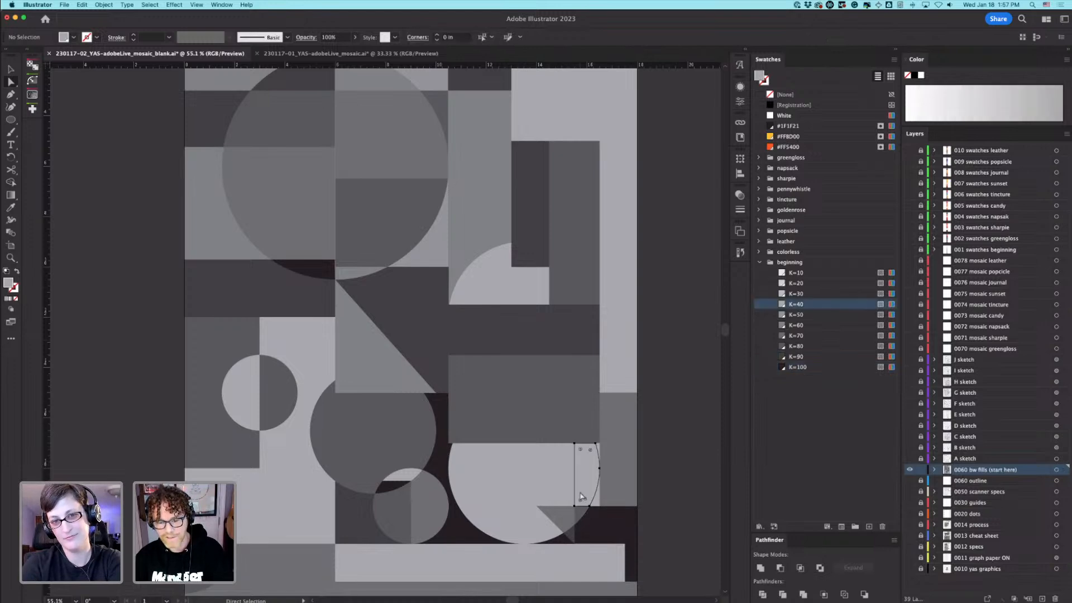
click(785, 337)
Step: Fill the small upper-right wedge of the lower-right circle with K=40 and the circle's top segment with K=90
click(581, 435)
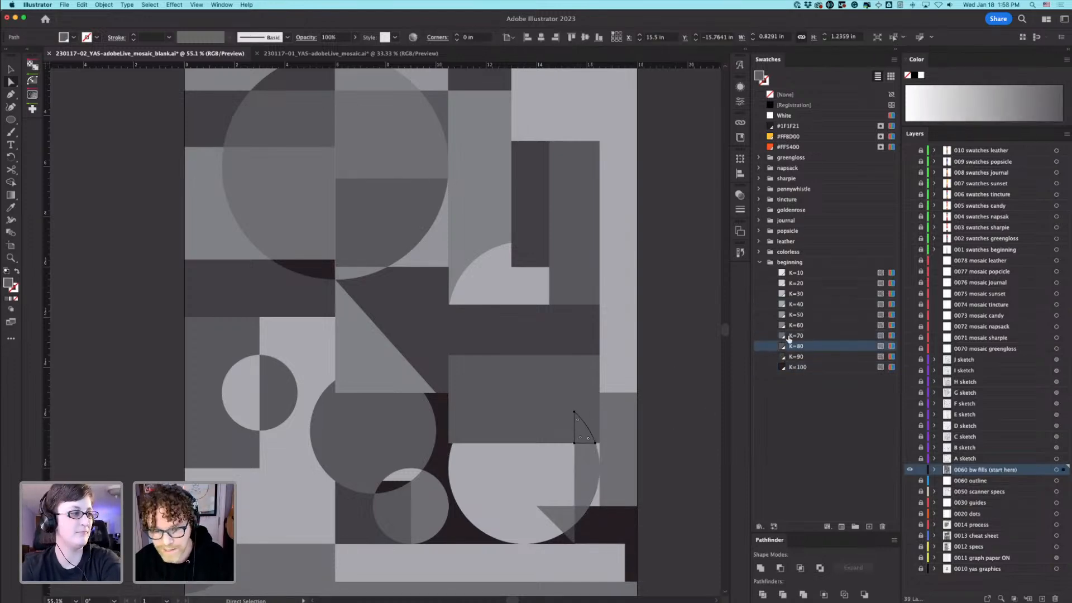
click(790, 316)
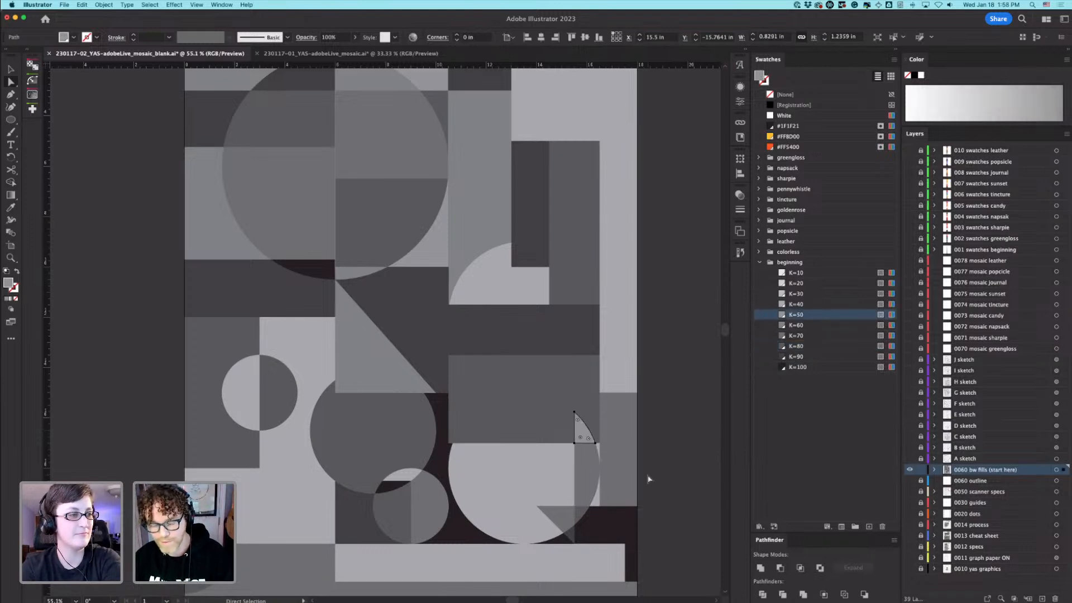
click(796, 304)
click(661, 426)
click(553, 431)
click(796, 357)
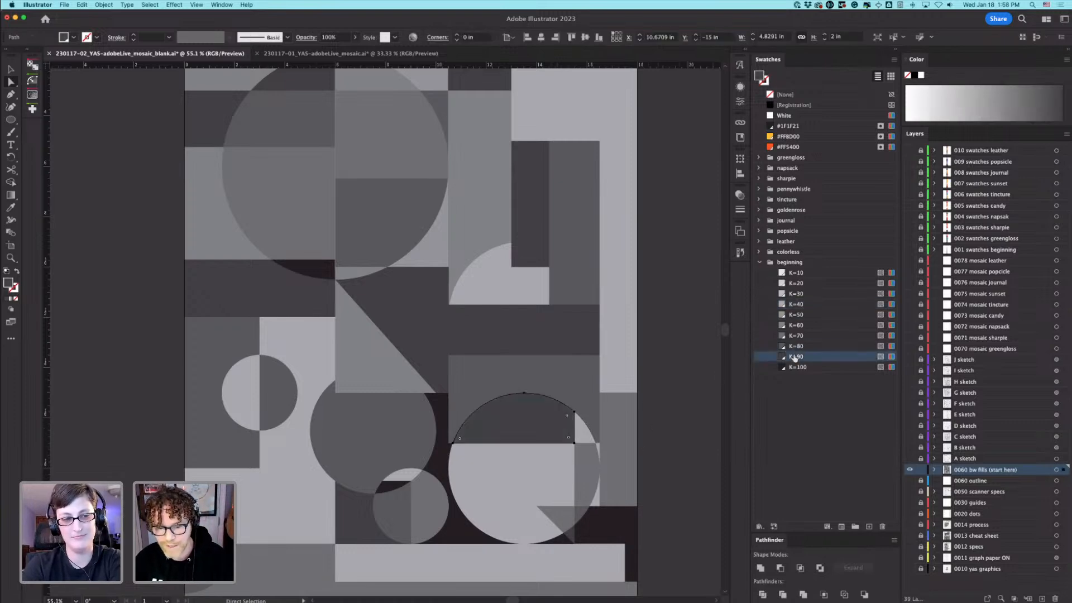
Step: In the circle above it, fill the bottom segment with K=90, the left middle piece with K=100 and the right middle piece with K=70
click(553, 386)
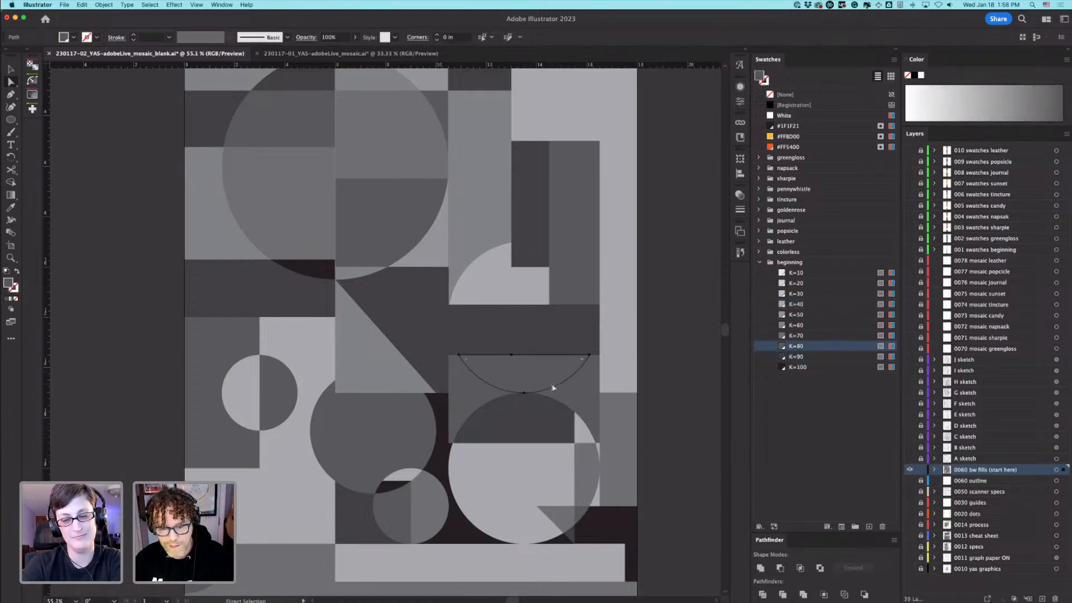
click(810, 358)
click(531, 346)
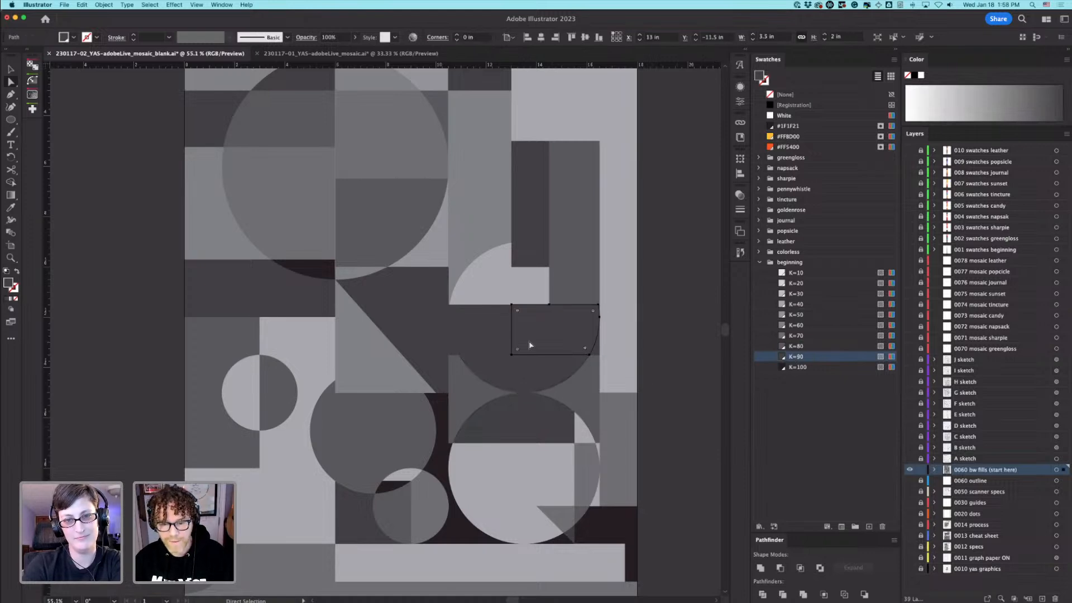
click(486, 336)
click(816, 369)
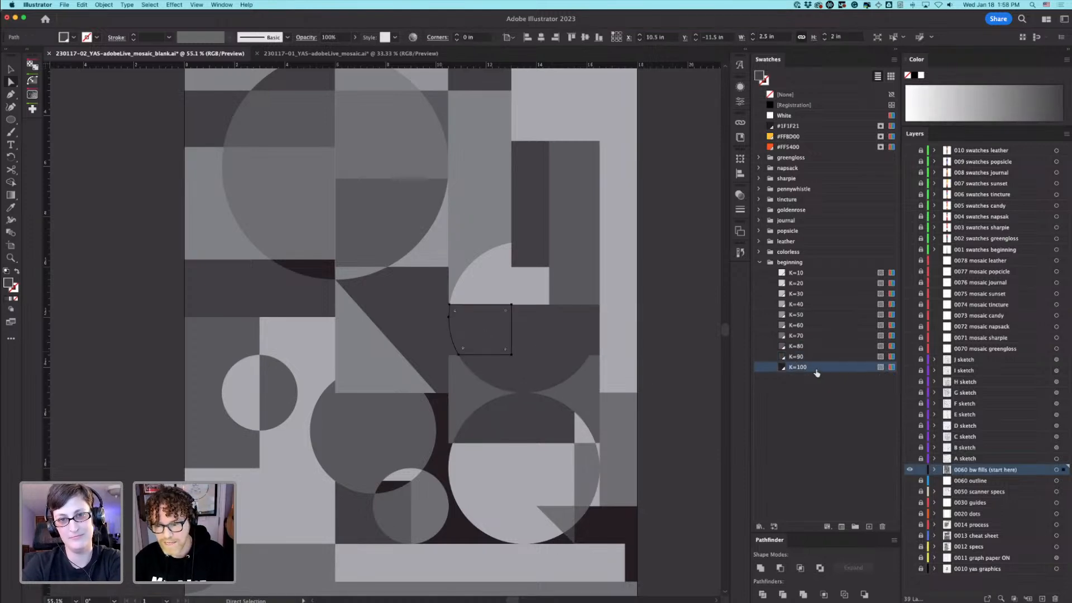
click(539, 332)
click(814, 335)
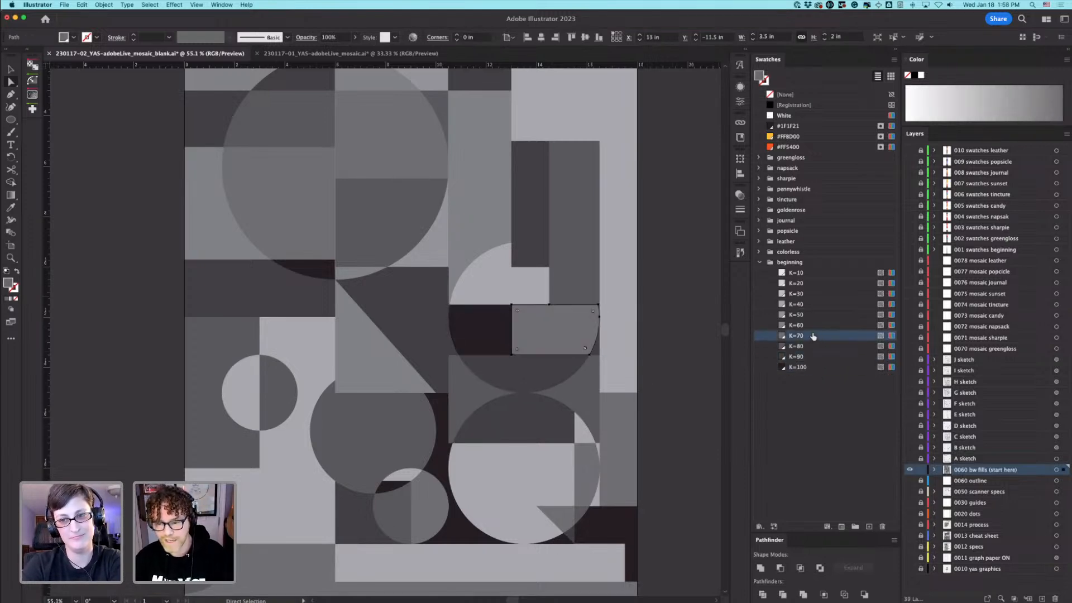
Step: Fill the strip on the poster's right edge beside the upper circle with K=90 and the strip above it with K=100
click(631, 320)
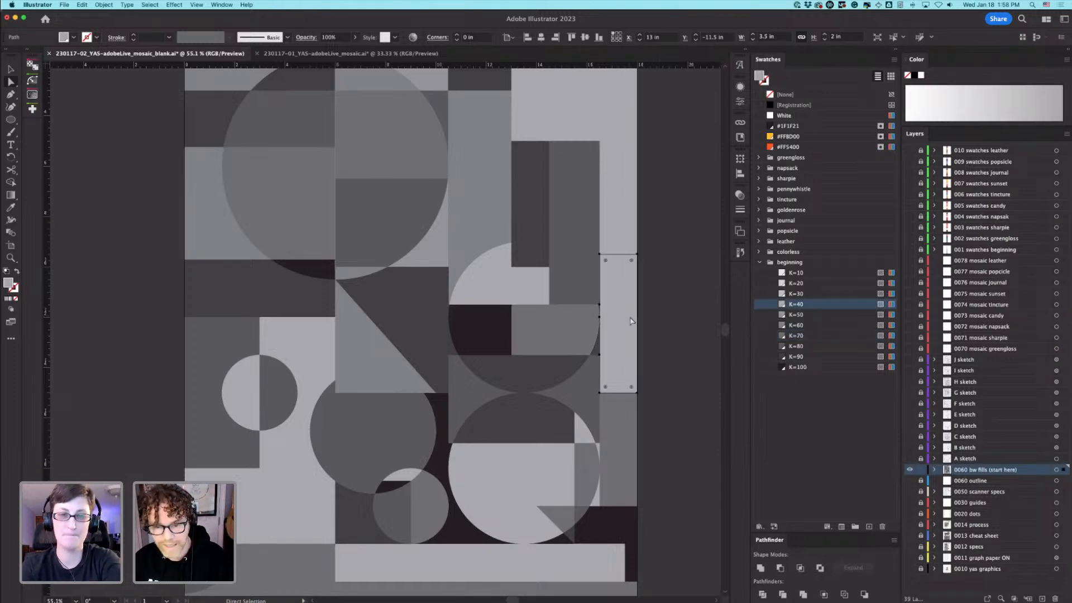
click(840, 358)
click(636, 219)
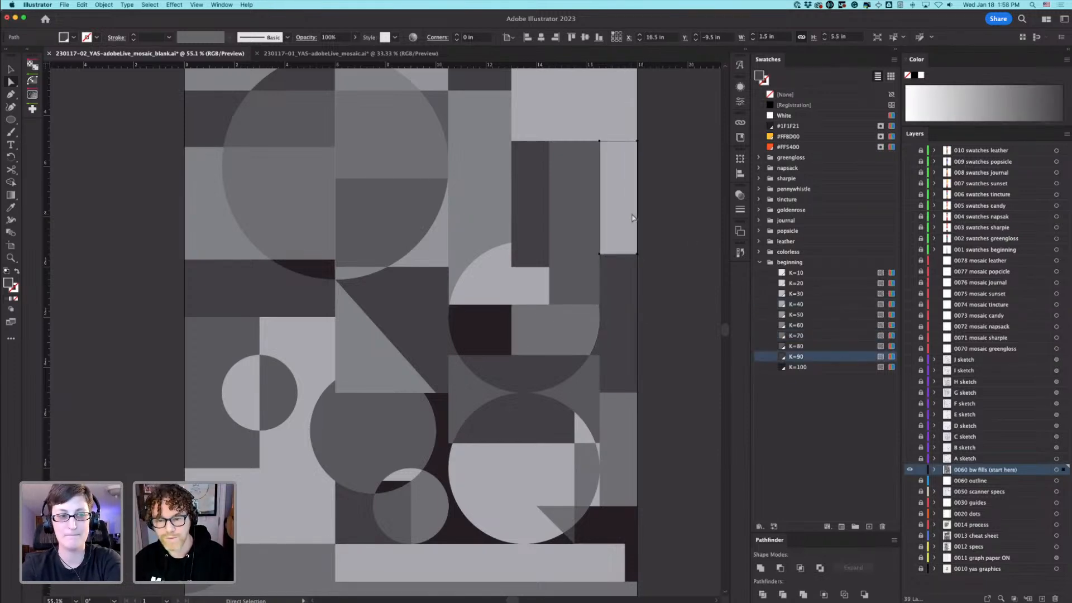
click(826, 358)
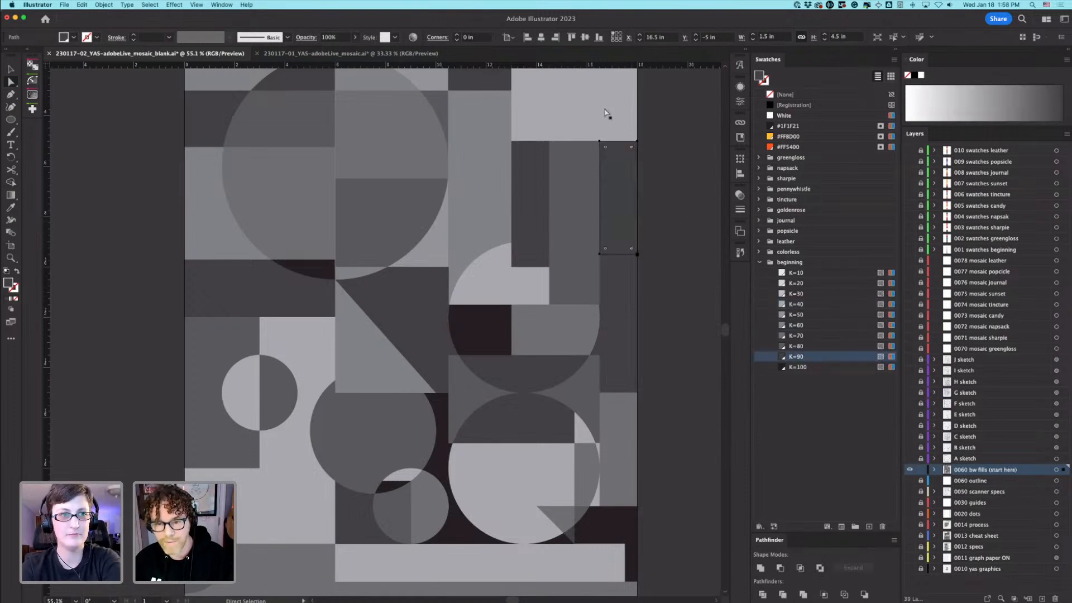
Step: Fill the poster's top-right corner rectangle with K=90, the rectangle below it with K=70 and the top-edge rectangle beside it with K=80
click(631, 136)
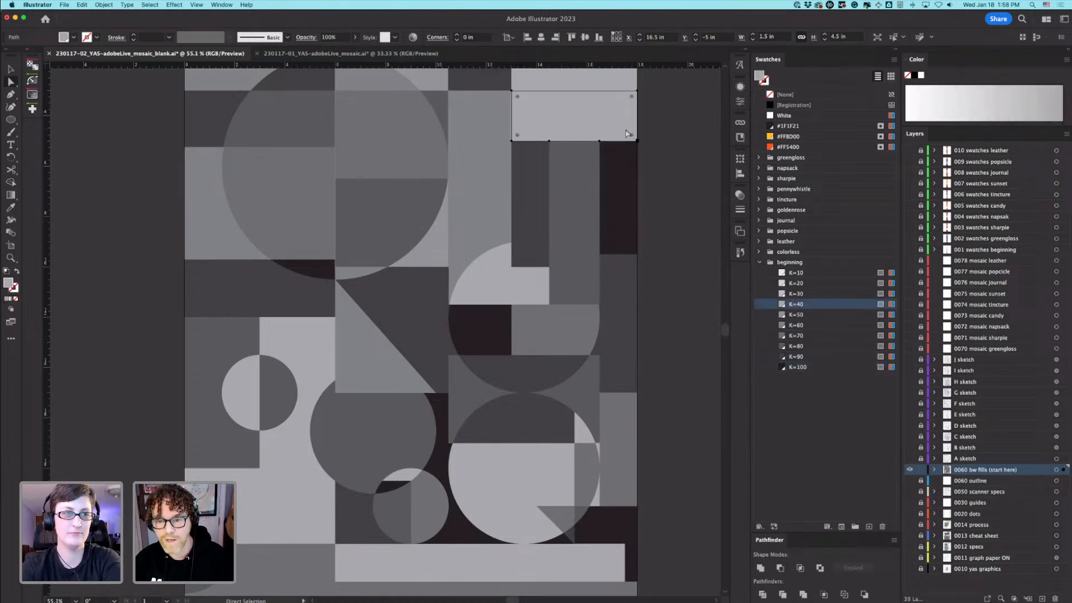
drag(660, 151, 680, 241)
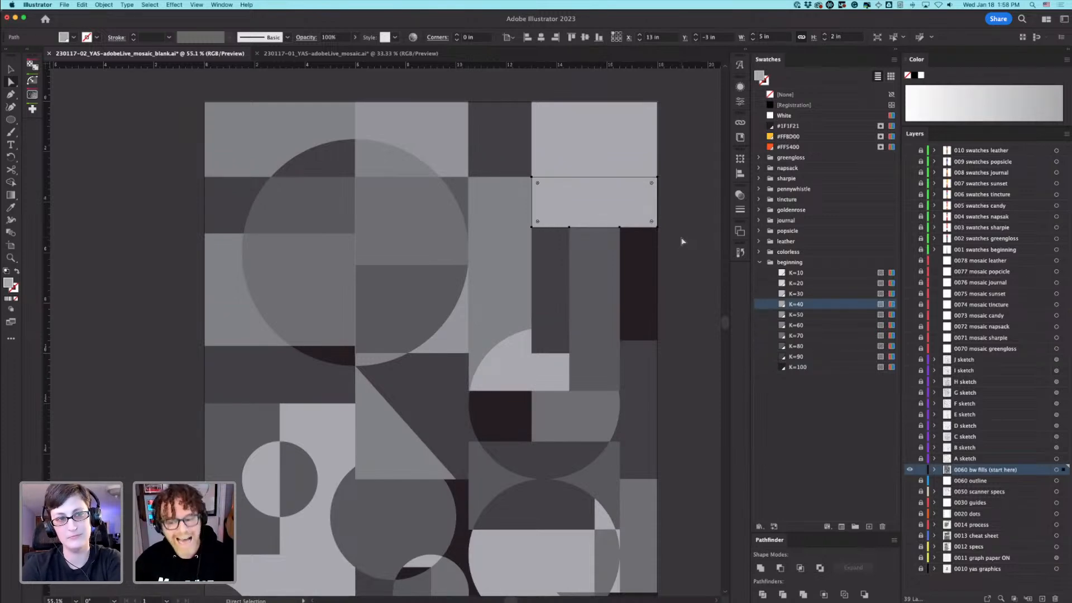
click(794, 340)
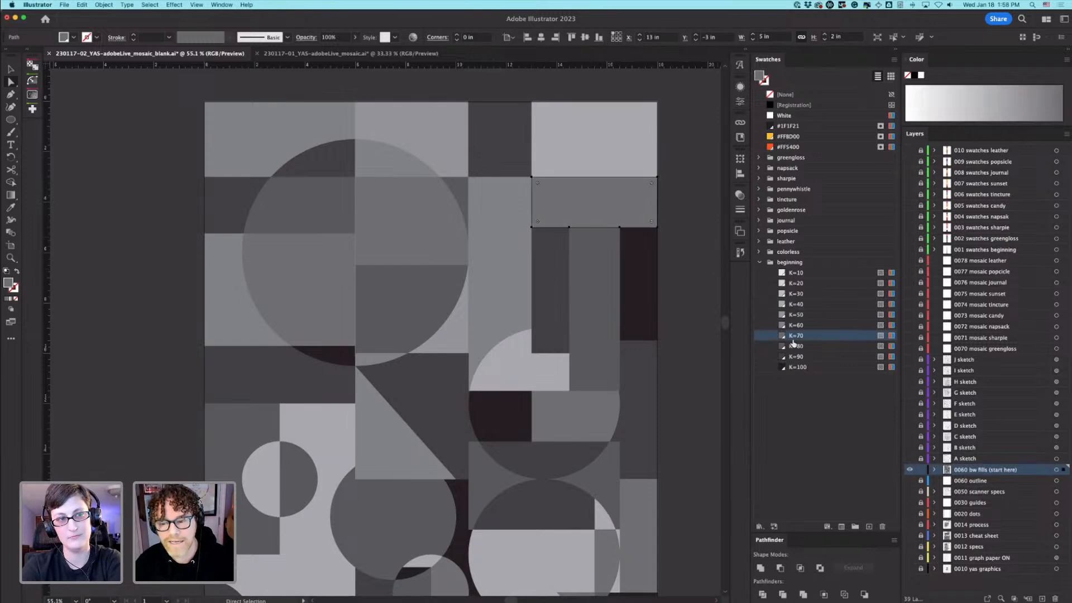
click(632, 160)
click(816, 338)
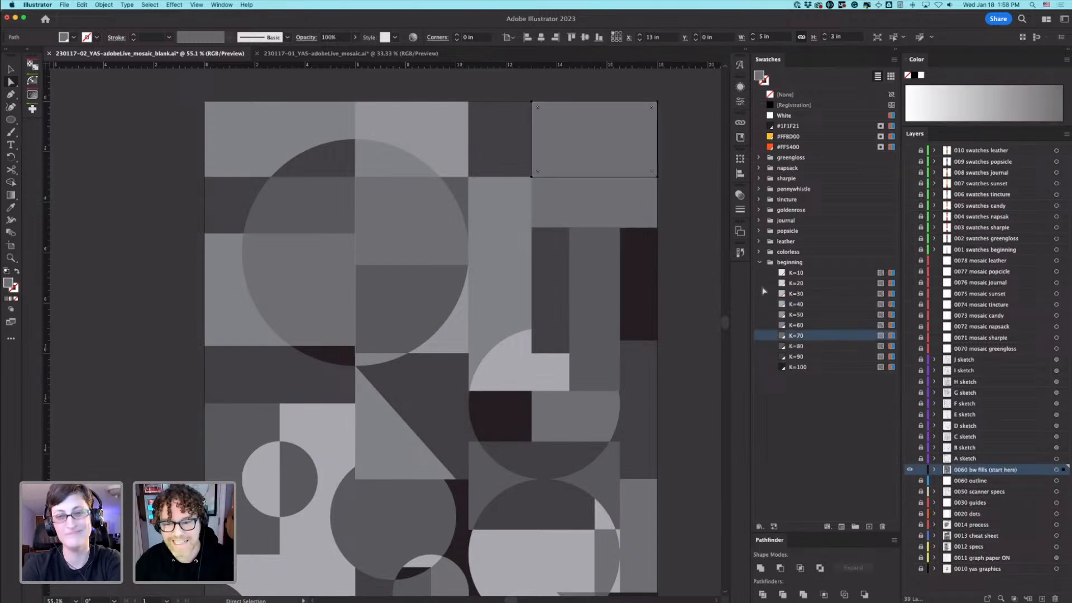
click(799, 357)
click(505, 148)
click(797, 347)
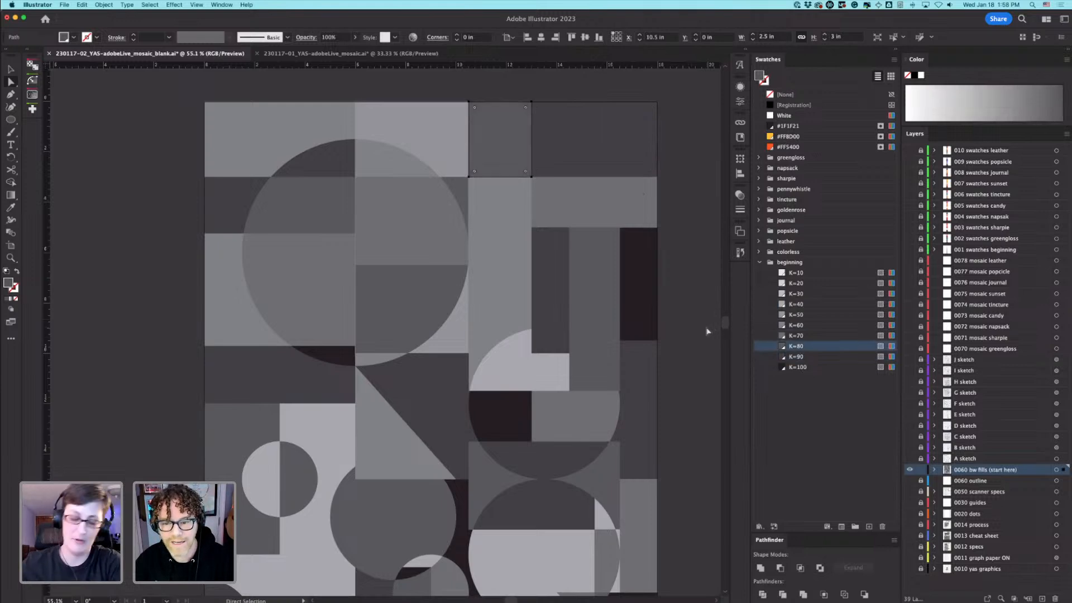
Step: Fill the small top cap of the circle on the right side with K=100 and its upper-right piece with K=70
click(548, 340)
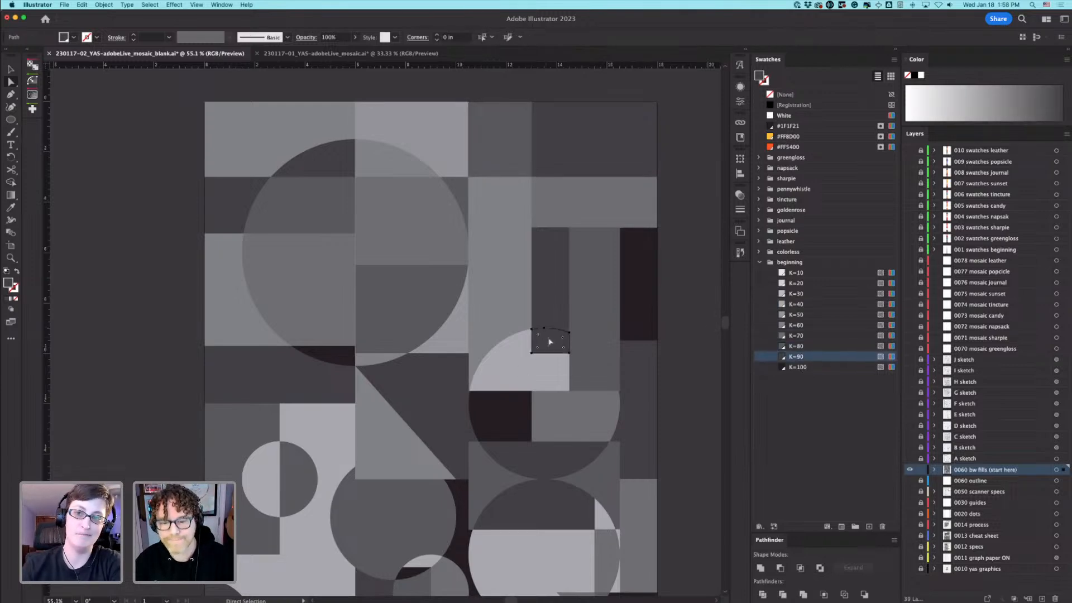
click(798, 367)
click(592, 363)
click(790, 335)
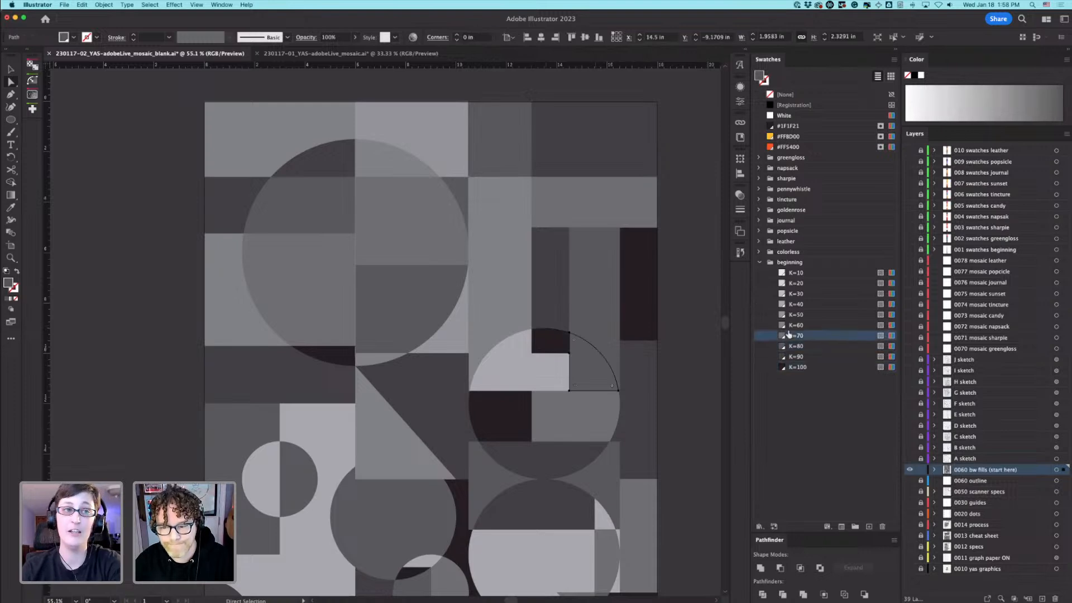
Step: Fill the tiny corner sliver outside that circle's lower-right edge with K=100 and clear the selection
scroll(662, 436, down, 5)
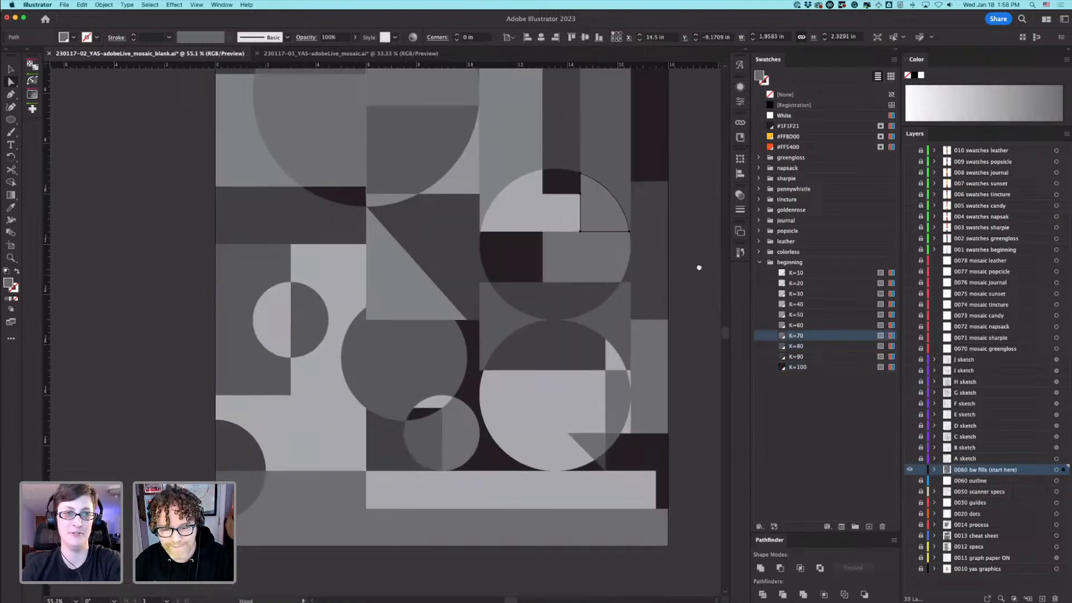
click(628, 264)
click(809, 366)
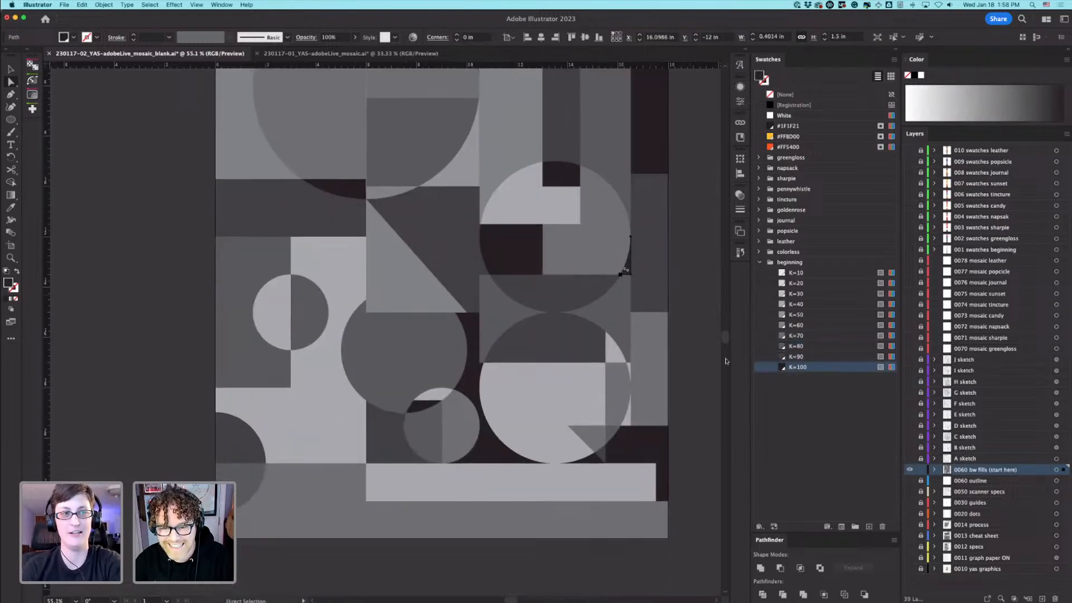
click(684, 367)
Step: Check the edges of all pieces, and try to merge the small triangle below the lower-right circle with the notch triangle using Shape Builder
key(super+a)
key(super+minus)
drag(677, 350, 675, 374)
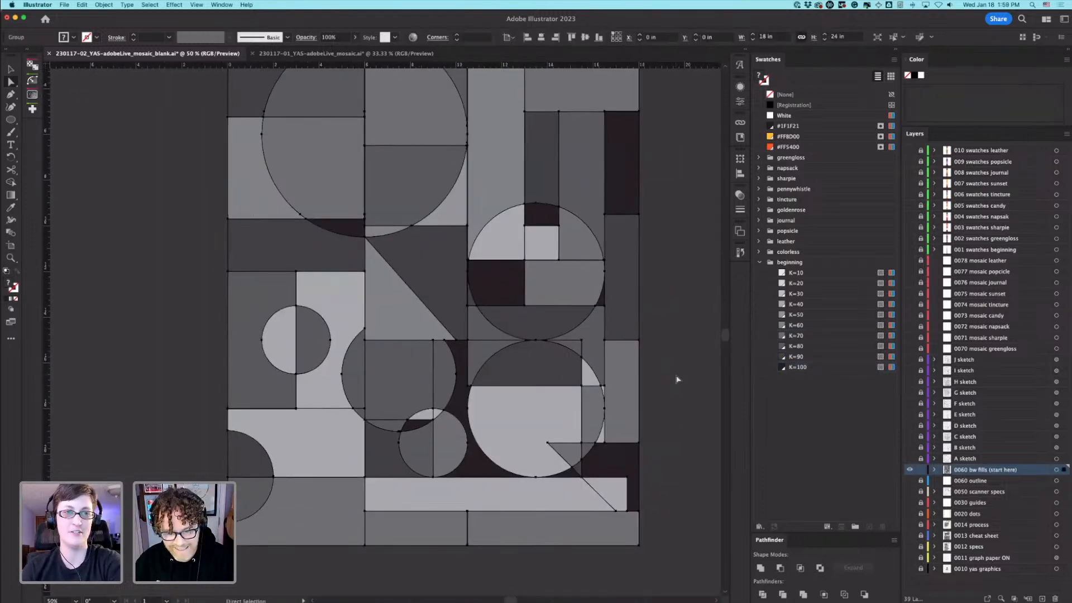
scroll(568, 477, up, 5)
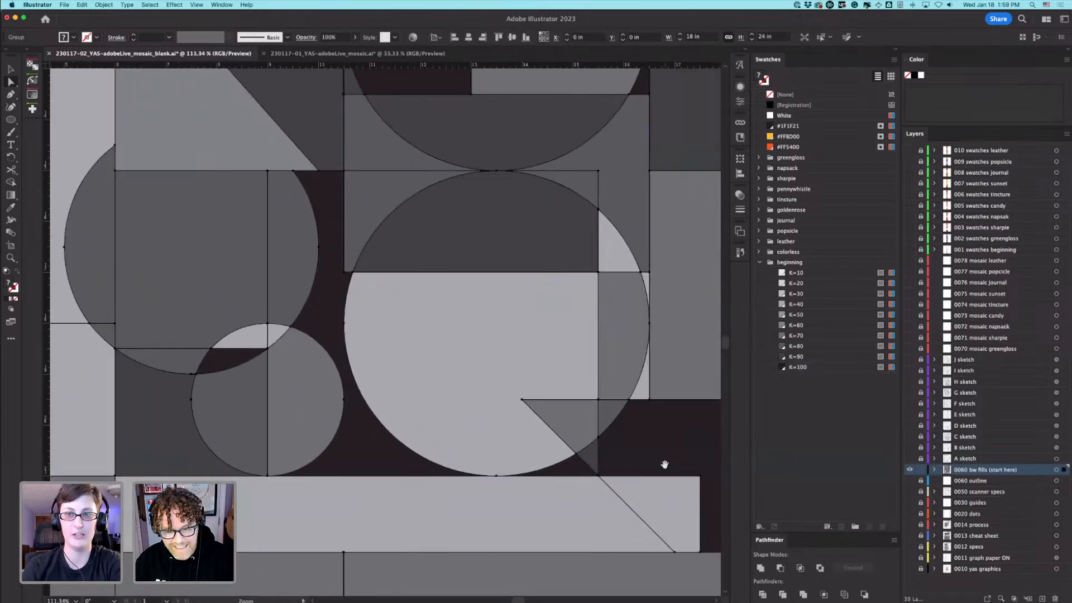
click(592, 462)
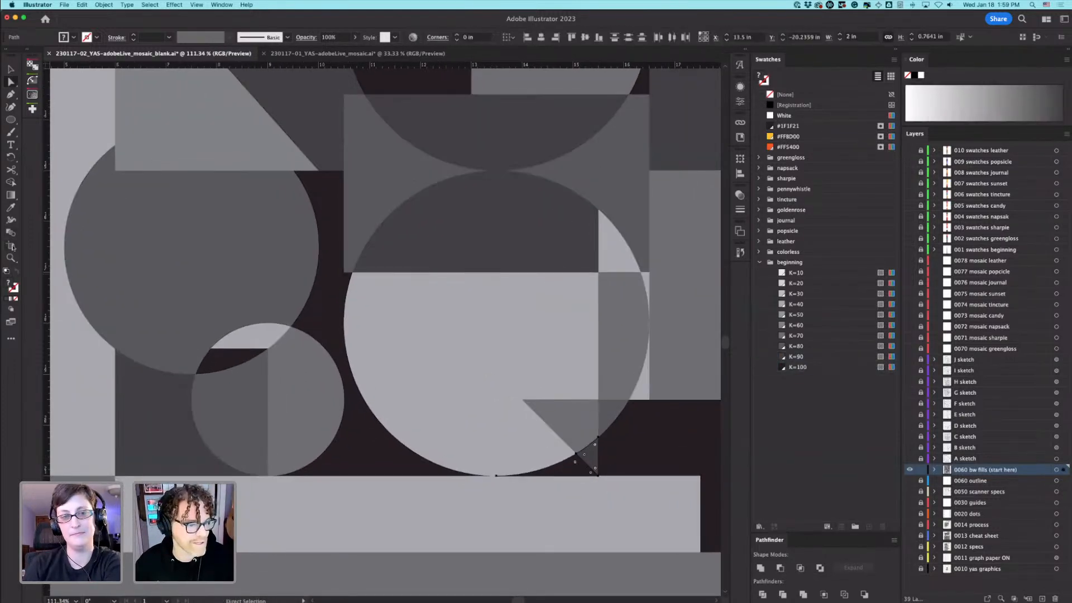
click(10, 183)
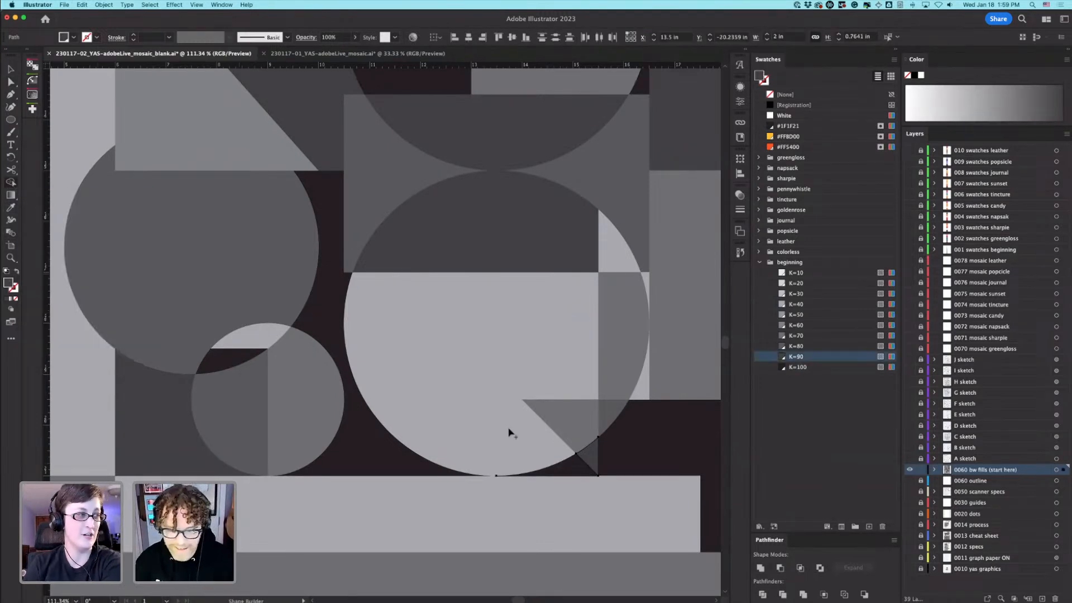
shift+super+click(585, 441)
mouse_move(590, 457)
mouse_down()
mouse_move(565, 423)
mouse_move(596, 467)
mouse_up()
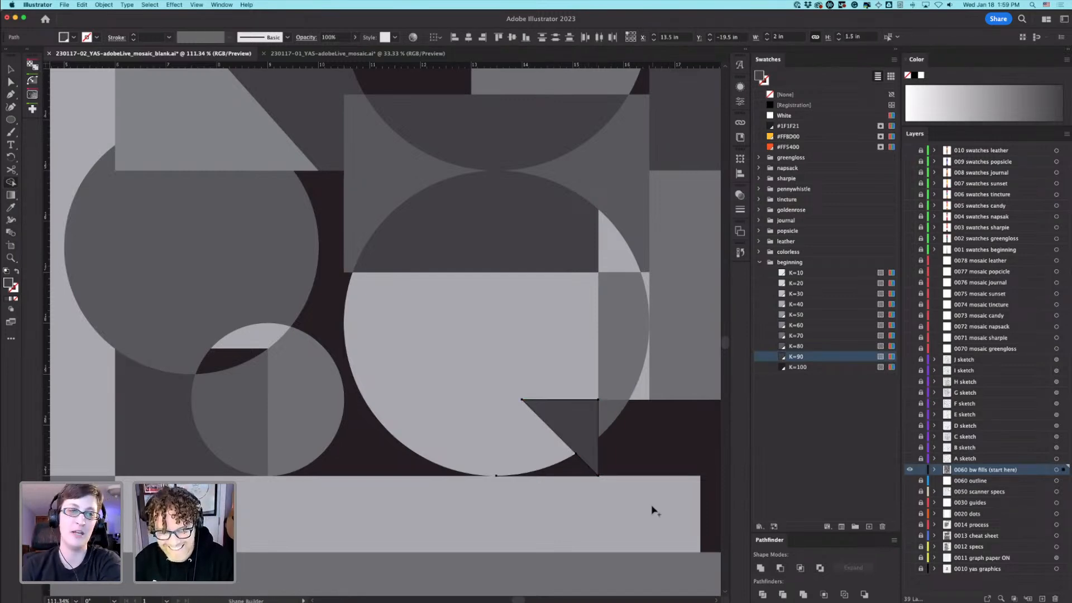
key(a)
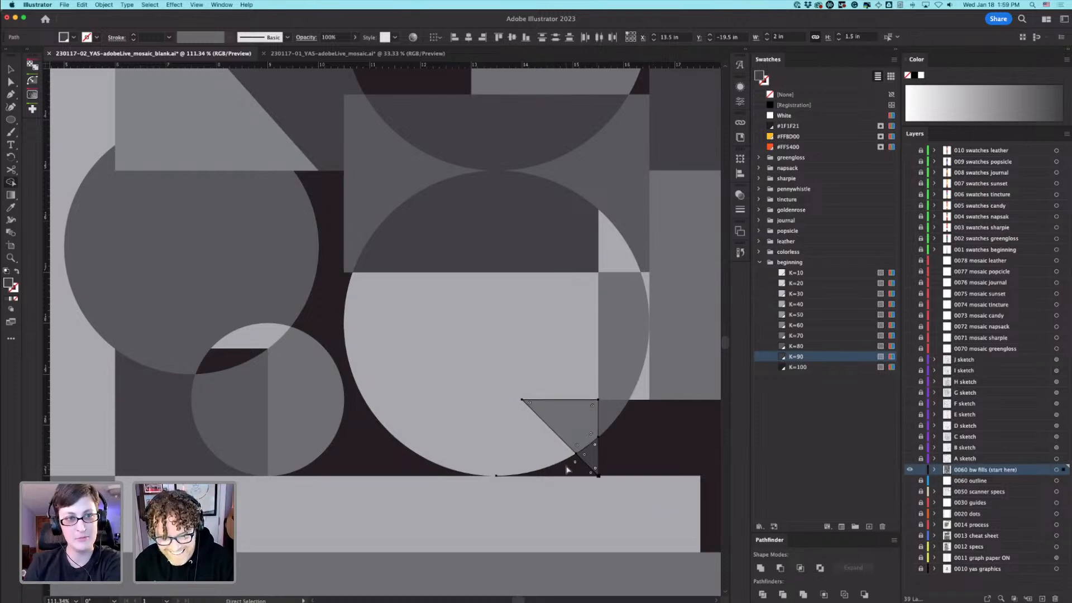
Step: Merge the small triangle below the lower-right circle with the dark sliver beside it along the circle's bottom edge using Shape Builder
super+click(582, 502)
super+click(588, 464)
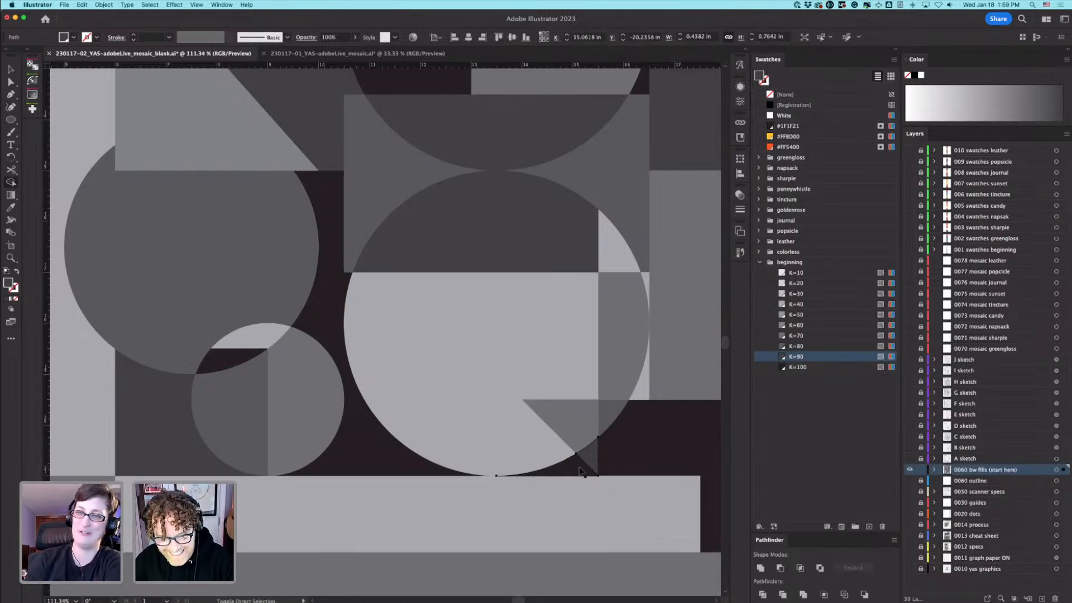
shift+super+click(582, 471)
drag(581, 471, 592, 468)
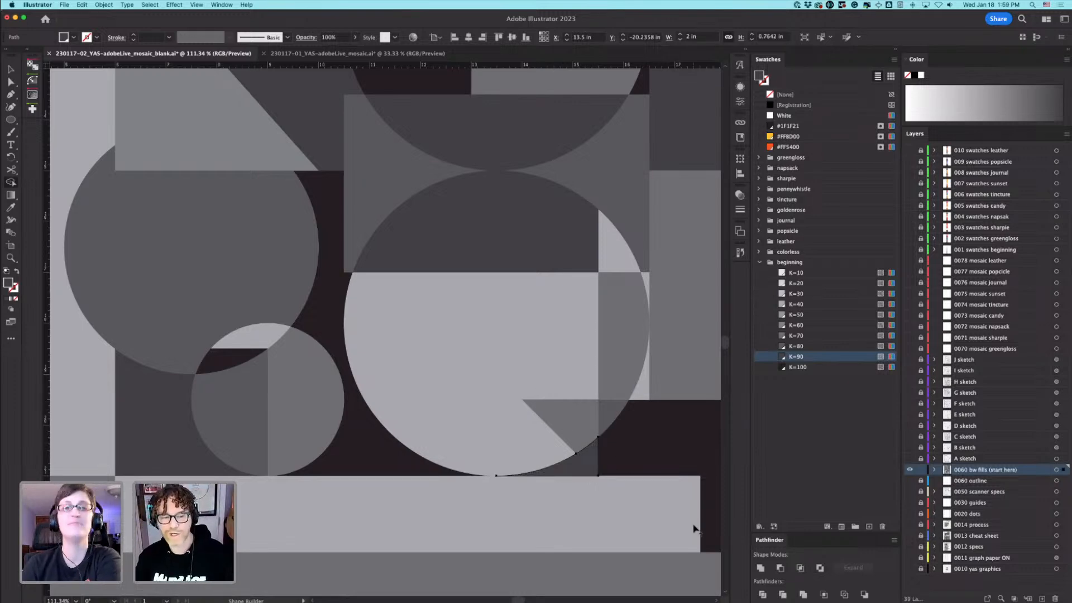
Step: Fill the thin curved piece at the bottom of the mid-lower circle, beside the small circle, with the sampled K=70 colour
alt+super+click(607, 457)
alt+super+click(427, 383)
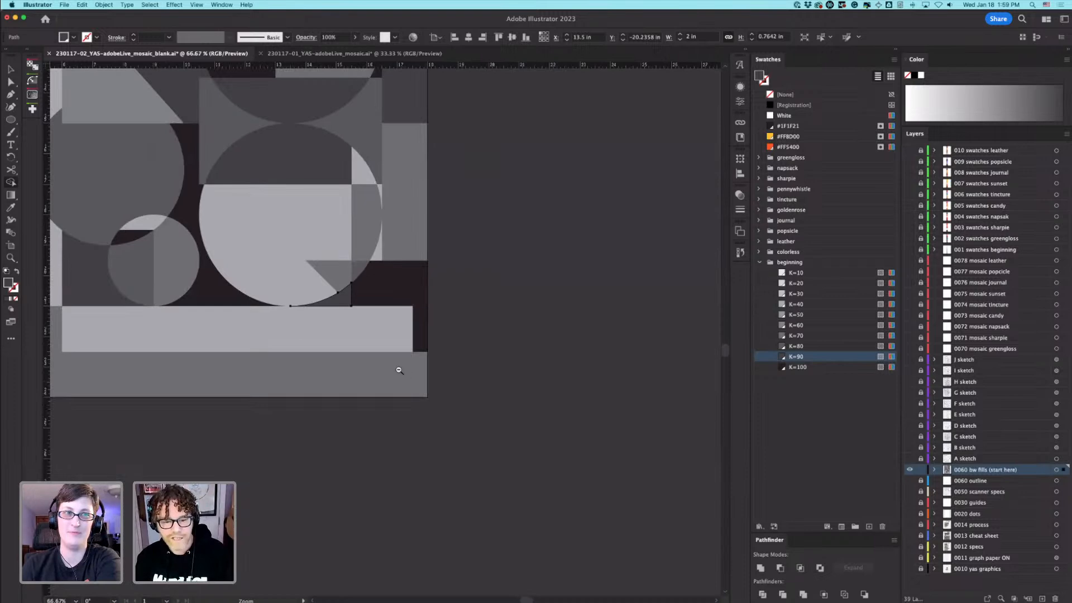
drag(400, 368, 648, 508)
click(612, 405)
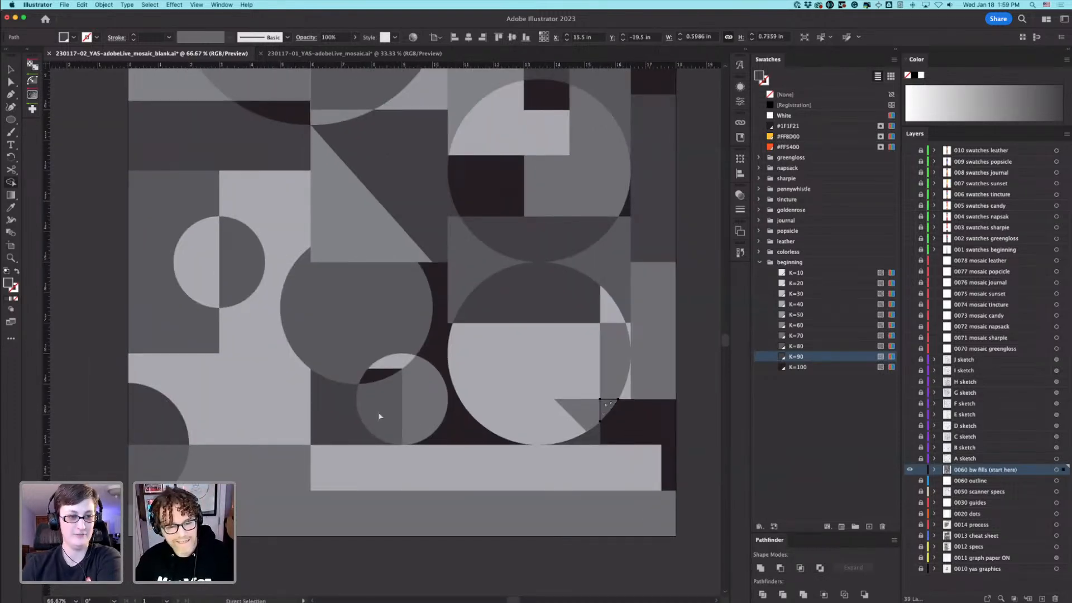
click(354, 381)
key(shift+m)
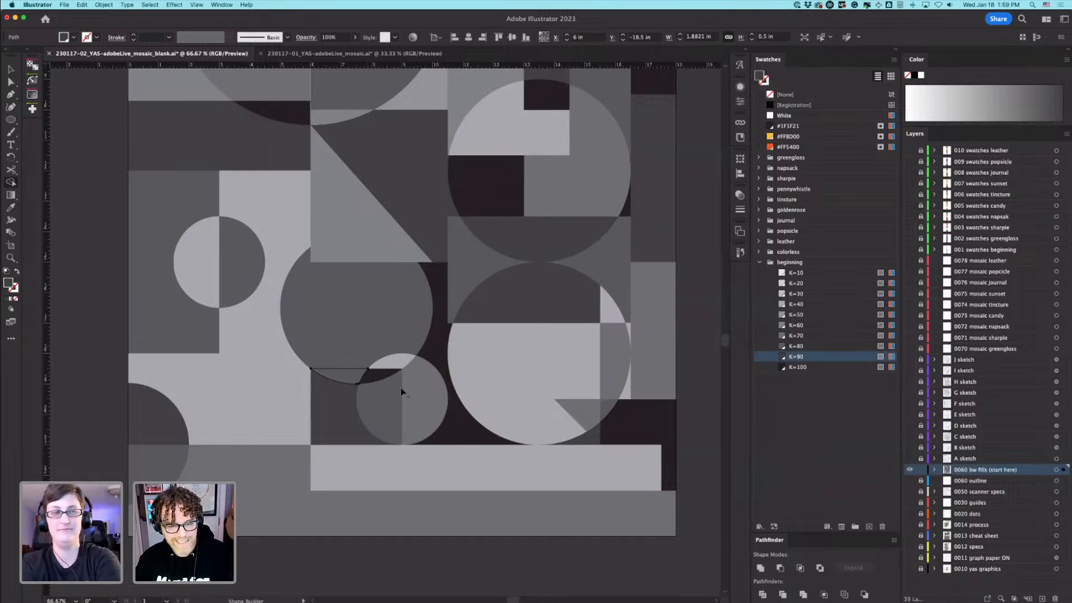
key(i)
click(479, 437)
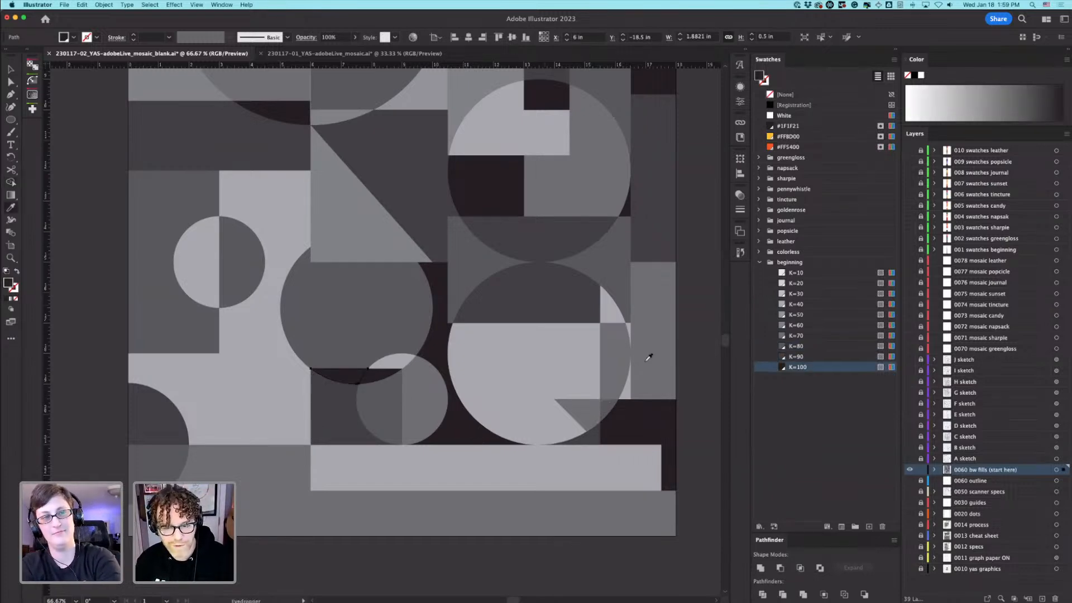
click(626, 359)
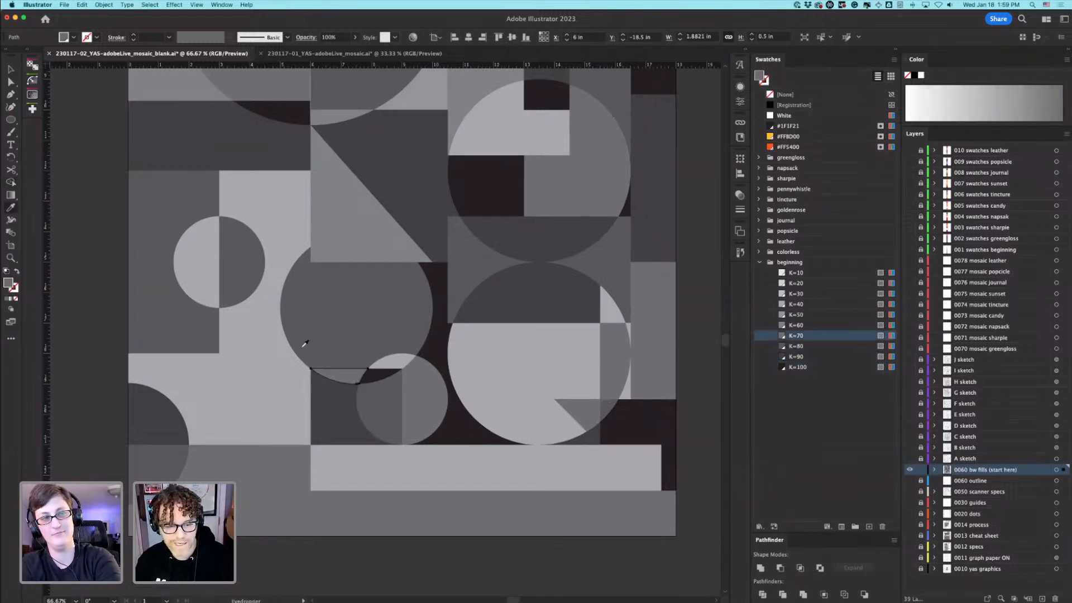
Step: Fill the large light piece in the poster's lower-left area, above the bottom bands, with the sampled K=100 colour
super+click(234, 380)
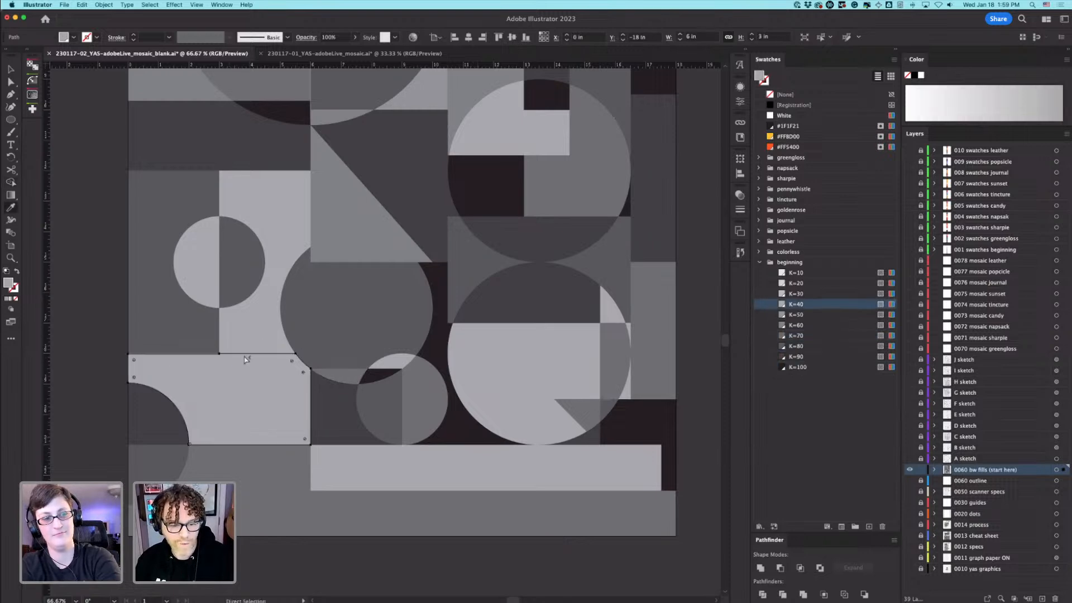
click(503, 183)
alt+super+click(465, 280)
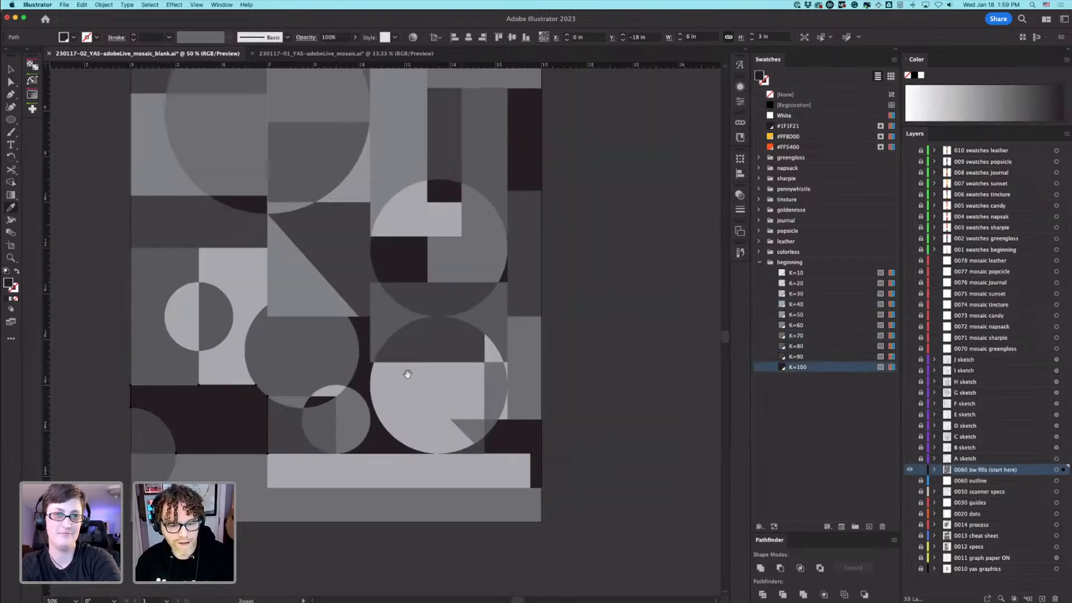
drag(407, 374, 483, 414)
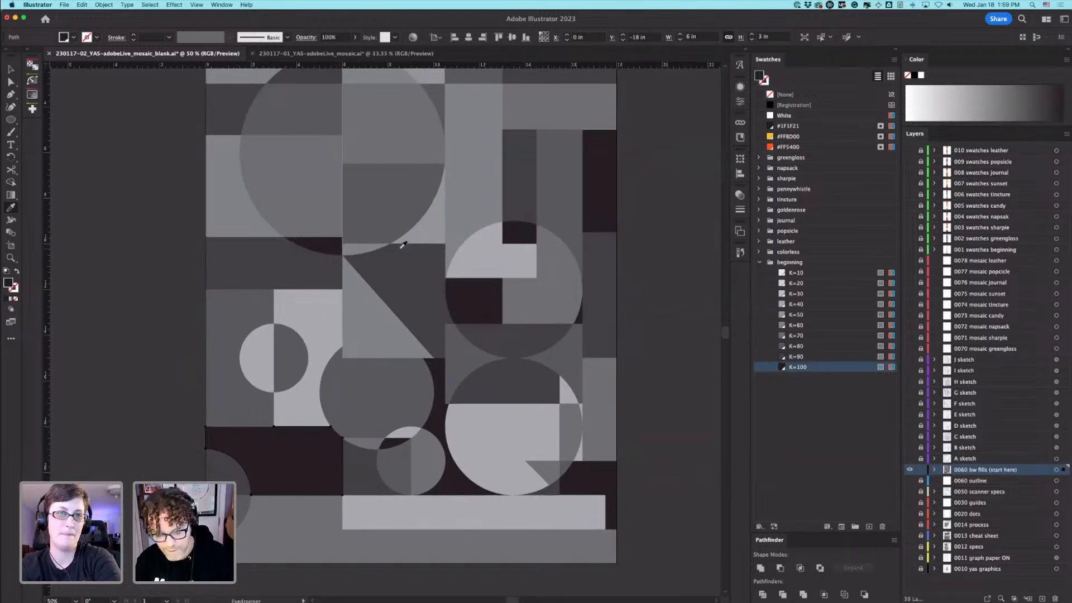
Step: Check the shapes of the tall column above the right-hand circle and the dark rectangle on the poster's right edge
key(a)
click(488, 209)
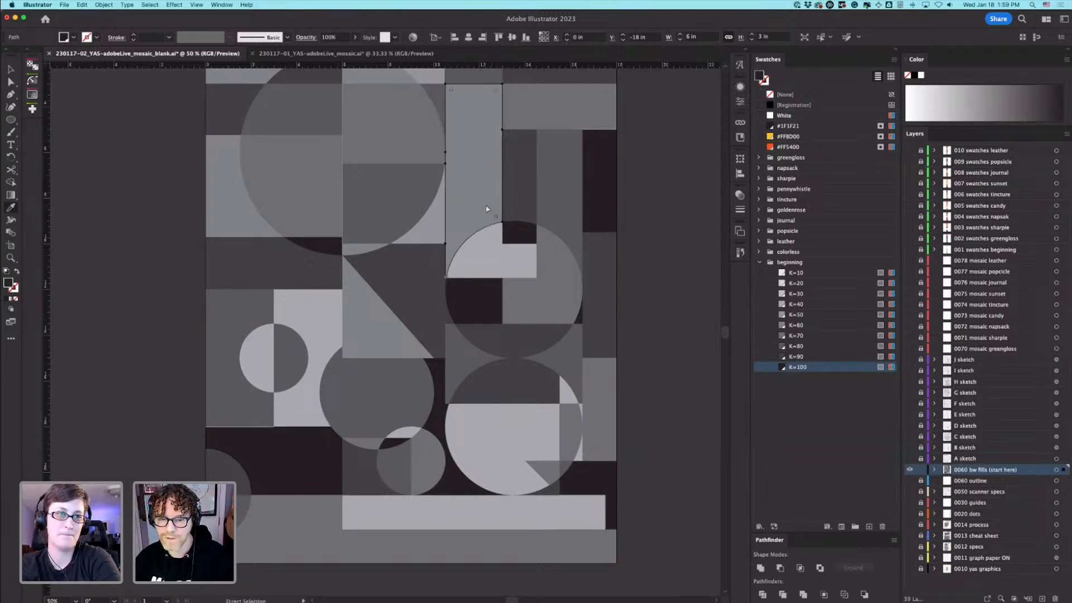
click(669, 219)
key(super+z)
key(i)
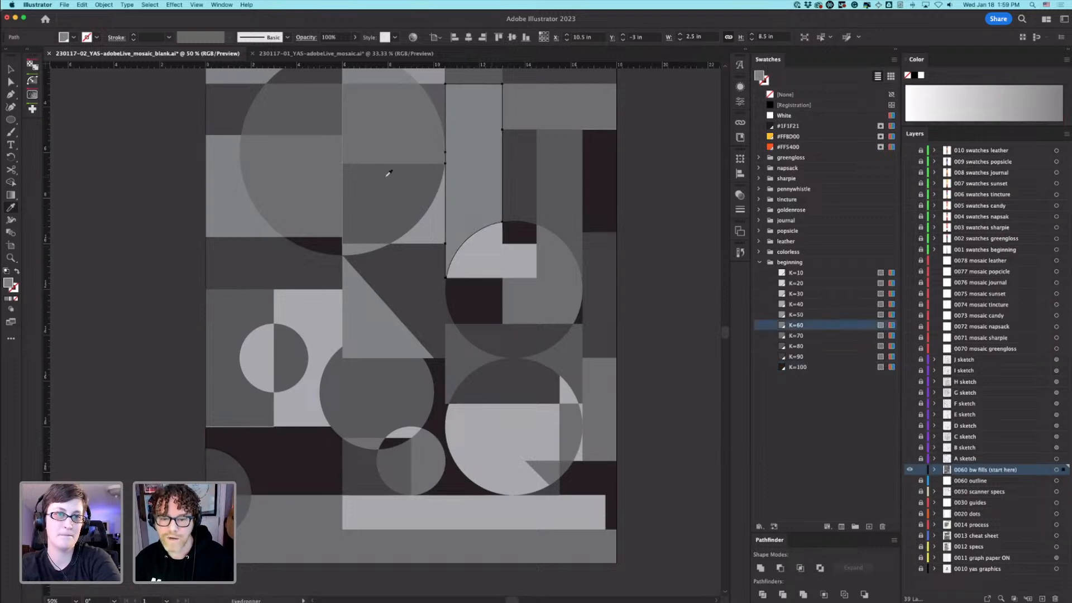
super+click(593, 205)
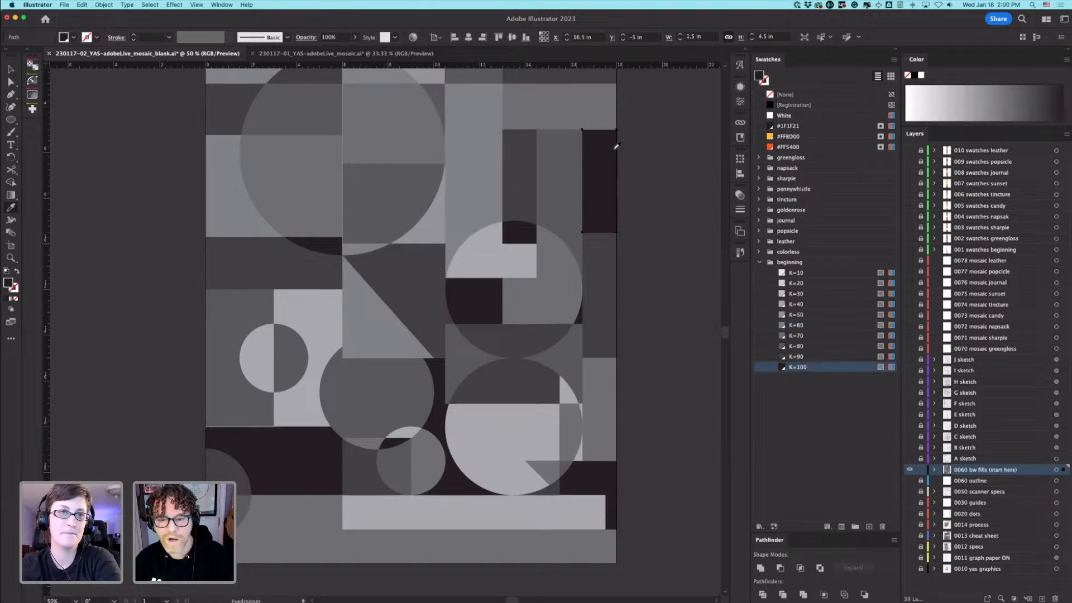
key(a)
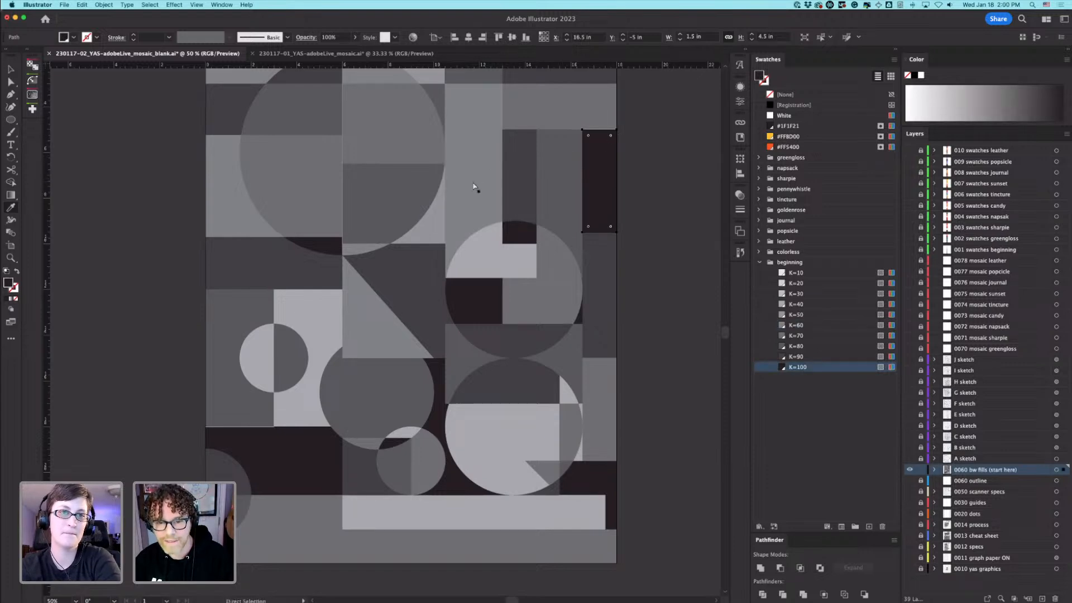
key(i)
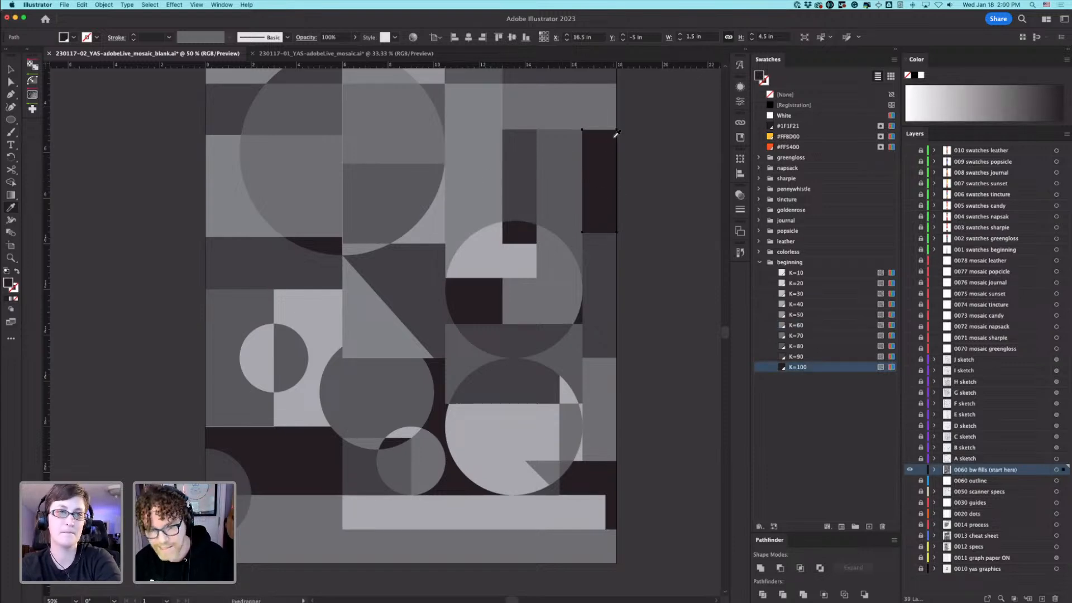
Step: Inspect the seam between the dark right-edge rectangle and the wide rectangle above it, and clear the selection
drag(588, 124, 727, 208)
key(a)
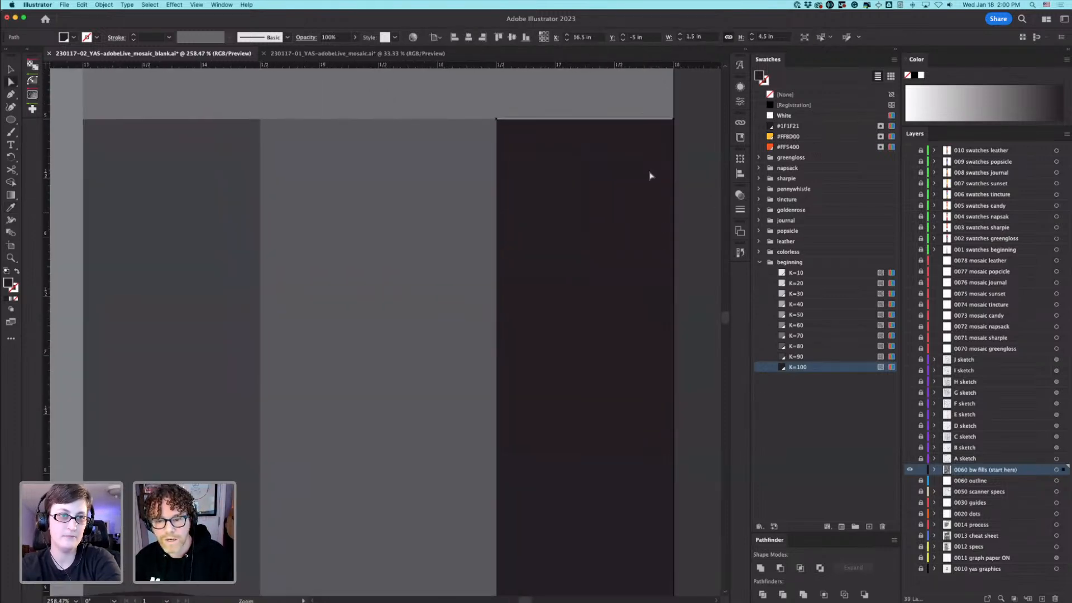
drag(551, 110, 705, 178)
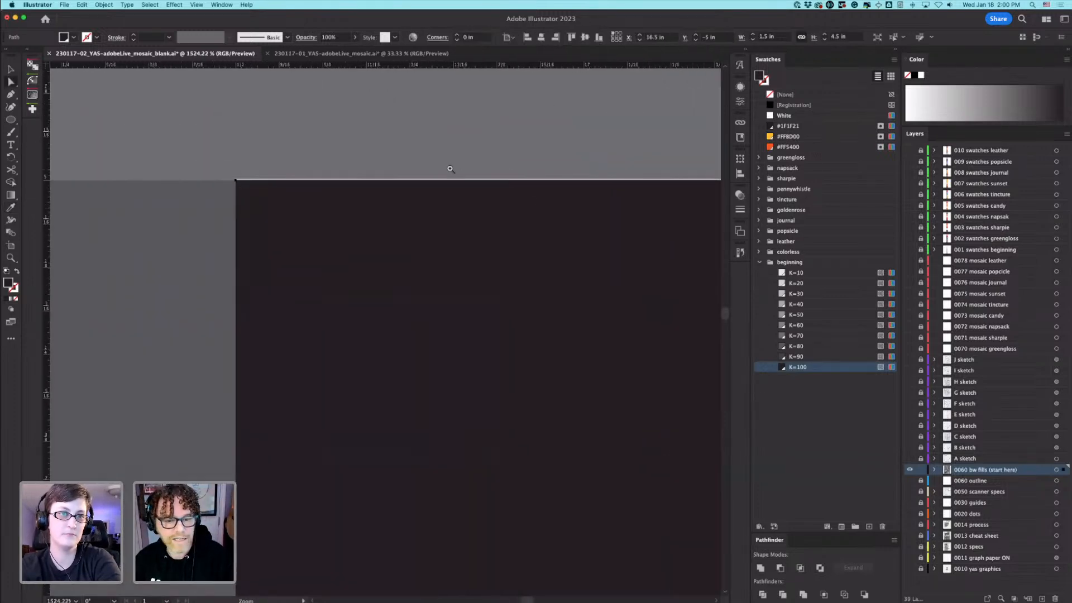
drag(450, 169, 598, 220)
click(442, 205)
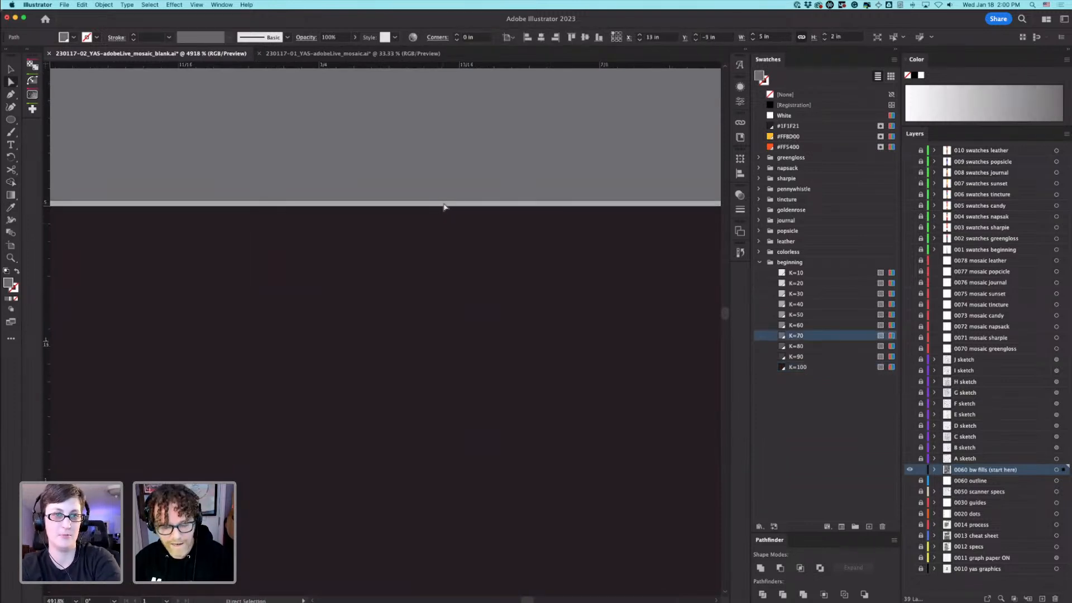
key(super+minus)
key(super+minus)
key(super+minus)
key(super+minus)
key(super+minus)
key(super+minus)
key(super+minus)
key(super+minus)
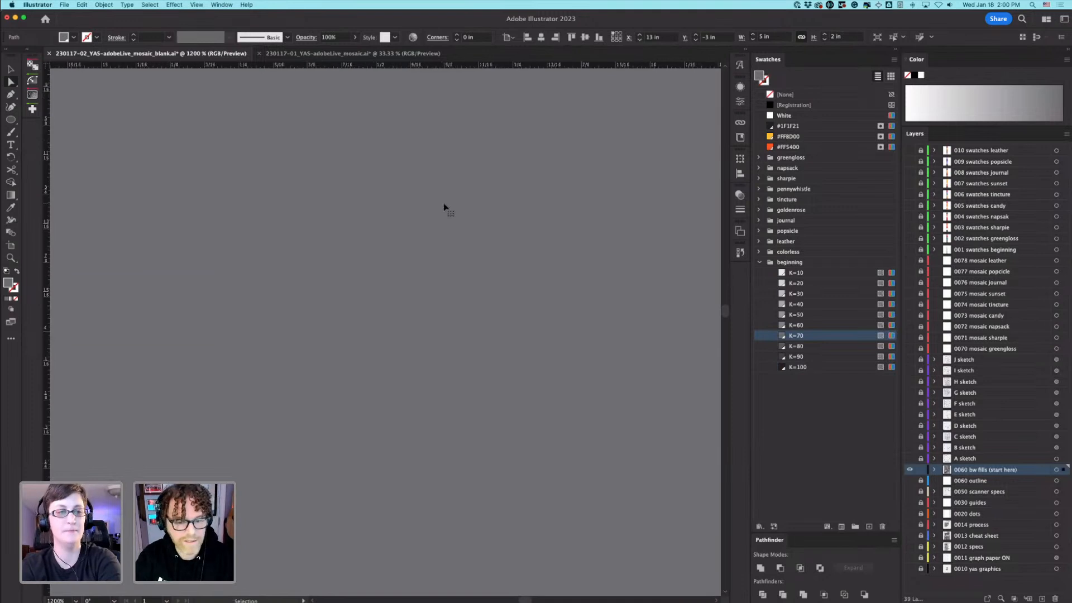
key(super+minus)
key(super+minus)
key(super+minus)
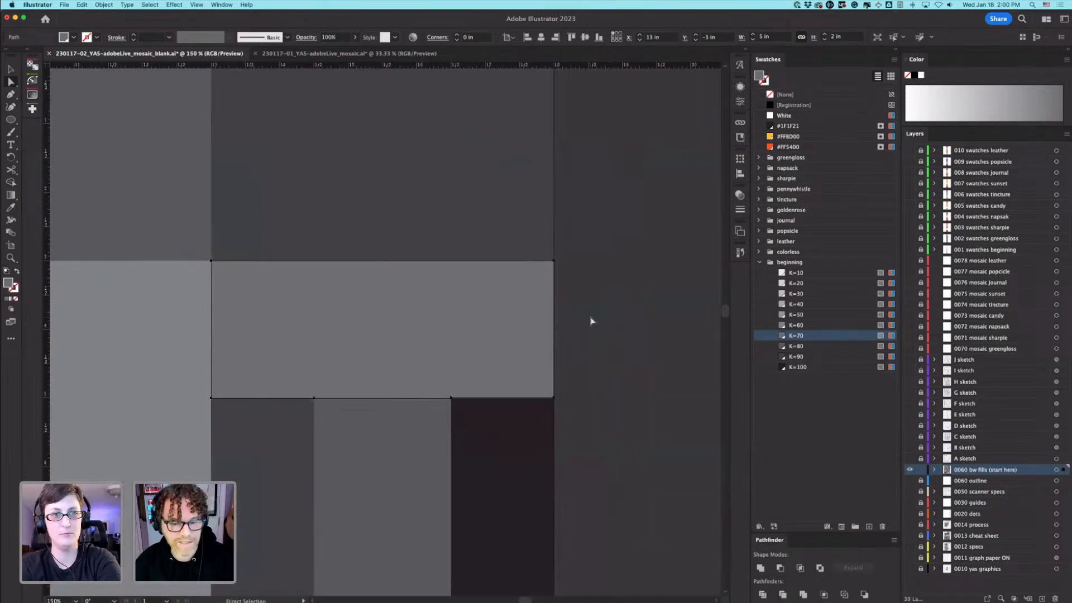
click(591, 321)
key(super+0)
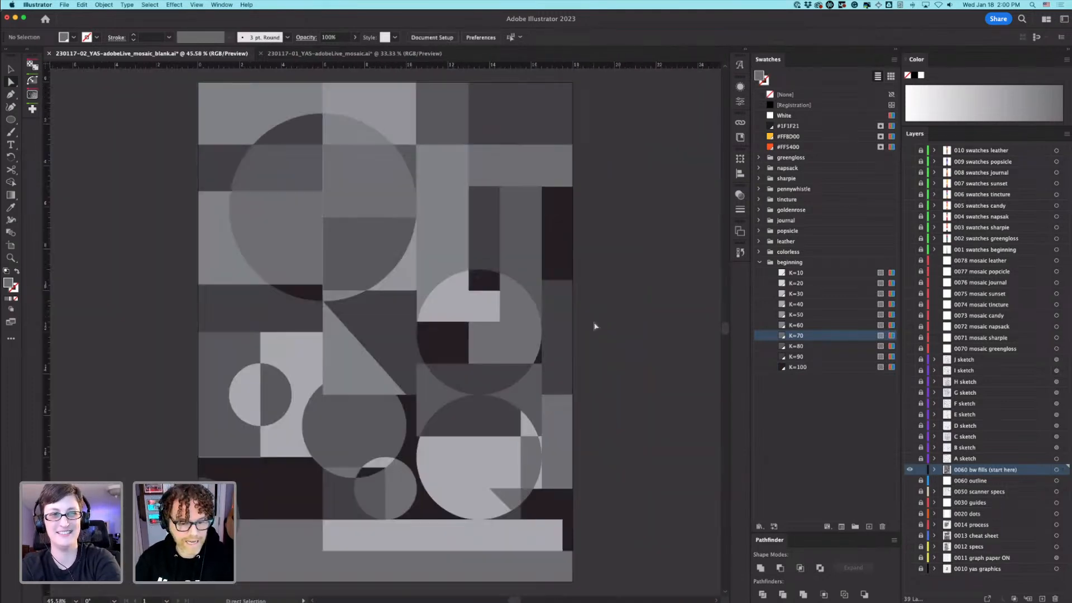
Step: Examine the top edge of the dark lower-left piece up close and select the thin light sliver there
drag(208, 453, 433, 486)
drag(527, 461, 594, 502)
click(569, 509)
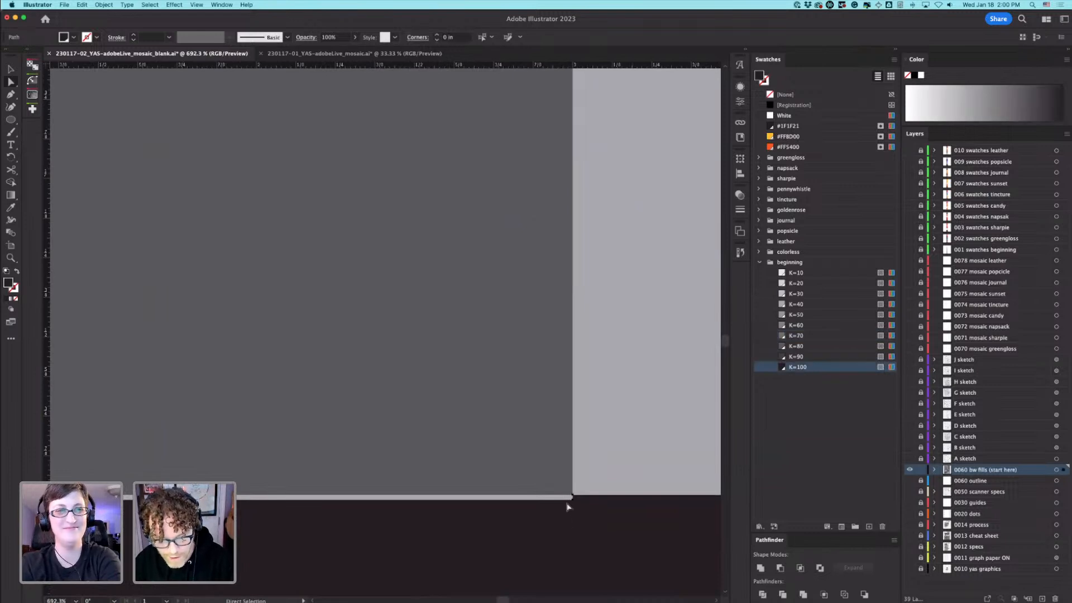
click(565, 498)
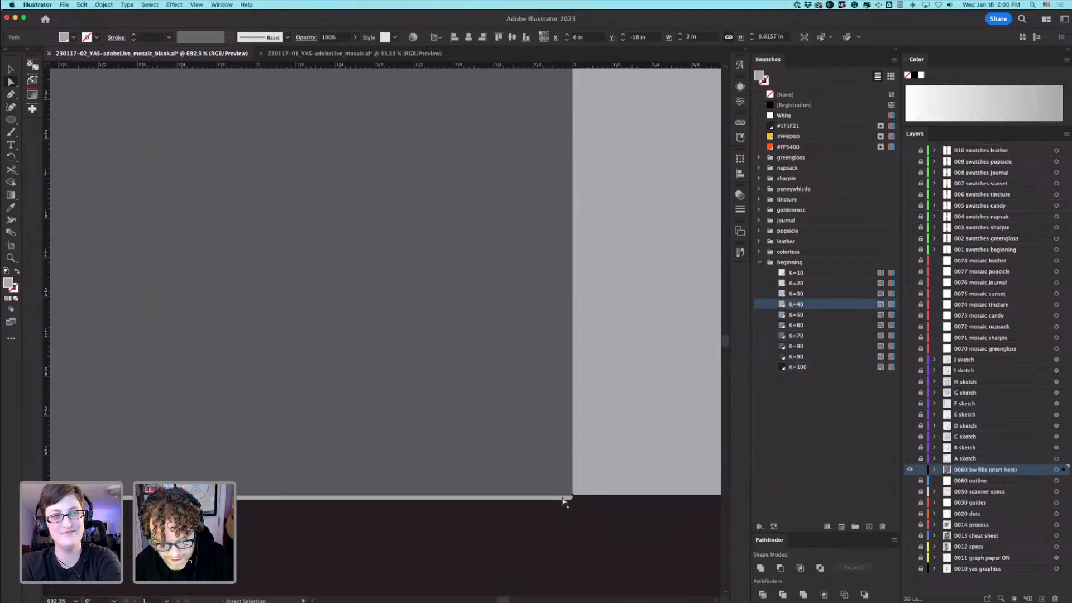
key(shift+m)
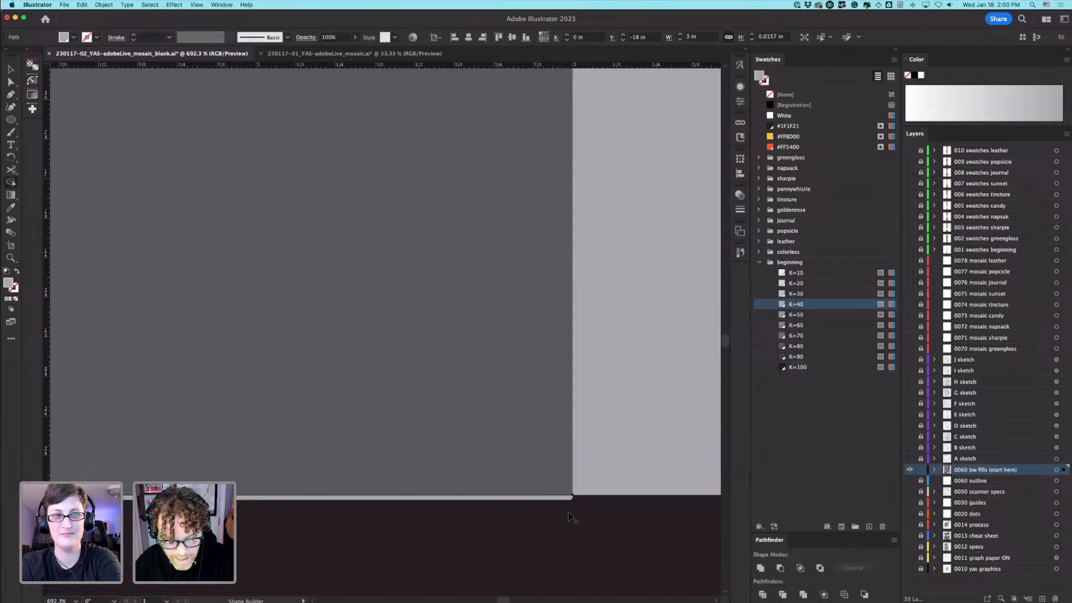
click(8, 70)
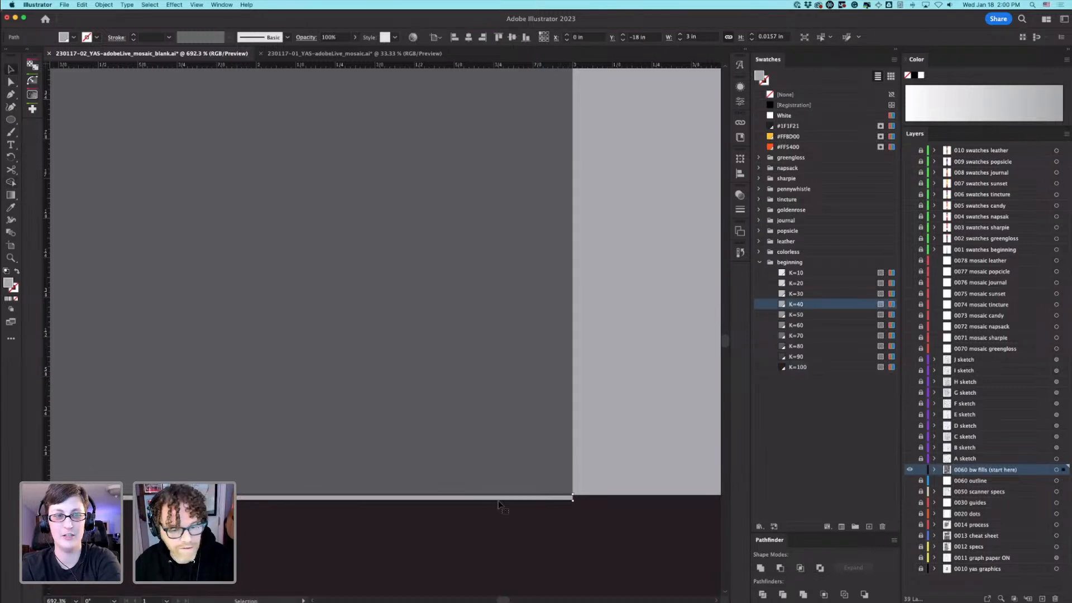
click(481, 486)
key(super+minus)
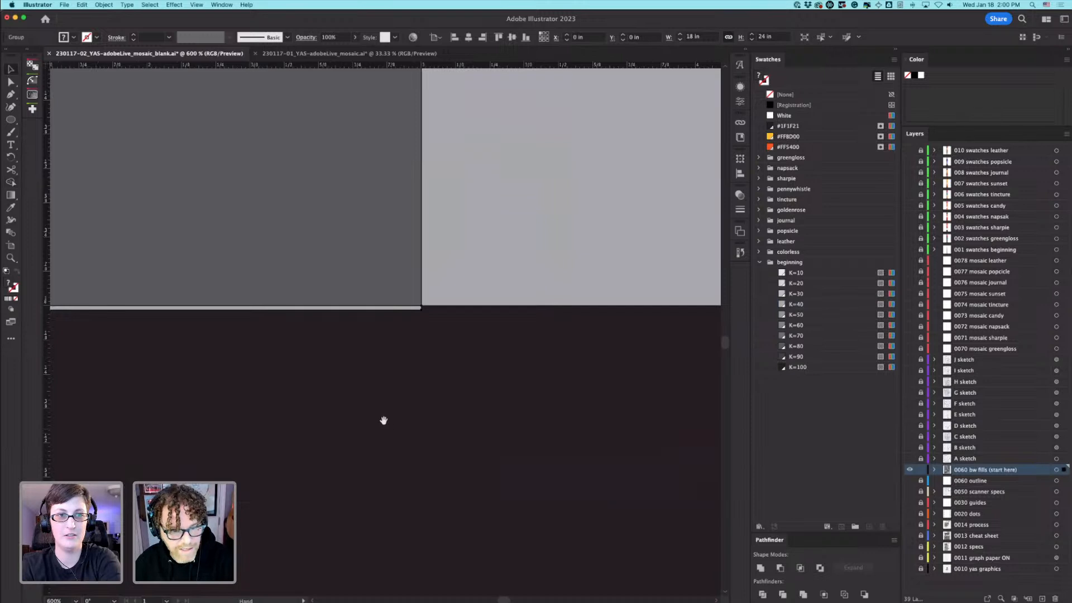
key(super+minus)
key(super+minus)
drag(249, 339, 637, 407)
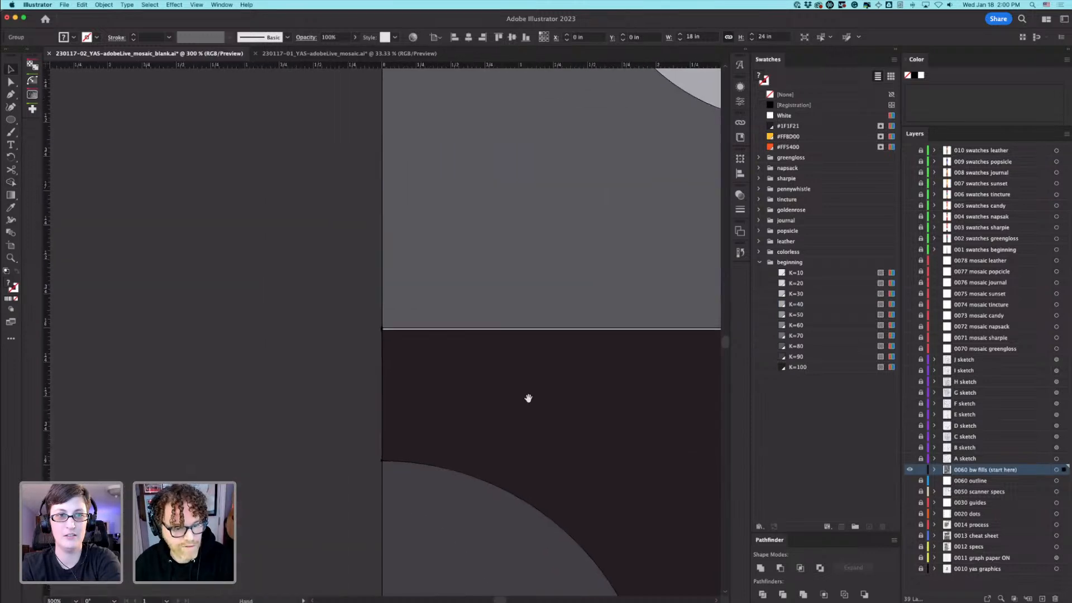
click(335, 339)
drag(371, 316, 431, 378)
click(425, 360)
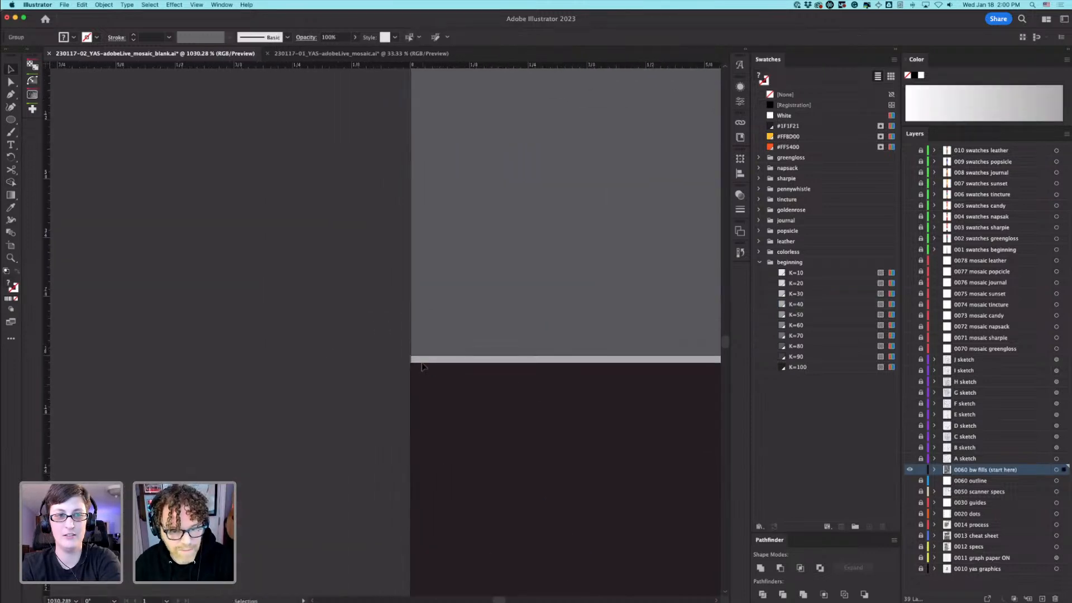
double_click(424, 360)
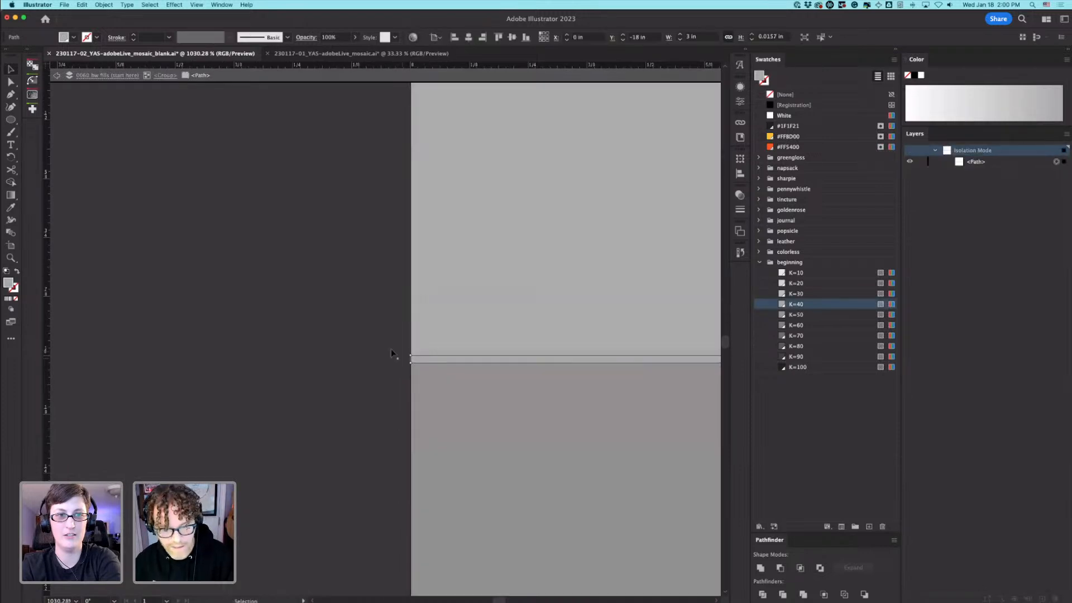
double_click(420, 360)
click(387, 371)
Step: Merge the thin K=40 sliver with the dark lower-left piece below it using Shape Builder, and clear the selection
click(421, 361)
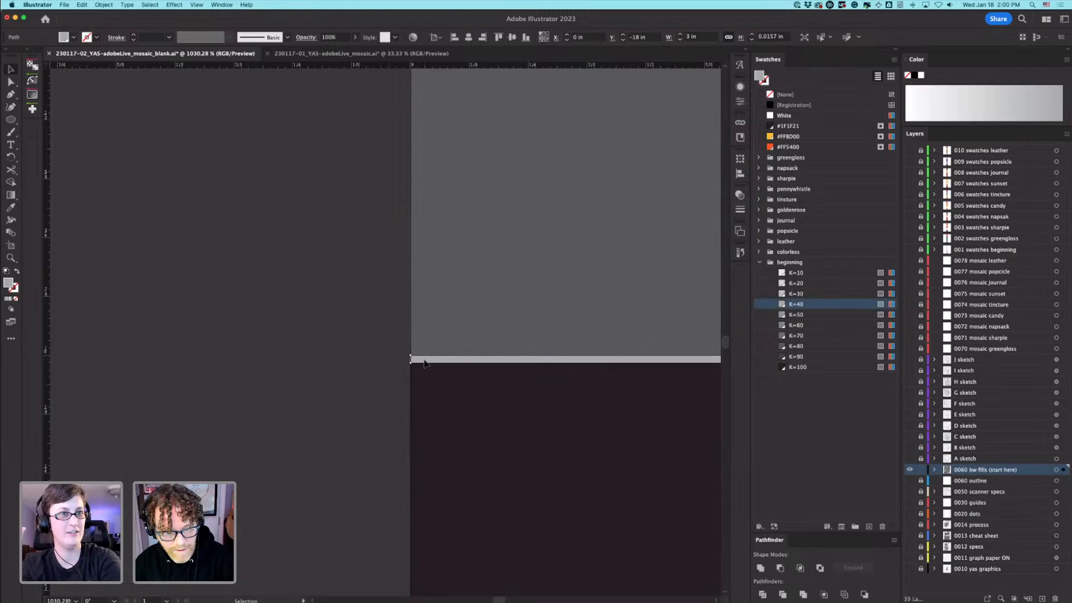
click(425, 378)
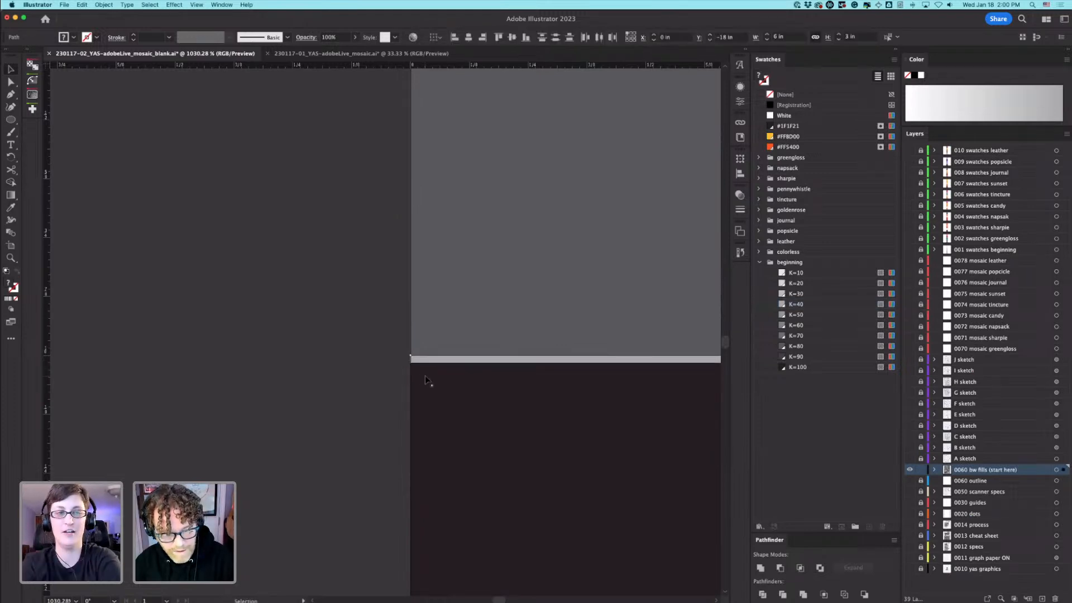
key(shift+m)
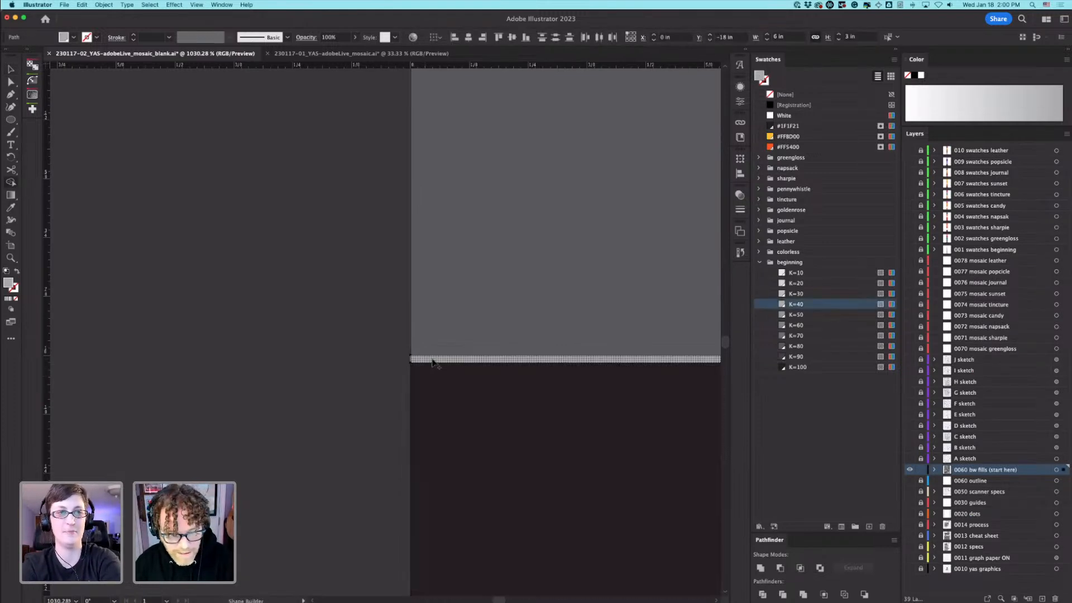
click(431, 380)
key(v)
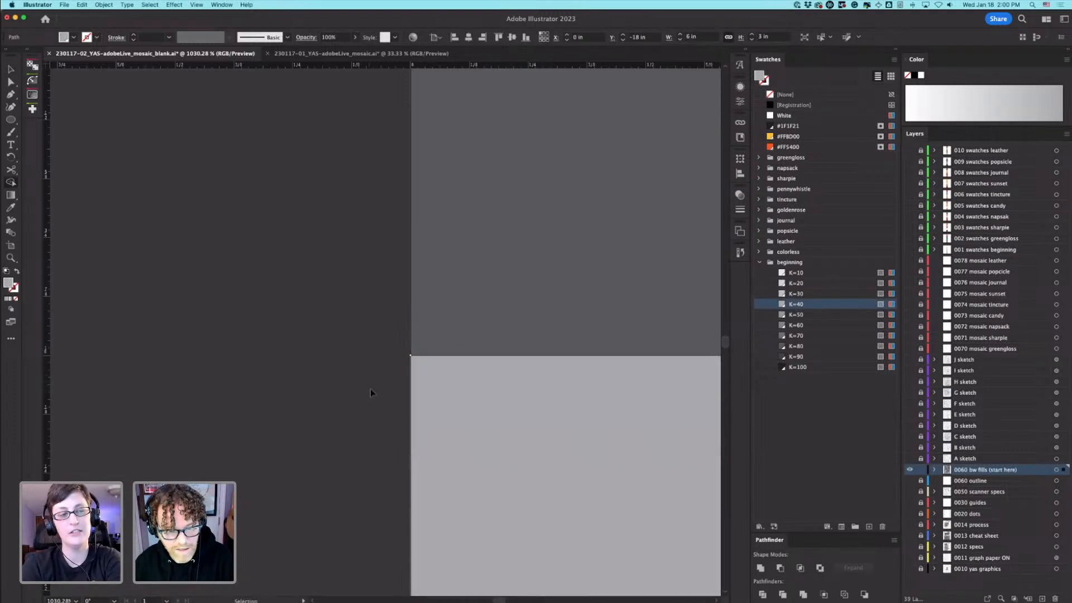
click(370, 390)
scroll(372, 394, right, 1)
scroll(370, 390, down, 15)
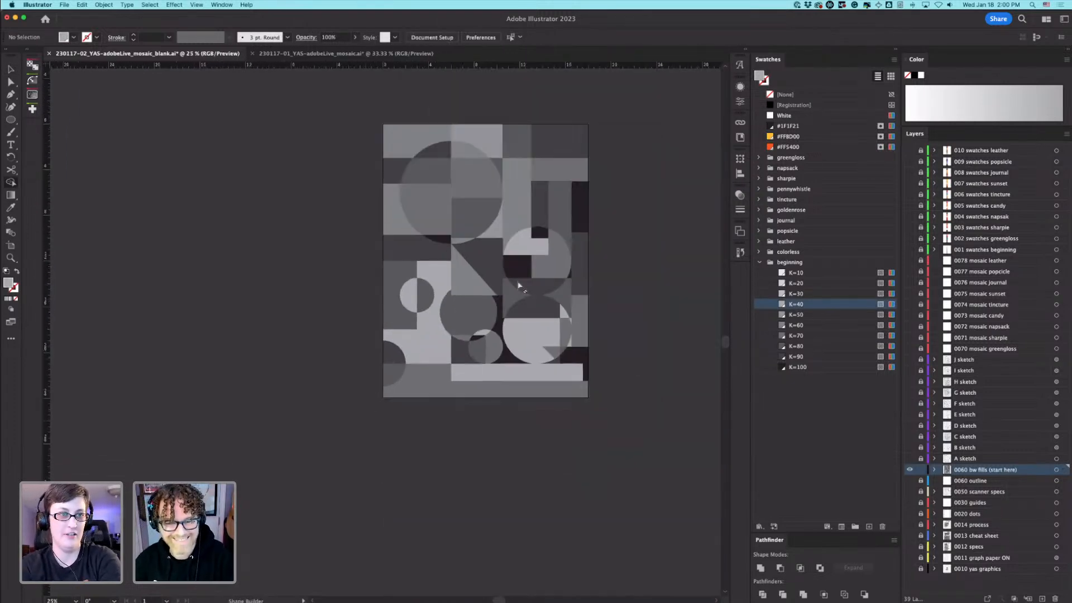
super+click(520, 284)
super+click(427, 393)
drag(398, 400, 529, 458)
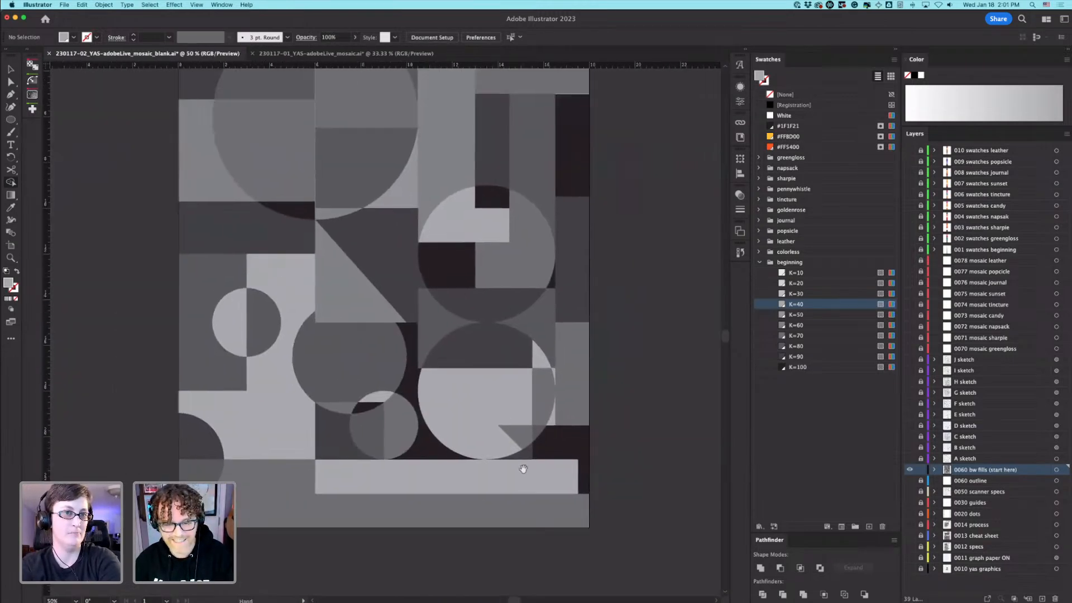
Step: Check the shape of the small dark piece beneath the lower-right circle and clear the selection
click(530, 458)
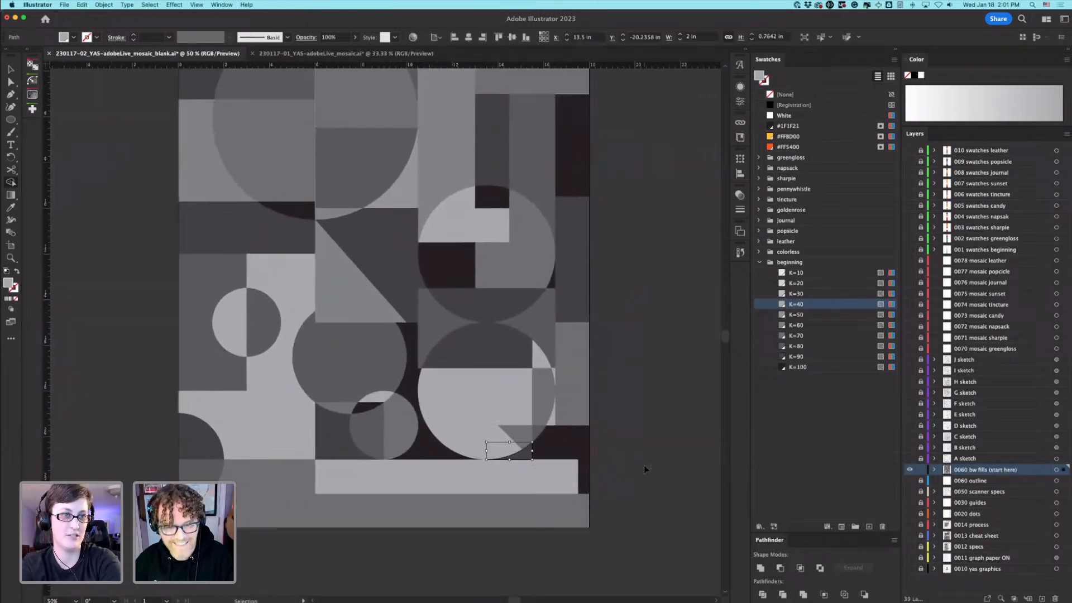
key(shift+m)
drag(612, 419, 642, 474)
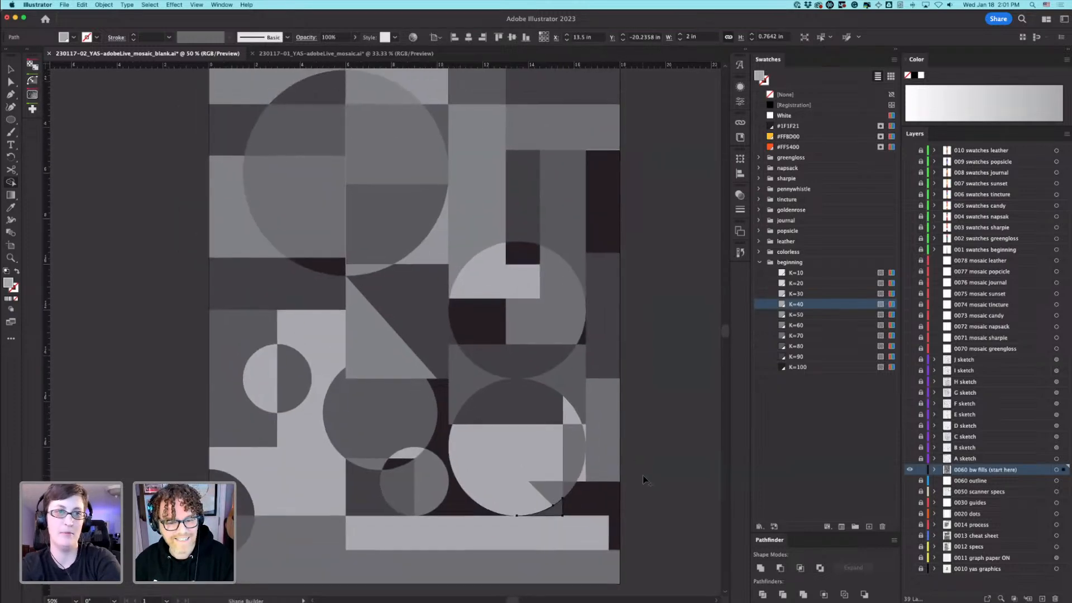
key(super+a)
key(shift+super+a)
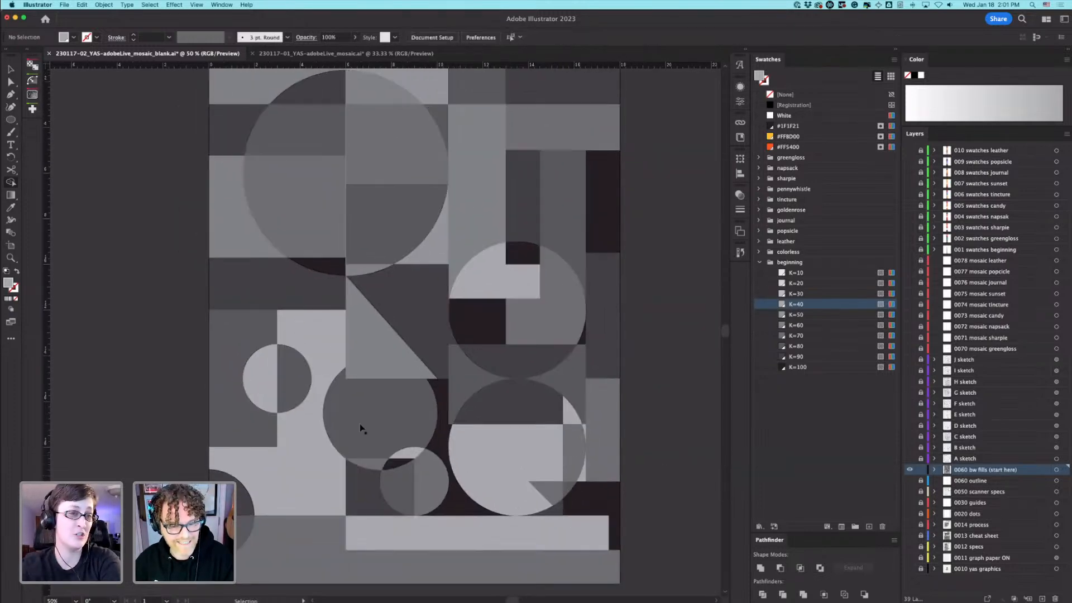
Step: Fill the left segment of the lower-centre circle, left of the vertical dividing line, with K=90 and clear the selection
click(334, 420)
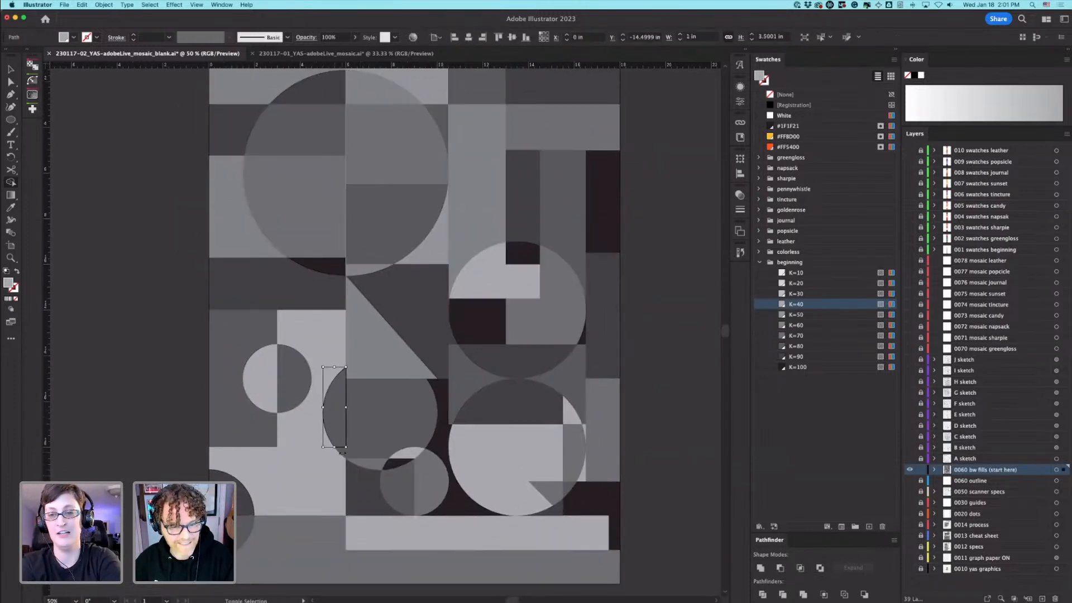
key(a)
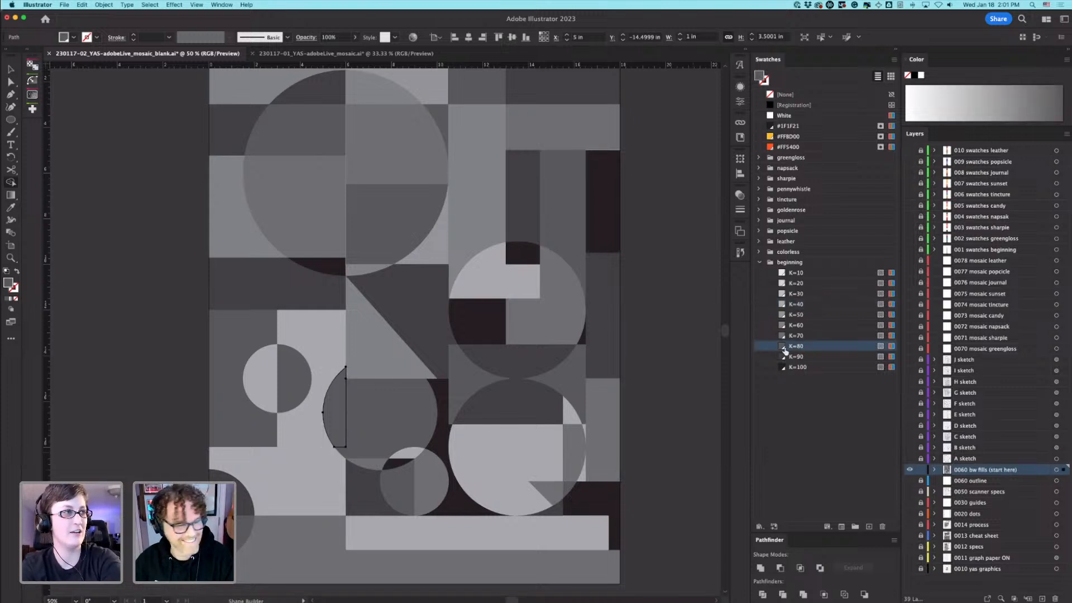
click(773, 357)
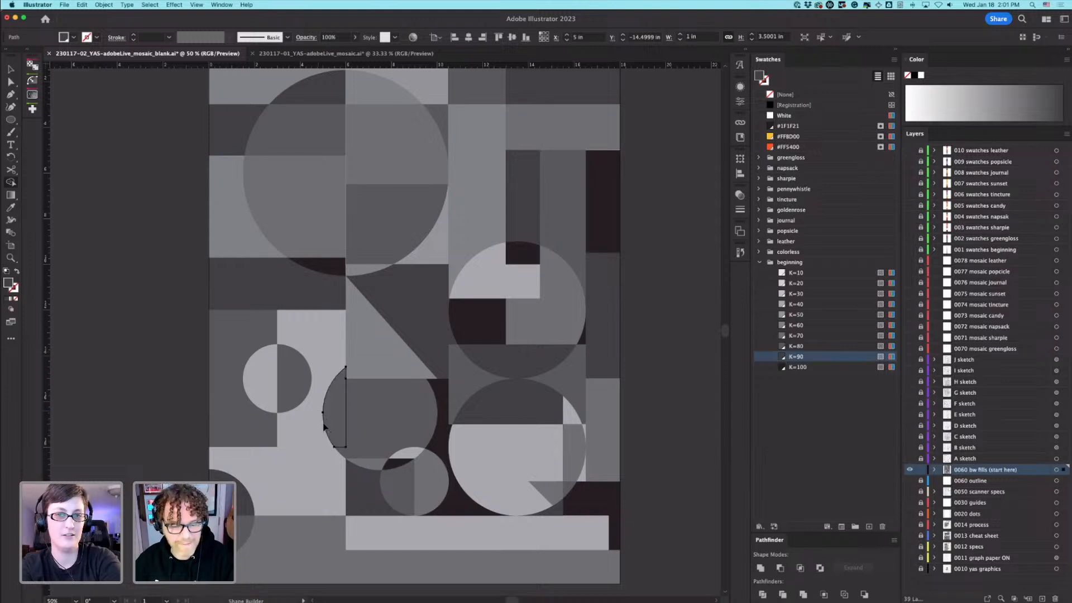
click(793, 315)
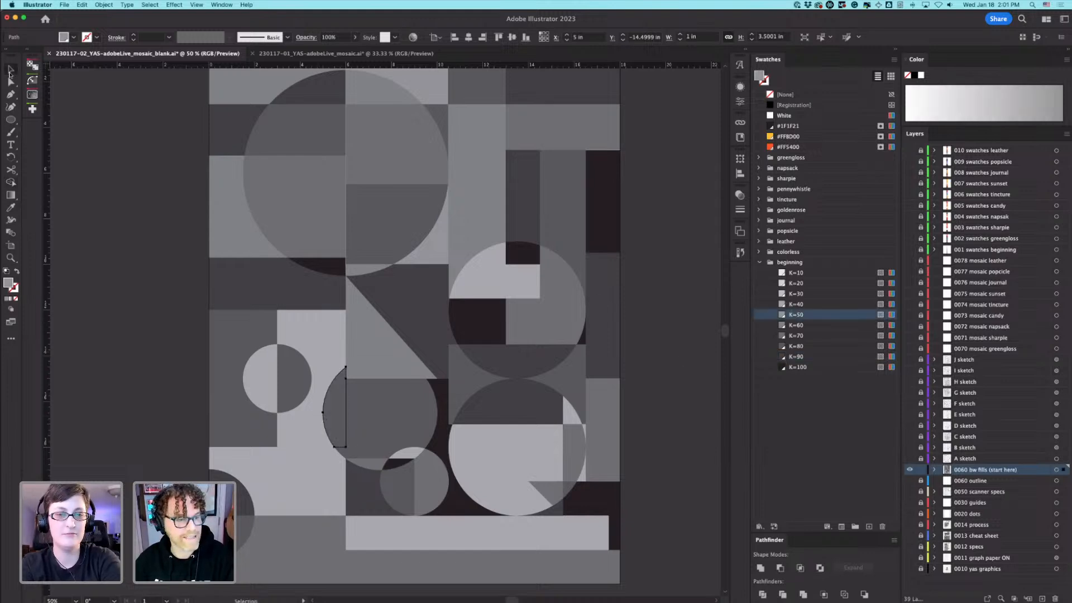
click(10, 71)
click(797, 347)
click(796, 357)
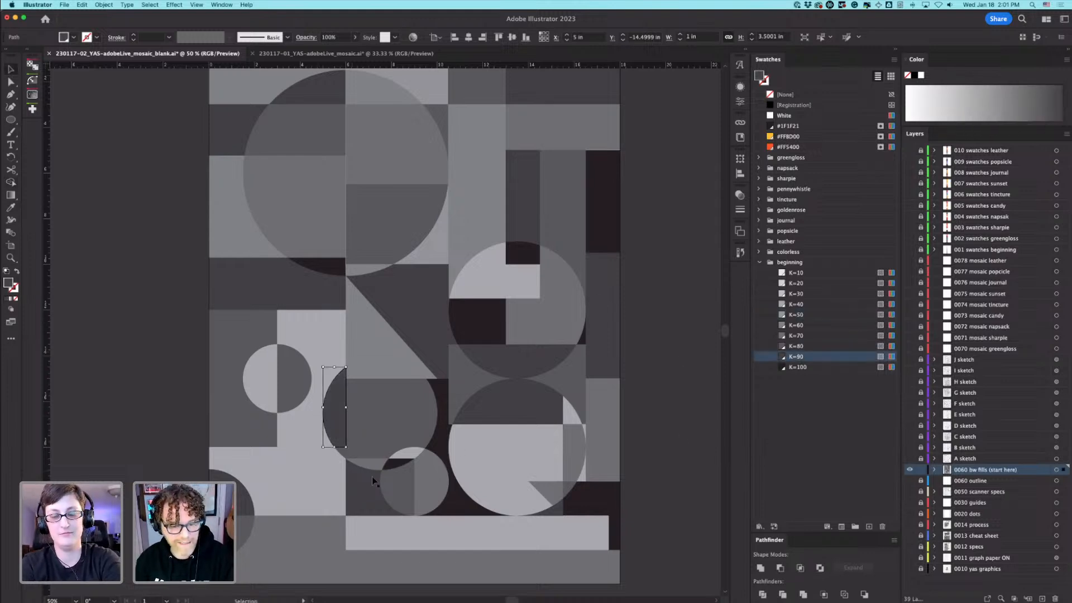
click(92, 419)
Step: Recolour the tiny piece at the lower-left edge of the lower-centre circle with K=100 and clear the selection
click(344, 454)
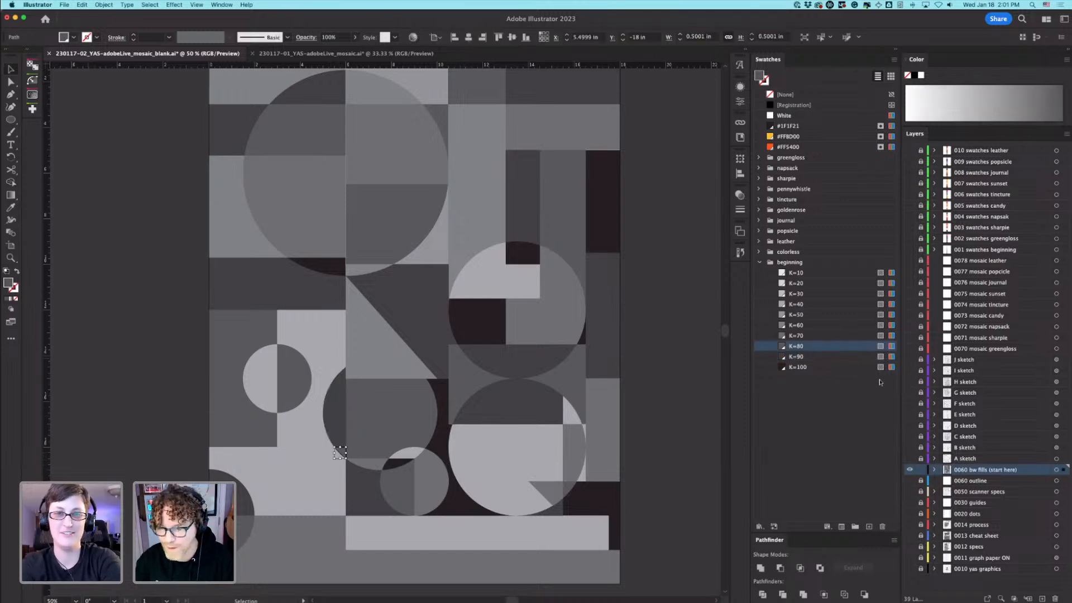
click(841, 367)
click(116, 385)
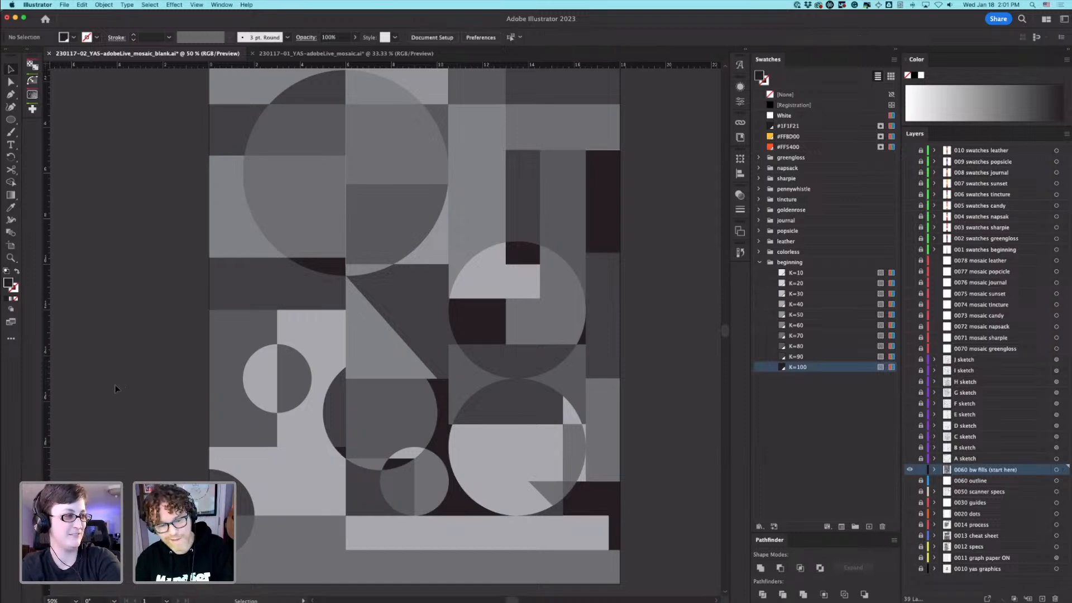
Step: Check the shapes of the lower-centre circle's left segment, the triangle above it and the dark rectangle behind the triangle
click(344, 379)
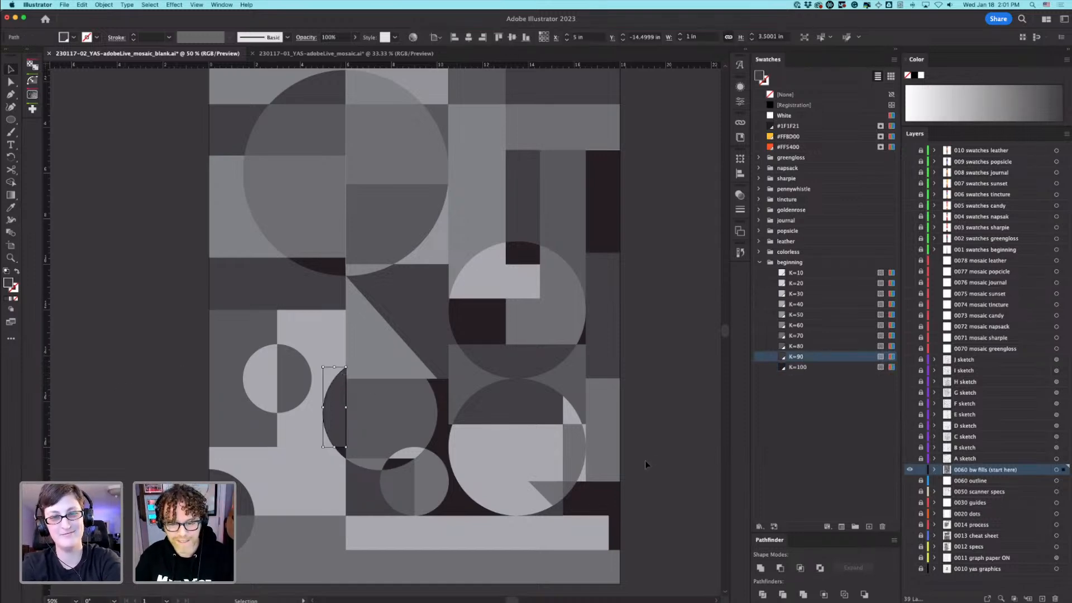
click(560, 490)
click(651, 488)
click(371, 374)
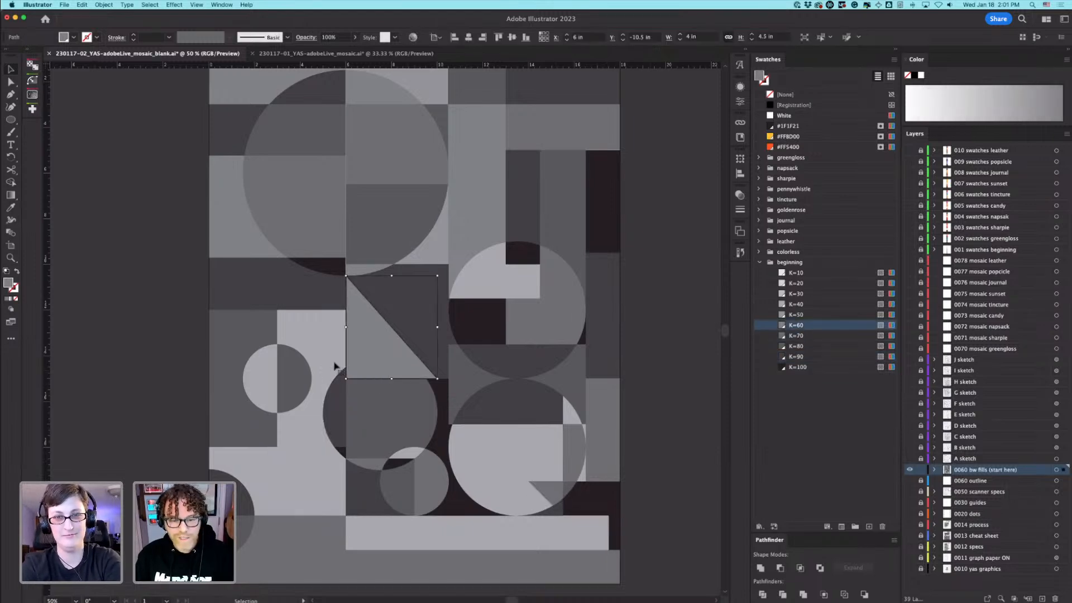
click(196, 358)
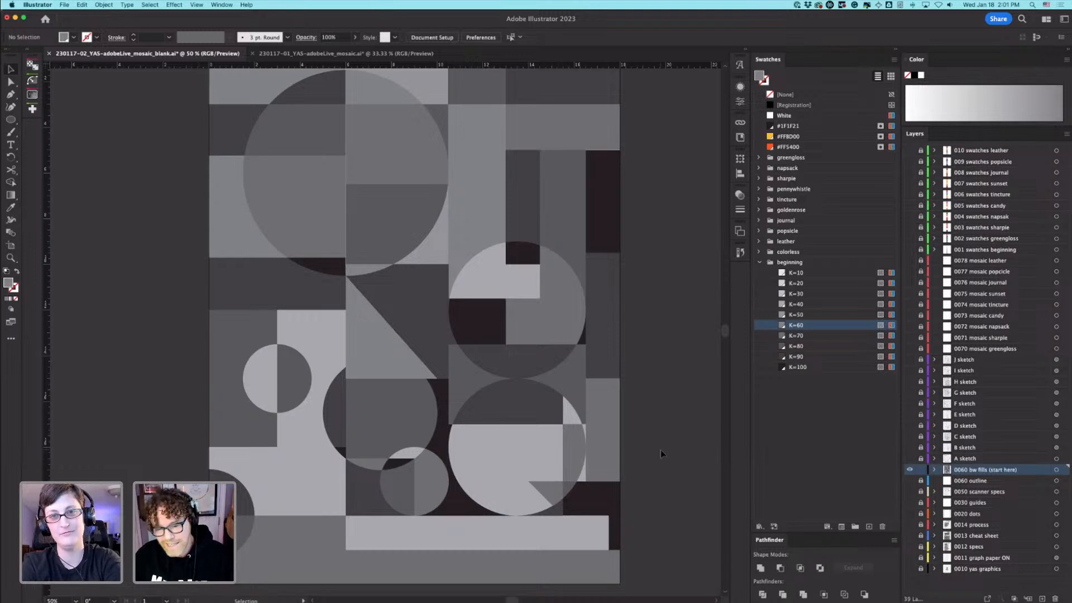
click(412, 336)
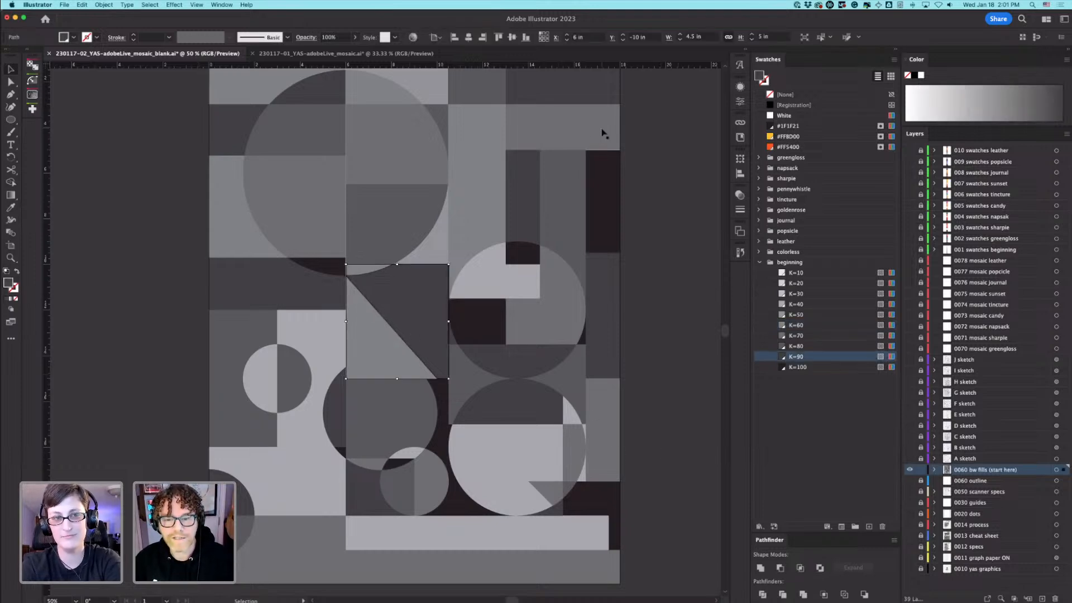
click(688, 248)
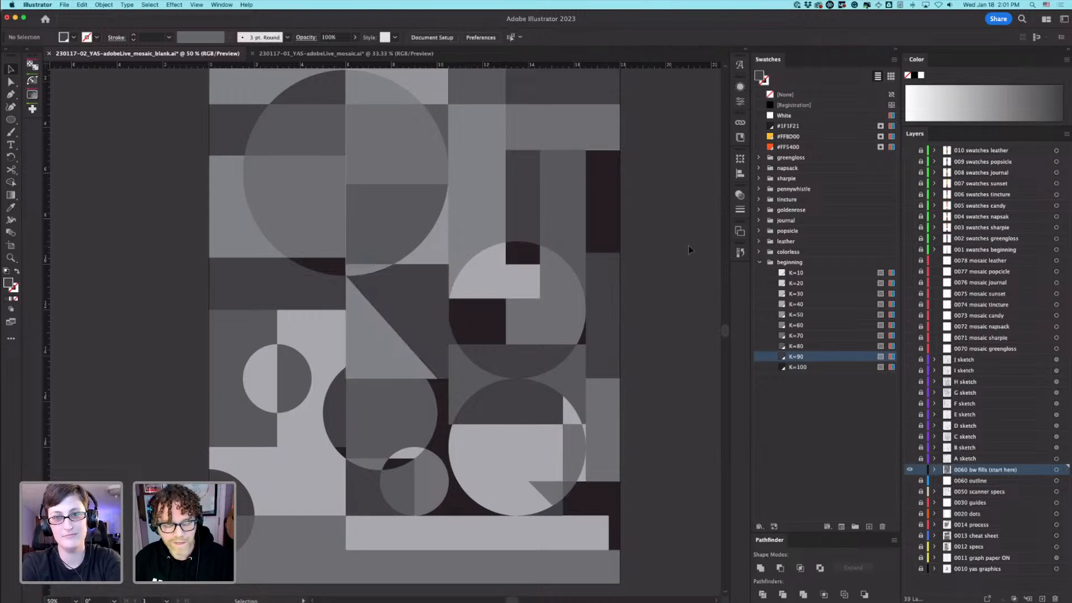
Step: Examine the vertical seam inside the large upper circle and select its thin slivers together with the adjoining segment on the right
drag(334, 177, 513, 238)
drag(393, 179, 489, 303)
drag(468, 92, 454, 311)
key(a)
click(416, 251)
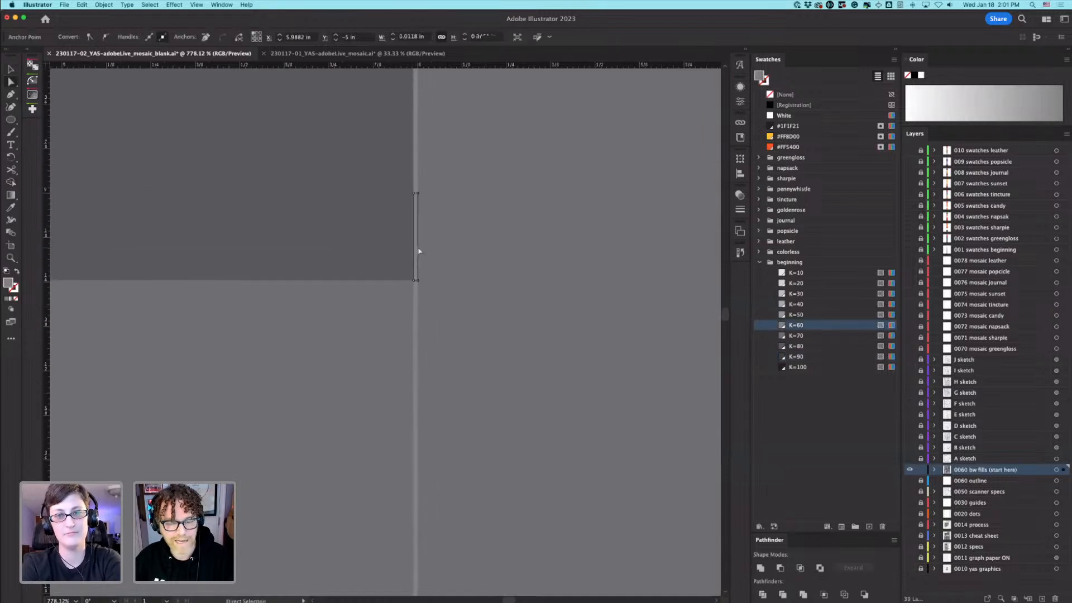
click(416, 270)
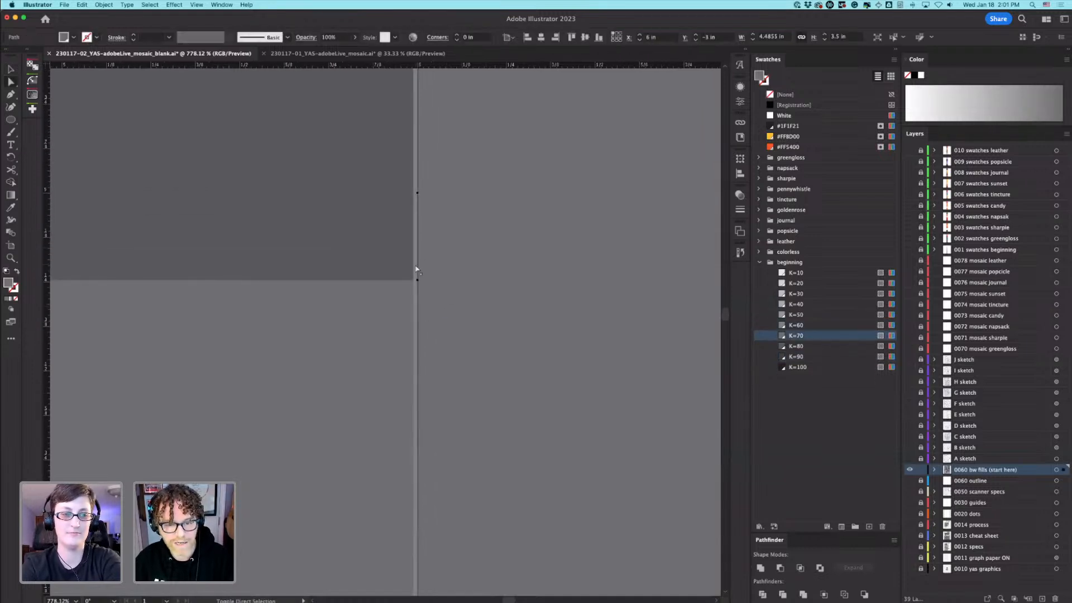
click(417, 269)
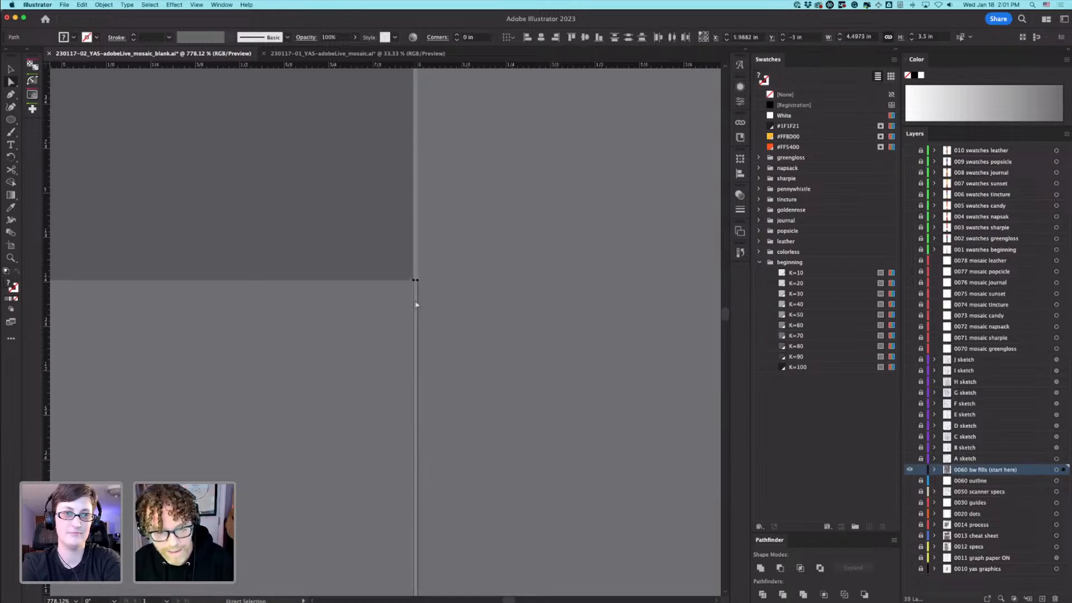
click(417, 270)
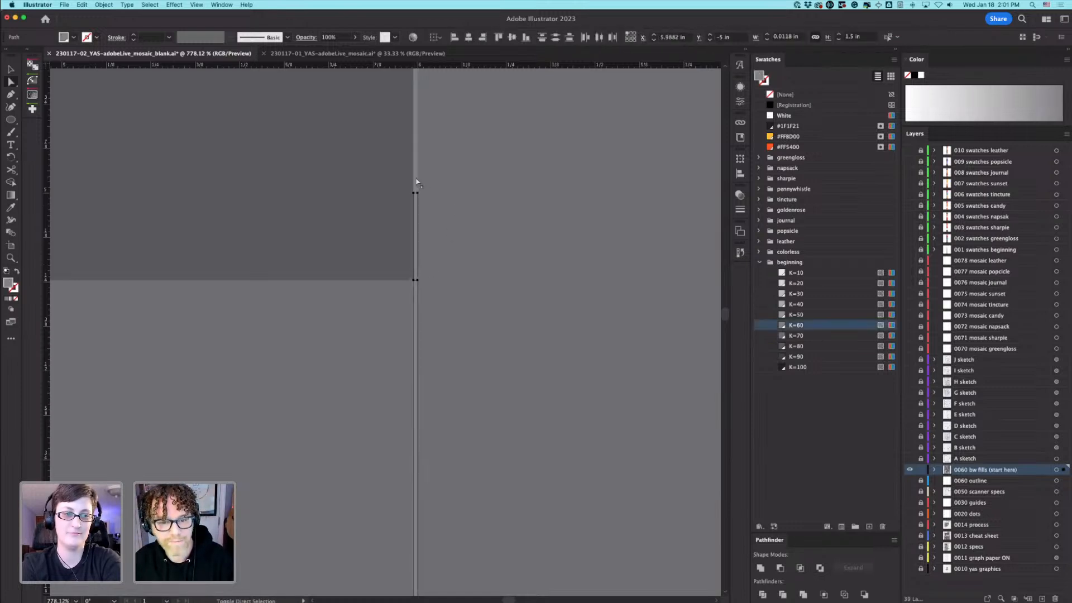
shift+click(446, 180)
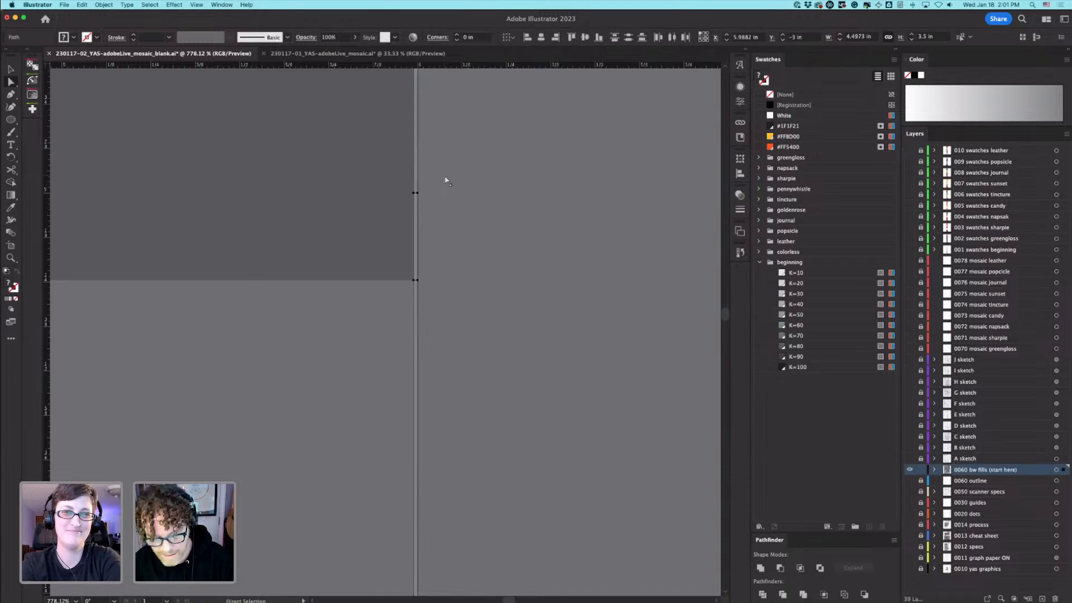
Step: Merge the thin seam slivers into the large circle's upper-right segment using Shape Builder, and clear the selection
key(shift+m)
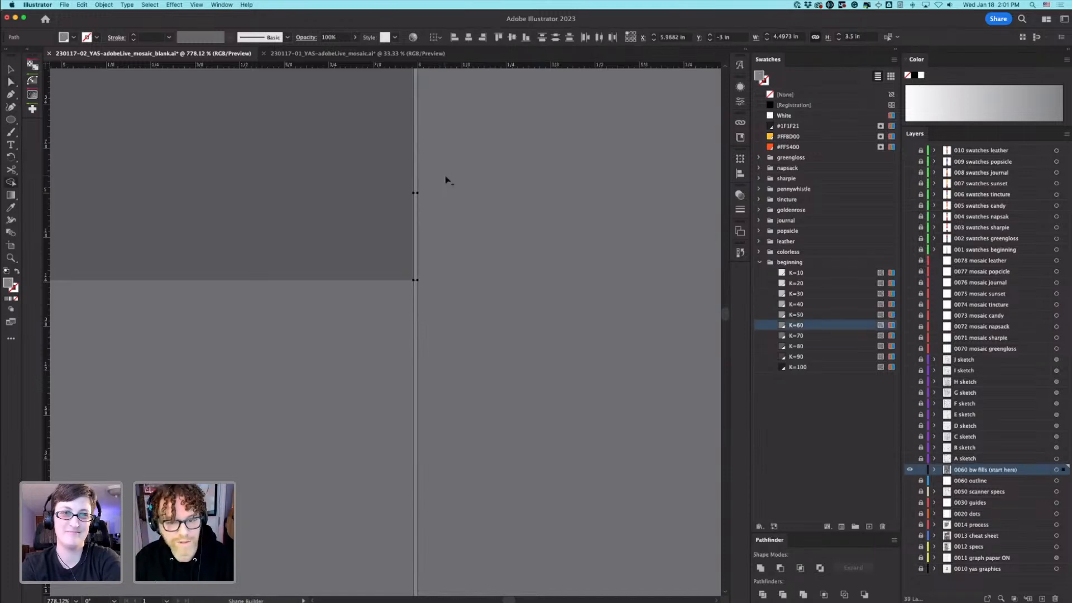
drag(428, 179, 428, 218)
drag(416, 299, 437, 301)
scroll(436, 301, down, 10)
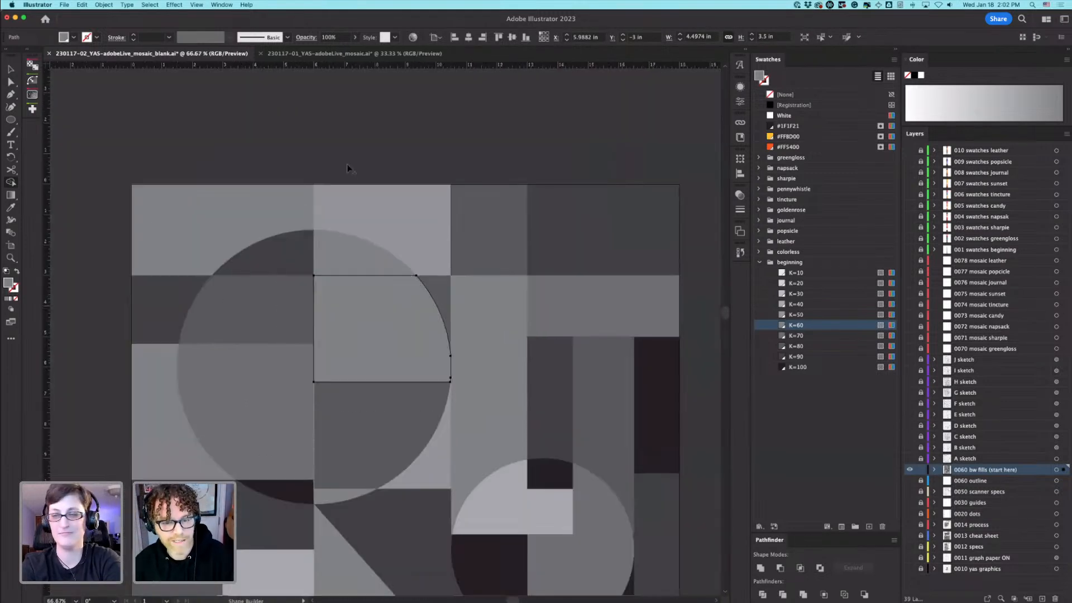
super+click(340, 158)
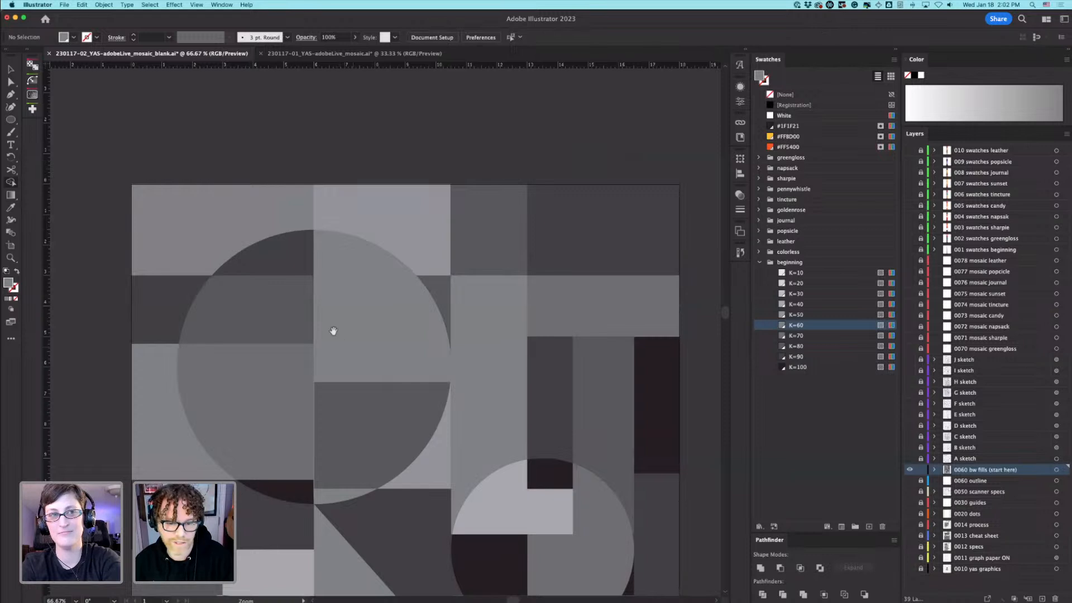
Step: Recolour the merged upper-right segment of the large circle with K=100, clear the selection and check the whole poster
drag(335, 328, 433, 336)
key(a)
click(425, 343)
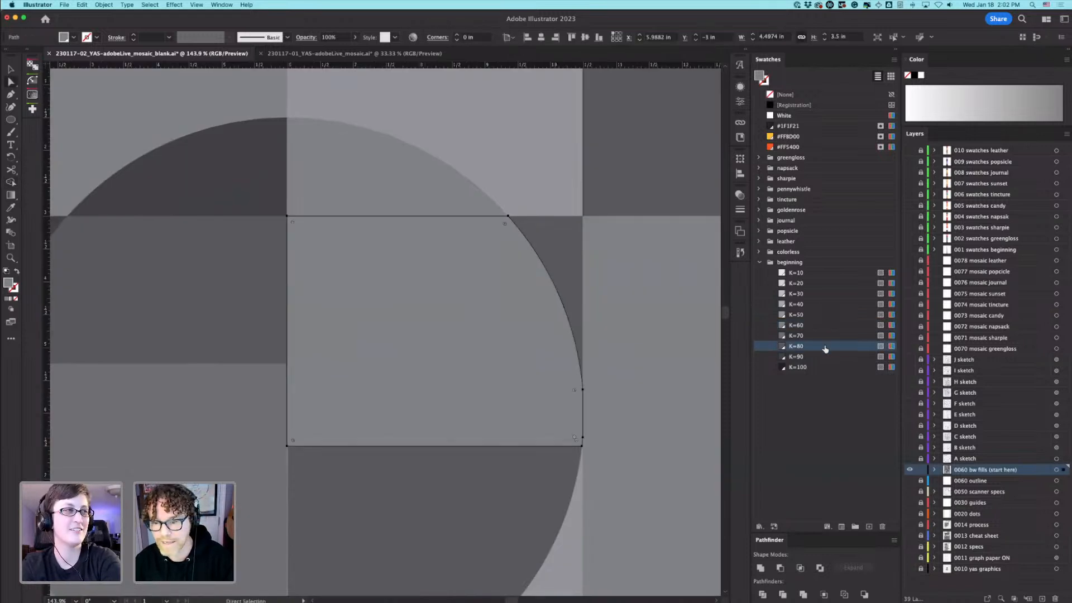
click(826, 347)
click(822, 368)
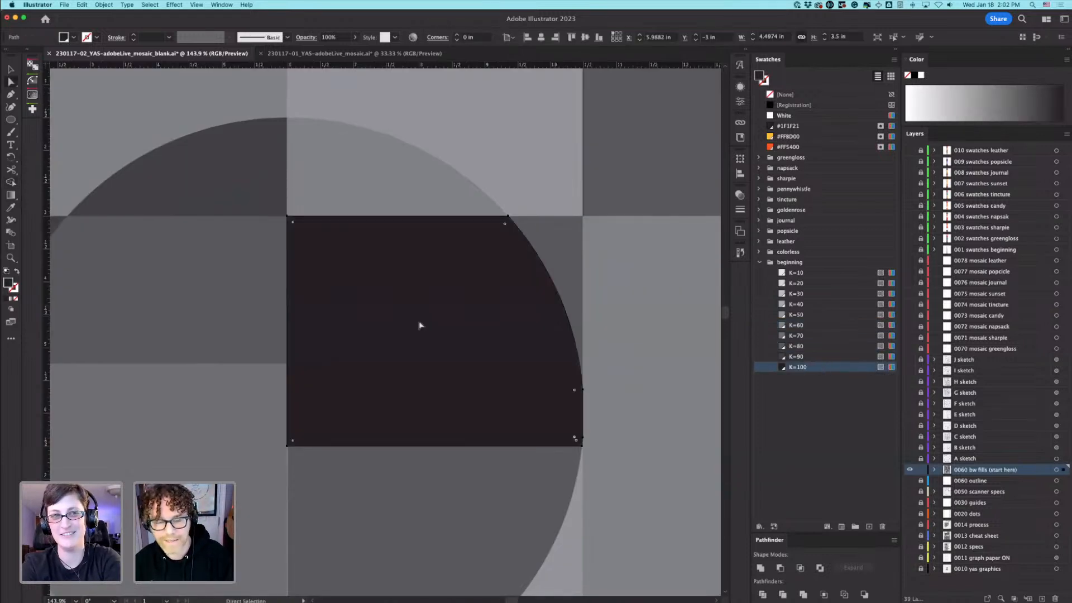
key(super+minus)
drag(522, 146, 425, 165)
click(402, 126)
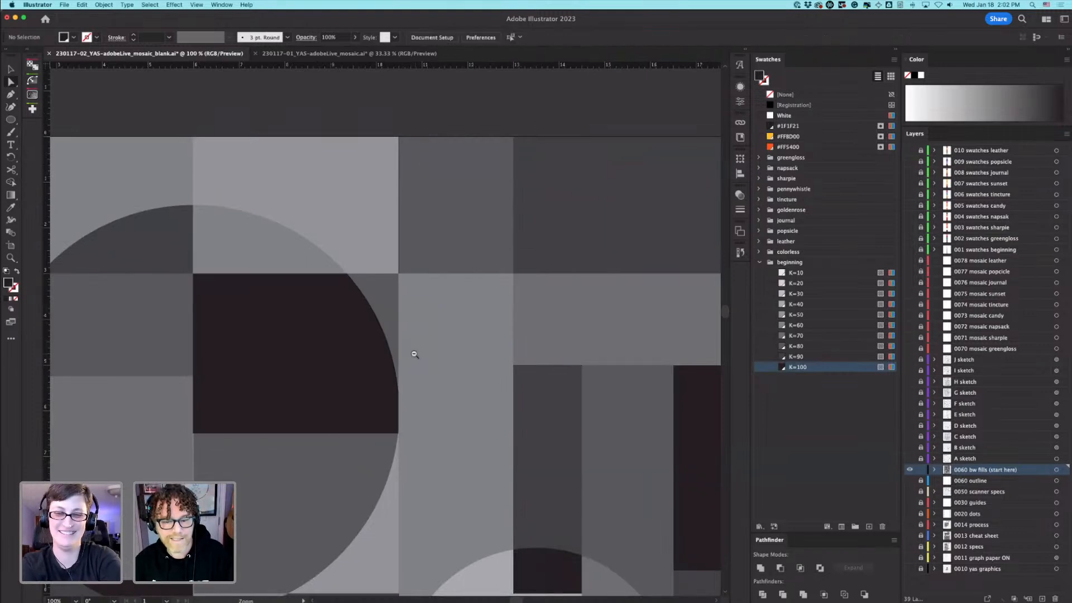
key(super+minus)
key(super+minus)
drag(491, 362, 495, 391)
alt+super+click(459, 356)
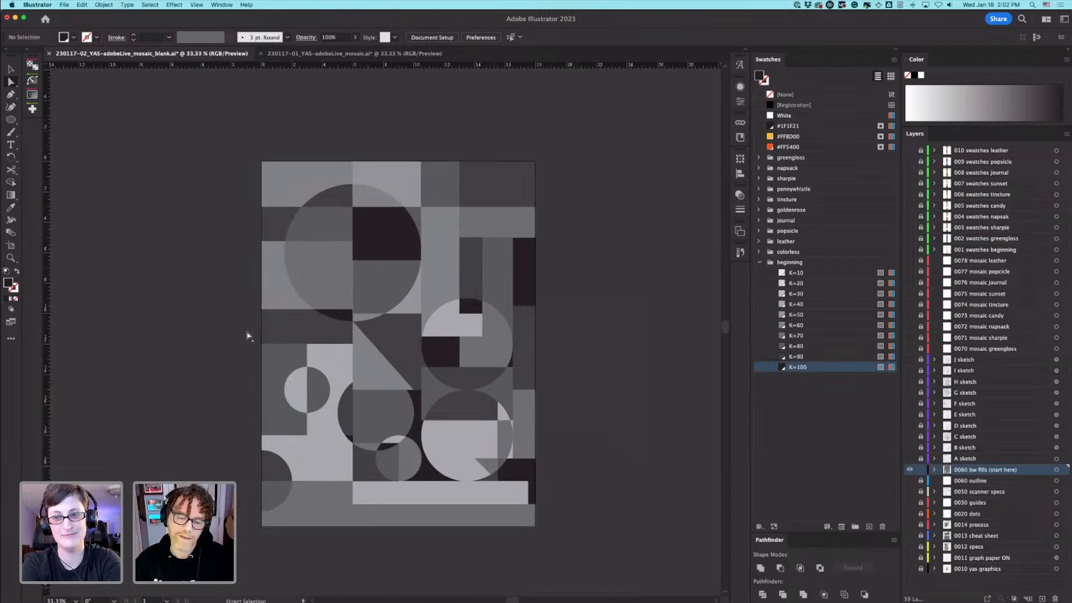
Step: Select the thin sliver pieces along the left edge of the large circle's lower-right quadrant
drag(316, 300, 390, 316)
alt+super+click(453, 365)
alt+super+click(453, 365)
alt+super+click(453, 364)
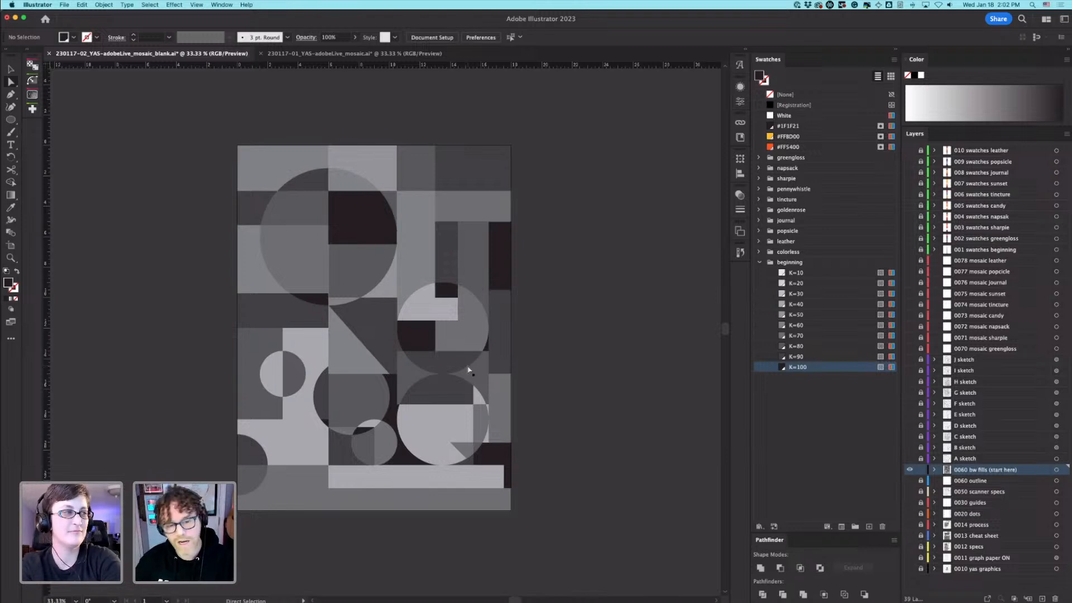
super+drag(322, 261, 487, 322)
super+drag(315, 286, 431, 330)
super+drag(328, 316, 396, 317)
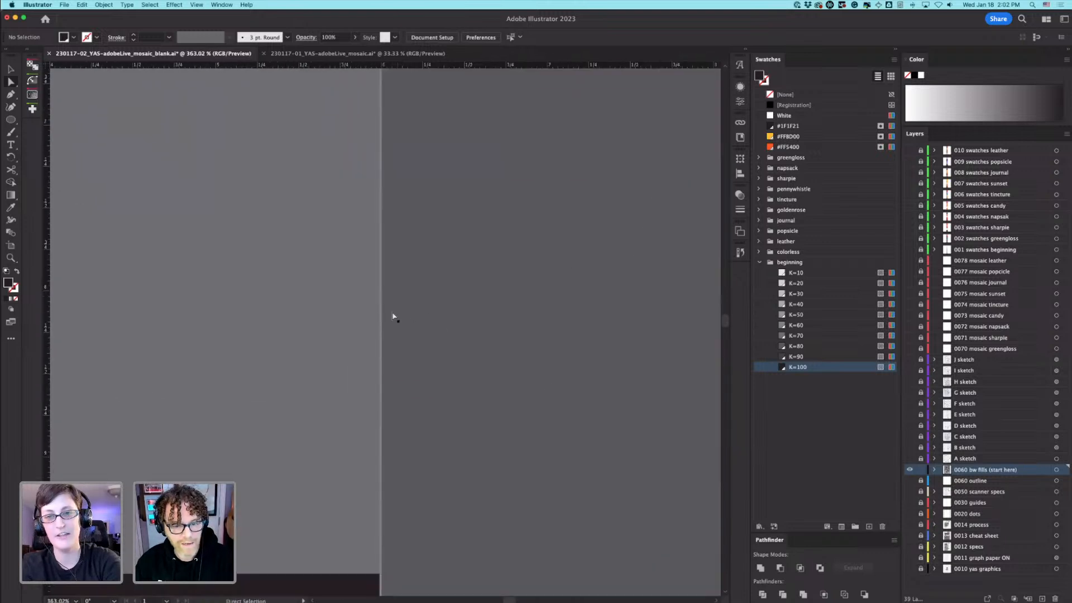
click(383, 314)
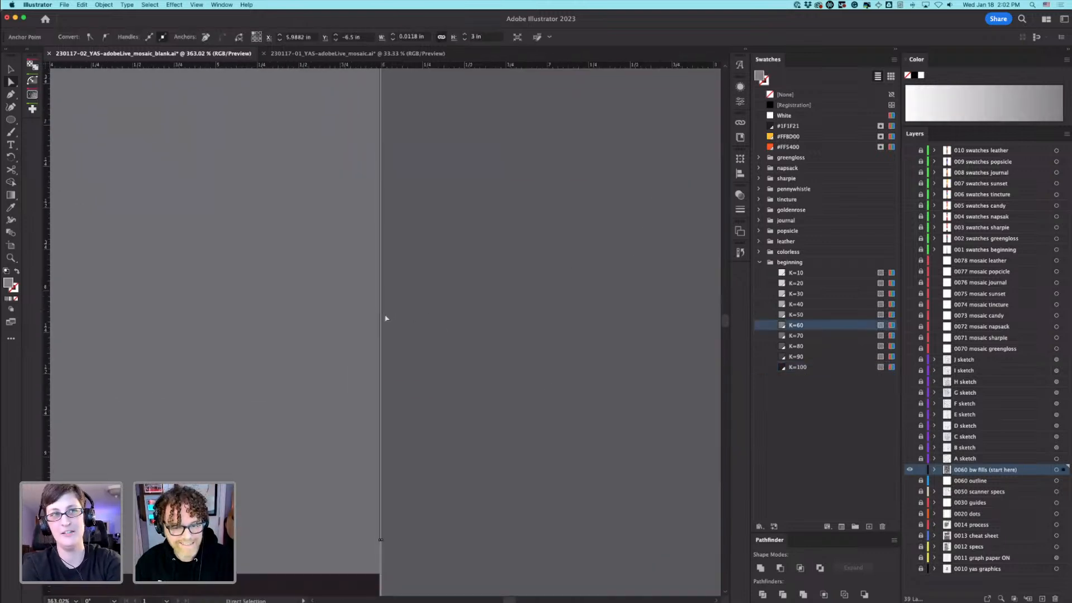
super+drag(389, 508, 423, 521)
drag(410, 571, 414, 466)
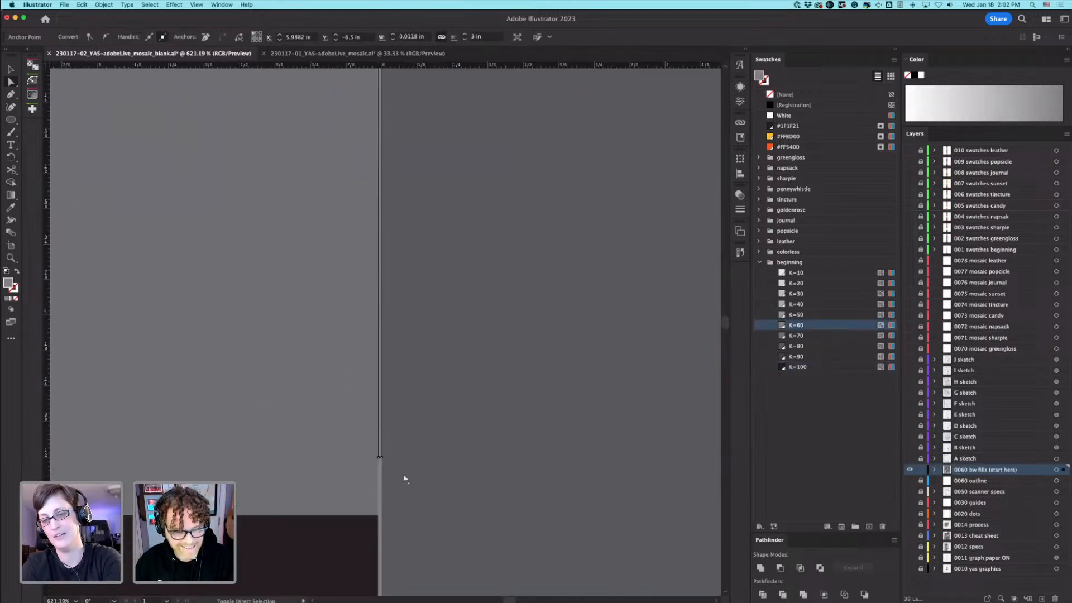
shift+click(382, 492)
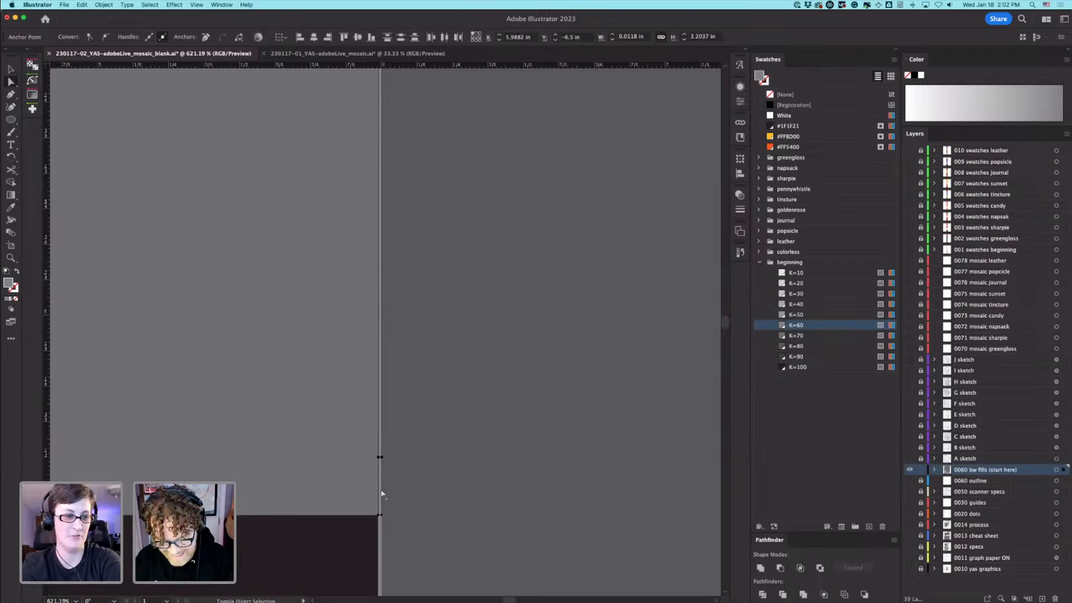
Step: Merge the upper sliver into the adjoining K=80 quadrant of the large circle with Shape Builder, then deselect it
key(shift+o)
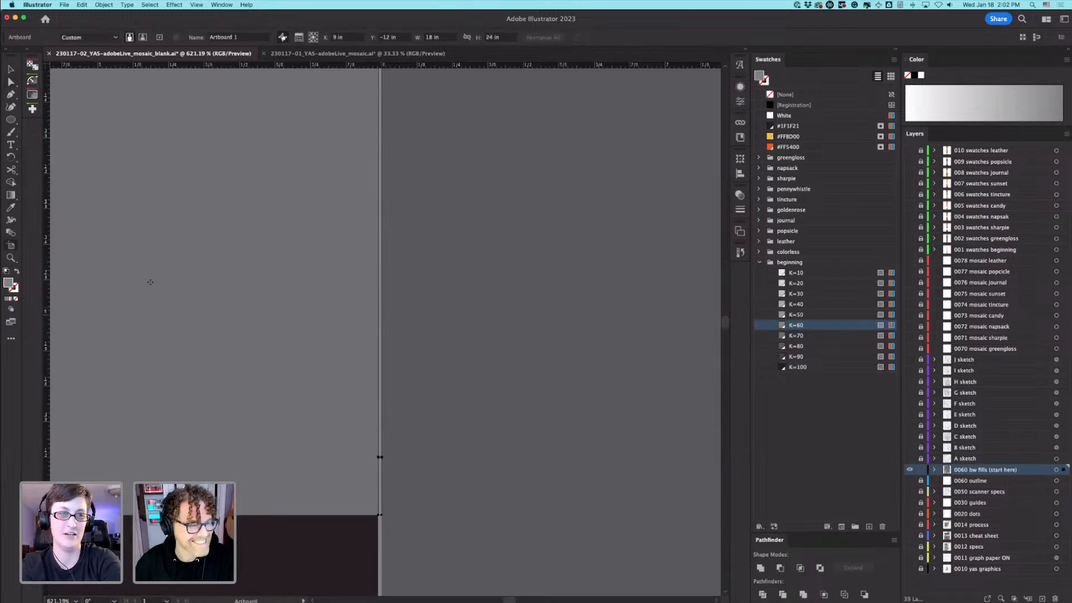
click(10, 234)
scroll(394, 436, up, 3)
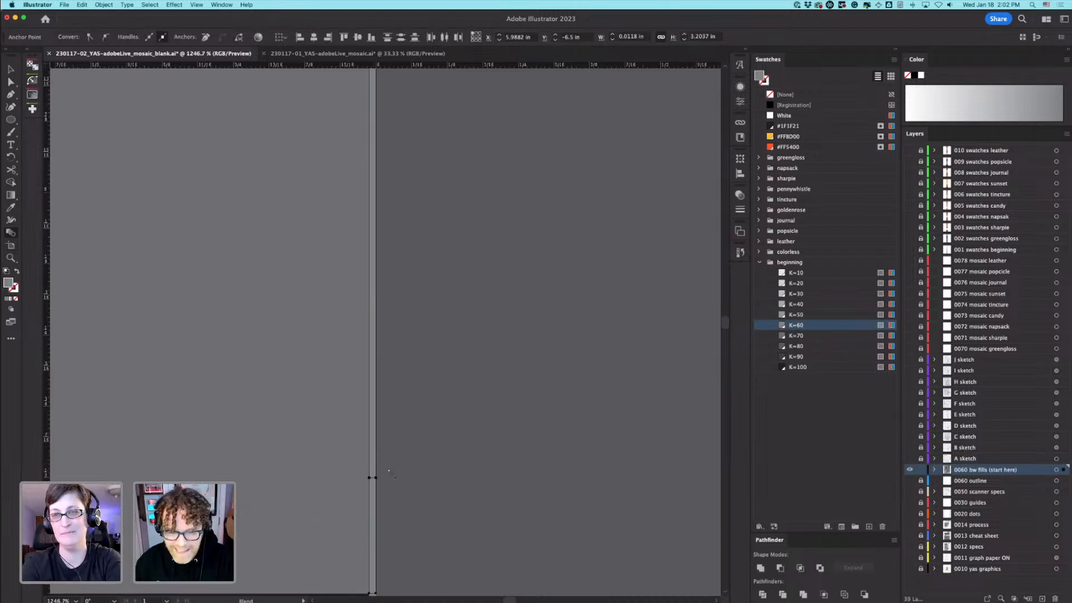
key(a)
click(372, 476)
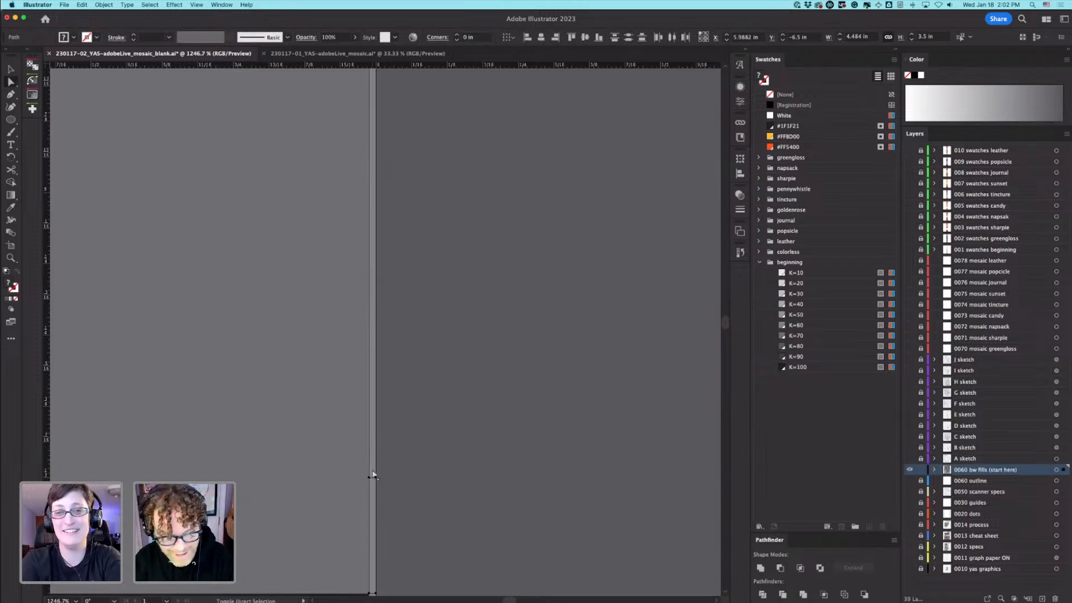
key(shift+m)
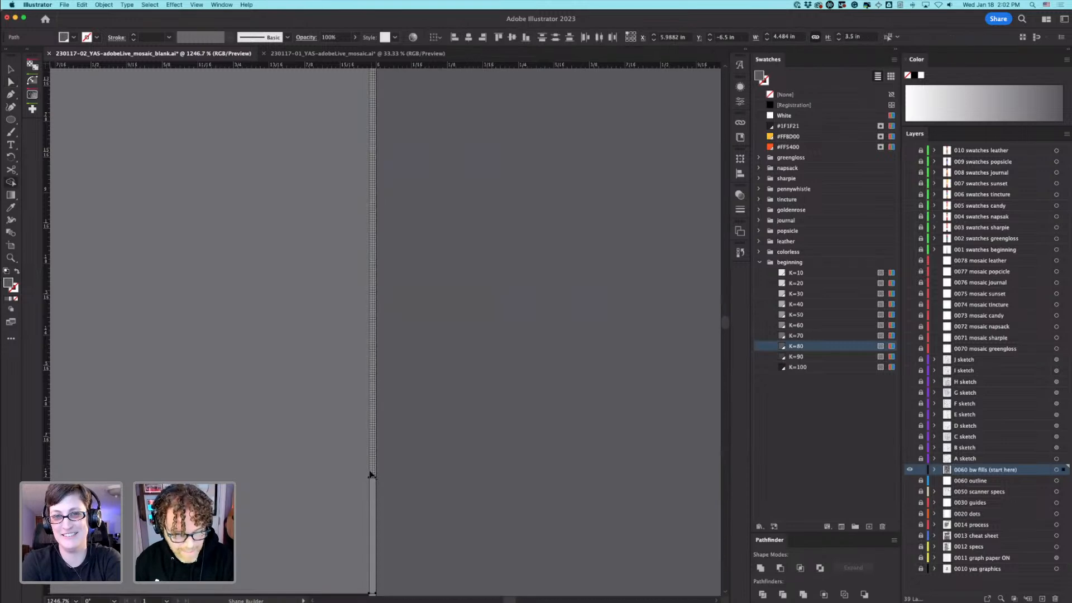
click(372, 484)
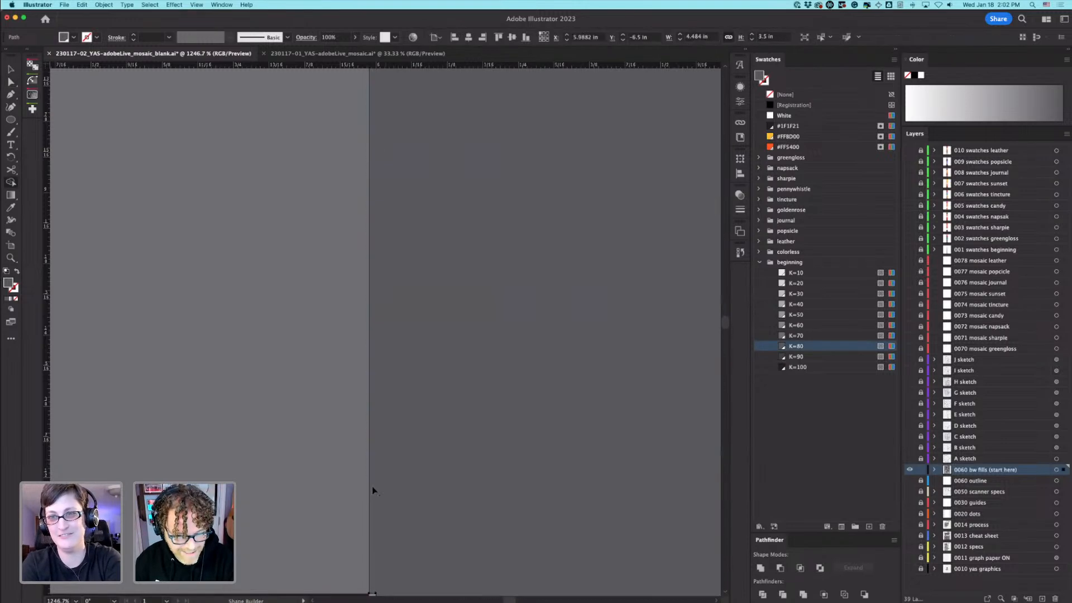
key(super+minus)
key(super+minus)
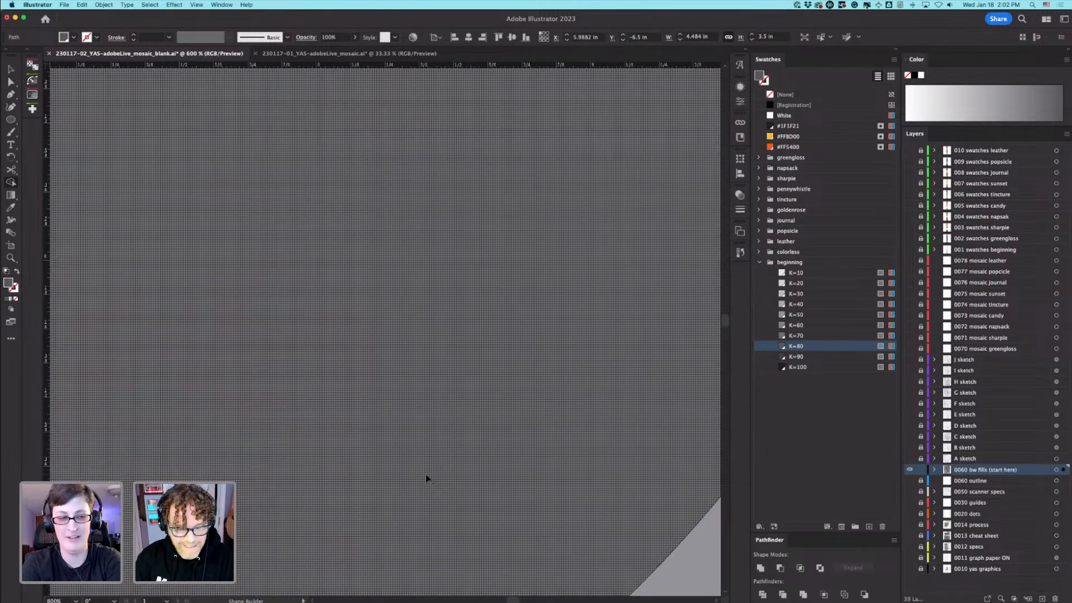
key(super+0)
key(v)
click(106, 159)
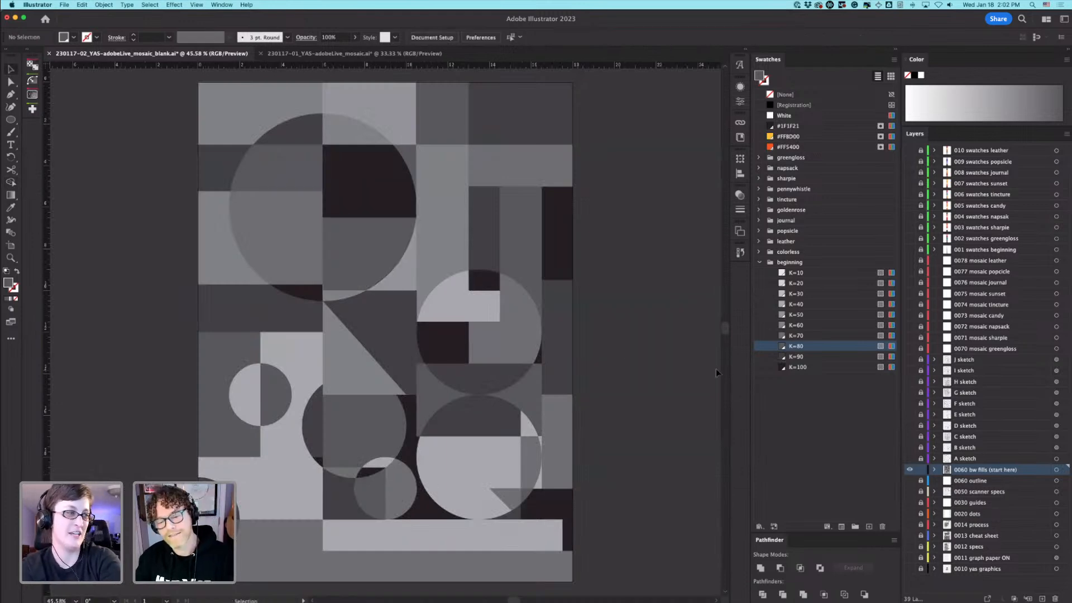
Step: Merge the remaining short sliver into the large circle's lower-right quadrant with Shape Builder, using the sliver's K=60 fill
drag(322, 274, 617, 359)
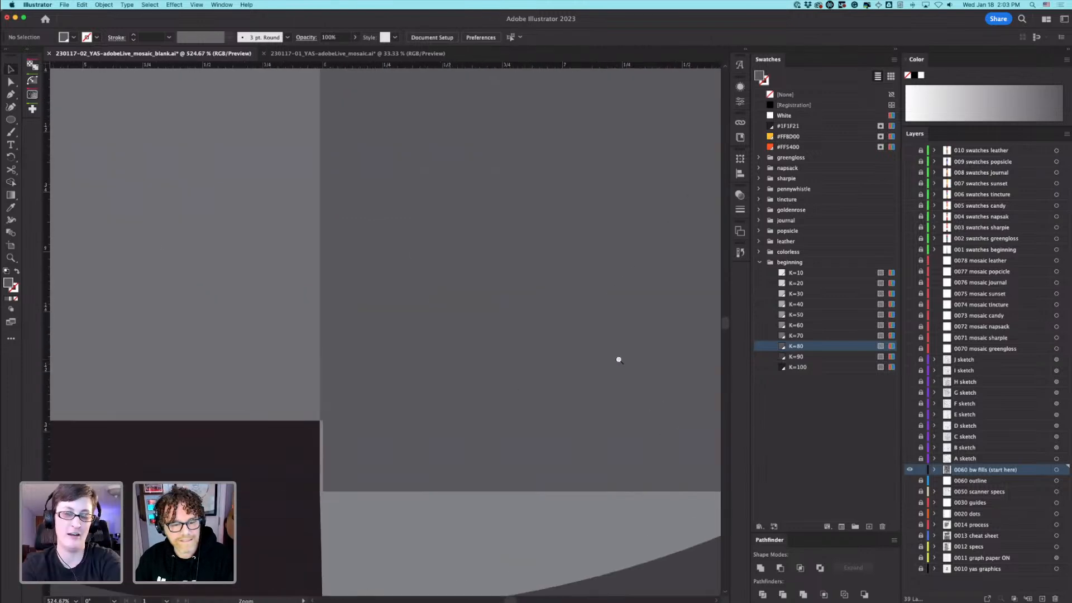
key(a)
click(324, 445)
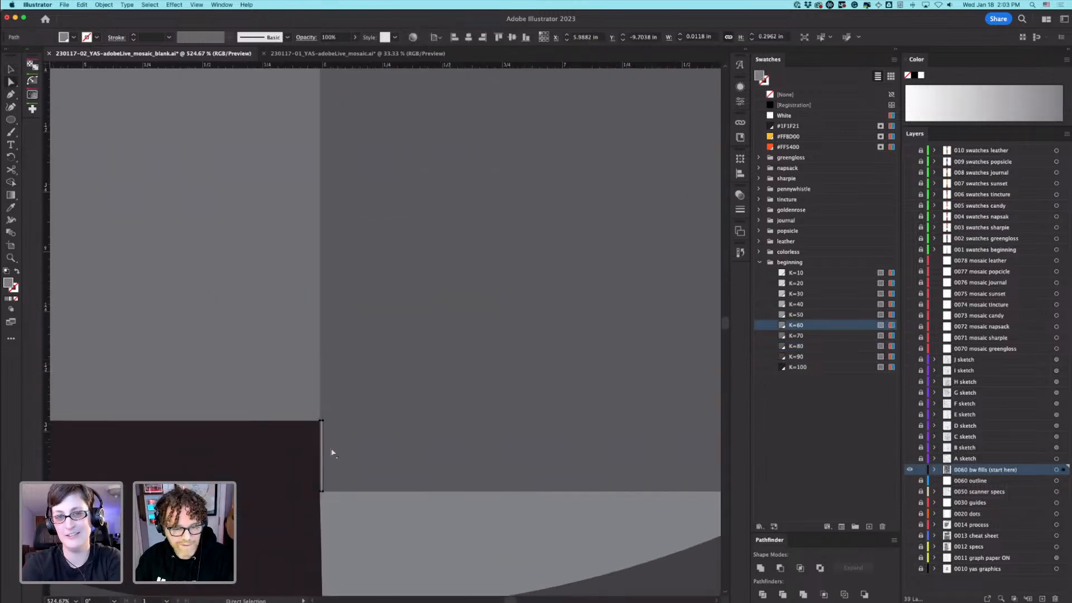
shift+click(333, 452)
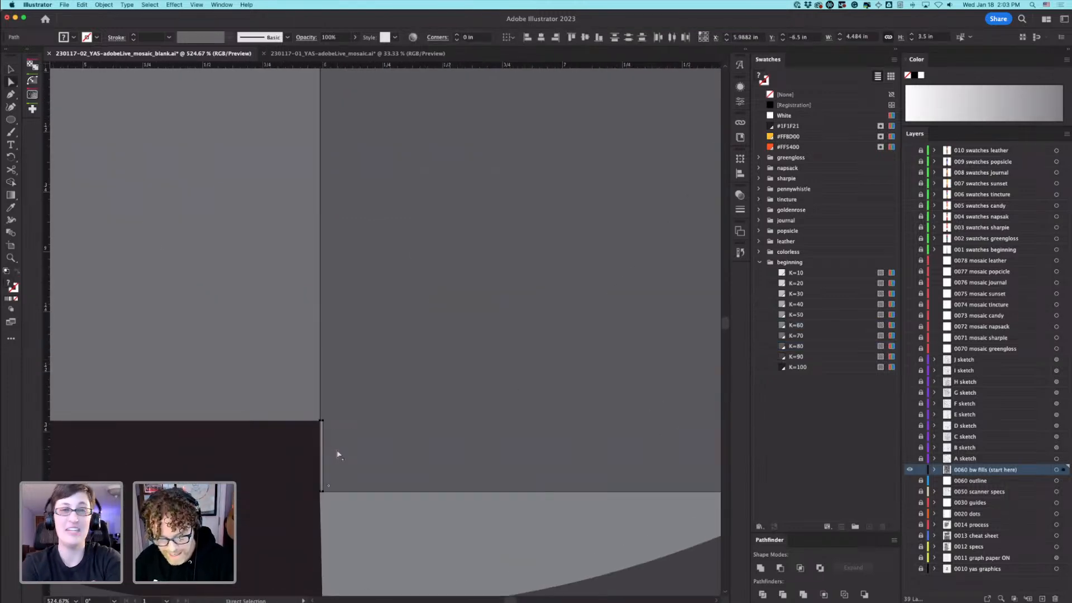
key(shift+m)
drag(326, 416, 425, 496)
key(a)
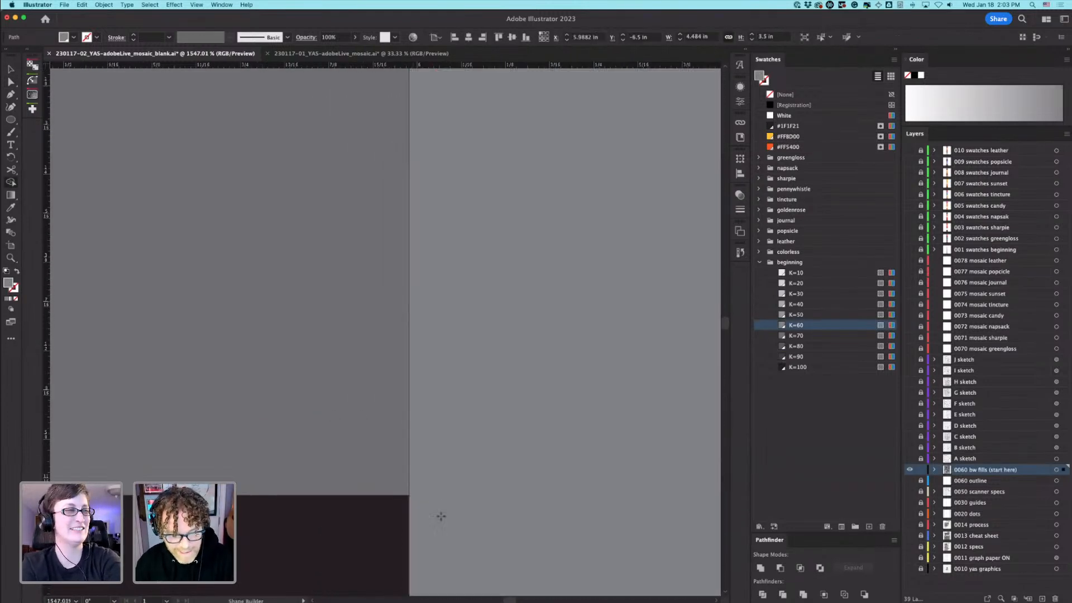
key(super+0)
key(v)
click(129, 152)
Step: Check the edges of the repaired quadrant, its corner piece and the small black rectangle by selecting them, and collapse the beginning swatch group
click(397, 289)
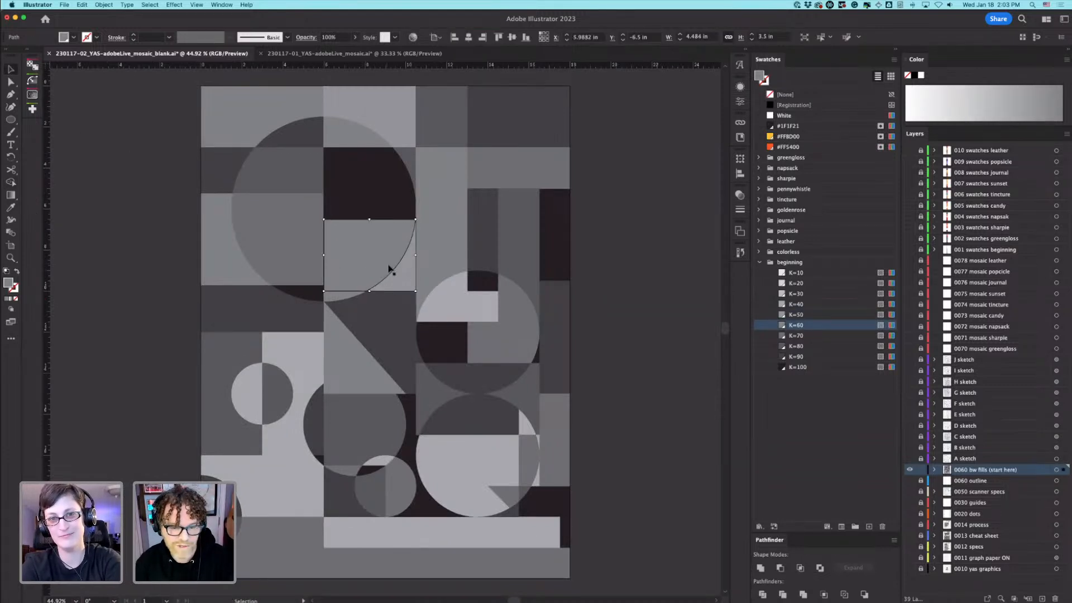
click(453, 243)
click(389, 268)
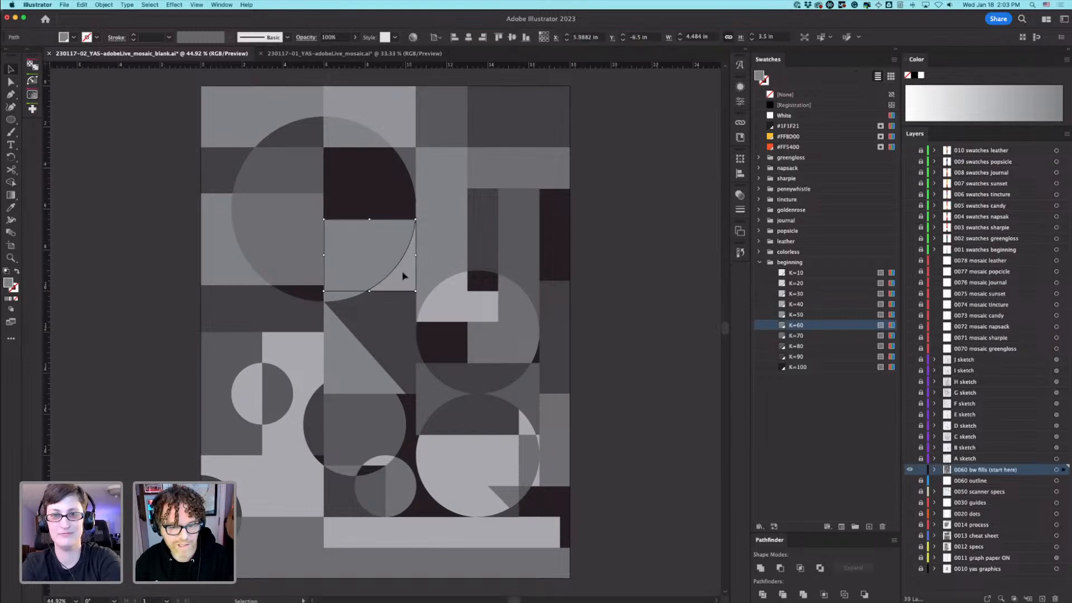
click(403, 275)
click(378, 269)
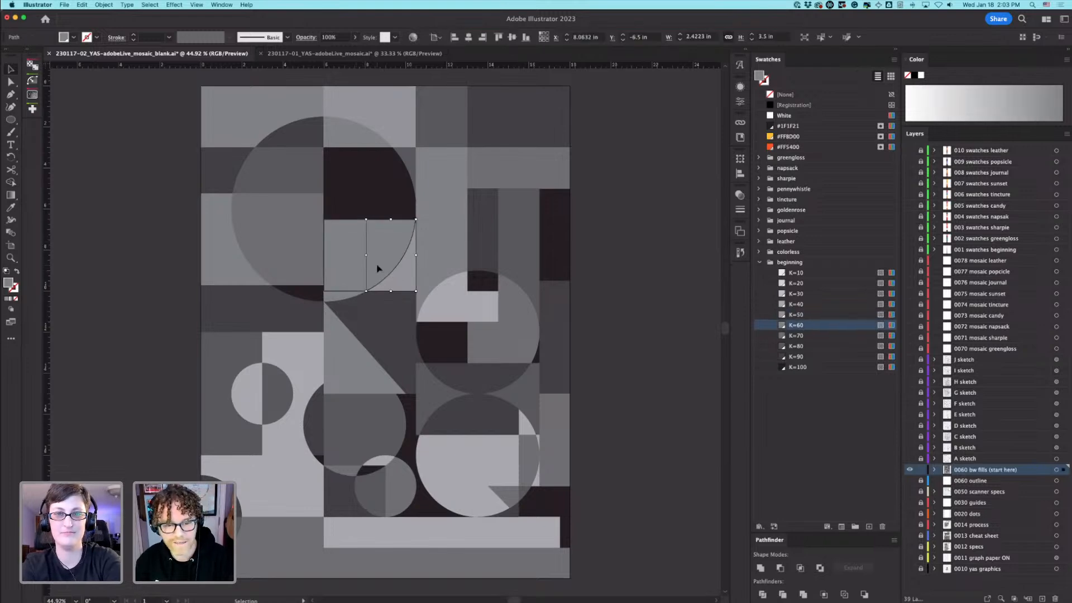
click(495, 234)
click(485, 286)
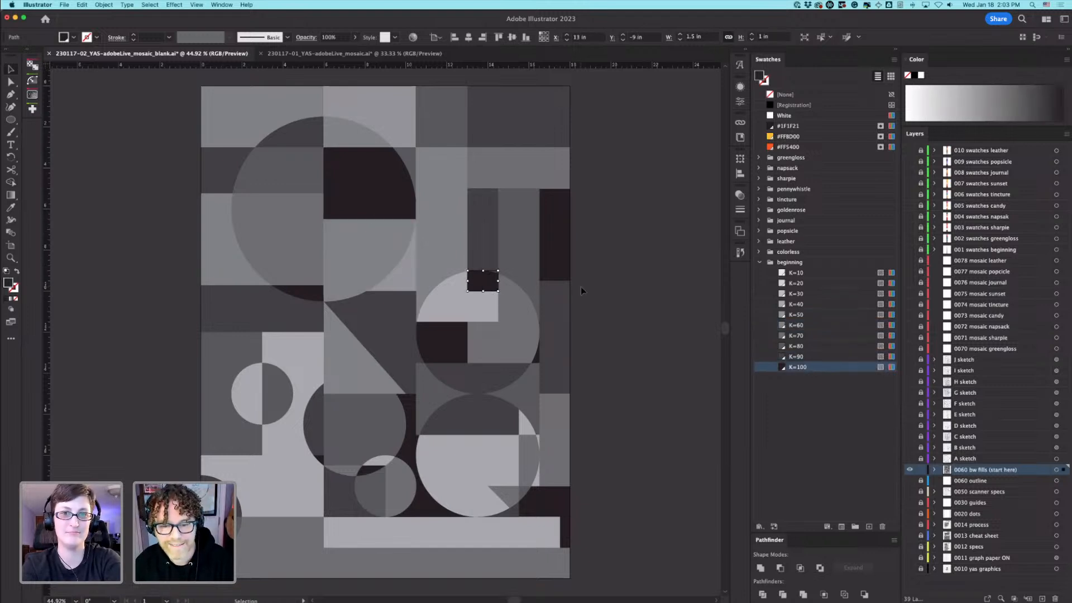
click(606, 324)
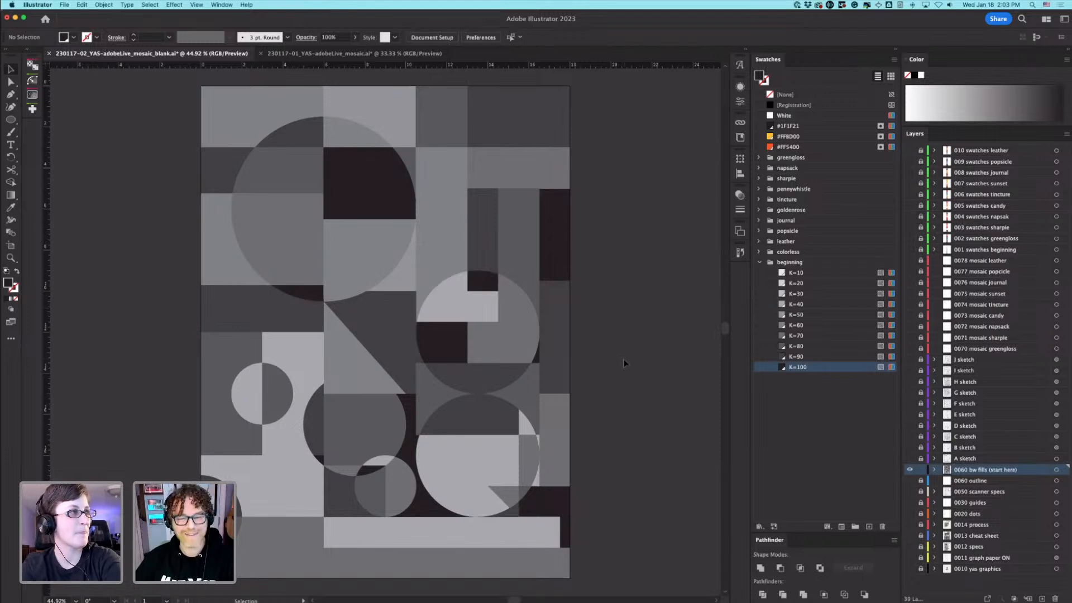
click(759, 263)
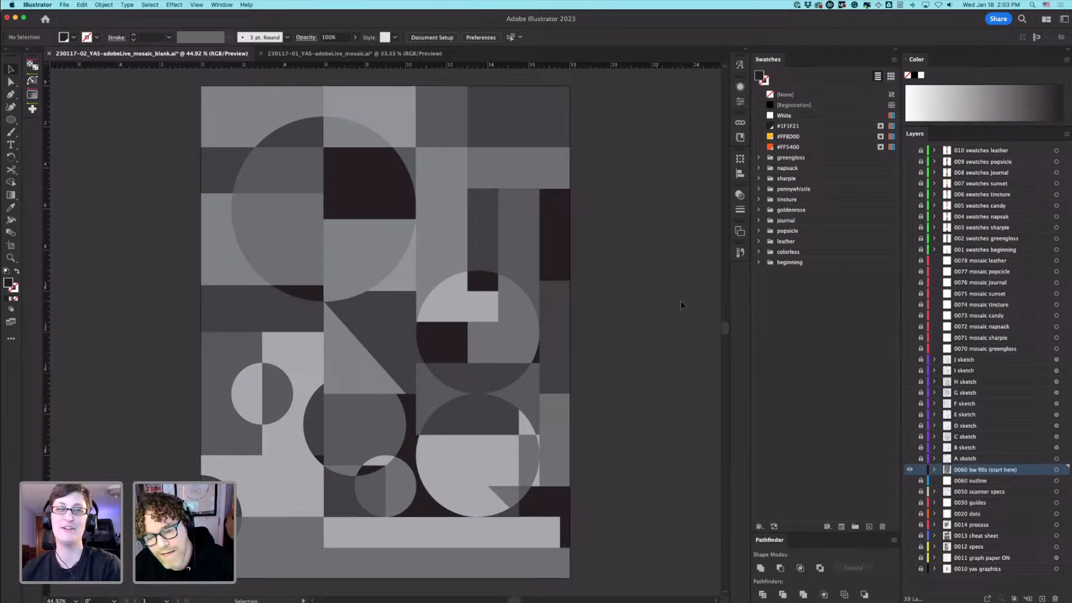
Step: Select all the mosaic artwork and view its paths in Outline mode with nothing selected
key(a)
click(510, 464)
key(super+a)
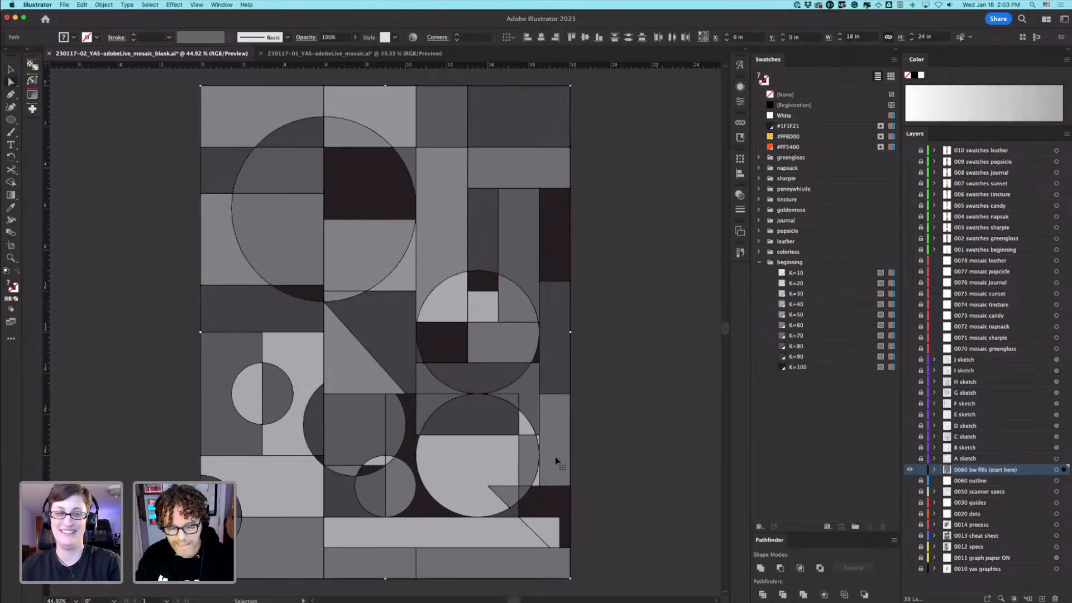
key(super+y)
click(599, 419)
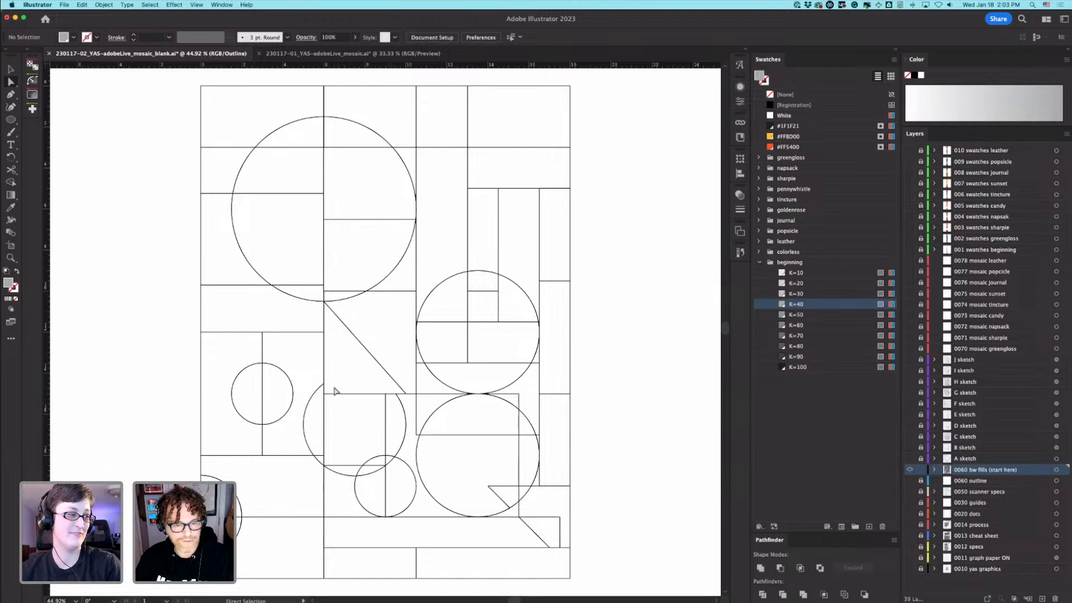
Step: Highlight every mosaic path in the outline, return to Preview mode and clear the selection
key(c)
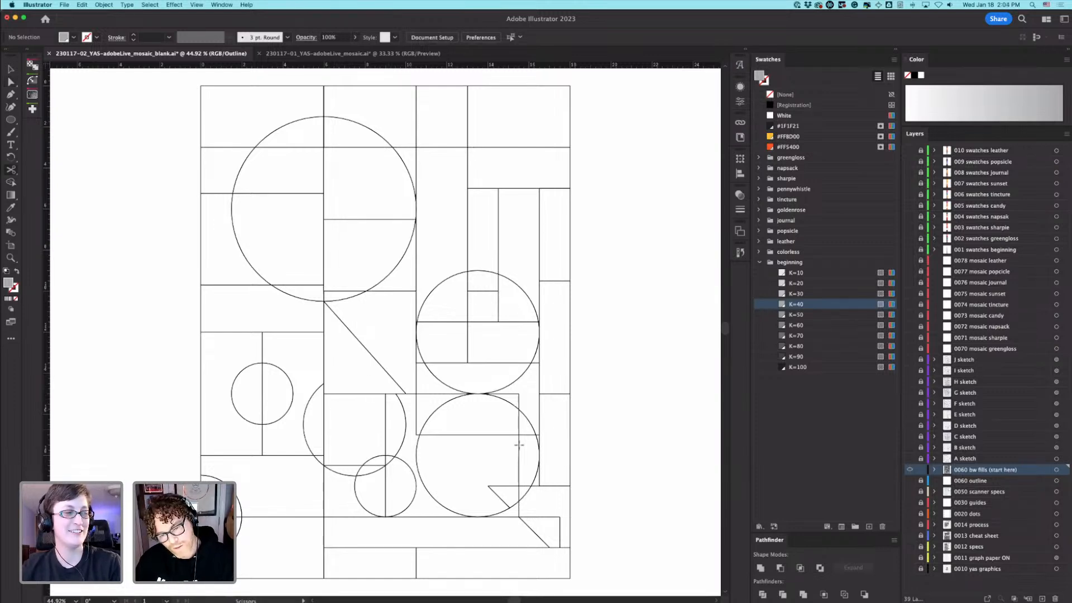
key(v)
key(super+a)
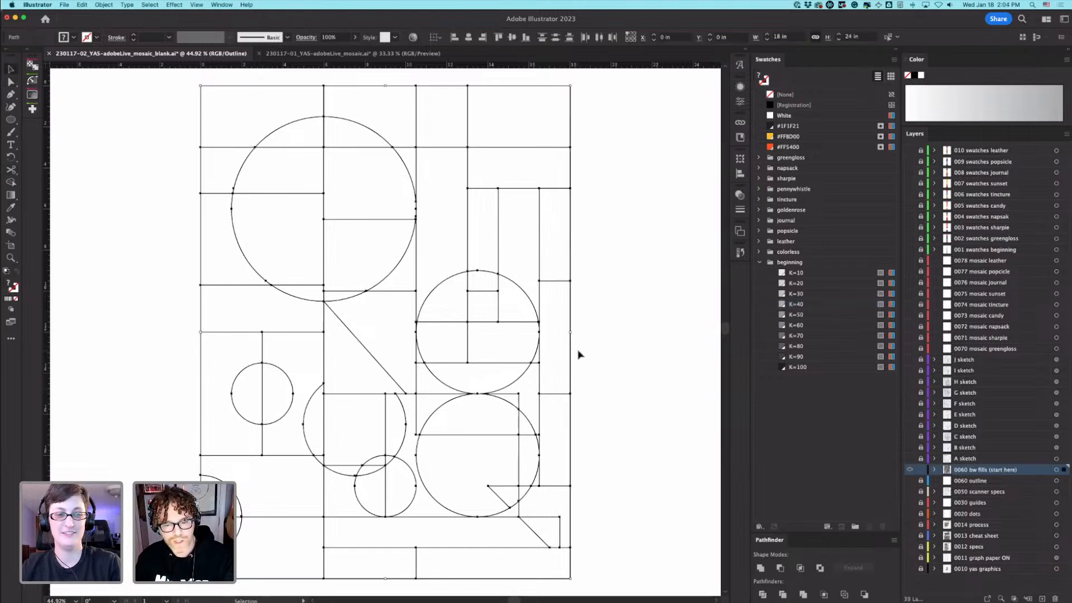
key(super+y)
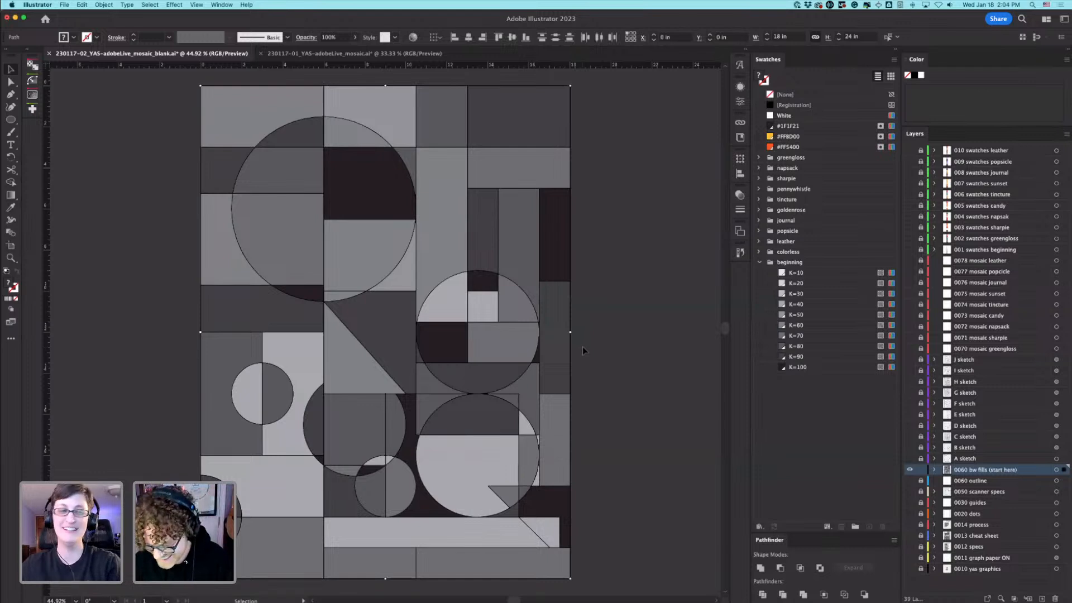
click(623, 370)
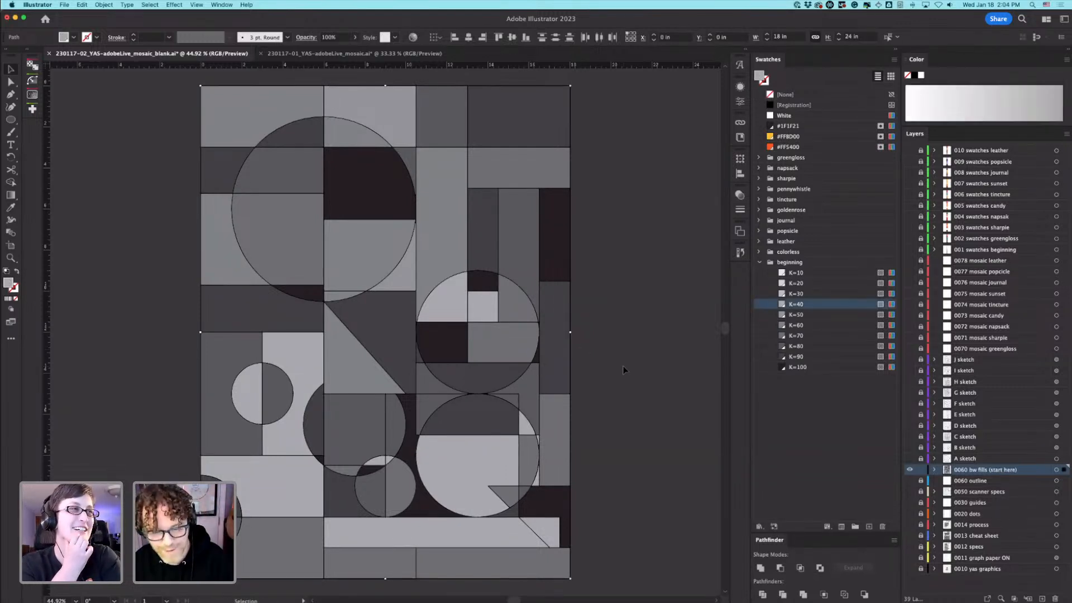
Step: Check the grey swatches of several top-row pieces and the black bottom-corner piece, and collapse the beginning swatch group
key(a)
click(240, 124)
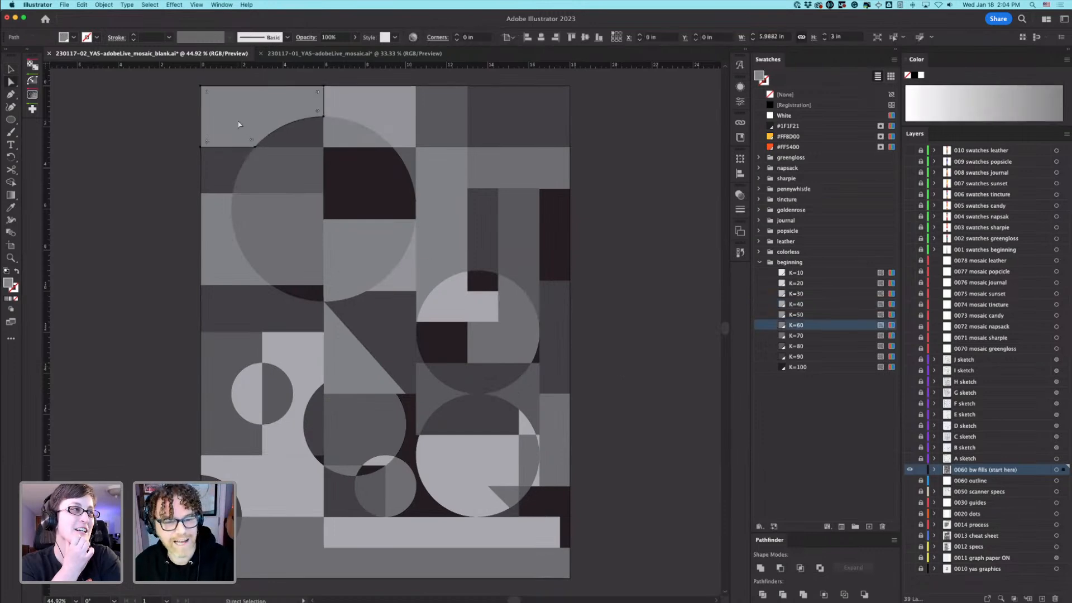
click(366, 111)
click(668, 178)
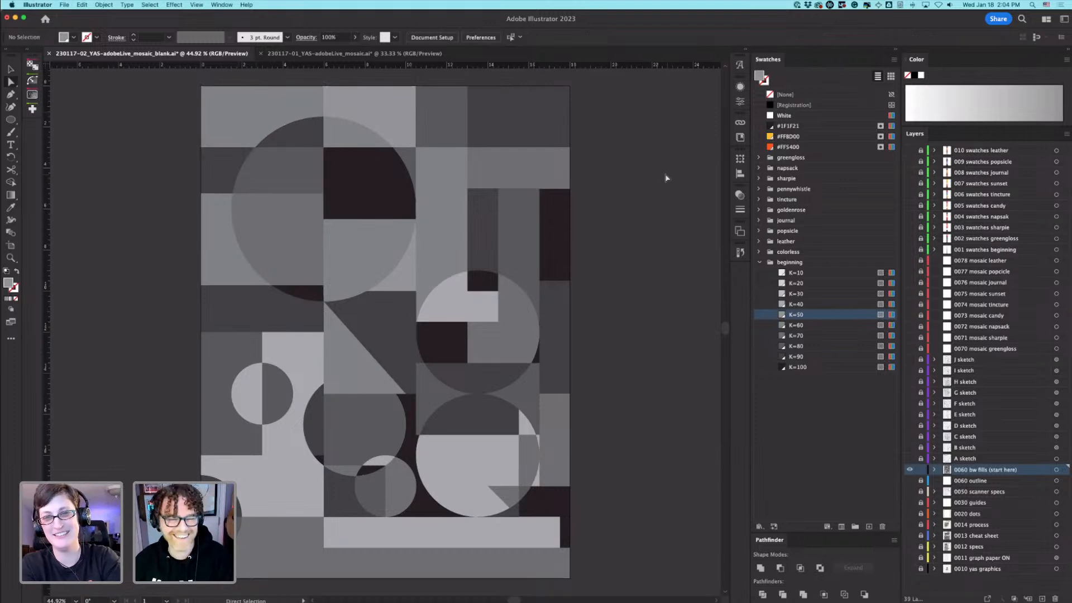
click(457, 139)
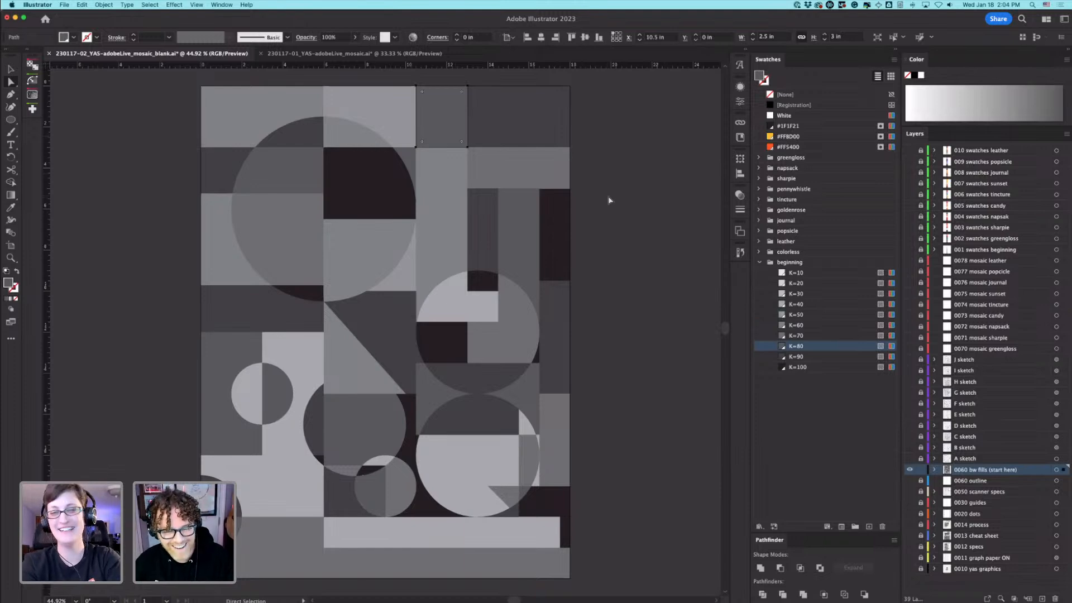
click(555, 529)
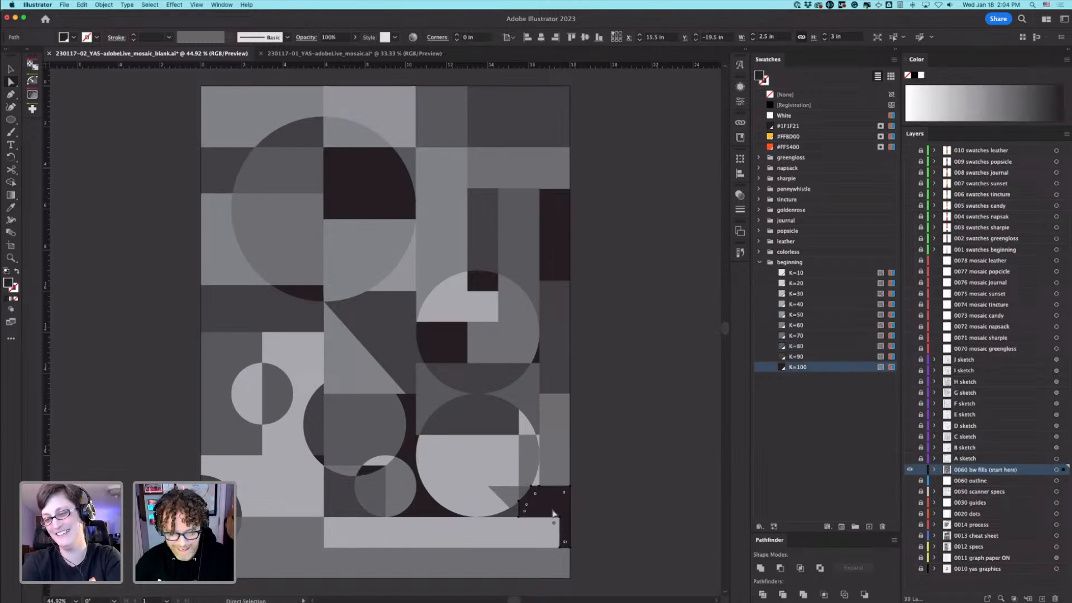
click(760, 263)
click(675, 317)
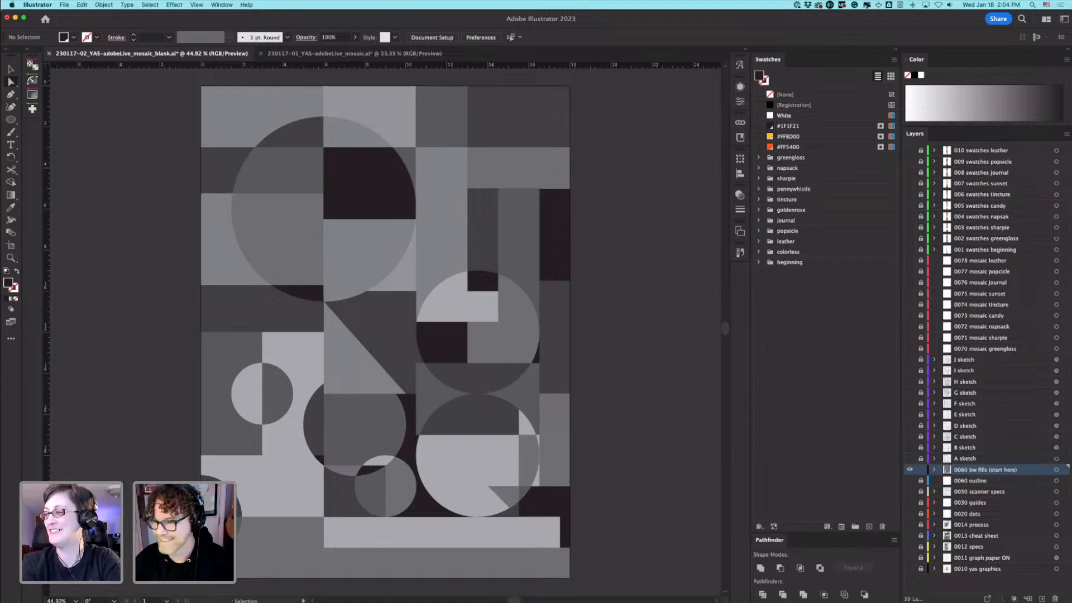
Step: Switch to Chrome, search for "adobe color" in a new tab and open the Adobe Color color wheel page
key(super+Tab)
key(super+t)
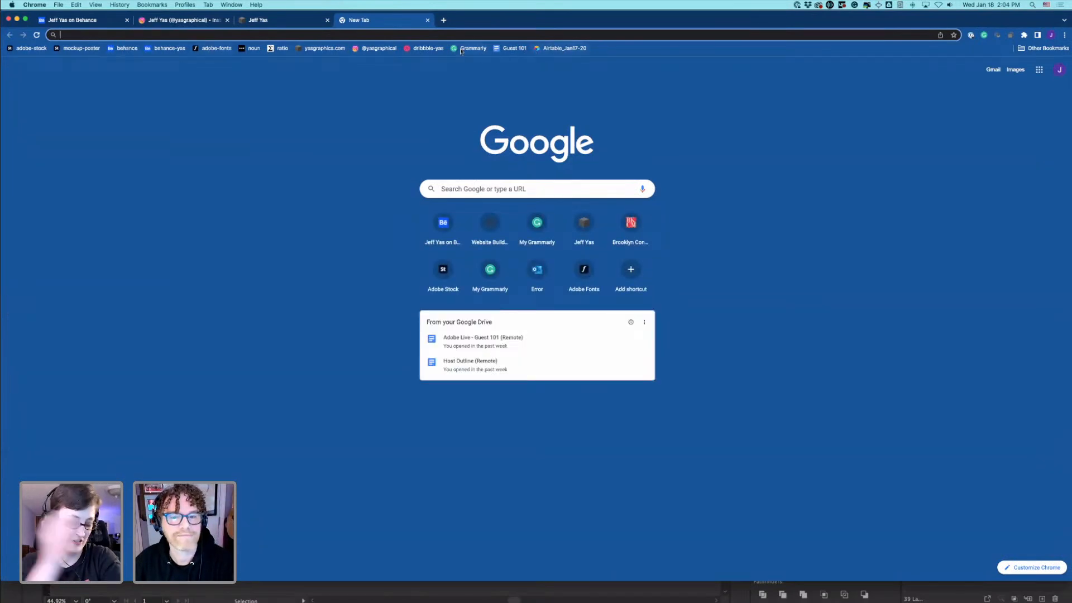
text(ADOBE CO)
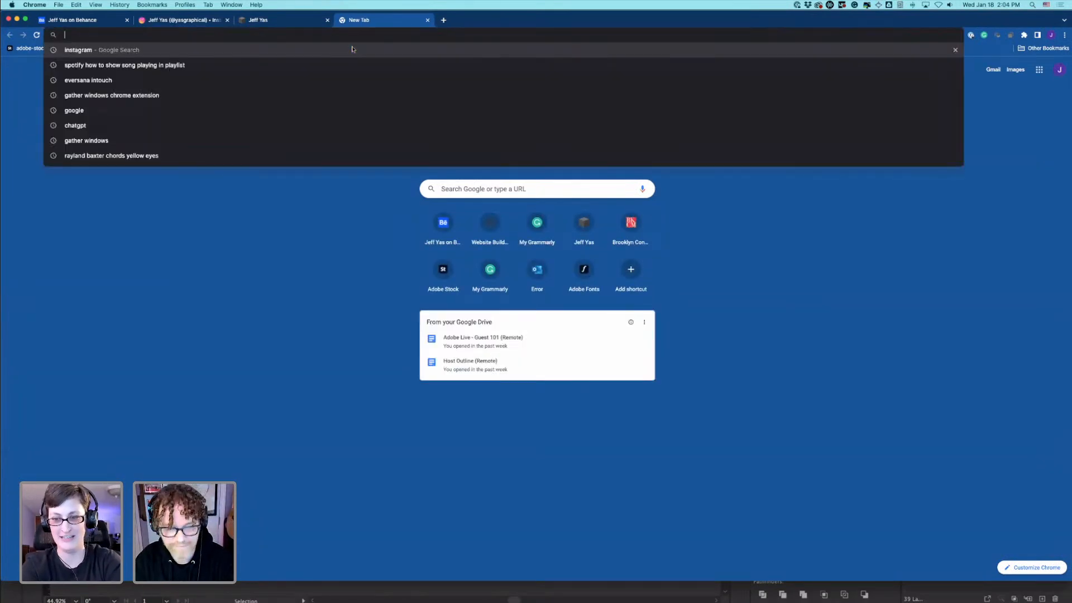
key(Return)
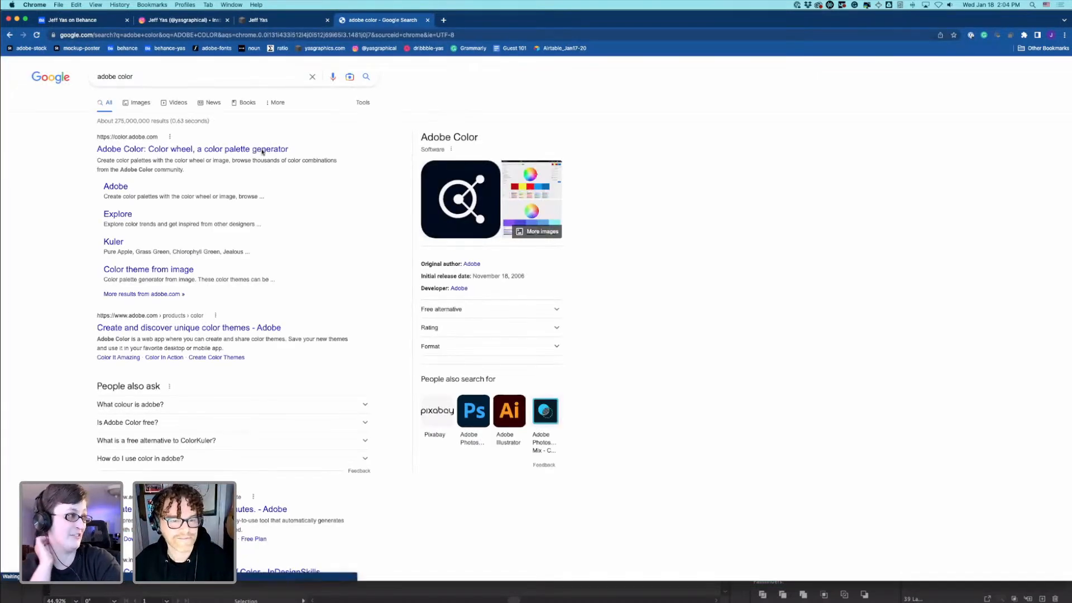
click(261, 149)
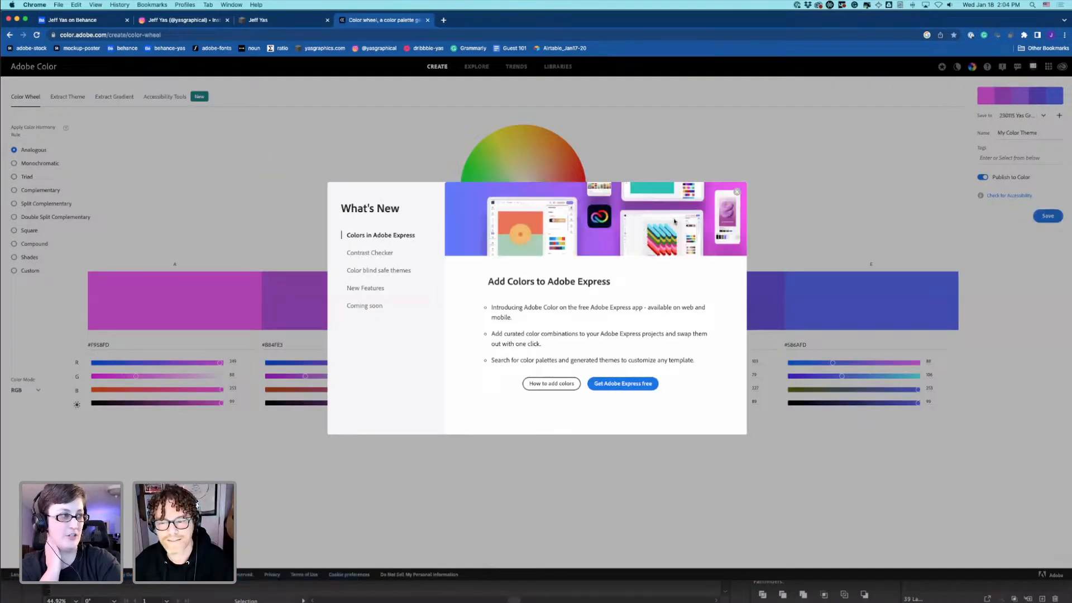
Step: Dismiss the What's New notice, view the Contrast Checker in the Accessibility Tools and return to the color wheel
click(737, 192)
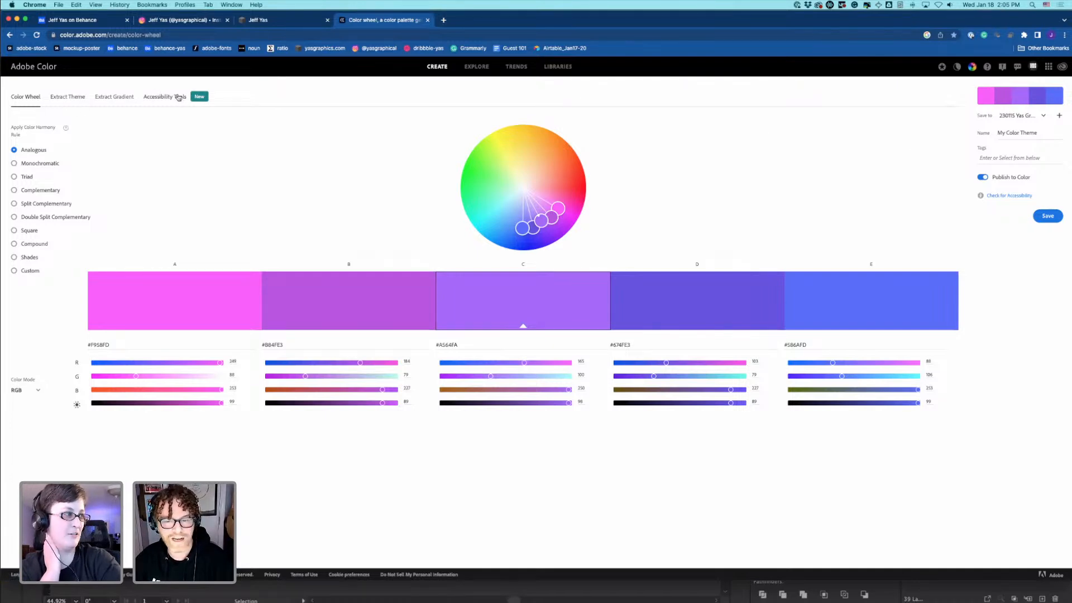
click(179, 97)
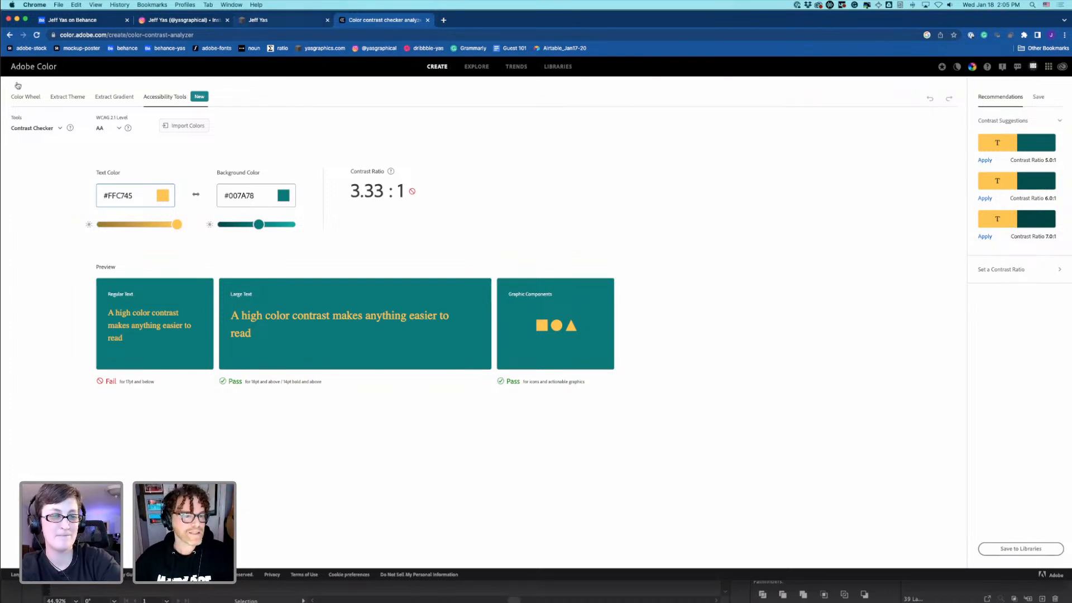
click(9, 35)
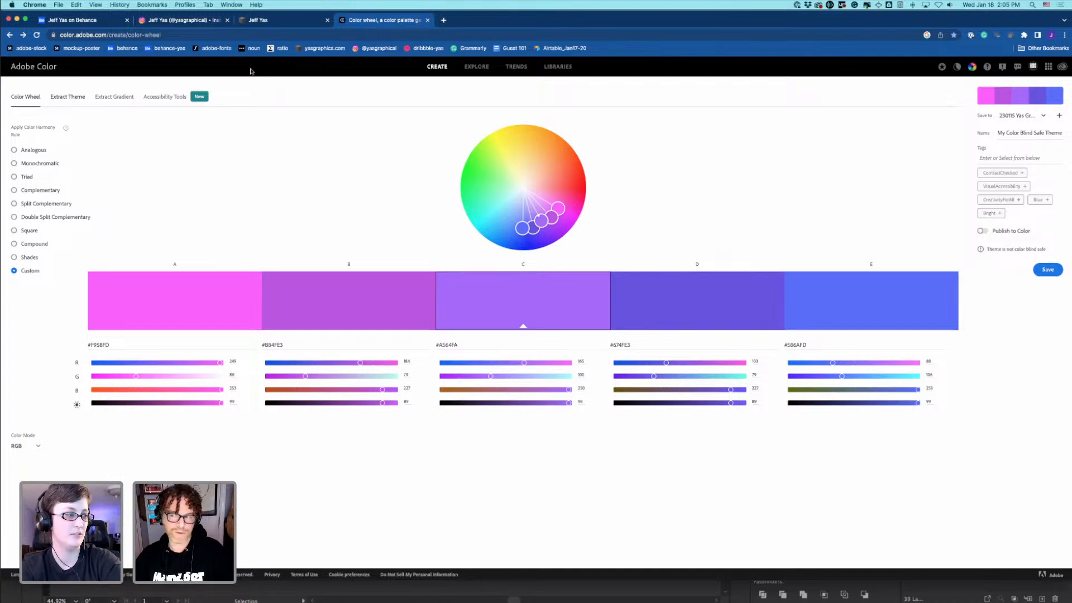
Step: Save the pink-to-blue color theme to the YAS swatches Adobe Live Sketch to Poster library
click(1045, 116)
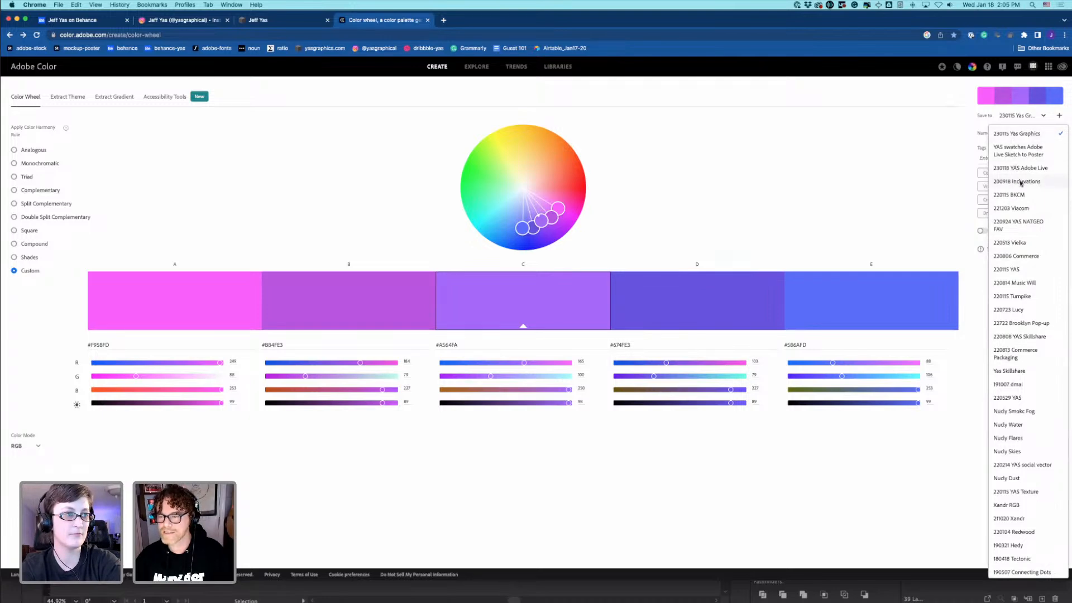
click(1023, 154)
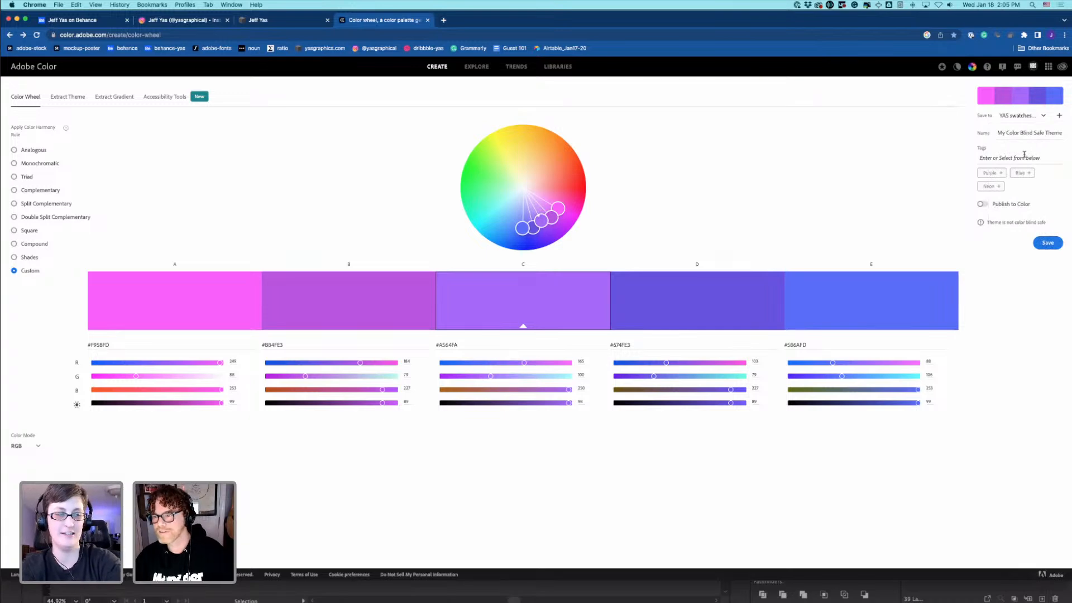
click(1046, 246)
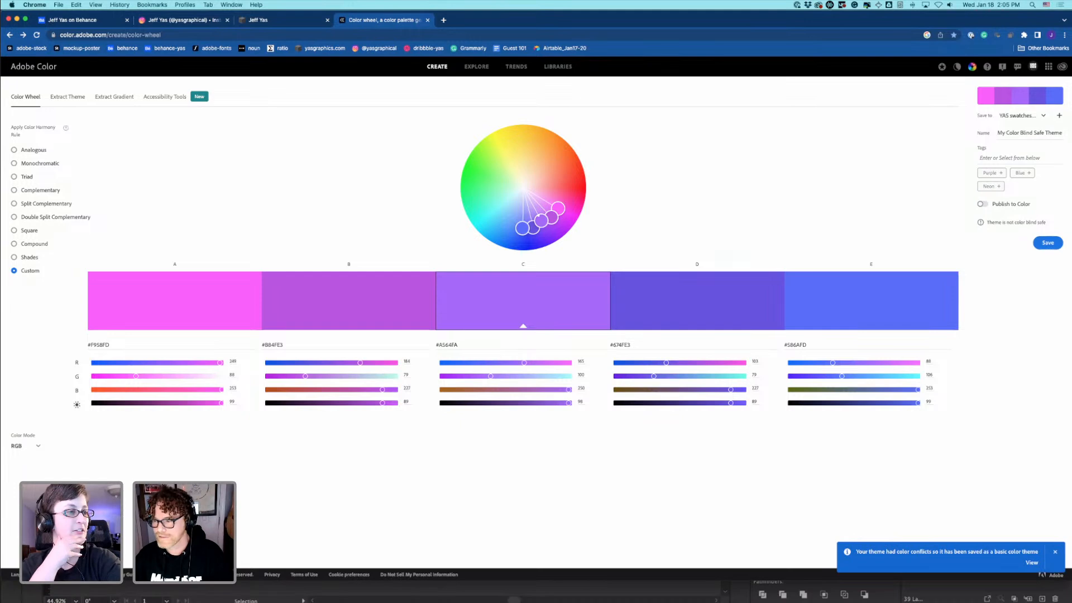
Step: Switch to Illustrator and open the YAS swatches Adobe Live Sketch to Poster library to check for the saved theme
key(super+Tab)
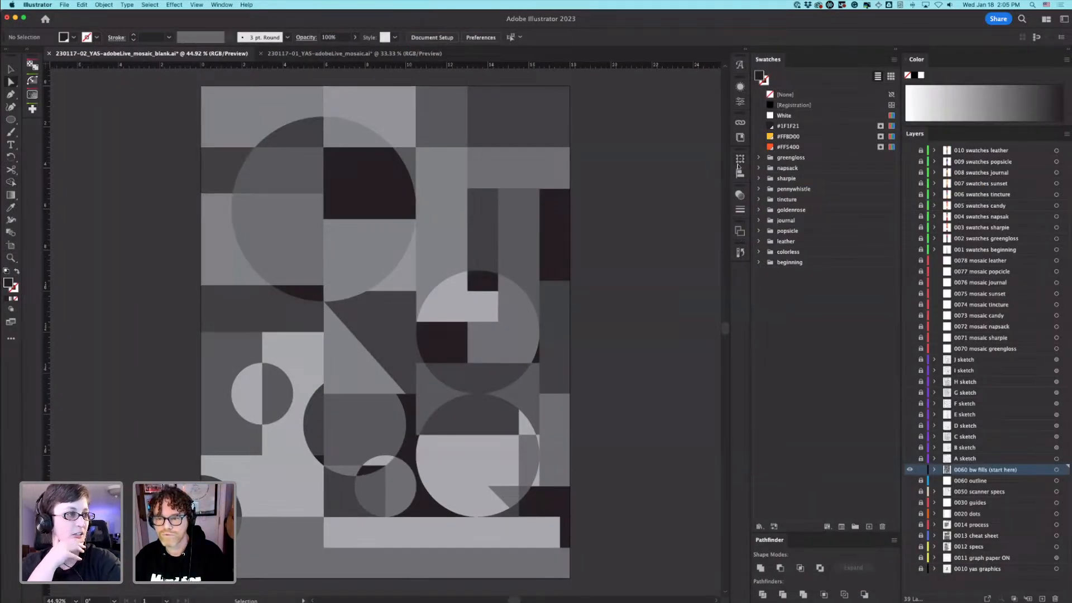
click(740, 138)
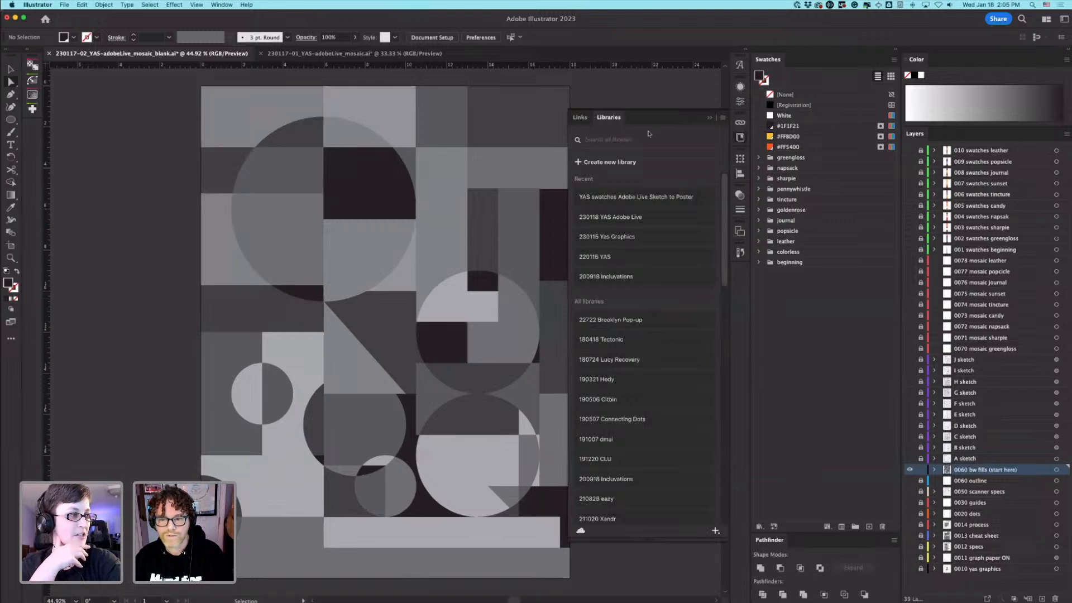
click(648, 197)
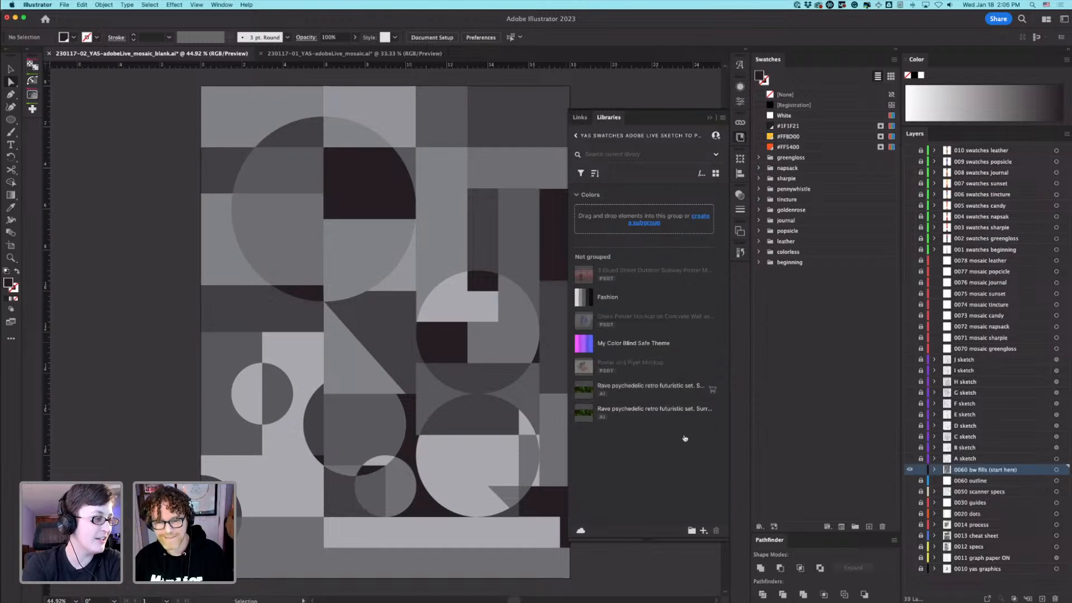
Step: Switch back to Adobe Color in Chrome and browse the color trends from Fashion down through Travel
key(super+Tab)
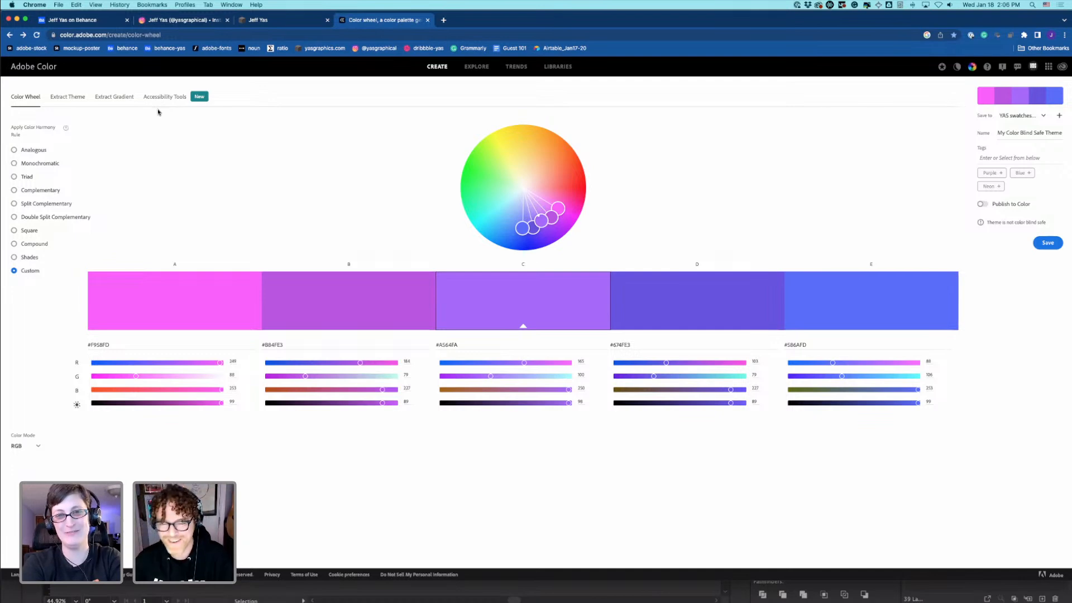
click(525, 67)
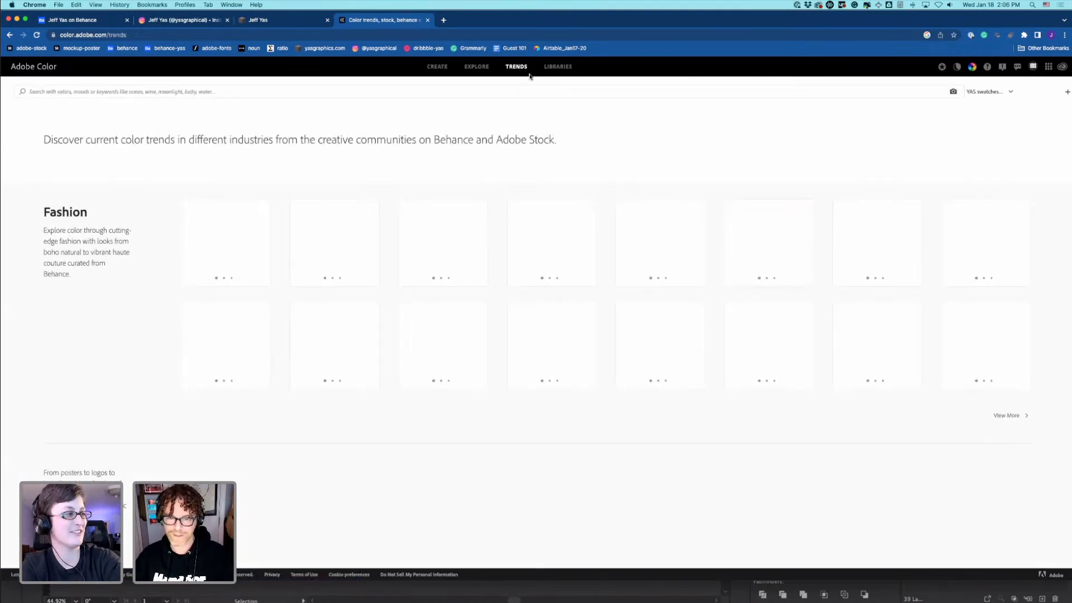
scroll(402, 413, down, 5)
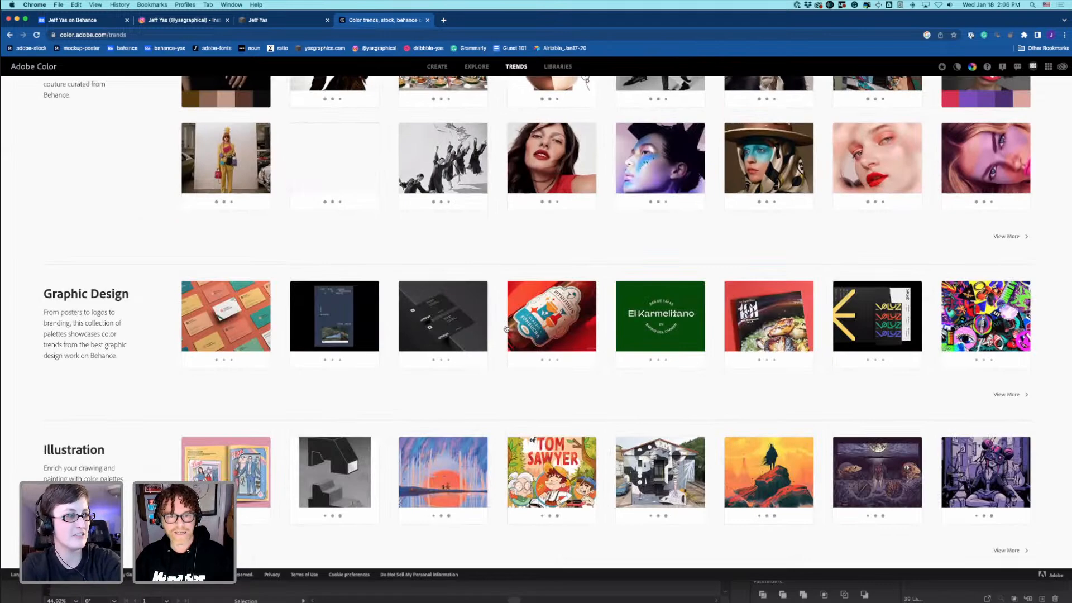
scroll(506, 328, up, 5)
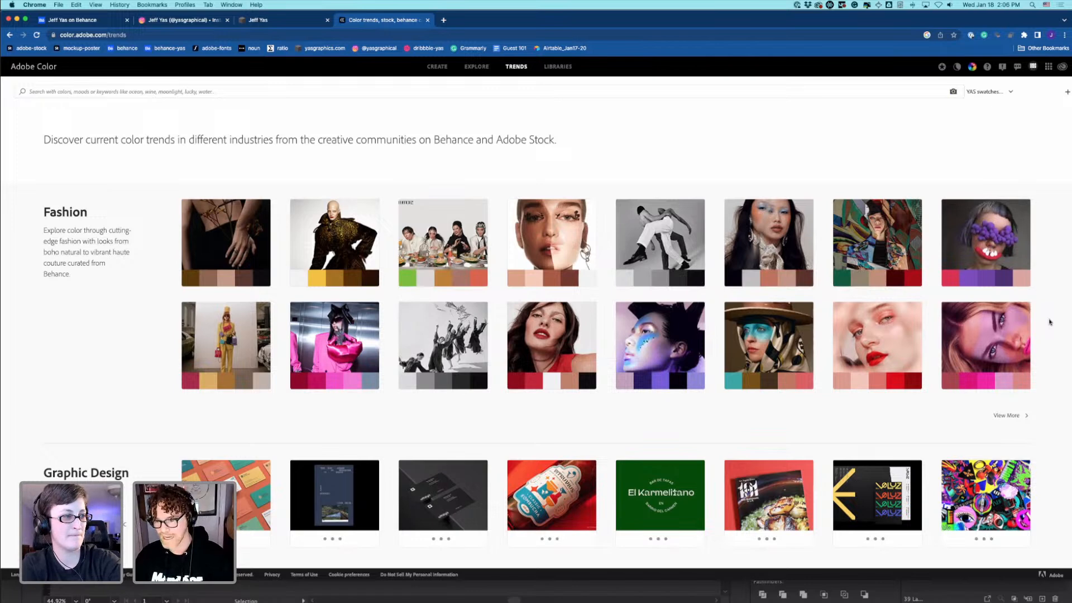
scroll(1050, 323, down, 3)
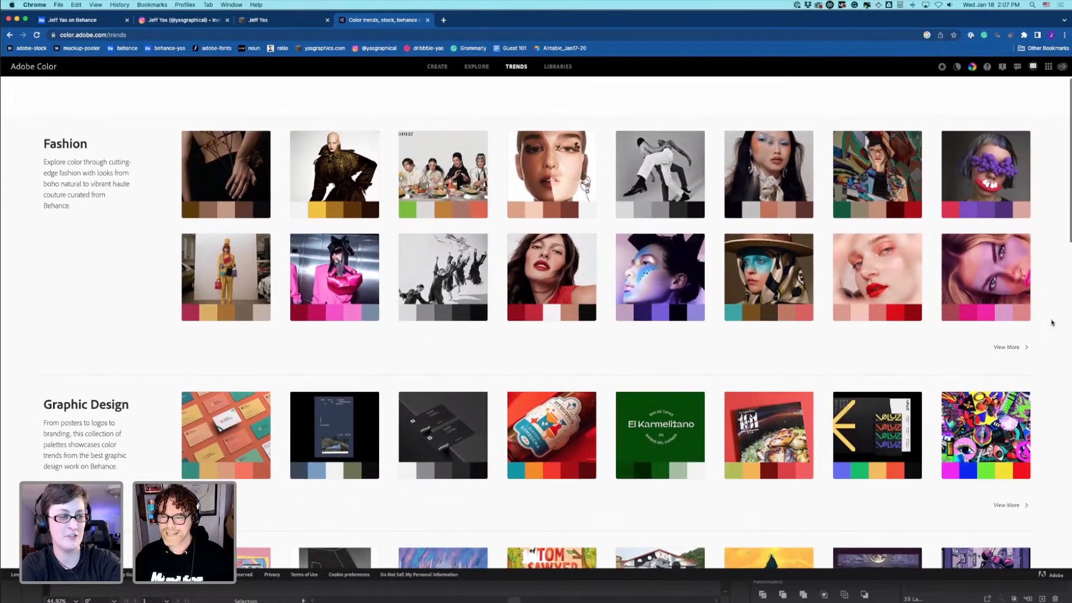
scroll(1052, 322, down, 5)
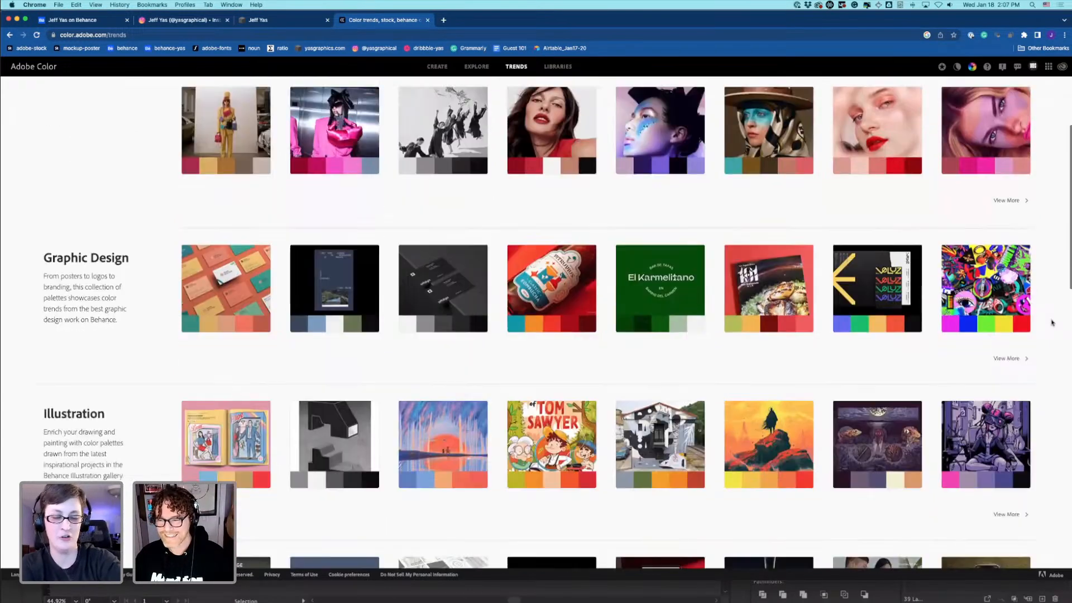
scroll(1052, 323, down, 2)
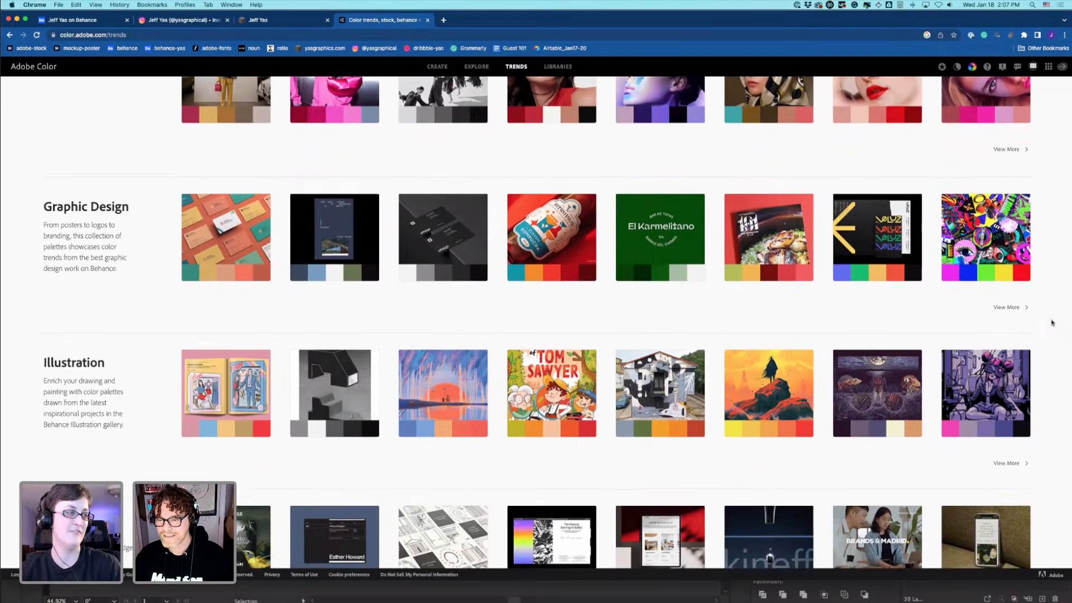
scroll(1052, 323, down, 5)
scroll(1053, 322, down, 3)
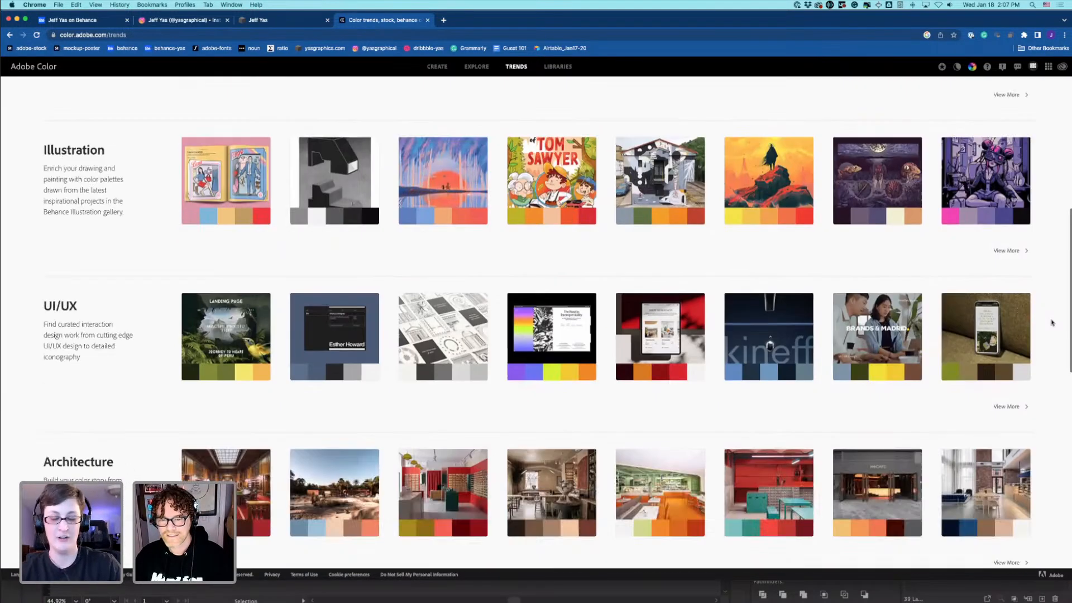
scroll(1052, 322, down, 2)
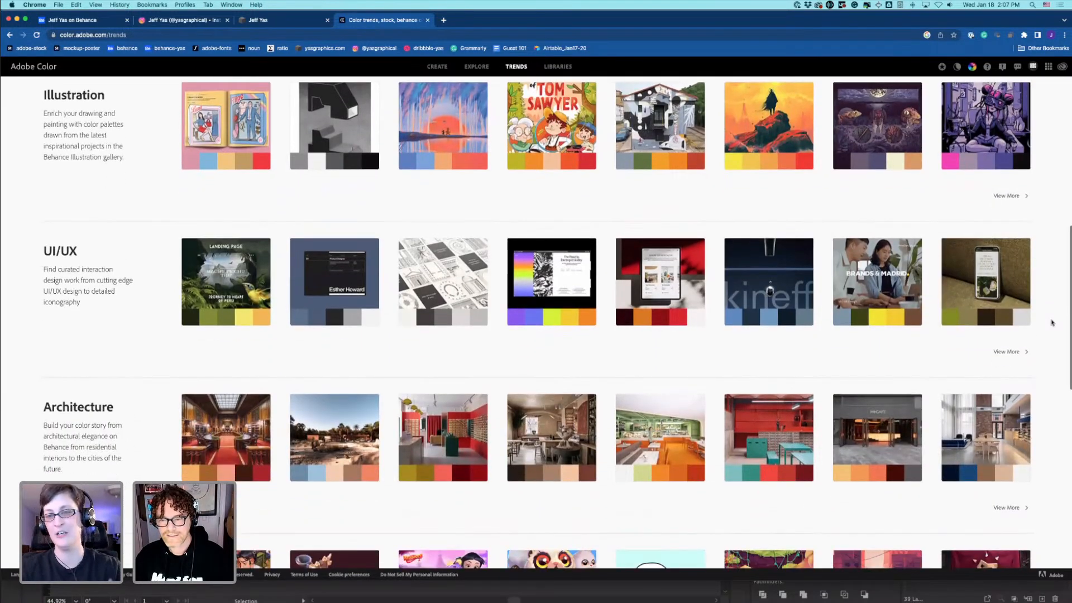
scroll(1052, 322, down, 6)
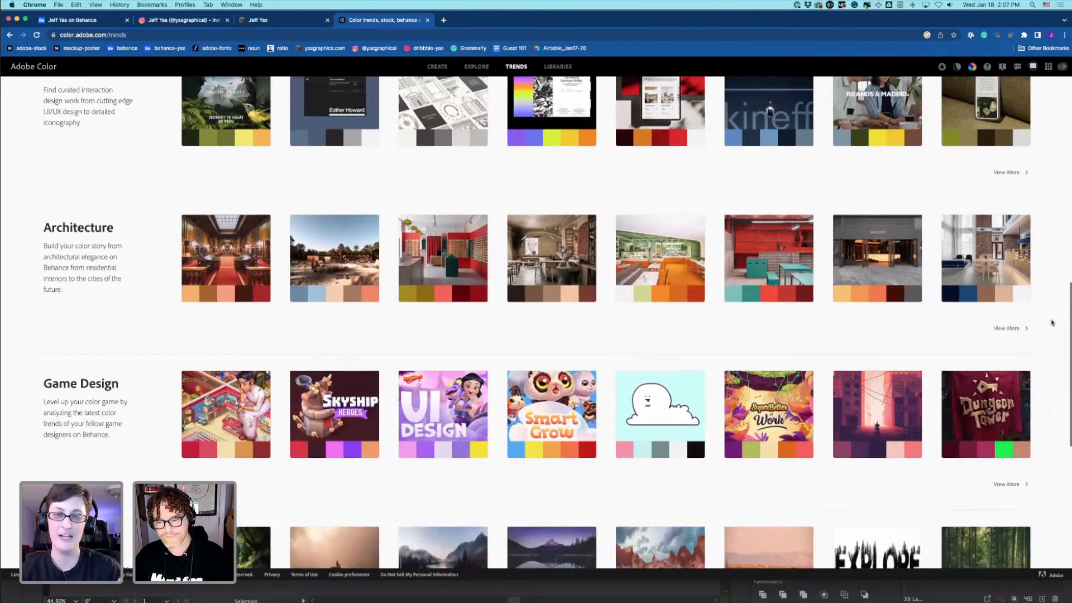
scroll(1053, 323, down, 8)
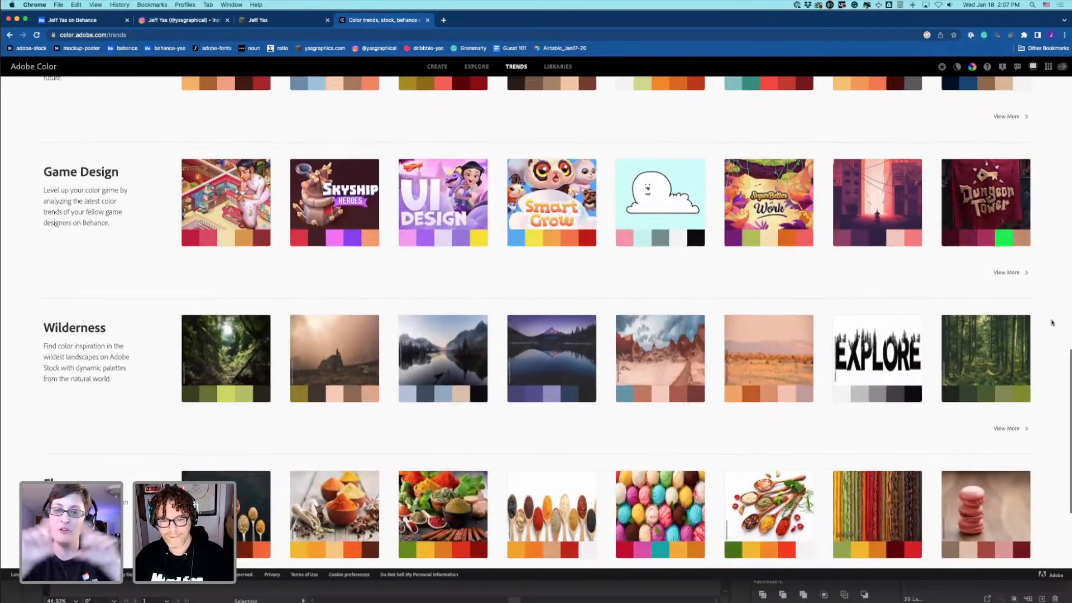
scroll(1047, 321, down, 5)
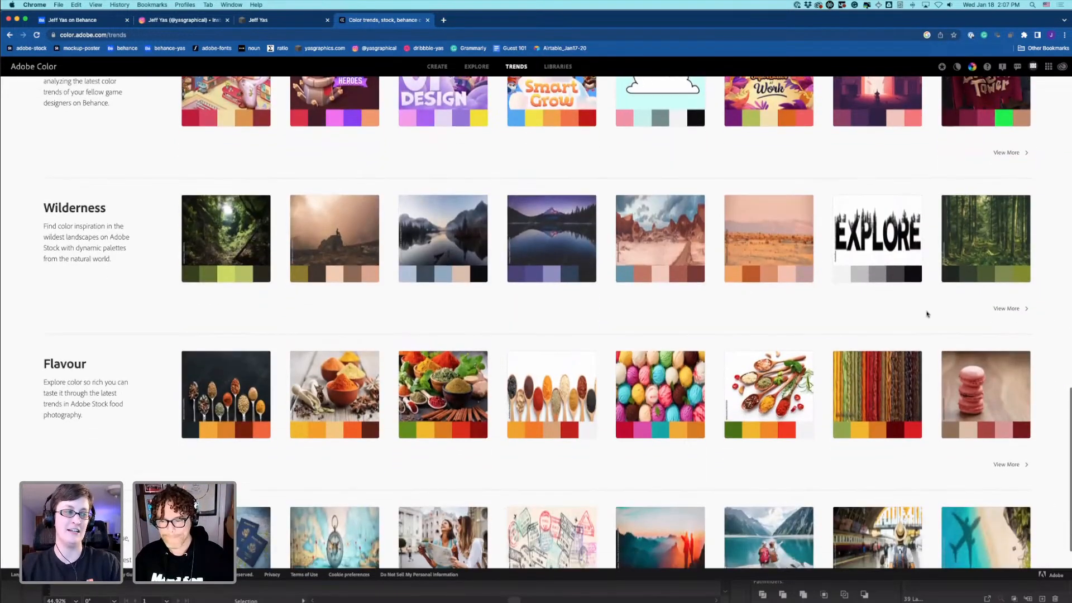
scroll(928, 314, down, 4)
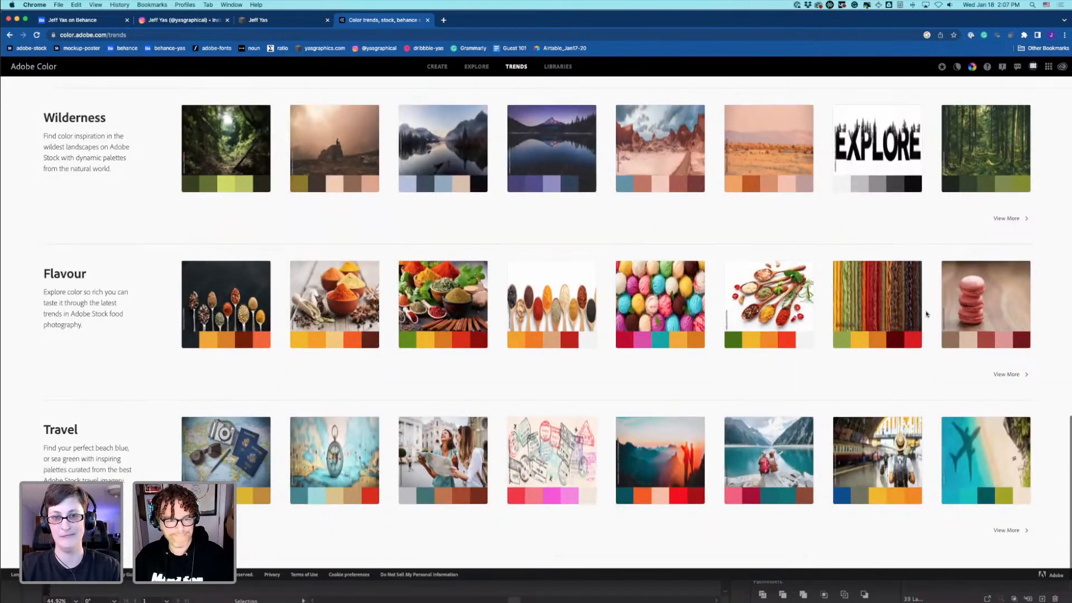
Step: Add the Architecture palette of the red-walled shop interior to the current library and close its detail view
scroll(927, 314, up, 10)
scroll(927, 314, up, 9)
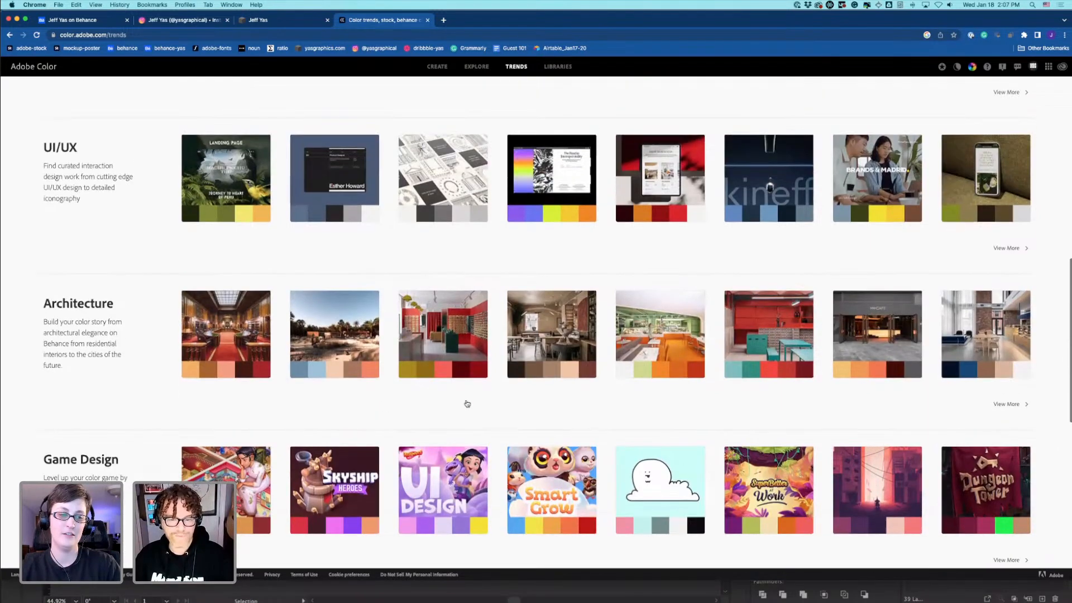
scroll(467, 407, up, 3)
click(468, 410)
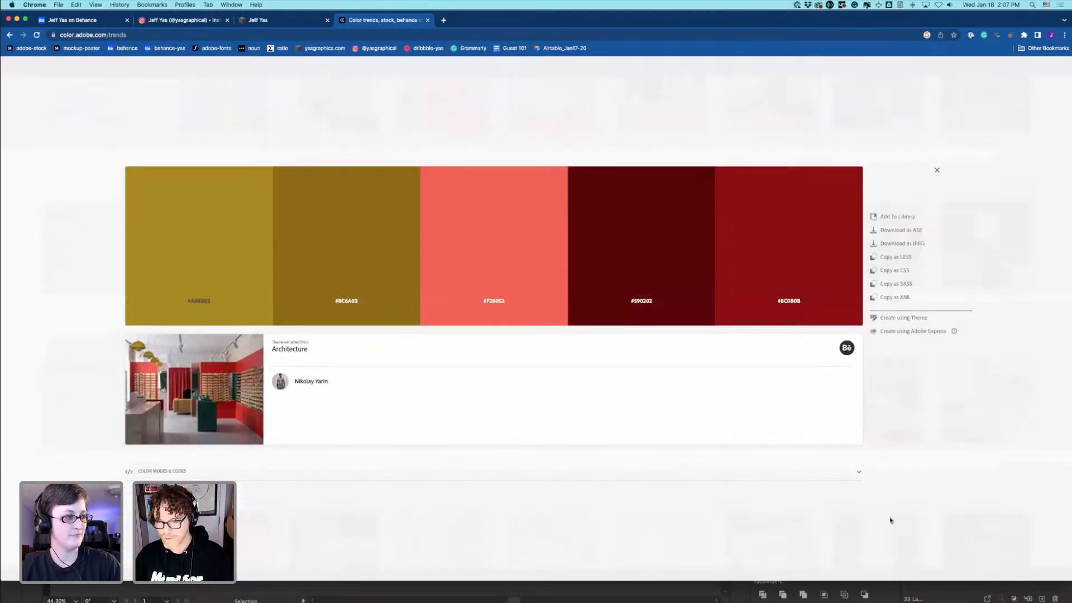
click(916, 219)
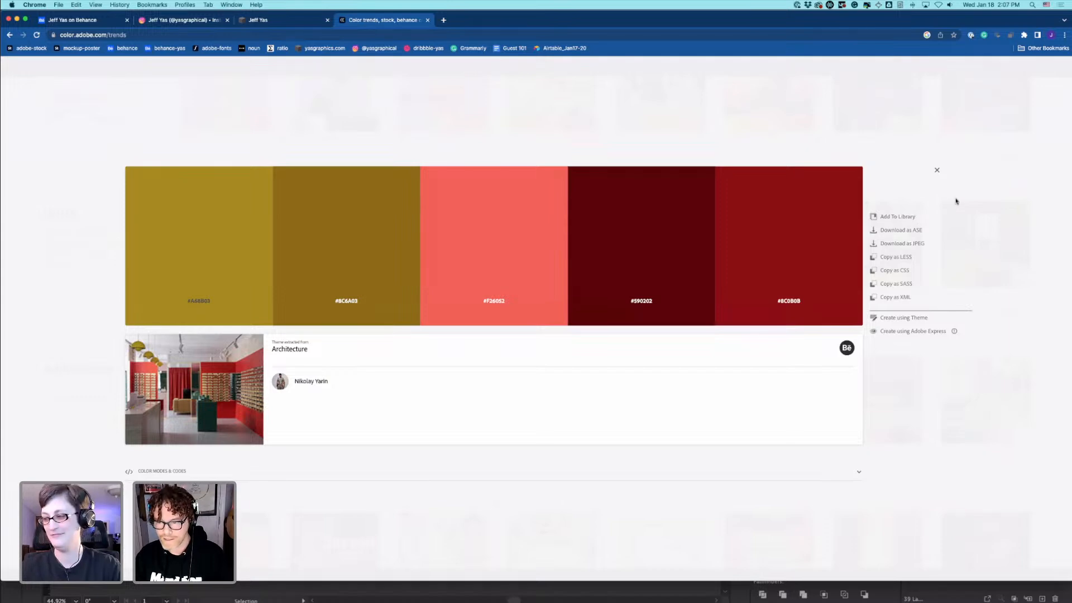
click(952, 207)
mouse_move(642, 380)
scroll(642, 380, up, 1)
scroll(642, 380, up, 10)
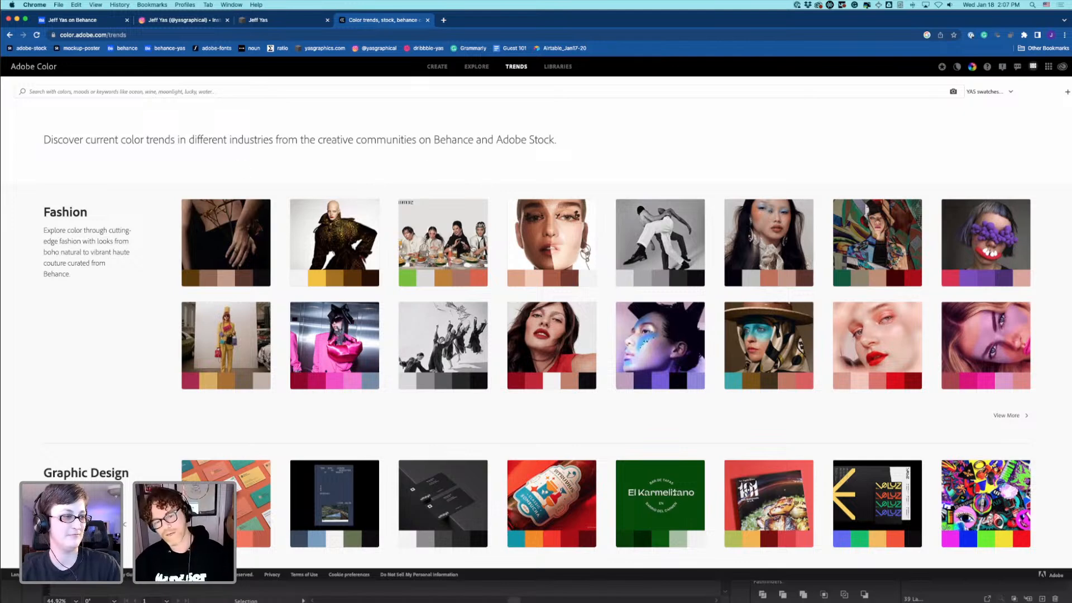
Step: Switch to Illustrator, check the library for the Architecture theme, and open the 230118 YAS Adobe Live library to view its palettes
key(super+Tab)
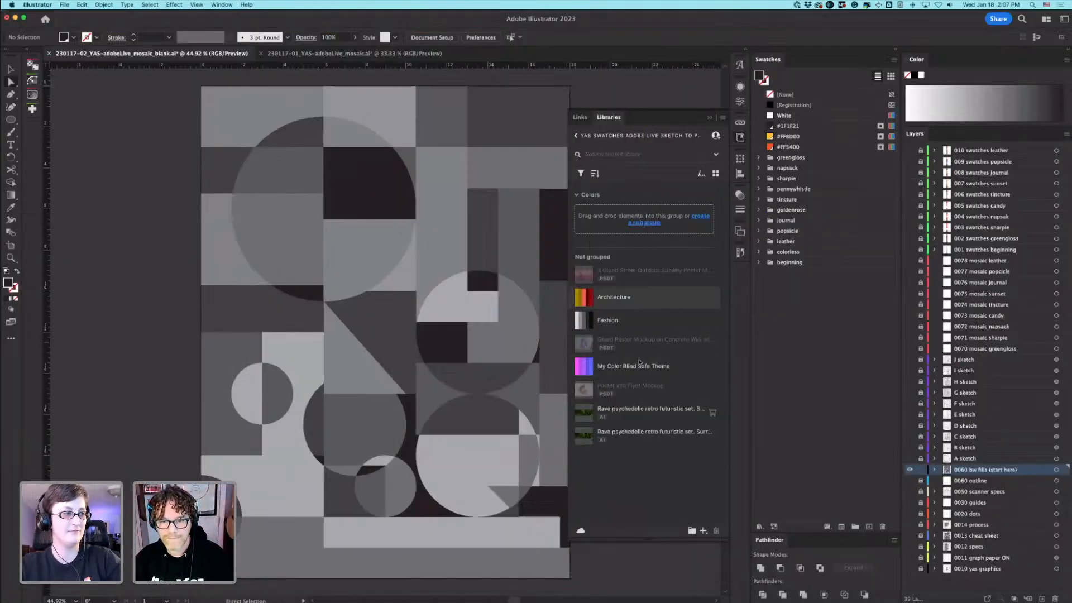
click(577, 196)
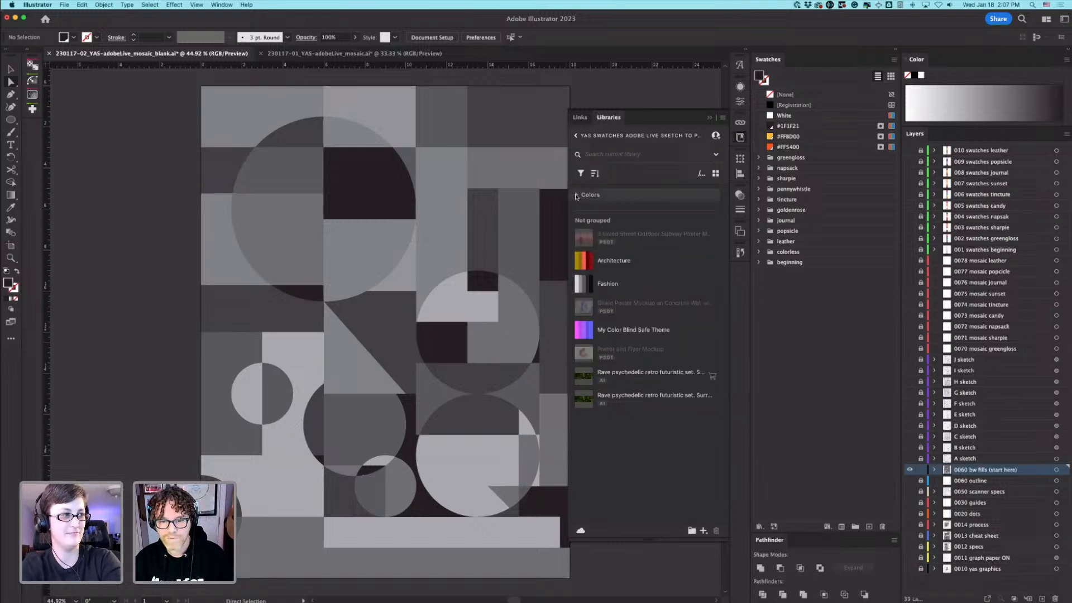
click(577, 136)
click(606, 217)
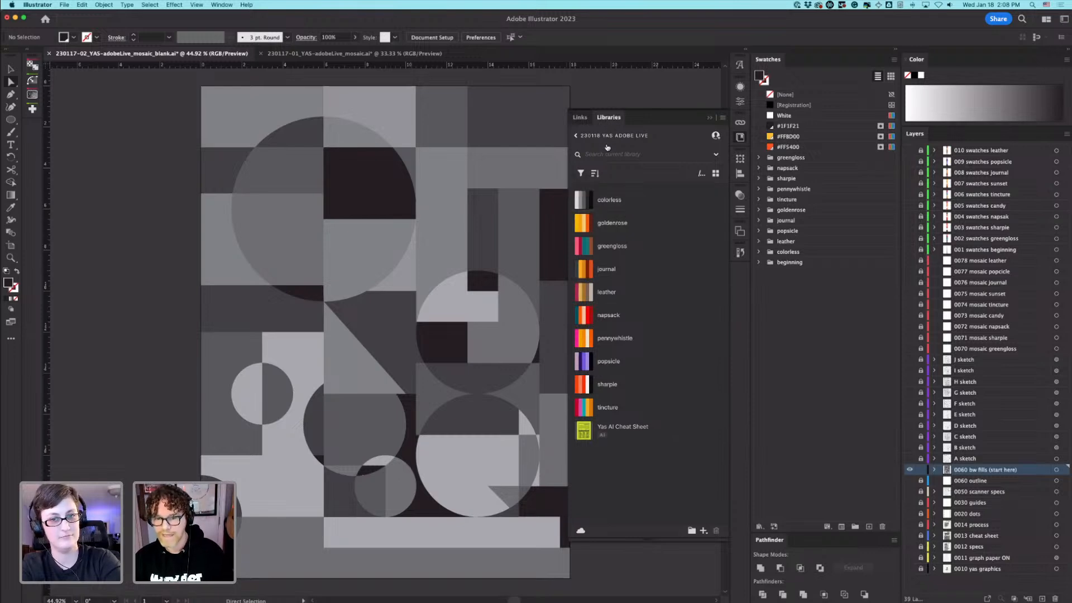
mouse_move(589, 197)
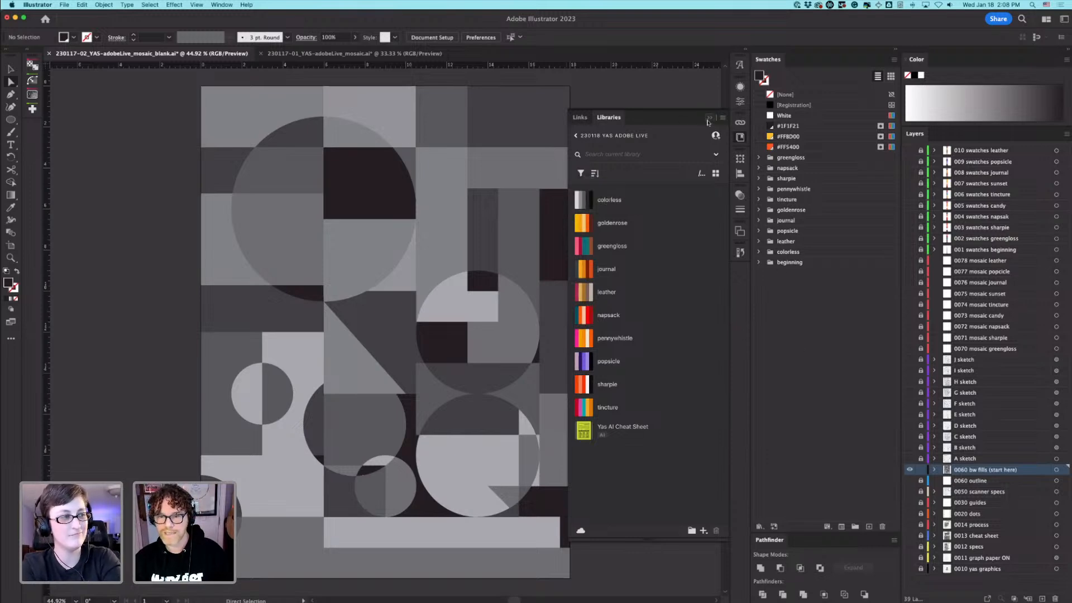
Step: Collapse the Libraries display and expand the greengloss swatch group to view its colors
click(712, 122)
click(759, 159)
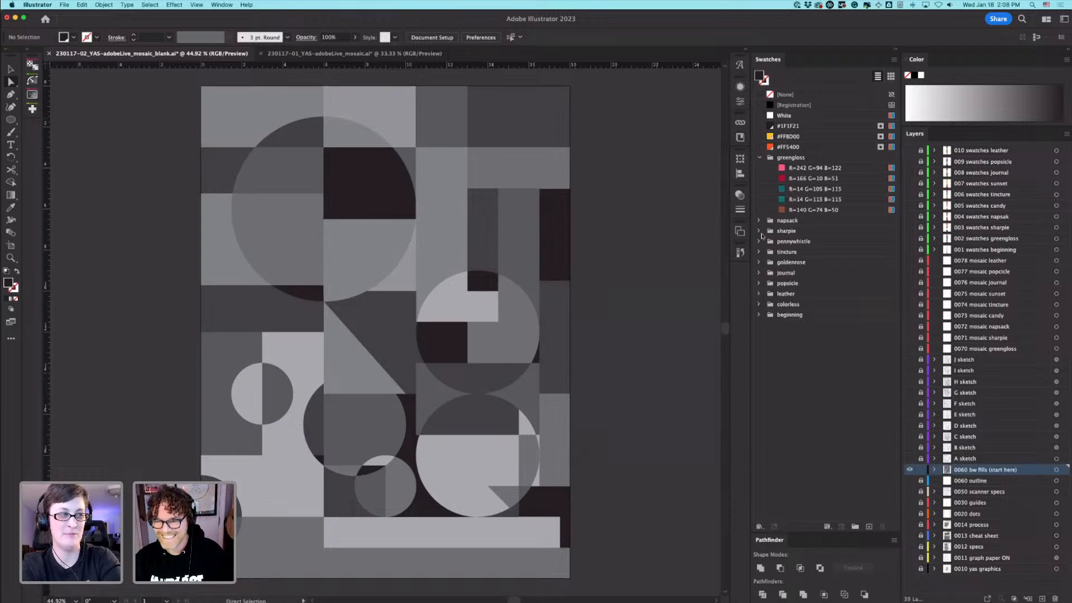
Step: Expand the swatch groups from napsack and sharpie down through leather and colorless to view their colors
click(759, 232)
click(759, 220)
click(760, 347)
click(759, 398)
click(758, 462)
click(758, 475)
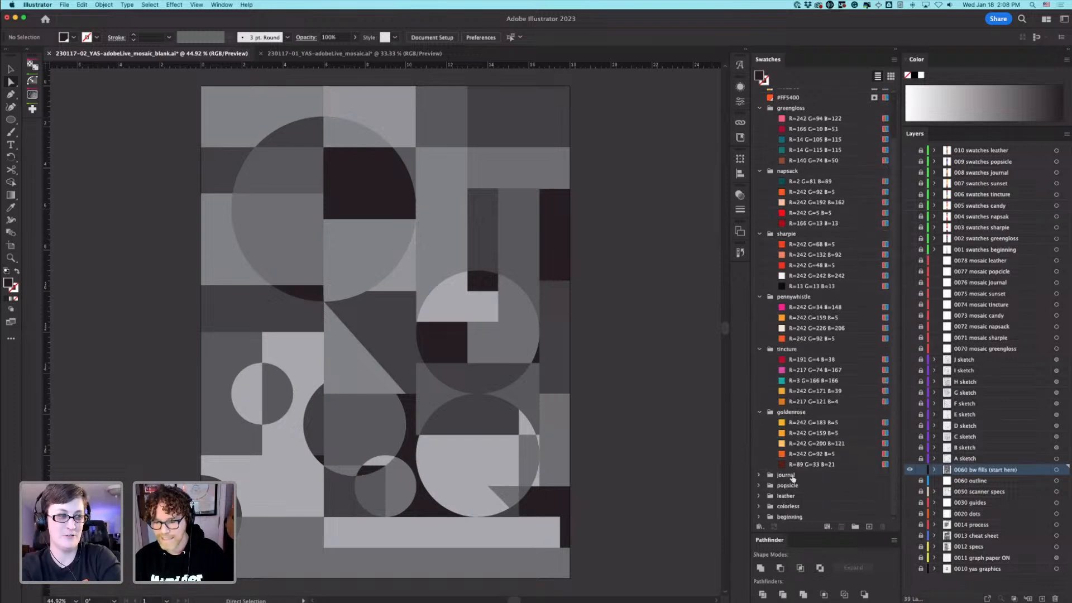
click(769, 486)
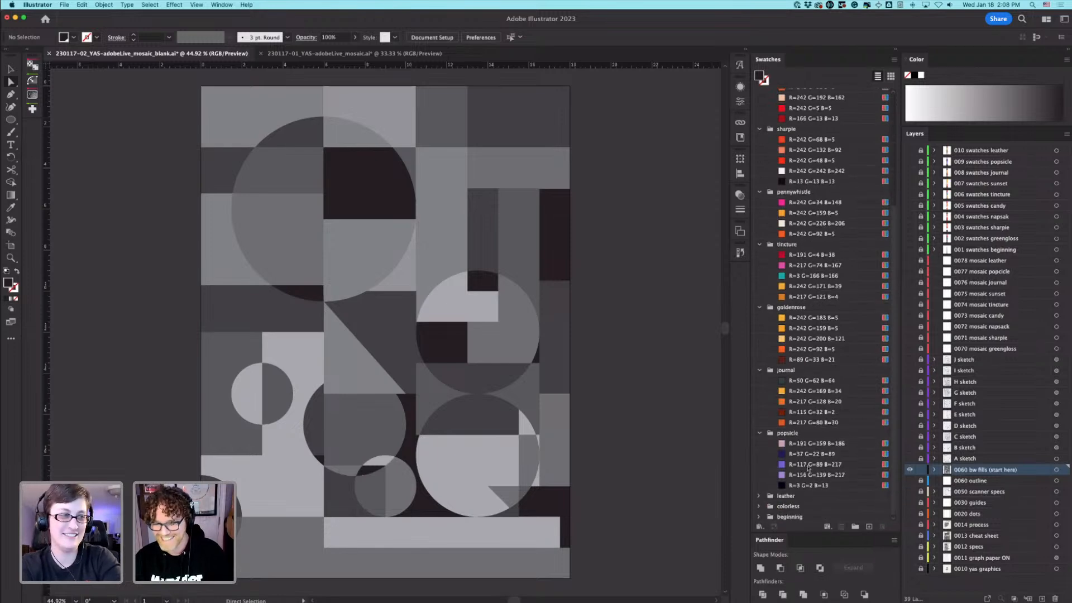
click(759, 496)
scroll(803, 500, down, 2)
click(786, 506)
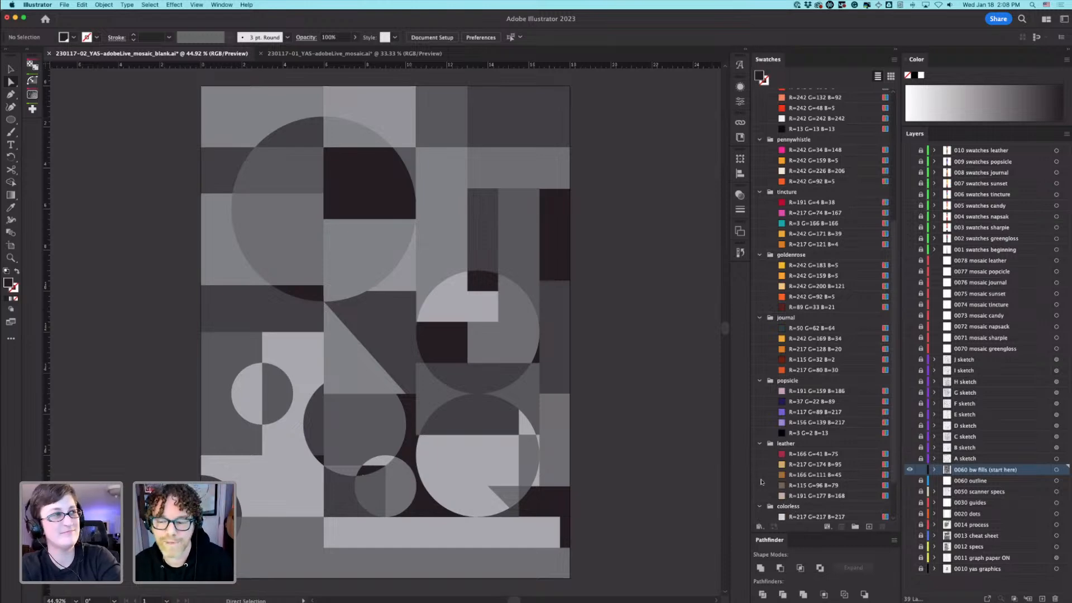
Step: Check the greys in the colorless and beginning swatch groups, collapse both, and look back over the colored groups
scroll(799, 489, down, 3)
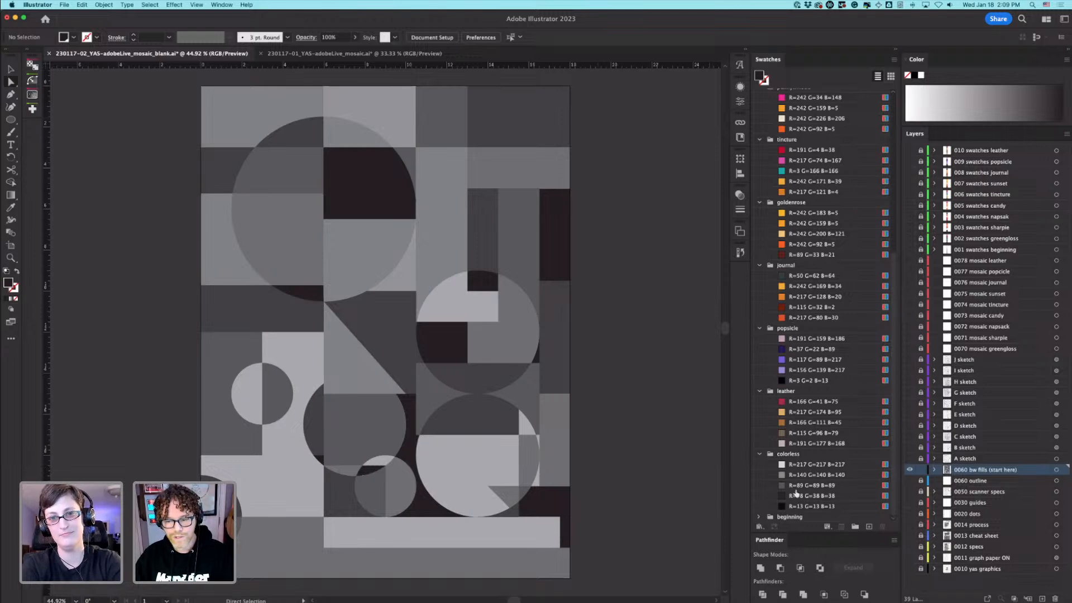
click(759, 517)
scroll(799, 517, down, 5)
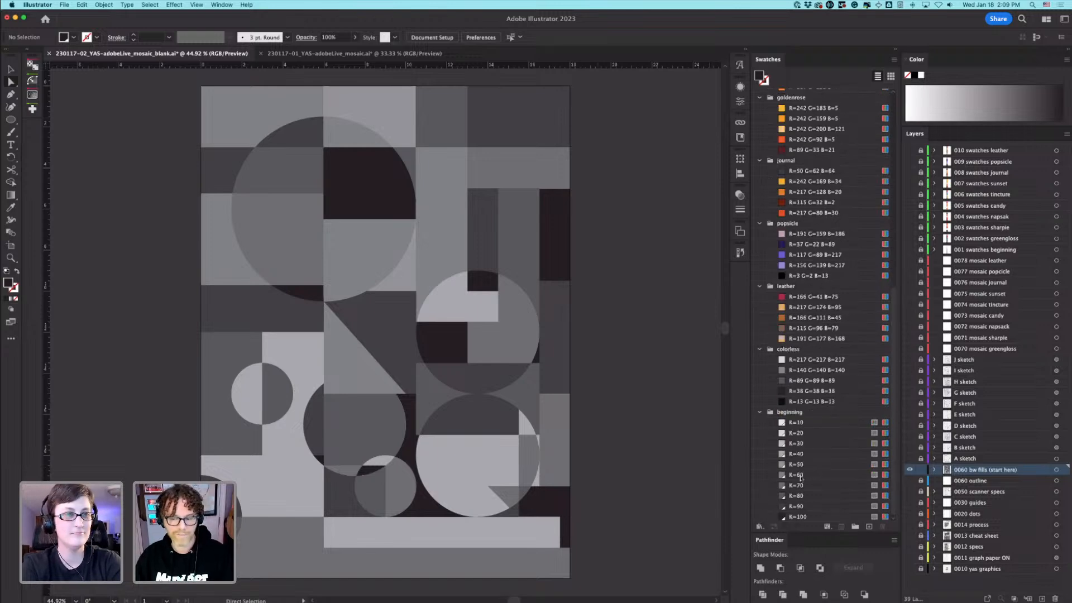
click(759, 414)
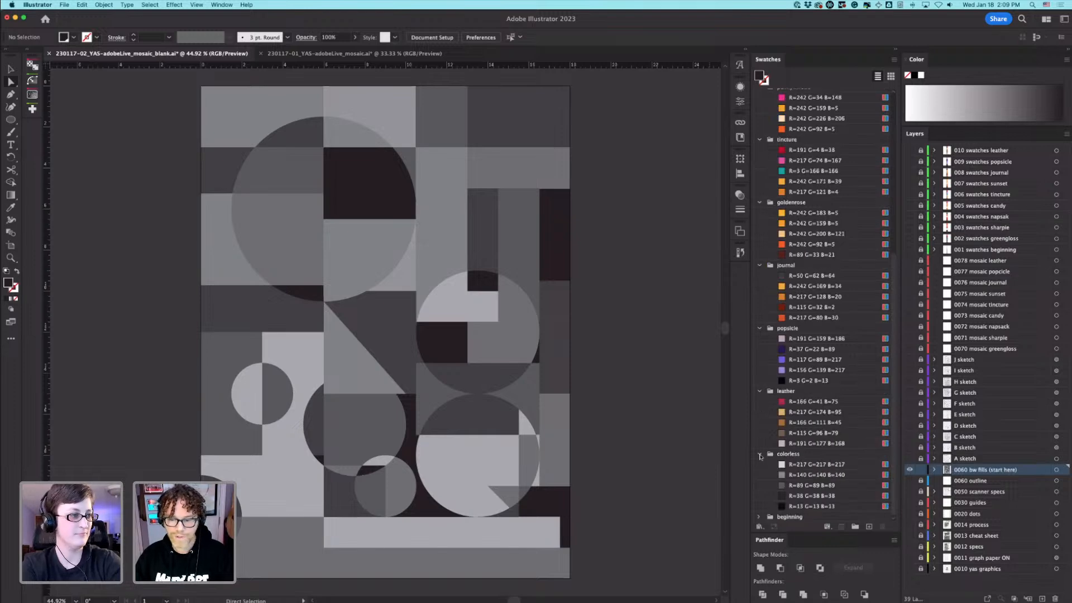
click(759, 455)
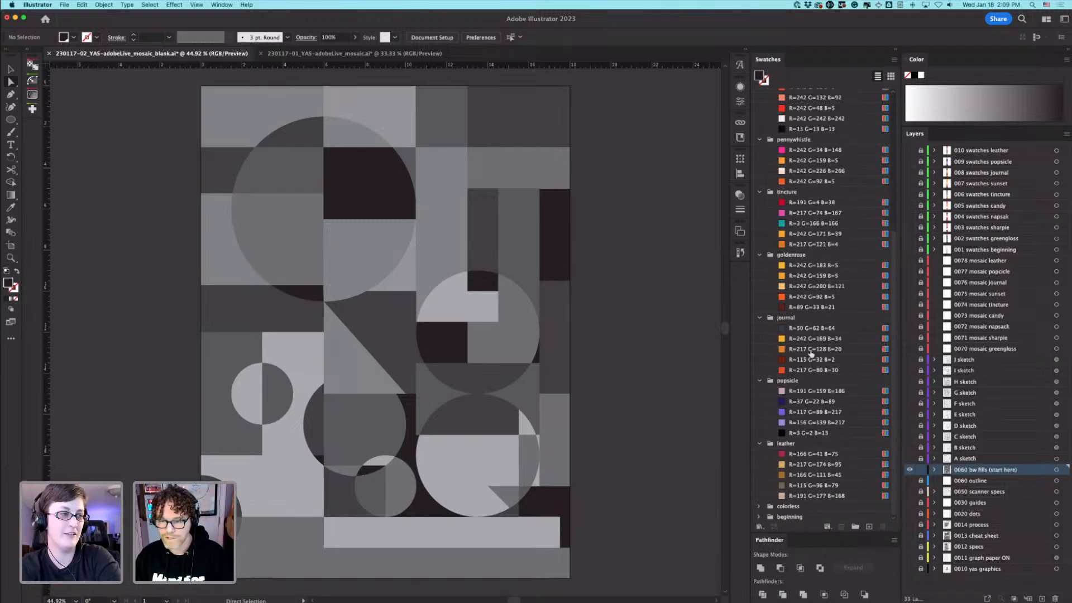
scroll(802, 344, up, 1)
scroll(803, 303, up, 4)
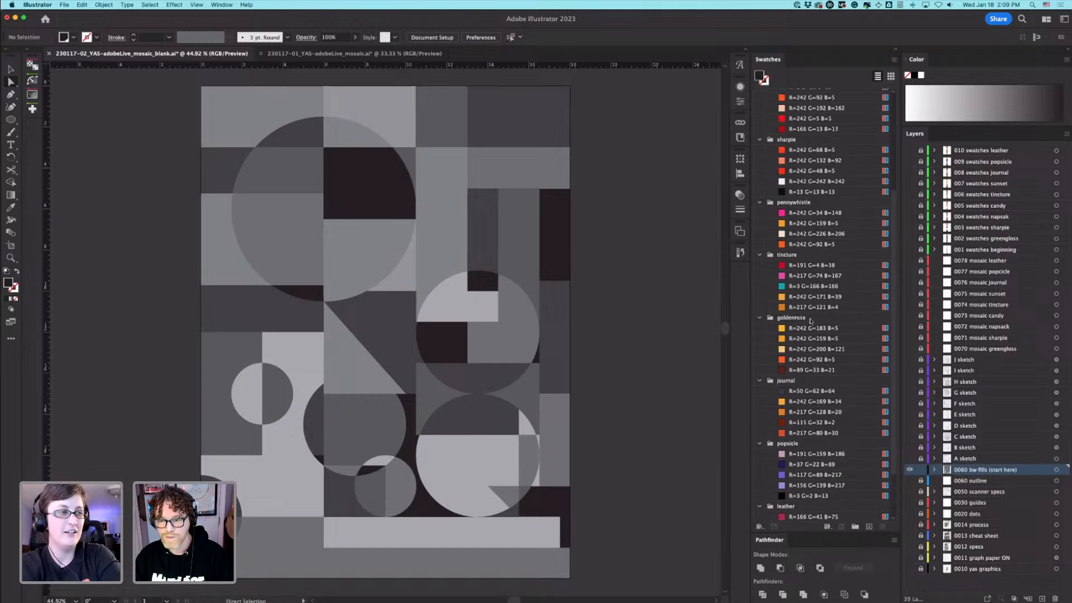
scroll(820, 279, up, 5)
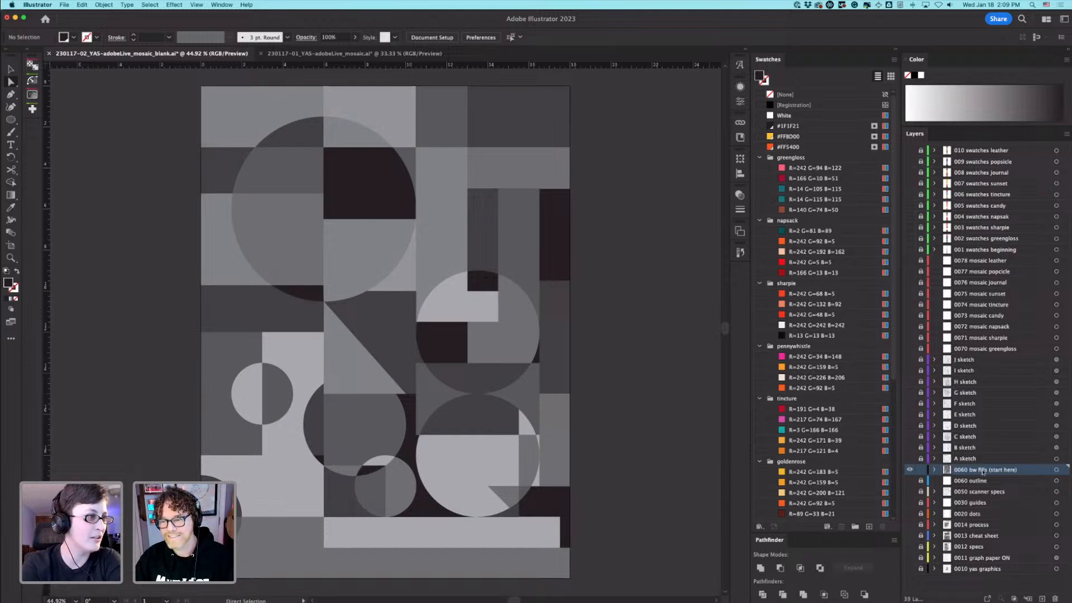
Step: Duplicate the 0060 bw fills (start here) layer, hide the original, and make the copy the active layer
drag(1001, 543, 1043, 599)
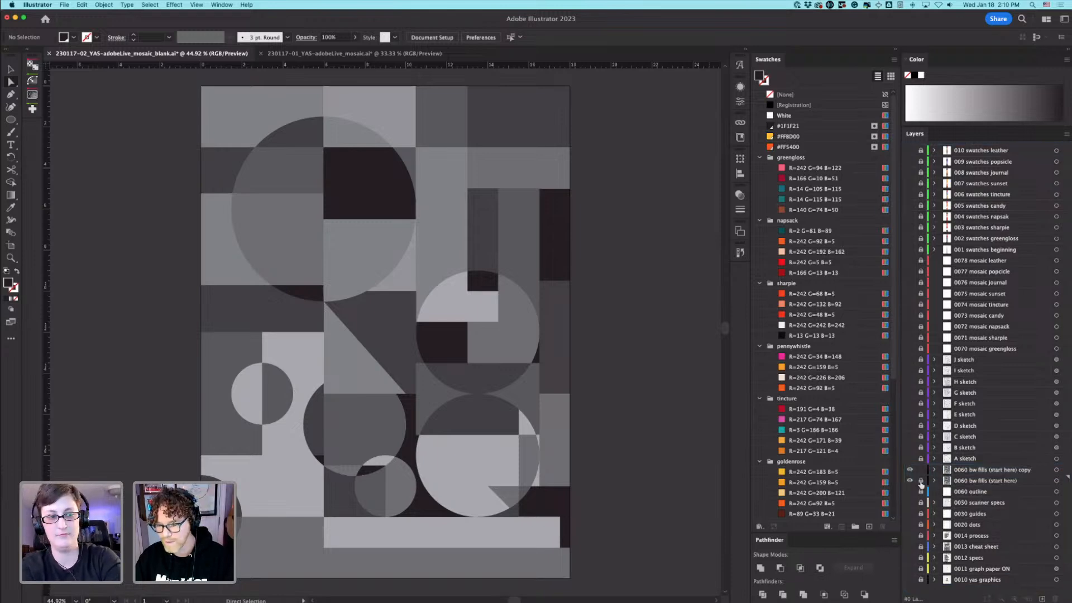
click(911, 482)
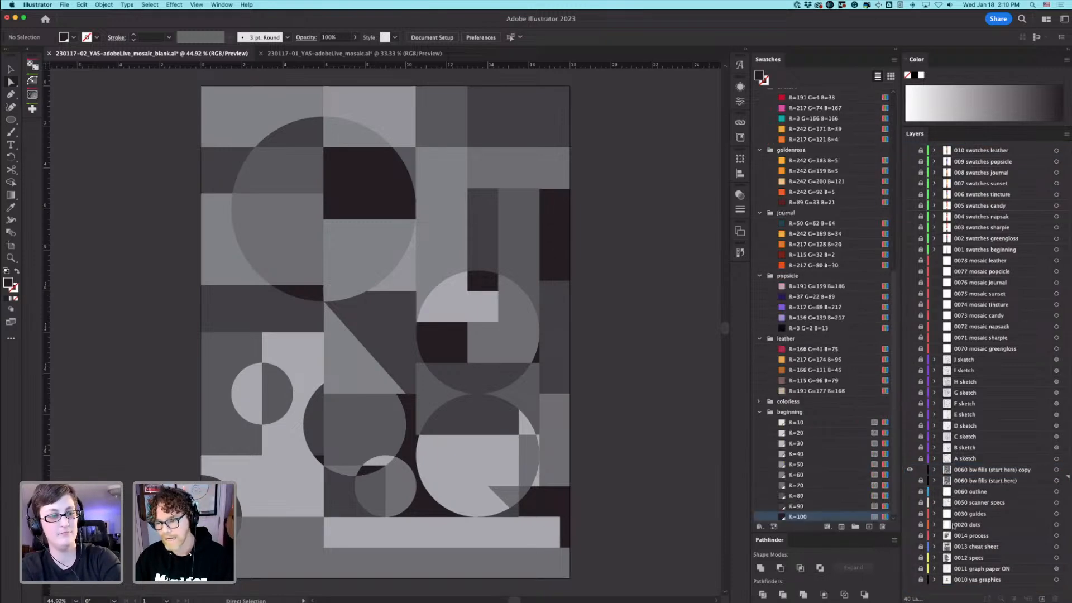
click(983, 471)
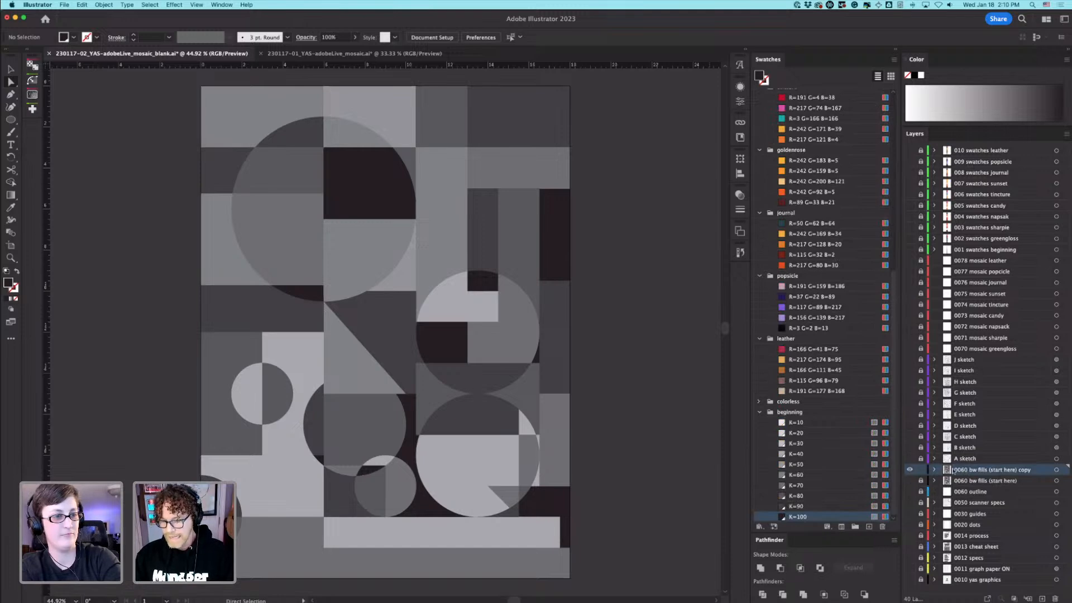
Step: Select the mosaic's upper-left shape to check its grey swatch, and display the 002 swatches greengloss layer beside the artwork
click(251, 141)
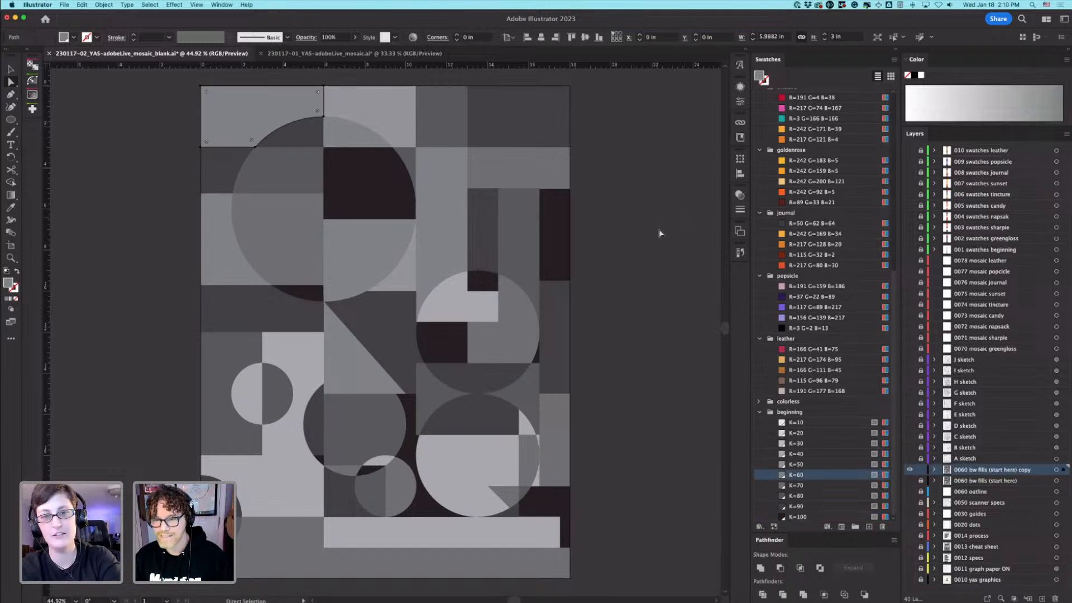
scroll(785, 204, up, 3)
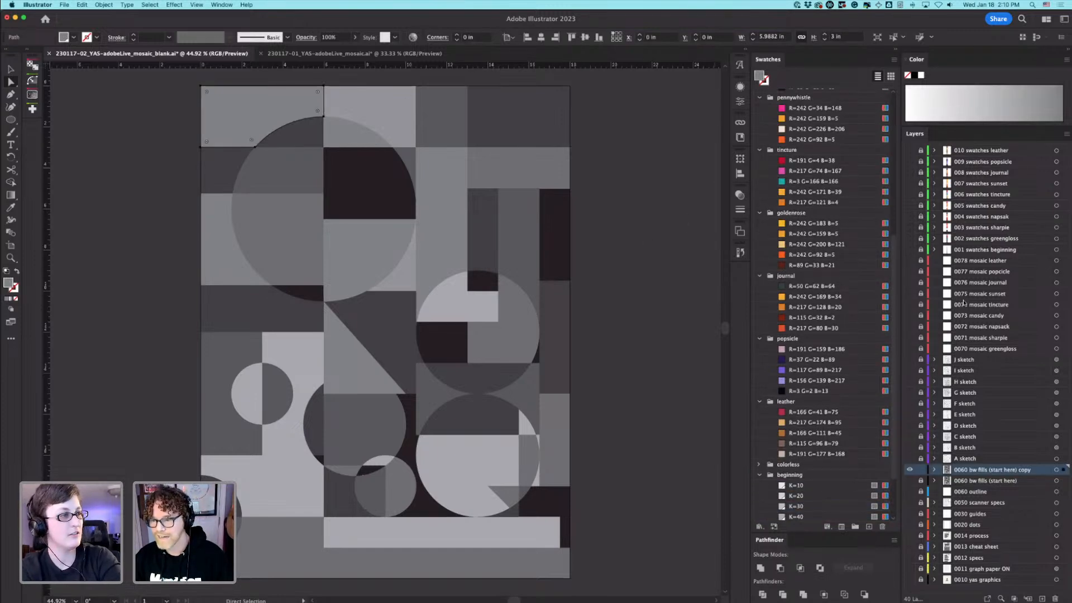
click(910, 238)
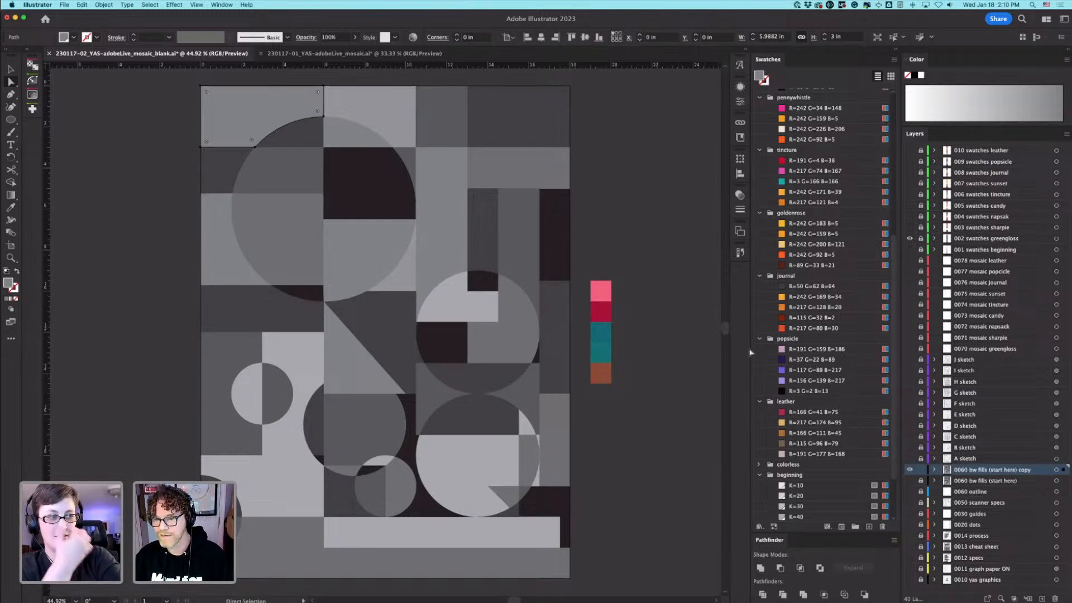
scroll(706, 321, up, 4)
scroll(836, 297, up, 2)
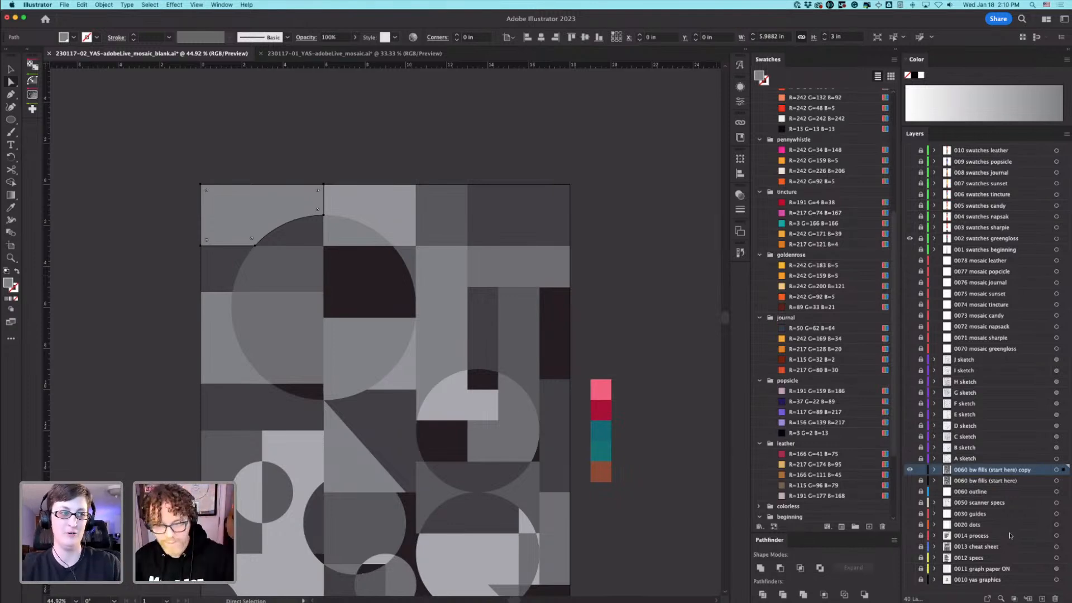
Step: Hide the bw fills copy layer and view the A sketch and B sketch layers together and separately
click(910, 470)
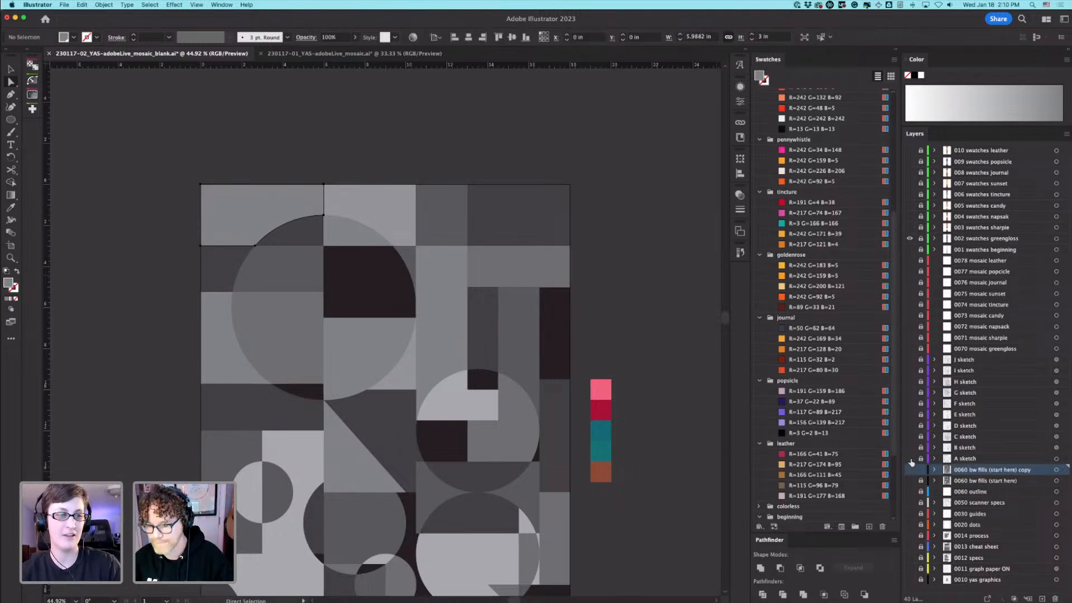
click(910, 458)
click(910, 448)
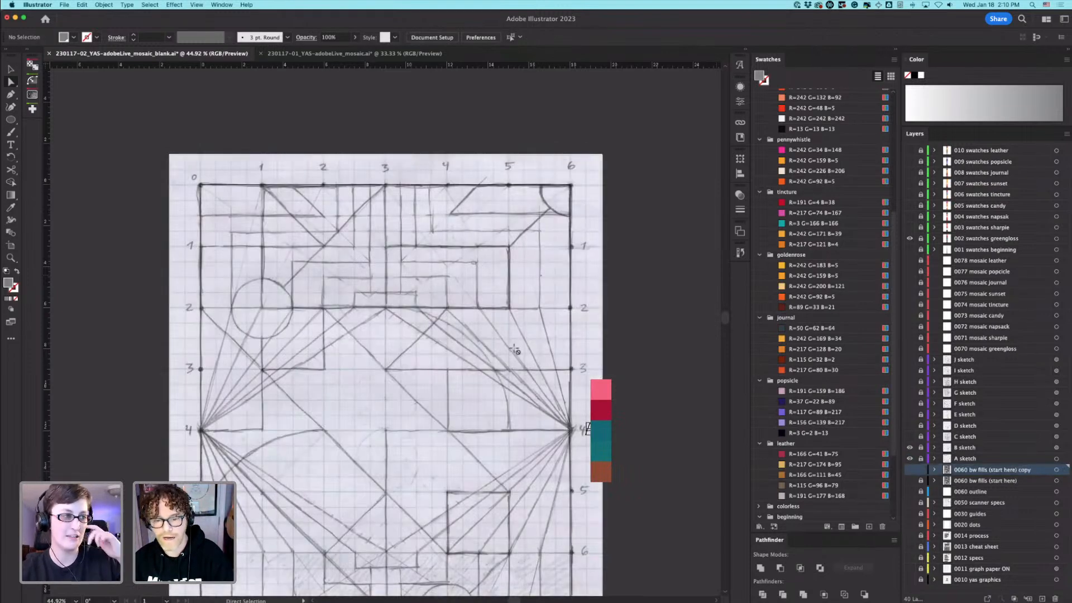
scroll(514, 350, down, 5)
click(910, 448)
click(910, 459)
click(910, 449)
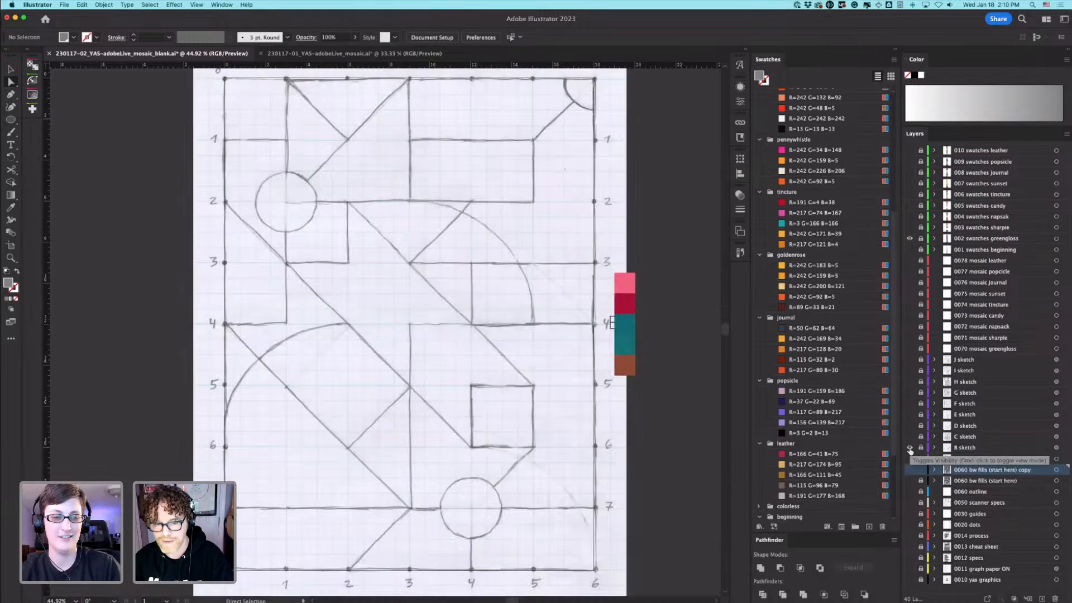
click(910, 448)
Step: View the C, D, E, F and G sketch layers one at a time, hiding each again
click(910, 437)
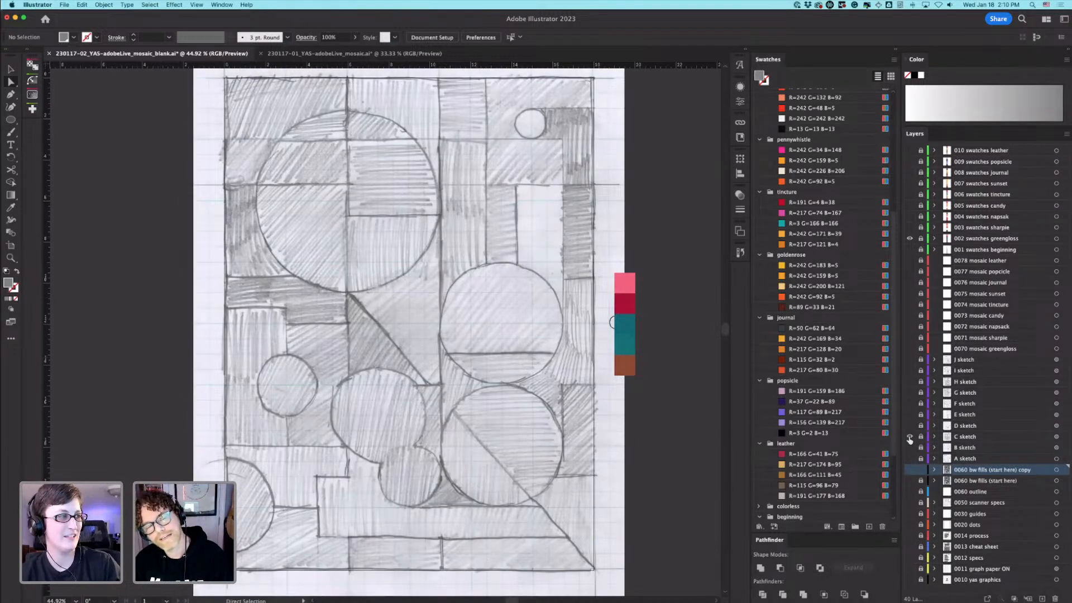
click(909, 437)
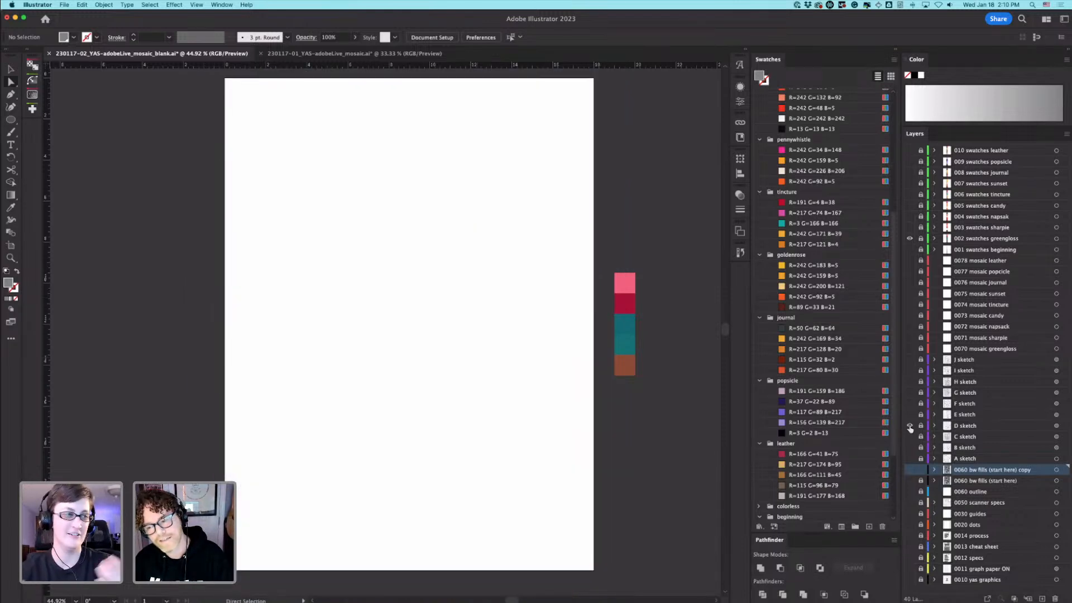
click(910, 425)
click(910, 425)
click(910, 414)
click(911, 414)
click(911, 404)
click(911, 404)
click(911, 392)
click(910, 393)
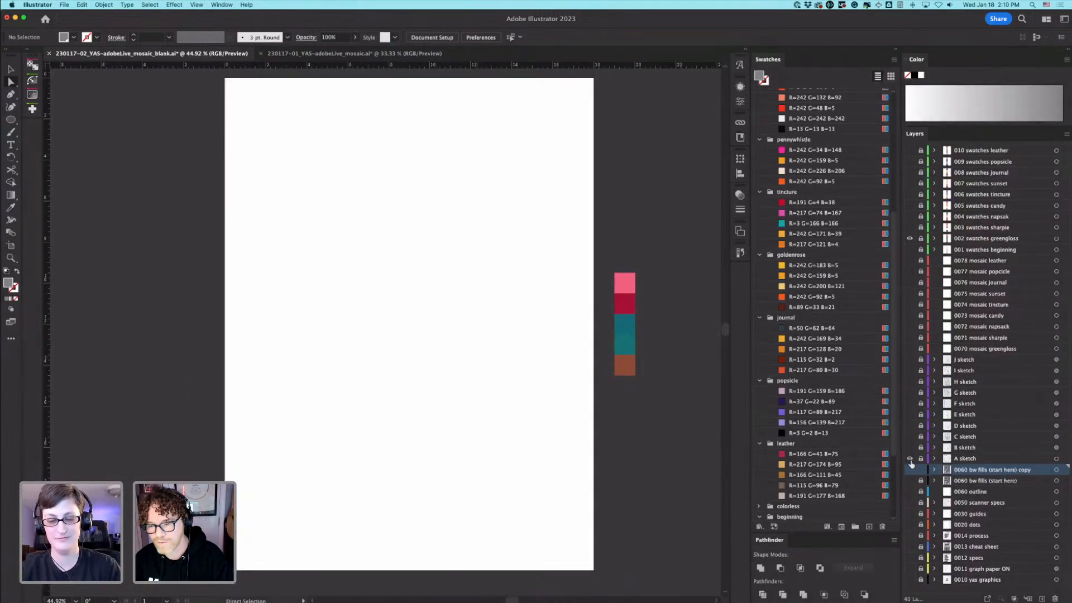
Step: Review the A and C sketch layers once more, hide them, and show the bw fills copy layer again
click(910, 459)
click(910, 459)
click(910, 437)
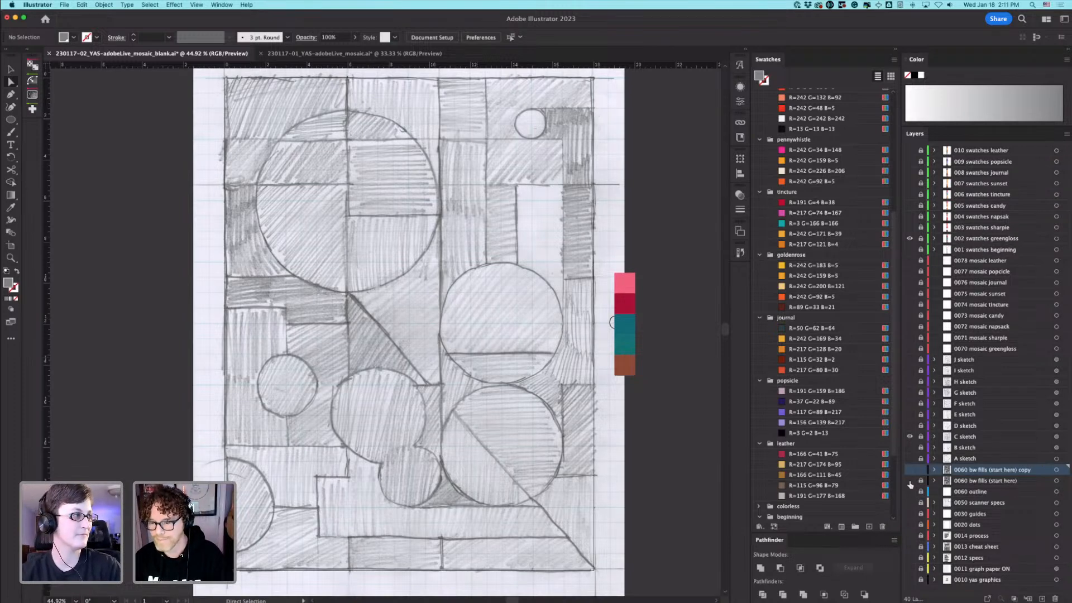
click(910, 436)
click(910, 470)
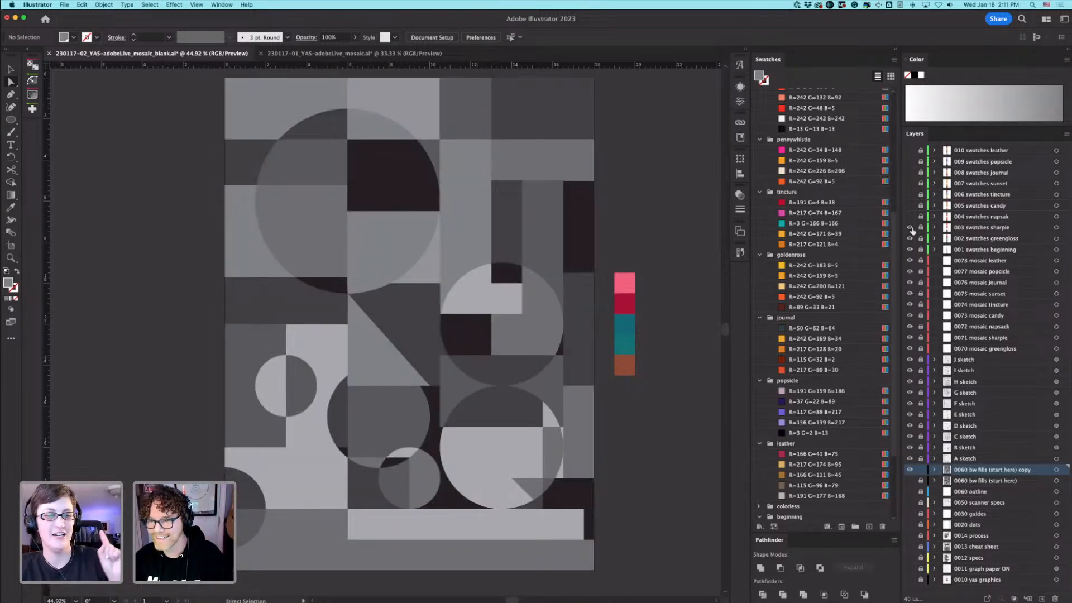
Step: Preview the 003 swatches sharpie layer in place of greengloss, and leave only 004 swatches napsak showing beside the mosaic
alt+click(909, 238)
alt+click(910, 470)
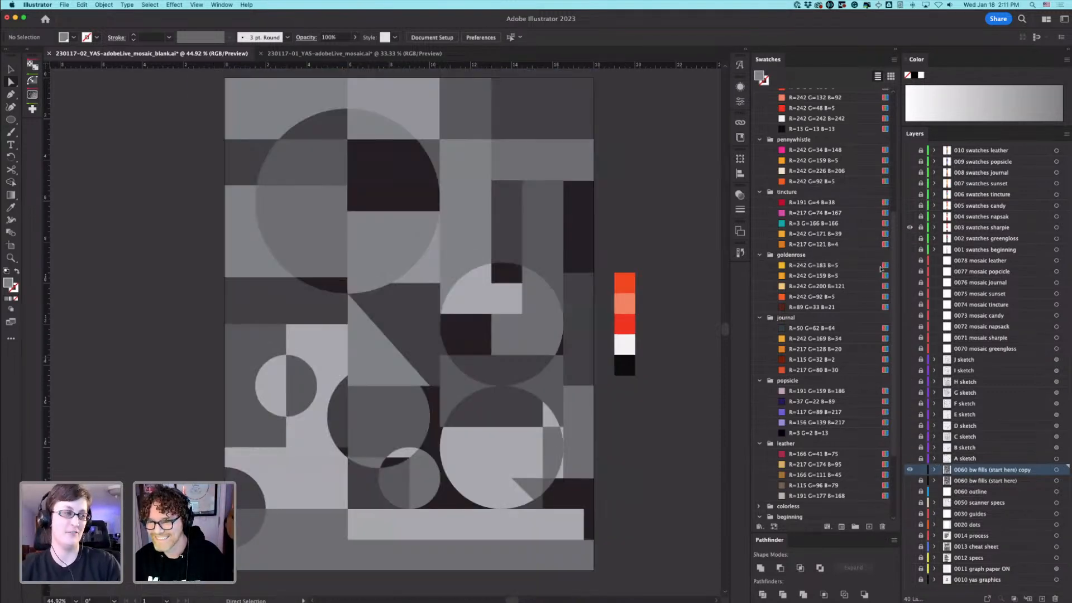
click(909, 217)
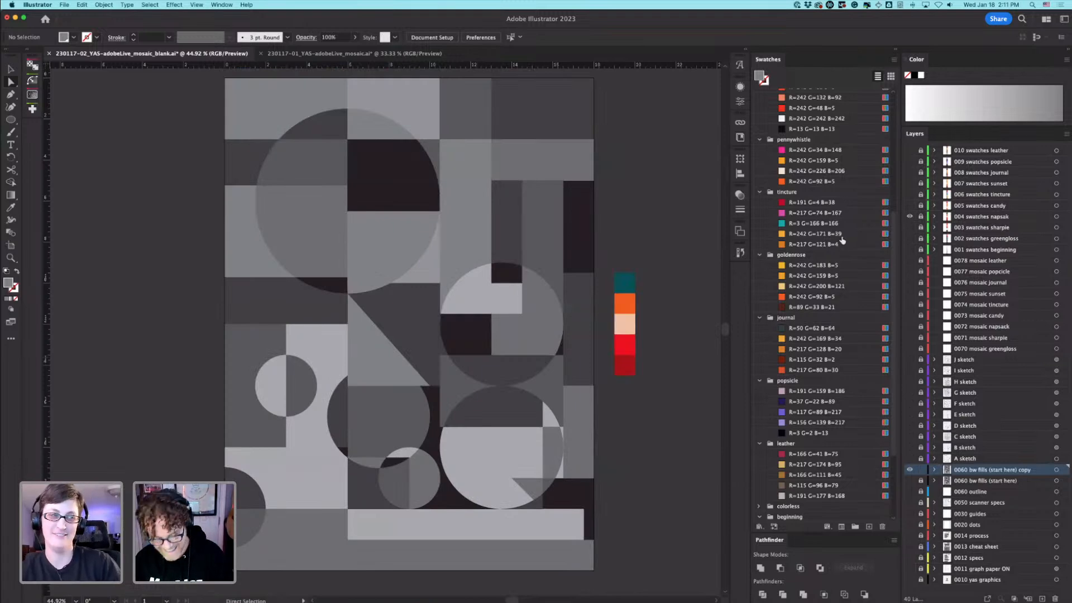
Step: Start saving the document as a new file in the eps folder of 230113 YAS Adobe Live Sketch to Poster
click(37, 4)
mouse_move(65, 4)
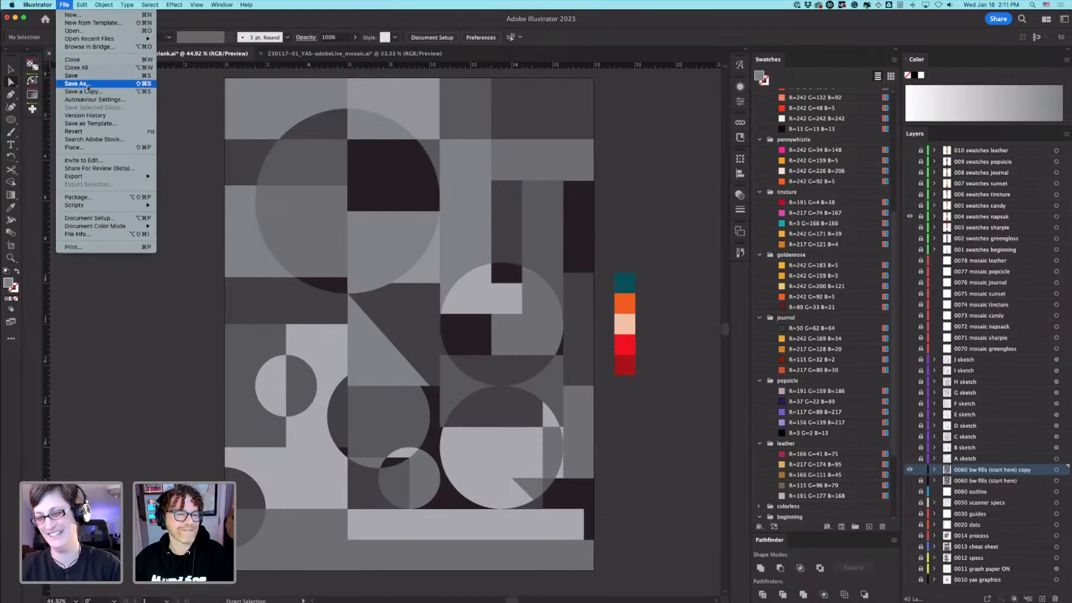
click(88, 86)
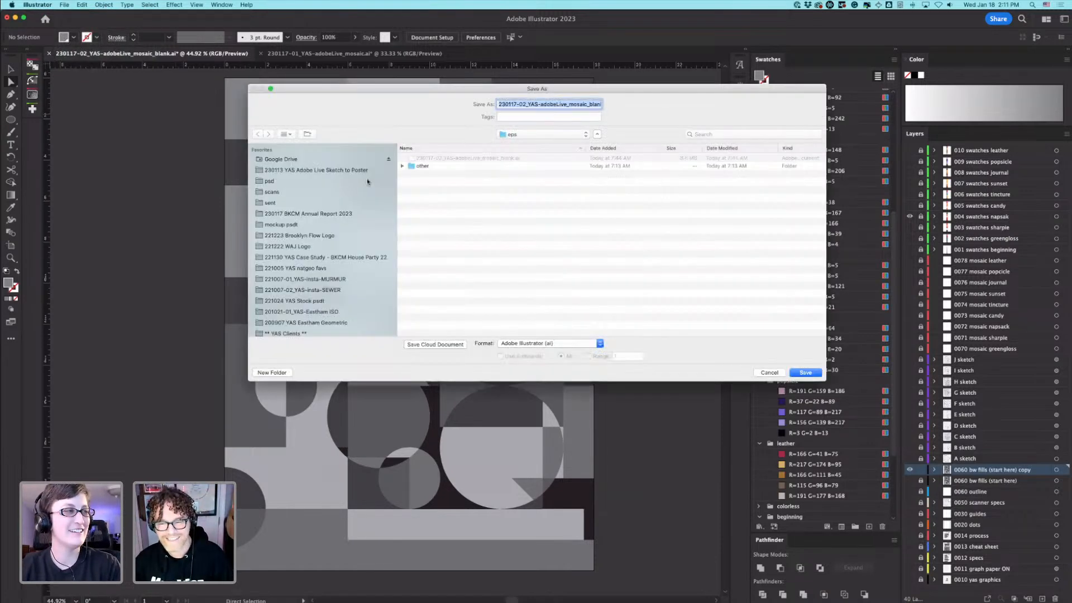
click(293, 171)
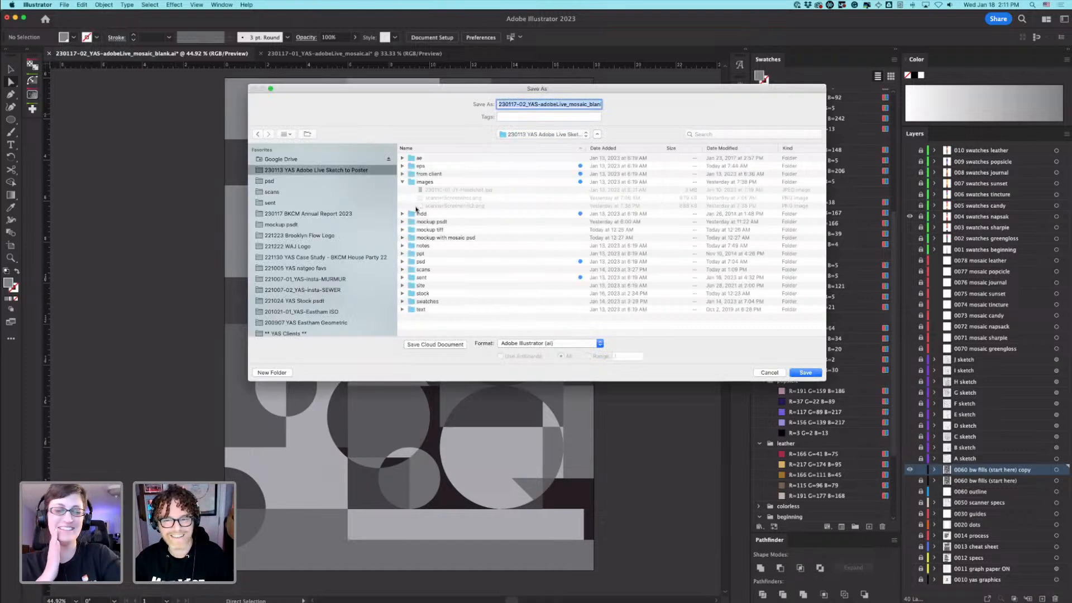
double_click(418, 166)
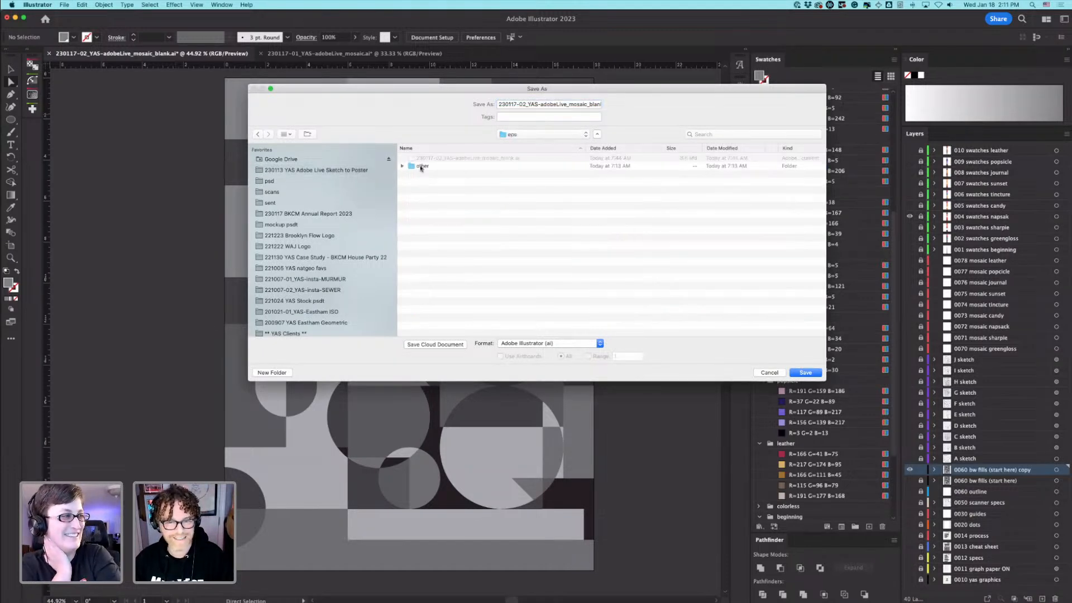
Step: Name the file 230118-01_YAS-adobeLive_mosaic_blank and save it in Illustrator 2020 format with compression
click(516, 104)
key(BackSpace)
text(8)
key(BackSpace)
text(1)
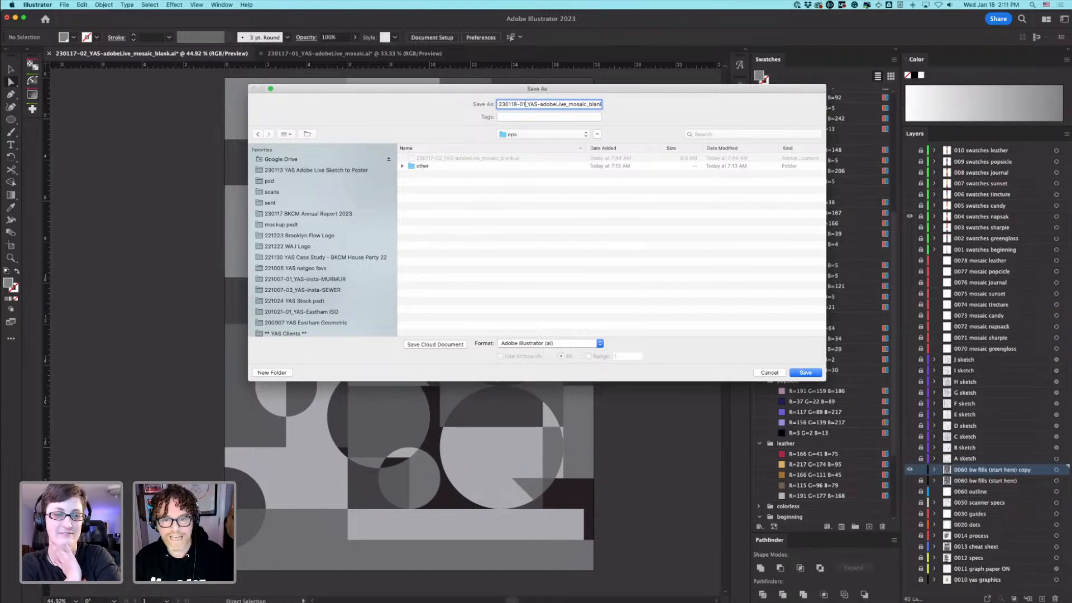
drag(506, 107, 512, 106)
double_click(503, 105)
click(506, 104)
double_click(501, 104)
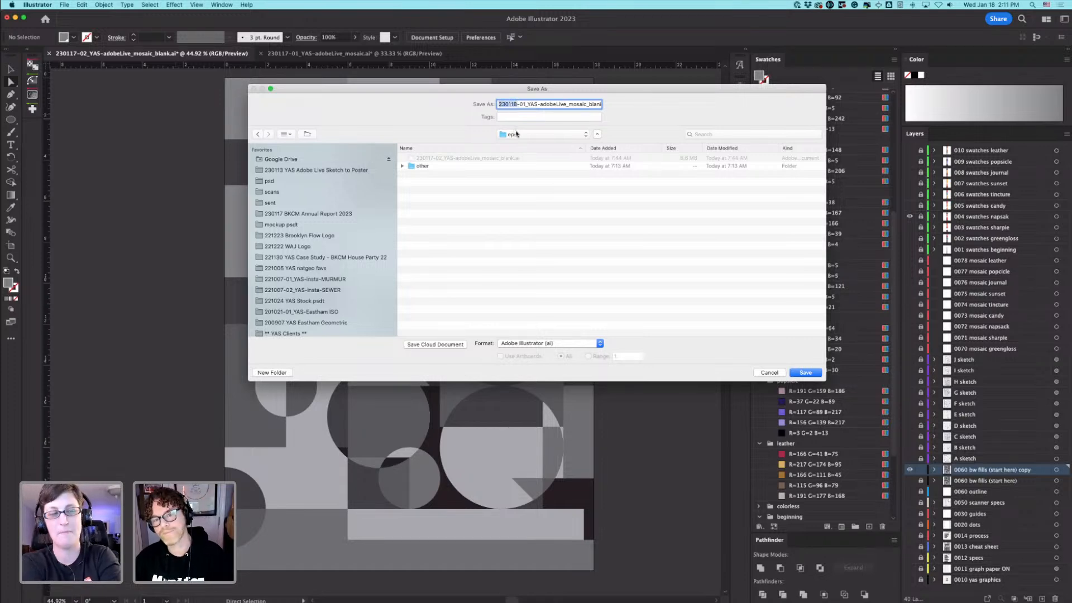
click(506, 104)
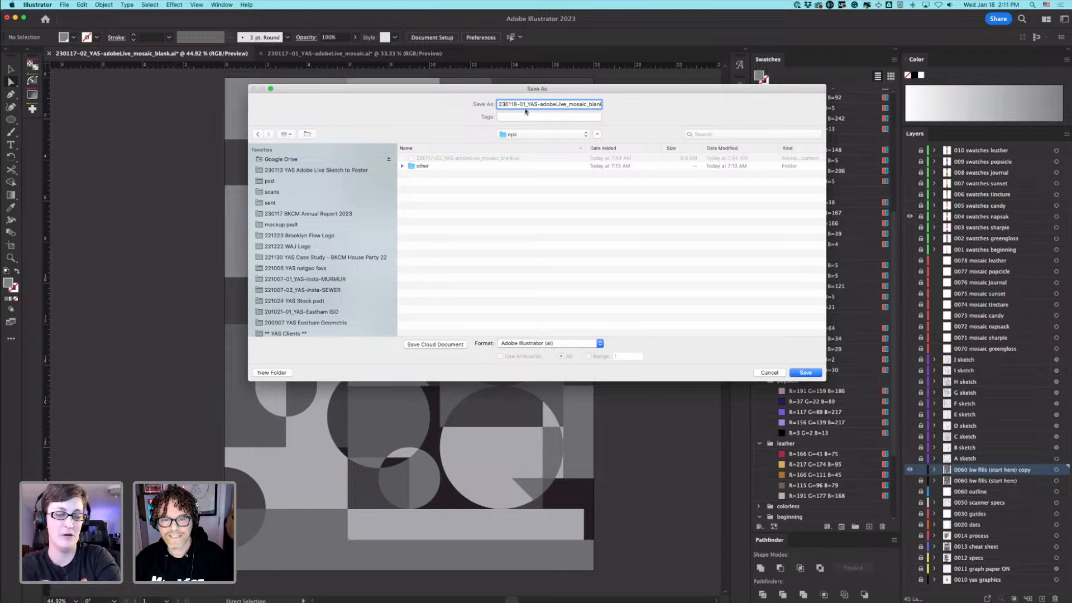
click(810, 376)
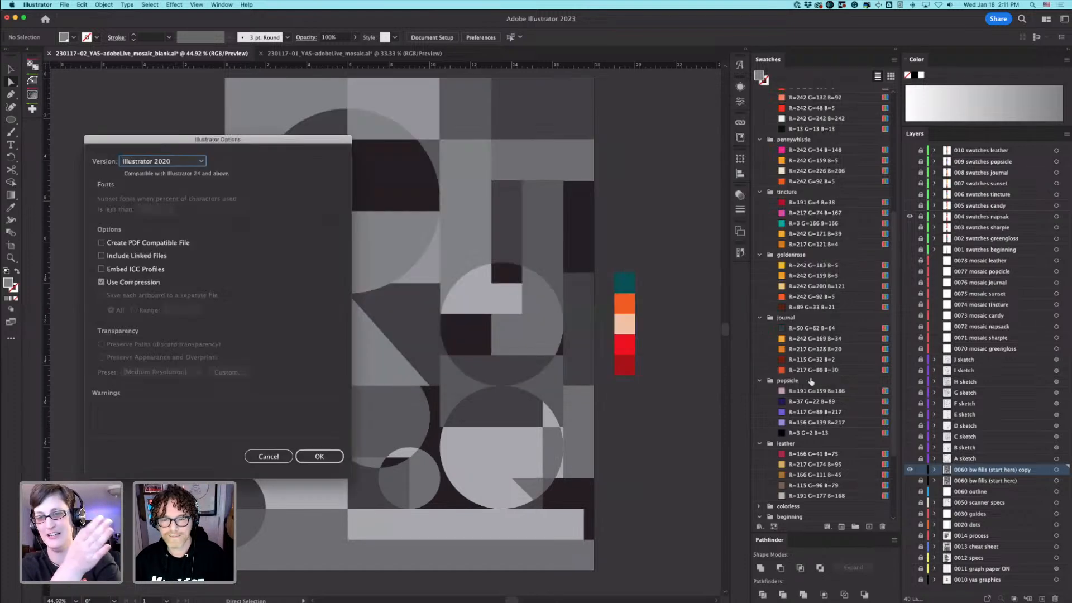
click(319, 457)
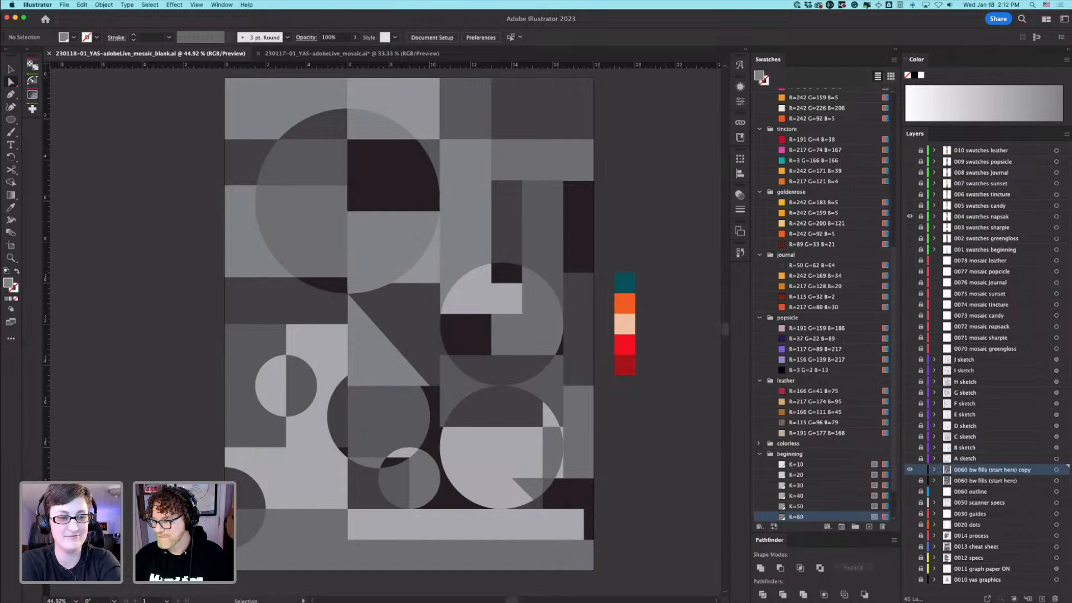
key(super+Tab)
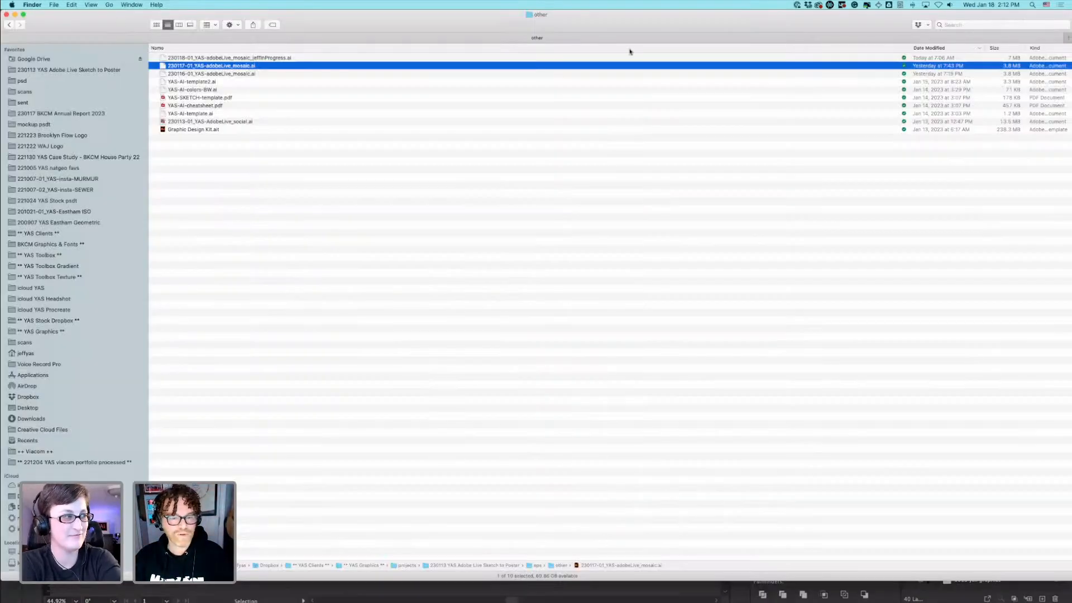
drag(132, 39, 136, 39)
drag(529, 75, 634, 86)
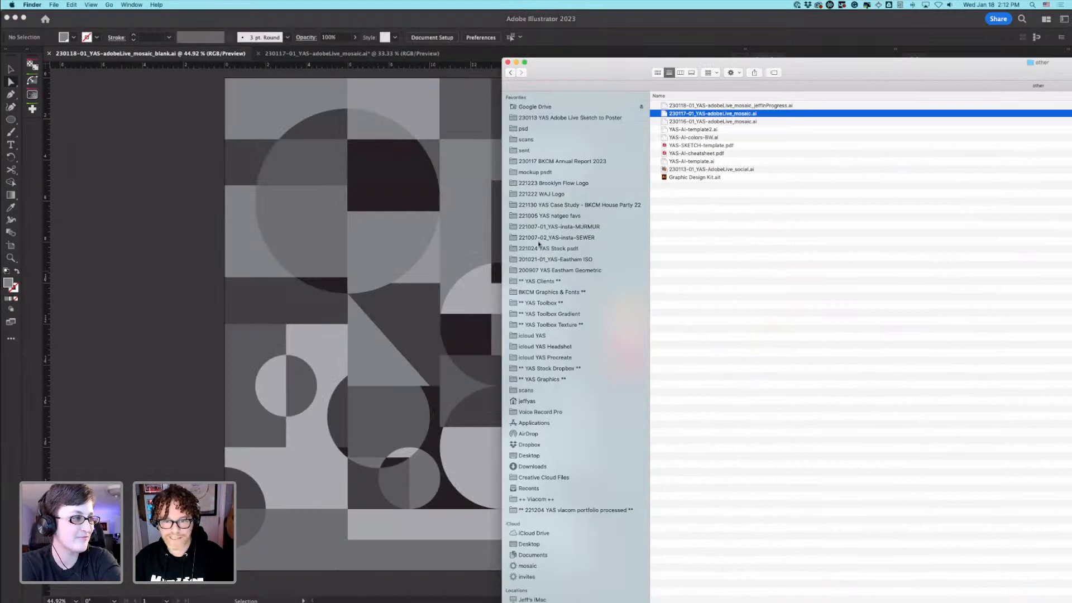
drag(573, 78, 181, 45)
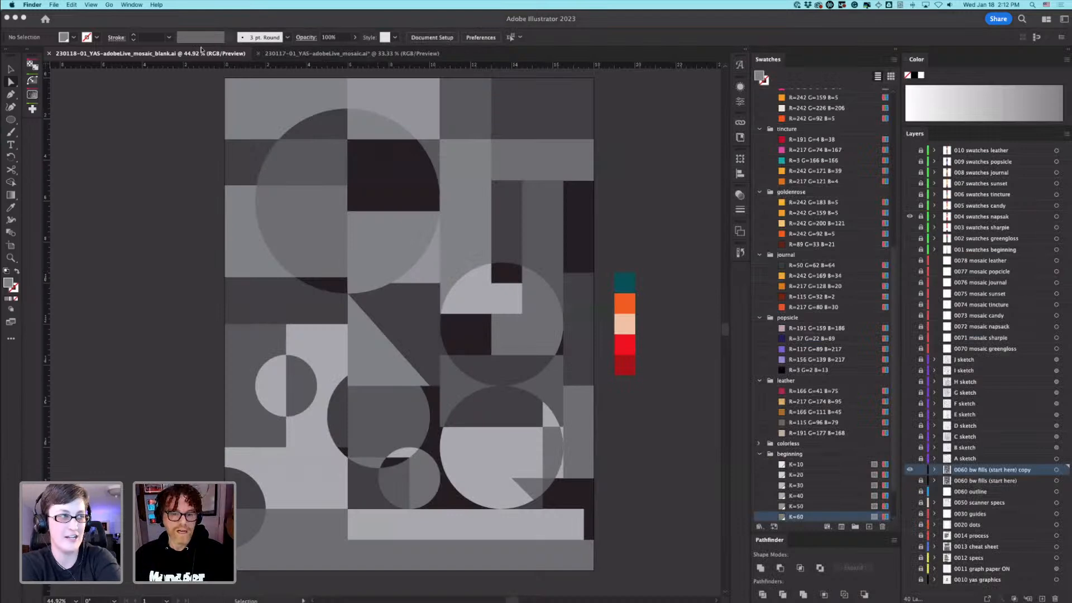
click(202, 36)
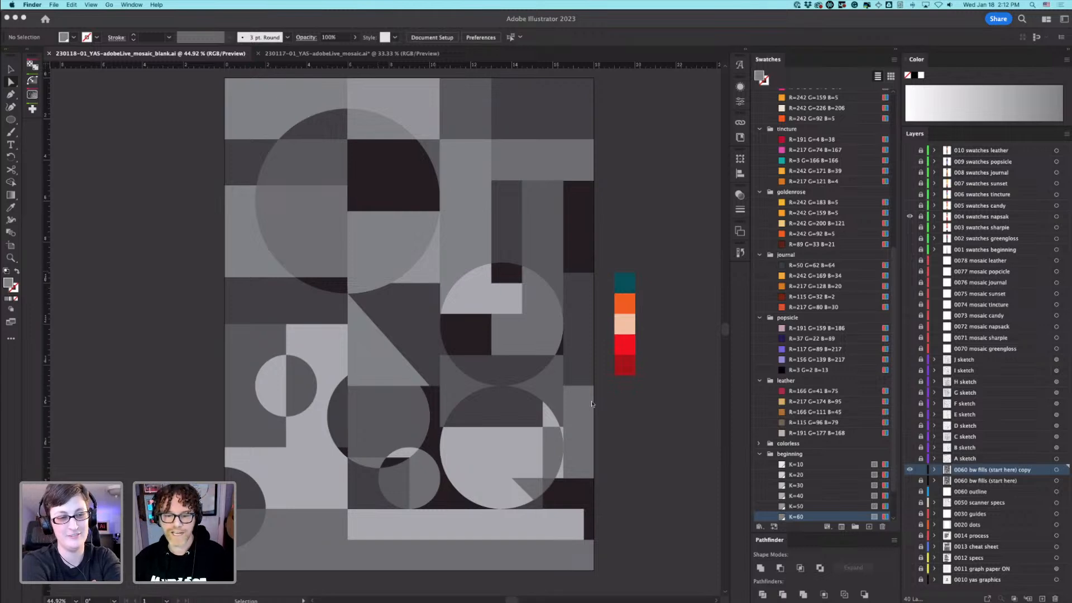
Step: Select every shape that shares the grey fill of the mosaic's upper-left shape
click(267, 132)
click(282, 121)
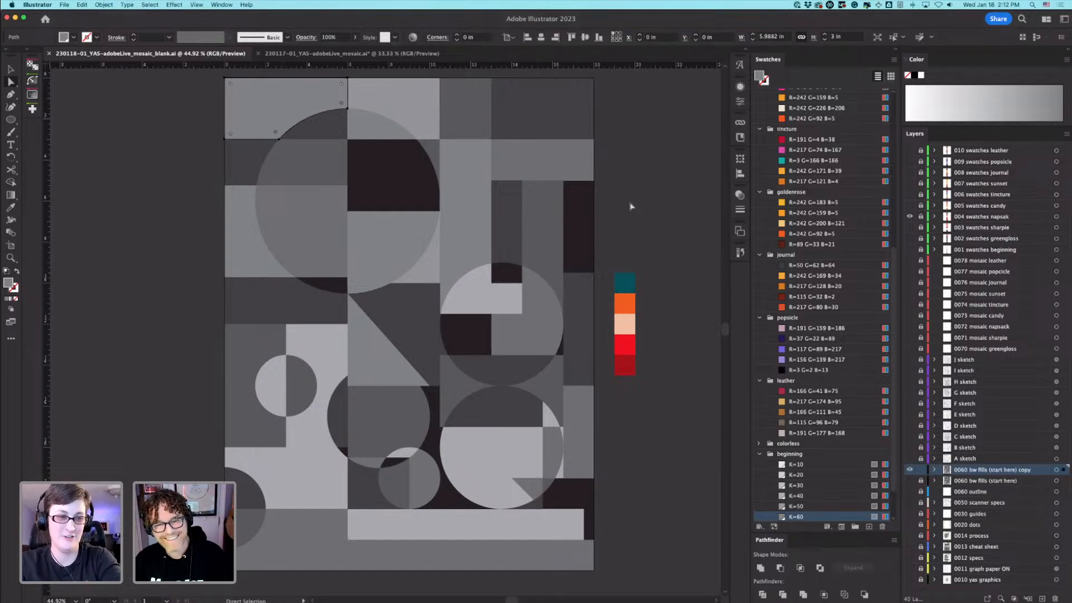
drag(623, 259, 625, 264)
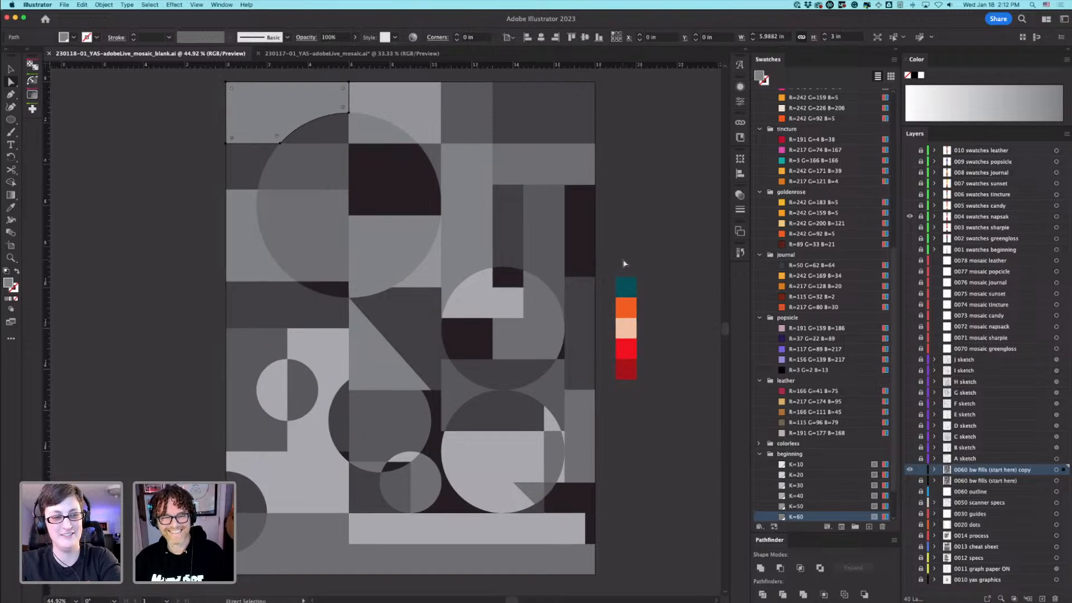
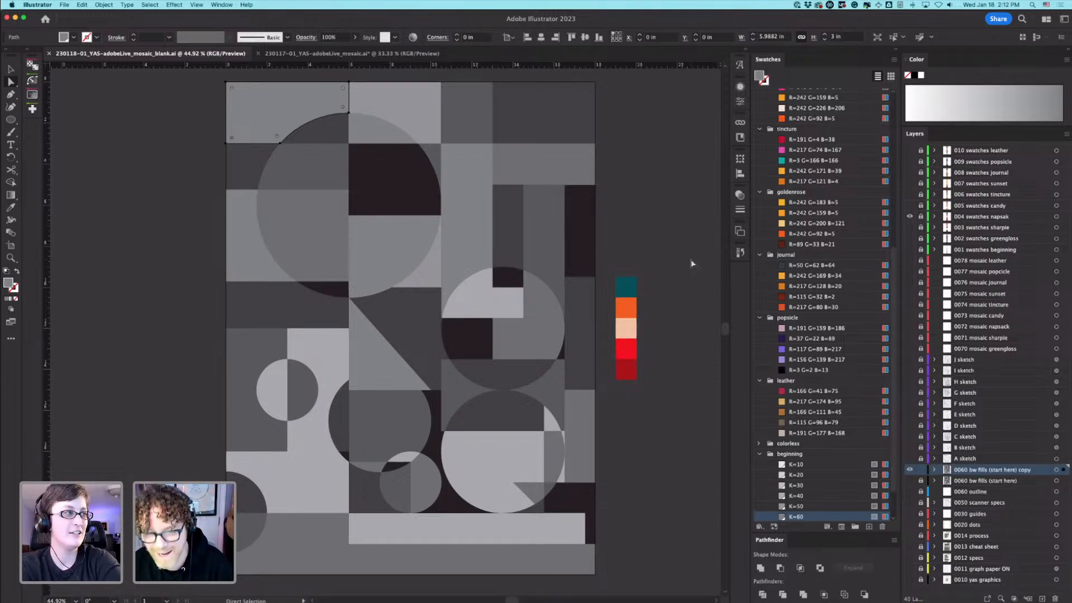
key(super+6)
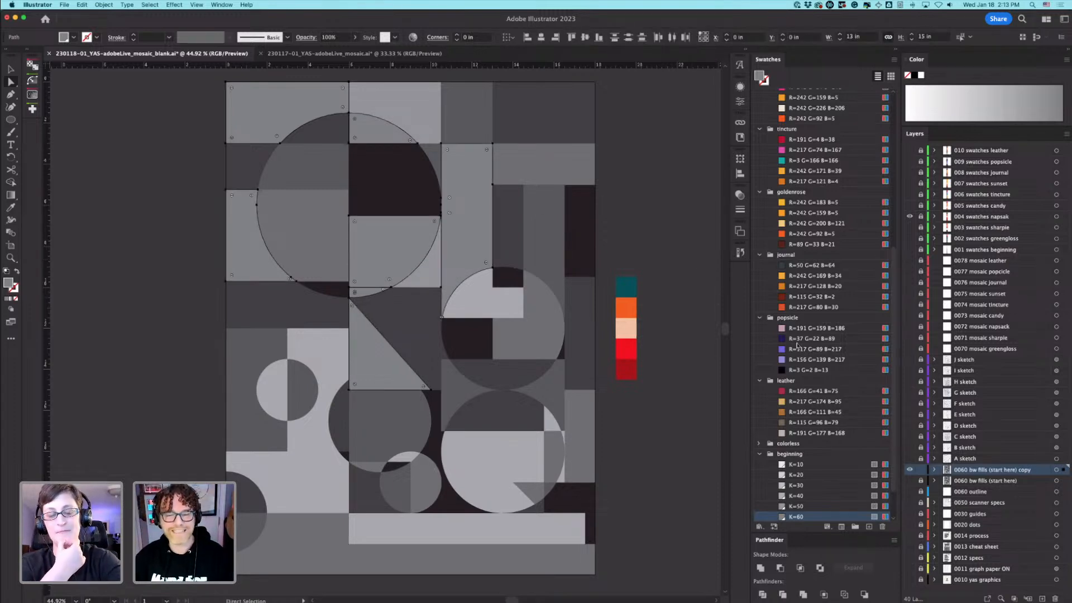
Step: Select all shapes sharing the upper-right rectangle's dark grey fill color and recolor them with the teal napsack swatch, R=2 G=81 B=89
click(565, 119)
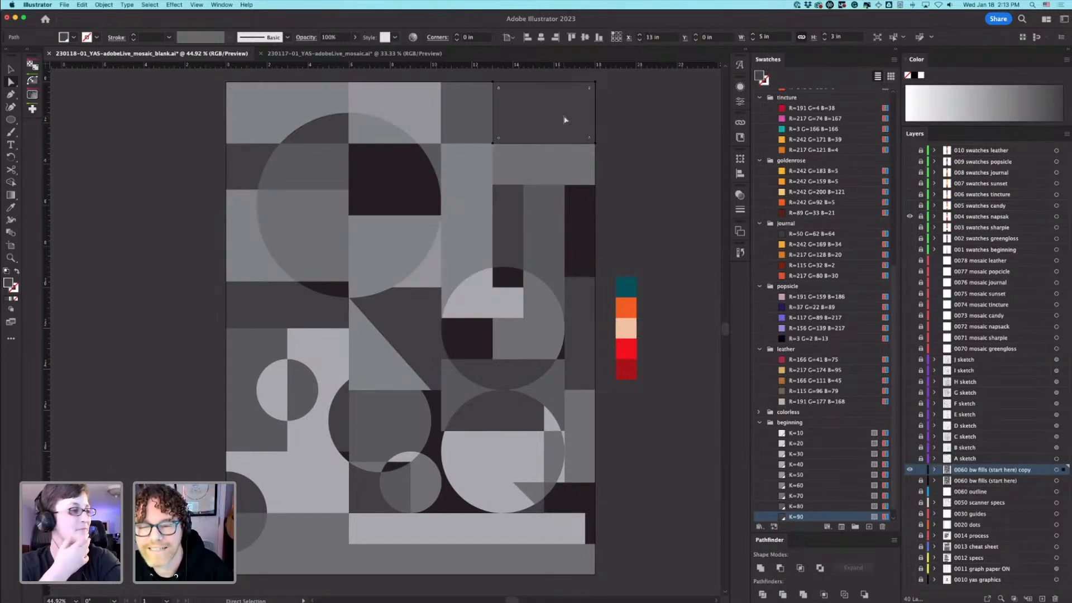
click(145, 5)
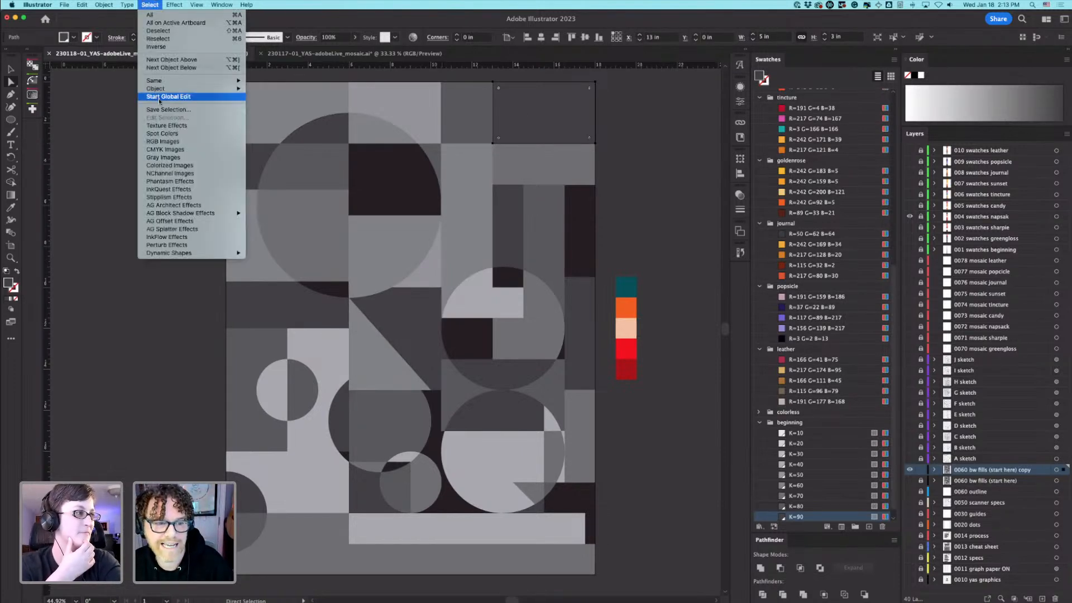
mouse_move(223, 81)
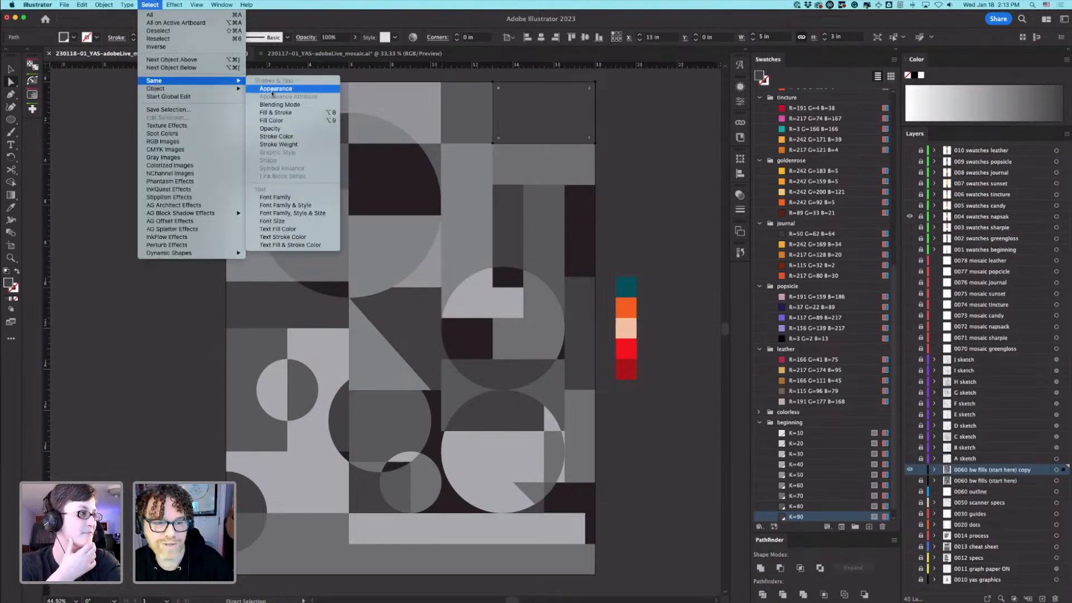
click(273, 122)
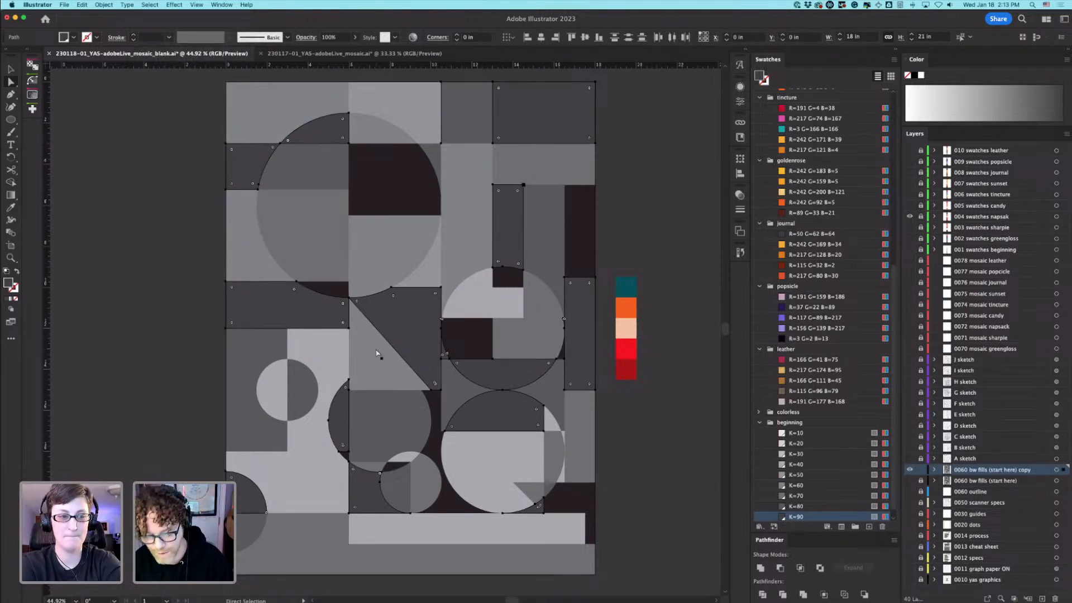
key(i)
click(626, 288)
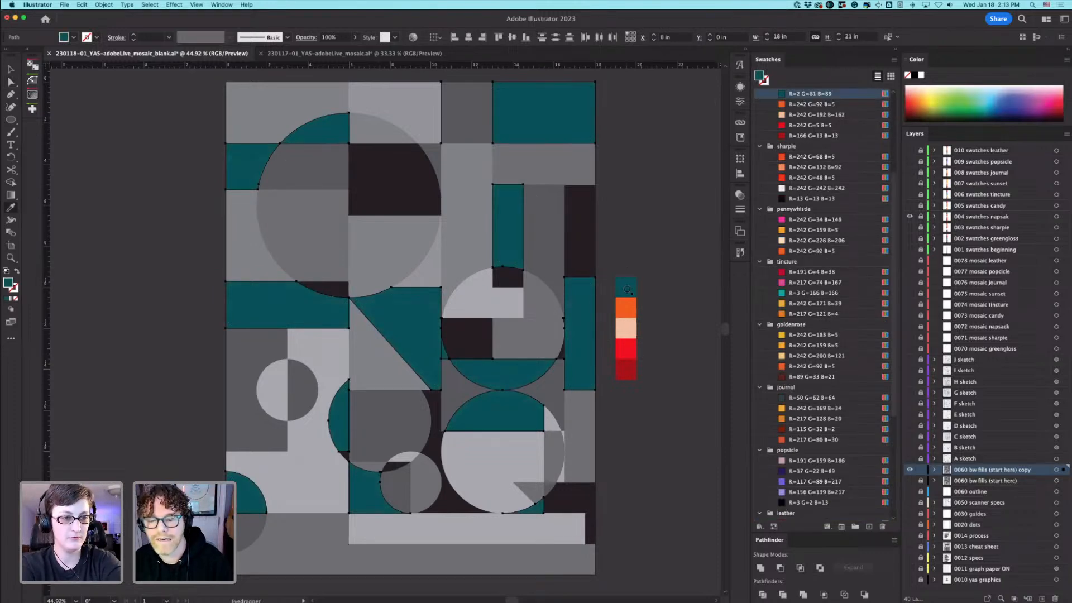
Step: Hide the 004 swatches napsak layer and show the 002 swatches greengloss layer beside the mosaic
scroll(827, 289, up, 5)
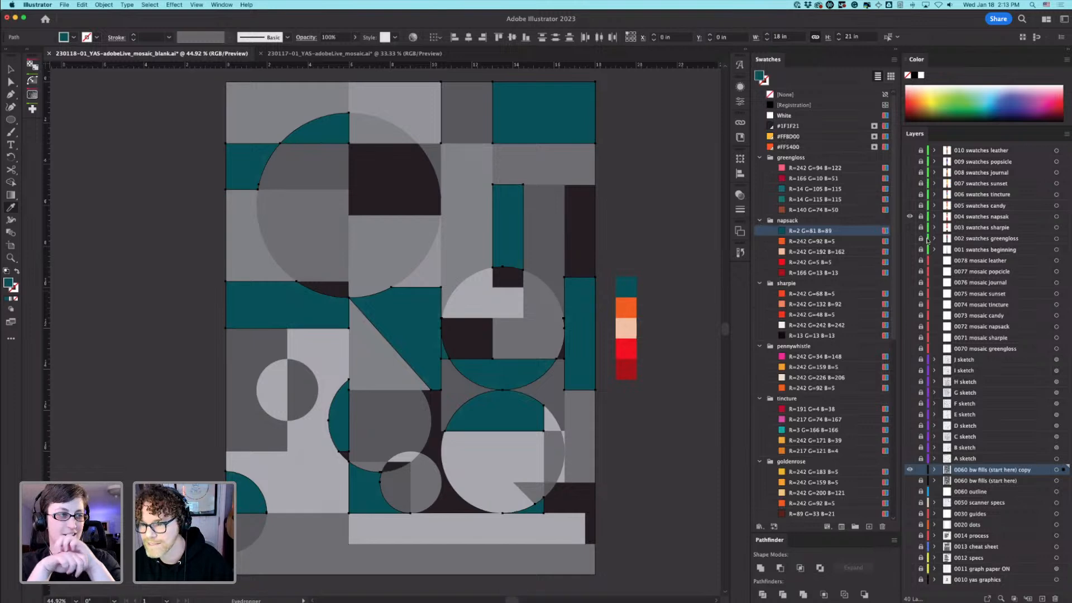
click(910, 217)
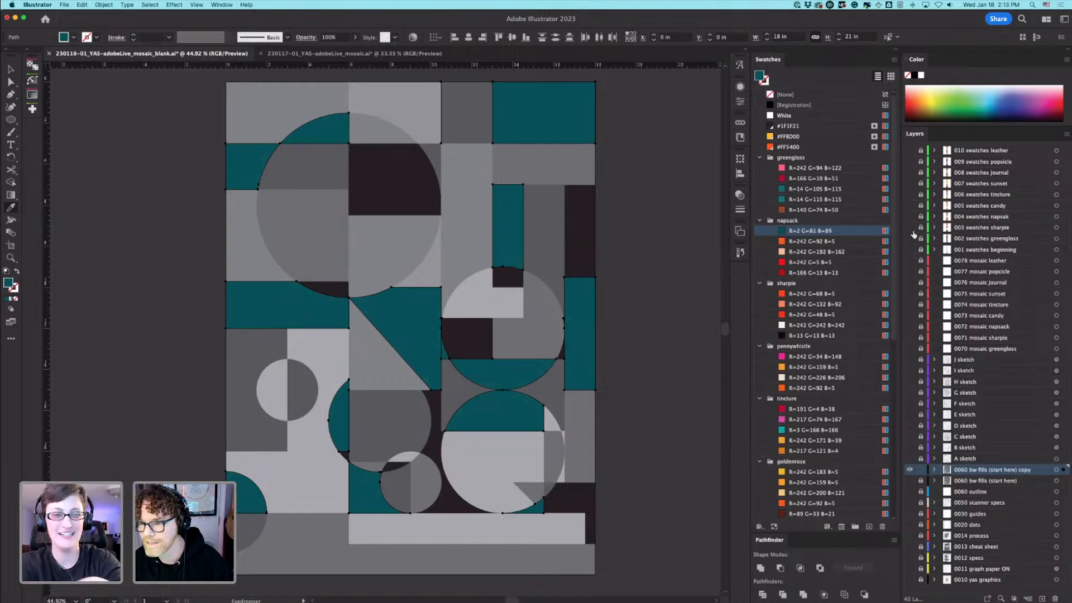
click(910, 239)
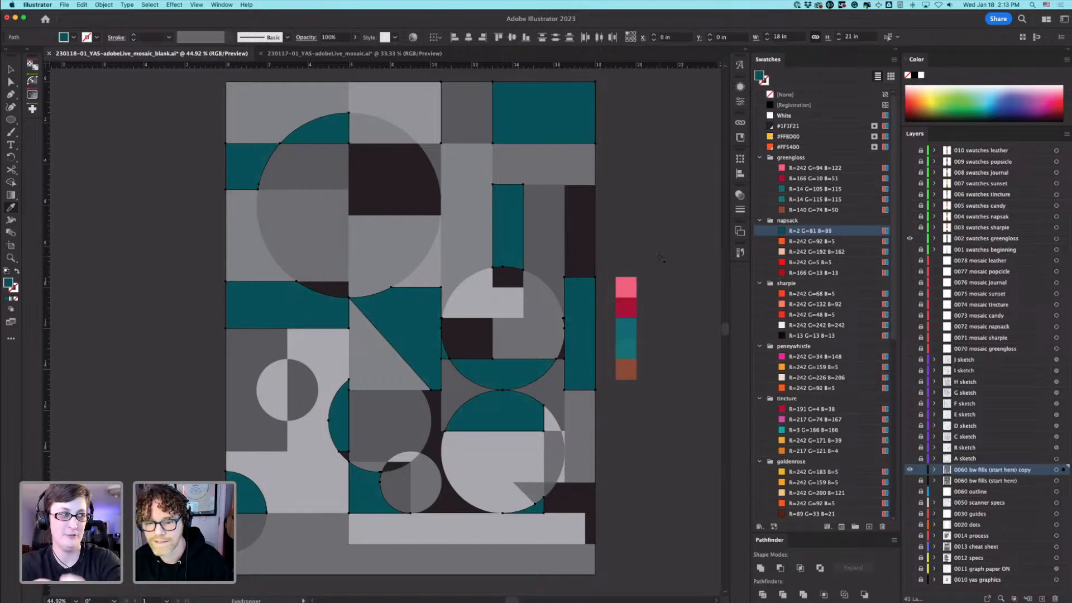
Step: Select all teal shapes by matching fill color, recolor them with the pink greengloss swatch, R=242 G=94 B=122, and clear the selection
key(a)
click(197, 140)
click(304, 137)
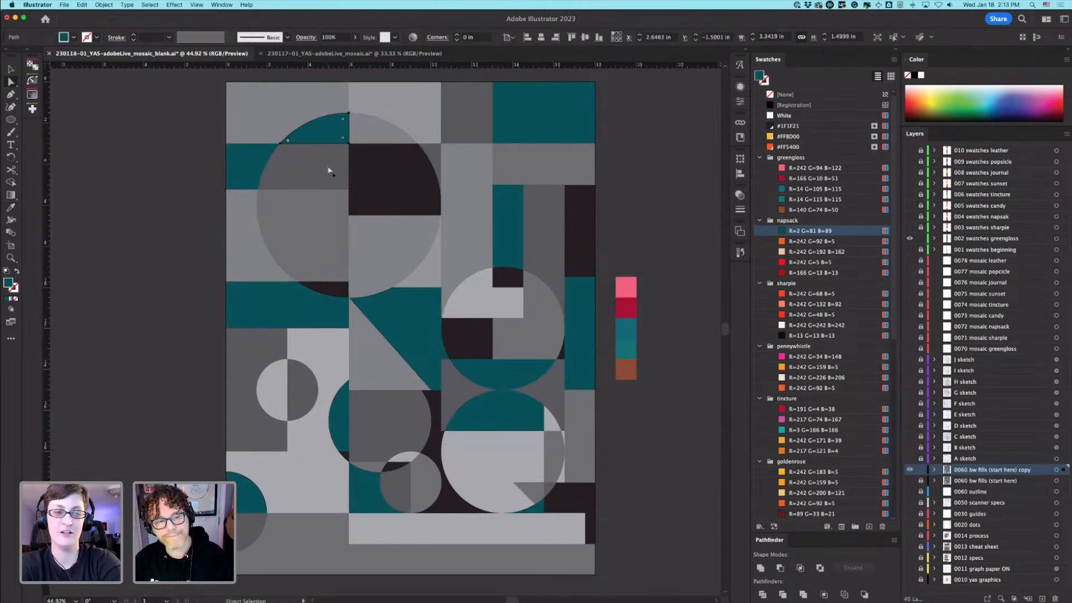
click(216, 179)
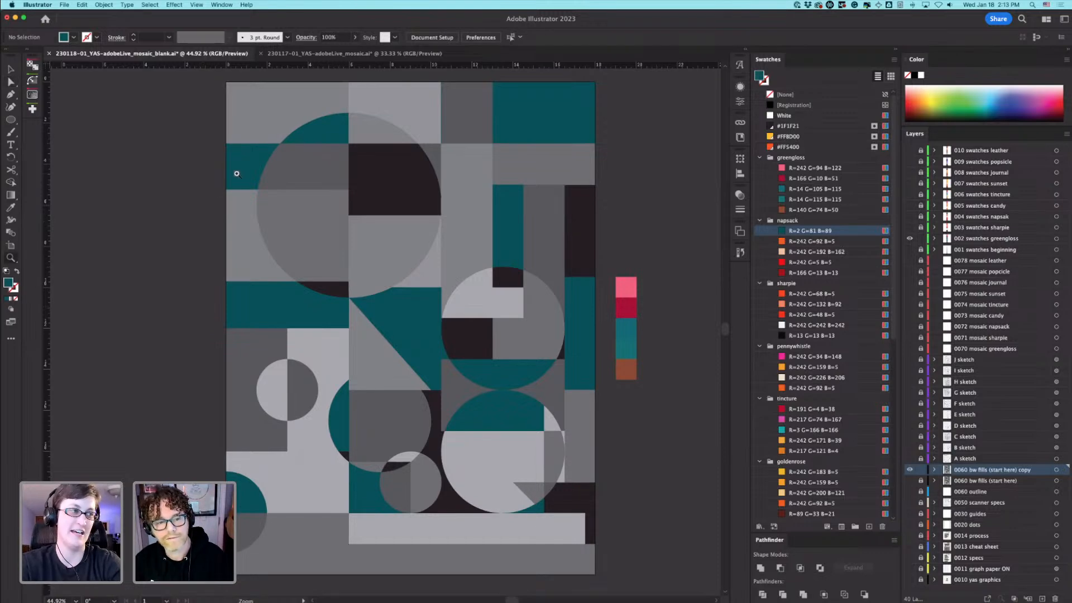
click(238, 175)
click(150, 4)
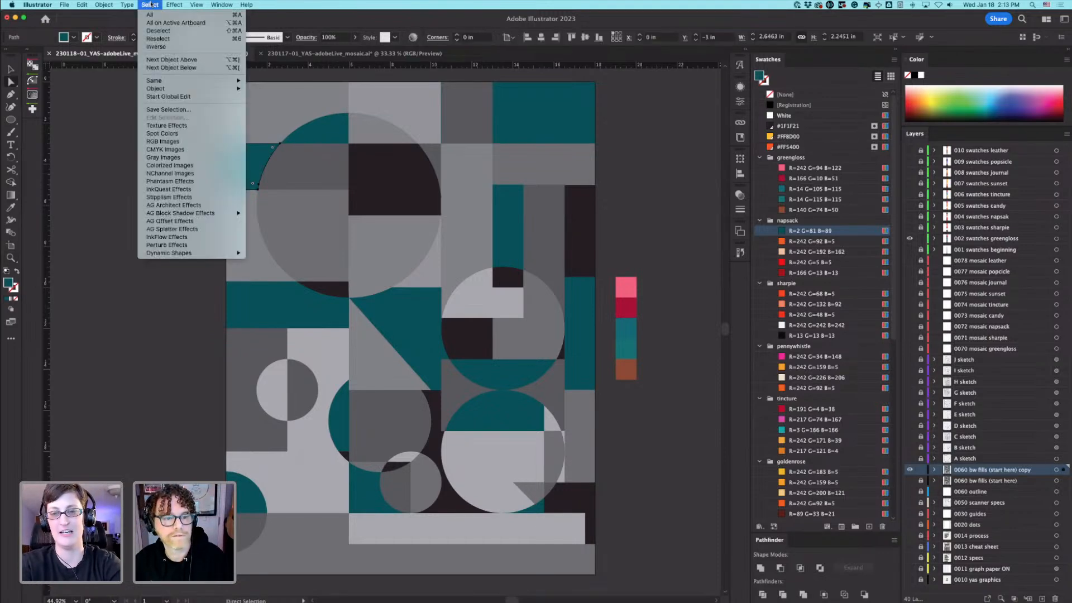
mouse_move(163, 83)
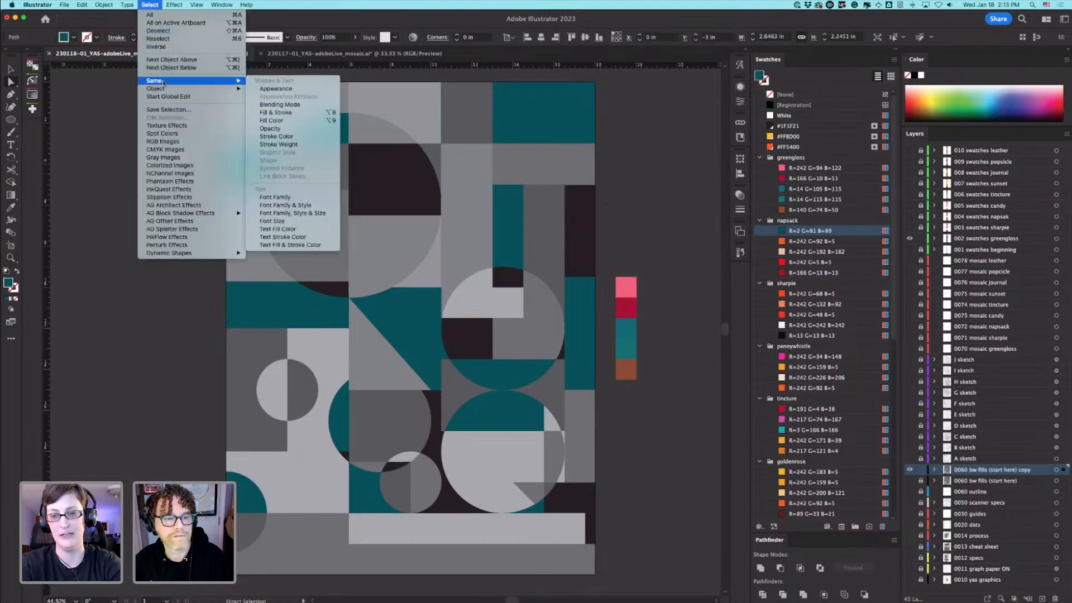
click(280, 122)
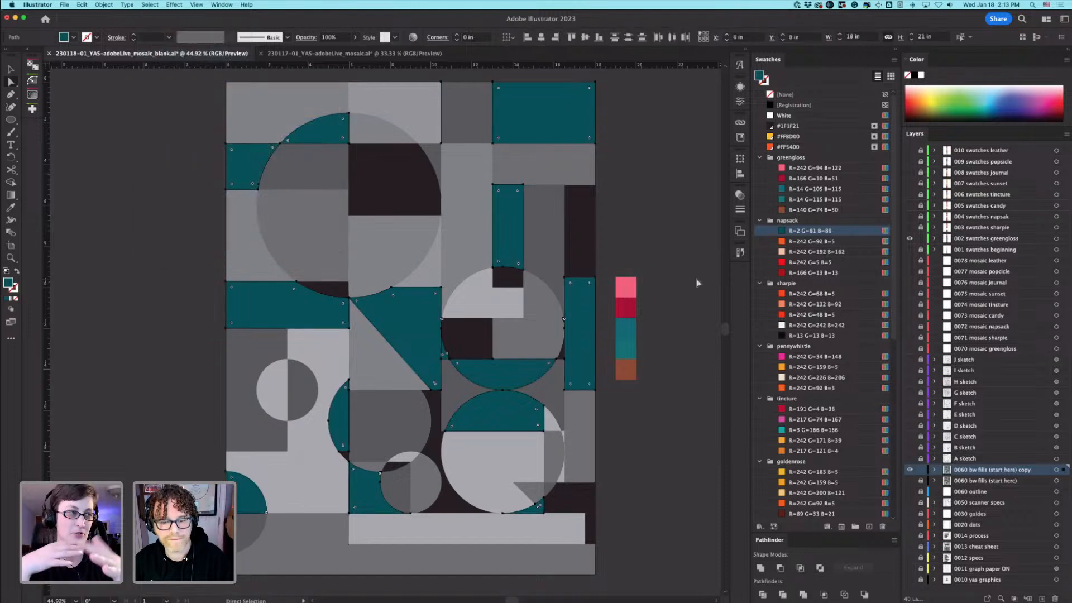
key(i)
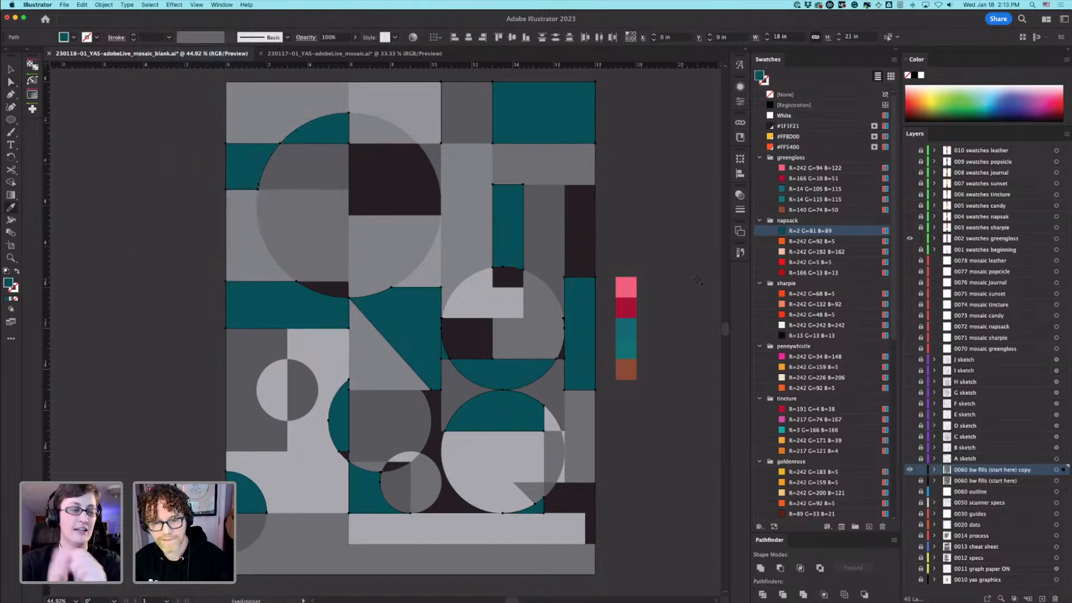
click(625, 289)
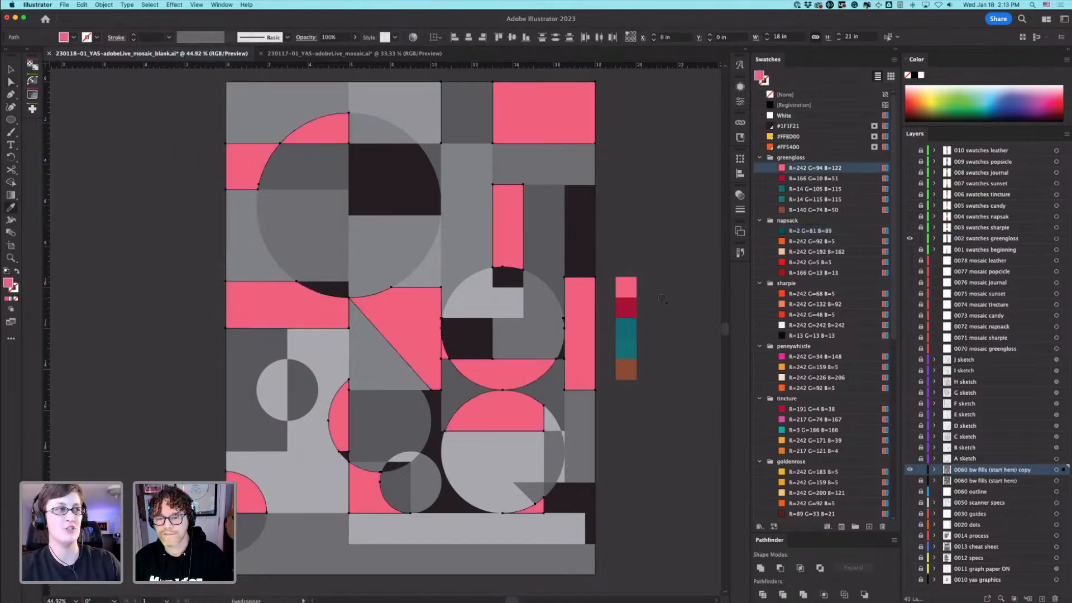
key(super+shift+a)
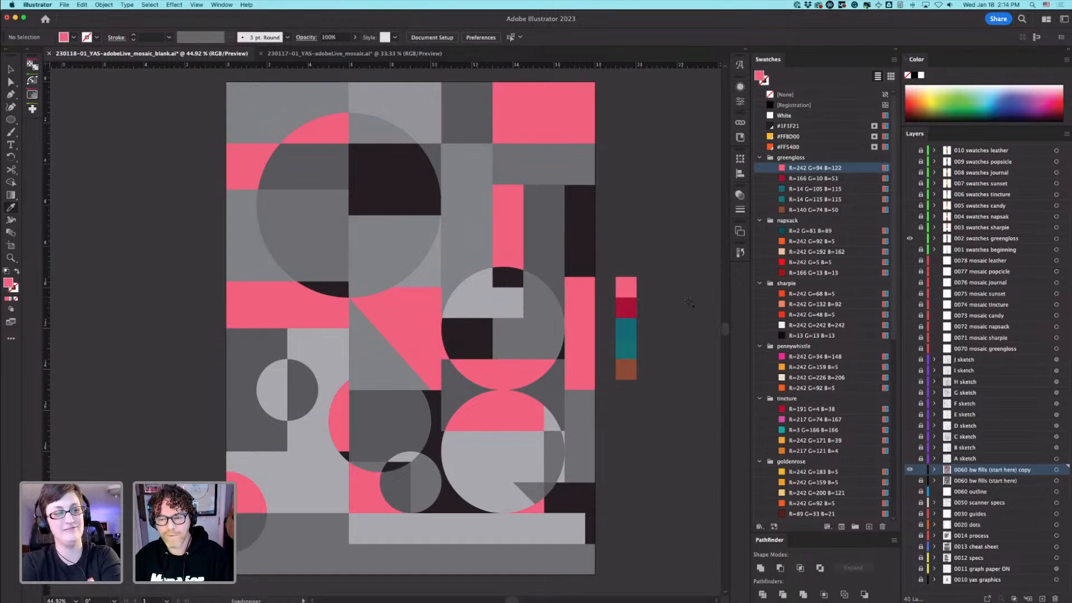
Step: Open the keyboard shortcut settings and expand the Select group of the menu commands
click(104, 4)
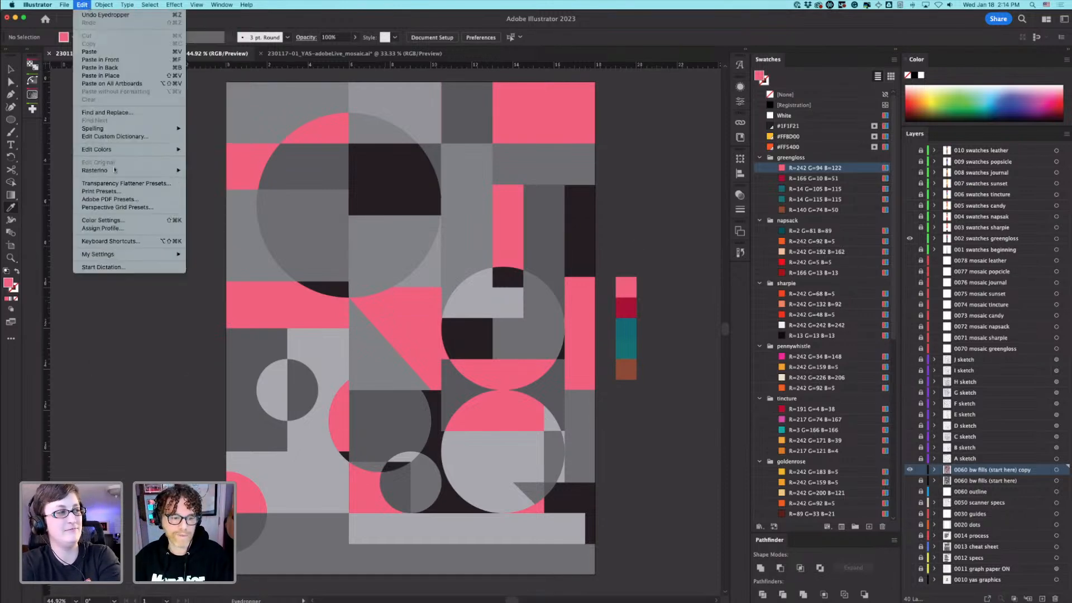
click(124, 244)
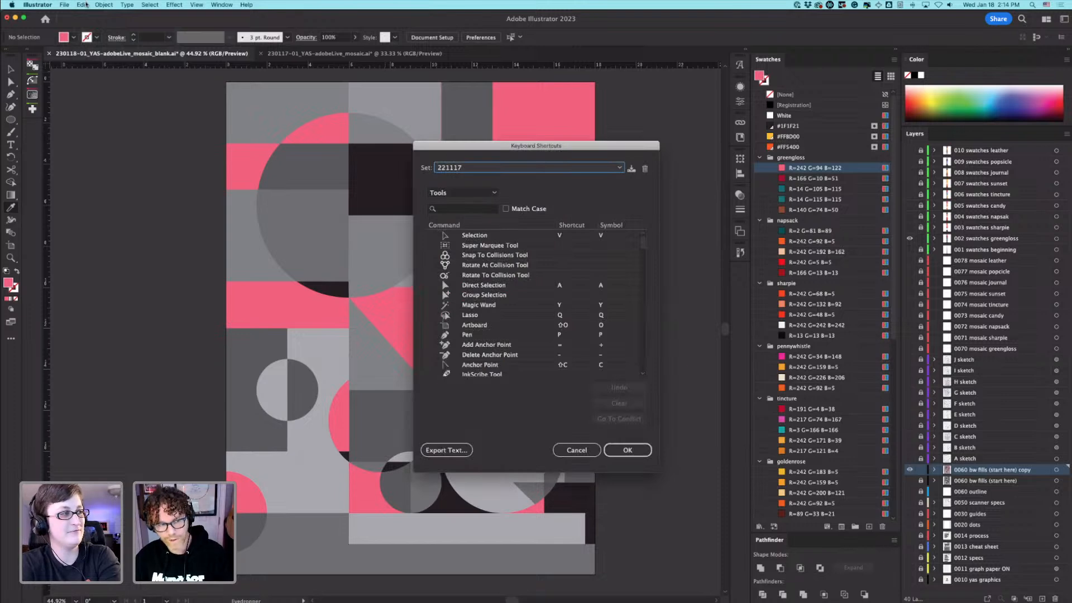
click(478, 193)
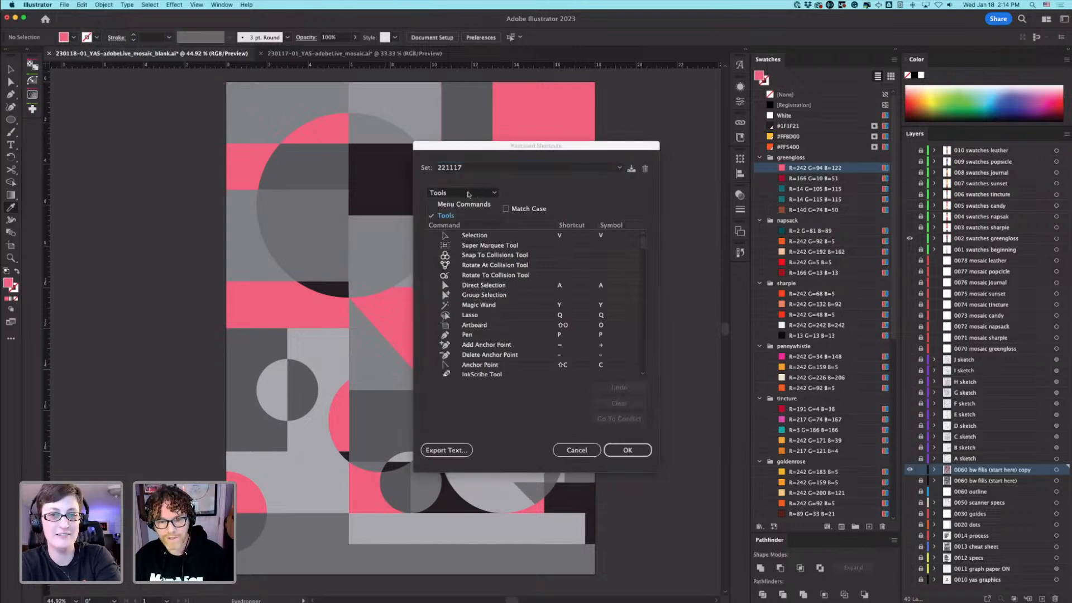
click(466, 204)
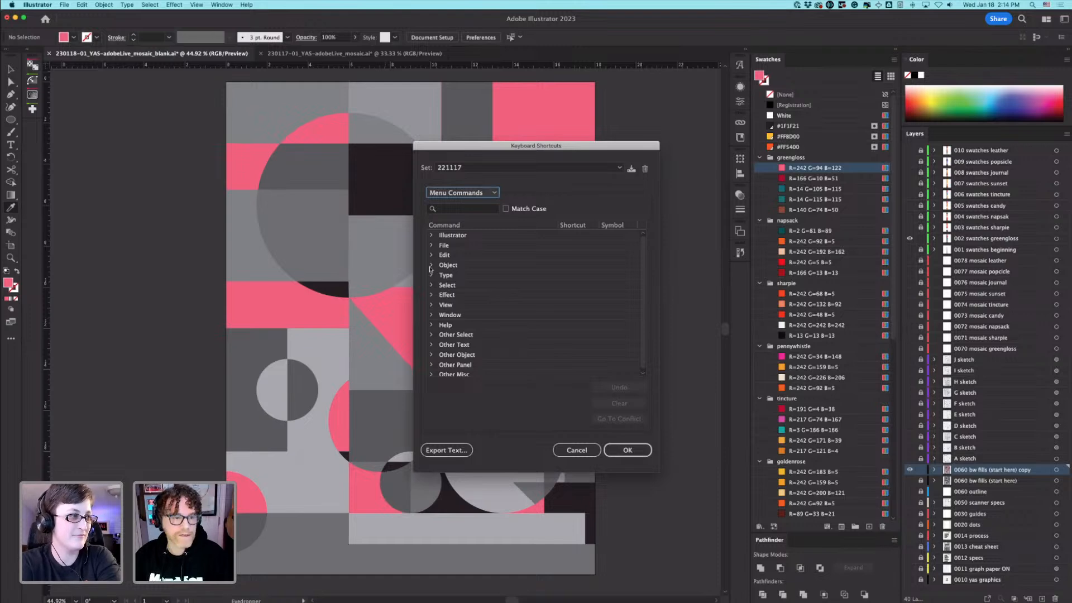
click(431, 285)
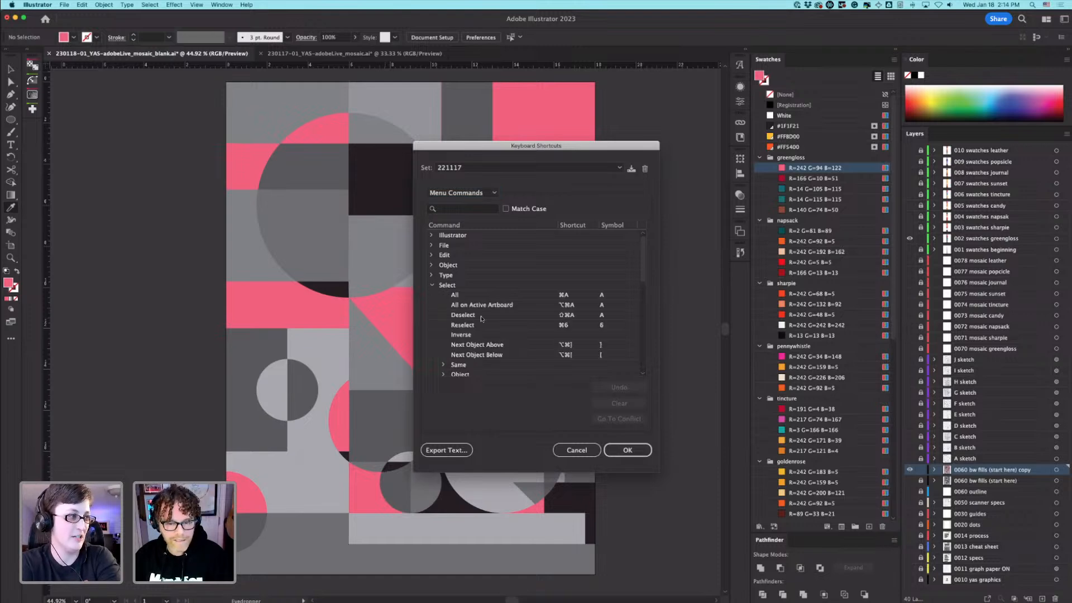
Step: Assign Option+7 to the Stroke Color command in the Same group of the Select commands
scroll(600, 300, down, 10)
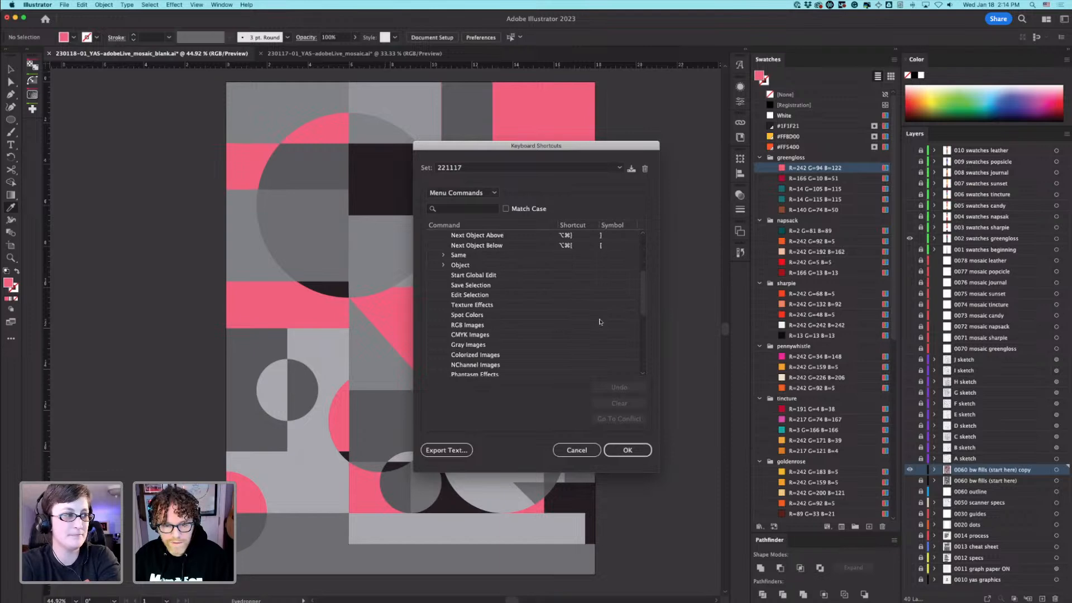
scroll(600, 323, up, 10)
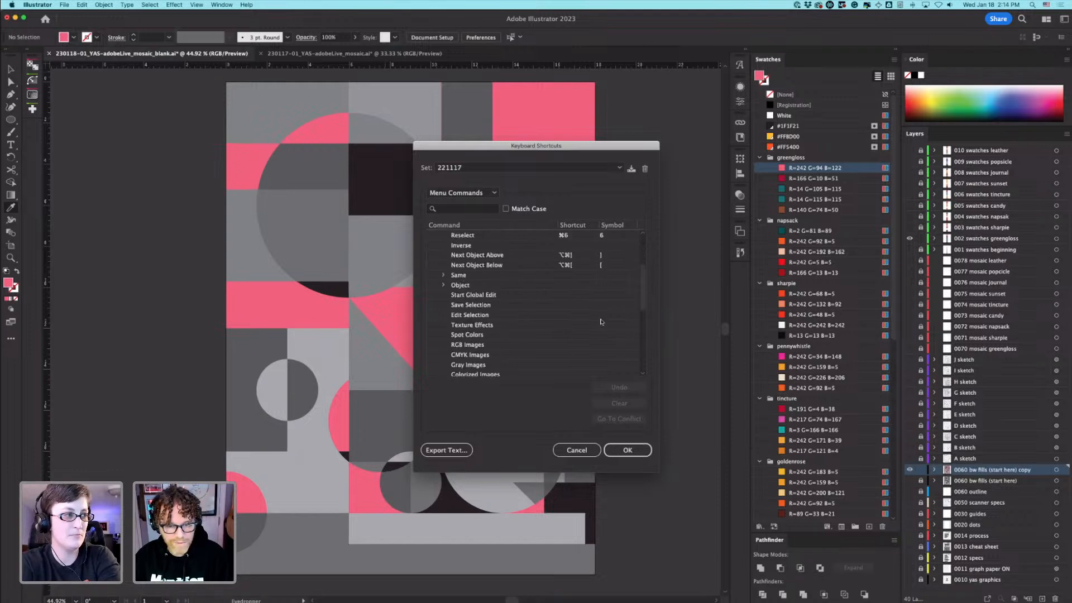
scroll(601, 322, up, 1)
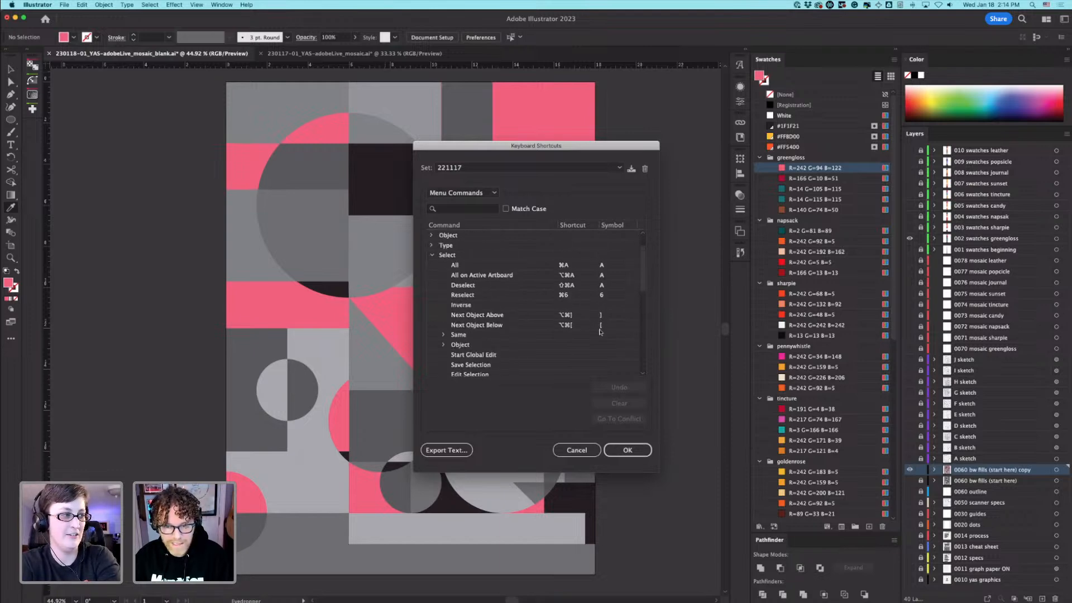
scroll(476, 312, down, 2)
click(444, 315)
scroll(484, 336, down, 2)
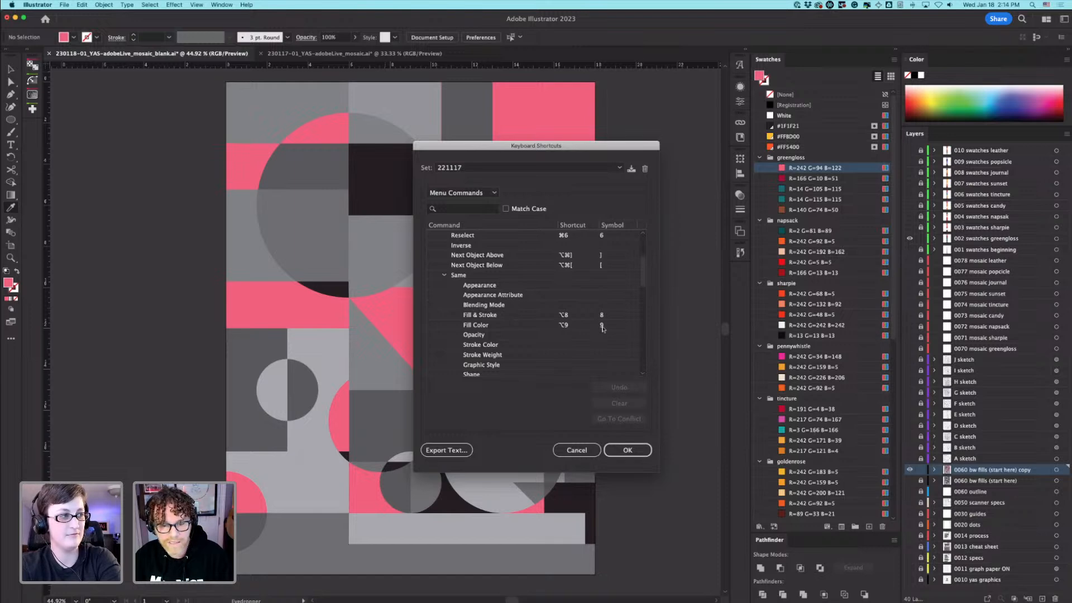
click(495, 346)
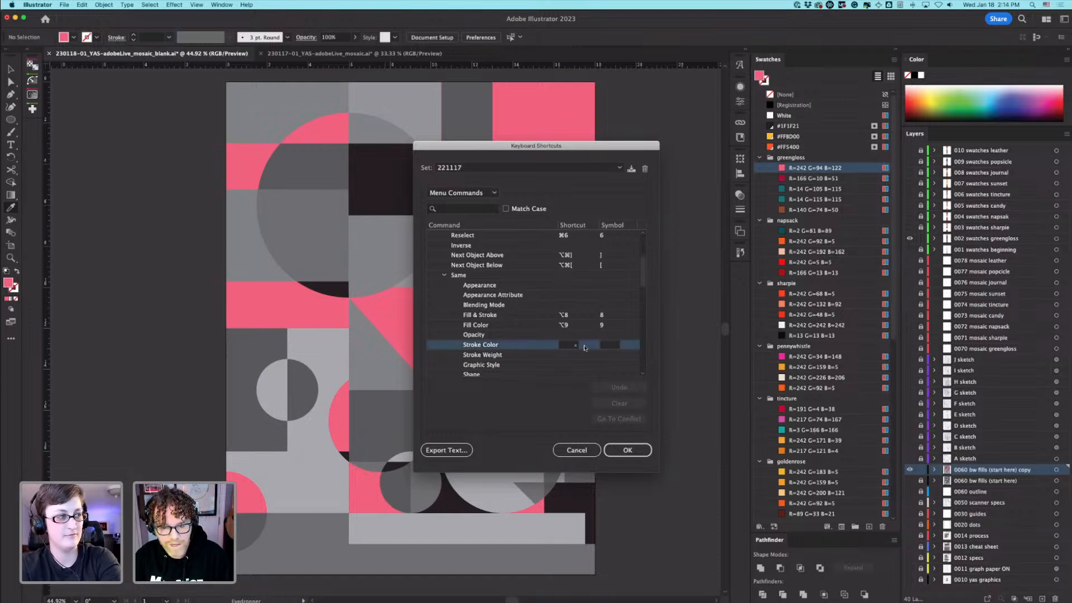
key(alt+7)
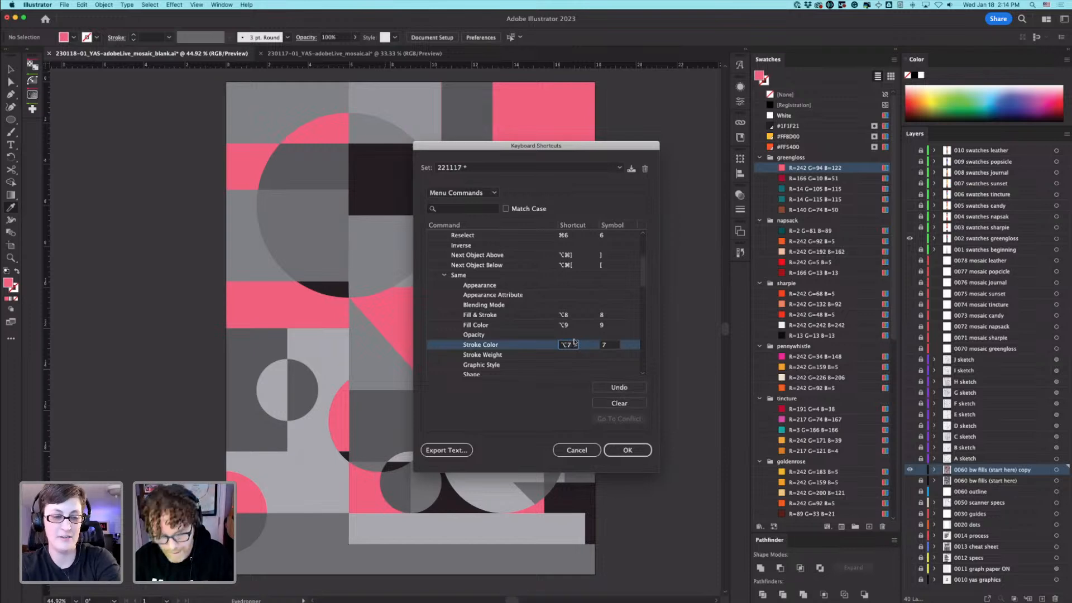
Step: Save the edited keyboard shortcut set and return to the mosaic
click(627, 451)
key(Return)
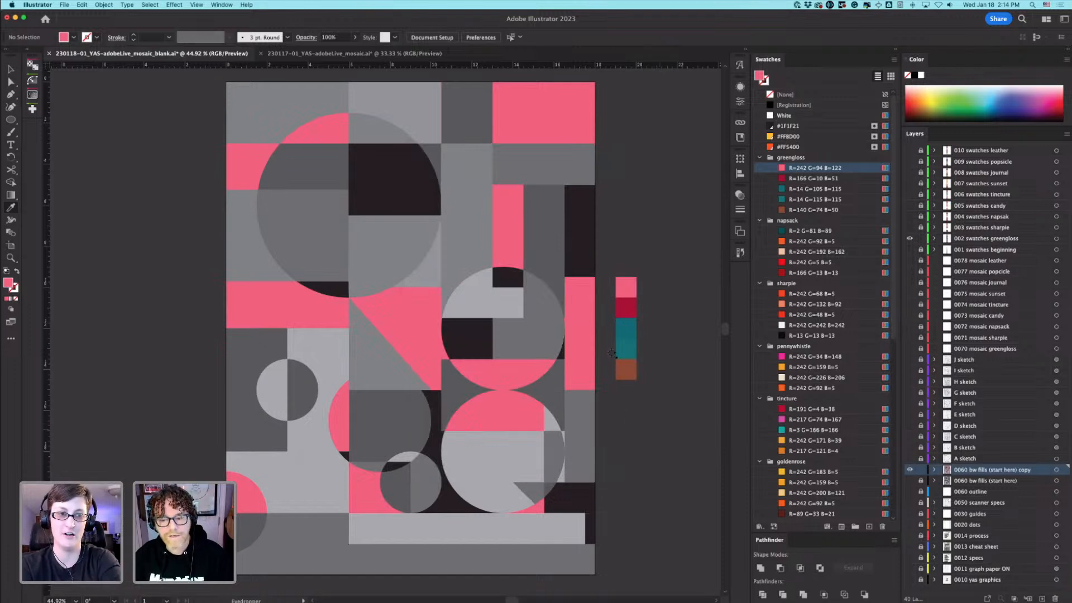
Step: Select all K=60 grey shapes by matching the mosaic's top-left shape and recolor them with the crimson greengloss swatch, R=166 G=10 B=51
key(a)
click(256, 165)
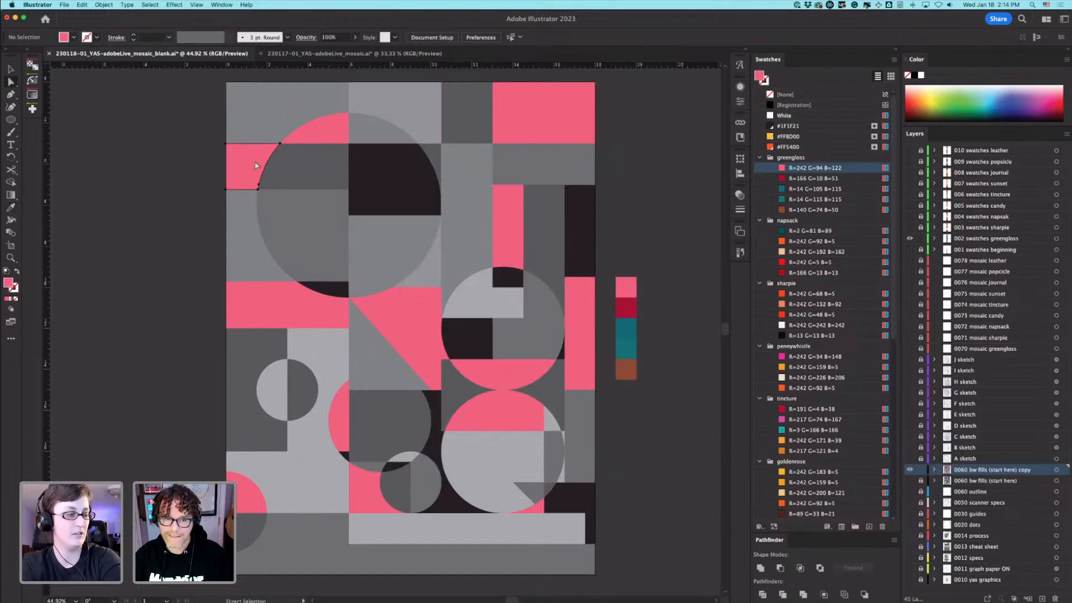
click(255, 165)
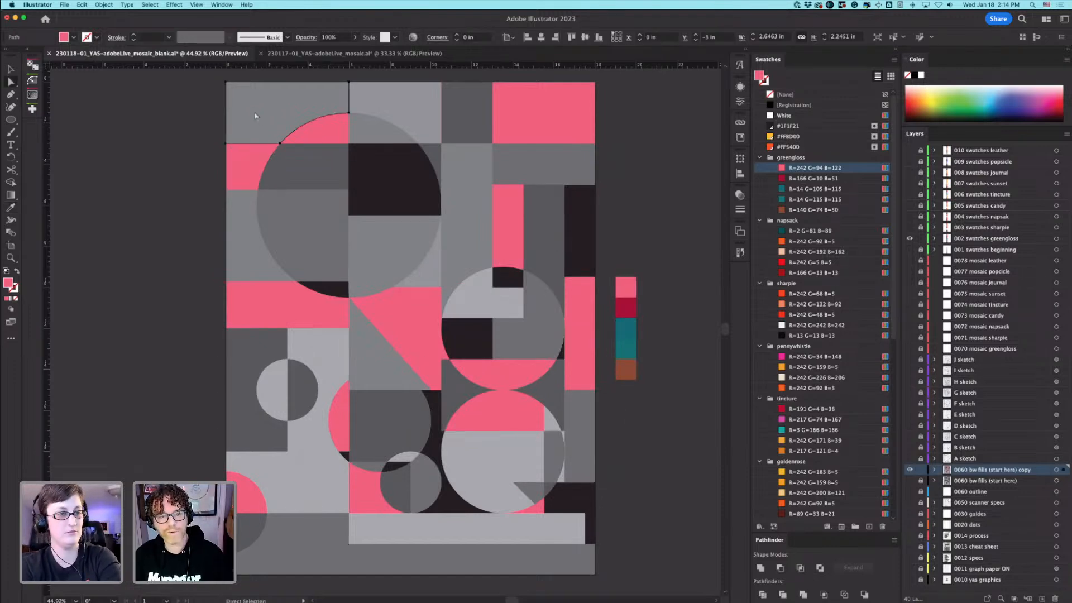
click(255, 116)
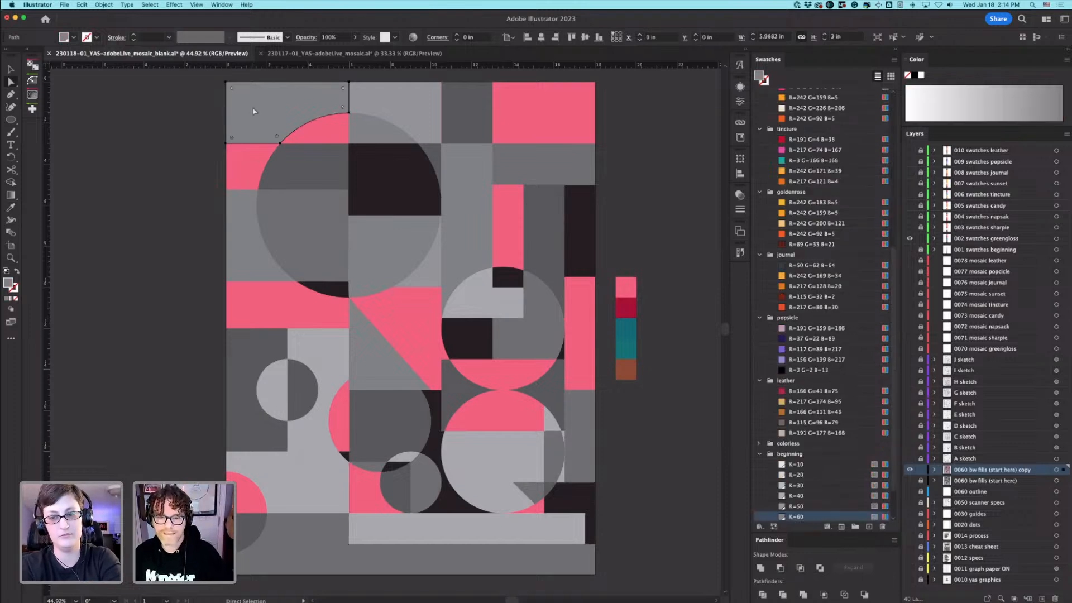
click(249, 135)
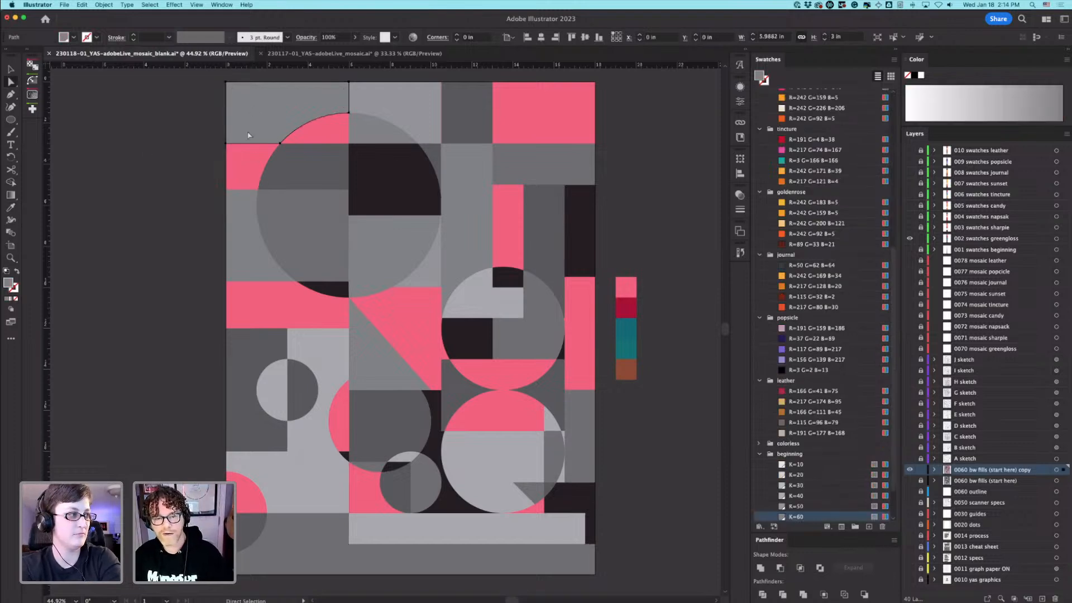
click(278, 136)
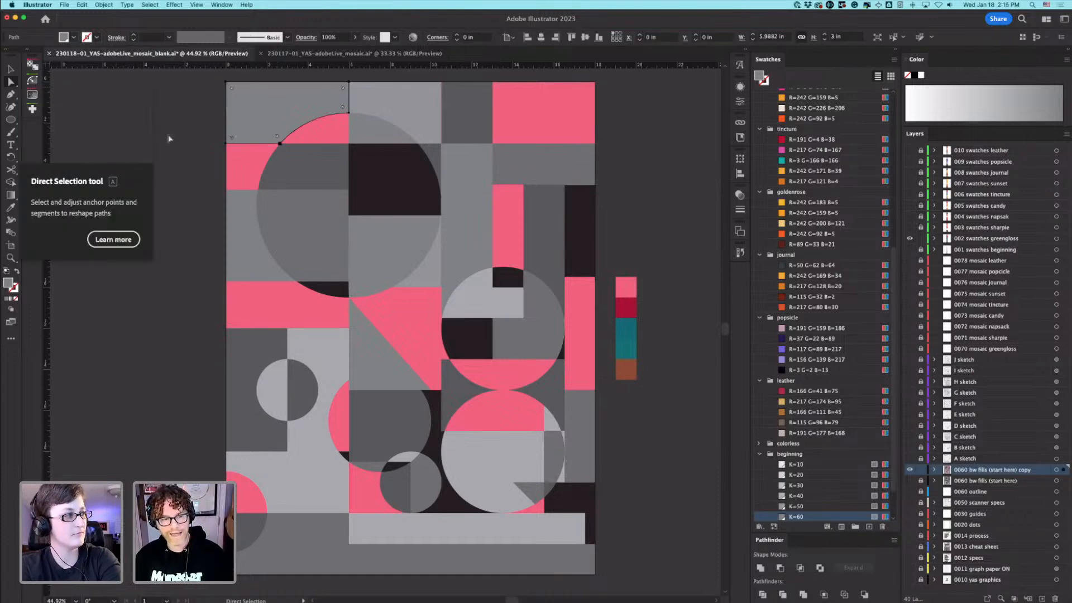
alt+click(254, 128)
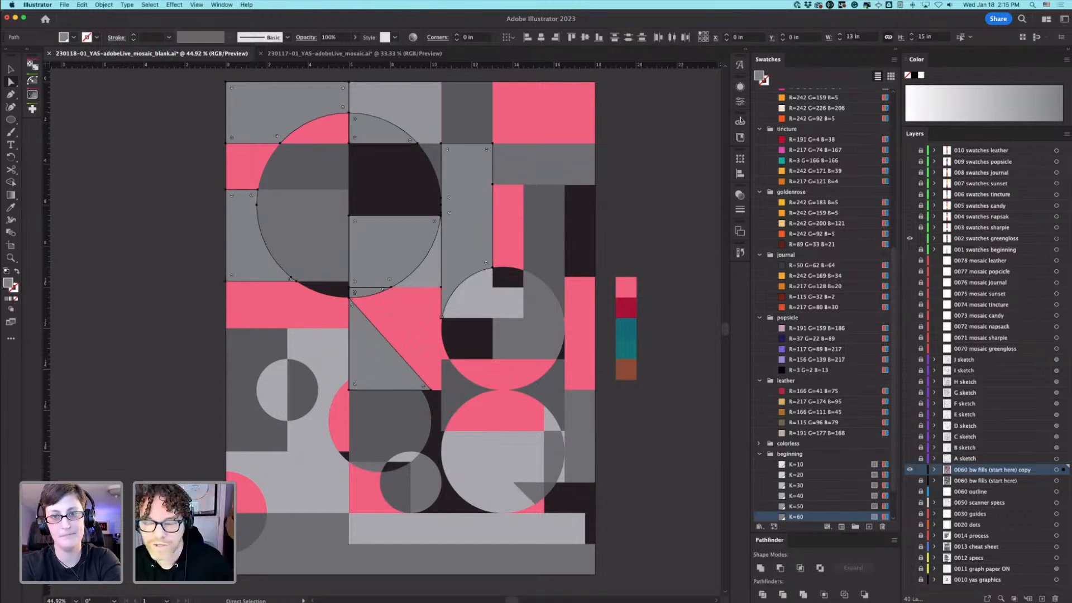
key(i)
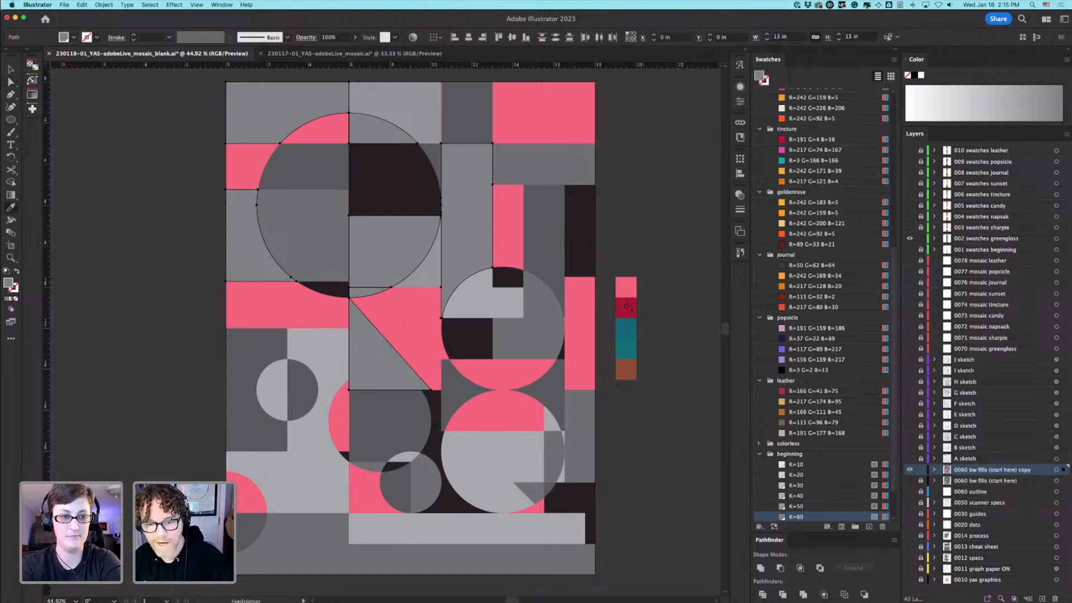
click(634, 302)
Step: Select all K=70 grey shapes by matching fill color and recolor them with the teal greengloss swatch, R=14 G=105 B=115
key(a)
click(532, 169)
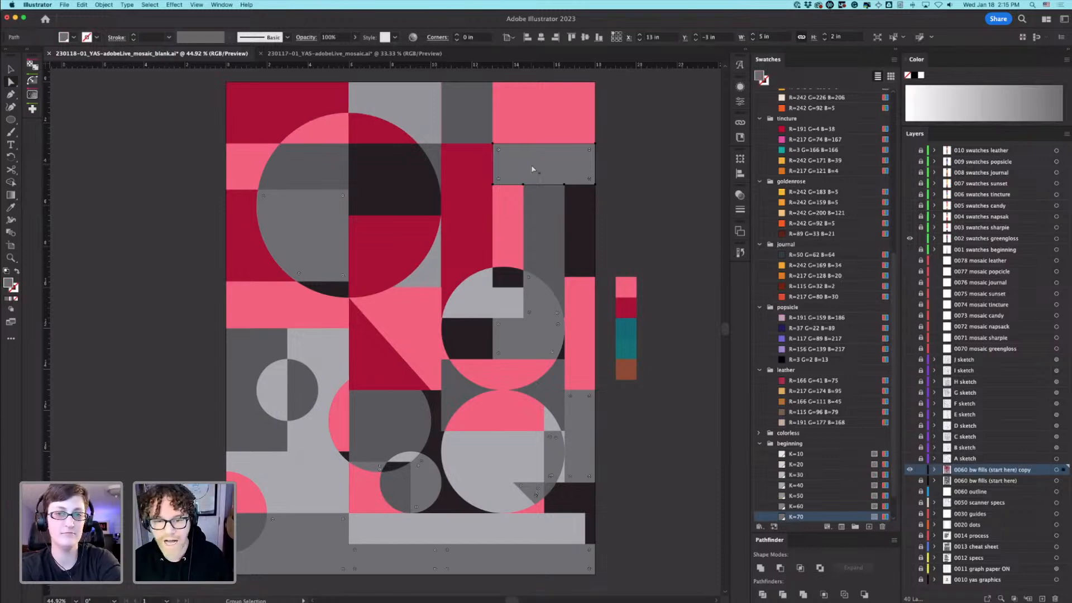
key(i)
key(super+a)
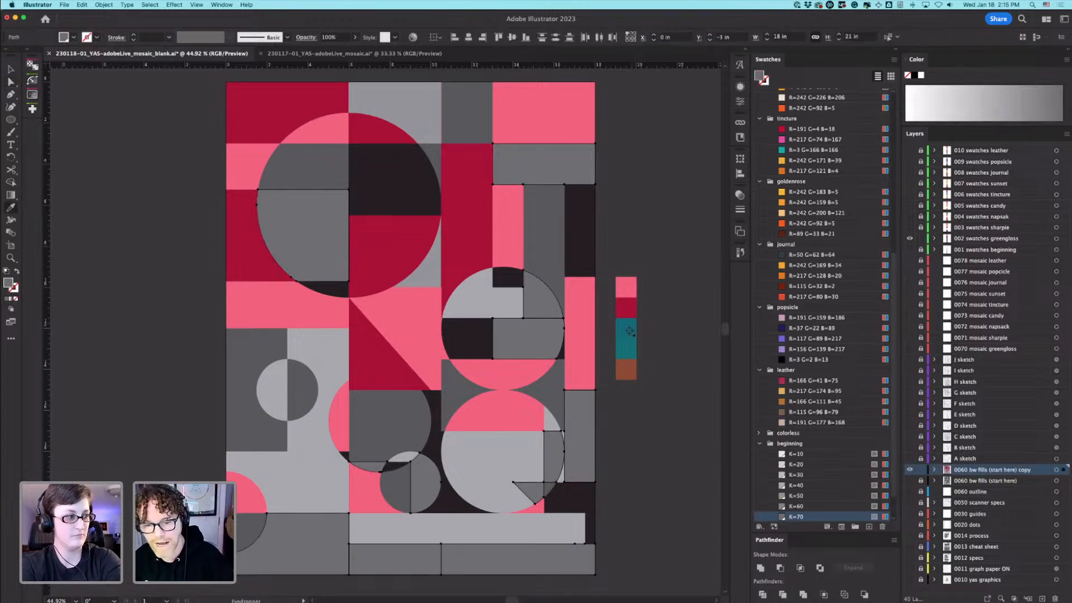
click(630, 332)
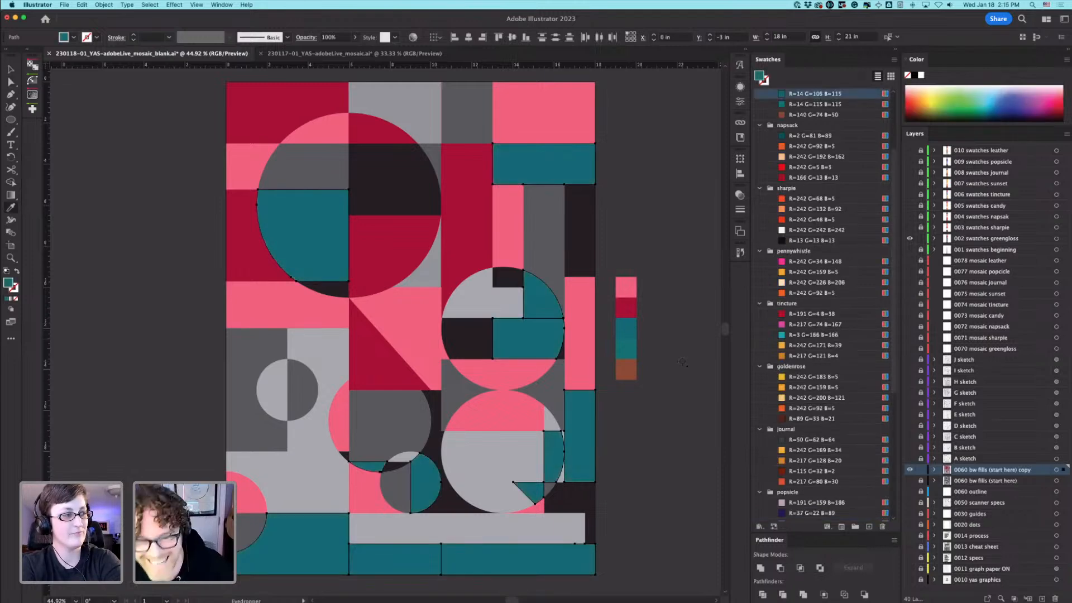
Step: Select the K=50 grey shapes by matching fill color and recolor them with the second teal greengloss swatch, R=14 G=115 B=115
key(a)
alt+click(416, 113)
alt+click(416, 113)
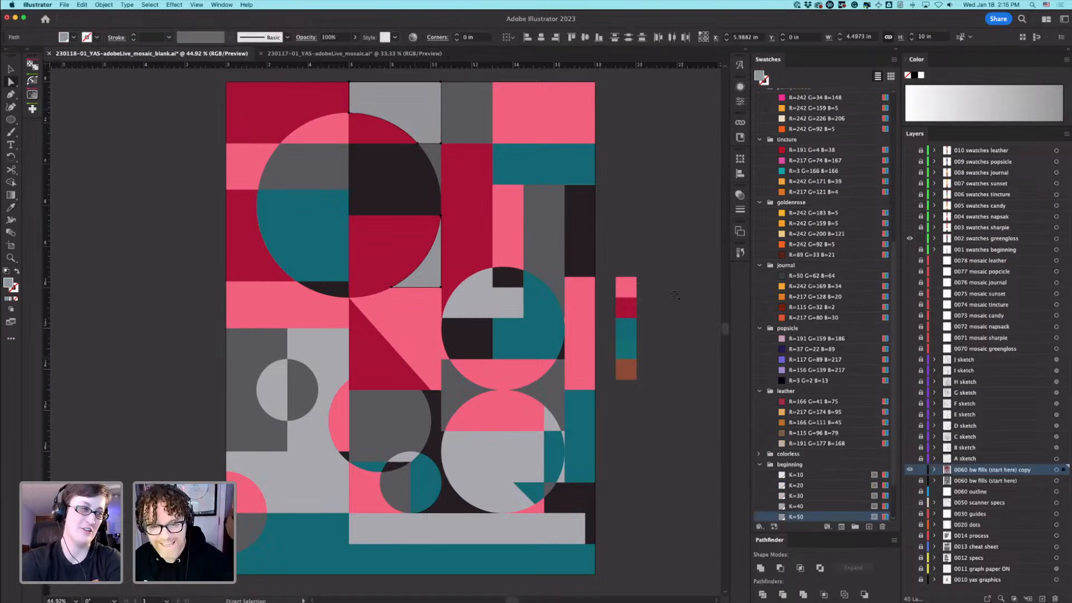
key(i)
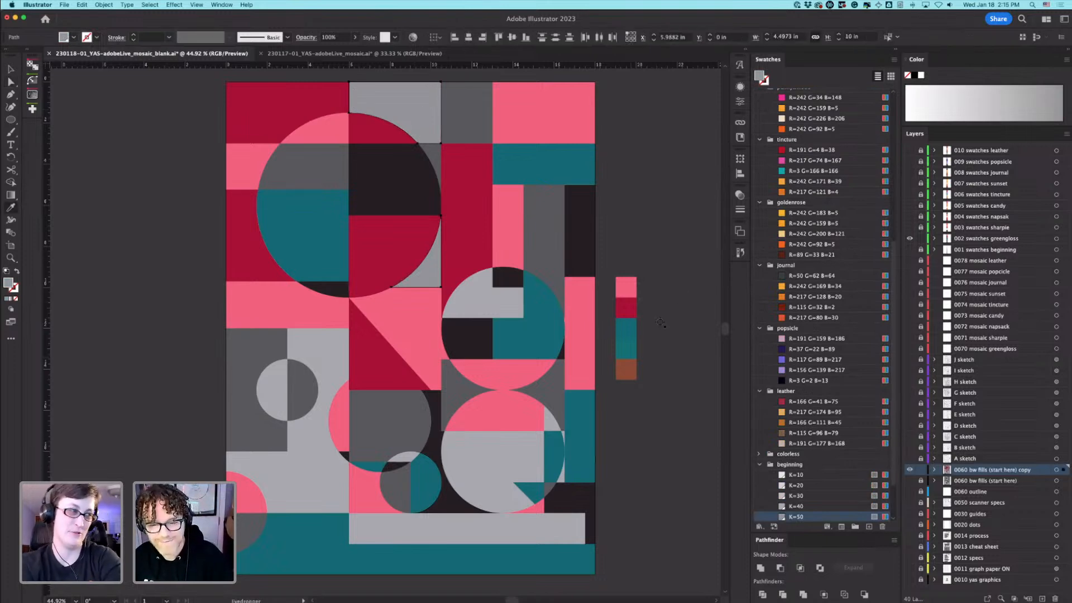
click(629, 352)
Step: Recolor only the dark grey K=80 rectangle in the mosaic's top row with the brown greengloss swatch, R=140 G=74 B=50
key(a)
click(460, 112)
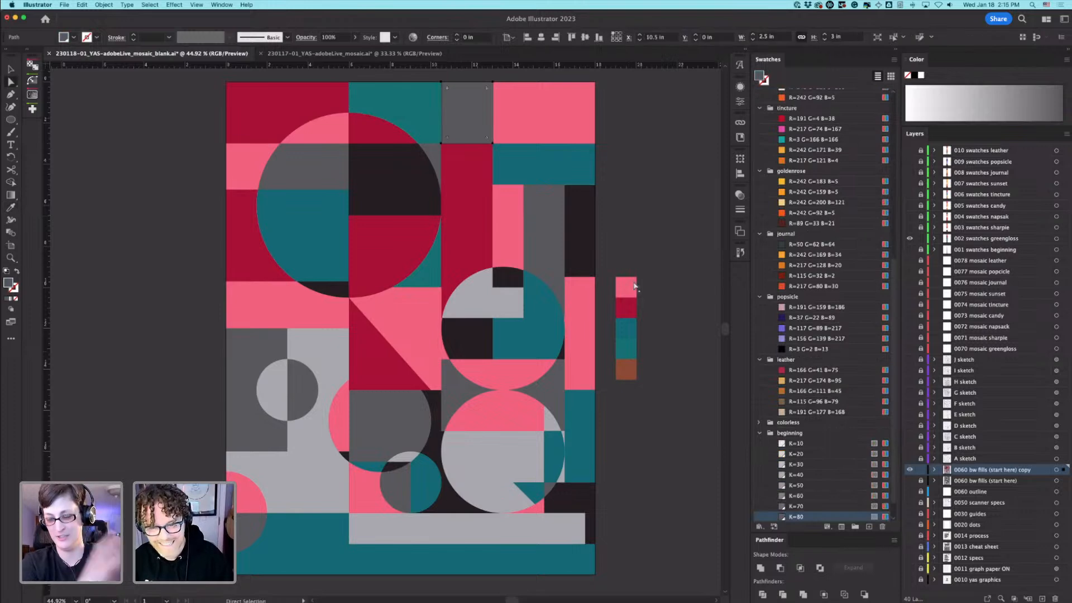
key(i)
click(629, 370)
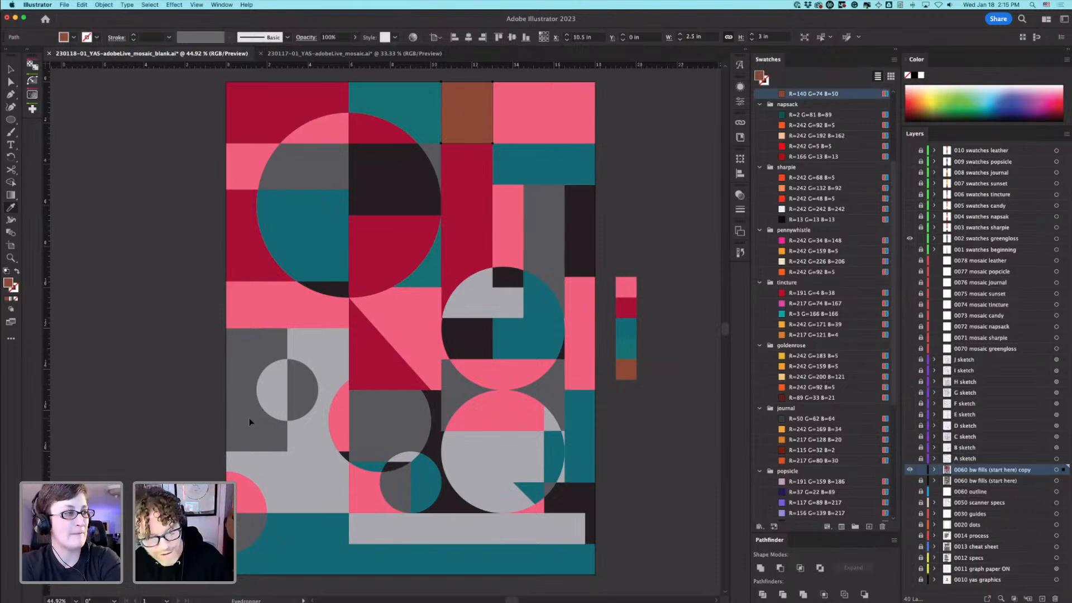
Step: Recolor the dark grey left block, lower-middle circle section and upper-right strip with brown R=140 G=74 B=50, and clear the selection
super+click(260, 431)
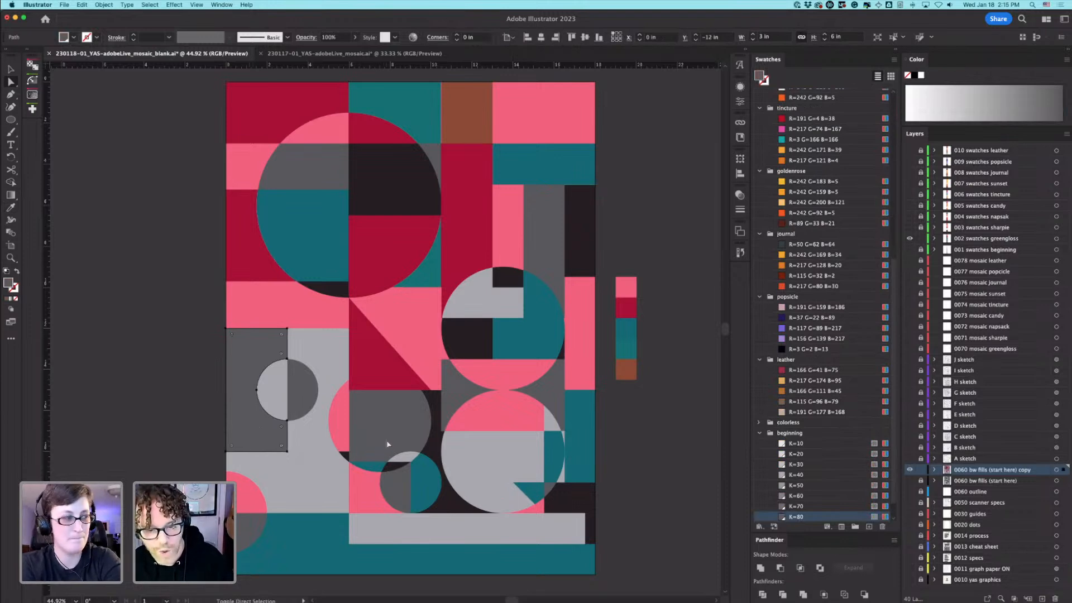
shift+click(388, 444)
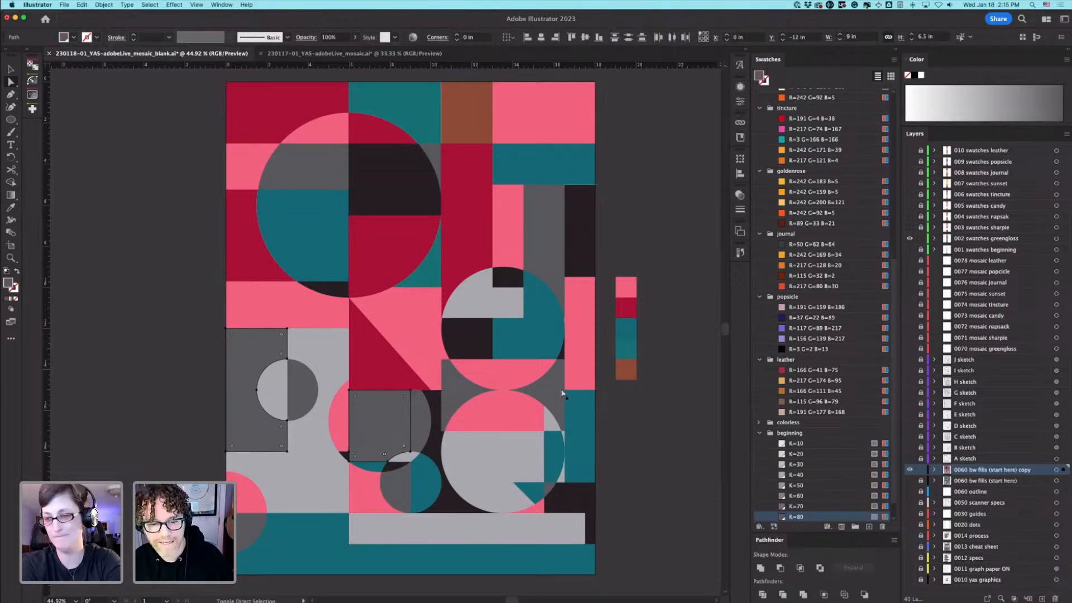
shift+click(549, 269)
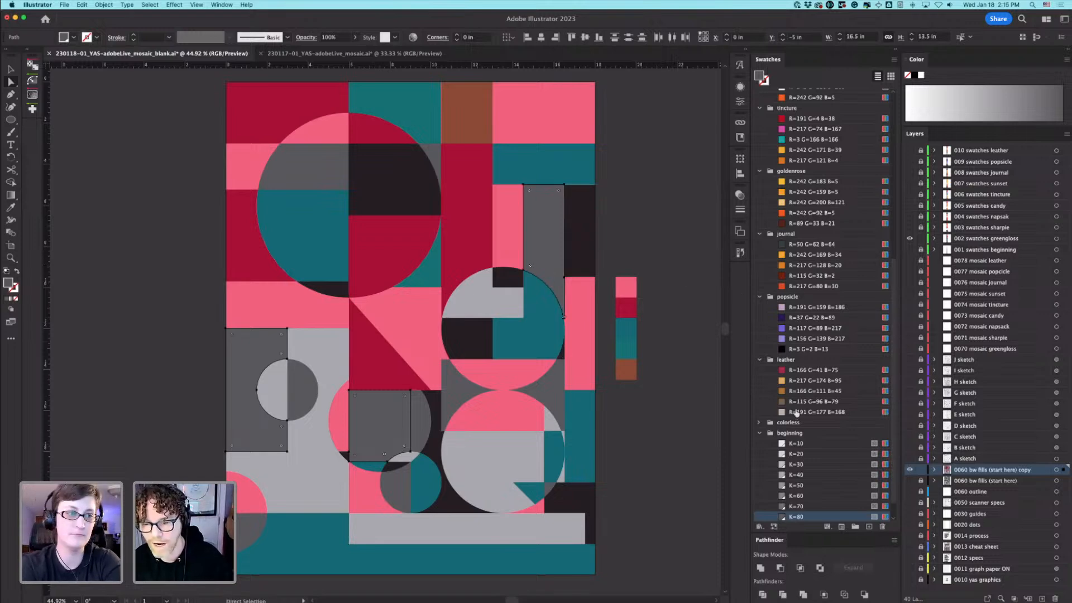
scroll(793, 245, up, 5)
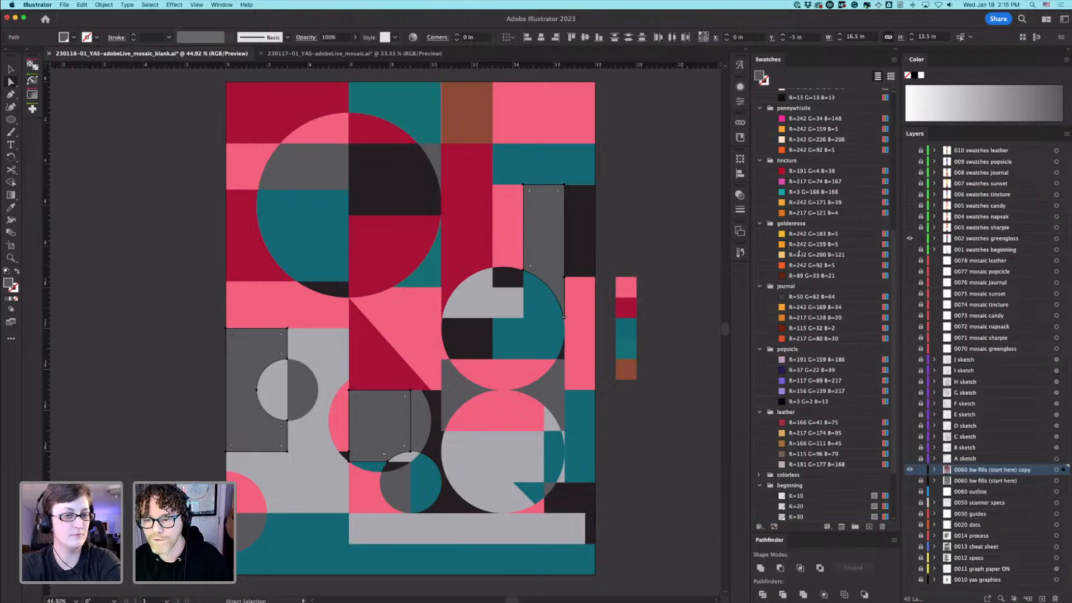
scroll(806, 201, up, 4)
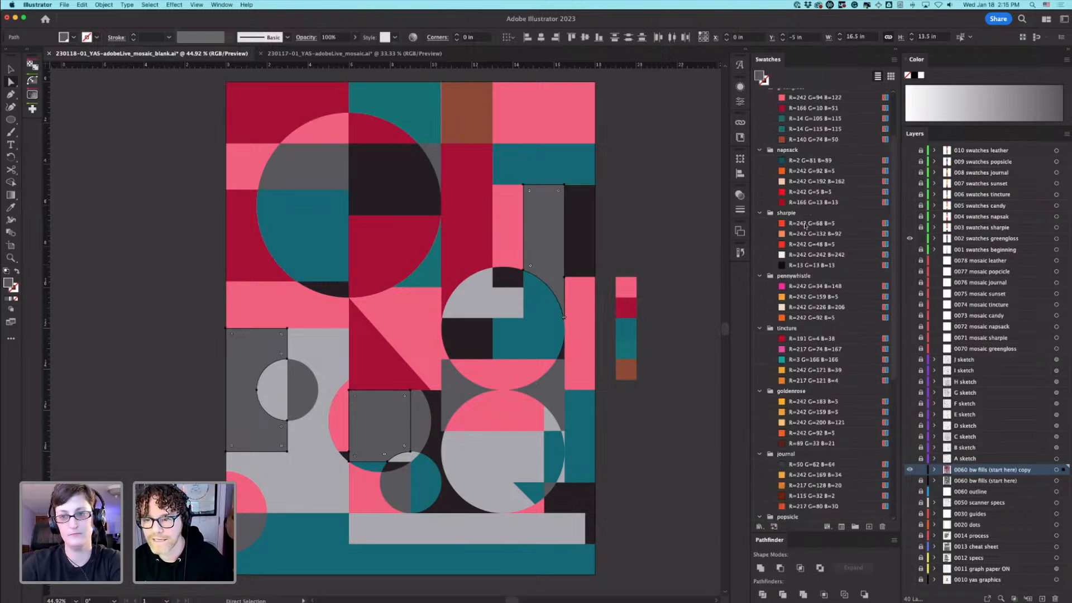
scroll(800, 184, up, 3)
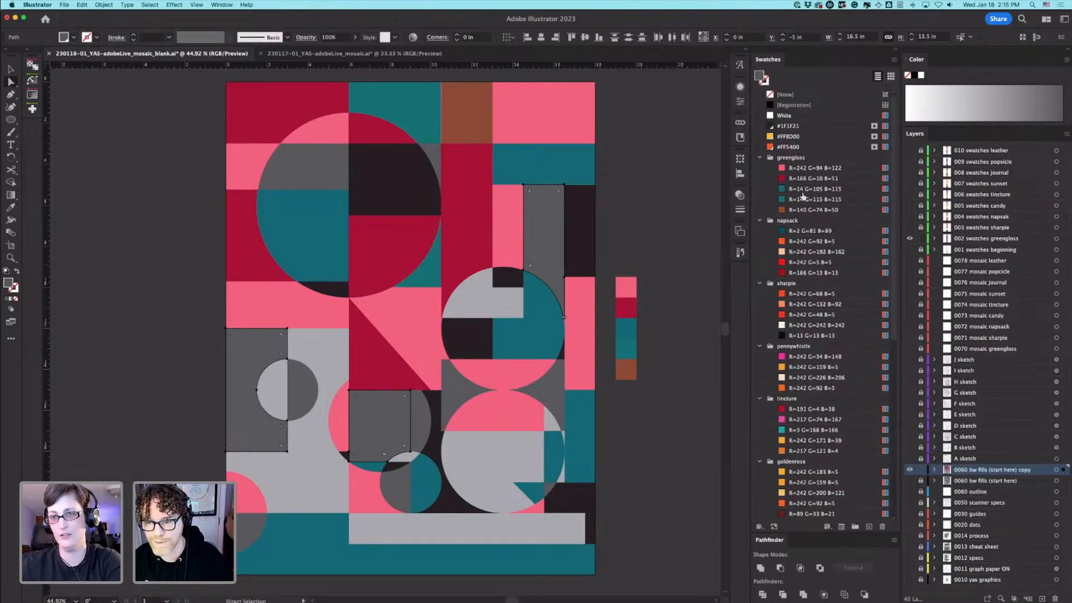
click(804, 211)
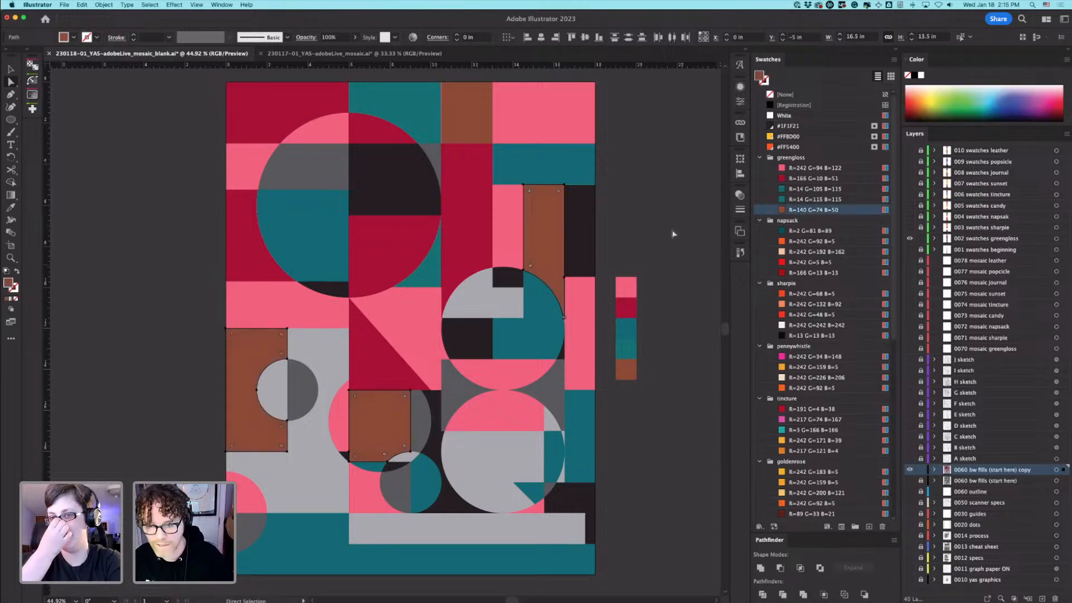
click(643, 244)
Step: Select all black K=100 shapes by matching fill, try greengloss swatches, settle on teal R=14 G=105 B=115, and clear the selection
click(581, 249)
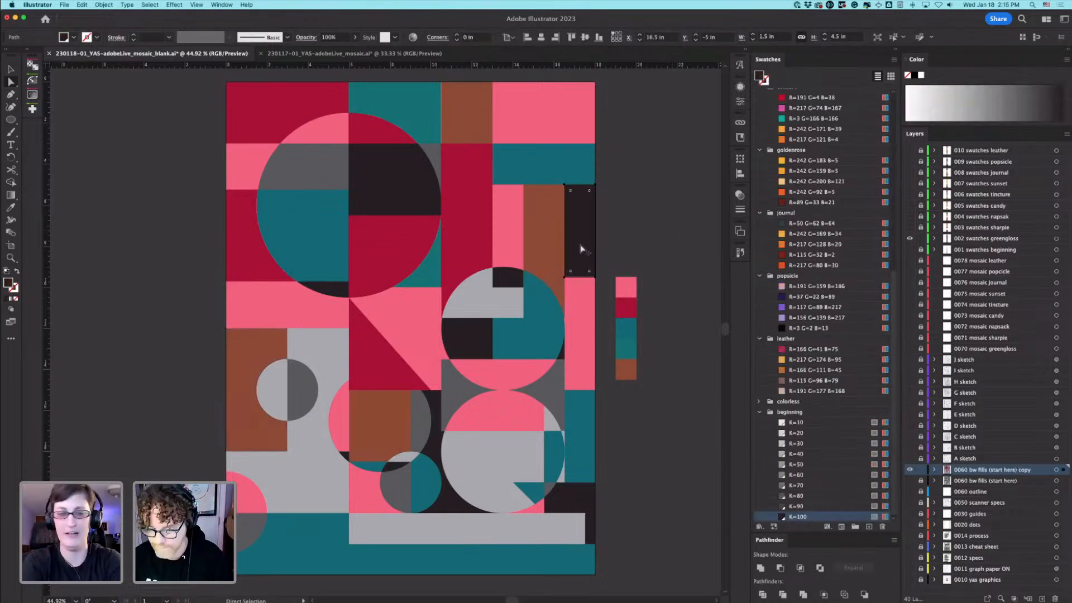
key(super+6)
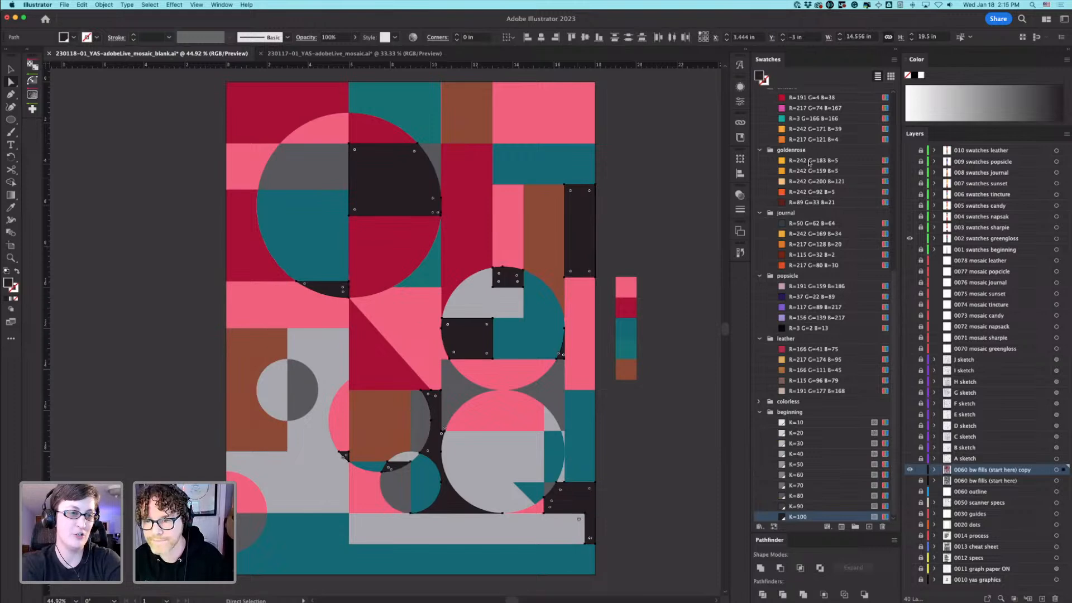
scroll(811, 164, up, 10)
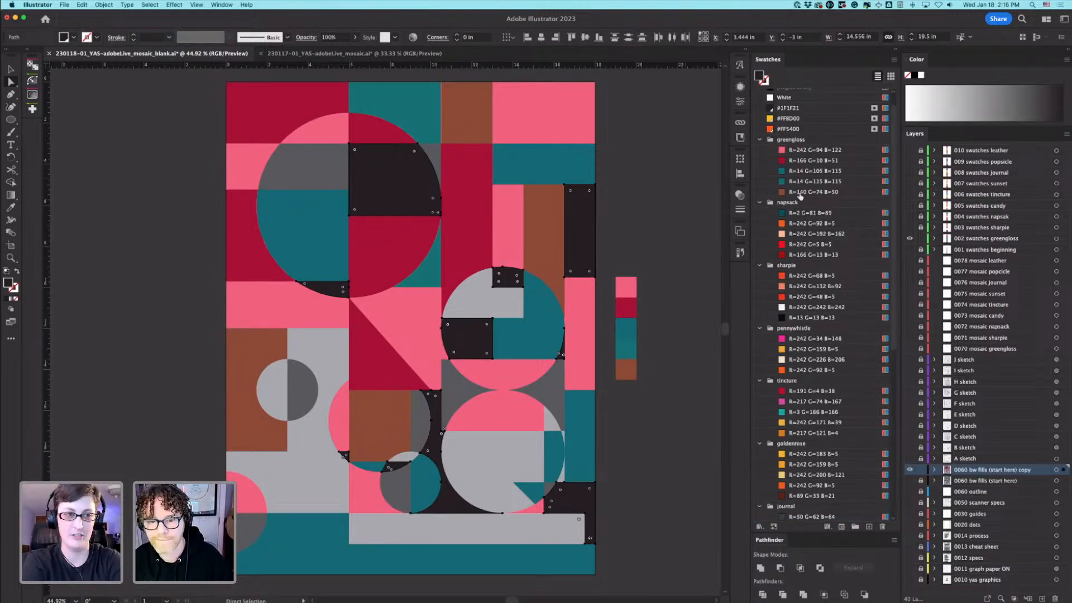
click(811, 150)
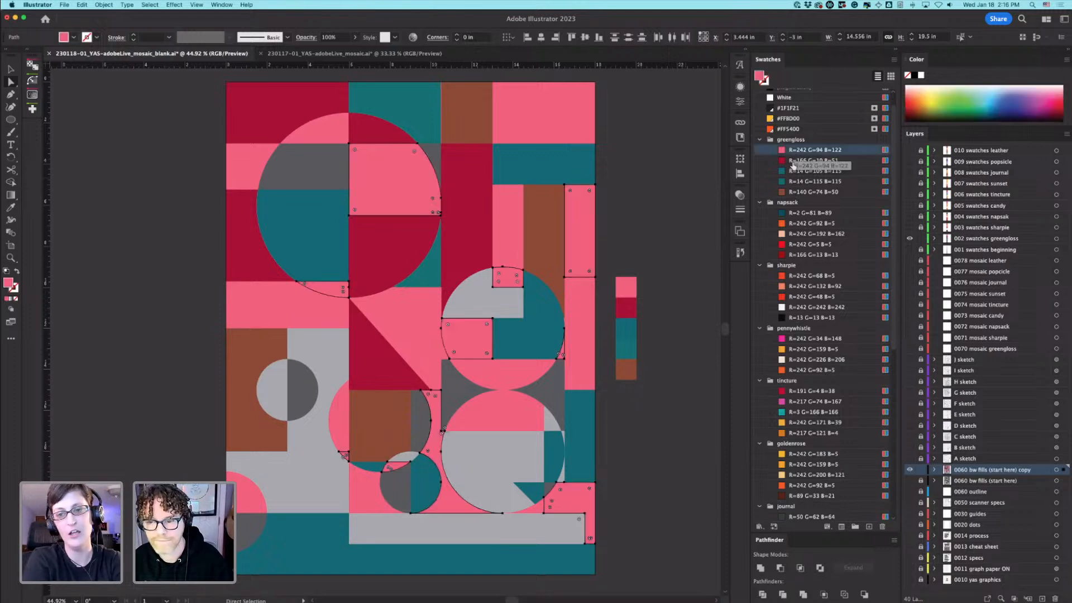
click(793, 162)
click(798, 172)
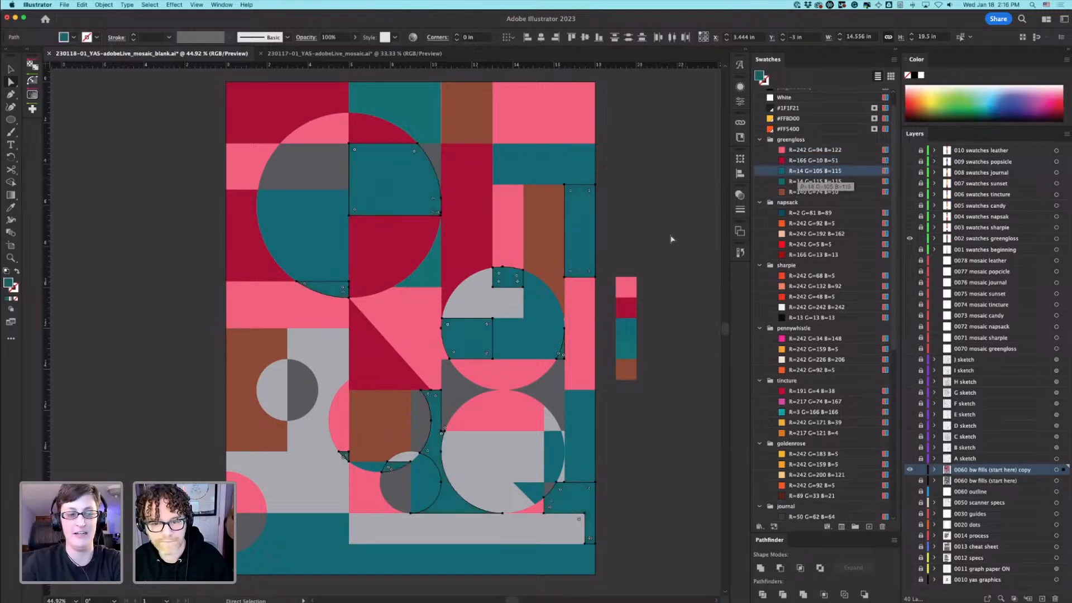
click(675, 235)
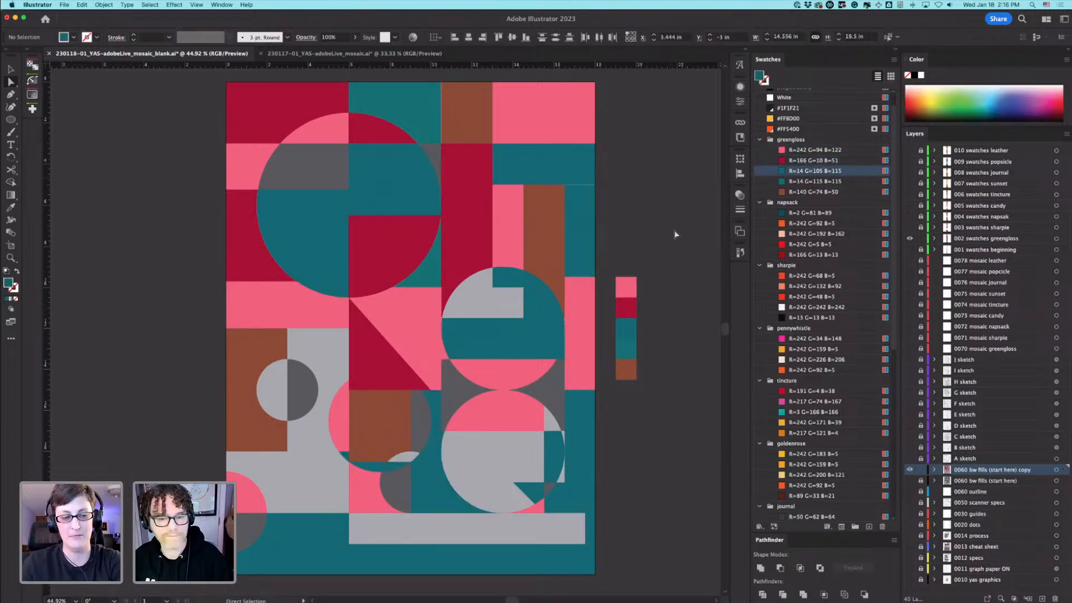
Step: Select all remaining K=80 dark grey shapes, recolor them with the teal greengloss swatch R=14 G=115 B=115, and clear the selection
click(305, 179)
alt+click(306, 179)
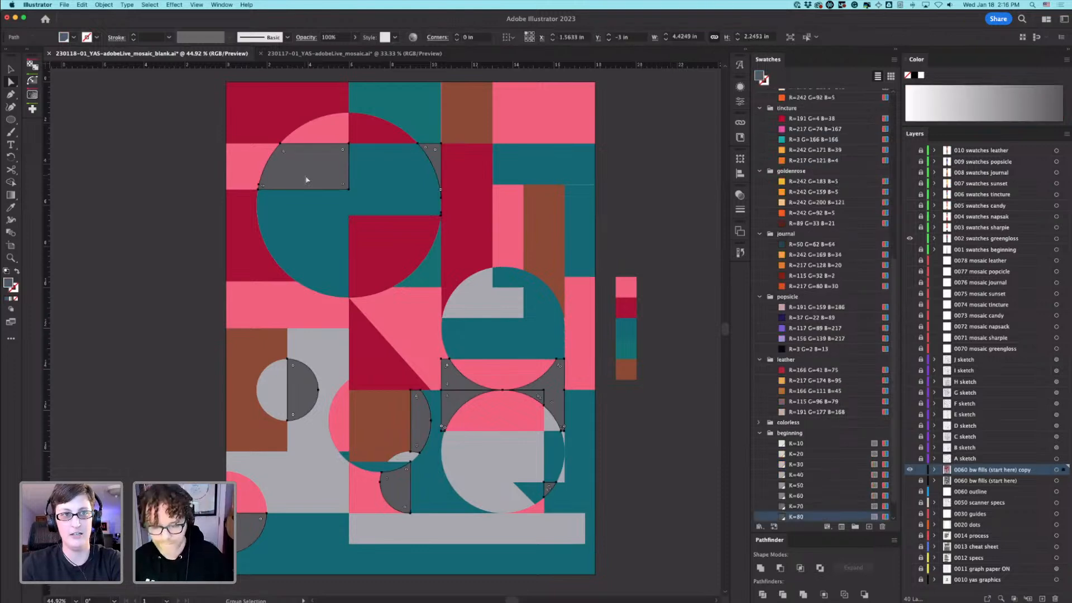
key(i)
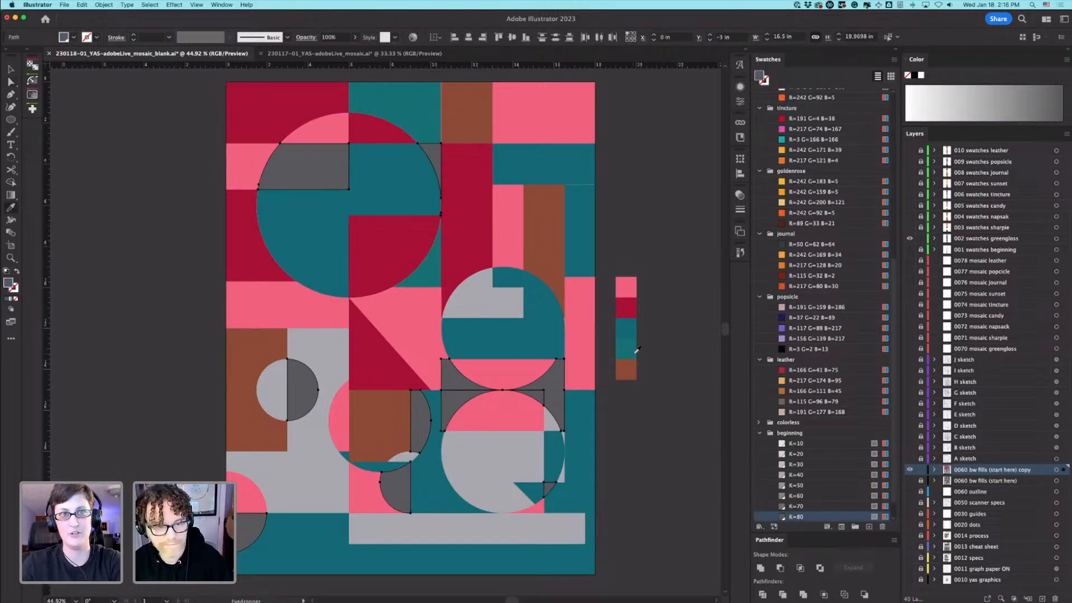
click(626, 349)
key(super+shift+a)
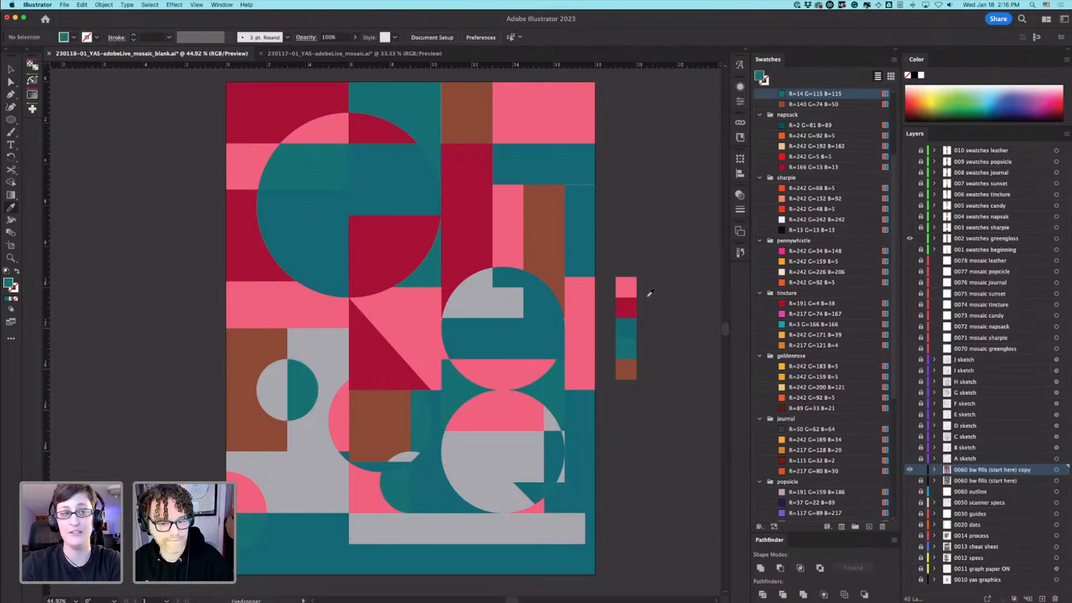
Step: Select all light grey K=40 shapes by matching fill color and recolor them with the crimson greengloss swatch, R=166 G=10 B=51
key(a)
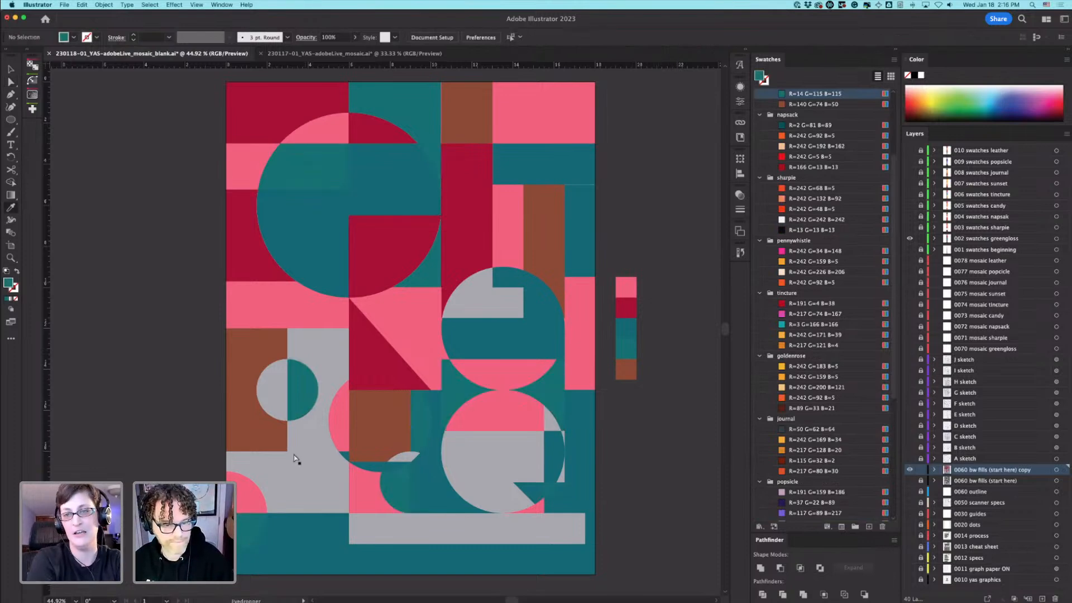
click(296, 456)
key(super+6)
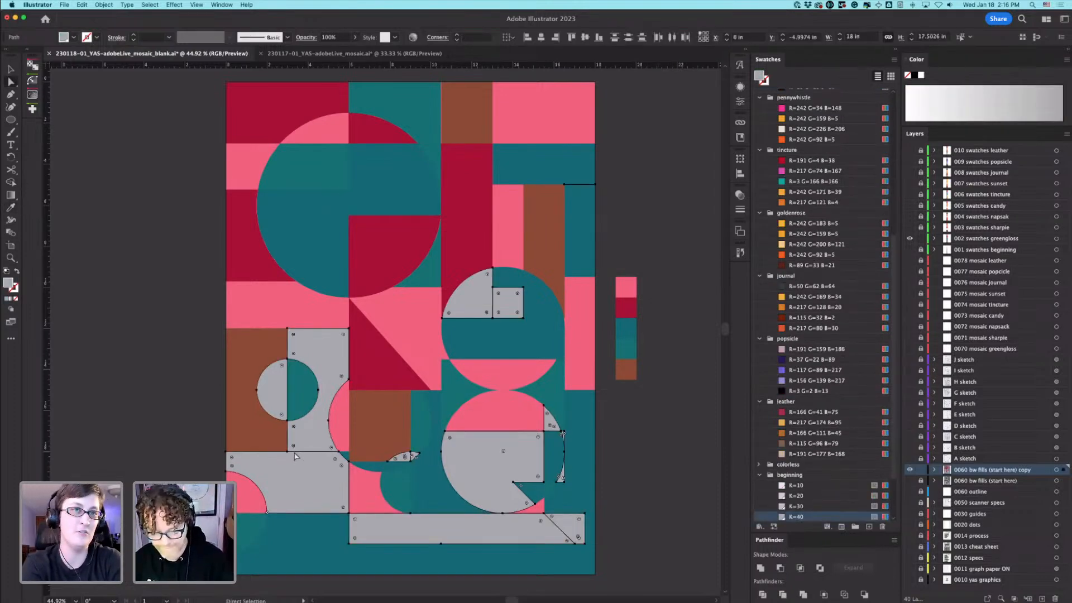
key(i)
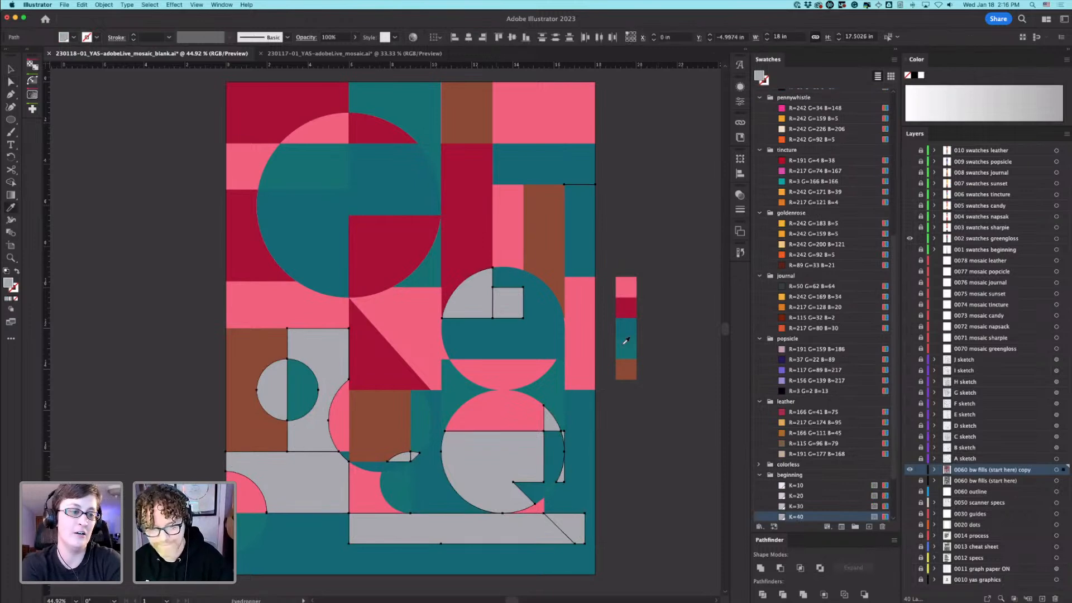
click(634, 307)
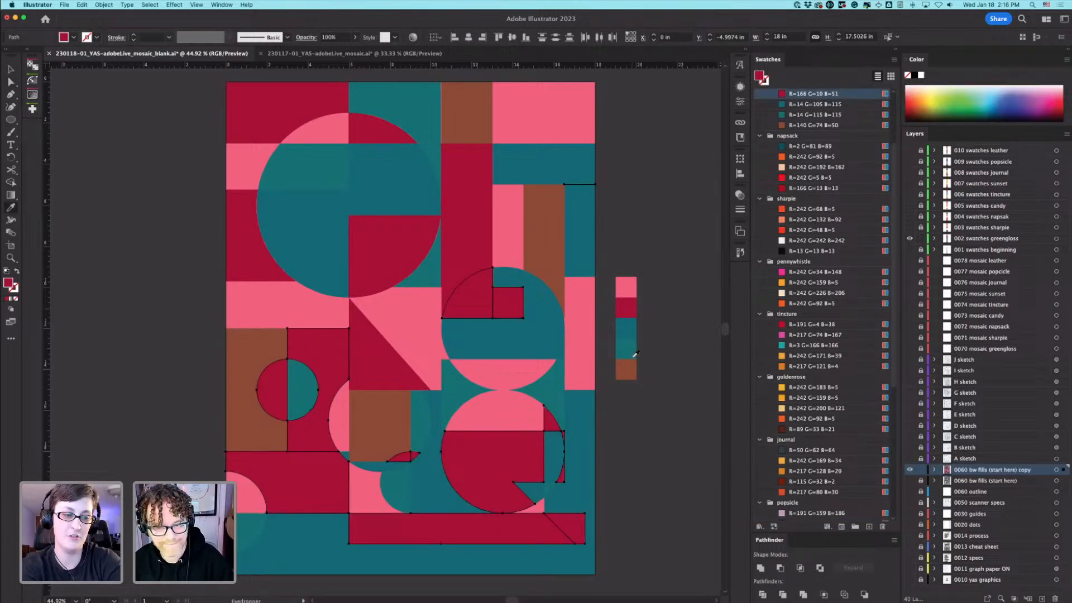
Step: Recolor the selected crimson shapes with brown R=140 G=74 B=50 and clear the selection
click(634, 366)
key(a)
click(653, 420)
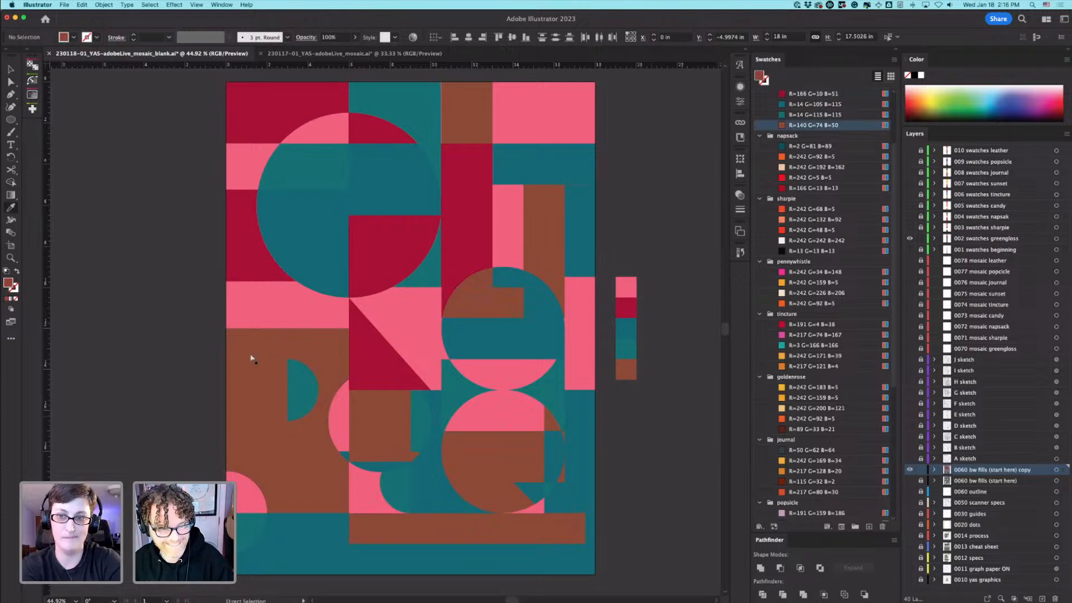
Step: Recolor the brown block around the small left circle with teal R=14 G=105 B=115 and clear the selection
click(251, 357)
key(i)
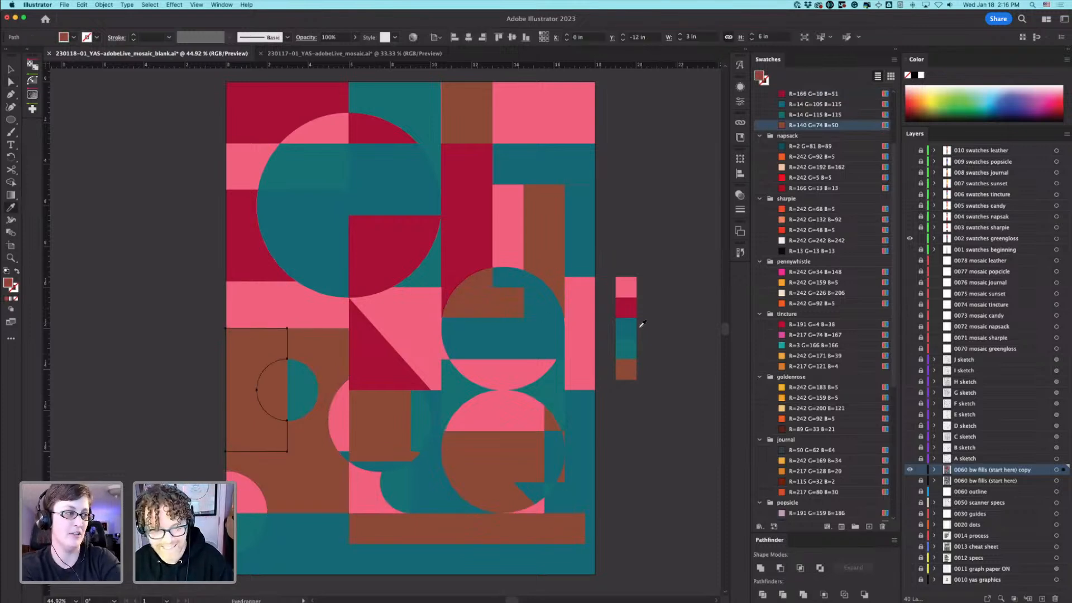
click(625, 335)
key(a)
key(super+shift+a)
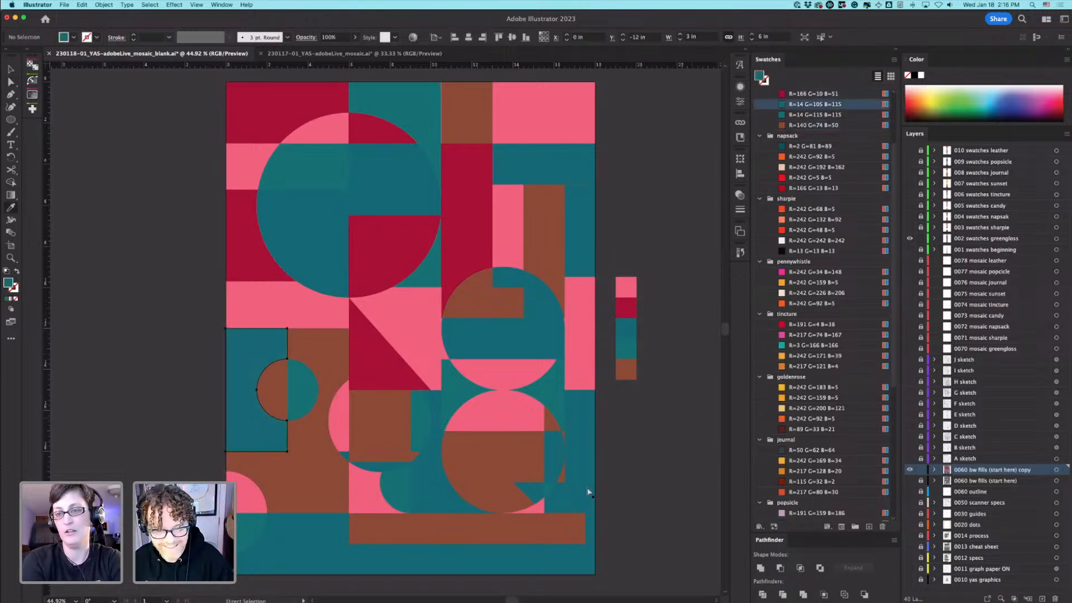
Step: Recolor the lower-right corner shape and the small wedge of the lower circle with crimson R=166 G=10 B=51
click(587, 494)
key(i)
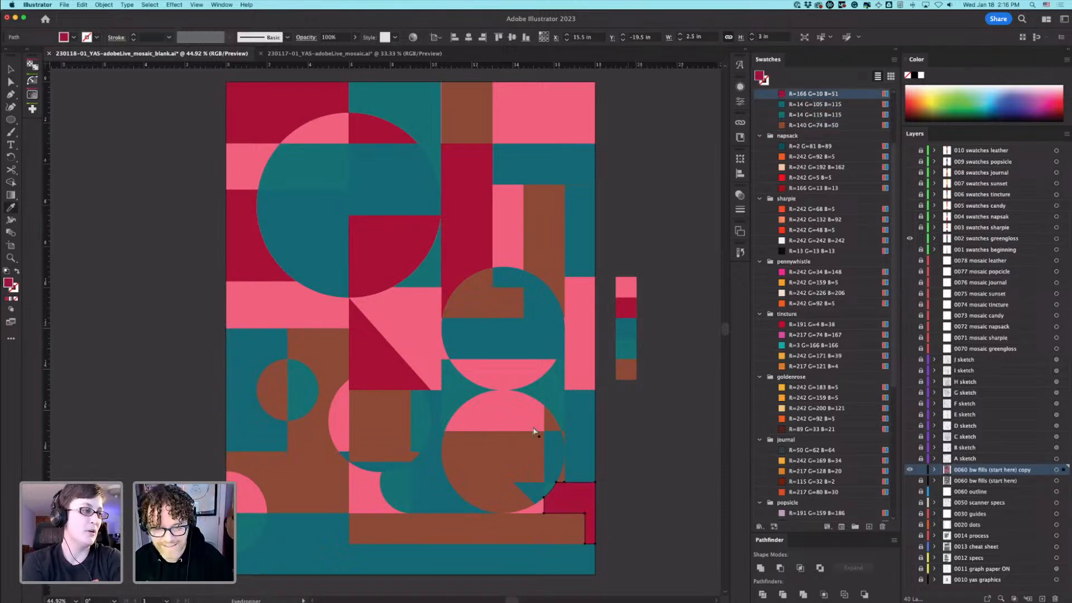
super+click(551, 422)
click(622, 303)
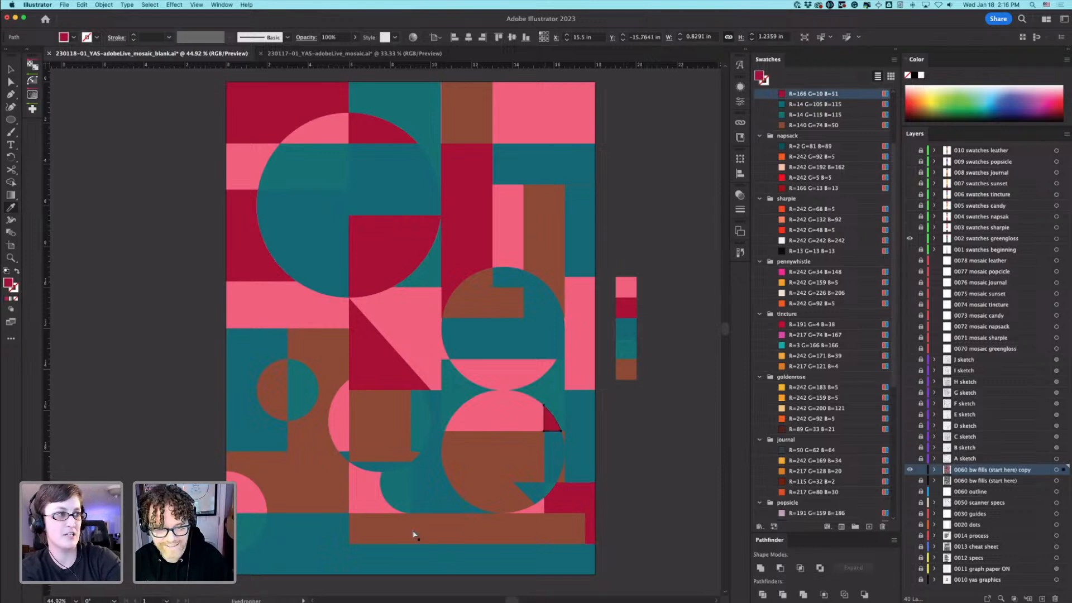
Step: Recolor the teal half circle above the bottom brown bar and the lower-left block with crimson R=166 G=10 B=51
super+click(403, 506)
click(620, 306)
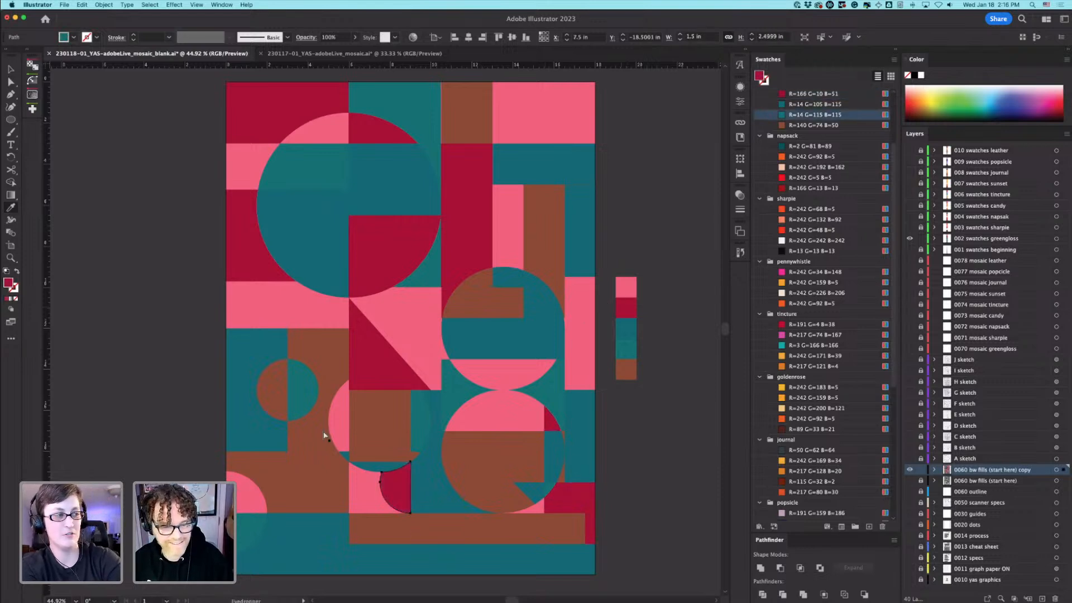
super+click(306, 463)
click(635, 304)
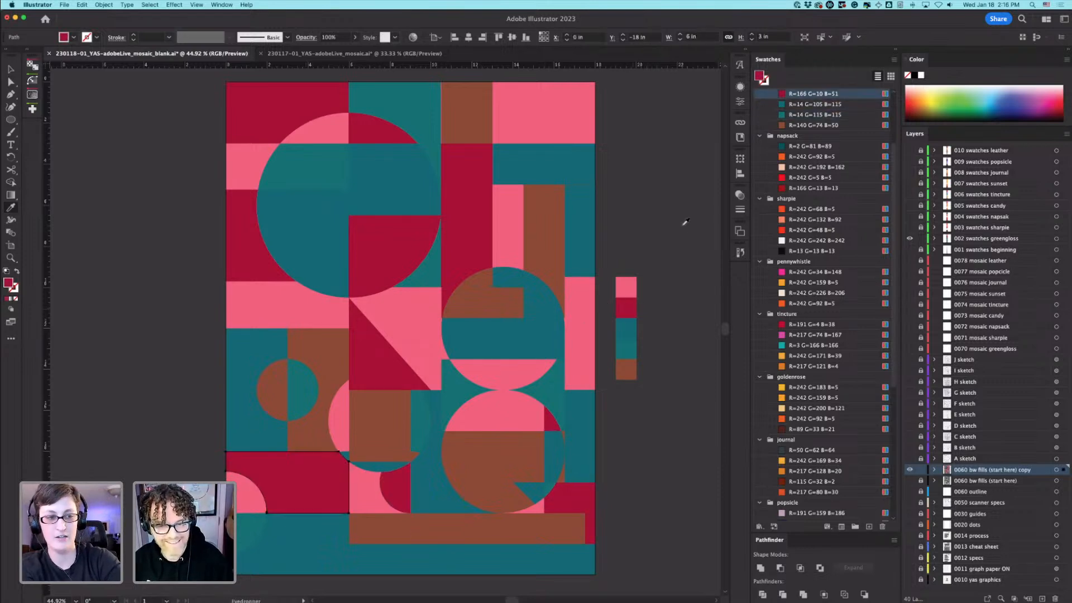
Step: Recolor the teal vertical strip on the mosaic's upper right edge with crimson R=166 G=10 B=51
super+click(561, 161)
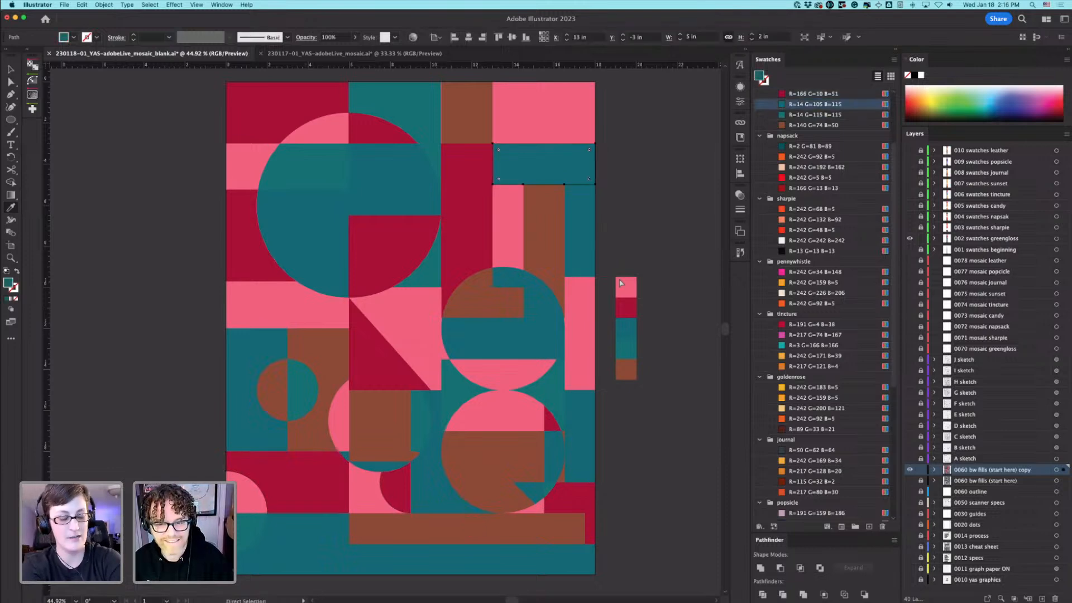
super+click(580, 232)
click(626, 306)
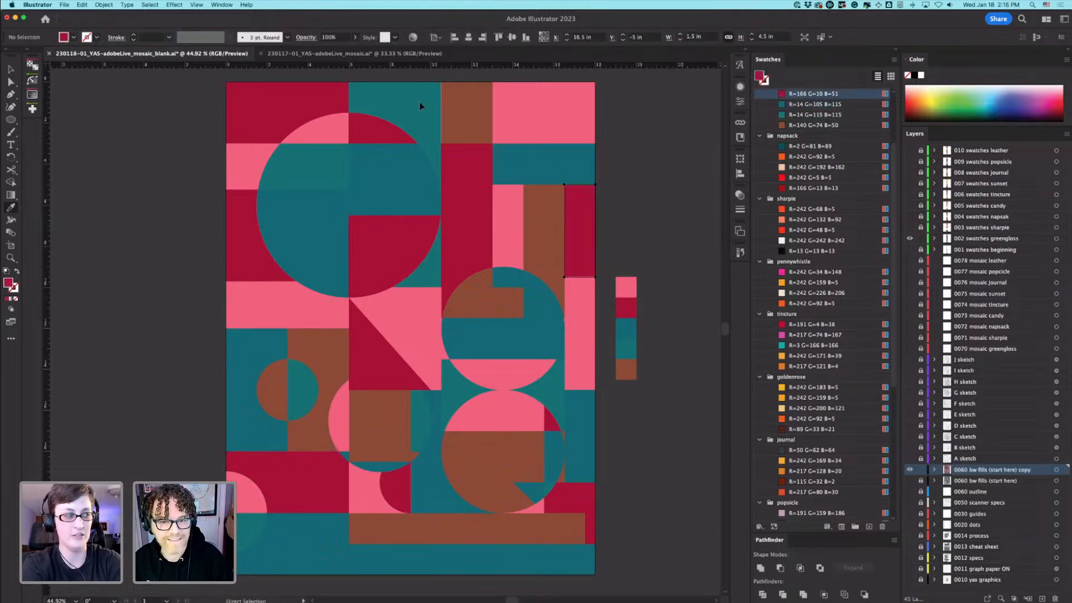
Step: Try brown and crimson on the teal top-middle block, settle on pink R=242 G=94 B=122, and clear the selection
super+click(423, 99)
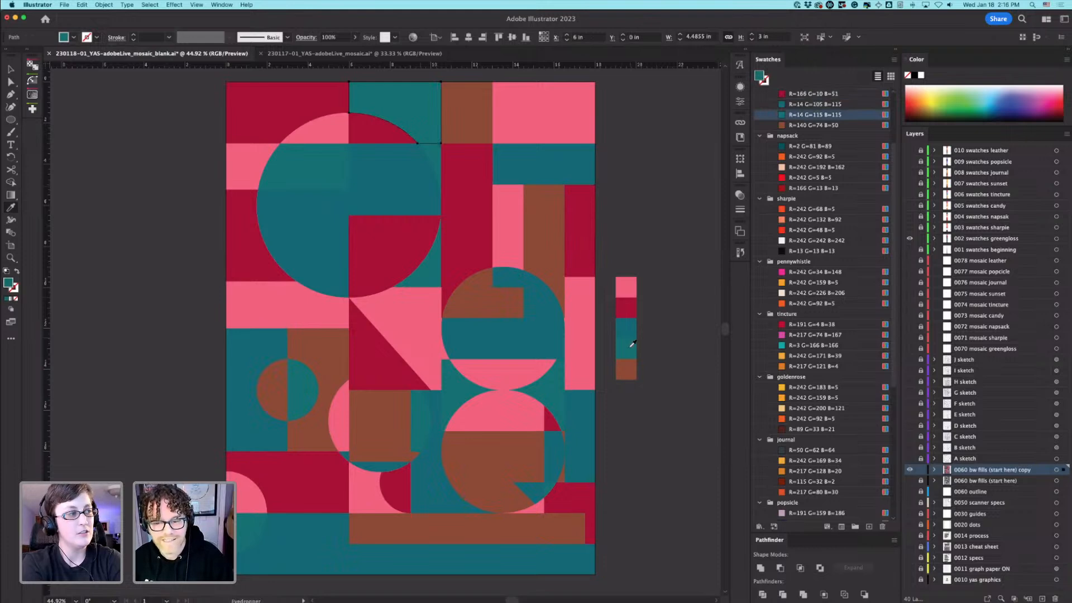
click(628, 367)
click(630, 303)
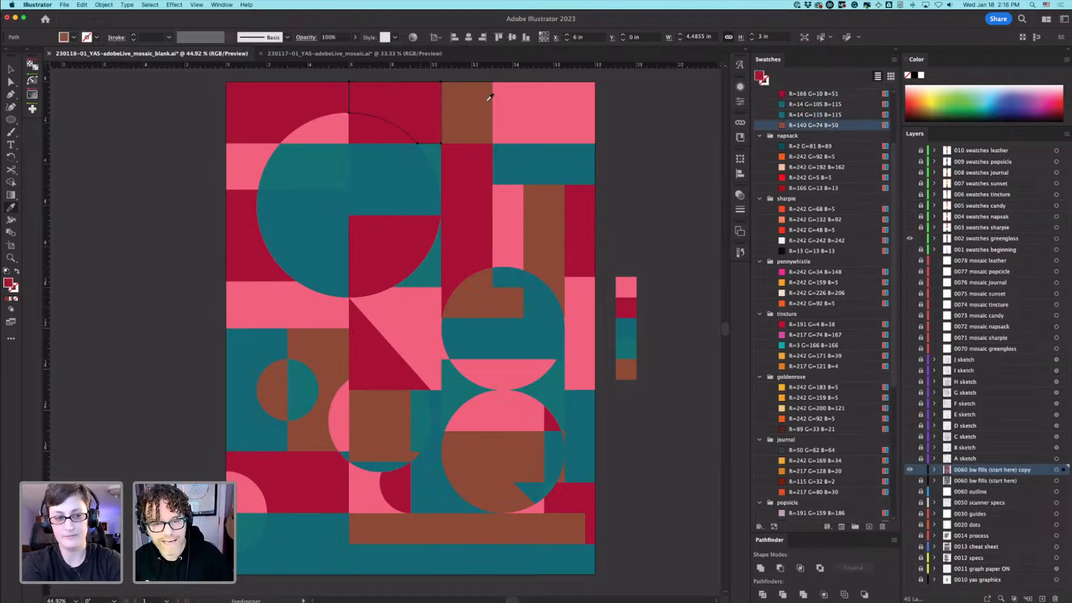
click(630, 285)
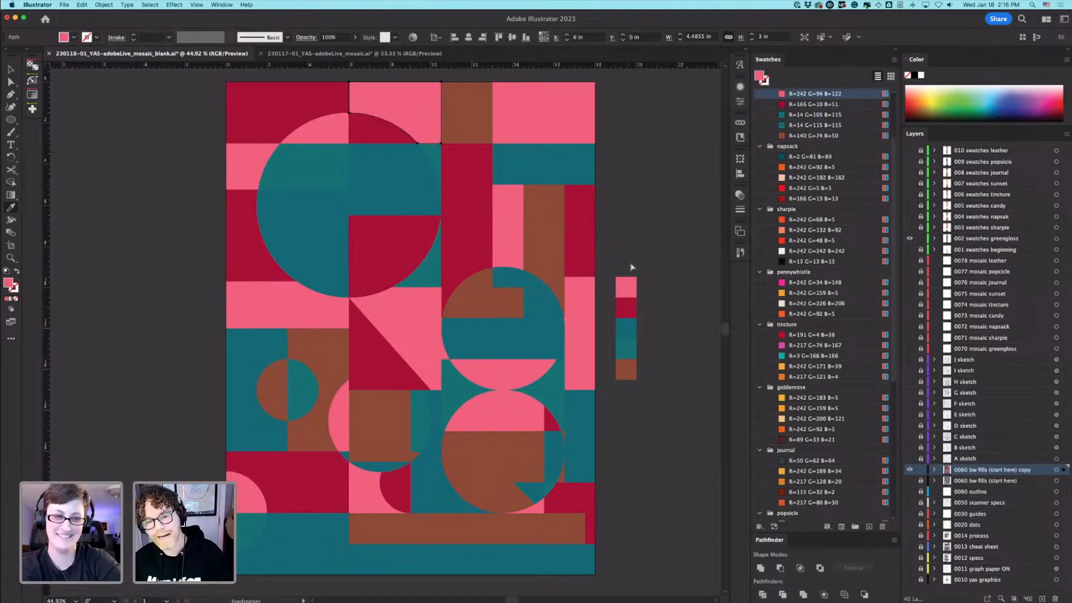
key(super+shift+a)
Step: Recolor the large circle's upper-right section with teal R=14 G=105 B=115 and the middle circle's lower-right section with crimson R=166 G=10 B=51
click(618, 327)
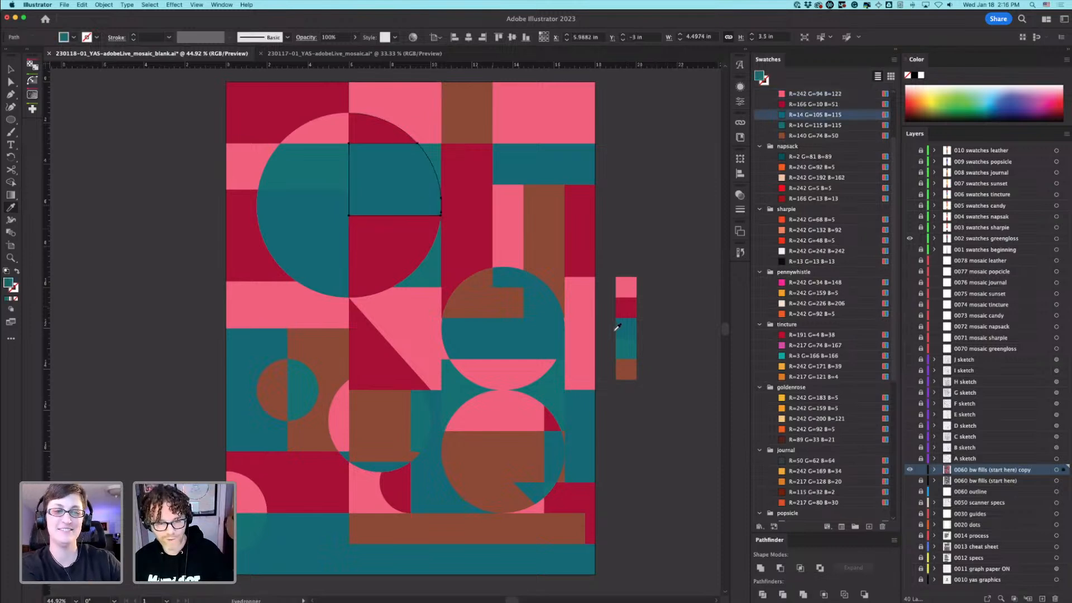
super+click(517, 338)
drag(509, 340, 557, 345)
click(682, 293)
Step: Recolor the narrow corner pieces beside the middle and lower circles with brown R=140 G=74 B=50
super+click(585, 363)
click(676, 371)
super+click(580, 425)
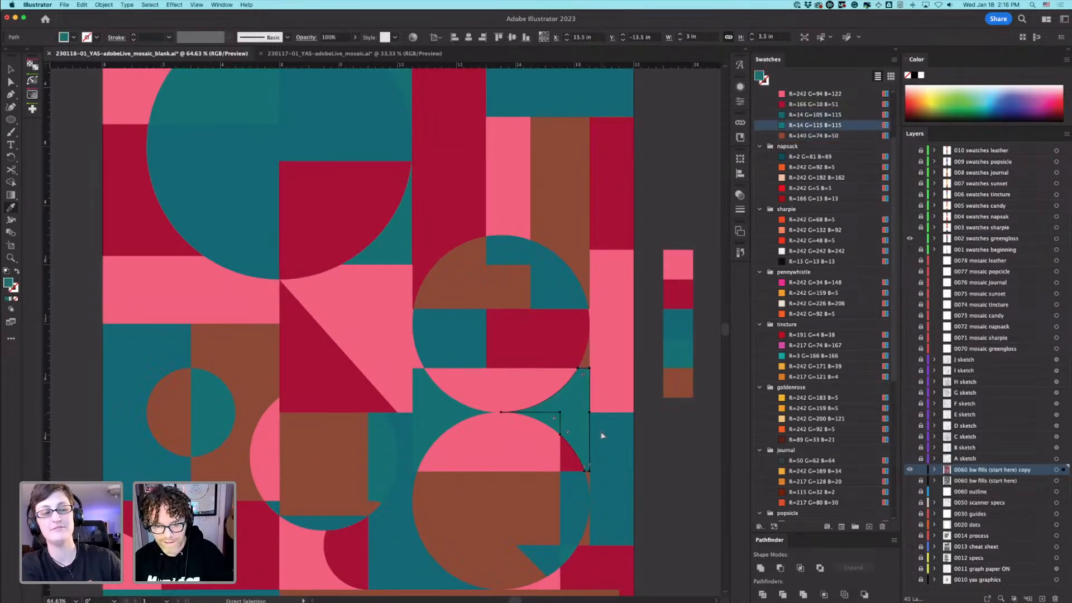
click(679, 371)
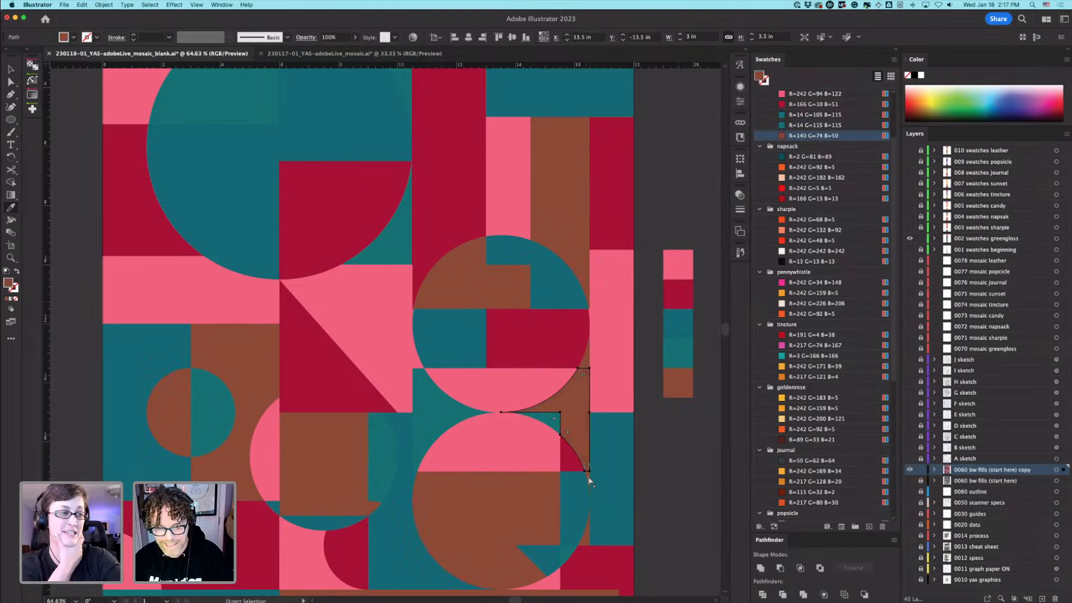
Step: Merge the brown sliver beside the lower circle with the brown piece above it using Shape Builder
super+click(587, 463)
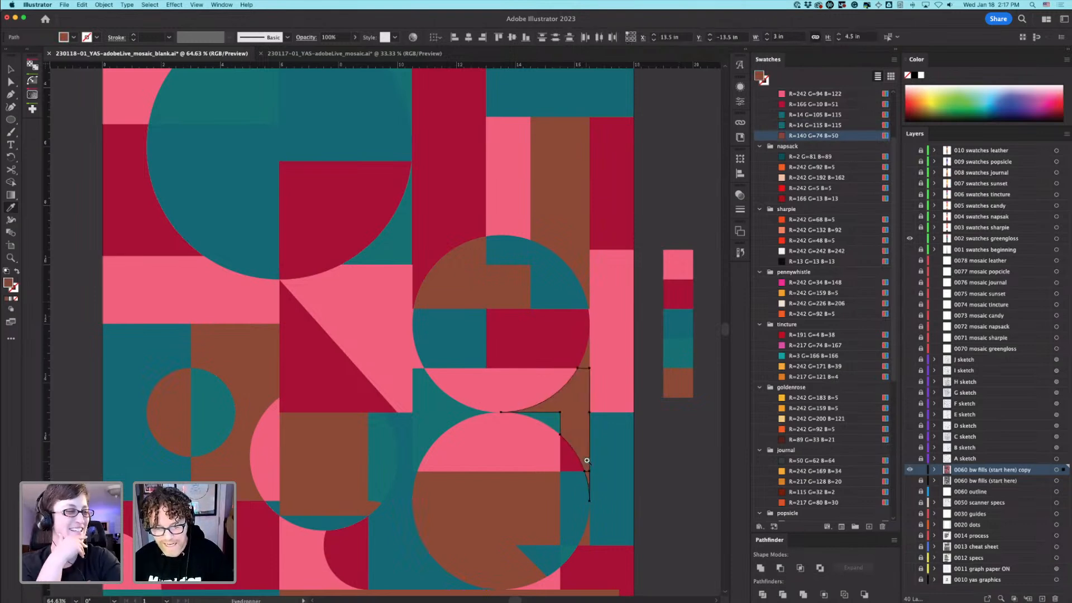
drag(580, 457, 677, 505)
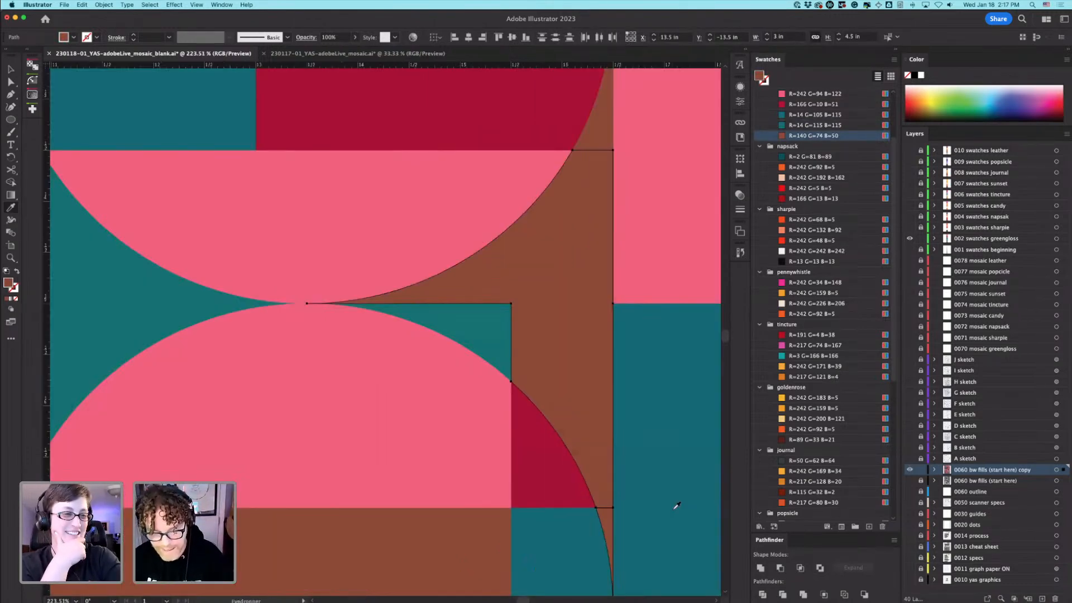
key(shift+m)
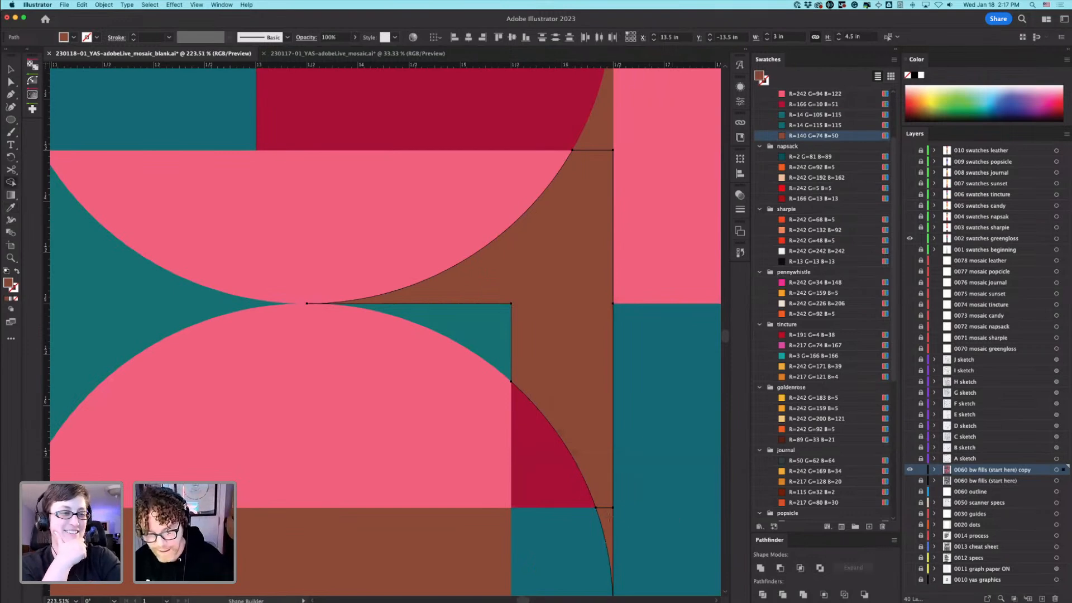
key(m)
key(shift+m)
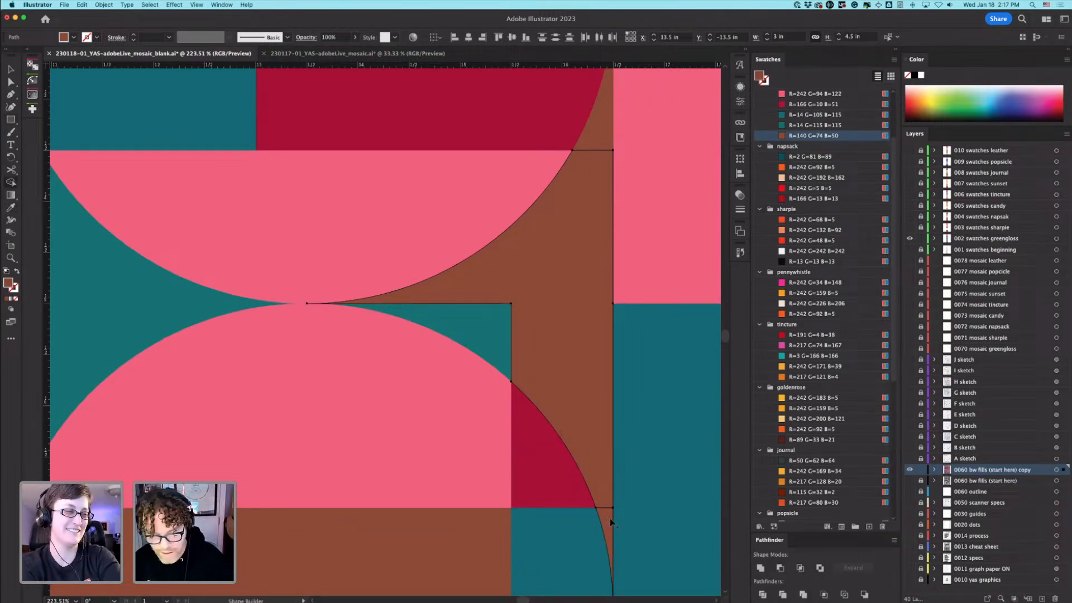
click(636, 510)
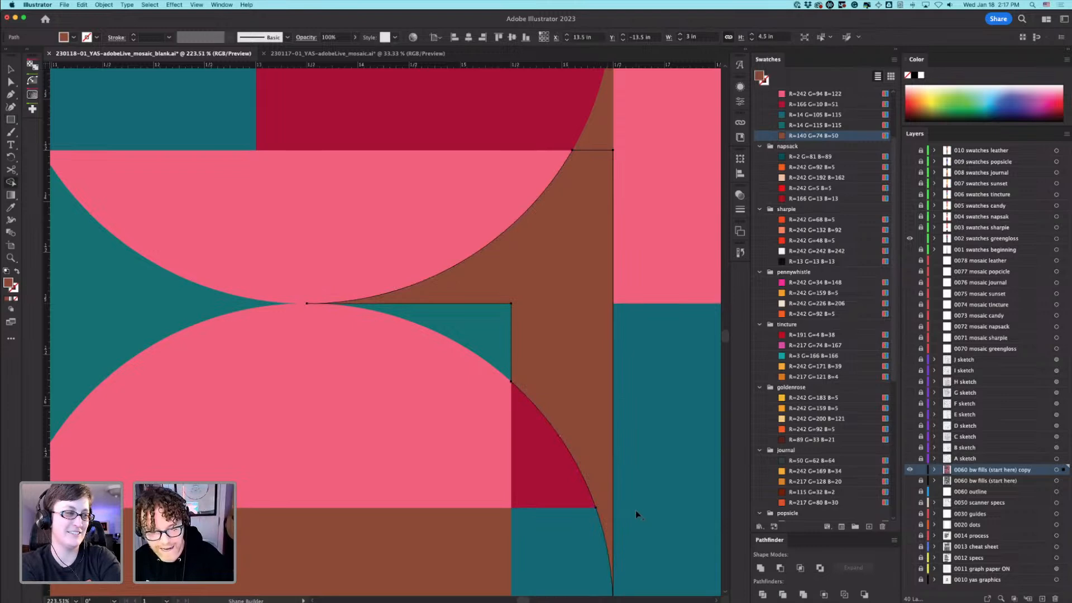
alt+super+click(466, 424)
alt+super+click(421, 374)
alt+super+click(388, 393)
drag(591, 460, 672, 473)
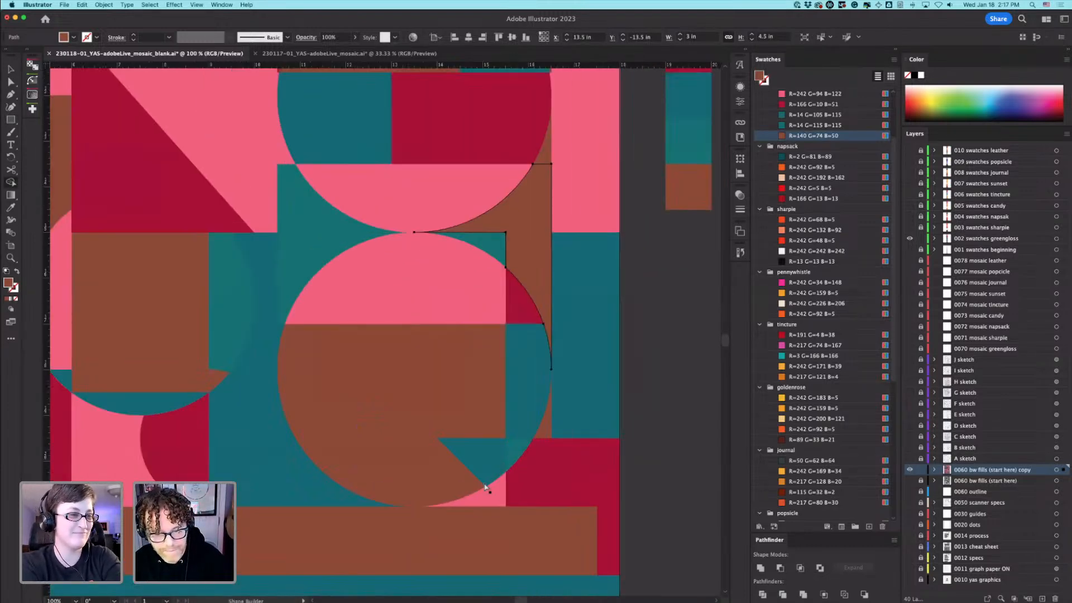
click(486, 472)
click(506, 462)
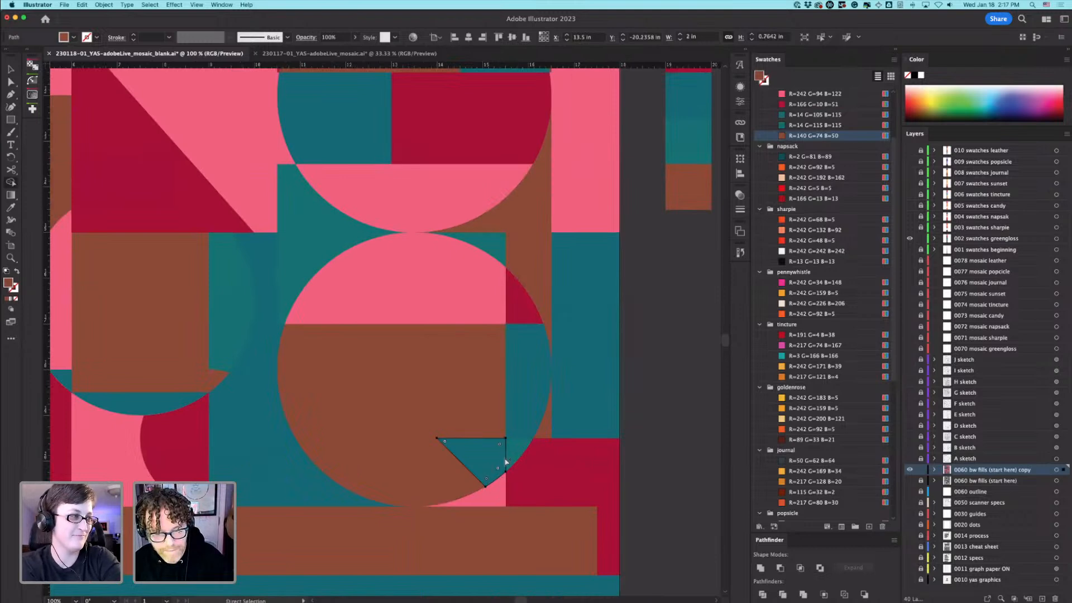
click(702, 433)
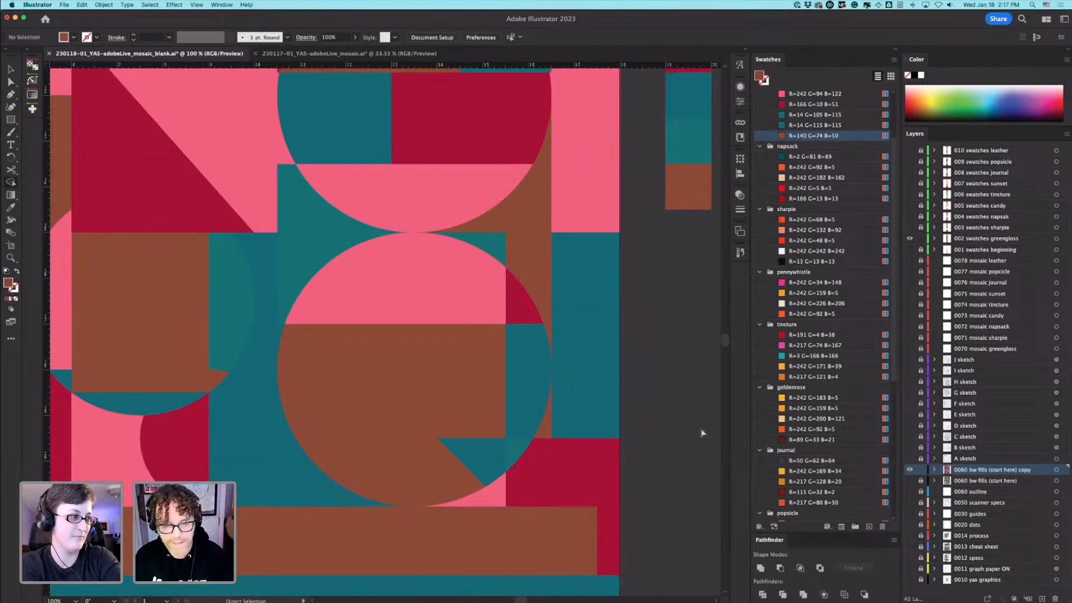
Step: Recolor the pink sliver along the left side of the middle circle with crimson R=166 G=10 B=51 and clear the selection
key(super+minus)
key(super+minus)
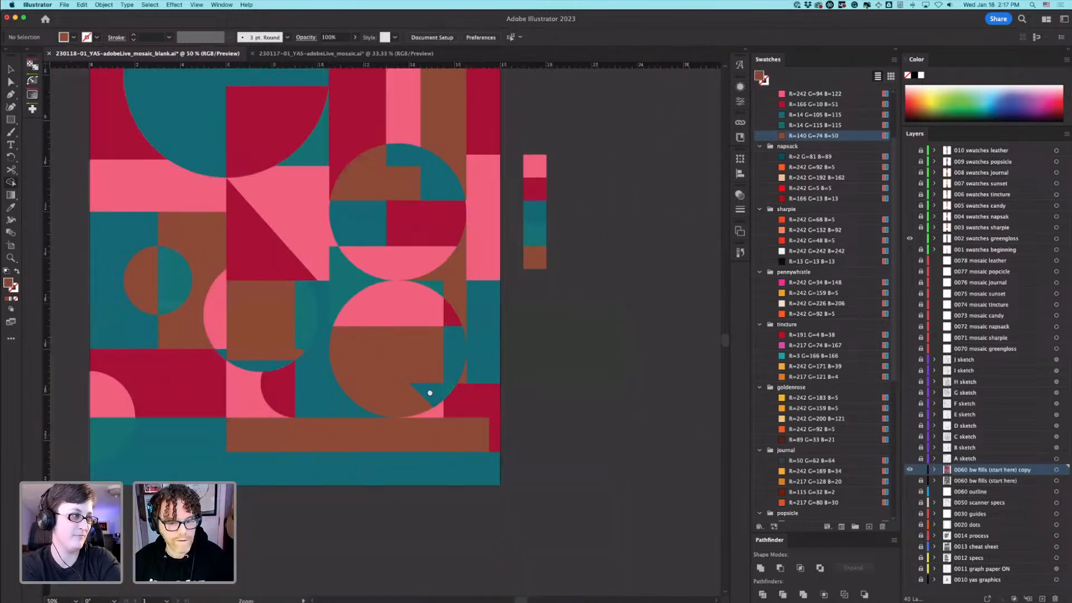
key(super+minus)
click(459, 337)
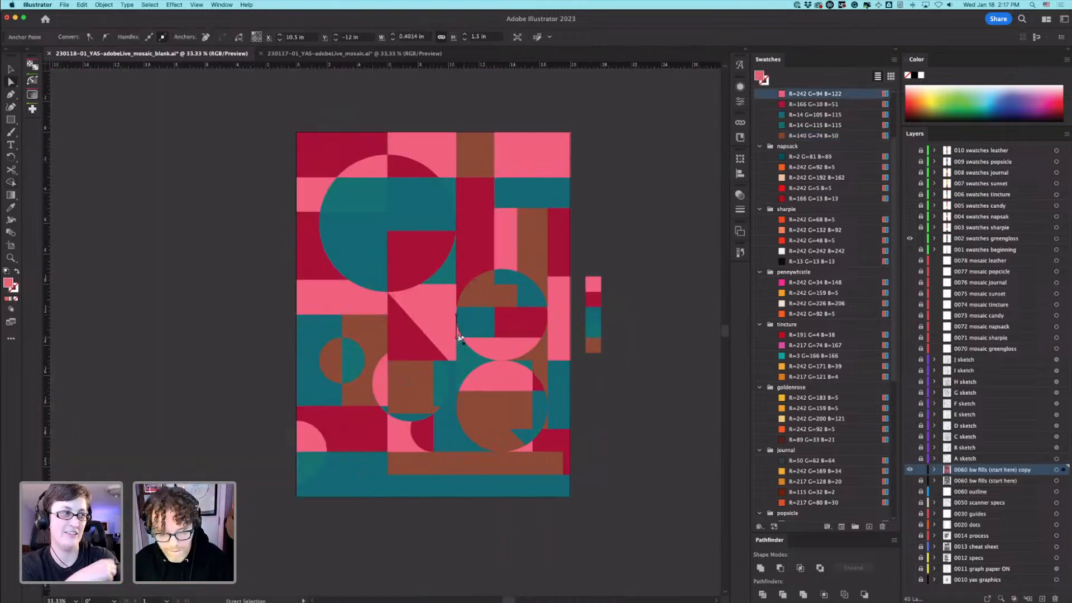
key(i)
click(563, 249)
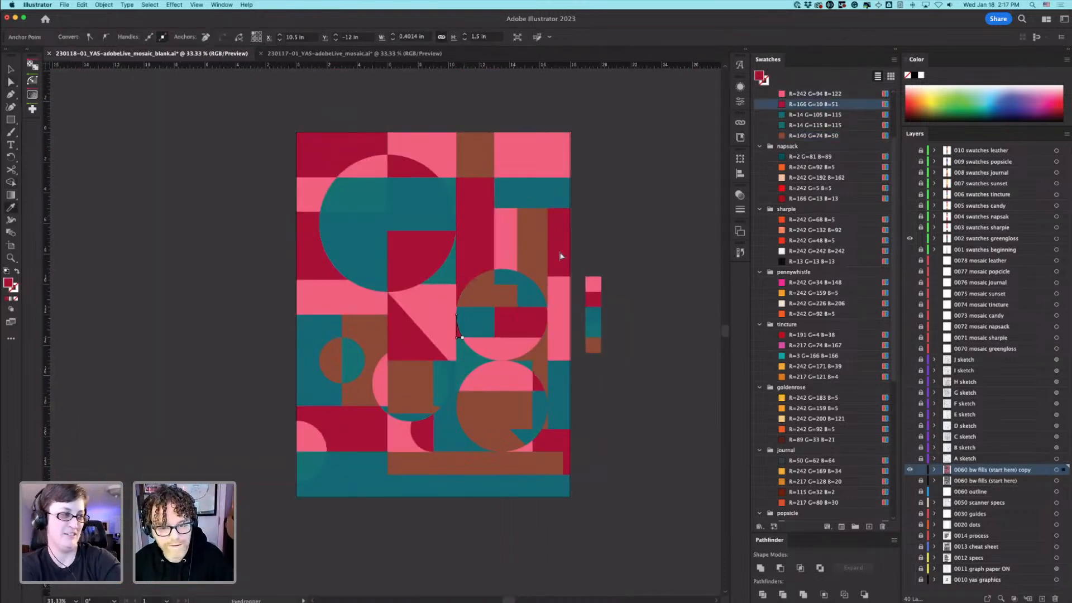
key(super+shift+a)
Step: Check all shape outlines, then recolor the tiny teal corner above the lower-left block with crimson R=166 G=10 B=51
drag(447, 394, 499, 419)
key(super+a)
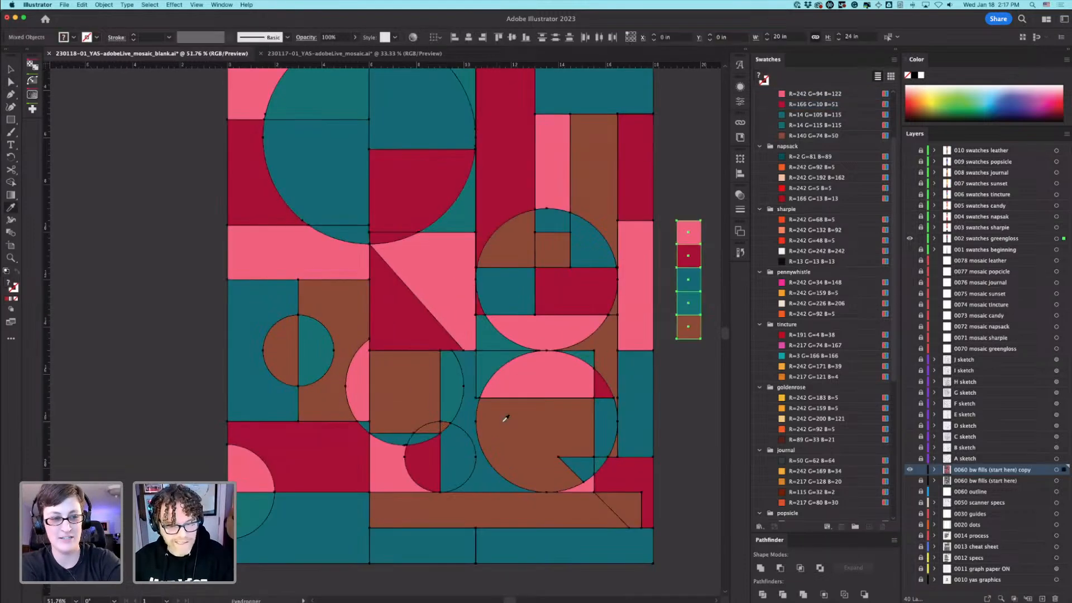
key(super+shift+a)
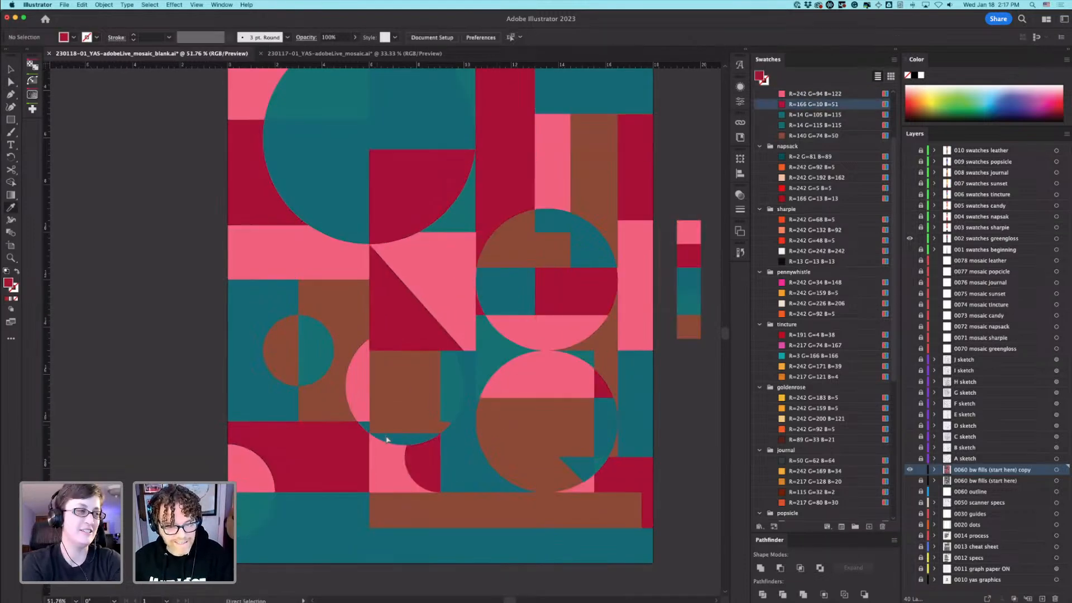
super+click(365, 426)
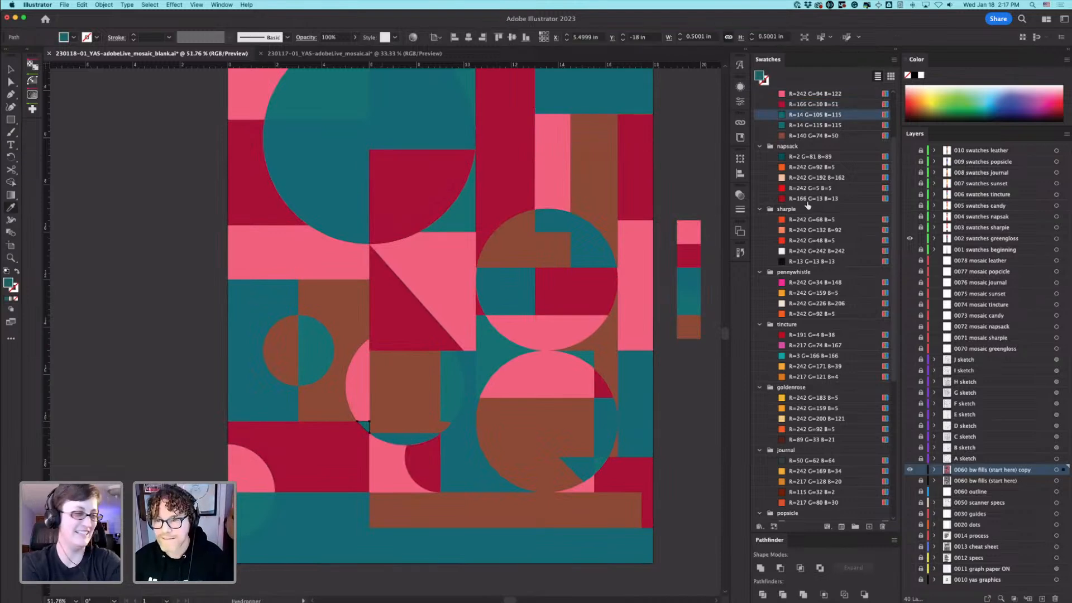
scroll(811, 199, up, 3)
click(801, 178)
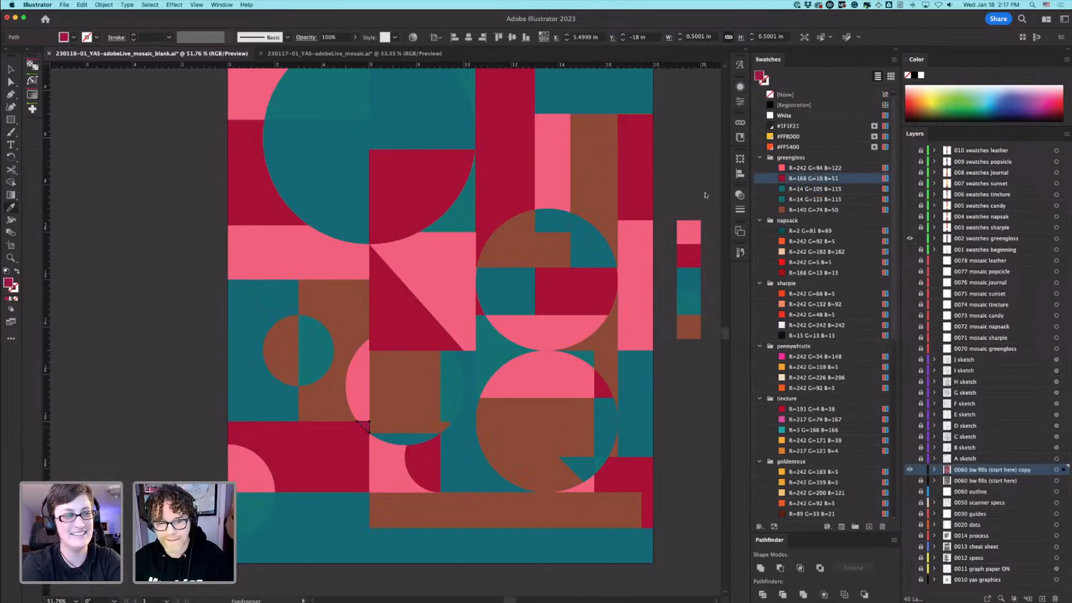
Step: Merge the tiny crimson corner with the crimson lower-left block using Shape Builder
super+click(348, 434)
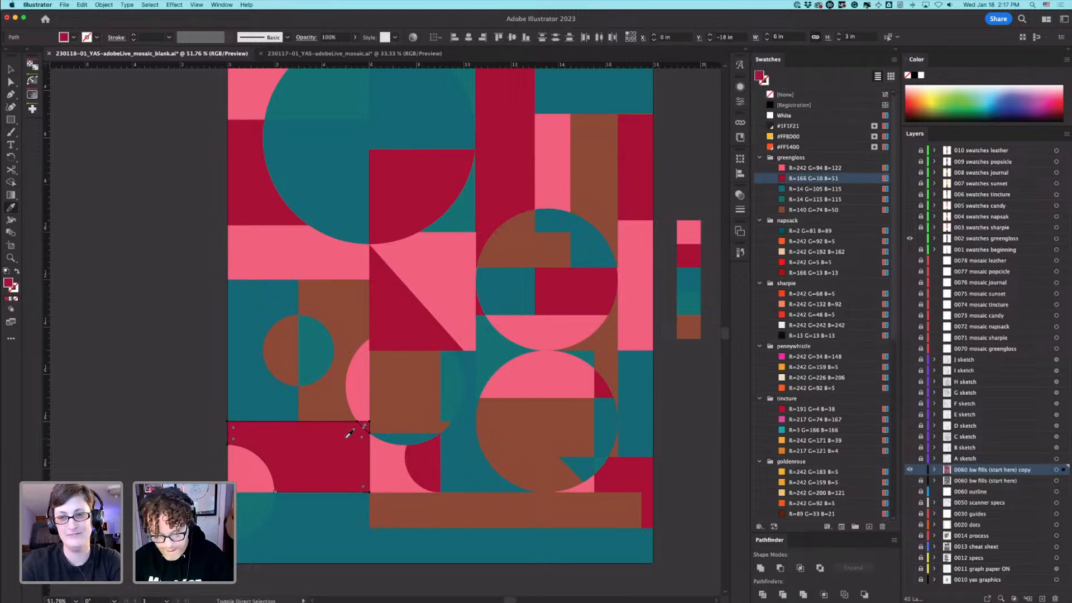
key(shift+m)
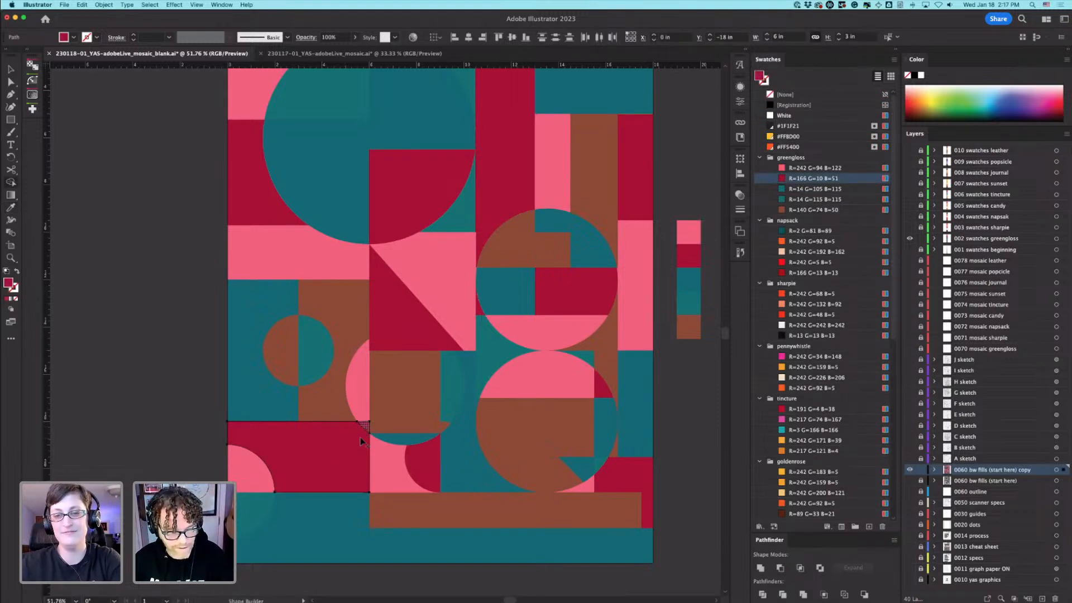
super+click(191, 416)
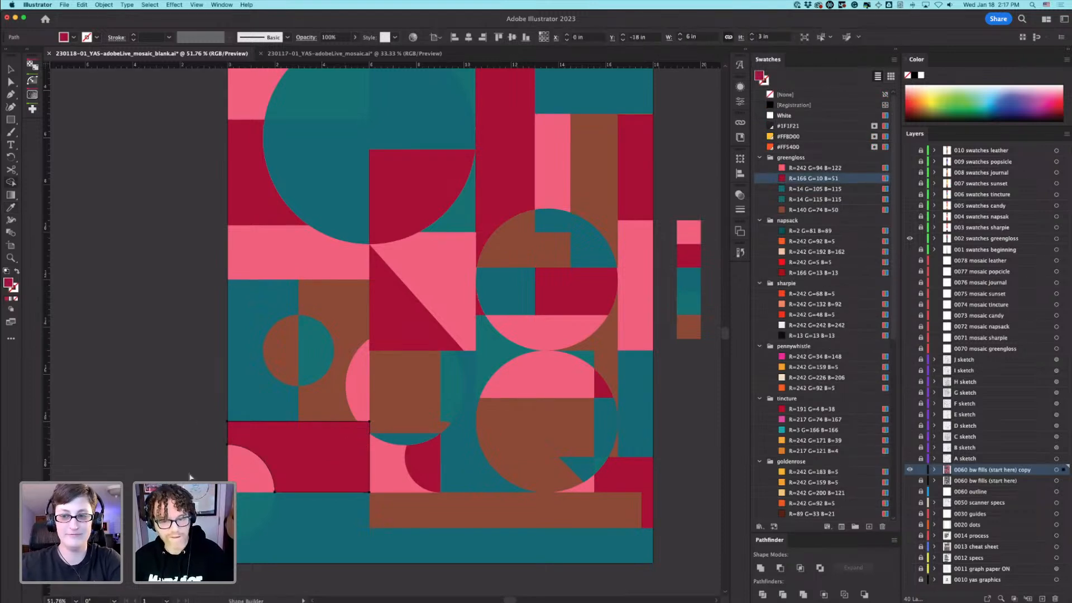
Step: Recolor the teal background shape left of the lower circle with crimson R=166 G=10 B=51
super+click(470, 430)
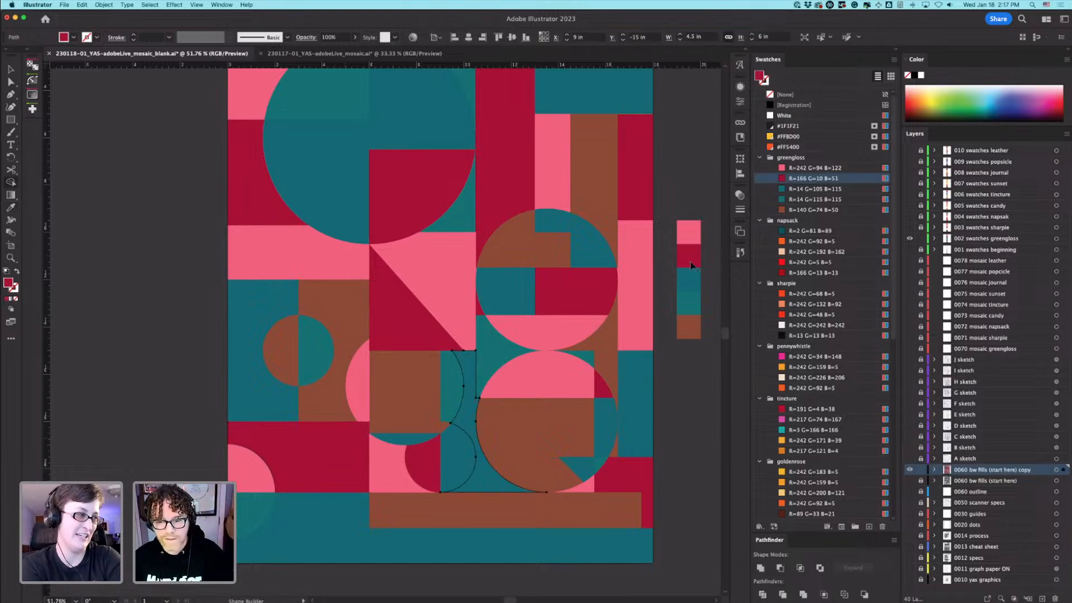
key(i)
click(696, 248)
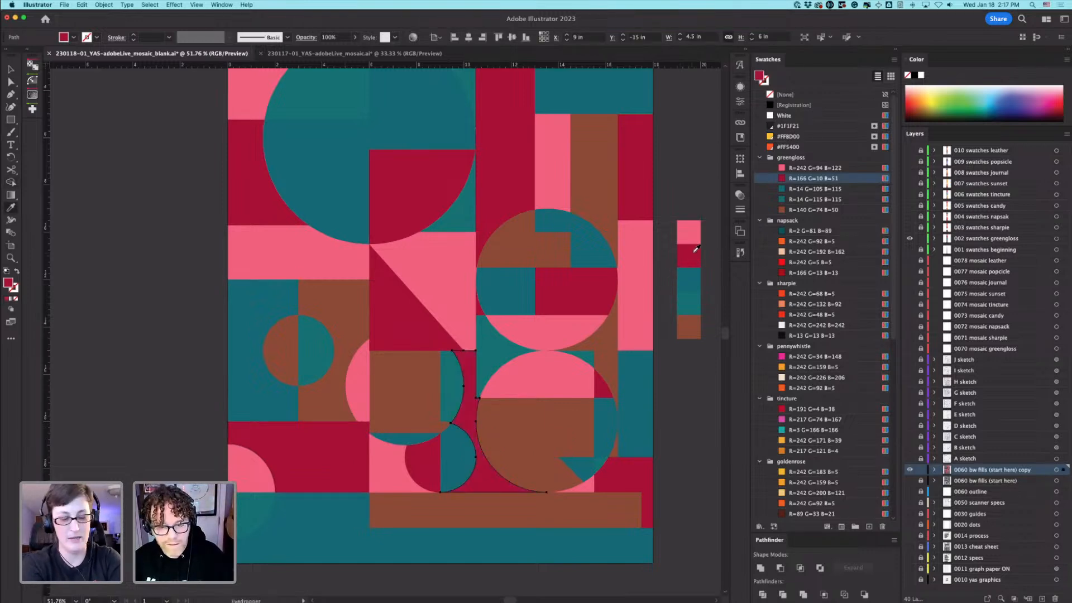
Step: Try a teal R=14 G=105 B=115 fill on the background shape left of the lower circle and restore crimson R=166 G=10 B=51
click(690, 327)
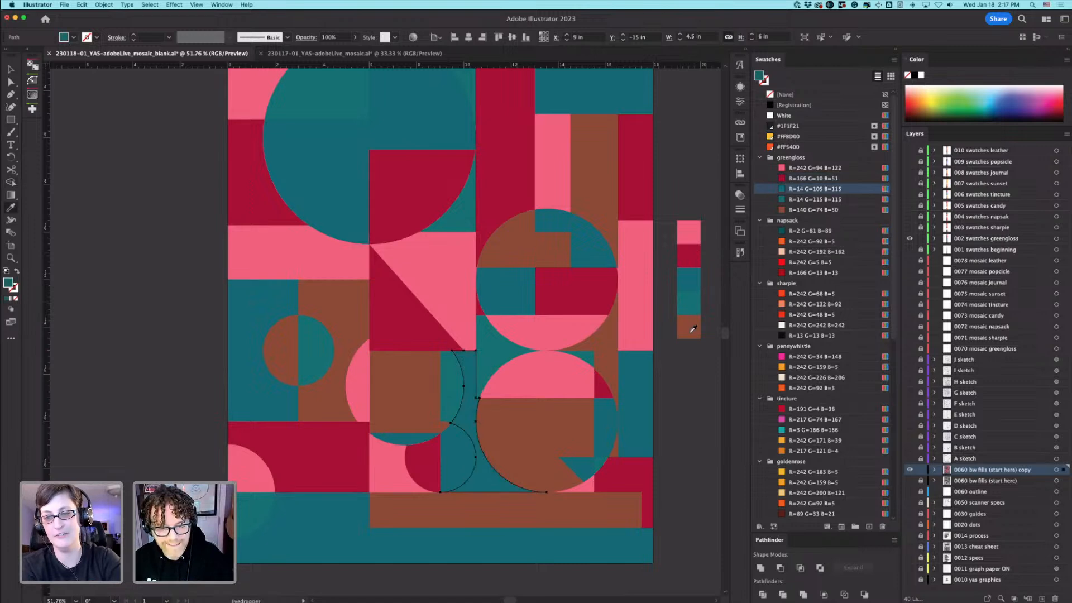
click(692, 274)
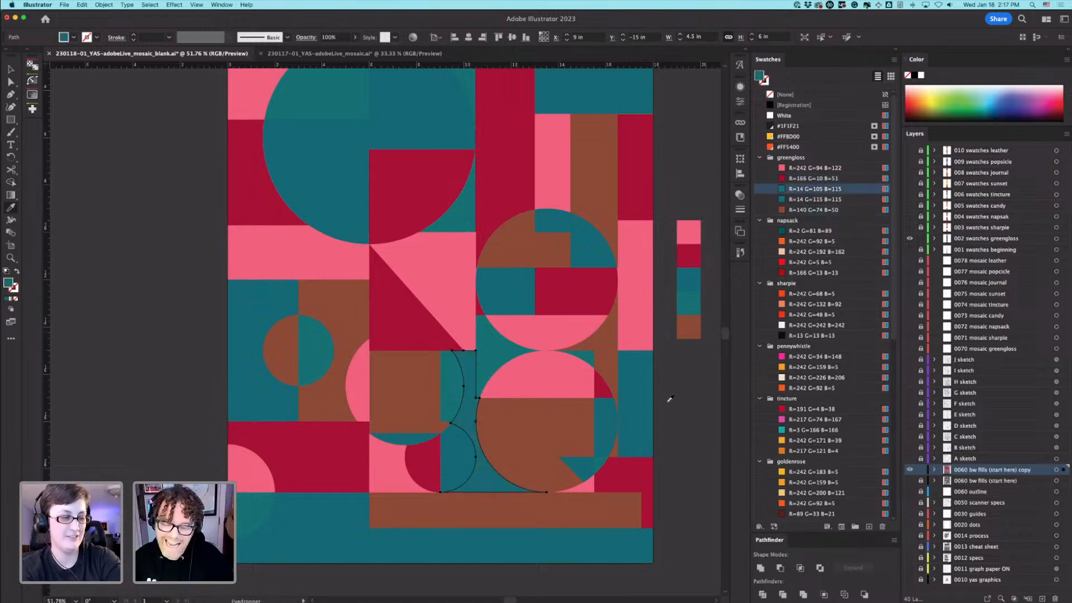
click(692, 252)
super+click(268, 314)
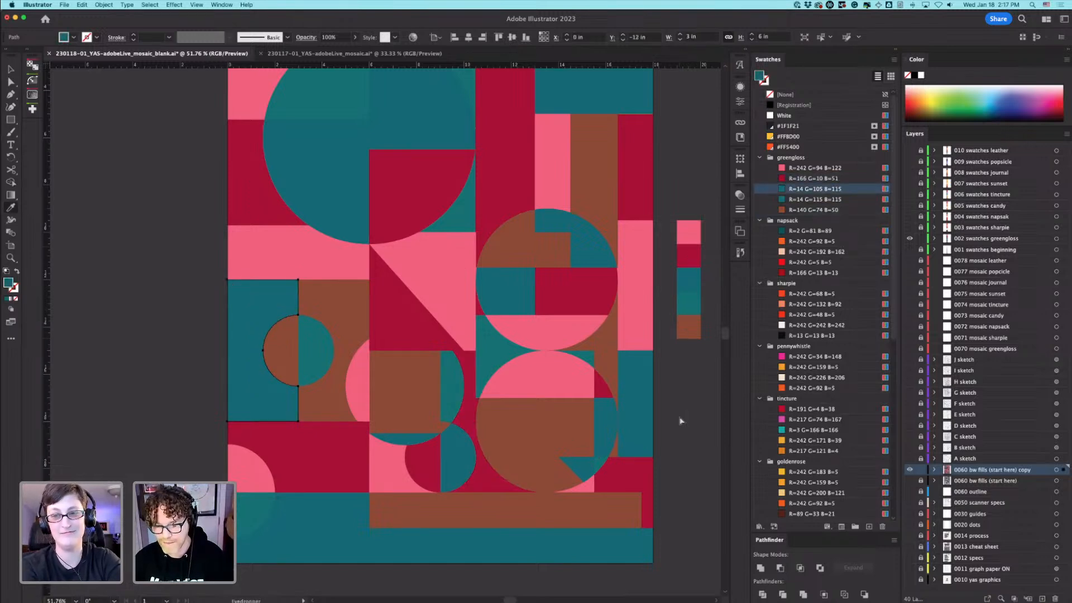
Step: Try to combine the teal block and the crimson corner shape at the mosaic's lower-right edge into a compound path, and undo it
key(a)
drag(641, 436, 764, 569)
key(super+8)
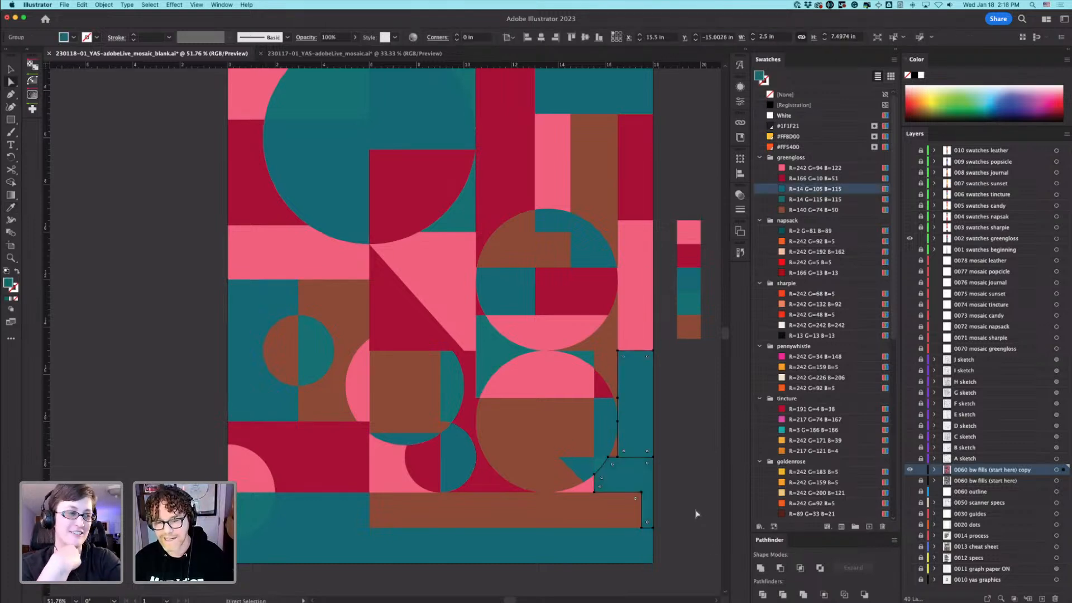
key(v)
key(a)
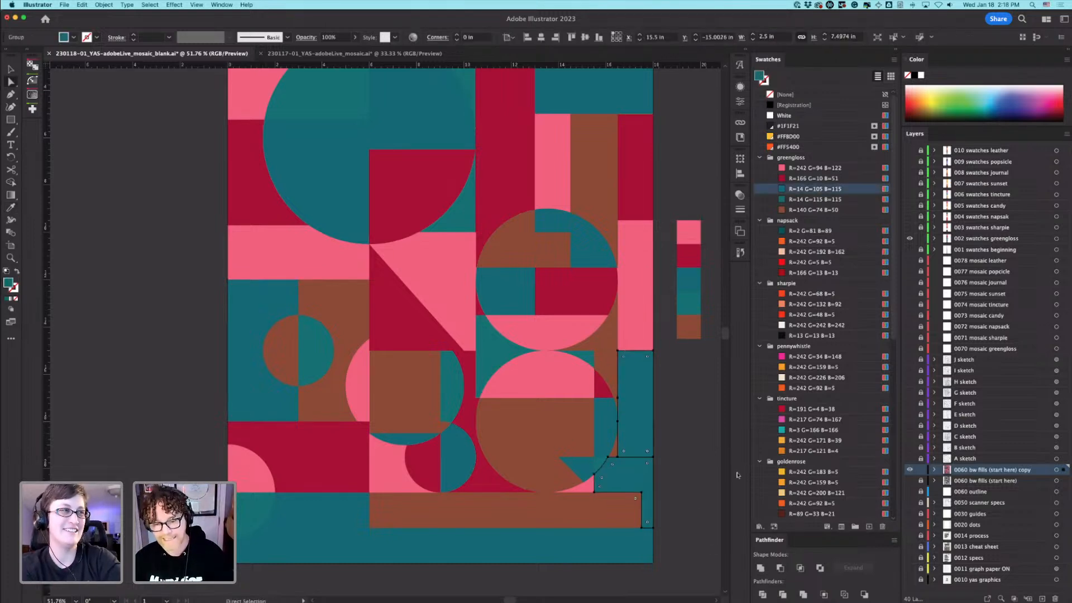
key(super+z)
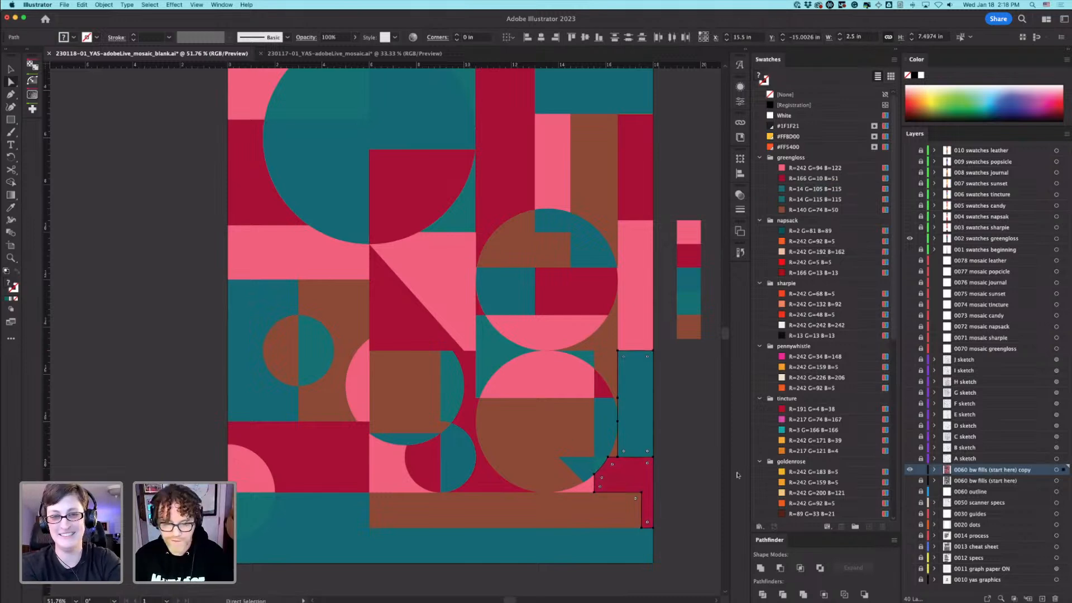
Step: Examine the junction of the teal block, crimson corner shape and small brown sliver beside the lower-right circle
key(shift+m)
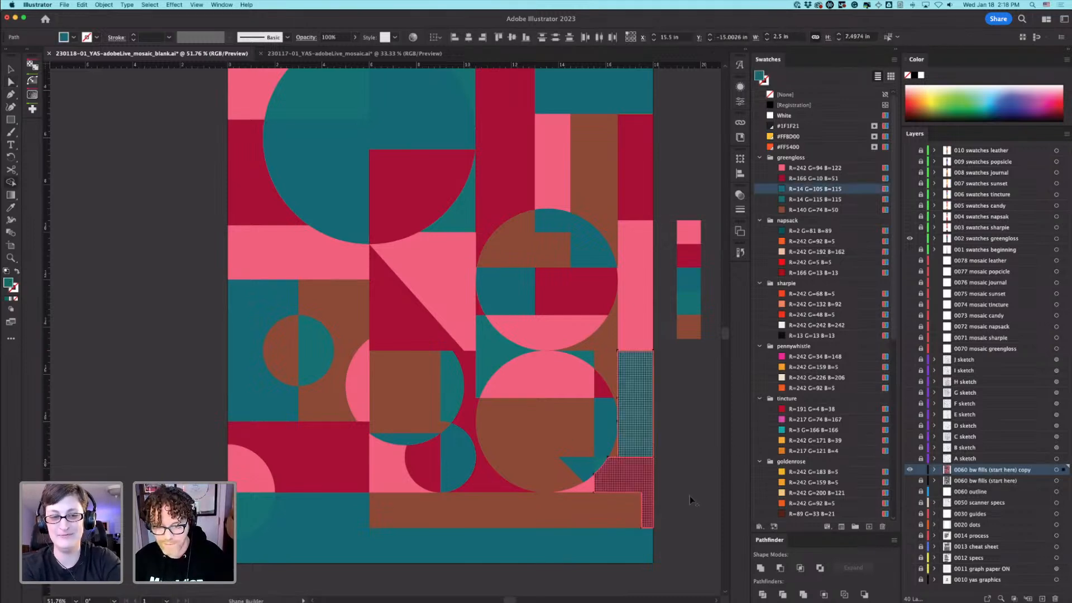
click(680, 493)
drag(798, 494, 866, 497)
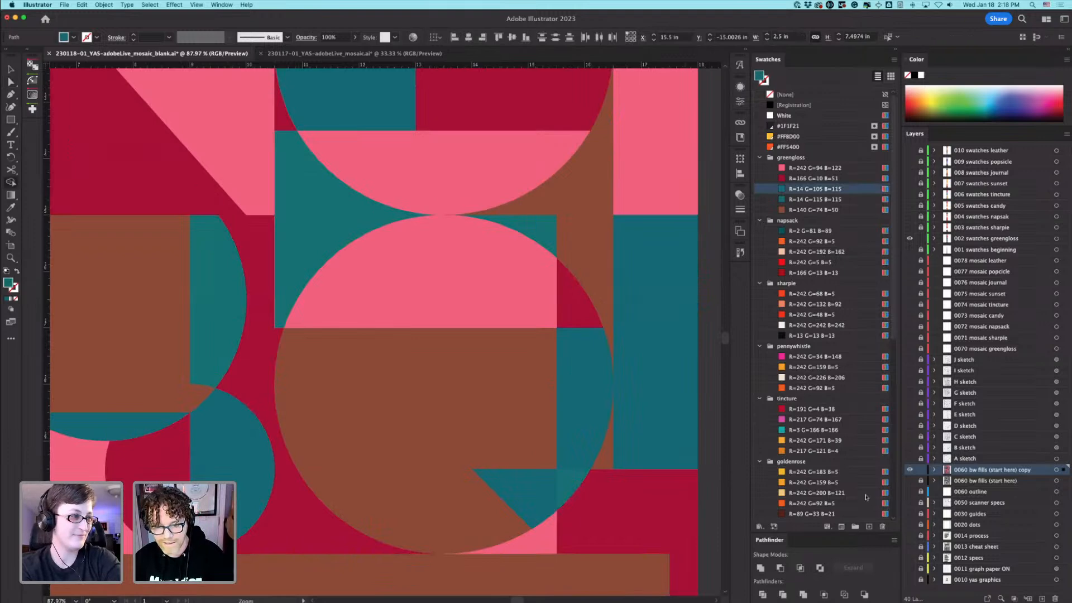
scroll(590, 495, up, 5)
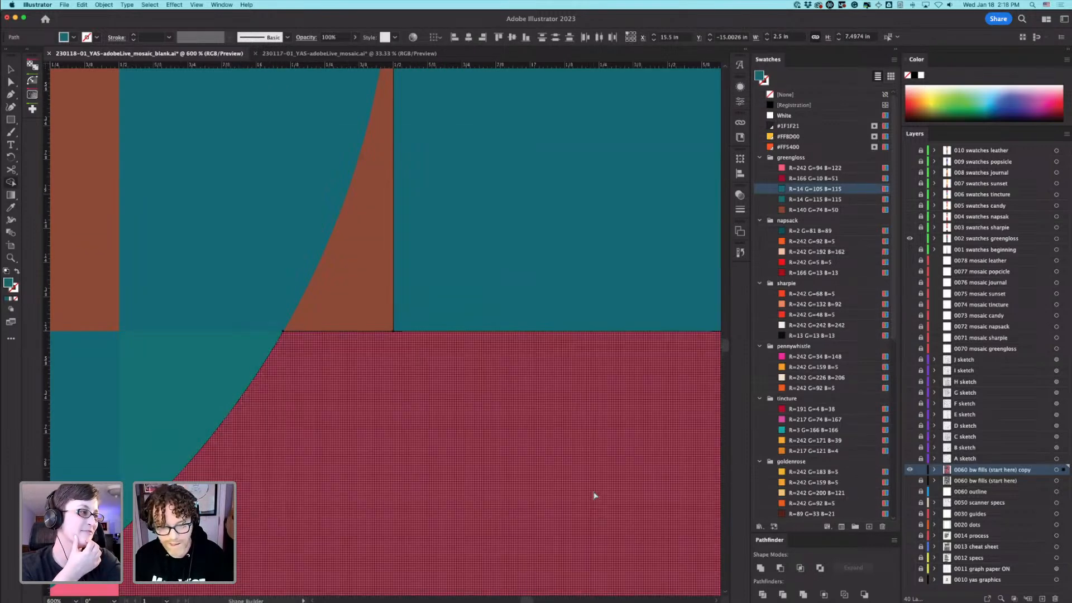
key(super+0)
key(super+shift+a)
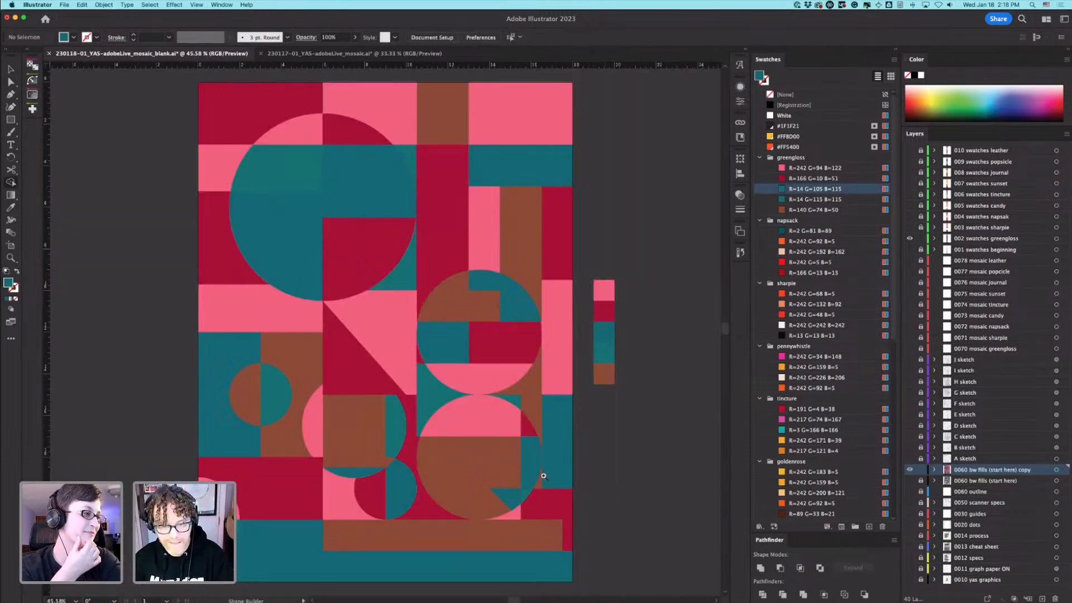
drag(531, 472, 561, 528)
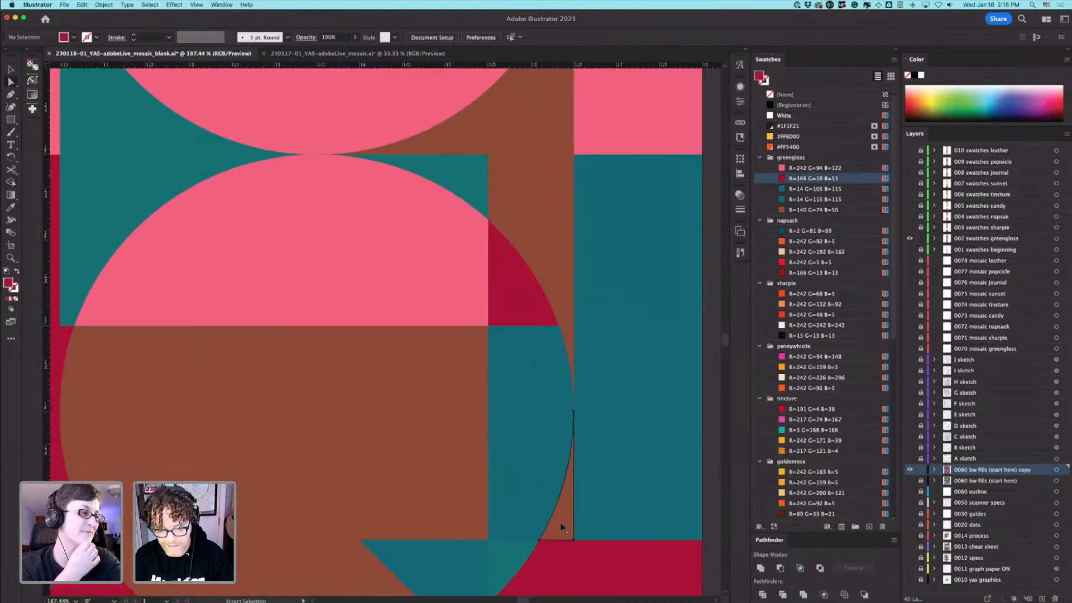
key(super+0)
click(537, 474)
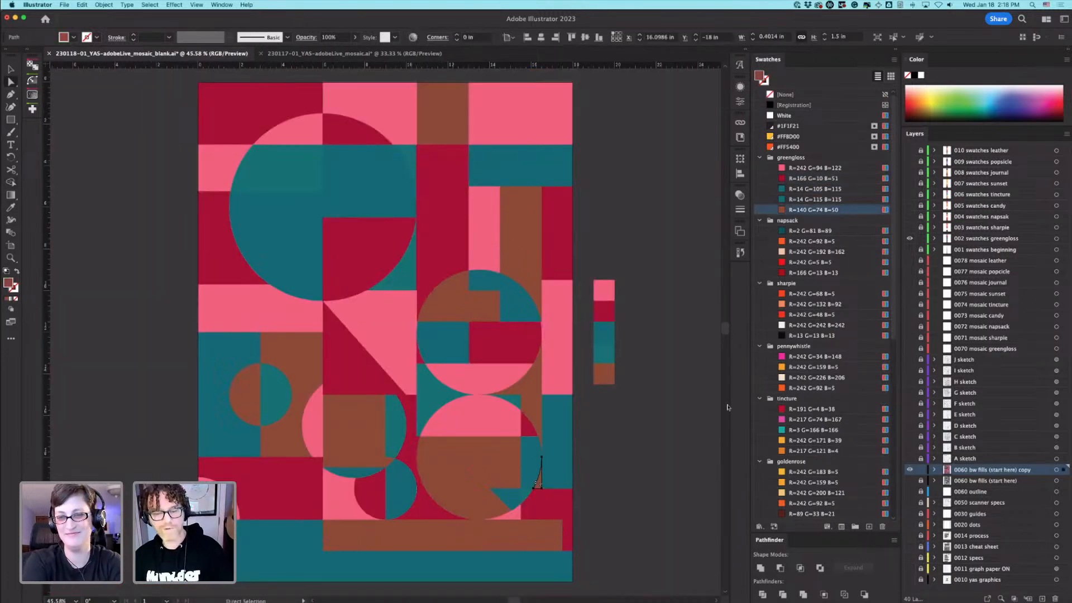
Step: Merge the pink sliver beside the middle circle with the brown vertical bar above it using Shape Builder, filled pink R=242 G=94 B=122
drag(550, 355, 581, 326)
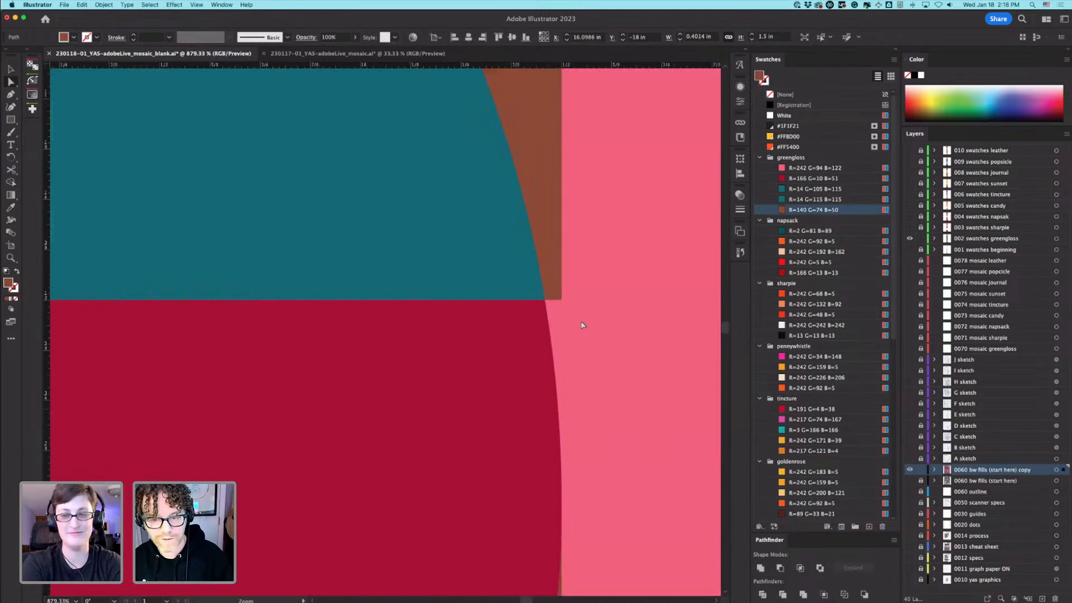
click(555, 318)
click(555, 318)
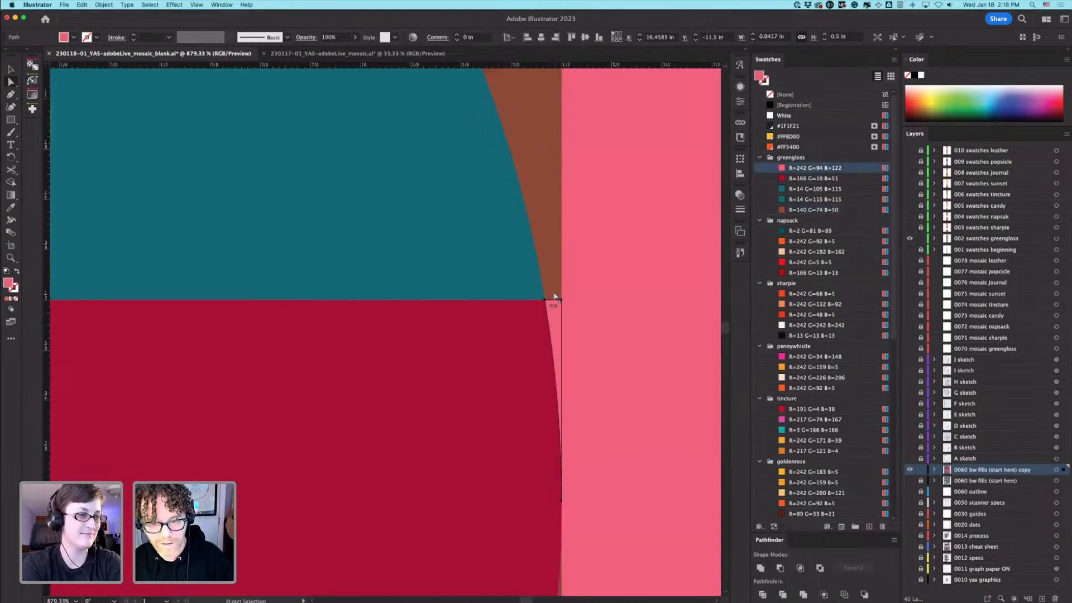
key(shift+m)
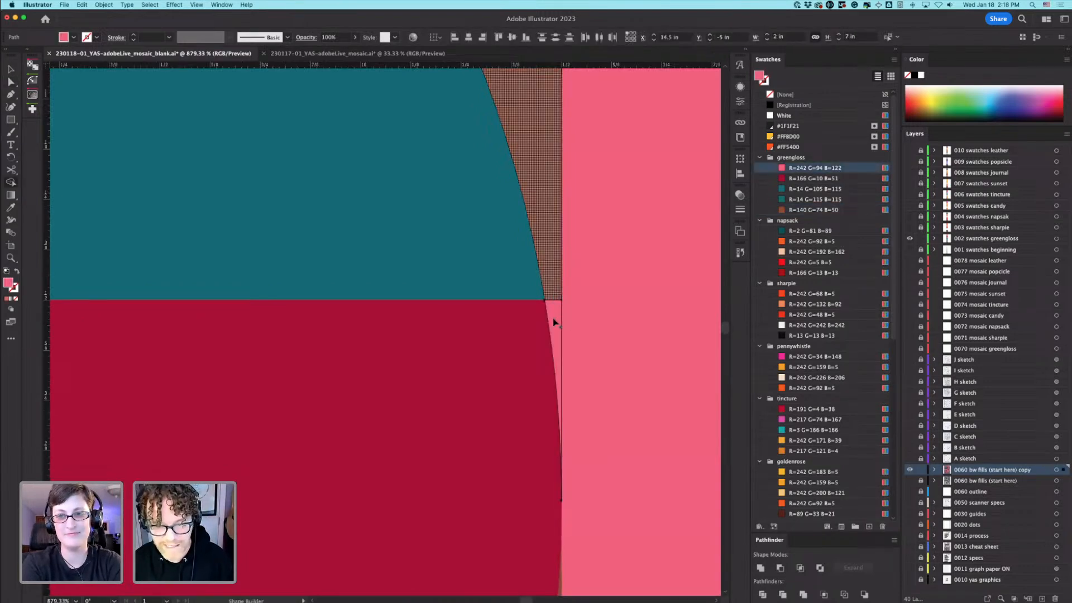
drag(552, 289, 554, 308)
key(a)
key(super+0)
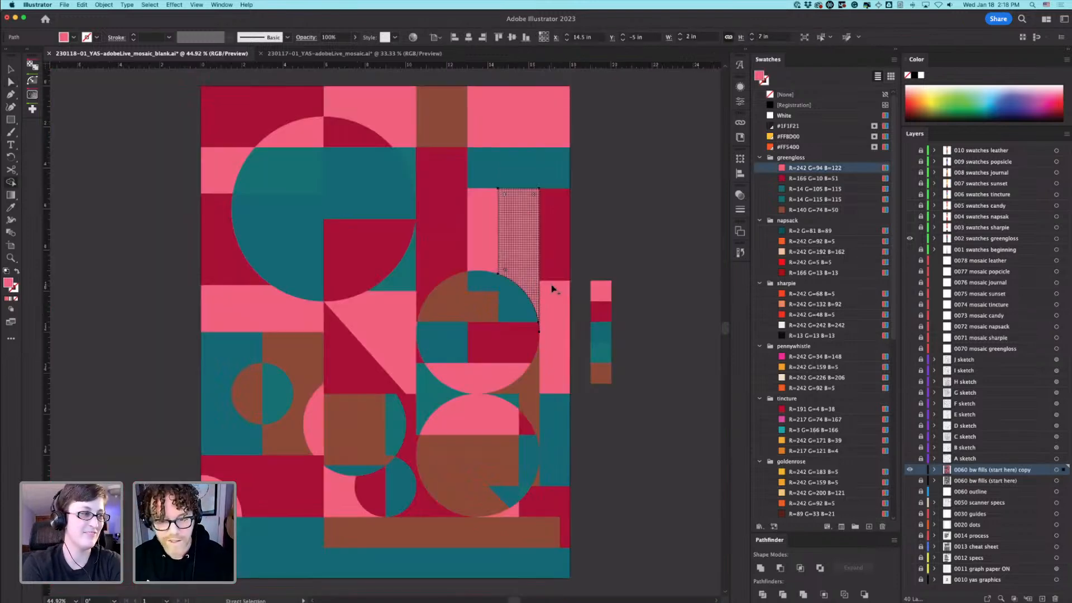
key(super+0)
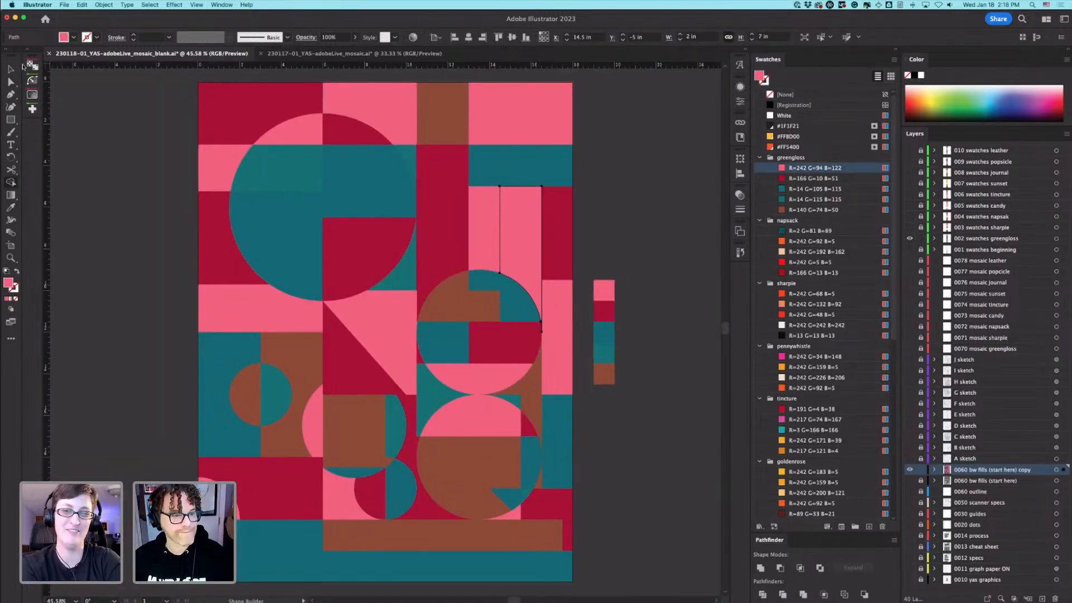
Step: Recolor the tiny brown overlap between the two small lower circles pink R=242 G=94 B=122 and clear the selection
key(v)
key(a)
click(389, 463)
drag(380, 448, 529, 486)
click(789, 169)
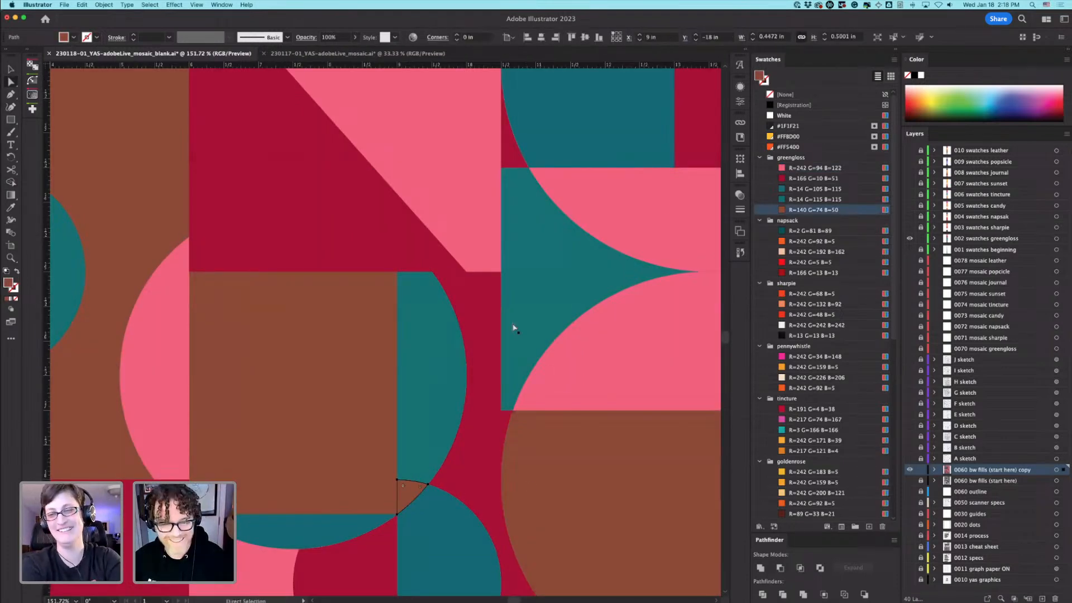
key(super+0)
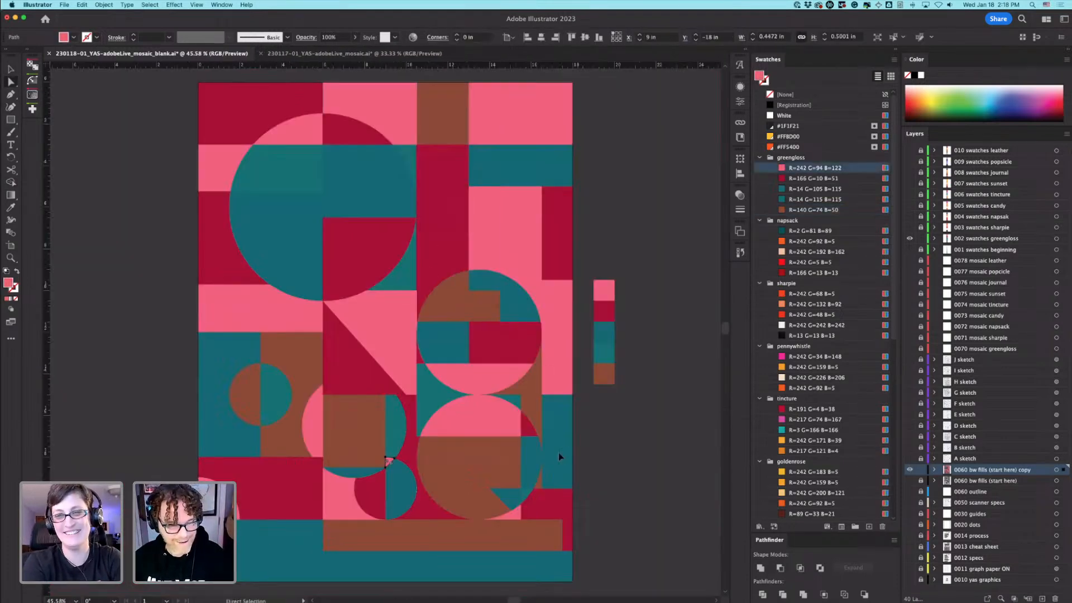
key(v)
click(317, 461)
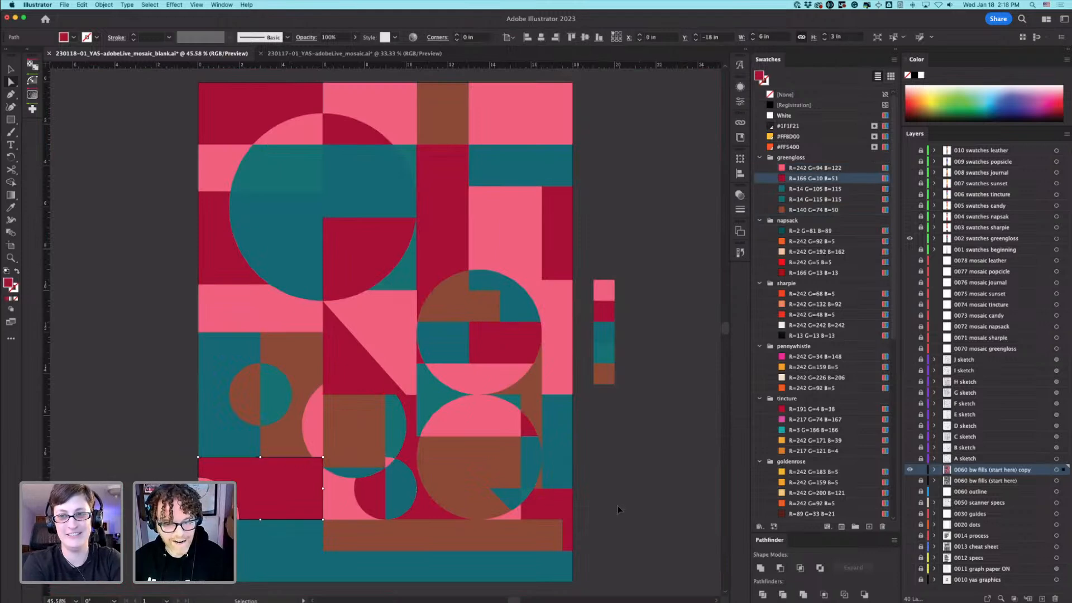
key(a)
click(618, 508)
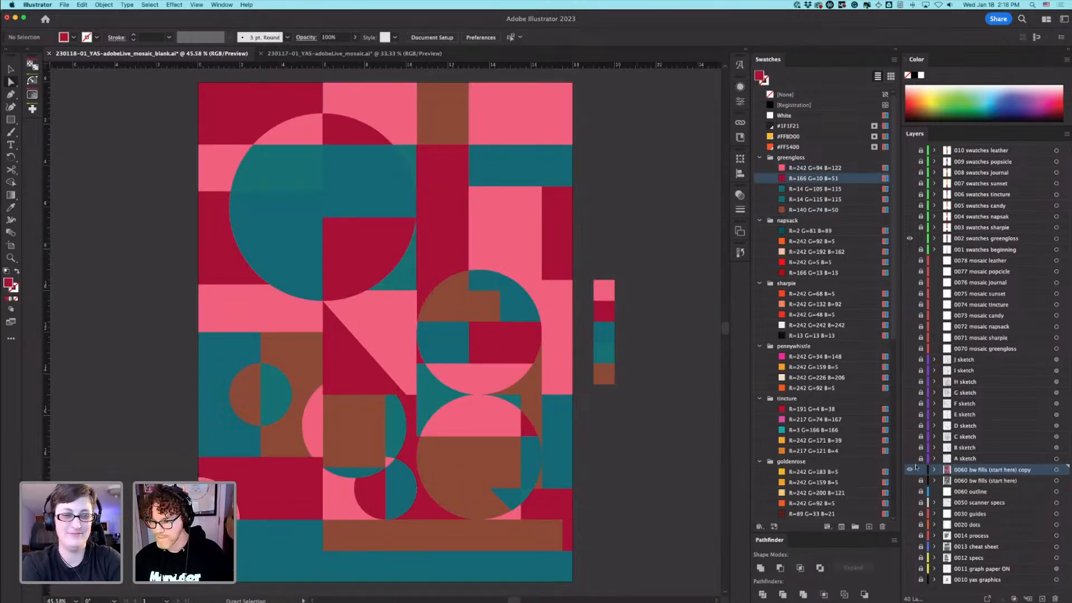
Step: Duplicate the 0060 bw fills (start here) layer and show its new grayscale copy, hiding the colored copy and the 002 swatches greengloss layer
drag(976, 484, 1042, 599)
click(910, 481)
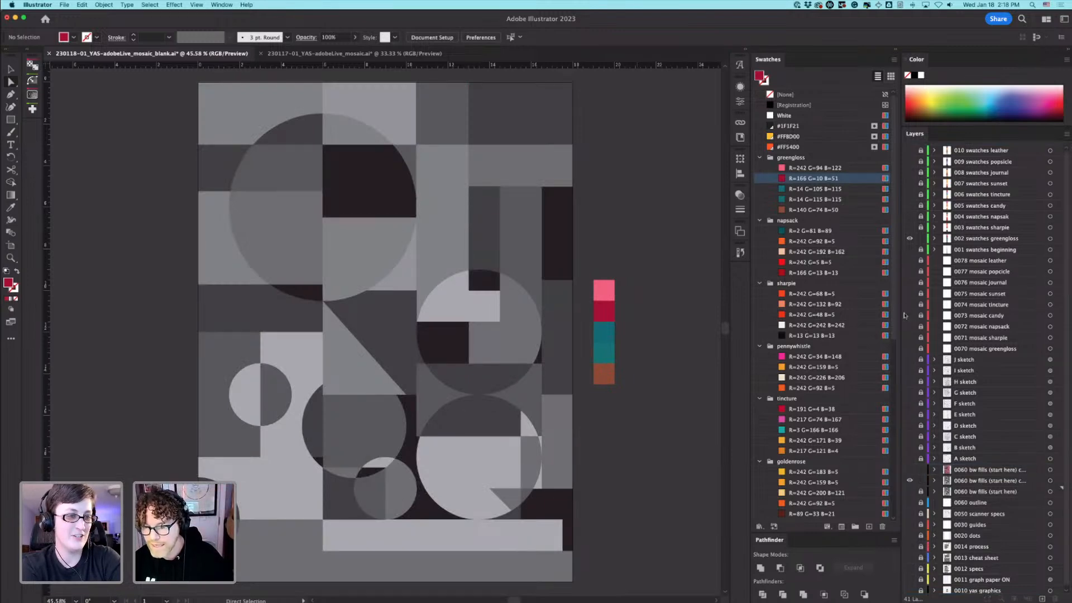
click(920, 240)
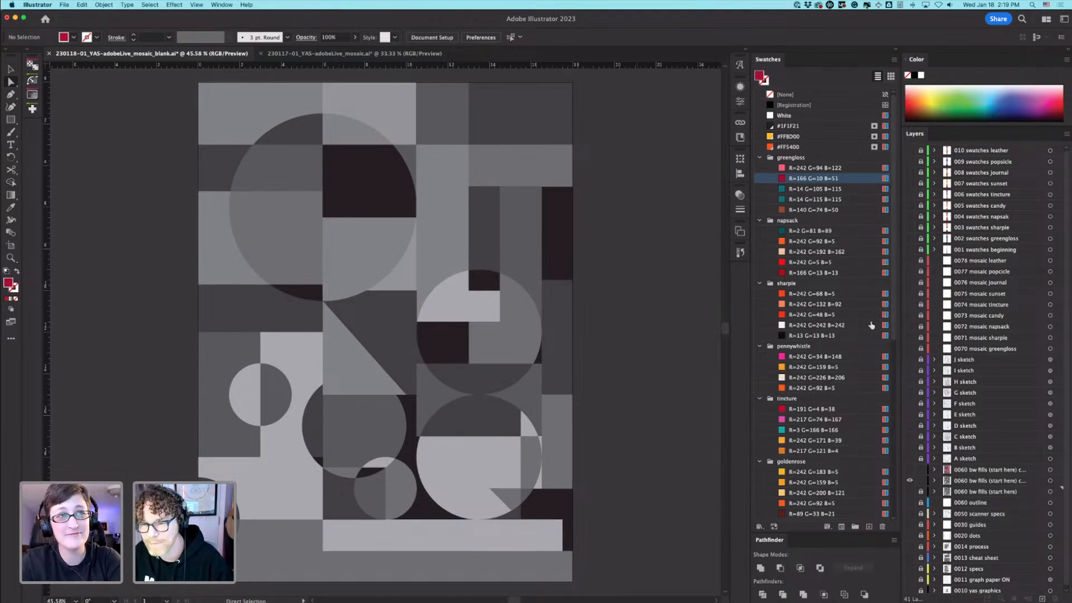
Step: Find the journal color group in the swatches and show the 008 swatches journal layer beside the mosaic
scroll(872, 325, down, 8)
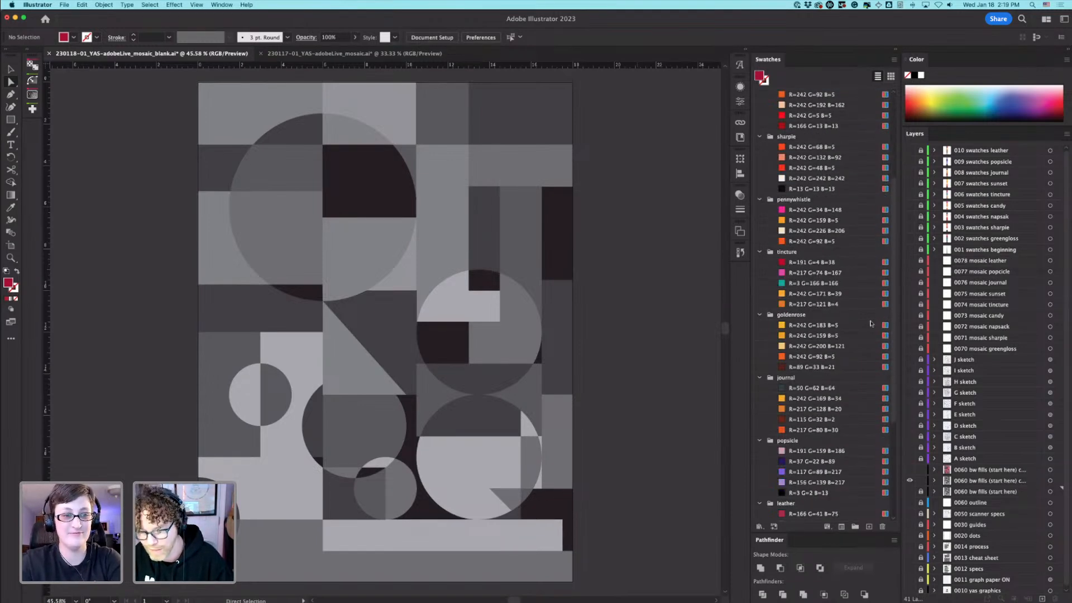
scroll(870, 324, down, 2)
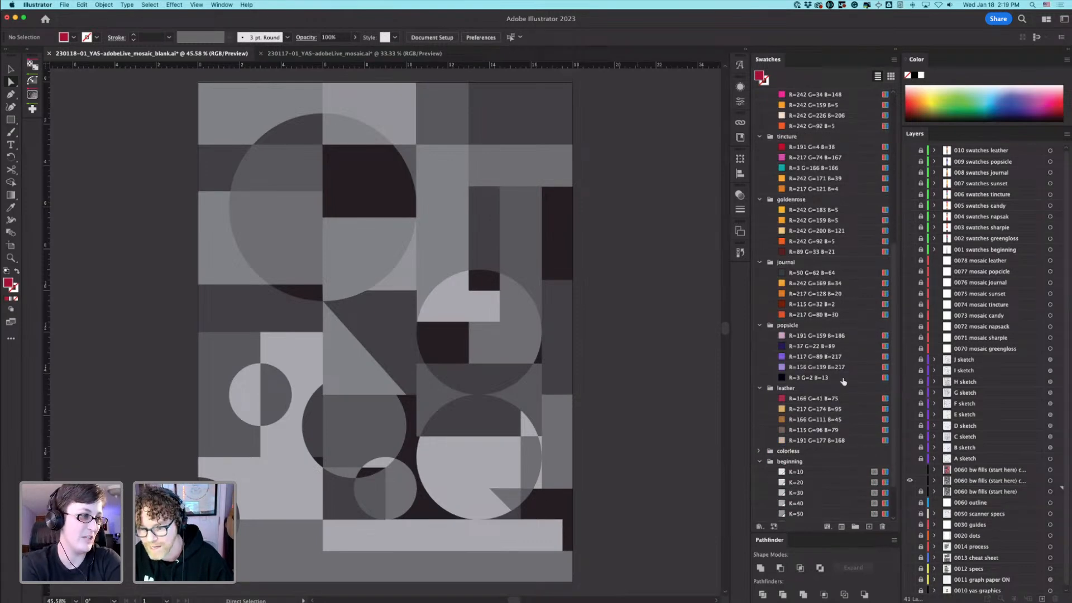
click(794, 262)
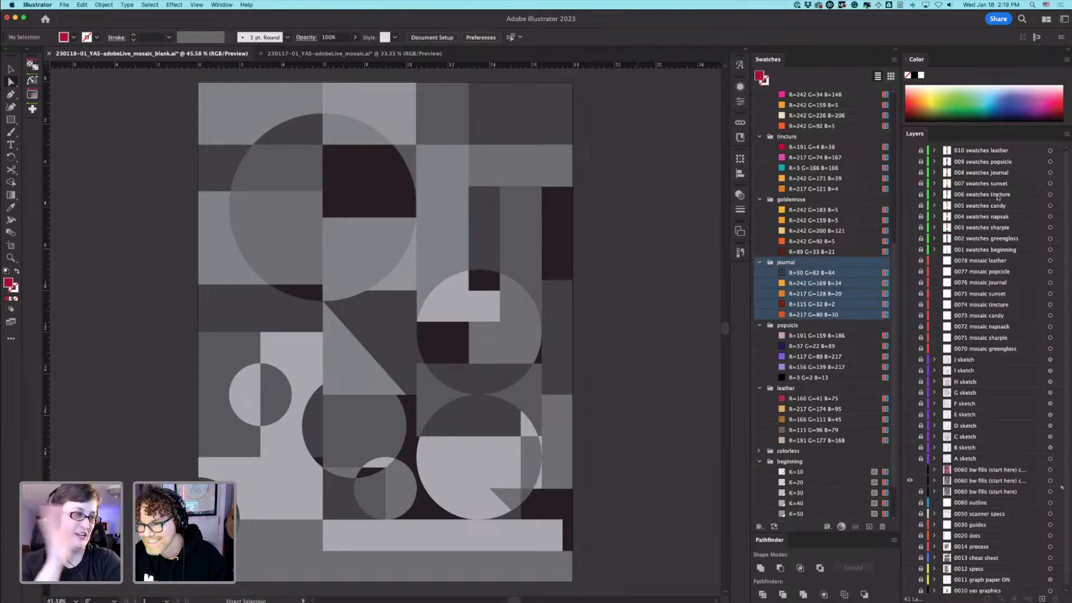
click(910, 173)
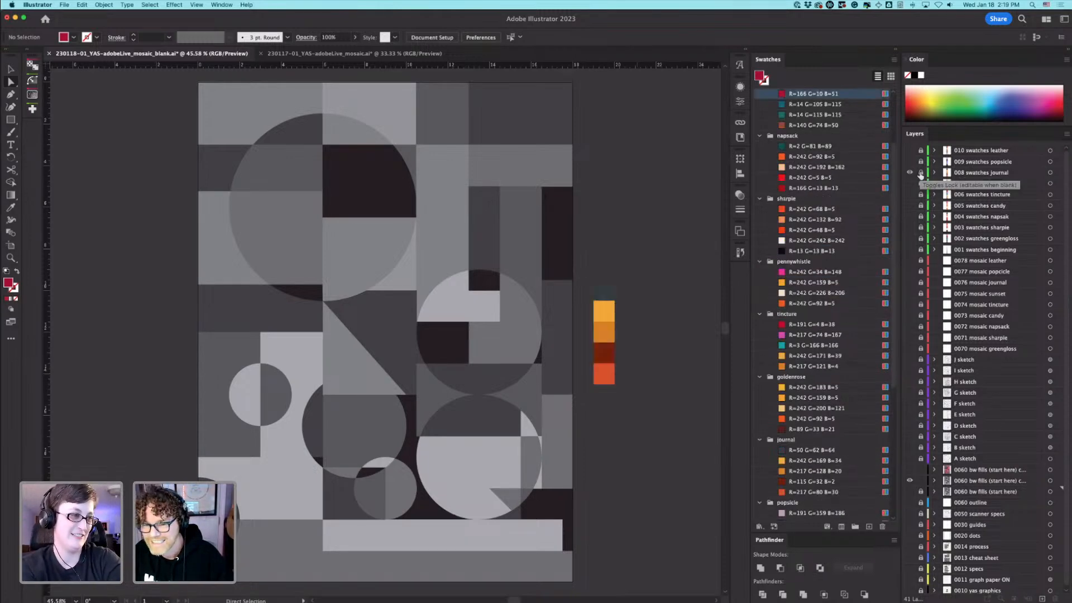
drag(660, 314, 681, 372)
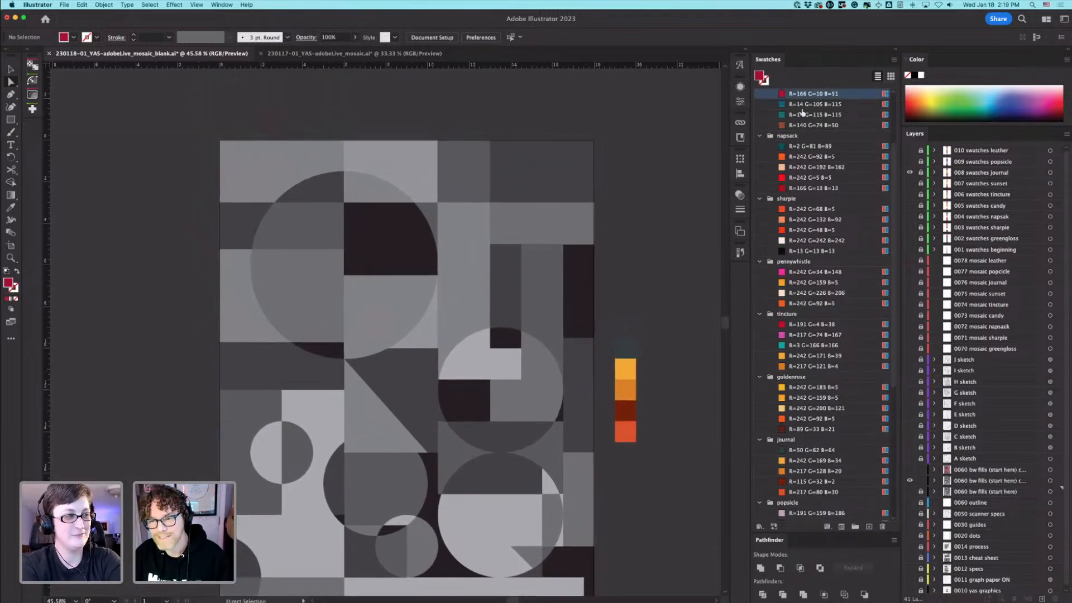
Step: Select all K=60 gray shapes and fill them with the journal yellow R=242 G=169 B=34
click(271, 190)
key(super+6)
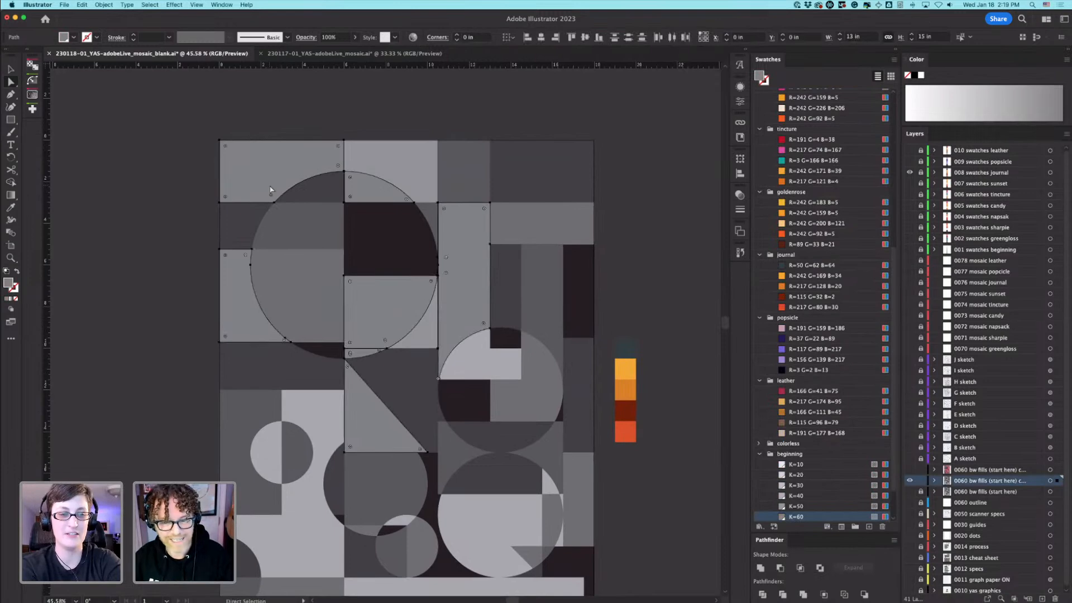
key(i)
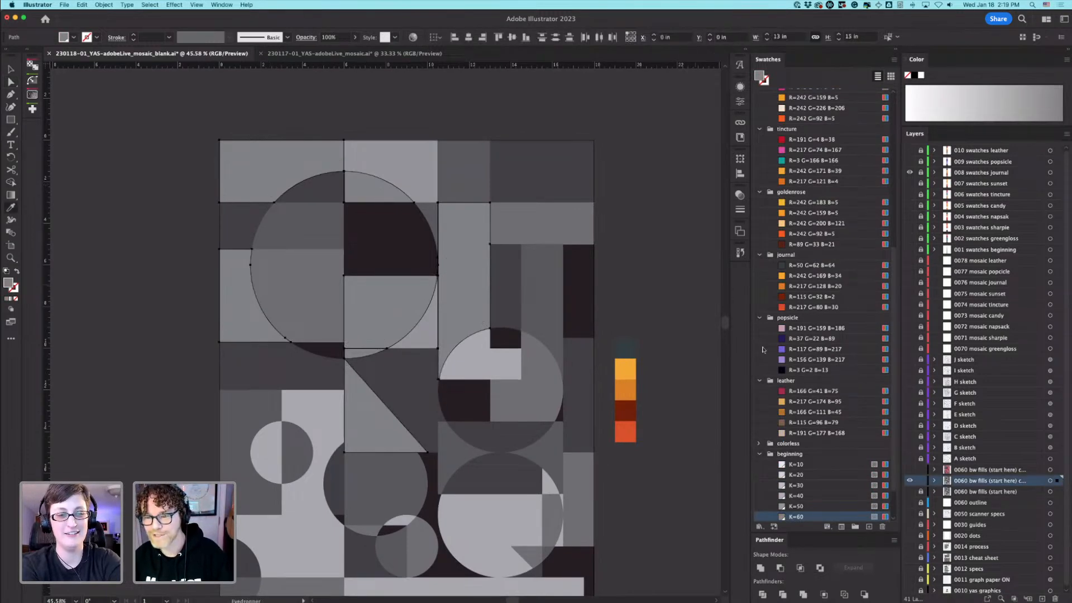
click(626, 371)
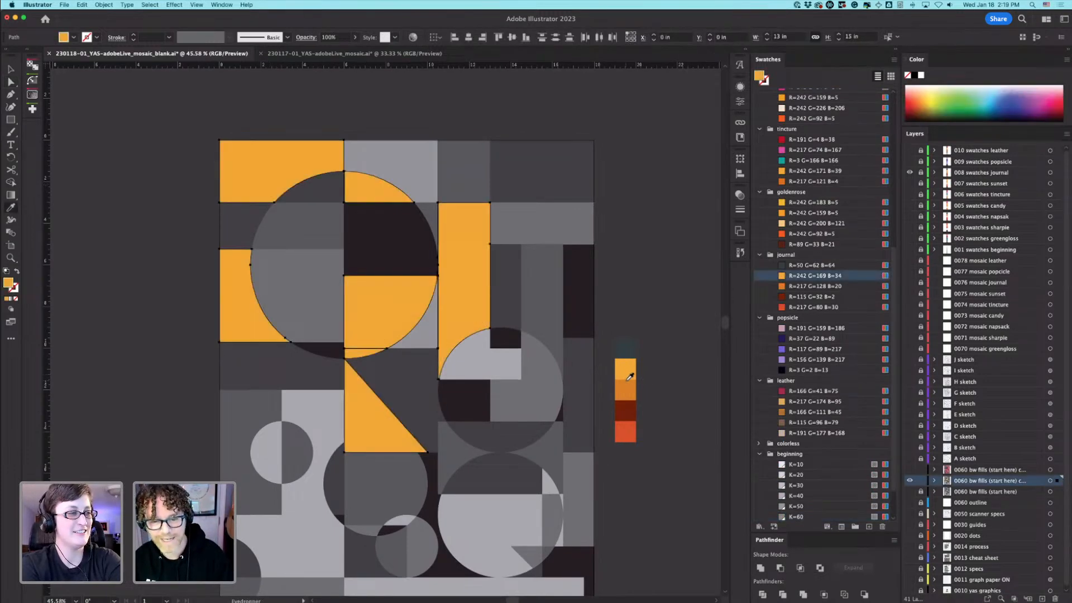
Step: Fill the large light-gray piece of the lower-right circle and the light-gray lower-left block with yellow R=242 G=169 B=34
super+click(525, 511)
click(628, 362)
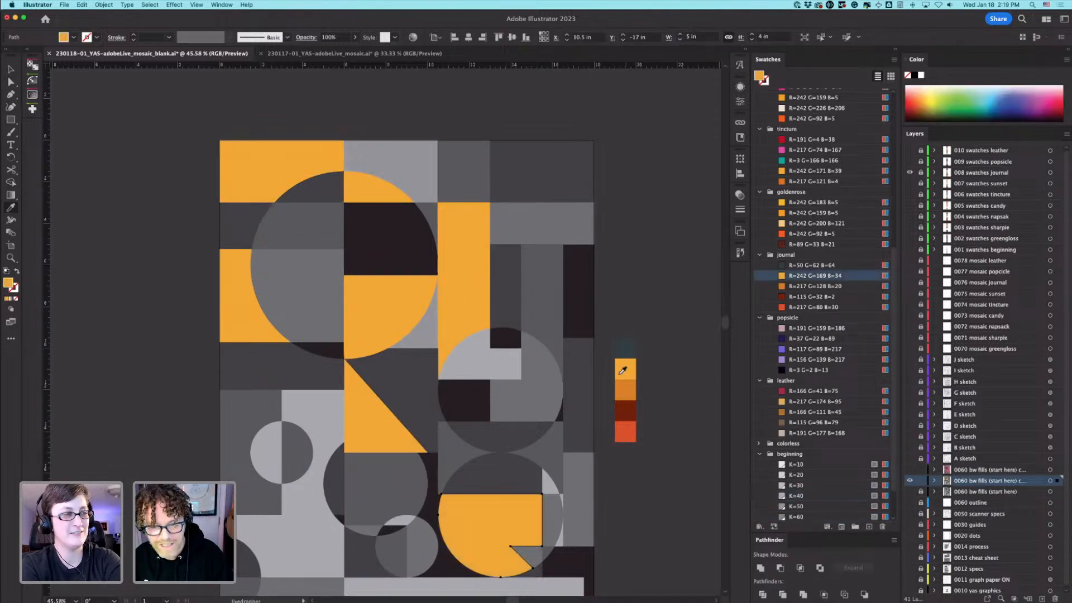
scroll(575, 335, down, 4)
super+click(315, 457)
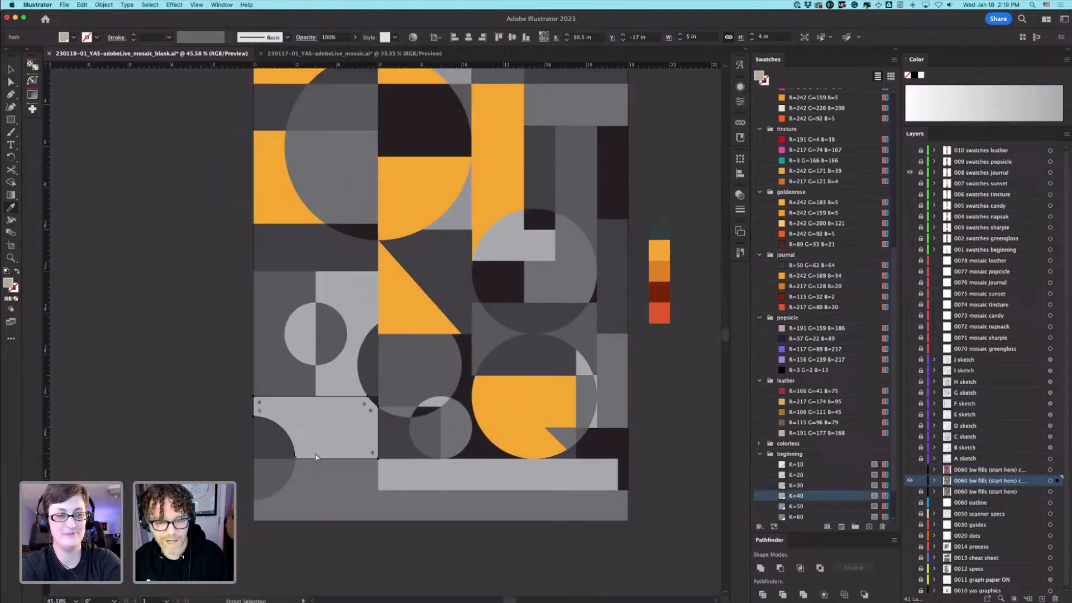
click(658, 246)
Step: Fill the dark block on the mosaic's right edge and the gray strip at its bottom-right corner with yellow R=242 G=169 B=34
scroll(601, 358, up, 5)
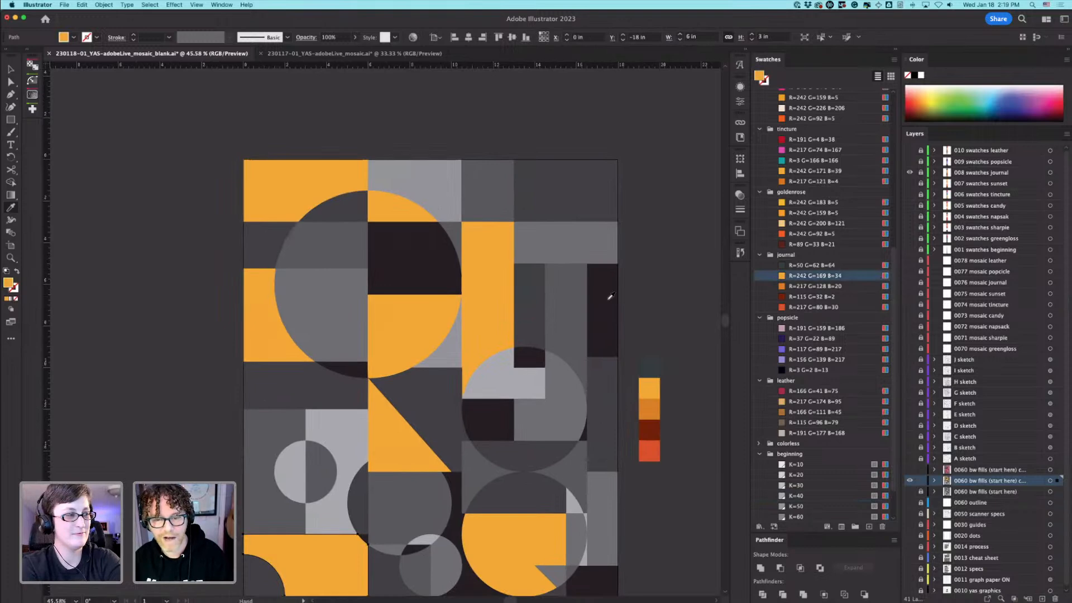
super+click(615, 184)
super+click(611, 386)
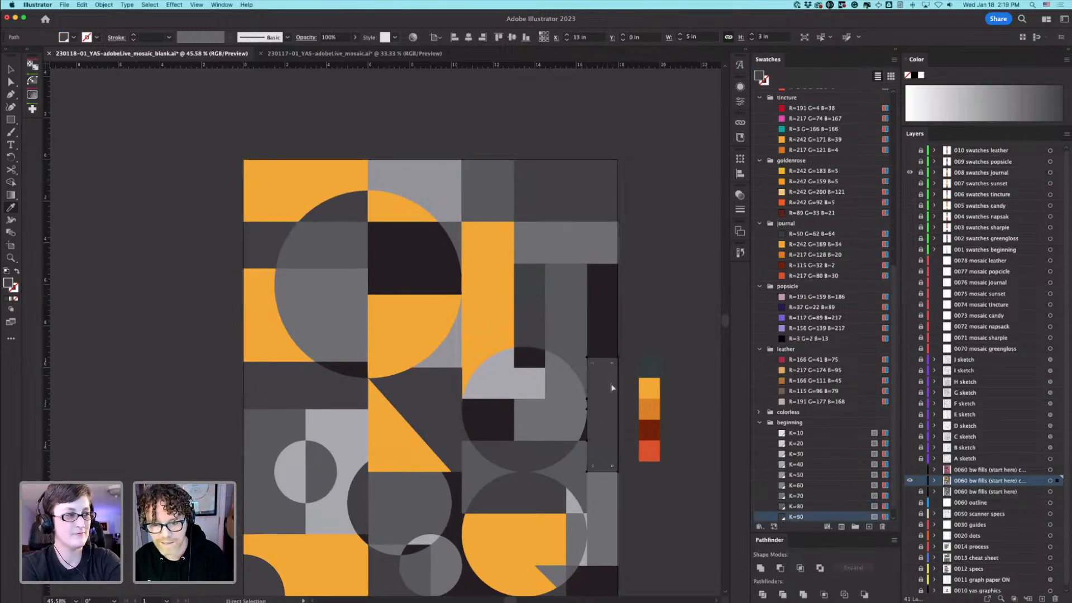
click(649, 388)
scroll(701, 331, down, 4)
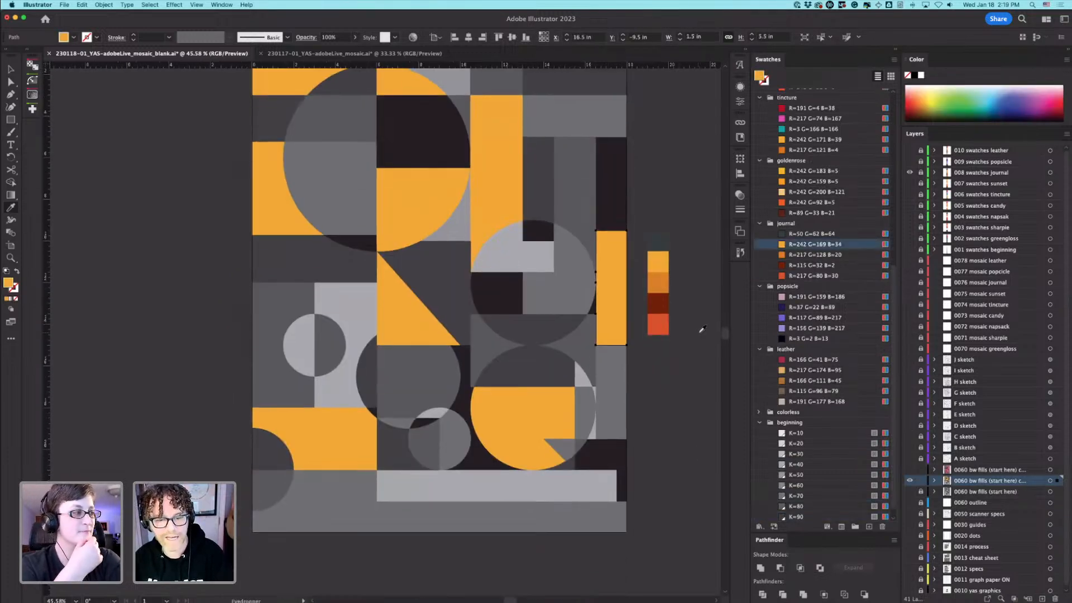
super+click(510, 514)
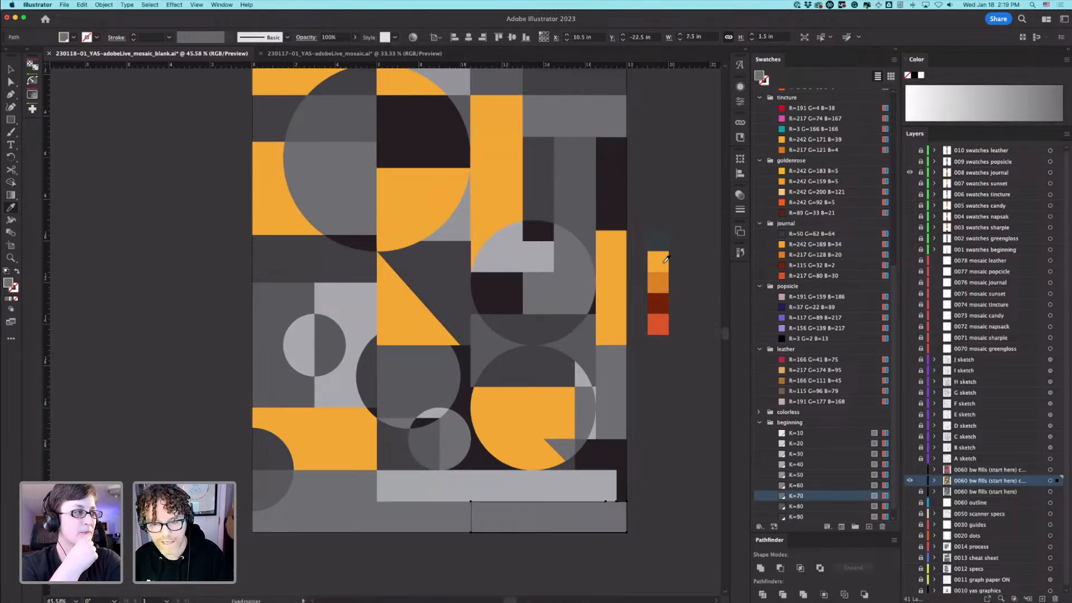
click(666, 260)
super+click(668, 214)
Step: Fill all K=50 pieces beside the large circle and the K=80 block left of the small circle with orange R=217 G=128 B=20
scroll(668, 214, up, 5)
key(a)
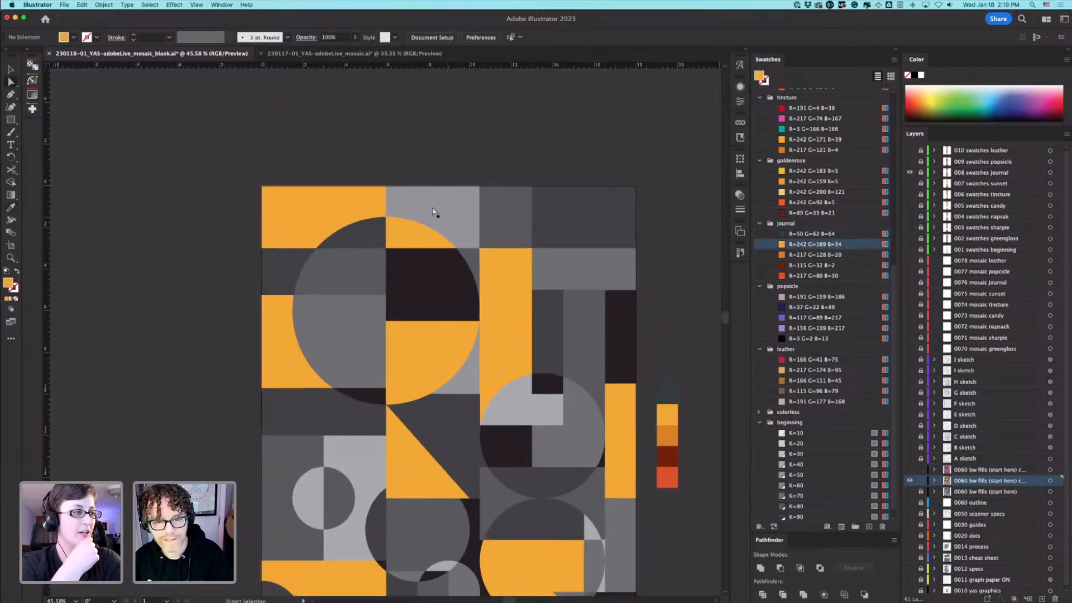
click(433, 212)
key(super+6)
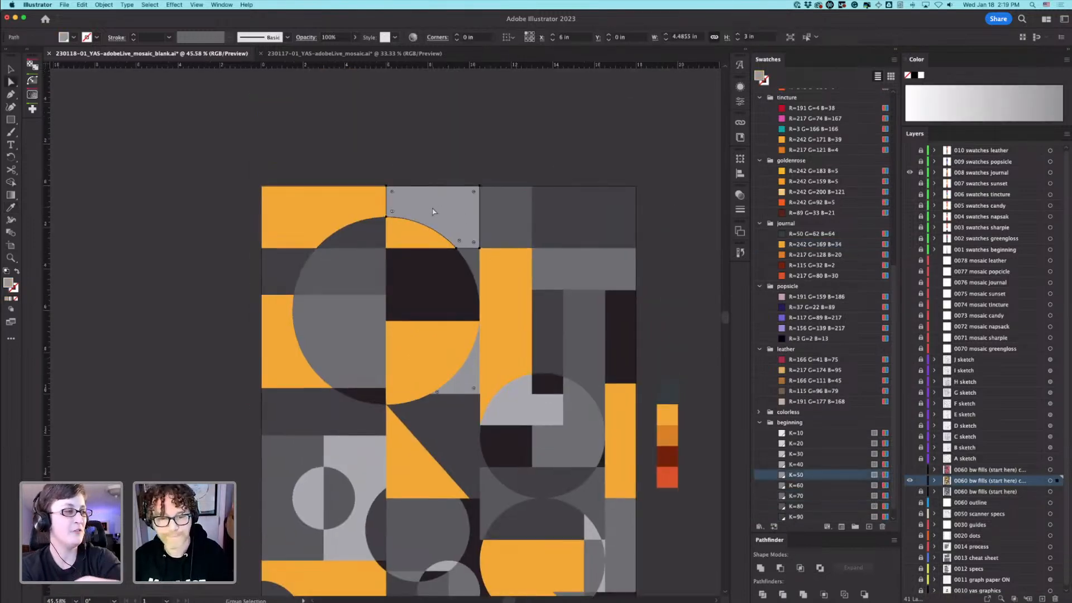
key(i)
click(675, 416)
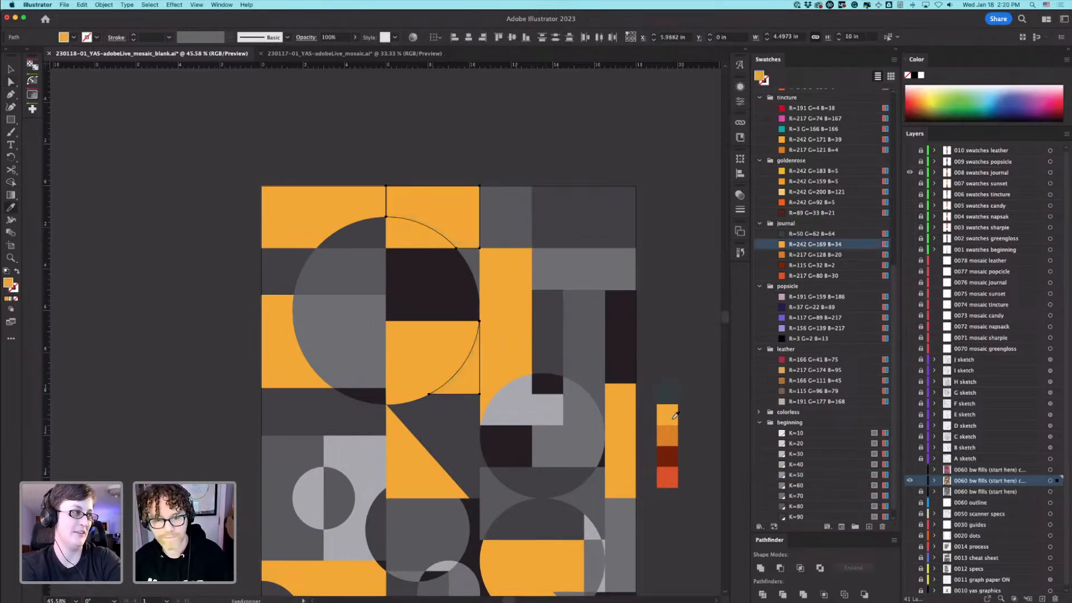
click(676, 432)
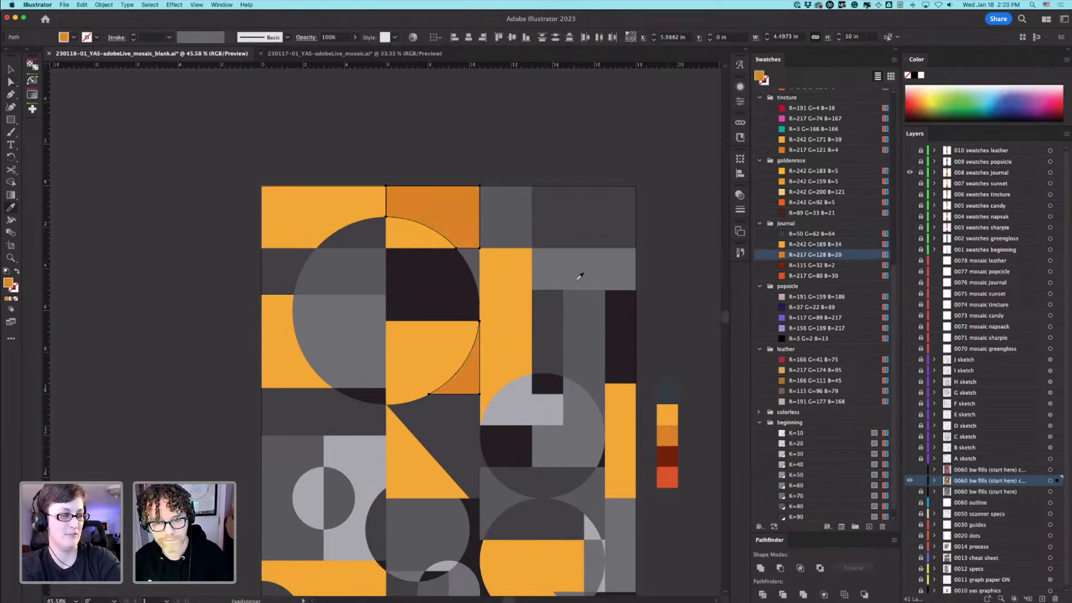
super+click(290, 441)
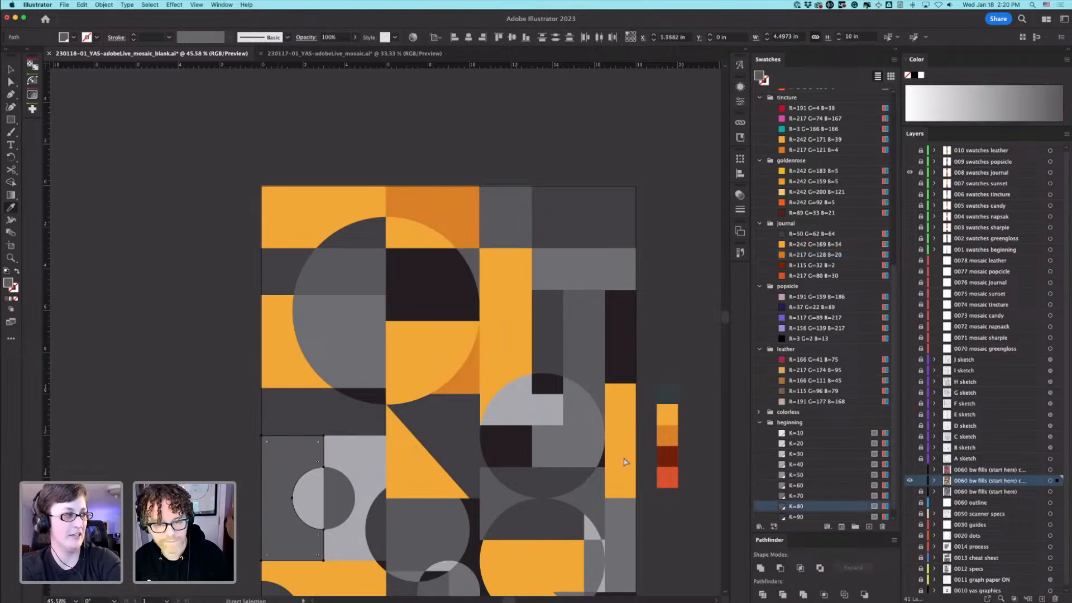
click(674, 427)
Step: Fill the curved piece between the two right-hand circles with dark red R=115 G=32 B=2 and check the Eyedropper options
super+click(602, 491)
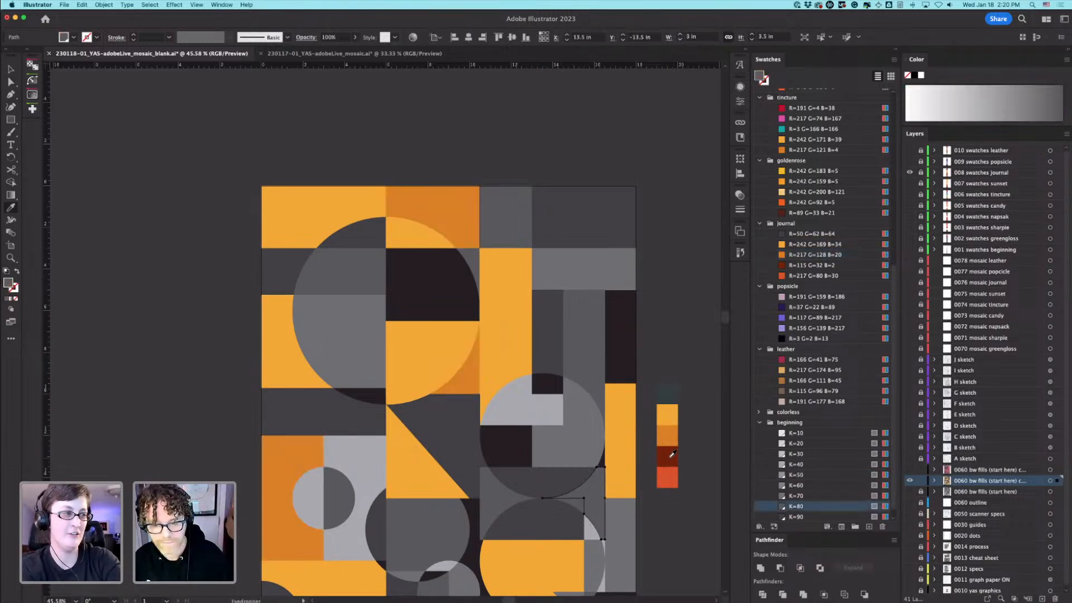
click(669, 456)
double_click(10, 208)
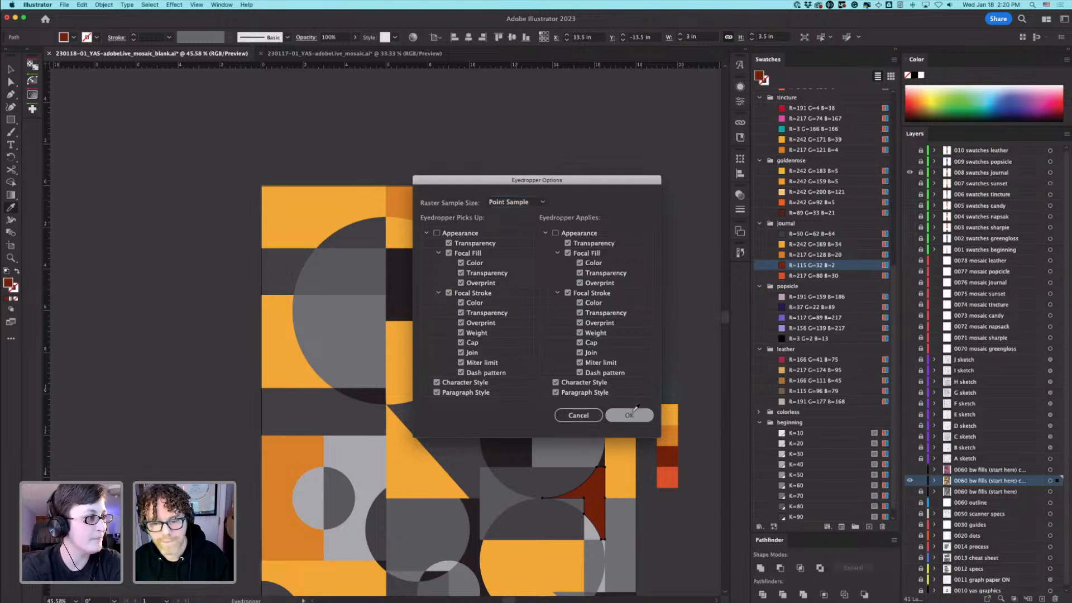
click(630, 415)
Step: Fill the strip below the large circle, the upper-right corner block and the background piece between the lower circles with dark red R=115 G=32 B=2
drag(621, 423, 632, 284)
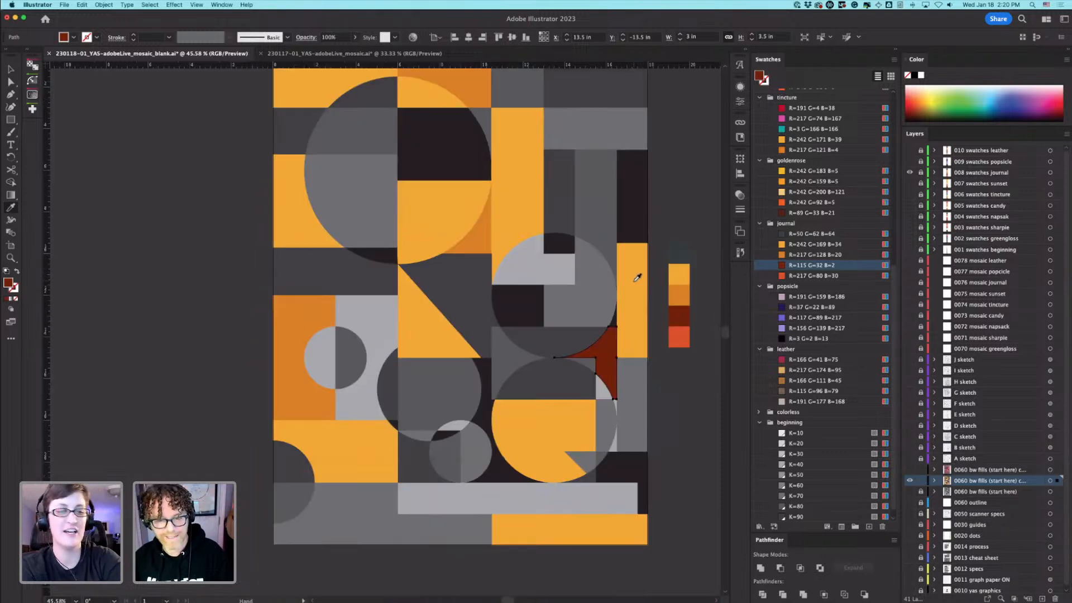
super+click(349, 273)
click(685, 315)
scroll(603, 134, up, 2)
super+click(603, 135)
click(668, 352)
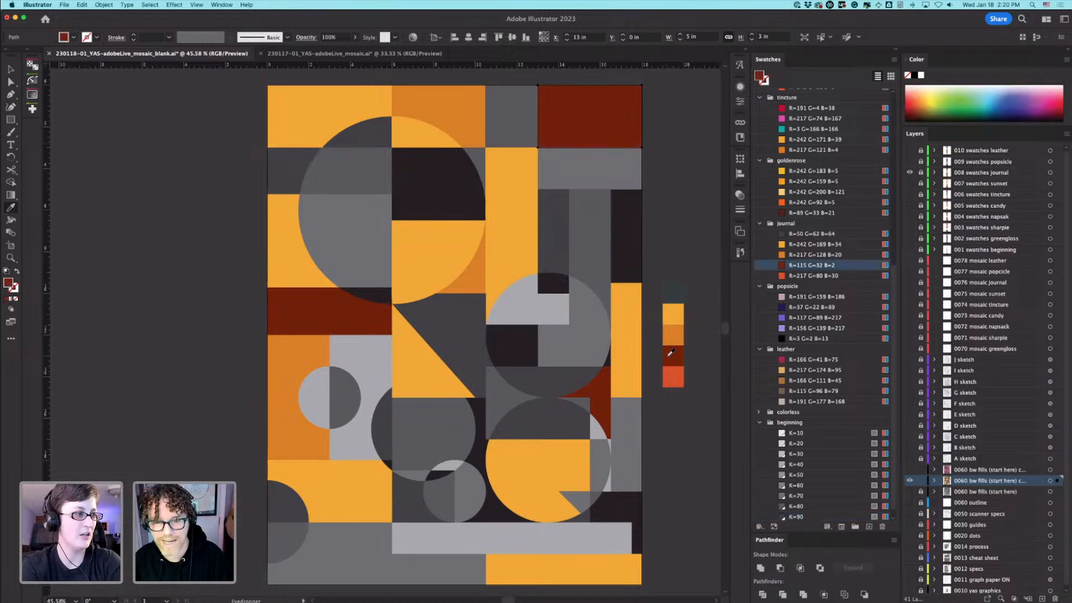
super+click(508, 416)
click(674, 354)
Step: Fill the light-gray block behind the small left circle with R=217 G=80 B=30 and the circle's left half with R=50 G=62 B=64
super+click(364, 441)
click(676, 372)
super+click(324, 409)
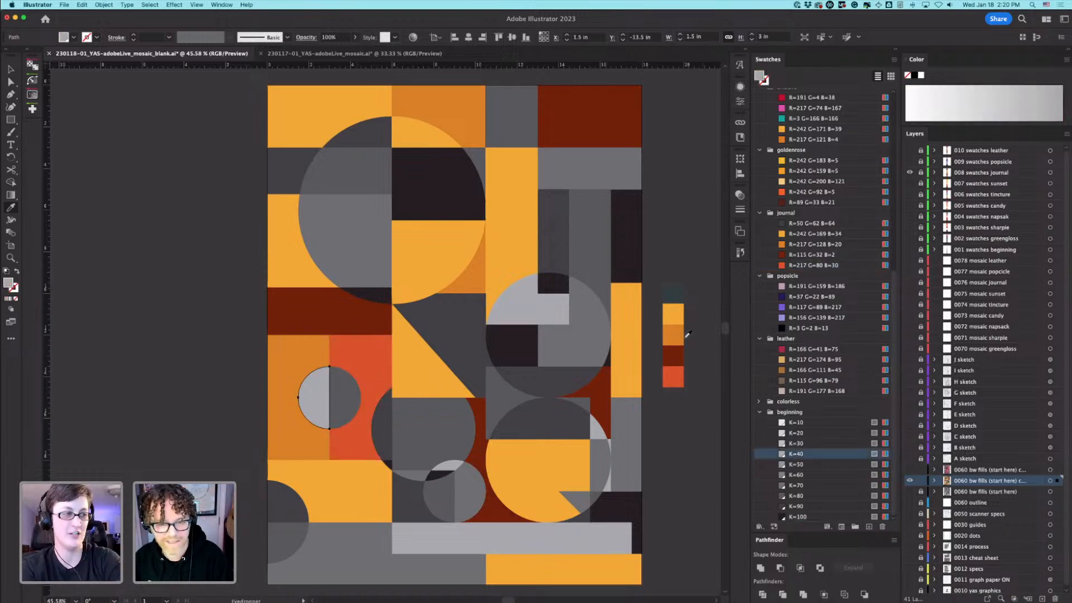
click(677, 371)
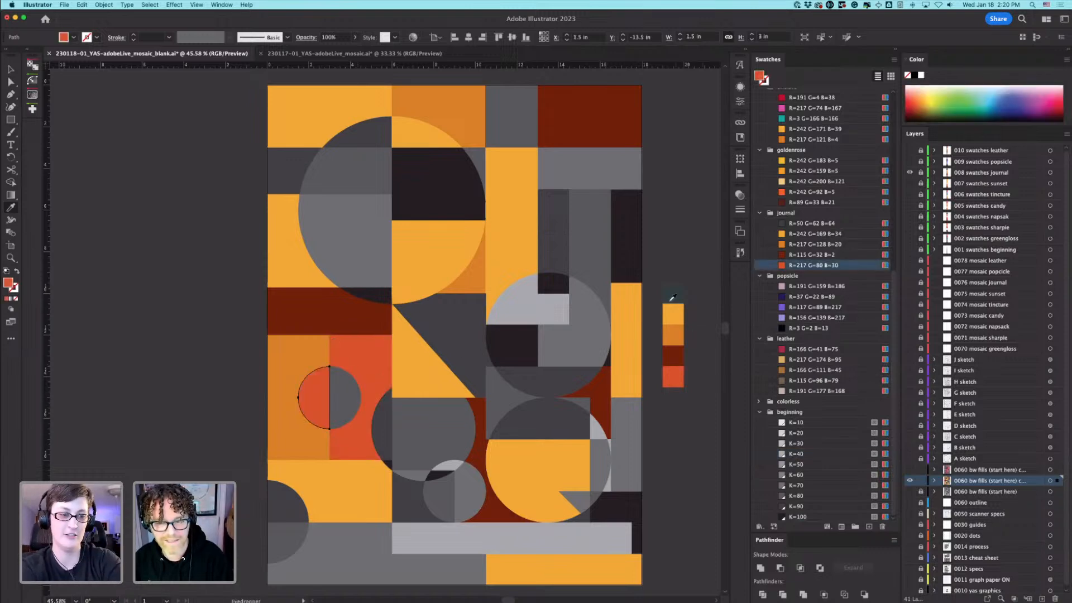
click(671, 296)
Step: Try filling all K=100 black shapes with dark slate R=50 G=62 B=64, and undo the fill
super+click(628, 261)
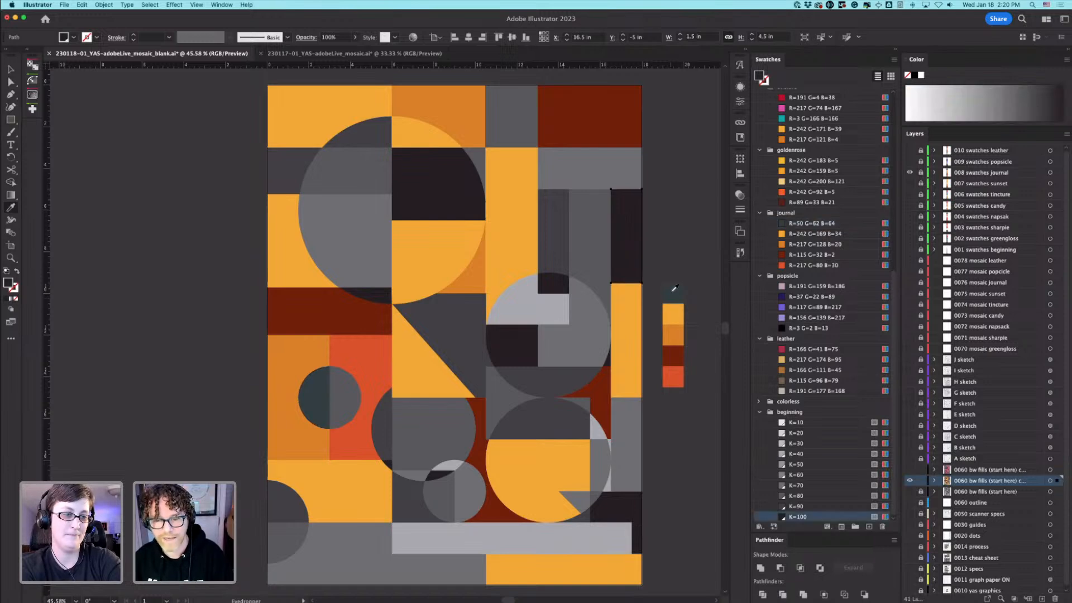
key(super+6)
click(674, 294)
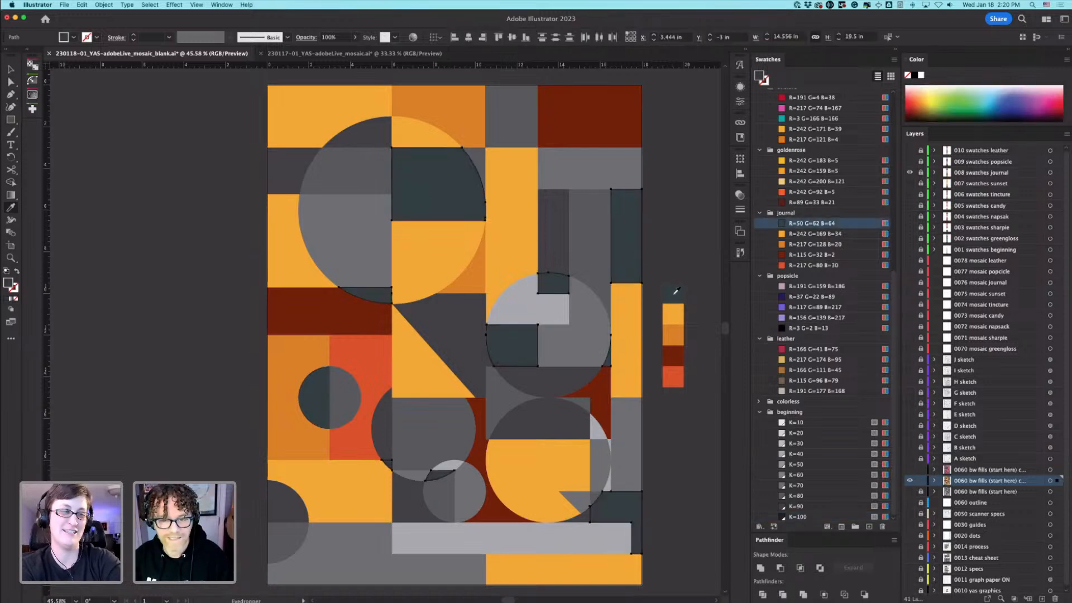
key(super+z)
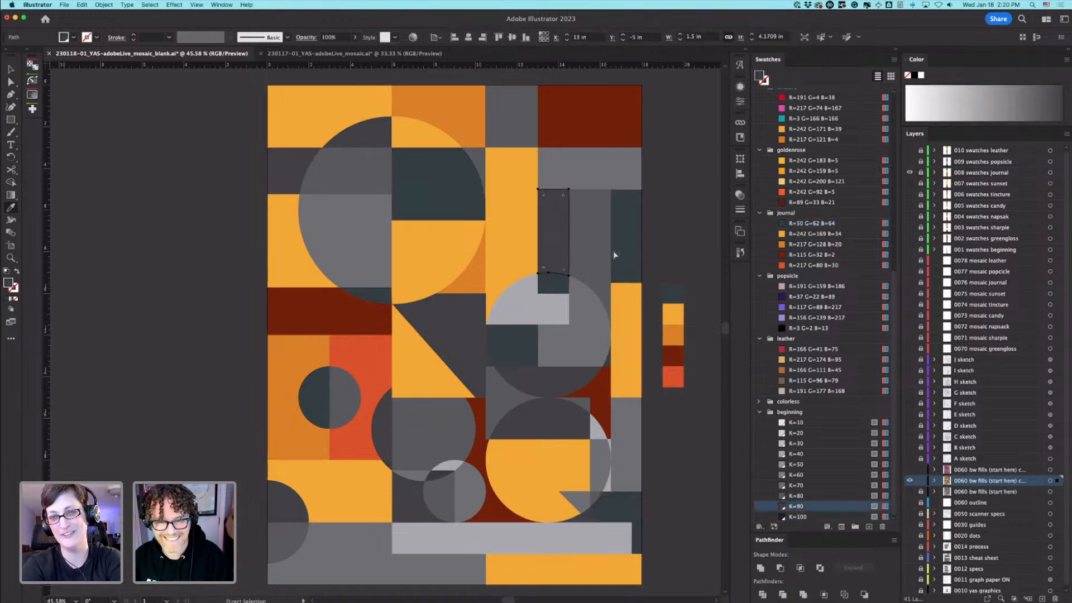
super+click(680, 267)
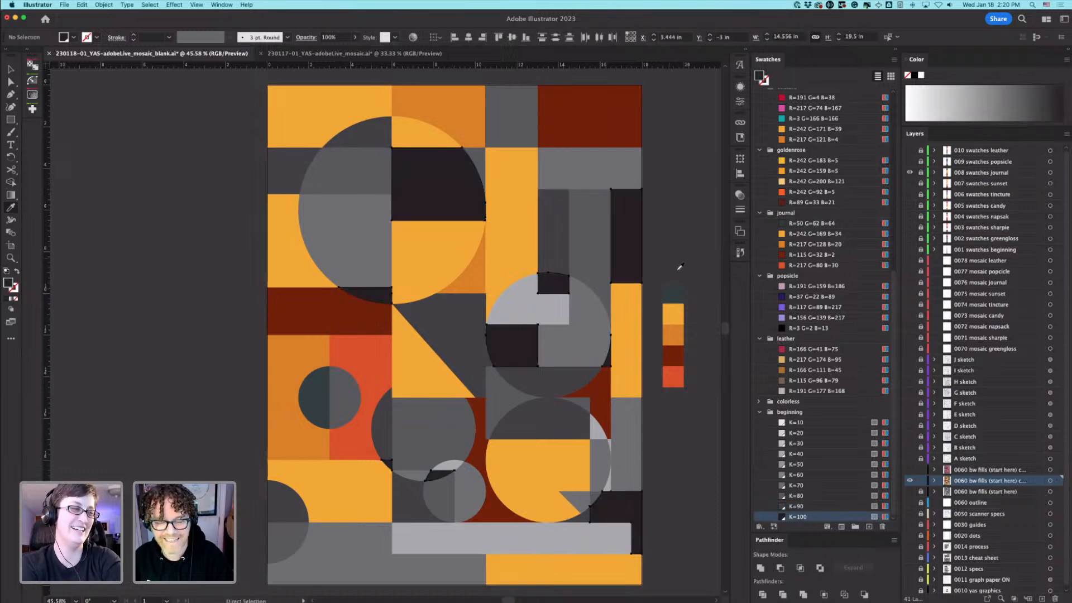
Step: Select all K=70 gray shapes and fill them with red-orange R=217 G=80 B=30
key(a)
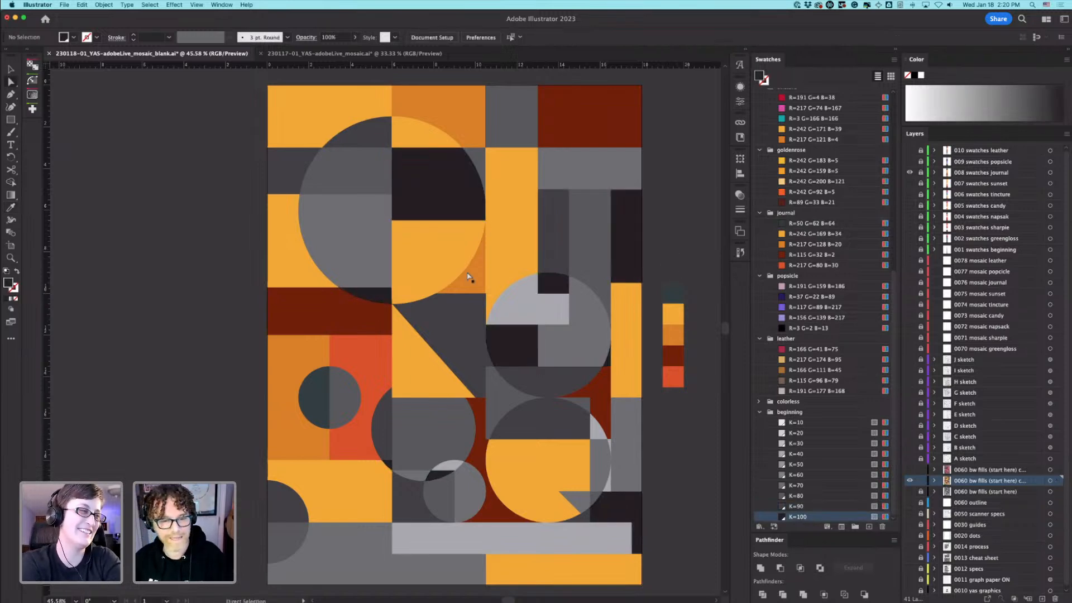
click(346, 231)
alt+click(346, 231)
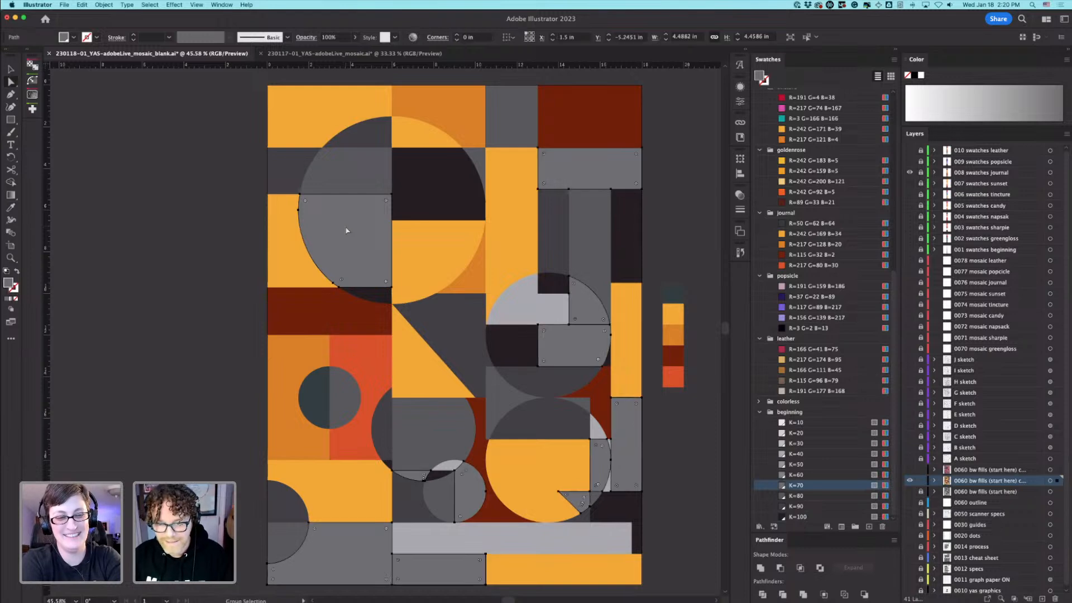
key(i)
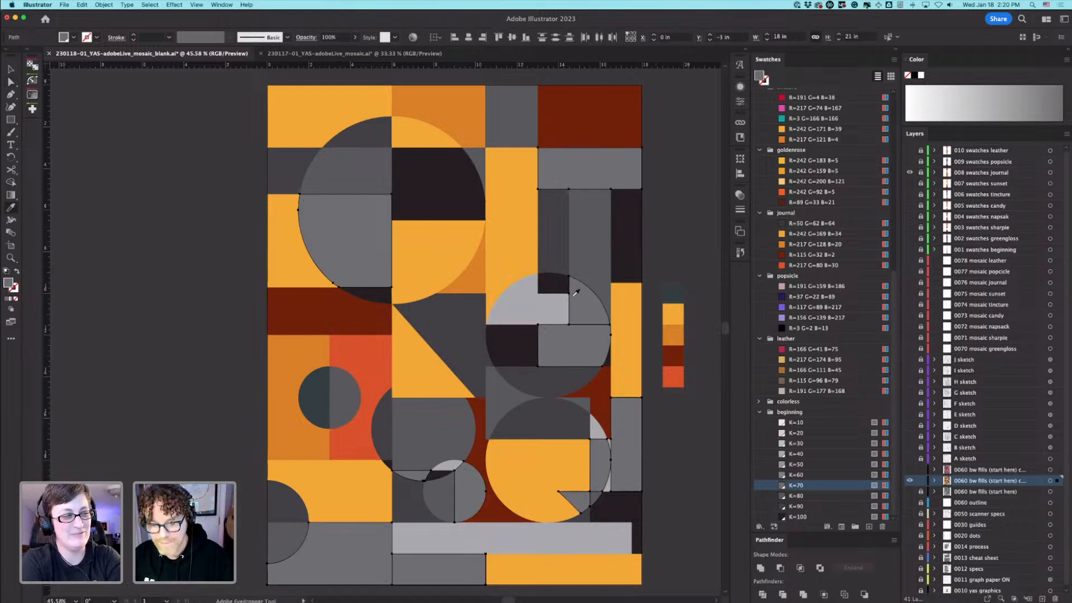
click(679, 371)
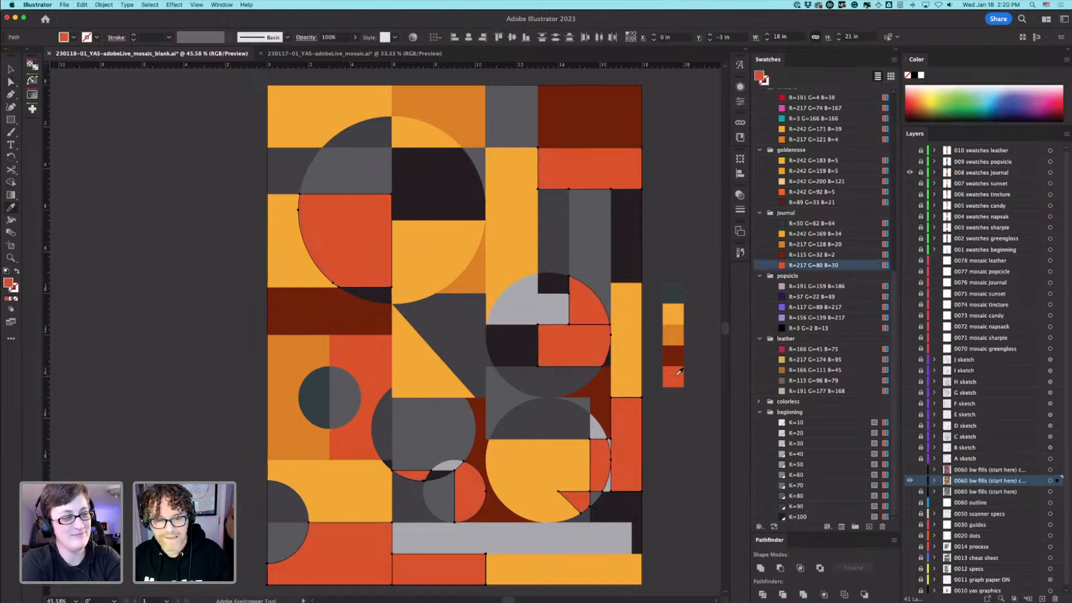
Step: Select all K=40 light-gray shapes, fill them with orange R=217 G=128 B=20, and clear the selection
super+click(564, 550)
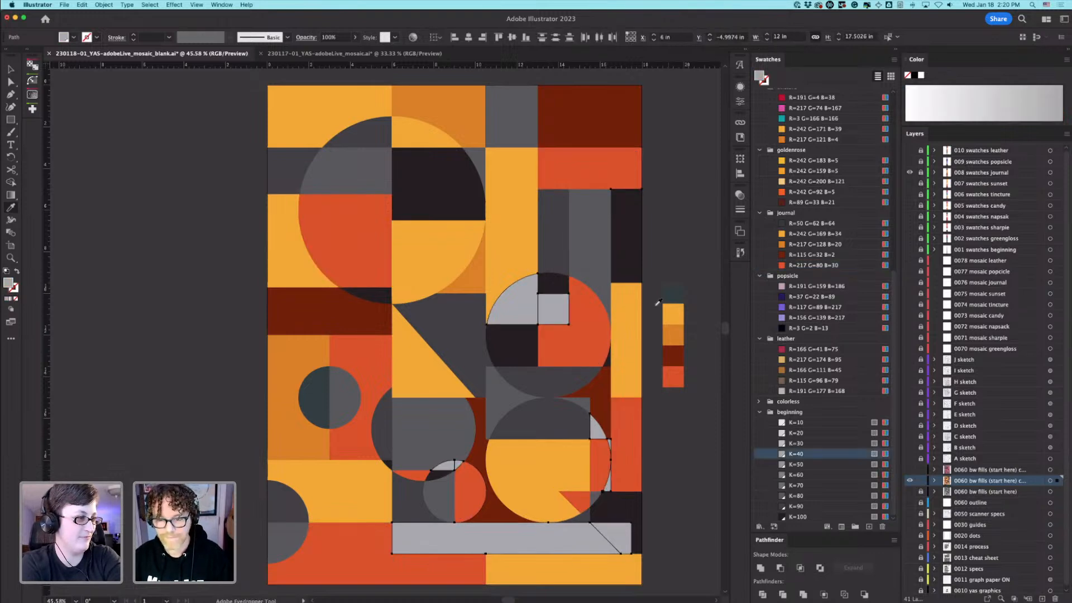
click(678, 333)
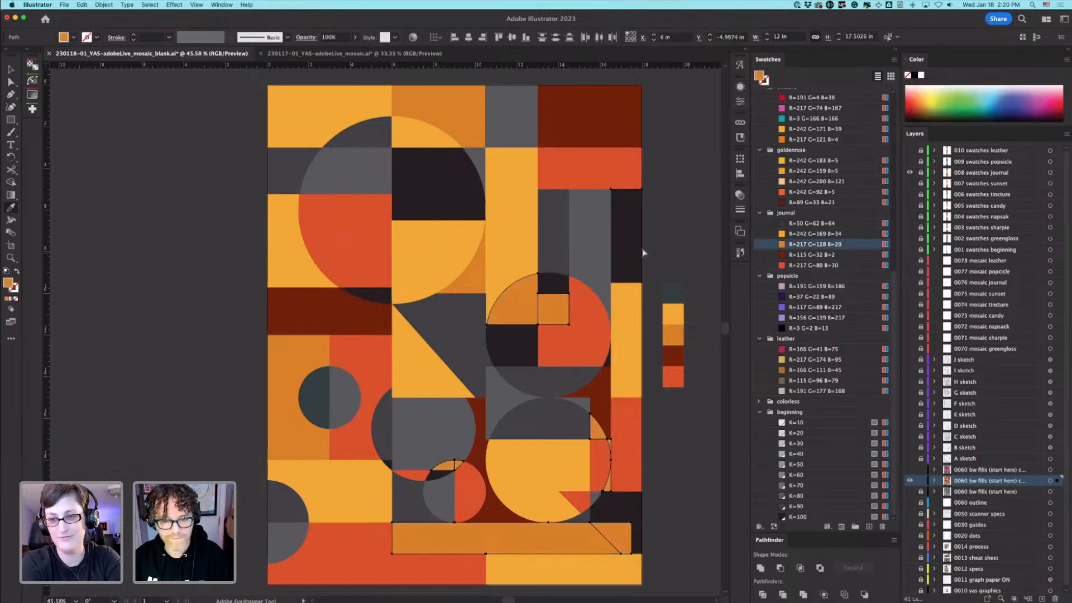
key(super+shift+a)
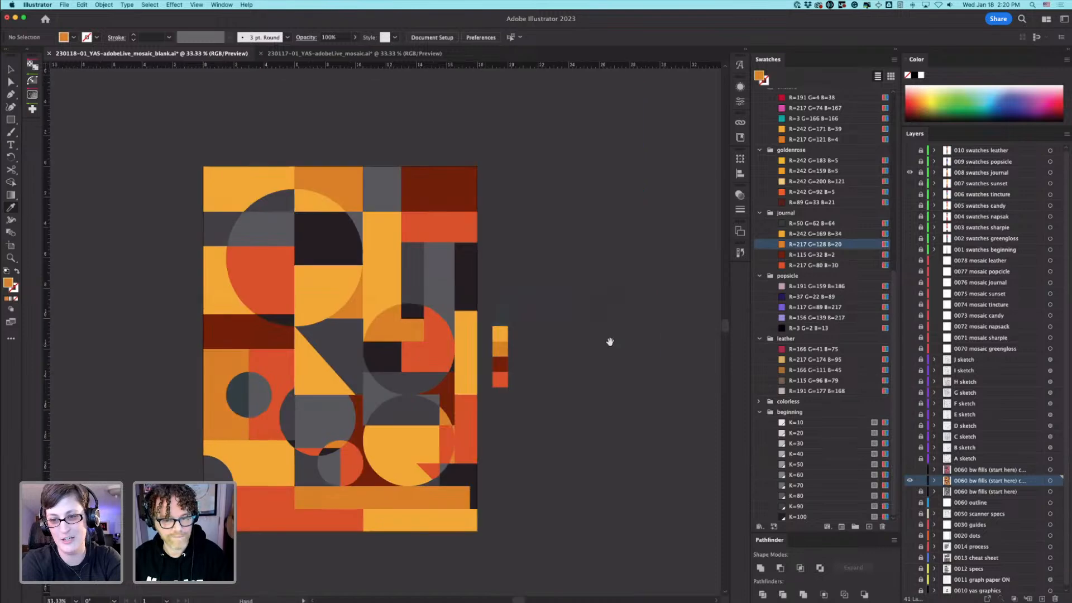
key(super+minus)
scroll(702, 379, left, 5)
key(a)
click(345, 222)
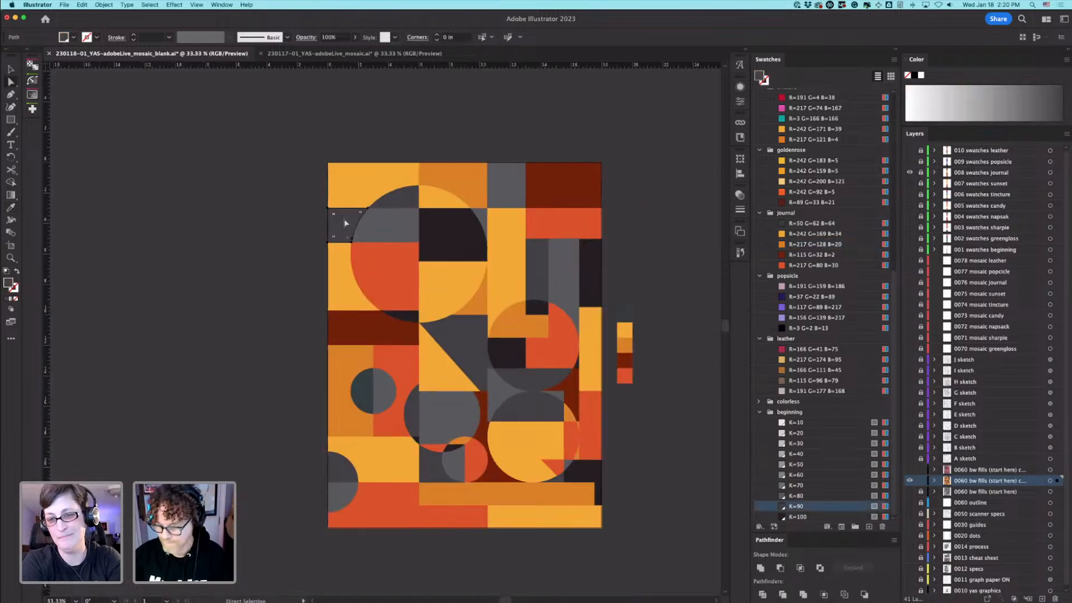
key(super+6)
key(super+z)
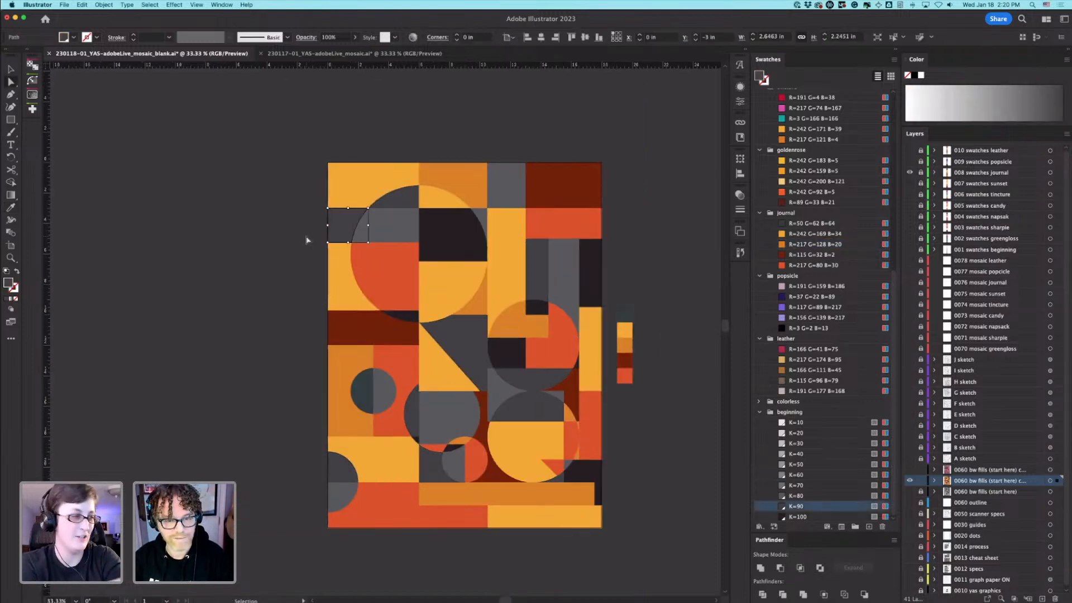
key(super+z)
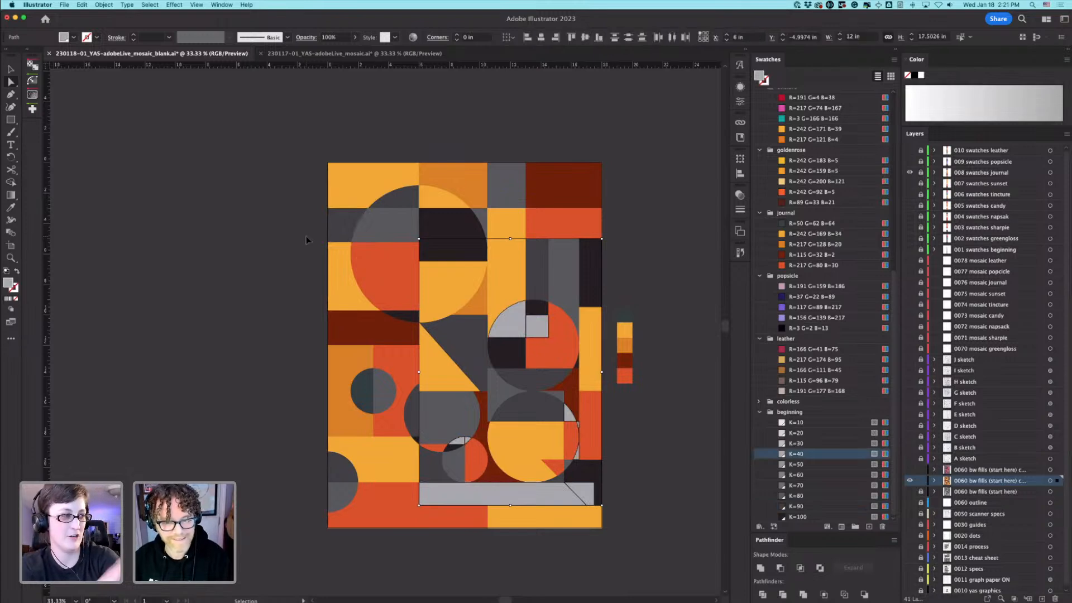
key(super+z)
Step: Select all K=90 dark-gray shapes, fill them with dark slate R=50 G=62 B=64, and clear the selection
click(344, 223)
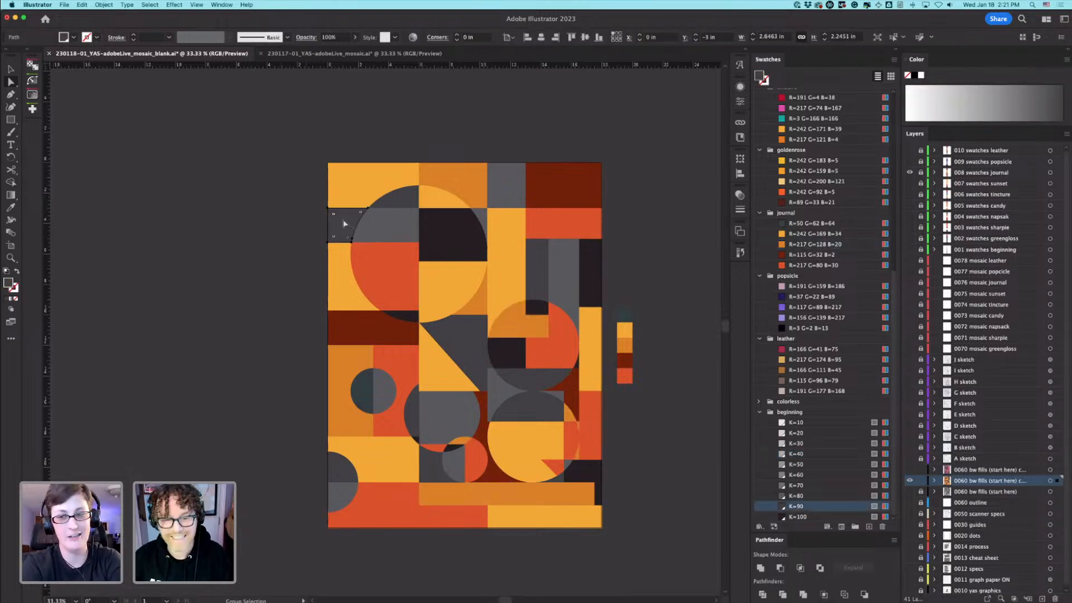
key(super+a)
key(i)
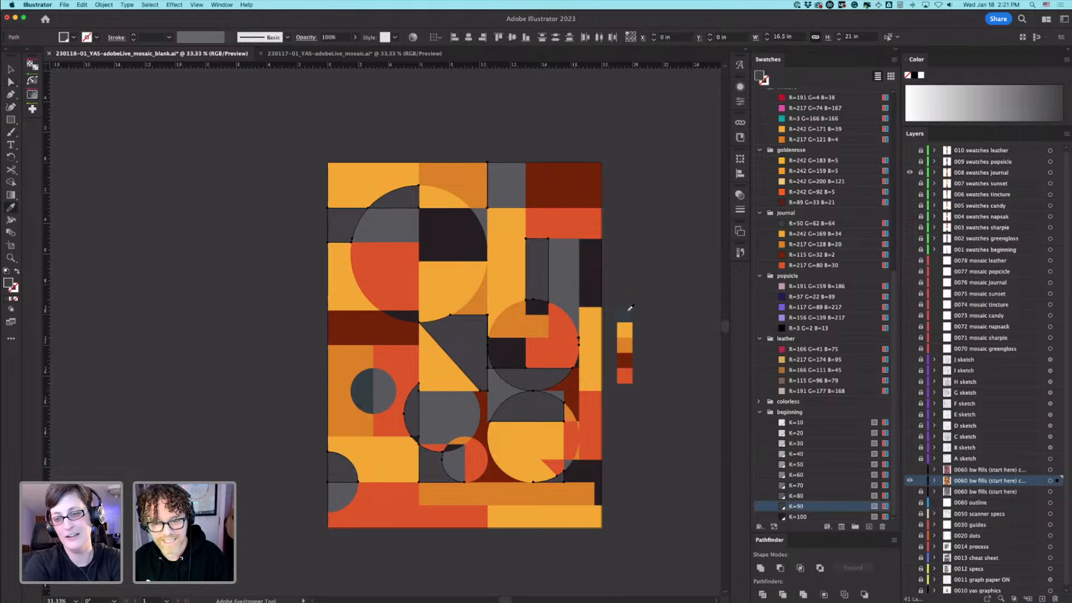
click(627, 313)
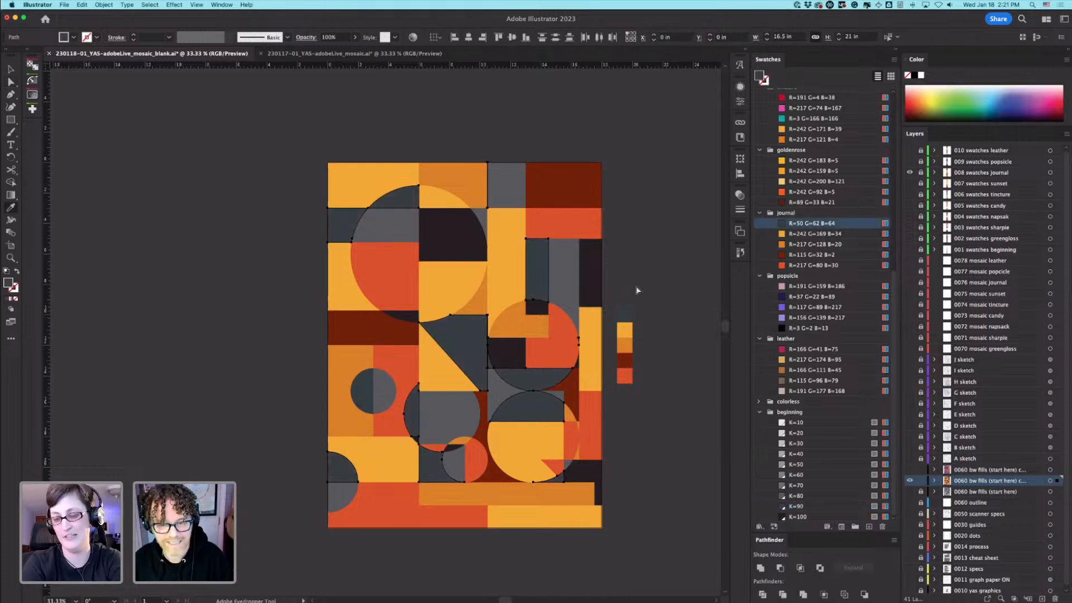
key(super+shift+a)
Step: Try dark slate R=50 G=62 B=64 on the black shape at the mosaic's lower-right corner, restore it to K=100 black, and clear the selection
alt+super+click(522, 369)
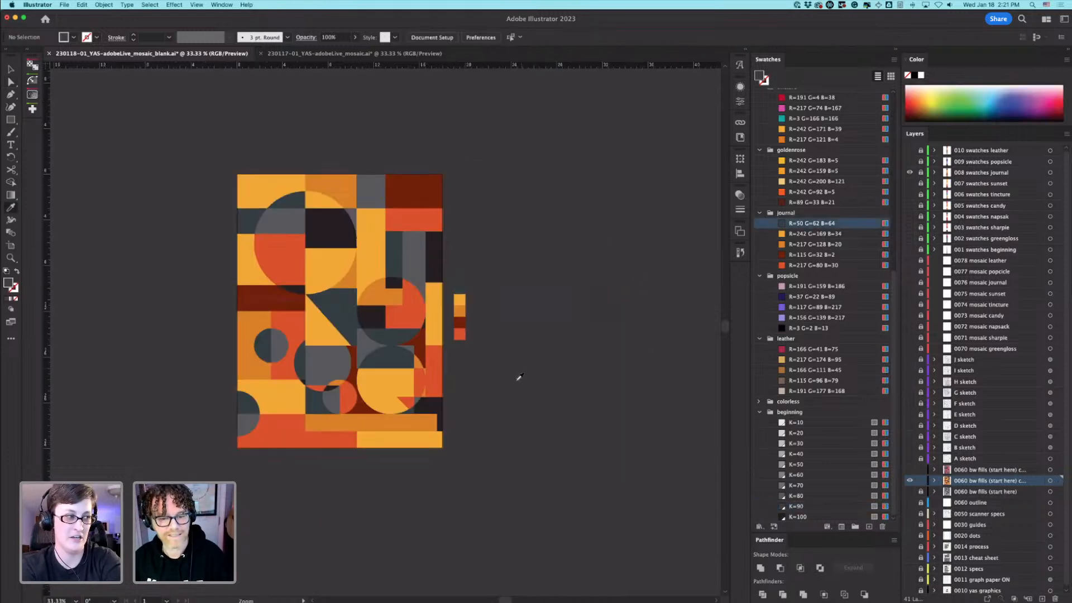
alt+super+click(394, 383)
key(super+equal)
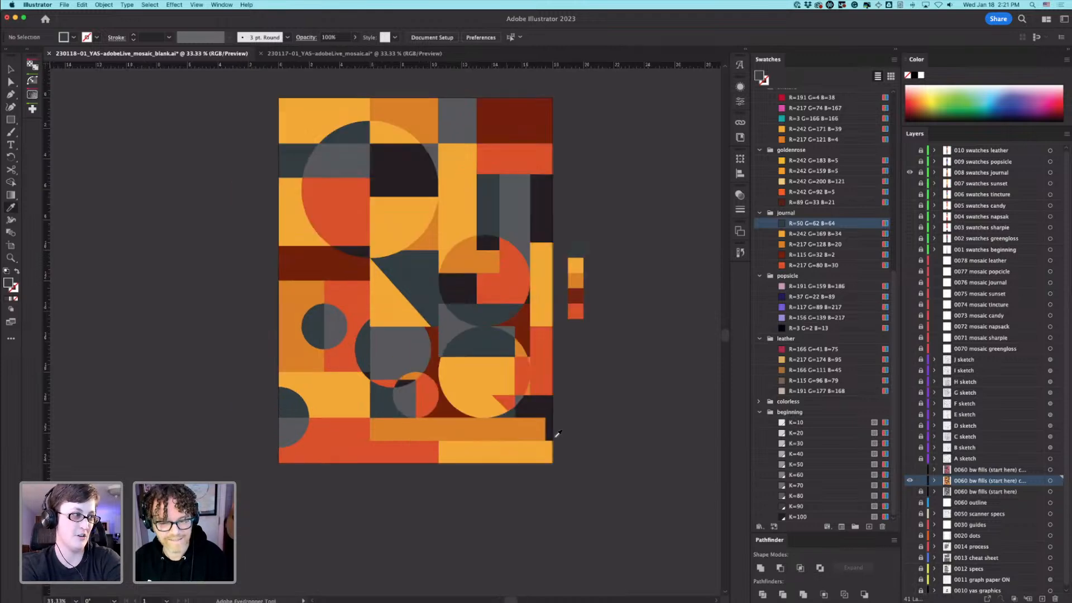
key(a)
click(550, 434)
key(i)
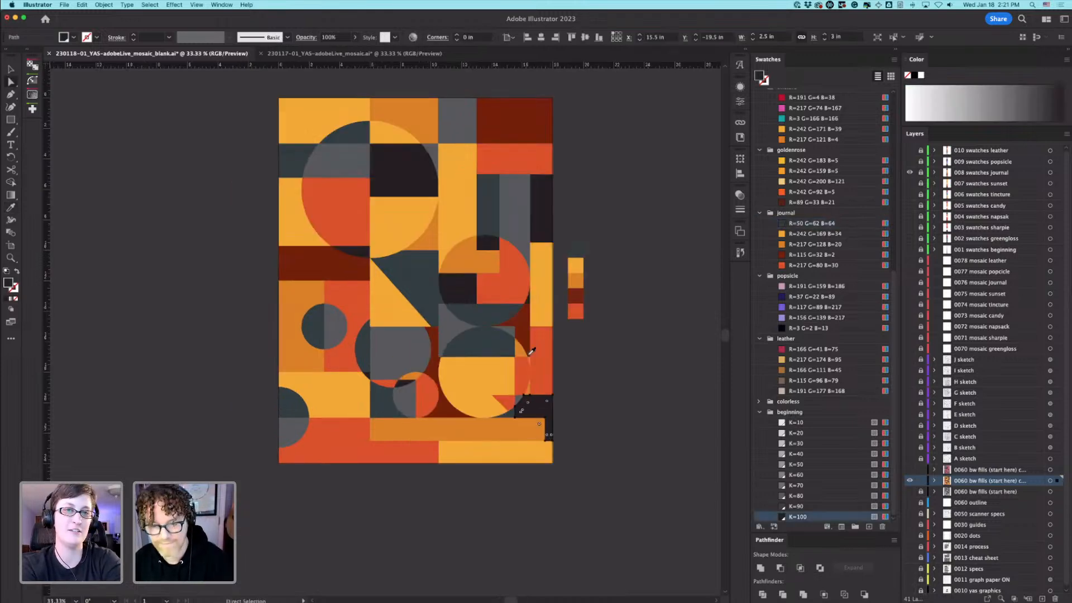
click(580, 257)
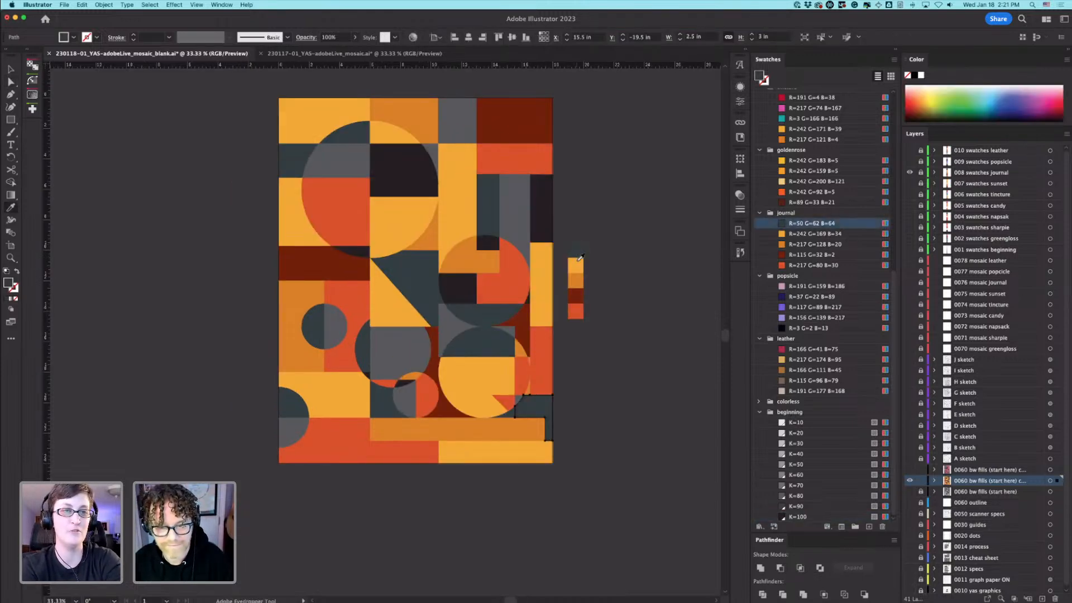
click(542, 225)
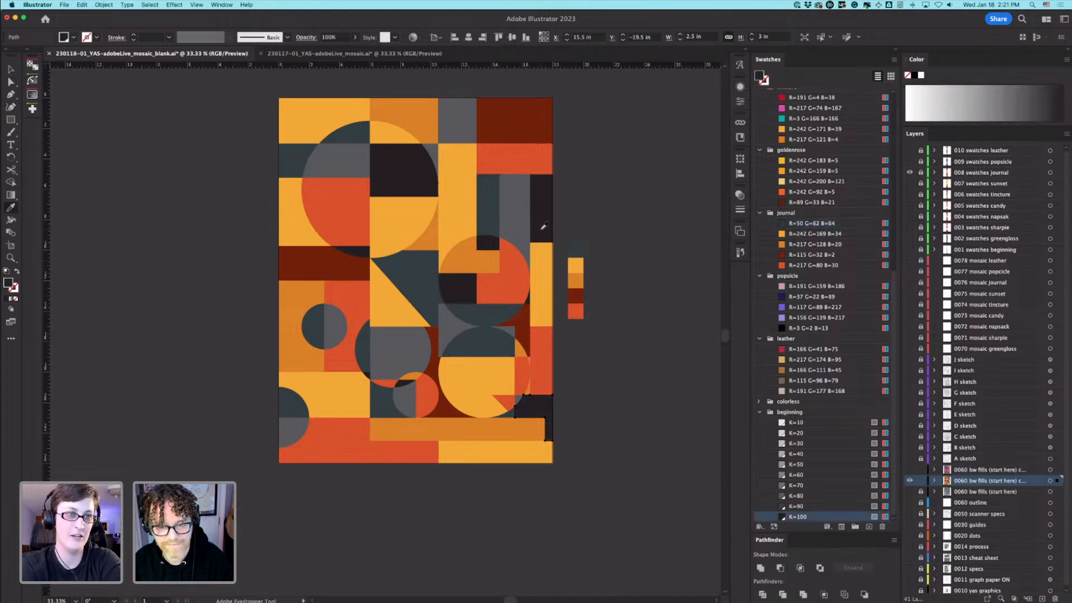
key(super+shift+a)
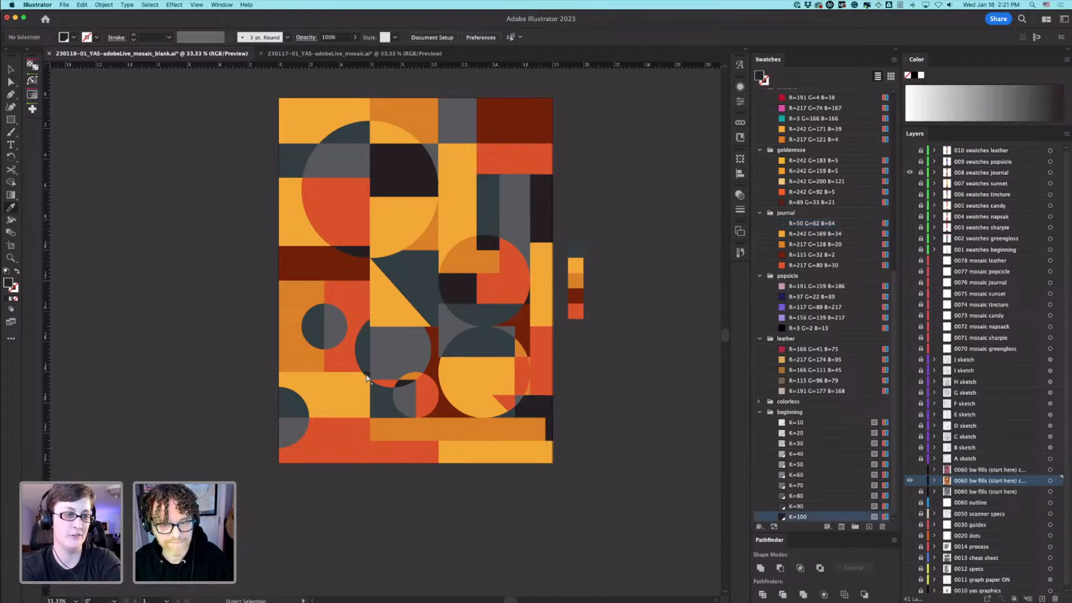
Step: Fill the gray block on the mosaic's top edge with the K=100 black sampled from the large circle, and clear the selection
super+click(469, 123)
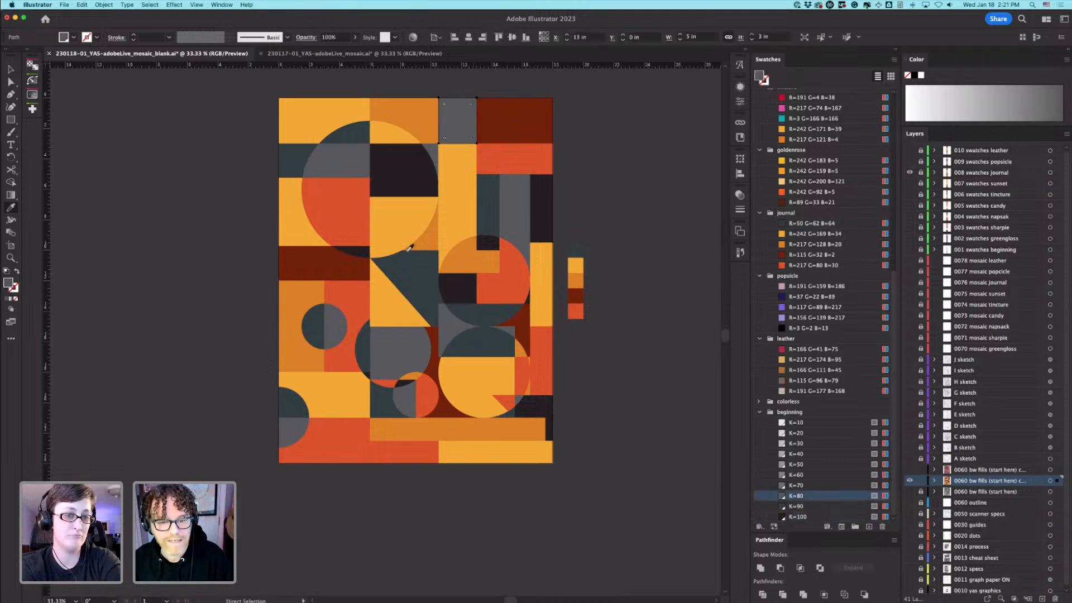
click(413, 178)
key(super+shift+a)
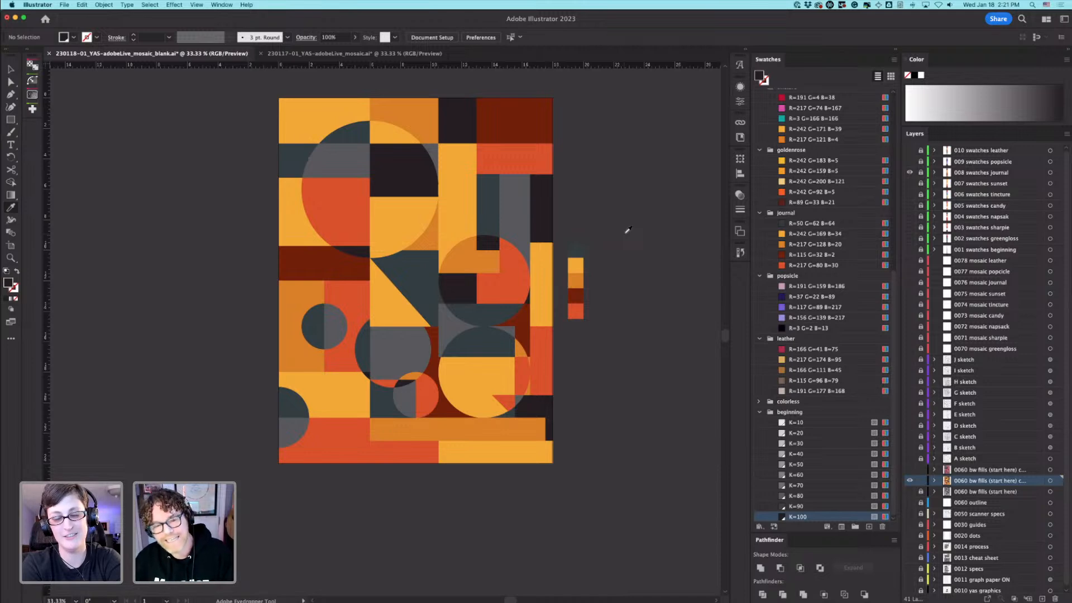
Step: Fill the thin yellow segment beneath the large circle with dark red R=115 G=32 B=2 sampled from the artwork, after trying black, and deselect it
key(v)
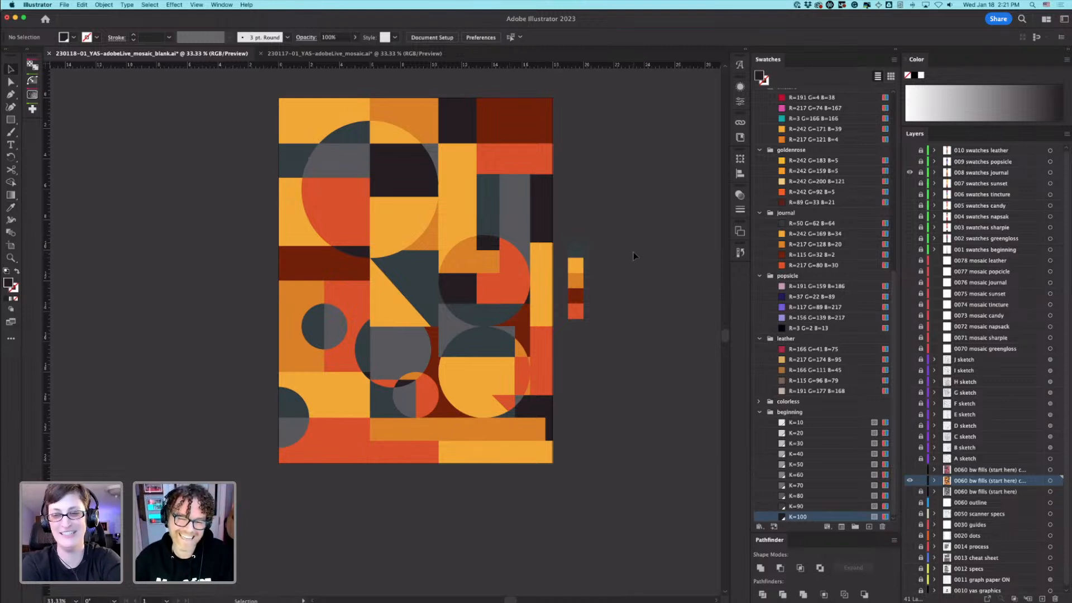
click(384, 254)
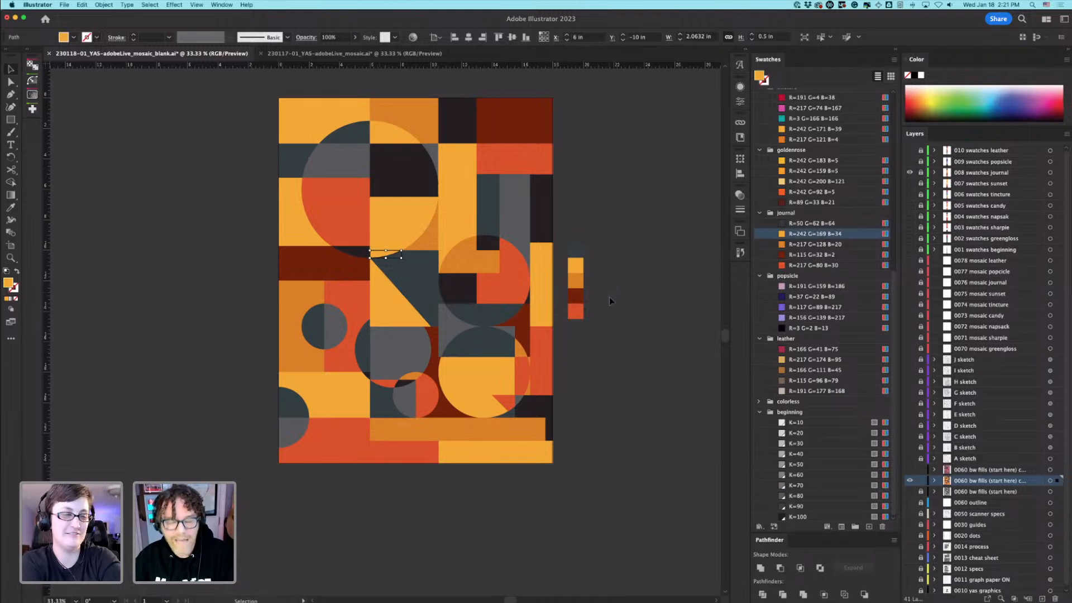
key(i)
click(551, 237)
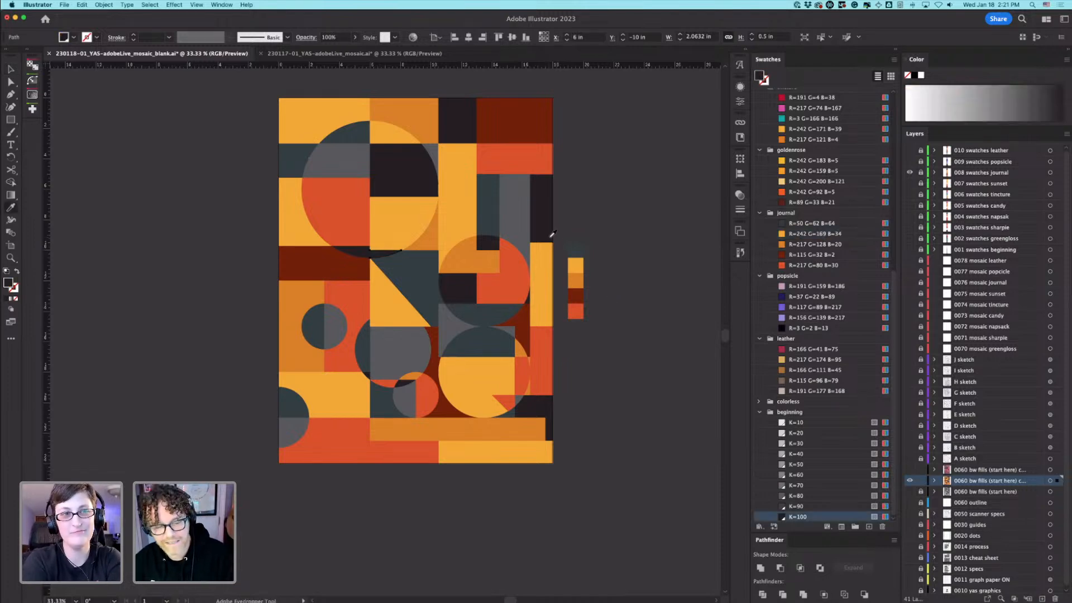
click(527, 312)
super+click(632, 255)
Step: Move the upper anchor point of the misaligned yellow sliver under the large circle to X 6 in, and show the grid
super+click(445, 262)
drag(274, 330, 486, 340)
key(a)
drag(280, 249, 466, 287)
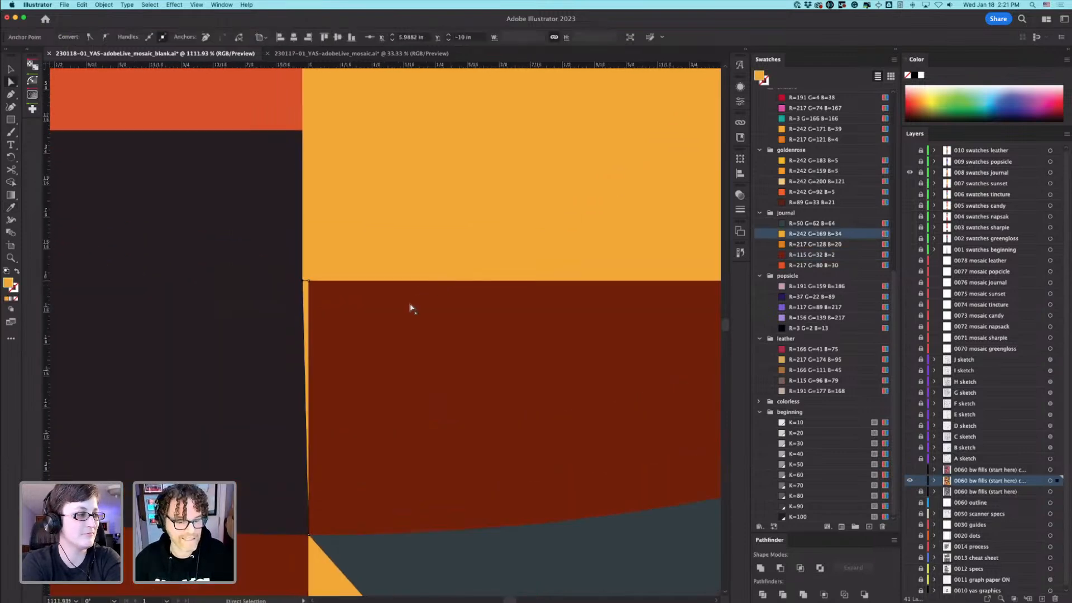
drag(309, 282, 310, 282)
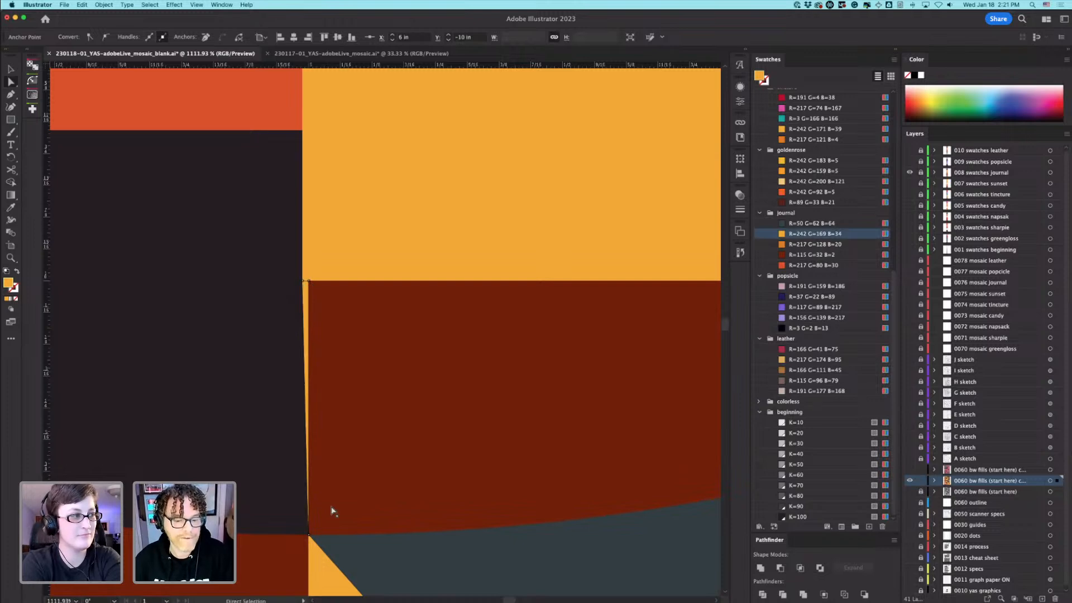
key(super)
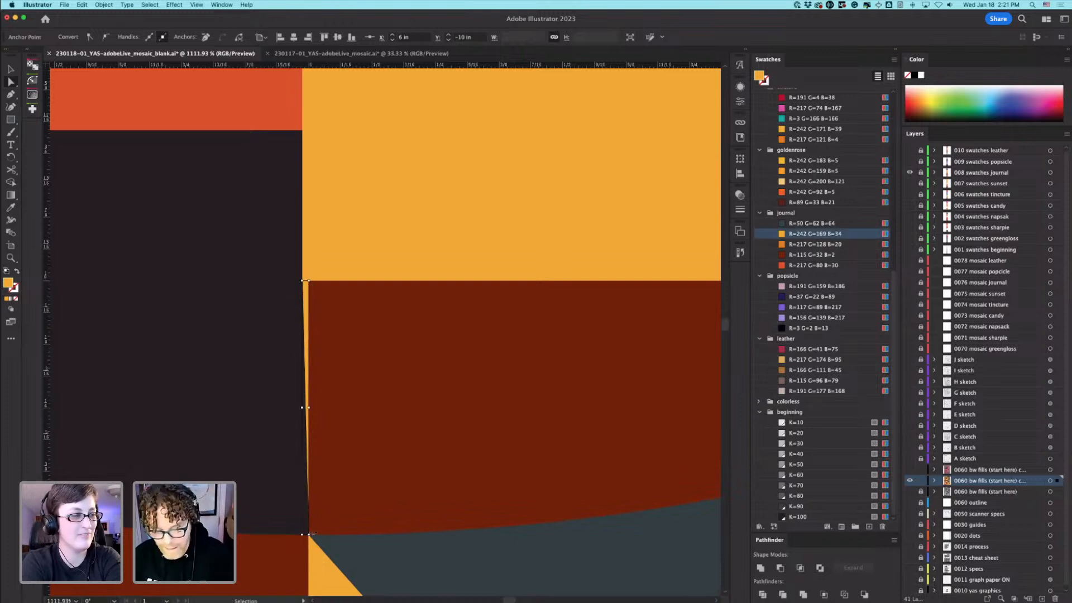
key(super+semicolon)
click(321, 268)
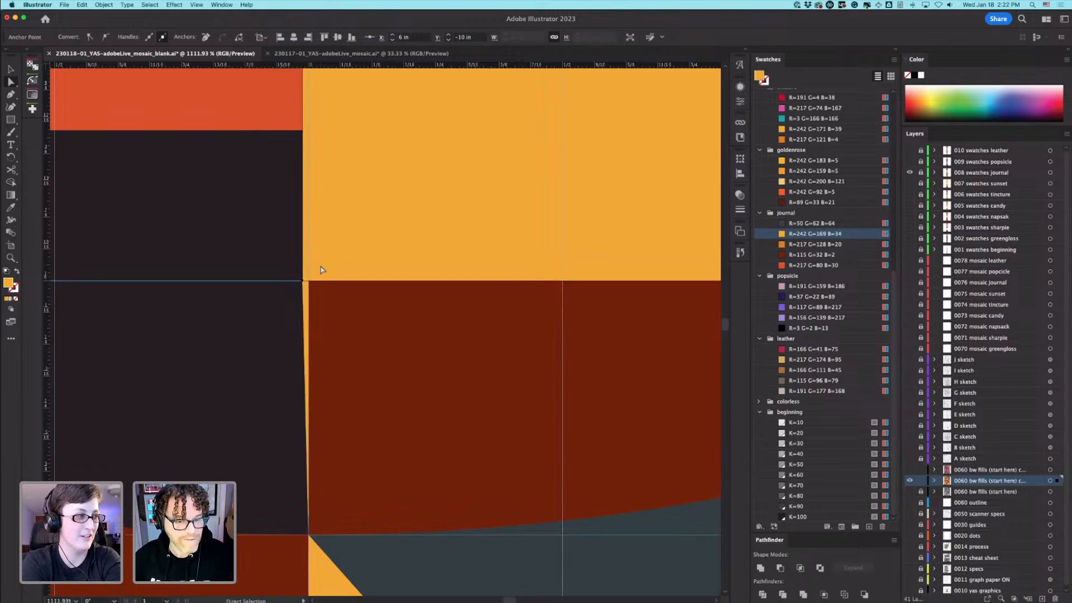
Step: Align the black circle segment's edge to the 6 in grid line and delete the thin yellow sliver beside it
drag(302, 281, 310, 286)
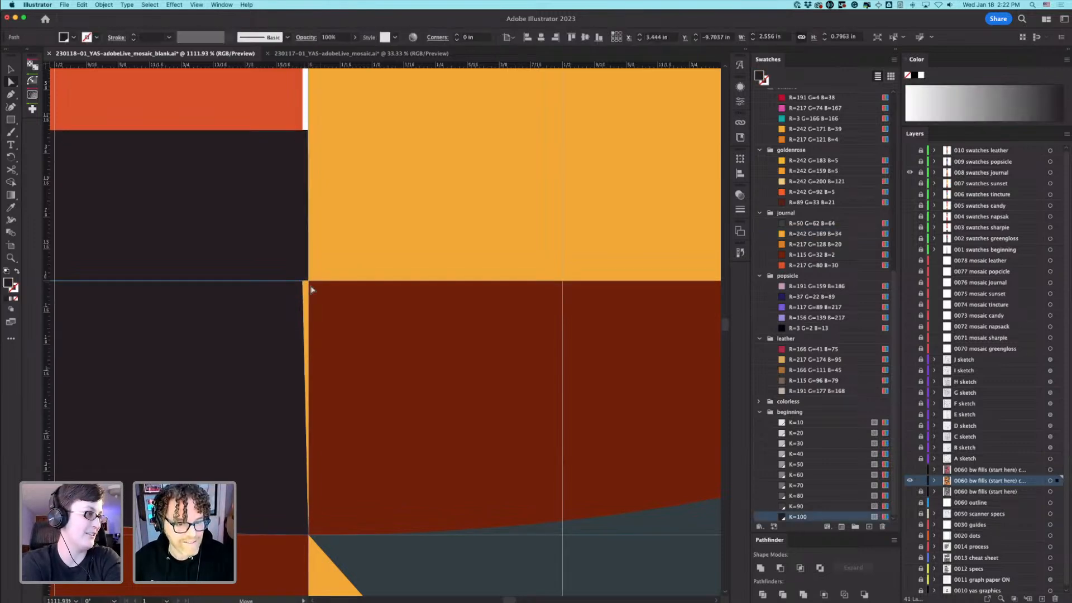
click(306, 291)
key(Delete)
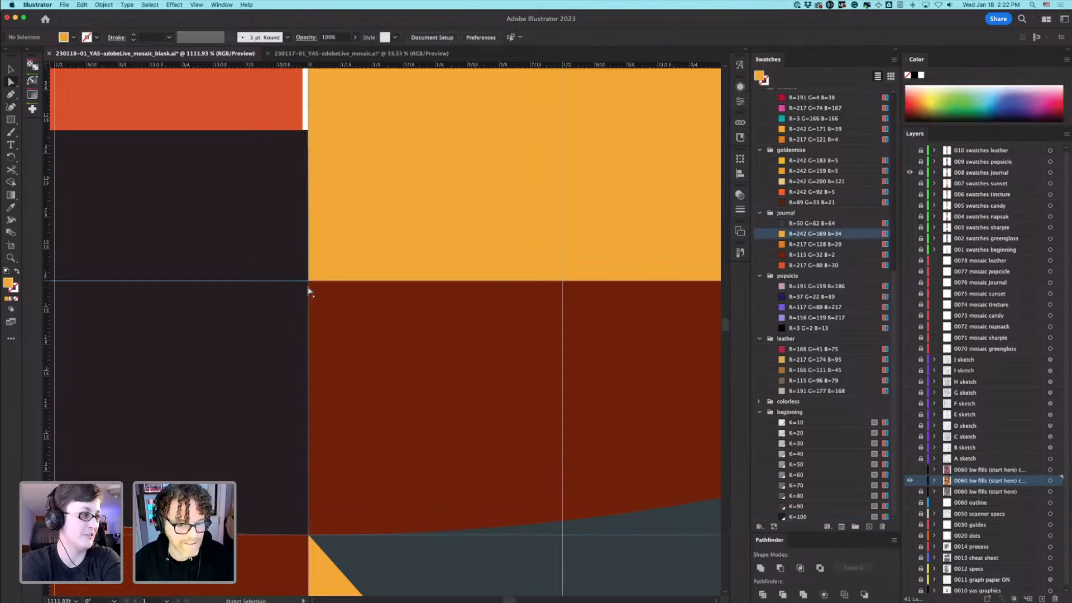
Step: Shift the red-orange quarter circle right to close the white gap at the 6 in grid line, undoing accidental changes
click(303, 235)
click(307, 132)
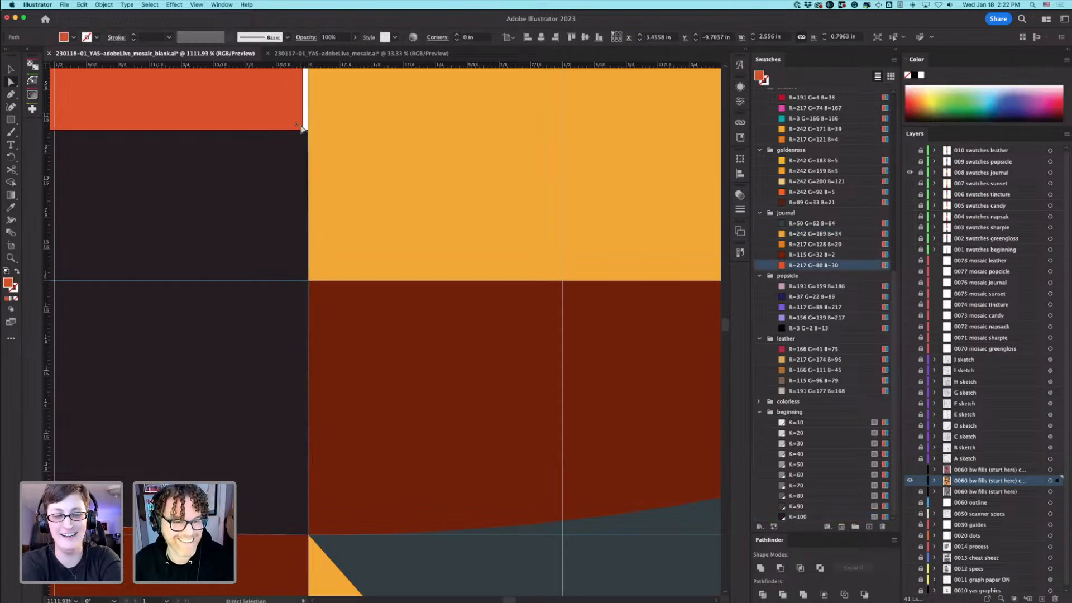
key(Delete)
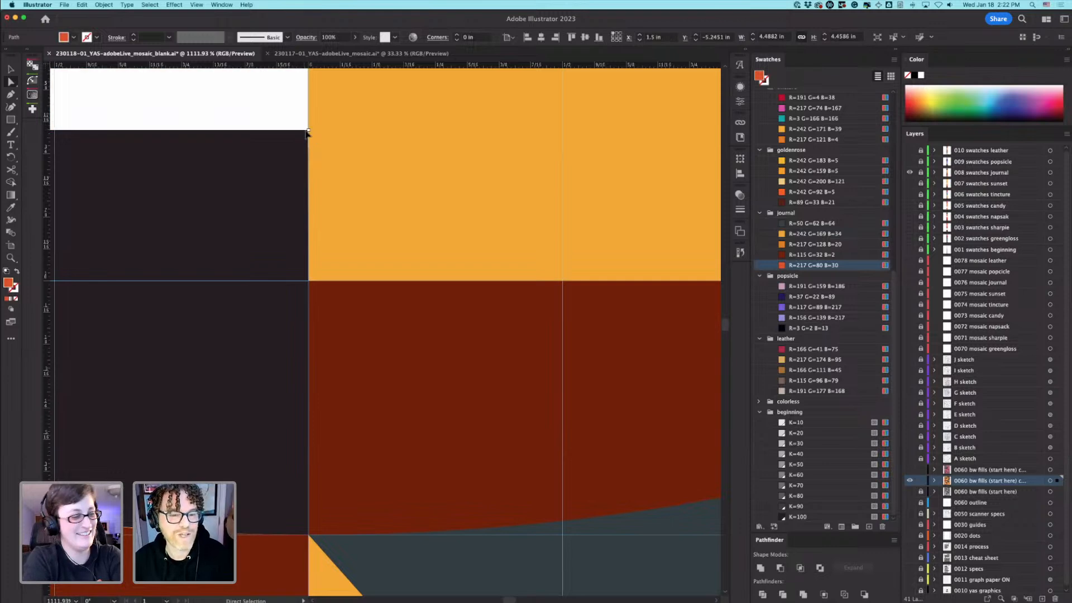
key(super+z)
key(Delete)
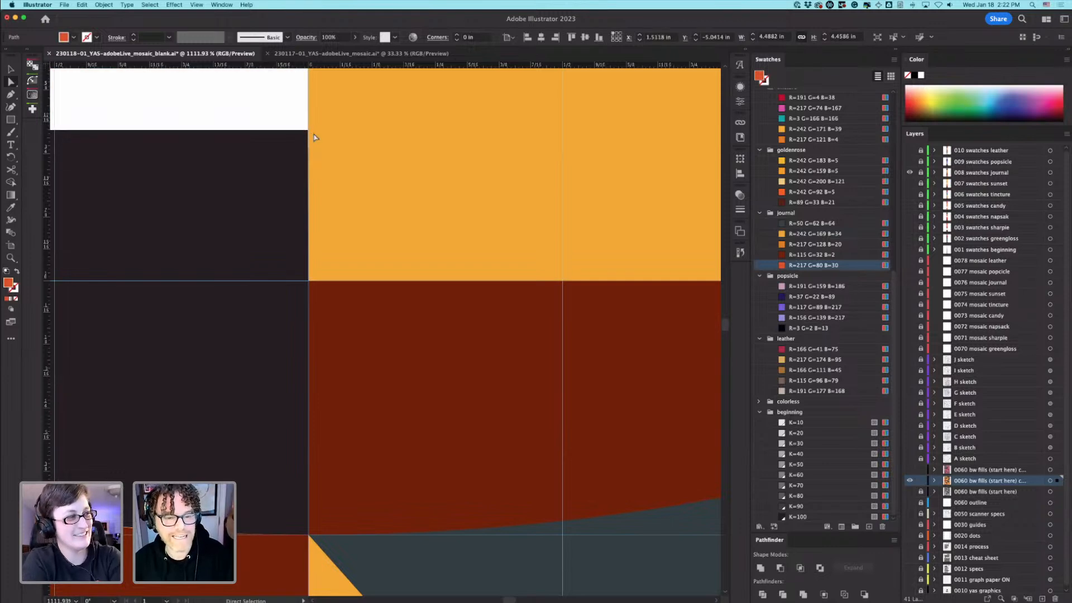
key(super+z)
key(Right)
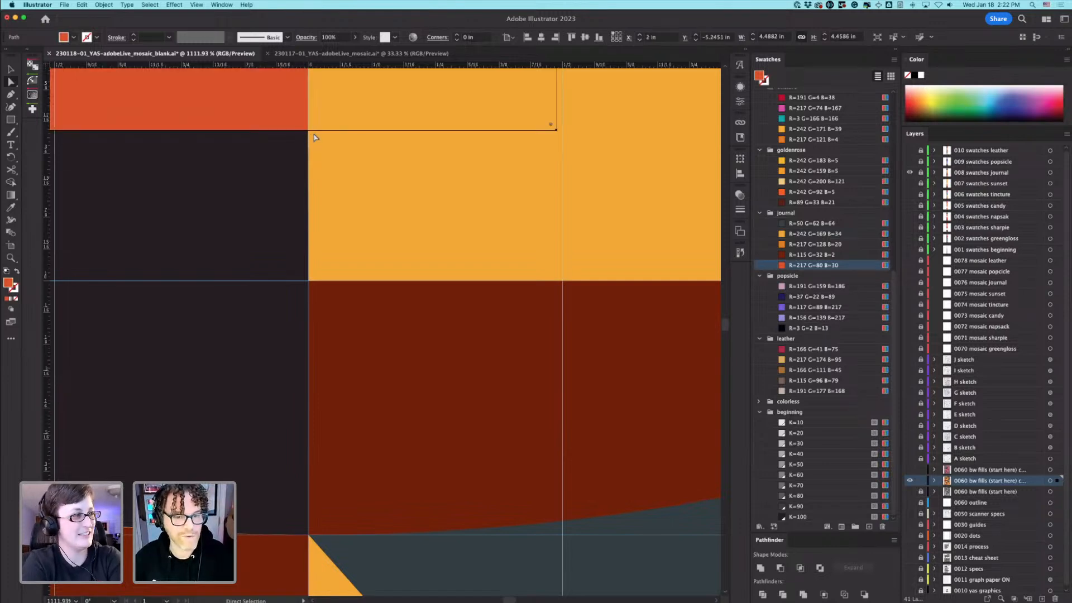
click(312, 137)
click(365, 189)
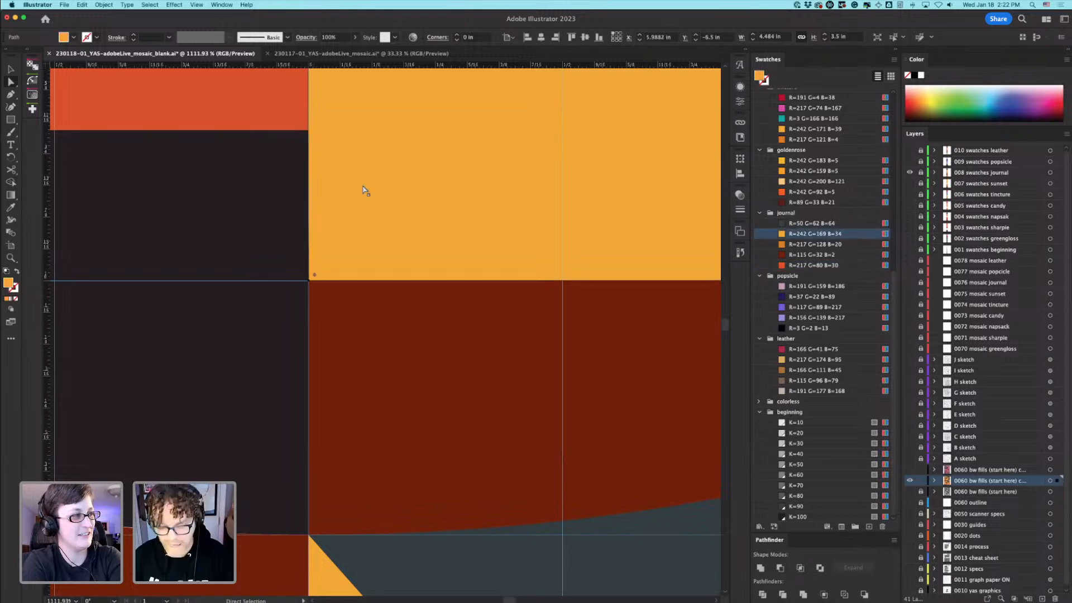
Step: Clear the selection and hide the grid over the mosaic
key(super+0)
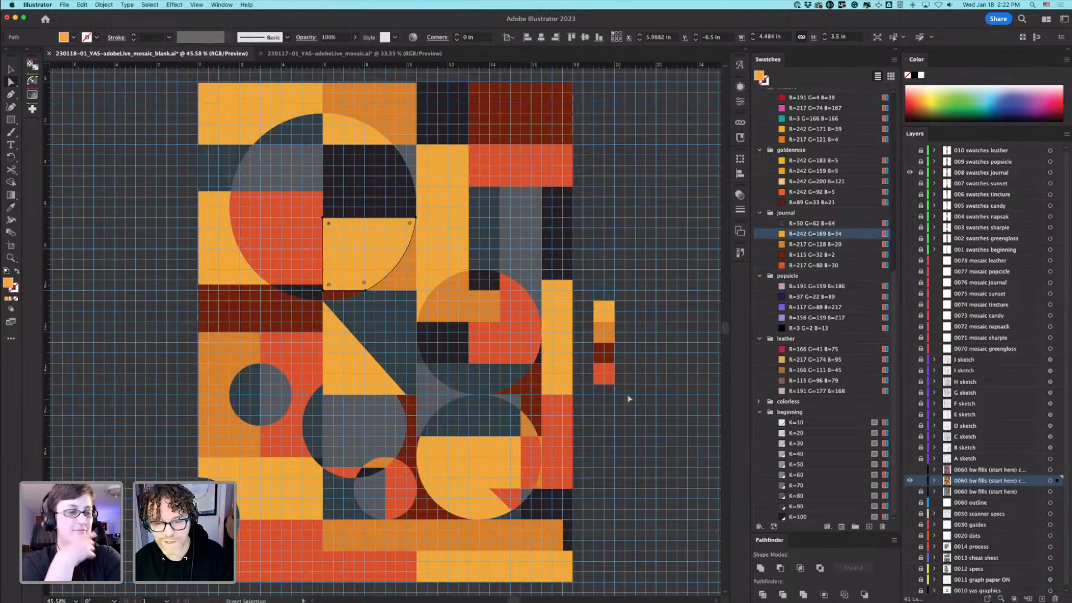
click(656, 429)
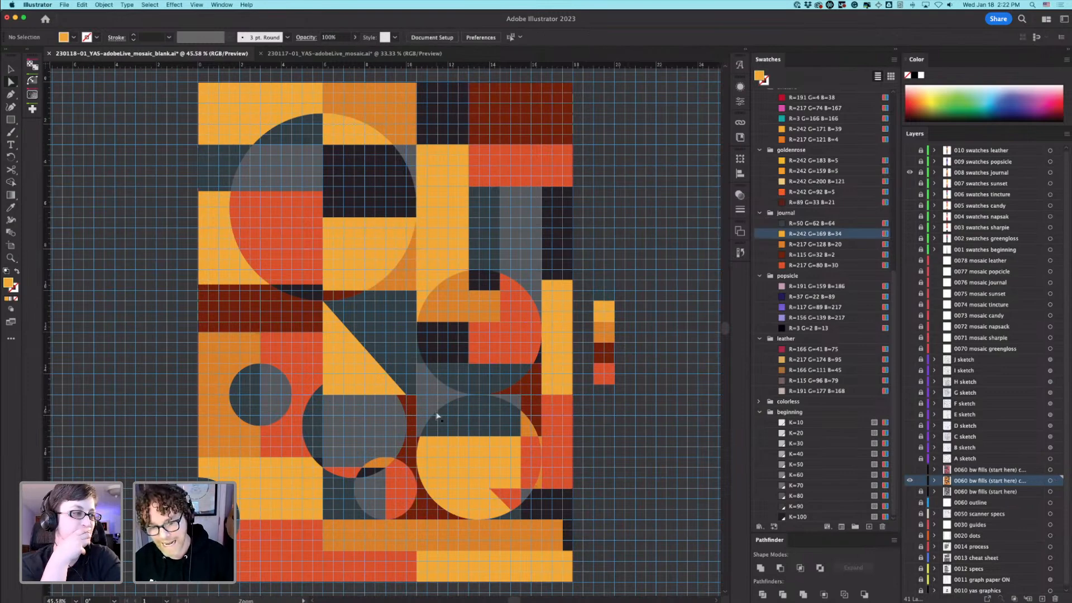
key(super+apostrophe)
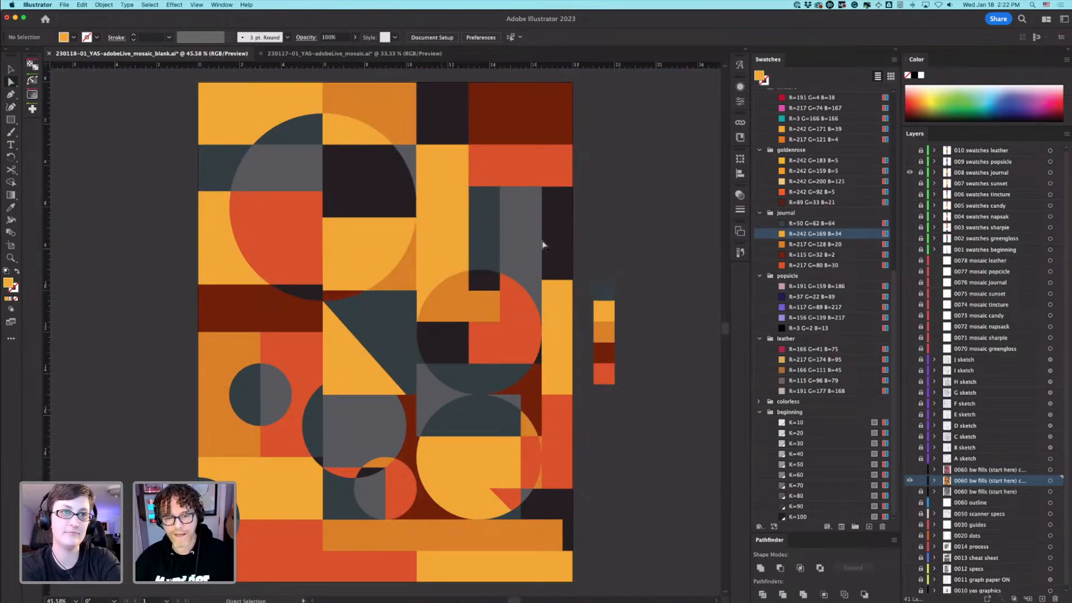
Step: Fill the red-orange segment at the right edge of the lower-right circle with dark red R=115 G=32 B=2, and deselect it
click(10, 69)
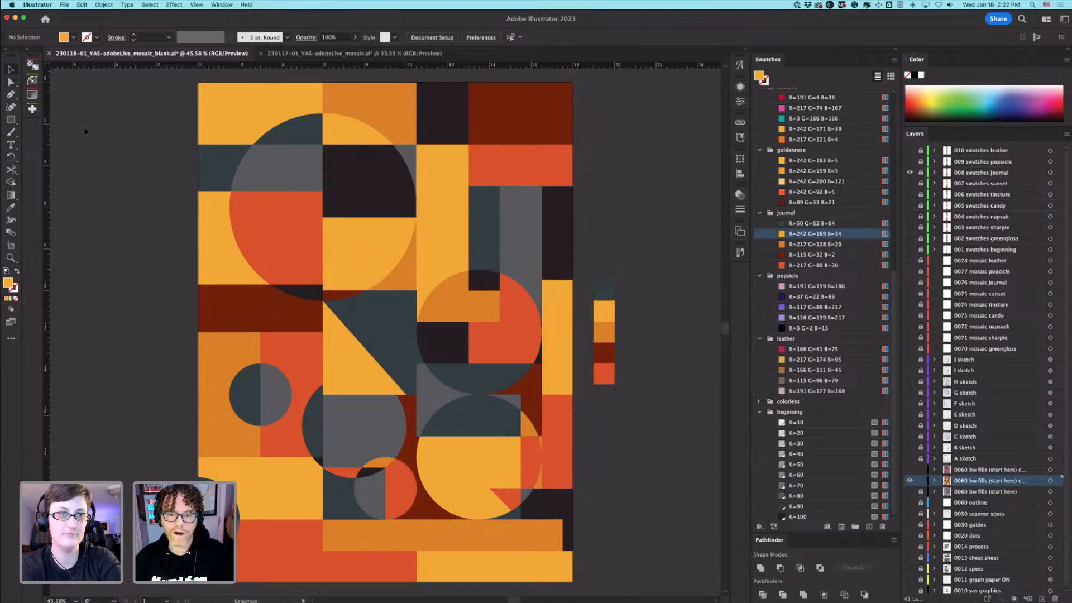
click(569, 536)
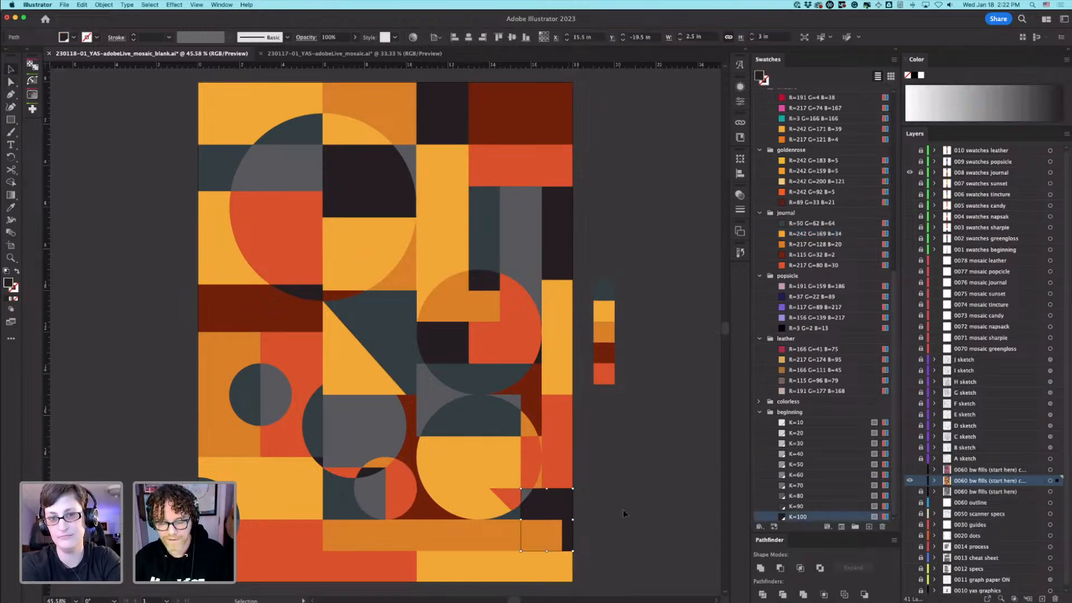
click(531, 463)
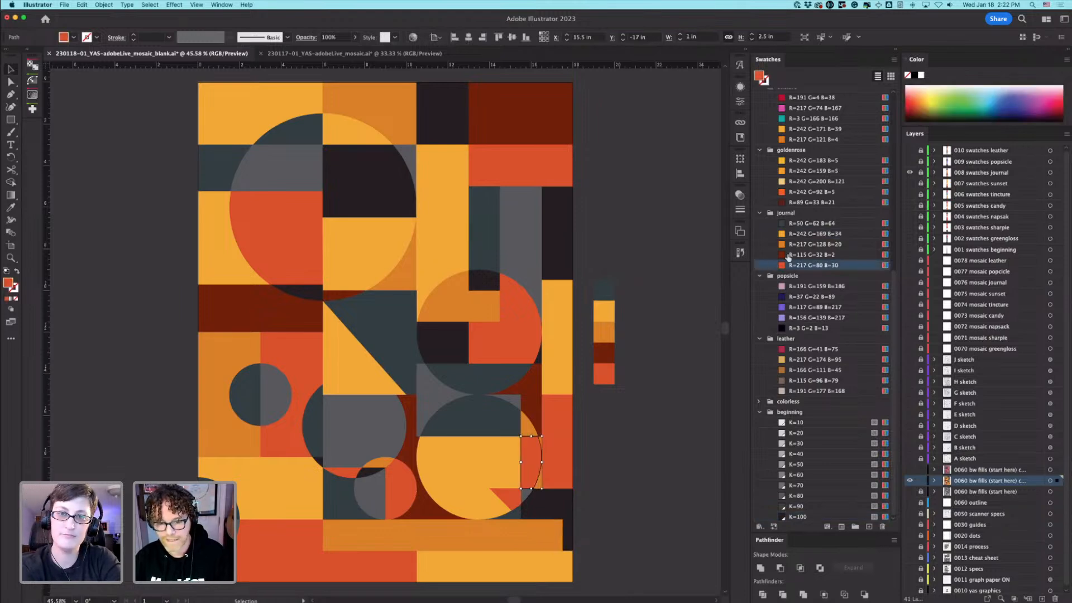
click(774, 255)
click(623, 454)
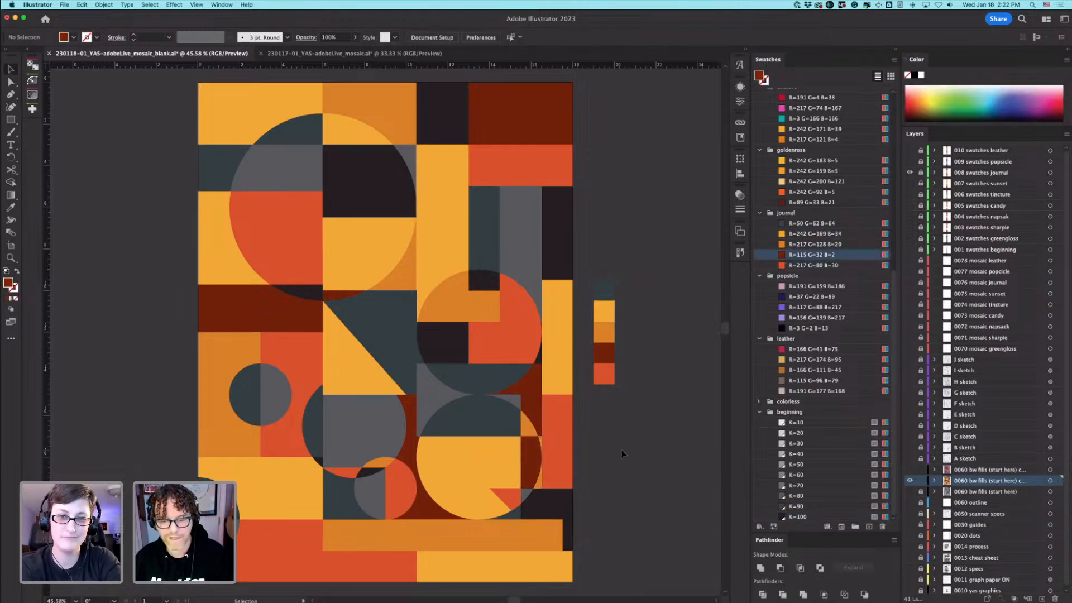
key(super+z)
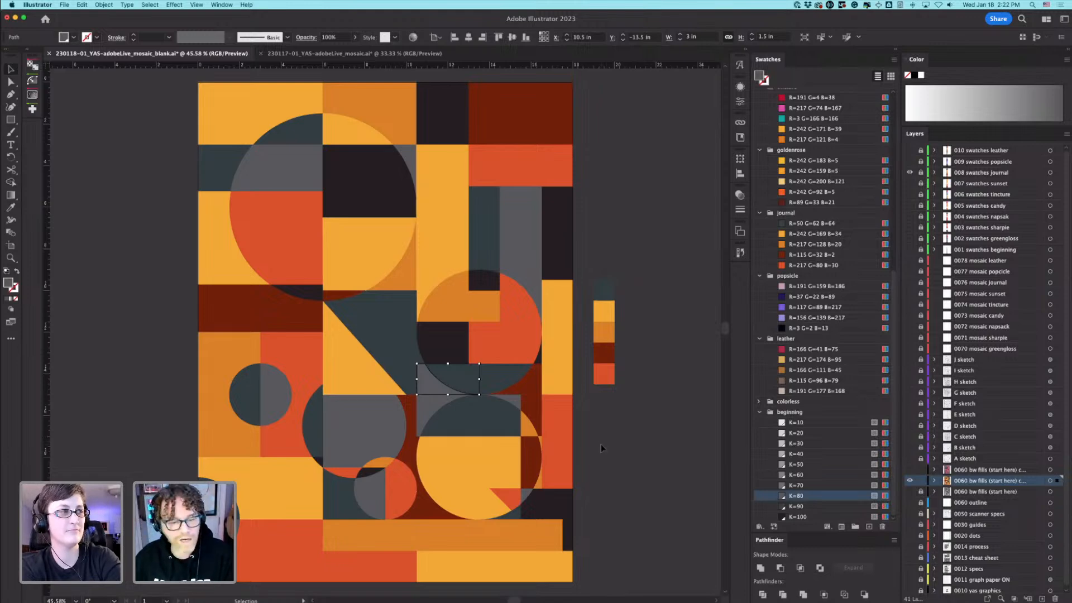
click(283, 290)
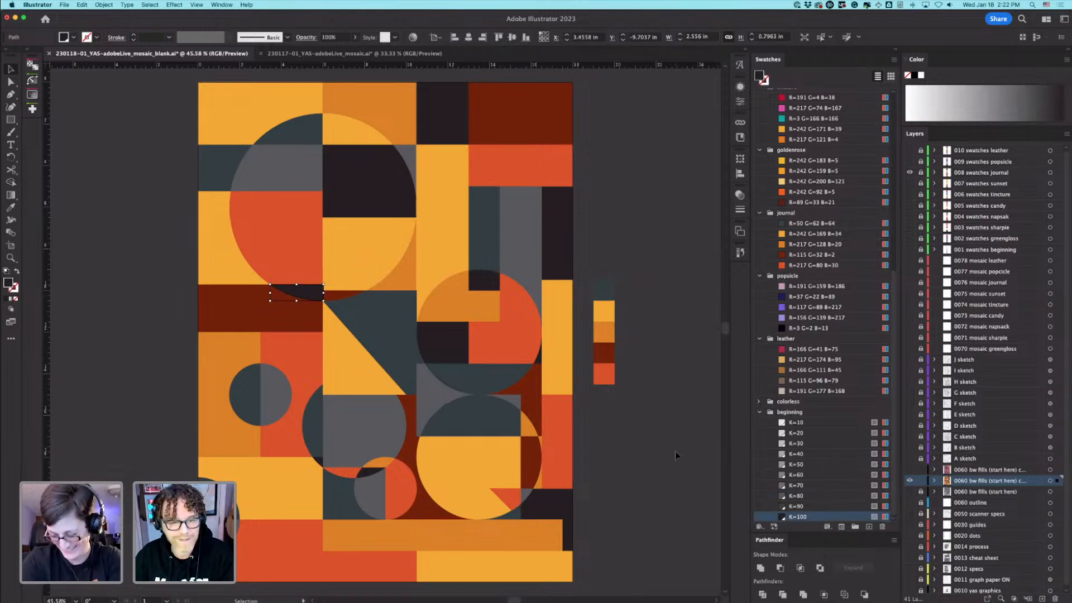
click(563, 497)
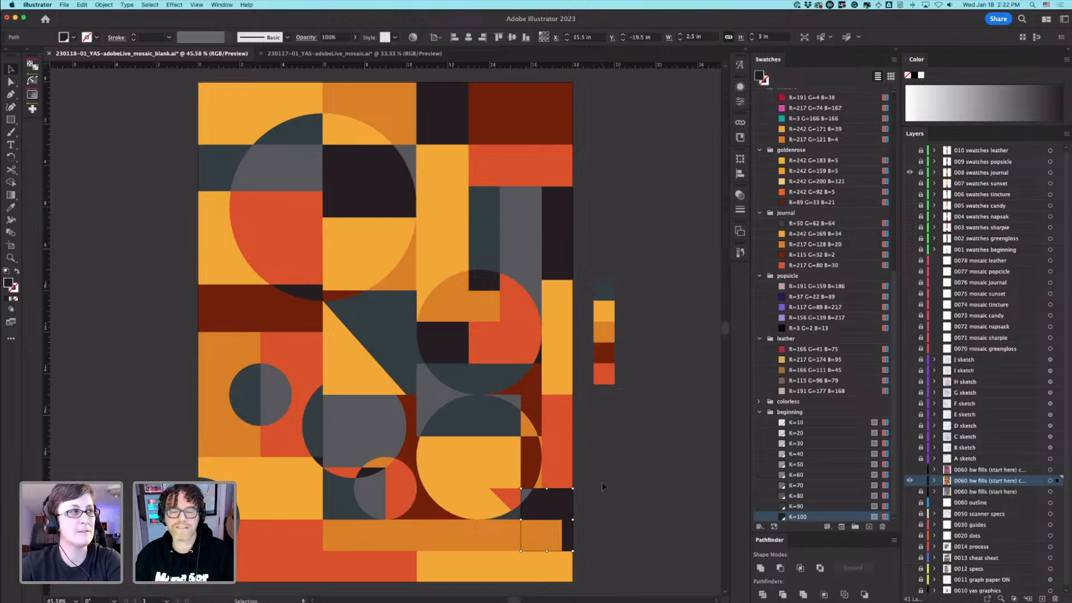
Step: Try orange R=217 G=128 B=20 on the black block at the mosaic's top edge, and fill it with yellow R=242 G=169 B=34
click(461, 136)
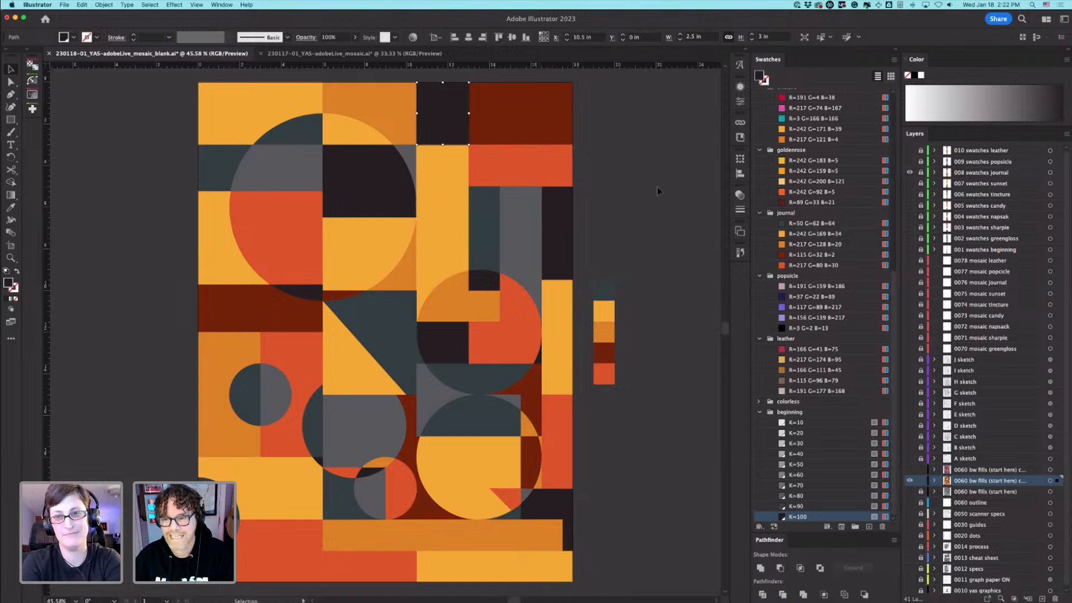
click(834, 254)
click(813, 244)
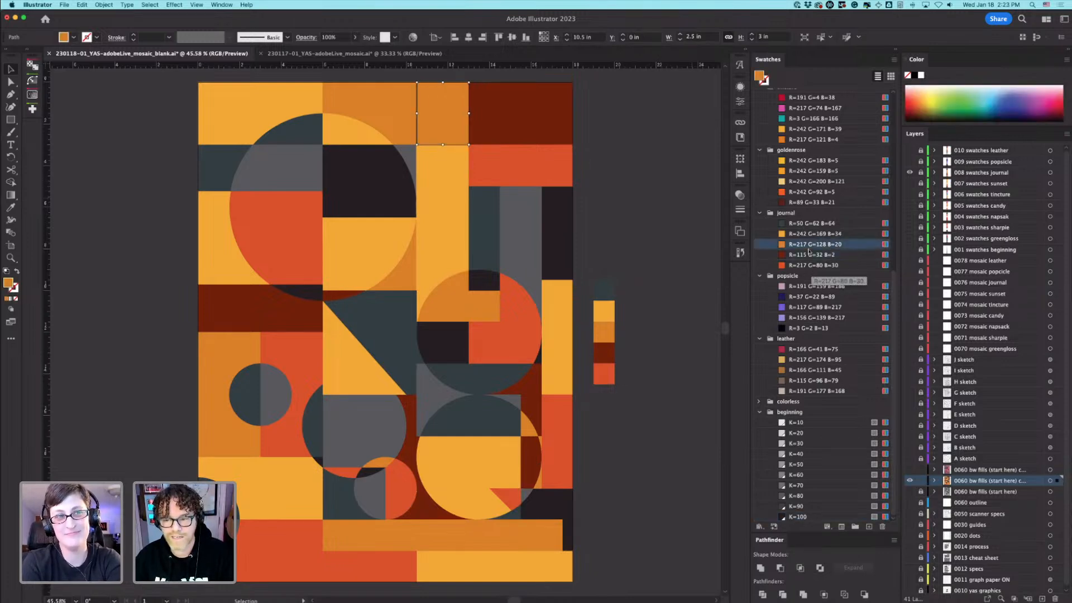
click(805, 234)
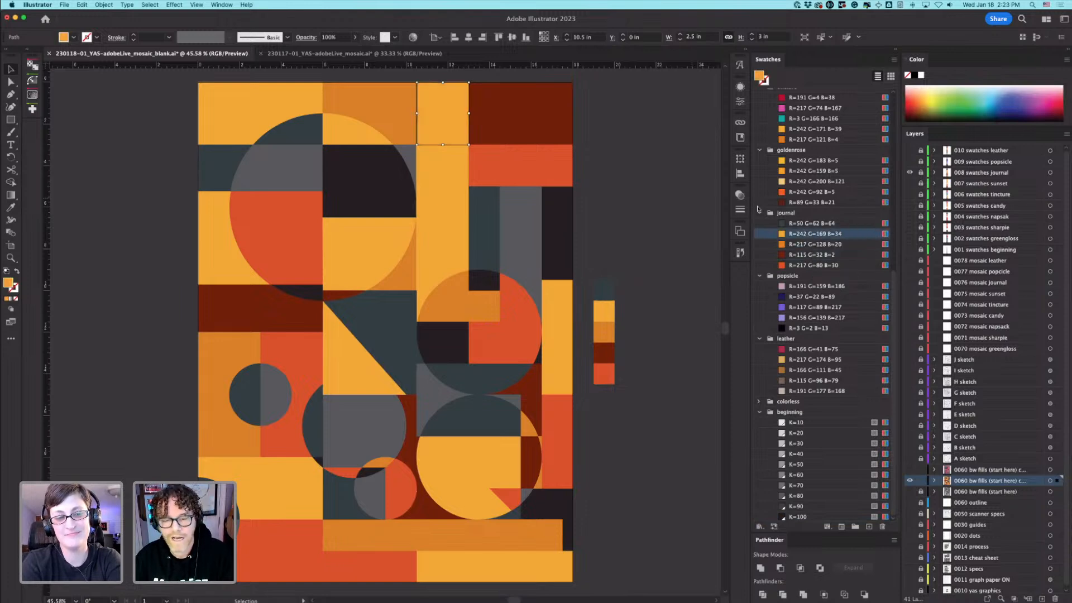
Step: Fill the block at the mosaic's top edge with slate R=50 G=62 B=64 and the large circle's black bottom sliver with orange R=217 G=128 B=20
click(793, 224)
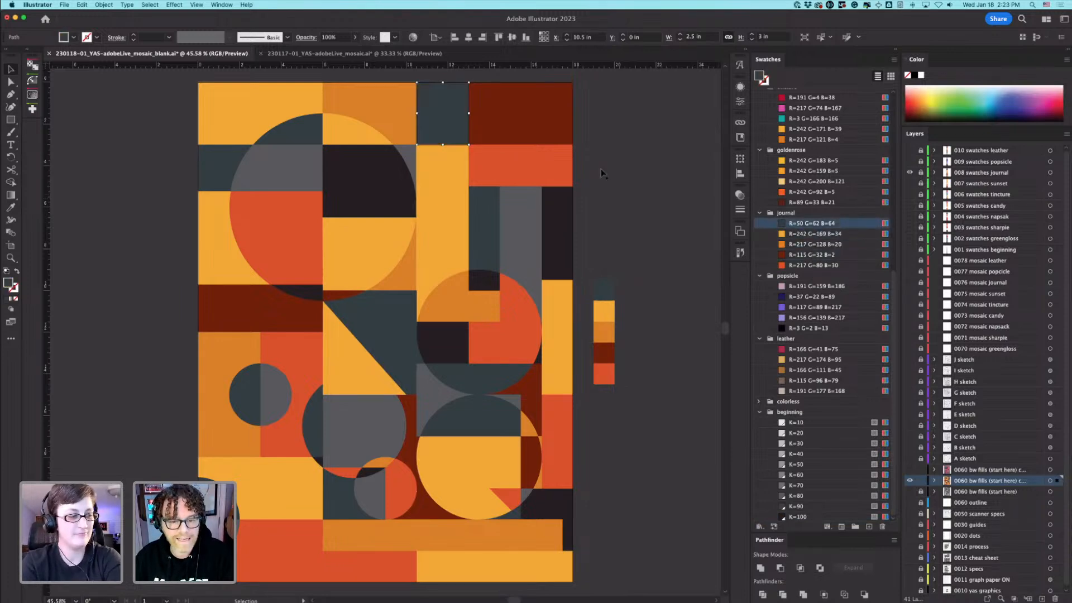
click(546, 516)
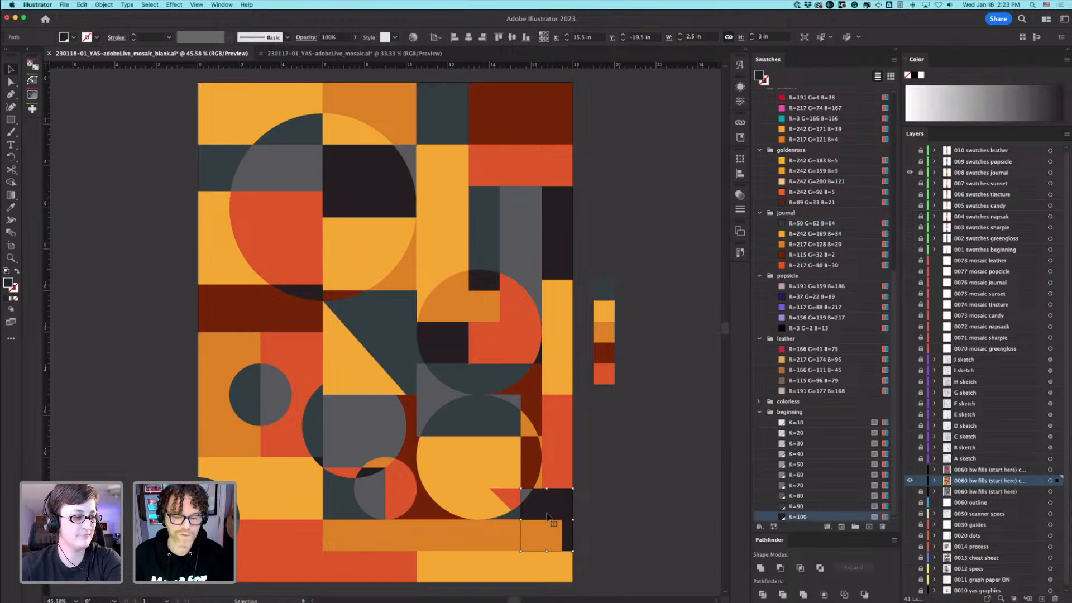
click(314, 294)
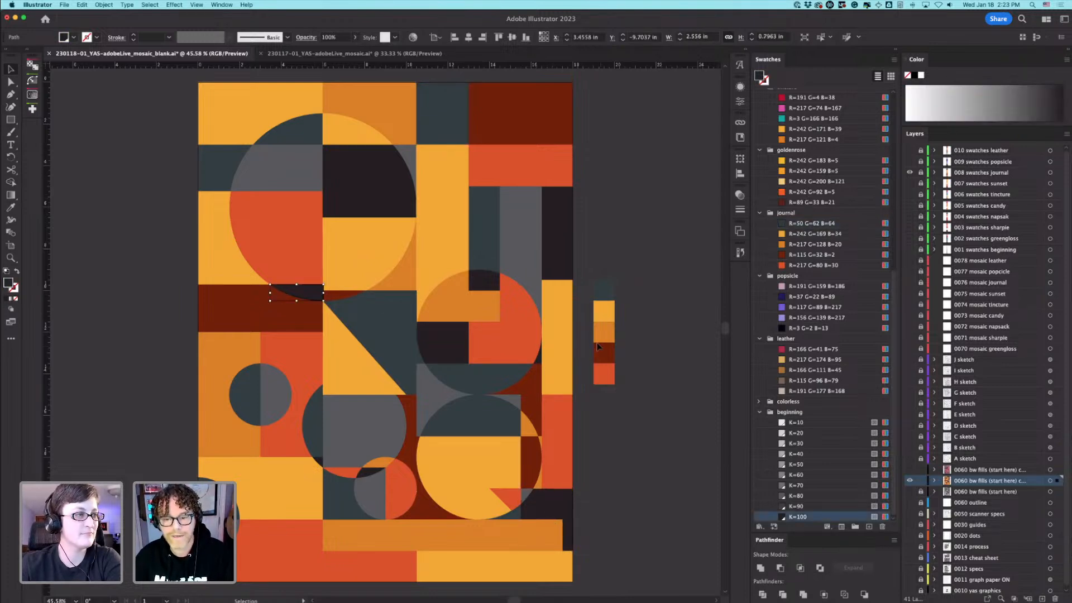
key(i)
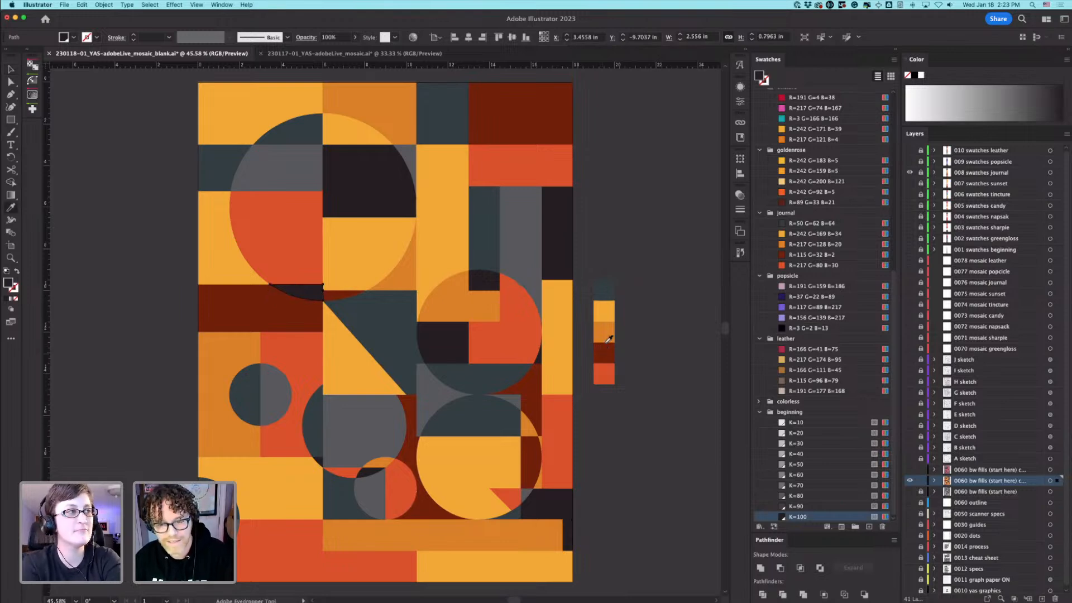
click(608, 330)
key(super+shift+a)
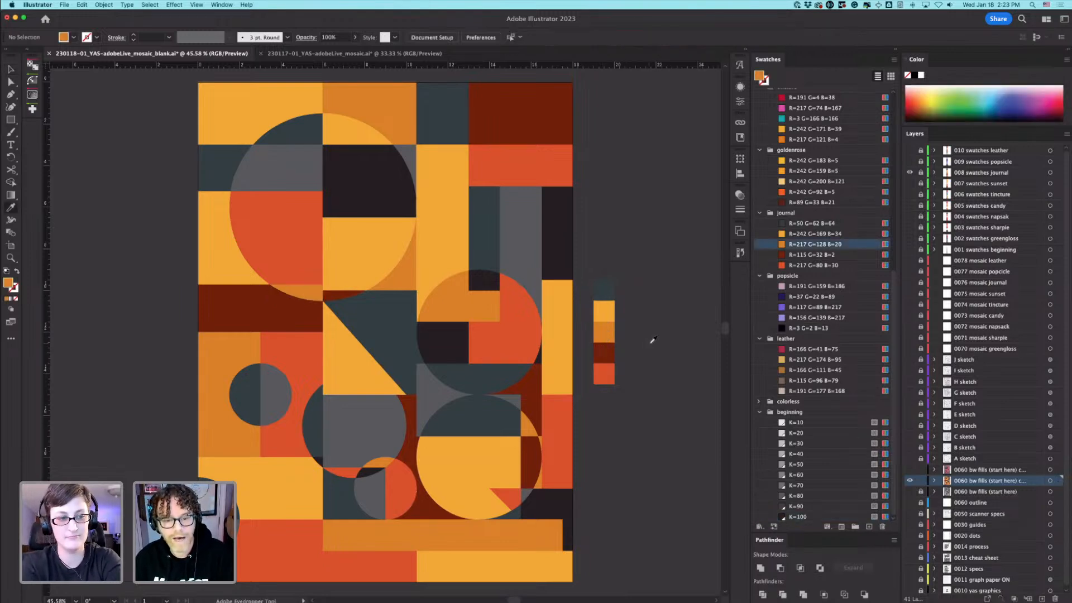
Step: Fill the large circle's black quadrant and the two black blocks along the mosaic's right edge with slate R=50 G=62 B=64
key(a)
click(385, 206)
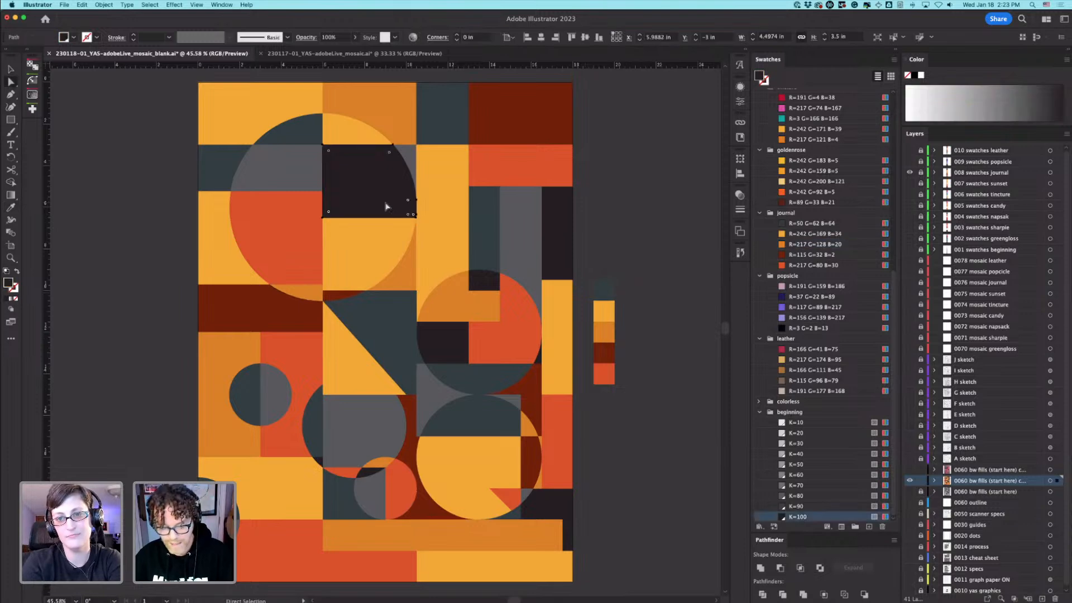
key(i)
click(604, 286)
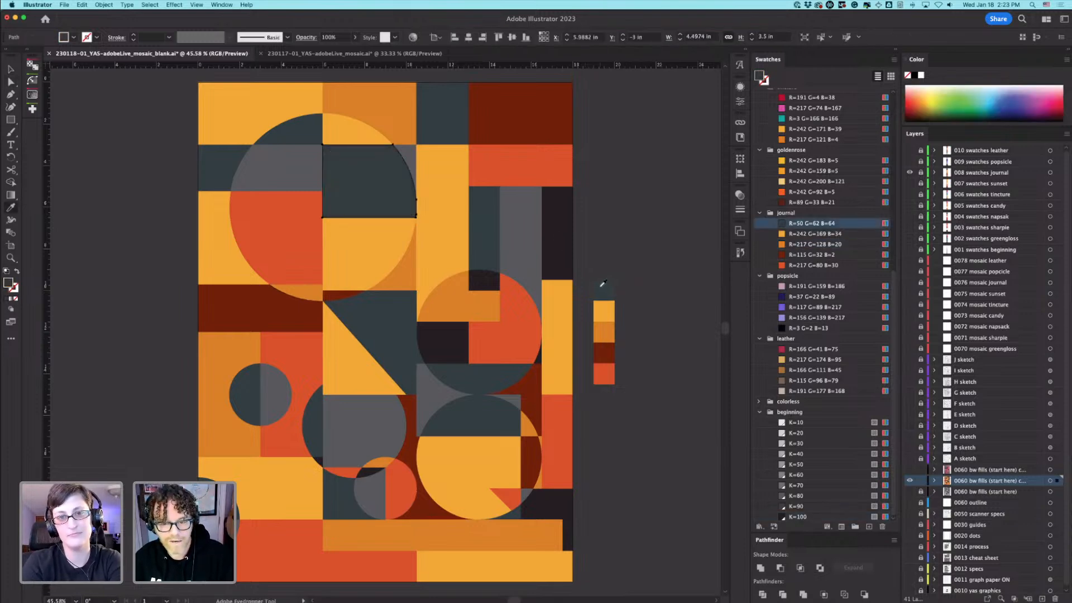
super+click(562, 246)
click(611, 296)
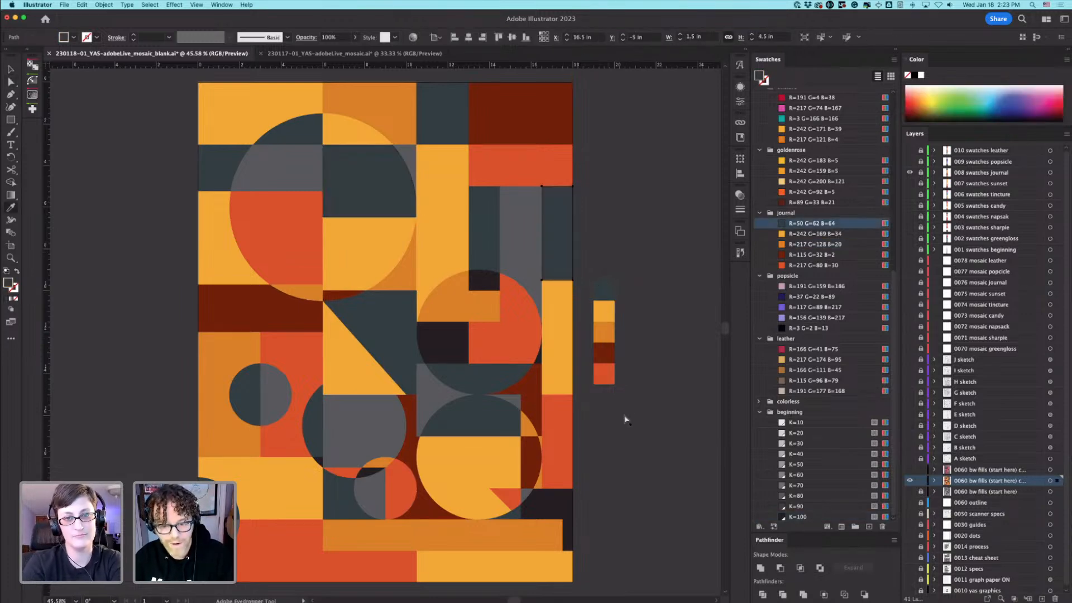
super+click(551, 509)
click(611, 291)
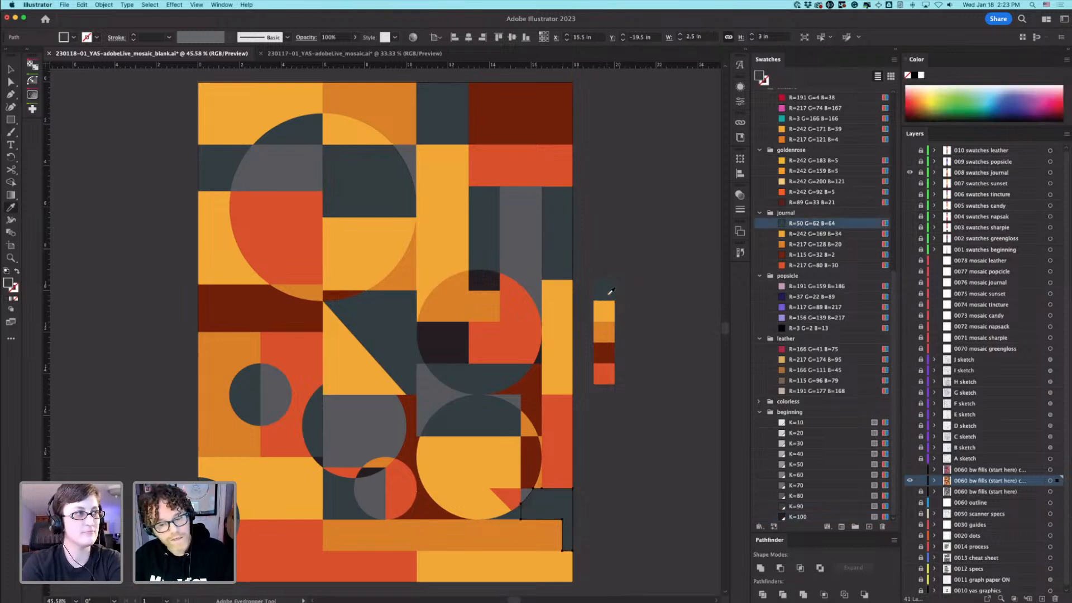
super+click(647, 417)
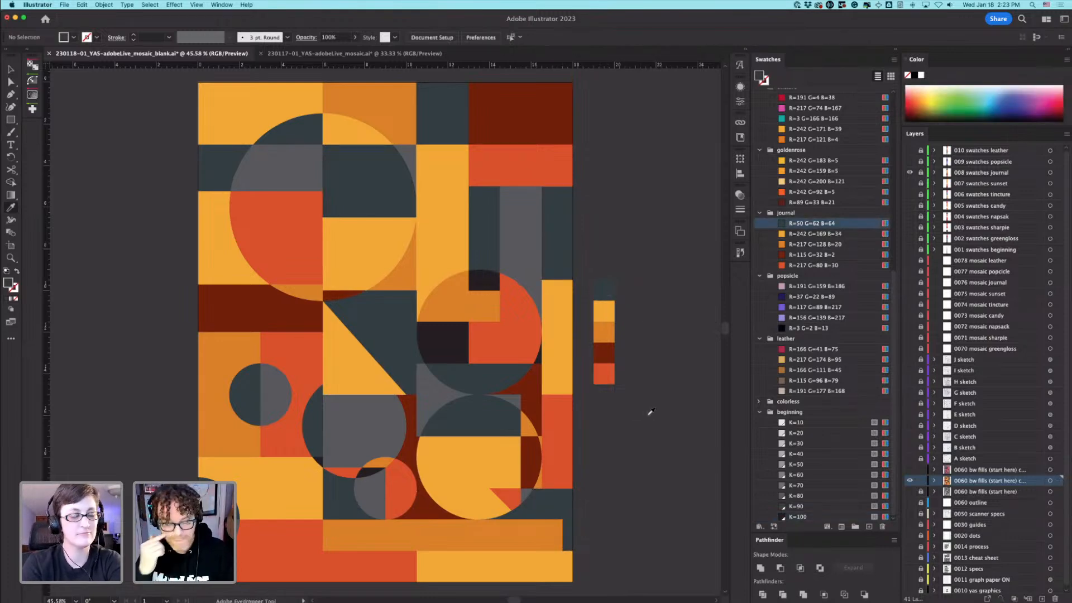
Step: Fill the black overlap between the two lower-middle circles with dark red R=115 G=32 B=2, undo the extra changes, and clear the selection
super+click(365, 472)
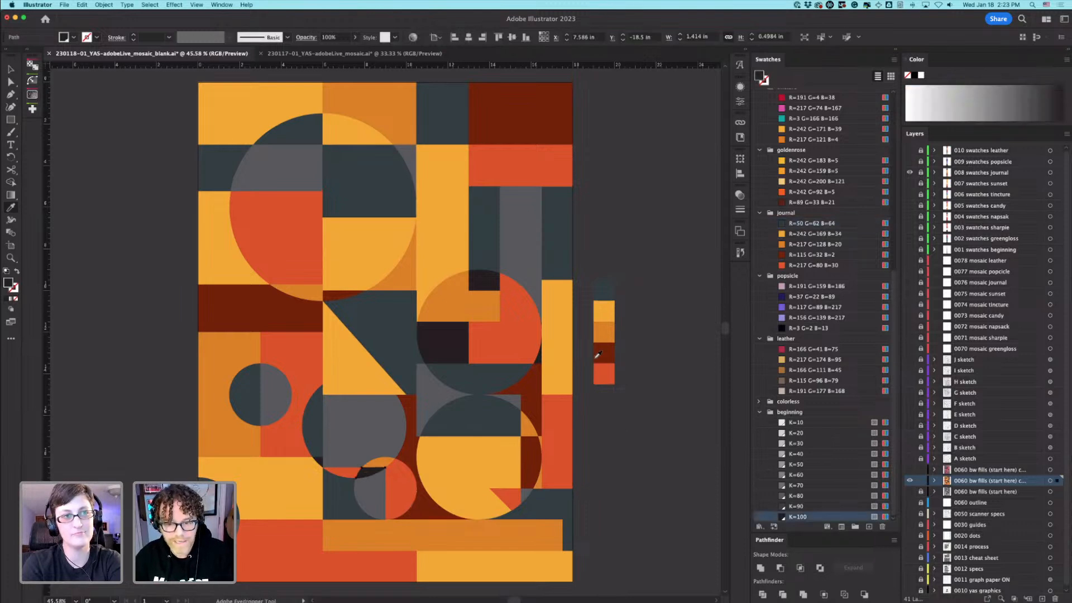
click(607, 351)
key(super+shift+a)
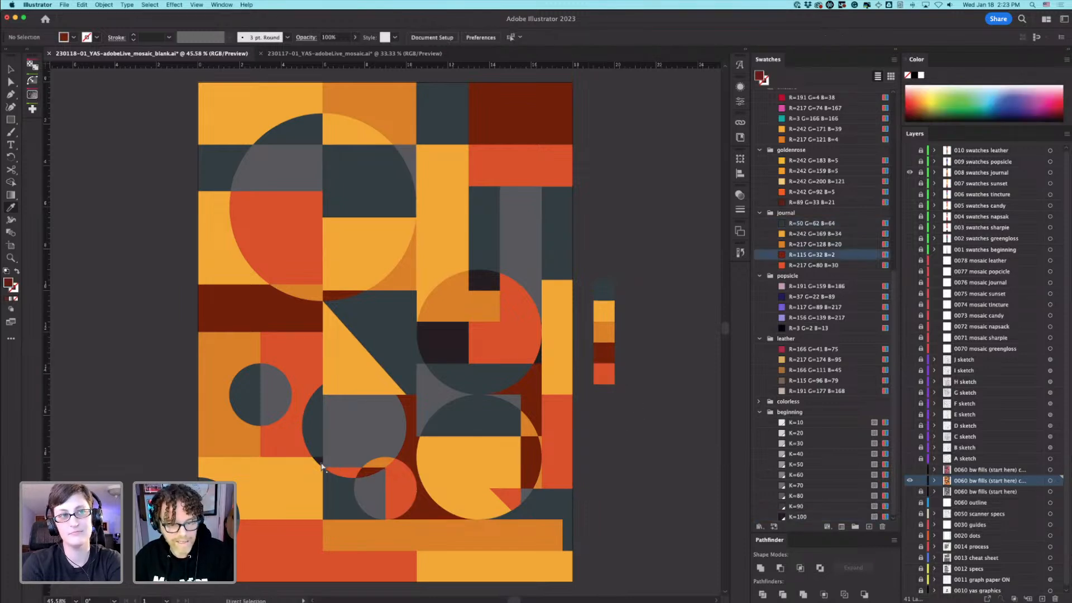
key(super+z)
key(super+z)
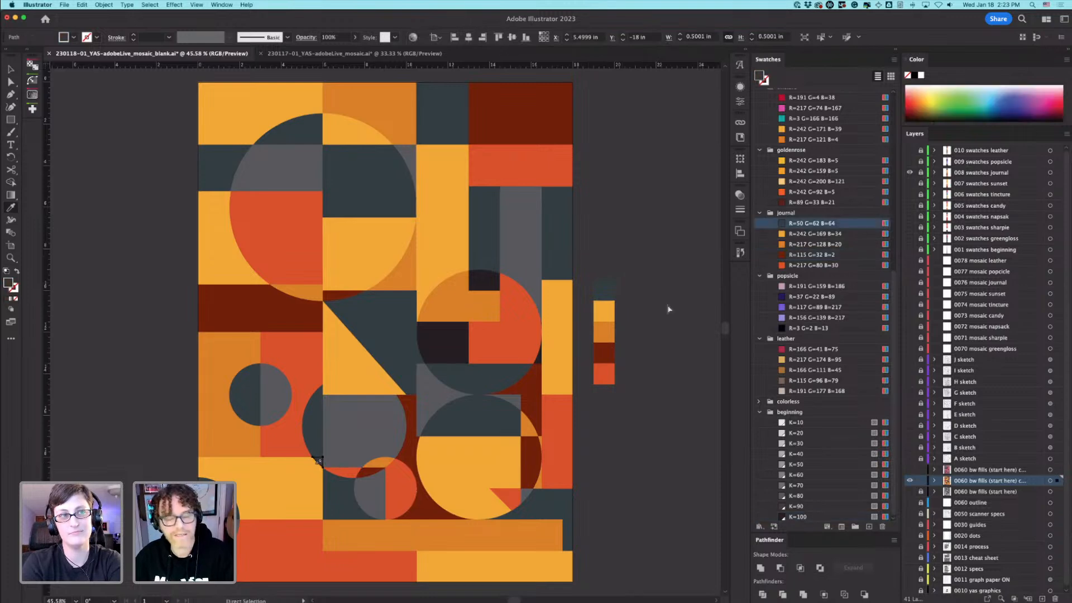
super+click(676, 314)
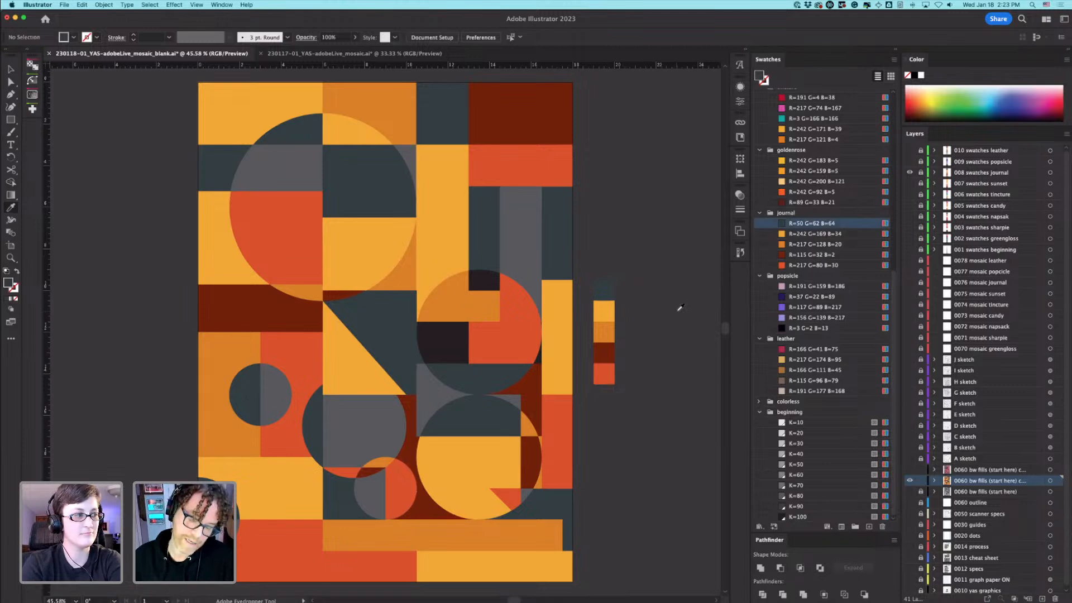
Step: Fill the middle-right circle's black lower-left block with dark red R=115 G=32 B=2 and its black top segment with yellow R=242 G=169 B=34
super+click(443, 335)
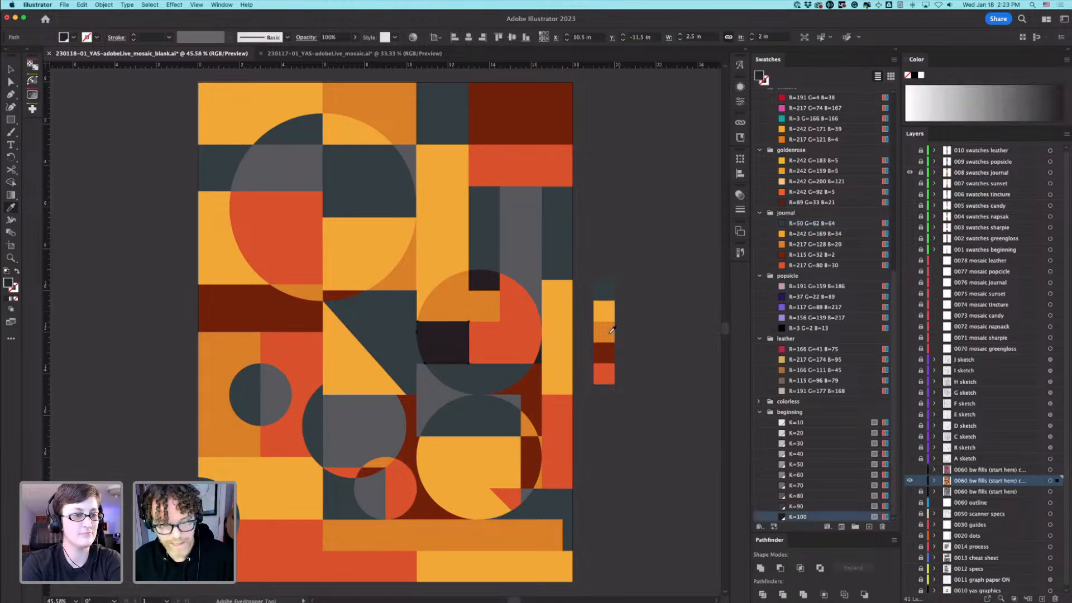
click(611, 347)
super+click(496, 282)
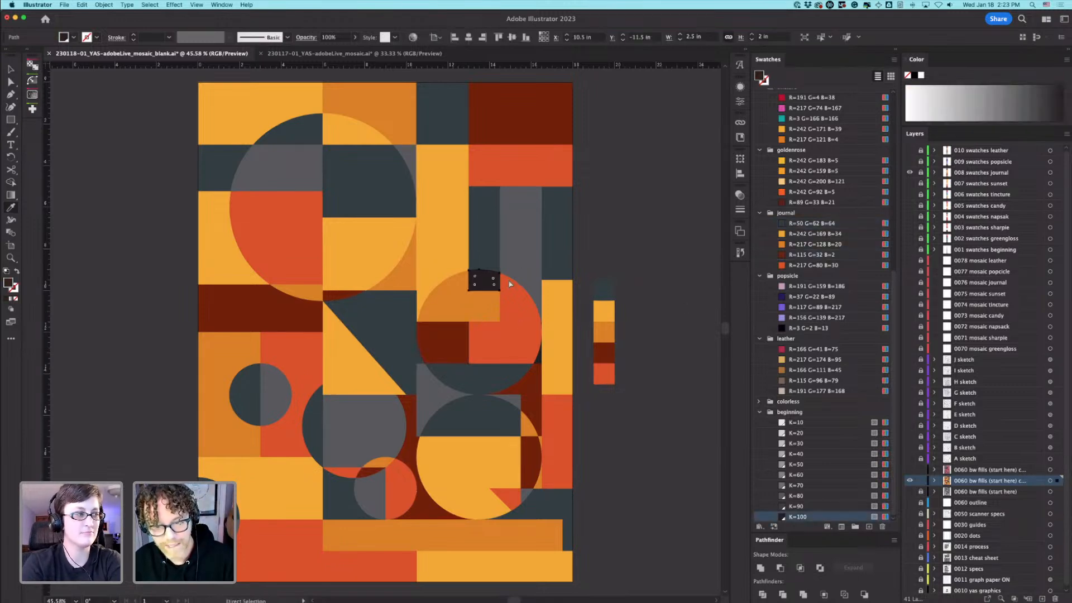
click(608, 364)
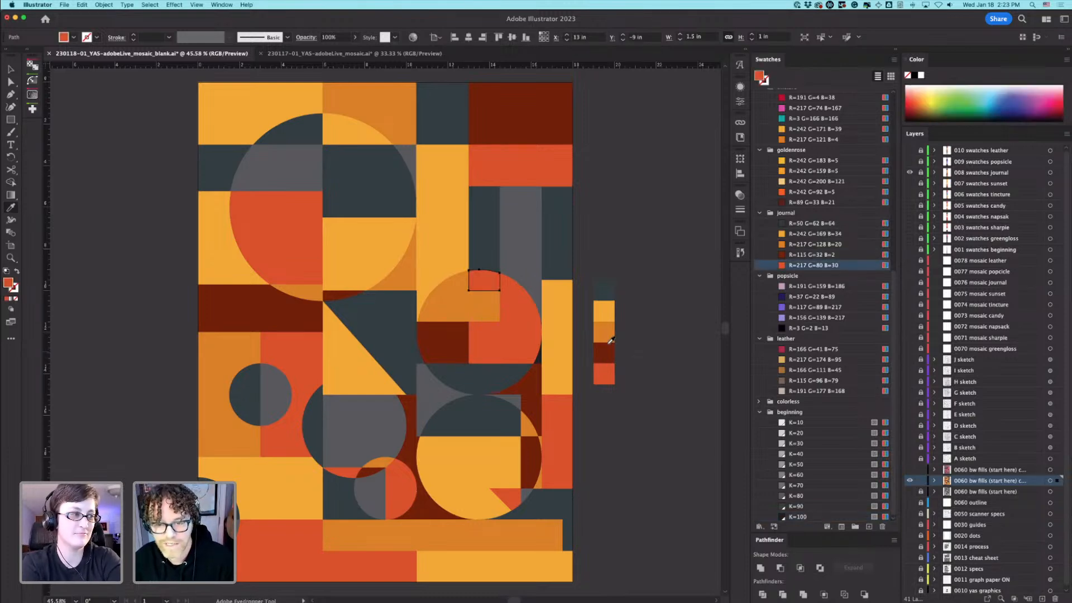
click(611, 334)
click(611, 315)
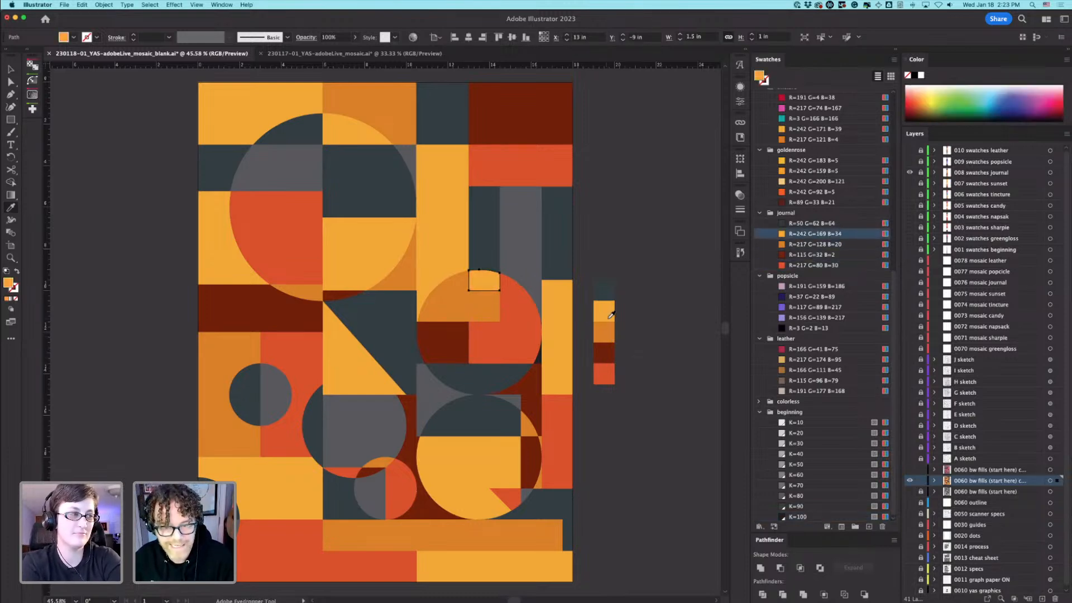
key(super+shift+a)
key(a)
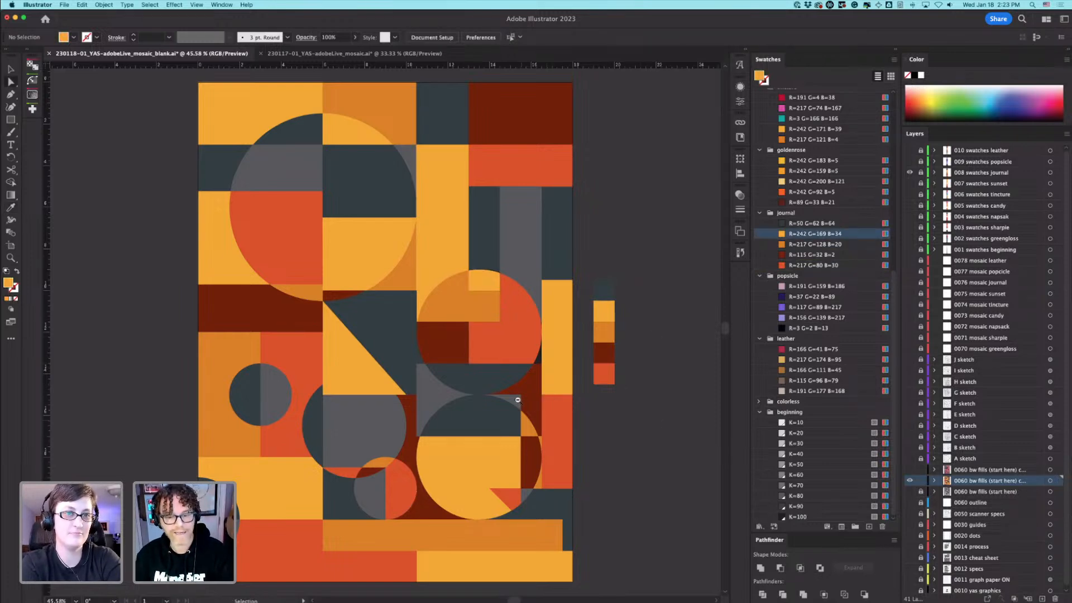
Step: Try red-orange R=217 G=80 B=30 on the sliver outside the middle-right circle's lower right, and fill it with dark red R=115 G=32 B=2
alt+super+click(447, 393)
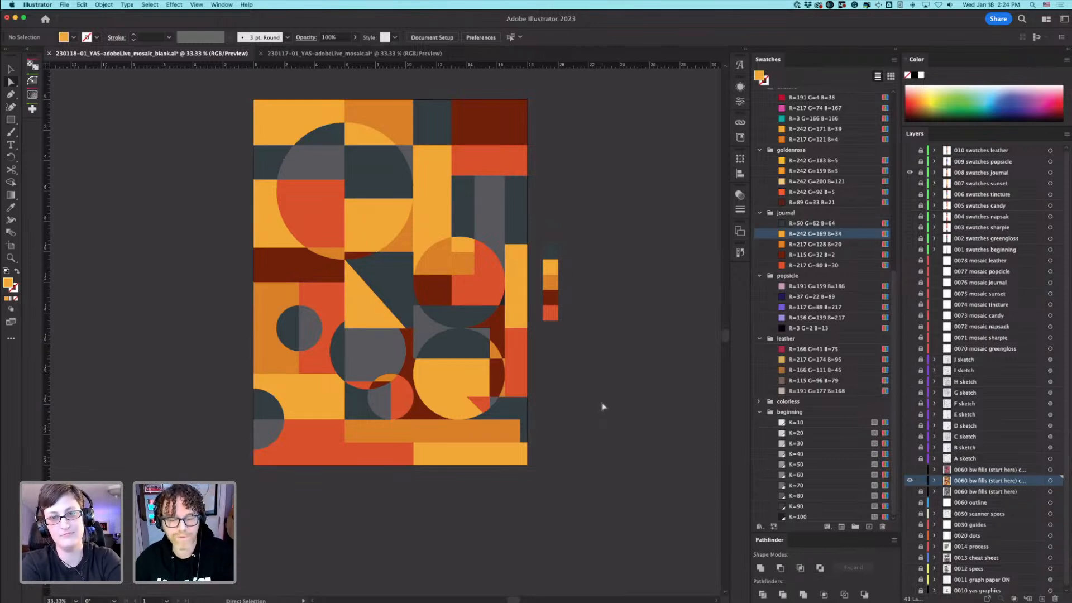
super+click(375, 312)
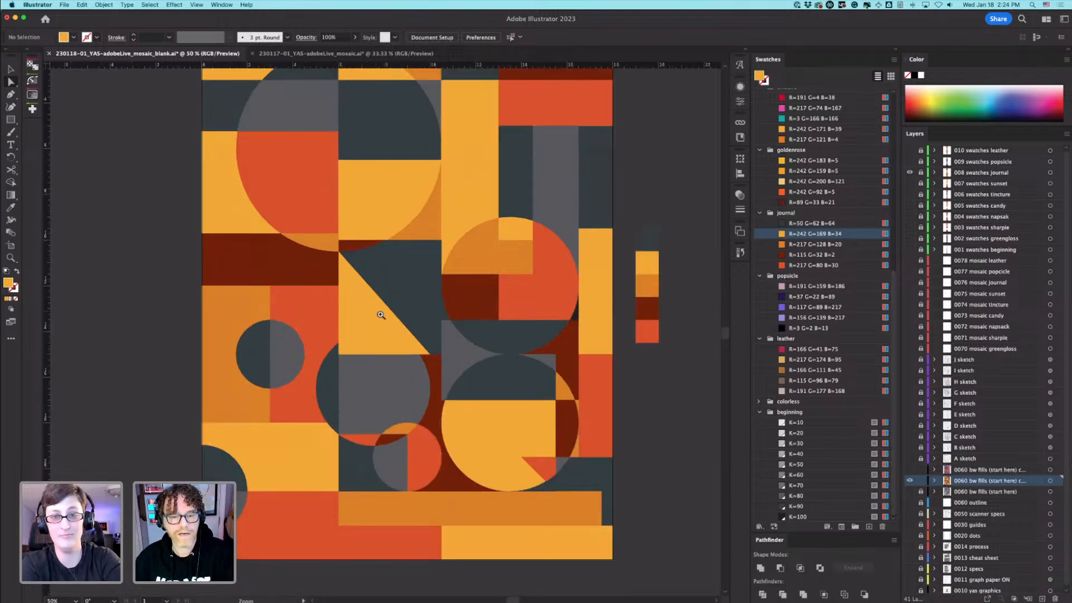
click(576, 318)
key(i)
click(307, 210)
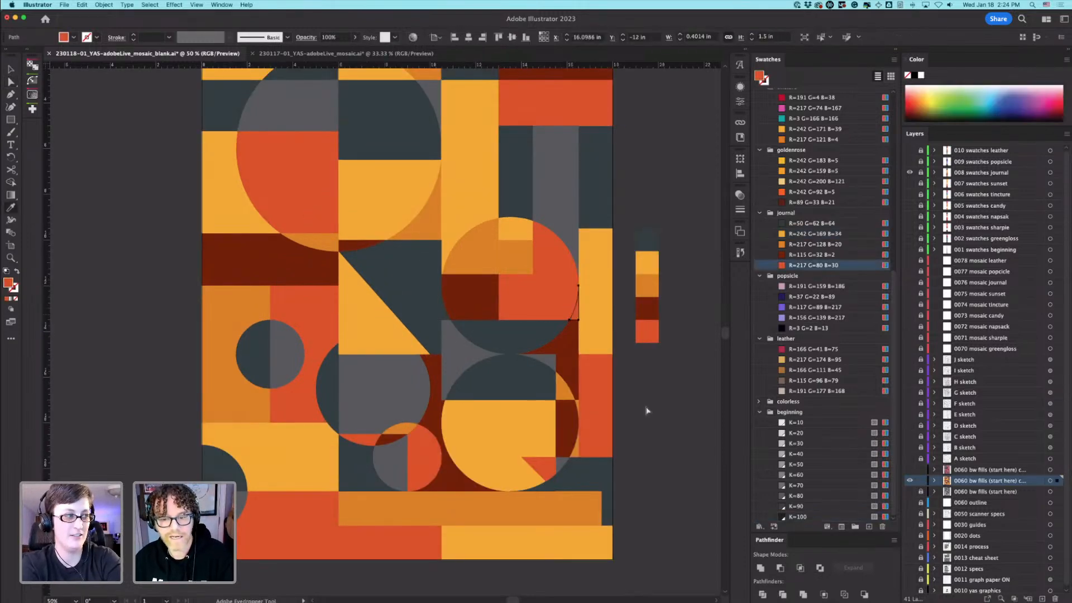
click(300, 276)
super+click(643, 417)
Step: Fill the yellow bar at the mosaic's bottom-right corner with slate R=50 G=62 B=64, and deselect it
alt+super+click(514, 394)
drag(448, 382, 531, 451)
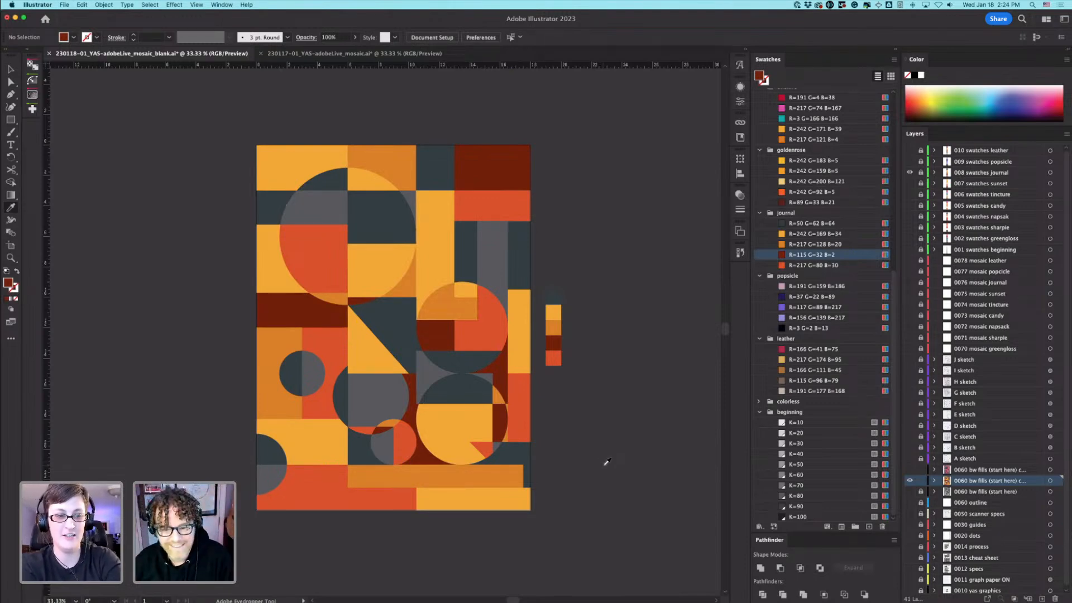
key(a)
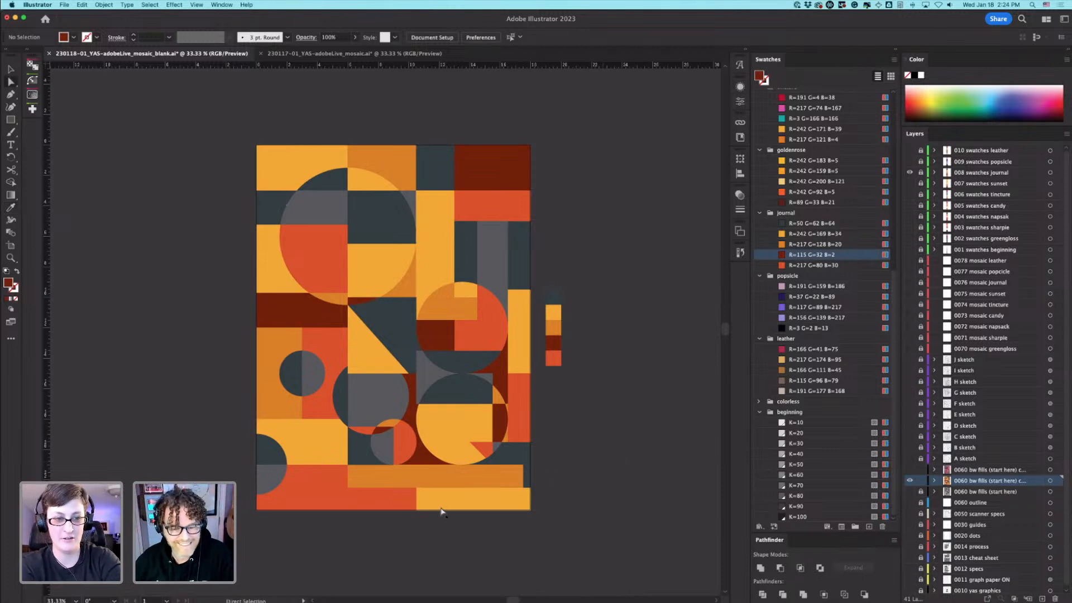
click(441, 510)
click(554, 295)
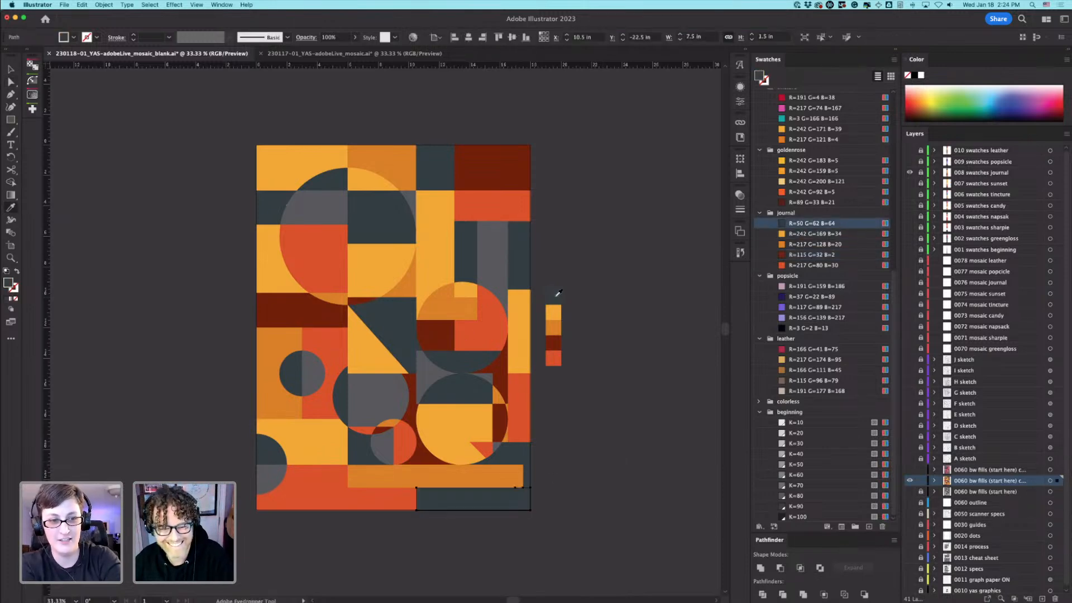
super+click(613, 295)
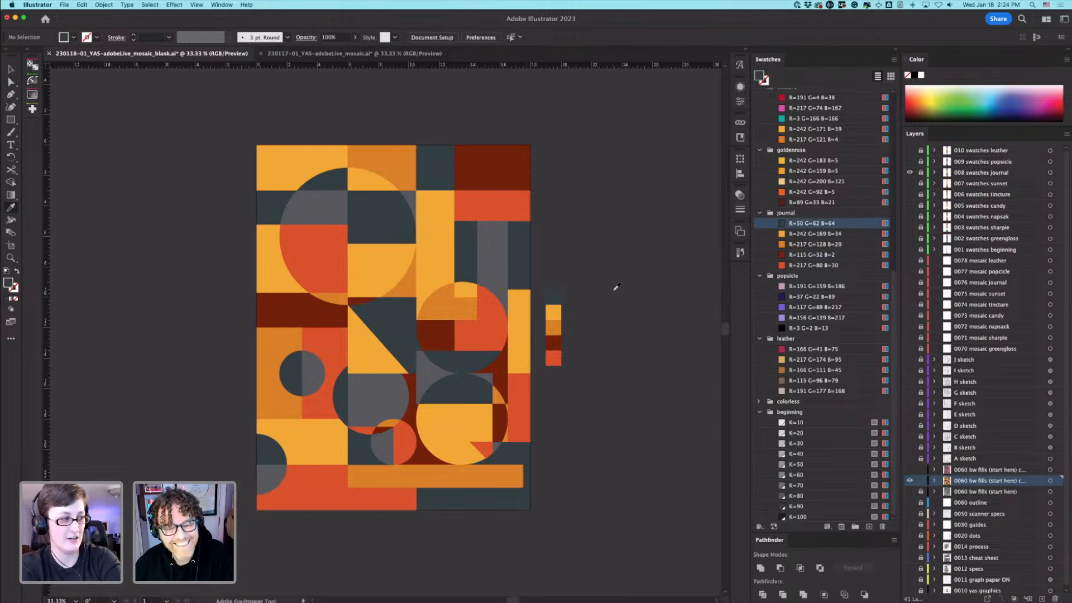
Step: Try slate R=50 G=62 B=64 on the dark red band below the large circle, undo it, and deselect the band
super+click(275, 288)
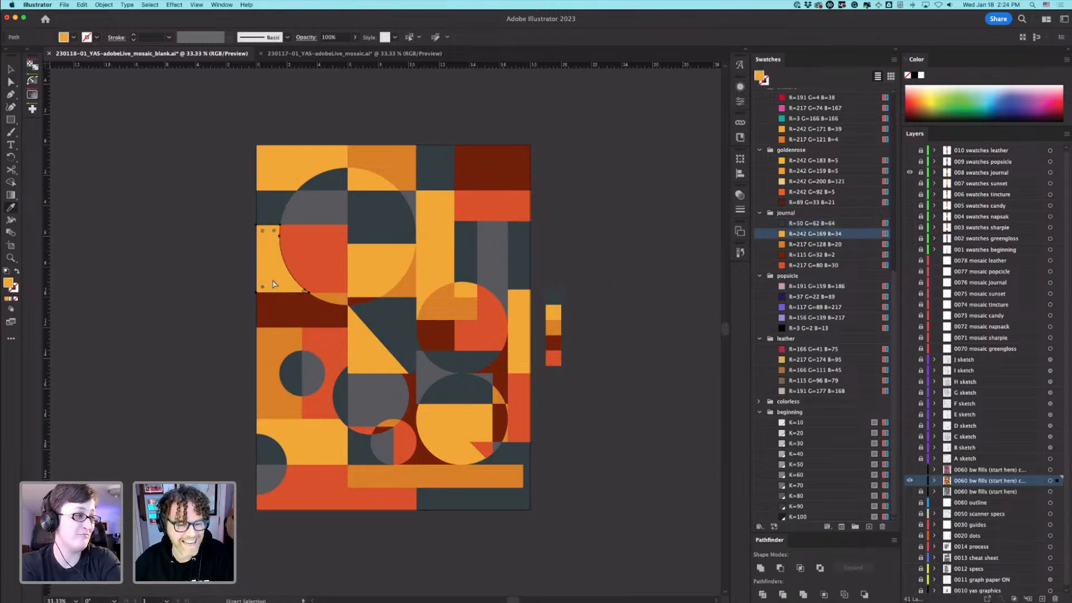
super+click(271, 312)
click(560, 293)
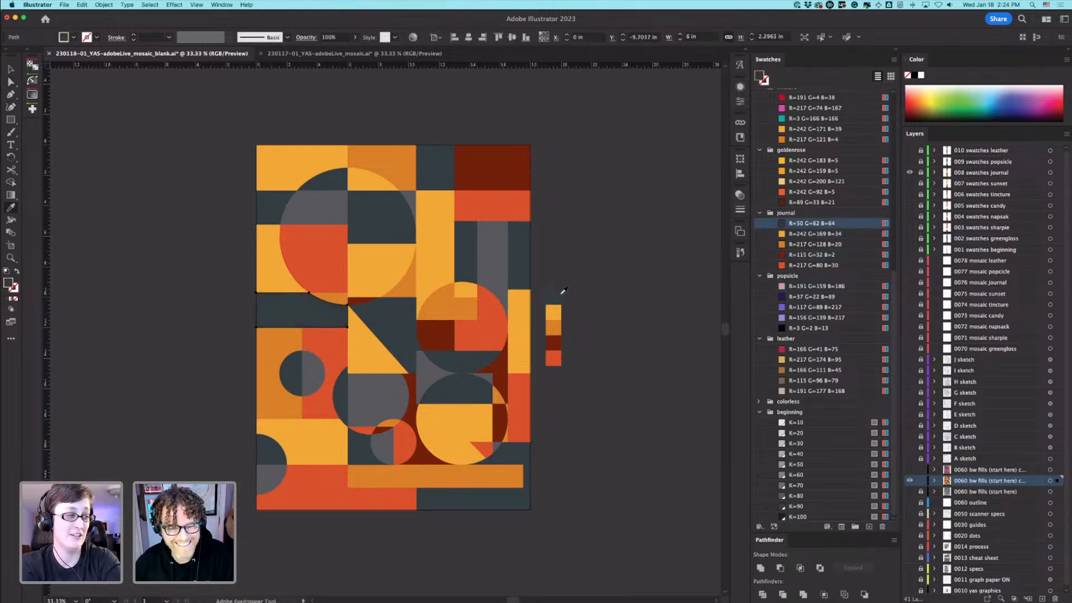
key(super+z)
super+click(626, 307)
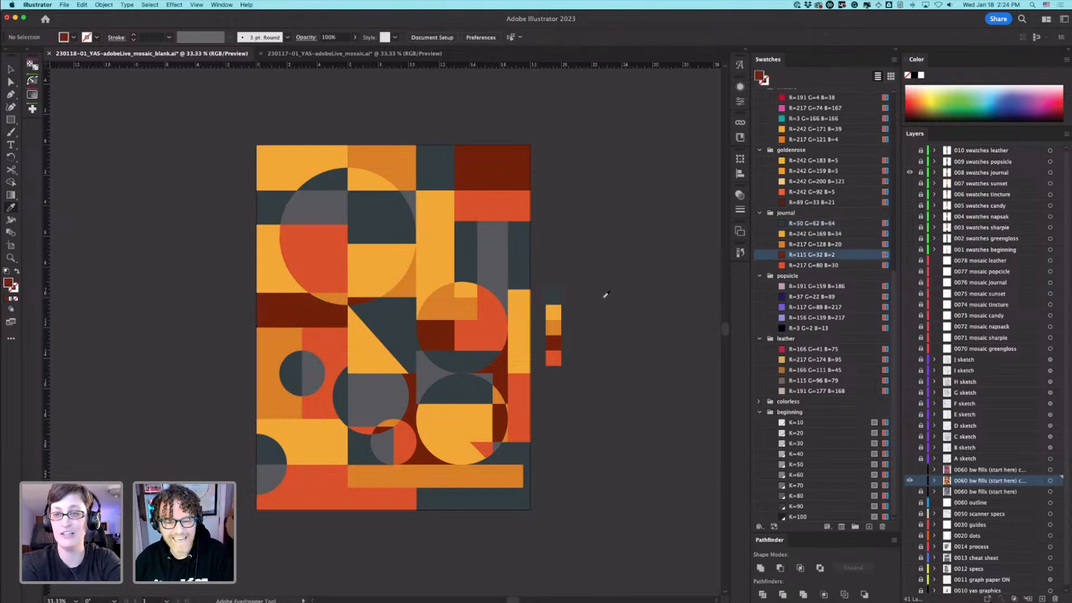
Step: Switch to Adobe Bridge, browse the mockup templates in mockups/psd and 221024 YAS Stock psdt, and open the mockup psdt folder
key(v)
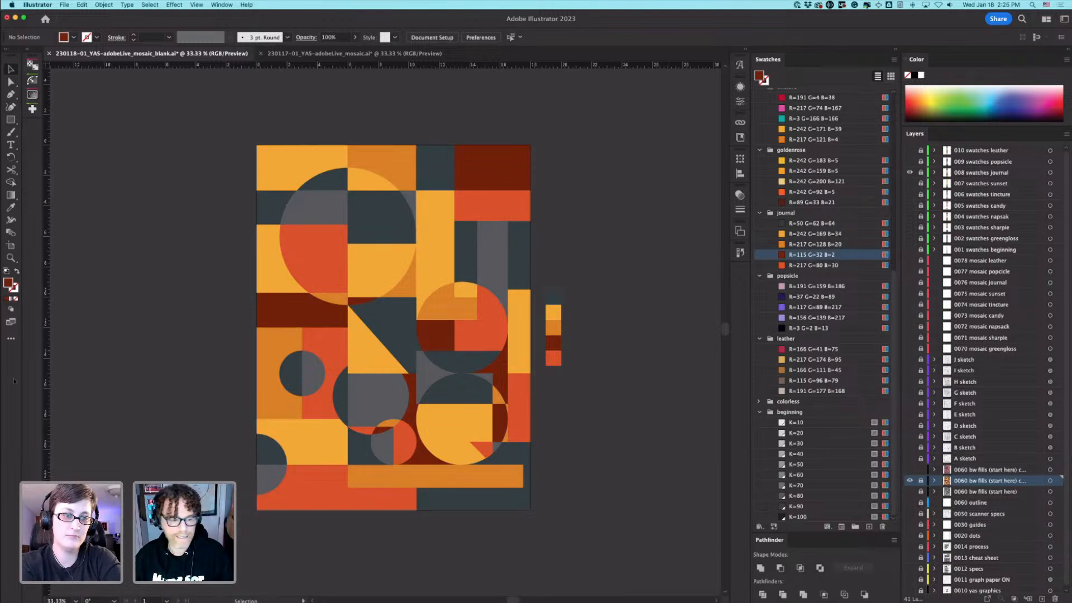
key(super+Tab)
click(39, 362)
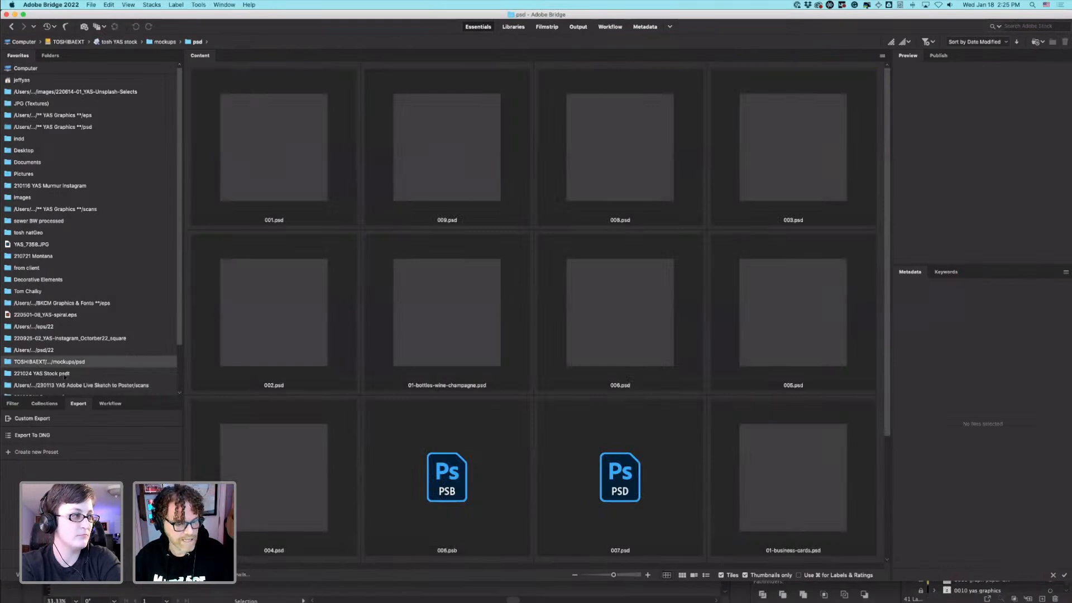
click(67, 373)
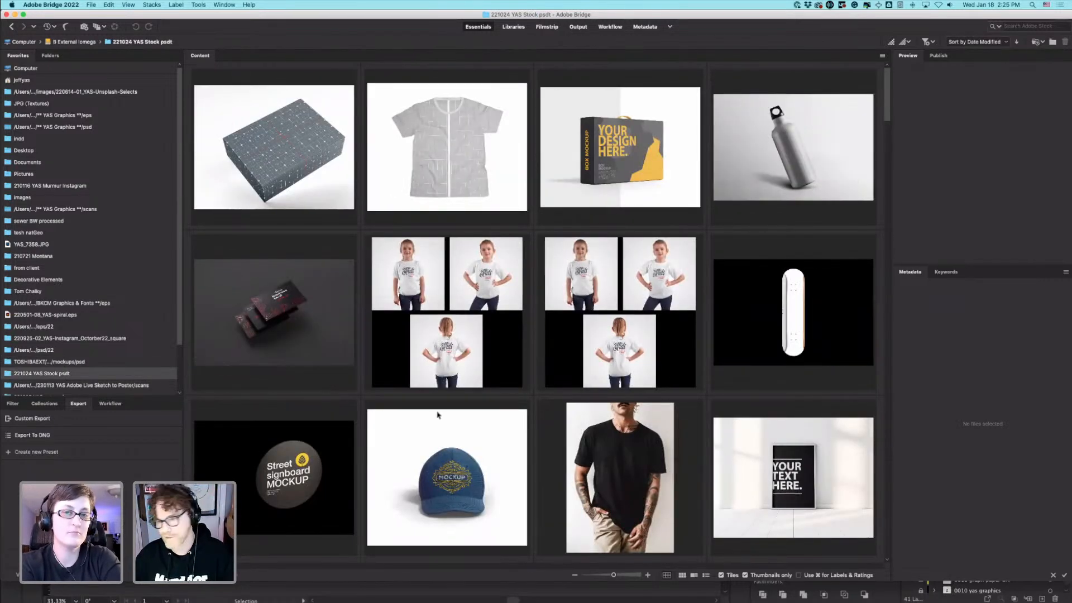
scroll(437, 414, down, 5)
scroll(436, 412, down, 3)
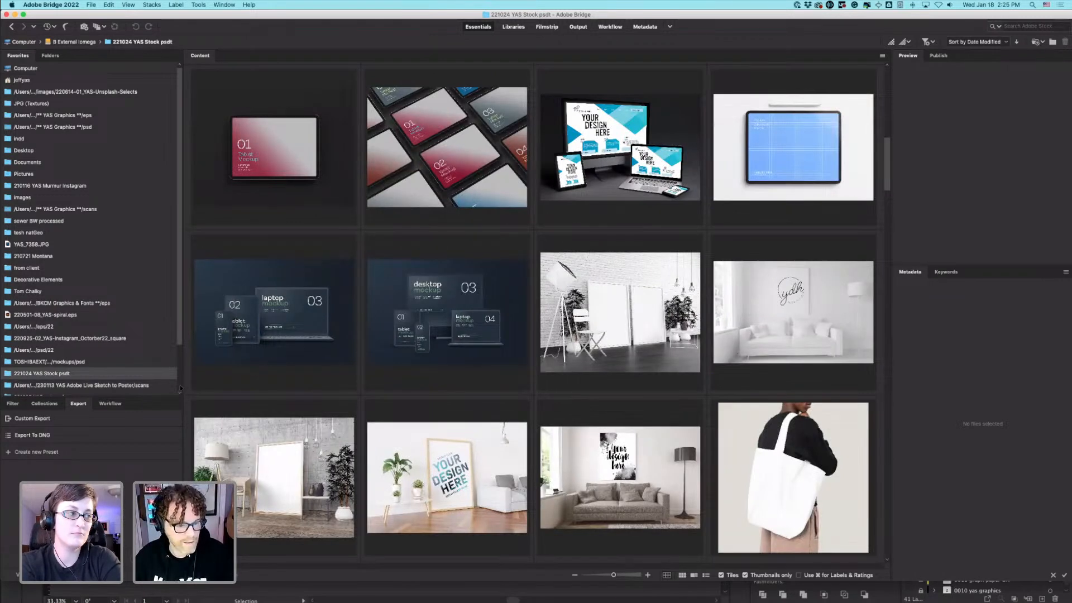
scroll(78, 378, down, 3)
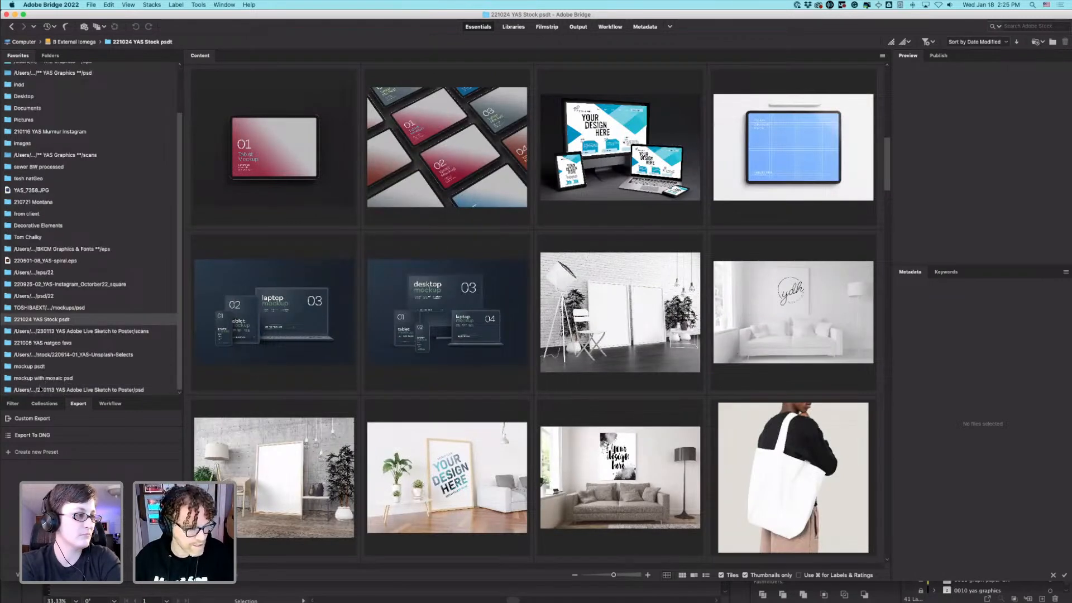
click(29, 367)
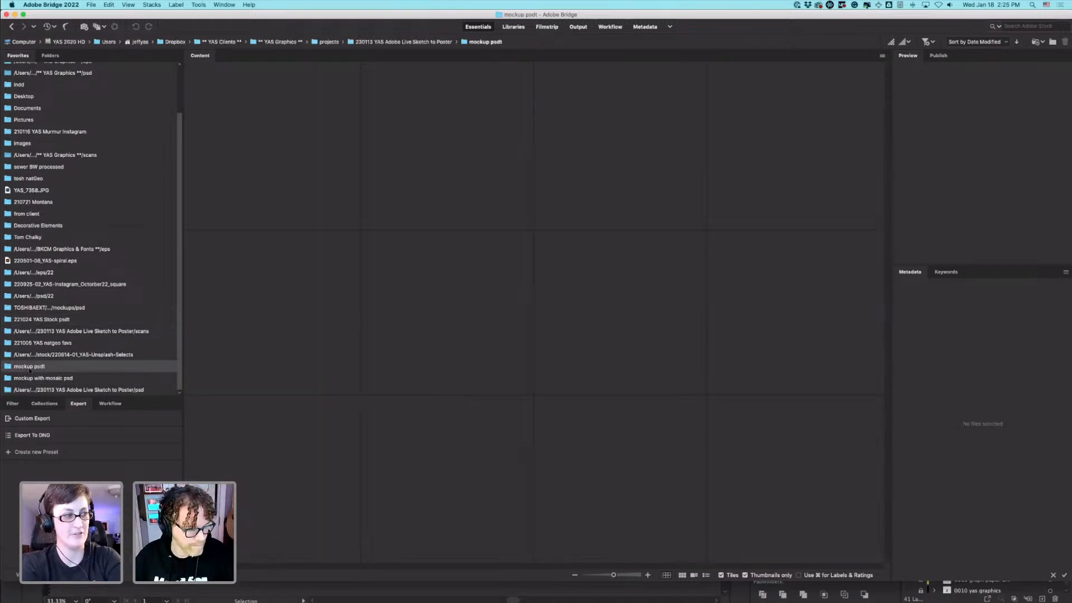
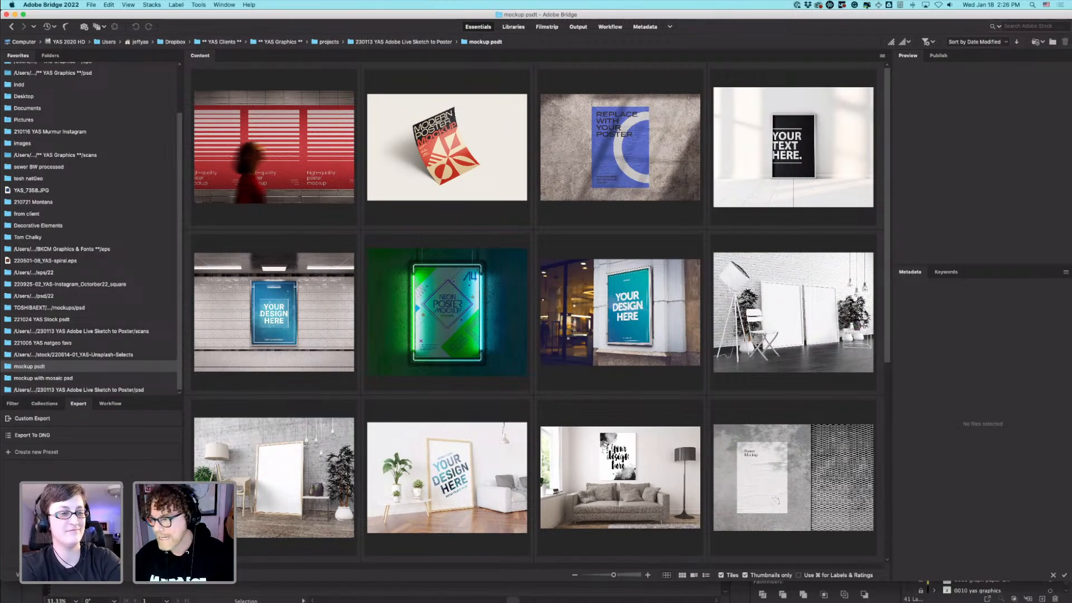
Step: Switch to Photoshop and close the open photo mosaic document without saving its layer visibility changes
key(super+Tab)
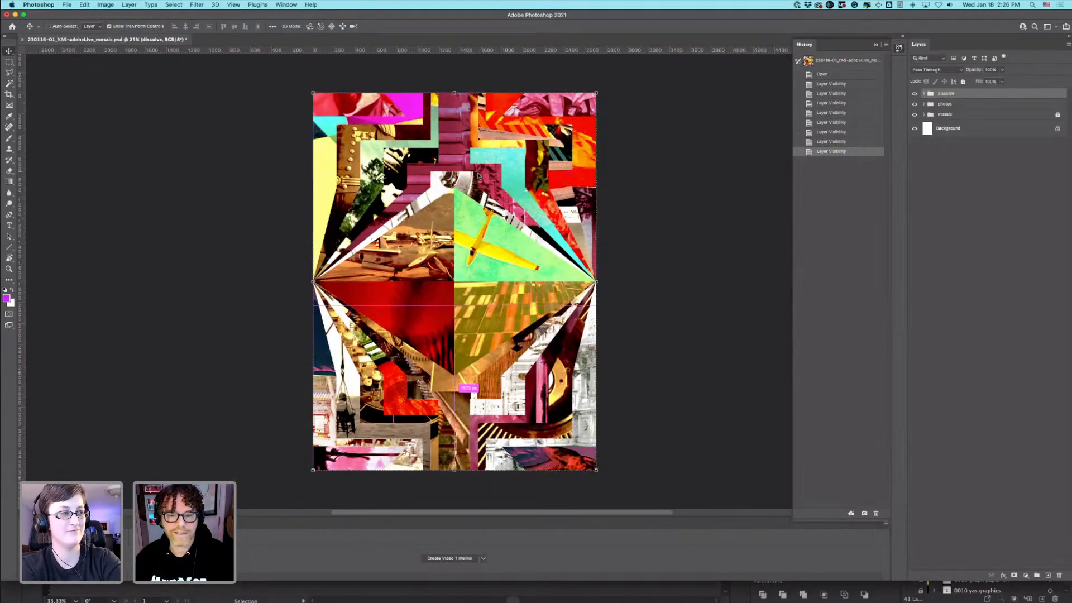
key(super+w)
click(496, 195)
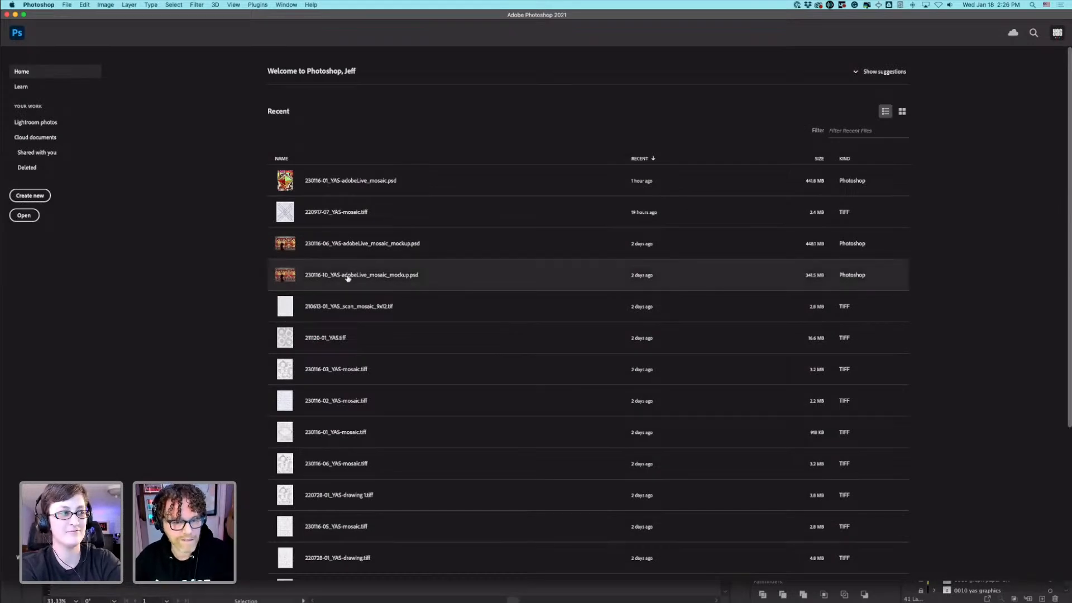
Step: Switch to Finder and open the 230113 YAS Adobe Live Sketch to Poster project folder in a new window
key(super+Tab)
click(54, 5)
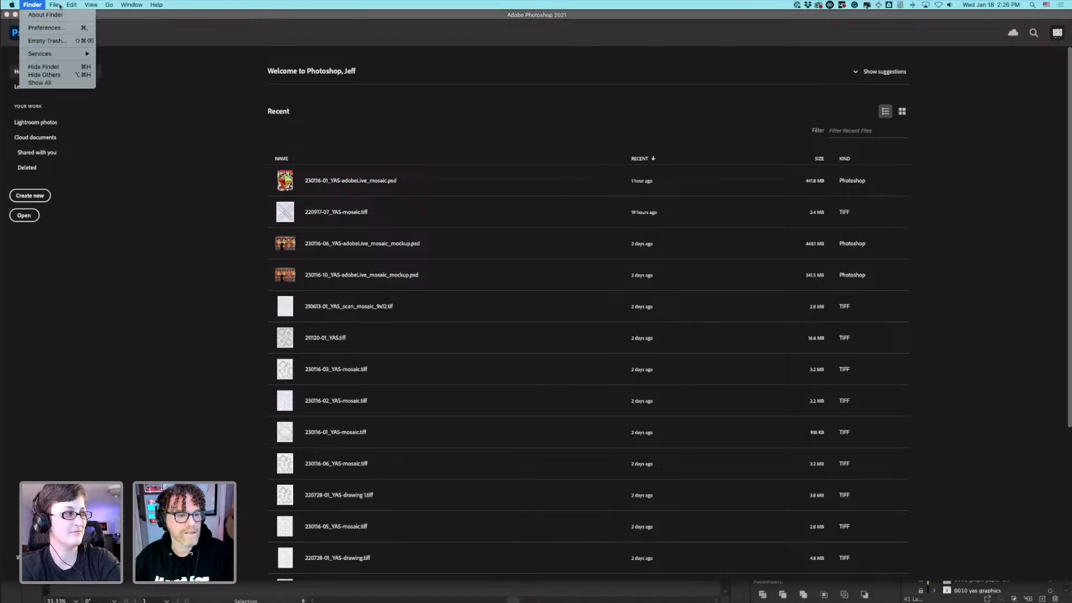
click(62, 15)
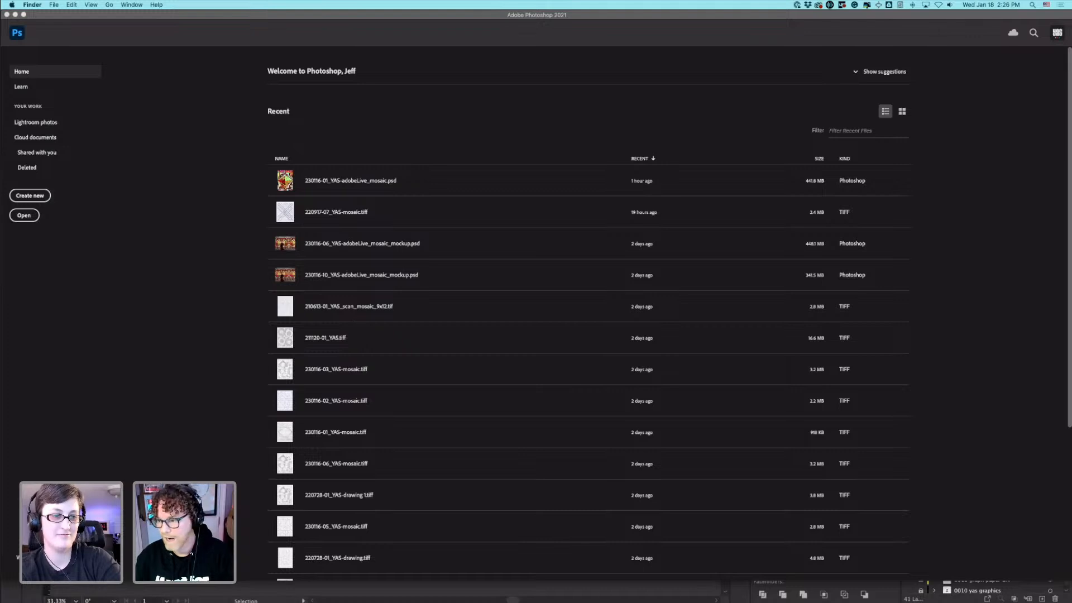
key(super+n)
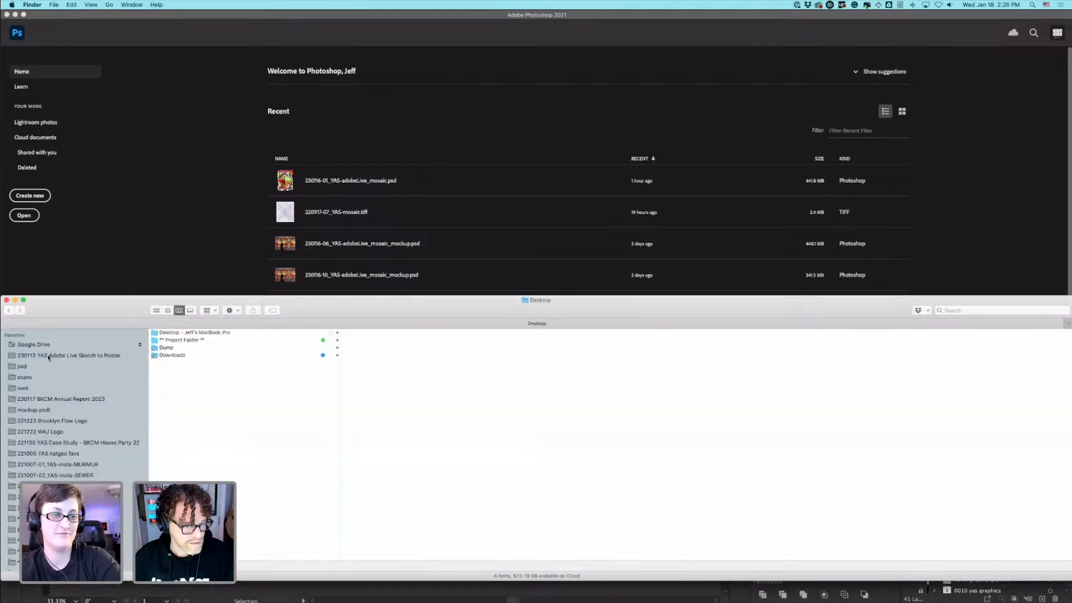
click(49, 356)
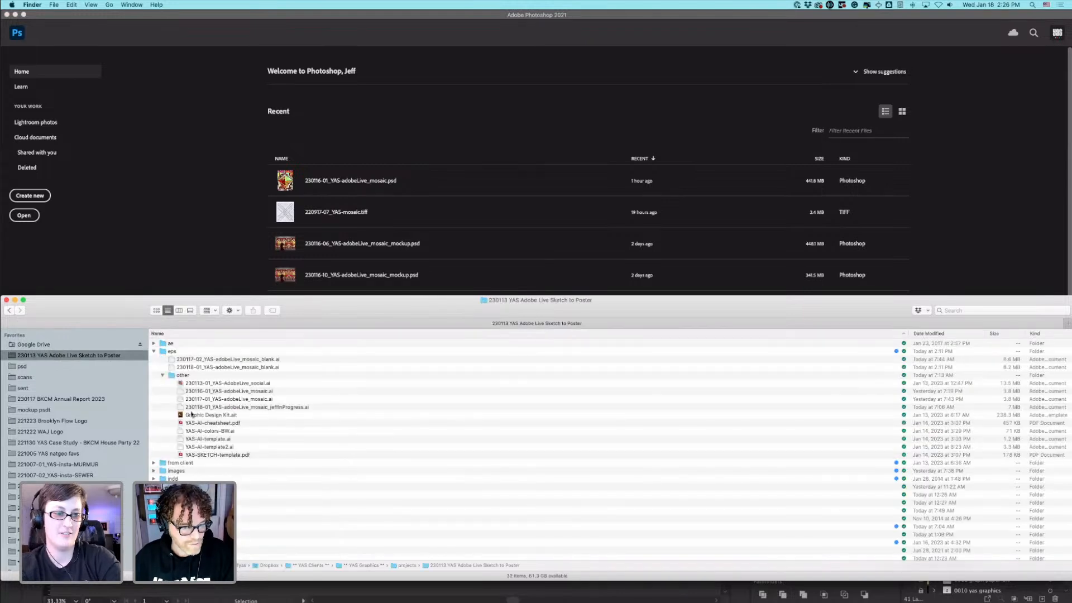
Step: Open 230118-01_YAS-adobeLive_mosaic_natGeo.psd from the project's psd folder in Photoshop
click(154, 352)
double_click(170, 423)
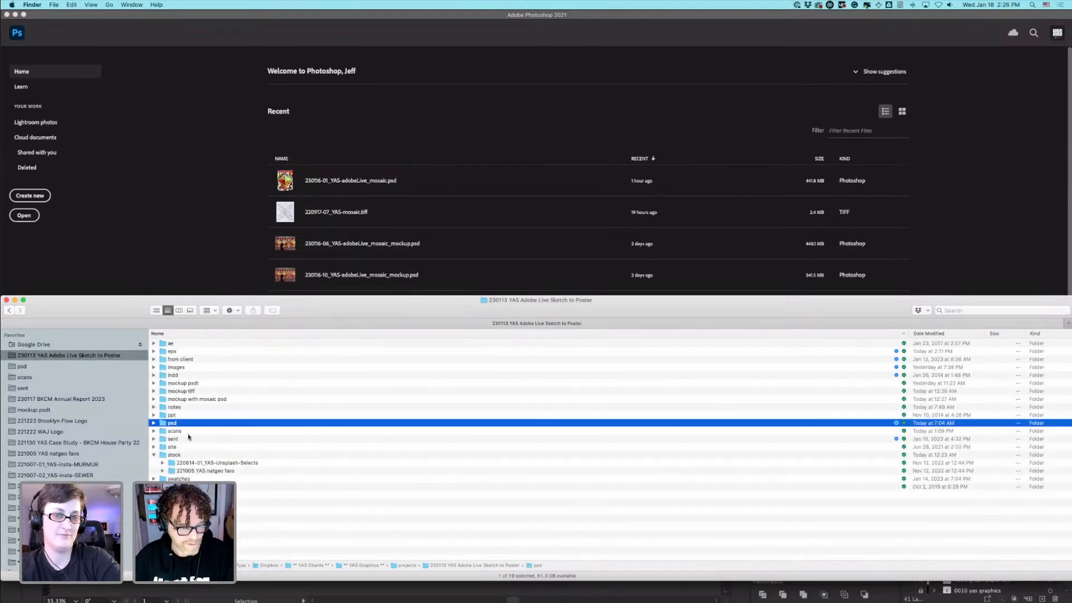
double_click(247, 344)
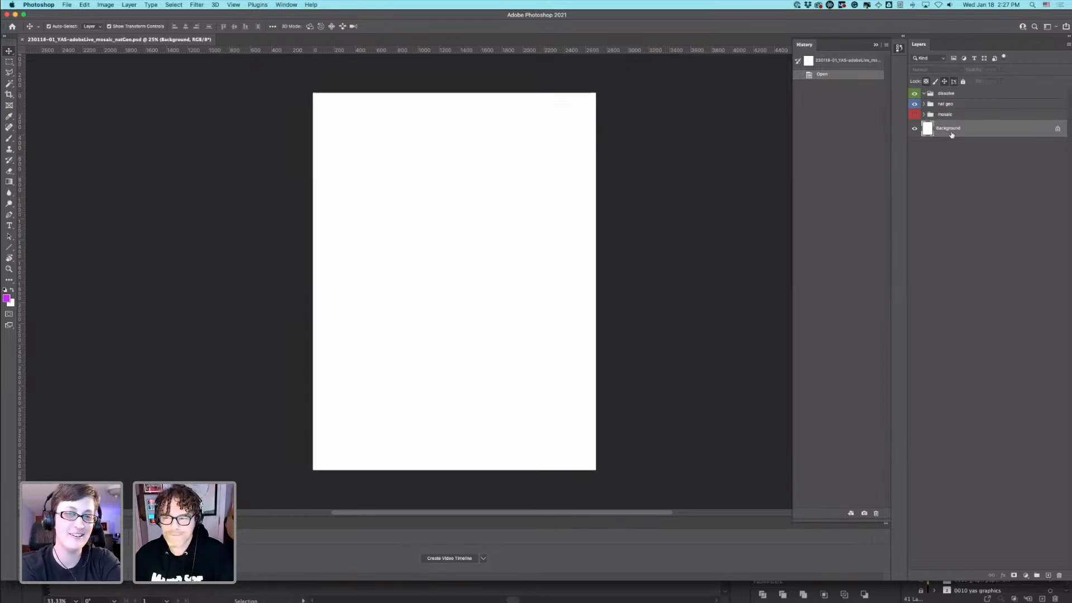
Step: Show the mosaic group, hide the dissolve and nat geo groups, and make the Background layer active
click(914, 114)
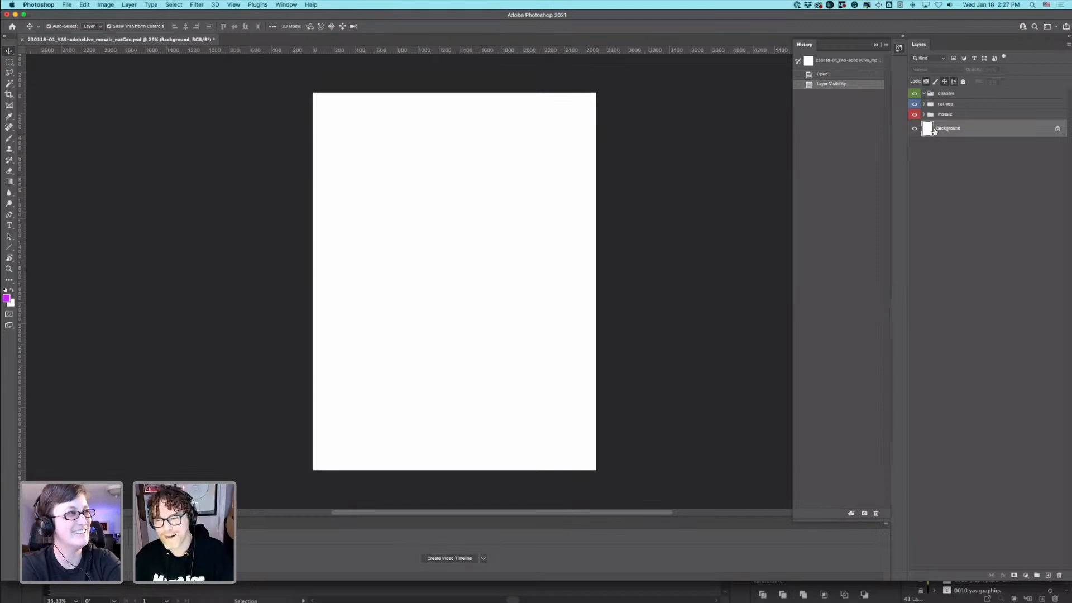
click(916, 95)
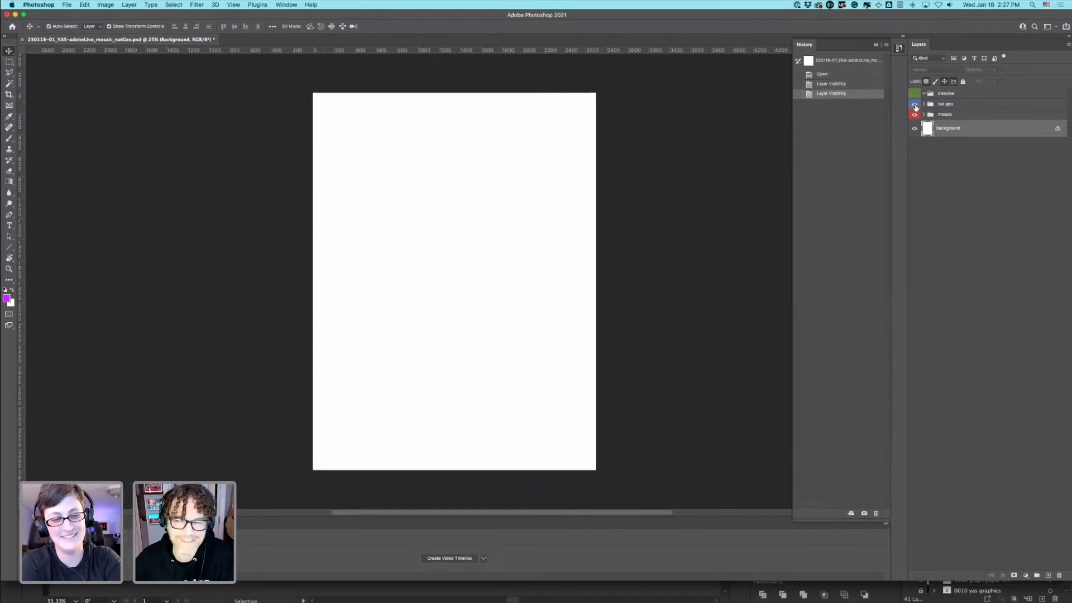
click(916, 106)
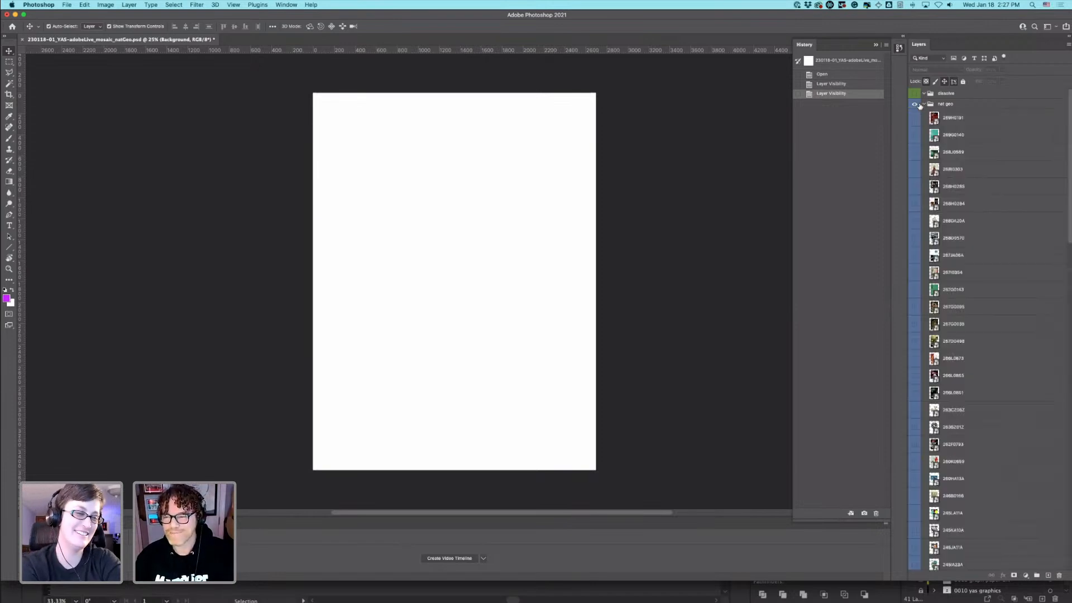
click(924, 104)
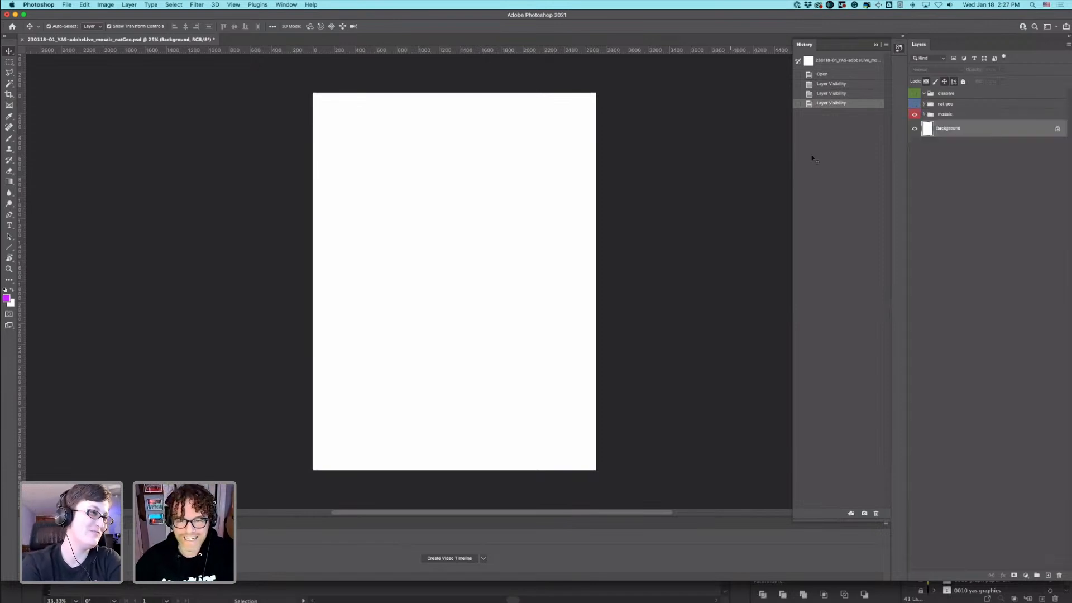
click(946, 114)
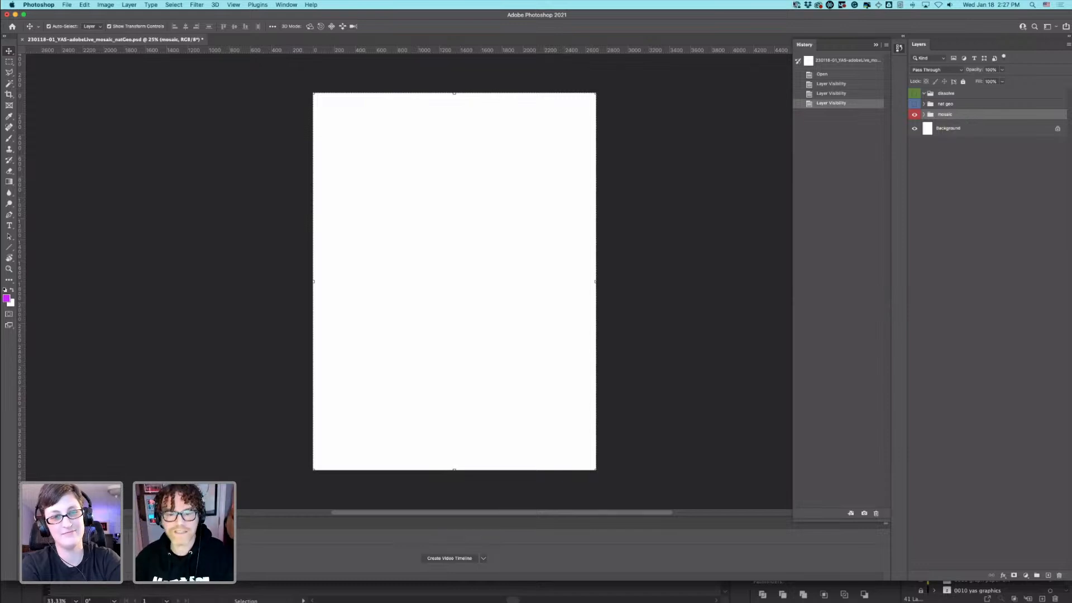
click(969, 130)
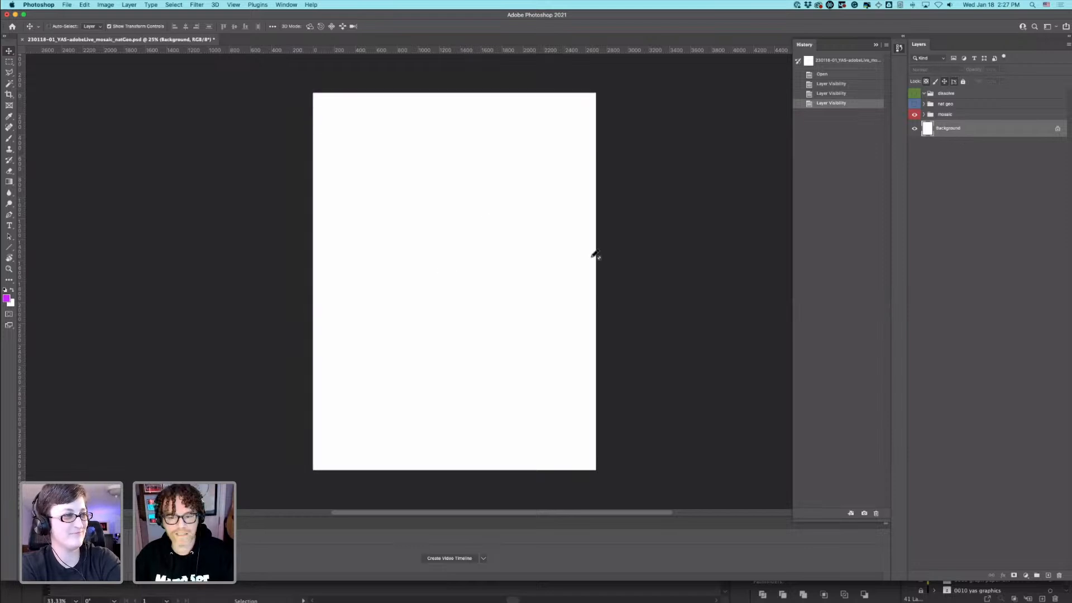
Step: Copy the finished journal-color mosaic from Illustrator and place it in Photoshop as a vector smart object directly above the Background layer
key(super+Tab)
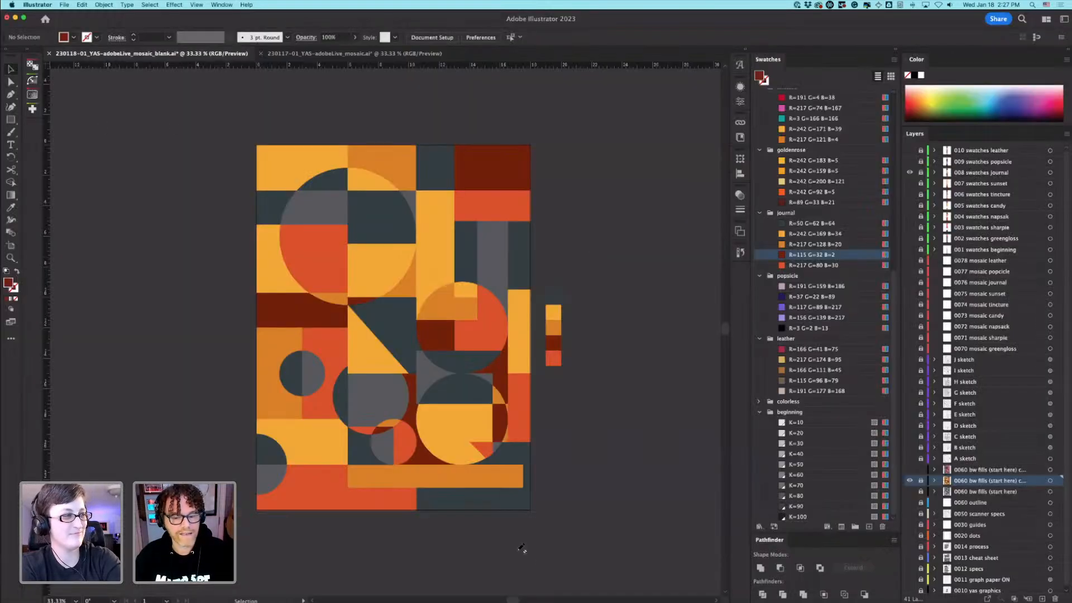
click(1050, 481)
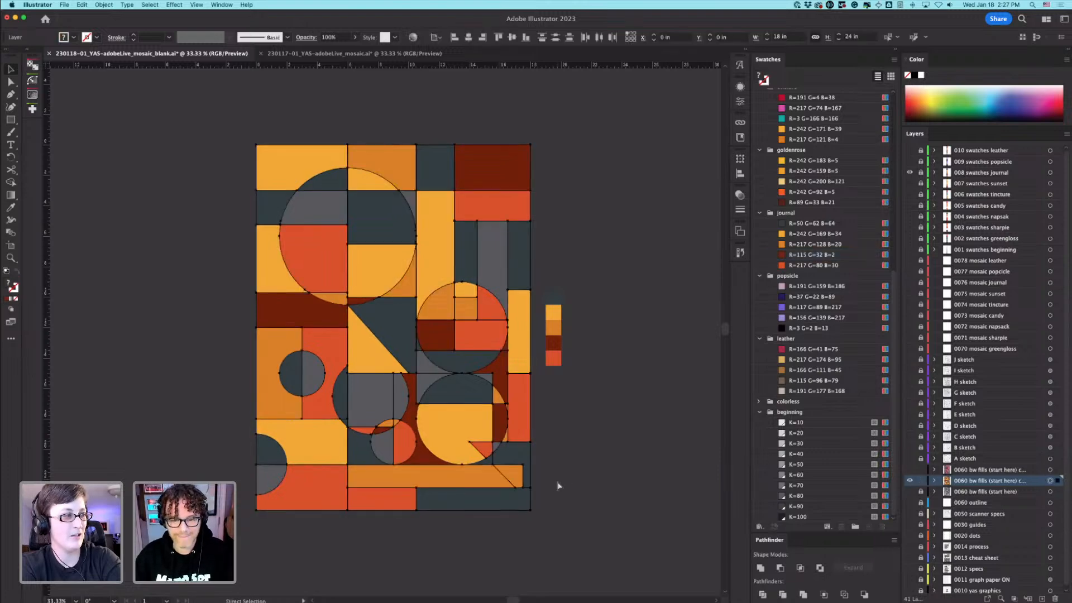
key(super+Tab)
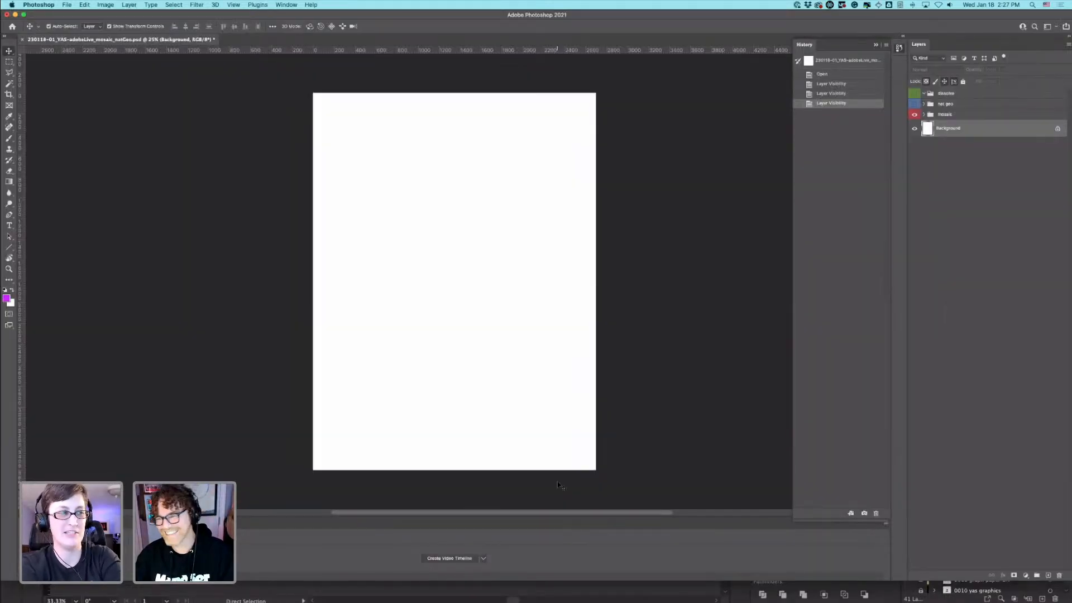
key(super+v)
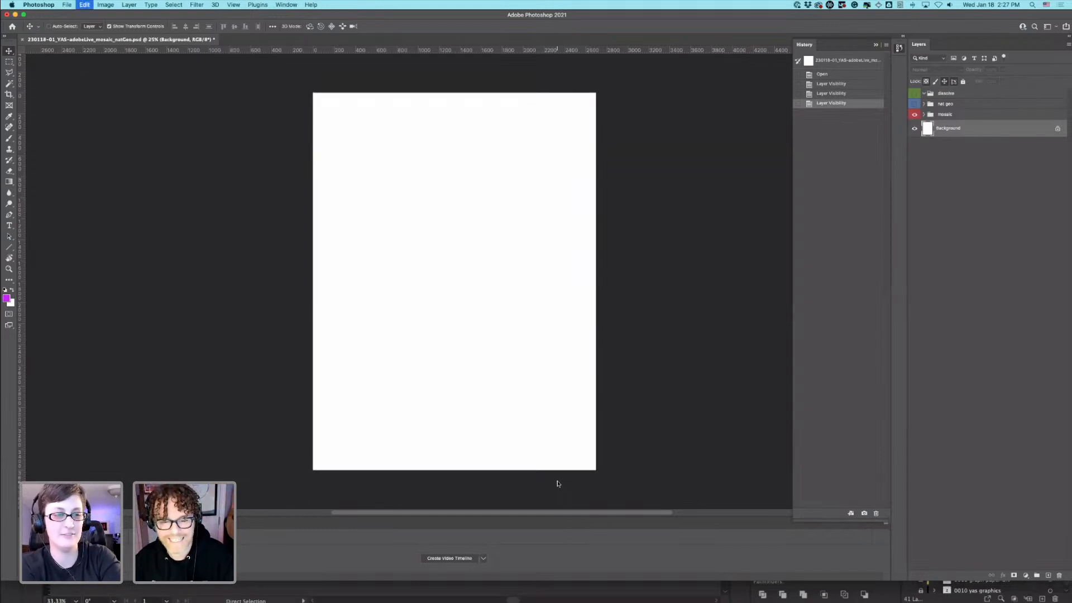
click(577, 279)
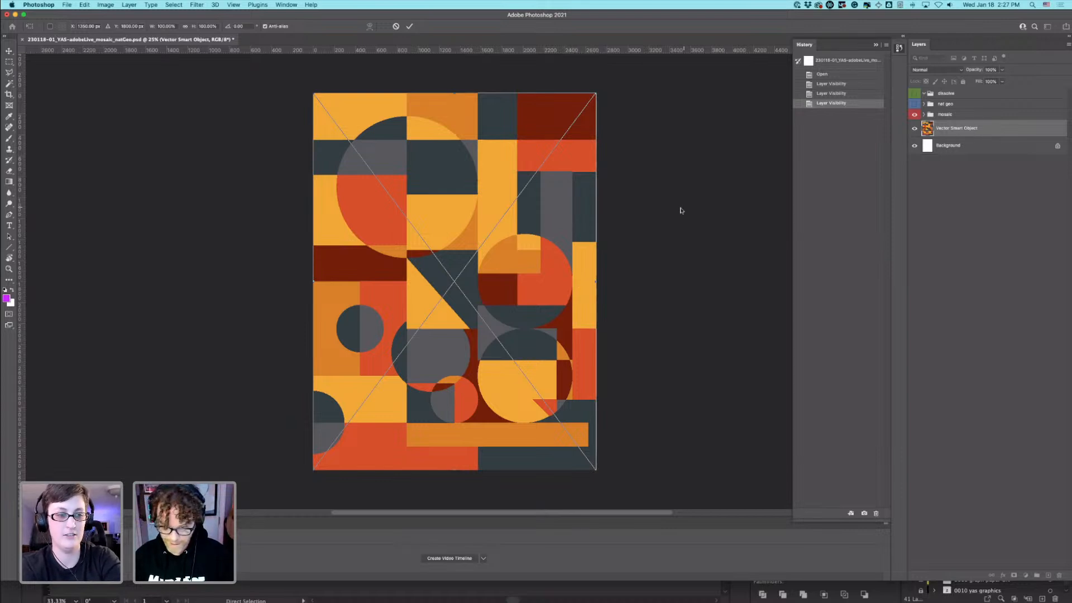
key(Return)
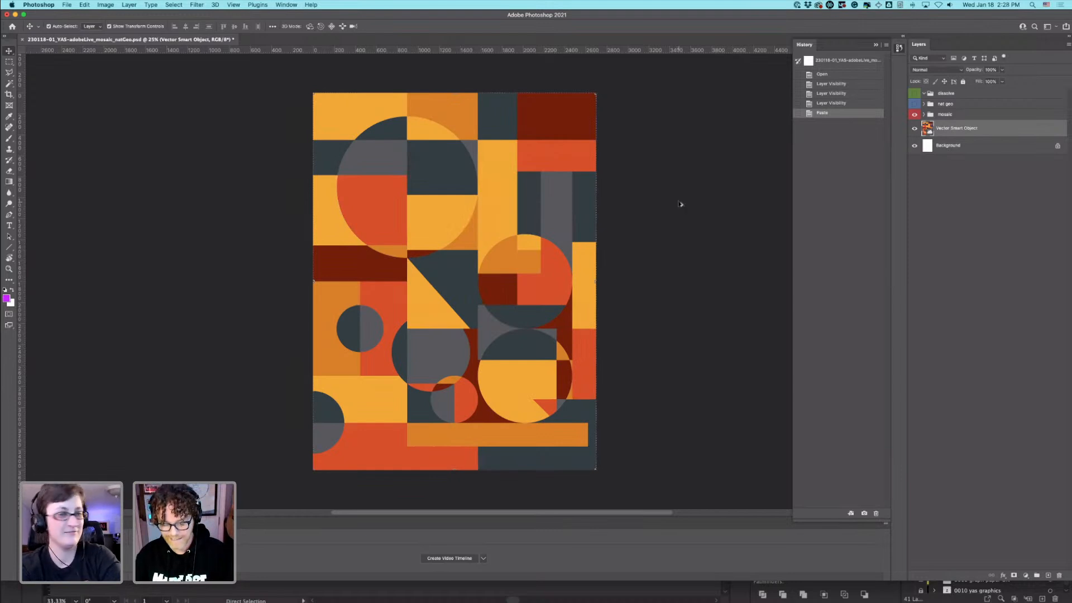
Step: Examine the document's image size in inches and its resolution, leaving the dimensions as they are
key(super+alt+i)
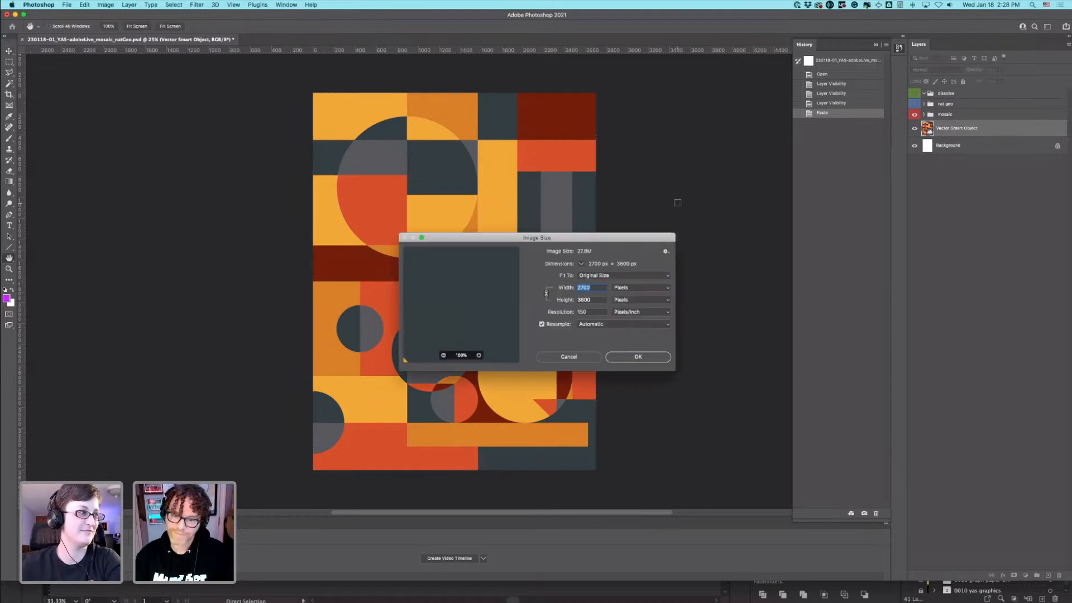
click(627, 291)
click(633, 294)
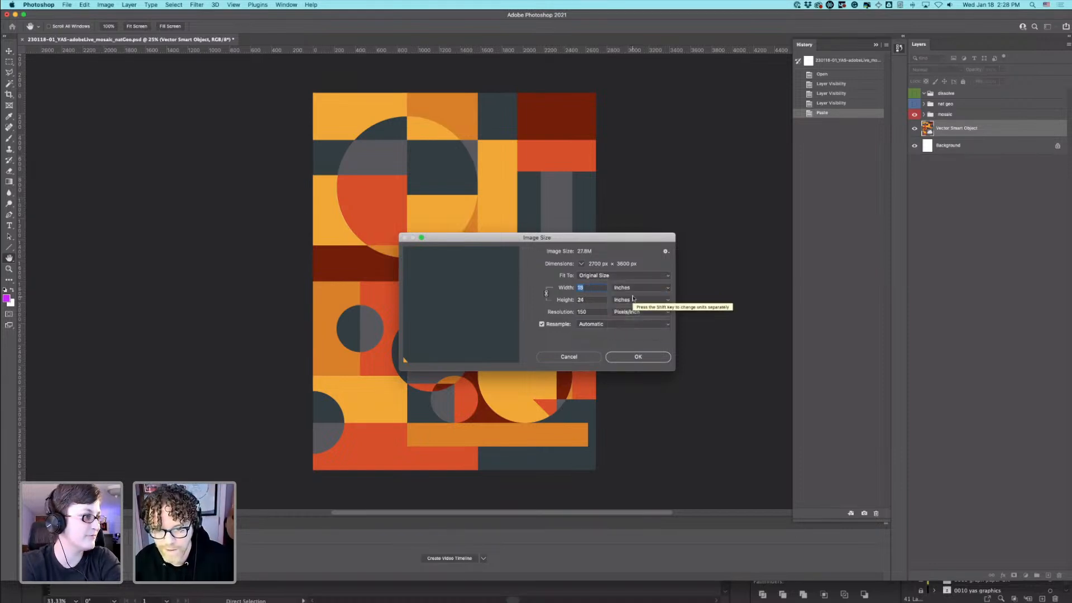
double_click(587, 313)
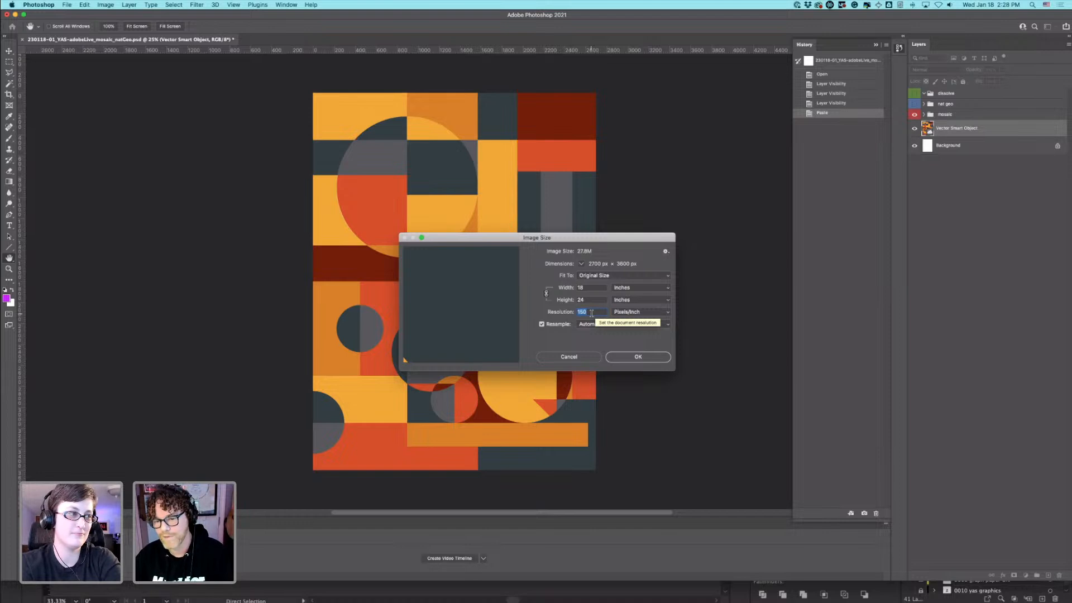
click(638, 357)
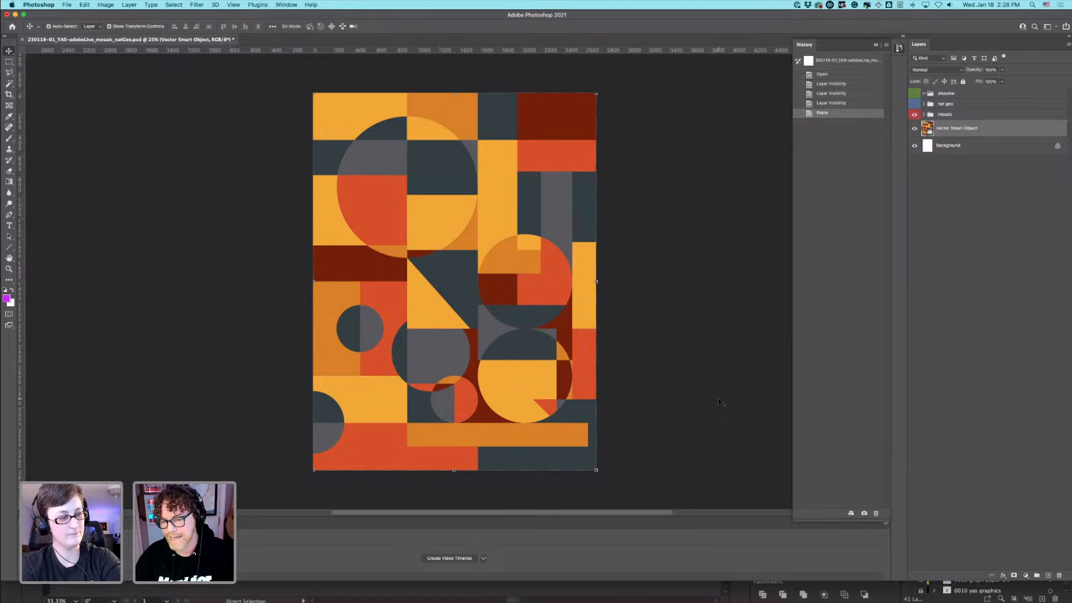
Step: Expand and show the nat geo group, and preview its first four photos one at a time over the mosaic
click(924, 104)
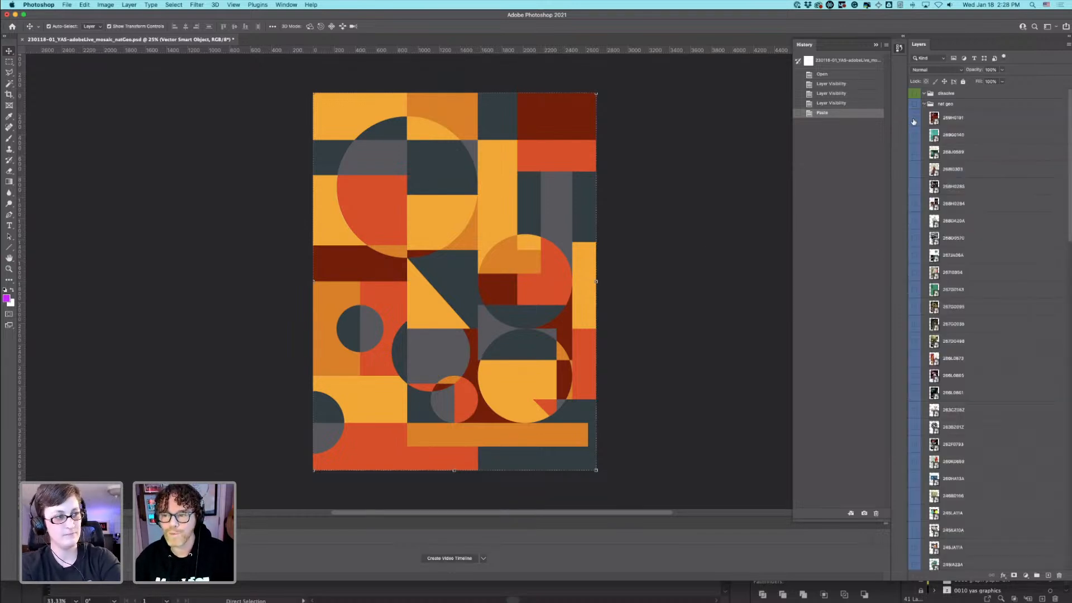
click(916, 118)
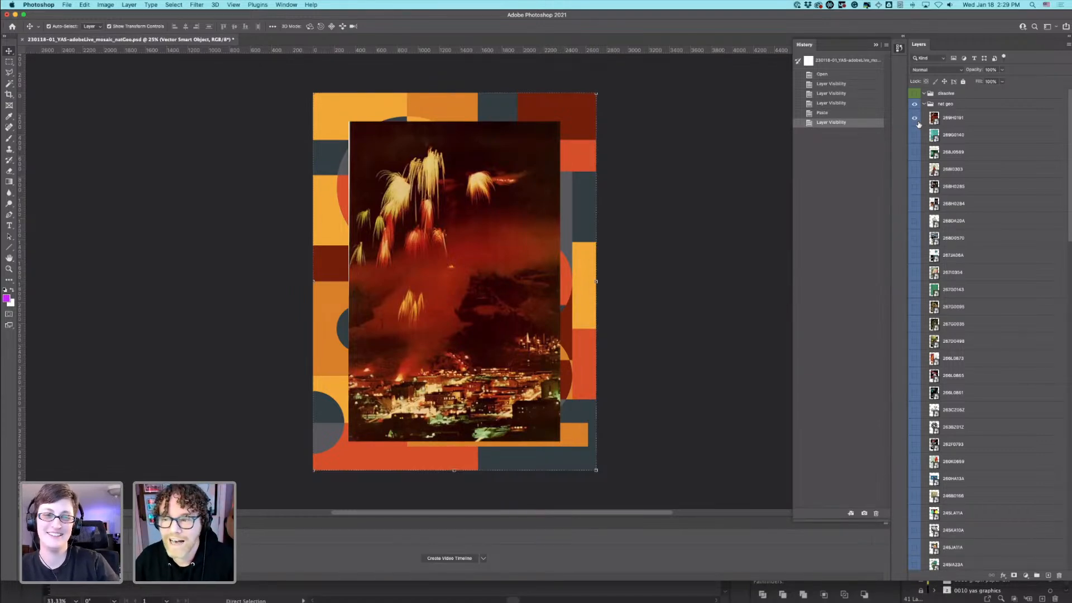
click(916, 119)
click(916, 135)
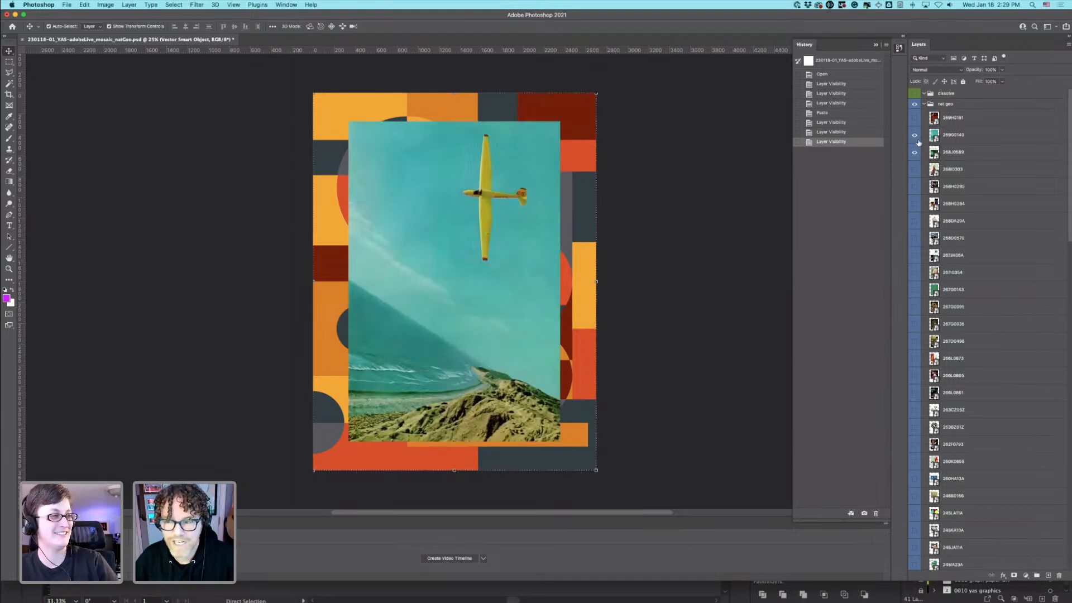
click(914, 152)
click(914, 136)
click(915, 152)
click(916, 169)
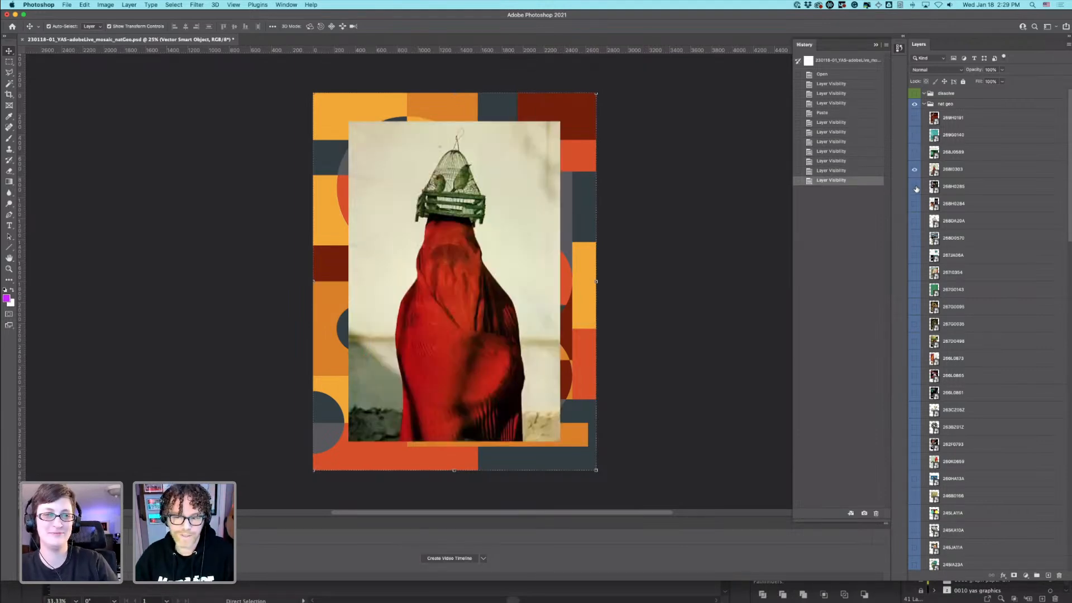
Step: Preview several scanned photo layers of the nat geo group one at a time, hide them again, and browse the rest of the group
click(915, 169)
click(915, 187)
click(915, 186)
click(915, 204)
click(915, 204)
click(915, 221)
click(915, 237)
click(916, 255)
click(916, 241)
click(915, 225)
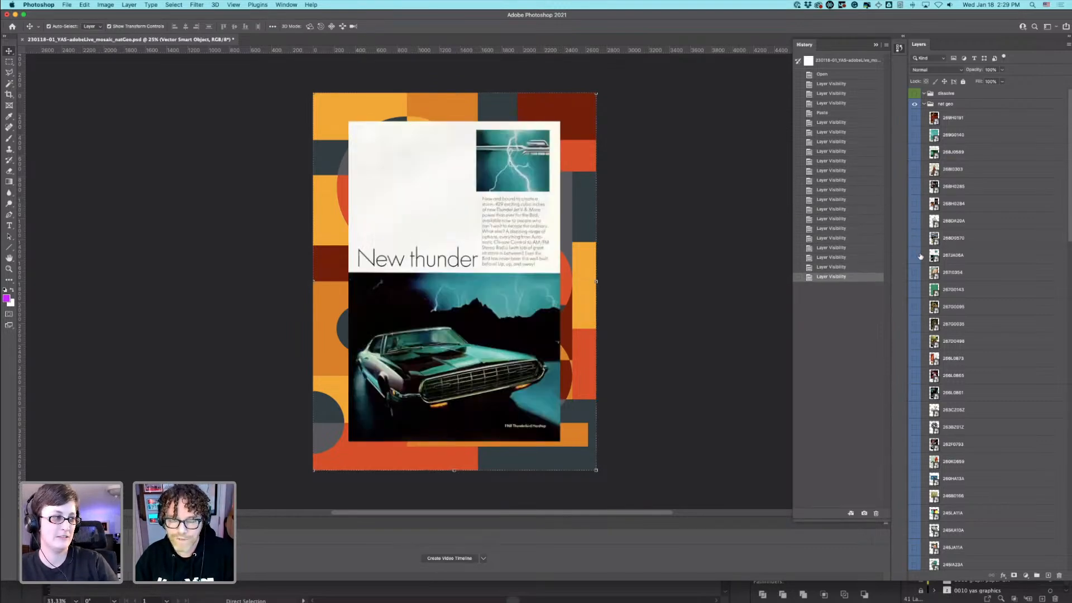
click(916, 255)
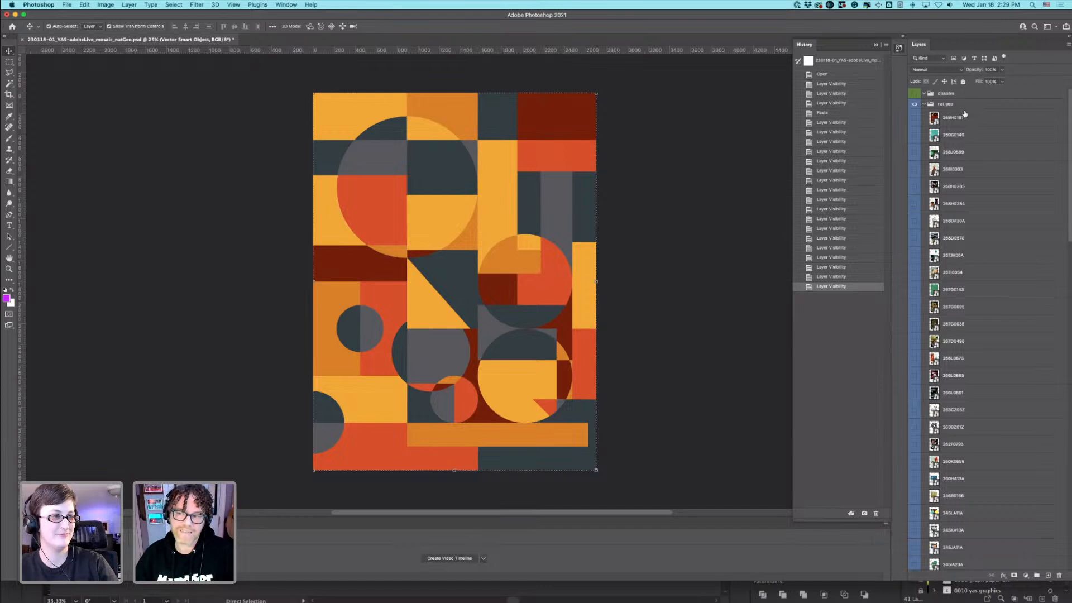
click(937, 106)
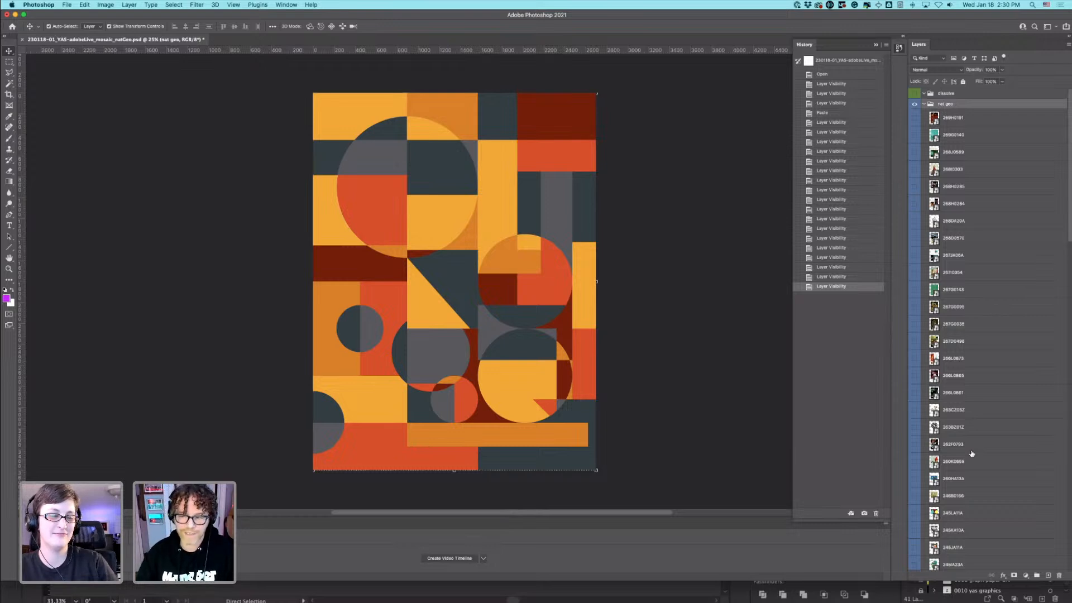
scroll(975, 455, down, 10)
scroll(1036, 473, down, 10)
scroll(1010, 472, up, 10)
scroll(1014, 473, up, 10)
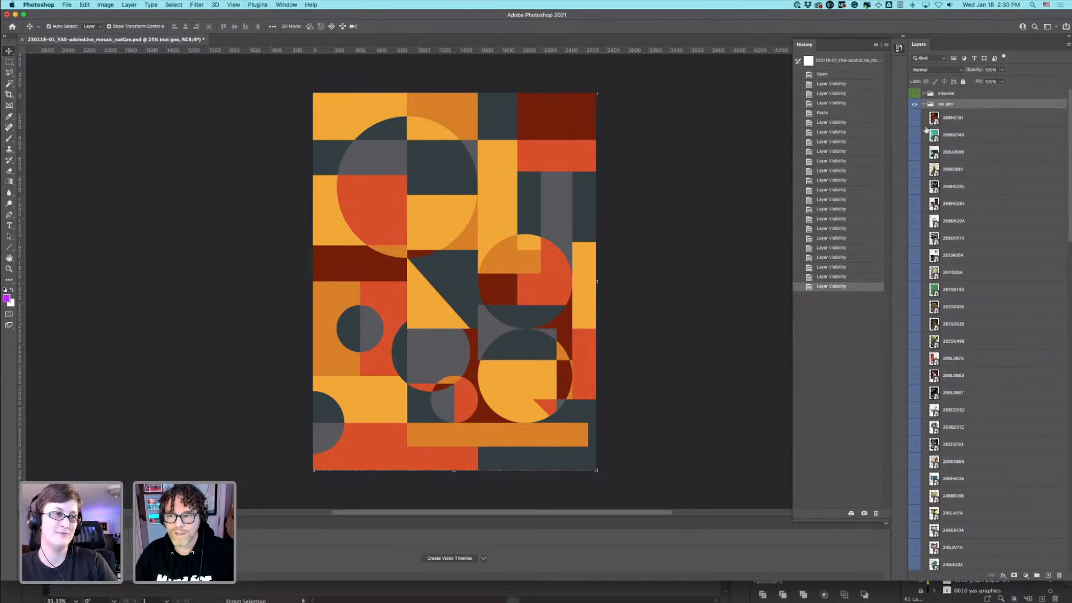
Step: Show the top fireworks photo layer and use the Magic Wand on the Vector Smart Object to select the mosaic's upper-left yellow shape
click(961, 119)
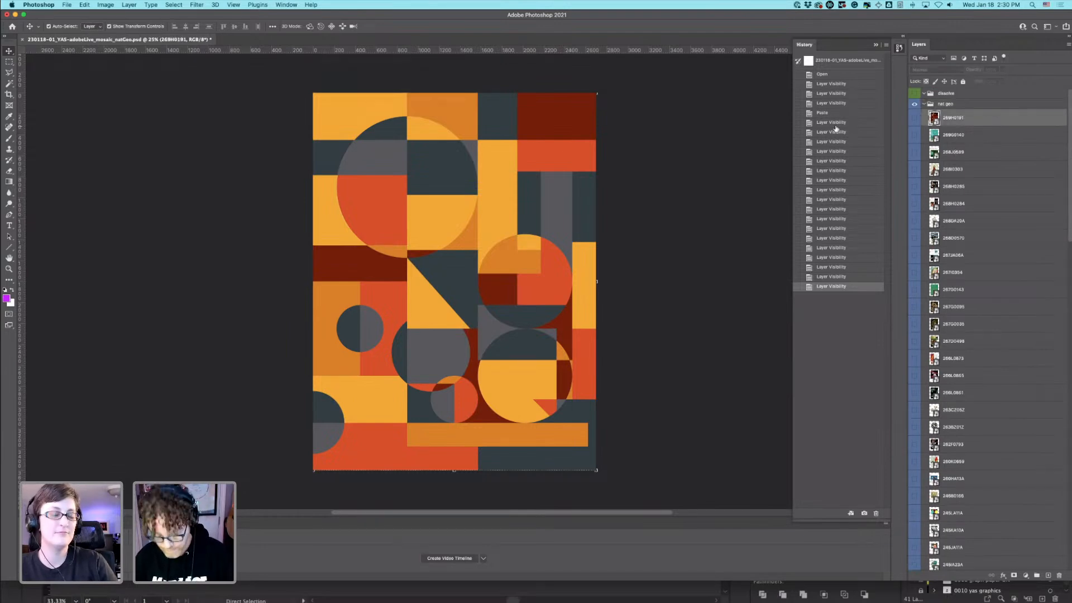
click(914, 119)
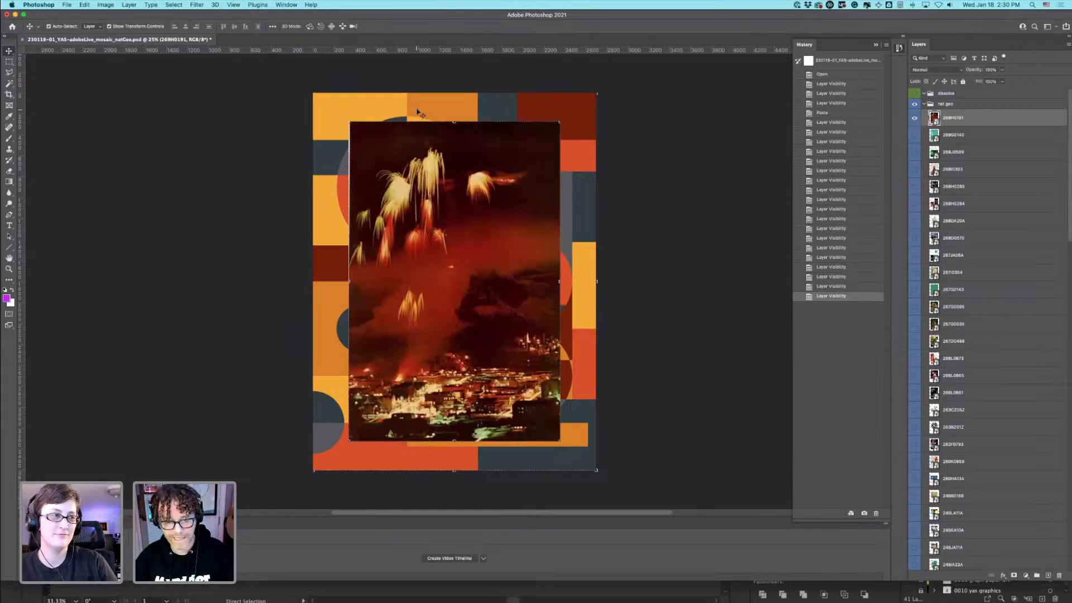
key(w)
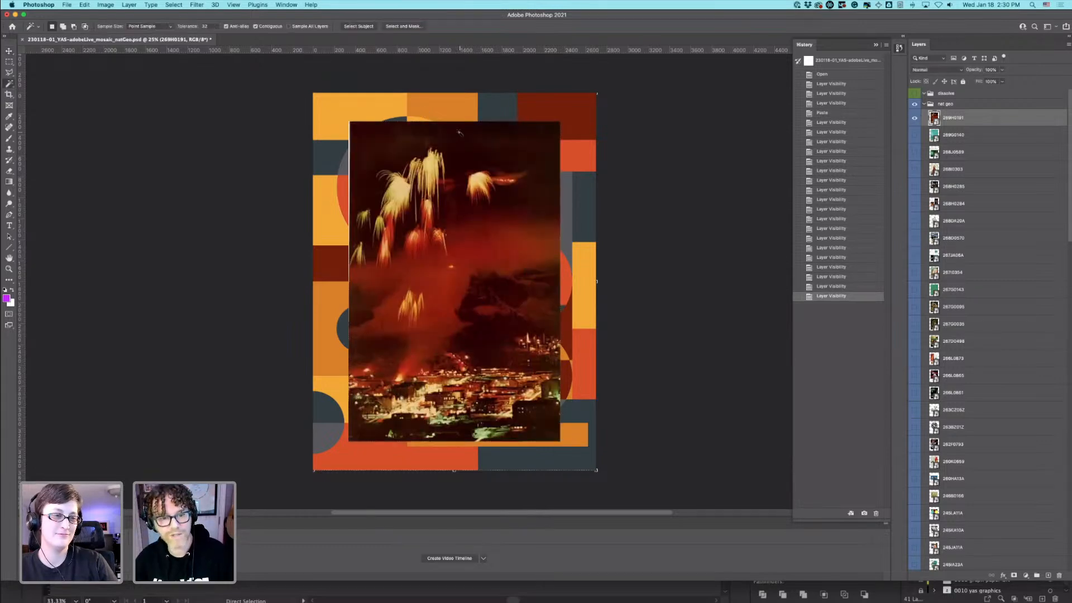
scroll(1022, 446, down, 15)
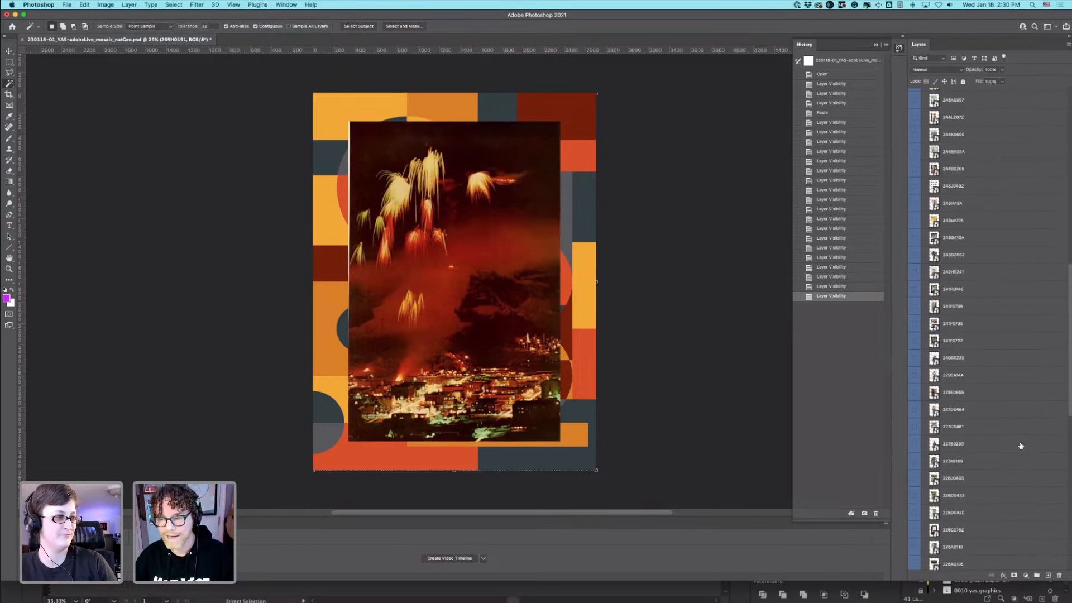
scroll(1022, 446, down, 3)
click(1002, 551)
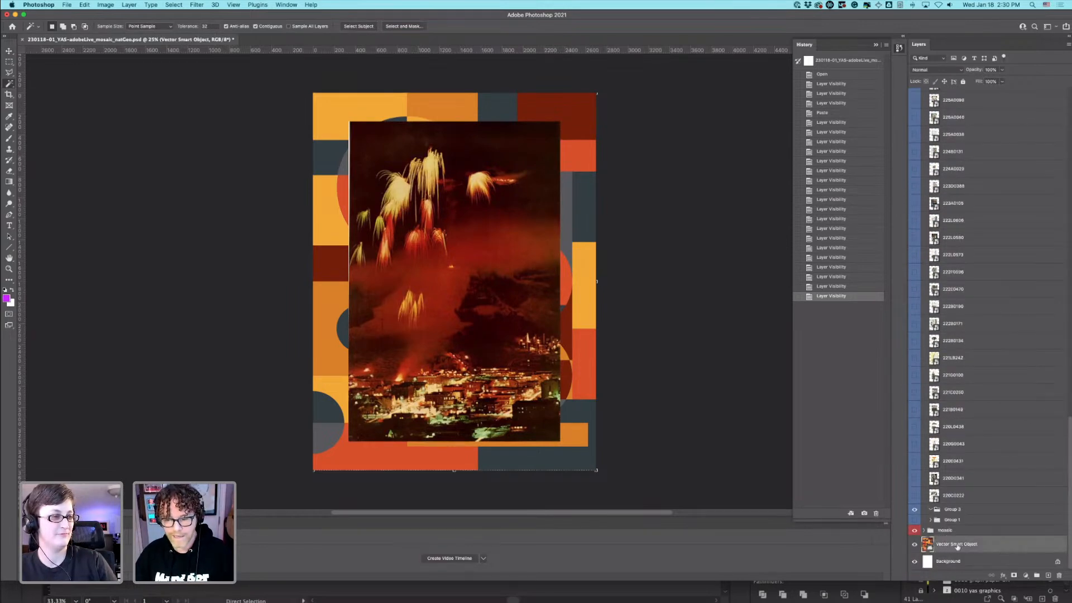
scroll(971, 431, up, 20)
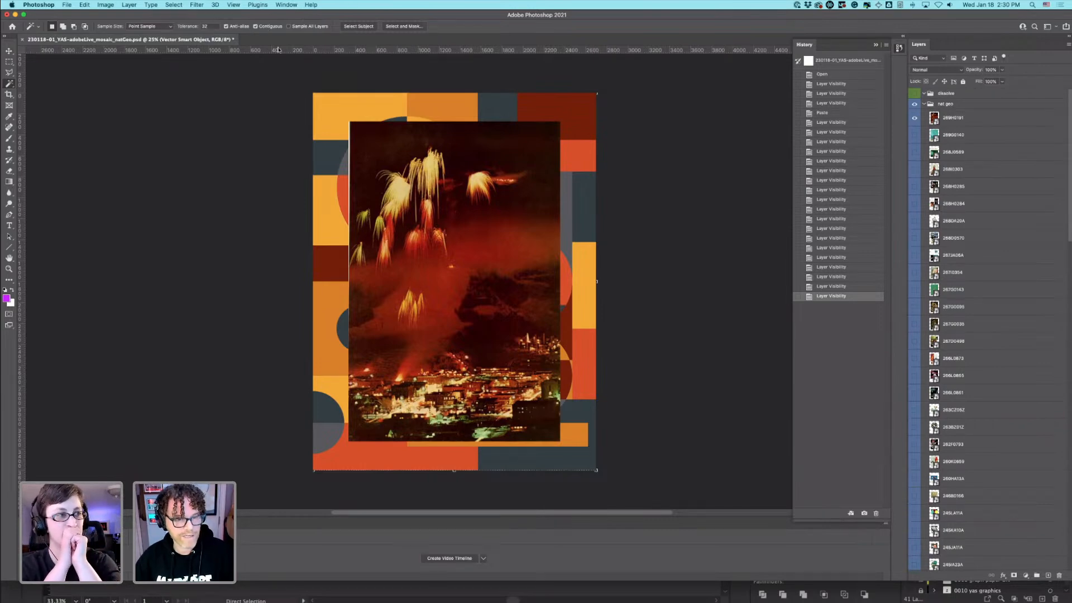
click(364, 109)
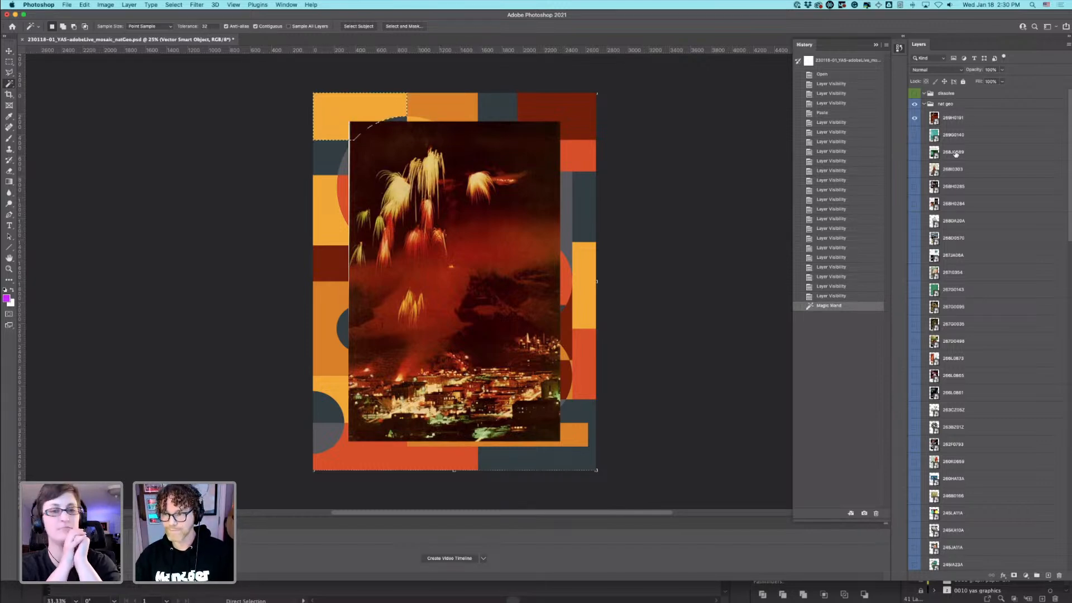
Step: Mask the fireworks photo layer with the yellow shape's selection and unlink the mask from the photo
click(965, 118)
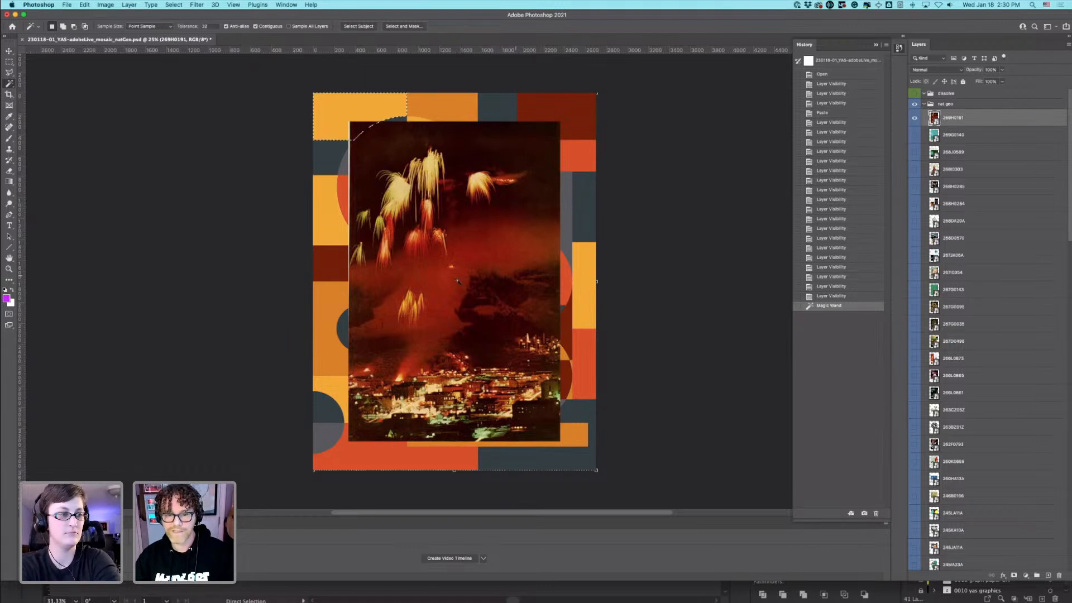
click(1014, 576)
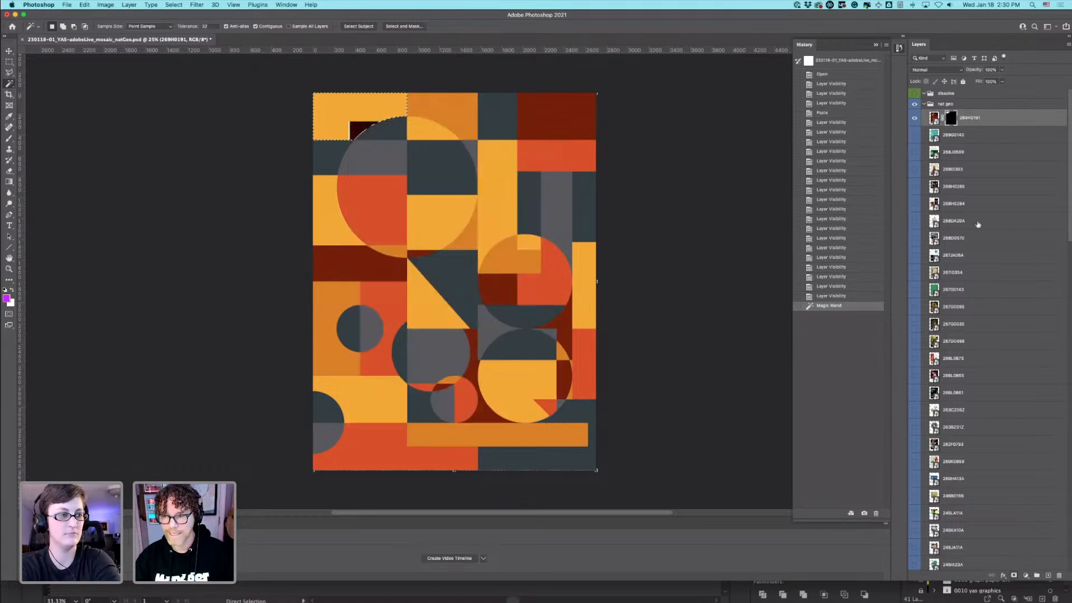
click(943, 117)
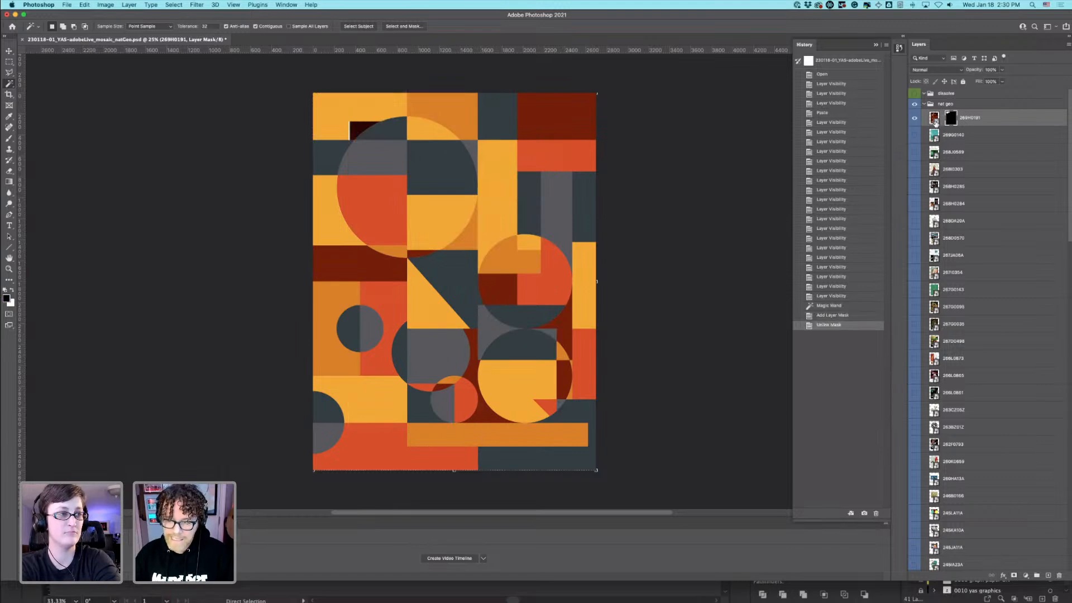
Step: Reposition the fireworks photo inside its unlinked mask so the fireworks fill the mosaic's upper-left shape
click(935, 119)
key(super+t)
click(9, 50)
drag(344, 107, 302, 65)
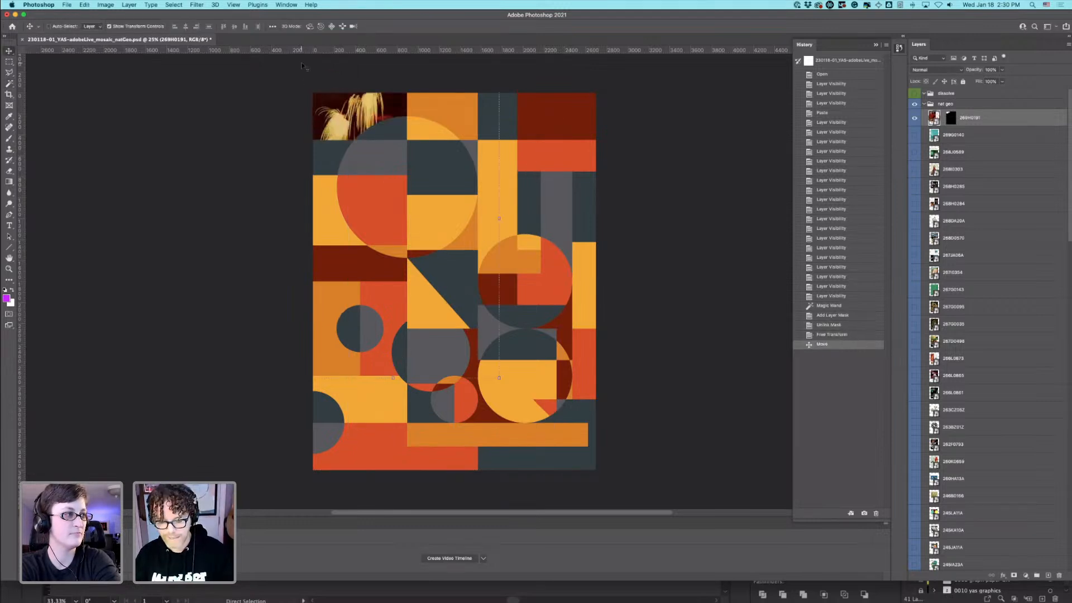
key(super+minus)
mouse_move(393, 163)
mouse_down()
mouse_move(386, 158)
mouse_move(391, 170)
mouse_up()
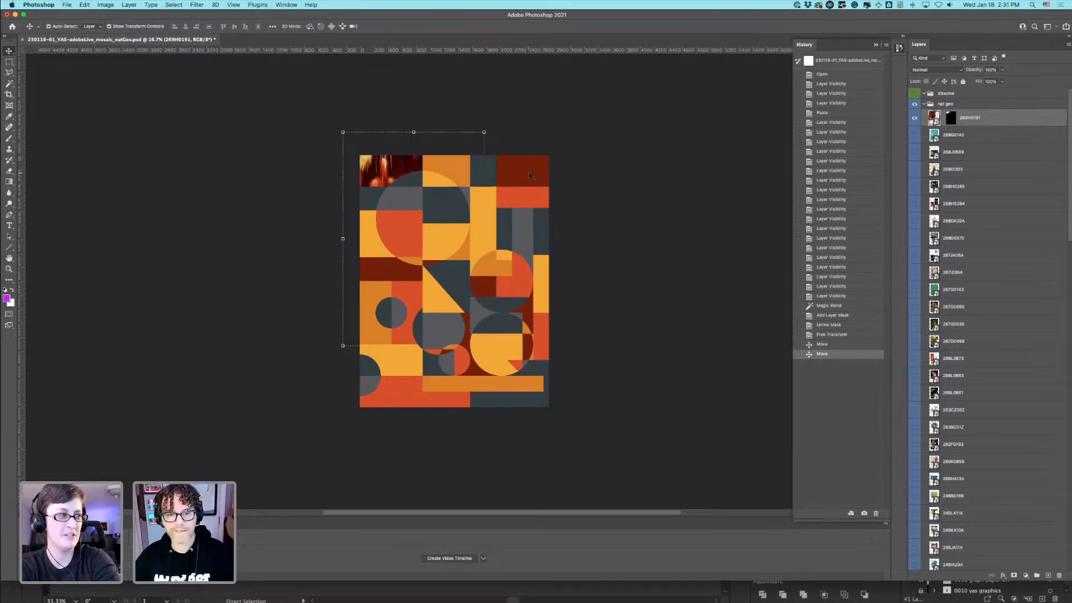
scroll(483, 230, up, 1)
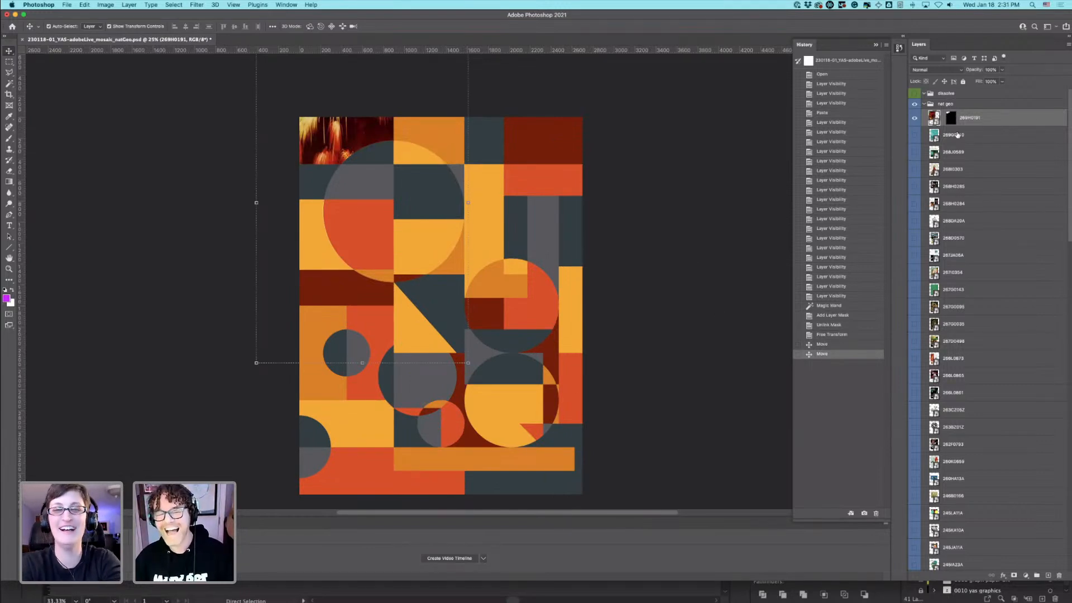
Step: Hide the masked fireworks layer and show the glider photo layer directly beneath it
click(954, 137)
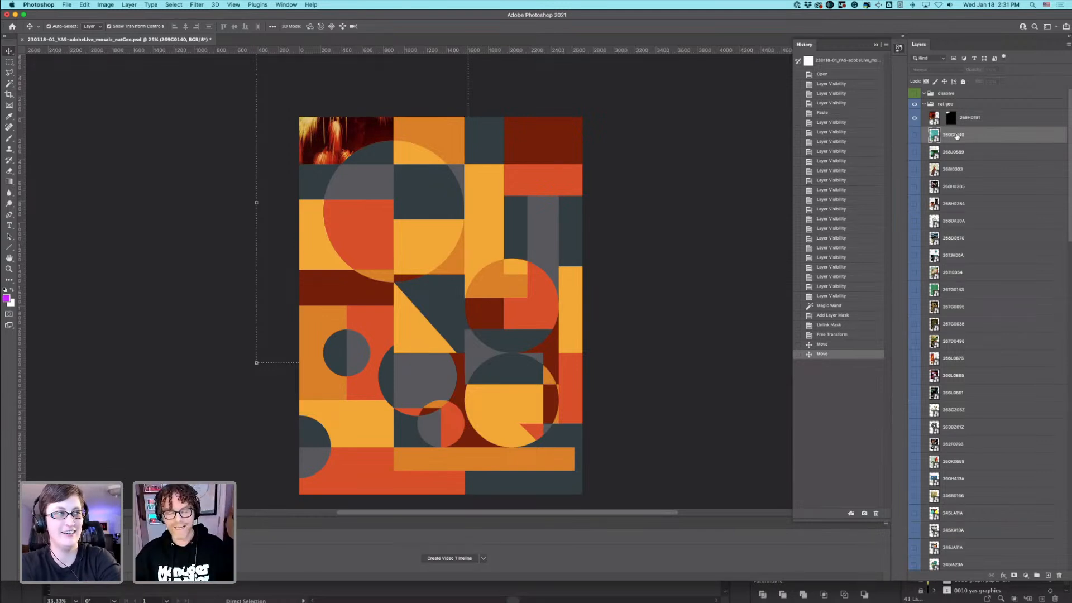
click(915, 117)
click(915, 136)
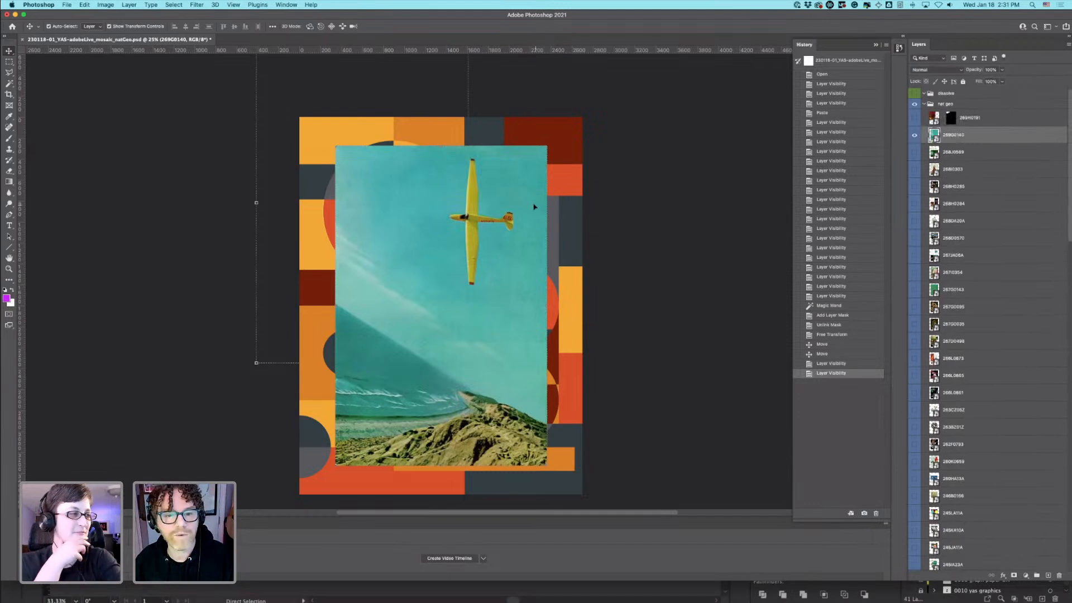
Step: Try moving the glider photo toward the canvas's lower-right corner, make the Vector Smart Object active for the Magic Wand, and undo the move
drag(441, 224, 442, 224)
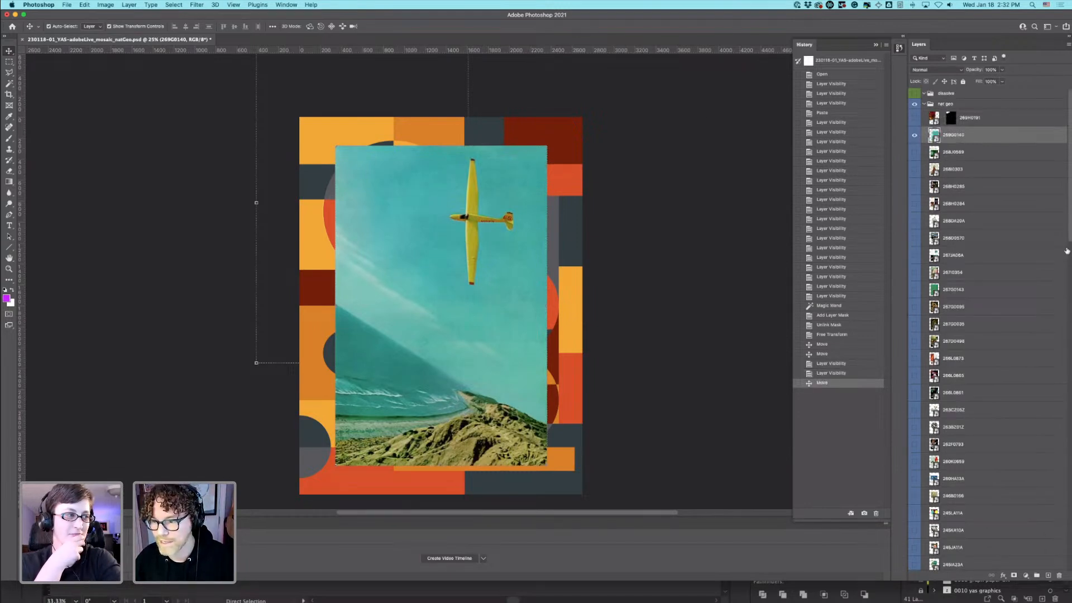
scroll(982, 559, down, 15)
click(964, 545)
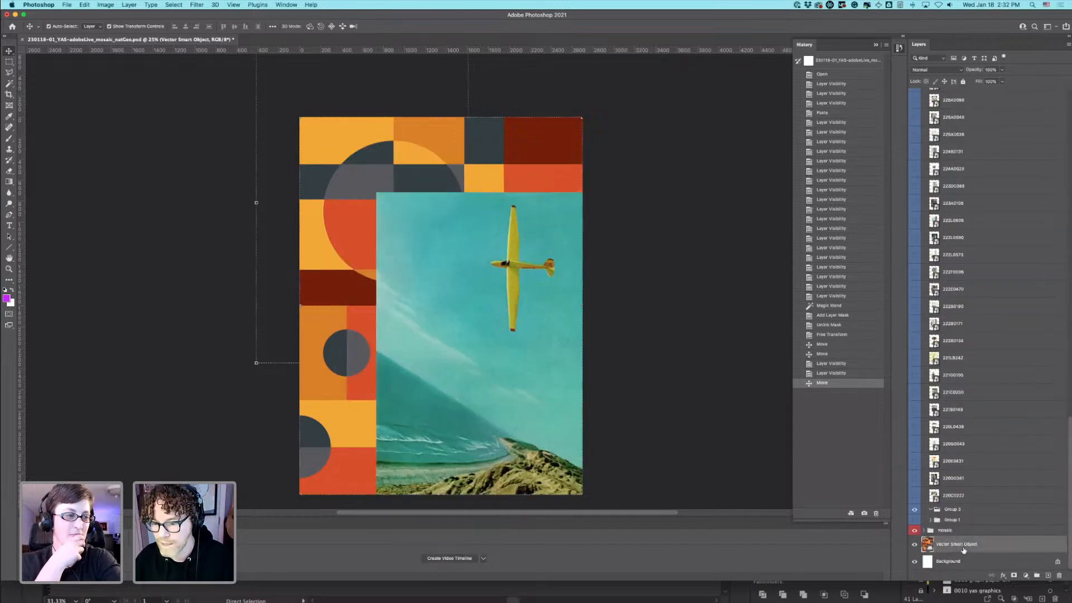
key(w)
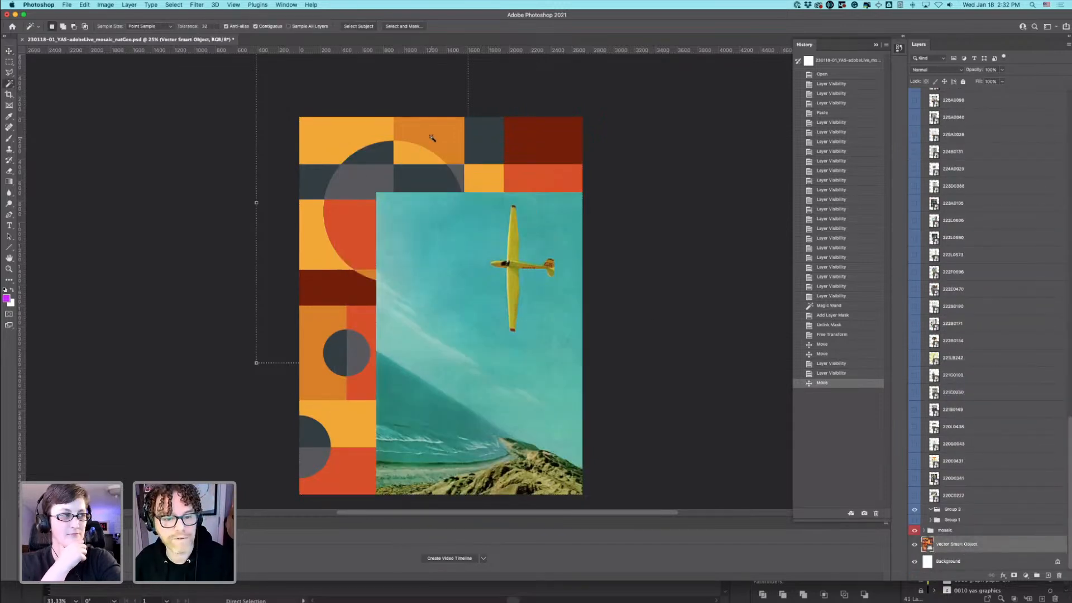
key(super+z)
Step: Show the masked fireworks layer again and relink its mask to the photo
scroll(1016, 245, up, 5)
scroll(1016, 245, up, 15)
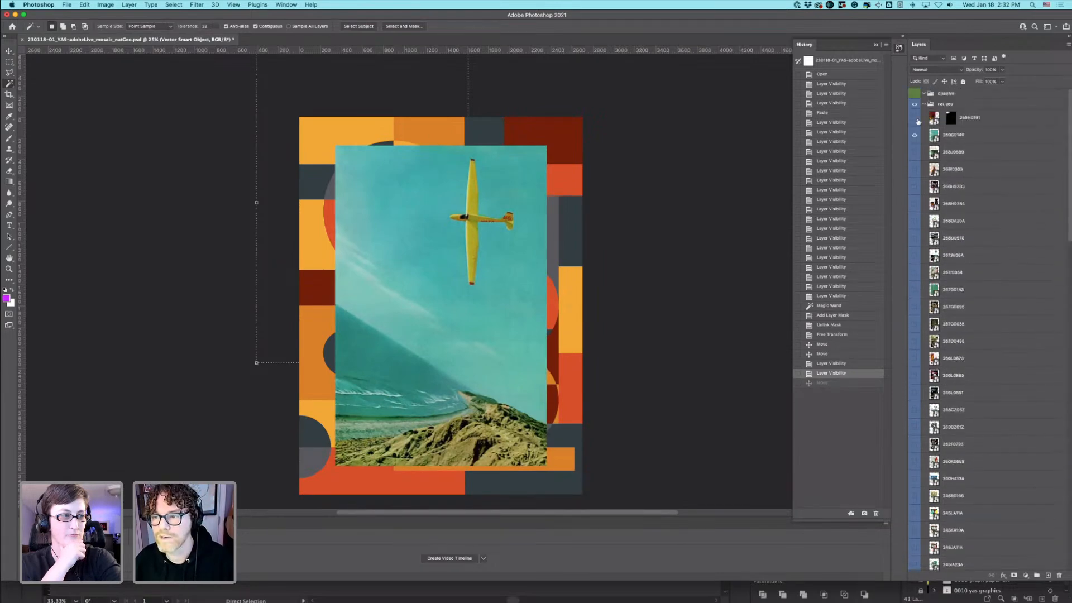
click(916, 118)
click(943, 118)
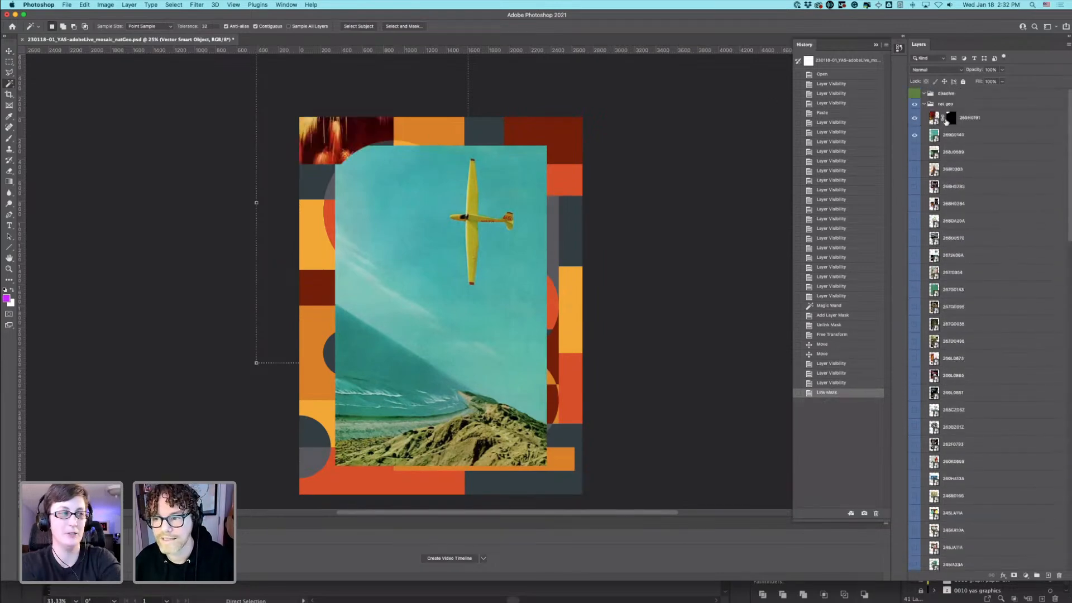
Step: Select the orange shape beside the fireworks on the Vector Smart Object with the Magic Wand and mask the glider photo with it
scroll(993, 203, down, 20)
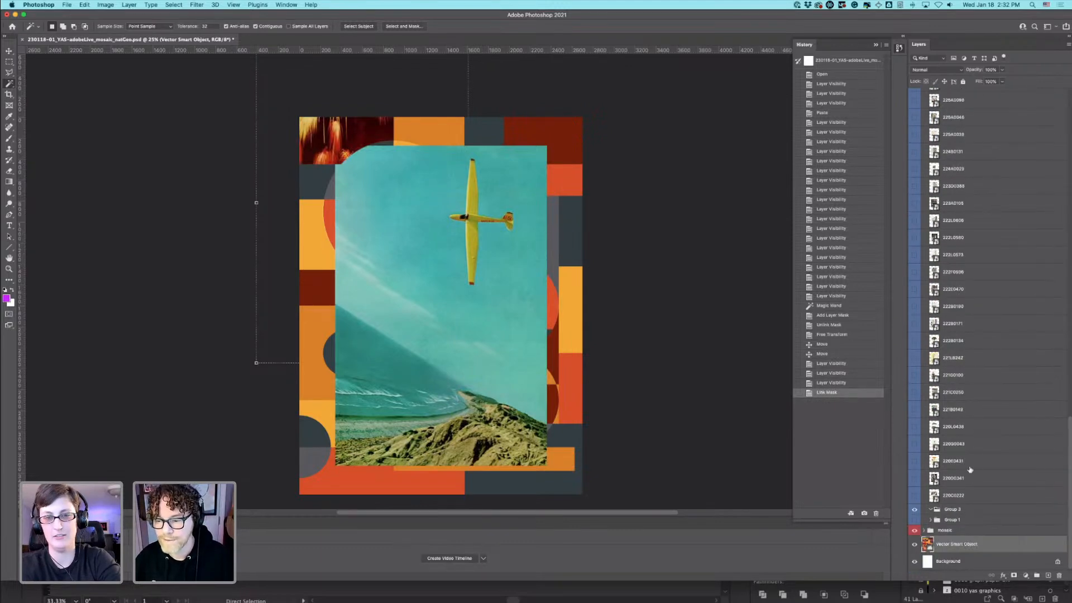
click(430, 130)
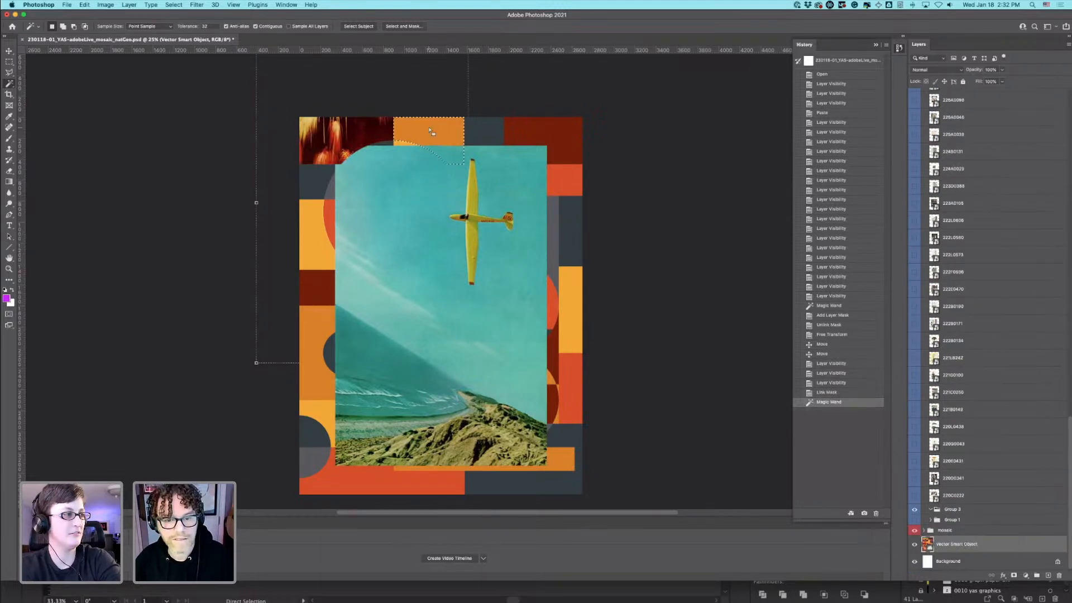
scroll(1000, 154, up, 5)
scroll(999, 154, up, 15)
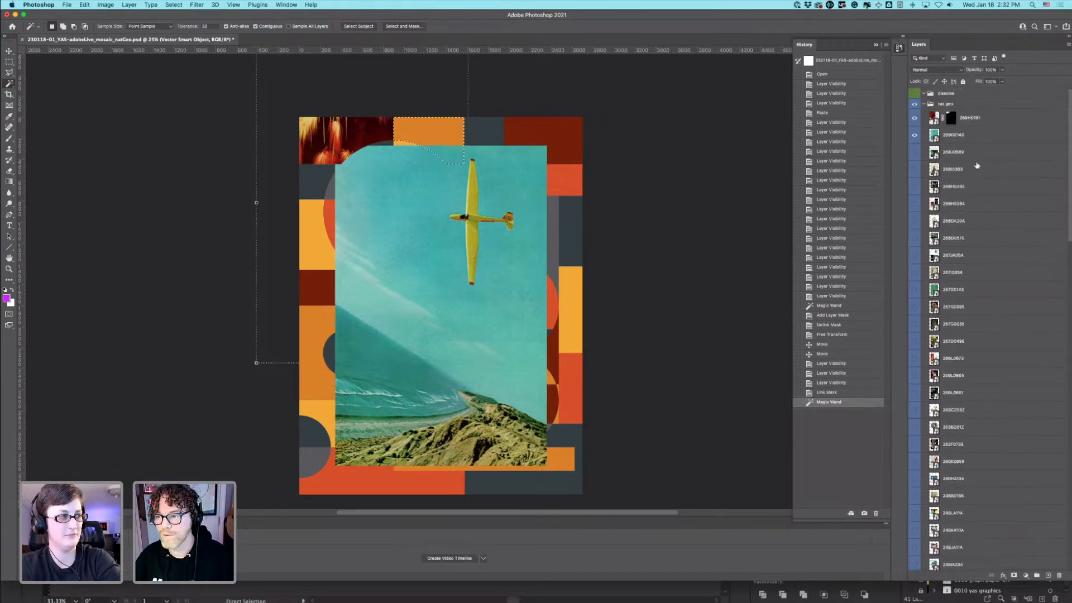
click(946, 136)
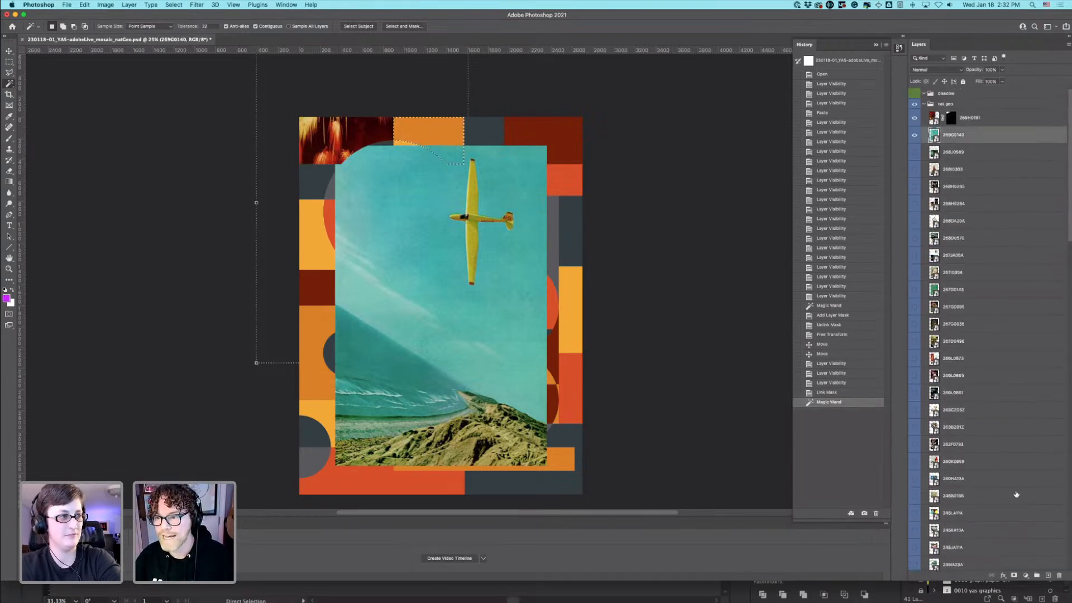
click(1015, 576)
Step: Unlink the glider layer's mask and move the photo up and left so the glider sits inside the orange shape
click(943, 135)
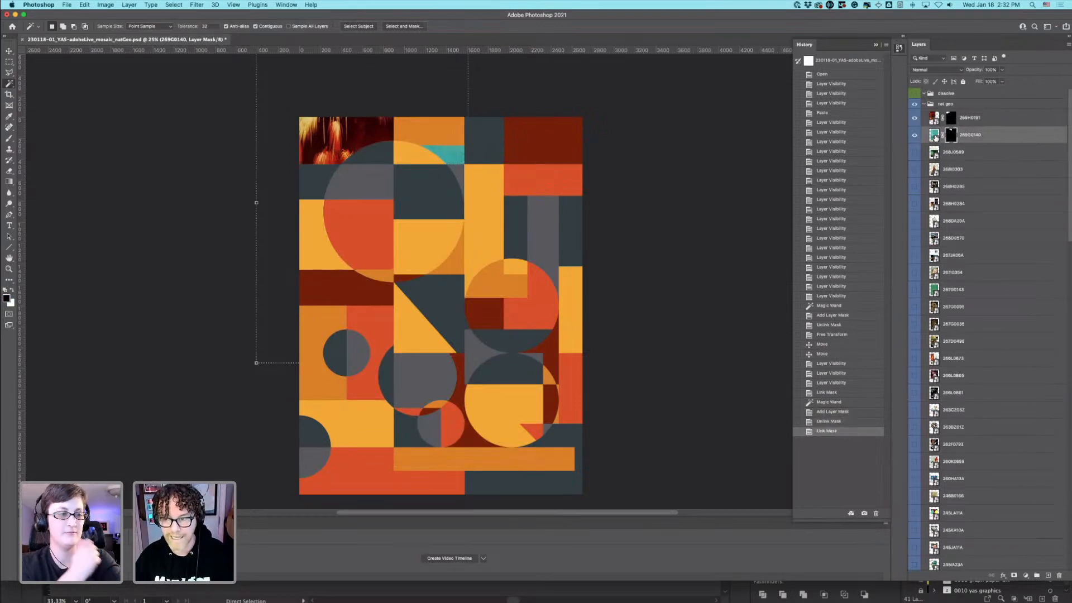
double_click(935, 136)
key(super+w)
key(v)
drag(454, 161, 439, 138)
click(938, 138)
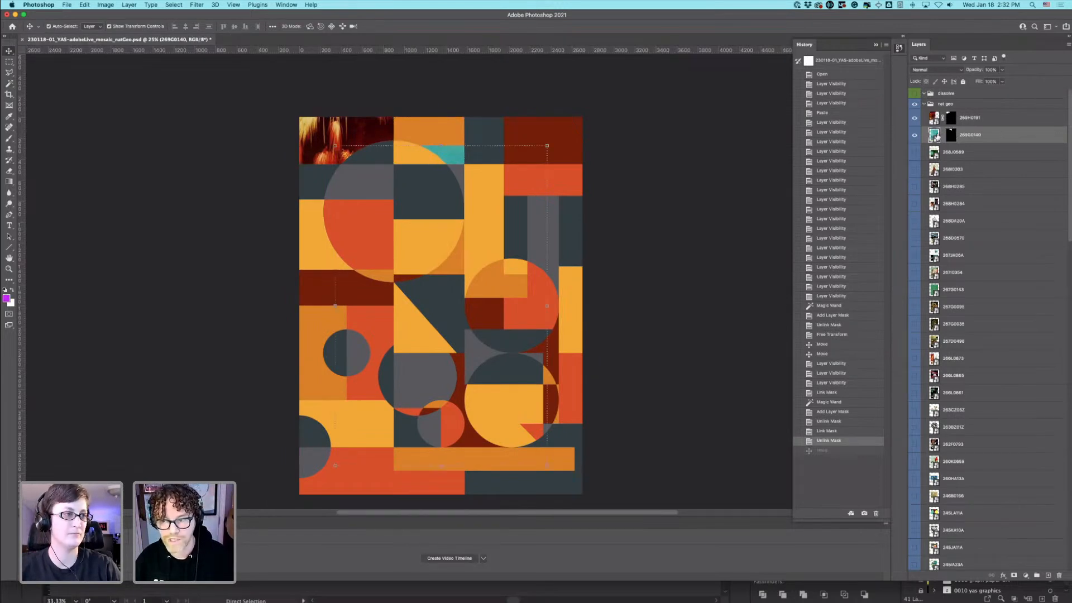
drag(461, 160, 427, 110)
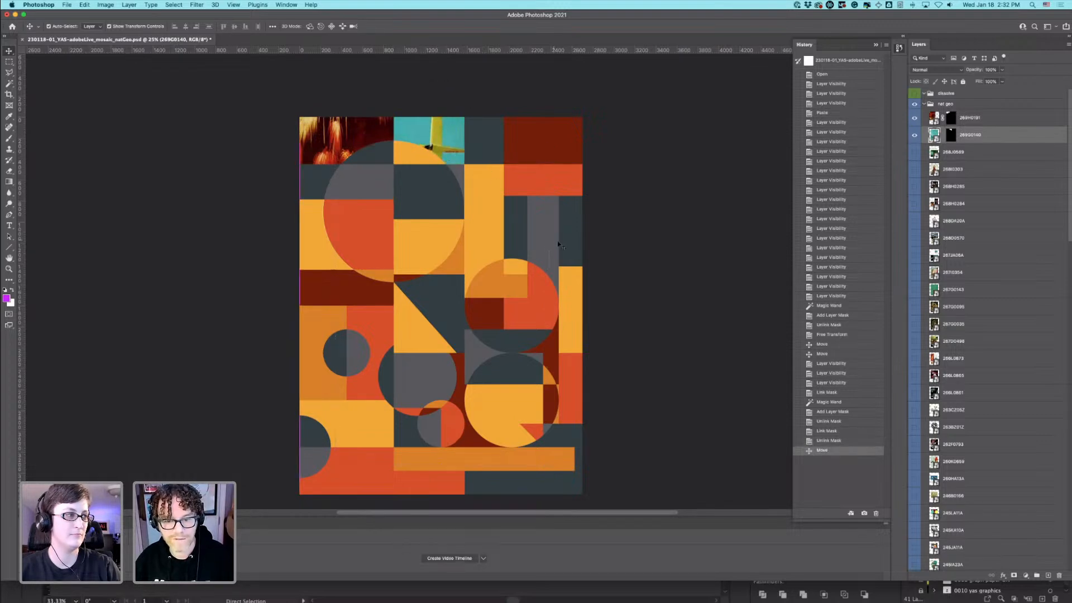
Step: Scale the glider photo down to about half size with Free Transform and position it so the glider sits within its mask
key(super+t)
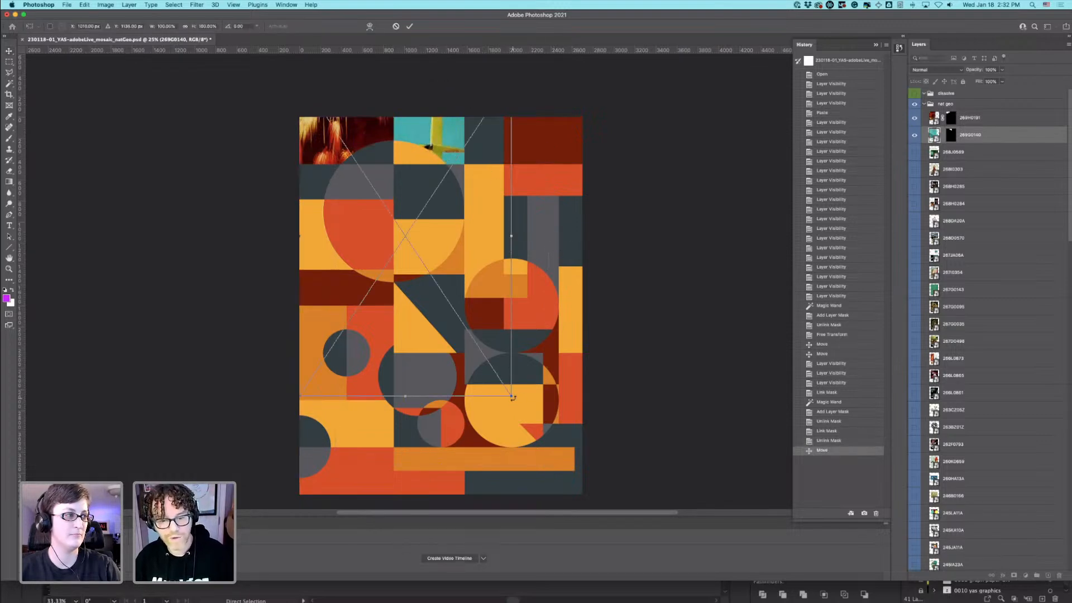
drag(511, 395, 477, 287)
drag(427, 142, 477, 145)
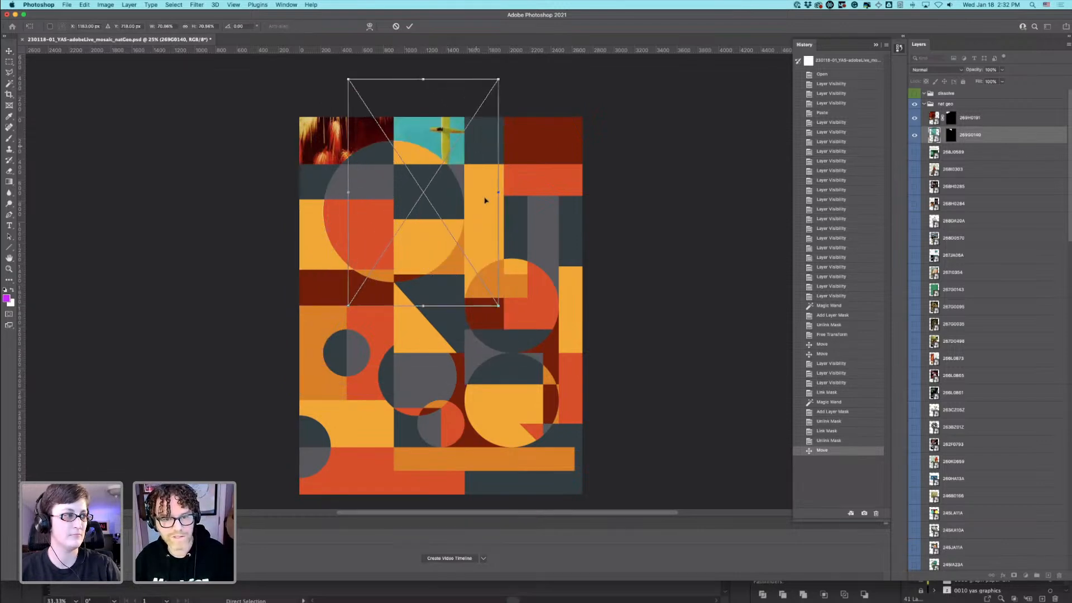
drag(489, 294, 483, 242)
drag(423, 153, 466, 158)
key(Return)
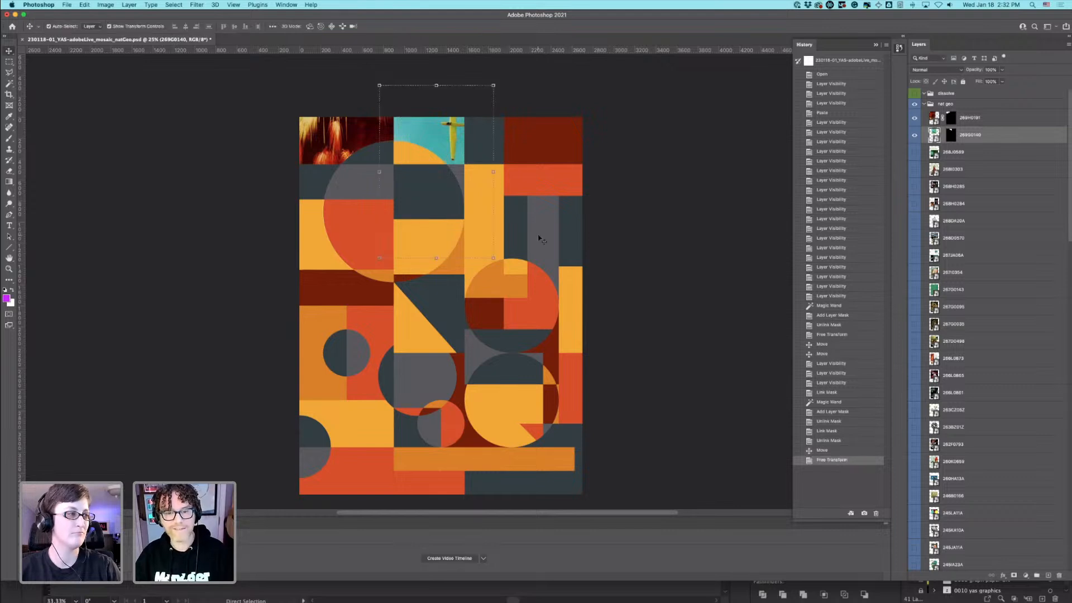
Step: Select the dark slate shape right of the glider on the Vector Smart Object with the Magic Wand and mask the green aurora photo with it
click(935, 155)
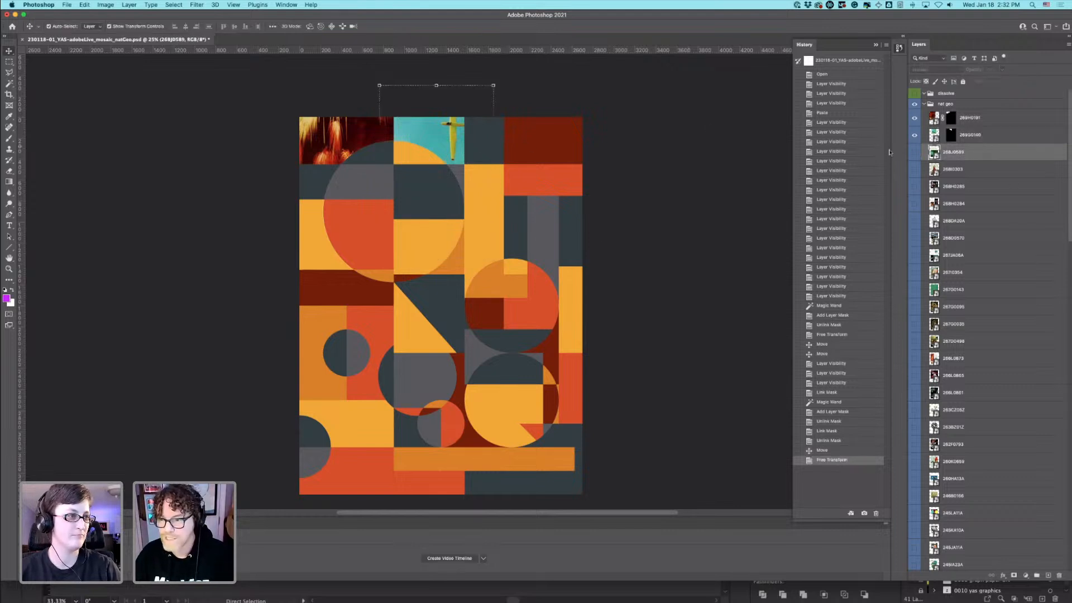
scroll(980, 444, down, 15)
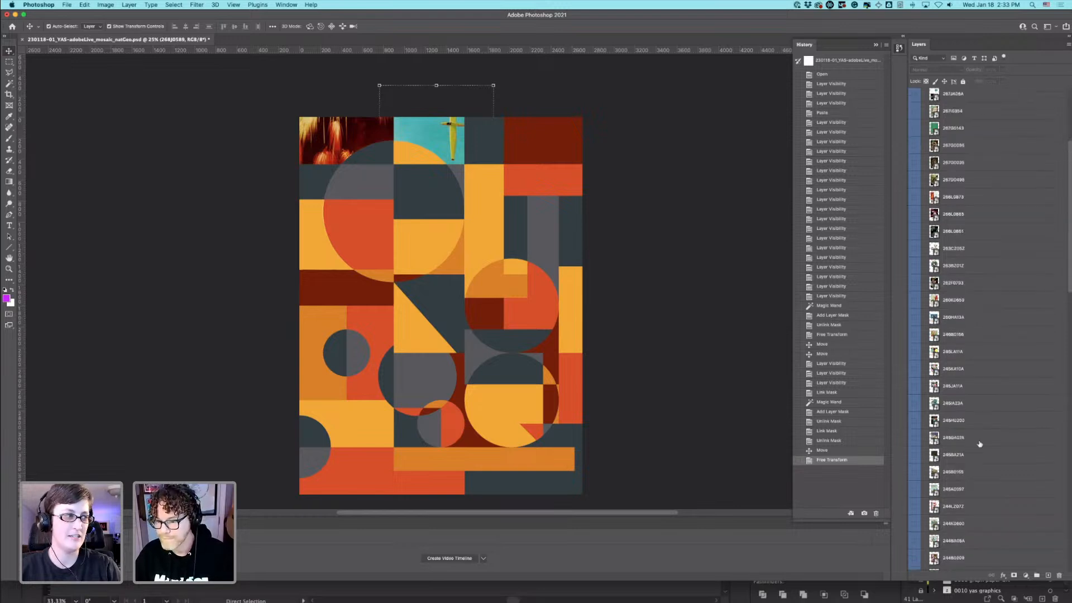
key(w)
click(484, 135)
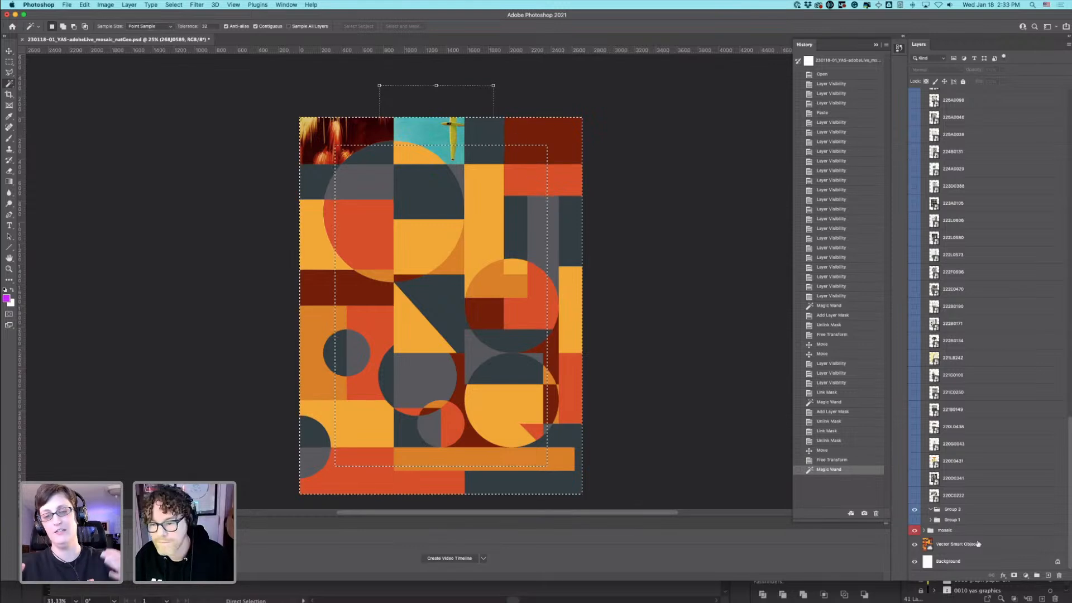
key(super+d)
click(488, 142)
scroll(974, 256, up, 3)
scroll(974, 256, up, 15)
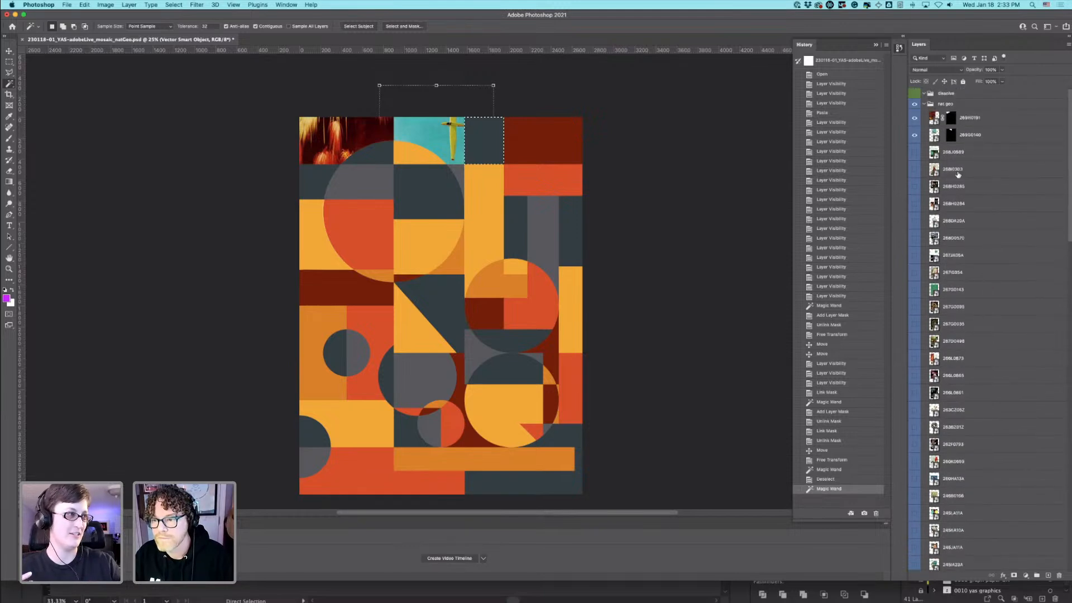
click(915, 152)
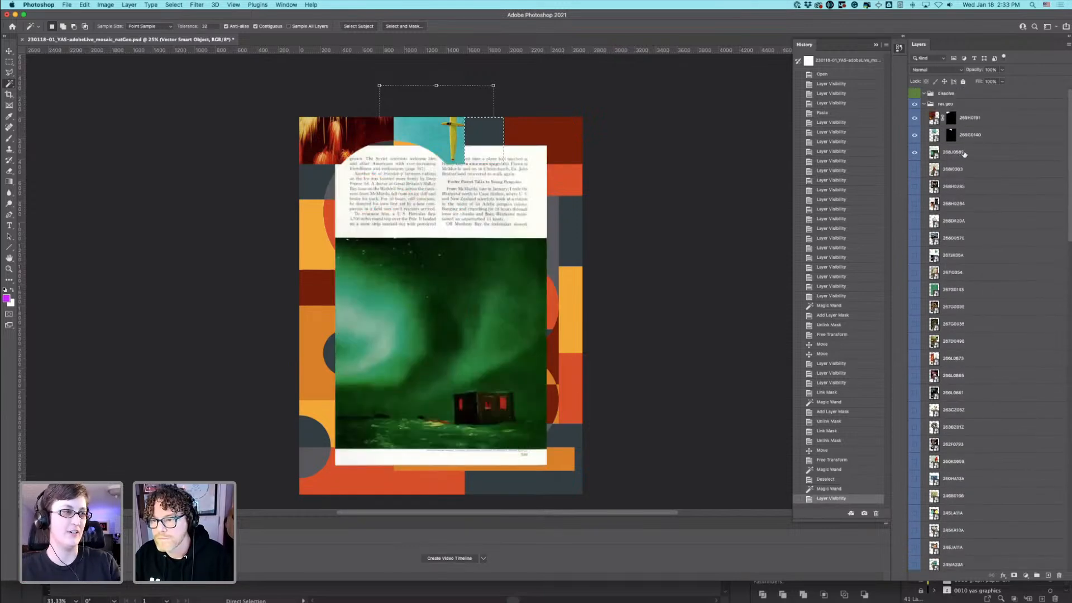
click(961, 155)
click(1016, 576)
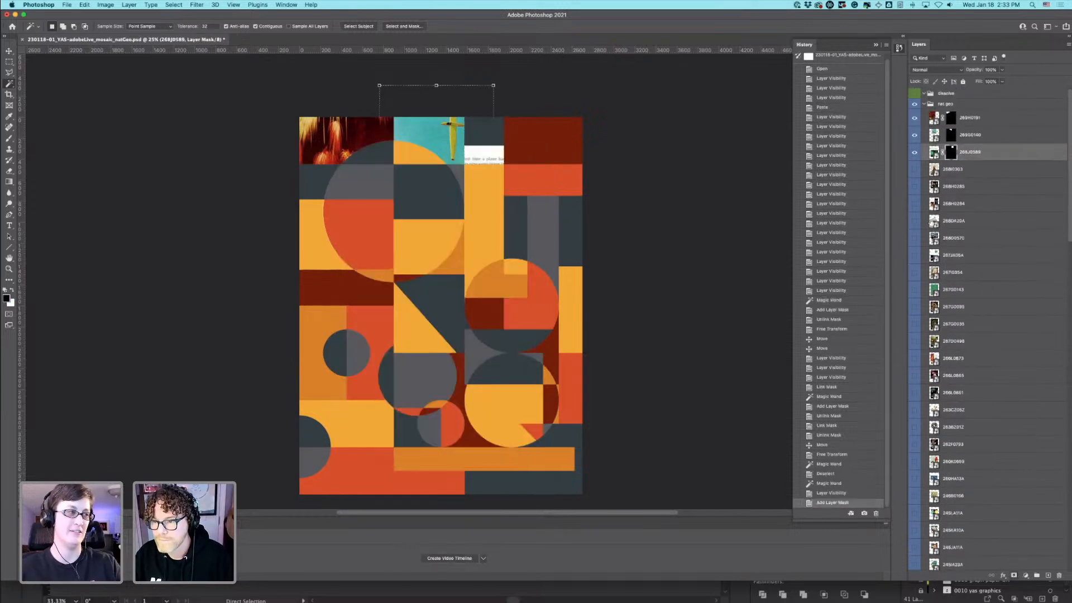
Step: Unlink the aurora layer's mask and move the photo up and right with Free Transform so the green sky fills its shape
click(943, 152)
key(super+w)
click(936, 156)
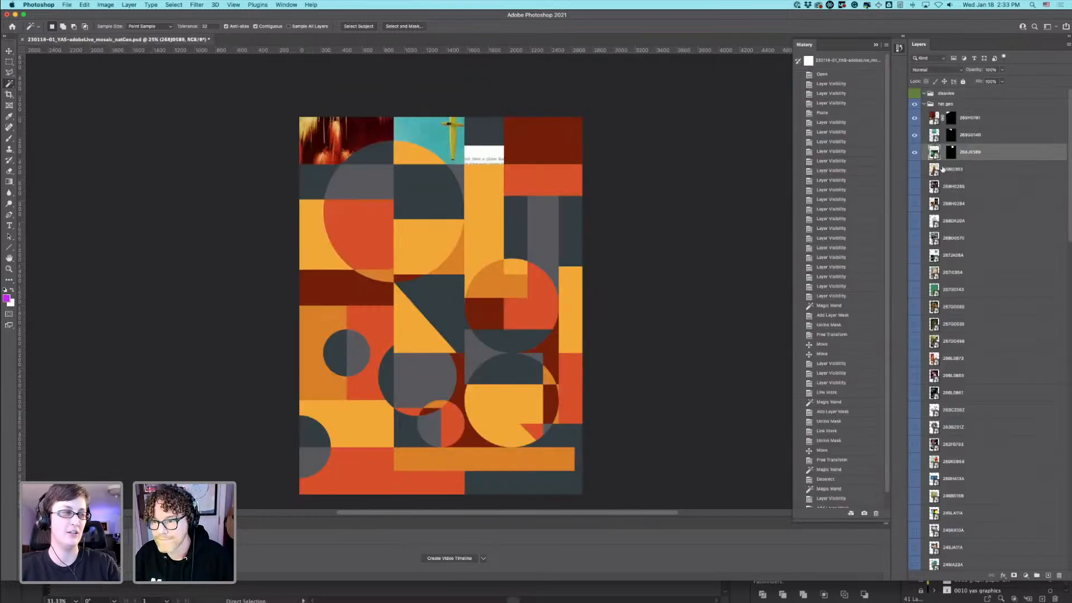
key(super+t)
drag(487, 156, 635, 65)
drag(499, 134, 458, 72)
drag(490, 142, 474, 56)
key(Return)
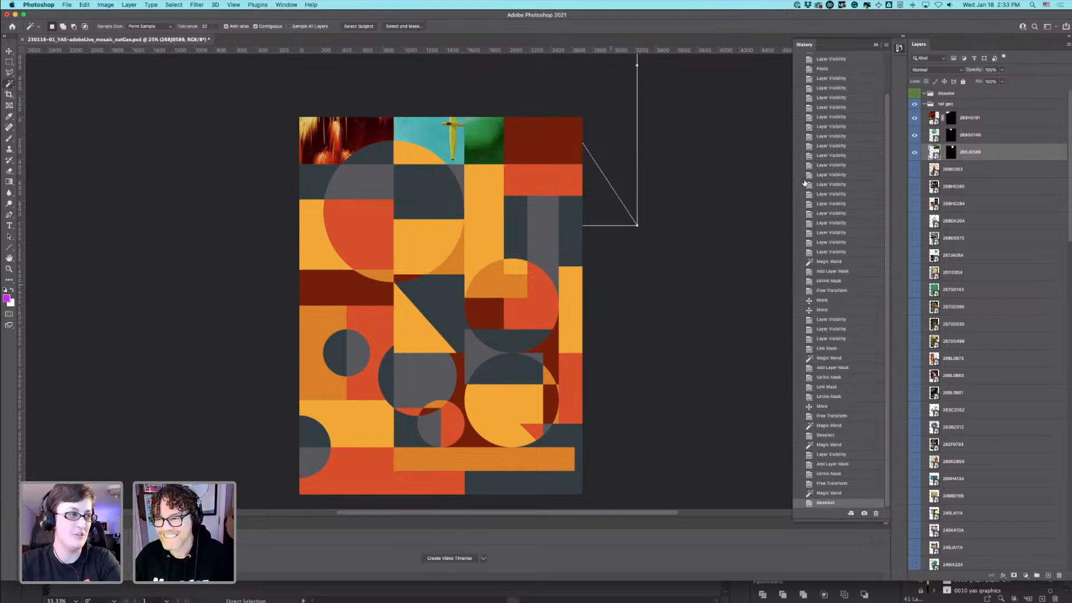
Step: Select the dark red rectangle in the mosaic's upper right corner with the Magic Wand and mask the red-robed figure photo with it
click(915, 170)
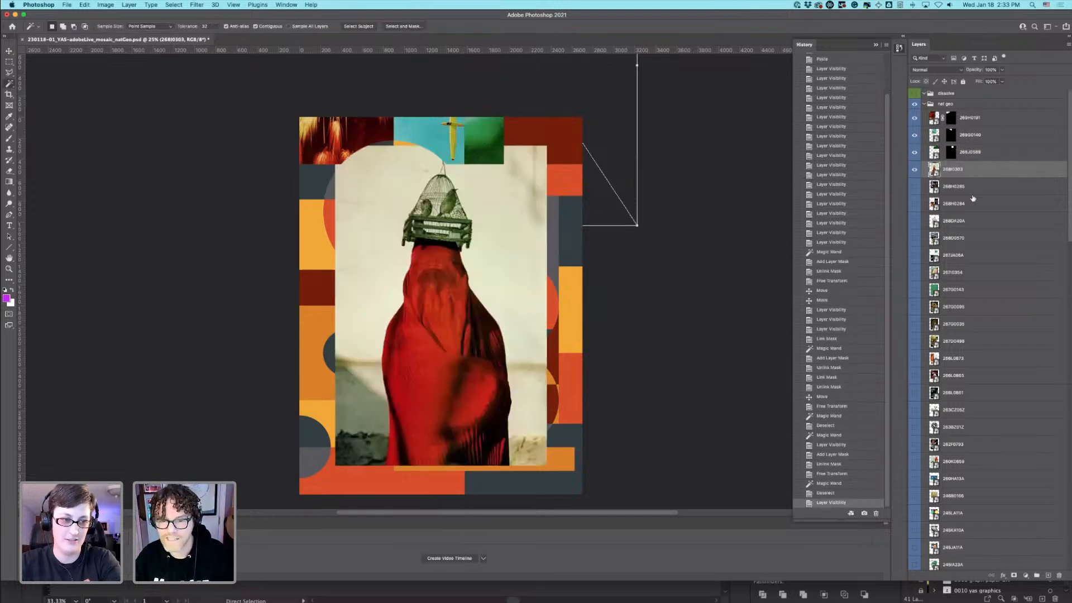
click(915, 170)
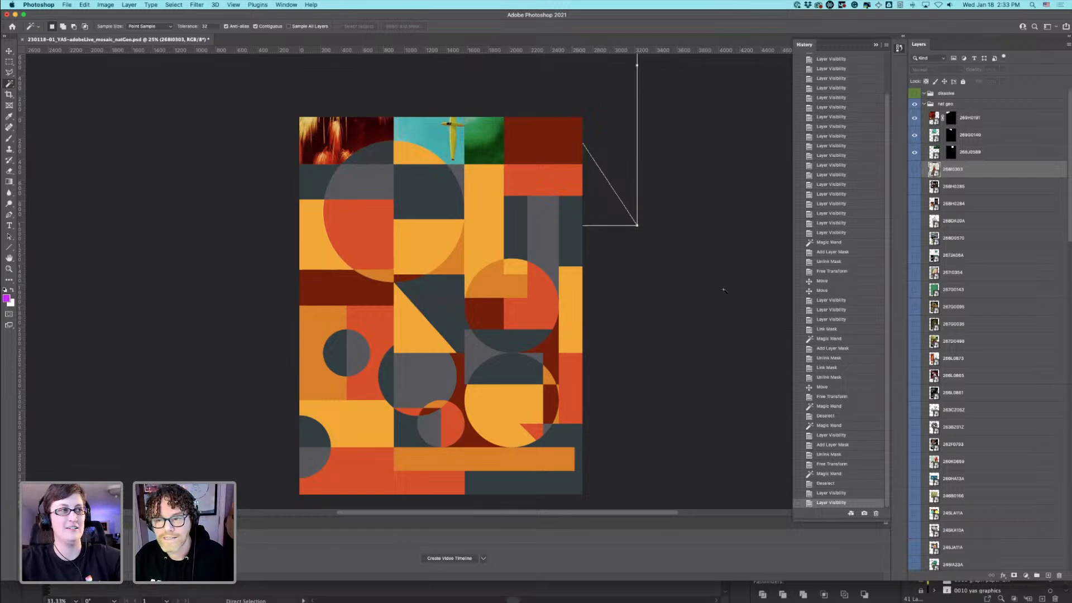
scroll(964, 507, down, 10)
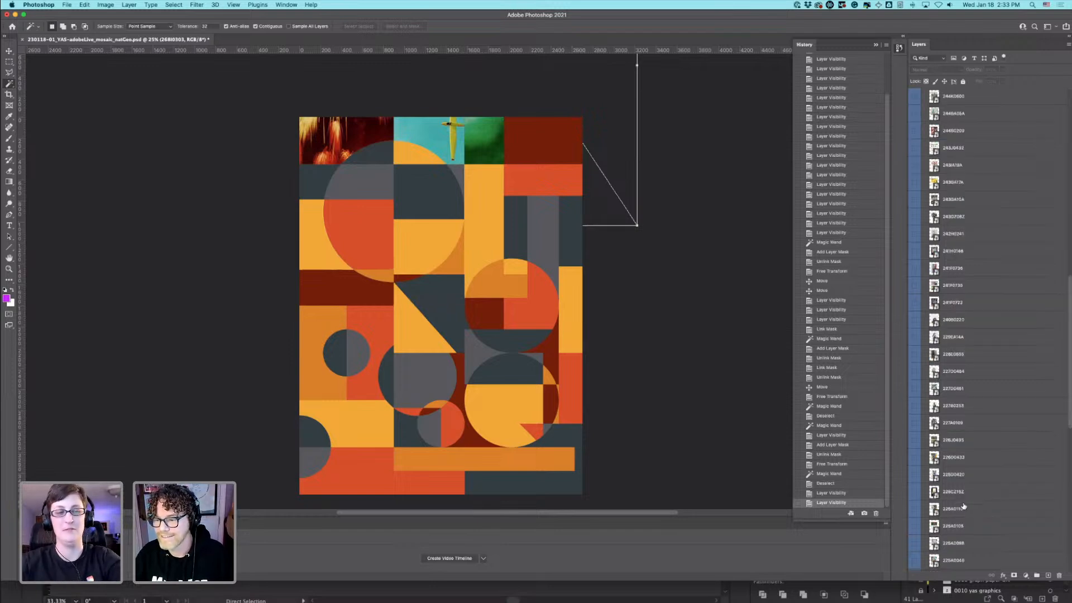
scroll(965, 507, down, 10)
click(941, 544)
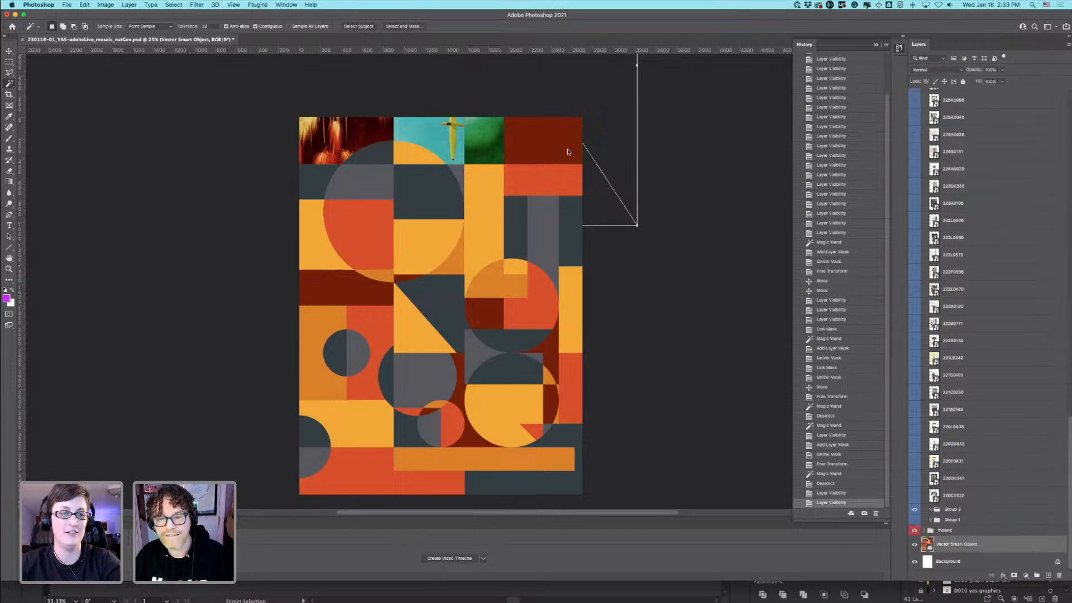
click(581, 155)
scroll(1032, 263, up, 5)
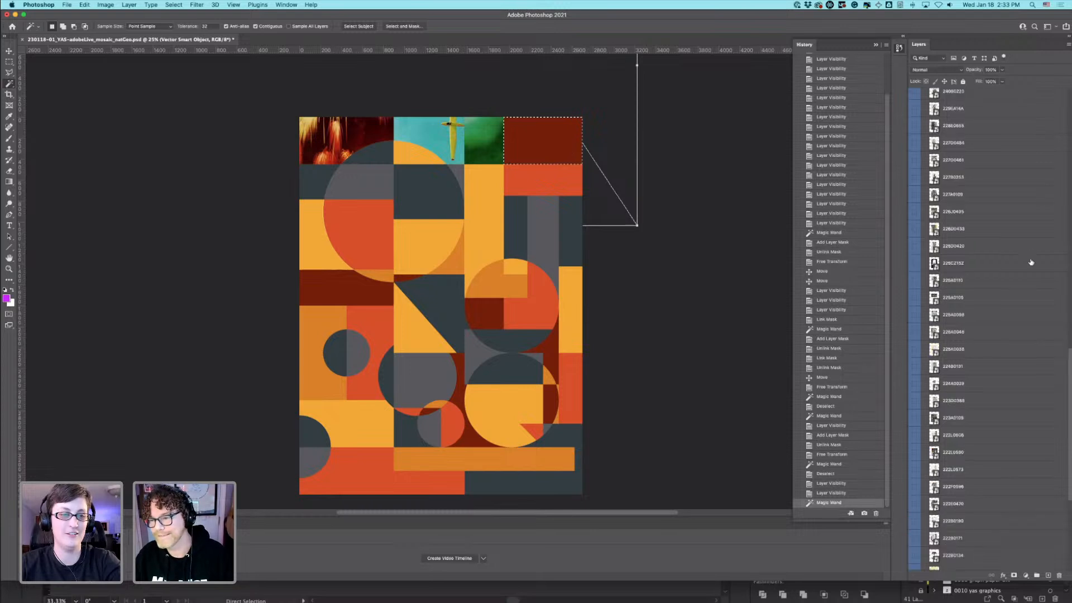
scroll(950, 195, up, 10)
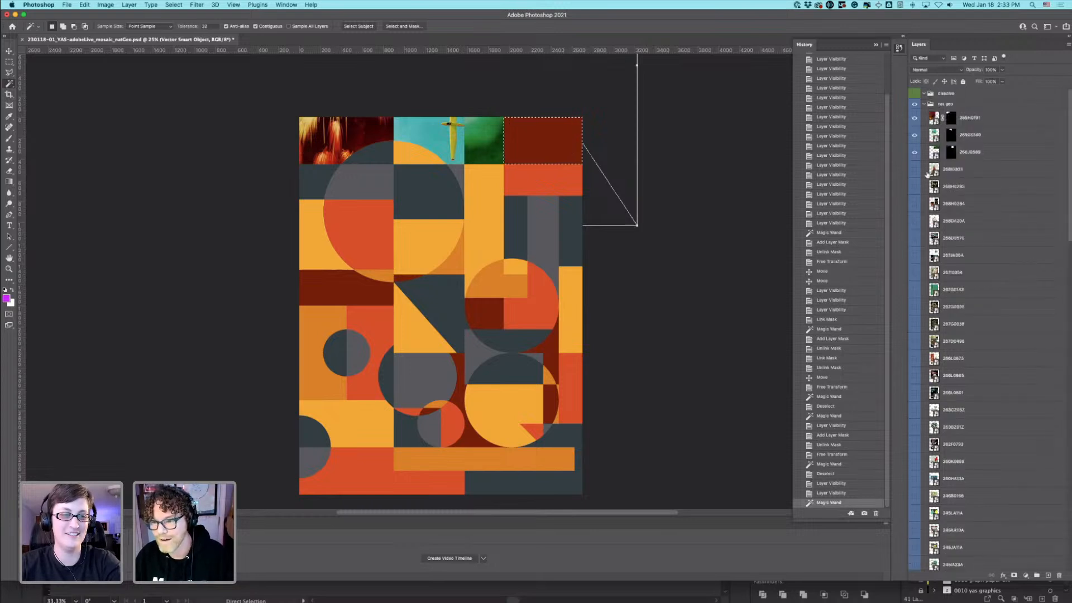
click(915, 169)
click(953, 169)
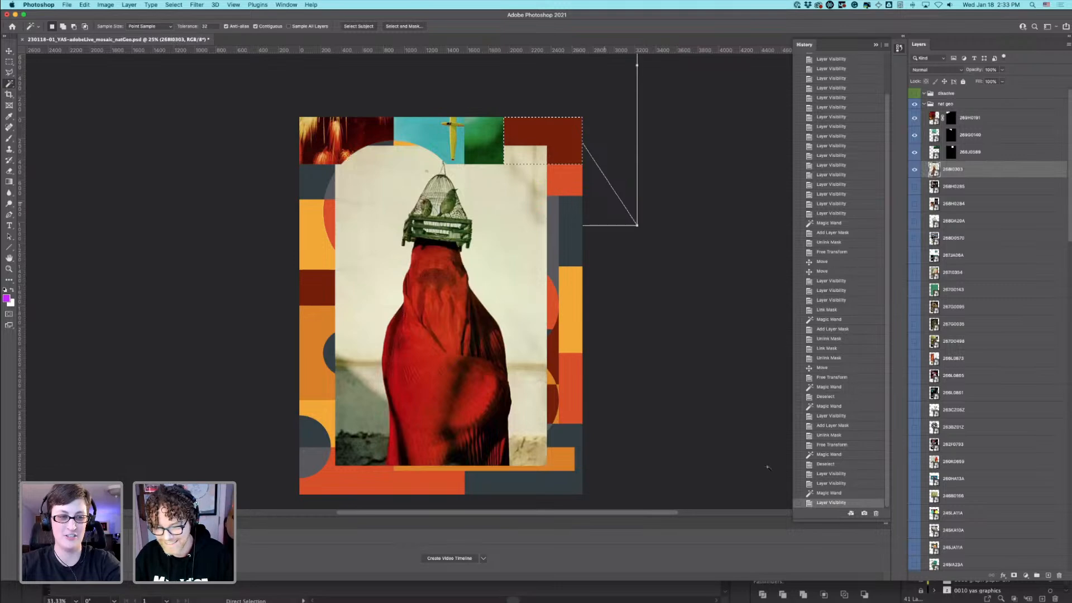
click(1014, 576)
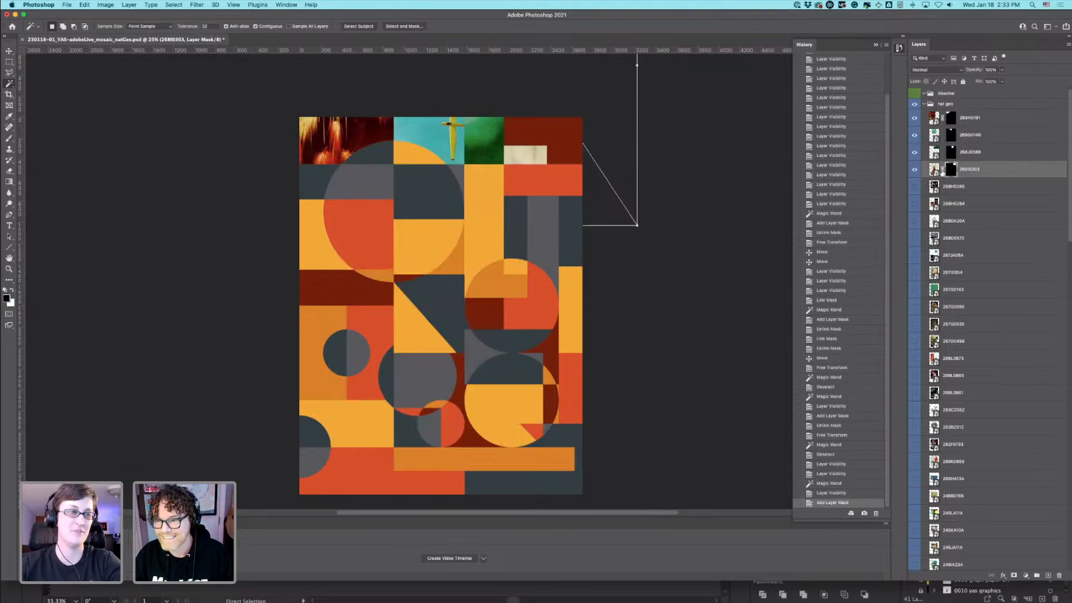
Step: Unlink the figure layer's mask and move the photo so the birdcage sits inside the corner rectangle
click(943, 169)
click(934, 171)
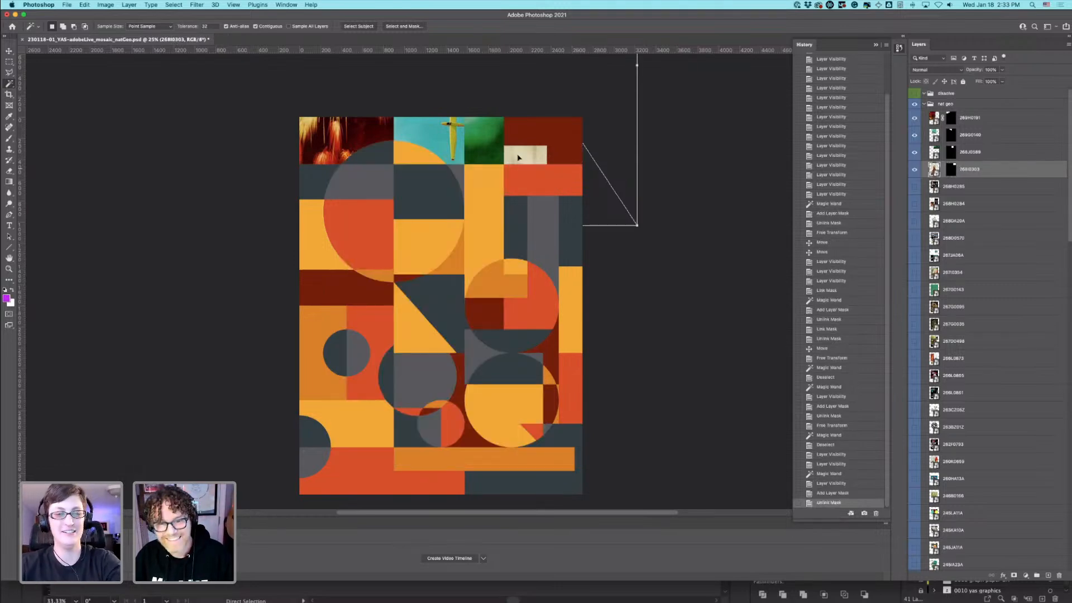
key(v)
drag(541, 143, 538, 150)
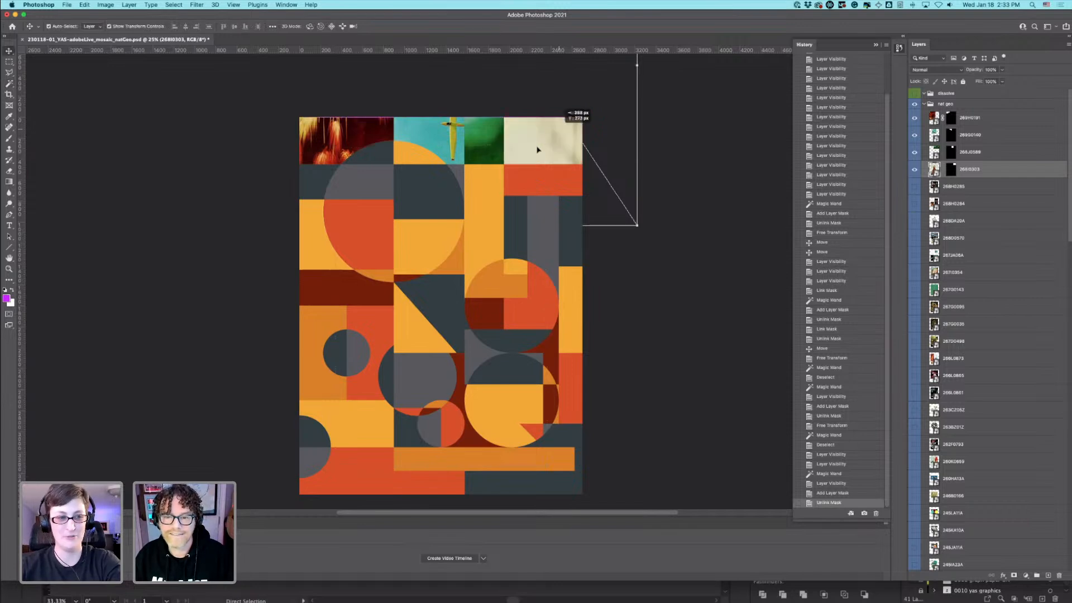
drag(608, 110, 554, 183)
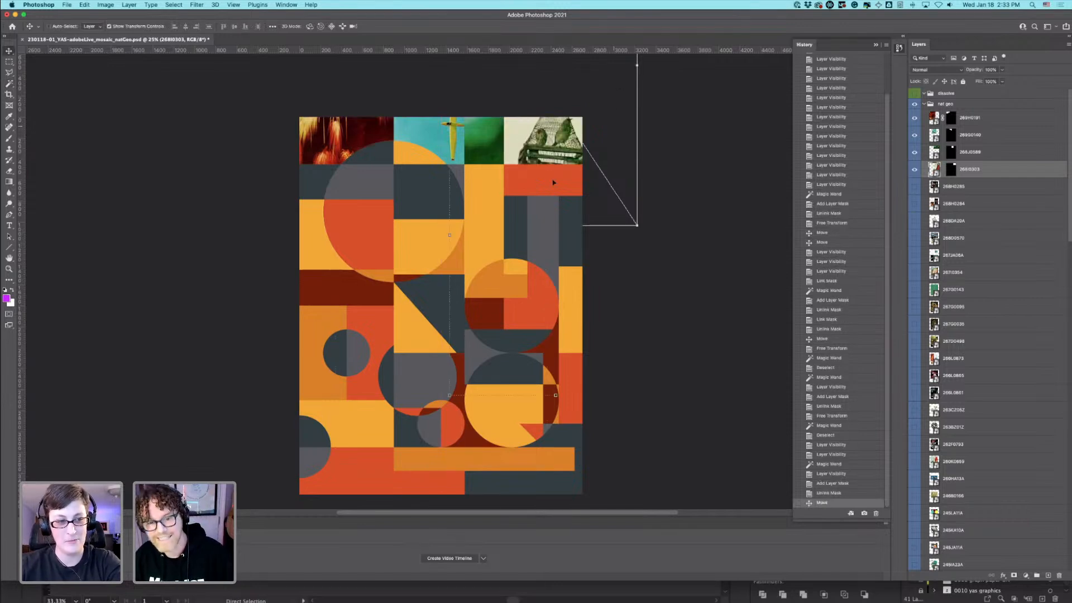
Step: Scale the figure photo down to about two-thirds with Free Transform and move it so the red robe lies within its mask
key(super+t)
key(super+minus)
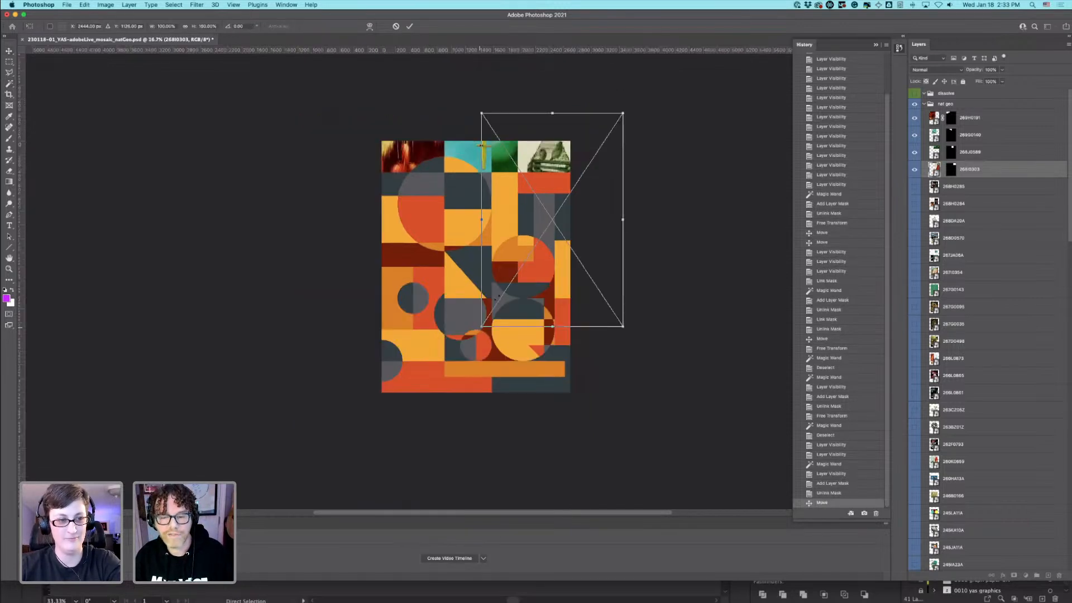
drag(482, 327, 530, 254)
drag(558, 163, 536, 83)
key(Return)
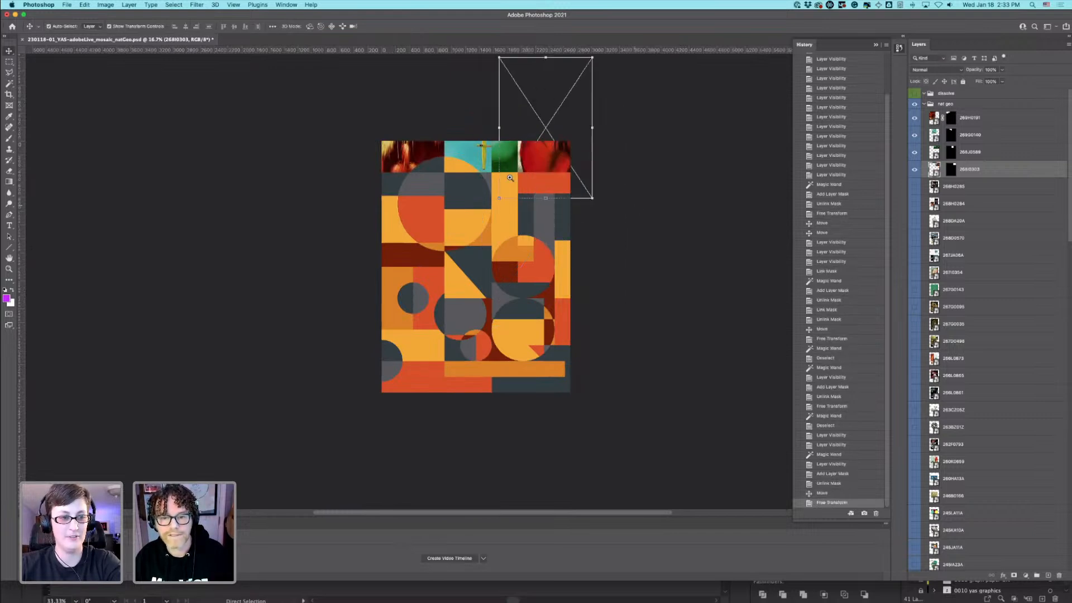
click(510, 178)
drag(556, 151, 558, 135)
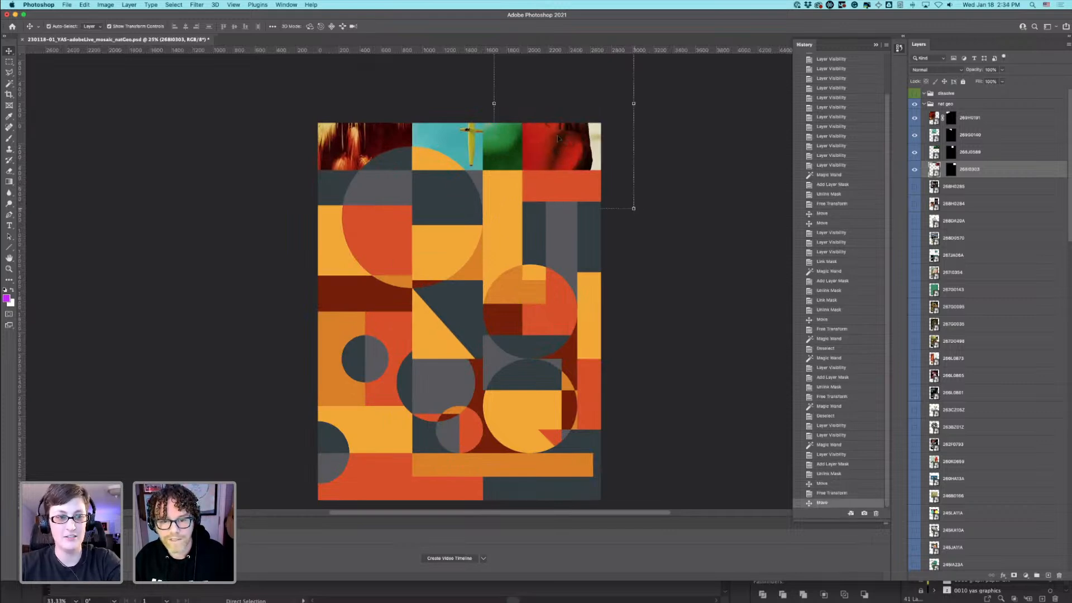
Step: Enlarge the figure photo by about 20 percent and reposition it so the red robe fills the whole corner rectangle
click(543, 148)
drag(657, 214, 708, 264)
drag(606, 169, 582, 156)
key(Return)
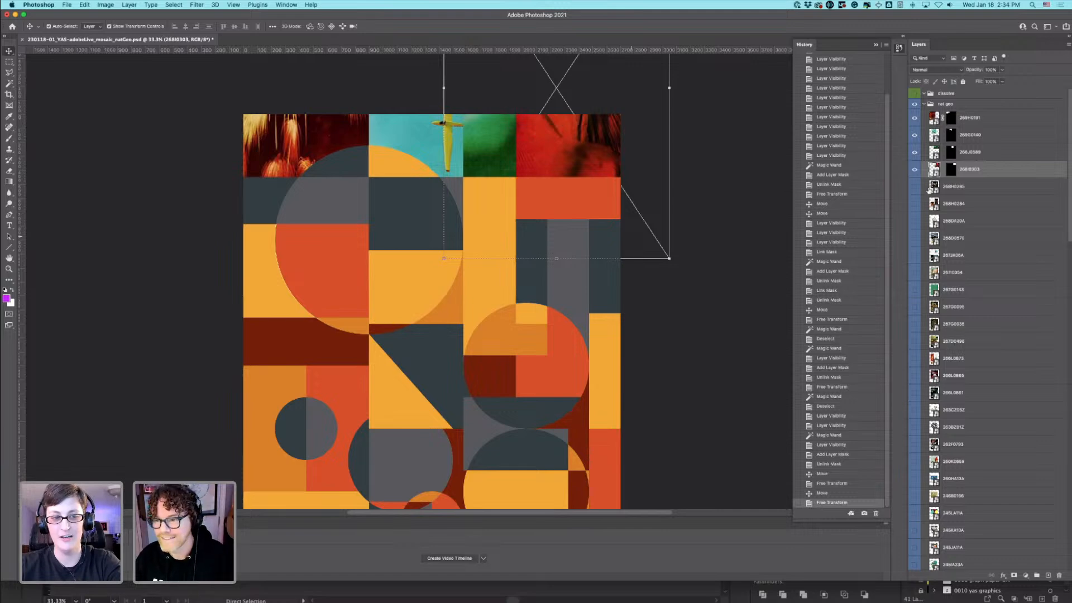
Step: Show the crystal rods photo, select the dark slate shape below the fireworks with the Magic Wand, and mask the photo with it
scroll(959, 364, down, 15)
click(915, 364)
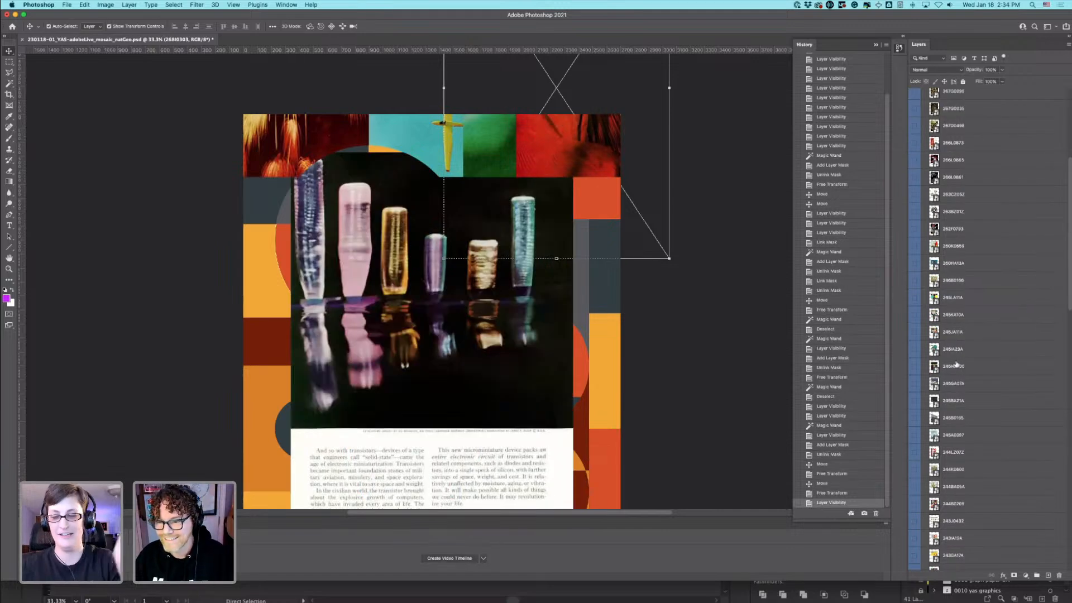
scroll(956, 365, down, 10)
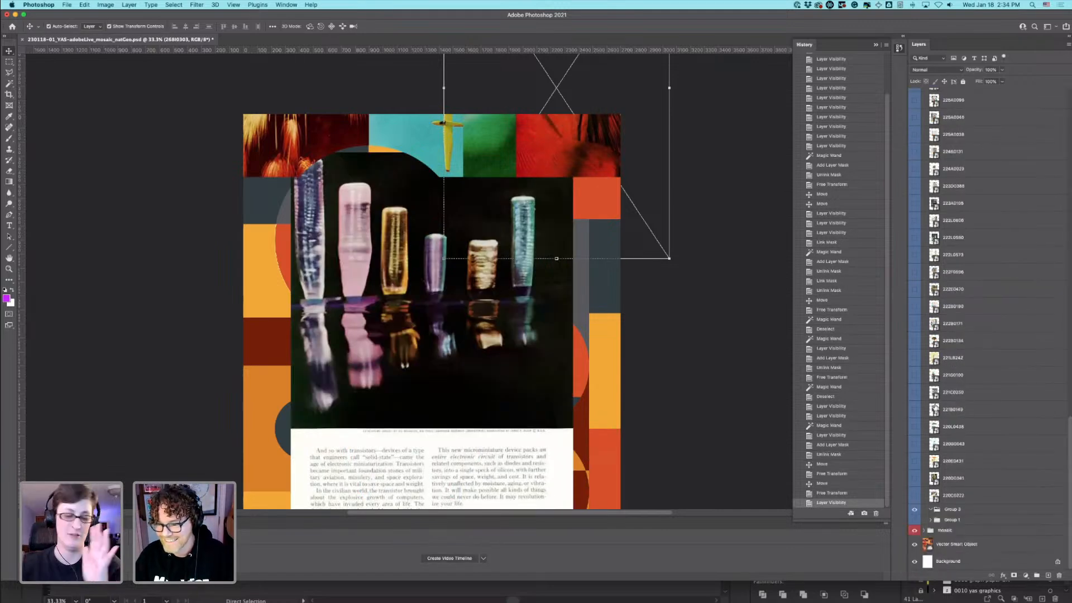
click(956, 546)
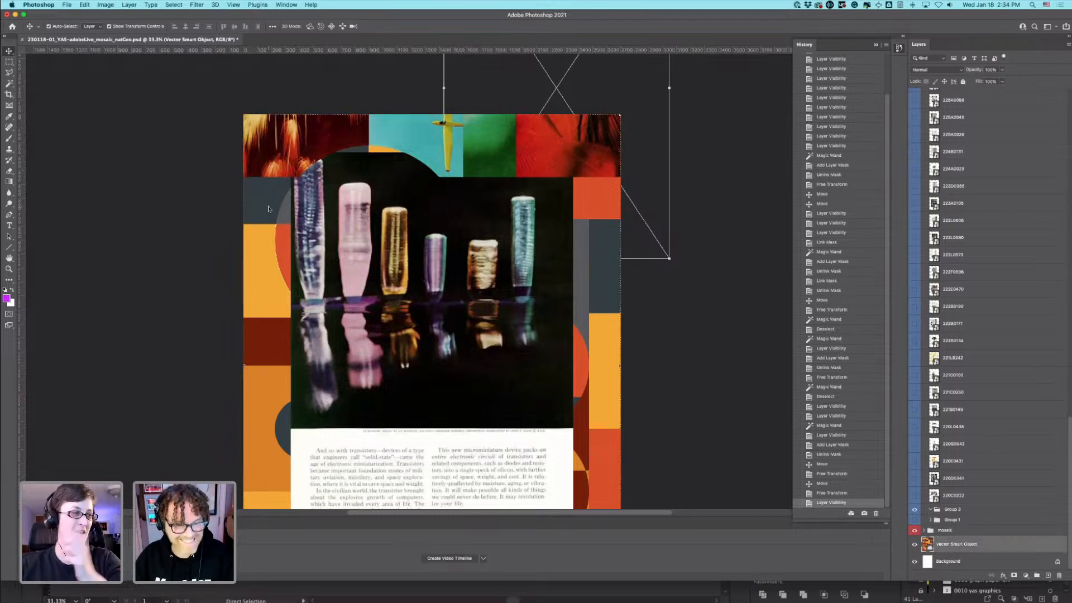
key(w)
click(269, 209)
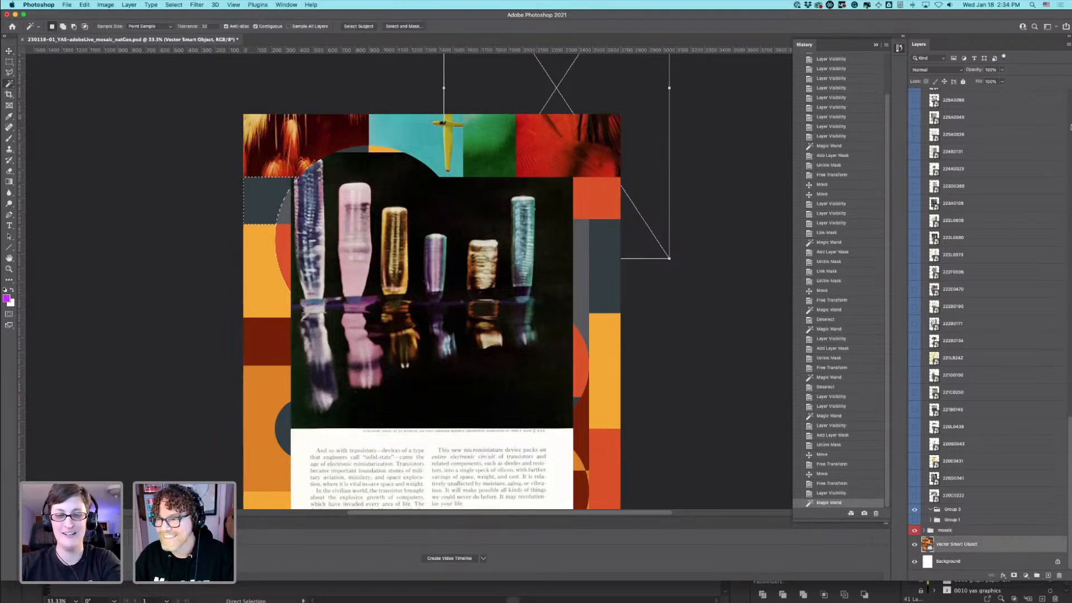
scroll(1069, 117, up, 15)
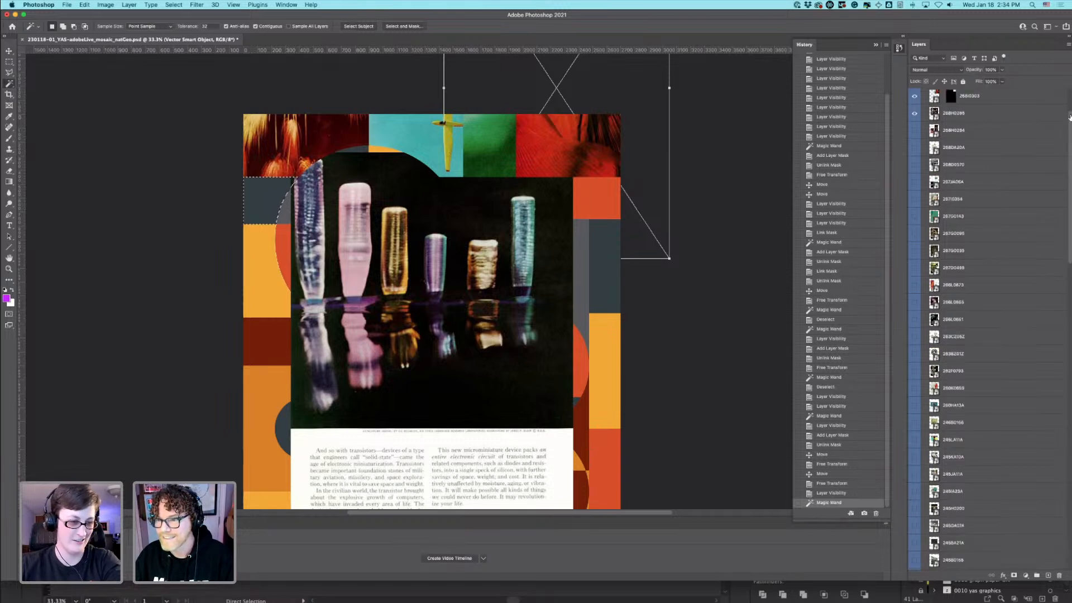
click(959, 114)
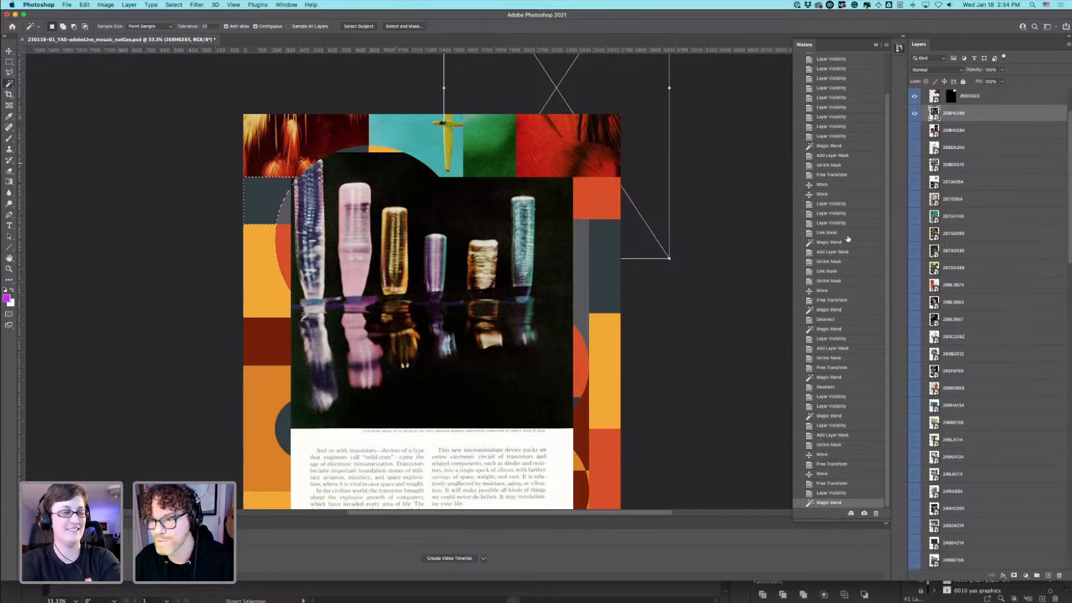
click(1017, 579)
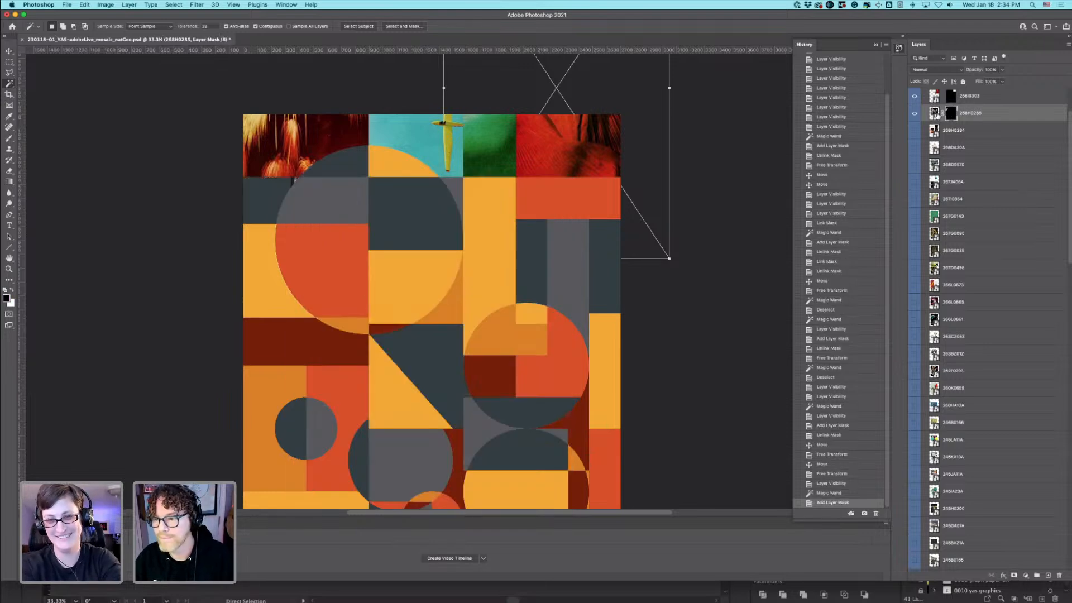
Step: Unlink the crystal layer's mask and move the photo up and left with Free Transform so the rods fill the shape
click(944, 116)
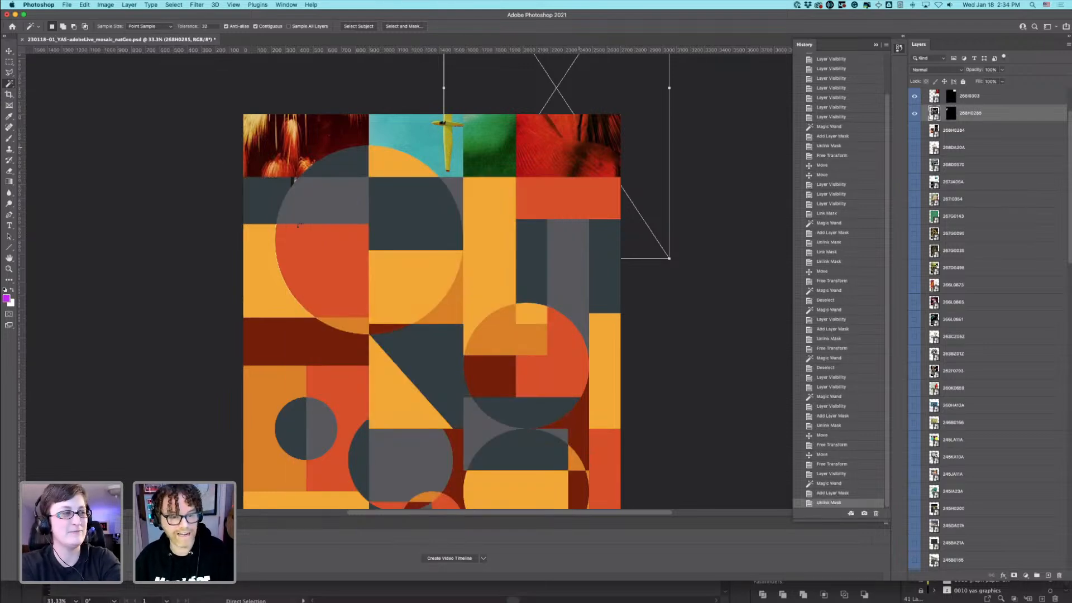
key(super+t)
drag(293, 181, 237, 152)
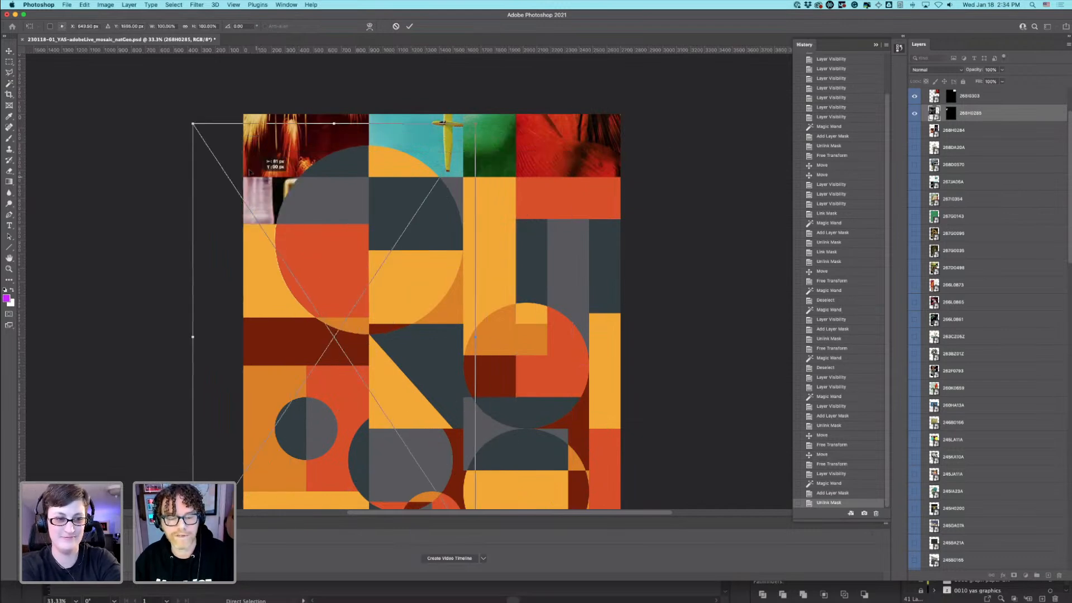
drag(288, 213, 282, 212)
key(Return)
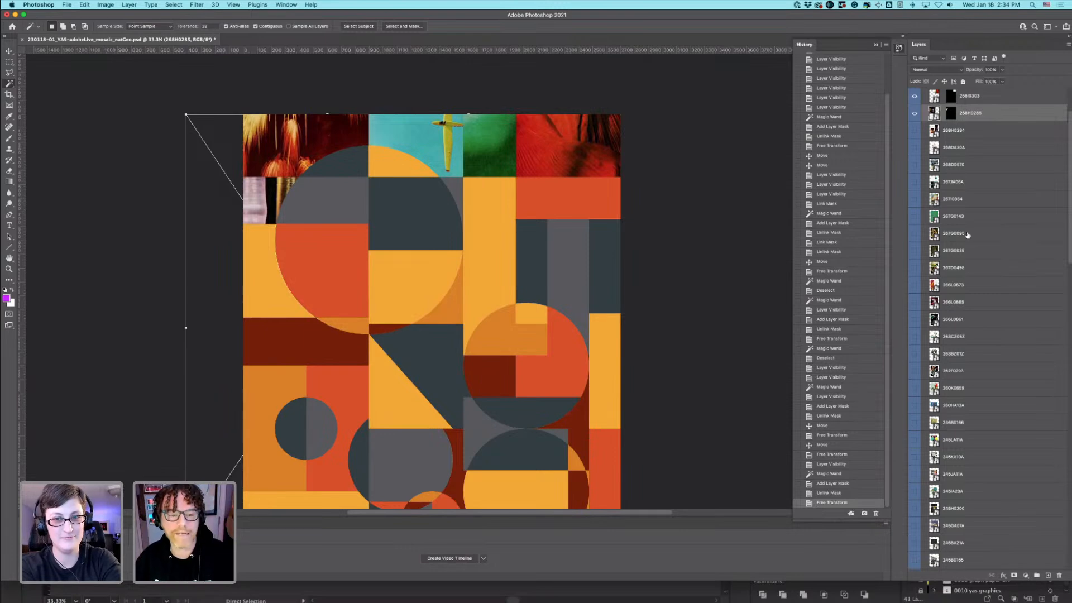
Step: Scale the crystal rods photo down to about 56 percent with Free Transform and reposition it so a rod lies within its mask
key(alt+bracketleft)
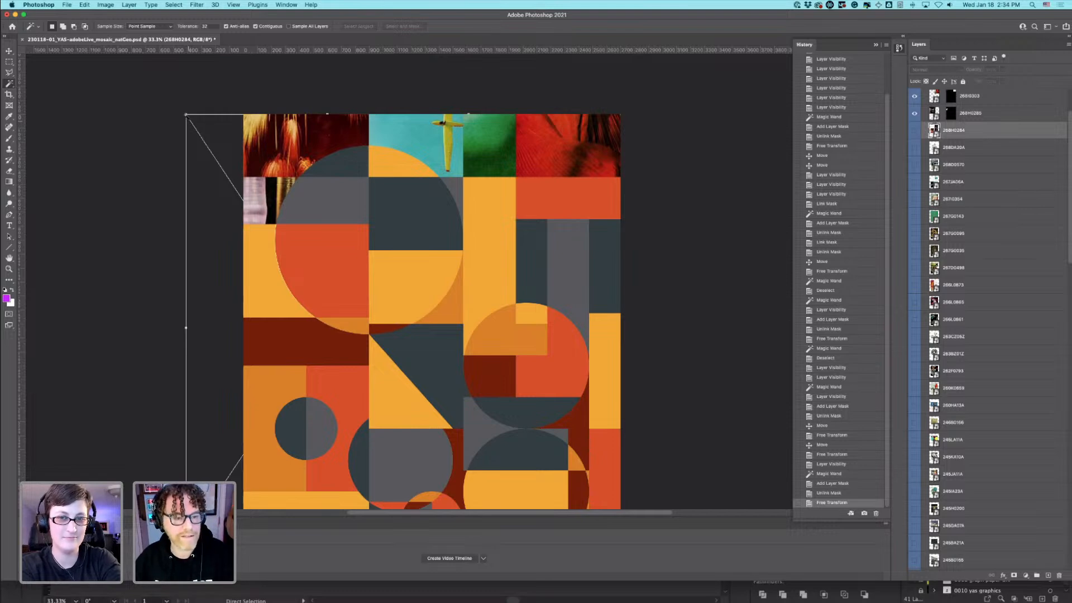
key(v)
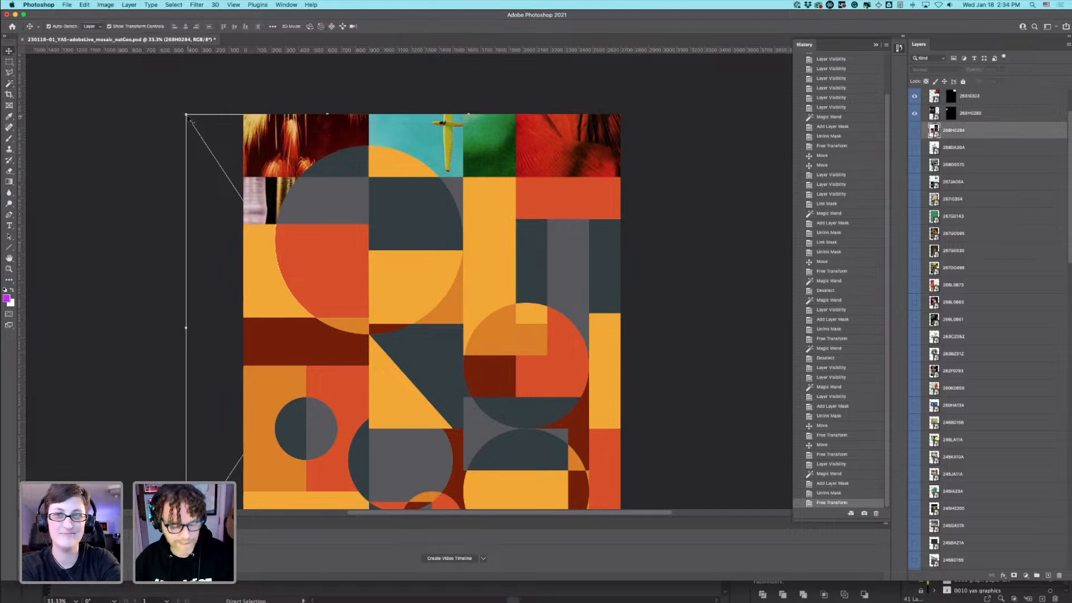
key(super+minus)
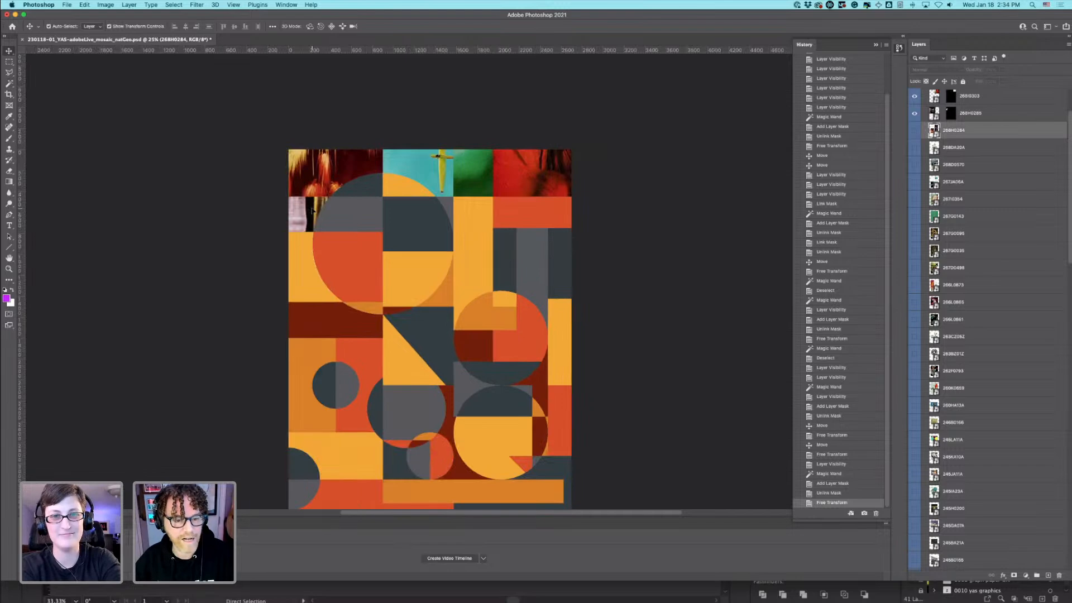
drag(312, 210, 378, 268)
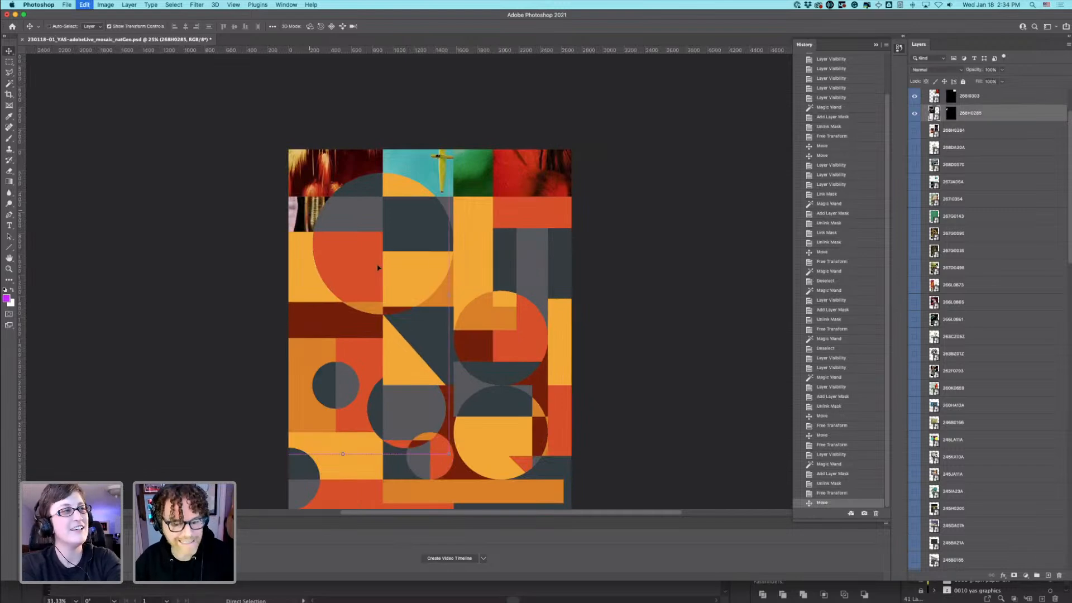
key(super+t)
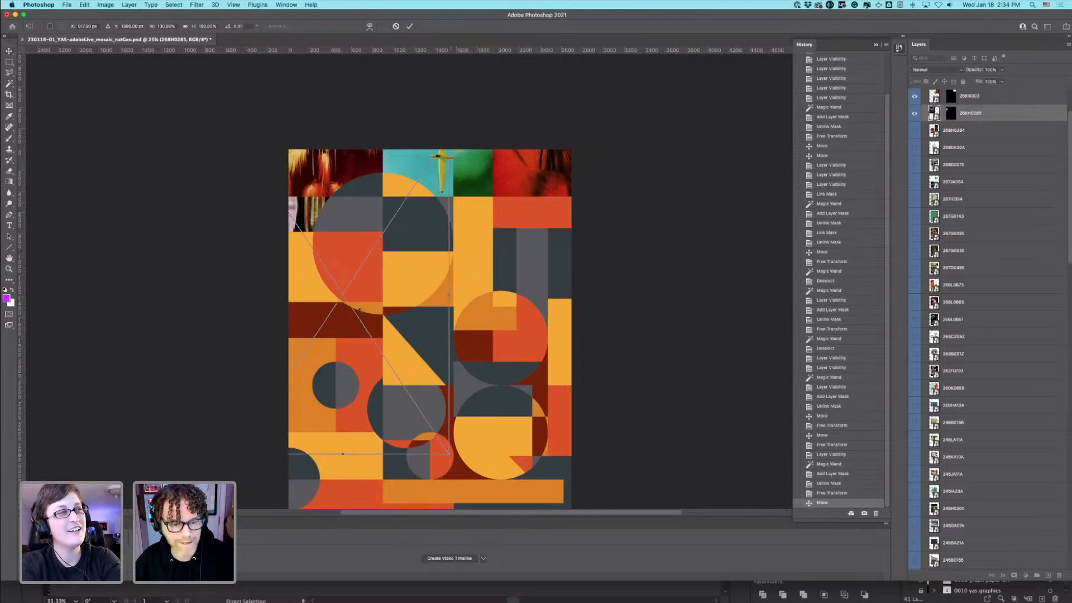
drag(351, 291, 384, 226)
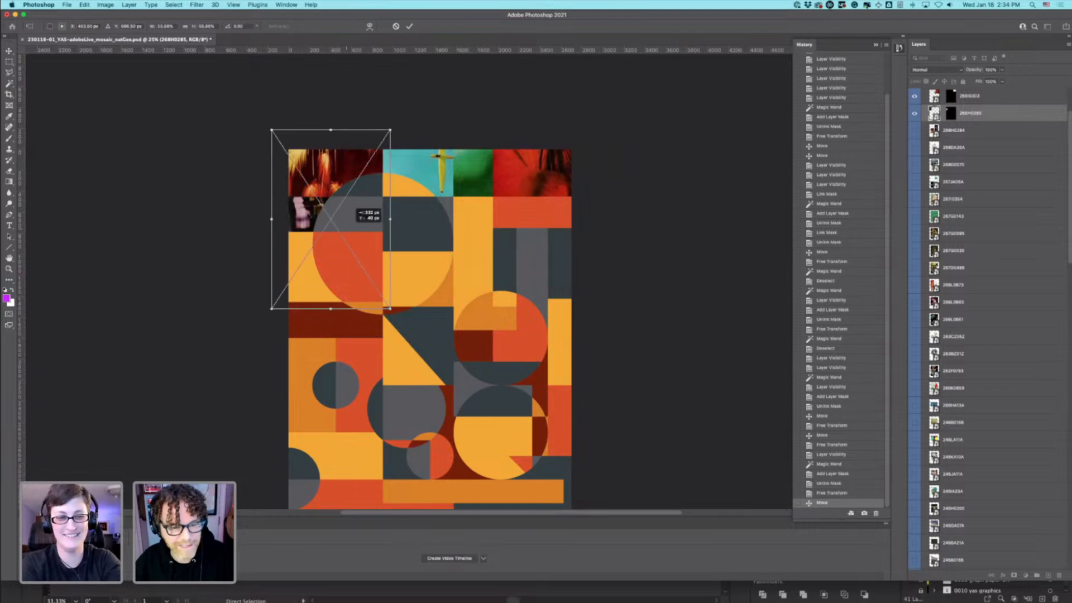
key(Return)
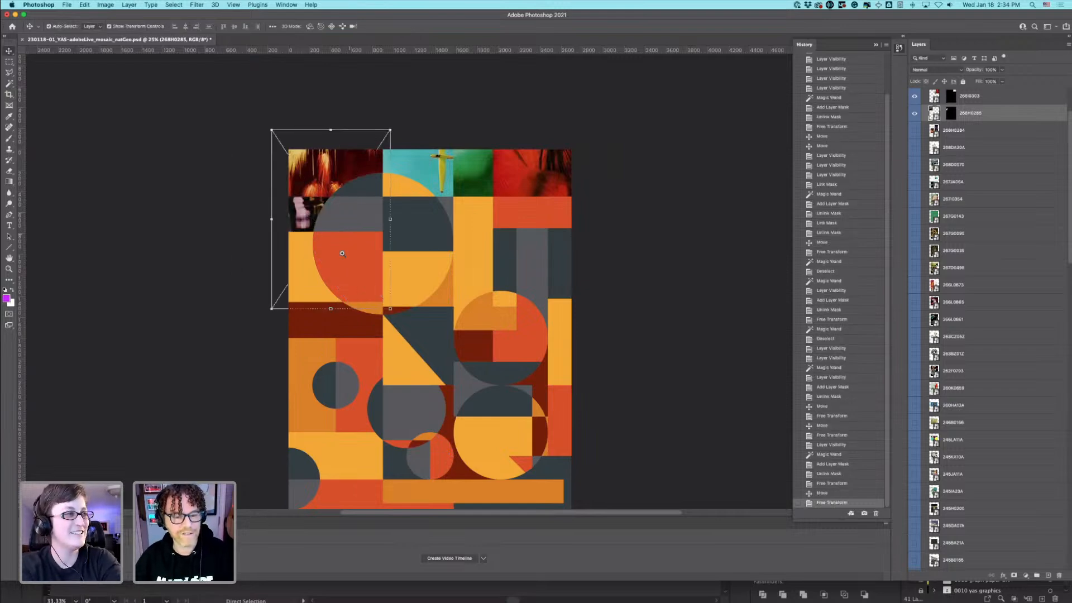
key(super+plus)
click(210, 190)
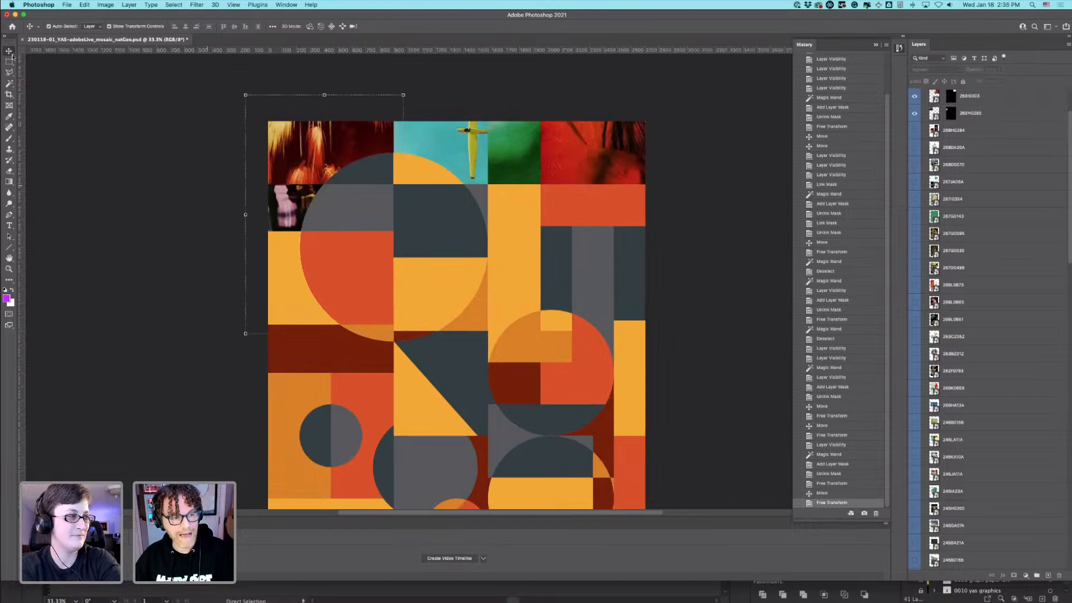
Step: Preview the photo on layer 268H0284 and hide it again
click(10, 63)
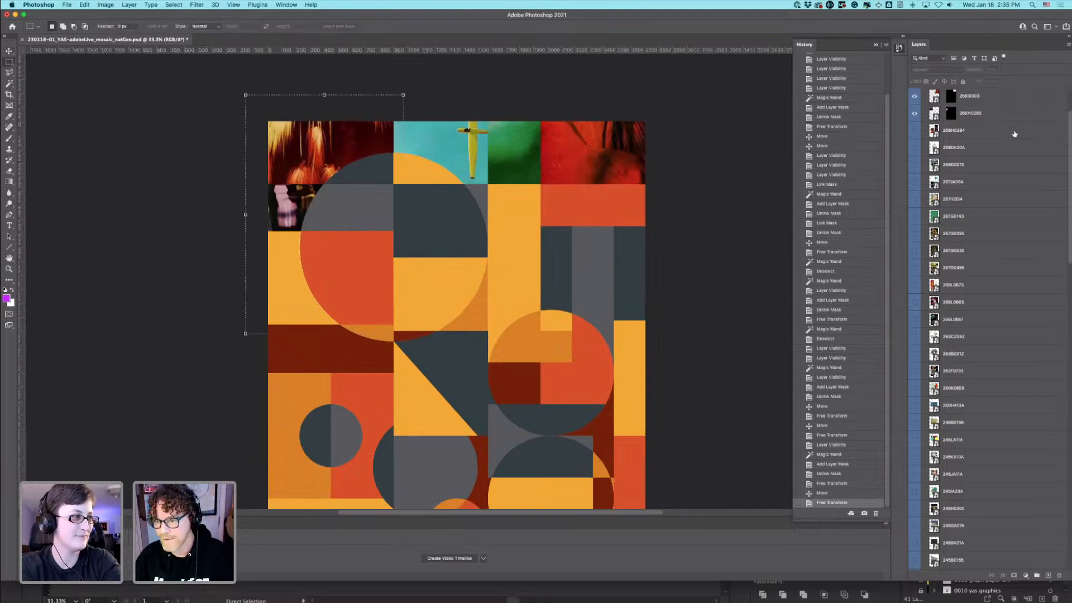
click(988, 137)
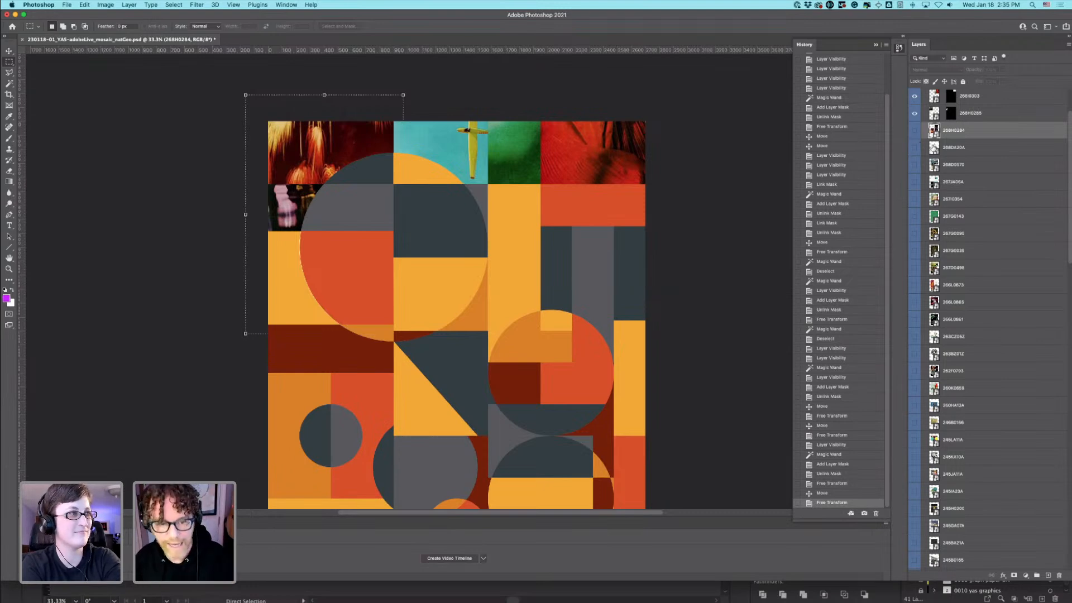
click(915, 131)
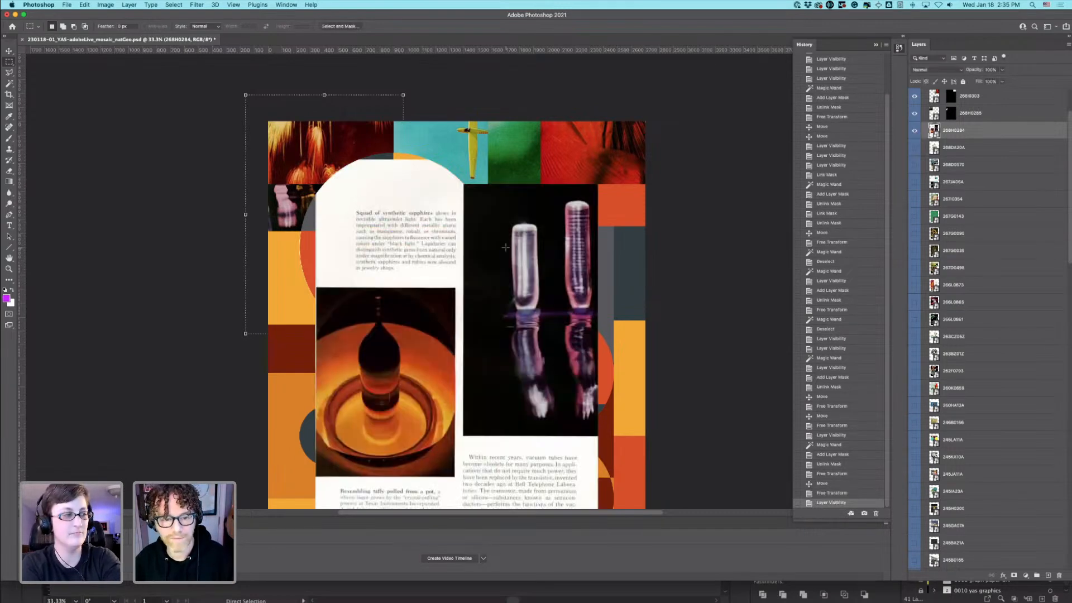
click(915, 130)
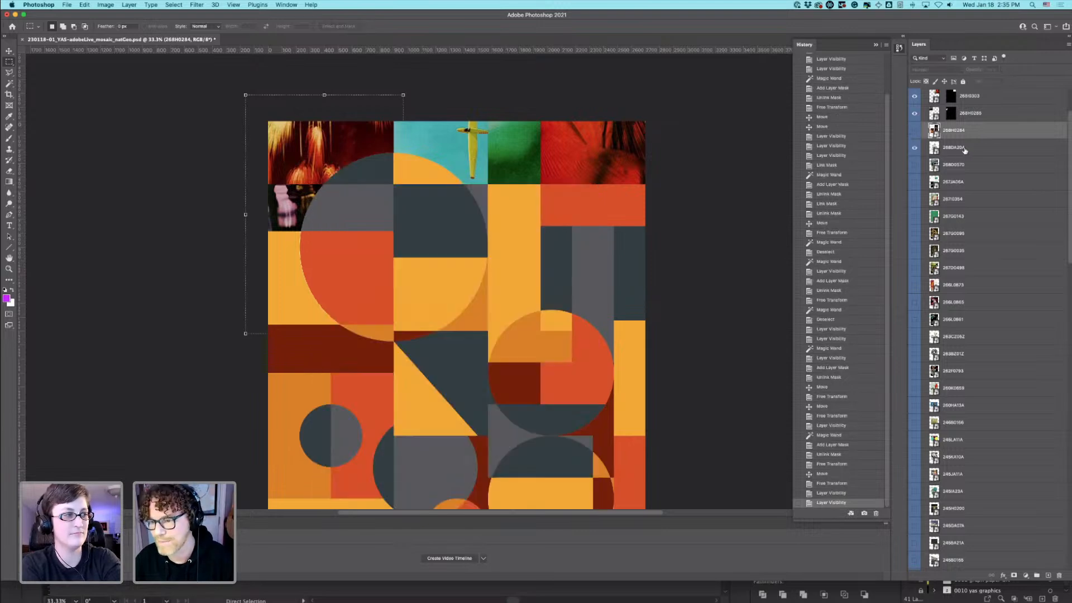
Step: Show the queen illustration and select the yellow shape below the crystal piece on the Vector Smart Object layer with the Magic Wand
click(915, 148)
click(968, 147)
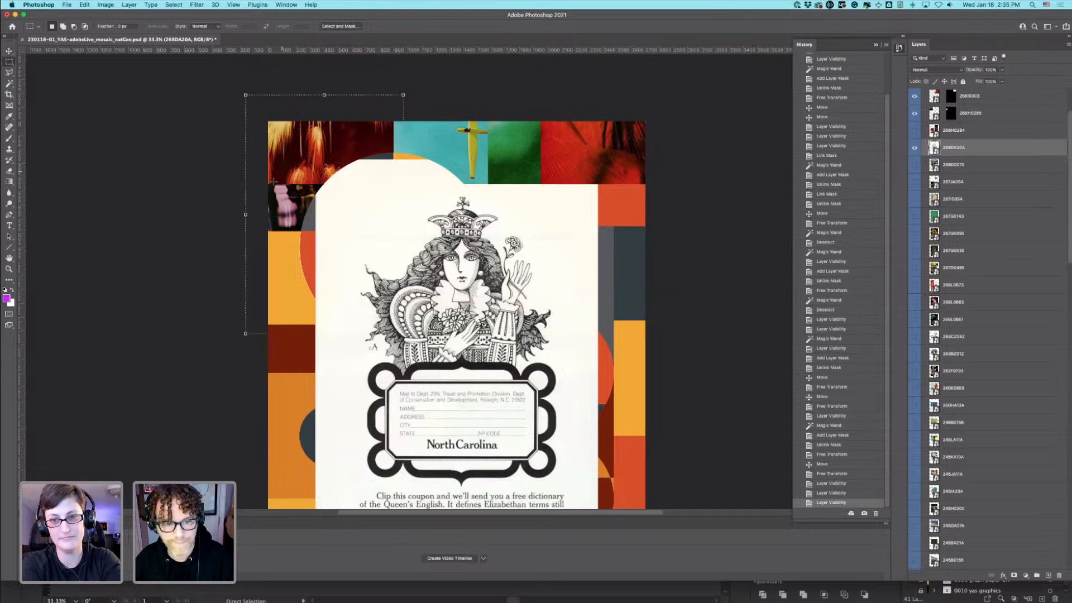
scroll(982, 512, down, 15)
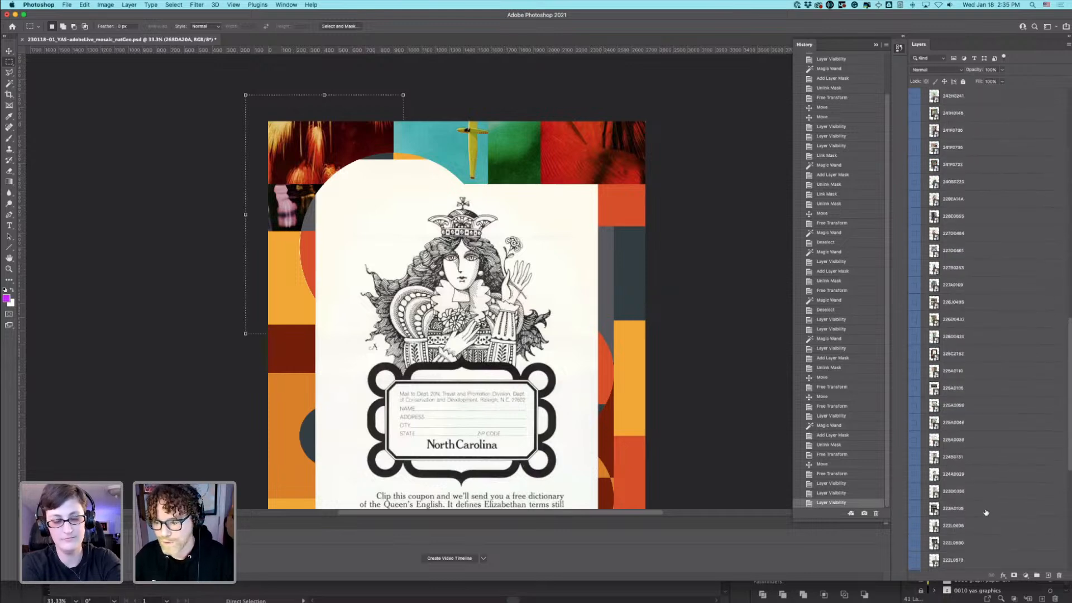
key(w)
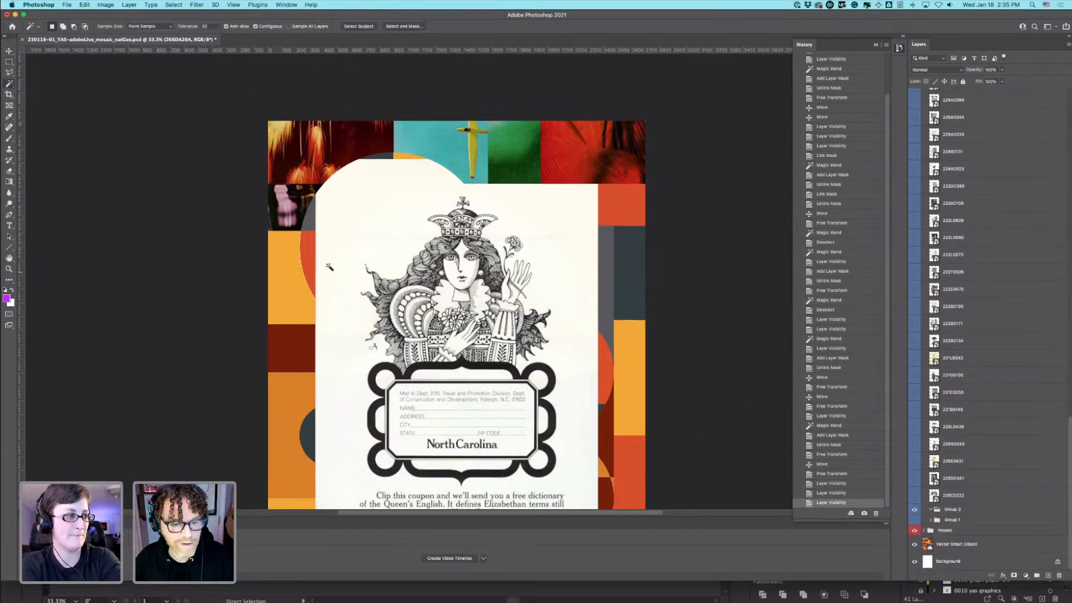
click(314, 225)
click(291, 259)
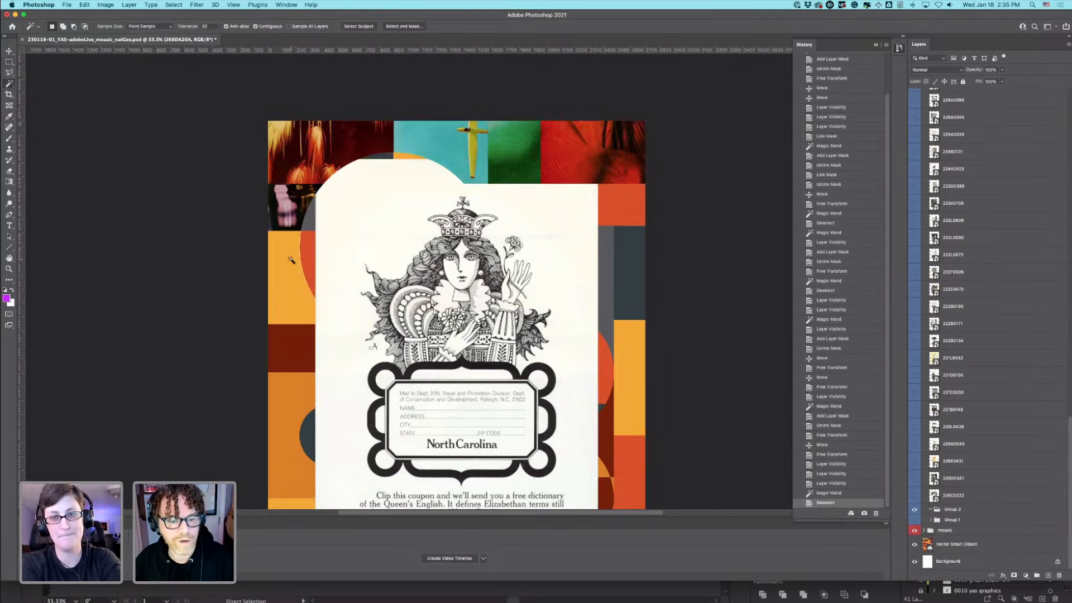
click(291, 258)
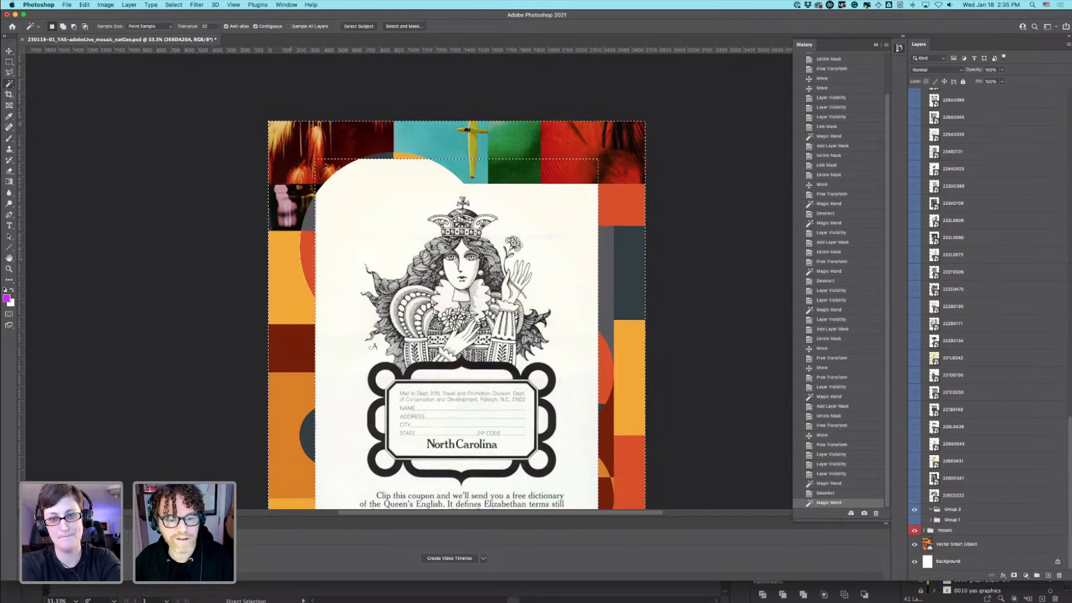
click(958, 546)
click(285, 290)
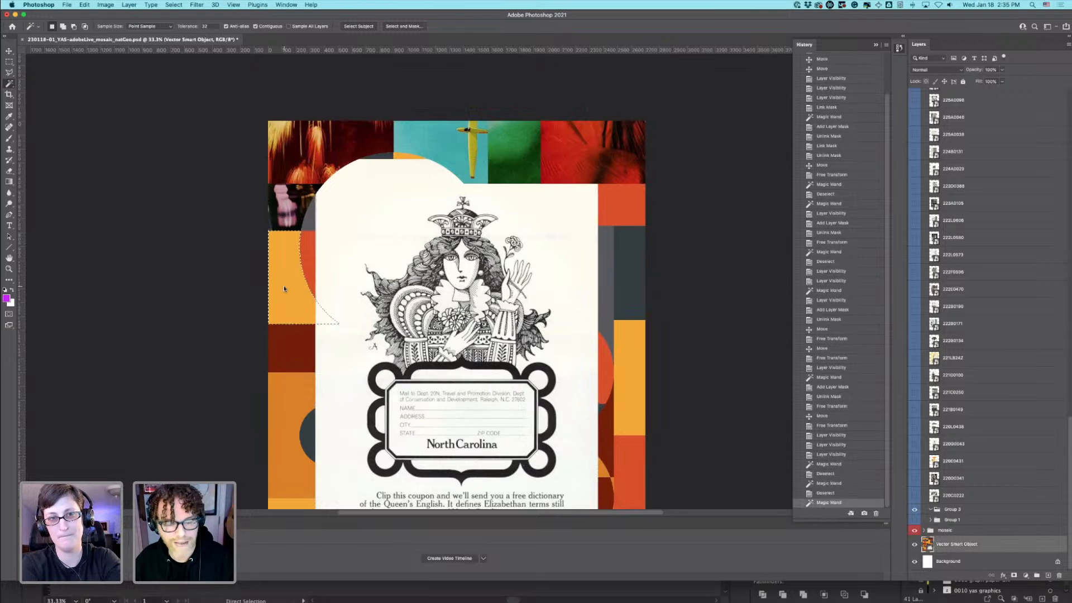
Step: Mask the queen illustration layer with the yellow shape selection and unlink the mask from the picture
scroll(950, 309, up, 20)
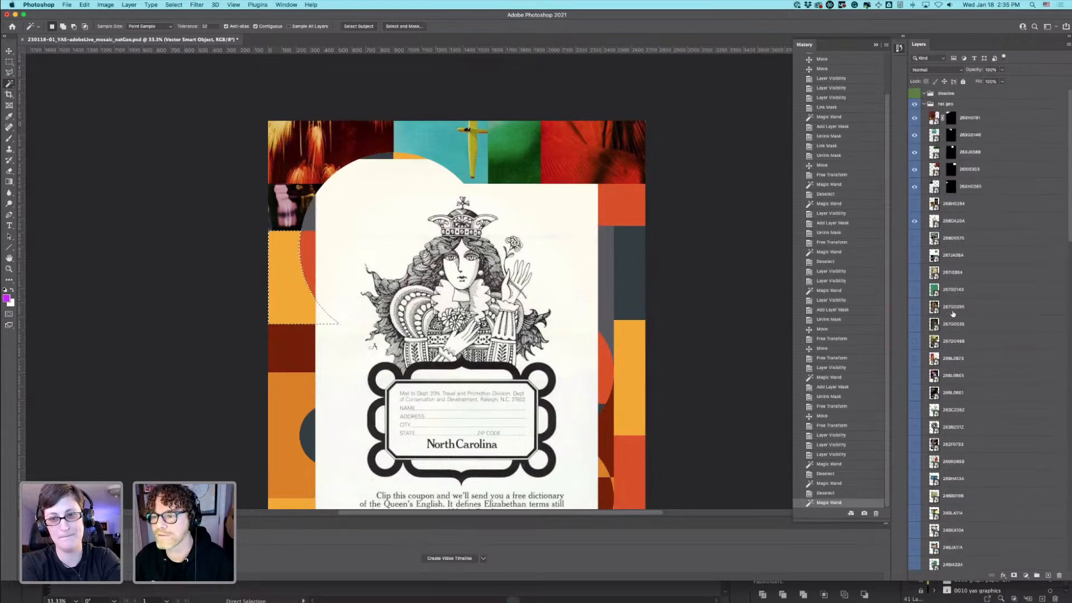
click(975, 222)
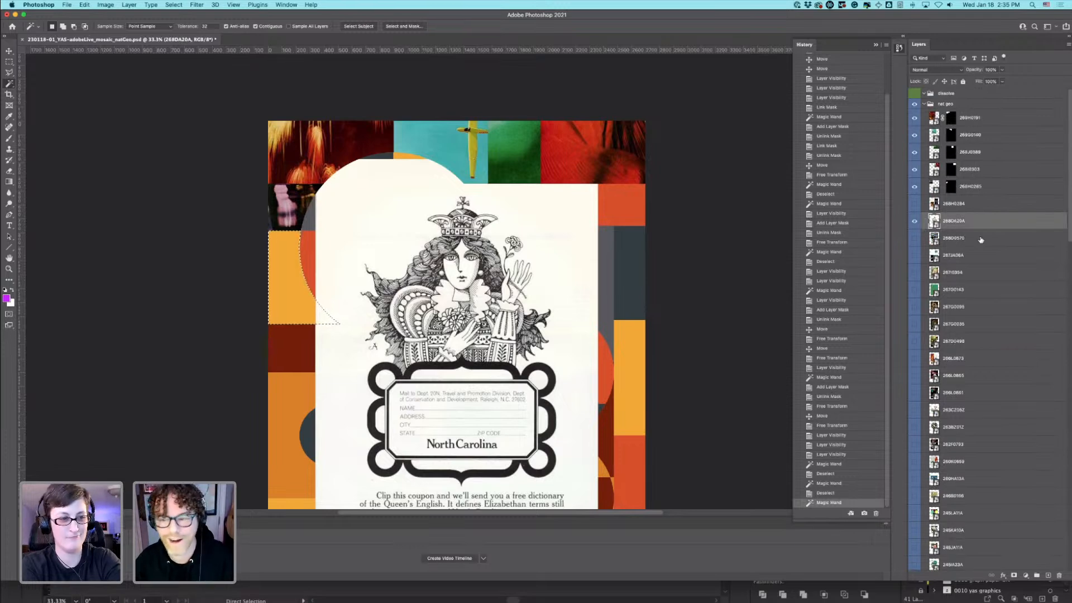
click(1014, 576)
double_click(934, 221)
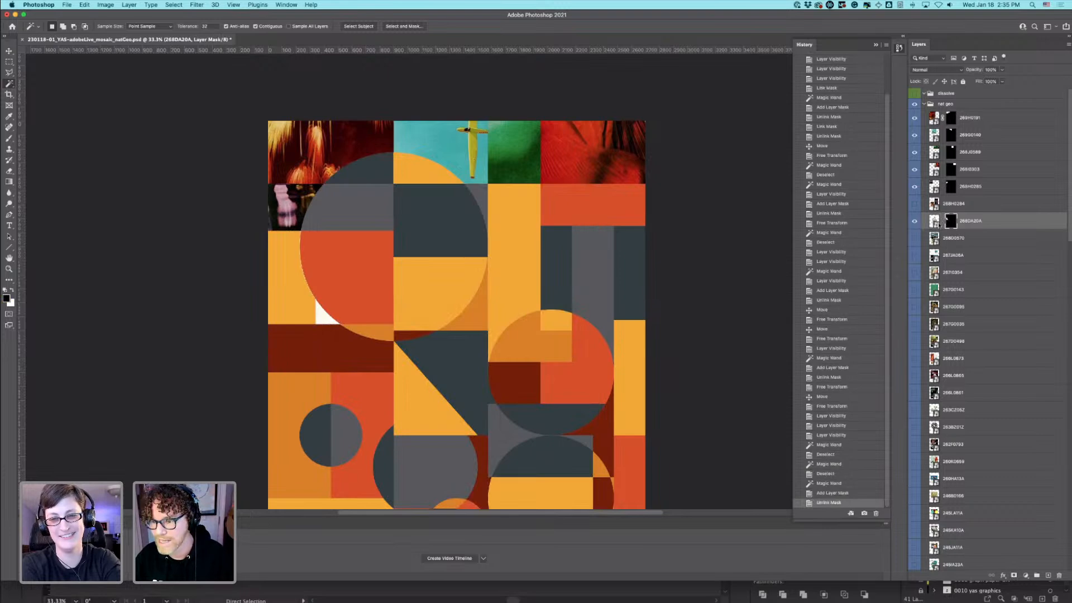
Step: Move the queen illustration up and left inside its mask so the figure's drawing fills the yellow shape
key(super+w)
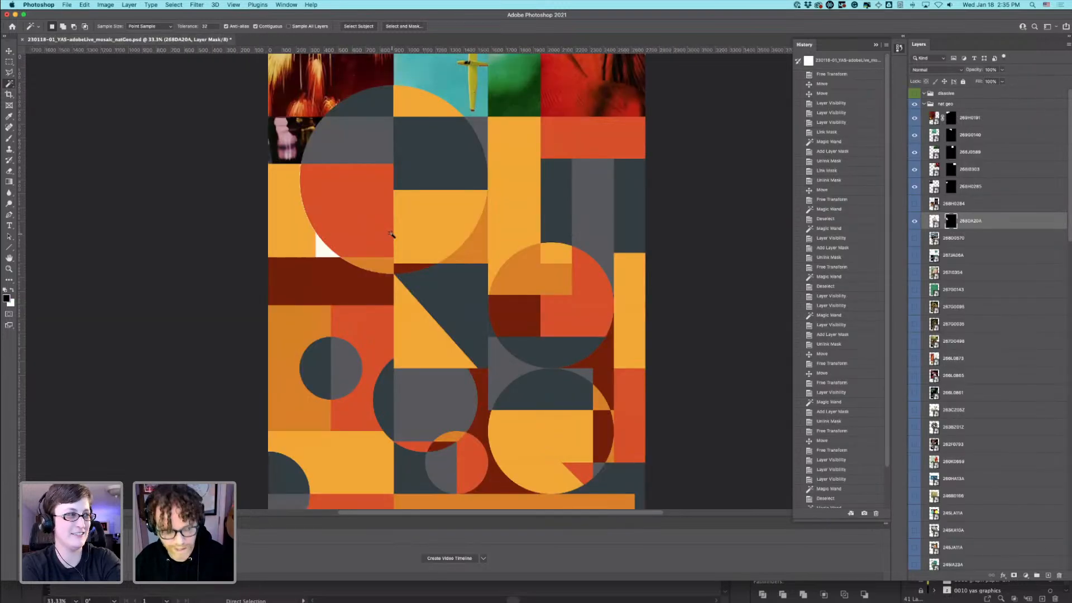
key(v)
drag(326, 250, 313, 229)
click(935, 221)
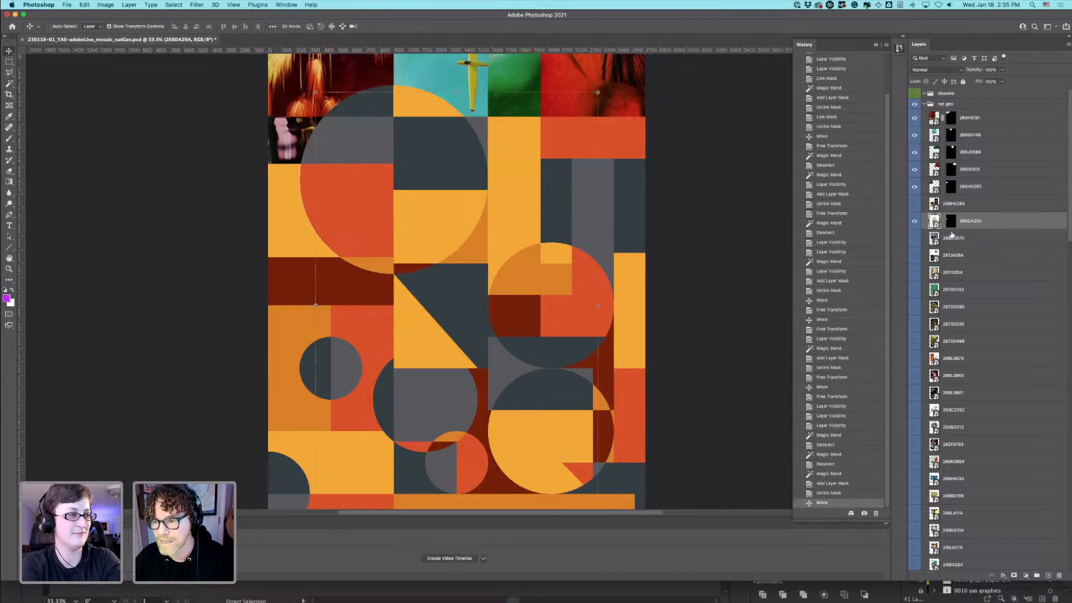
key(super+z)
drag(358, 251, 208, 203)
scroll(510, 277, down, 1)
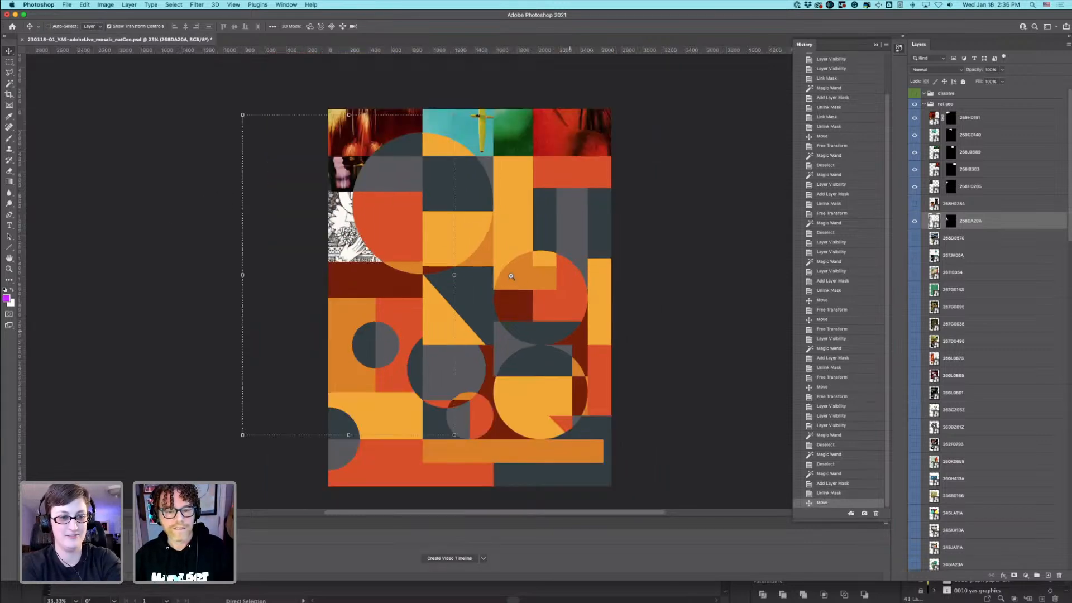
click(741, 279)
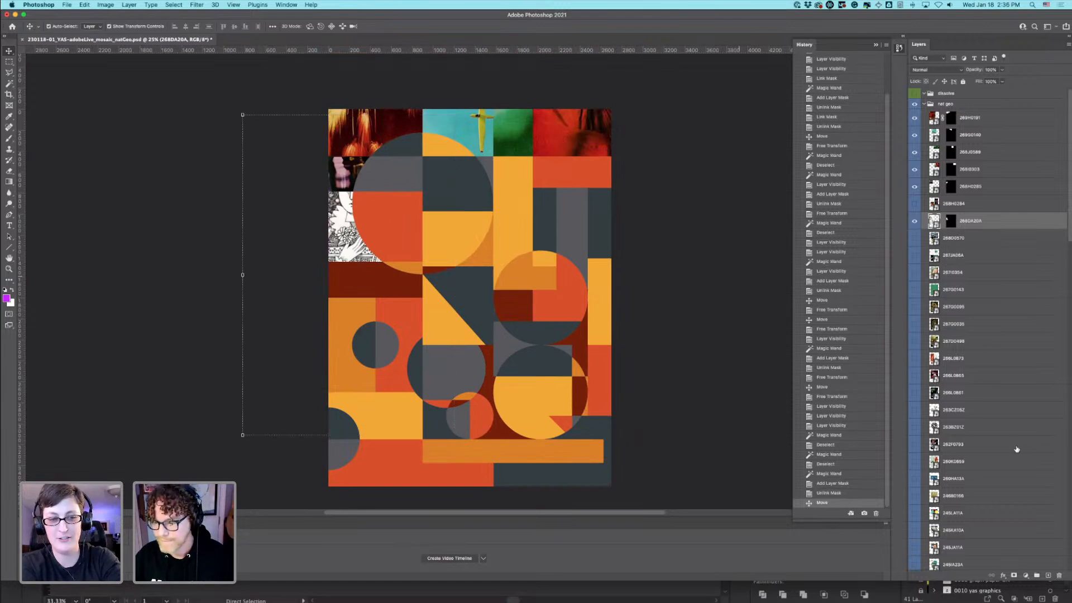
Step: Select the red-orange section of the large circle beside the queen illustration on the Vector Smart Object layer with the Magic Wand
scroll(1017, 450, down, 10)
scroll(1017, 448, down, 5)
key(w)
click(938, 547)
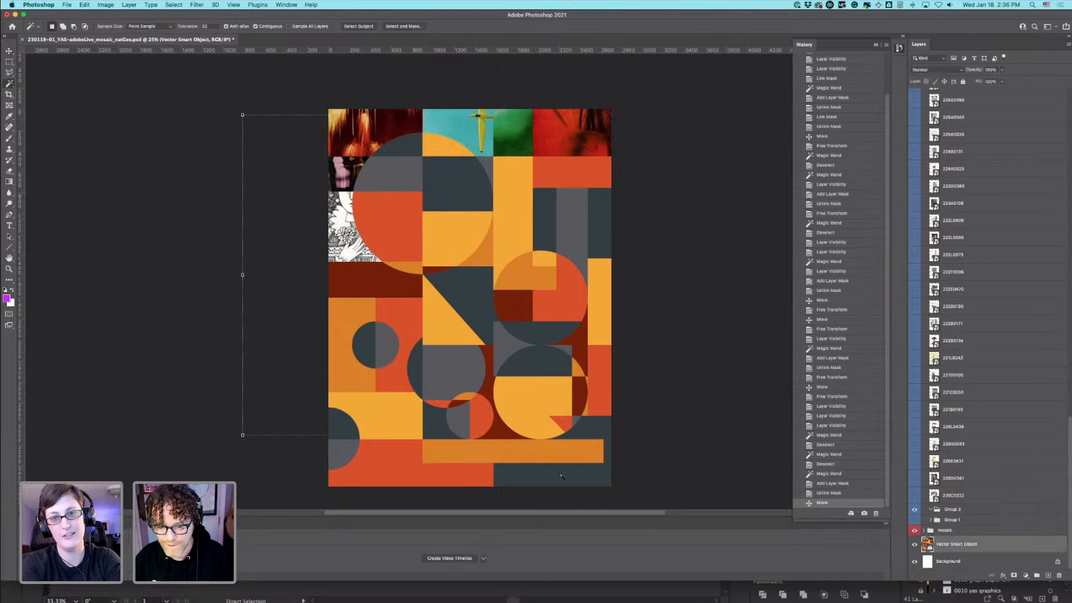
click(414, 246)
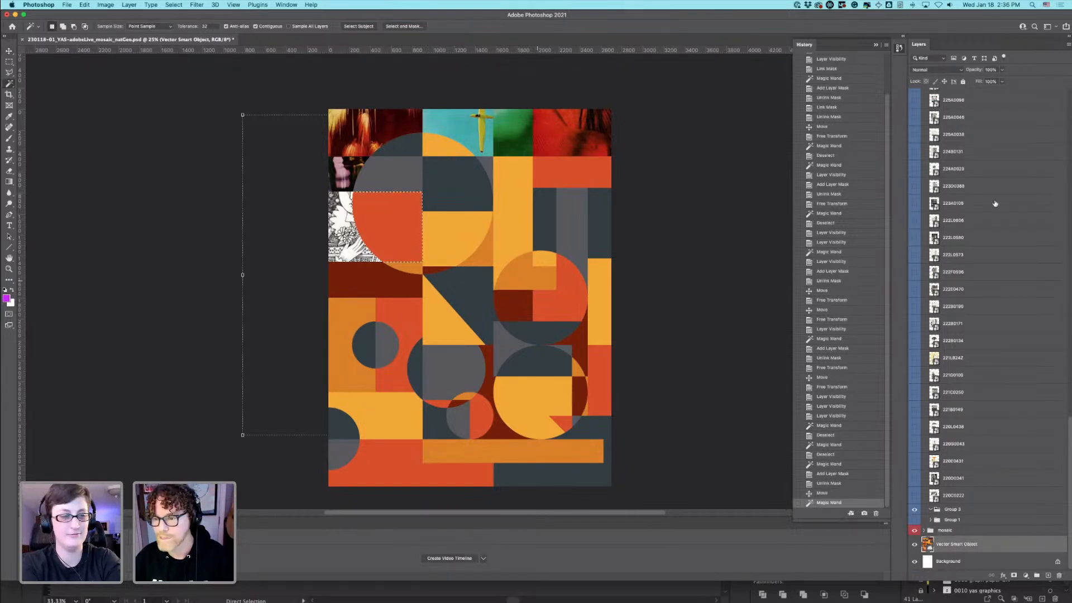
Step: Show the domed building photo on layer 268D0570, mask it with the red-orange selection, and unlink the mask
scroll(995, 203, up, 5)
scroll(1008, 201, up, 10)
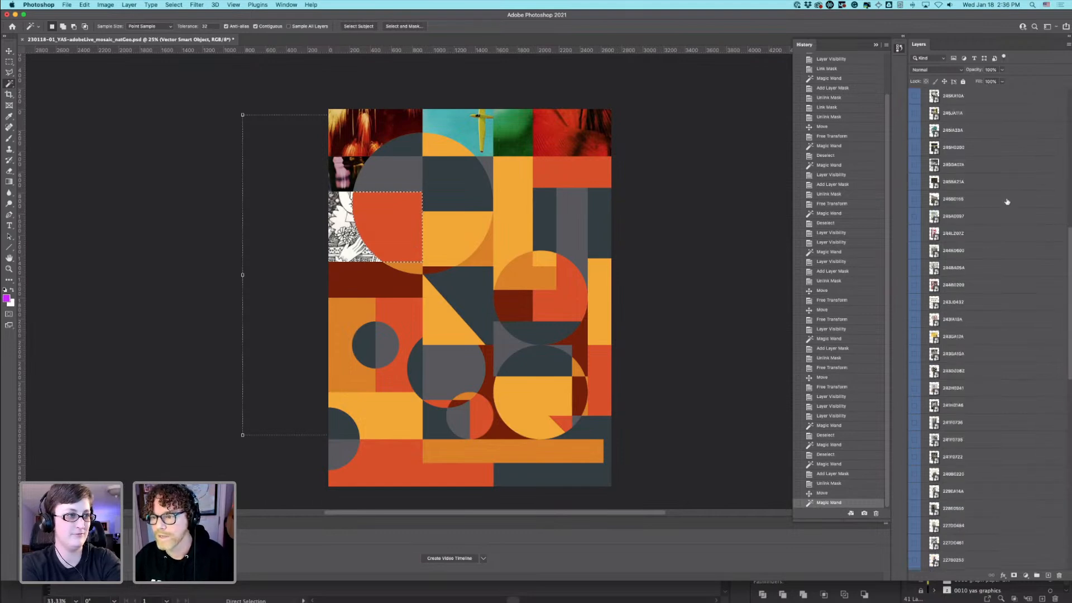
click(954, 245)
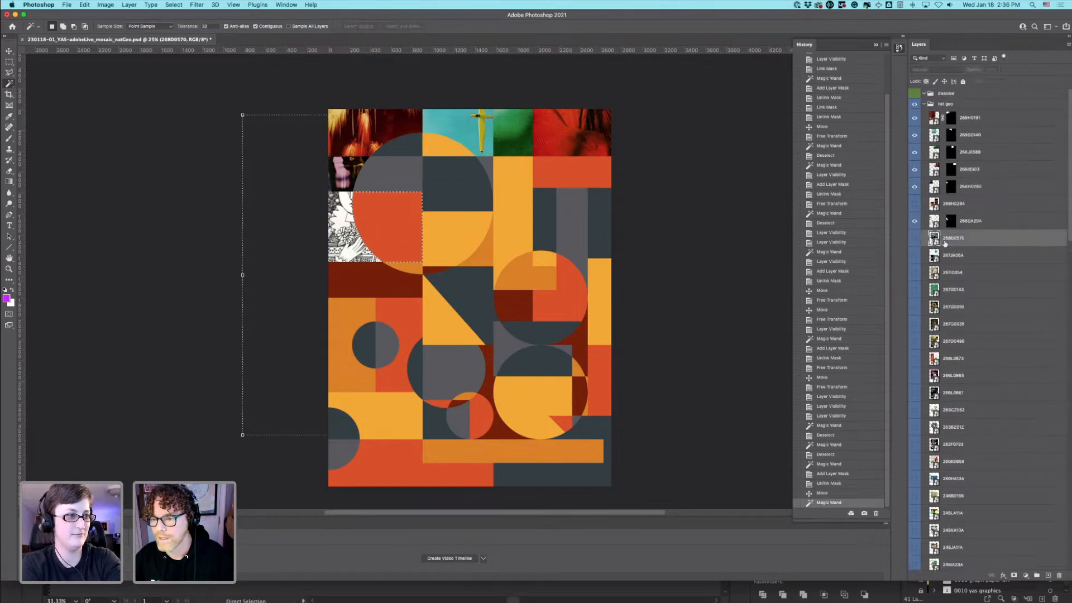
click(914, 239)
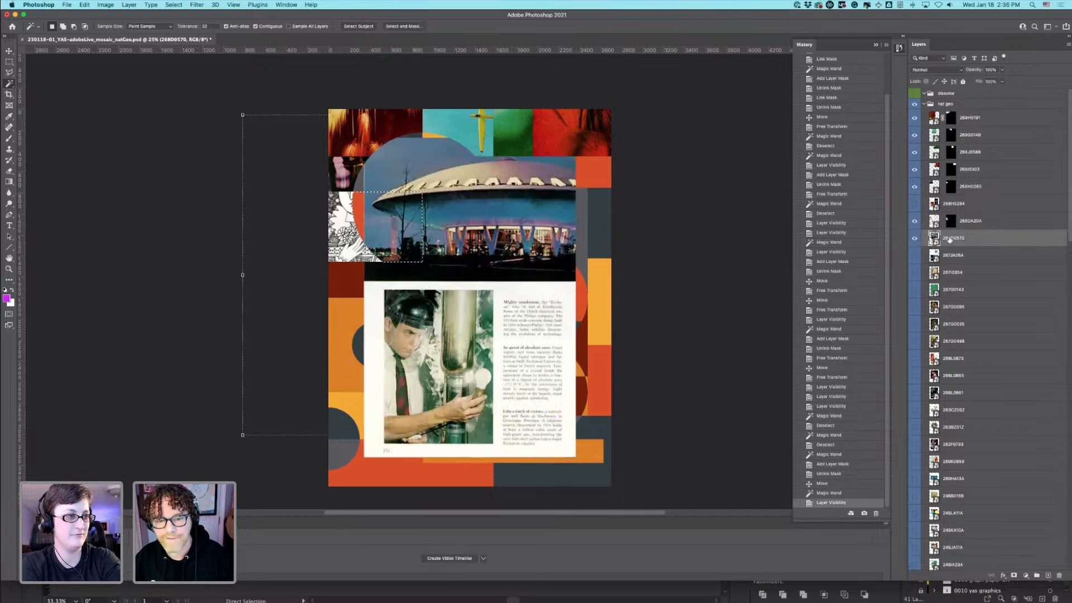
click(1015, 576)
click(943, 239)
key(super+t)
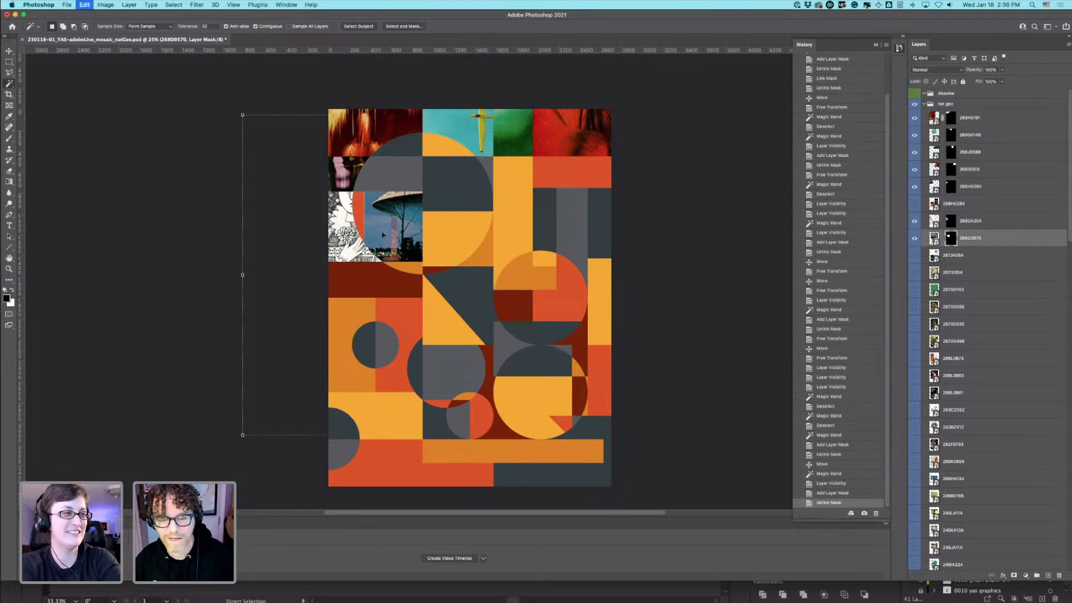
key(super+z)
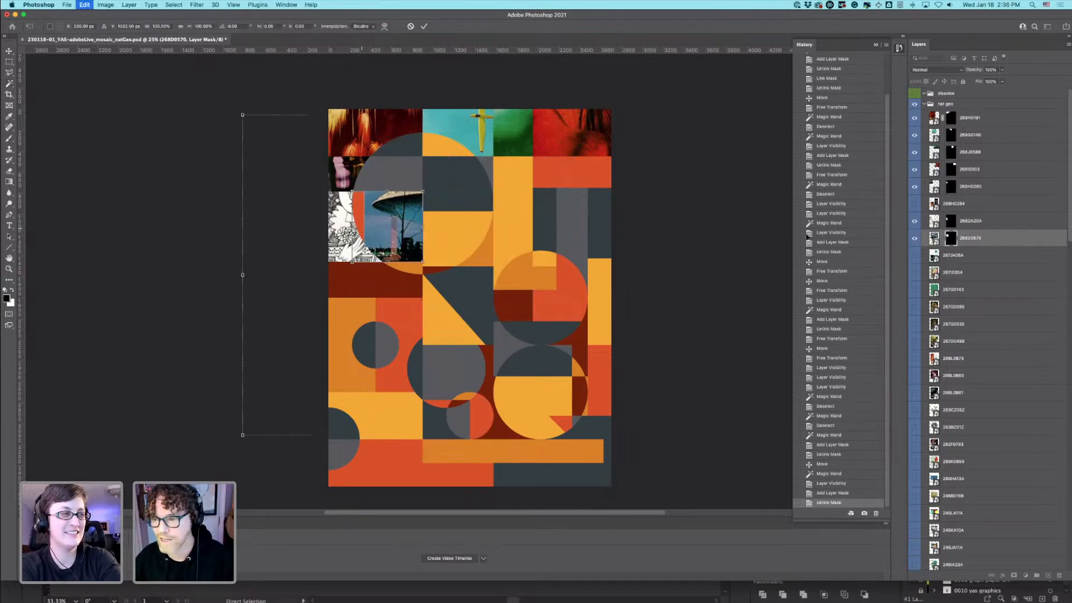
click(943, 239)
click(943, 239)
Step: Target the building photo instead of its mask and move it so the lit facade fills the red-orange circle section
click(936, 240)
click(9, 52)
drag(395, 231, 354, 234)
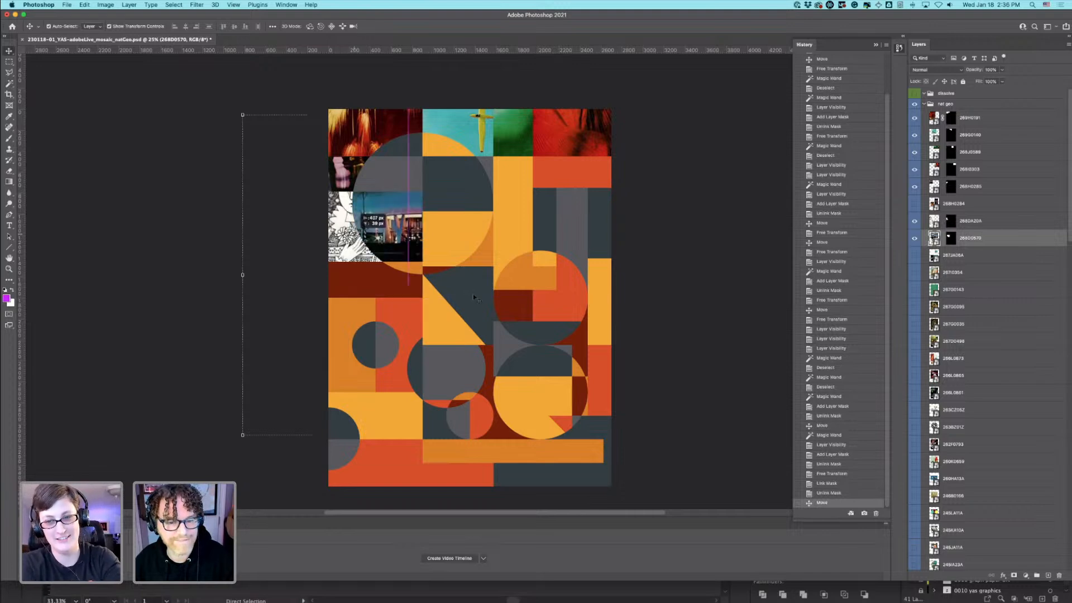
click(725, 327)
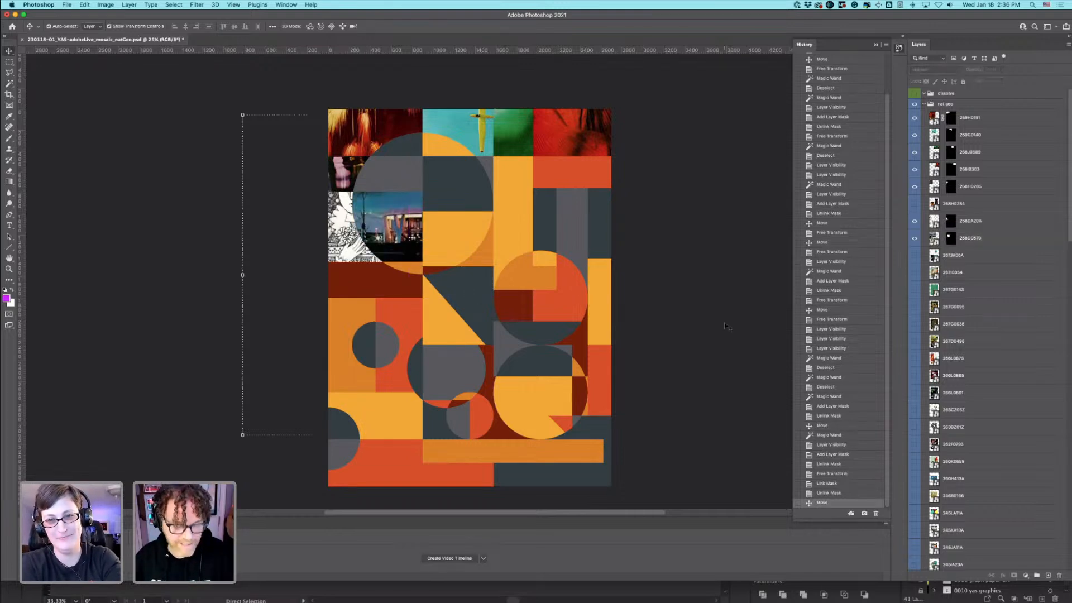
alt+super+click(435, 268)
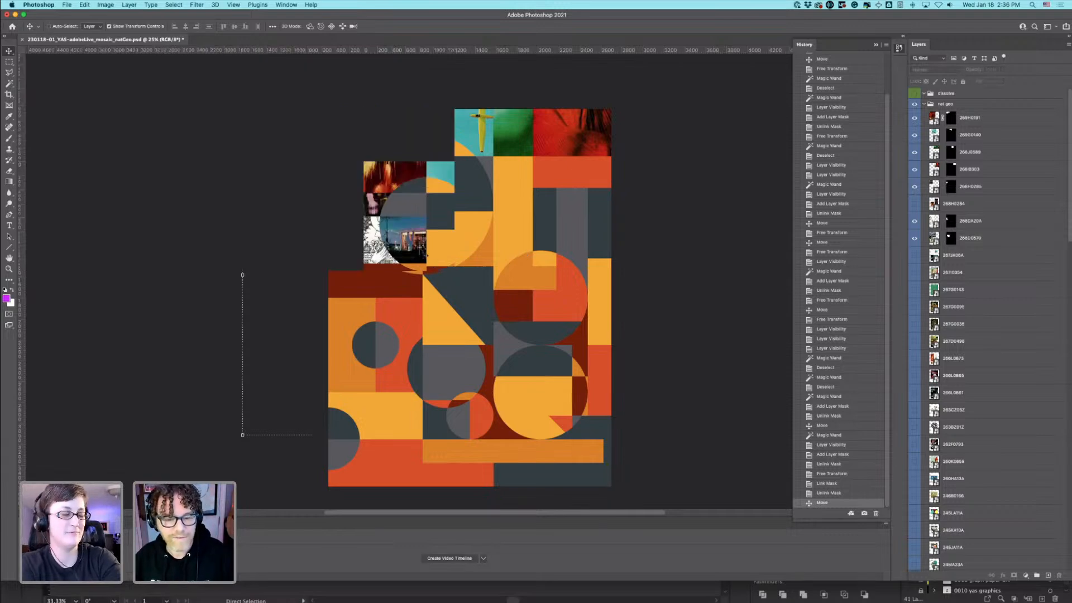
Step: Move the building photo up inside its mask so the roofline and blue sky fill the red-orange circle section
drag(419, 261, 411, 248)
key(super+z)
click(609, 258)
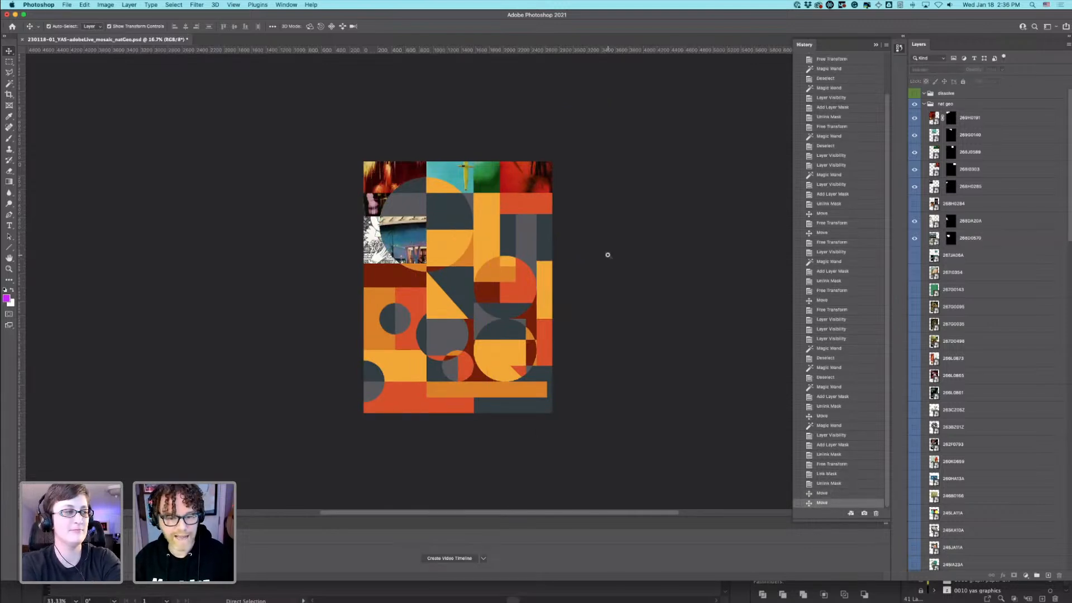
key(super+equal)
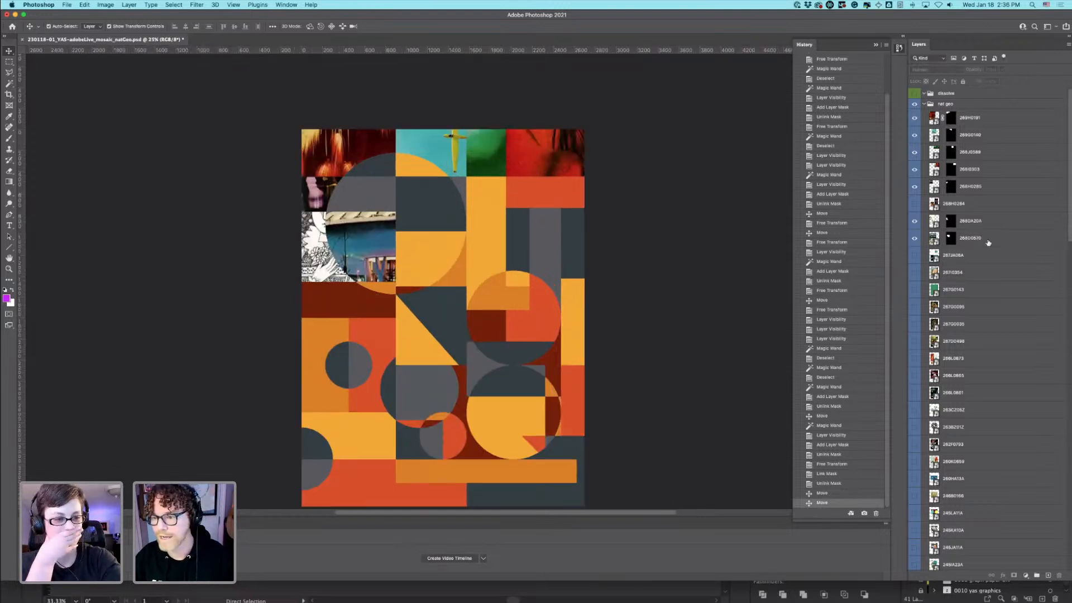
Step: Try the Multiply blend mode on the building photo layer 268D0570 and restore Normal, checking the layer's visibility
click(983, 239)
click(954, 71)
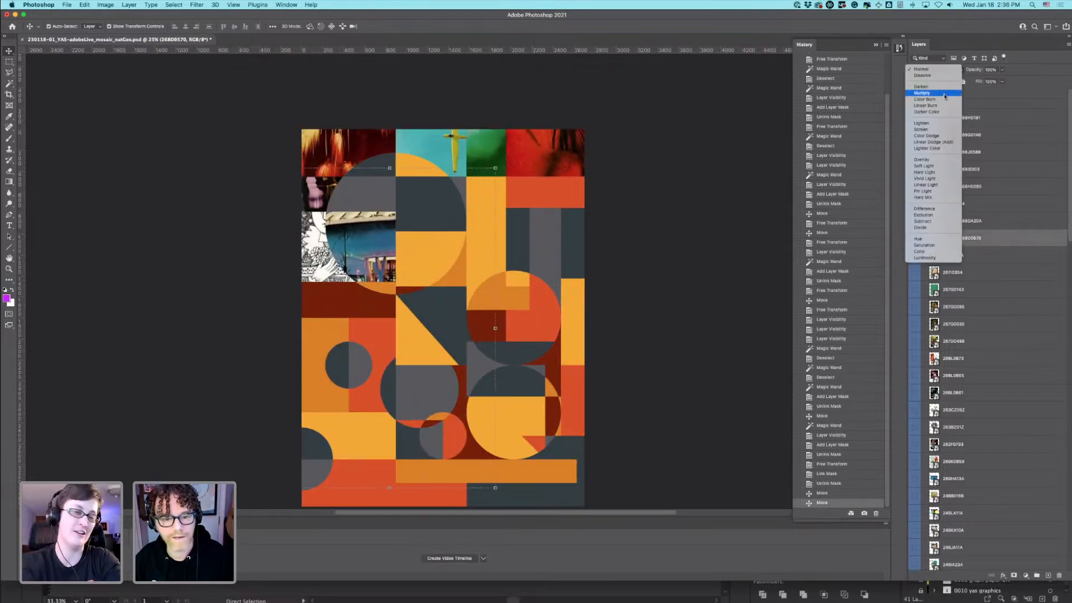
click(945, 93)
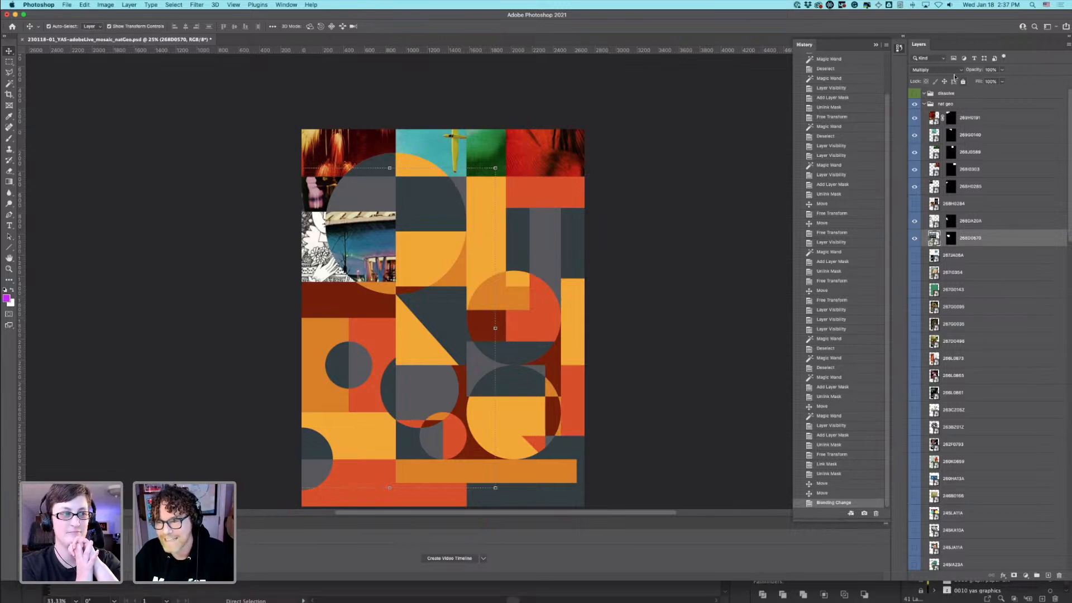
click(949, 71)
click(921, 45)
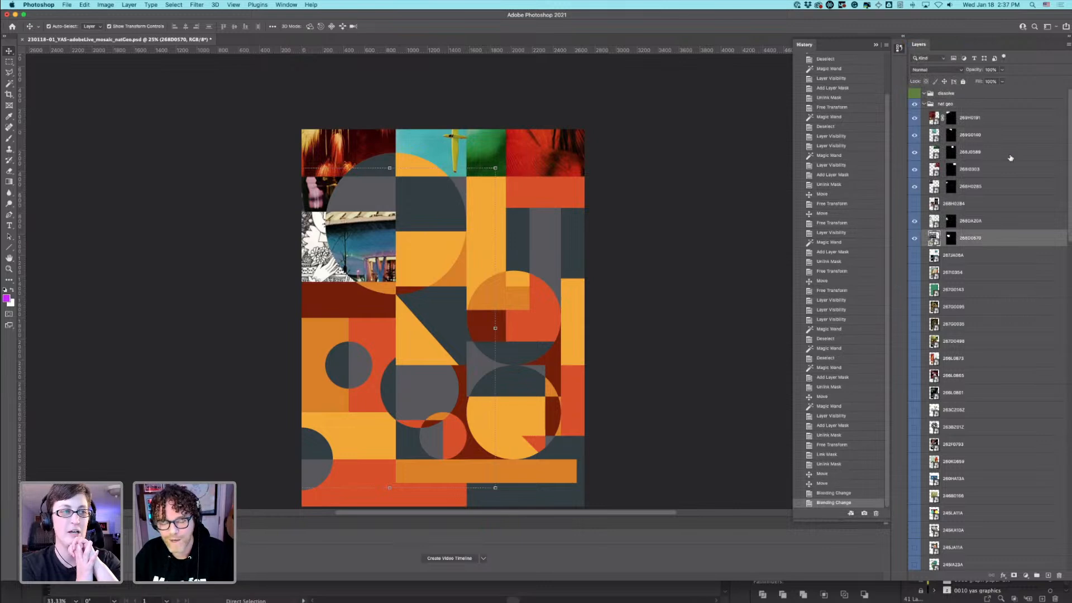
click(915, 239)
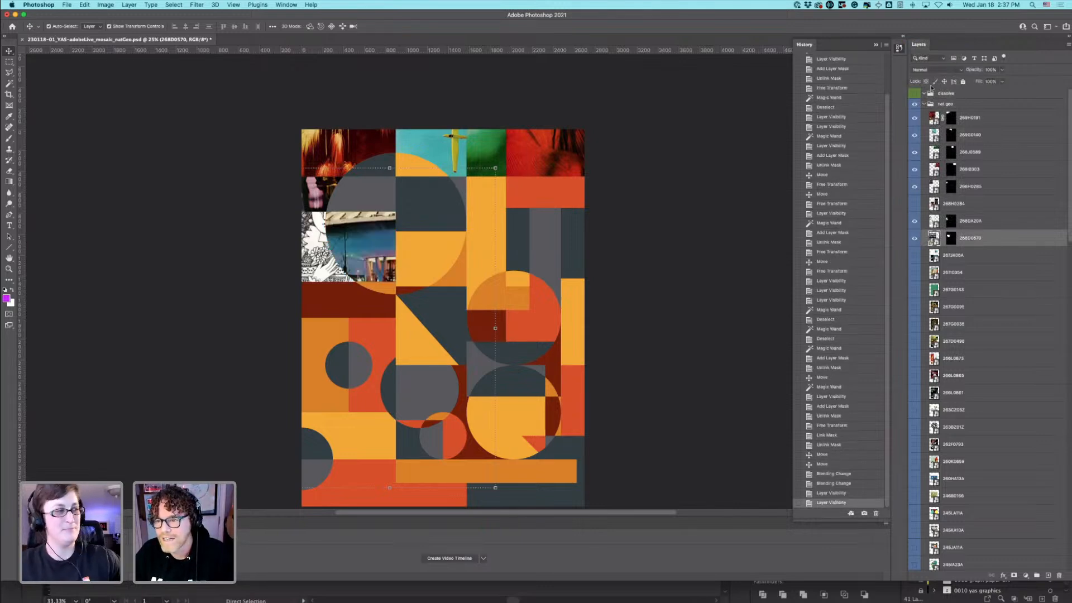
Step: Set the building photo layer's blend mode to Multiply and the nat geo group's blend mode to Pass Through
click(931, 69)
click(932, 92)
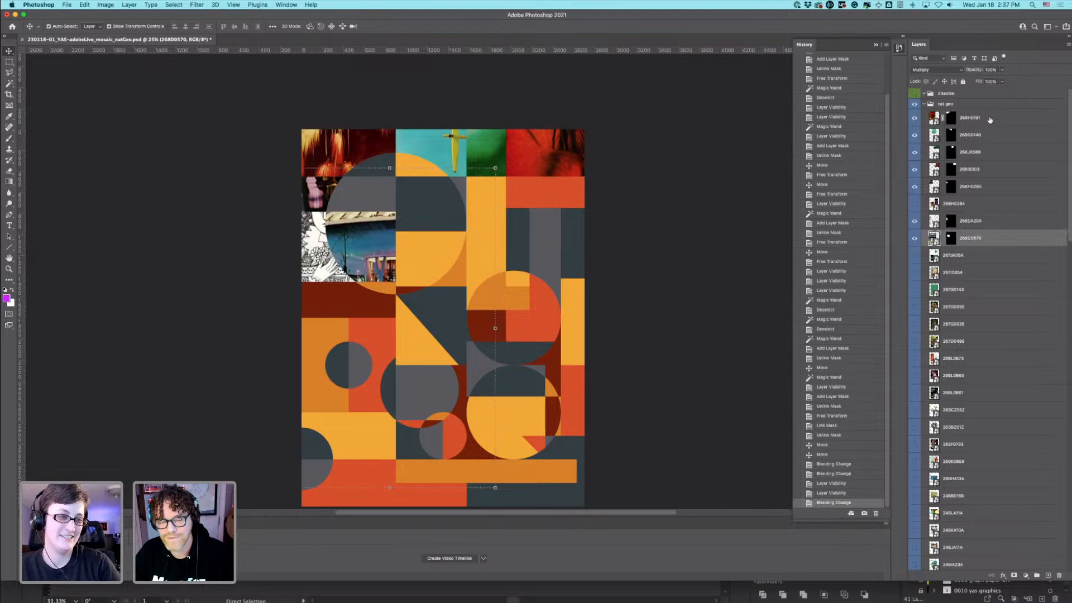
click(947, 106)
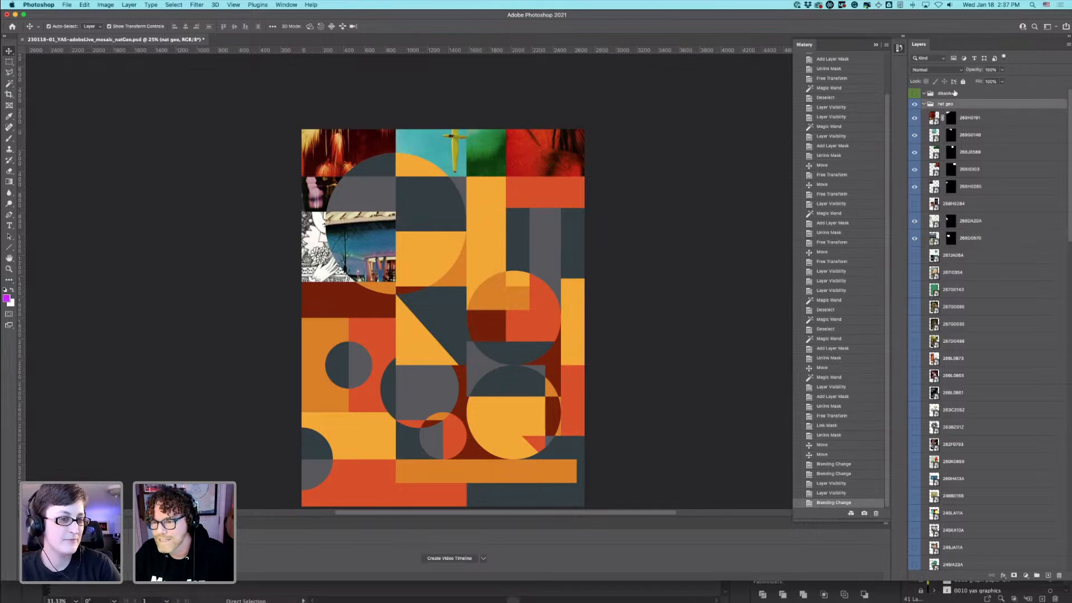
click(947, 70)
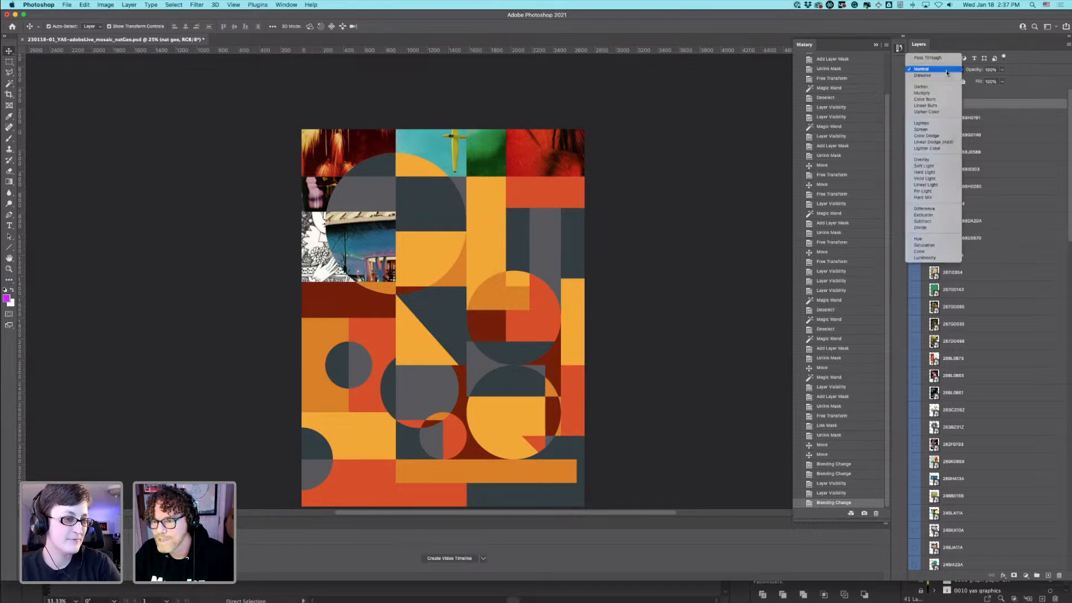
click(1007, 126)
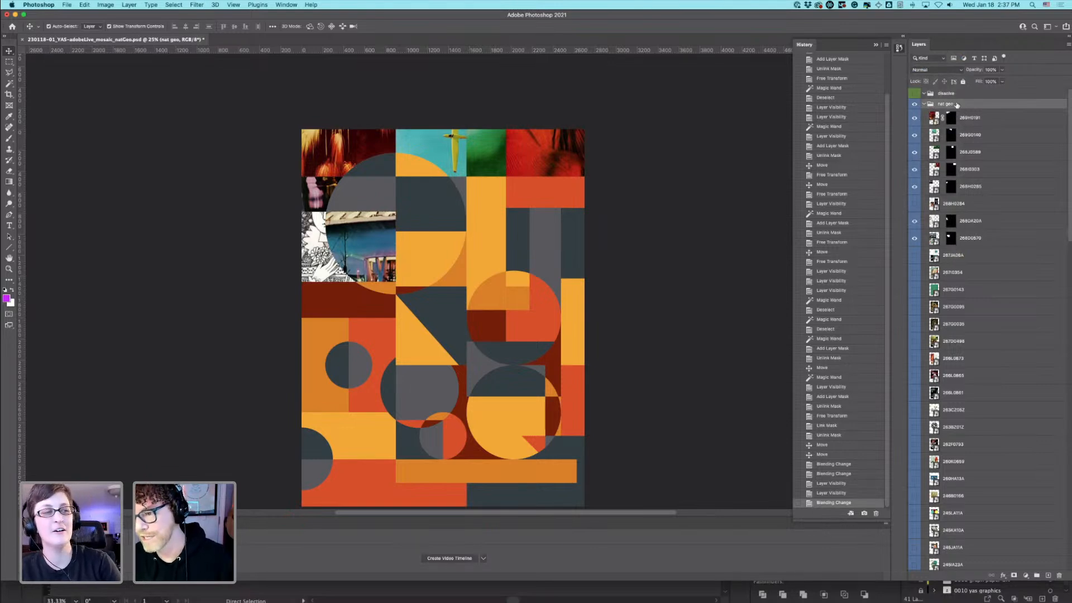
click(944, 70)
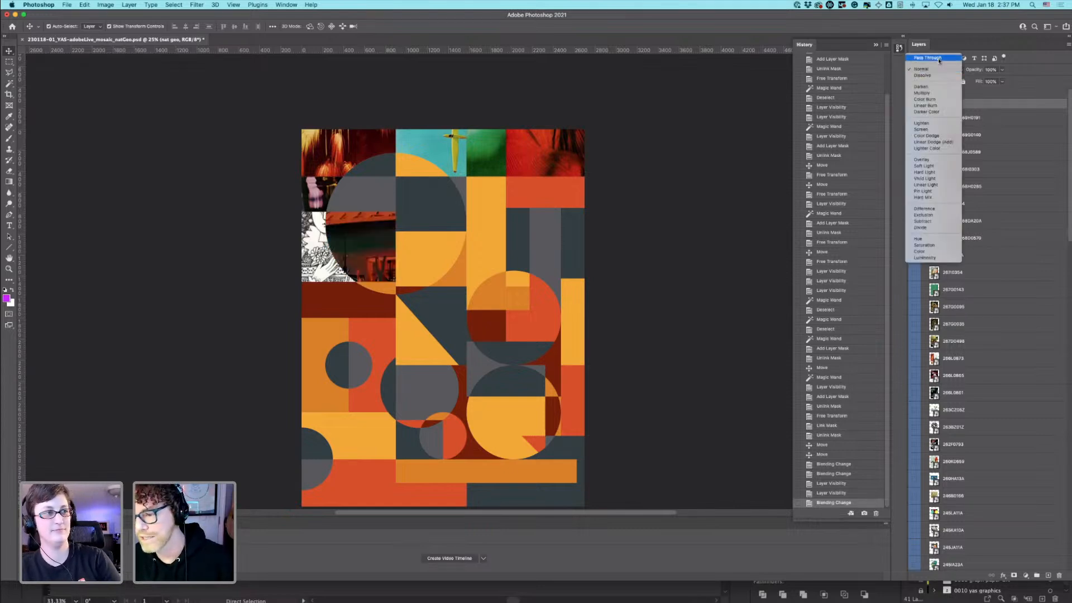
click(940, 58)
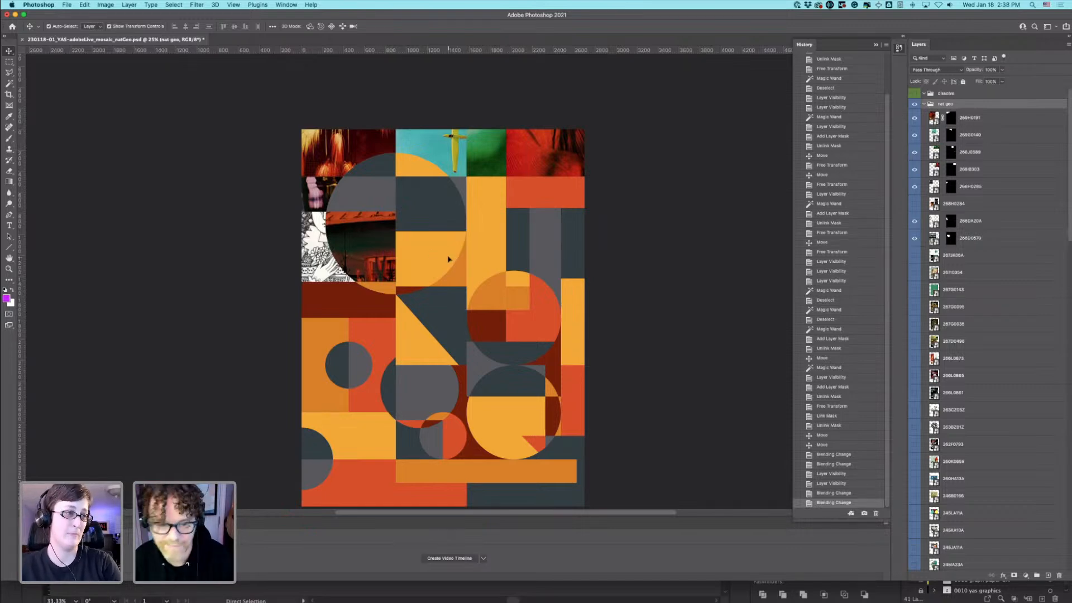
Step: Try Normal blending on the nat geo group for comparison and return it to Pass Through
scroll(383, 274, up, 2)
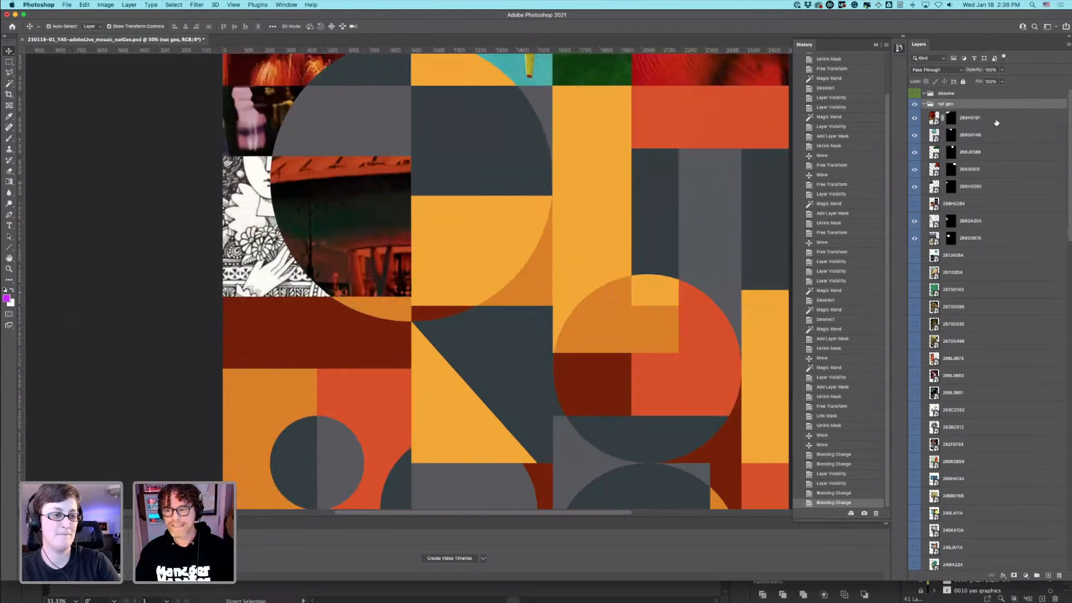
click(942, 74)
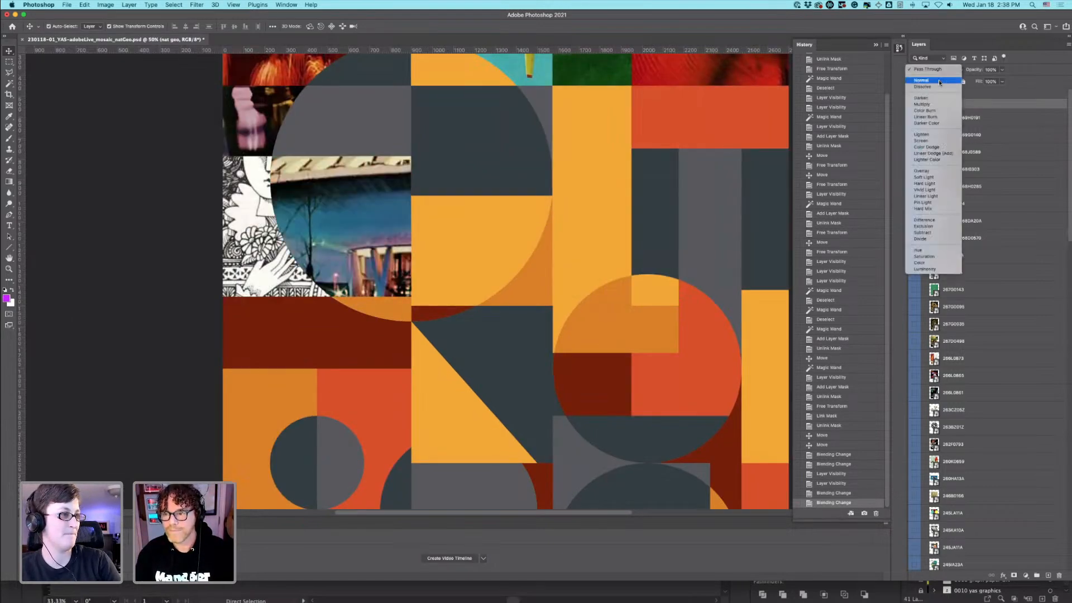
click(933, 81)
click(938, 70)
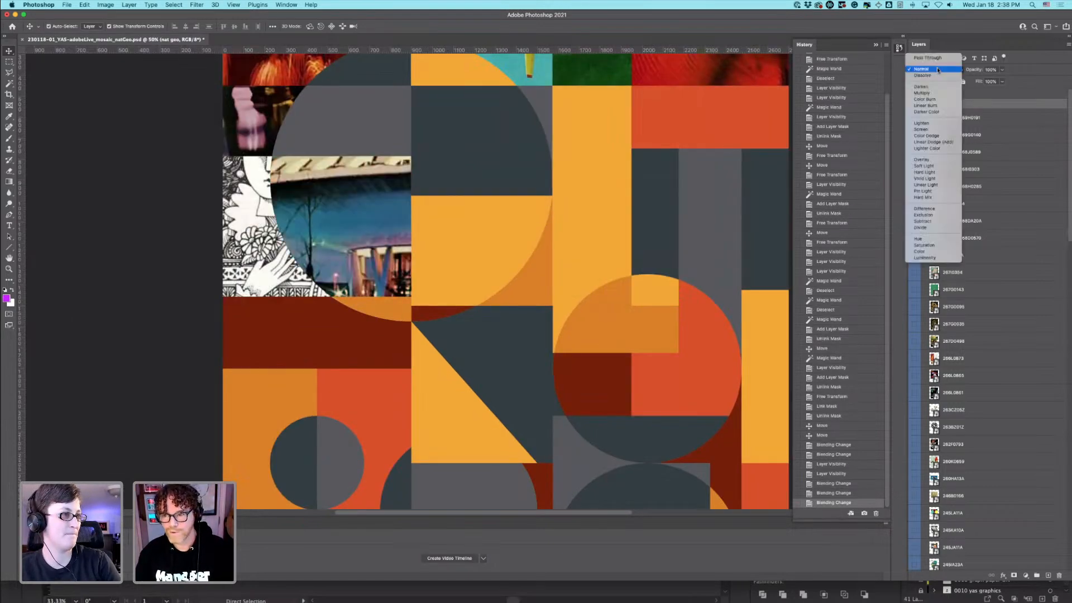
click(927, 57)
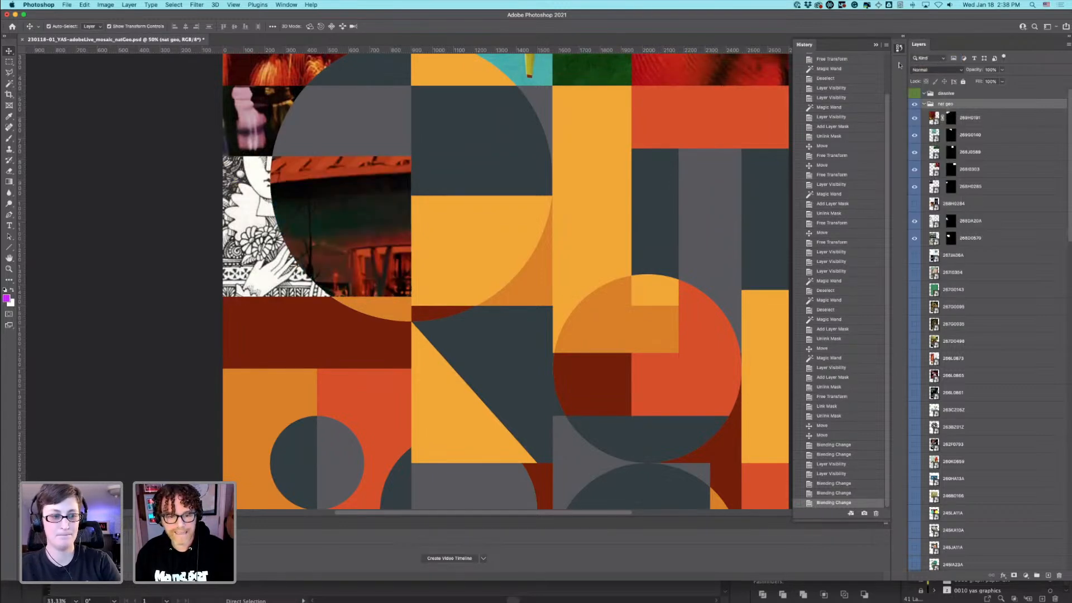
key(super+minus)
key(super+minus)
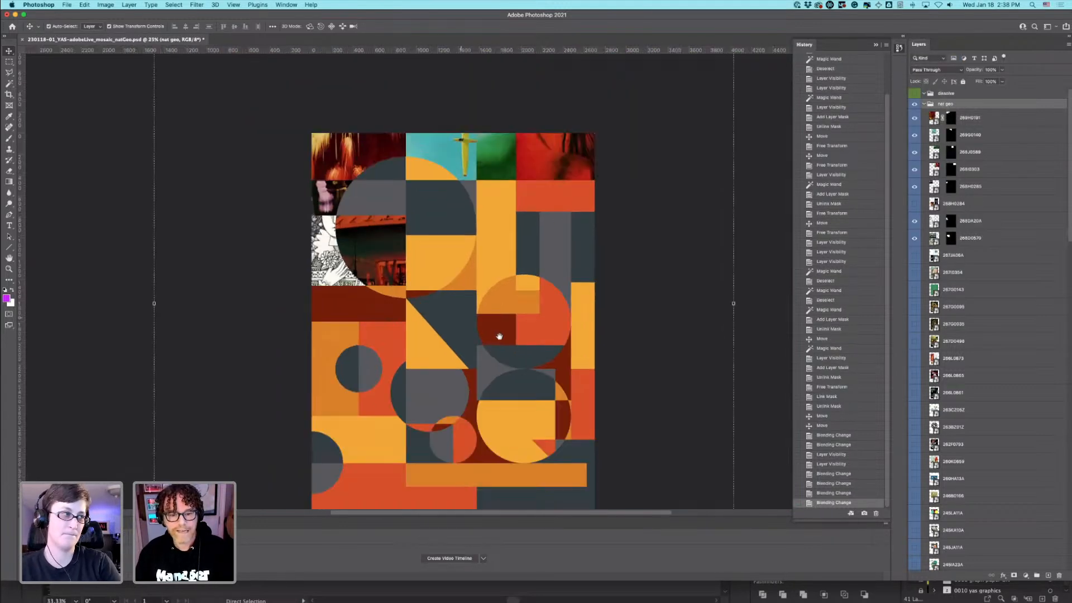
Step: Select the rectangle in the artwork's upper-right corner on the Vector Smart Object layer with the Magic Wand
click(982, 244)
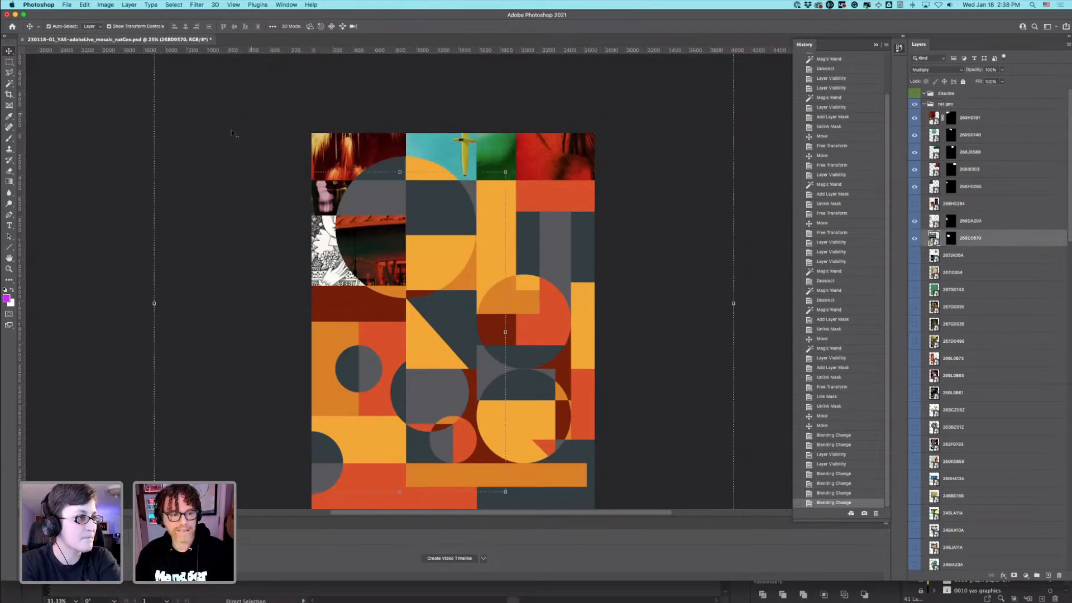
key(m)
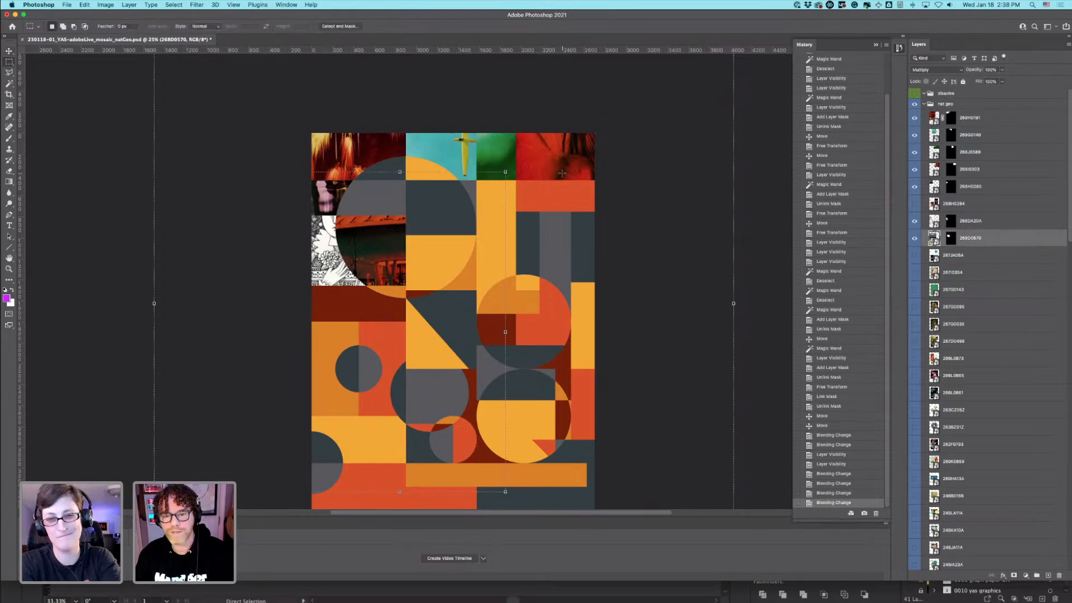
click(953, 96)
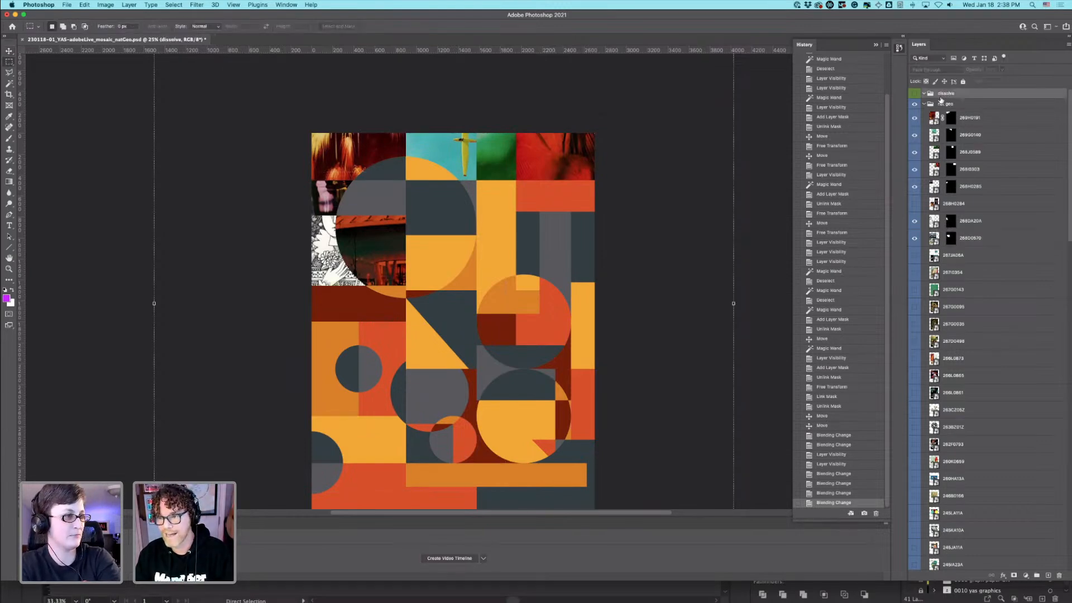
scroll(945, 467, down, 5)
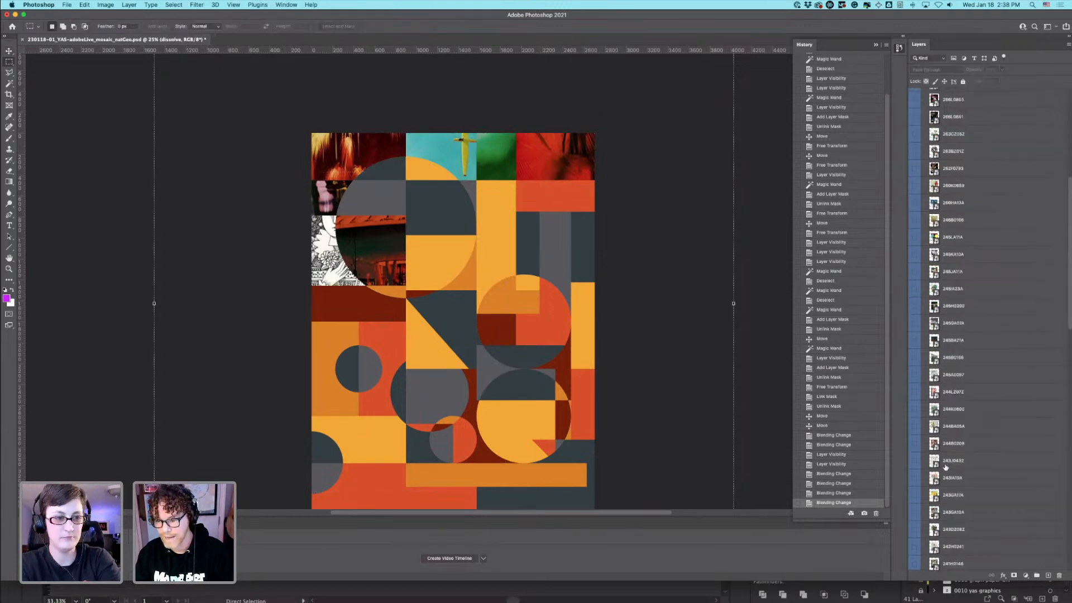
scroll(946, 467, down, 10)
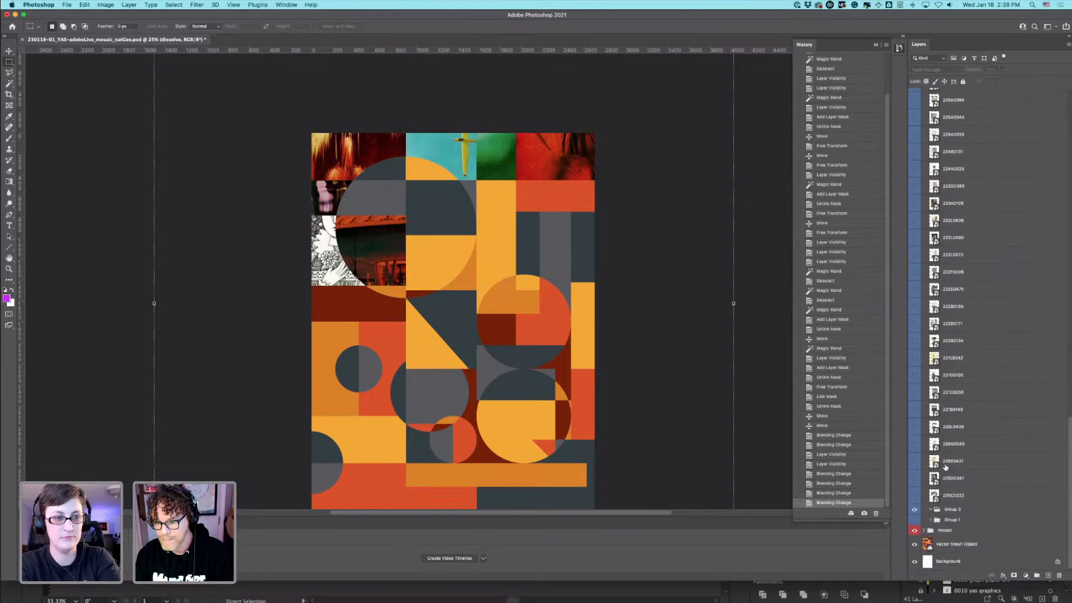
key(w)
click(956, 544)
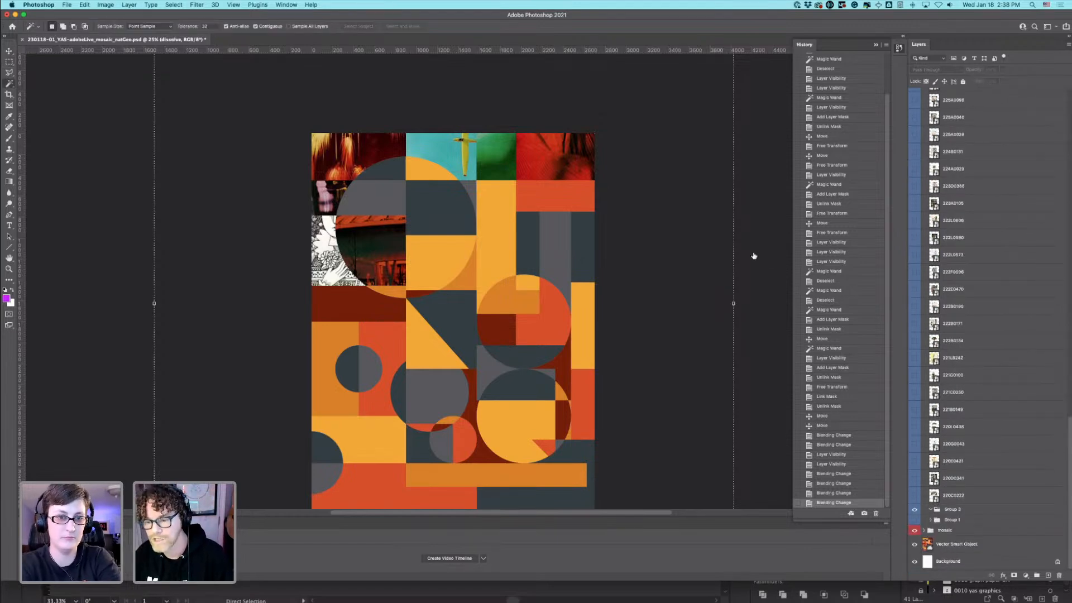
click(539, 170)
Step: Add a new empty layer in the dissolve group, keeping the rectangle selection active
scroll(1008, 410, up, 15)
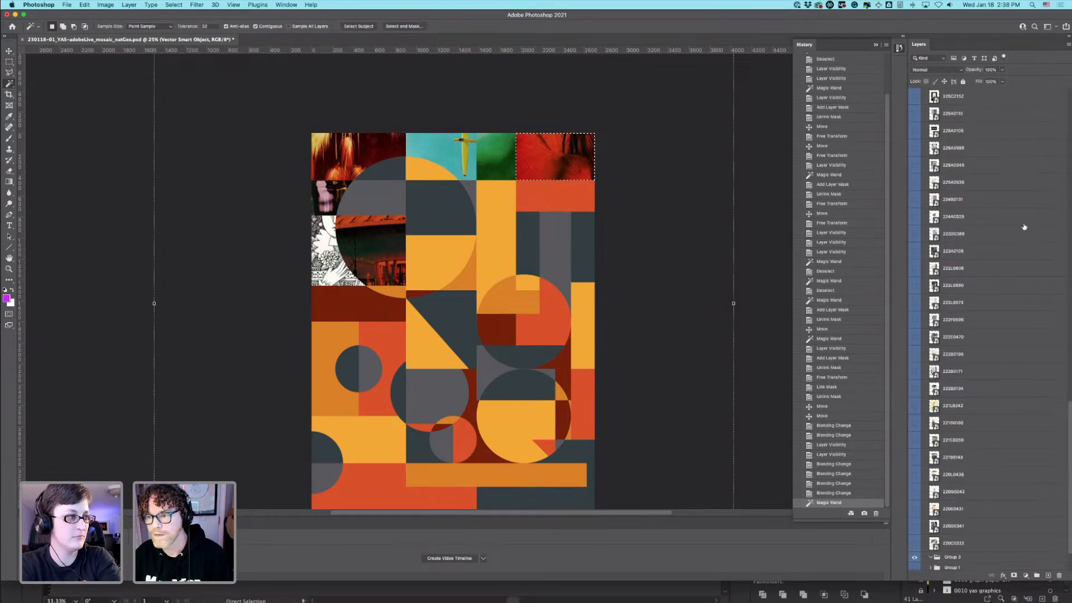
scroll(1008, 253, up, 4)
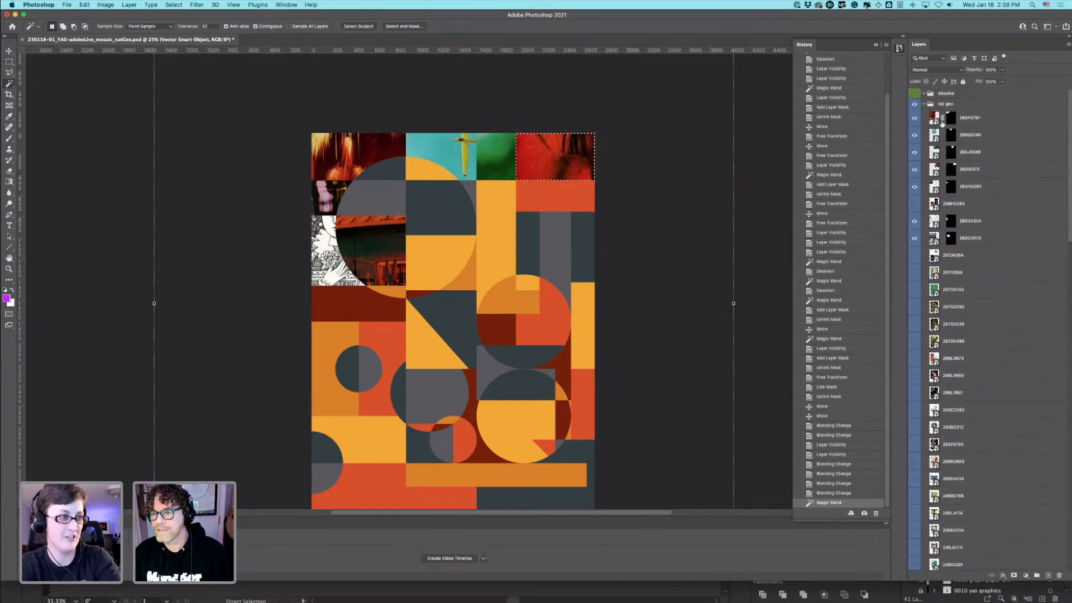
click(944, 94)
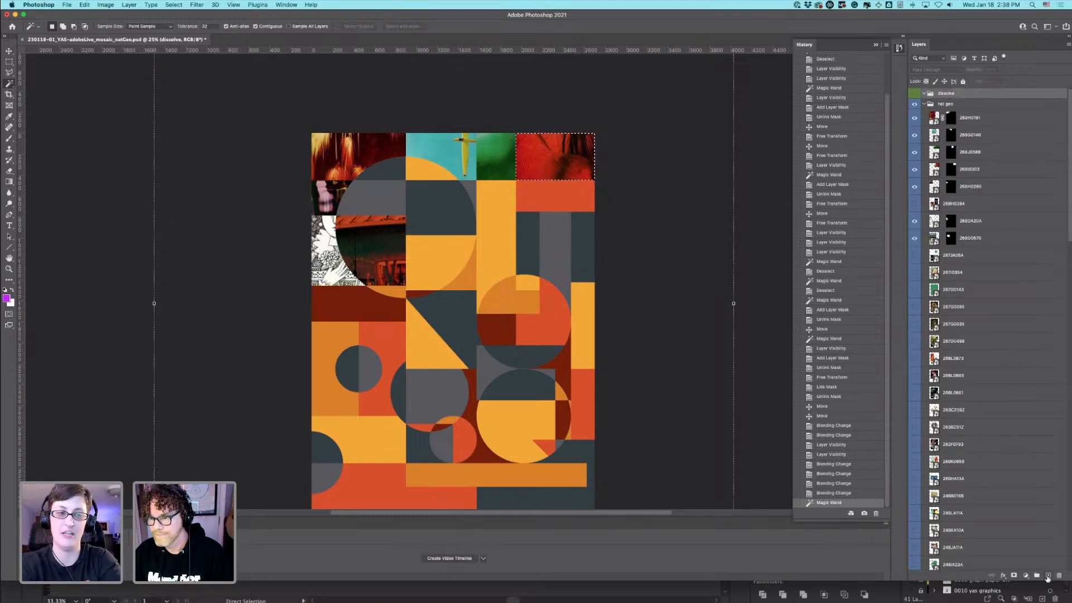
click(1048, 576)
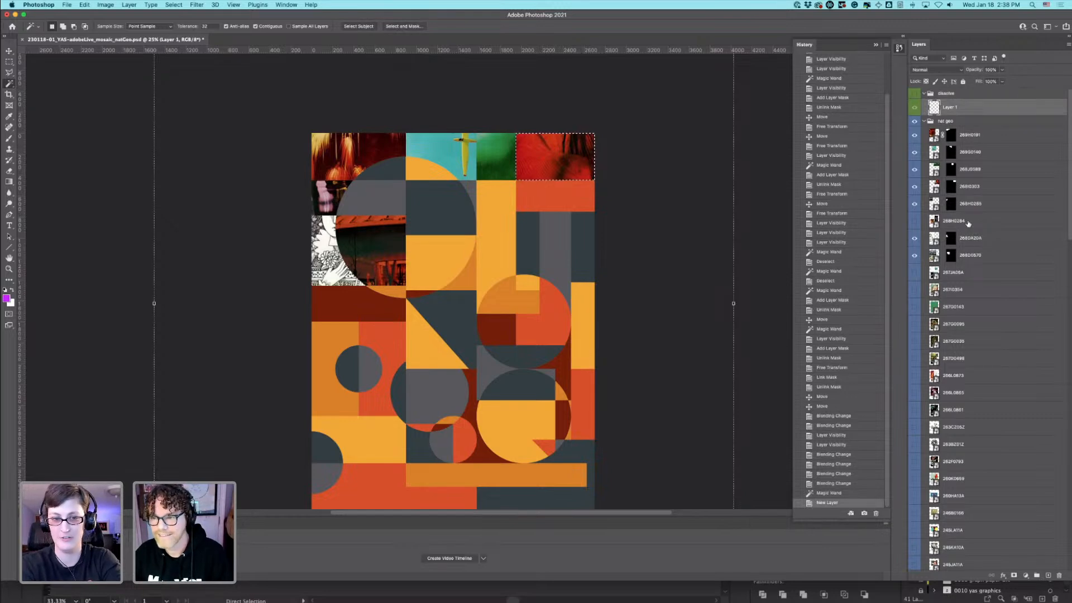
Step: Prepare the Brush tool in Dissolve mode with white as the foreground color
key(b)
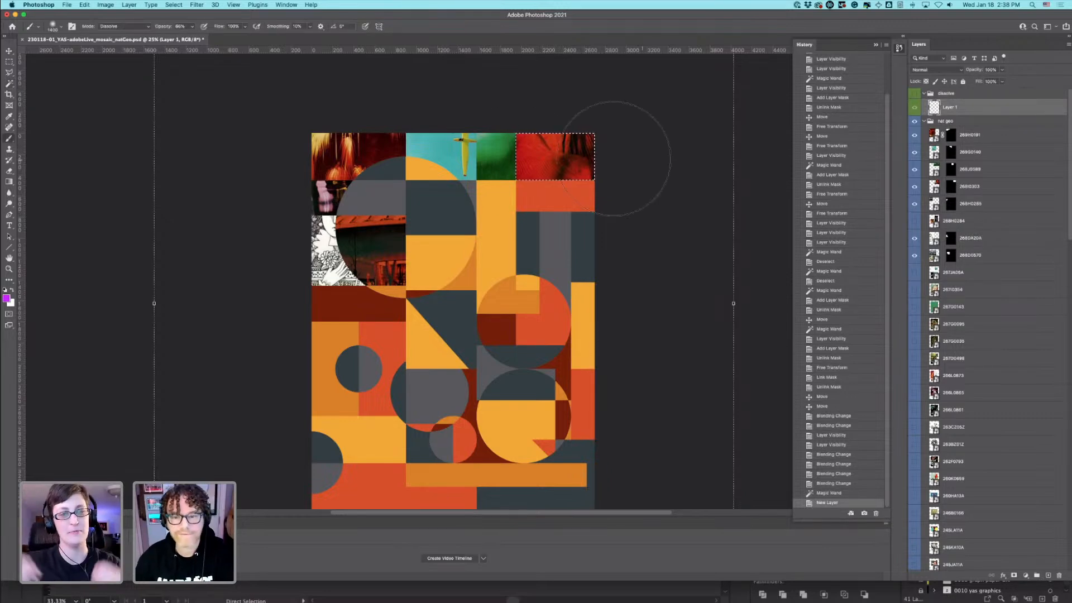
click(12, 290)
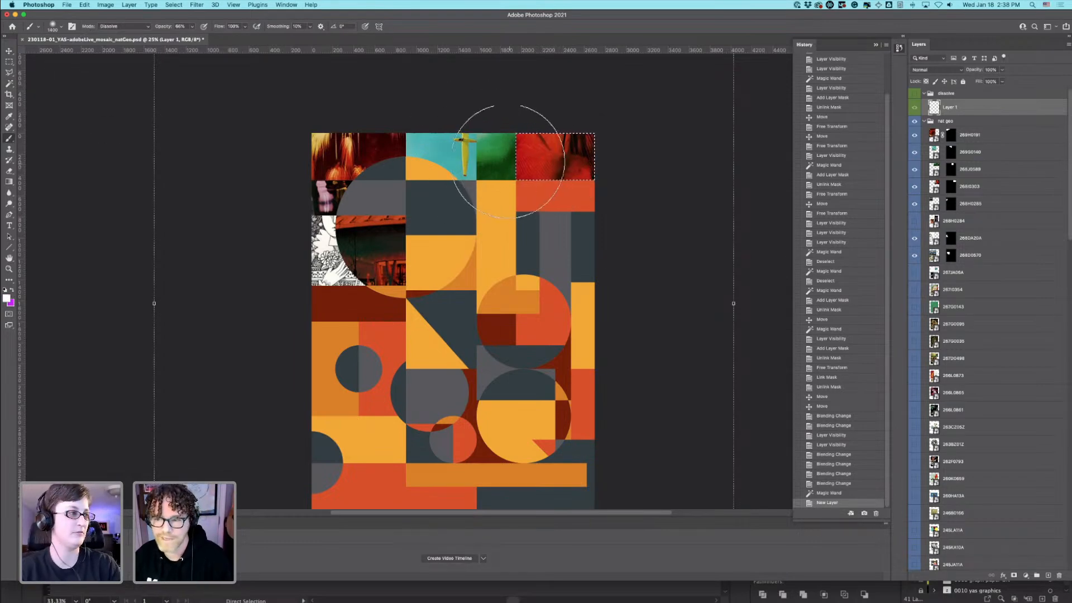
click(121, 29)
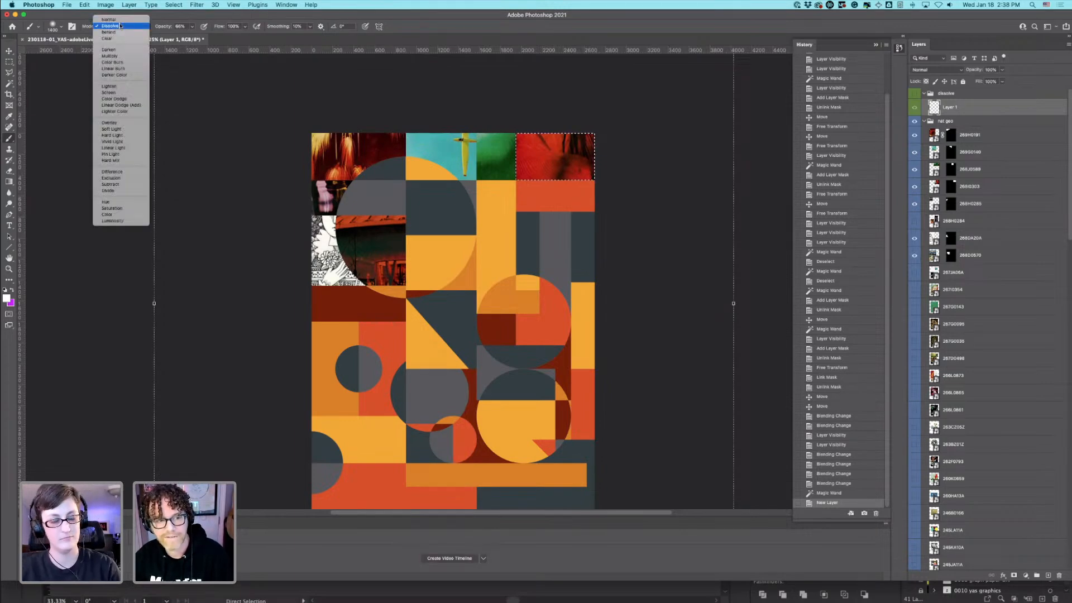
click(120, 26)
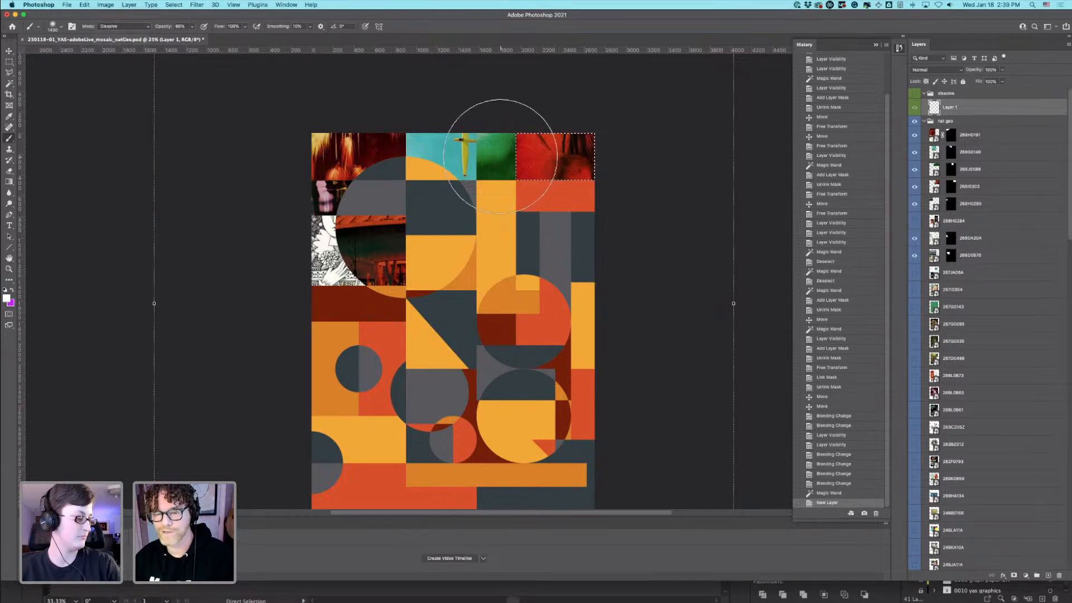
Step: Show the dissolve group and stamp white grainy shading over the left part of the selected red photo rectangle
click(500, 157)
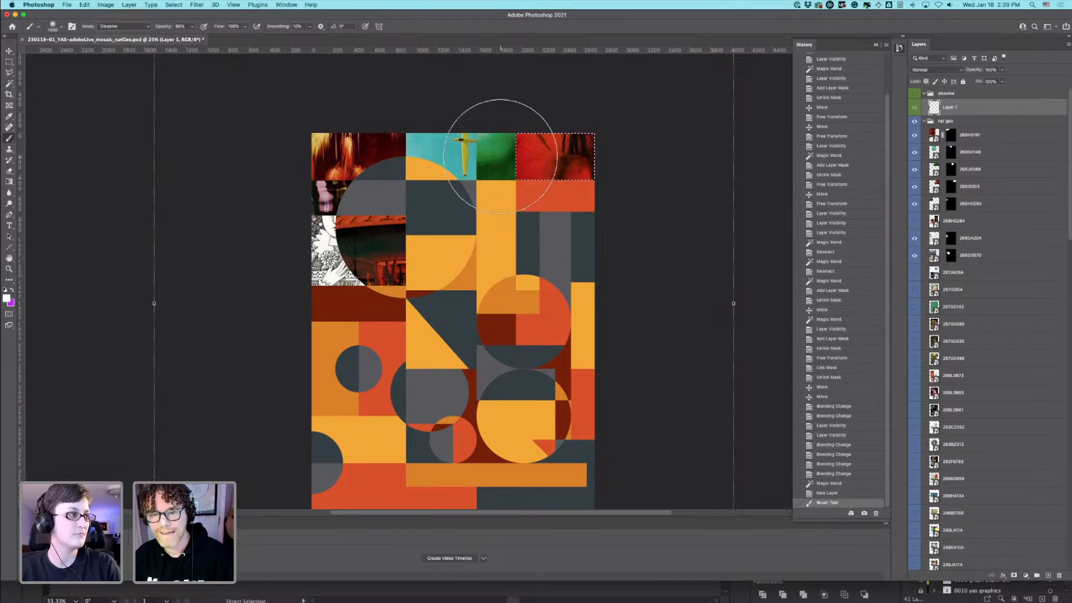
key(super+z)
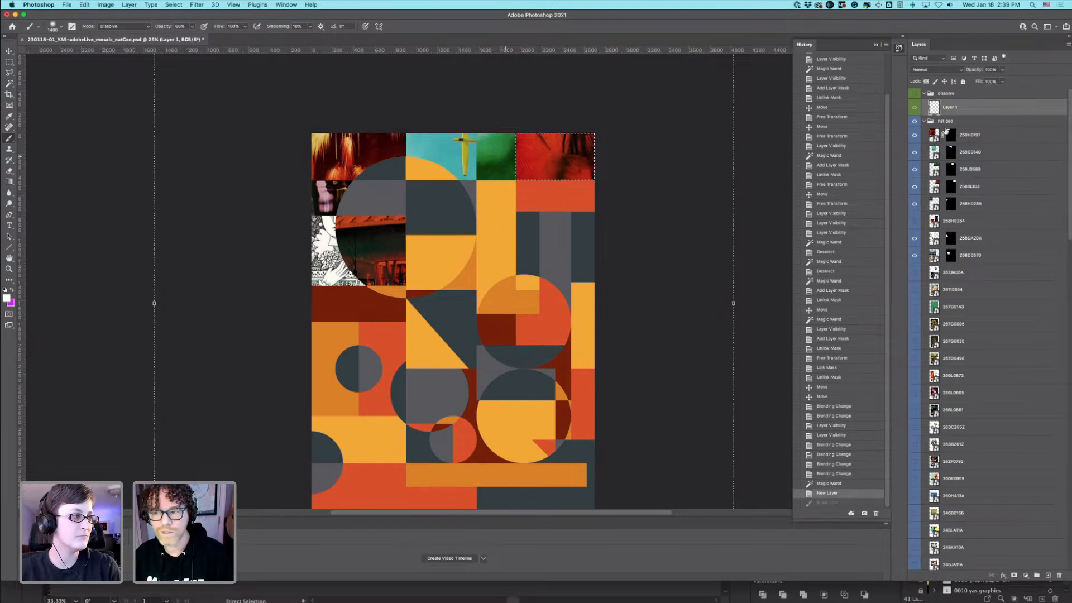
click(914, 94)
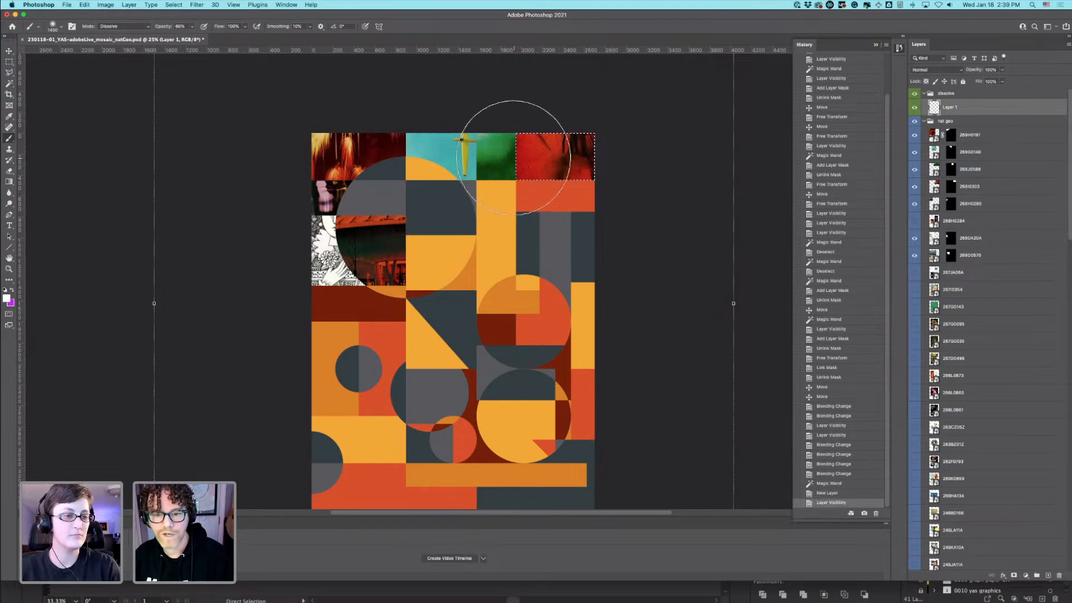
click(511, 158)
key(super+z)
click(510, 159)
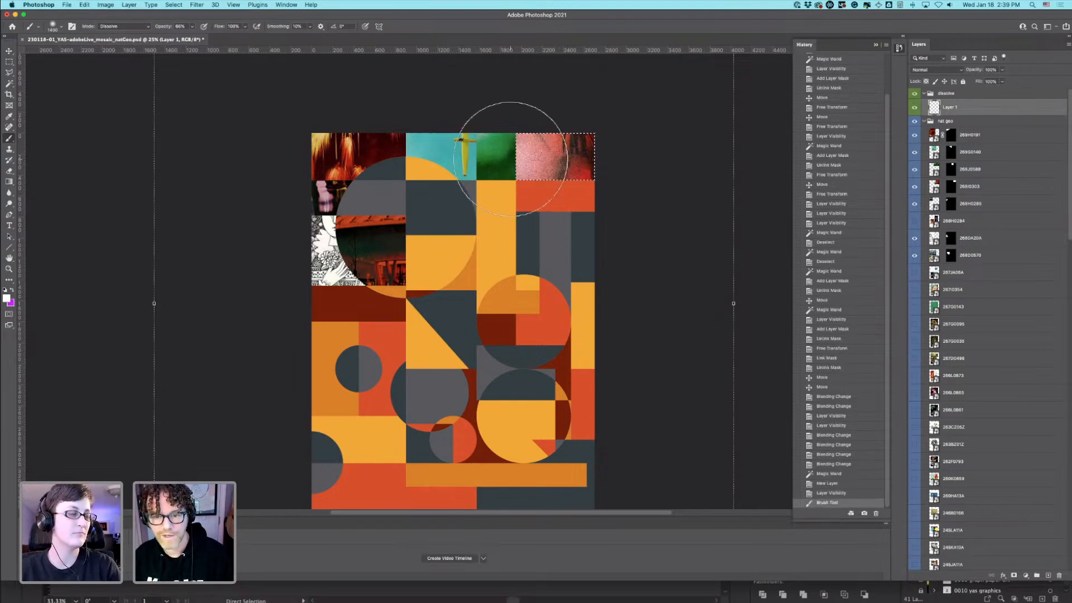
Step: Undo the last white grain stamp on the red photo rectangle and reduce the Brush tool's size
key(super+equal)
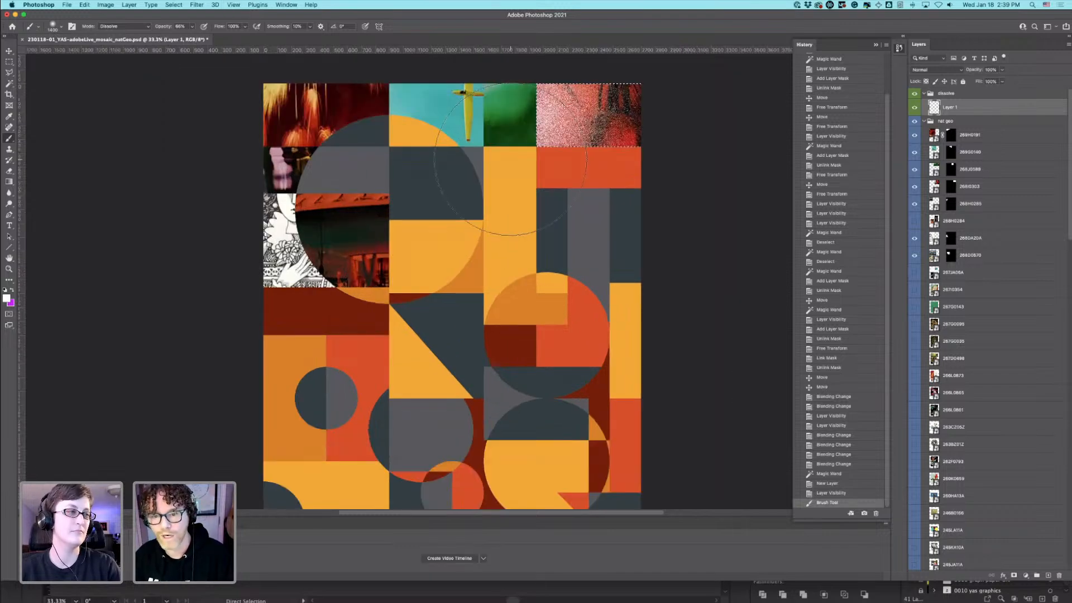
key(super+z)
right_click(519, 127)
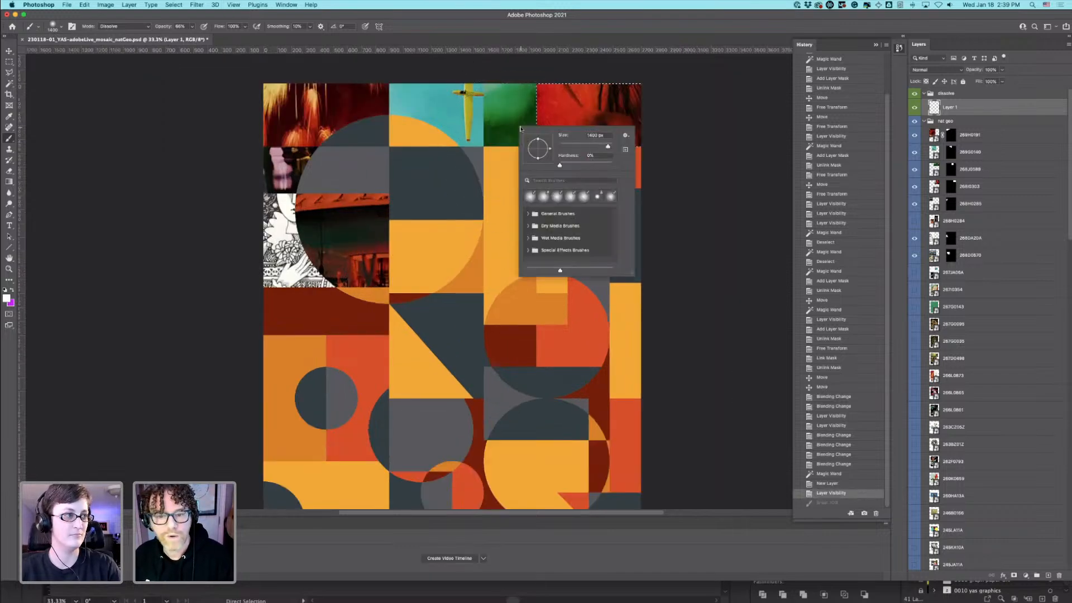
drag(607, 147, 607, 147)
Step: Stamp dense white grainy shading along the left edge of the selected red photo rectangle with the smaller brush
mouse_move(527, 105)
mouse_down()
mouse_move(554, 101)
mouse_move(564, 115)
mouse_move(528, 110)
mouse_up()
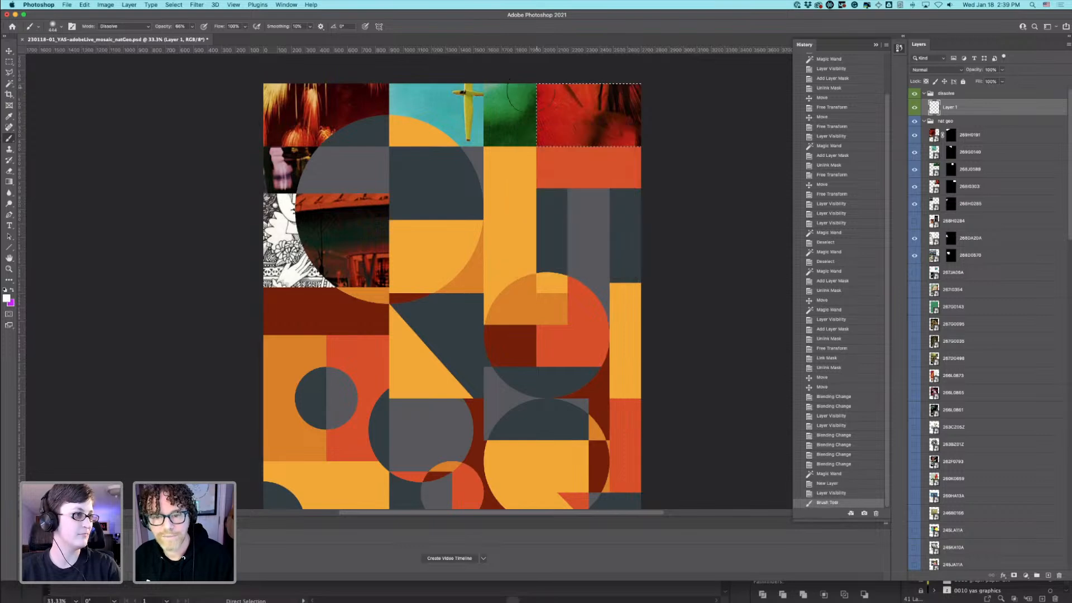
click(529, 110)
click(531, 112)
click(533, 110)
click(533, 126)
click(533, 132)
click(533, 133)
click(532, 128)
click(533, 115)
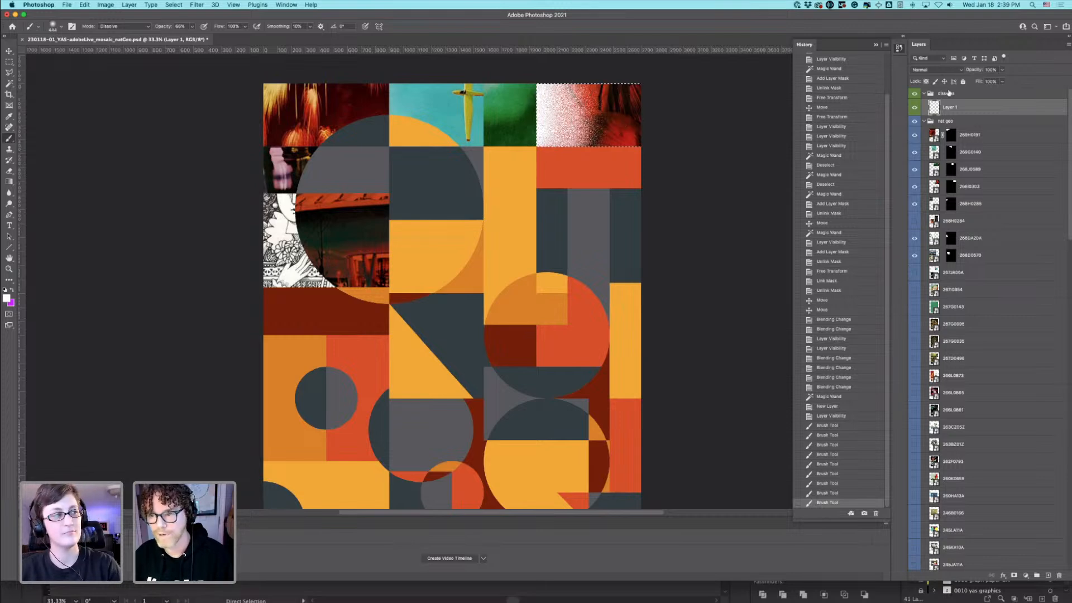
Step: Set Layer 1's blend mode to Overlay and toggle its visibility to compare the red rectangle with and without shading
click(936, 69)
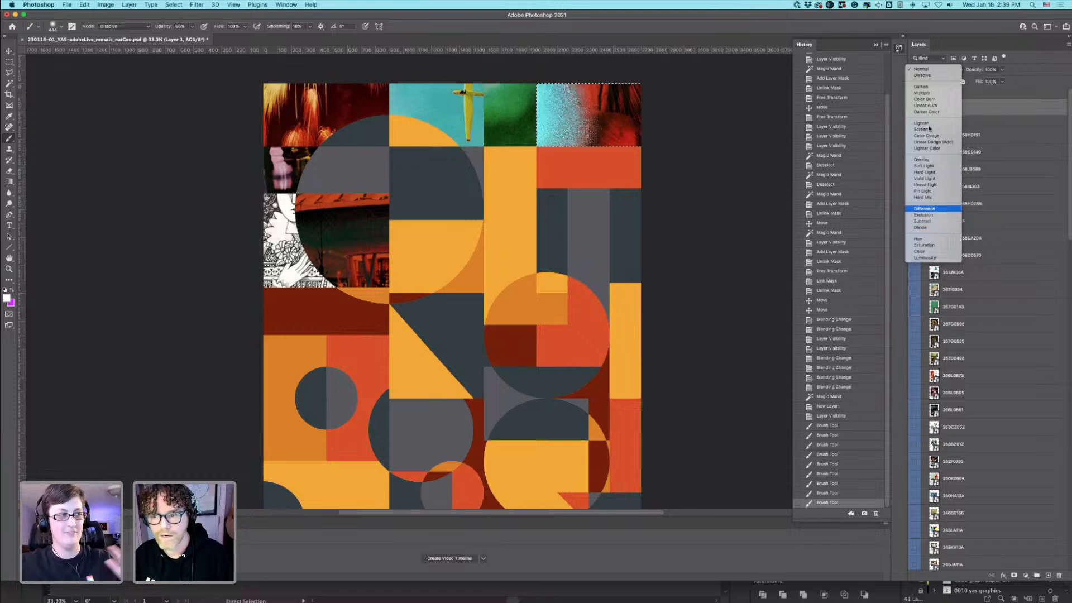
click(928, 160)
click(918, 108)
click(917, 108)
click(917, 108)
click(917, 108)
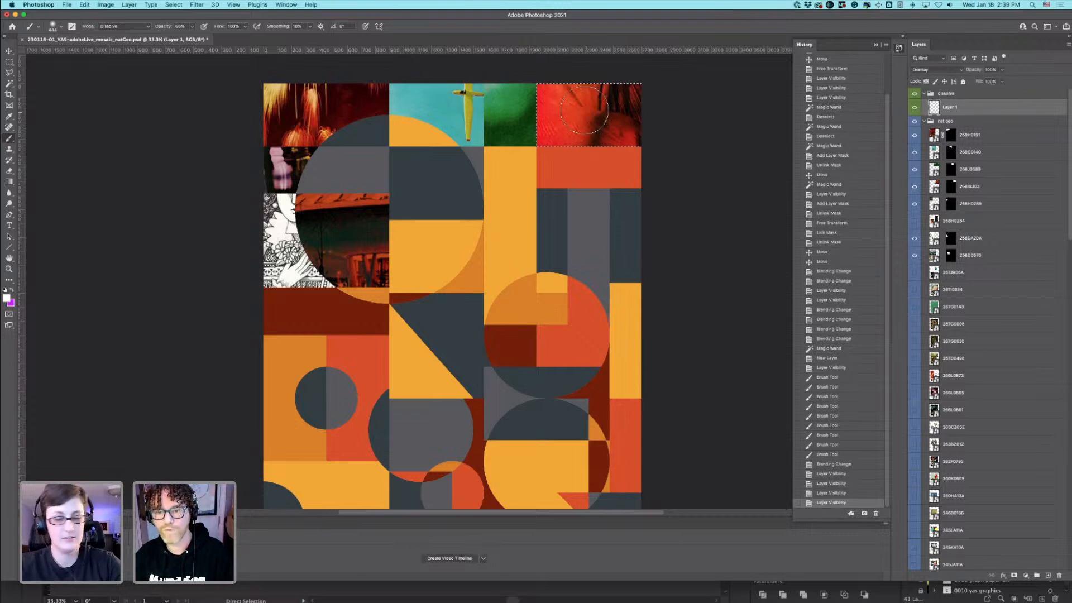
Step: Stamp more white grain over the middle and right of the red rectangle, then deselect and save the file
click(607, 120)
click(600, 136)
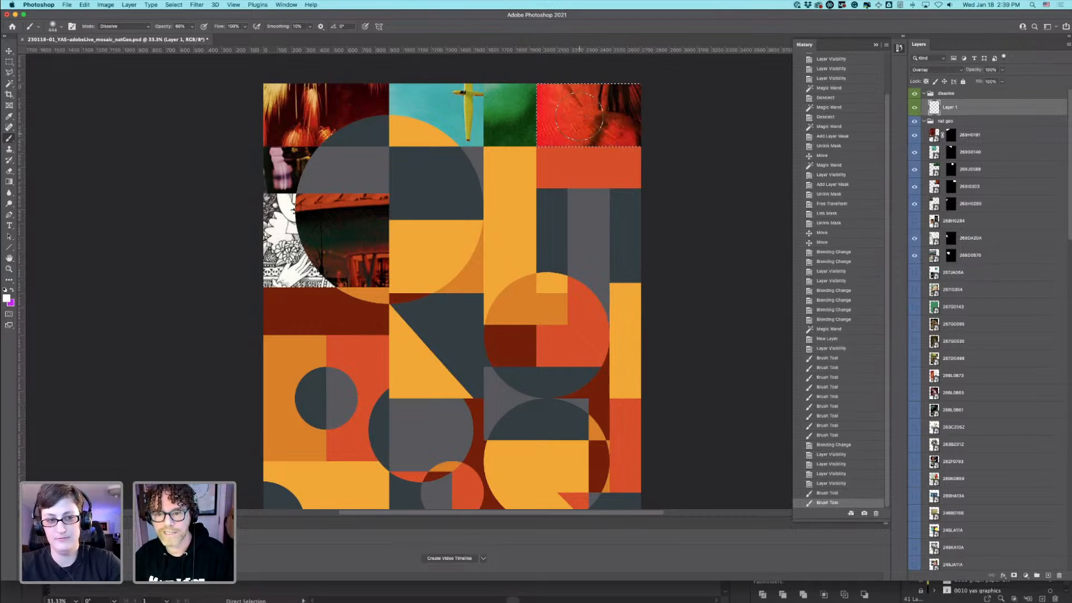
click(577, 105)
key(super+d)
key(super+s)
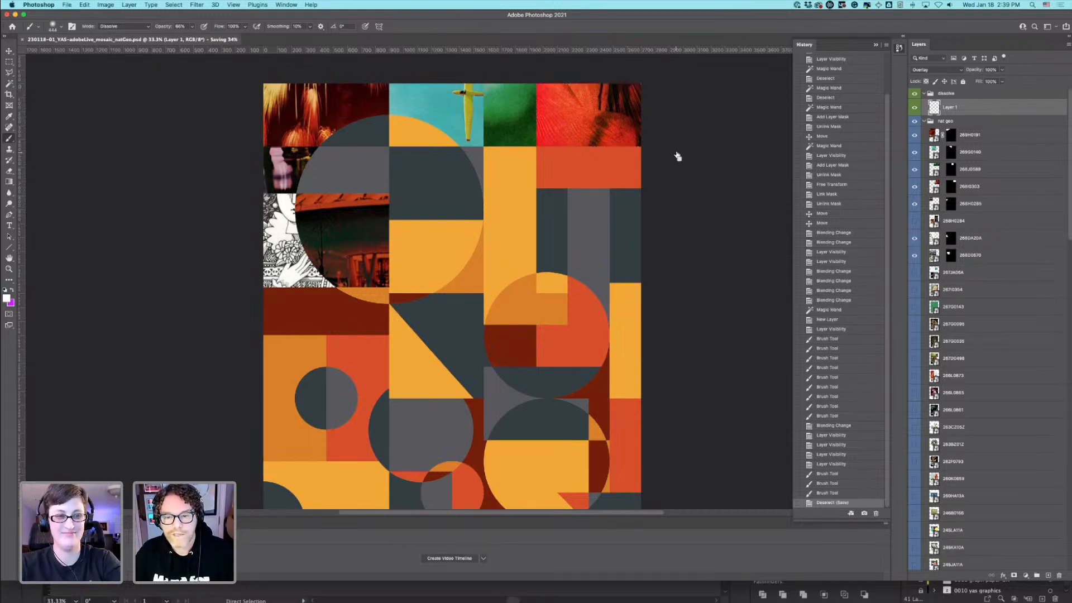
Step: Select the green photo rectangle's shape on the Vector Smart Object layer with the Magic Wand
click(938, 168)
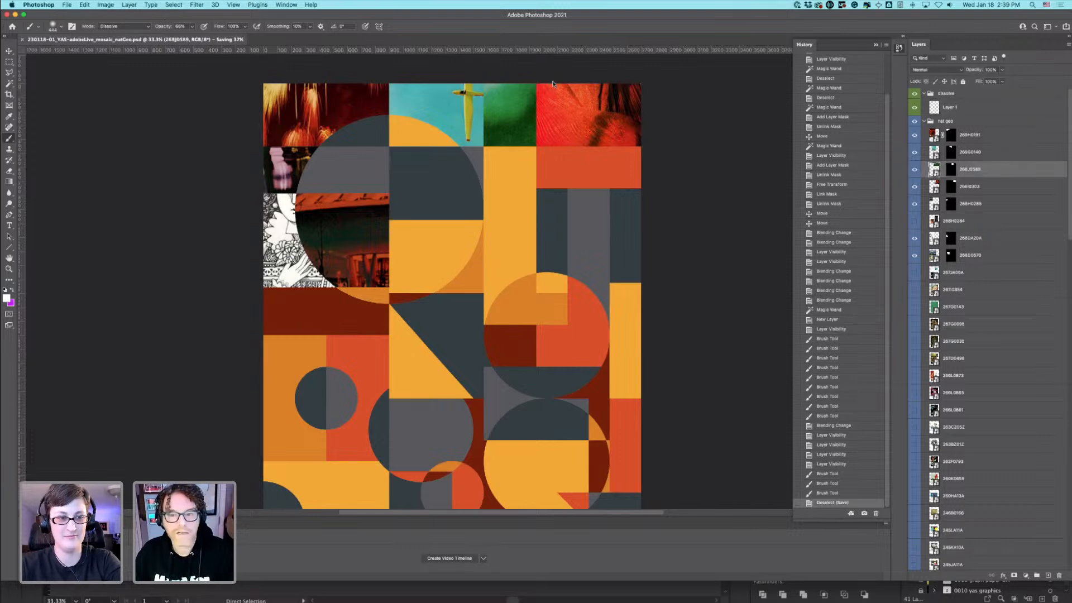
click(940, 153)
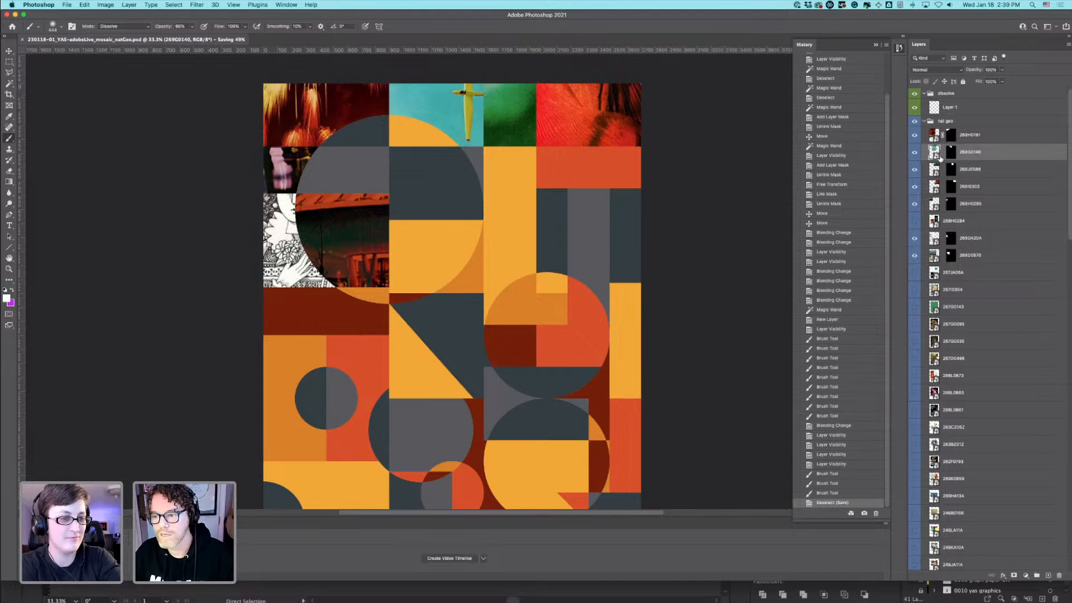
scroll(1062, 525, down, 10)
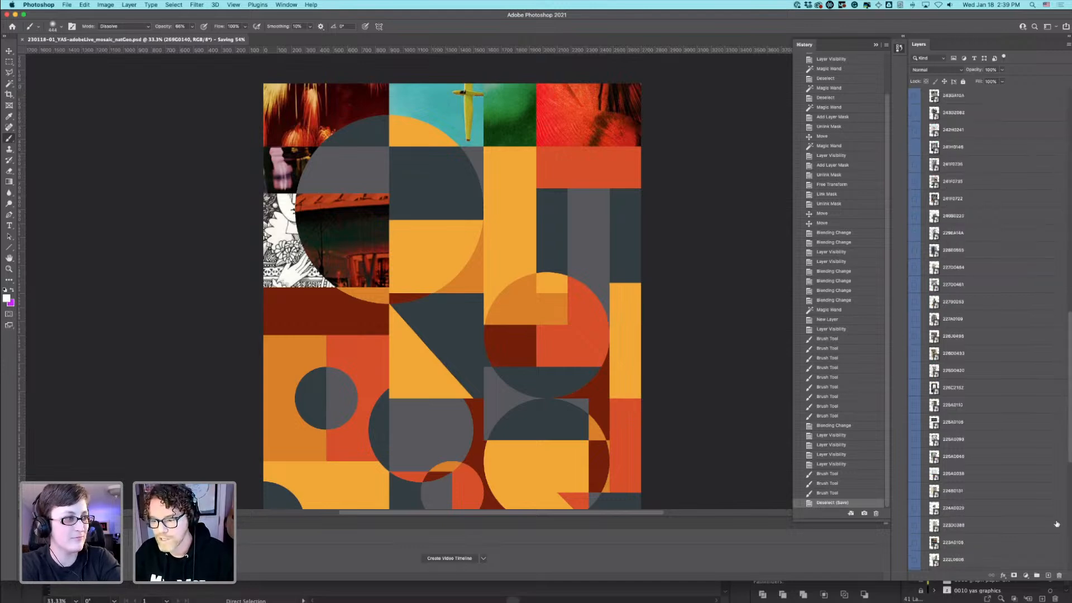
key(w)
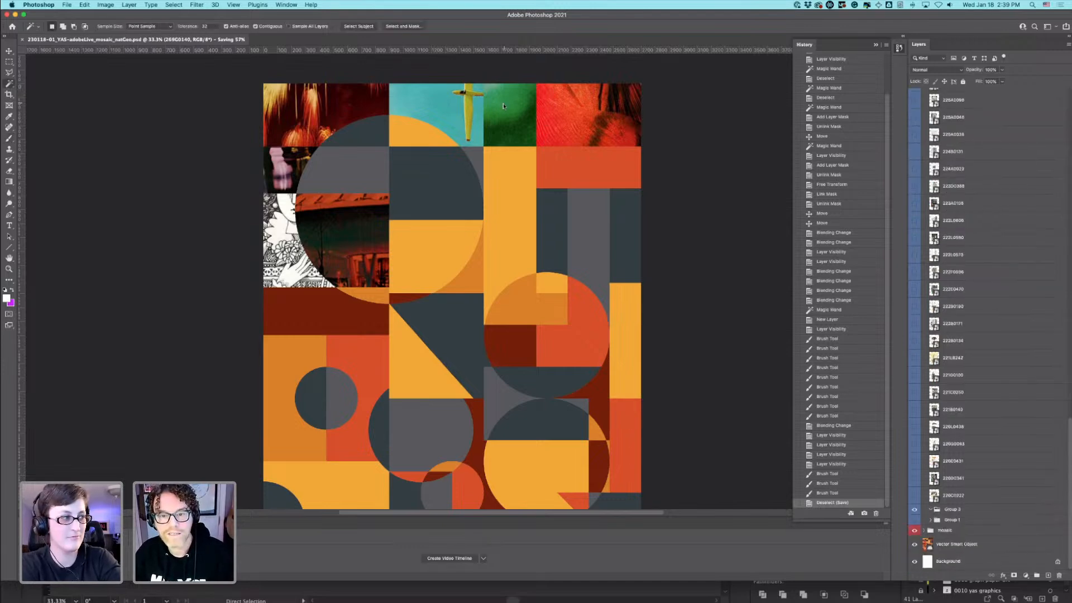
click(535, 113)
click(947, 543)
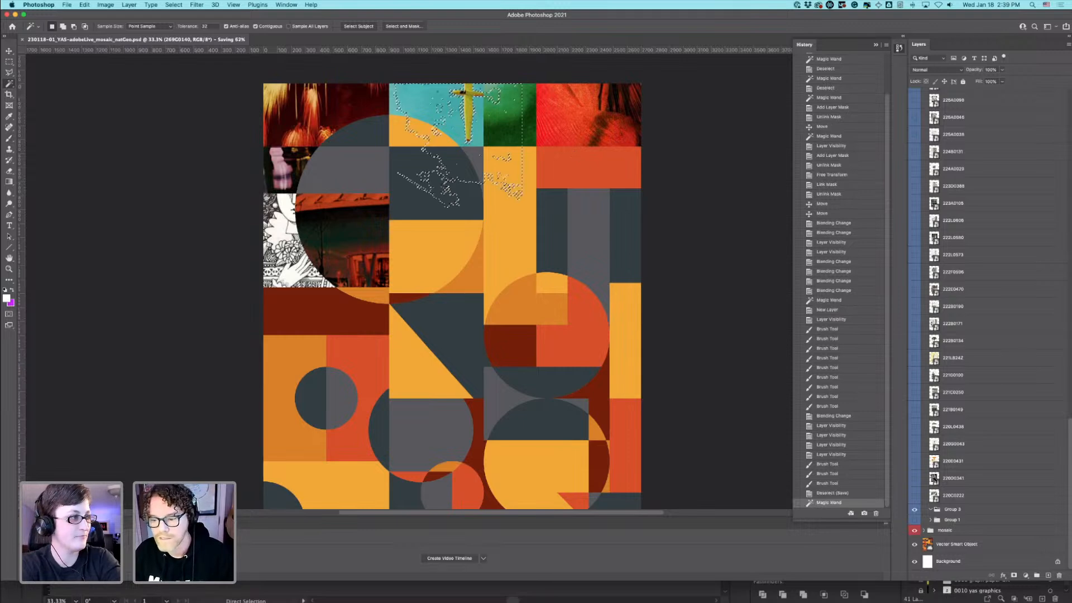
key(super+d)
click(521, 138)
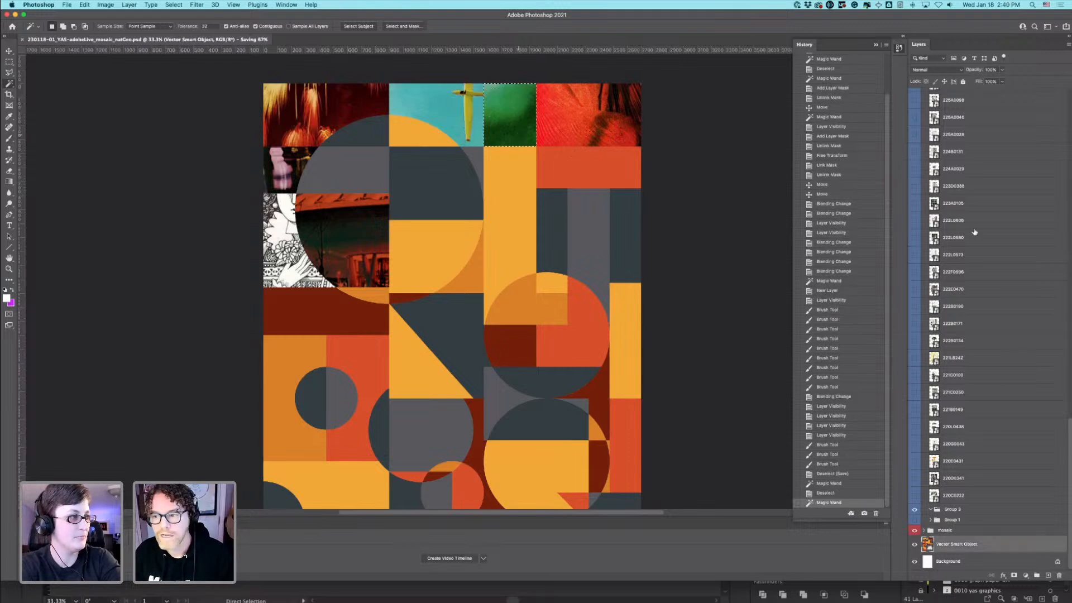
Step: Add a new empty layer in the dissolve group and prepare the Brush tool with black as the foreground color
scroll(977, 235, up, 10)
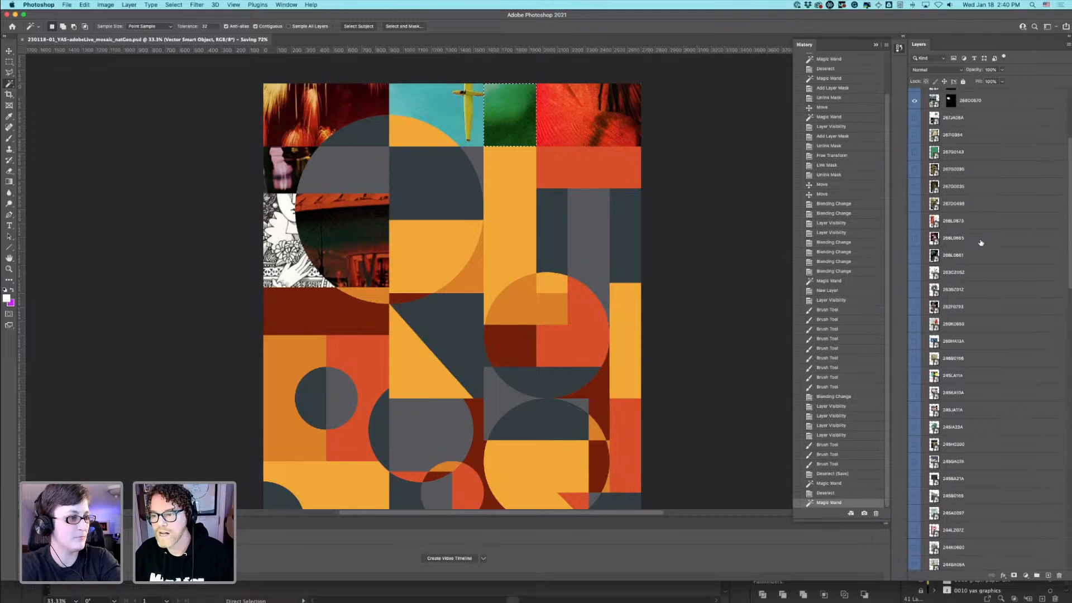
scroll(951, 102, up, 3)
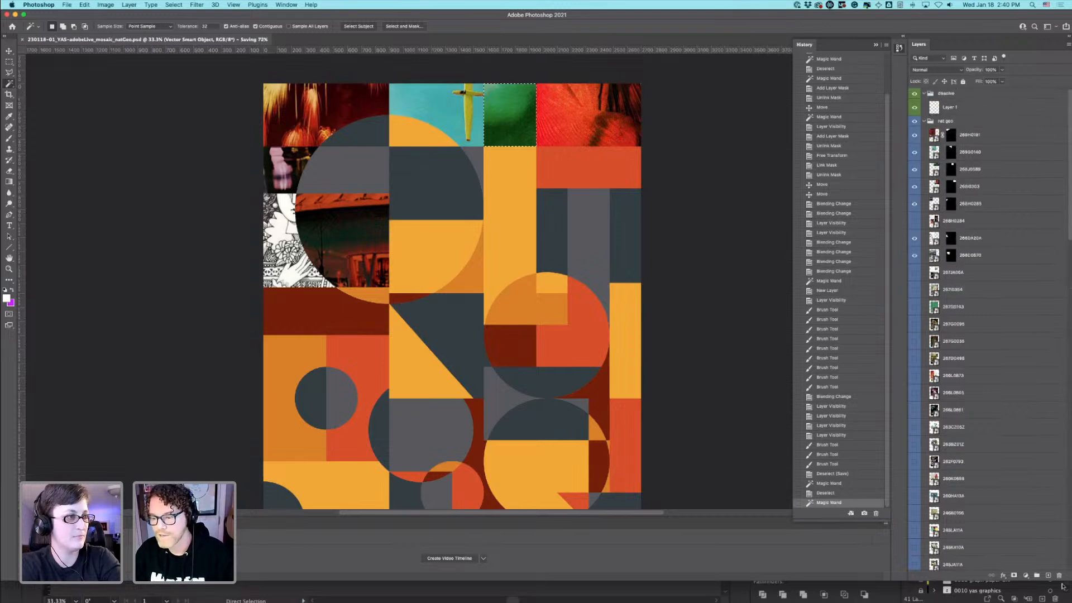
click(1049, 576)
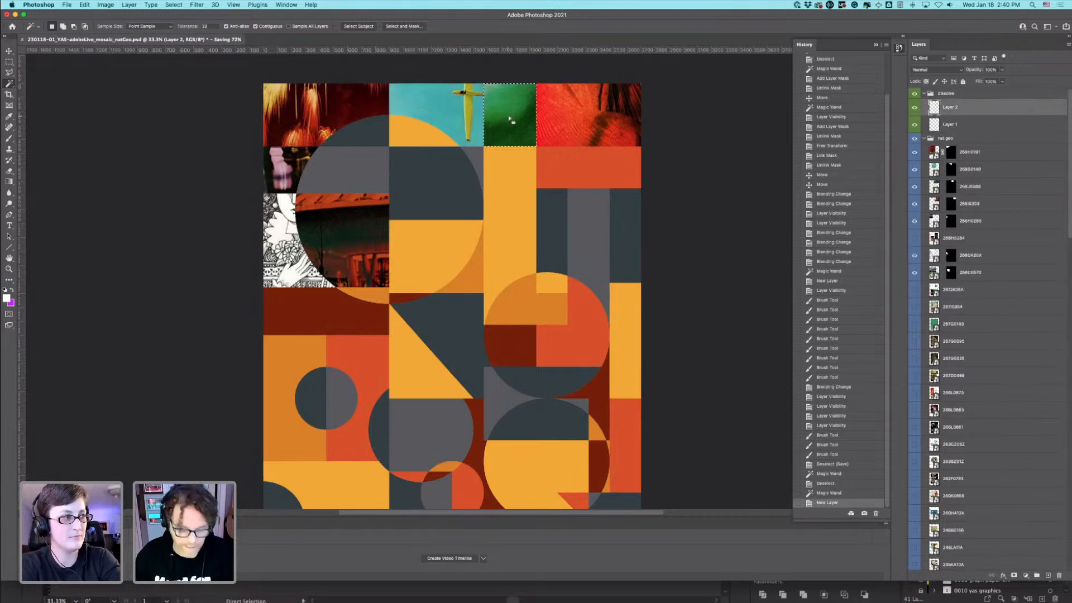
click(5, 290)
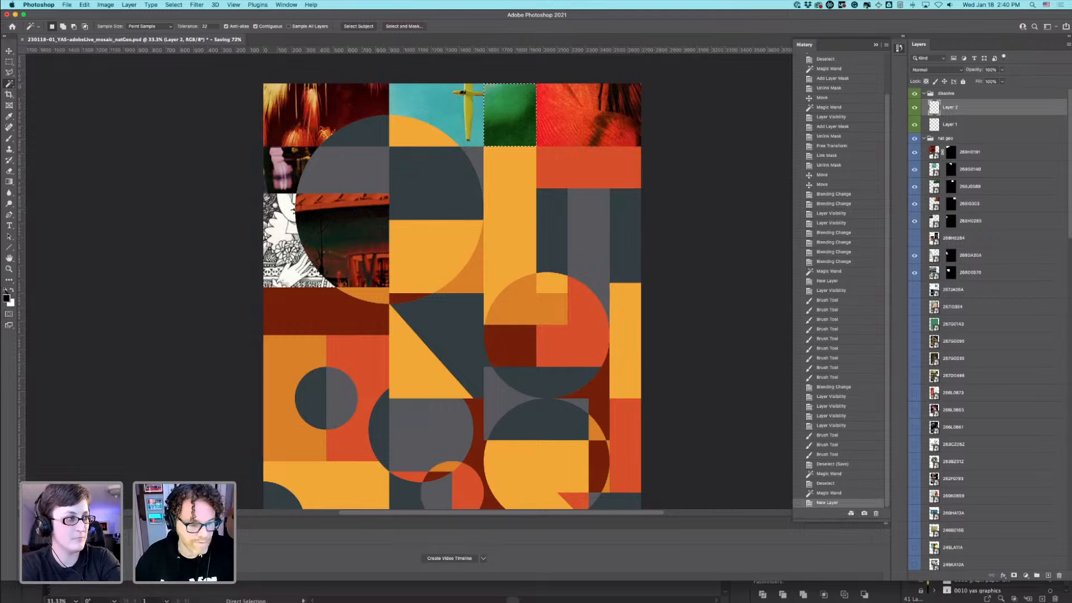
key(b)
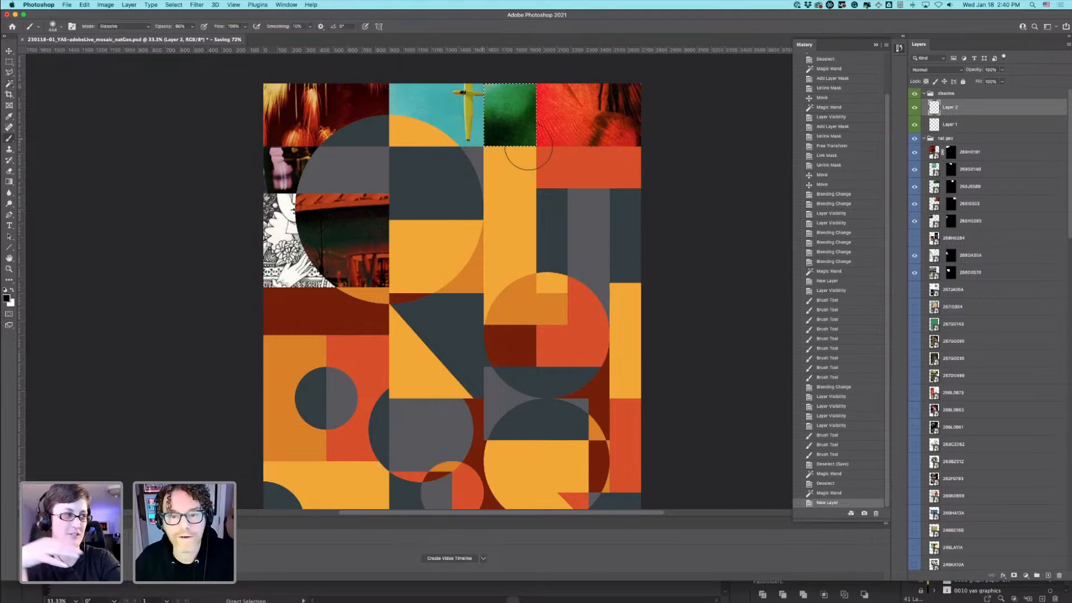
Step: Paint black grainy shading along the left side of the selected green rectangle, undoing and repainting the first stroke
mouse_move(483, 138)
mouse_down()
mouse_move(496, 156)
mouse_move(485, 106)
mouse_up()
key(super+z)
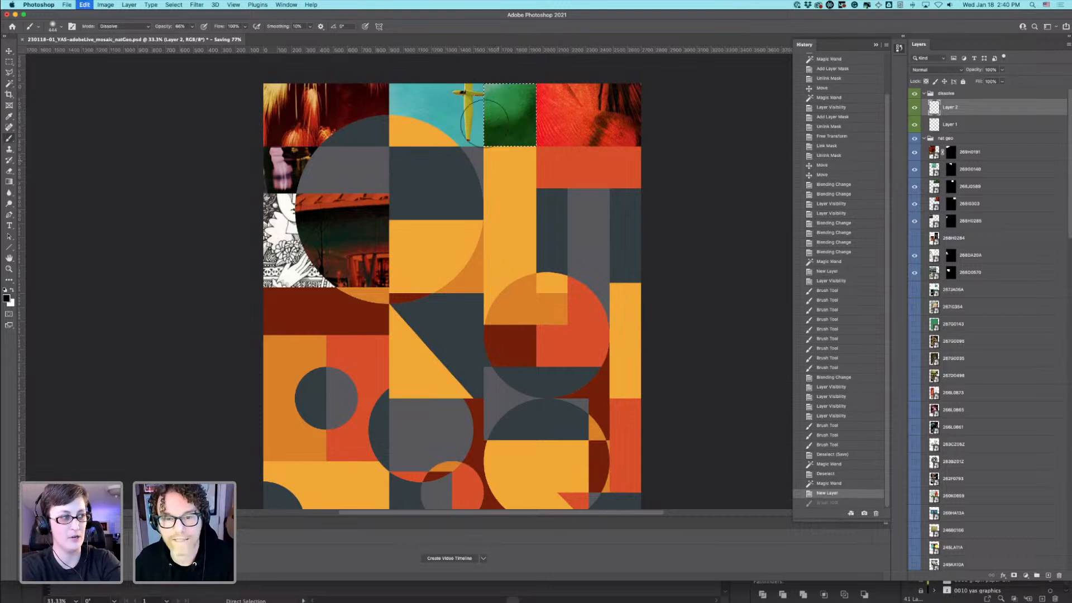
mouse_move(485, 106)
mouse_down()
mouse_move(483, 134)
mouse_move(477, 89)
mouse_move(487, 120)
mouse_up()
drag(489, 123, 495, 152)
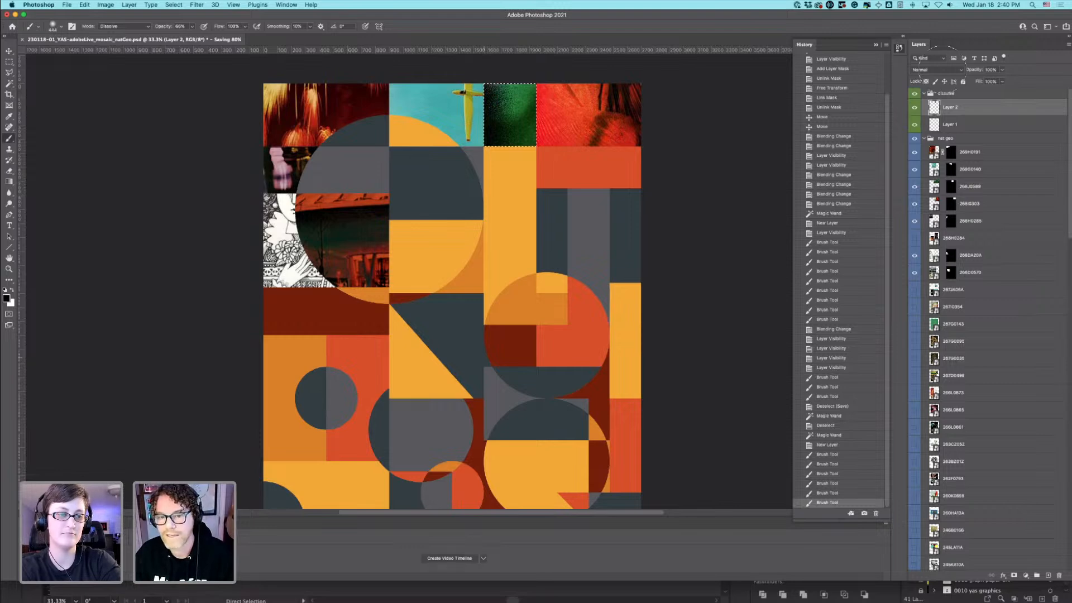
Step: Deselect the green rectangle and set Layer 2's blend mode to Divide
key(super+d)
click(943, 71)
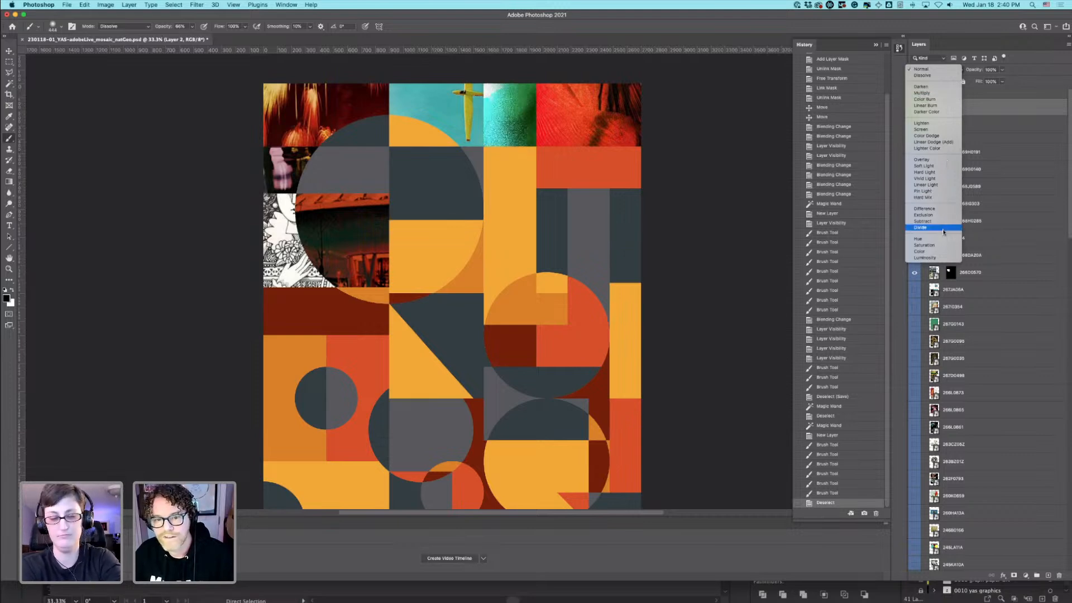
click(941, 229)
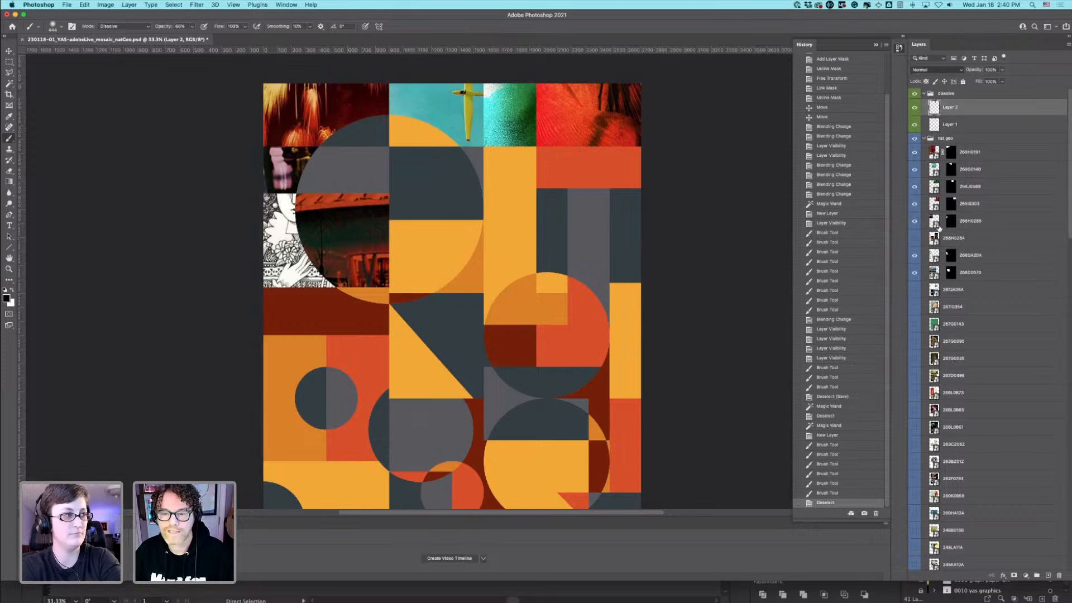
Step: Rotate Layer 2's grain shading 180 degrees within the green rectangle and lower the layer's opacity
key(super+t)
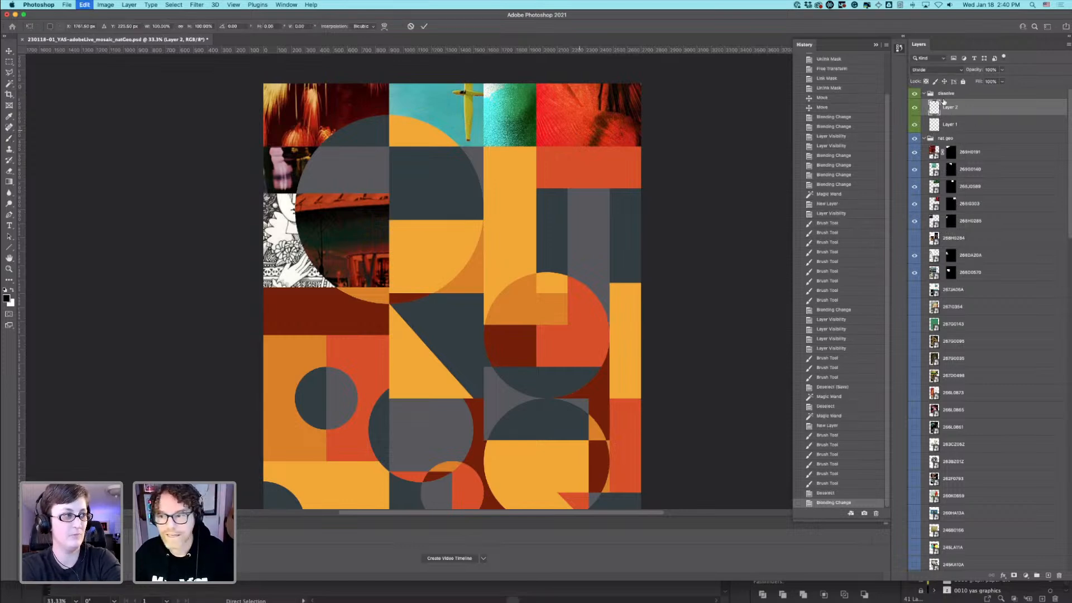
super+click(522, 145)
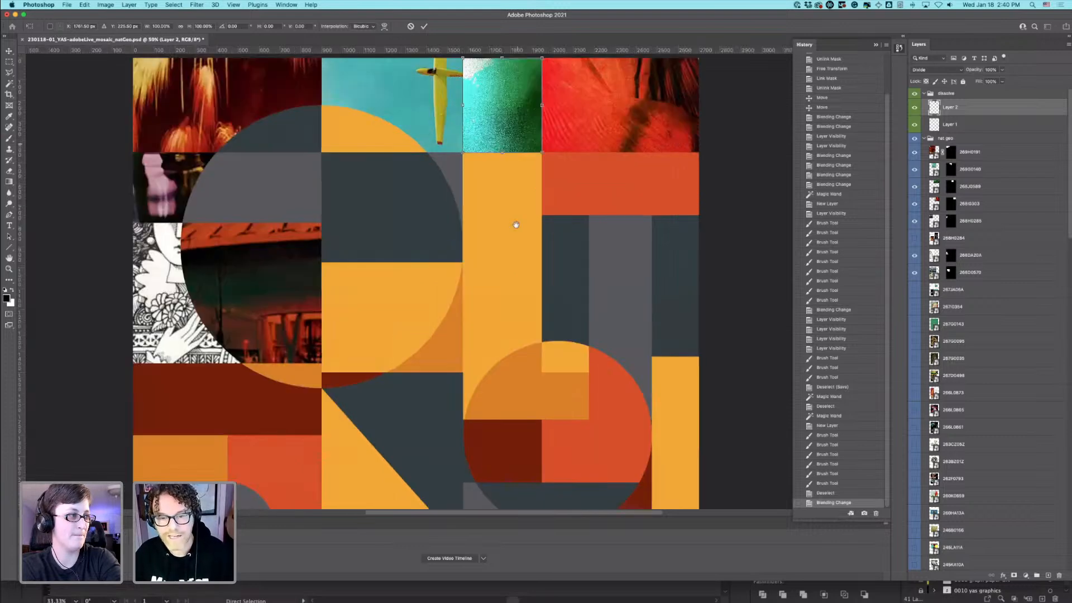
drag(550, 220, 432, 119)
key(Return)
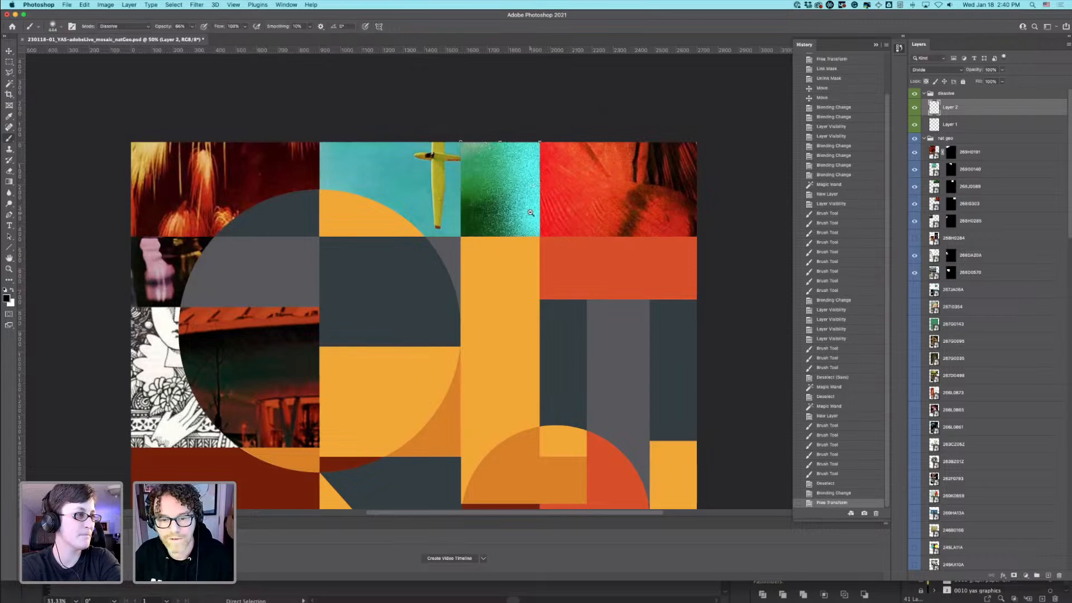
key(super+minus)
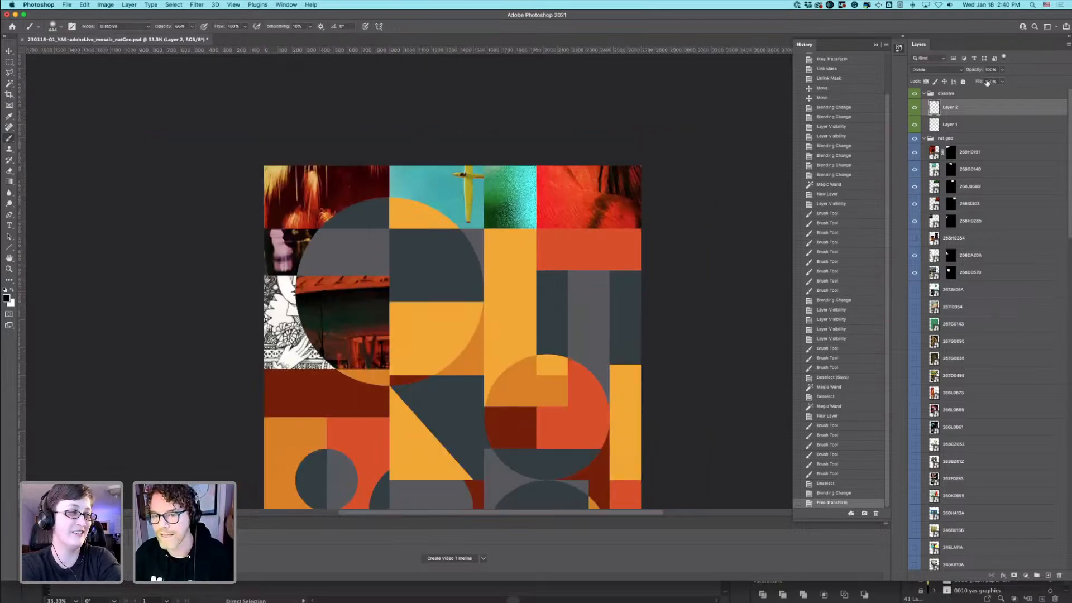
drag(977, 71, 981, 73)
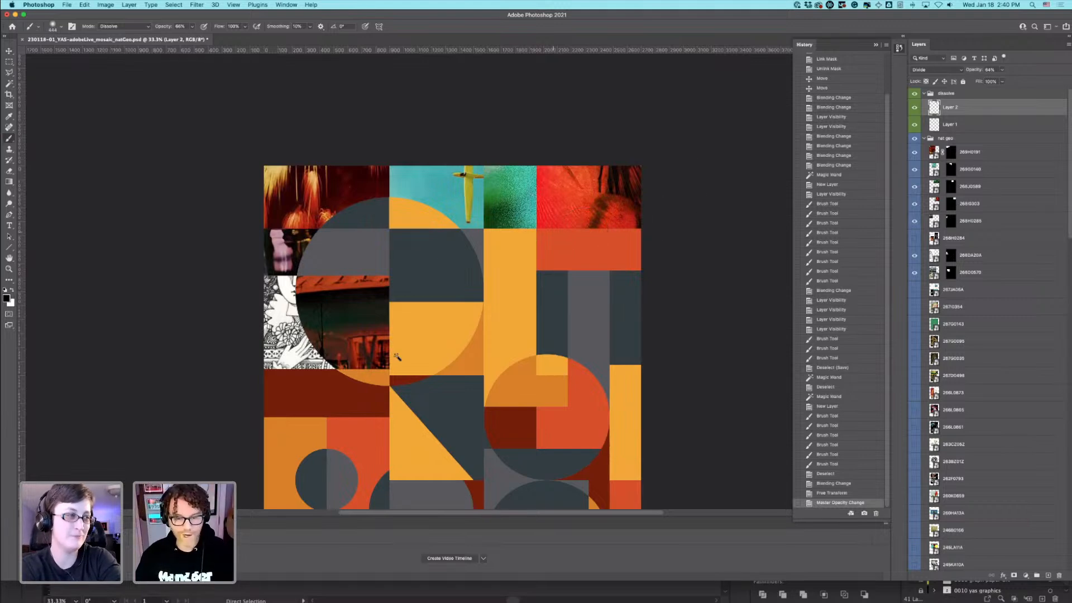
Step: Select the tall yellow shape below the green rectangle on the Vector Smart Object layer with the Magic Wand
key(w)
click(509, 283)
scroll(1033, 488, down, 5)
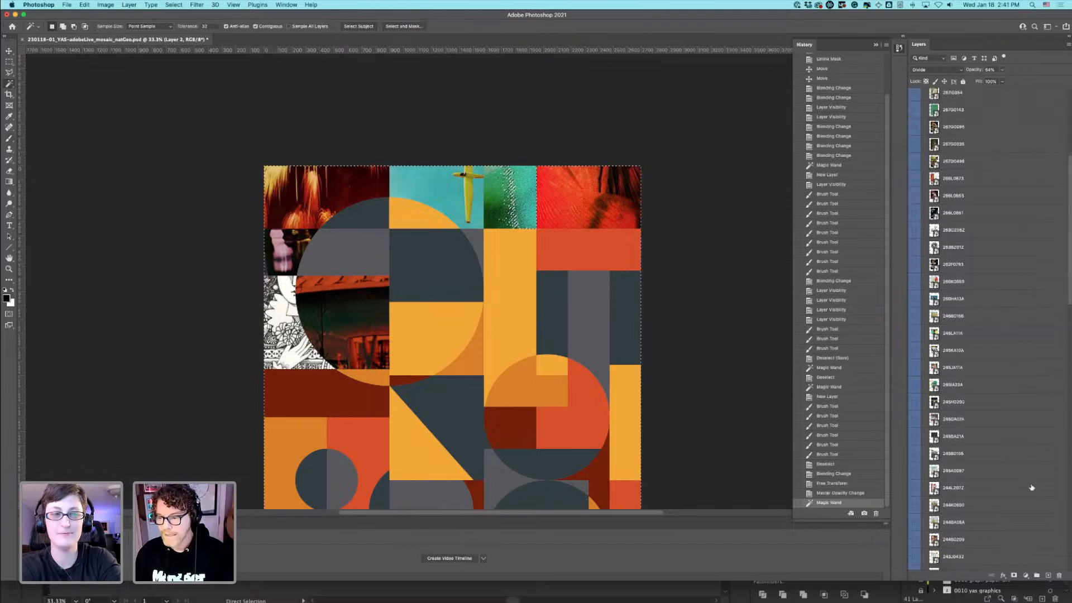
scroll(1030, 487, down, 10)
click(976, 543)
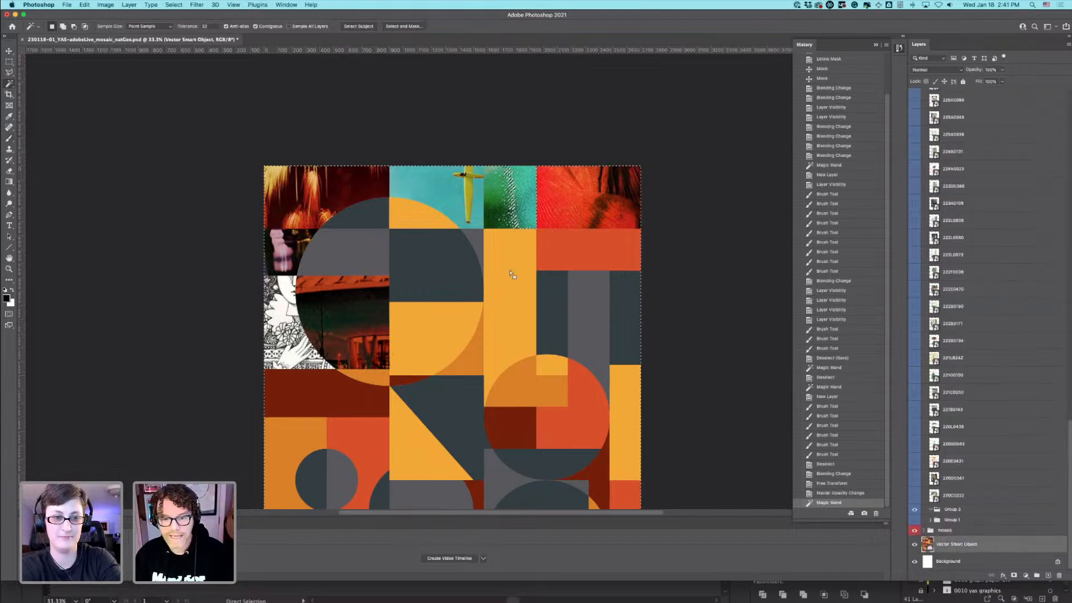
key(ctrl+d)
click(511, 274)
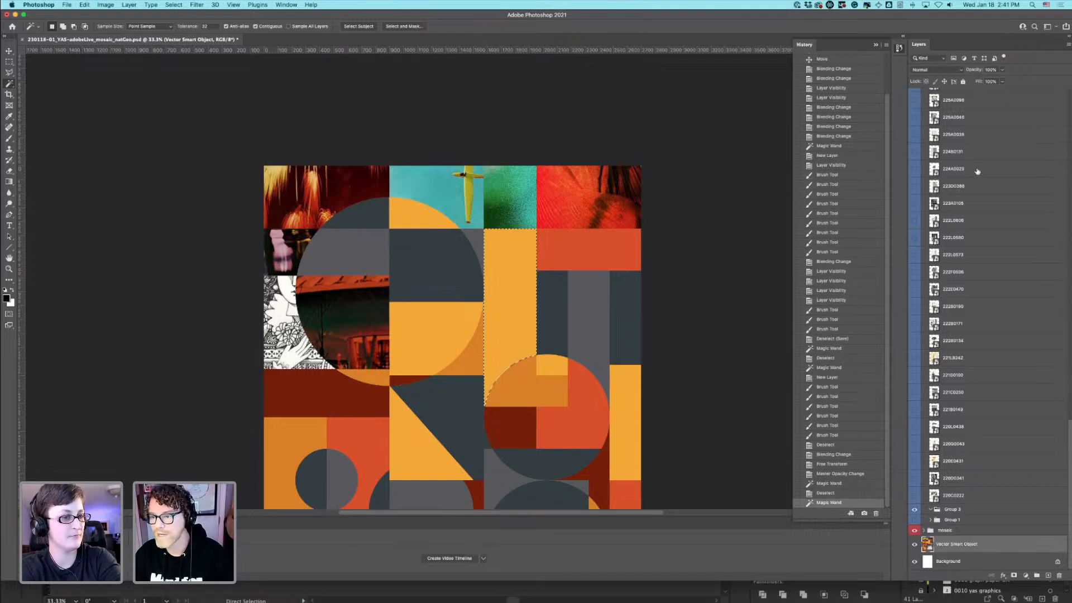
Step: Show and select the "New thunder" car advertisement layer in the nat geo group, keeping the yellow shape's selection active
scroll(978, 171, up, 20)
scroll(977, 173, up, 3)
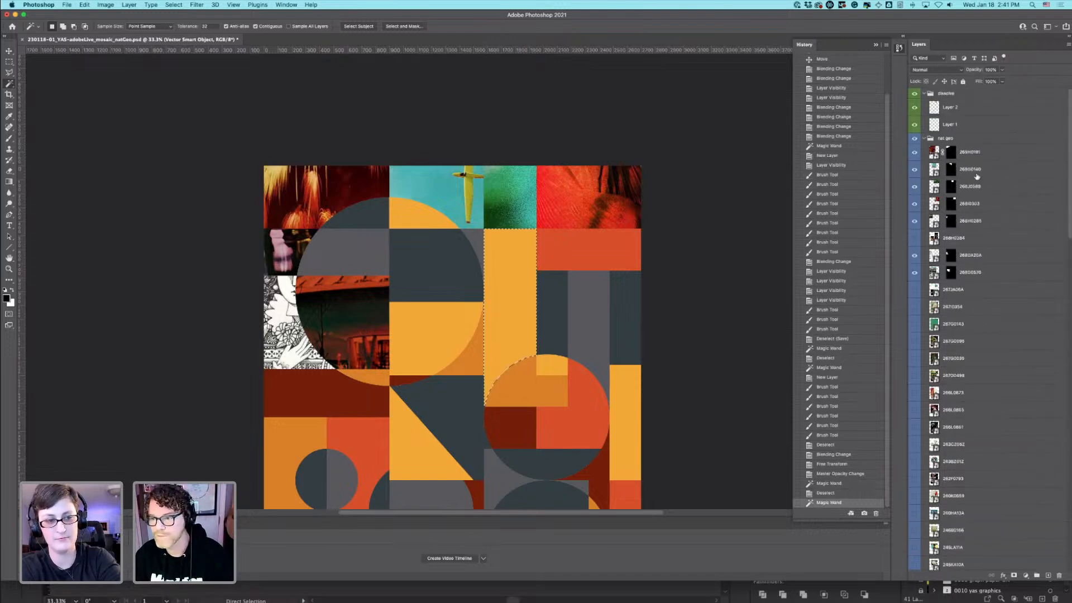
click(915, 290)
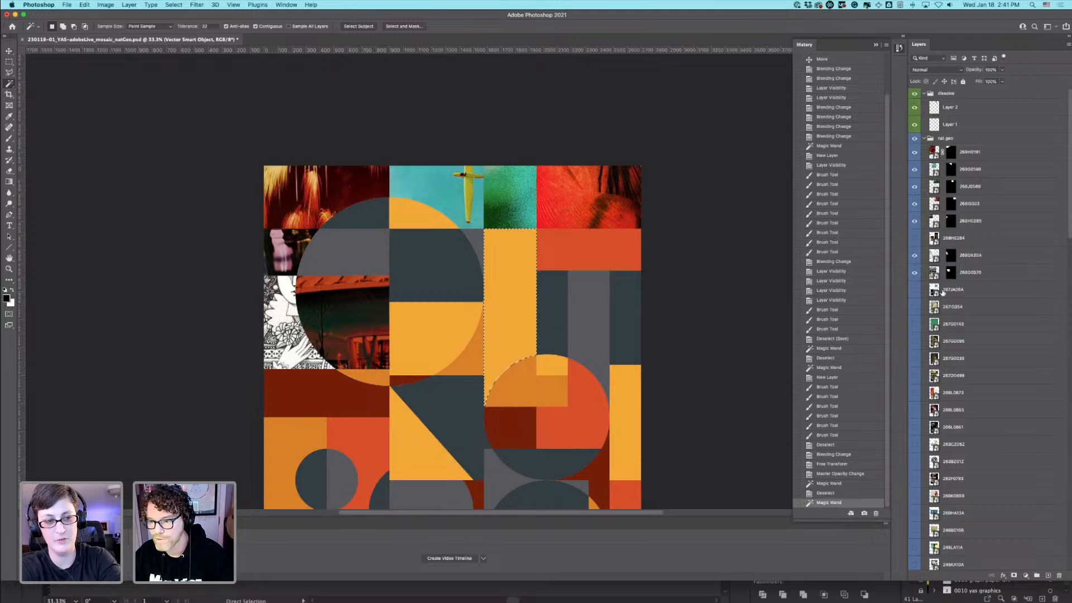
click(947, 295)
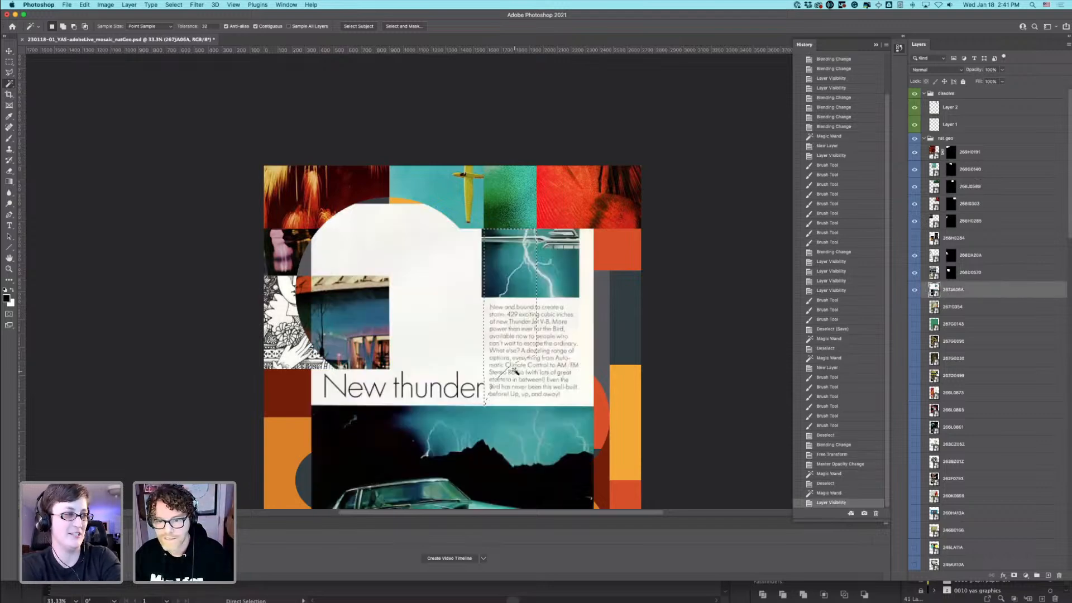
scroll(753, 354, down, 3)
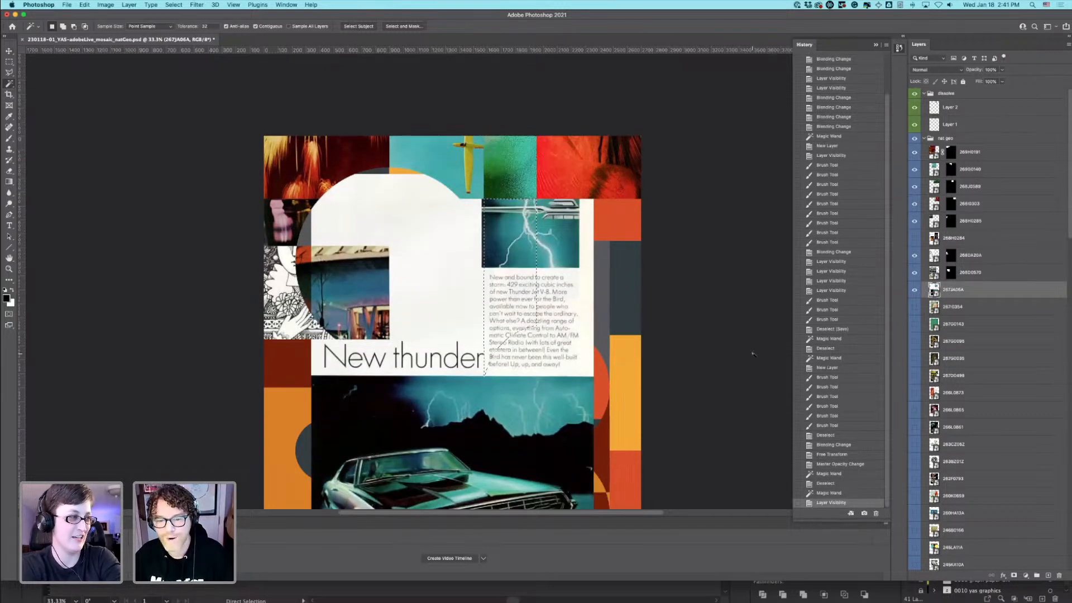
Step: Mask the car advertisement layer with the tall yellow shape's selection and unlink the mask from the photo
click(1016, 576)
click(943, 291)
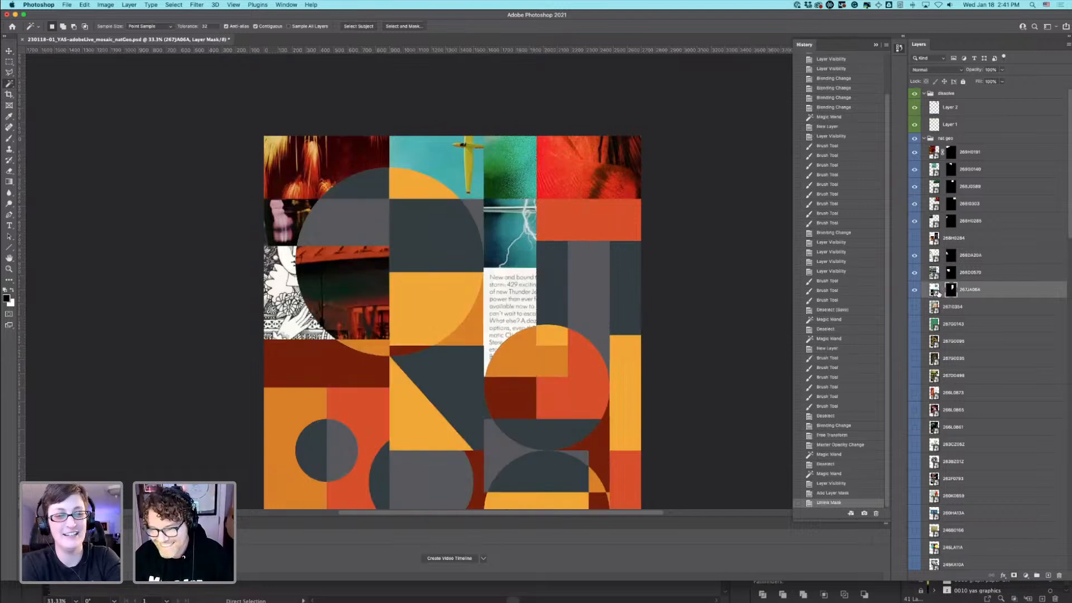
Step: Reposition the car advertisement photo independently of its mask so the car's front fills the tall shape below the green rectangle
click(936, 291)
key(super+t)
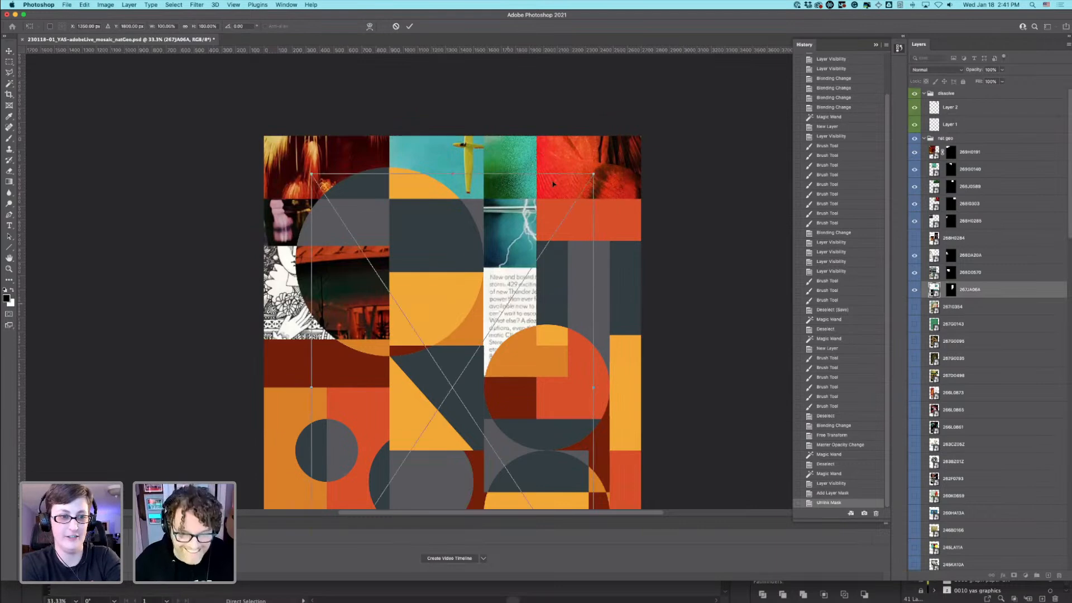
drag(519, 317, 559, 248)
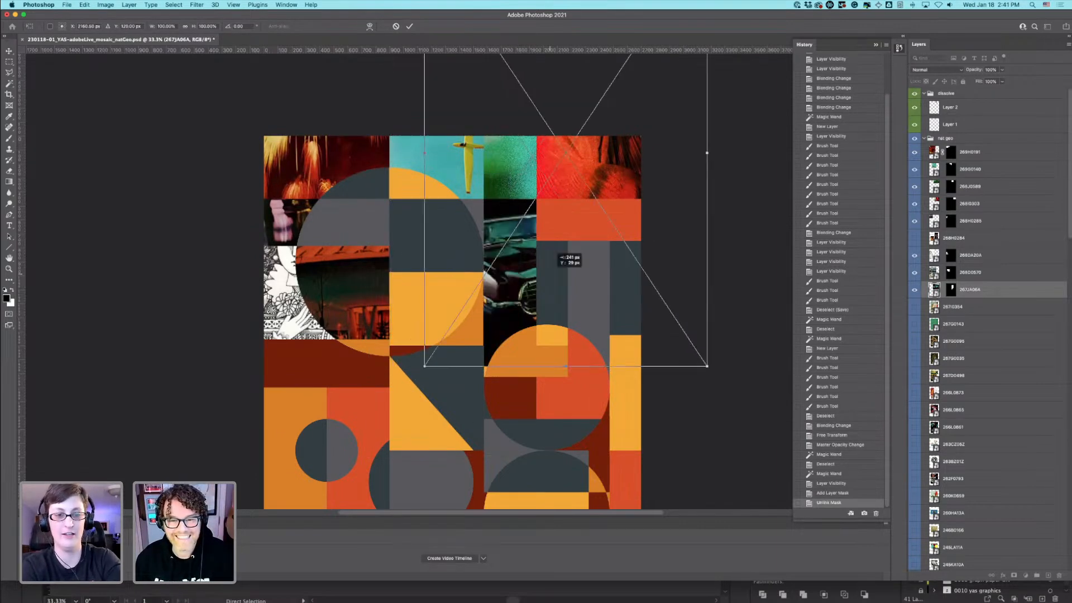
key(Return)
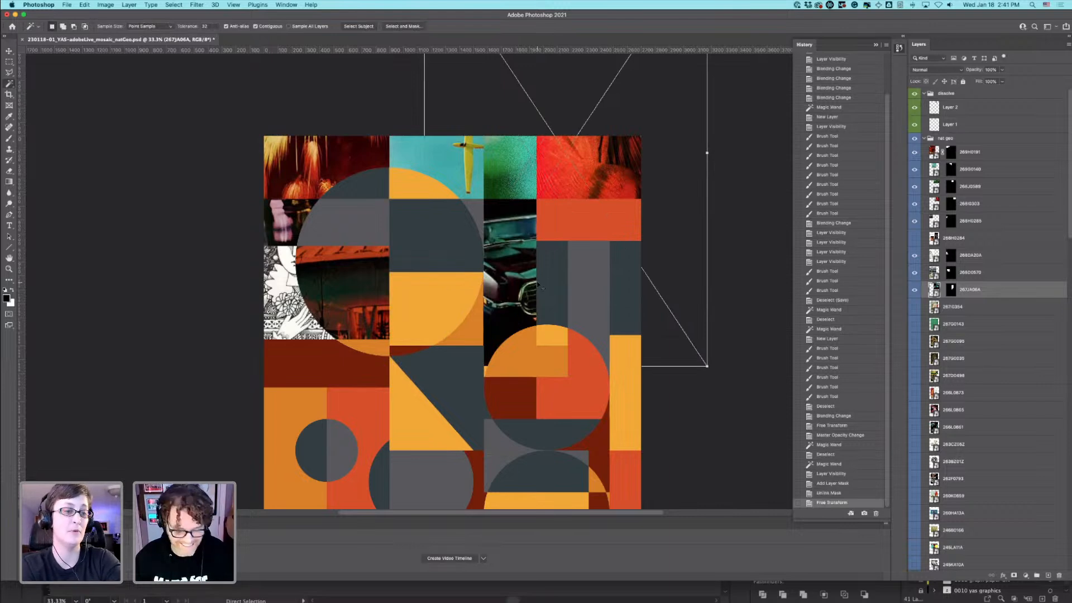
key(super+t)
drag(535, 185, 531, 212)
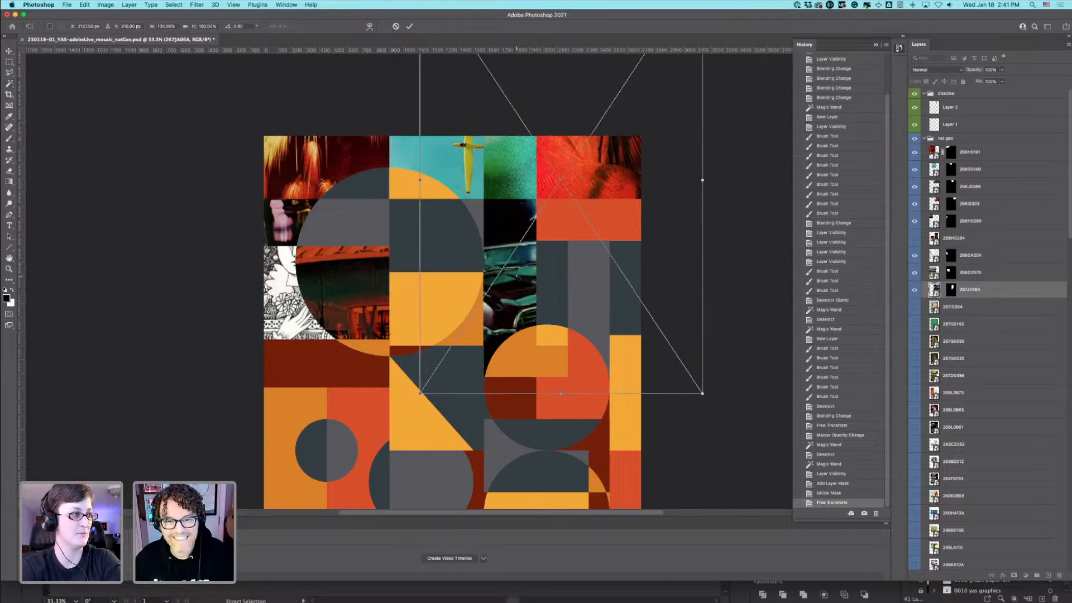
key(Return)
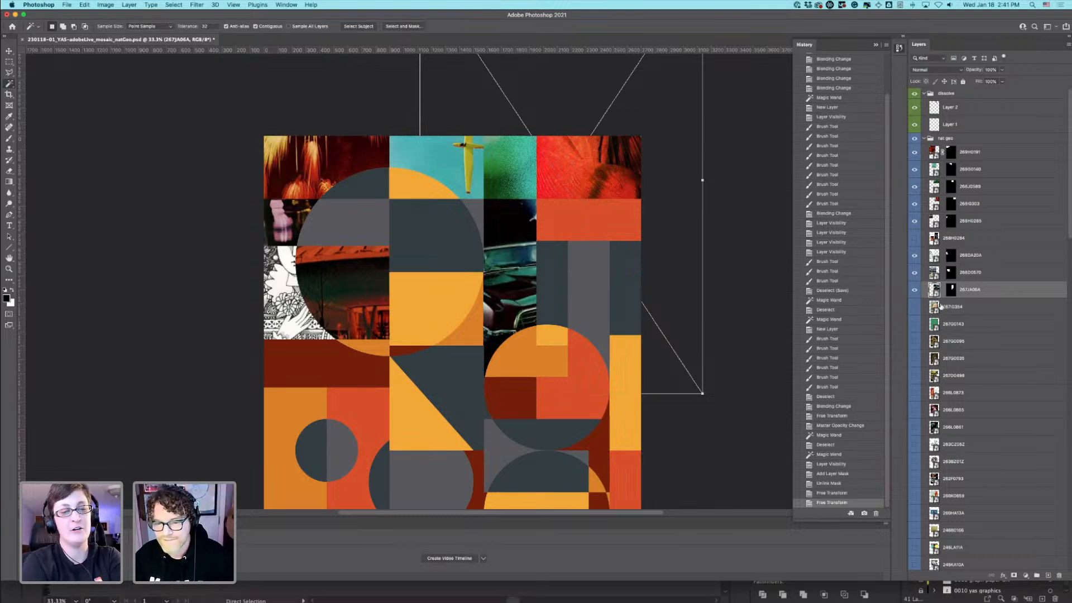
click(915, 306)
click(941, 307)
click(915, 307)
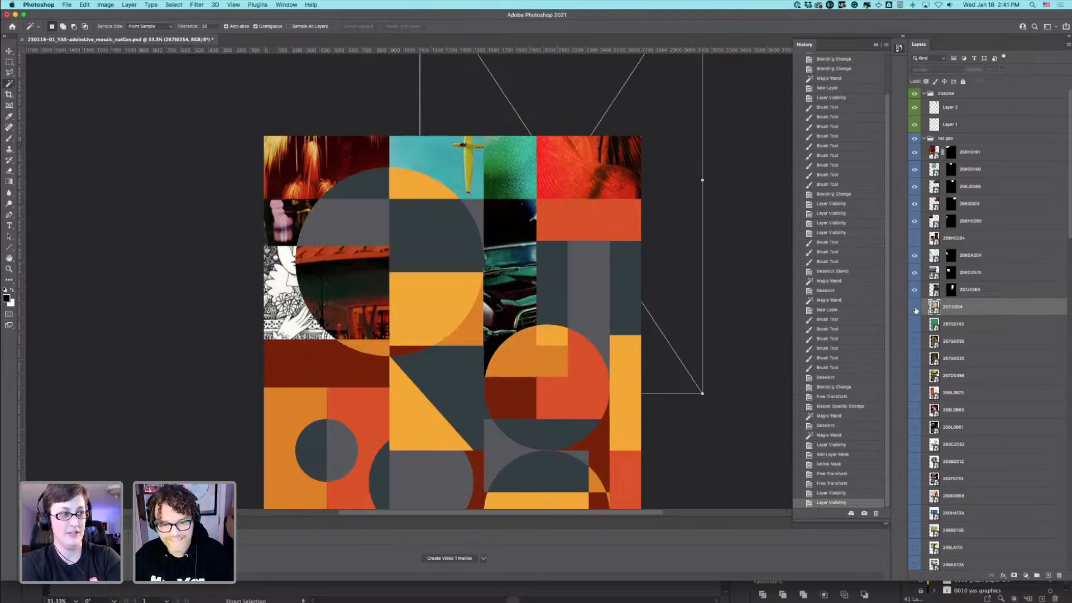
Step: Select the dark slate segment of the large circle on the Vector Smart Object layer with the Magic Wand
scroll(1039, 472, down, 10)
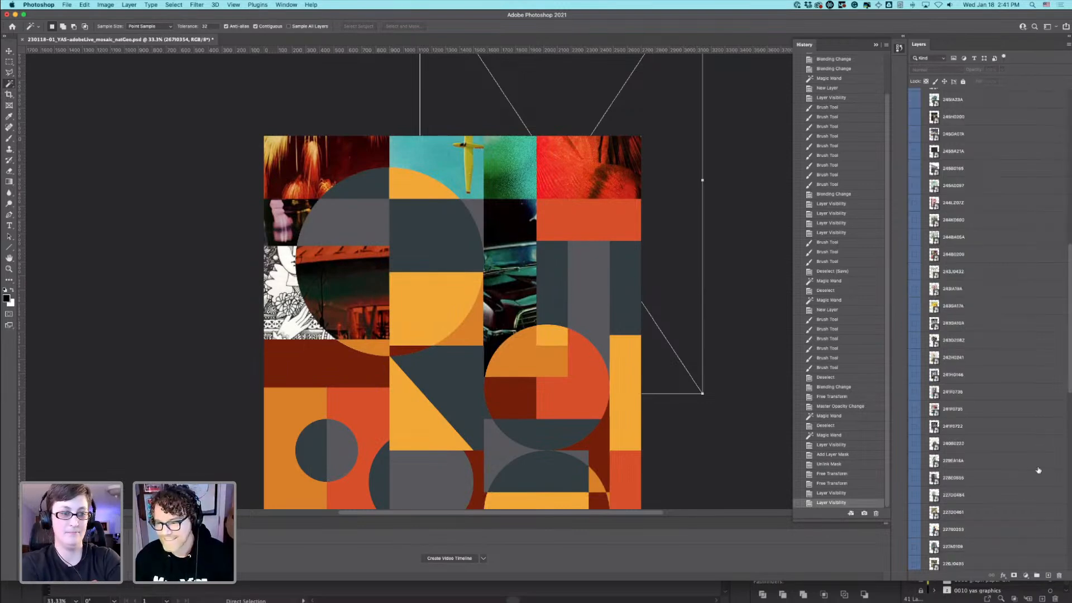
scroll(1015, 458, down, 5)
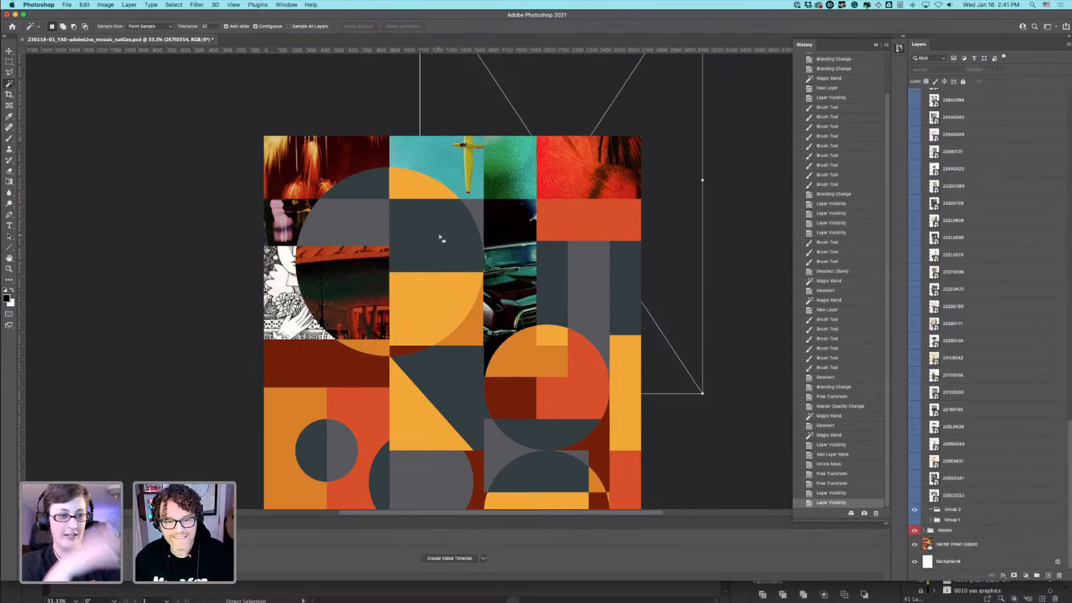
click(441, 239)
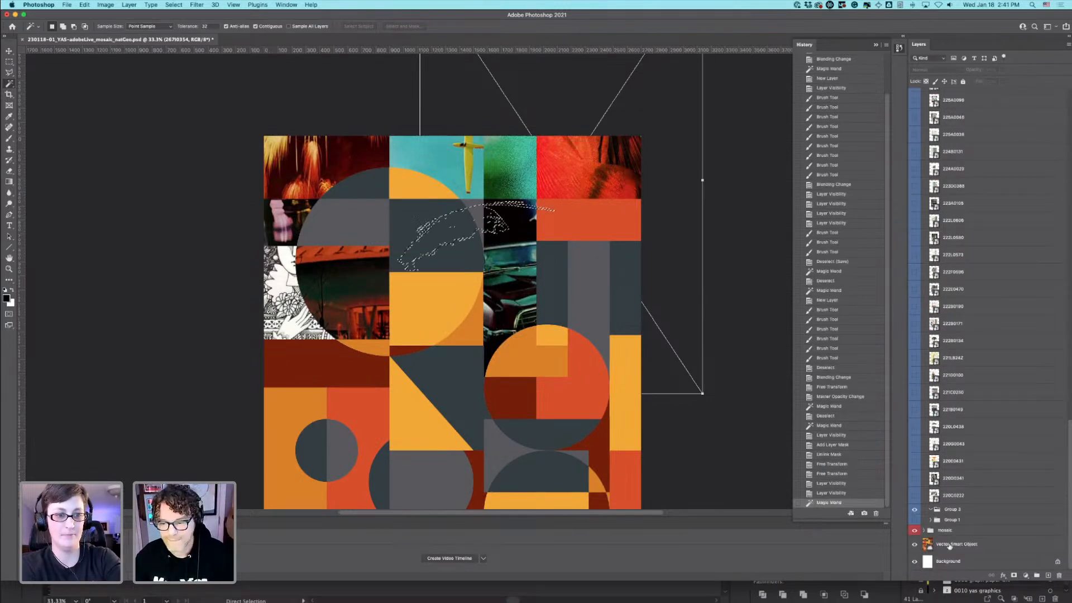
click(443, 266)
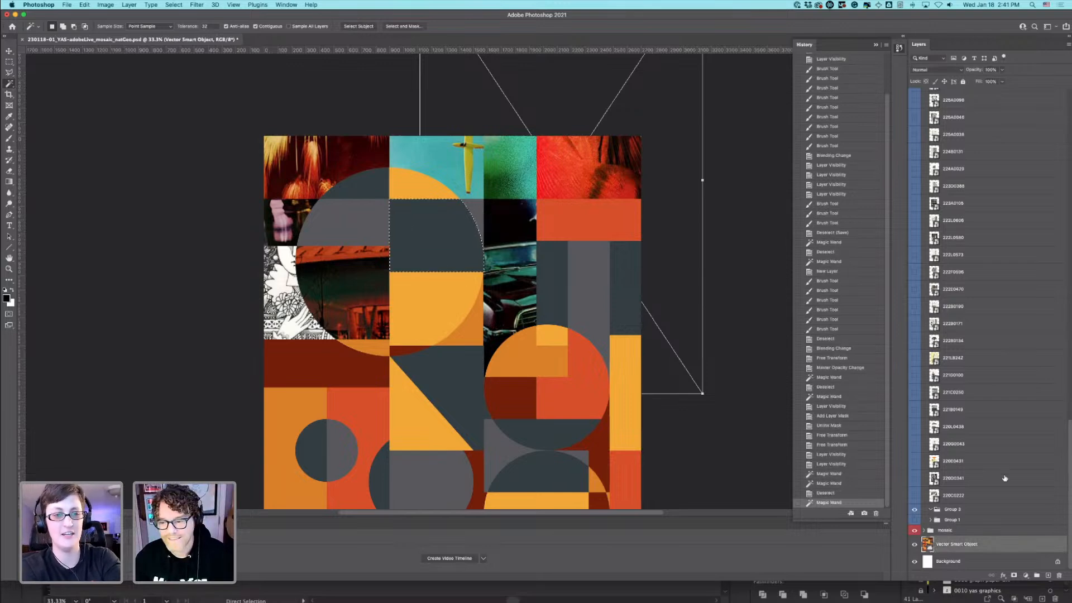
Step: Show the astronaut helmet photo layer in the nat geo group and mask it with the dark segment's selection
scroll(1006, 475, up, 10)
scroll(1006, 475, up, 10)
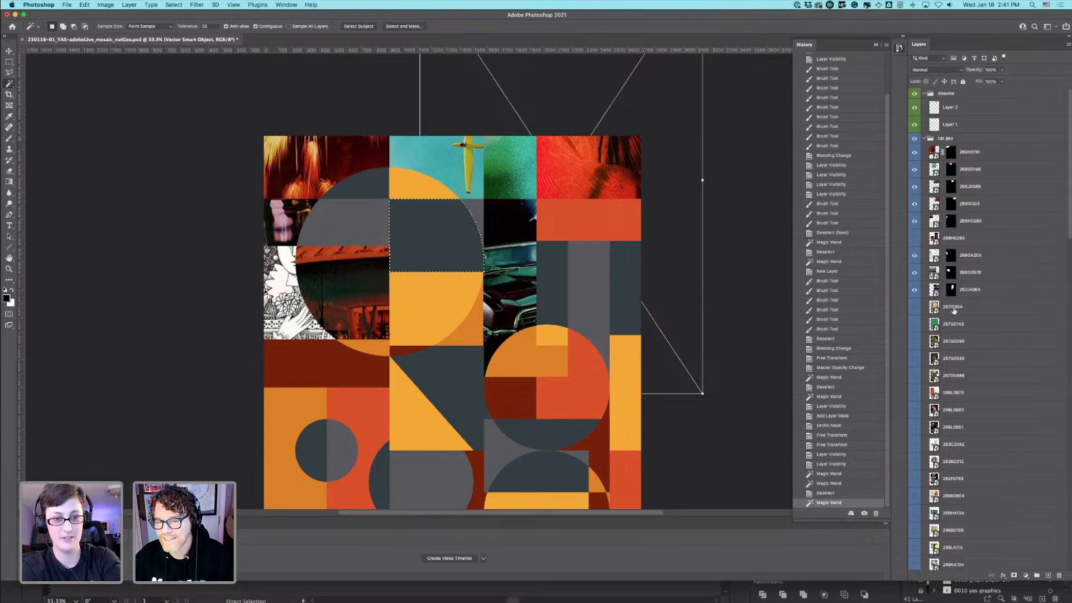
click(915, 308)
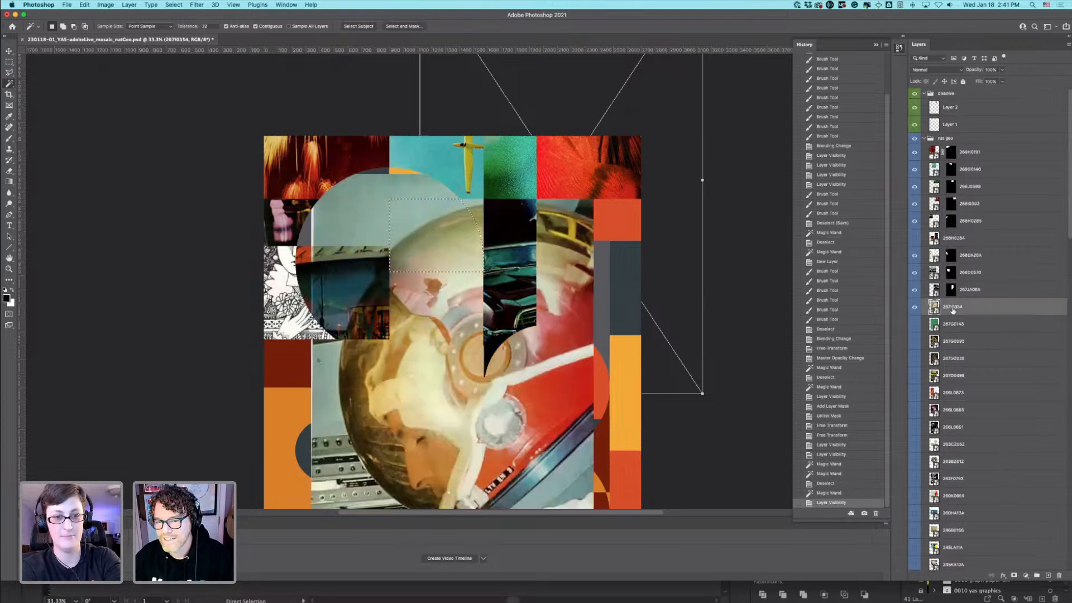
click(1014, 576)
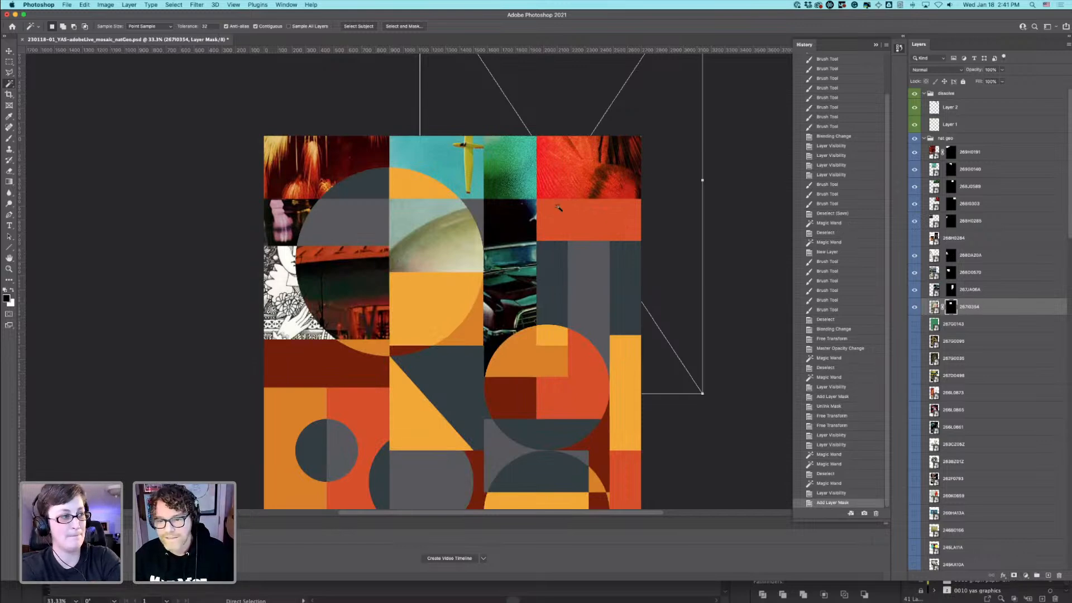
Step: Add a new empty layer beneath Layer 2 in the dissolve group and merge Layer 2 down into it
key(v)
click(958, 108)
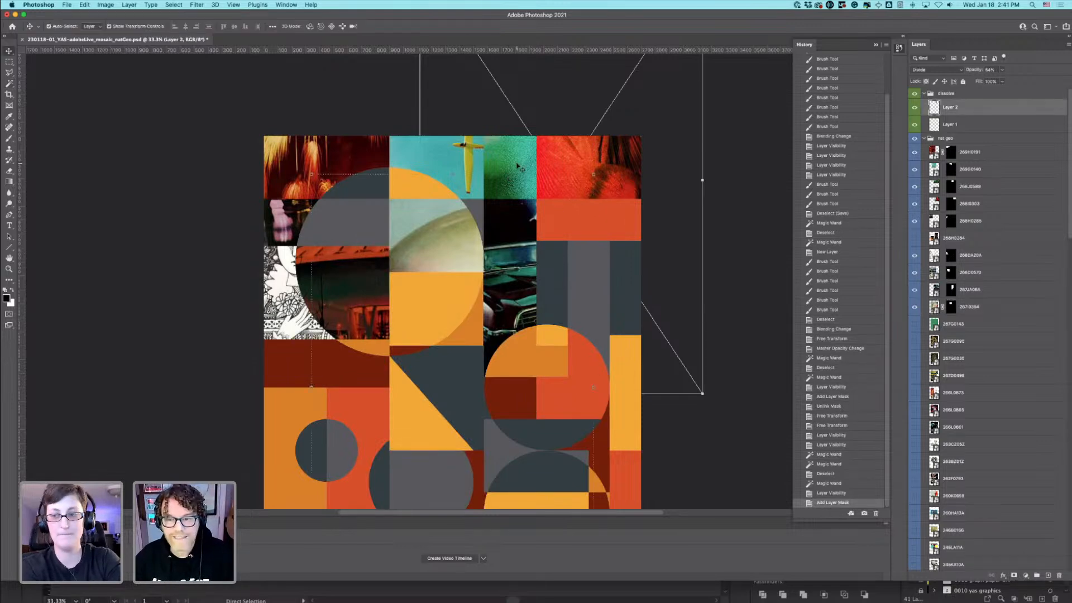
click(1049, 575)
mouse_move(958, 114)
mouse_down()
mouse_move(963, 134)
mouse_move(962, 114)
mouse_up()
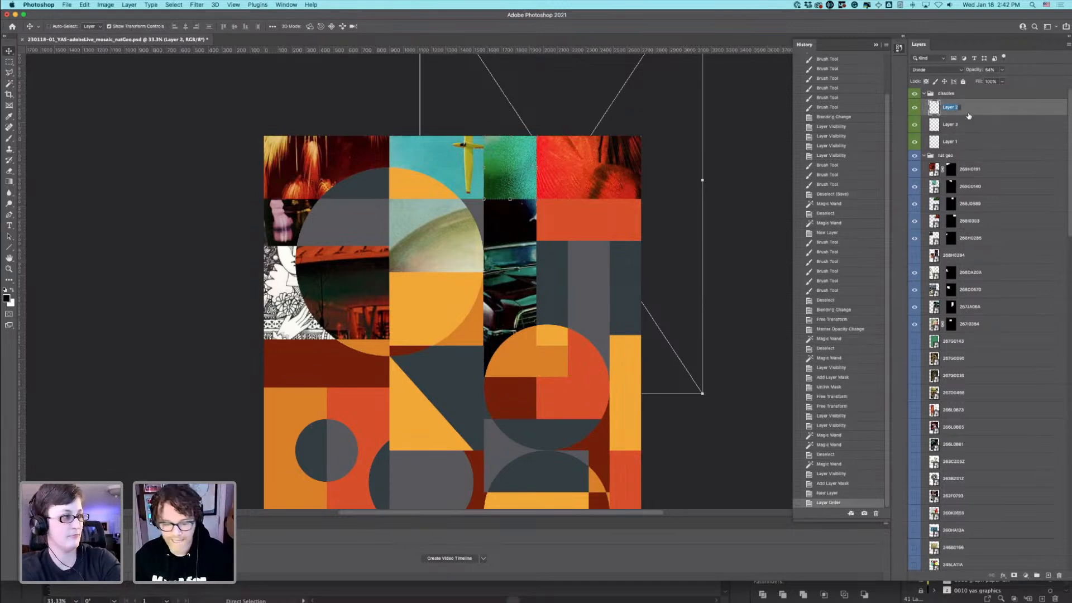
key(super+e)
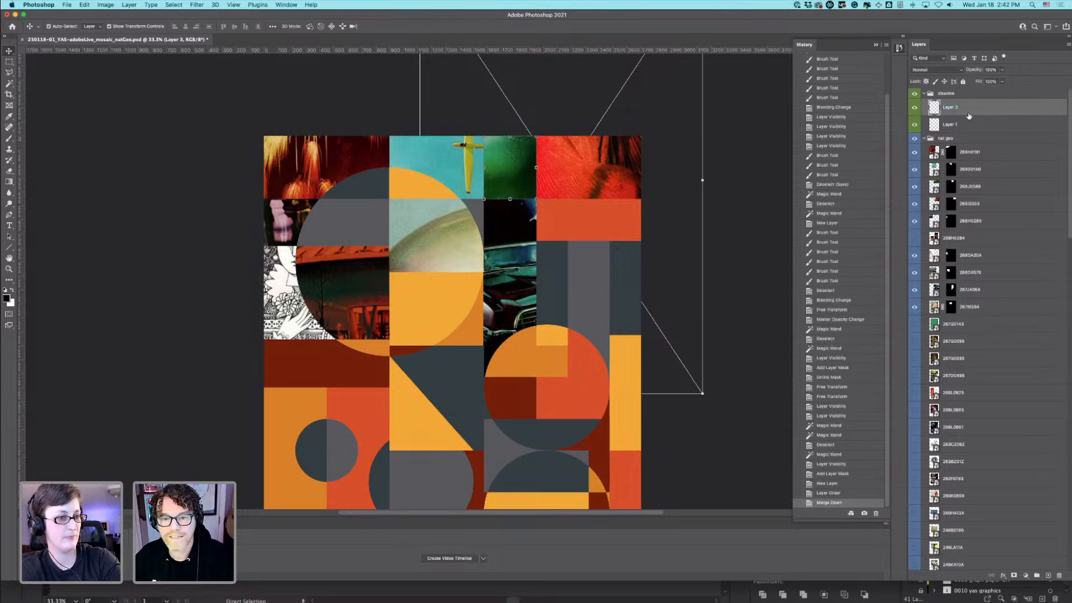
Step: Set the merged grain layer's blend mode to Divide, comparing the green rectangle with its unmerged state
super+click(520, 176)
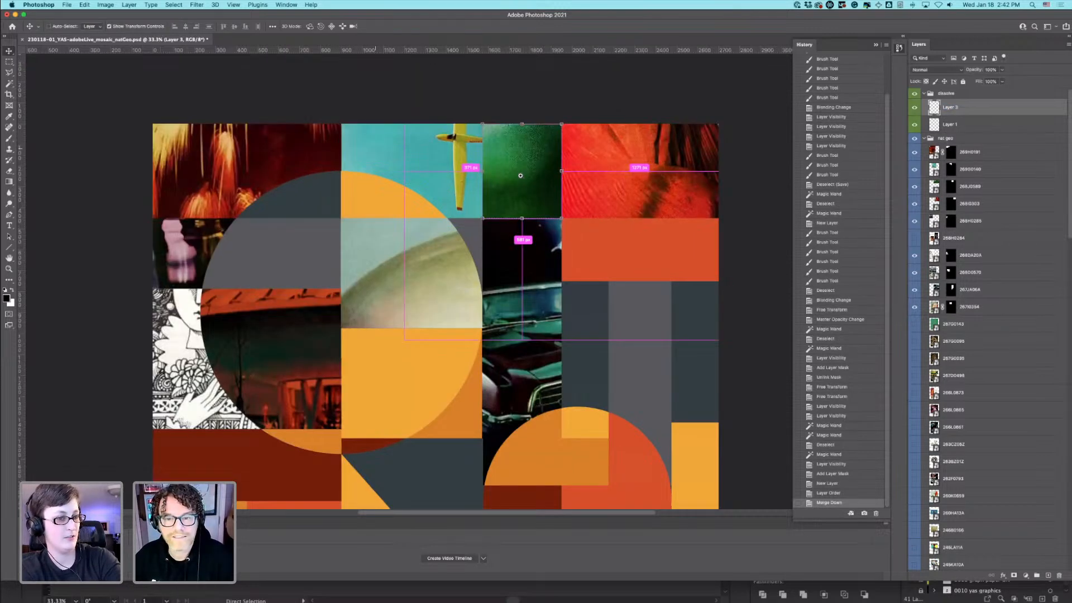
super+click(520, 176)
key(super+z)
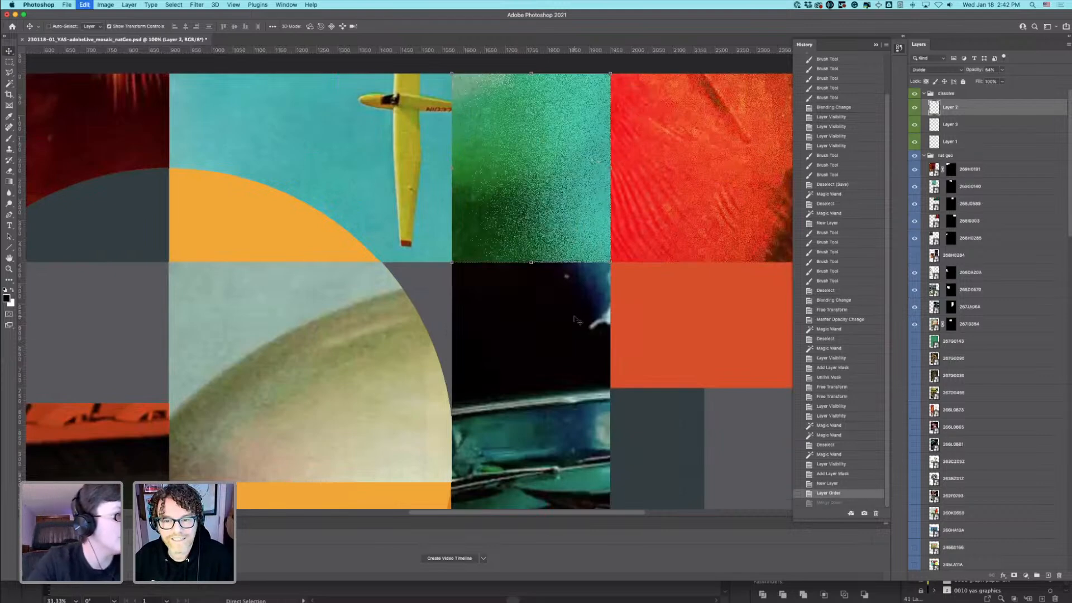
key(super+shift+z)
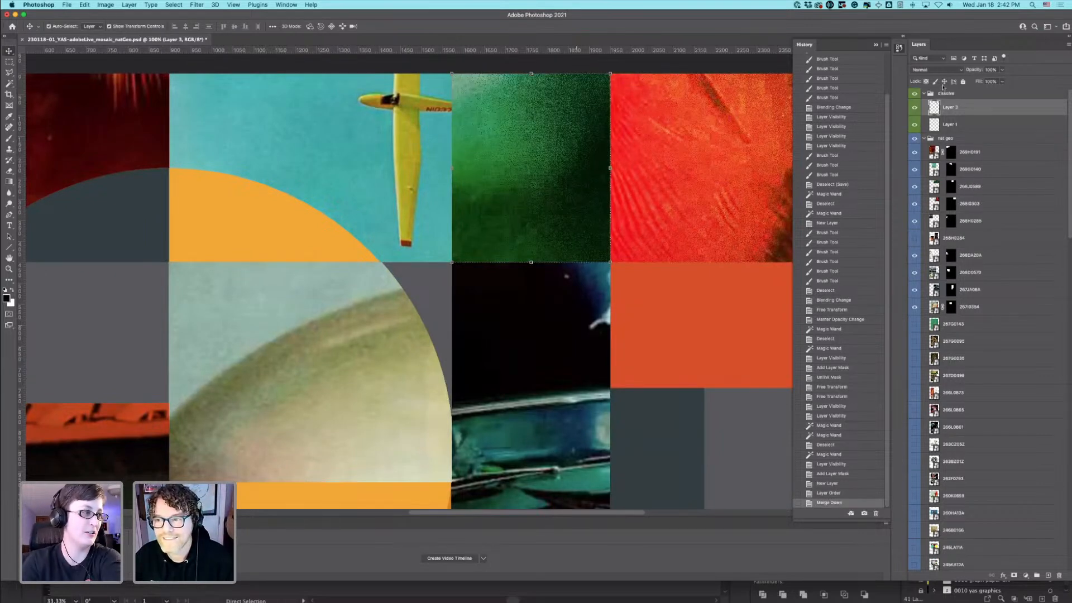
click(936, 70)
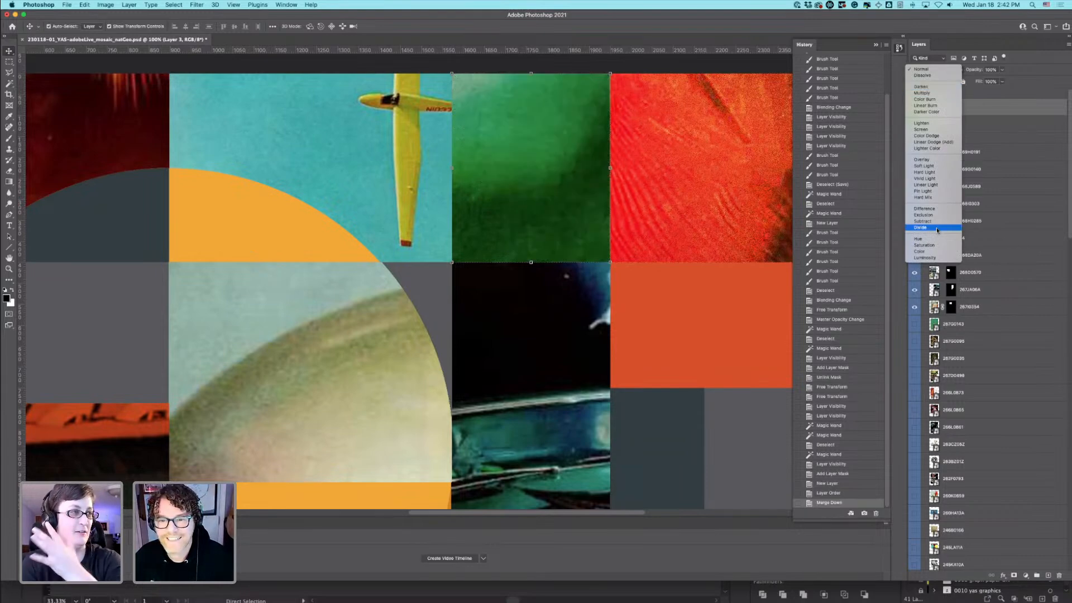
key(Escape)
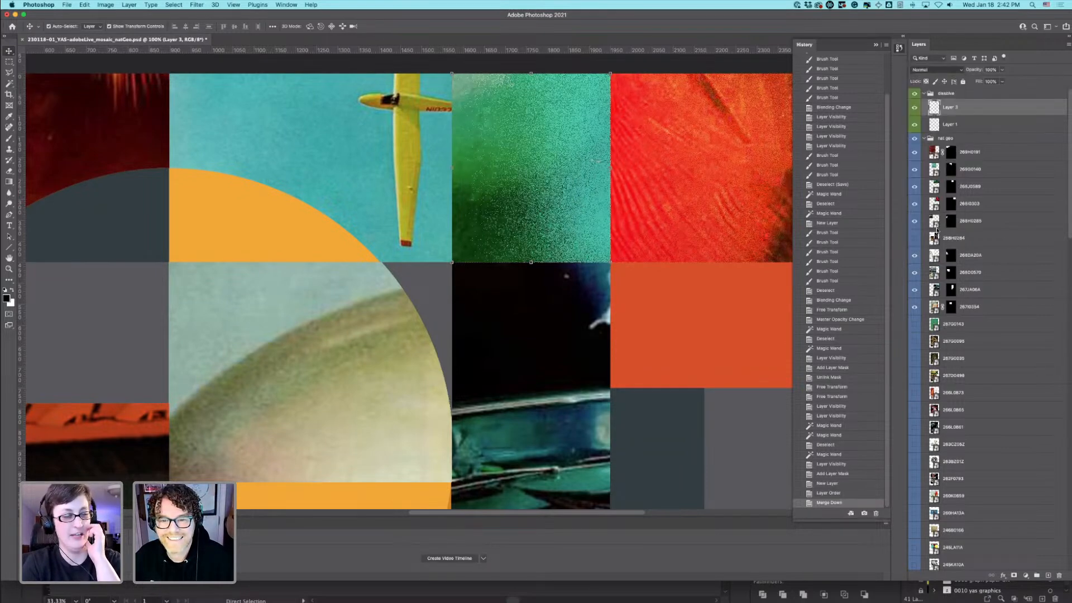
key(super+z)
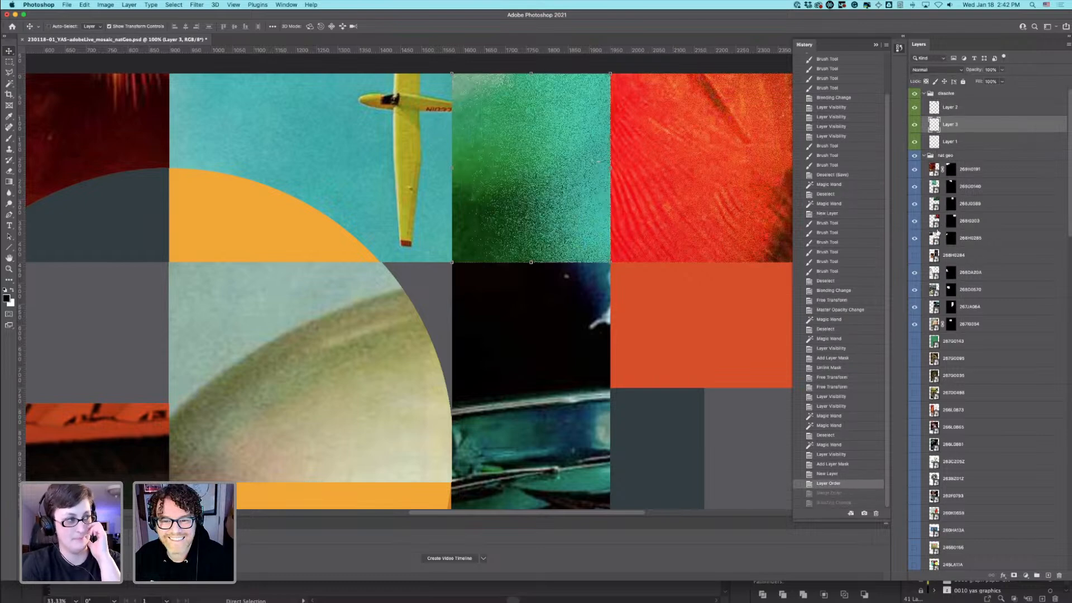
key(super+shift+z)
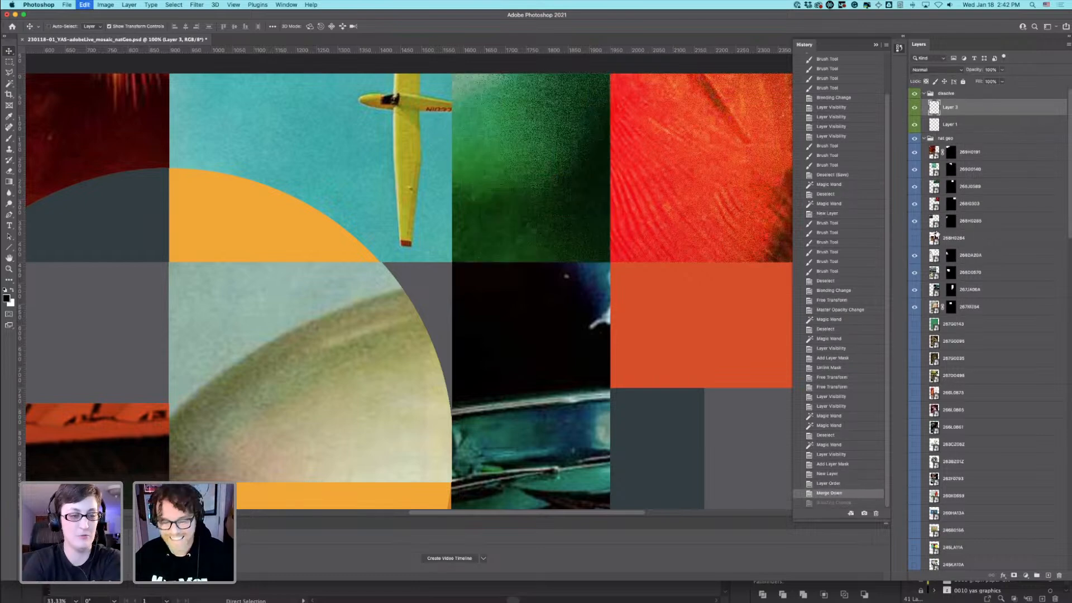
key(super+shift+z)
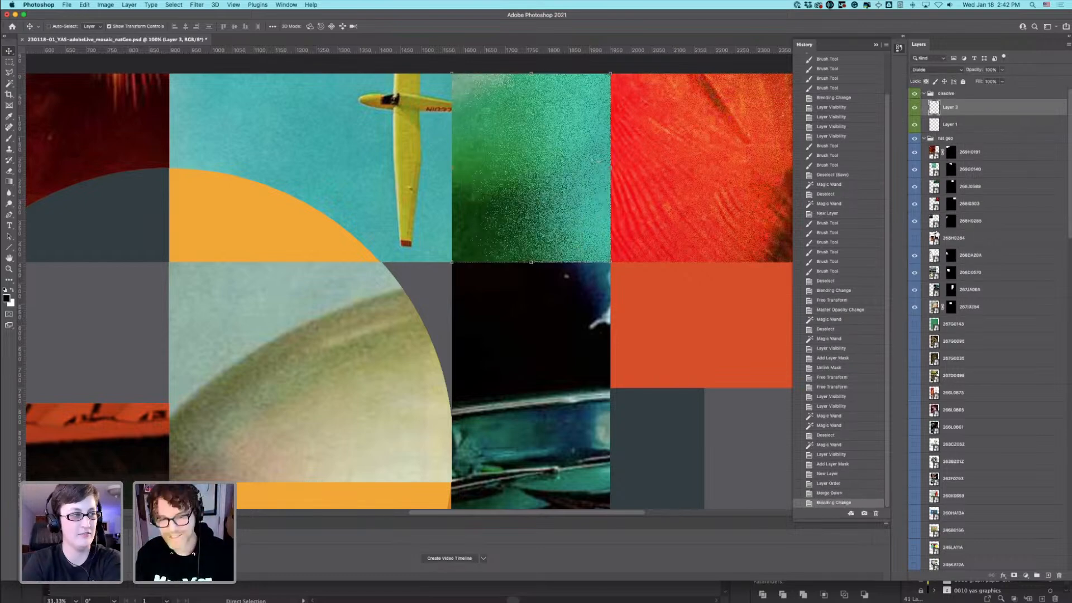
Step: Select the masked astronaut helmet photo layer and set its blend mode to Hard Light
key(super+minus)
key(super+minus)
key(super+minus)
super+click(632, 229)
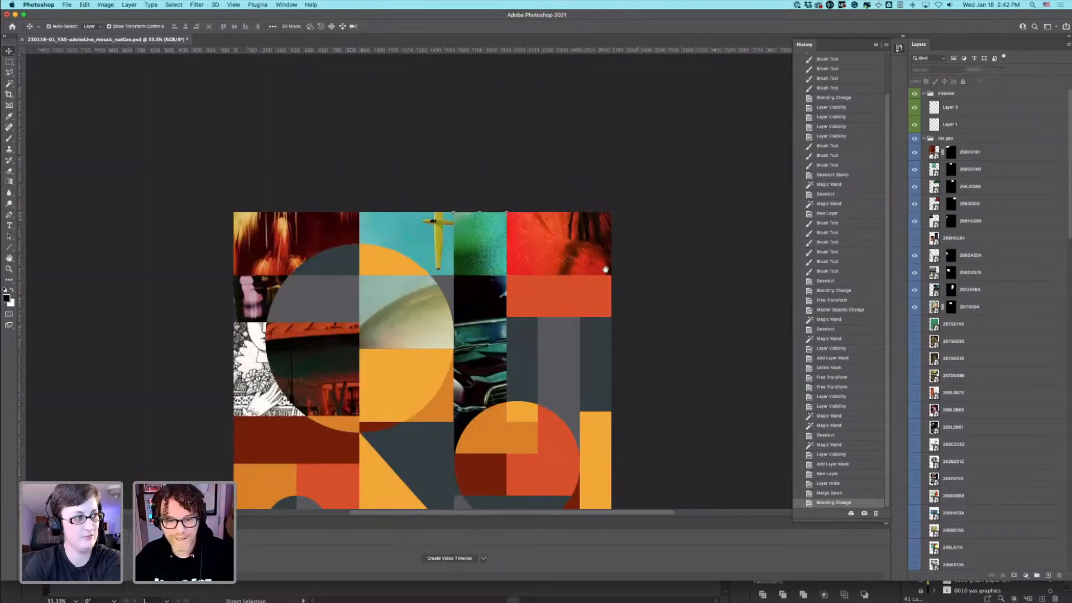
drag(635, 114, 651, 255)
super+click(465, 153)
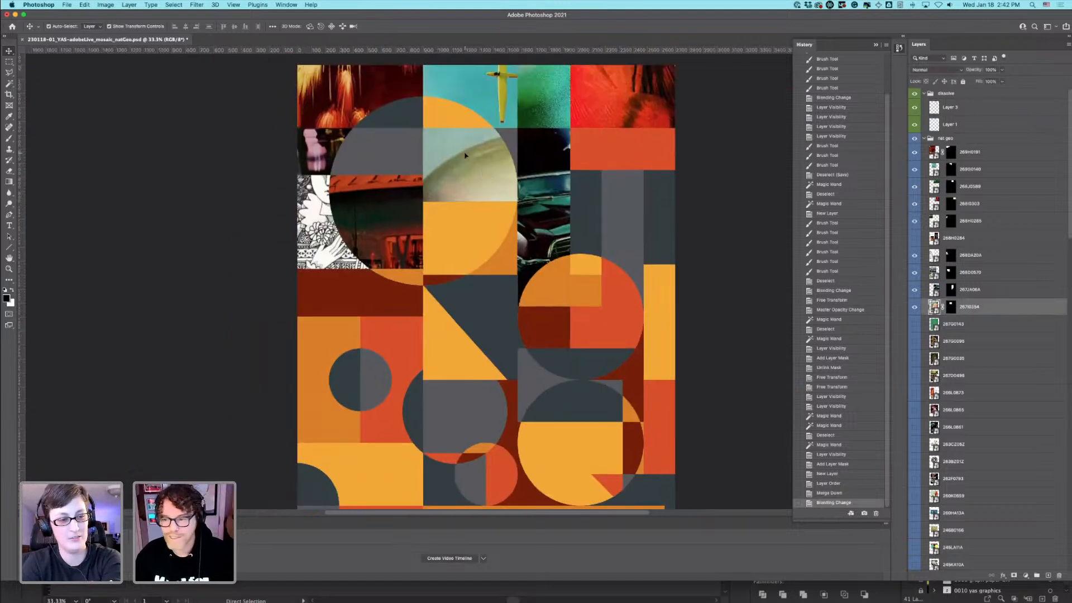
click(937, 69)
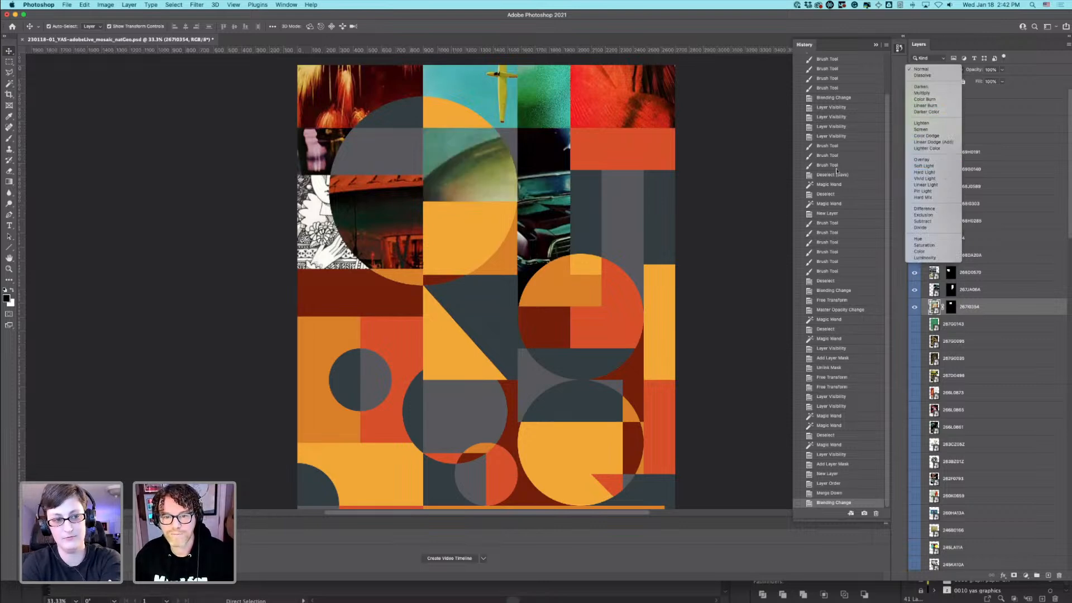
click(944, 173)
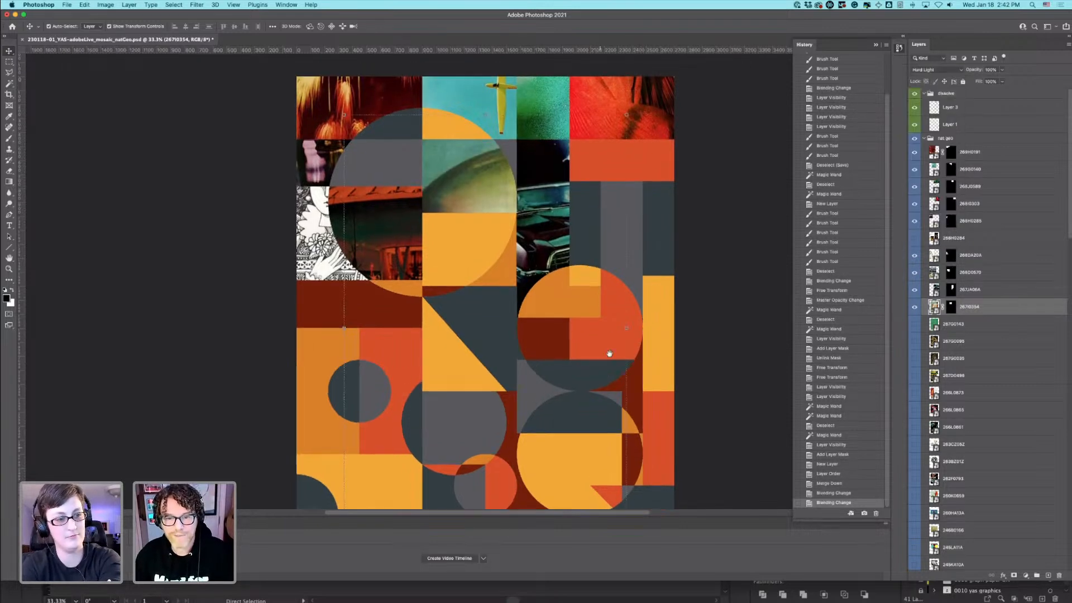
Step: Select the large yellow shape in the lowest circle on the Vector Smart Object layer with the Magic Wand
scroll(611, 354, down, 3)
key(w)
scroll(1010, 545, down, 3)
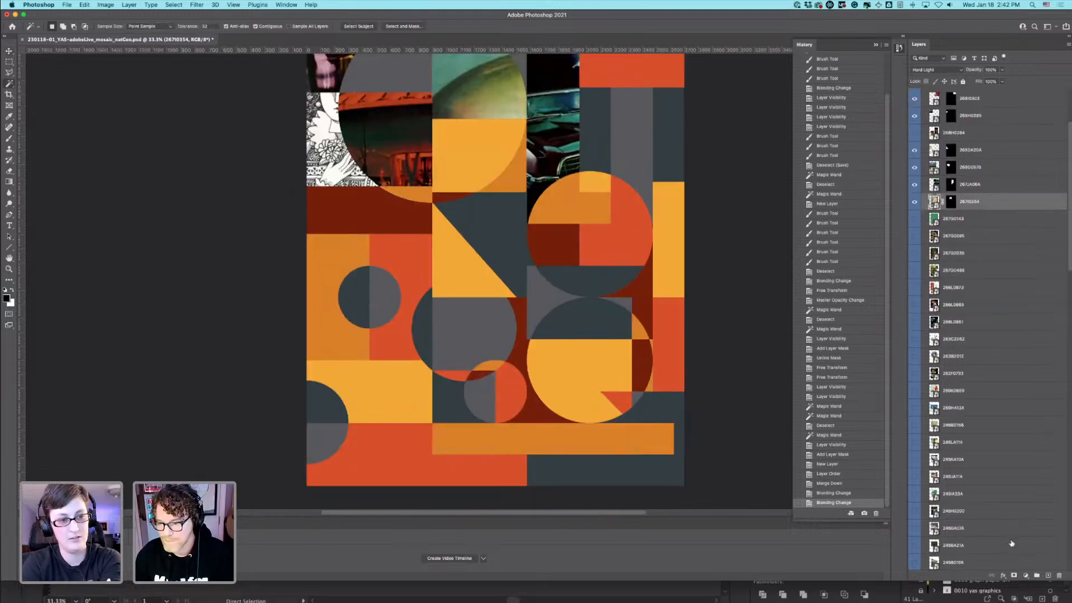
scroll(1002, 530, down, 15)
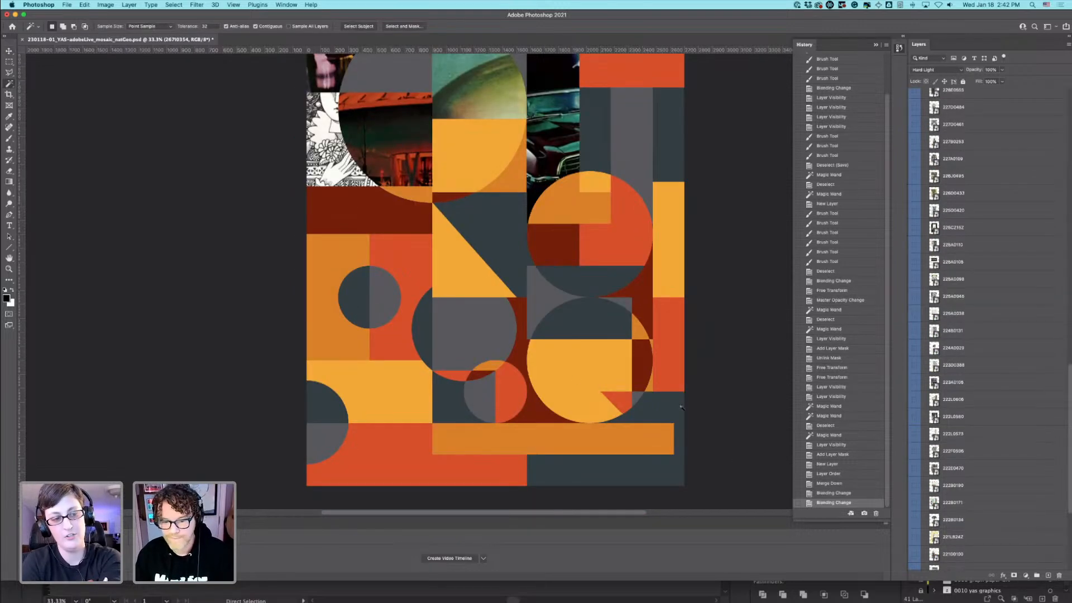
click(576, 380)
click(978, 547)
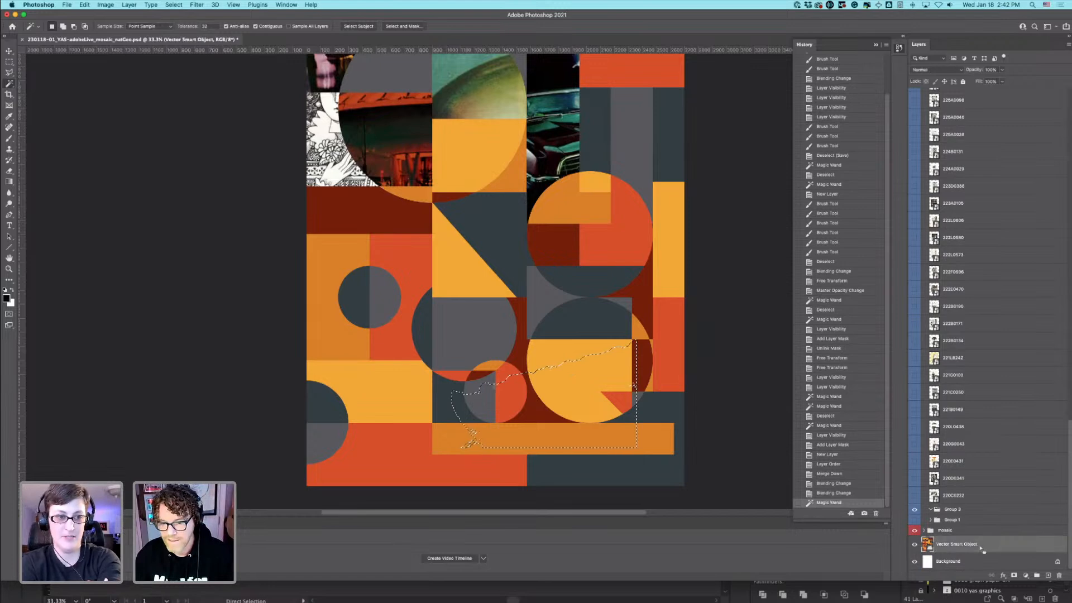
key(super+d)
click(584, 383)
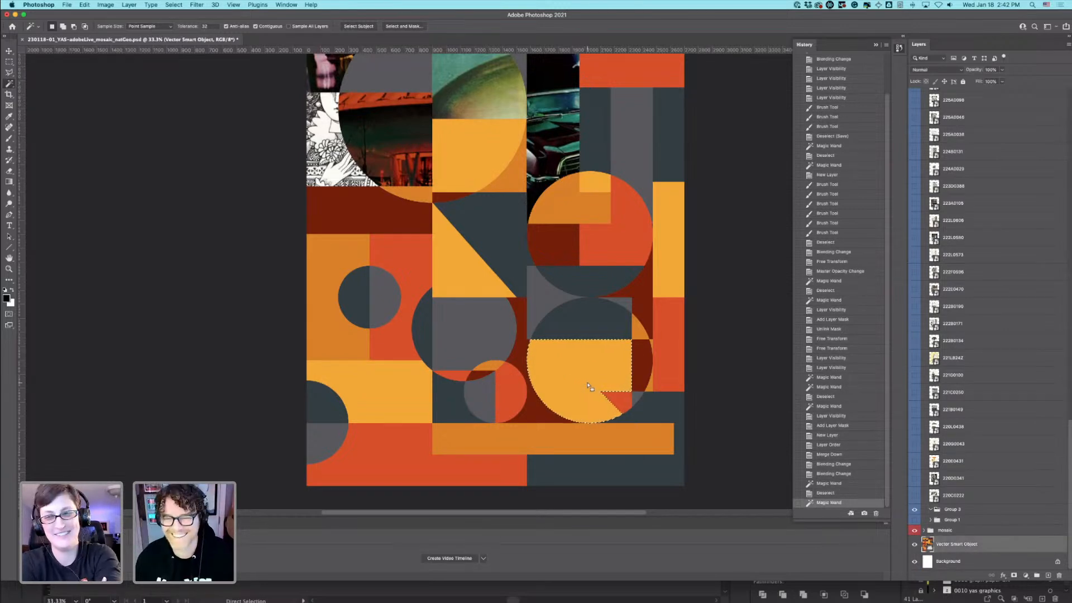
Step: Show the green lighthouse photo layer masked to the selected yellow shape and set its blend mode to Color Burn
scroll(591, 386, up, 1)
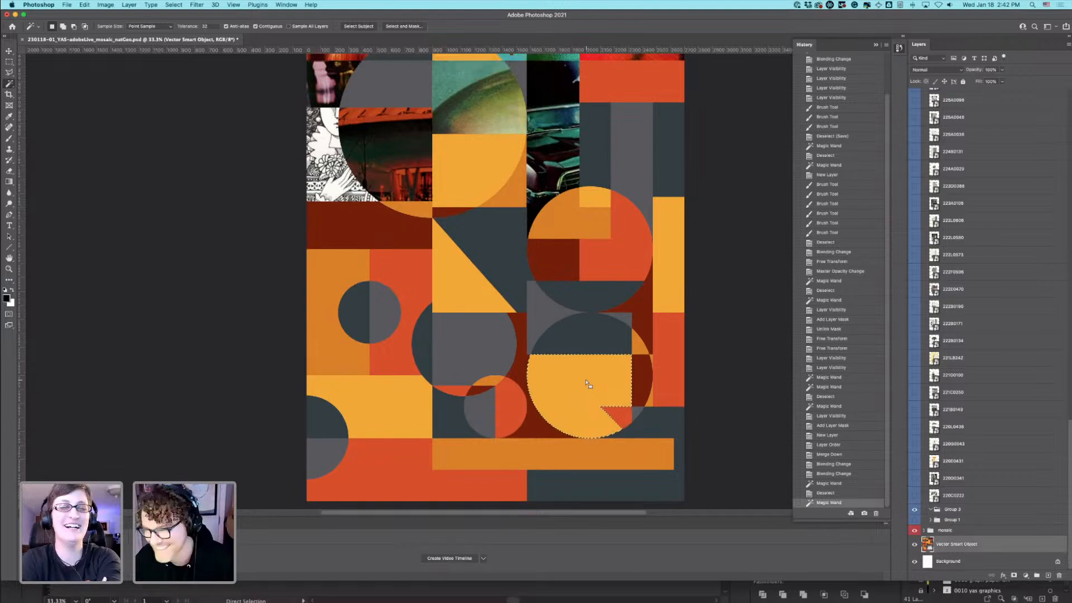
scroll(993, 474, up, 6)
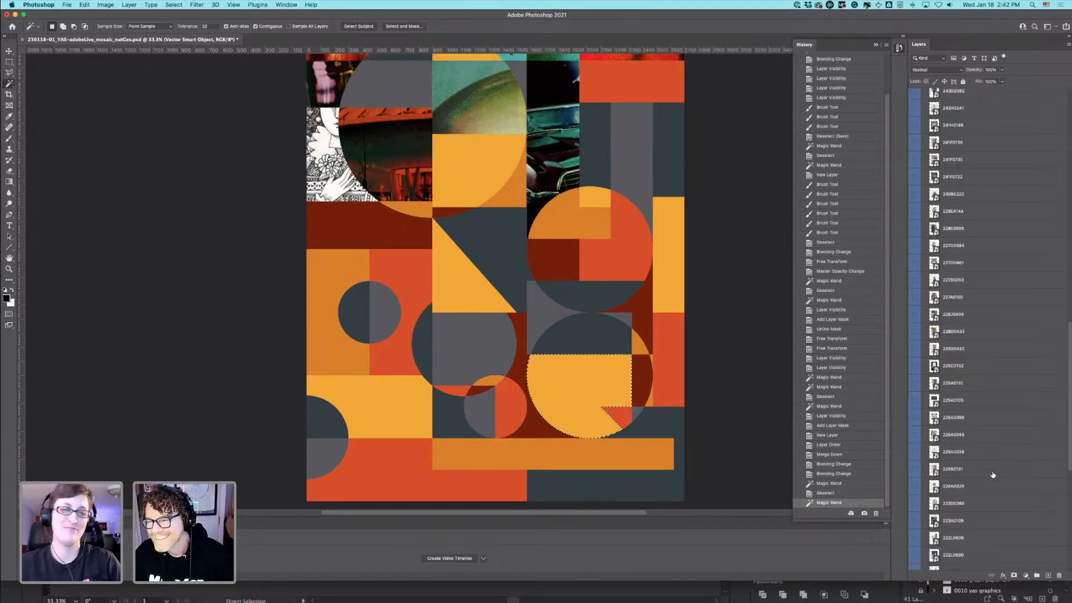
scroll(993, 475, up, 8)
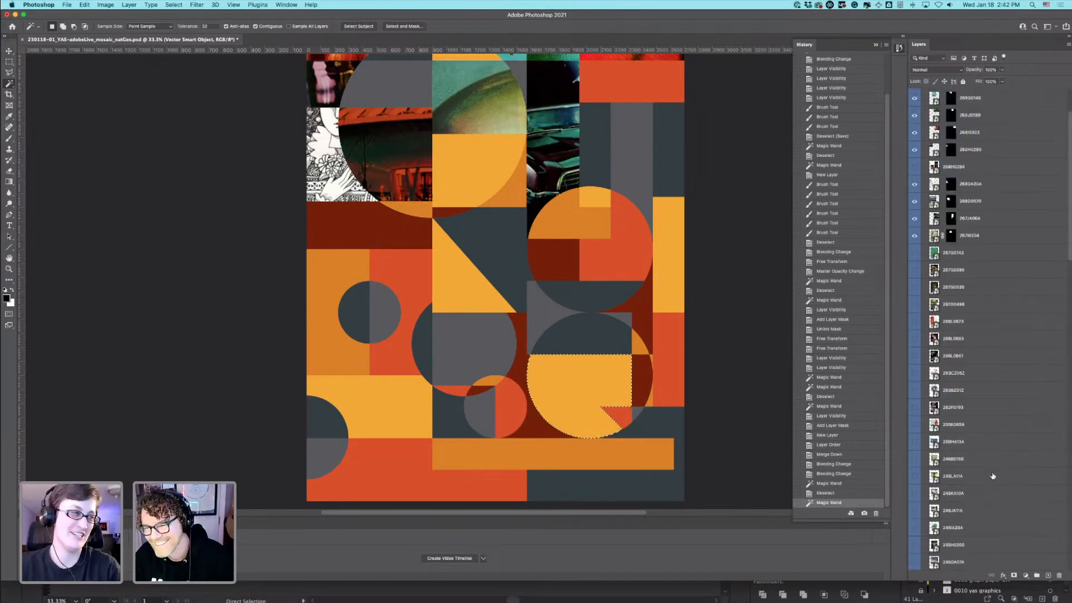
click(915, 253)
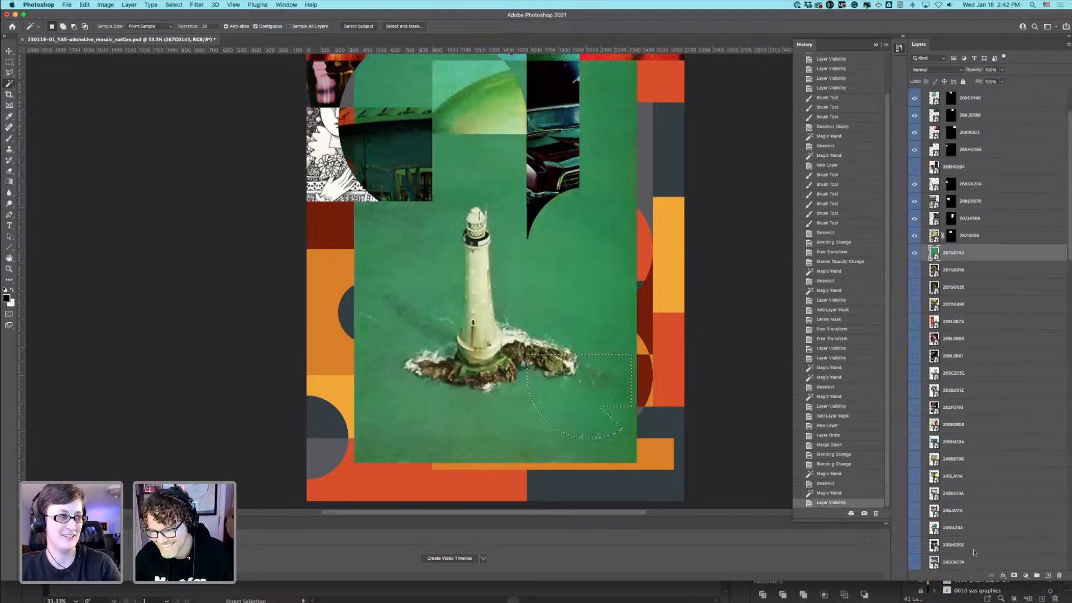
click(1015, 576)
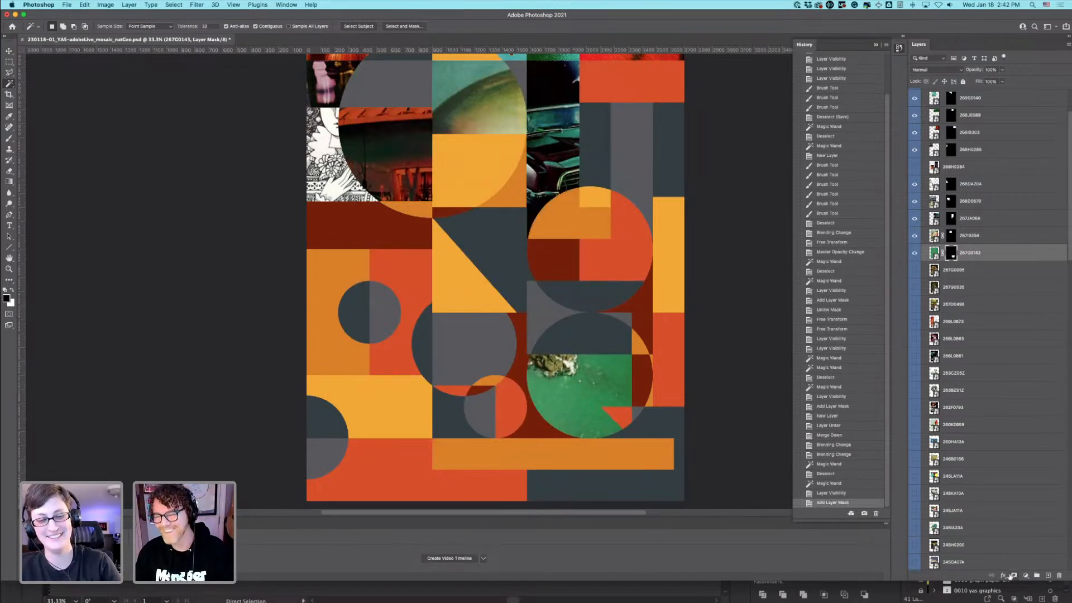
click(937, 70)
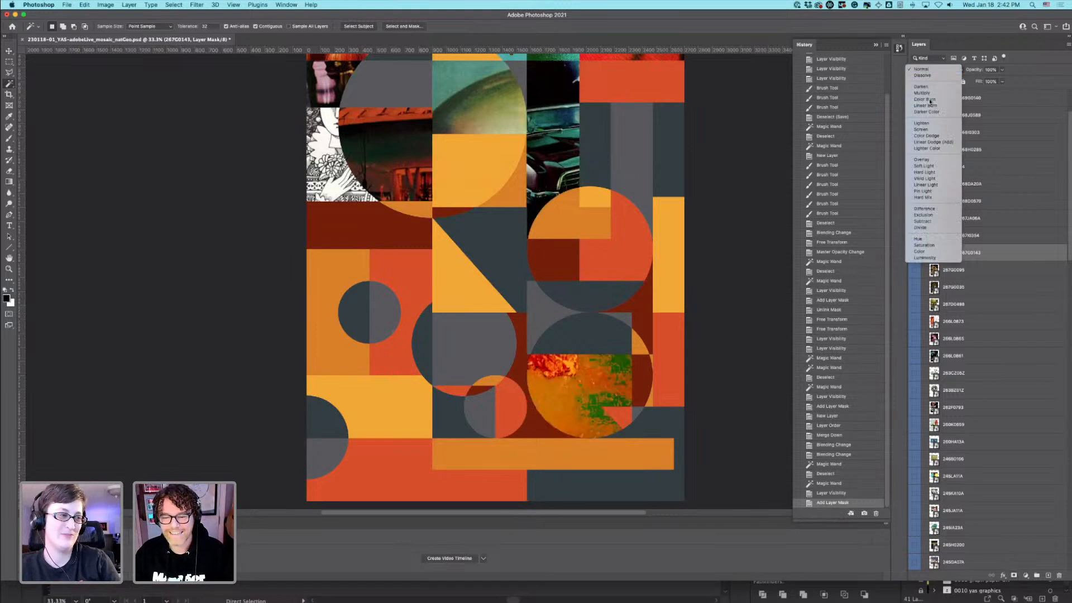
click(930, 100)
Step: Select the red-orange shape beside the small split circle on the Vector Smart Object layer with the Magic Wand
click(969, 272)
click(395, 284)
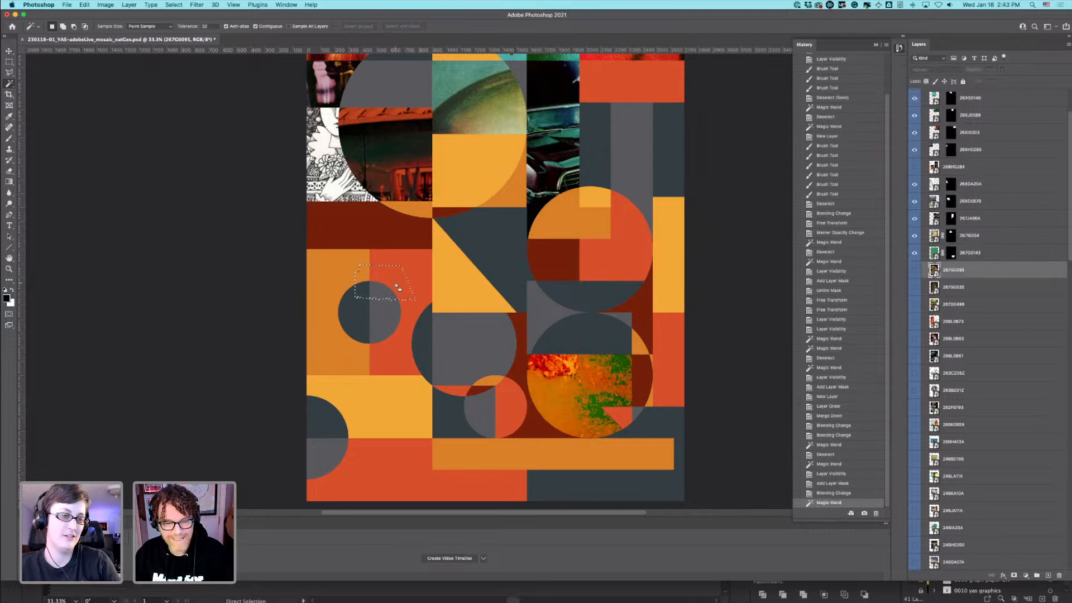
scroll(1011, 537, down, 15)
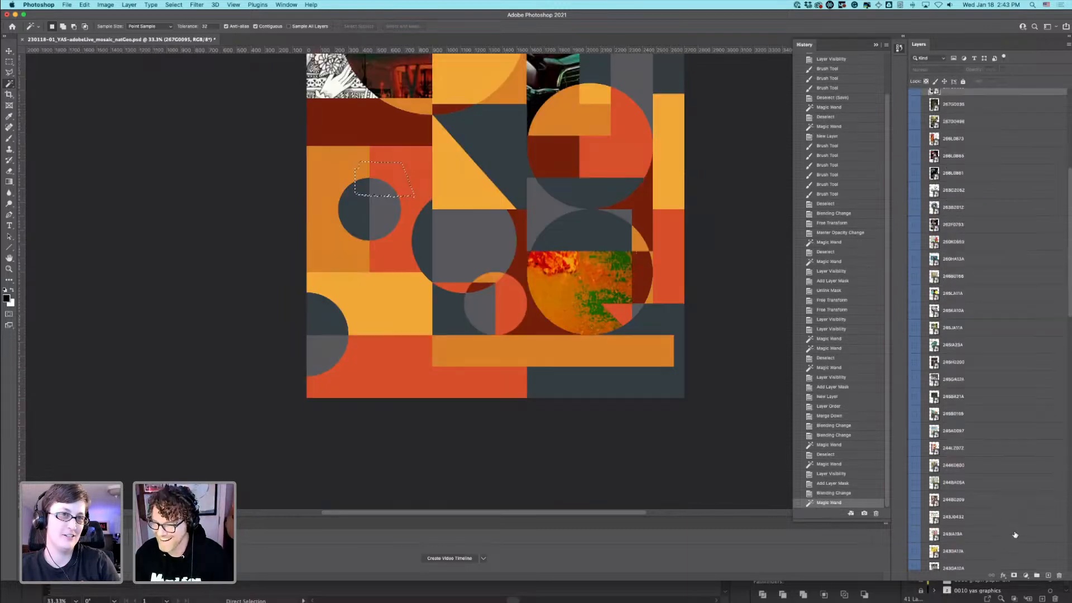
click(952, 544)
click(412, 162)
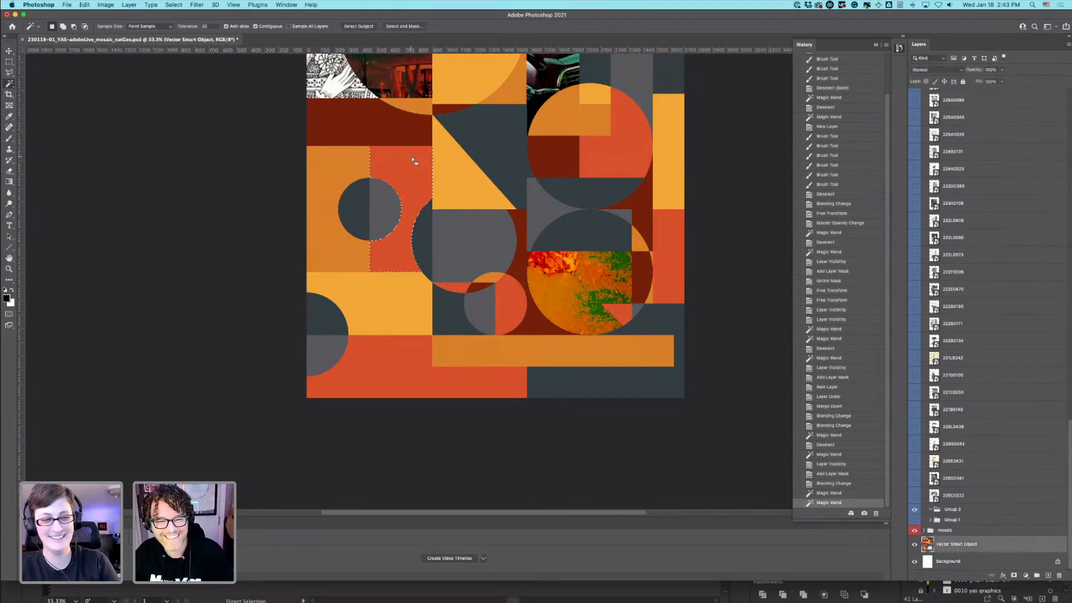
key(super+d)
click(420, 177)
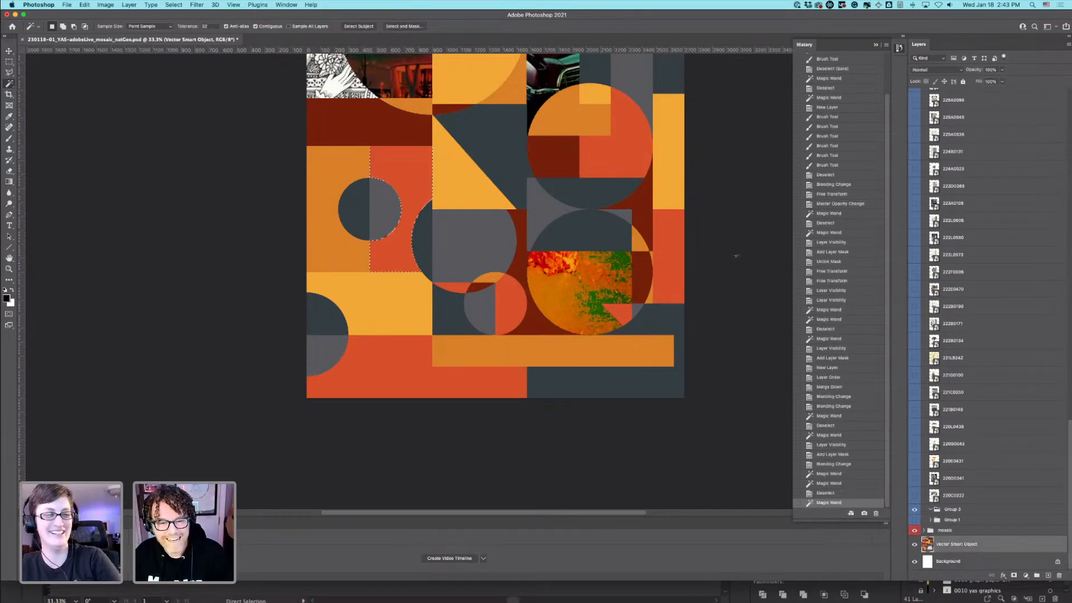
Step: Show the kickboxing photo layer 267G0095 and mask it to the selected red-orange shape
scroll(961, 436, up, 4)
scroll(961, 437, up, 10)
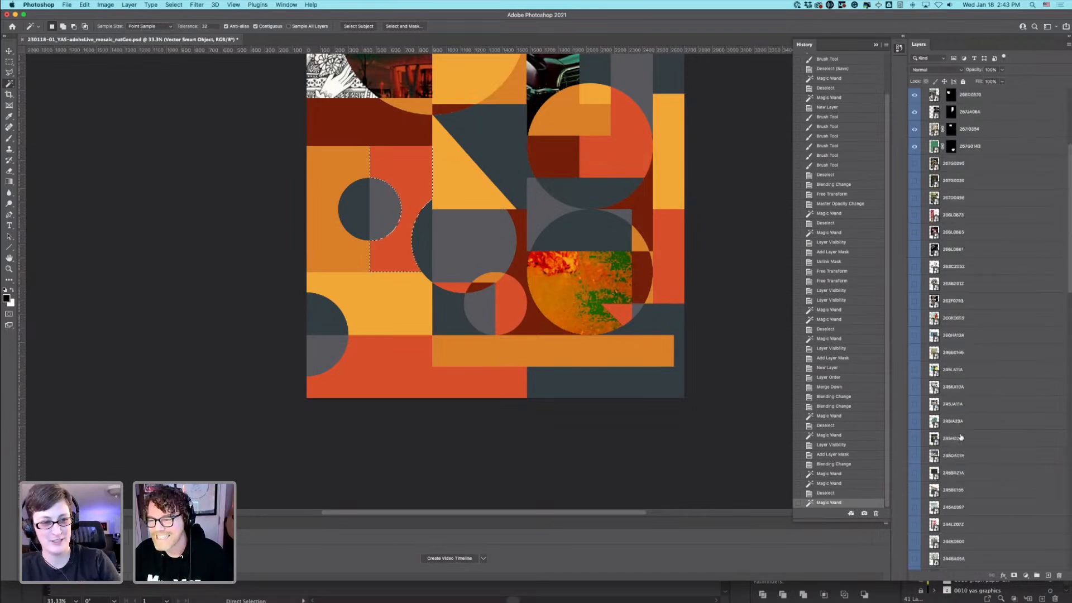
click(915, 167)
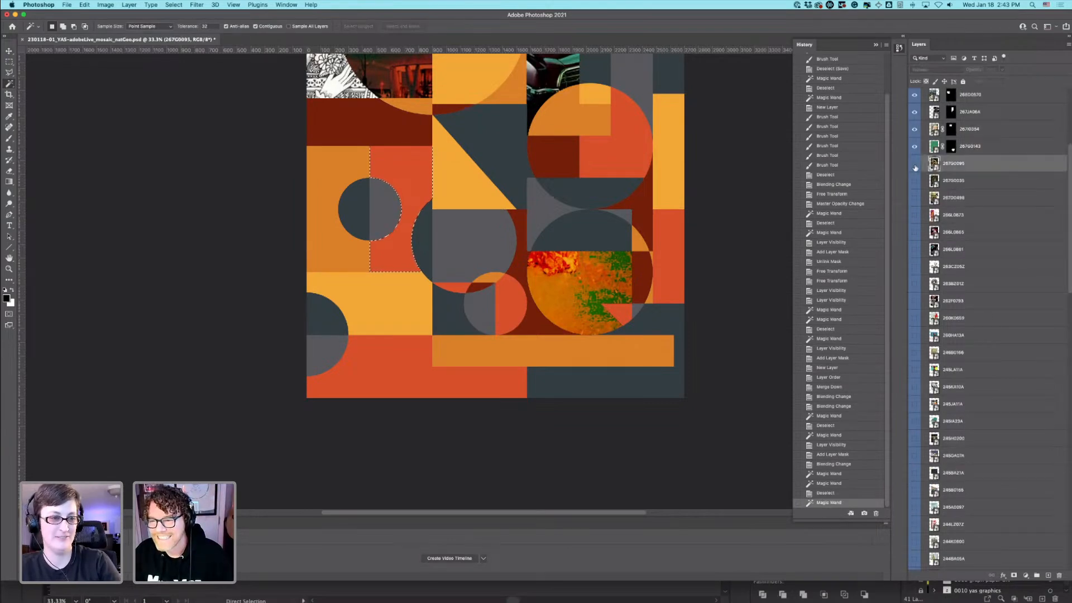
click(914, 164)
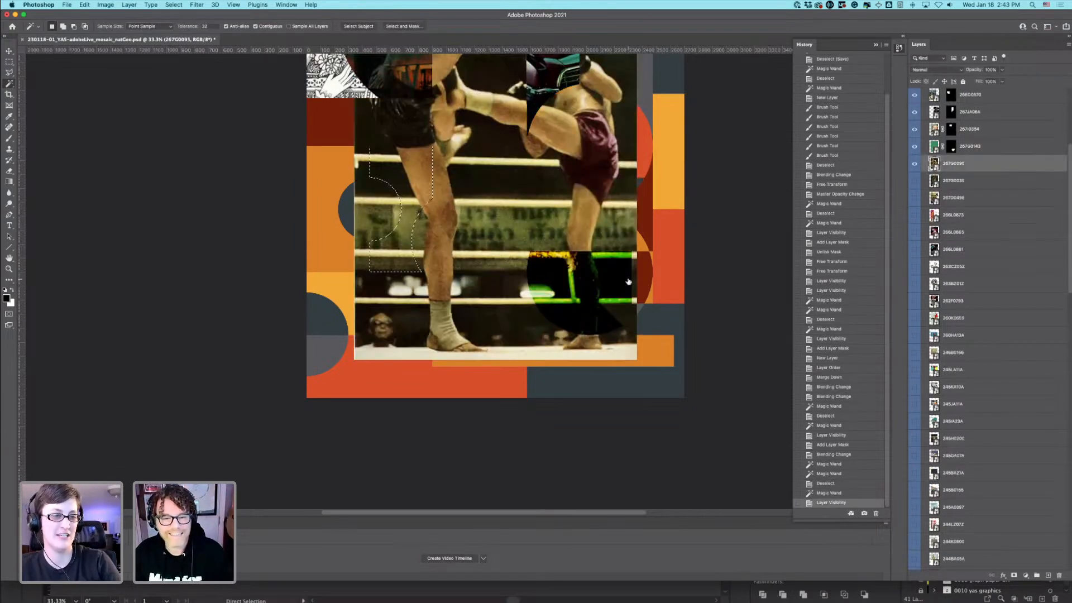
click(1016, 576)
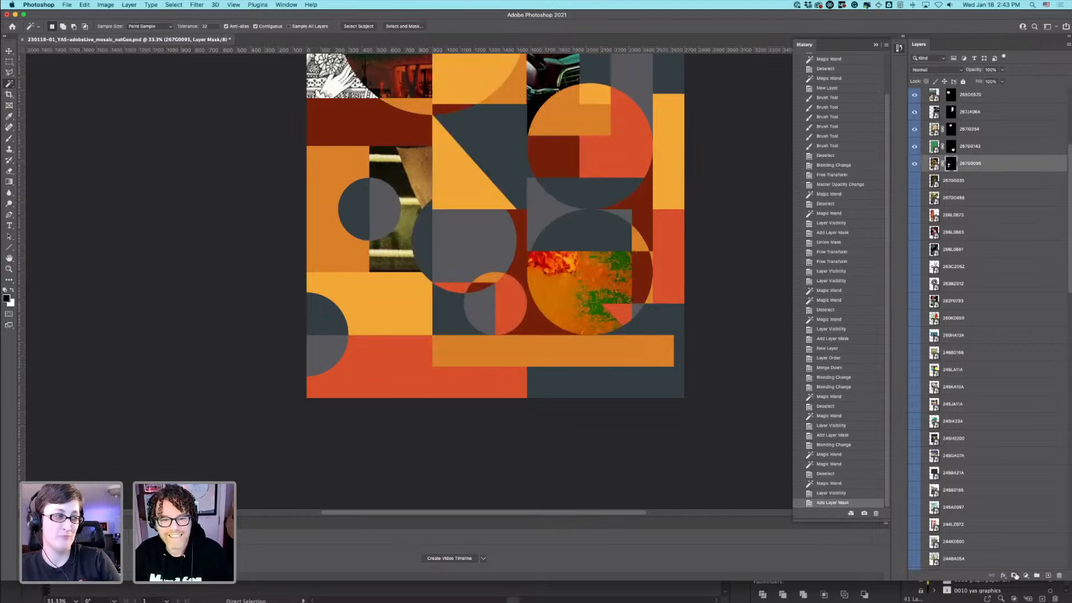
Step: Set the masked kickboxing photo layer's blend mode to Hard Light and check the whole composition
scroll(469, 402, up, 5)
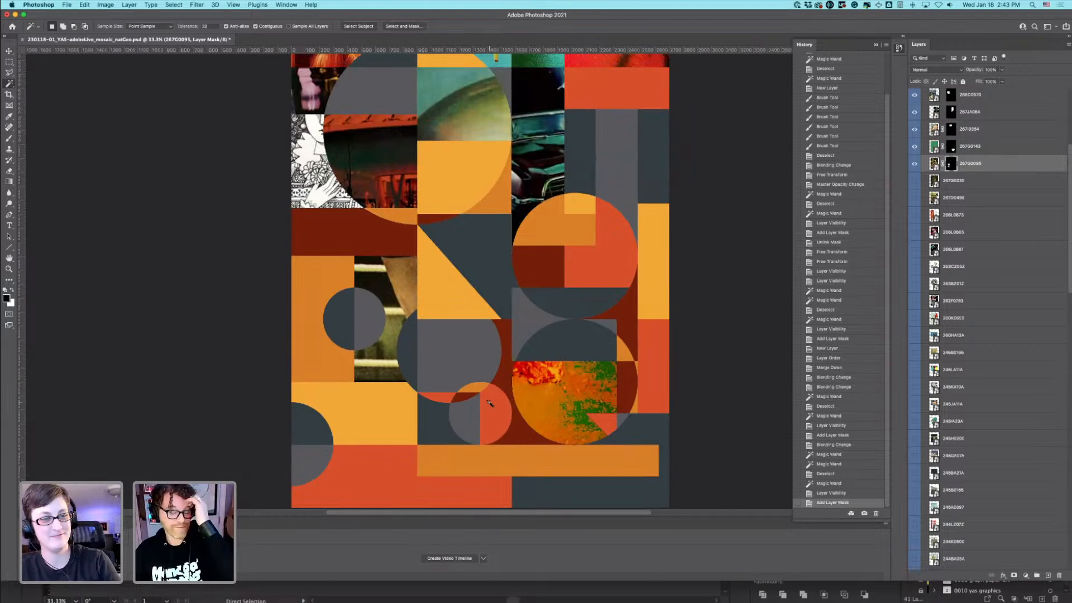
click(942, 71)
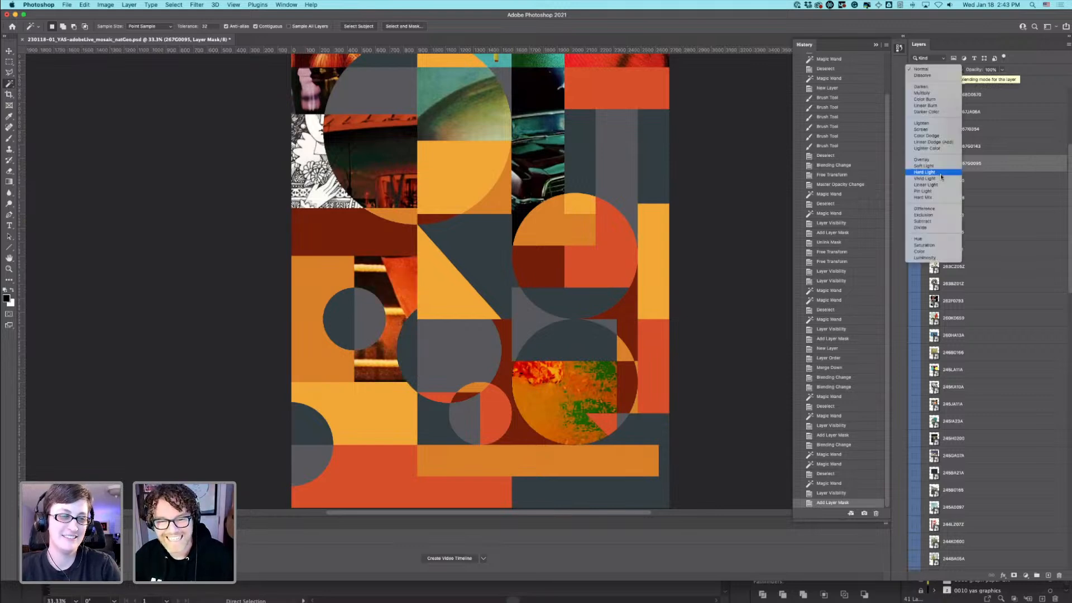
click(942, 176)
scroll(441, 264, down, 2)
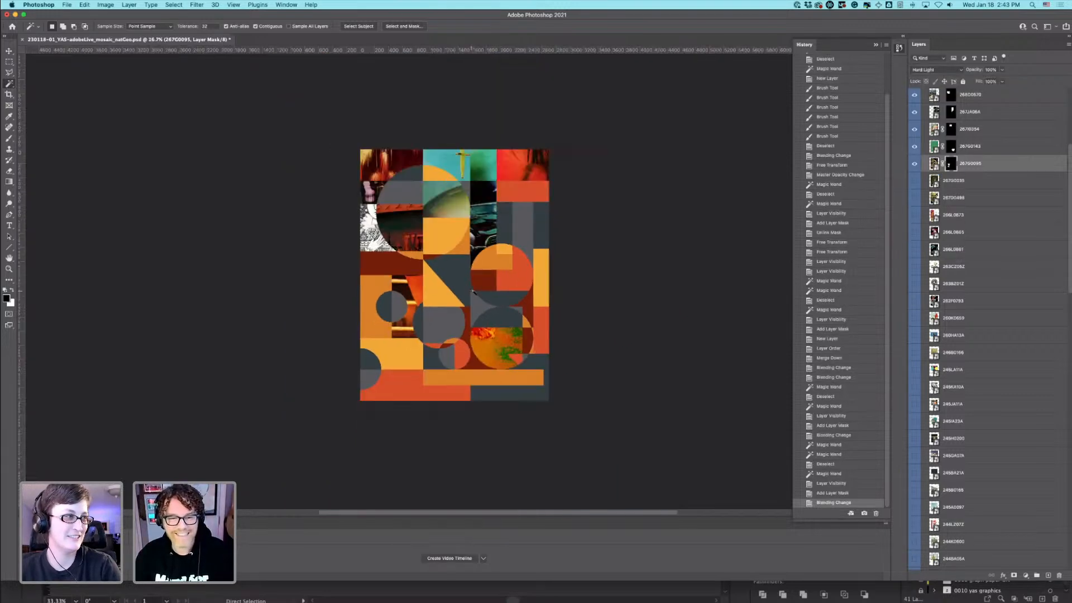
scroll(469, 288, up, 1)
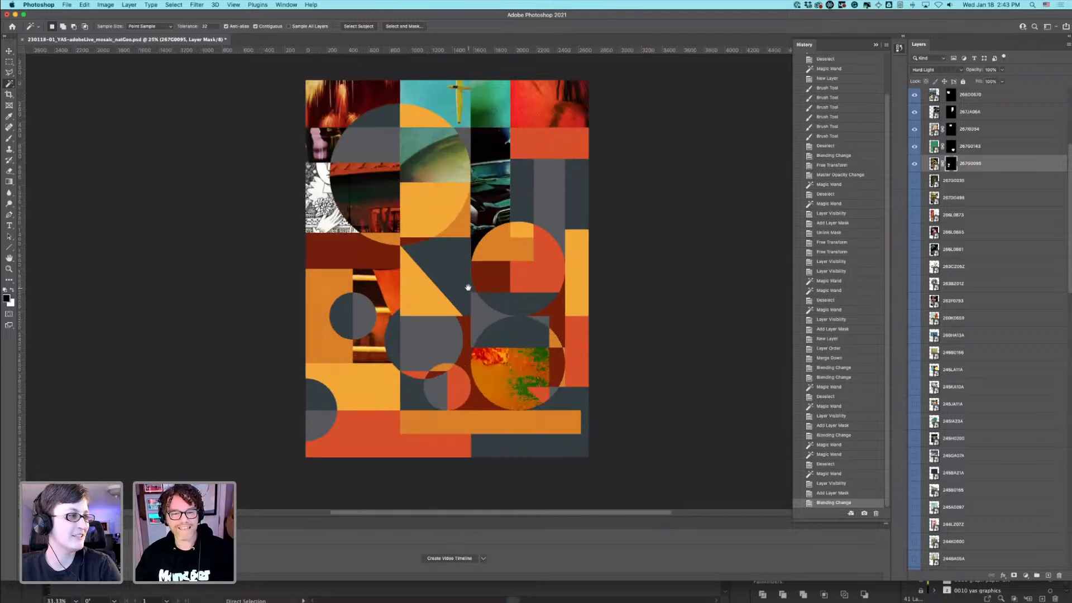
scroll(323, 219, up, 1)
Step: Select the black-and-white line illustration layer on the canvas and set its blend mode to Multiply
click(9, 52)
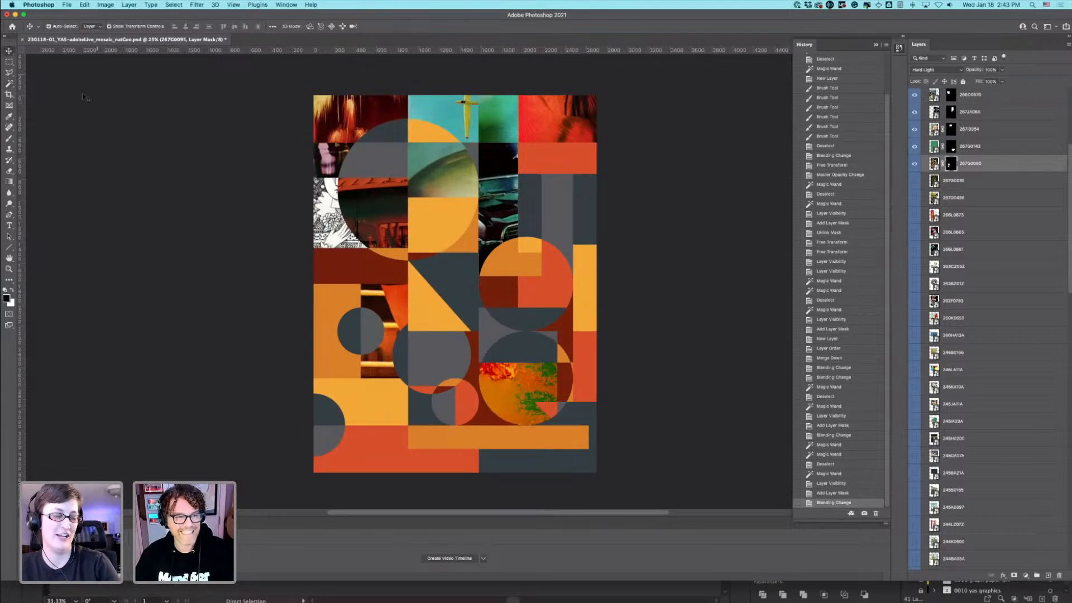
click(337, 231)
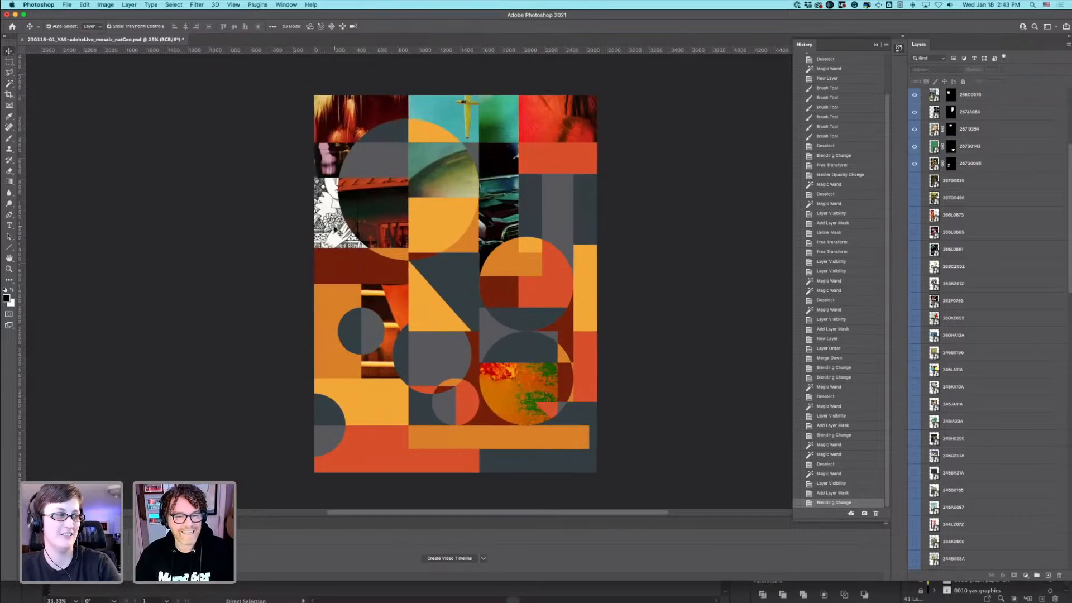
click(335, 228)
click(951, 71)
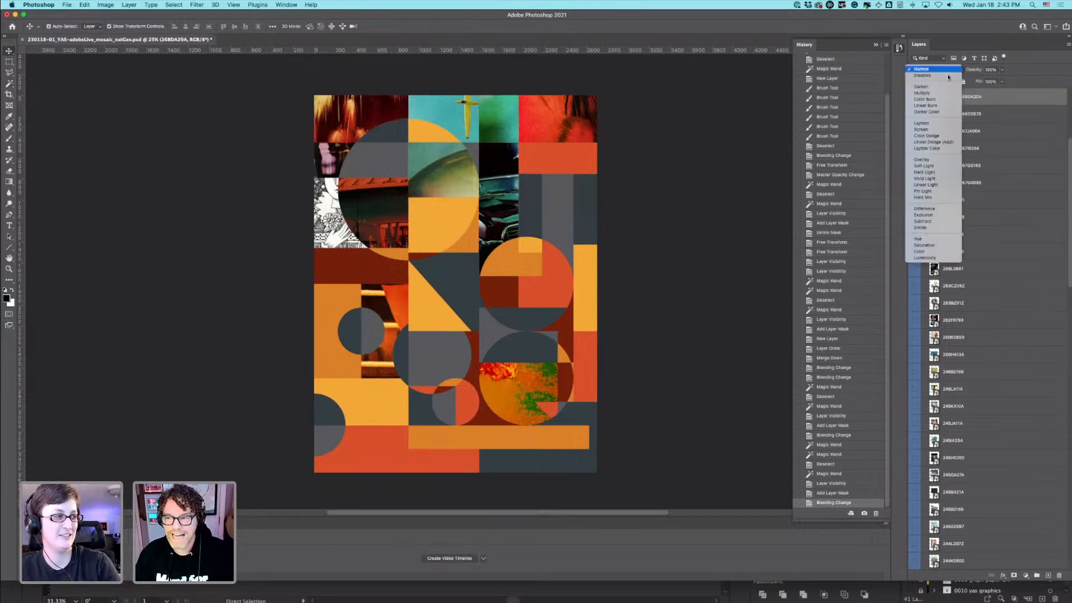
key(Return)
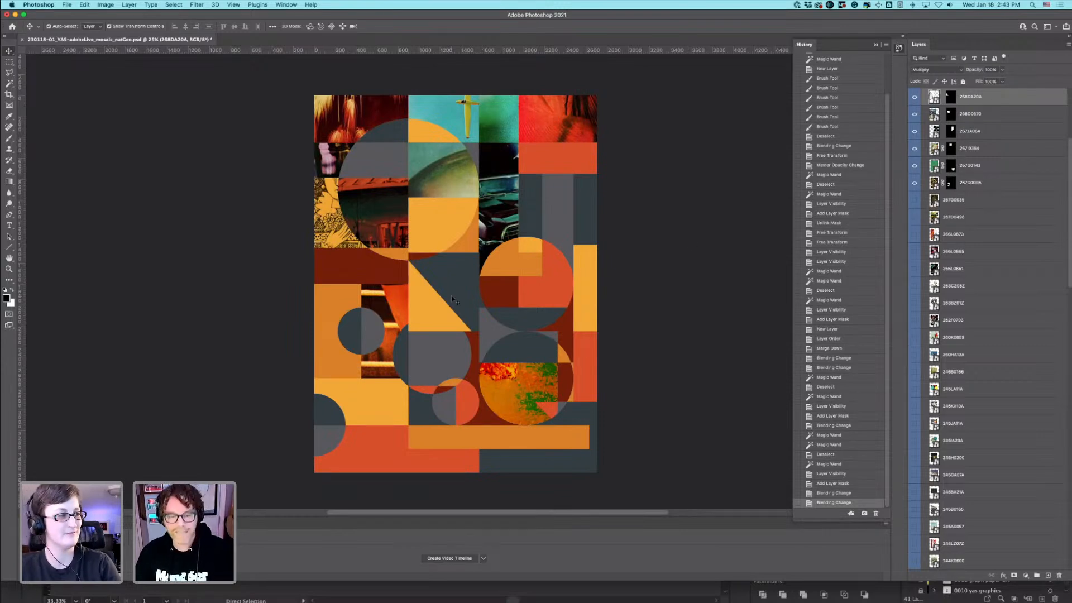
Step: Preview the mosaic files in the psd folder and open 230116-01_YAS-adobeLive_mosaic.psd
key(super)
key(super+s)
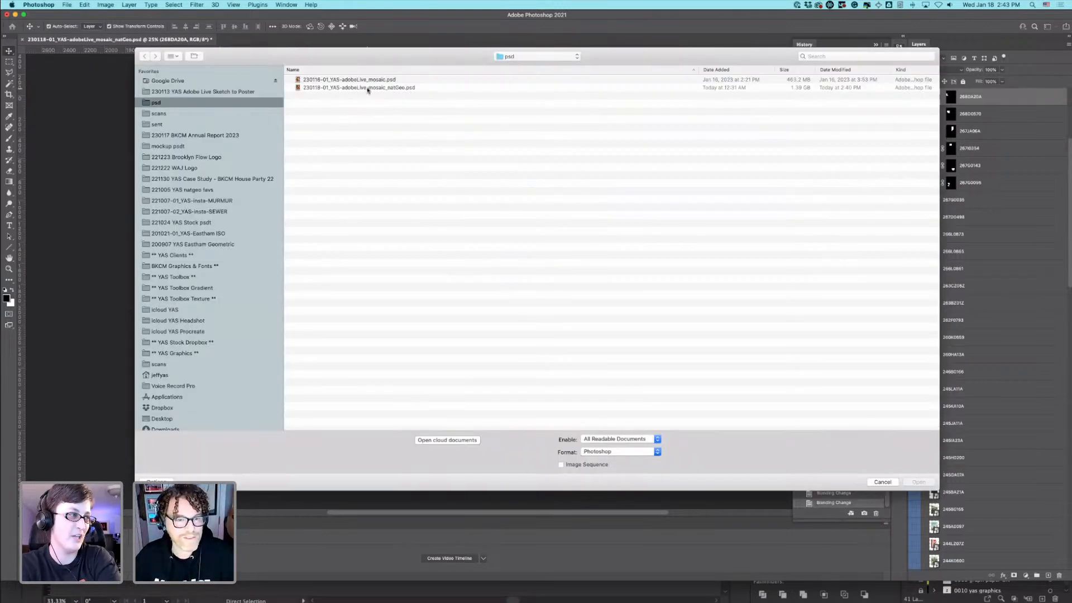
click(364, 80)
click(366, 88)
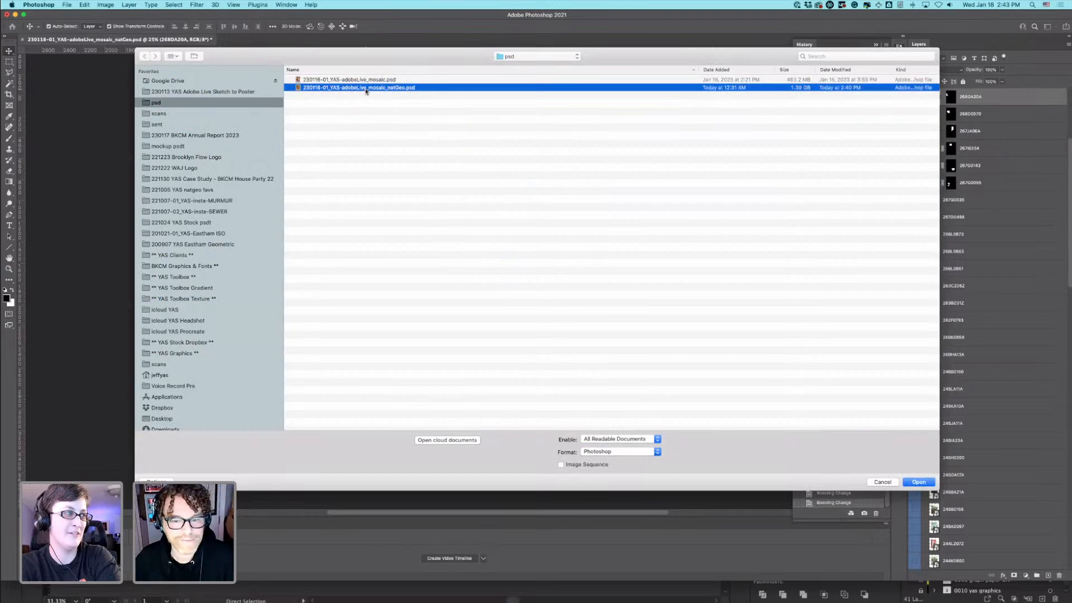
key(space)
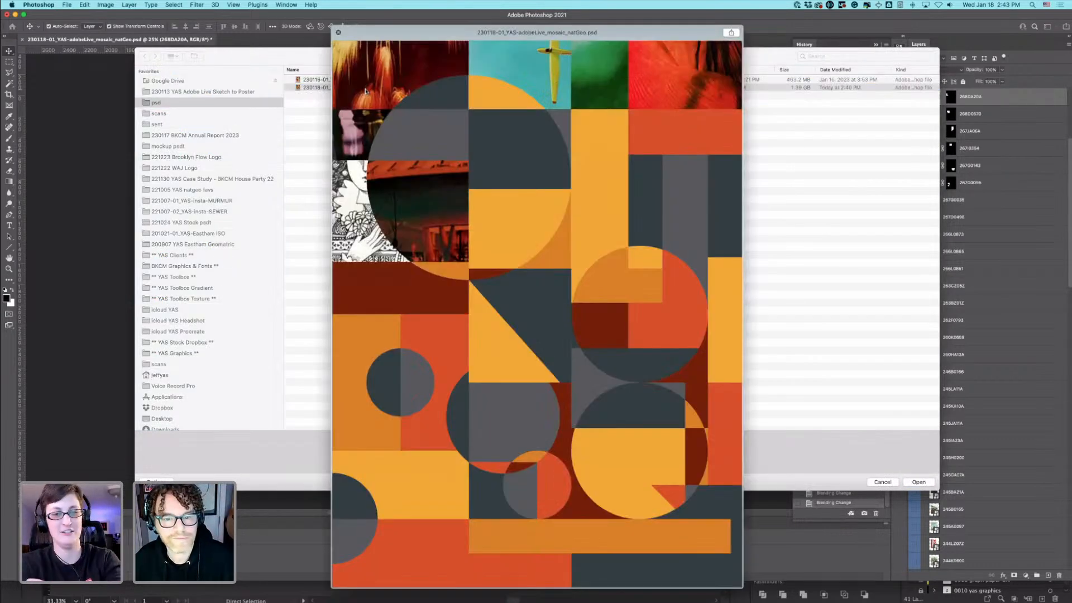
key(Up)
key(space)
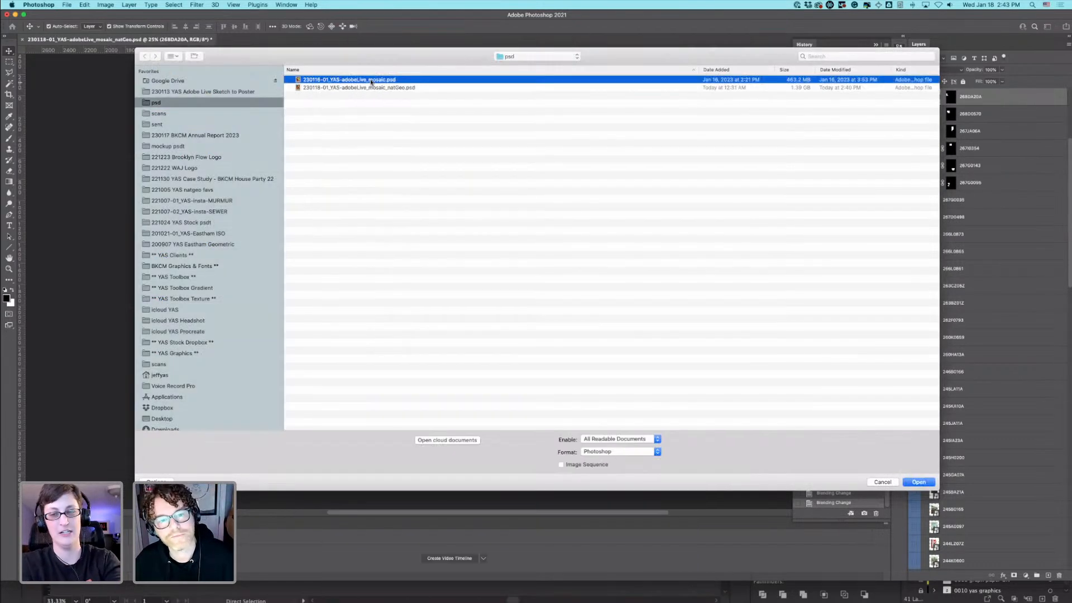
double_click(372, 81)
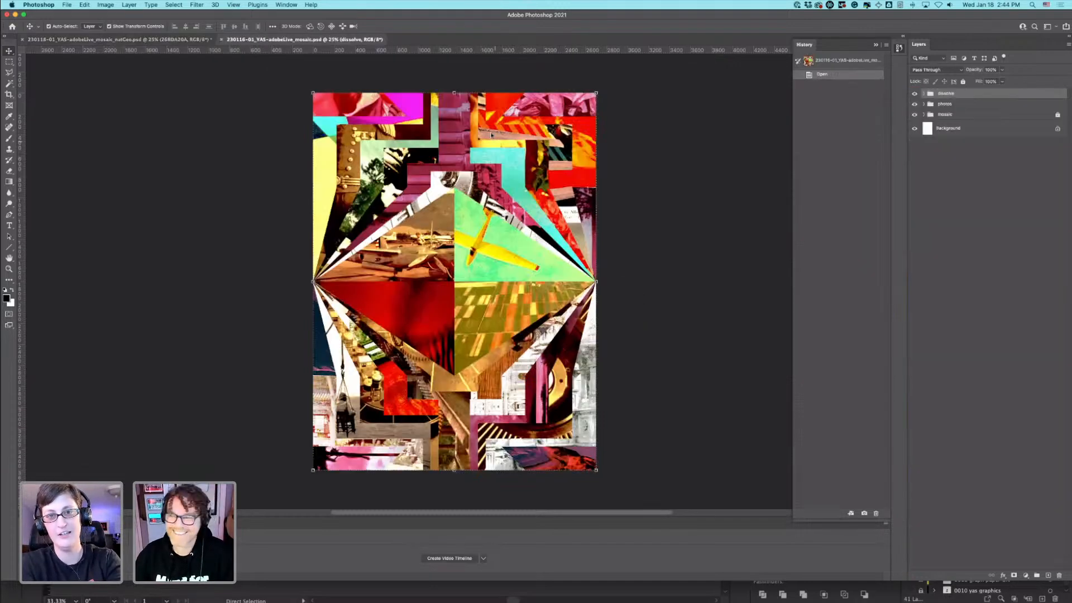
Step: Toggle the dissolve group's visibility off and on, and hide the photos group to expose the flat mosaic
click(916, 95)
click(915, 97)
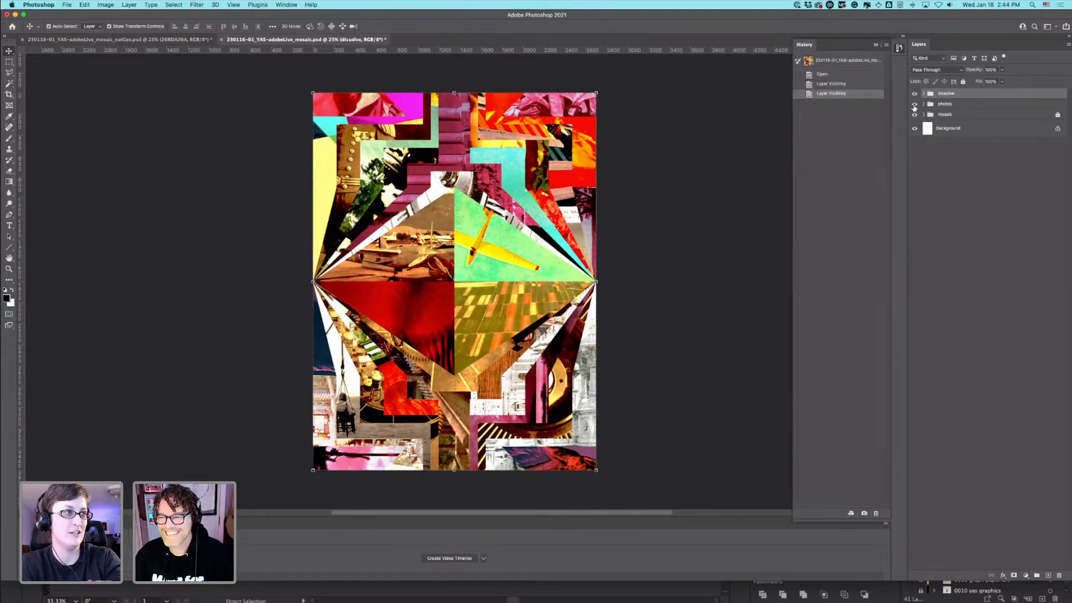
click(924, 104)
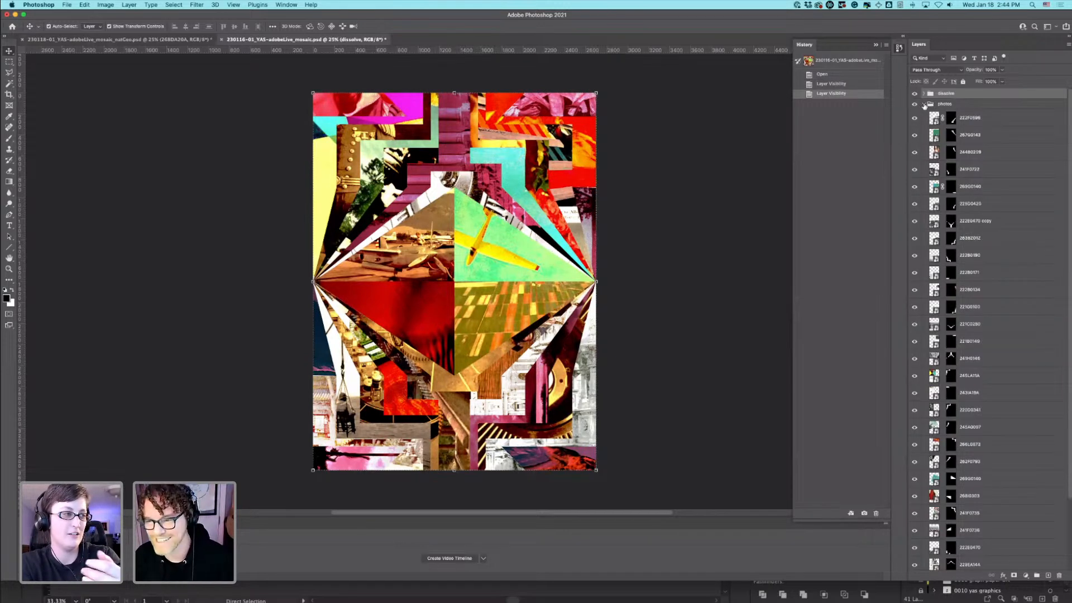
click(924, 105)
click(915, 104)
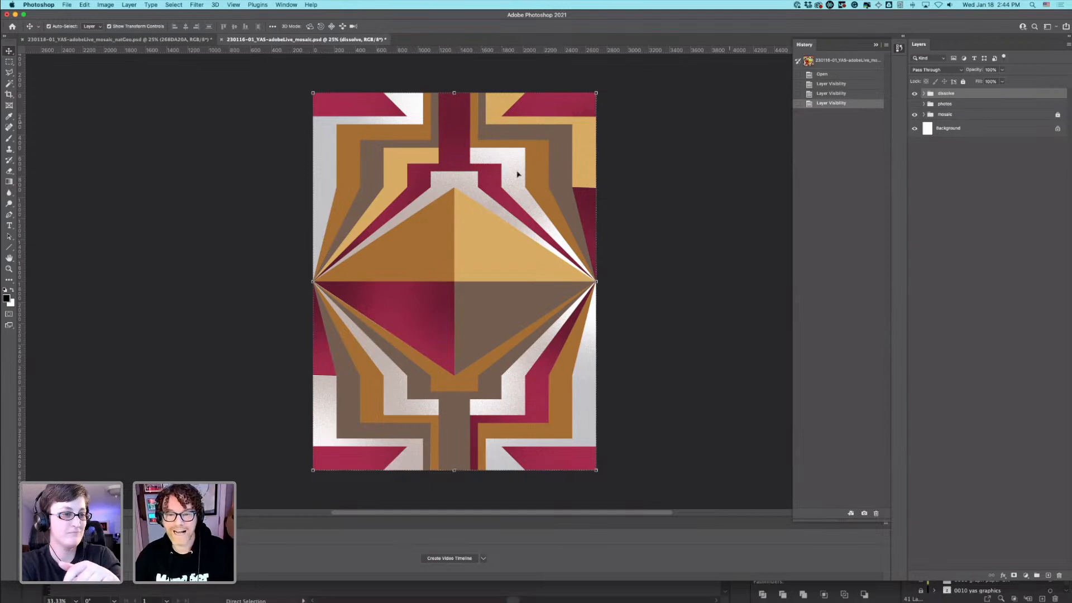
Step: Examine the grainy dissolve shading on the mosaic shapes up close and across the whole poster
super+click(473, 333)
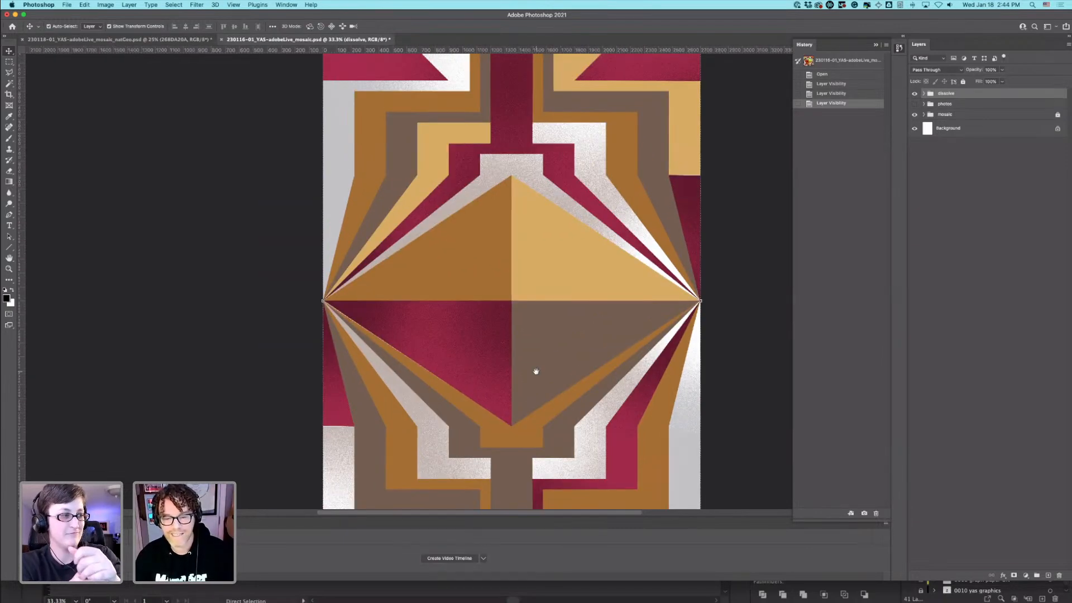
alt+super+click(537, 372)
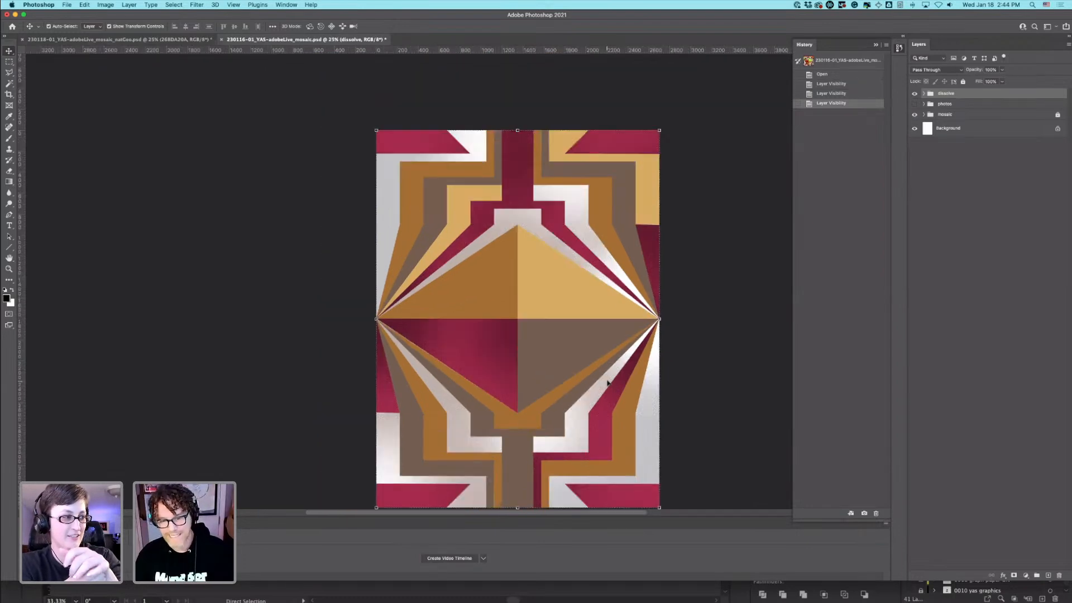
scroll(690, 354, down, 2)
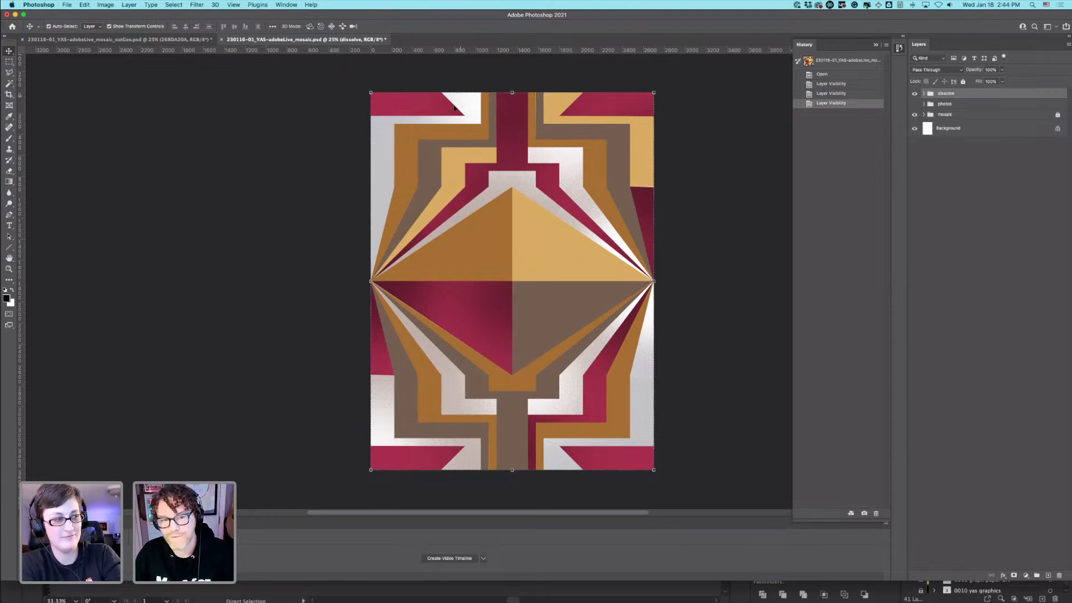
key(super+equal)
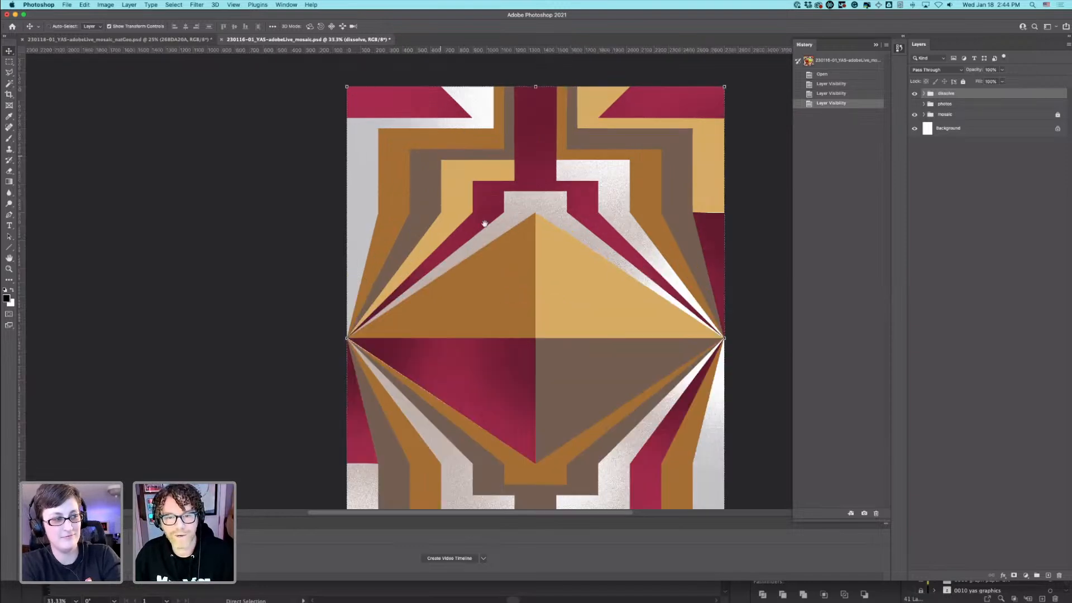
key(super+equal)
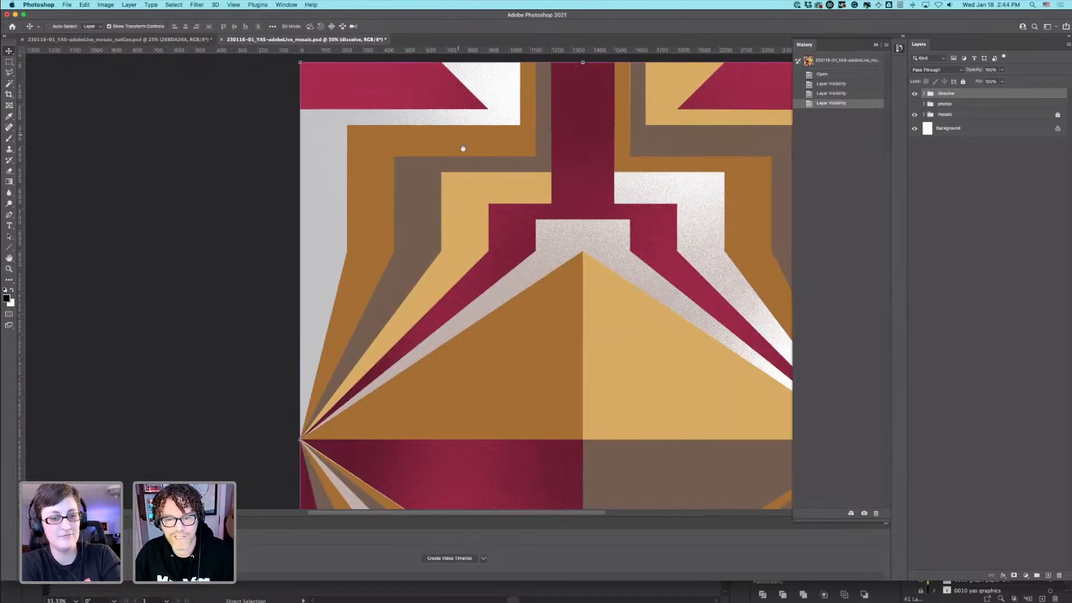
Step: Inspect the seam between the tan and maroon shapes at the poster's right edge, up close and zoomed out
scroll(462, 148, right, 5)
scroll(462, 149, up, 2)
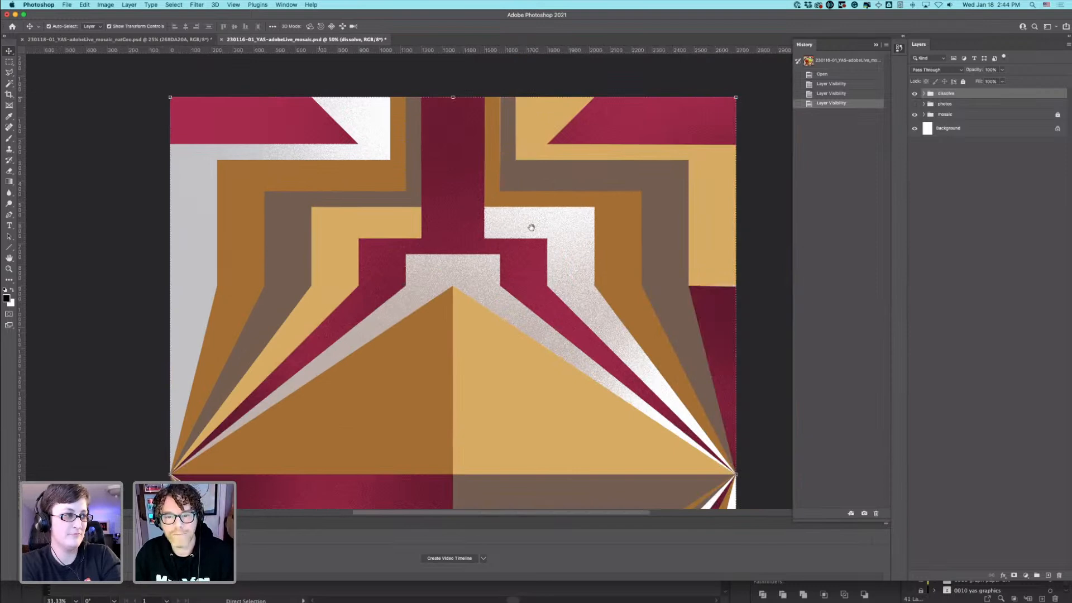
scroll(717, 283, right, 1)
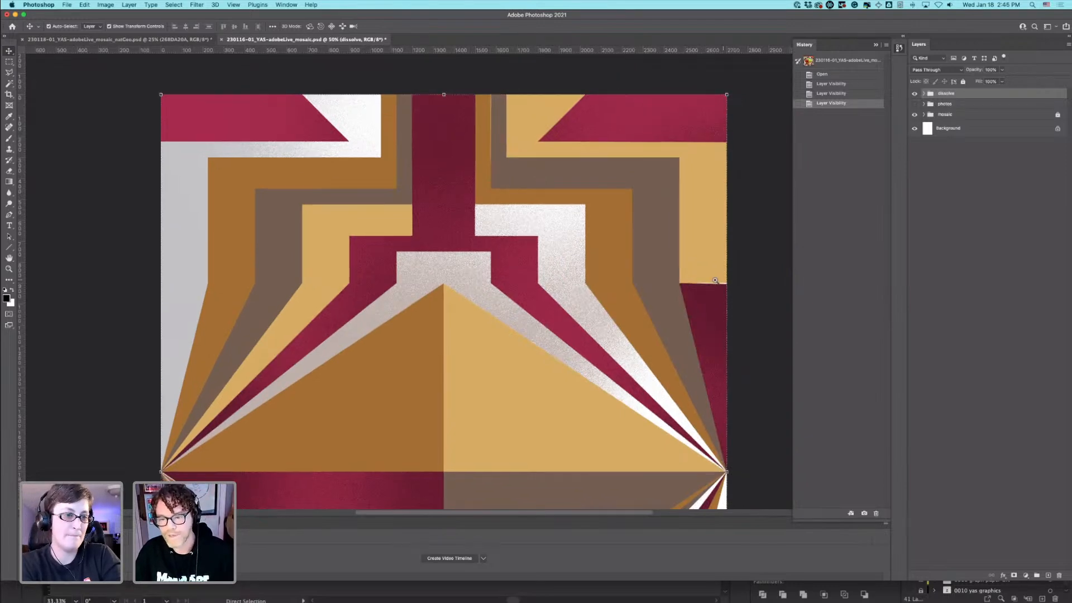
super+click(718, 288)
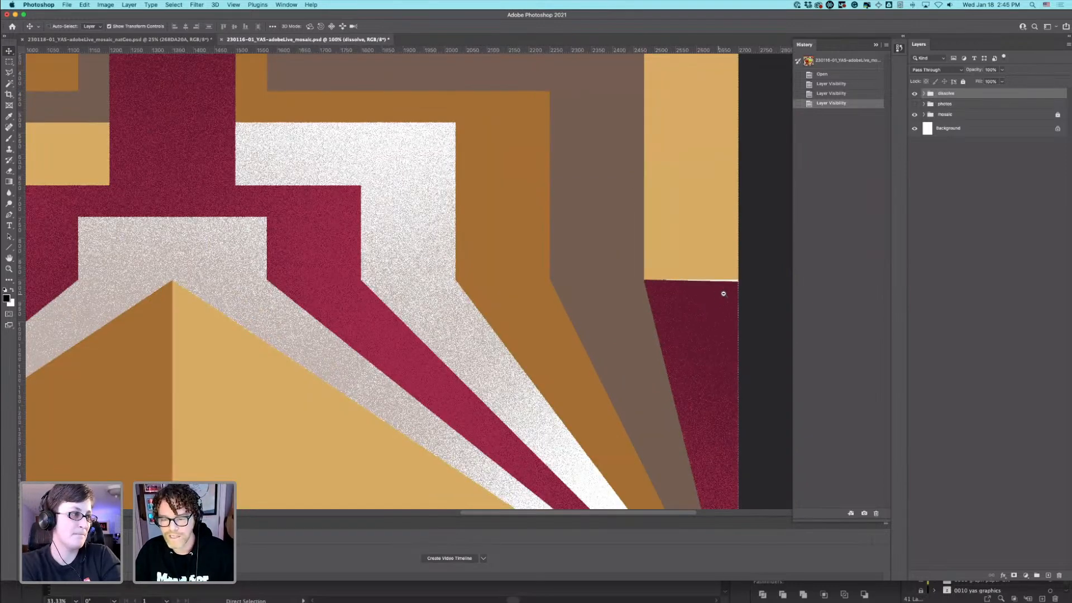
alt+click(719, 294)
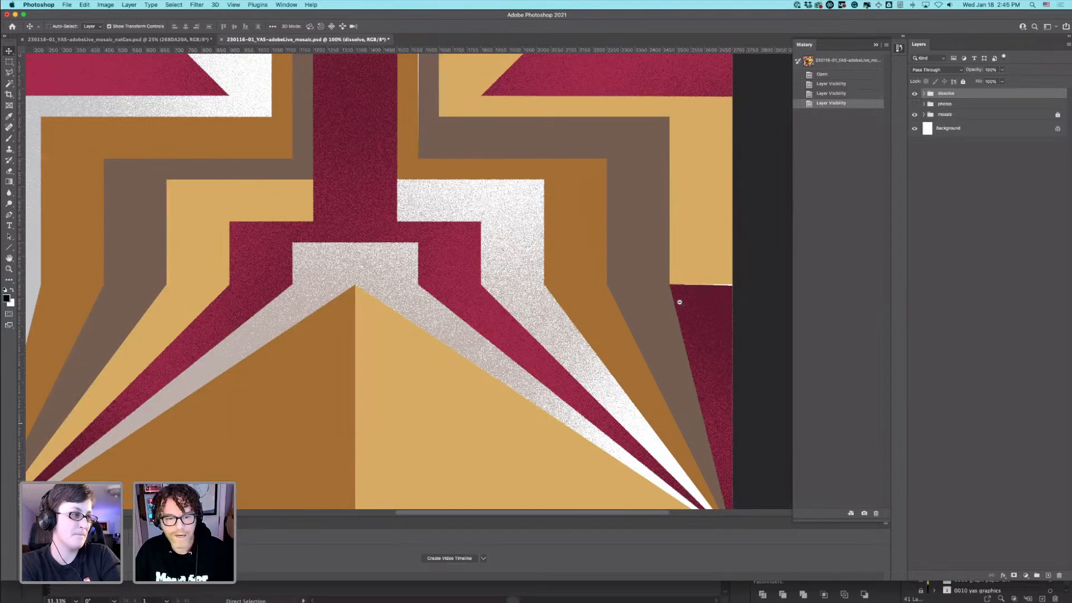
key(super+minus)
key(super+minus)
key(super+minus)
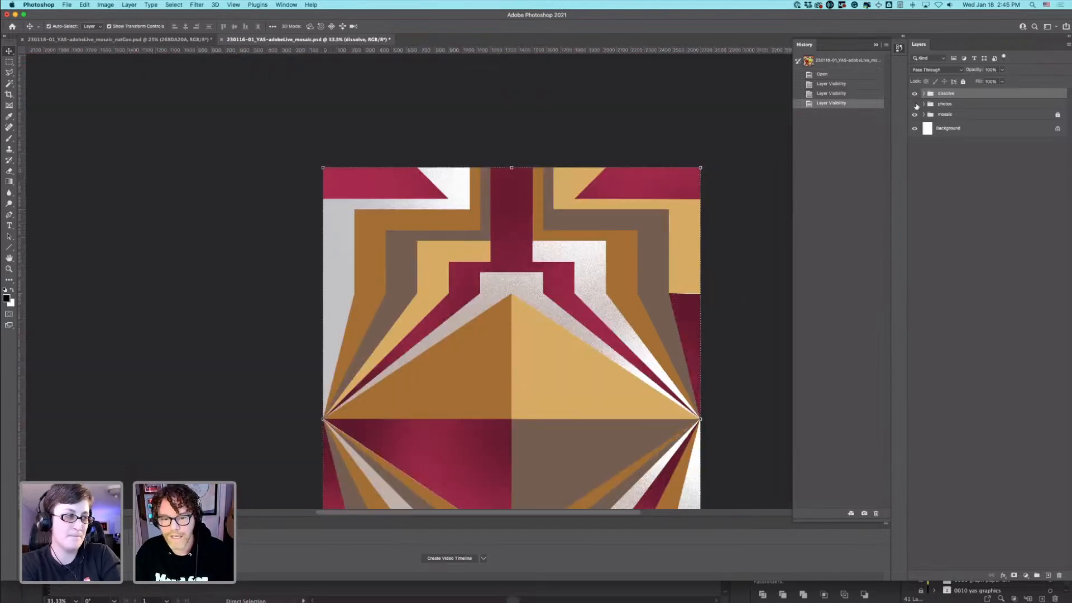
Step: Hide the dissolve group, show the photos group, and select the photos group
click(915, 94)
click(915, 104)
alt+click(656, 274)
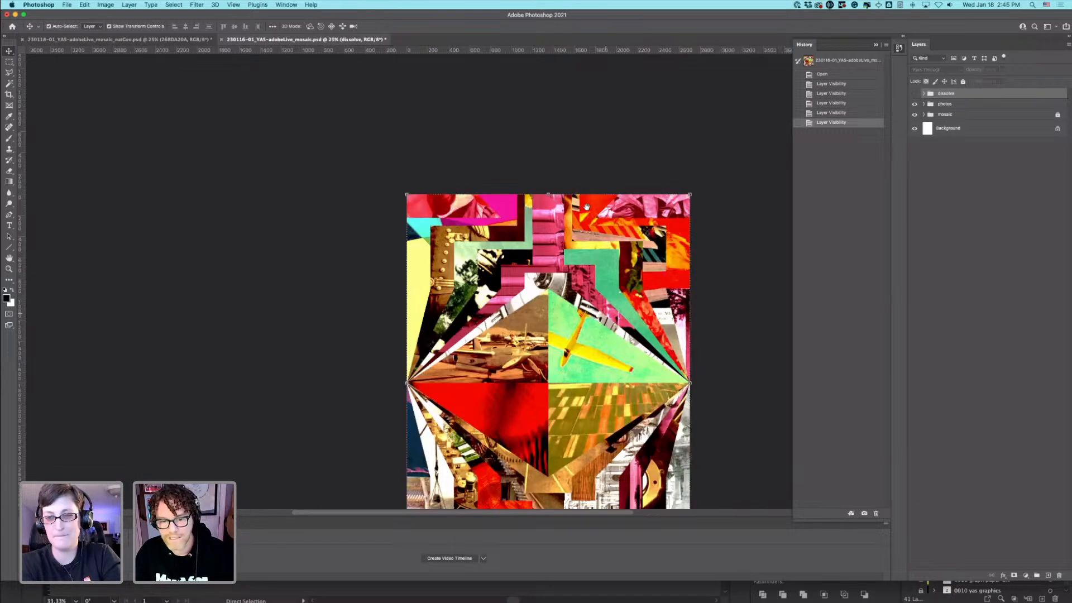
click(951, 107)
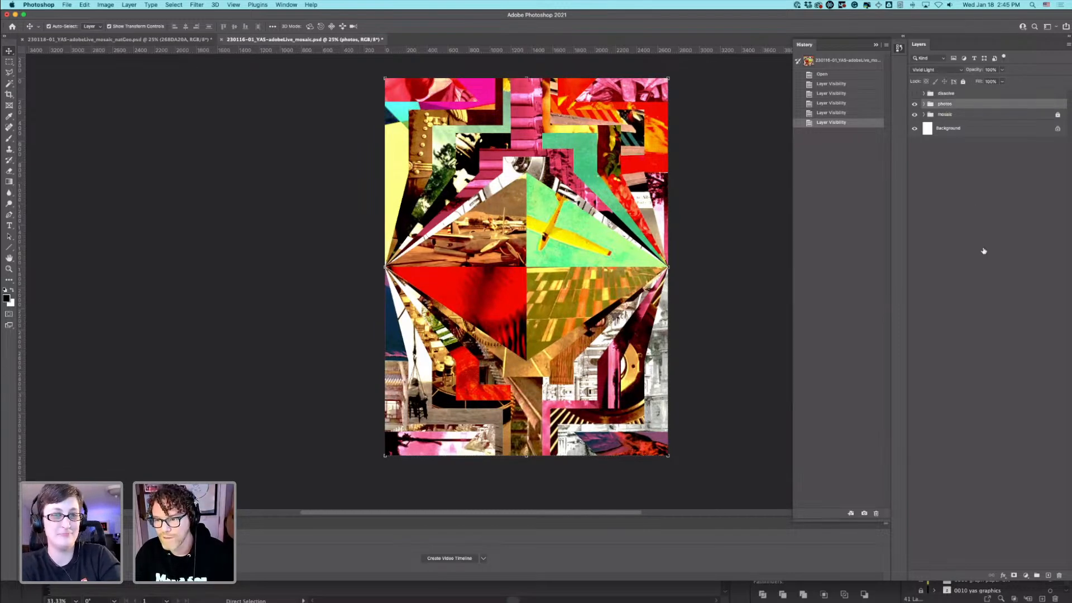
Step: Try the Pass Through and Difference blend modes on the photos group
click(938, 71)
click(936, 72)
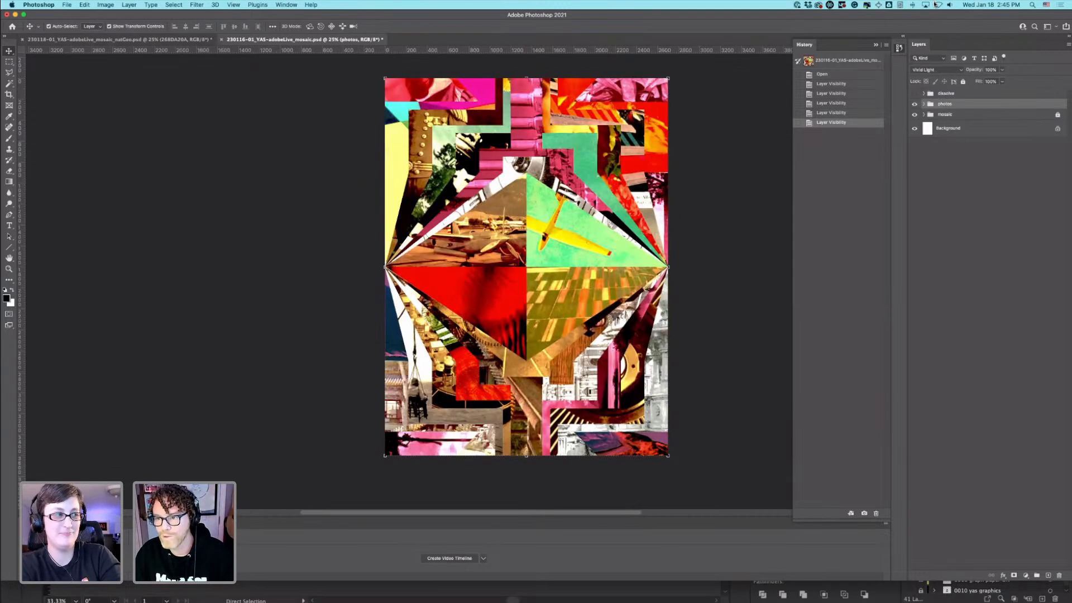
click(937, 70)
key(Escape)
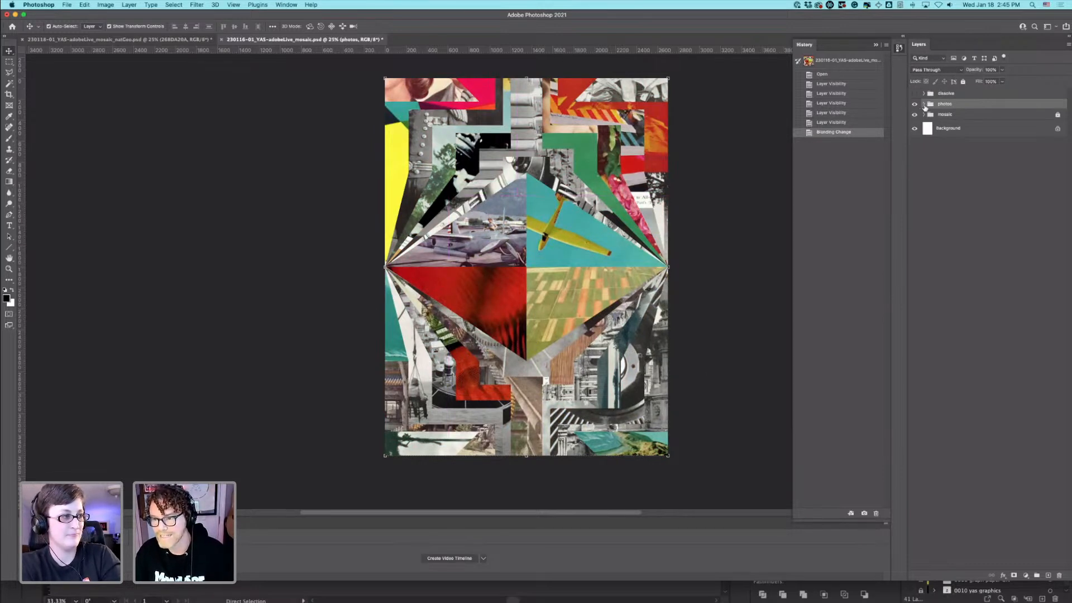
click(925, 105)
click(924, 105)
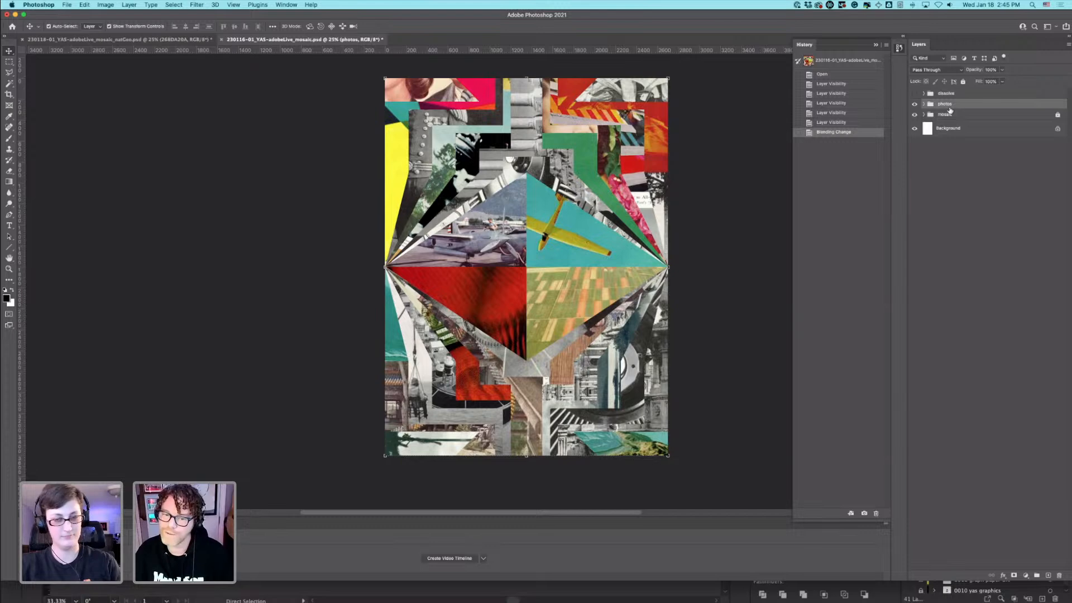
click(935, 69)
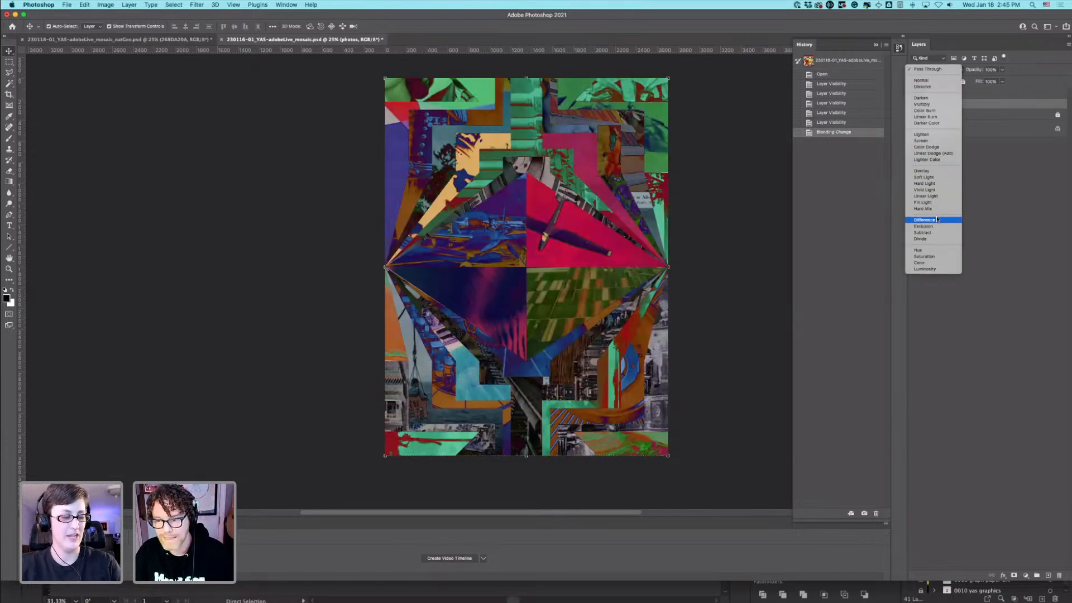
click(938, 219)
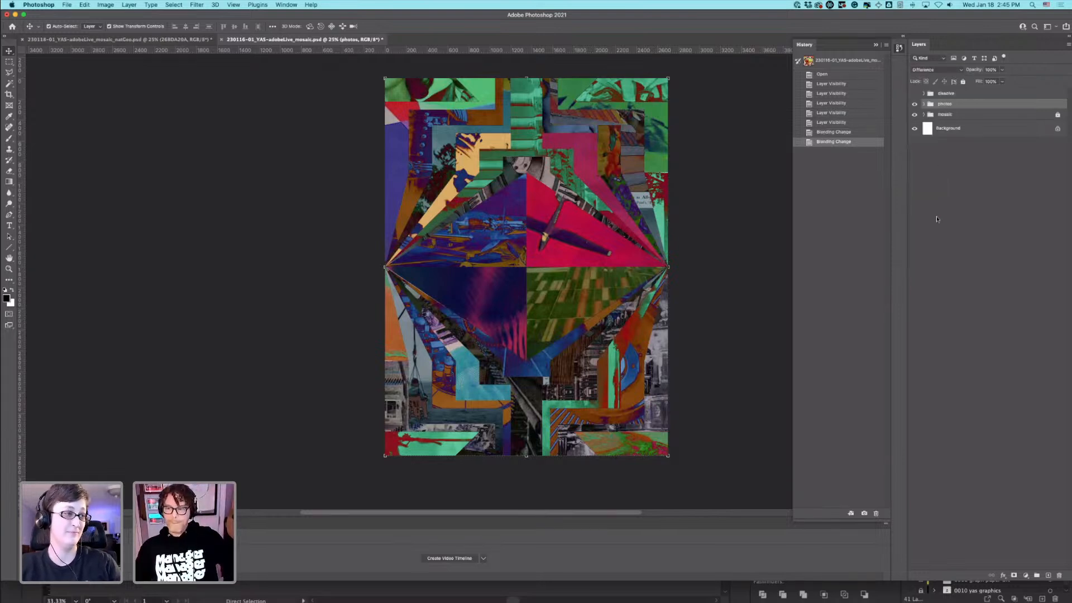
Step: Set the photos group's blend mode to Saturation and inspect the central diamond up close and in the whole poster
click(943, 69)
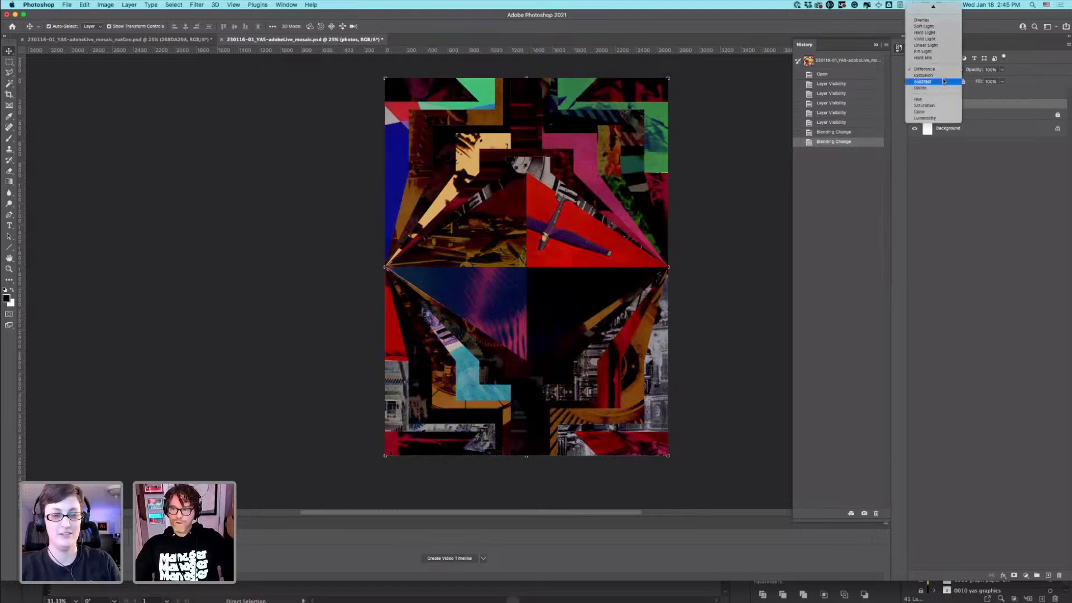
click(939, 108)
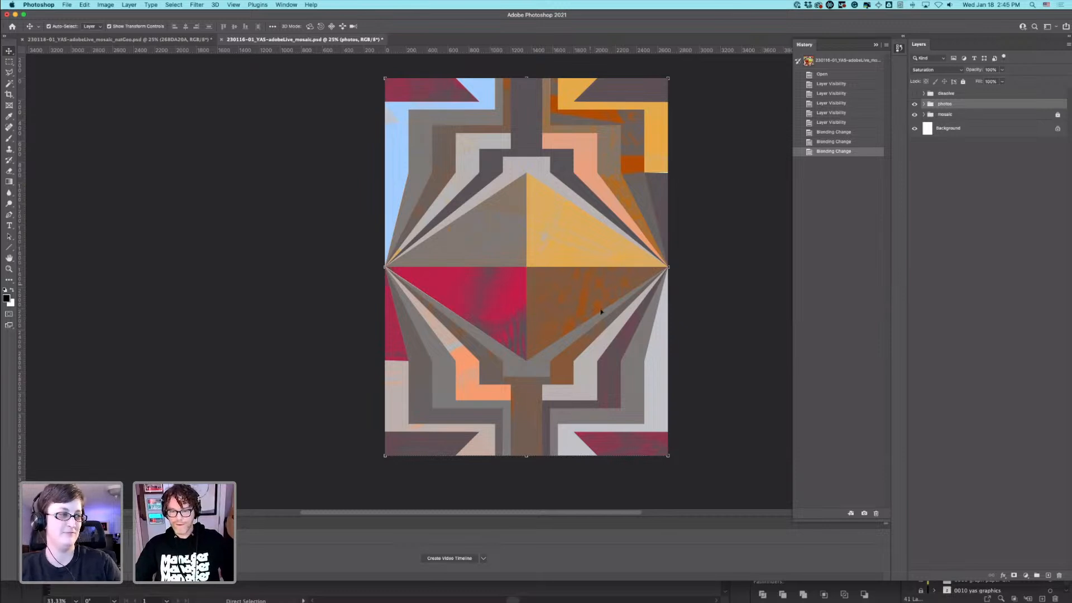
key(super+space)
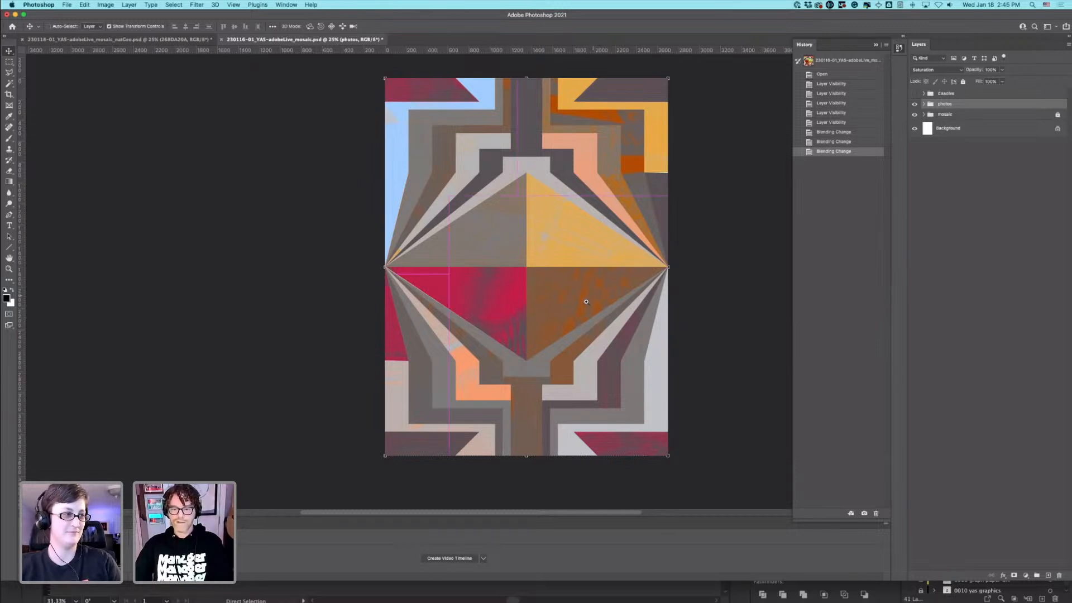
click(602, 283)
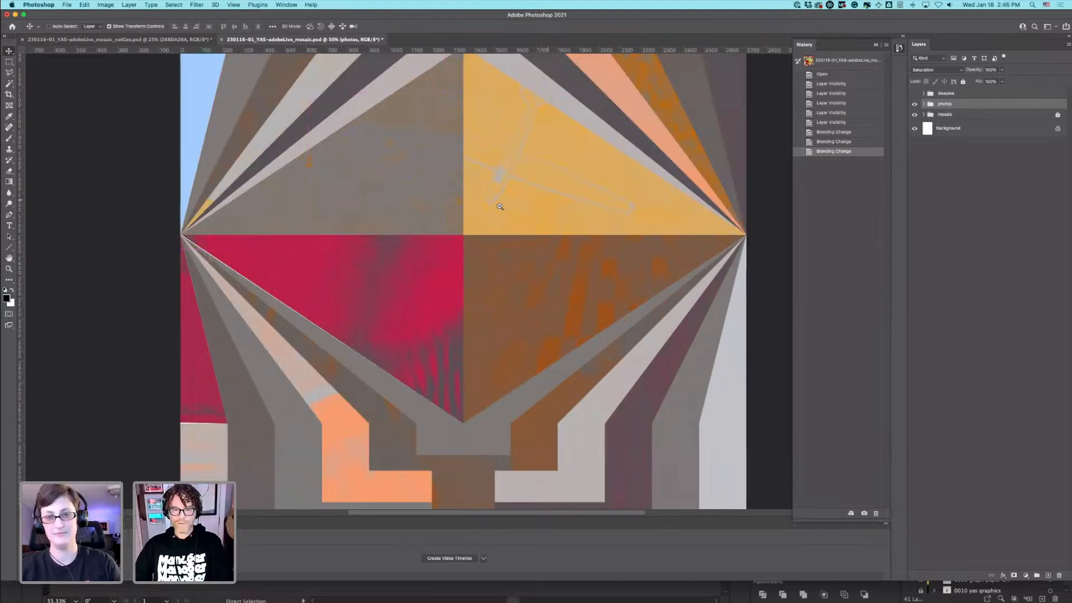
alt+click(508, 234)
alt+click(509, 285)
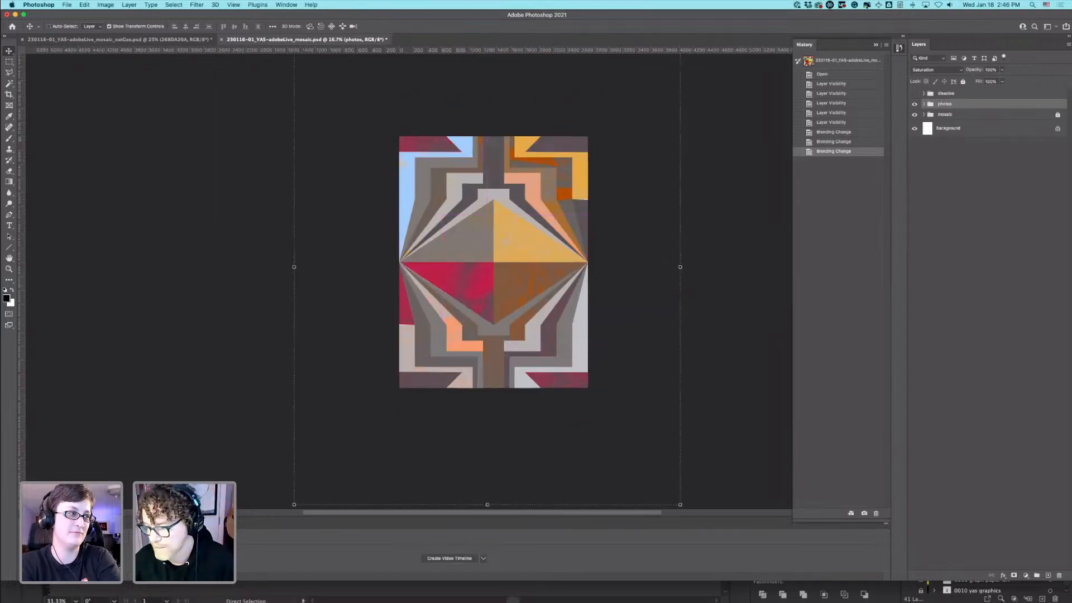
Step: Switch to Bridge and open the three-poster wall template AdobeStock_541302769.psdt from the mockup psdt folder in Photoshop
key(super+Tab)
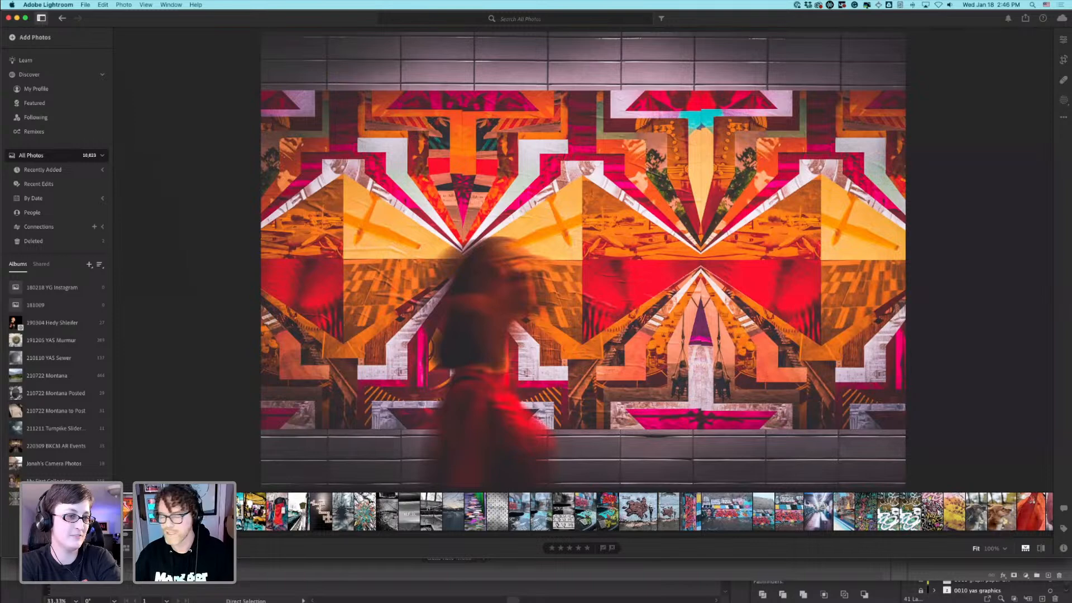
key(super+Tab)
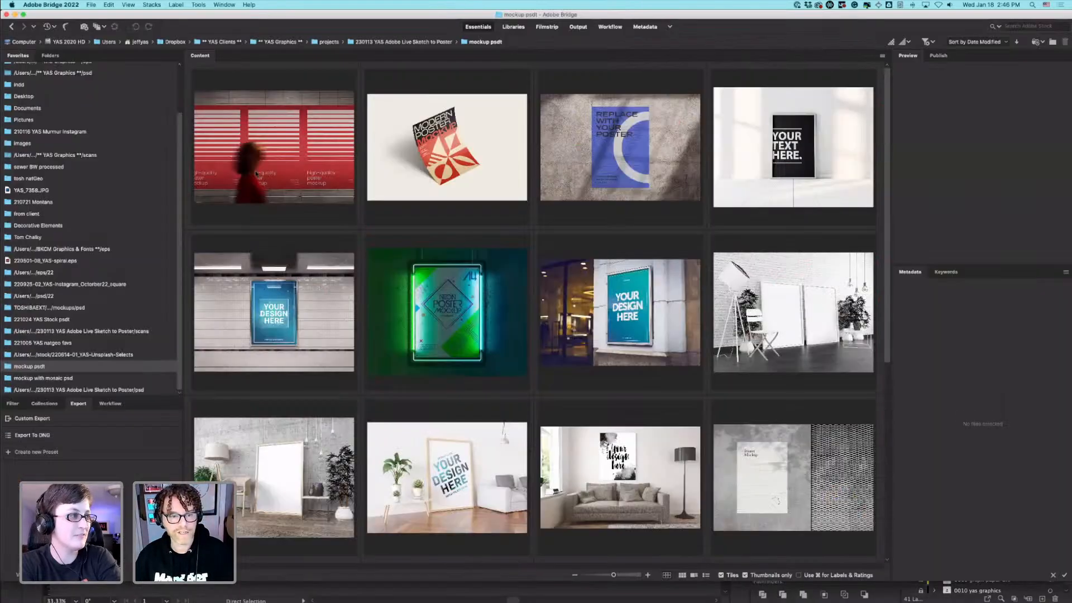
click(257, 175)
key(super+Tab)
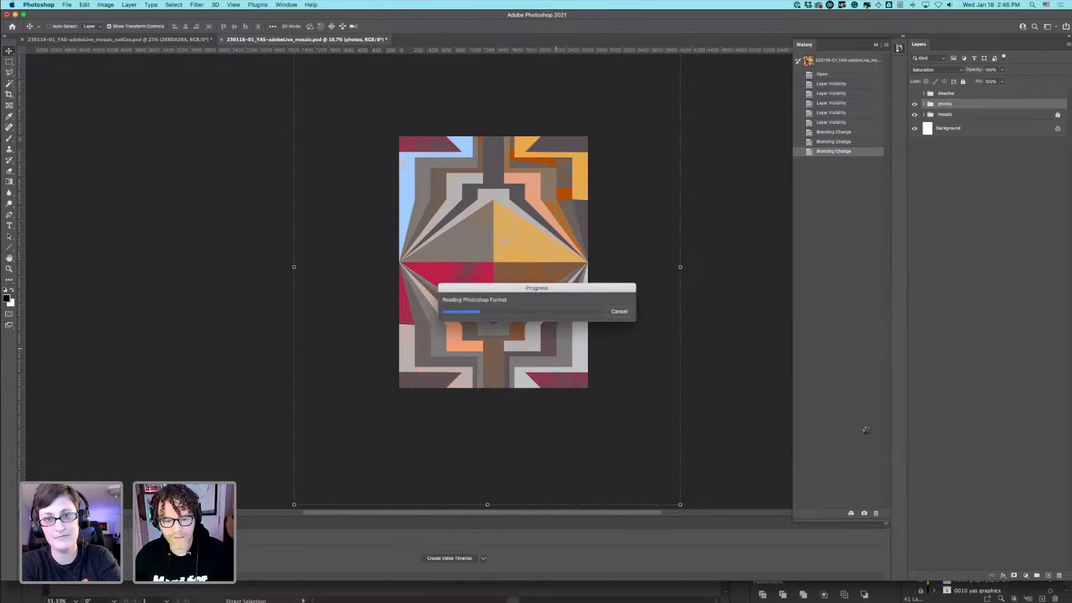
key(super+Tab)
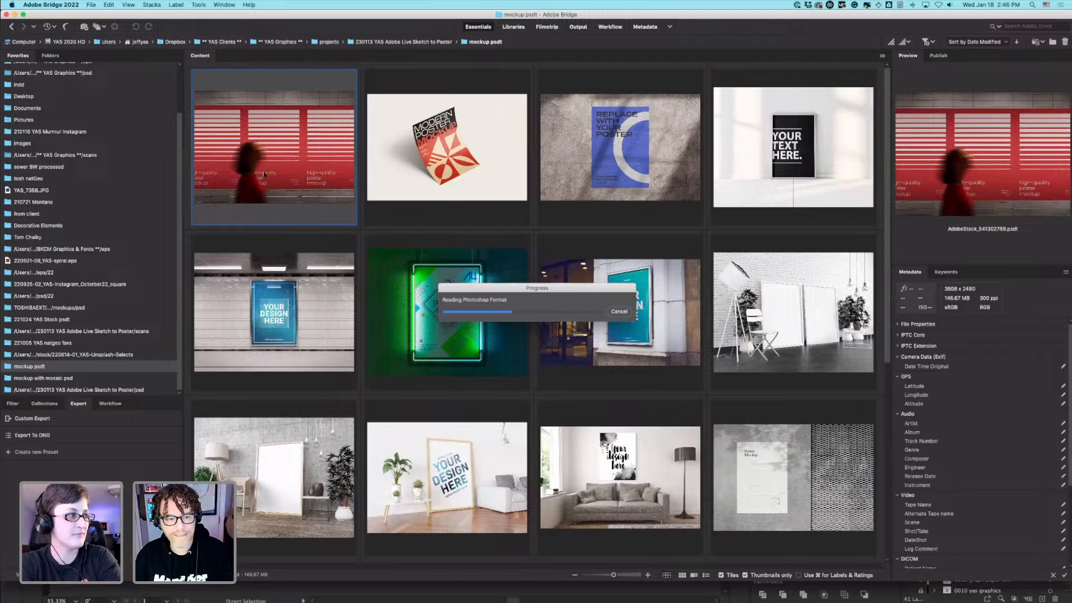
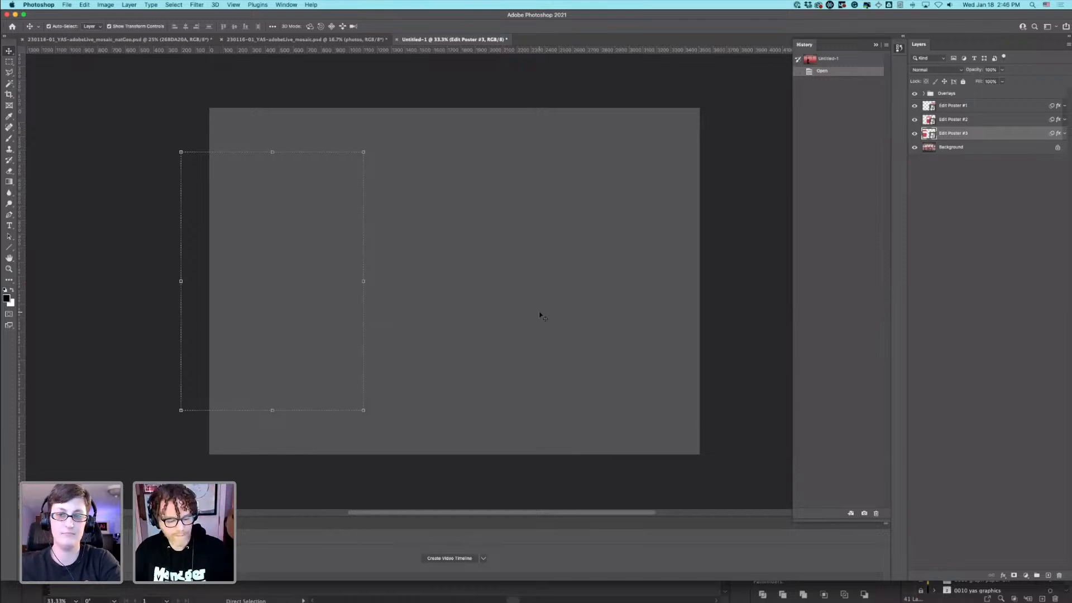
key(super+plus)
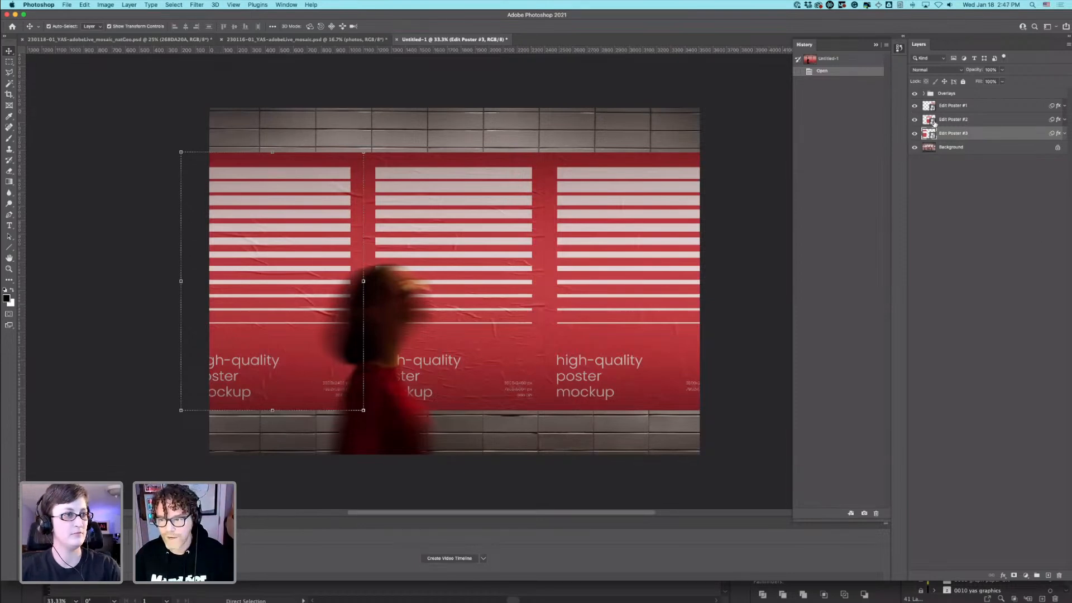
Step: Check both open mosaic documents and bring up 230116-01_YAS-adobeLive_mosaic.psd from Finder's psd folder
click(311, 40)
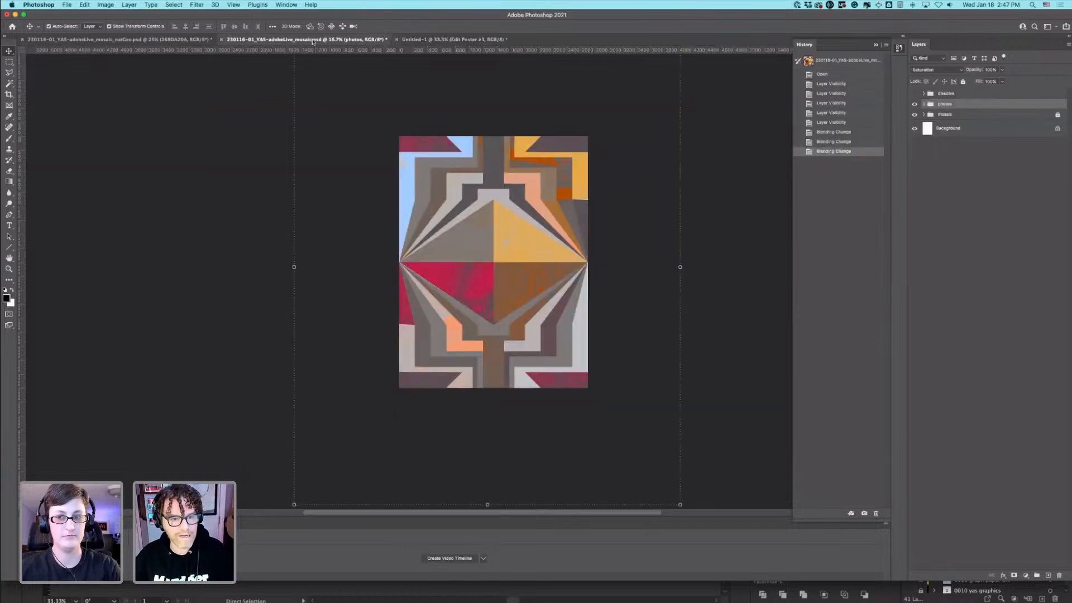
click(175, 40)
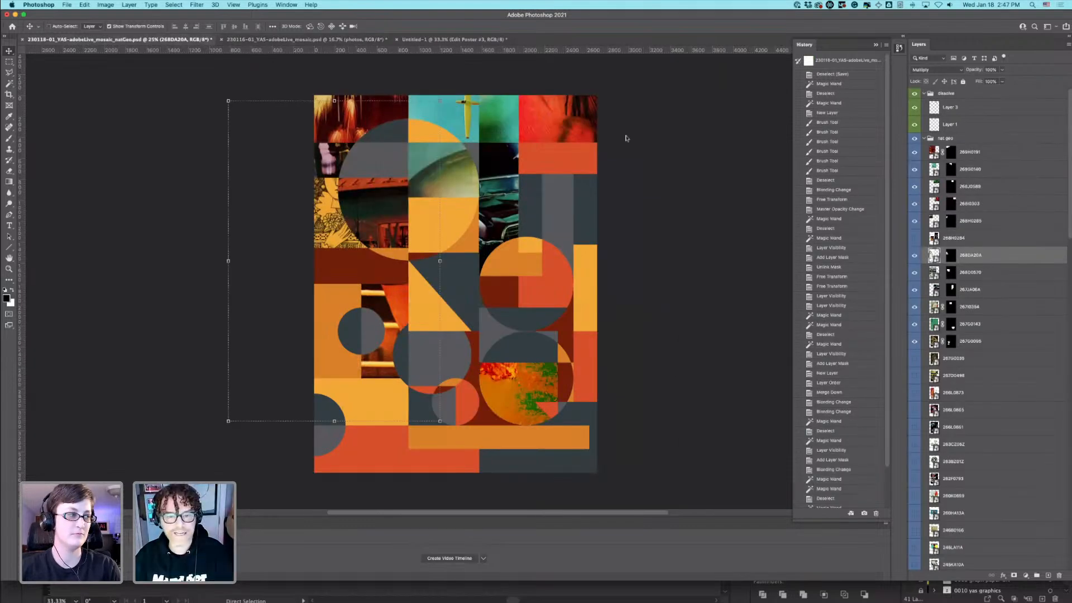
key(super+Tab)
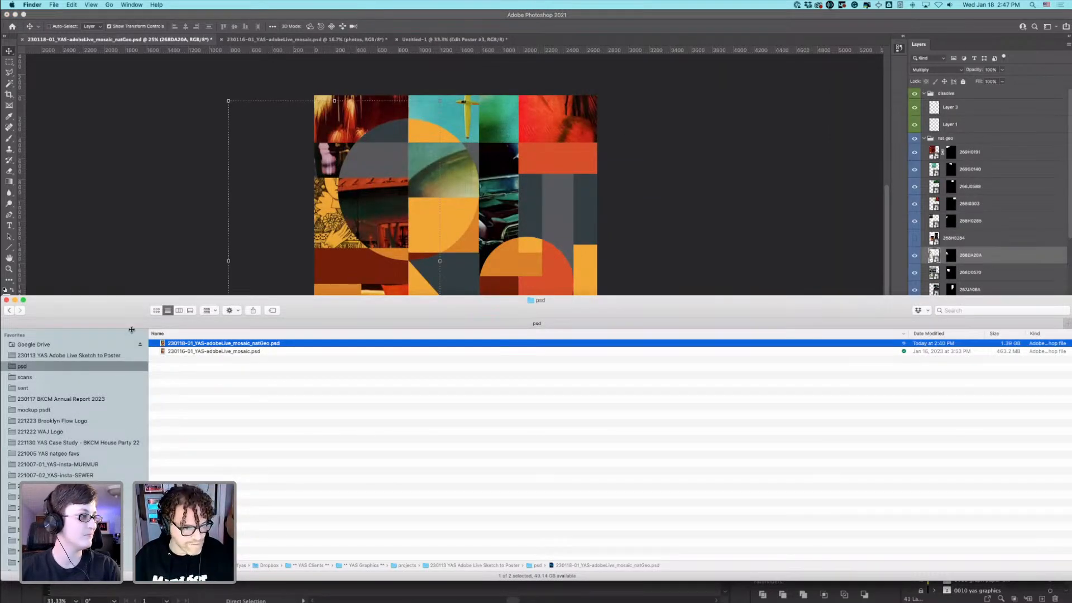
double_click(186, 352)
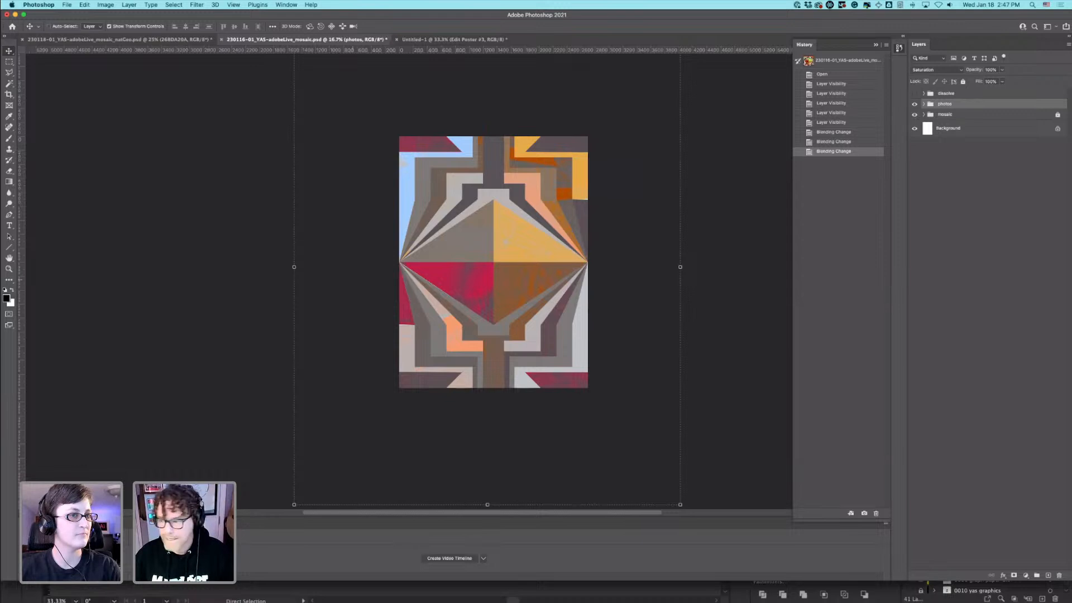
Step: Switch to Finder and look through the psd and mockup psdt folders of the 230113 YAS Adobe Live Sketch to Poster project
key(super+Tab)
click(61, 355)
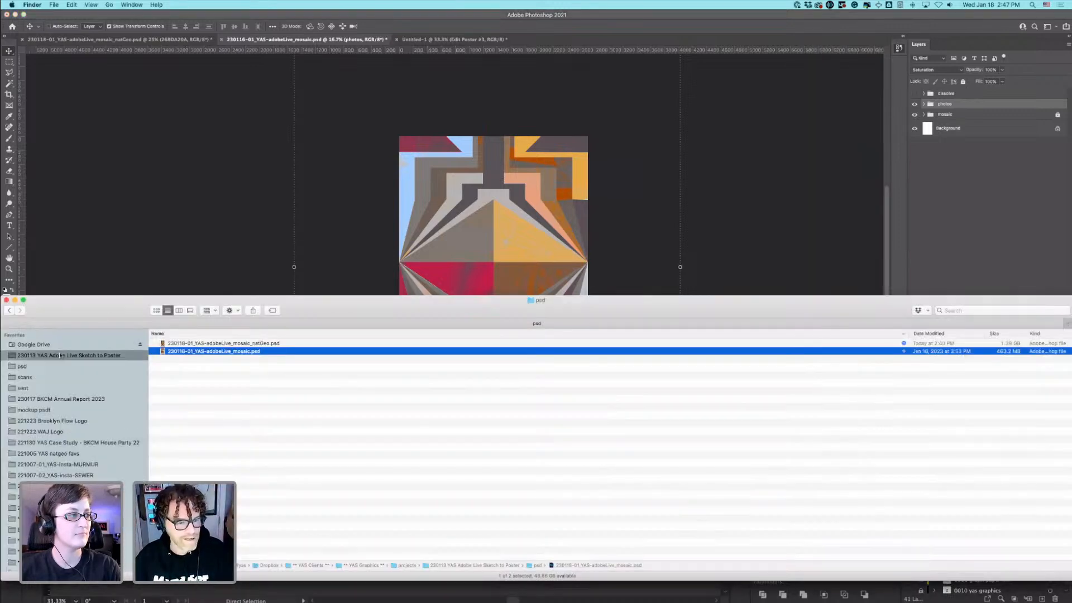
drag(103, 307, 160, 119)
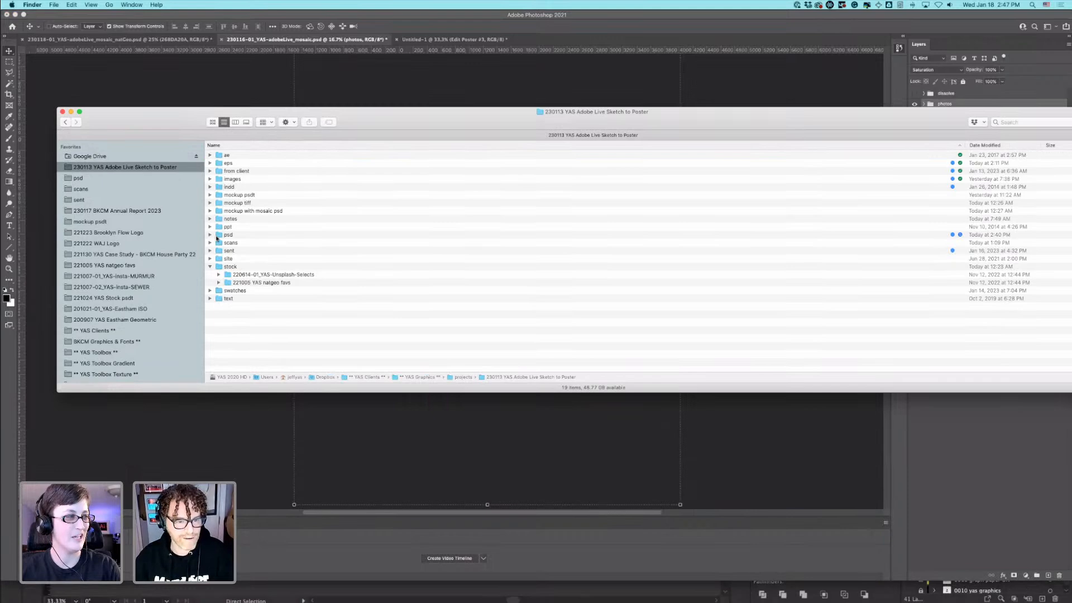
double_click(217, 236)
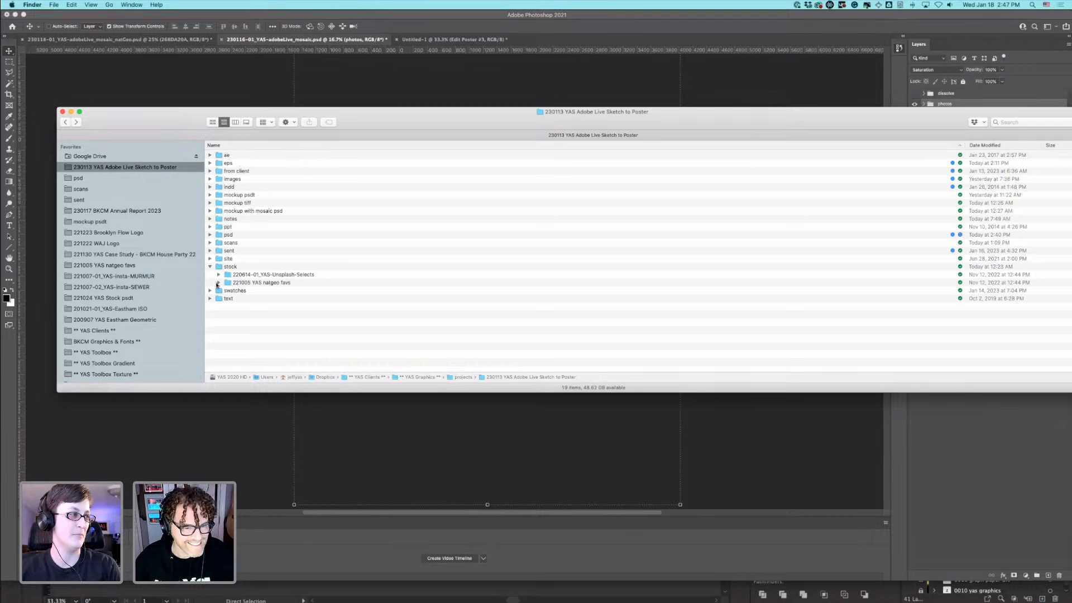
click(210, 236)
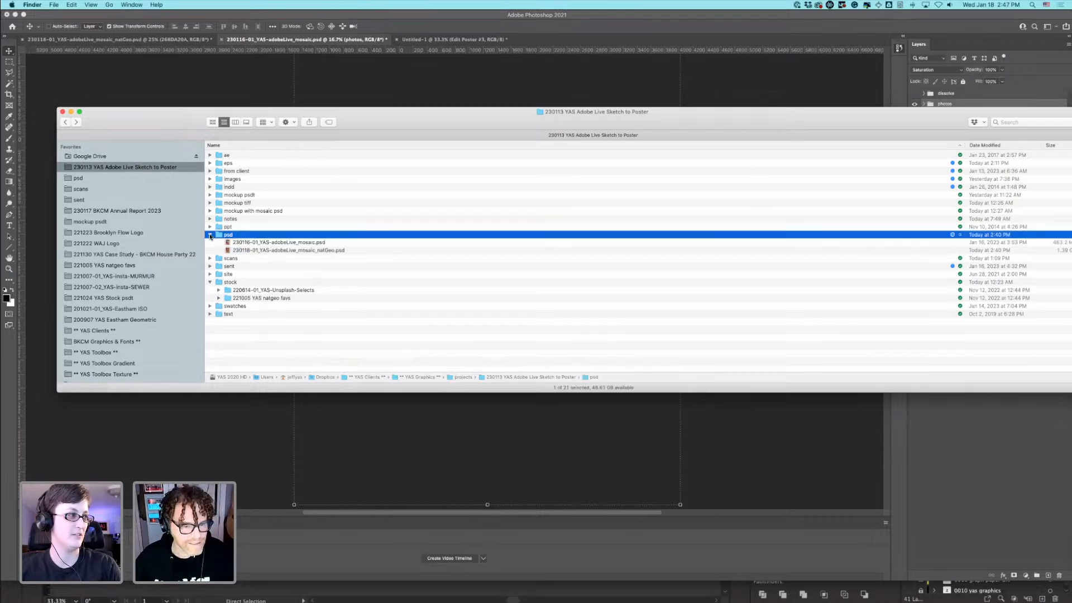
click(243, 243)
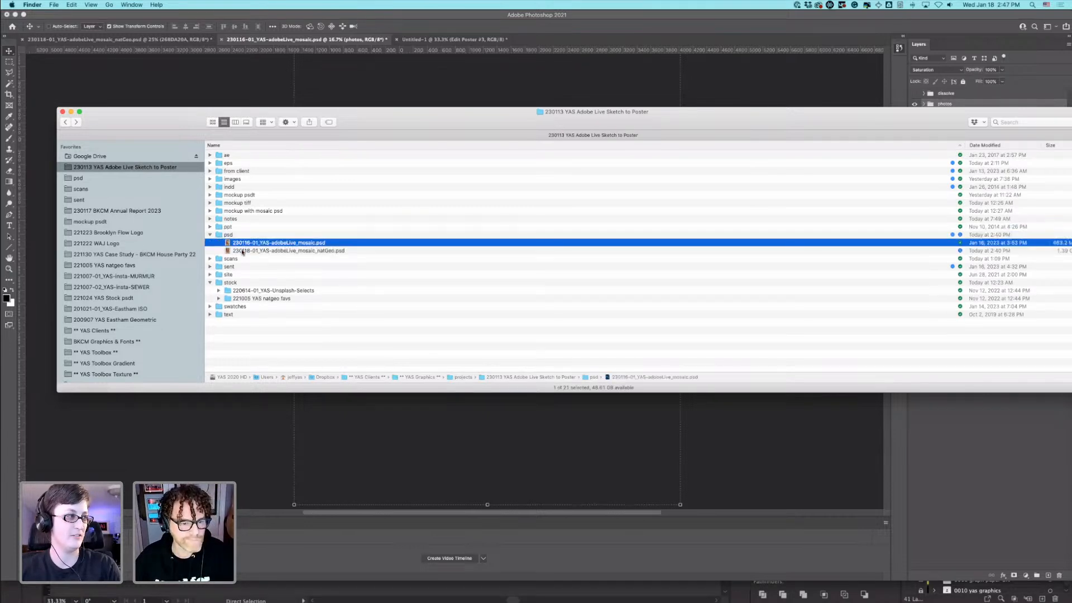
click(209, 196)
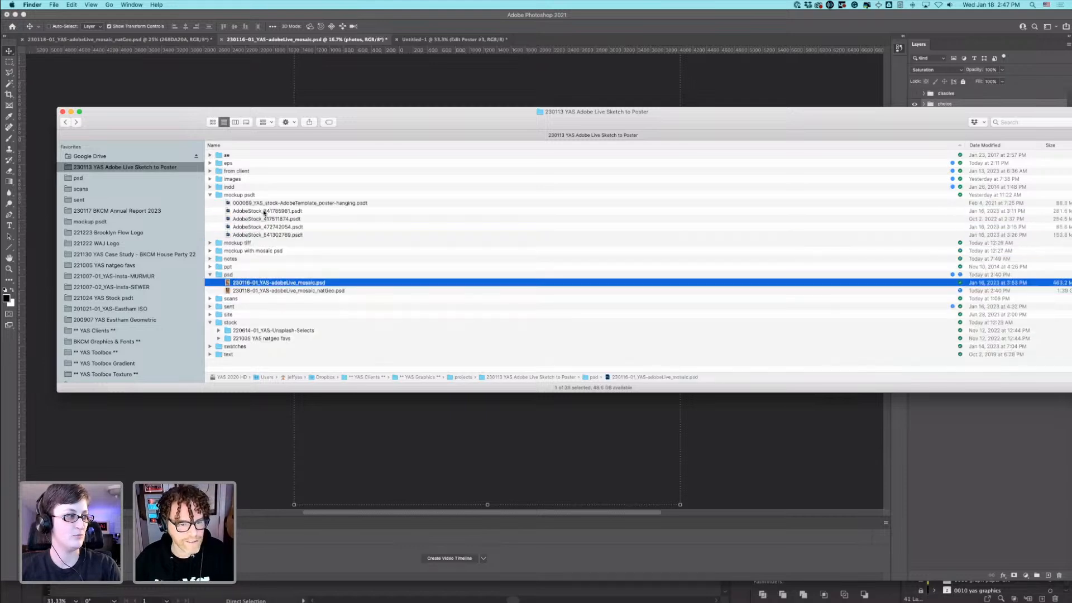
Step: Open the project's mockup tiff folder and preview 230116-02_YAS-adobeLive_mosaic.tif
click(262, 204)
key(super+bracketleft)
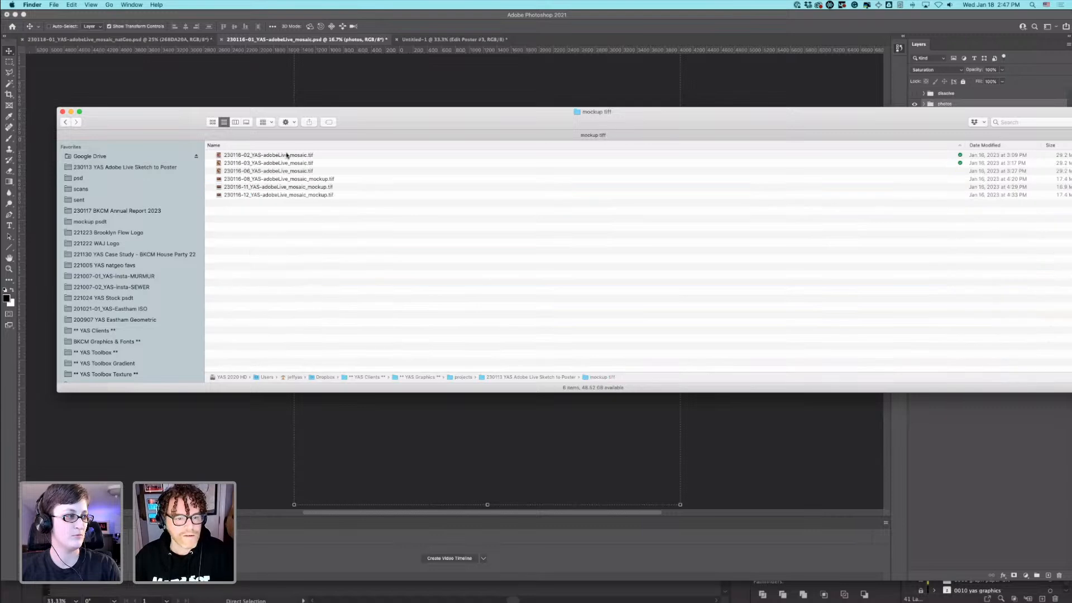
key(Down)
key(space)
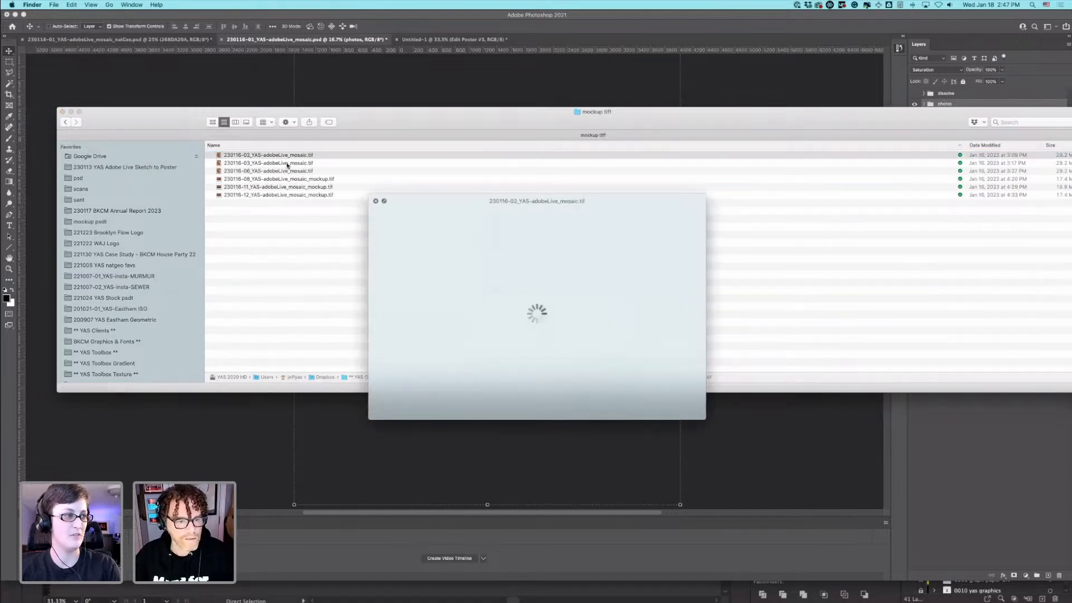
Step: Open 230116-11_YAS-adobeLive_mosaic_mockup.tif from the mockup tiff folder in Photoshop, and close its file preview back in Finder
click(258, 187)
double_click(259, 189)
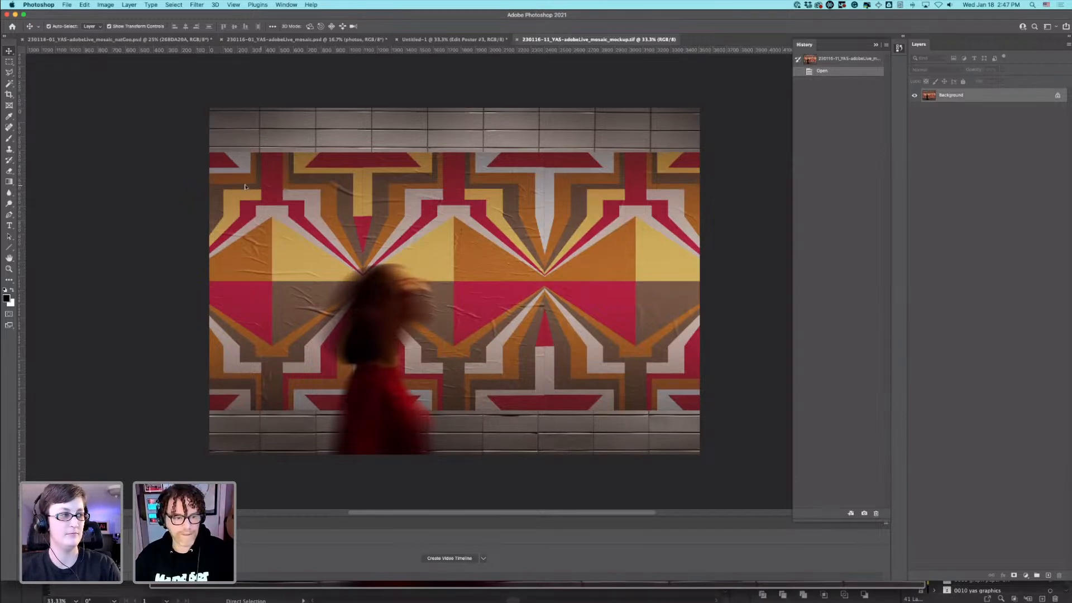
key(super+Tab)
click(129, 118)
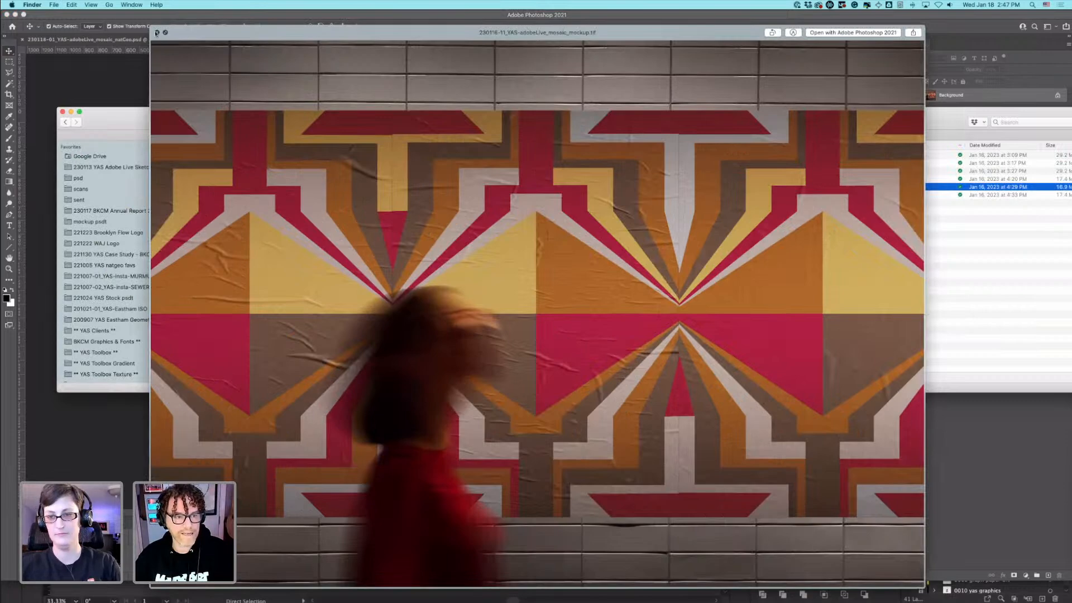
click(157, 33)
Step: Open 230116-12_YAS-adobeLive_mosaic_mockup.tif from the mockup tiff folder in Photoshop and inspect the photo mosaic up close
click(269, 195)
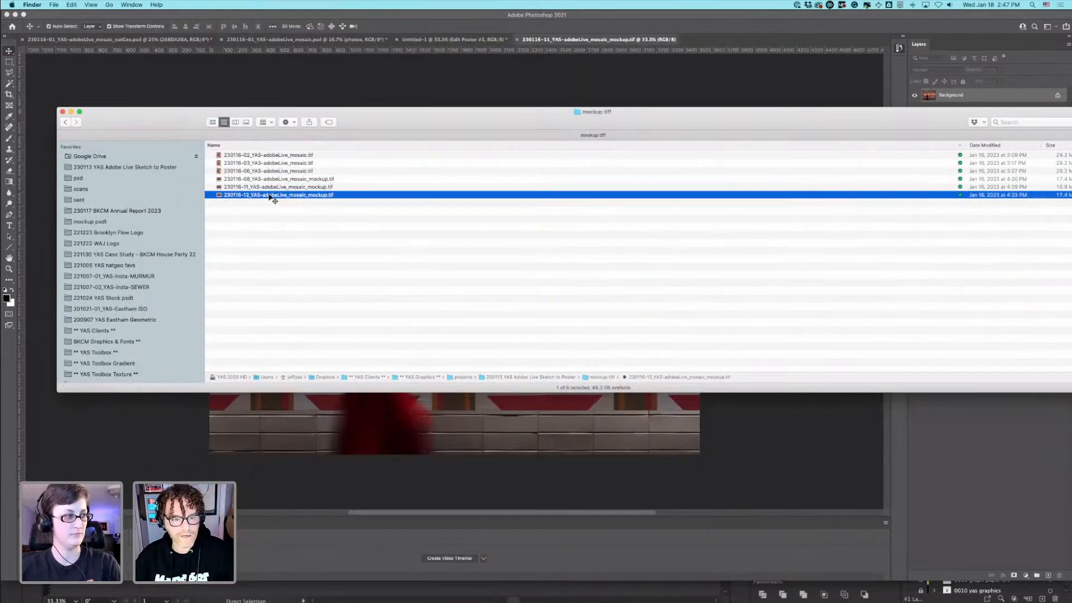
key(super+Tab)
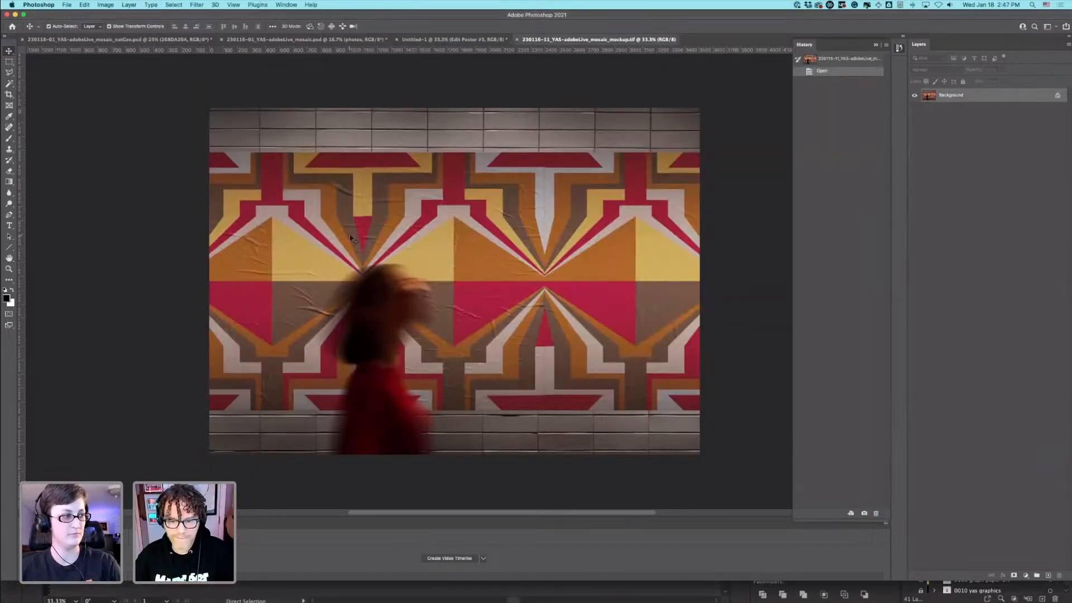
key(super+space)
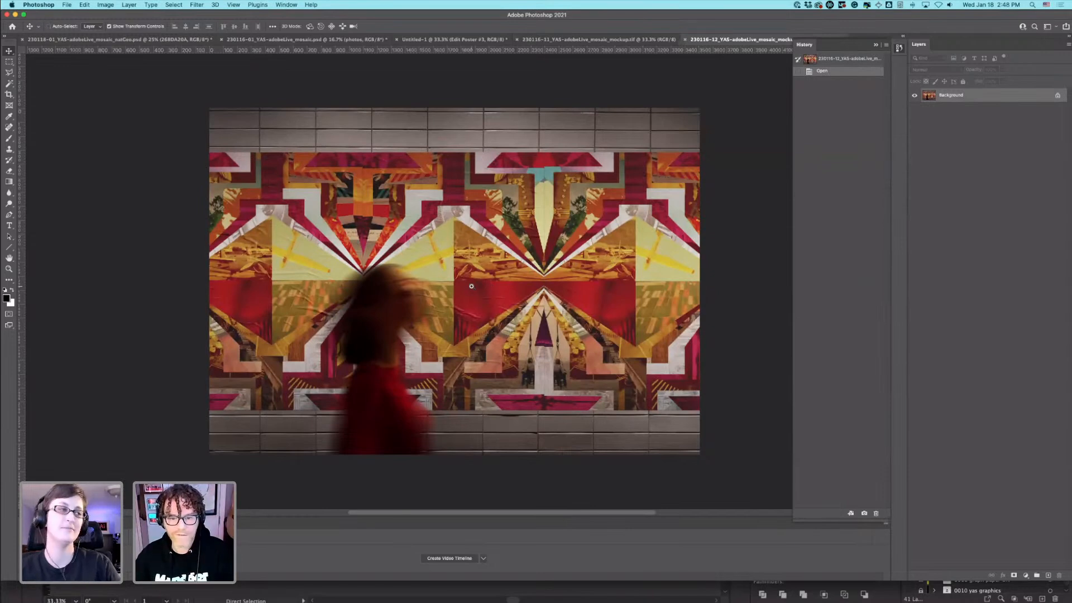
click(643, 323)
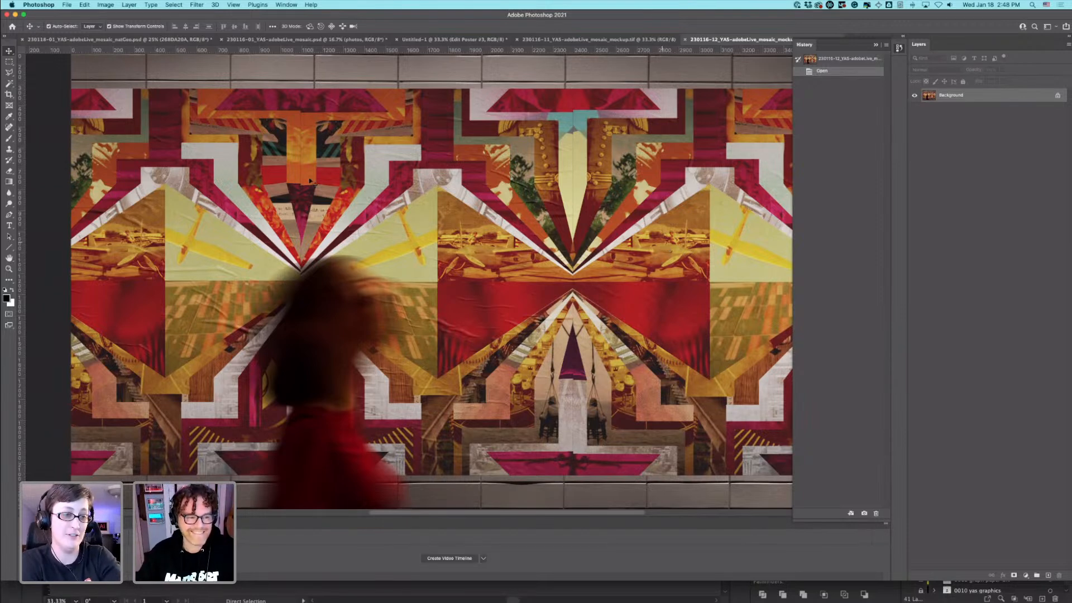
Step: Start a line of text over the mosaic wall and set its font to Lust Script
click(10, 226)
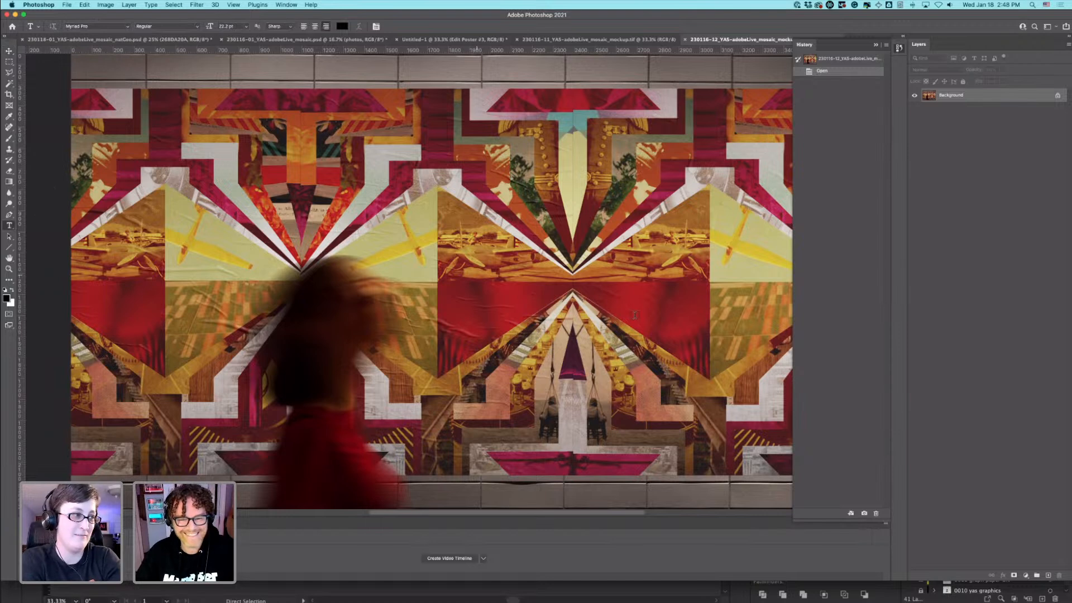
click(338, 273)
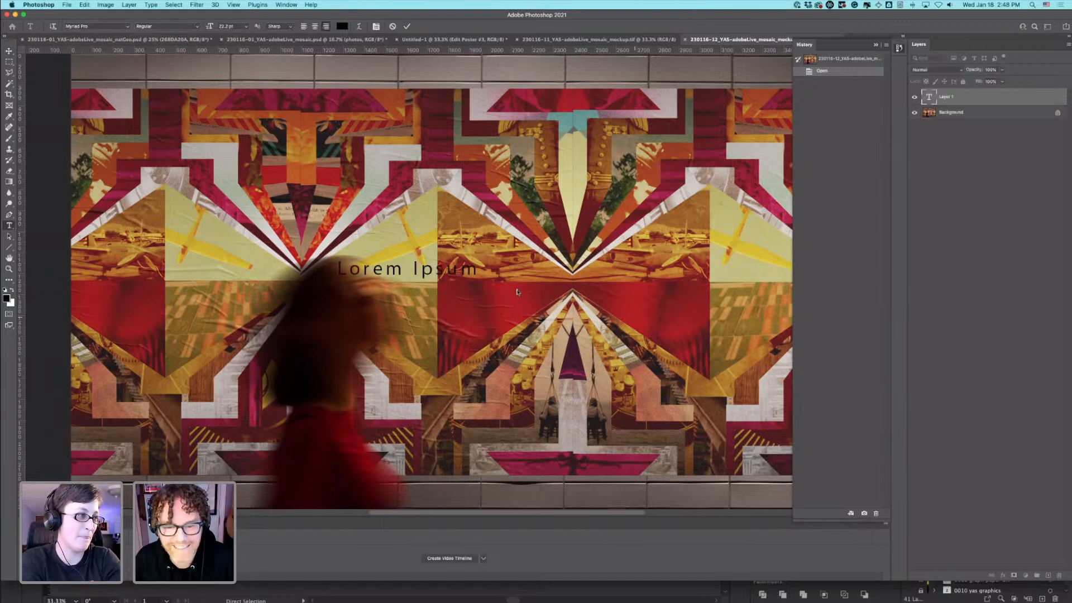
click(128, 26)
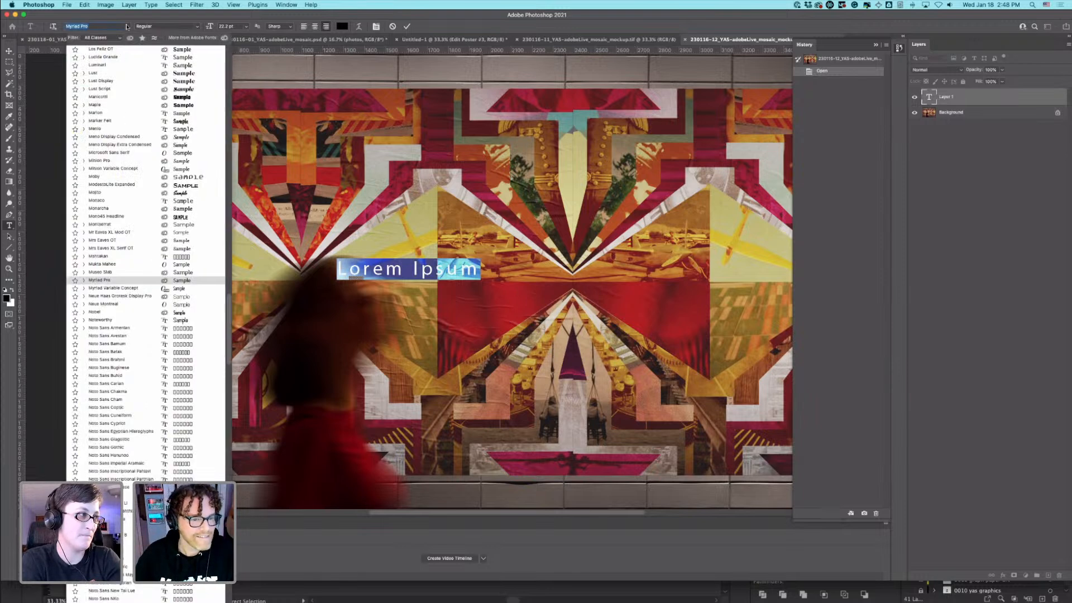
click(120, 89)
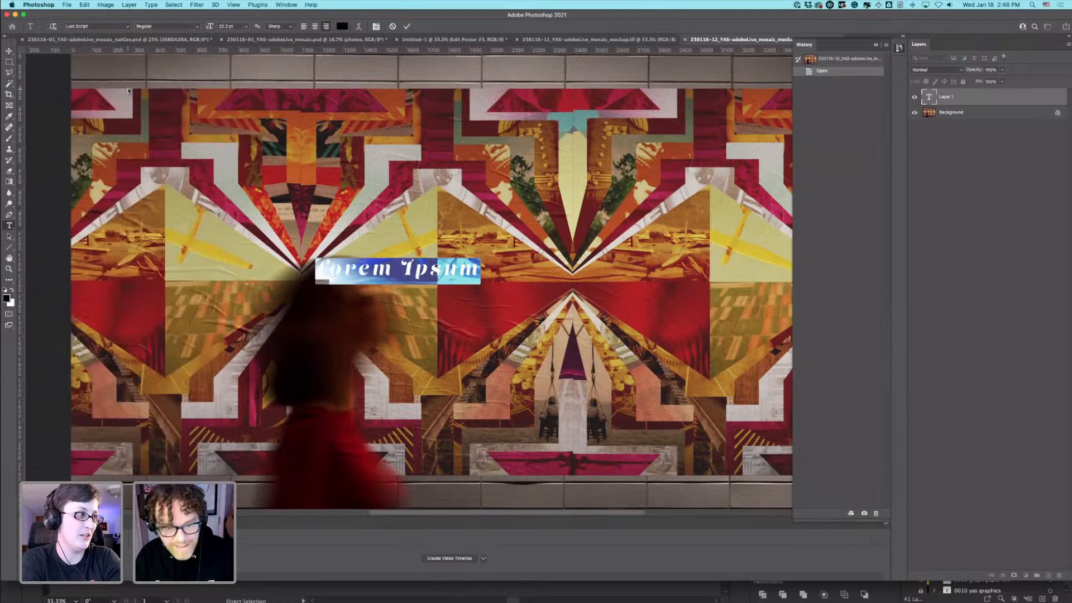
Step: Replace the placeholder wording with the title "Adobe Max"
text(Mockups)
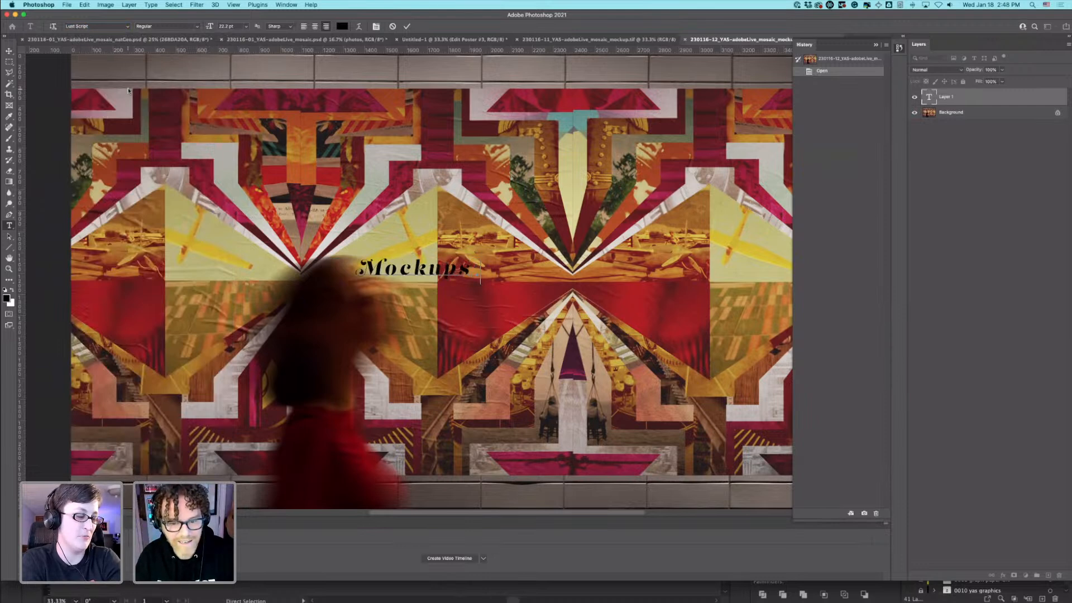
text( with Mo)
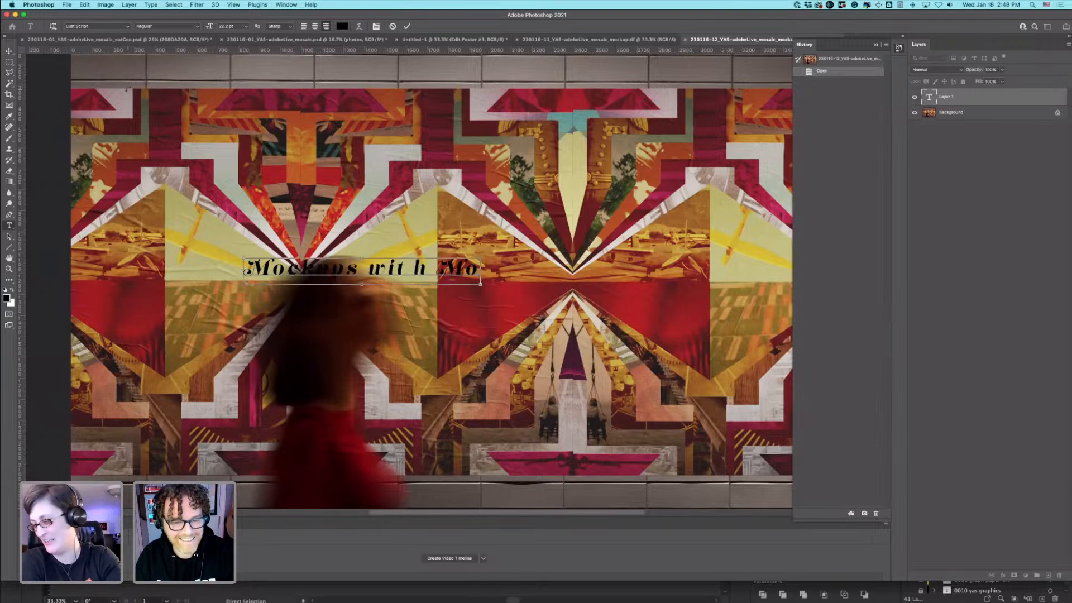
key(super+a)
text(Adobe)
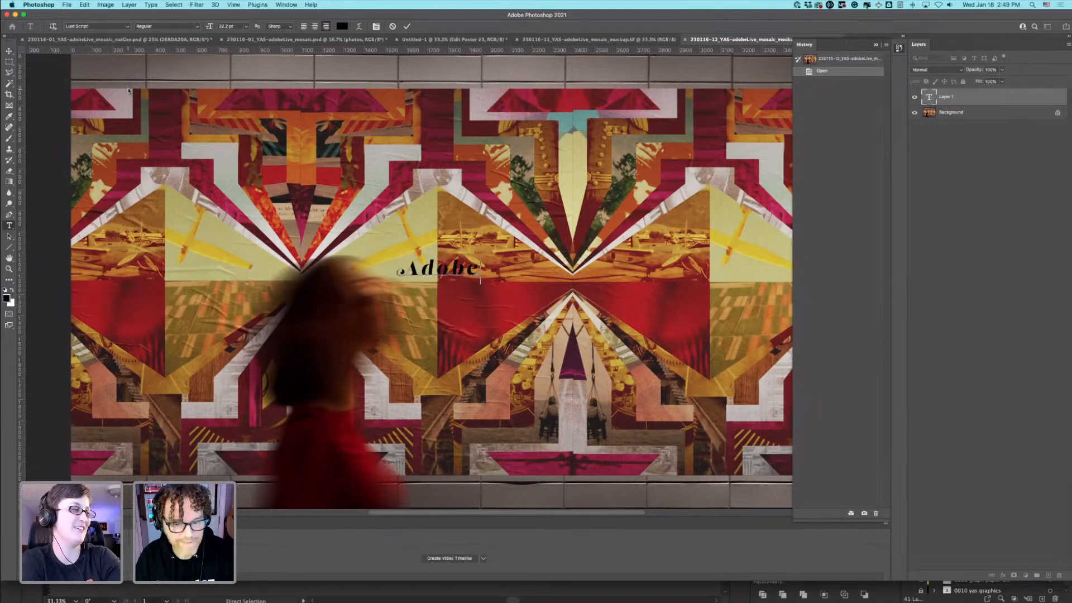
text( Mo)
key(BackSpace)
text(ax)
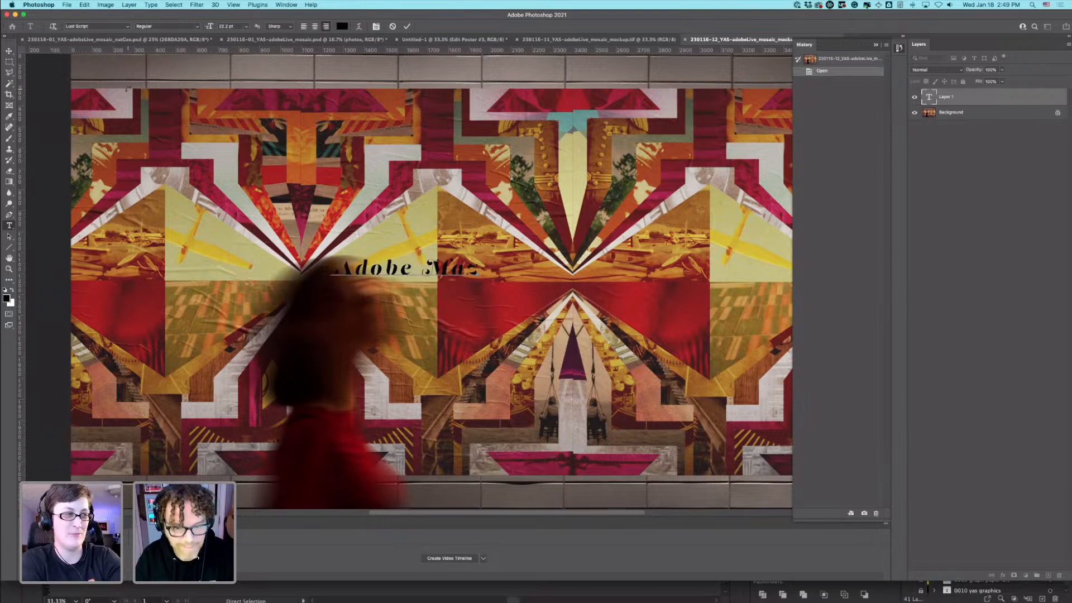
key(super+a)
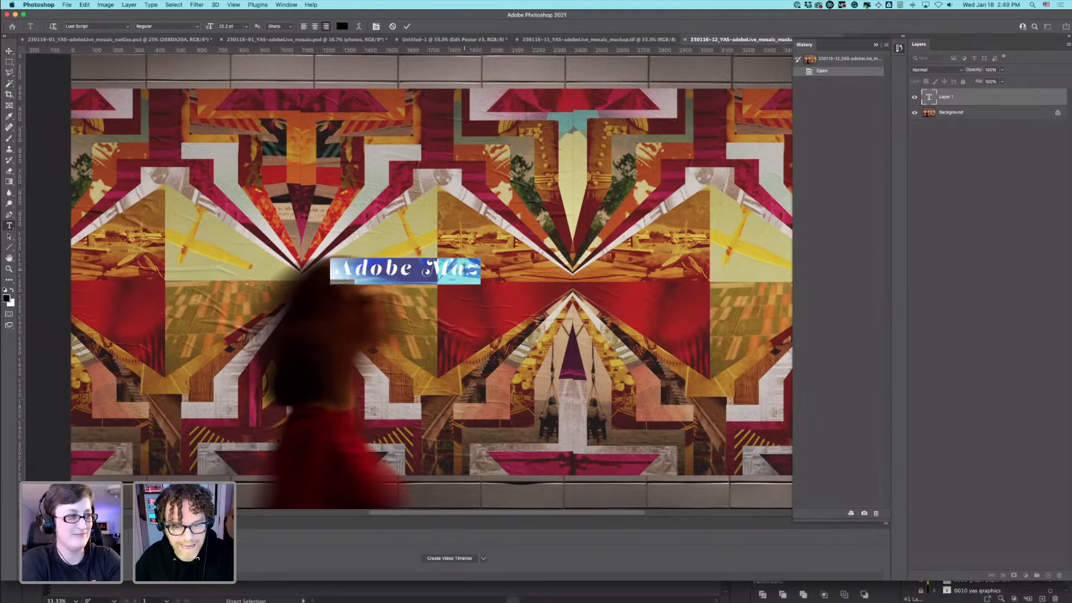
click(465, 268)
key(BackSpace)
text(x)
Step: Tighten the letter spacing of the whole Adobe Max title and fill the text with white
key(super+a)
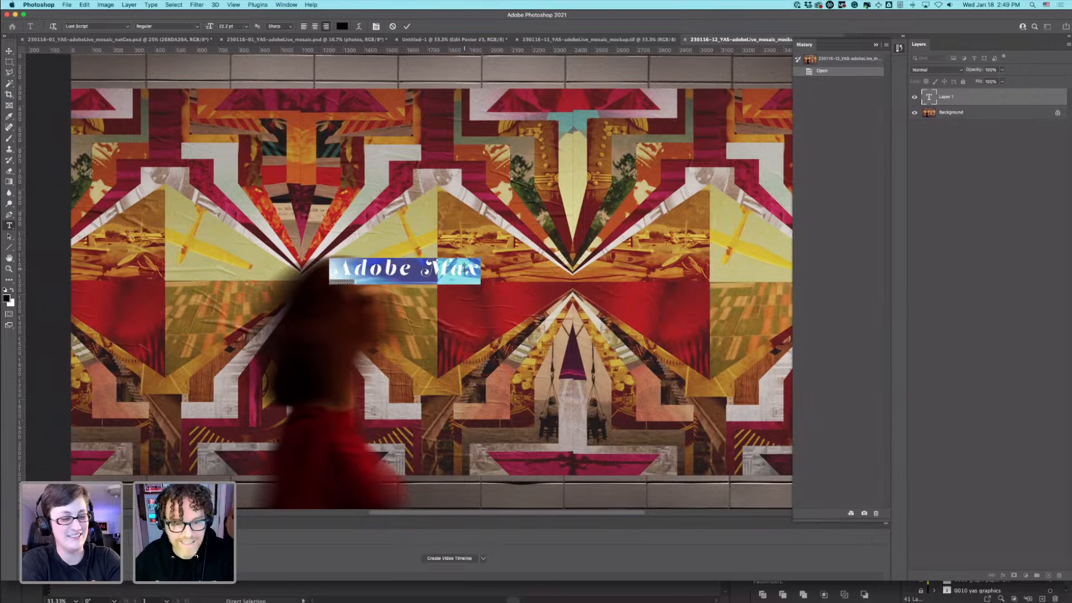
key(alt+Left)
key(alt+Left)
key(alt+Left)
key(alt+Left)
key(alt+Left)
key(alt+Left)
key(alt+Left)
key(alt+Left)
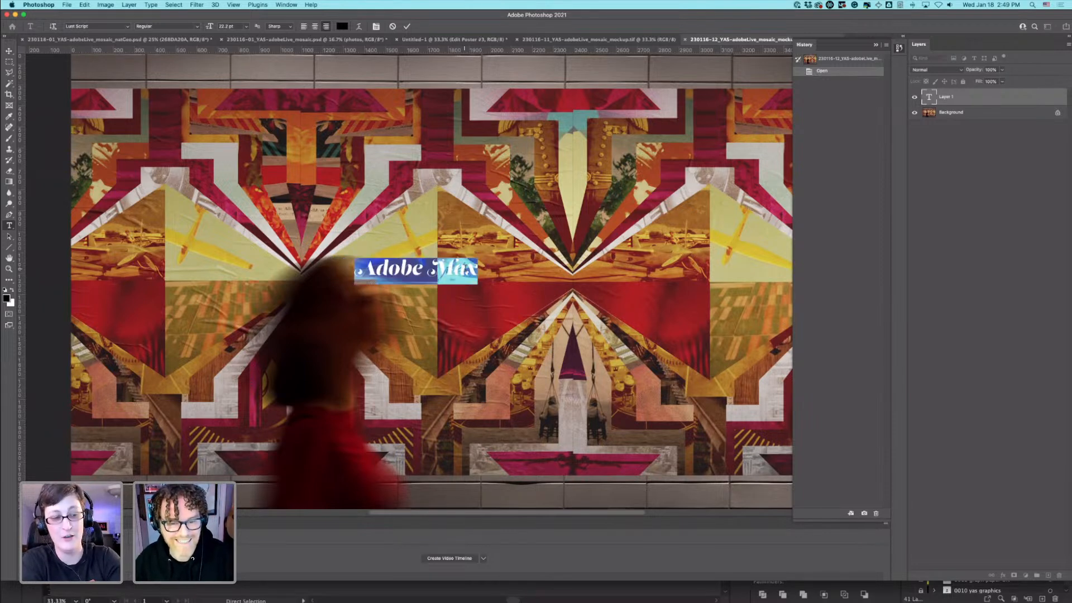
key(Escape)
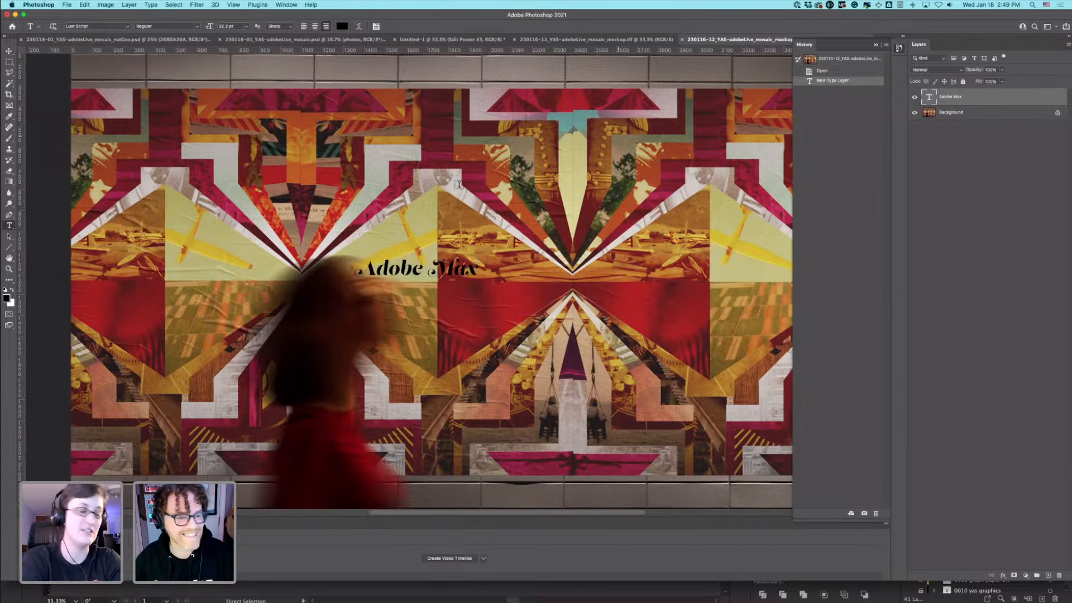
key(super+BackSpace)
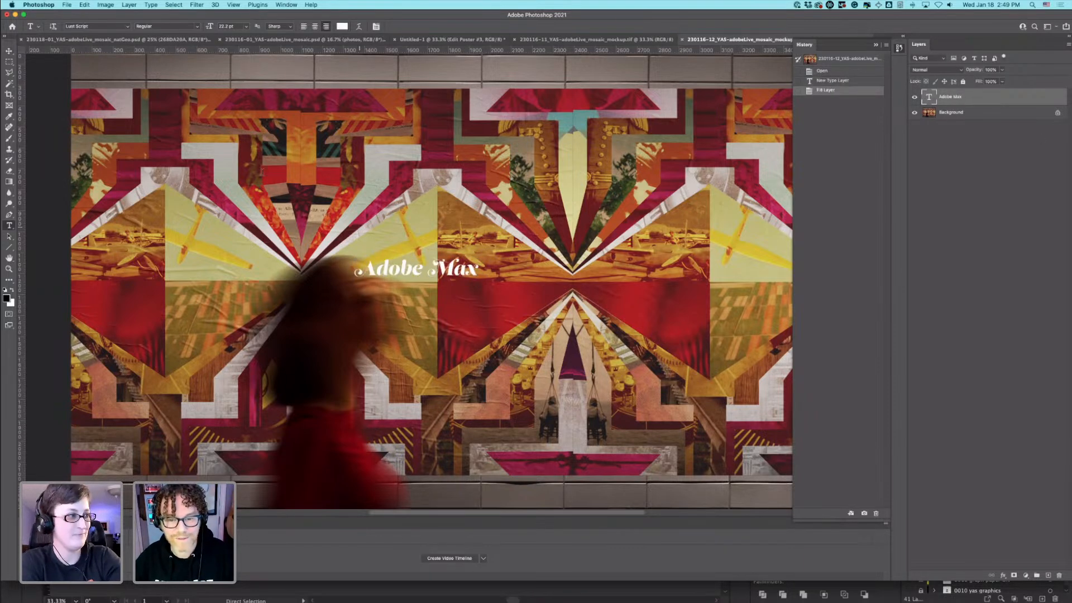
Step: Scale the Adobe Max text up to about 259% and place it over the starburst beside the walking figure
key(v)
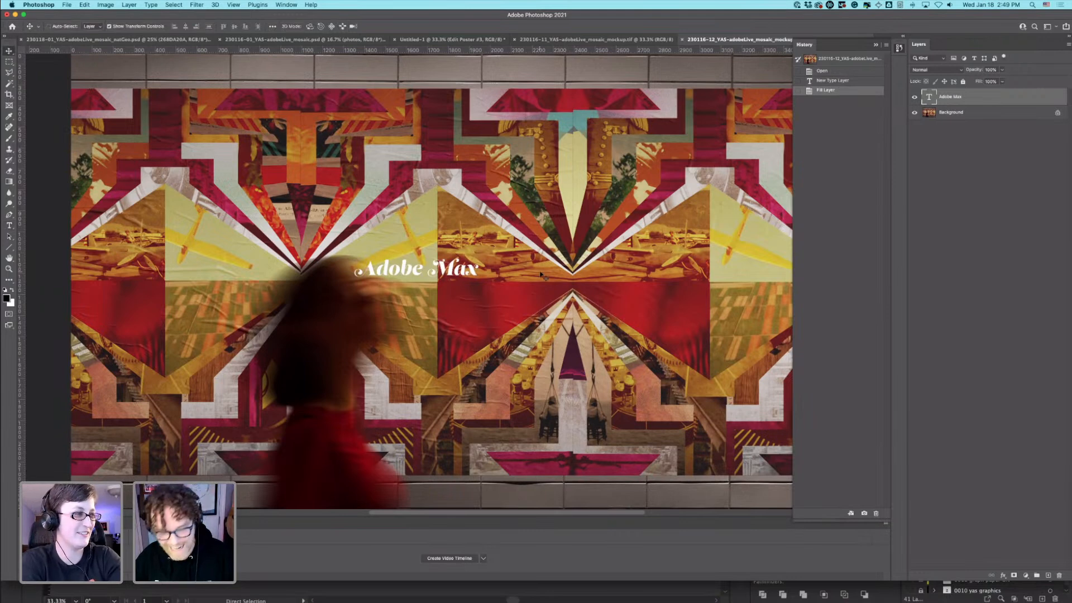
key(super+t)
drag(479, 260, 687, 187)
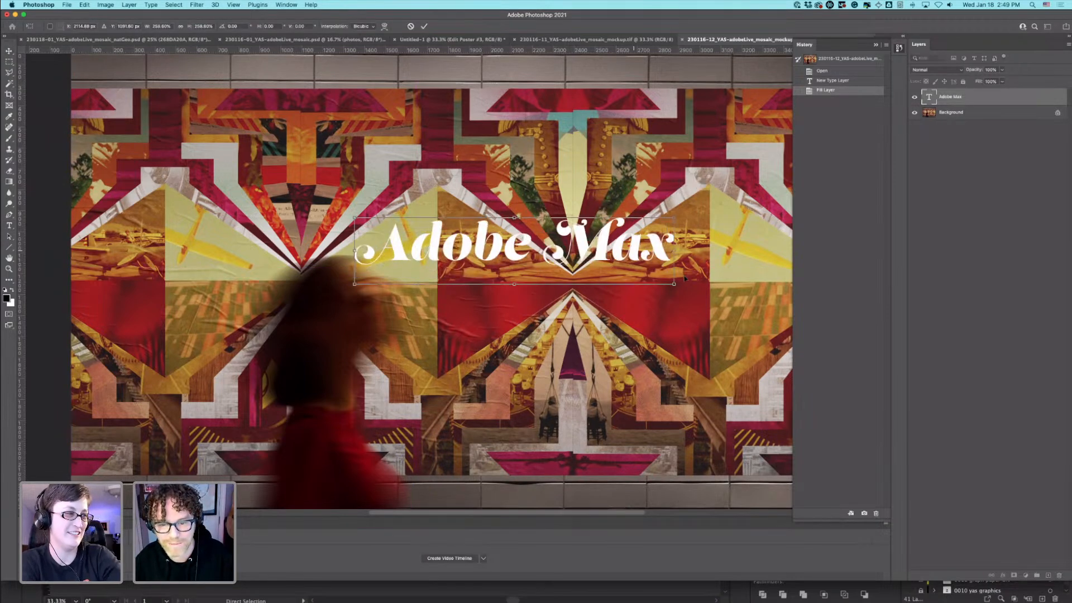
drag(634, 251, 698, 272)
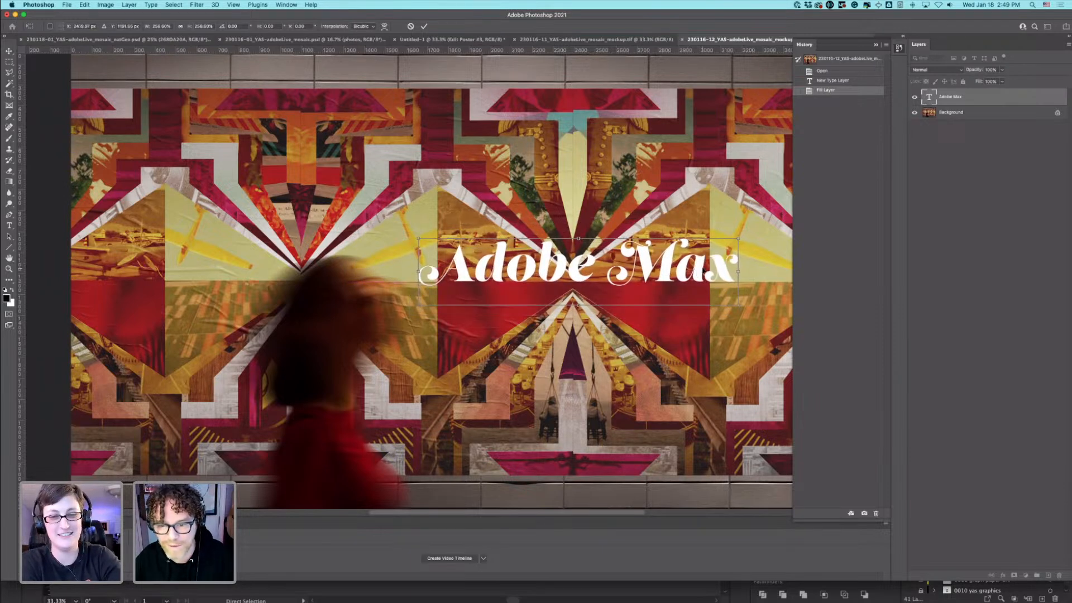
key(Return)
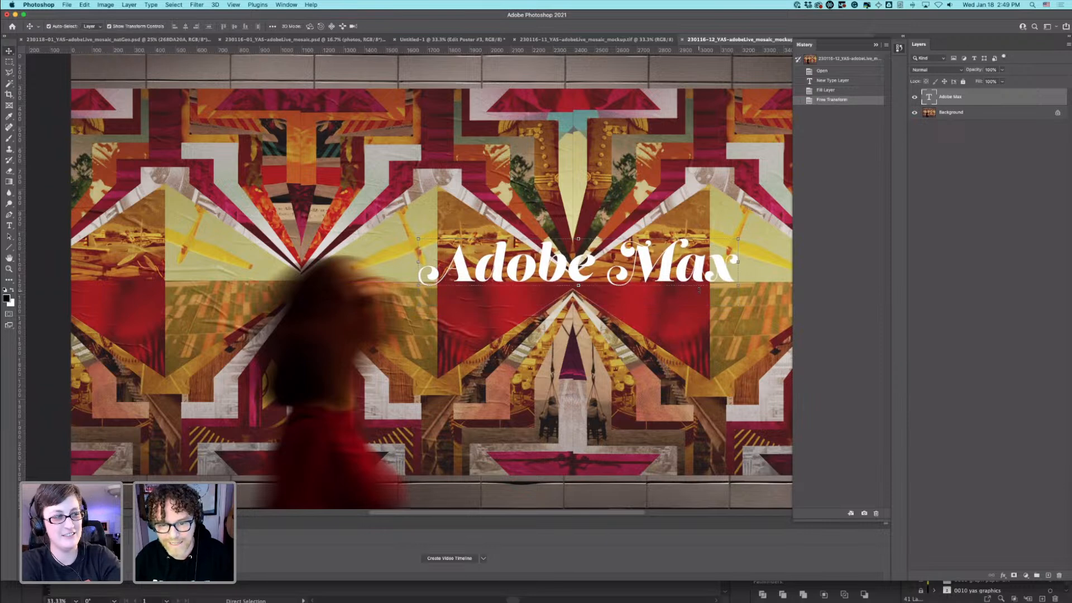
Step: Nudge the Adobe Max text down in small increments toward the centre line of the mosaic pattern
key(Down)
key(Down)
key(Down)
key(Down)
key(Down)
key(Down)
key(Down)
key(Down)
key(Down)
key(Down)
key(Down)
key(Down)
key(Down)
key(Down)
key(Down)
key(Down)
key(Down)
key(Down)
key(Down)
key(Down)
key(Down)
key(Down)
key(Down)
key(Down)
key(Down)
key(Down)
key(Down)
key(Down)
key(Down)
key(Down)
key(Down)
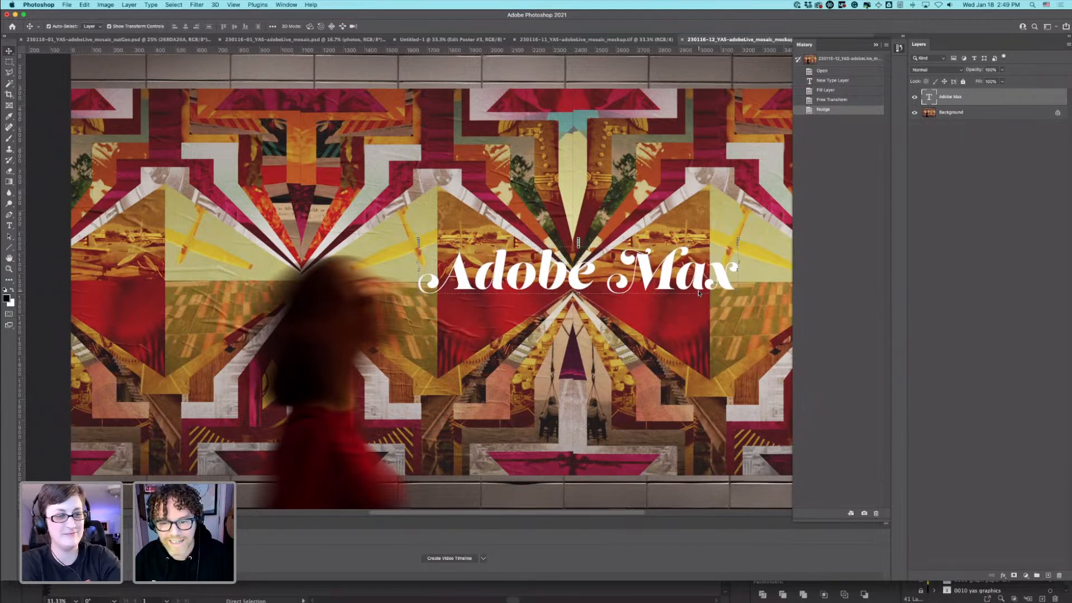
key(Down)
key(Down)
key(Down)
key(Down)
key(Down)
key(Down)
key(Down)
key(Down)
key(Down)
key(Down)
key(Down)
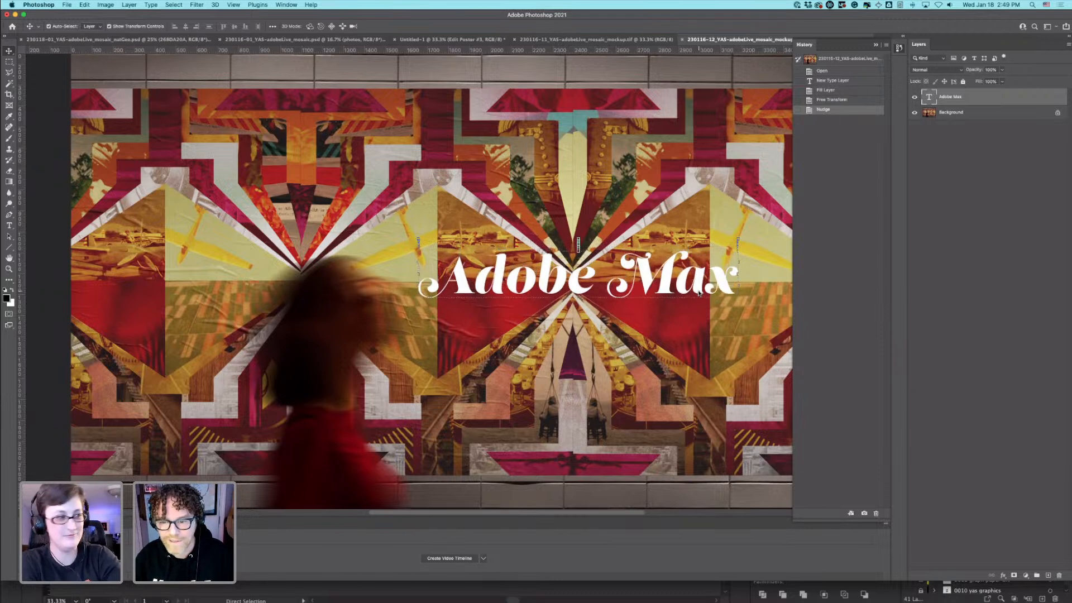
key(Down)
key(Down)
key(Down)
key(Down)
key(Down)
key(Down)
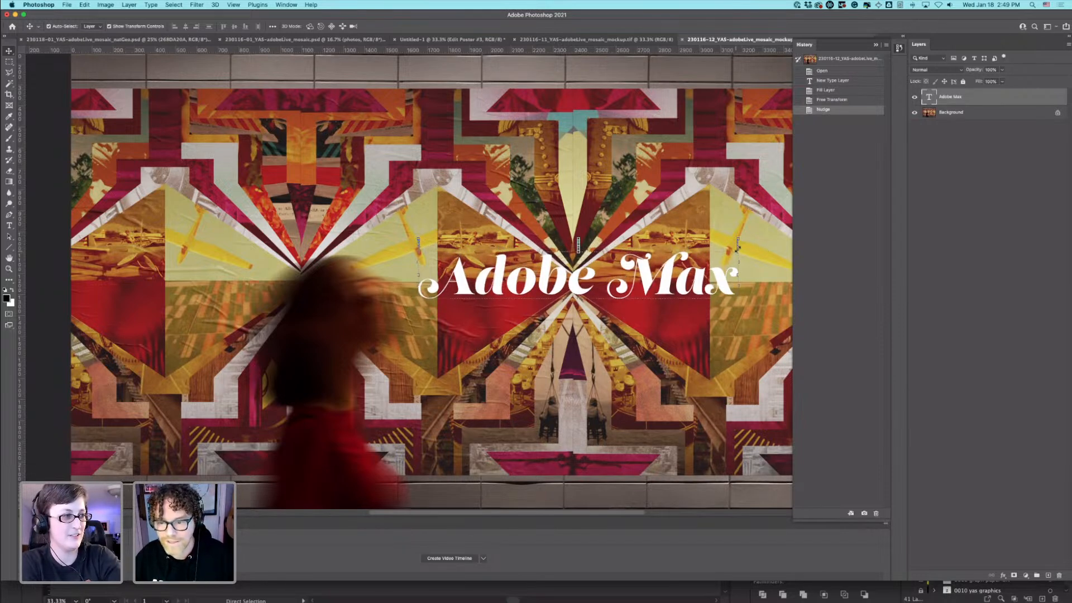
Step: Scale the Adobe Max text down to about 71% and shift it slightly left and down across the starburst's centre
key(super+t)
drag(738, 252, 692, 261)
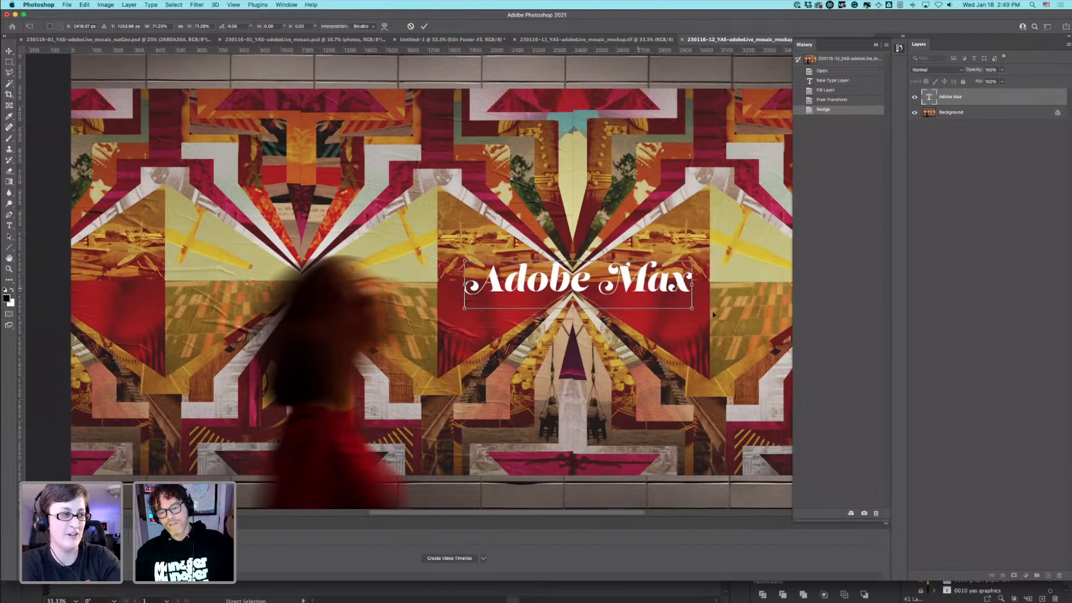
key(Return)
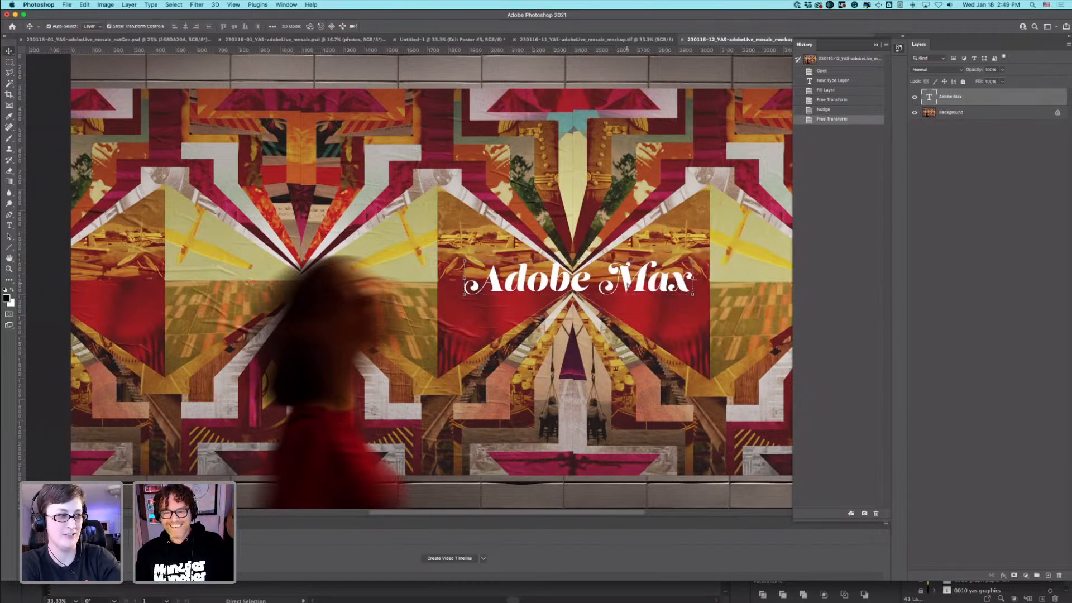
drag(625, 286, 605, 285)
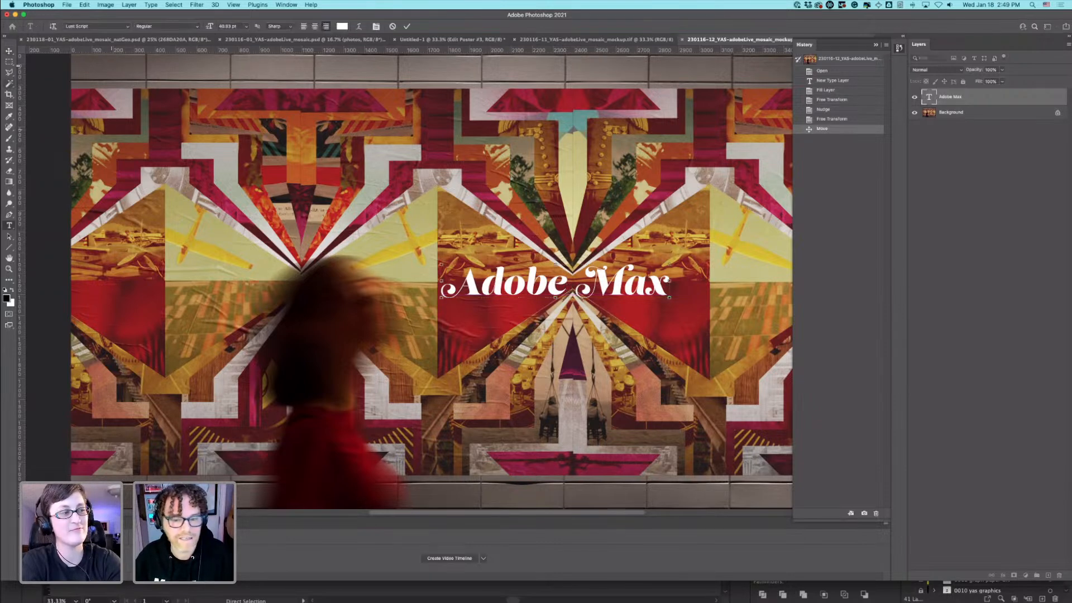
Step: Try to reopen the Adobe Max text for editing, and hide the three stray Lorem Ipsum text layers
key(super+h)
double_click(930, 101)
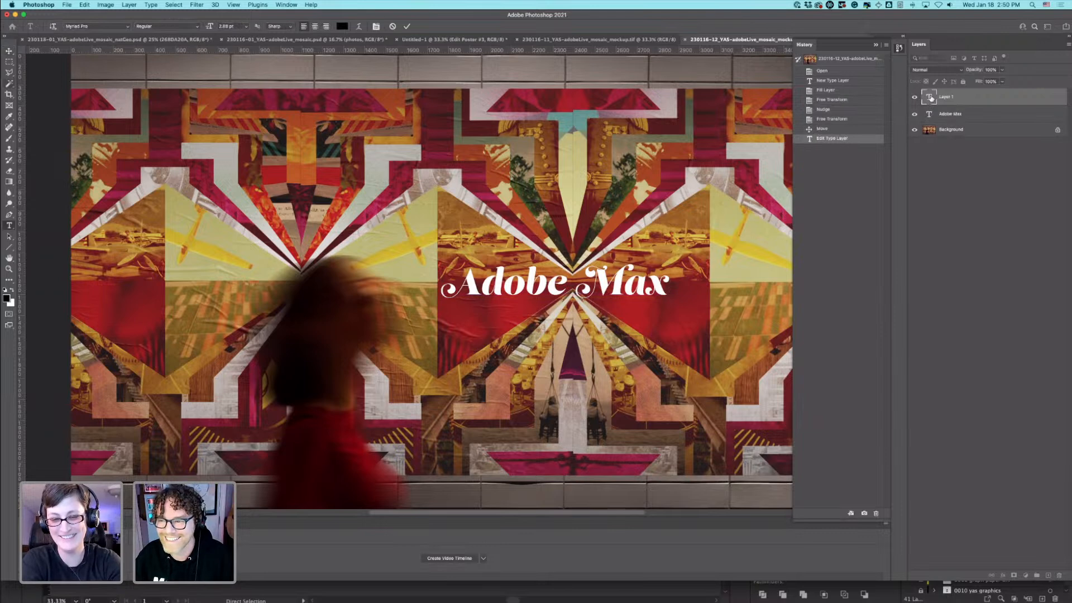
click(931, 98)
double_click(600, 285)
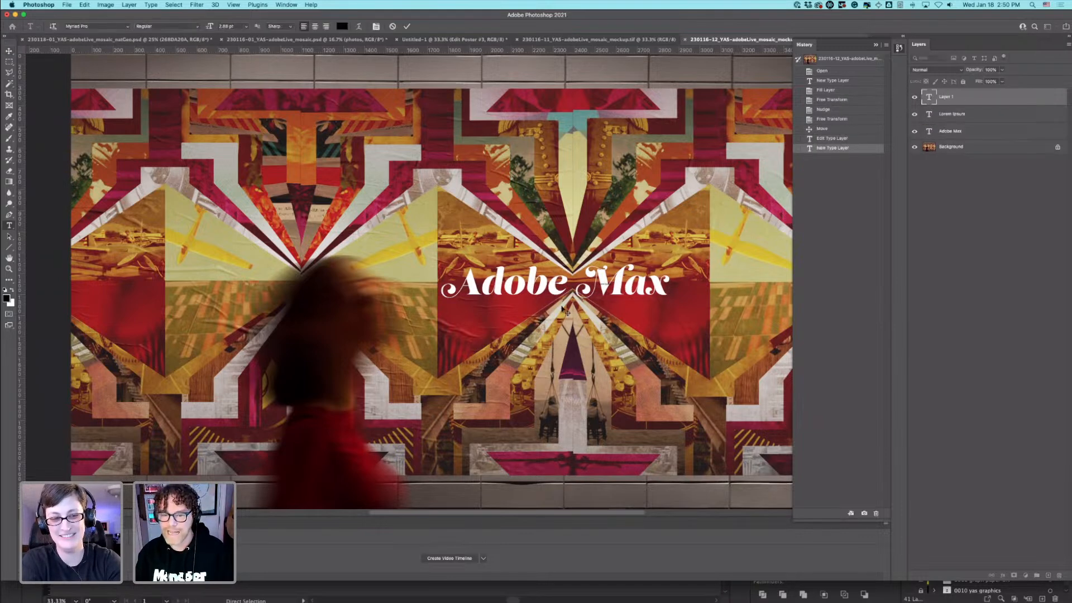
double_click(928, 98)
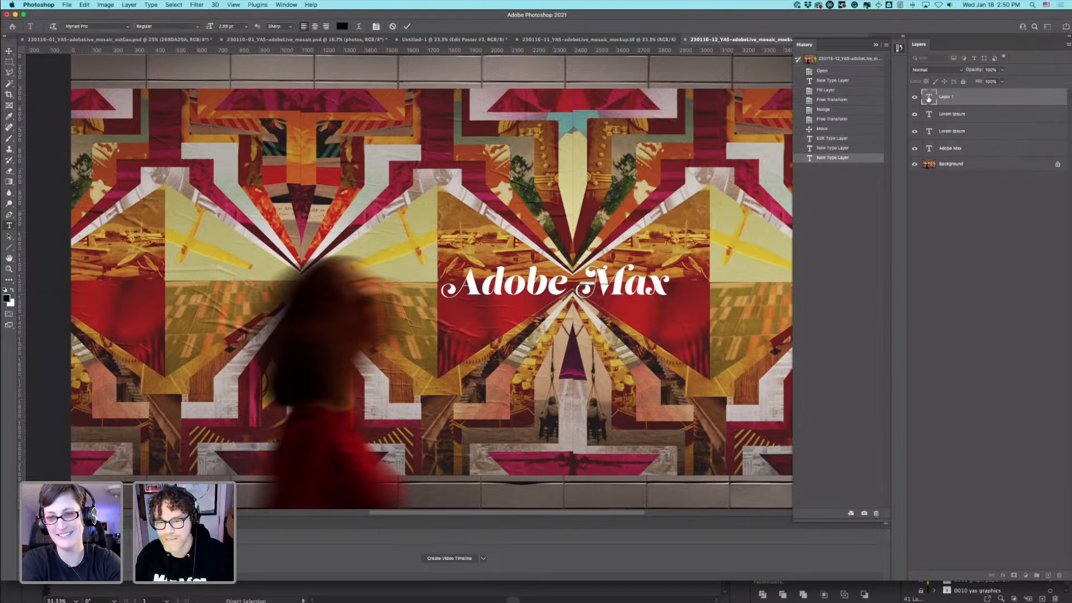
click(934, 104)
drag(916, 99, 919, 122)
click(916, 131)
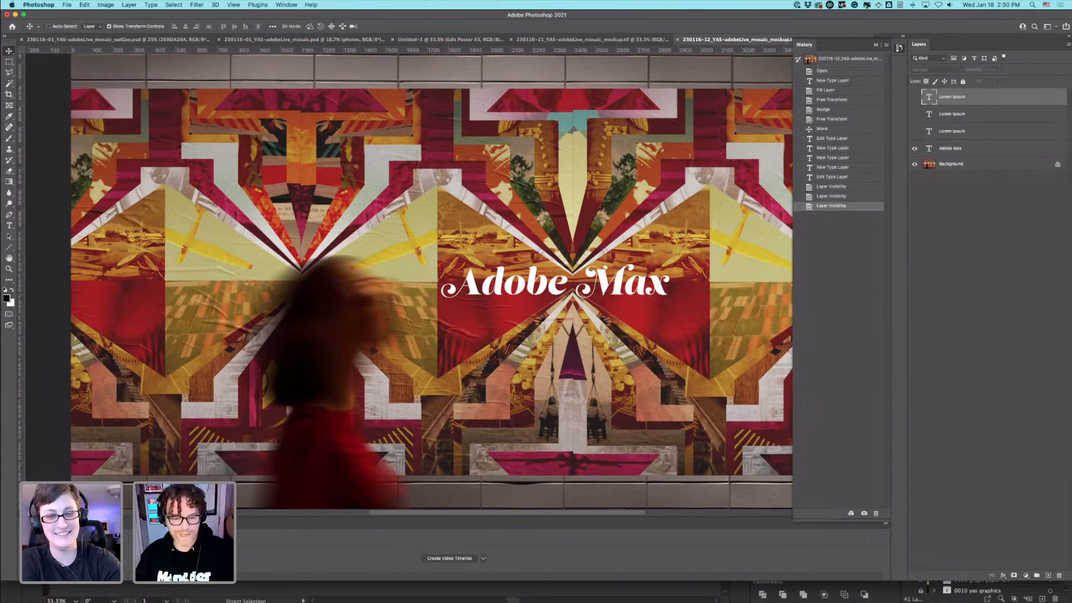
Step: Switch to Lightroom and compare the edited wall mockup photo with its unedited original
key(super+Tab)
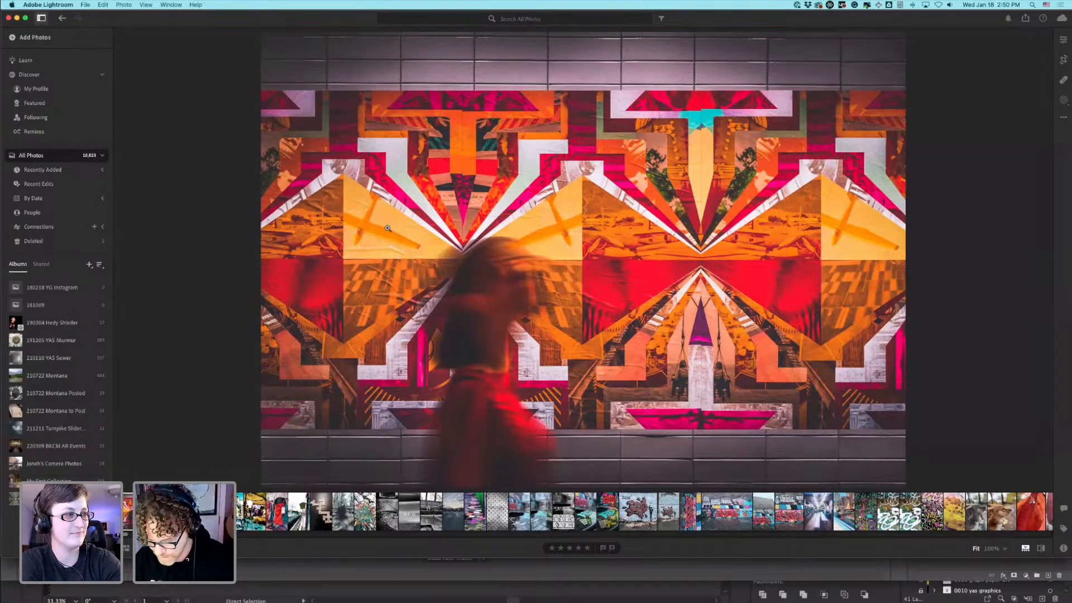
key(backslash)
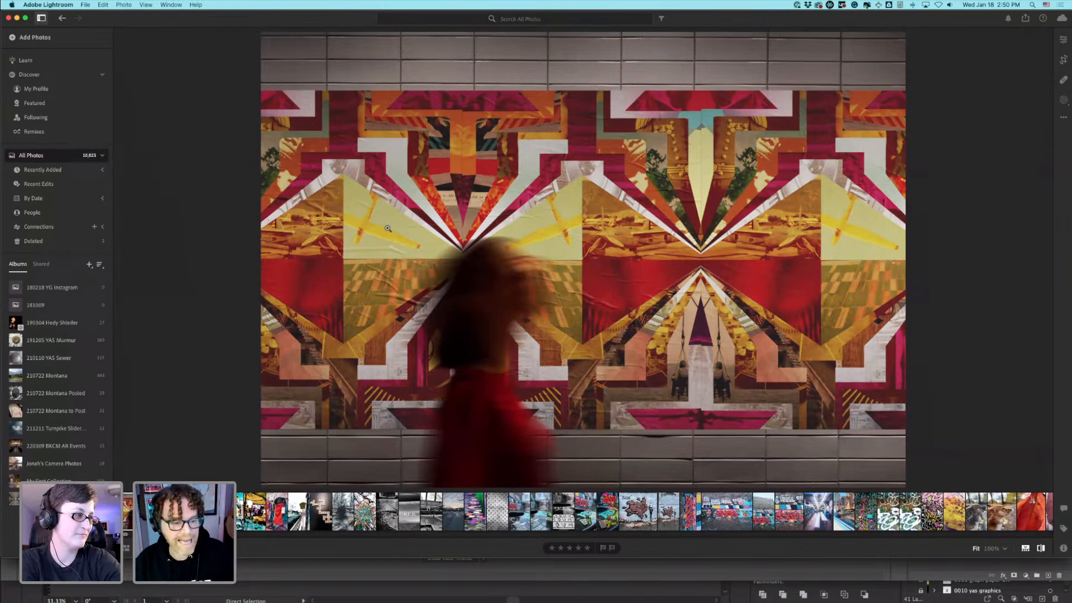
Step: Compare the wall mockup photo with its unedited original, and open its edit settings and saved presets
key(backslash)
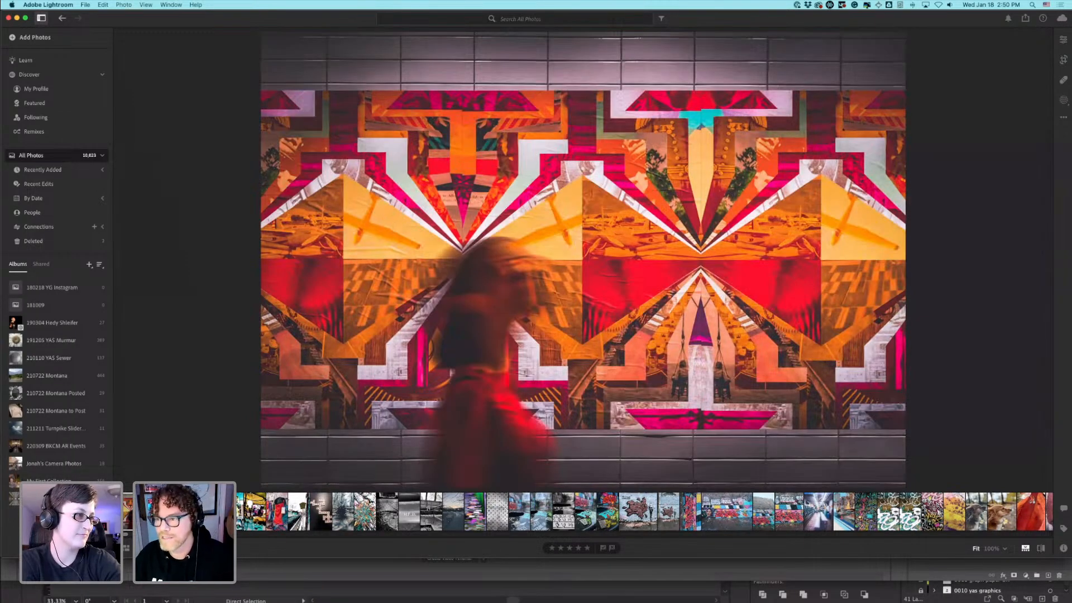
click(1064, 39)
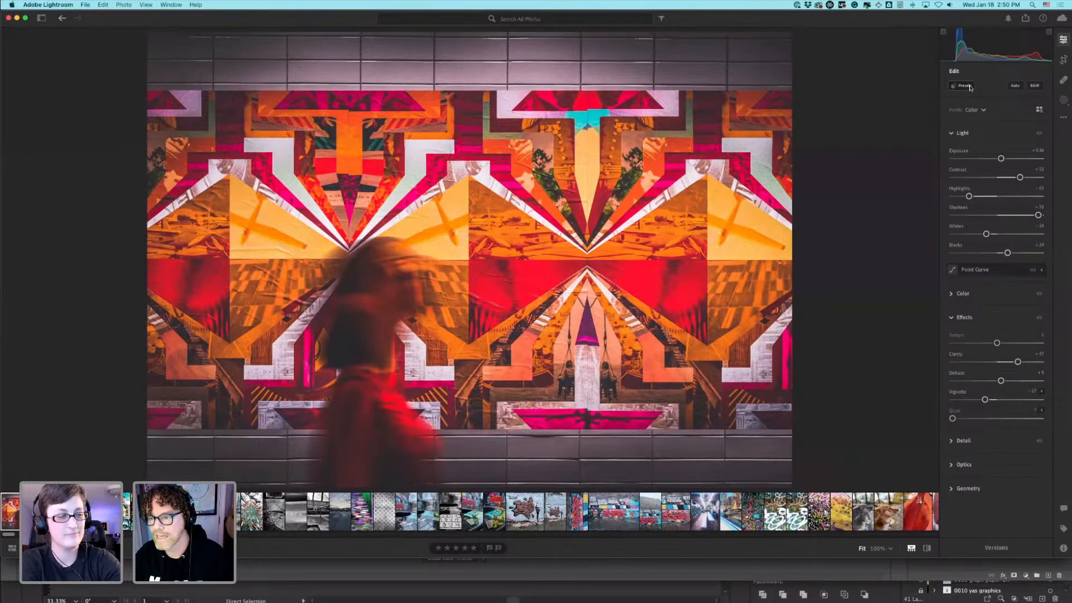
click(964, 86)
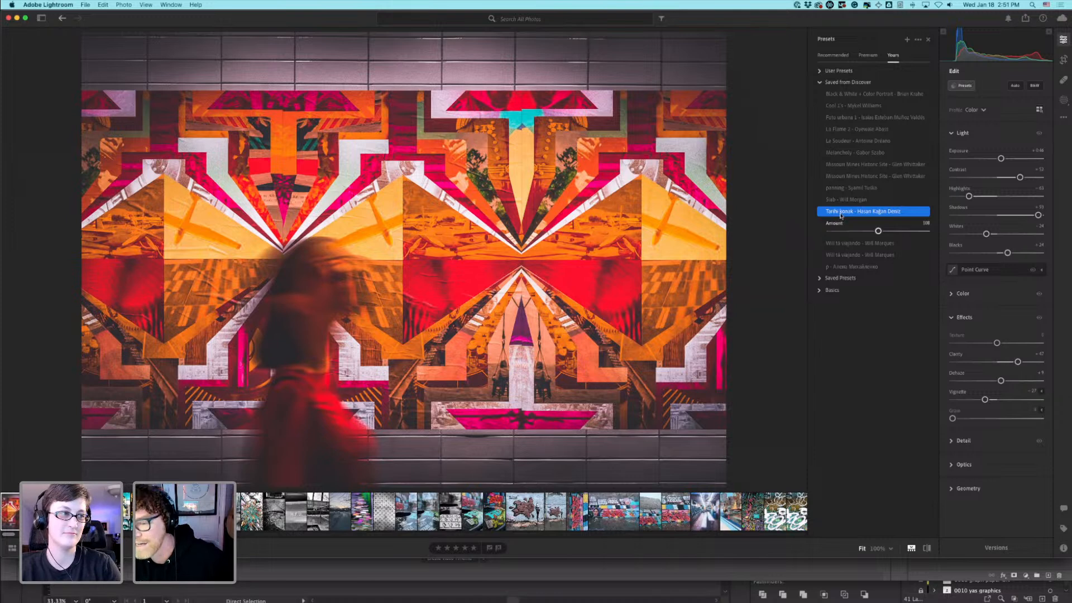
Step: Fade the Tarihi konak preset's amount to 0 and restore it to 100 to compare its effect on the photo
click(822, 234)
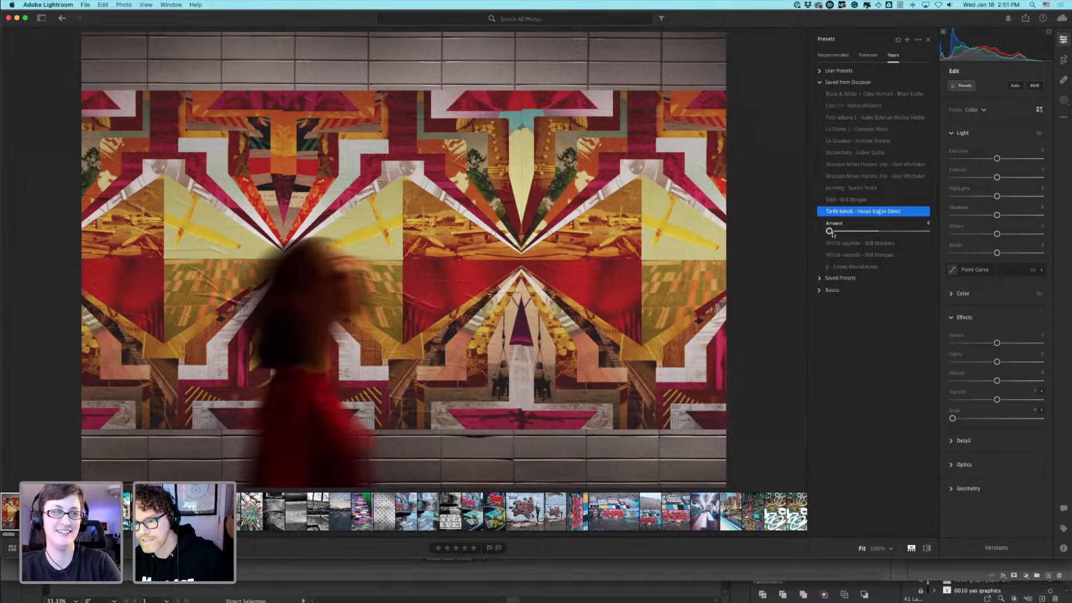
drag(830, 231, 879, 233)
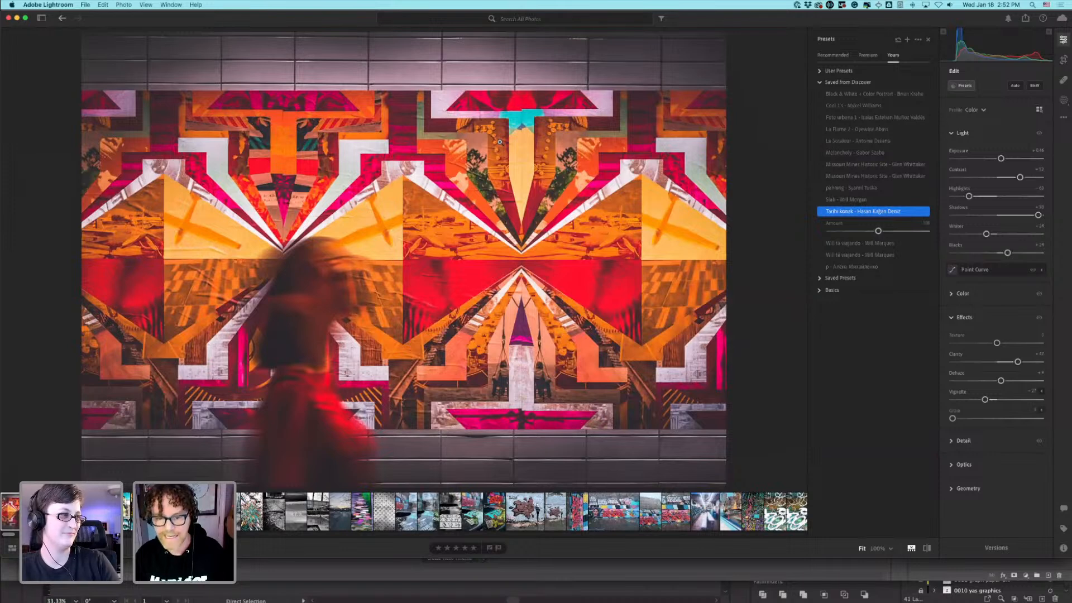
key(backslash)
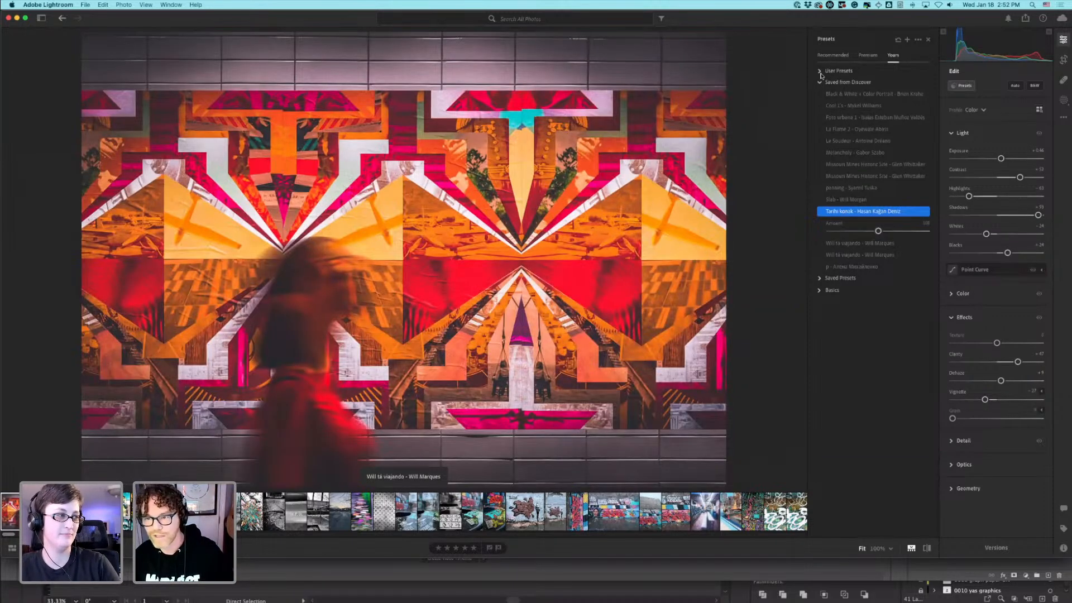
Step: Expand the user presets and try the preset with "Crazy" in its name on the wall mockup photo
click(820, 72)
click(832, 84)
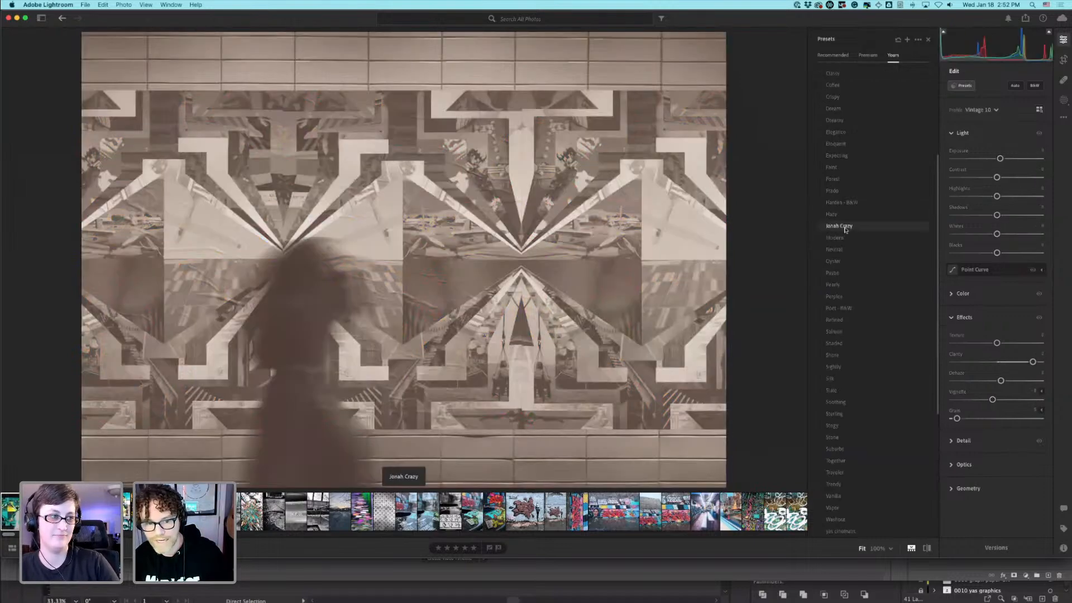
click(846, 227)
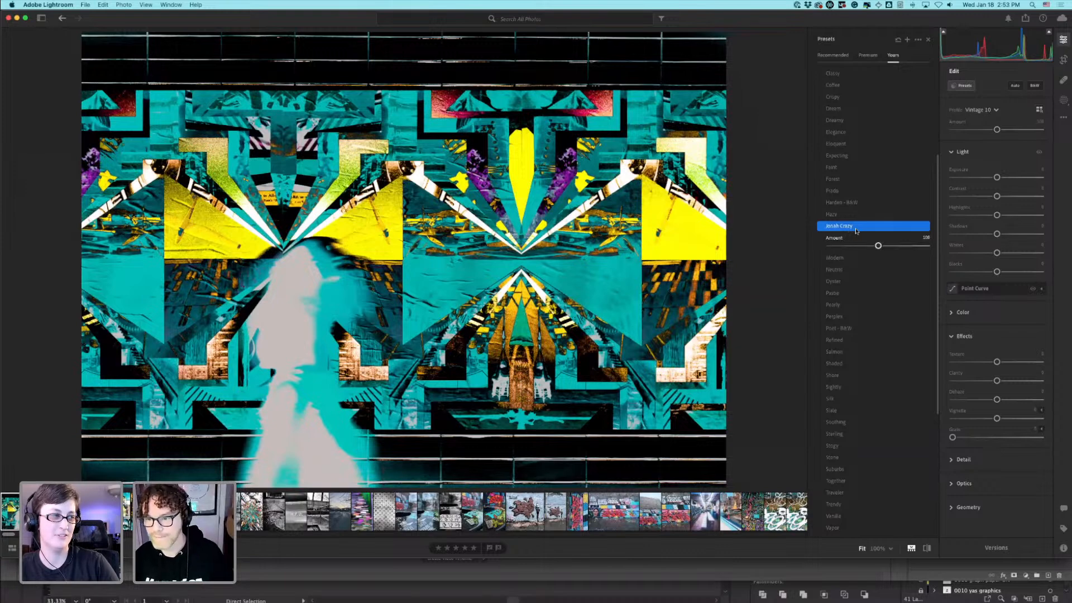
scroll(856, 230, up, 5)
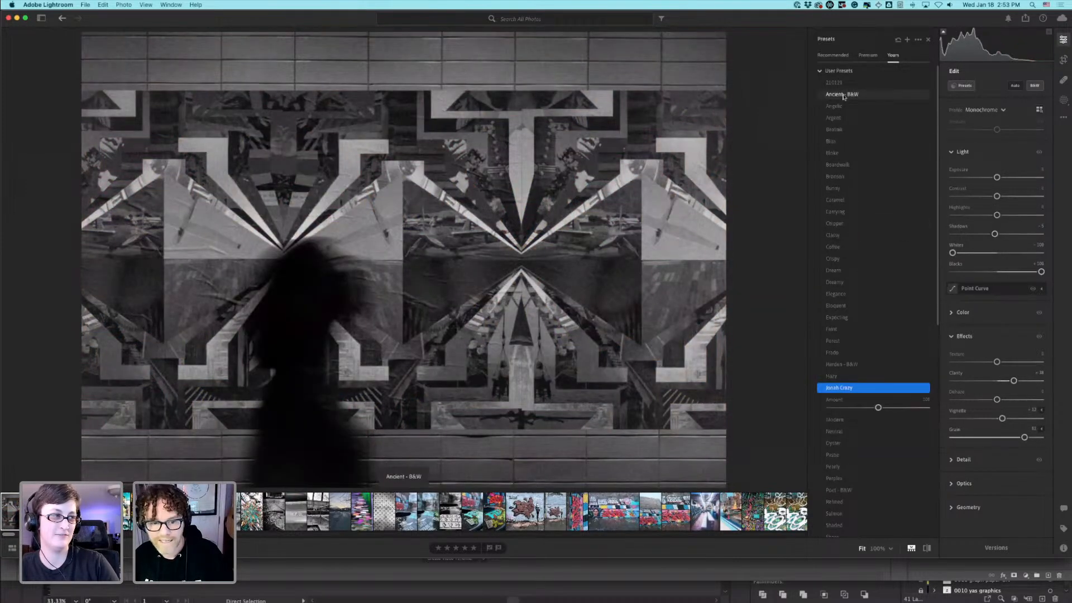
Step: Try a series of other user presets on the photo, including Ancient - B&W, Blake and Boardwalk
click(844, 95)
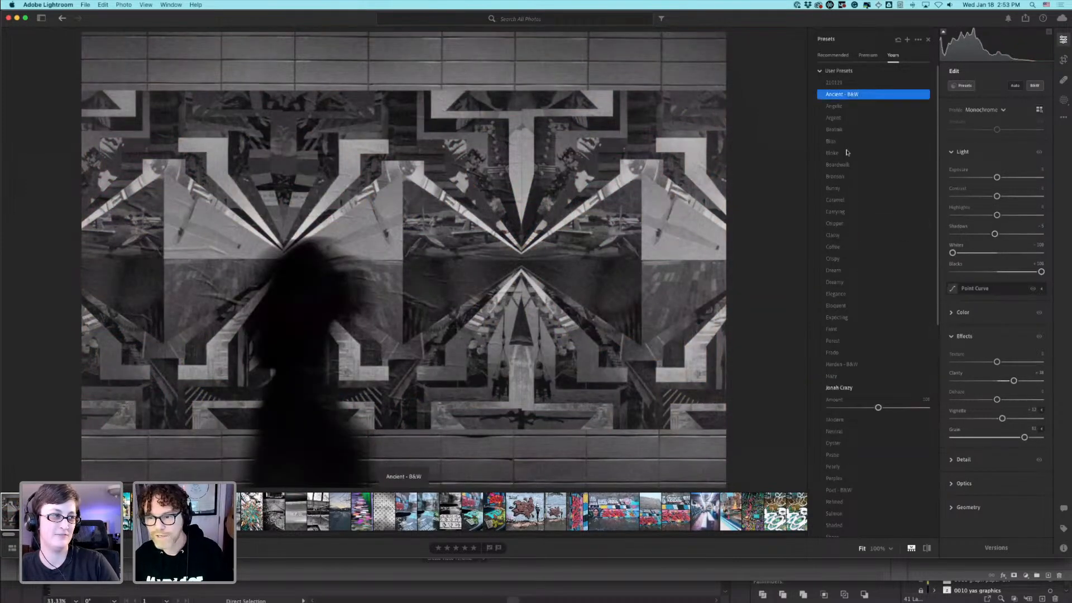
click(846, 151)
click(843, 178)
click(843, 187)
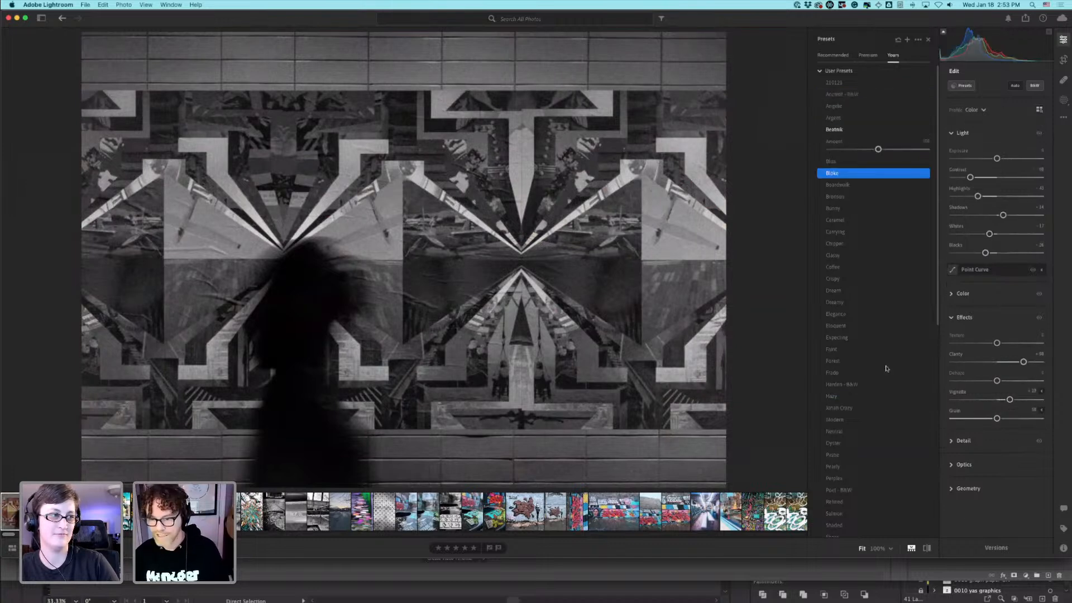
scroll(891, 381, down, 3)
click(873, 415)
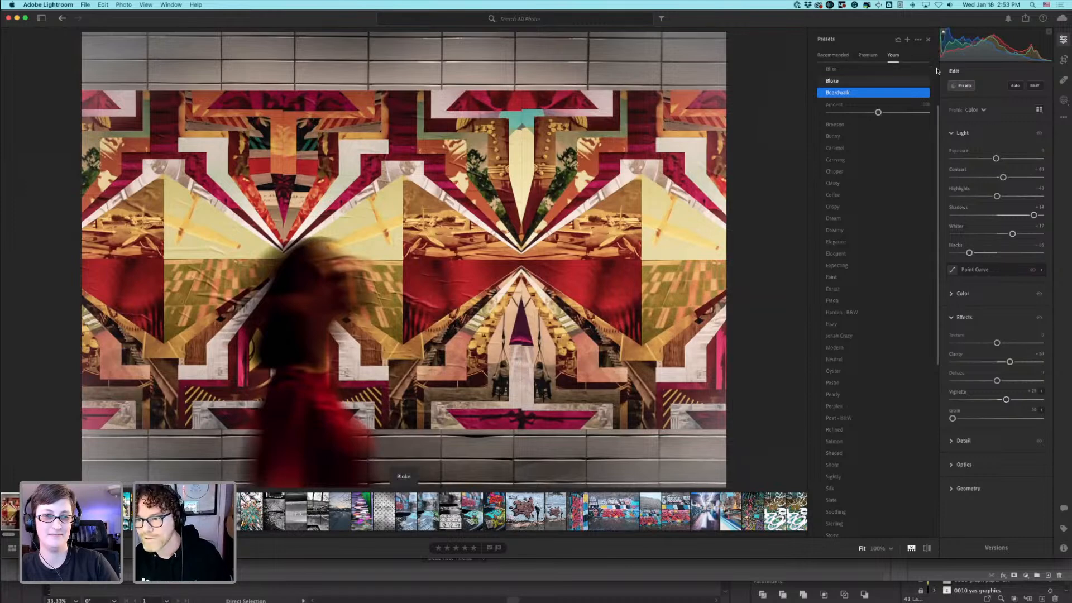
Step: Collapse the user presets and reapply the Tarihi konak preset saved from Discover to the photo
scroll(851, 131, up, 3)
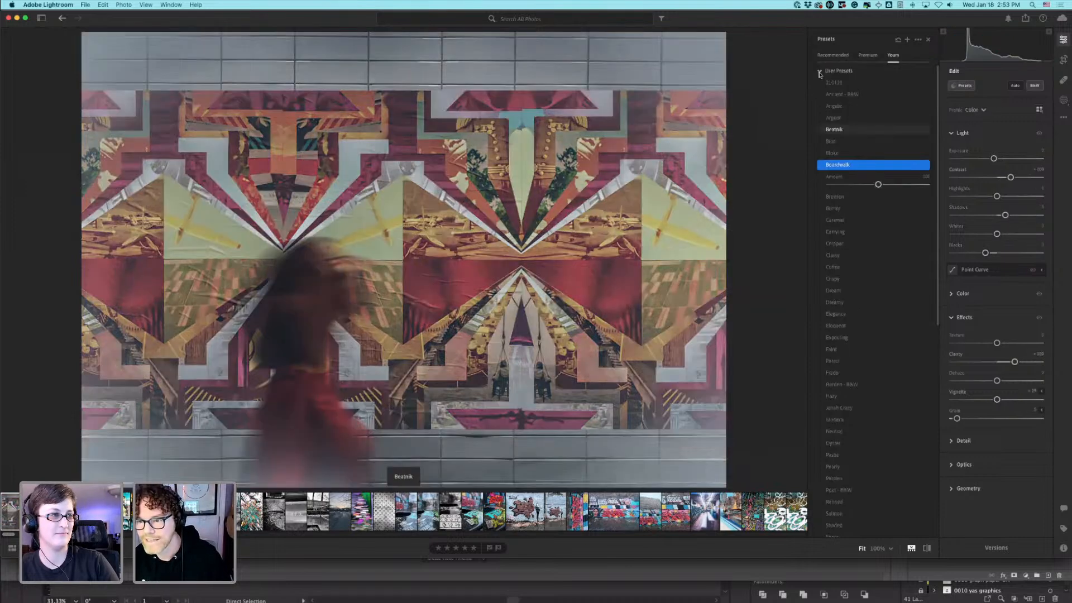
click(820, 71)
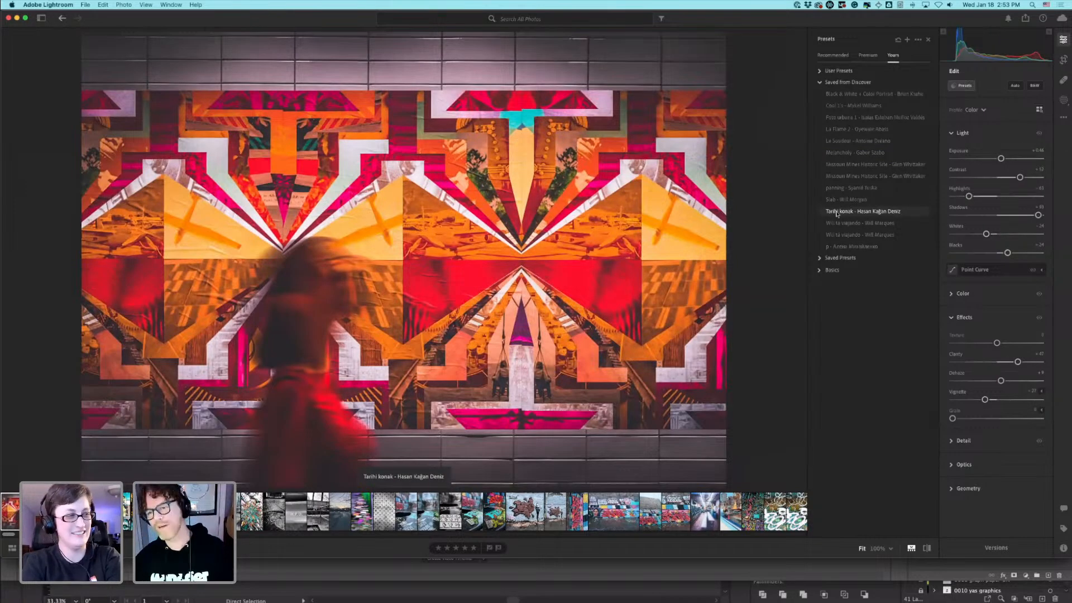
click(837, 213)
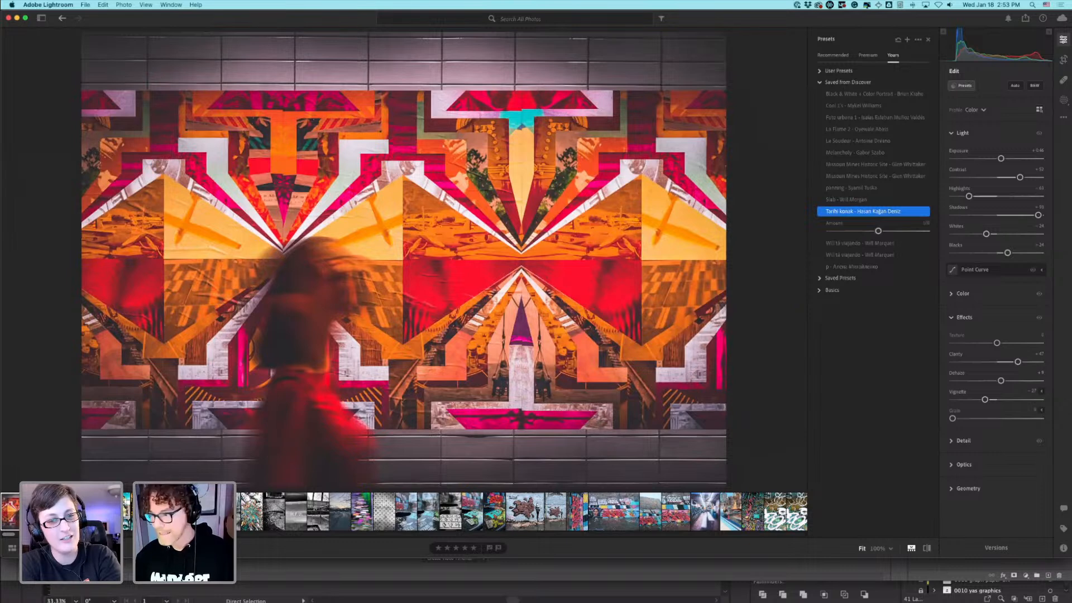
Step: Switch to Illustrator with the blank mosaic document in front and the Selection tool active
key(shift+super+e)
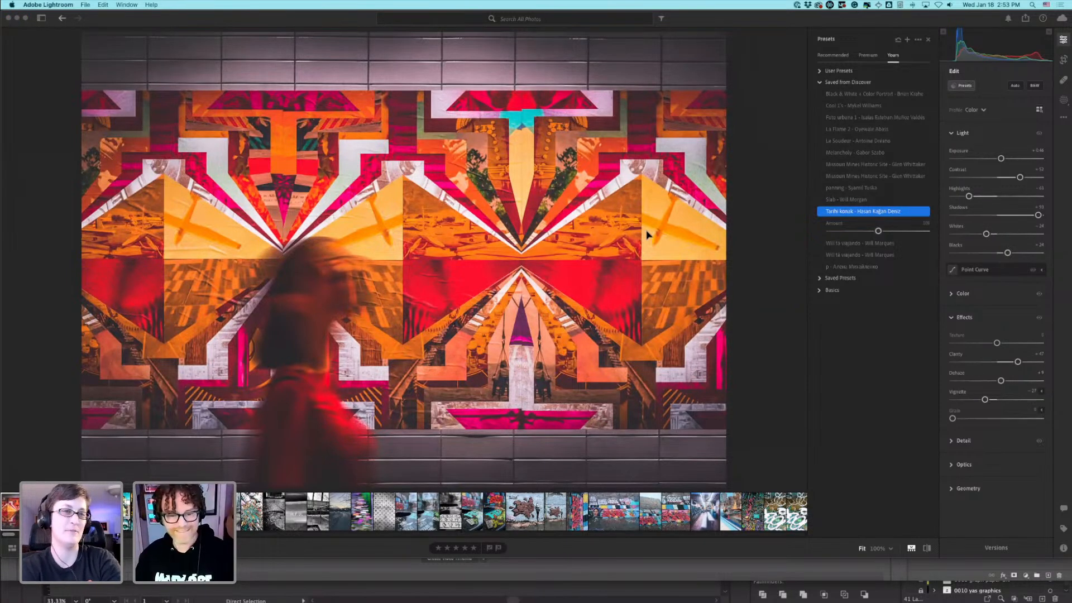
key(super+Tab)
key(v)
click(125, 135)
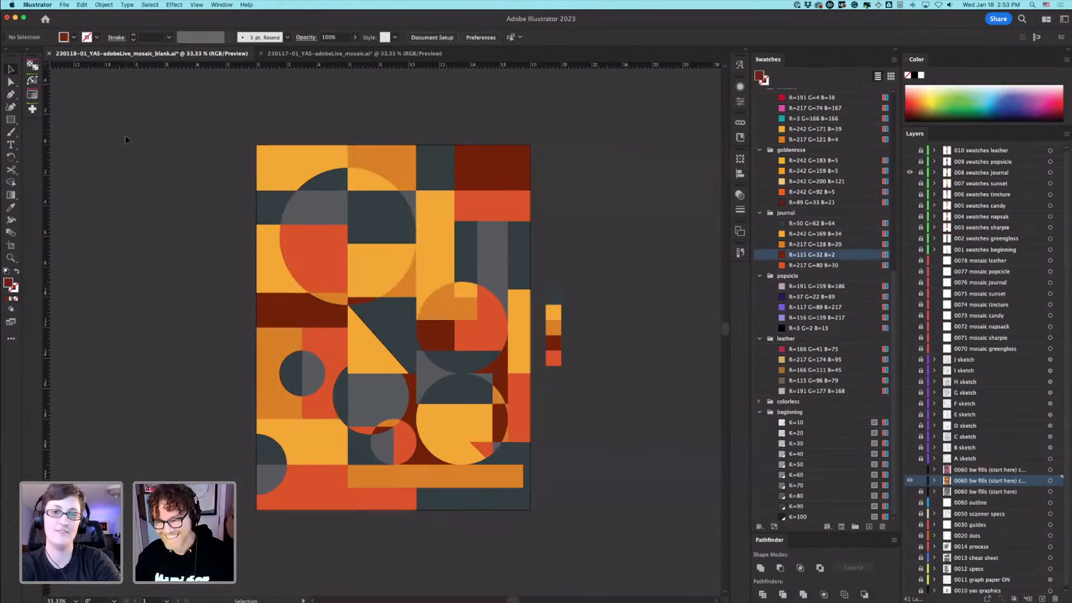
Step: Hide the coloured mosaic fills and 008 swatches journal layers, and display the 0010 yas graphics layer
click(909, 481)
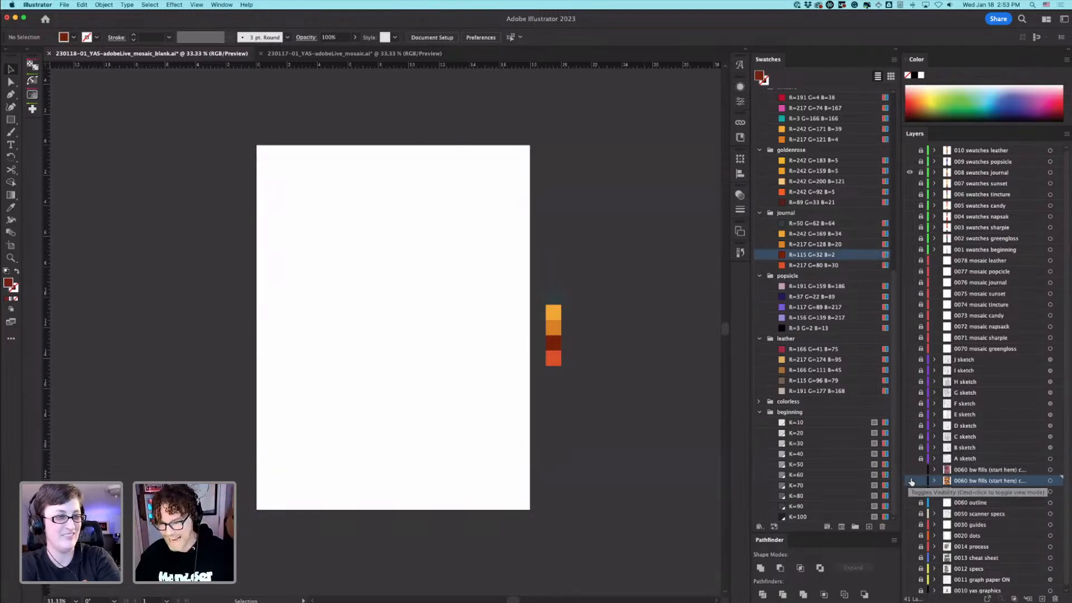
scroll(911, 593, down, 1)
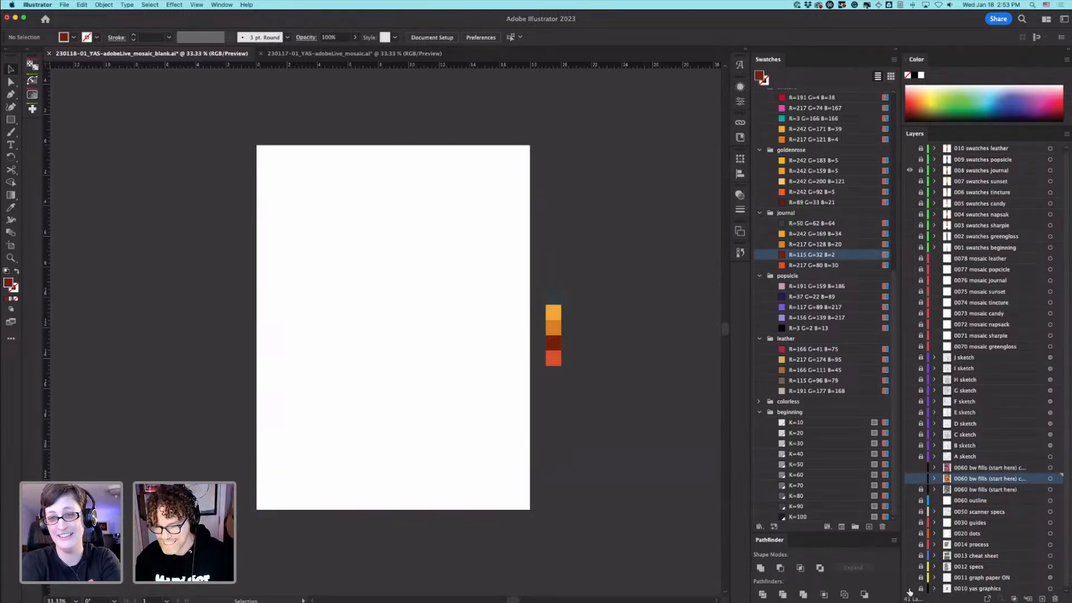
click(910, 589)
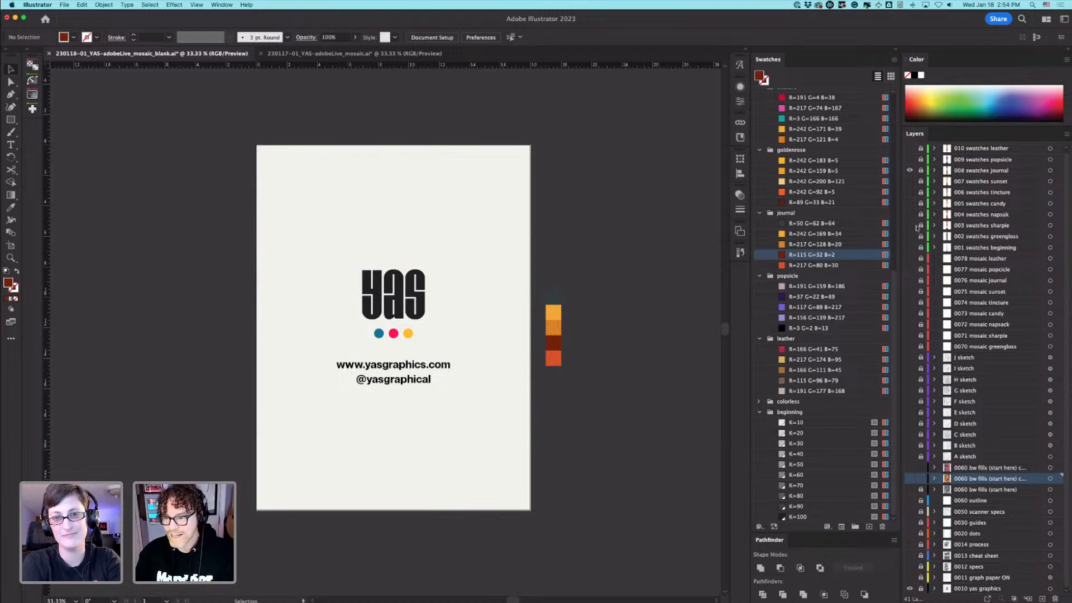
click(910, 170)
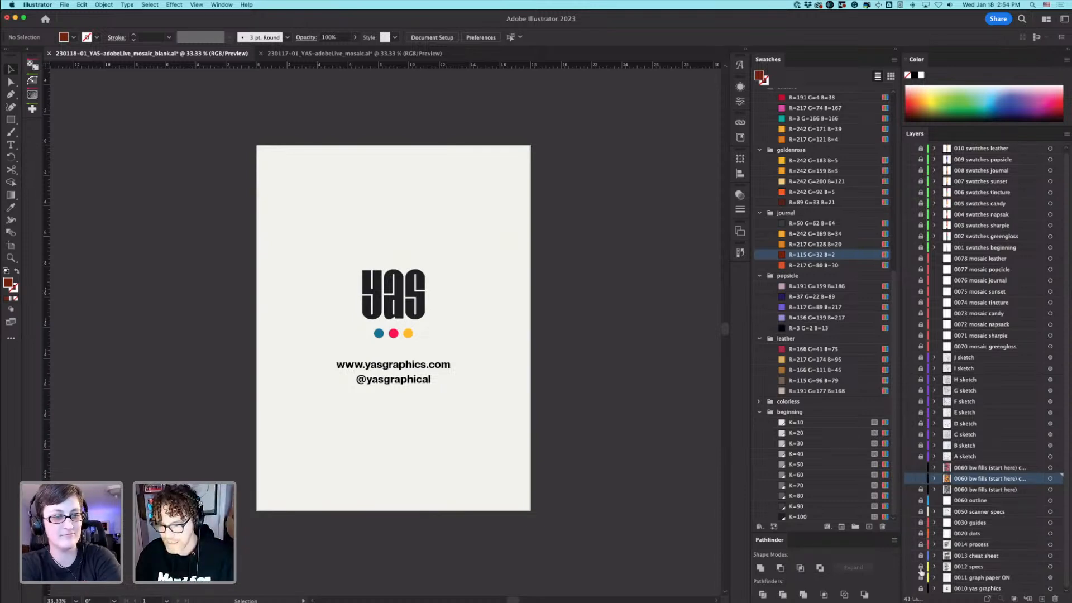
Step: Browse the scanned pencil sketches from A to C by toggling their layers' visibility
key(super+y)
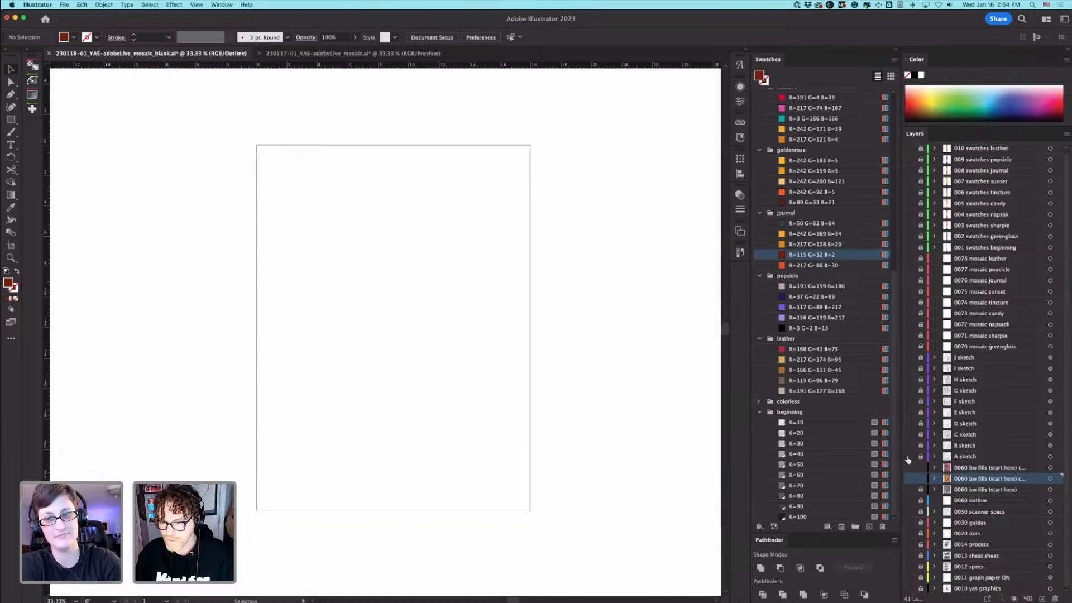
click(910, 458)
click(910, 457)
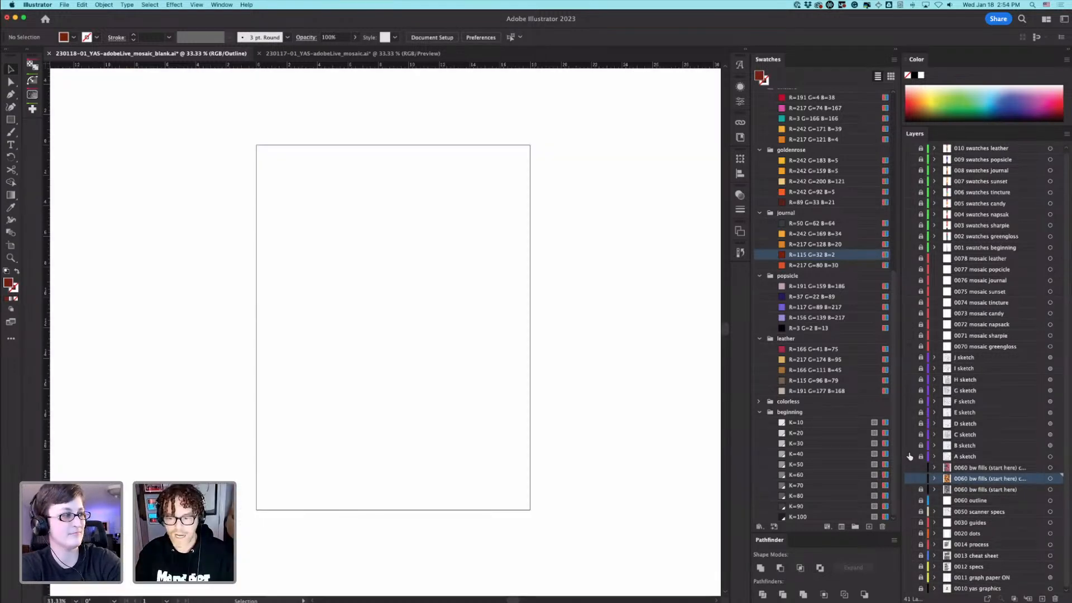
click(909, 457)
click(910, 456)
click(911, 436)
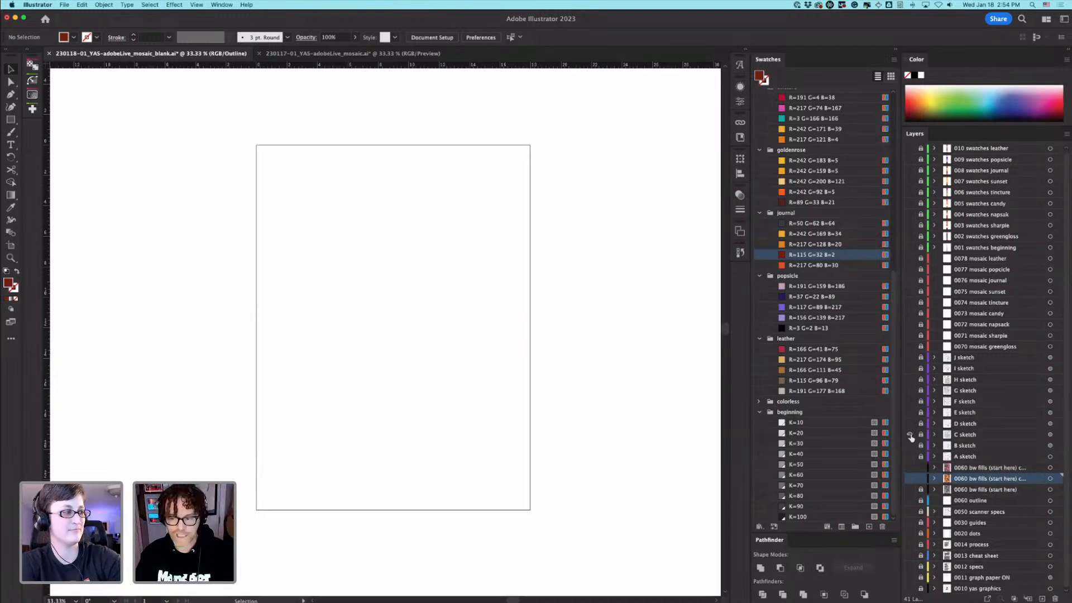
click(911, 436)
click(912, 435)
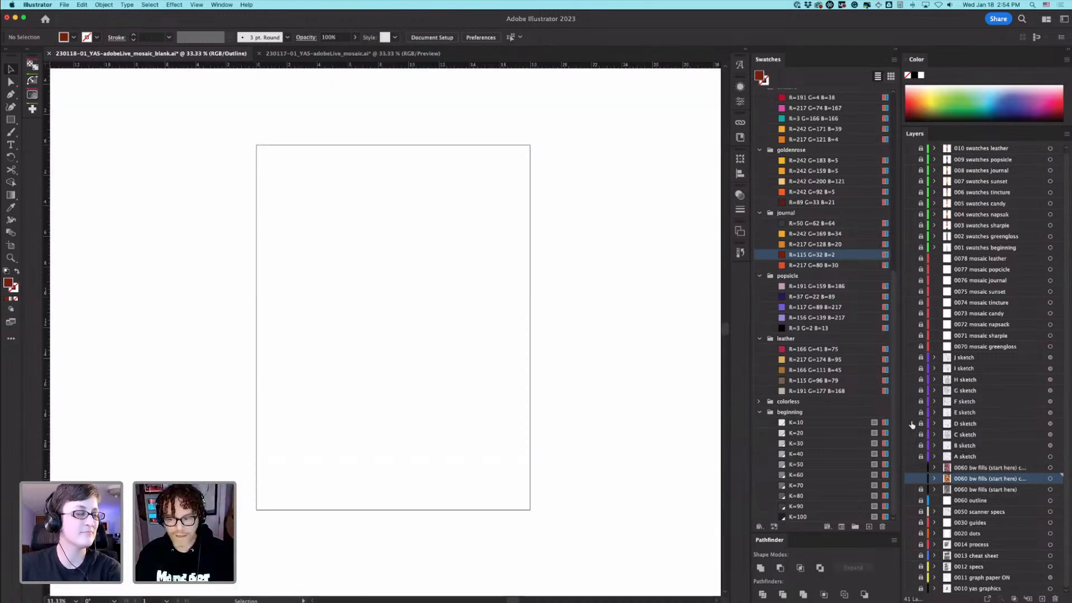
Step: View the E, G, H, I and J sketch layers one after another
key(super+y)
click(912, 413)
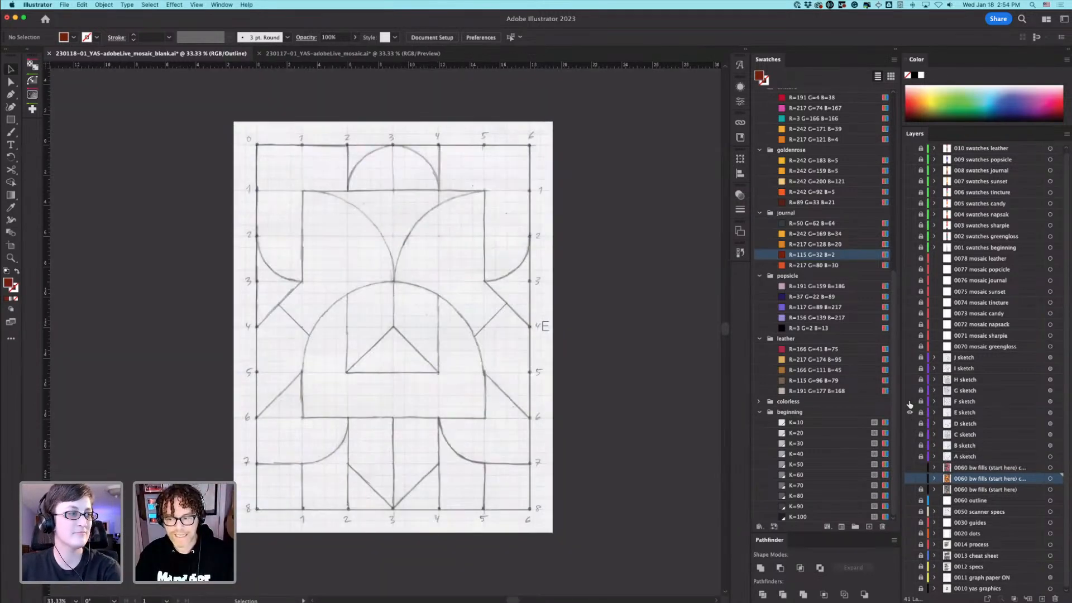
click(910, 391)
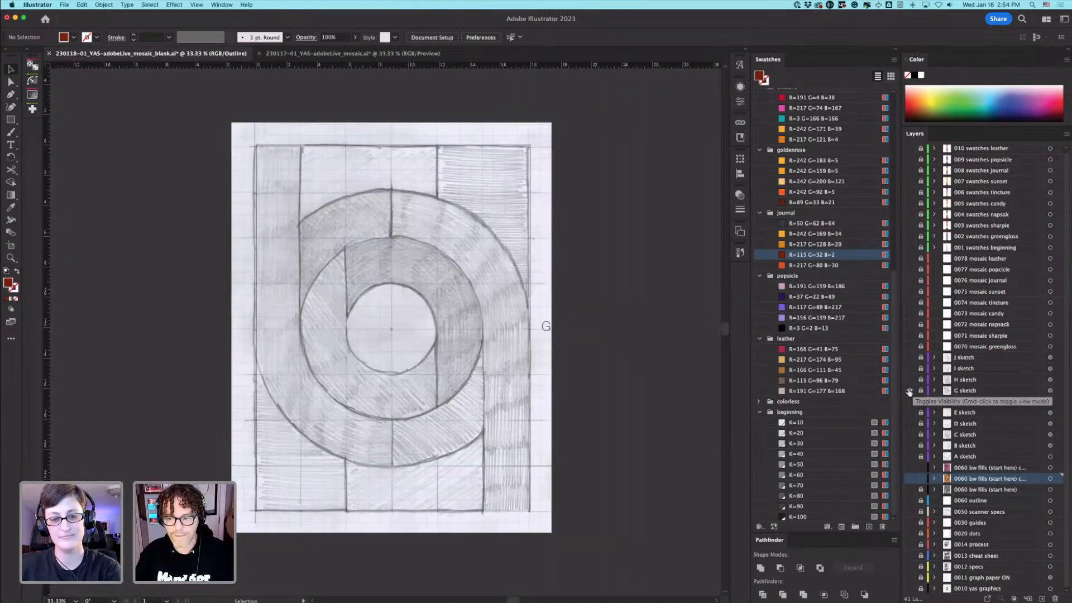
alt+click(910, 380)
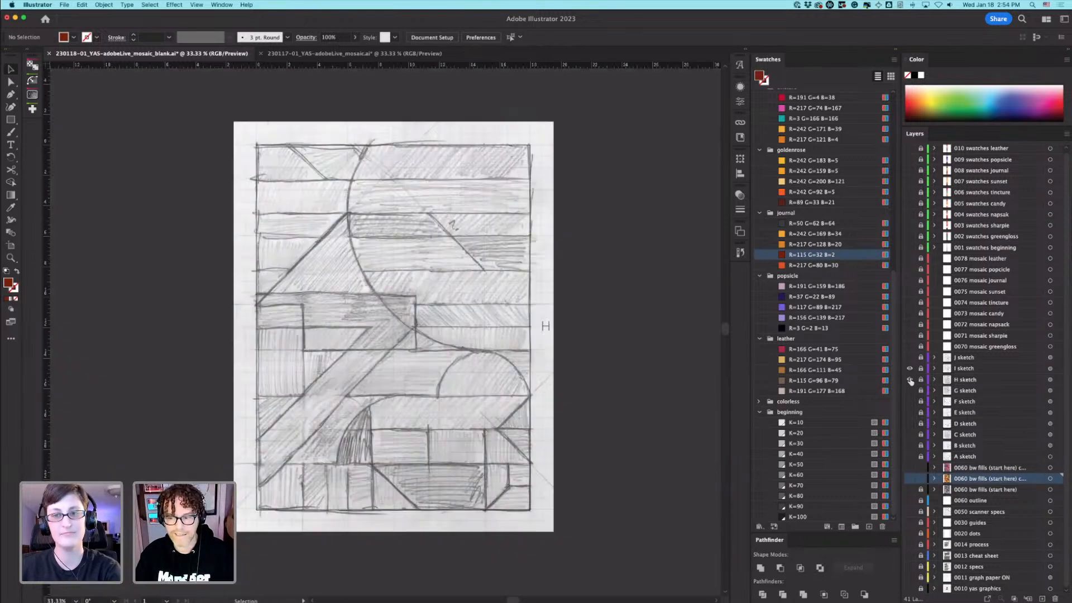
alt+click(909, 369)
alt+click(910, 358)
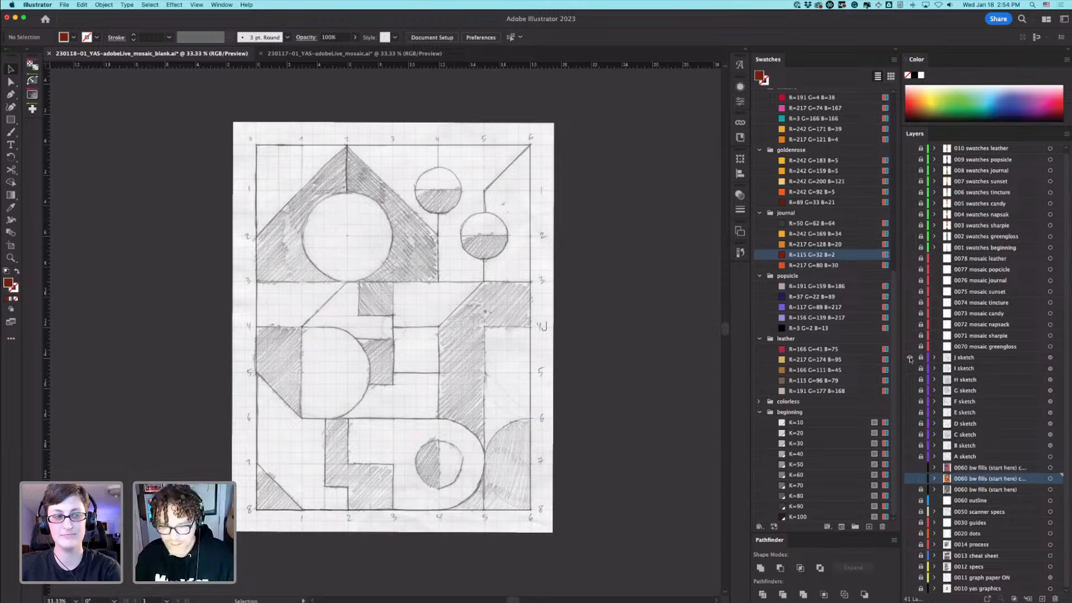
Step: Hide the J sketch and display the 0012 specs layer to review the poster specs list
key(super+y)
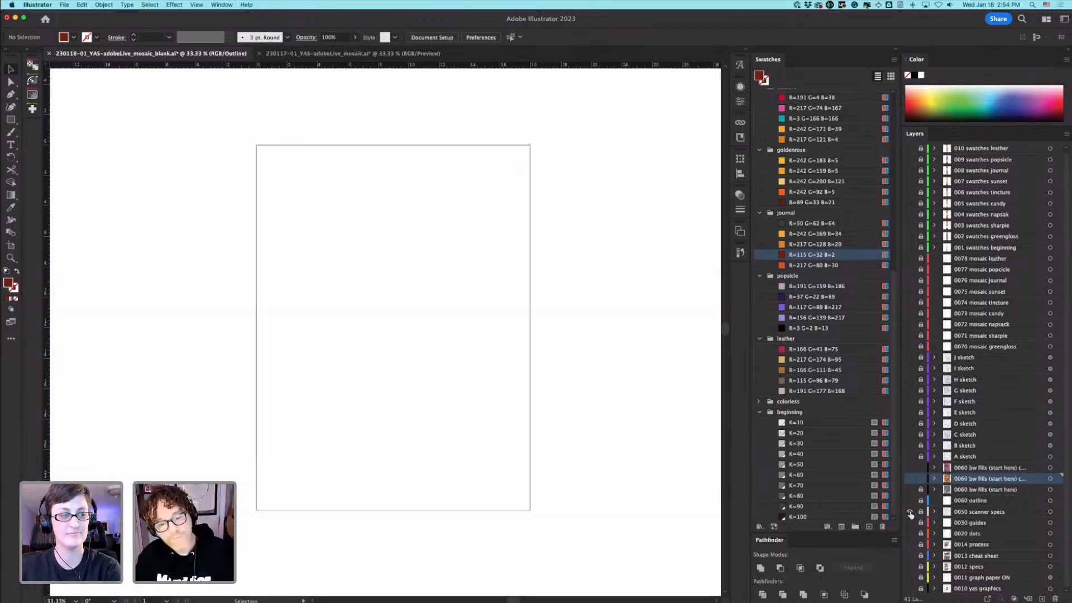
key(super+y)
key(super+y)
click(909, 566)
key(super+y)
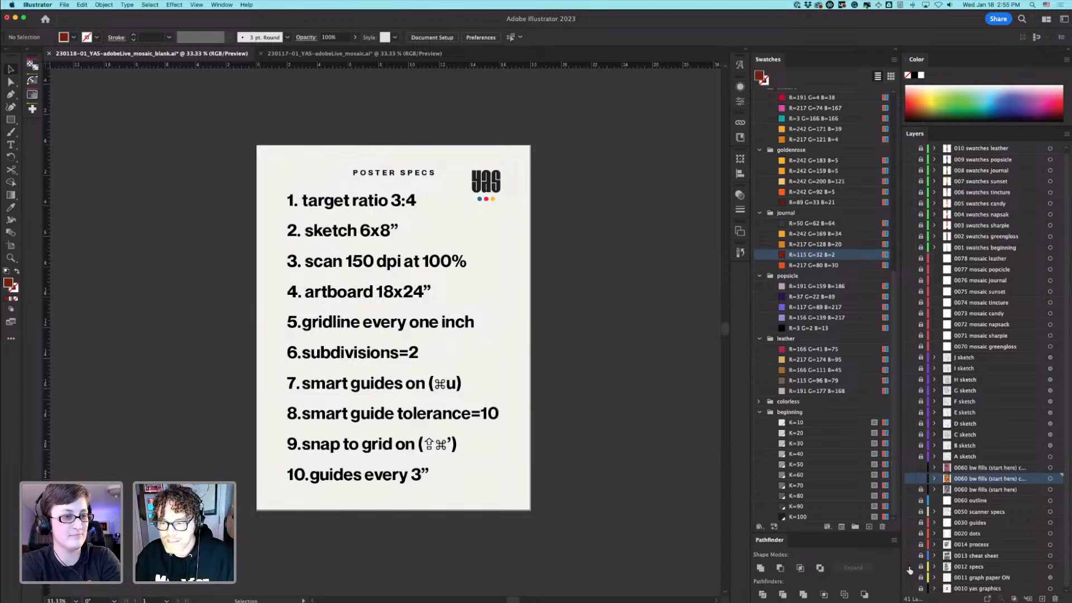
Step: Hide the poster specs and show only the A sketch layer on the artboard
key(super+y)
click(909, 458)
key(super+y)
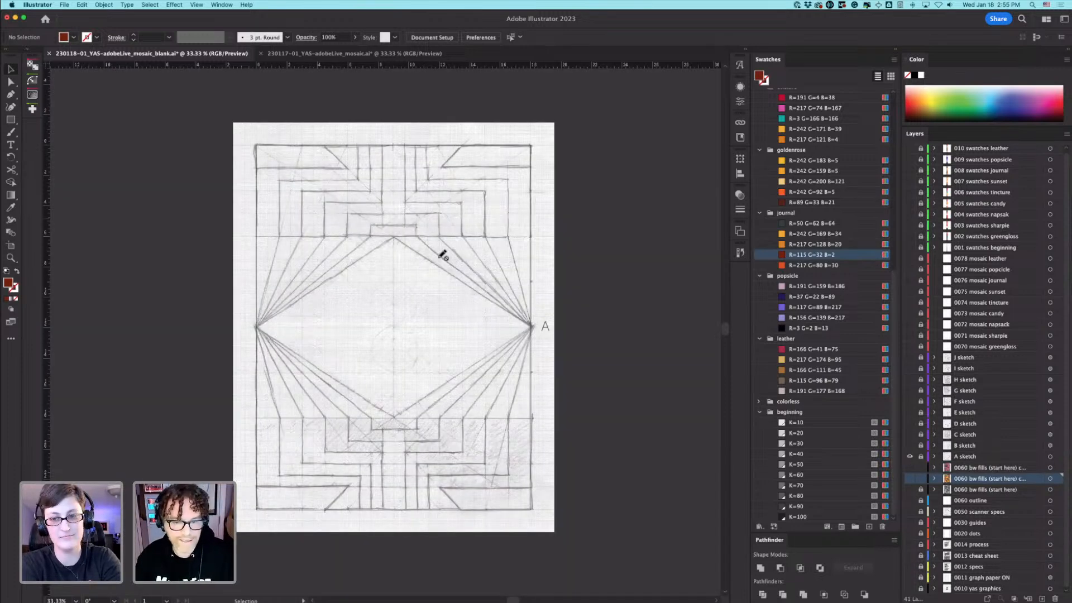
Step: Show the grid over the A sketch and check the Snap to Grid setting
key(super+apostrophe)
key(super+equal)
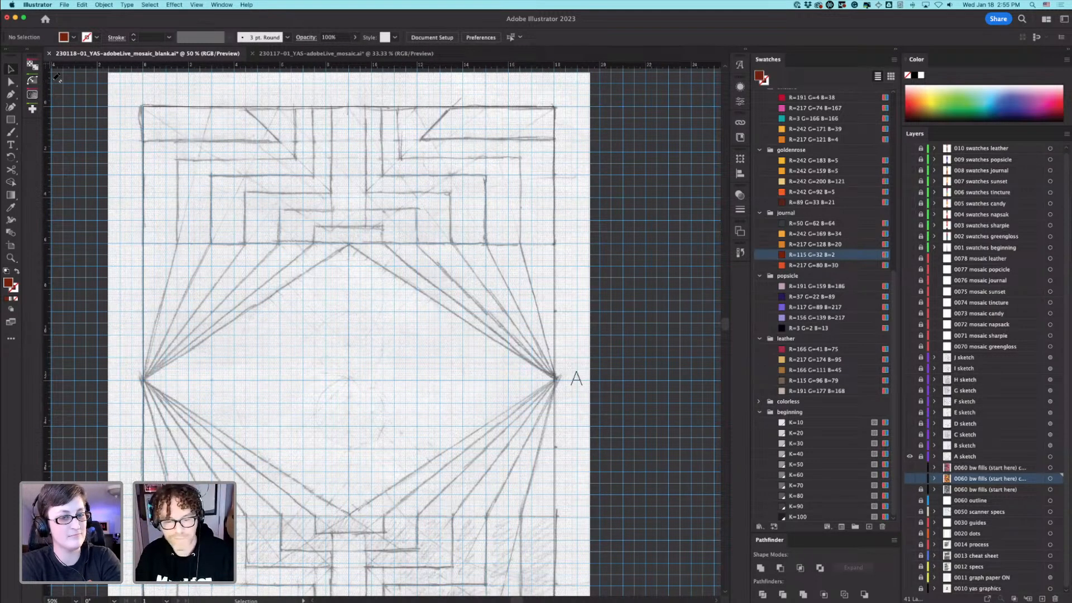
click(197, 4)
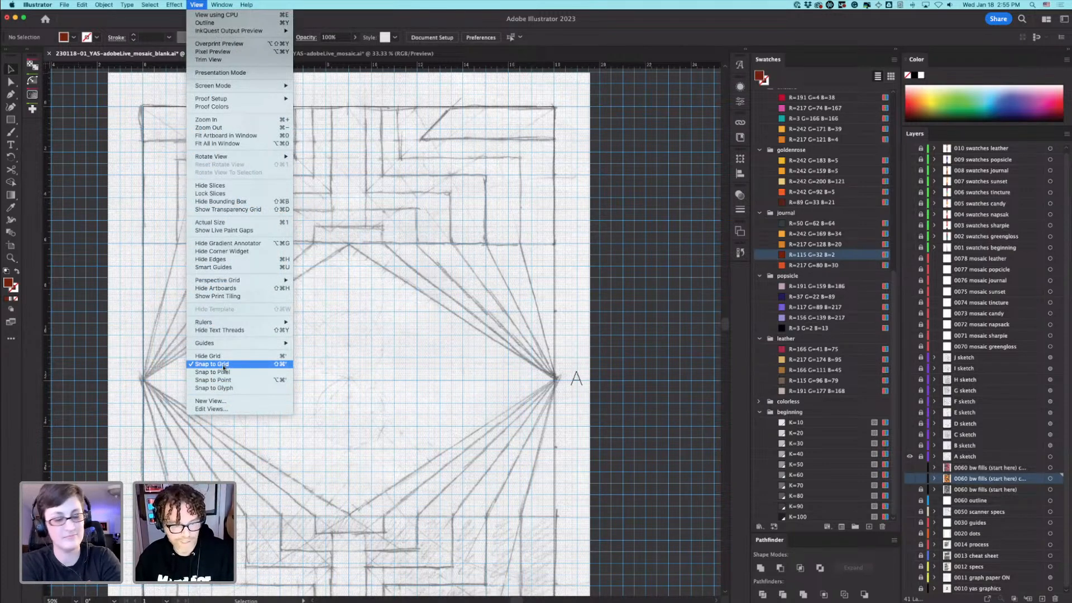
click(487, 320)
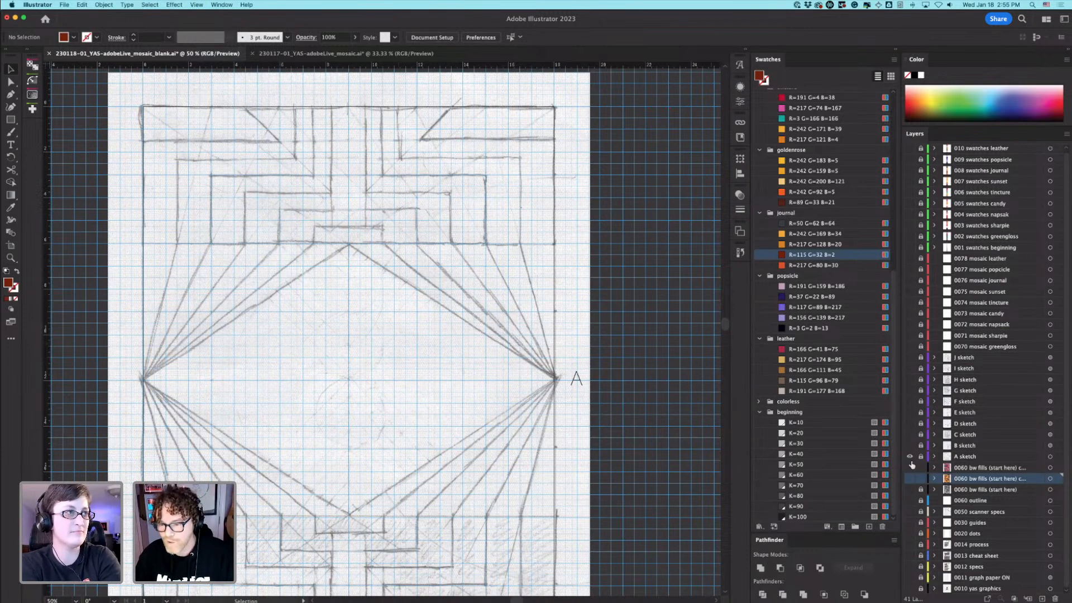
Step: Hide the A sketch and show only the orange-and-slate coloured 0060 bw fills copy layer on the artboard
click(911, 479)
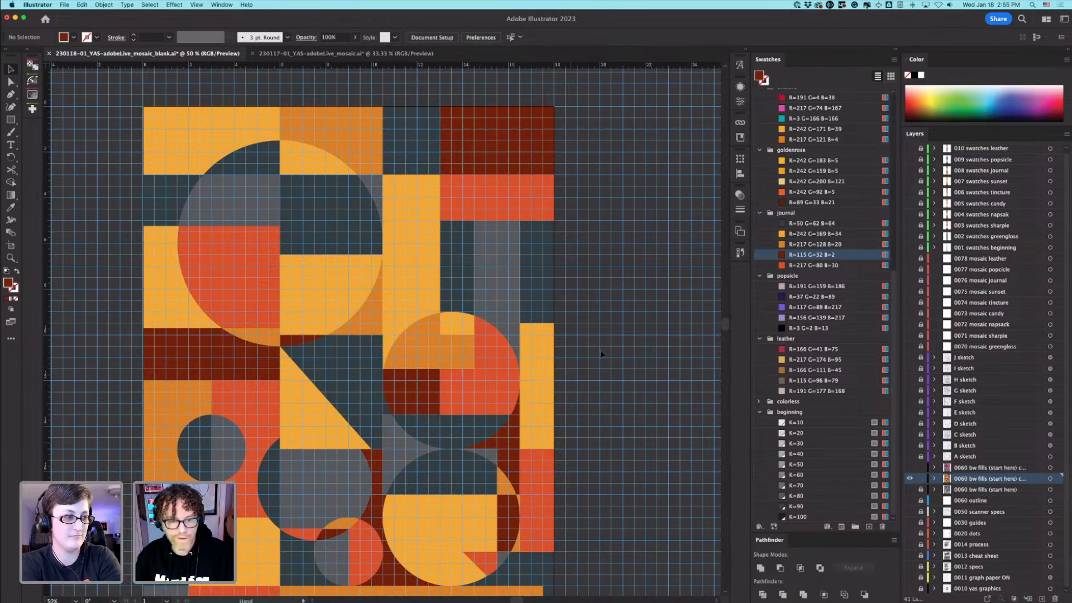
scroll(601, 354, down, 3)
Step: Remove the fill from all mosaic shapes and outline them with a golden-yellow stroke 7 pt thick
key(super+a)
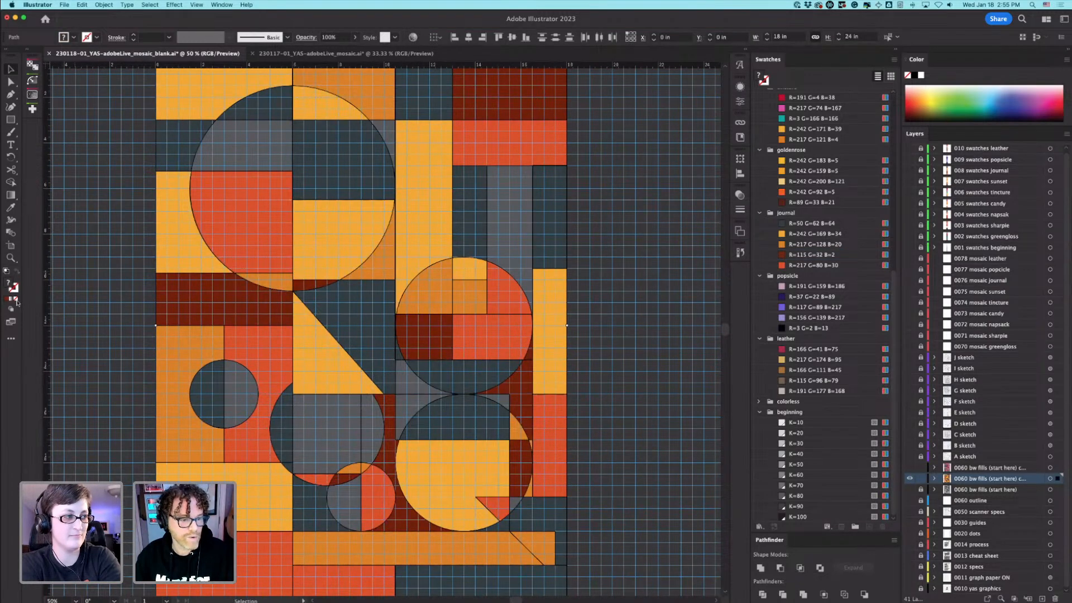
click(15, 298)
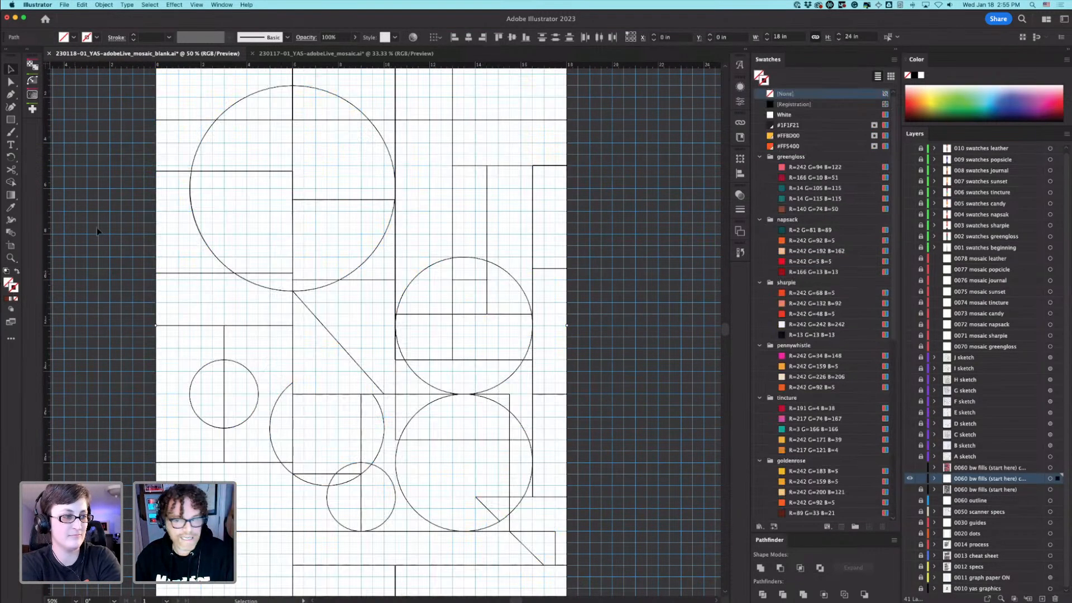
click(799, 136)
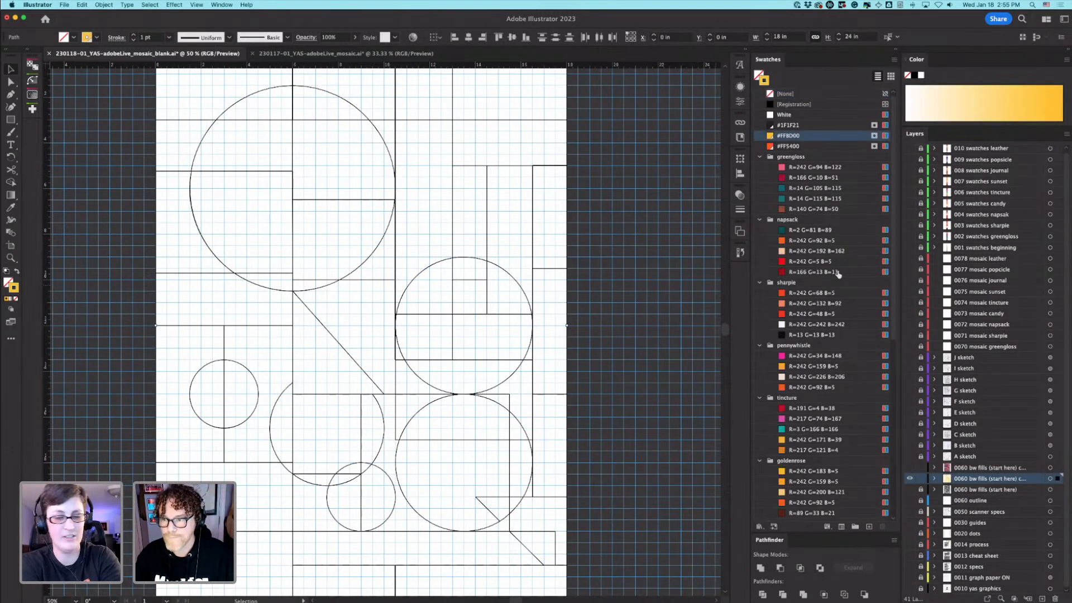
click(742, 213)
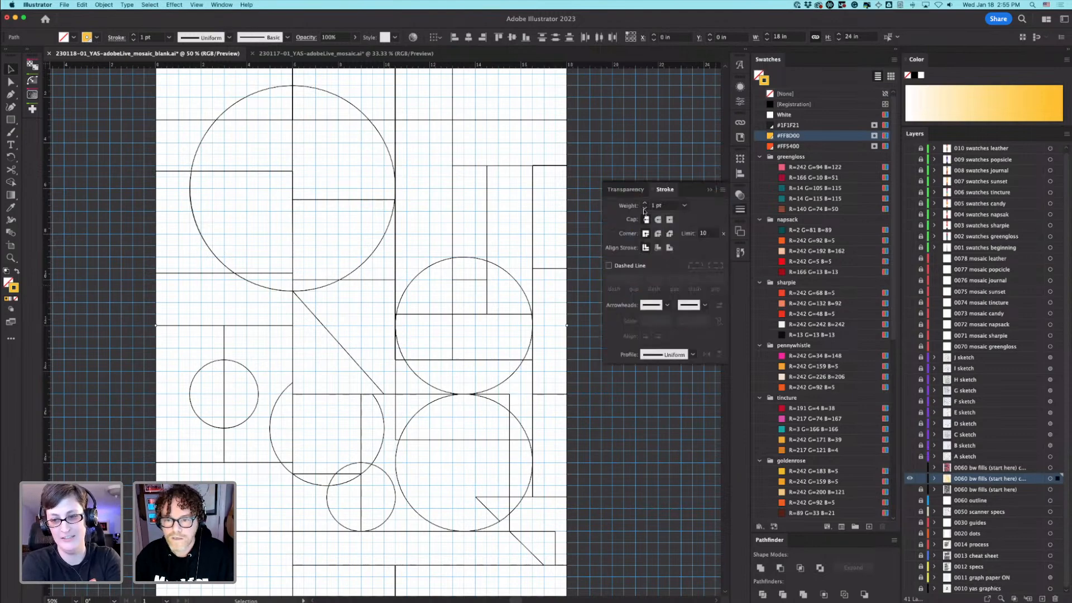
key(Up)
key(Up)
key(Up)
key(Up)
key(Up)
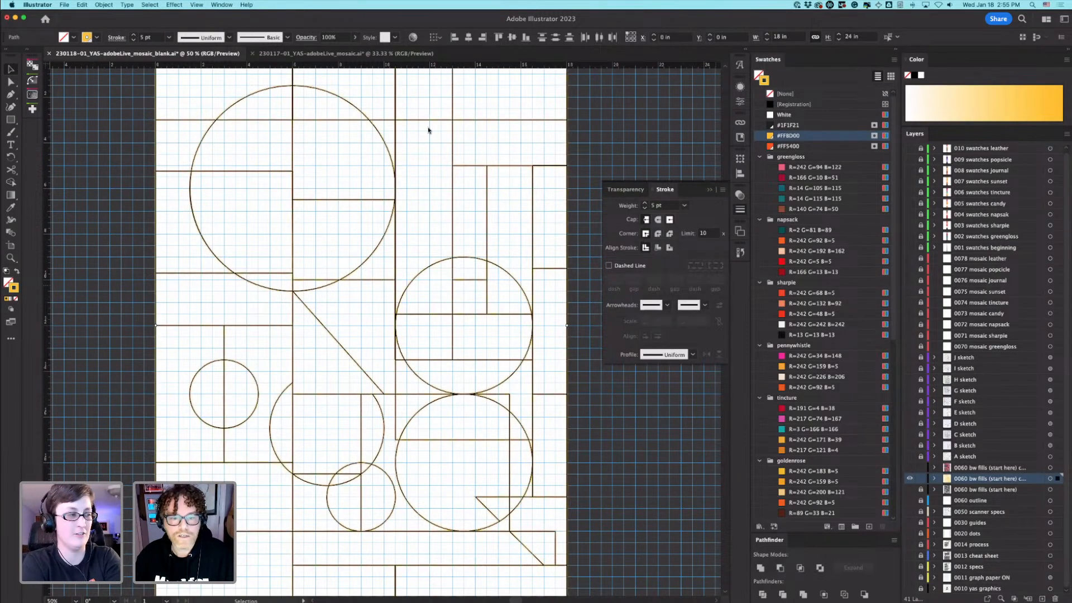
key(super+shift+a)
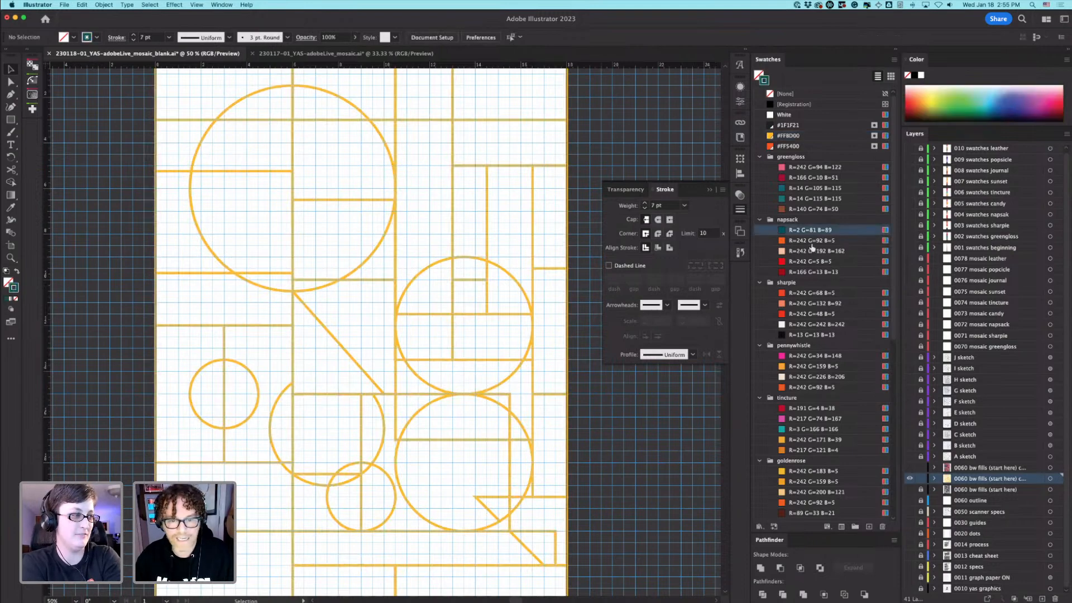
Step: Recolour the stroke of all mosaic shapes with the teal R=14 G=115 B=115 swatch and deselect them
key(a)
key(super+a)
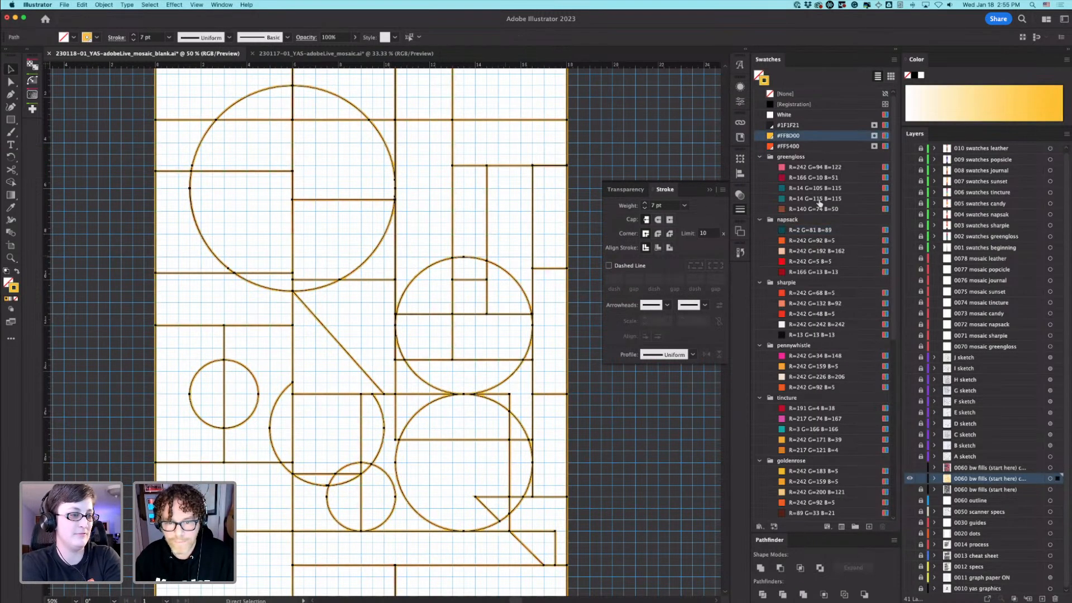
click(819, 202)
key(v)
key(super+shift+a)
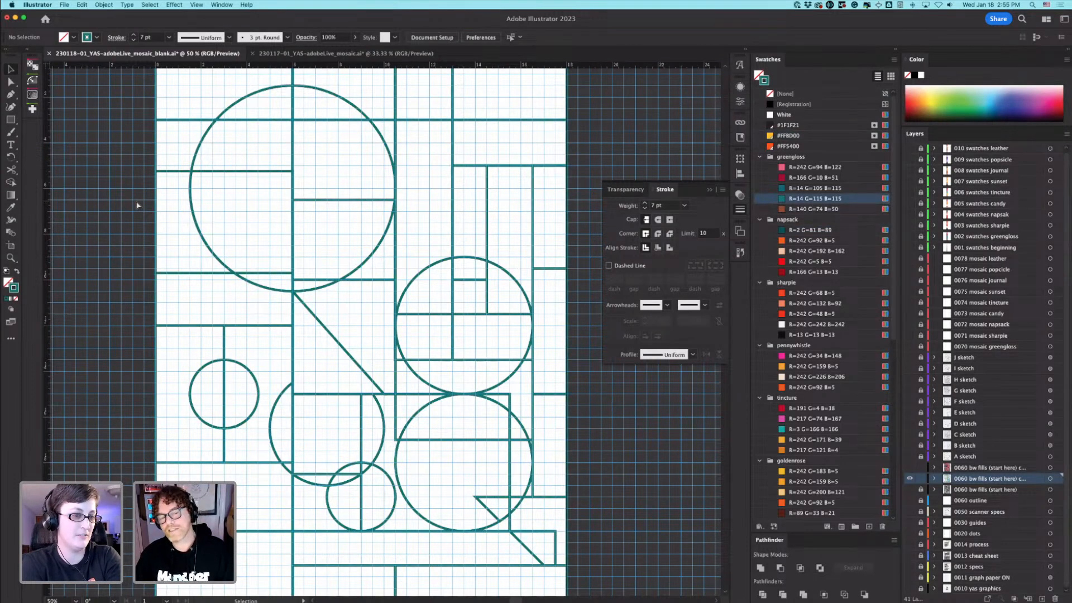
Step: Undo the stroke colour, stroke weight and fill removal on the mosaic shapes and clear the selection
key(super+z)
key(super+z)
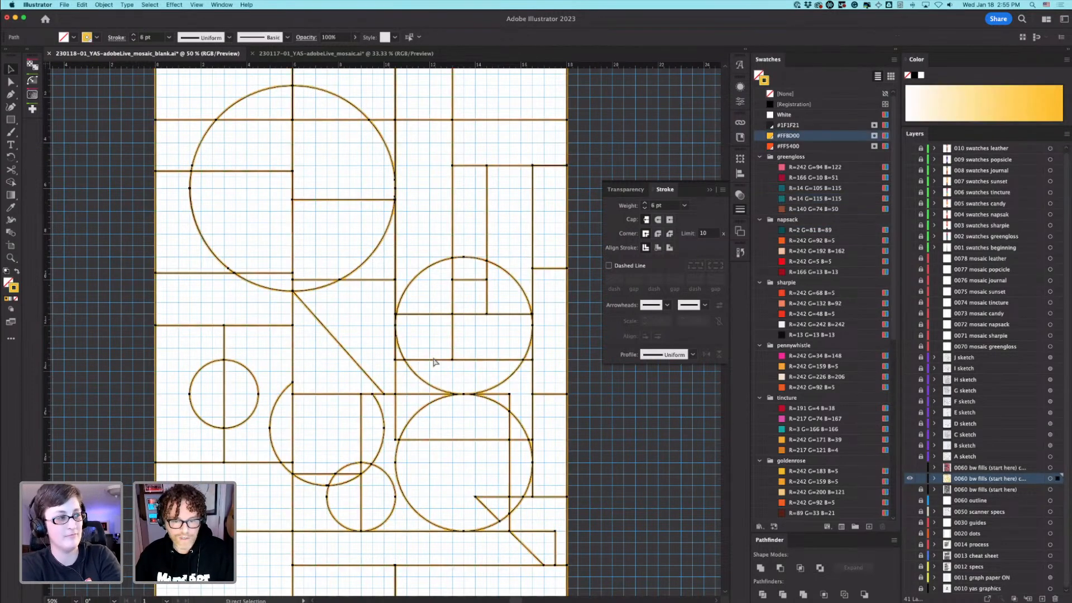
key(super+z)
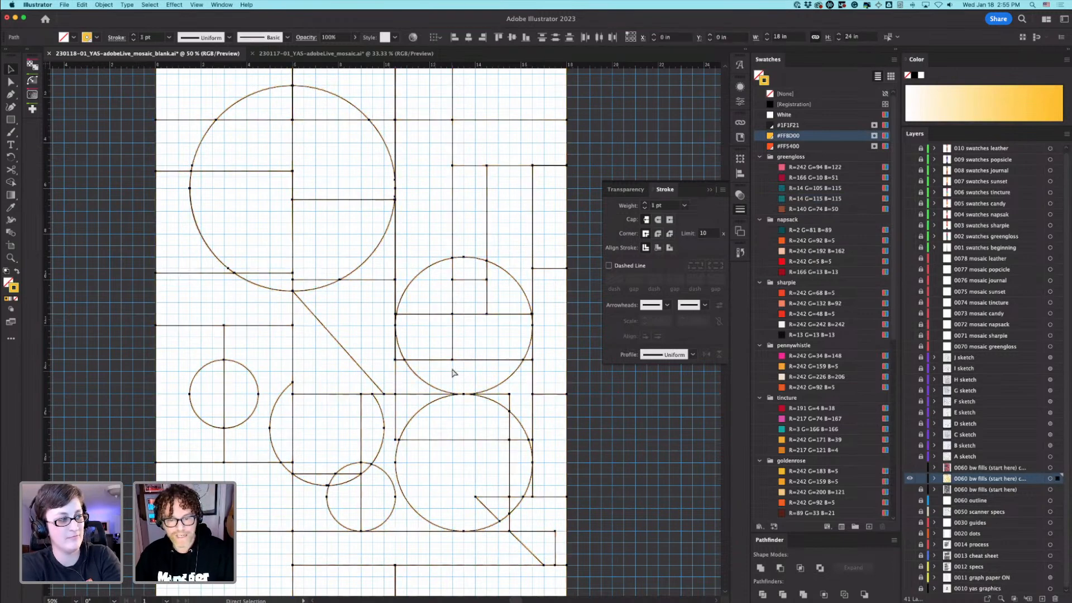
key(super+z)
key(super+z)
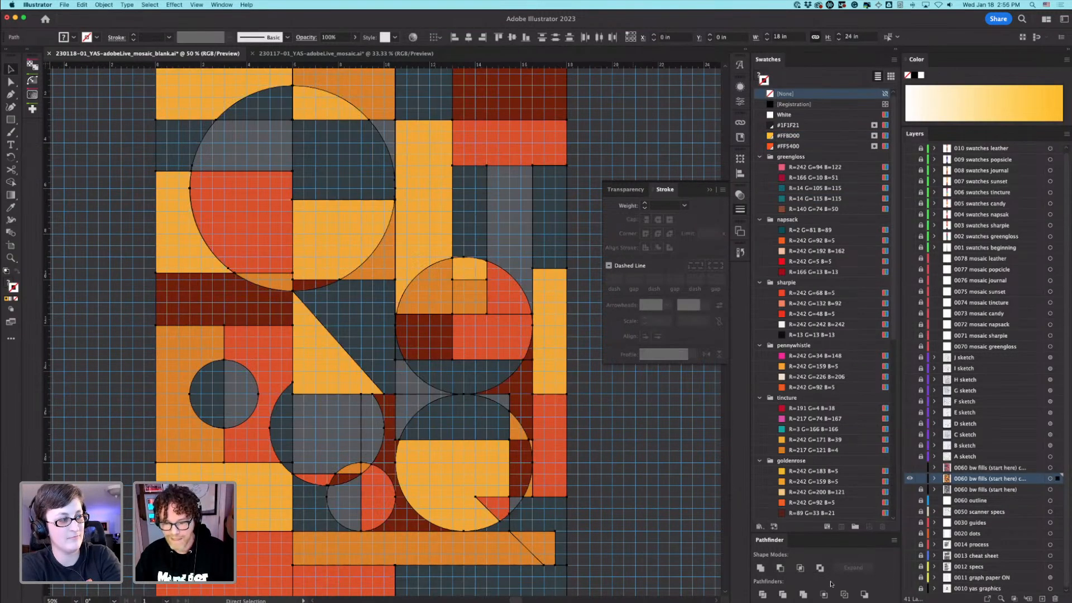
click(622, 476)
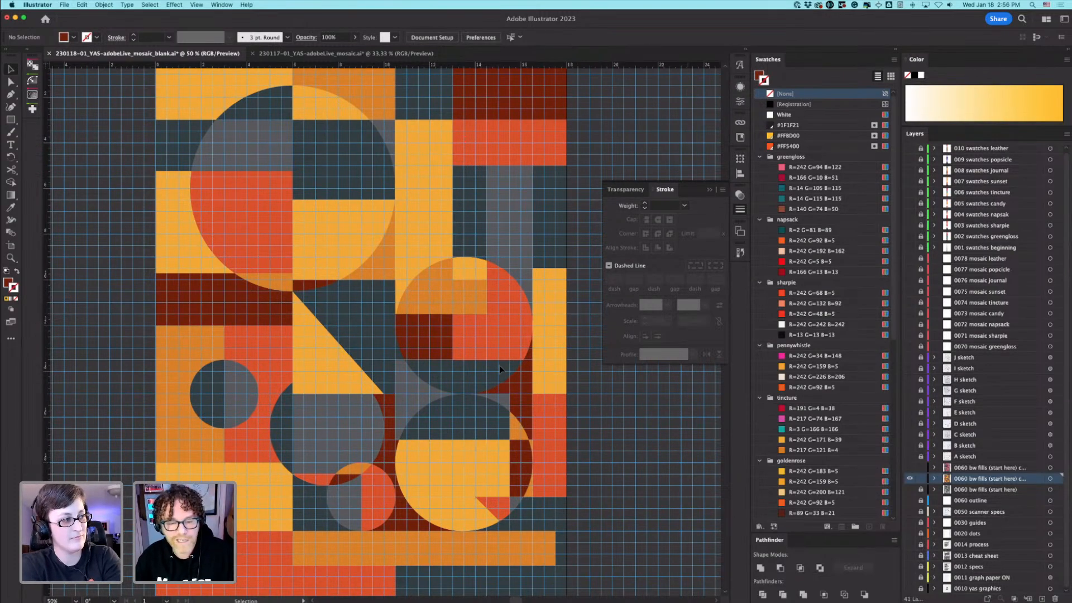
Step: Inspect the mosaic's line structure in outline view at 50% and 33.33% zoom and return to preview
key(super+y)
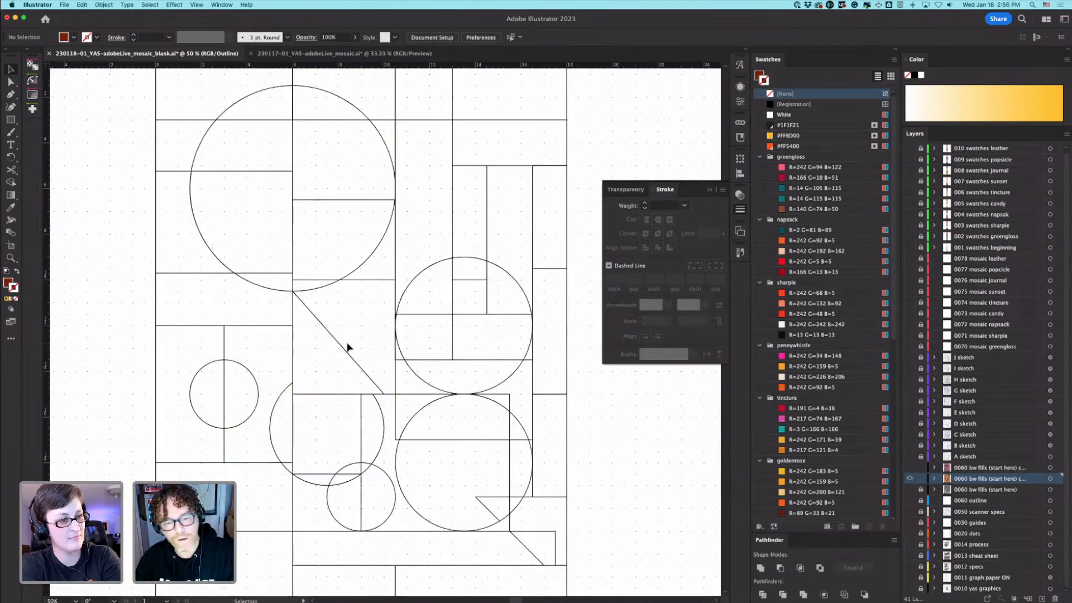
key(super+minus)
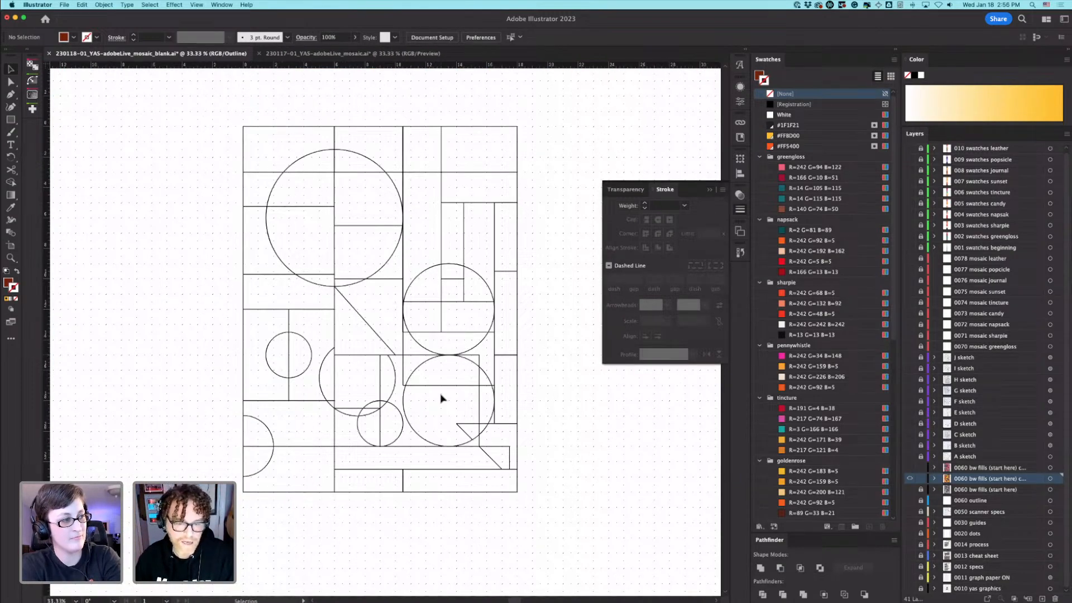
key(super+equal)
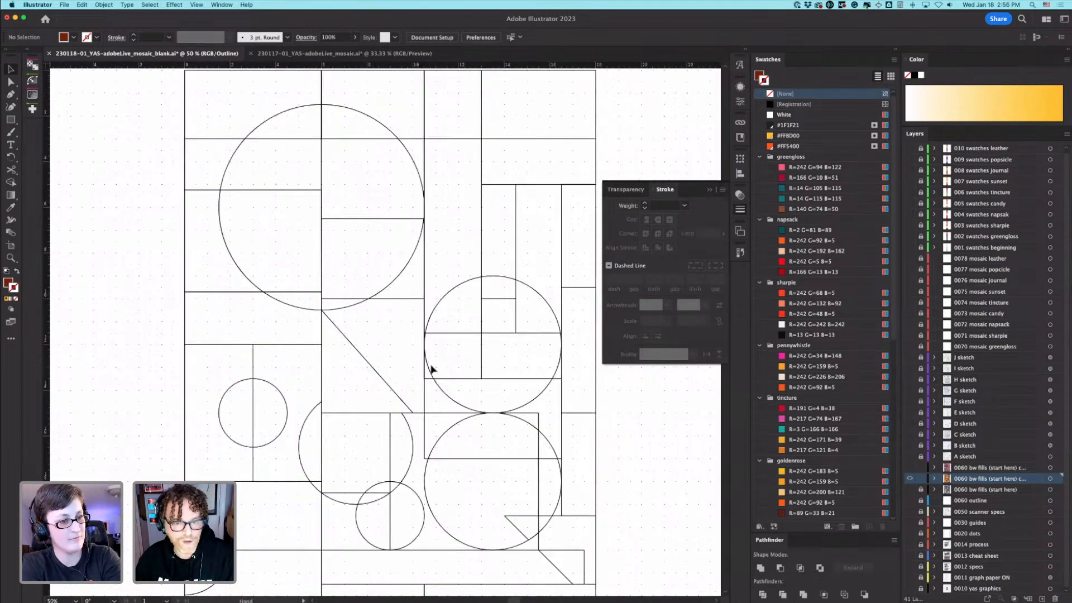
key(super+minus)
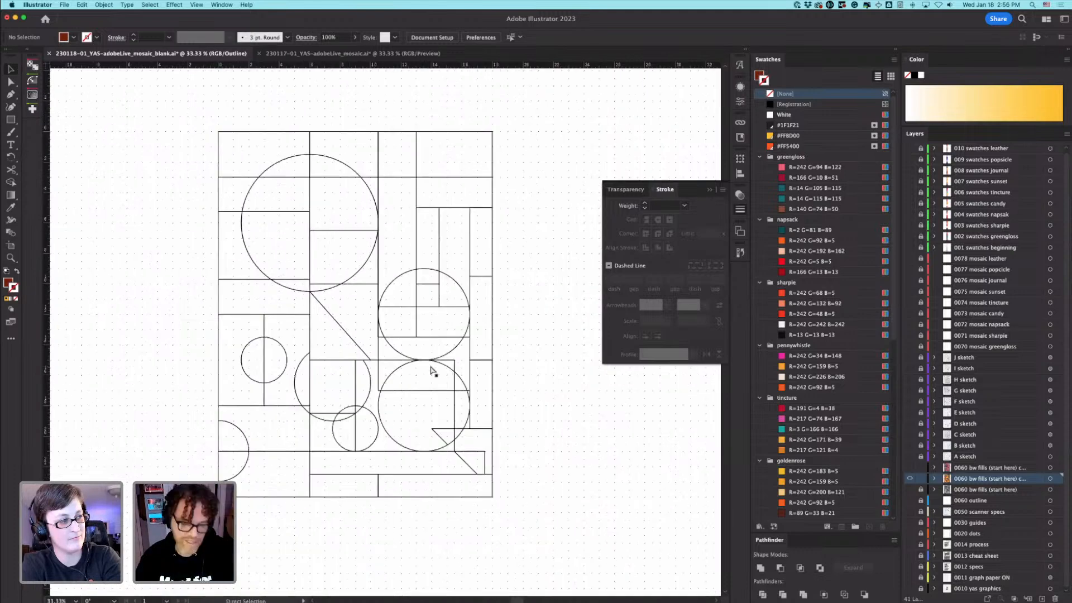
key(super+y)
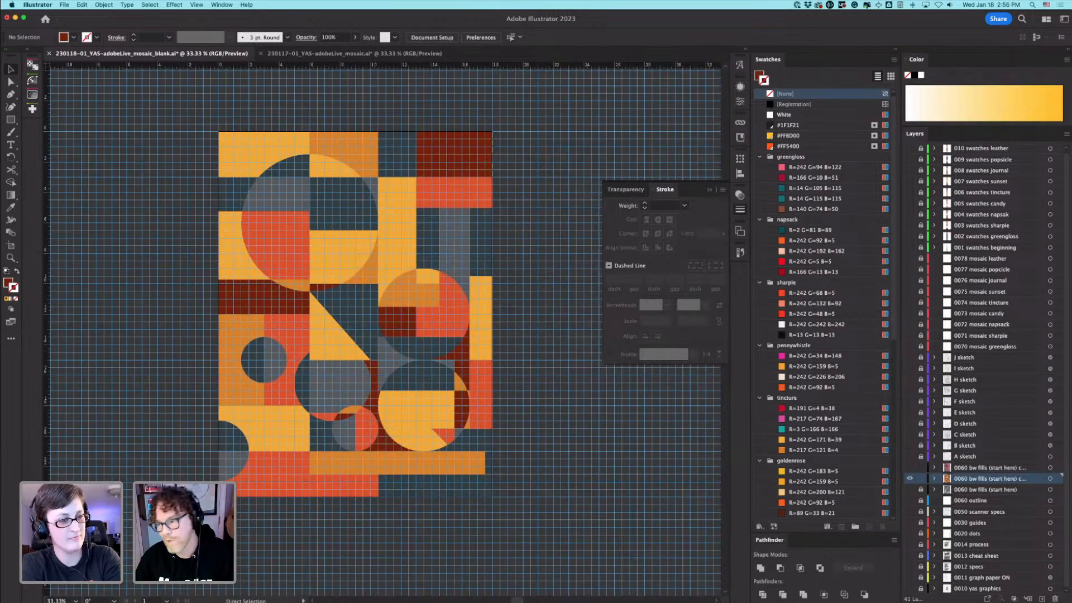
Step: Switch to Photoshop, bring up the mosaic_natGeo.psd document and hide the topmost layer group and the nat geo photo group
key(super+Tab)
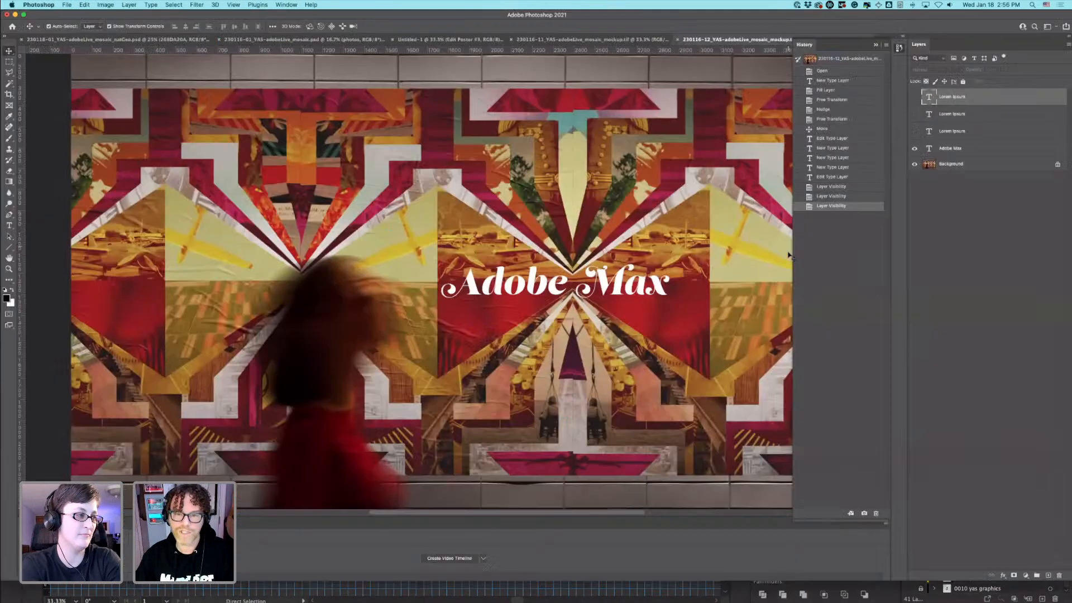
key(ctrl+Tab)
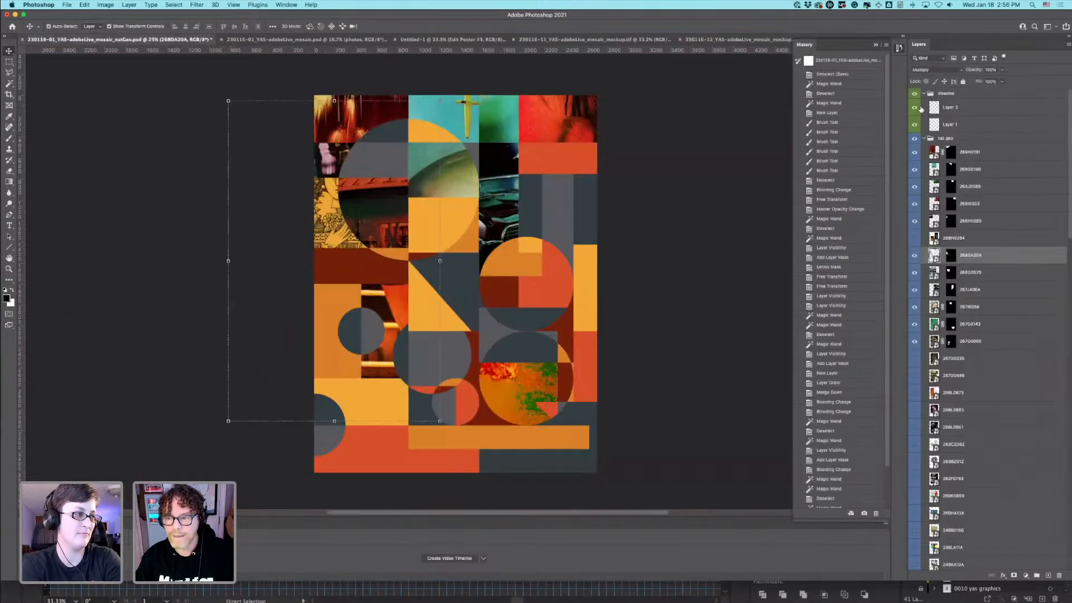
click(914, 132)
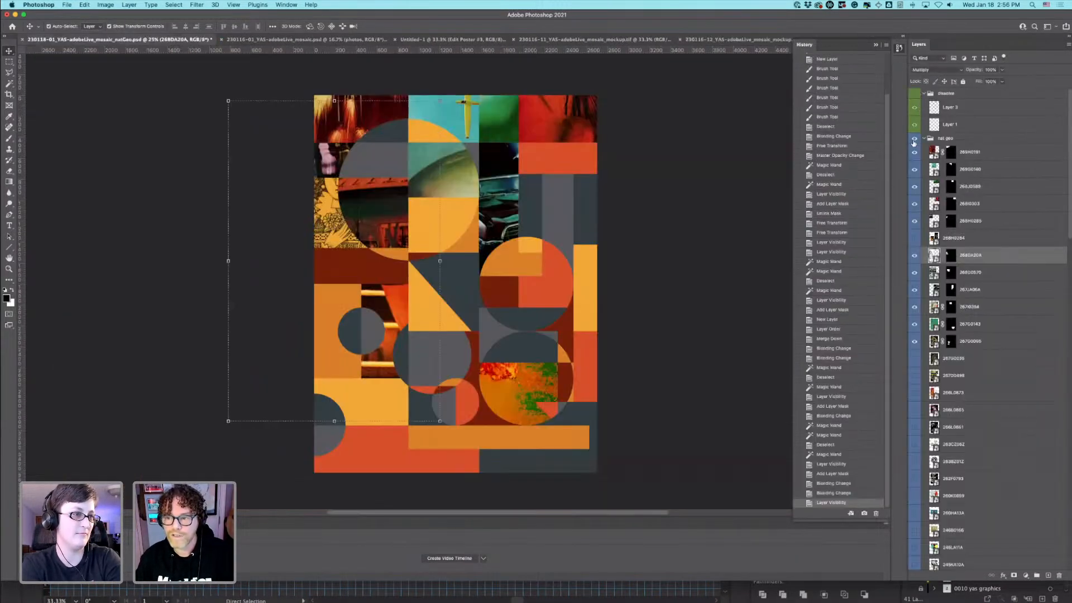
Step: Look through the photo layers inside the nat geo group and collapse the group
scroll(985, 541, down, 10)
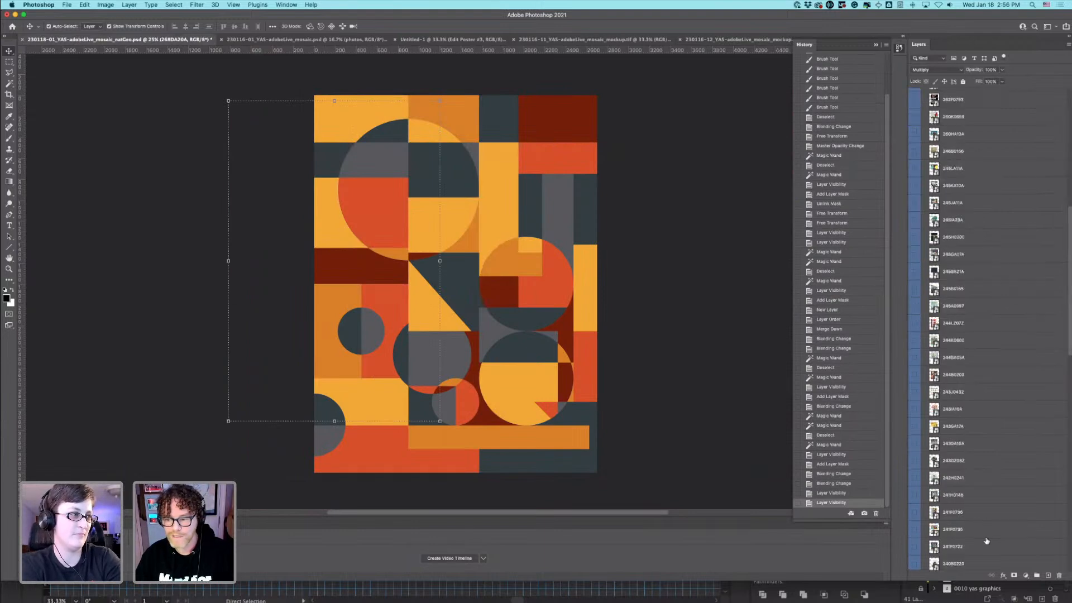
scroll(987, 541, down, 10)
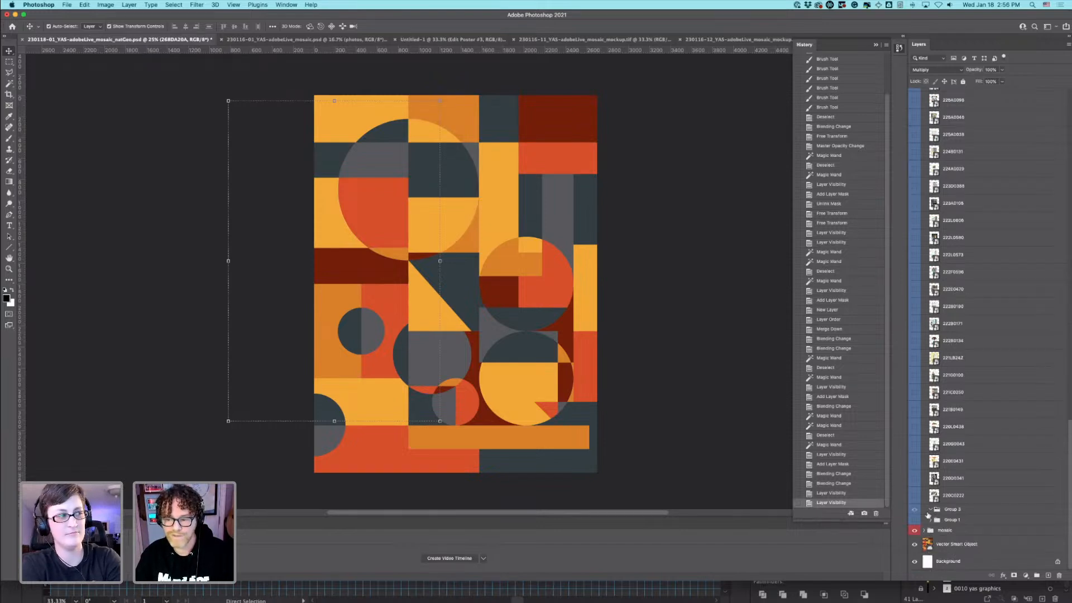
scroll(972, 215, up, 10)
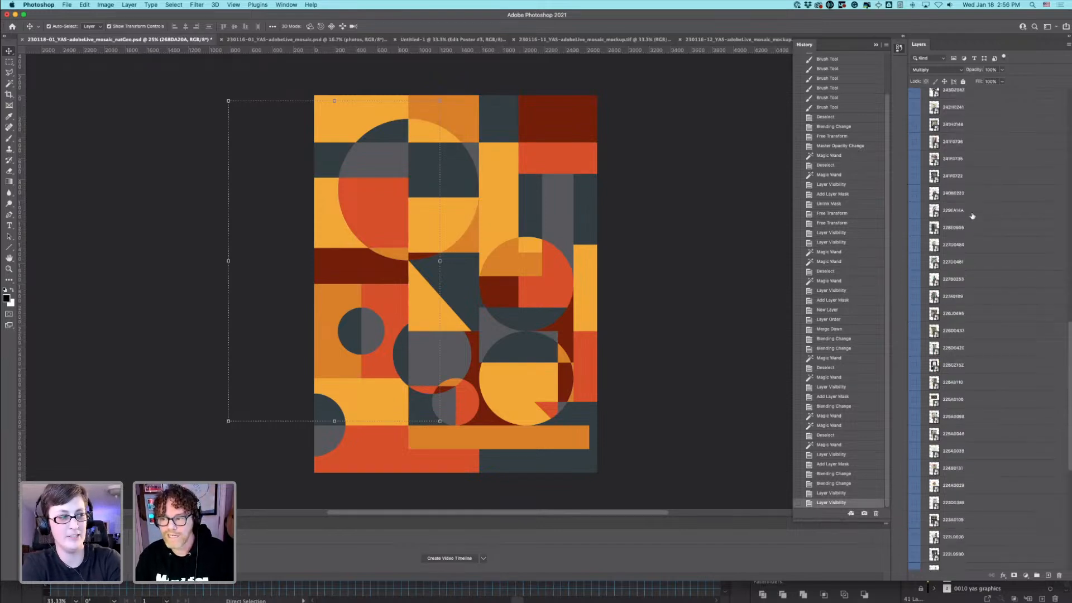
scroll(972, 221, up, 15)
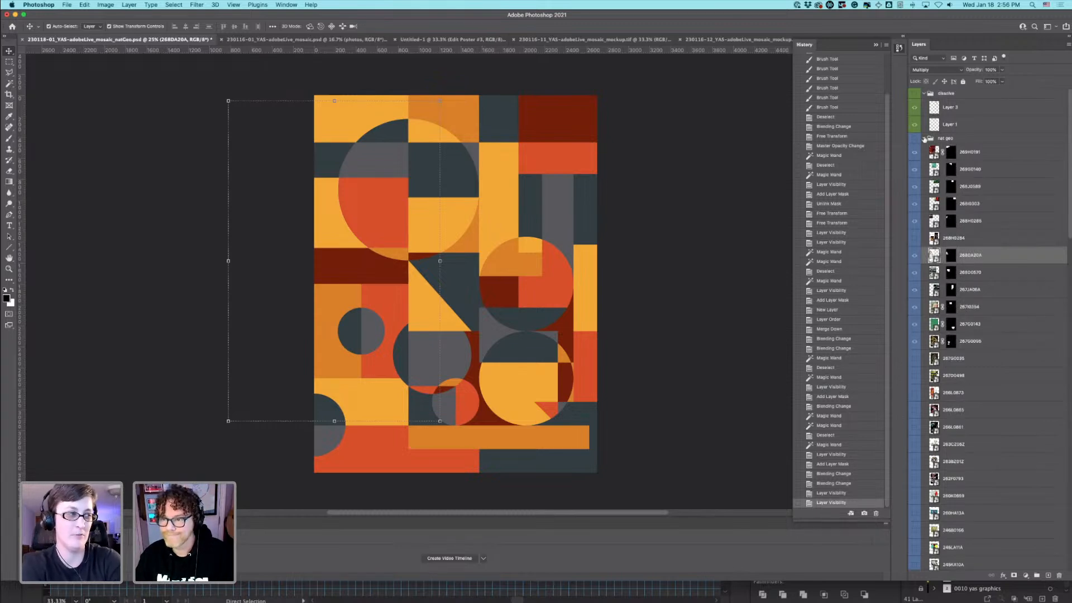
click(925, 138)
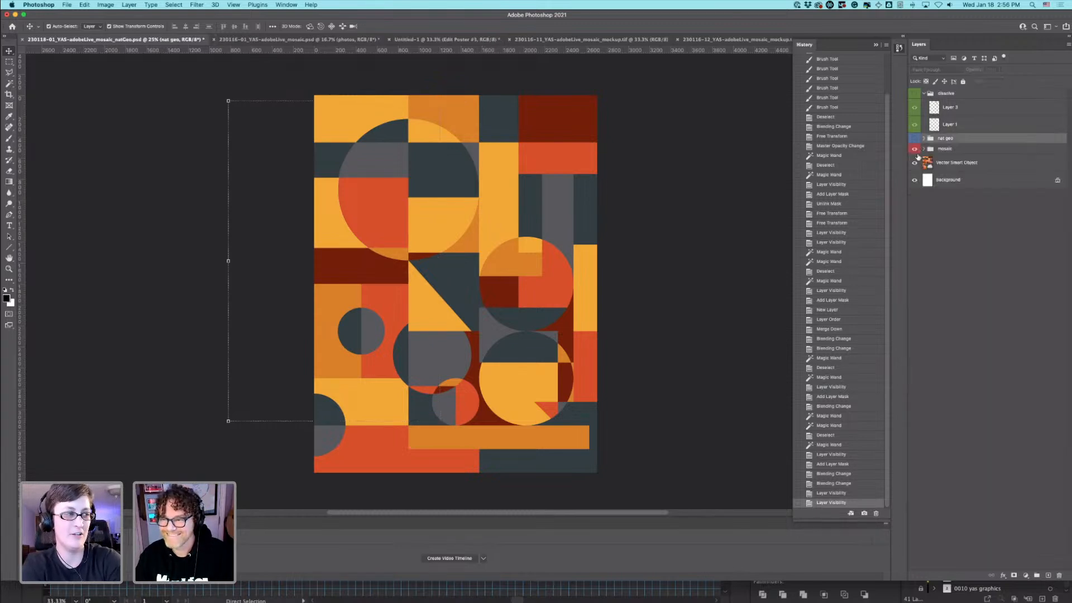